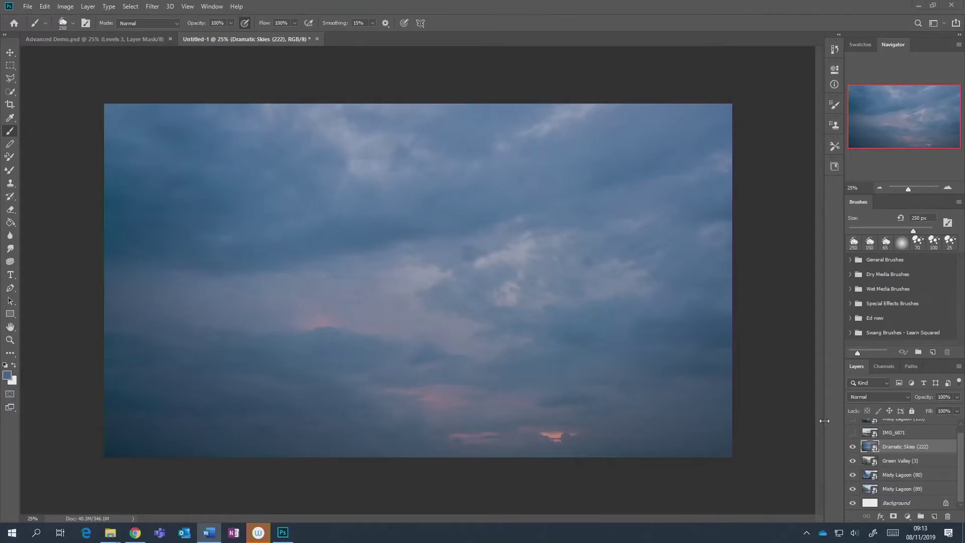
Try erasing a patch of the upper clouds on the Dramatic Skies (222) layer with the 300 px Eraser, and undo the stroke.
{"action": "key", "text": "e"}
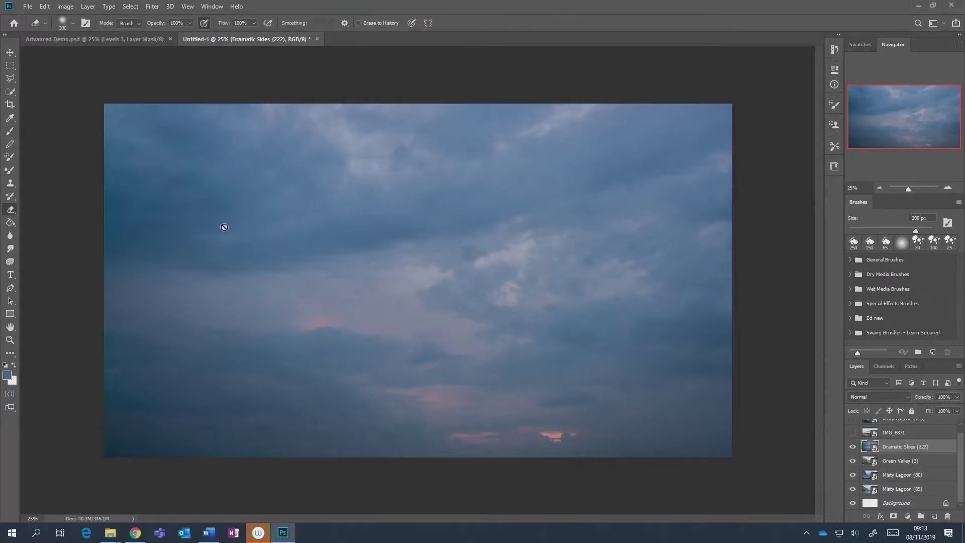
{"action": "left_click", "coordinate": [546, 234]}
{"action": "key", "text": "Return"}
{"action": "mouse_move", "coordinate": [610, 166]}
{"action": "left_mouse_down"}
{"action": "mouse_move", "coordinate": [478, 206]}
{"action": "mouse_move", "coordinate": [564, 140]}
{"action": "mouse_move", "coordinate": [309, 214]}
{"action": "left_mouse_up"}
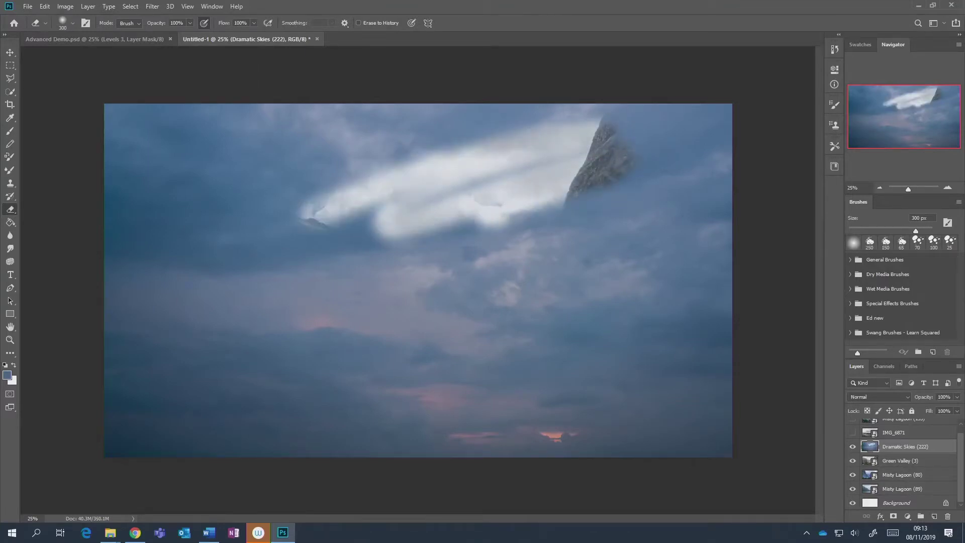
{"action": "key", "text": "ctrl+z"}
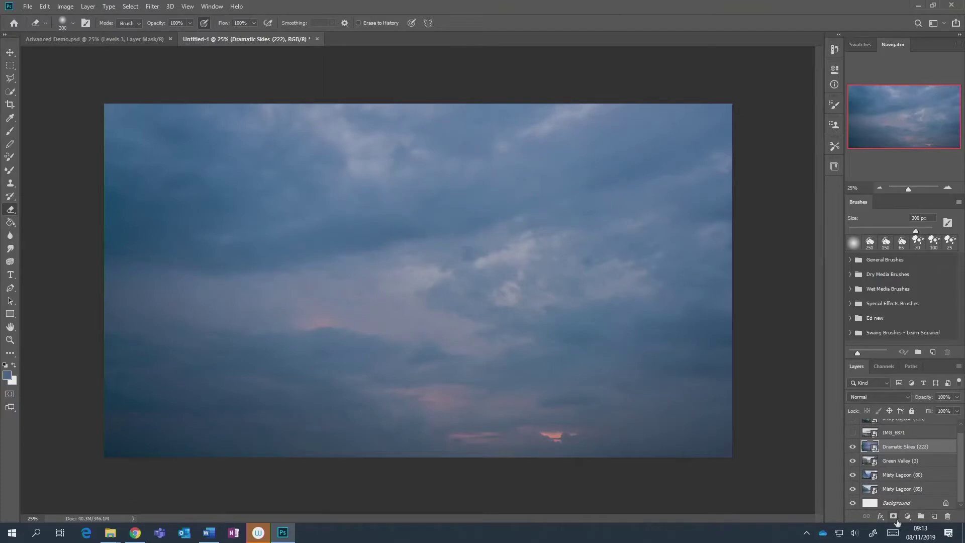
Add a layer mask to Dramatic Skies (222) and a Color Balance adjustment above it with midtones at -14, +43 and -12.
{"action": "left_click", "coordinate": [894, 516]}
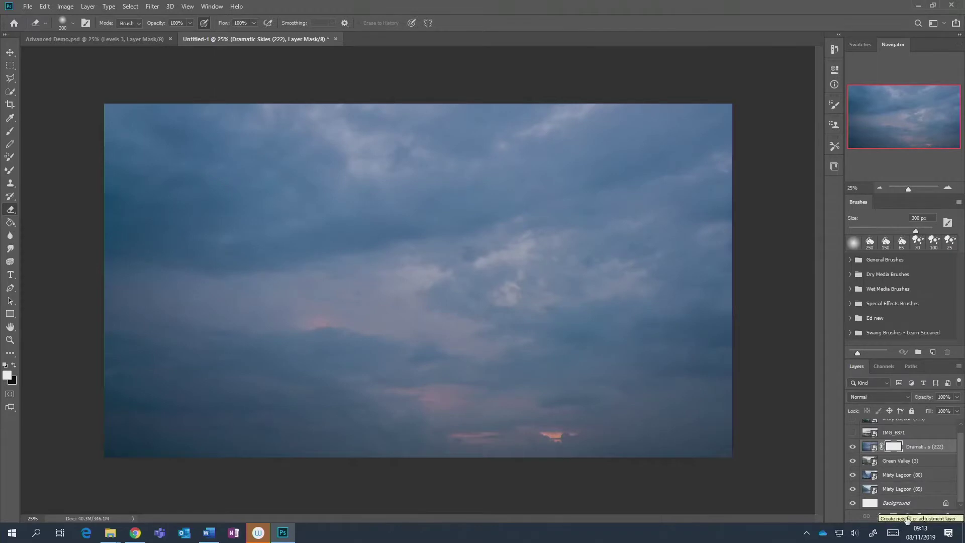
{"action": "left_click", "coordinate": [900, 514]}
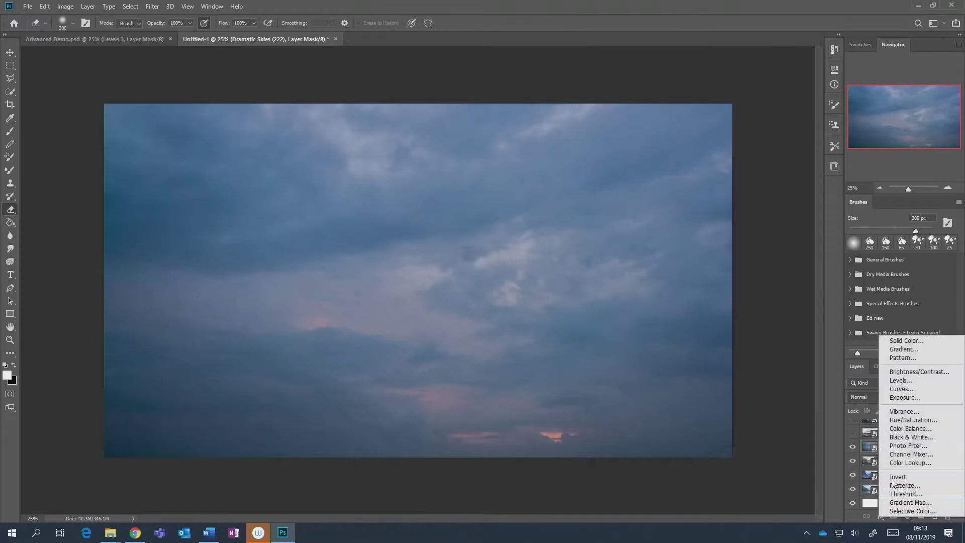
{"action": "left_click", "coordinate": [913, 432]}
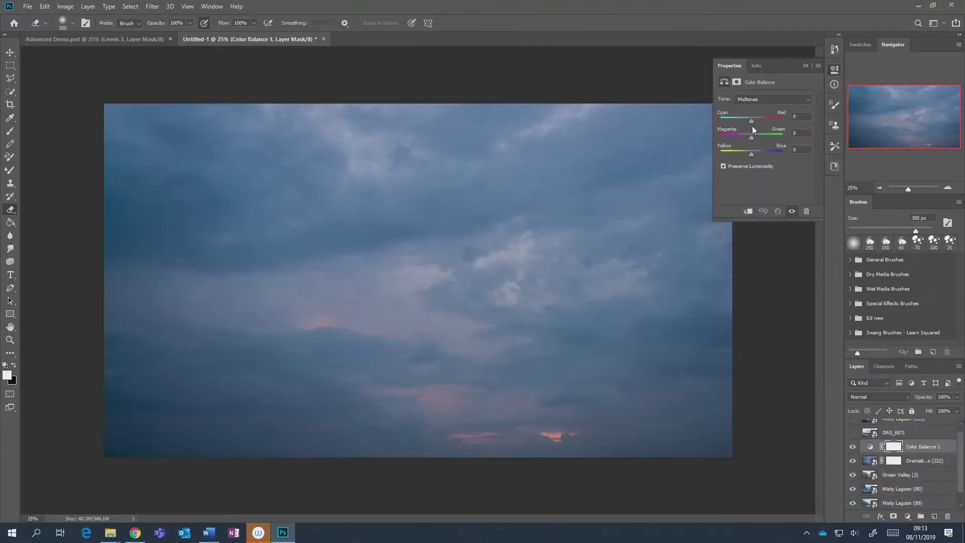
{"action": "left_click_drag", "start_coordinate": [751, 126], "coordinate": [748, 156]}
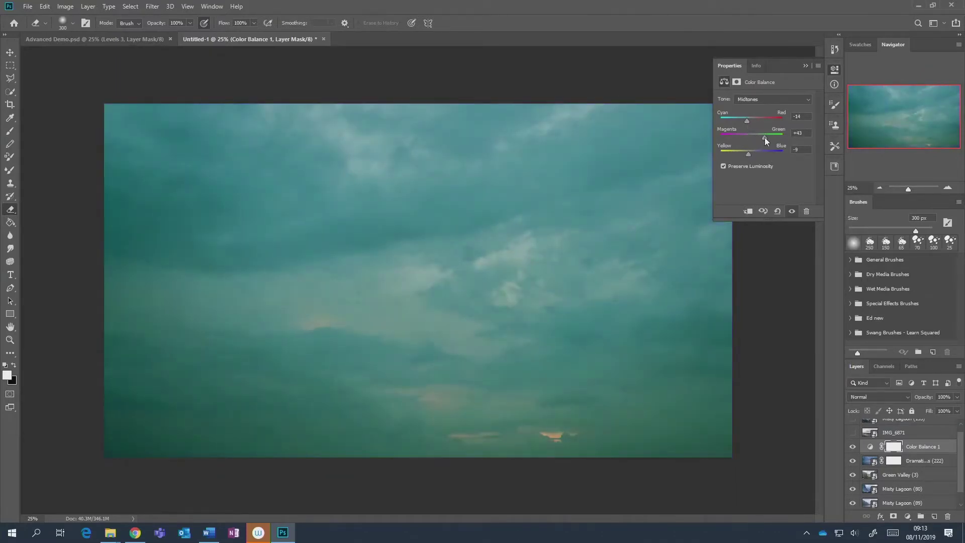
{"action": "left_click_drag", "start_coordinate": [747, 156], "coordinate": [747, 157]}
Clip the Color Balance 1 adjustment to the Dramatic Skies (222) layer and close its properties.
{"action": "left_click_drag", "start_coordinate": [905, 450], "coordinate": [932, 448]}
{"action": "left_click", "coordinate": [933, 449], "text": "alt"}
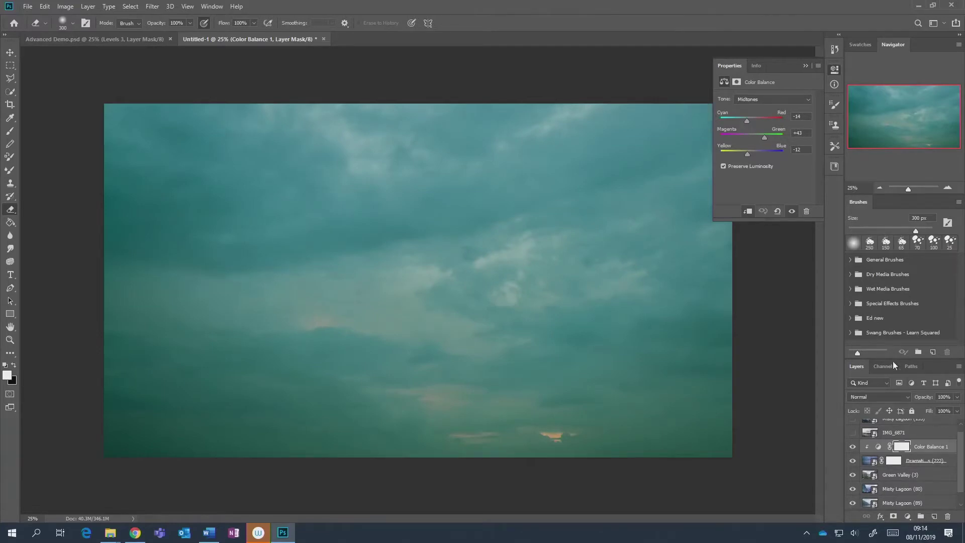
{"action": "left_click", "coordinate": [926, 397]}
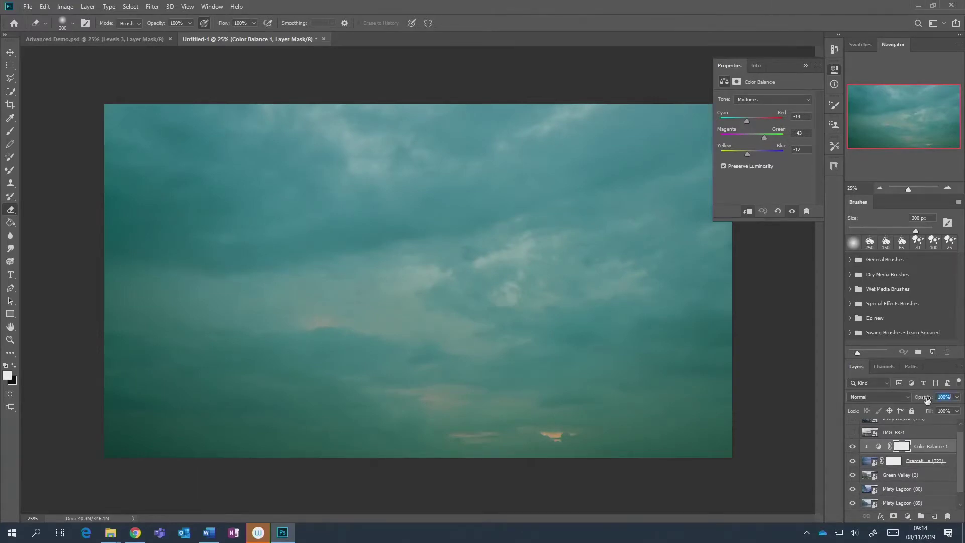
{"action": "left_click", "coordinate": [807, 67]}
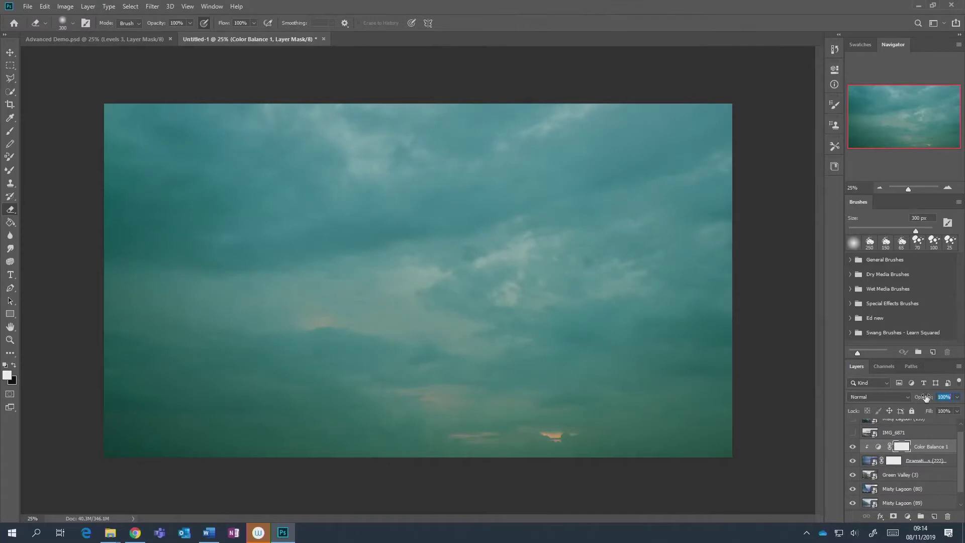
{"action": "key", "text": "ctrl+z"}
{"action": "key", "text": "ctrl+shift+z"}
Push the Color Balance 1 midtones to +84 green and -100 yellow, and lower the adjustment's opacity to 48%.
{"action": "left_click", "coordinate": [877, 448]}
{"action": "left_click", "coordinate": [877, 448]}
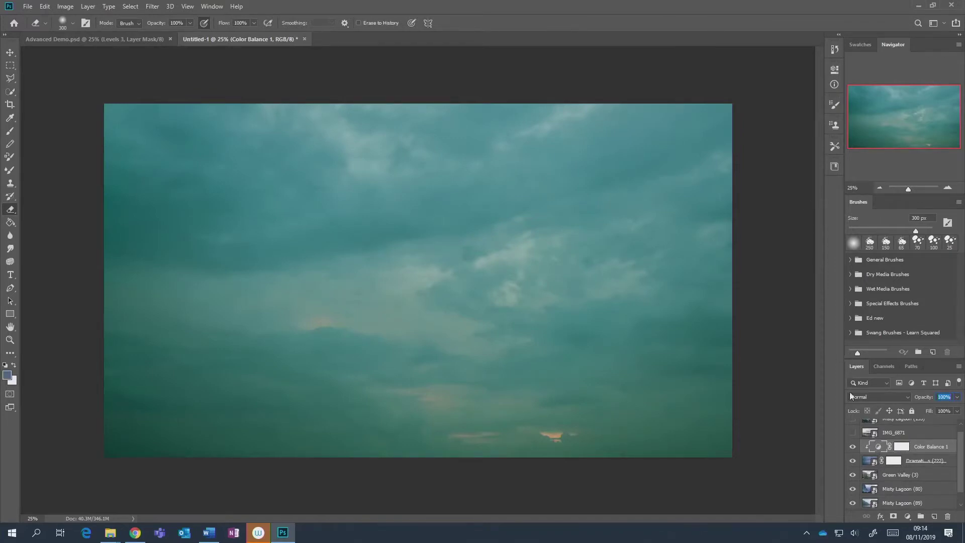
{"action": "double_click", "coordinate": [877, 447]}
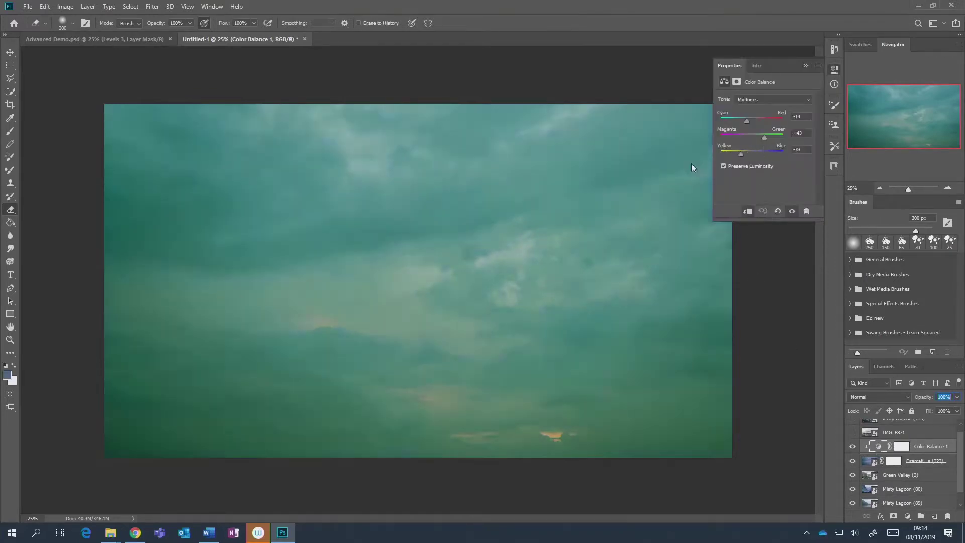
{"action": "left_click_drag", "start_coordinate": [692, 164], "coordinate": [719, 153]}
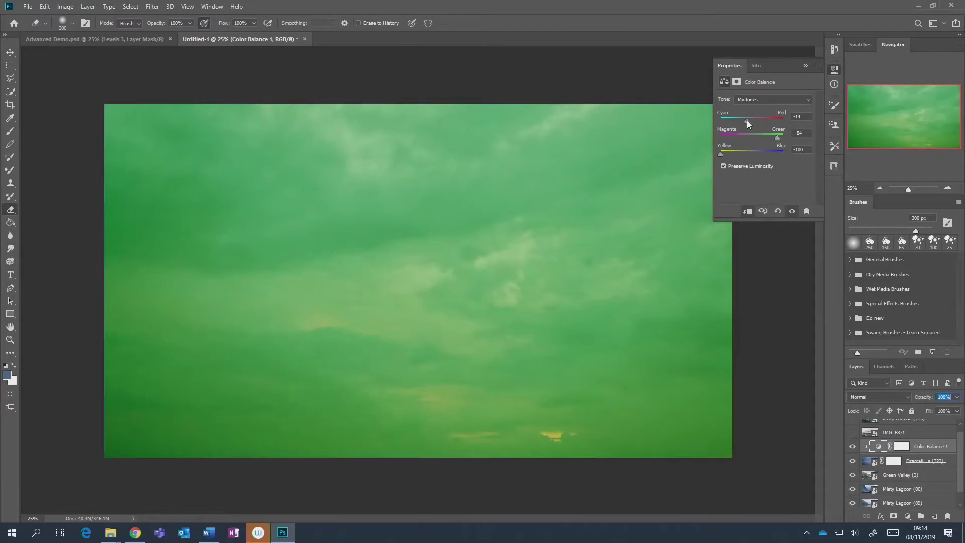
{"action": "left_click", "coordinate": [798, 67]}
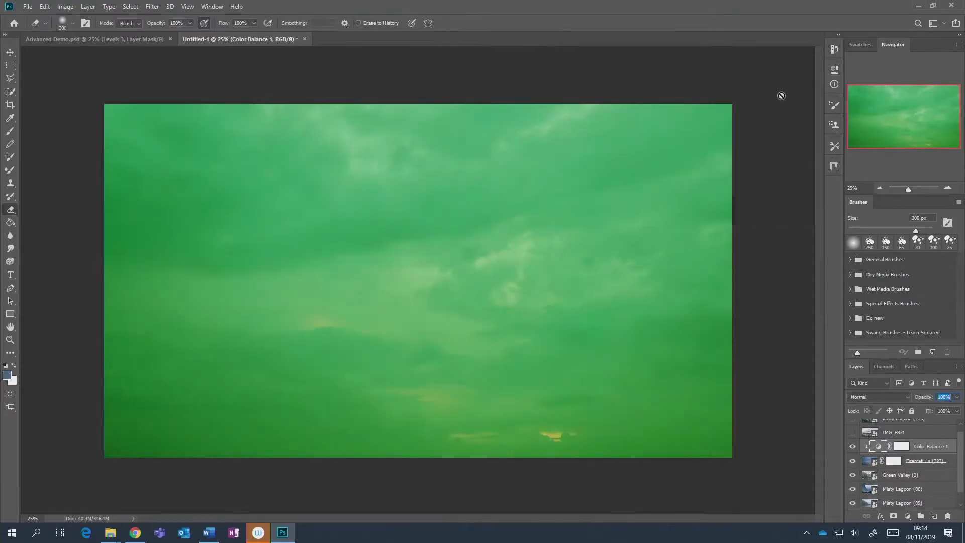
{"action": "left_click_drag", "start_coordinate": [922, 391], "coordinate": [781, 405]}
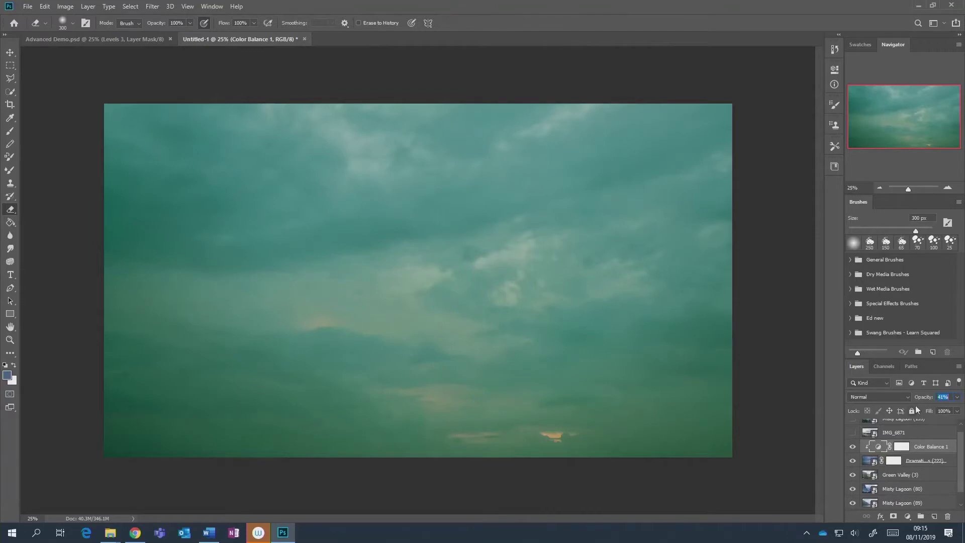
{"action": "left_click_drag", "start_coordinate": [920, 397], "coordinate": [926, 398]}
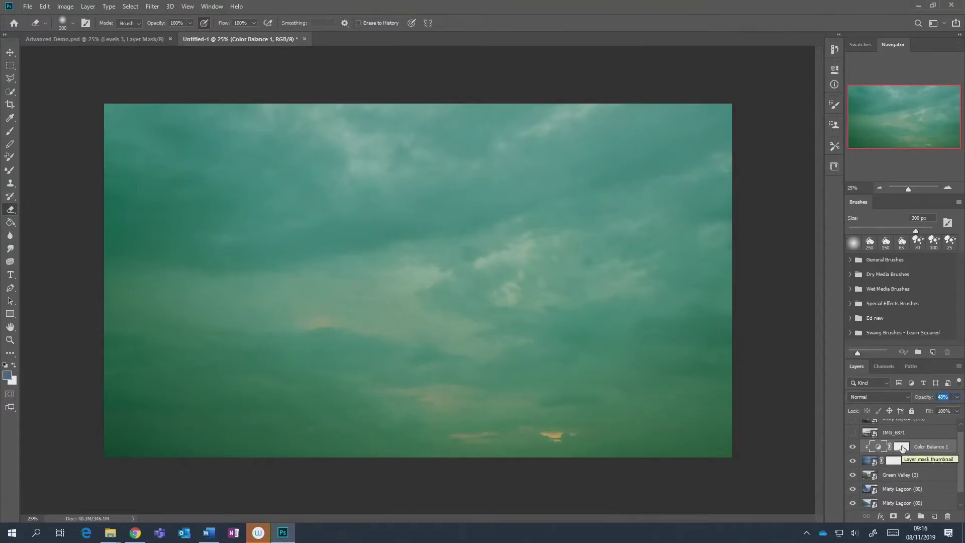
Fill the Color Balance 1 layer mask with black using the Paint Bucket.
{"action": "left_click", "coordinate": [898, 447]}
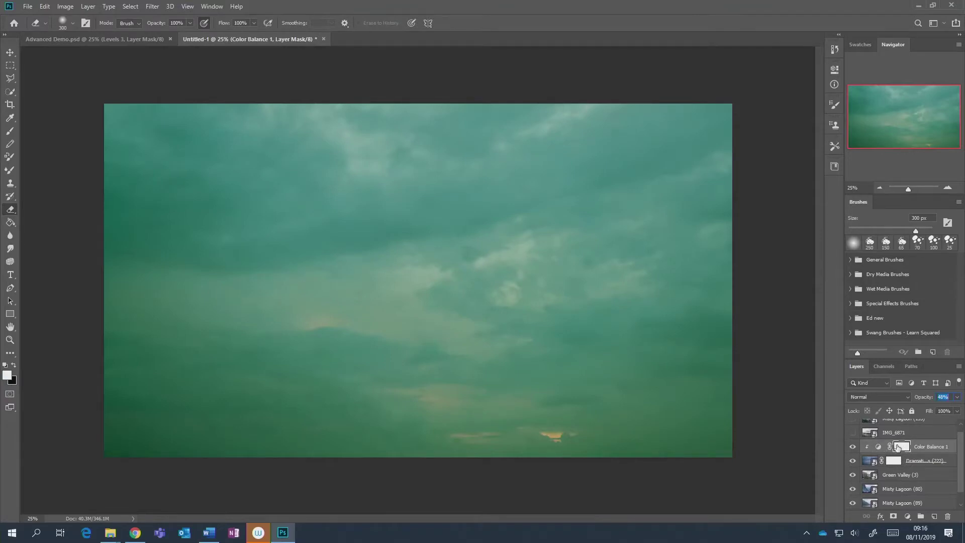
{"action": "left_click", "coordinate": [11, 224]}
{"action": "key", "text": "x"}
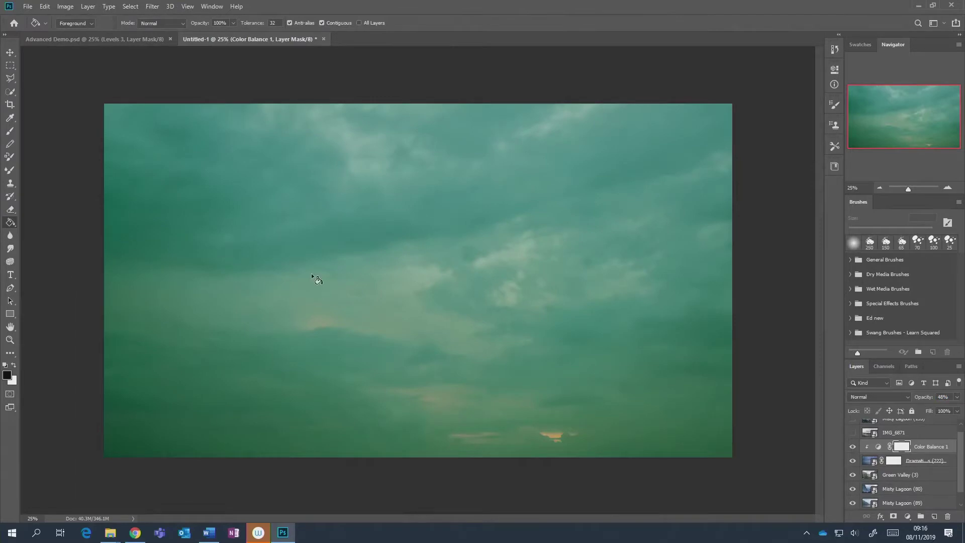
{"action": "left_click", "coordinate": [312, 274]}
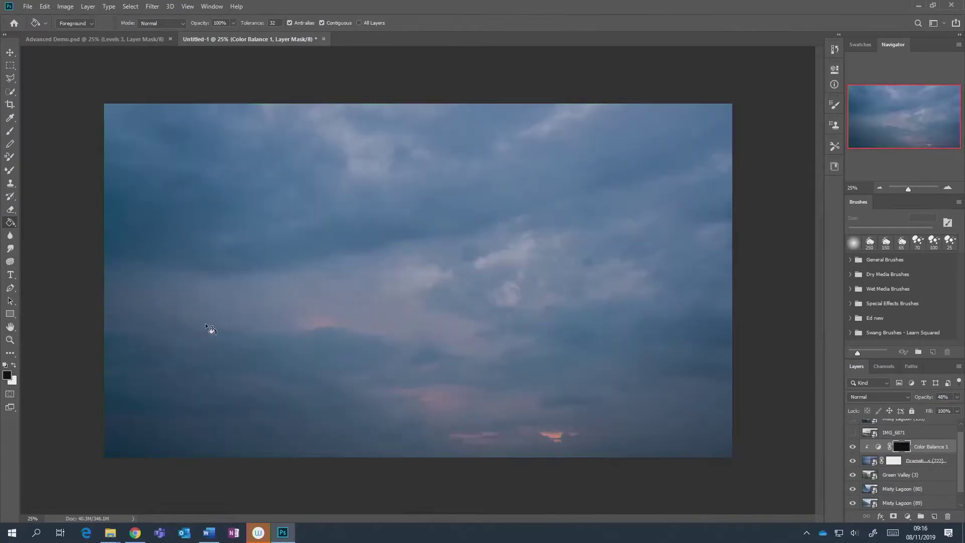
Choose the Soft Round brush from the ED's set presets and set its opacity to 12%.
{"action": "left_click", "coordinate": [11, 131]}
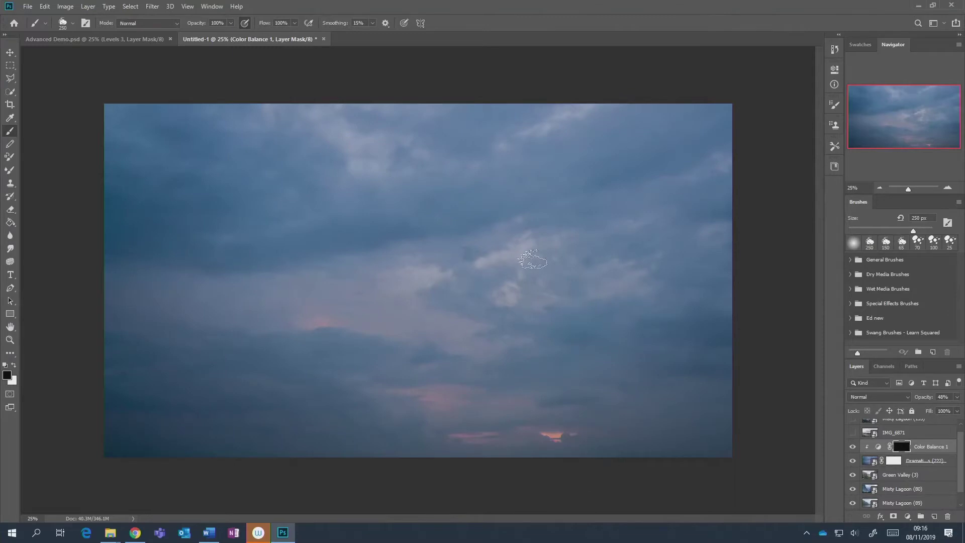
{"action": "right_click", "coordinate": [532, 286]}
{"action": "scroll", "coordinate": [608, 397], "scroll_direction": "up", "scroll_amount": 2}
{"action": "scroll", "coordinate": [608, 397], "scroll_direction": "up", "scroll_amount": 10}
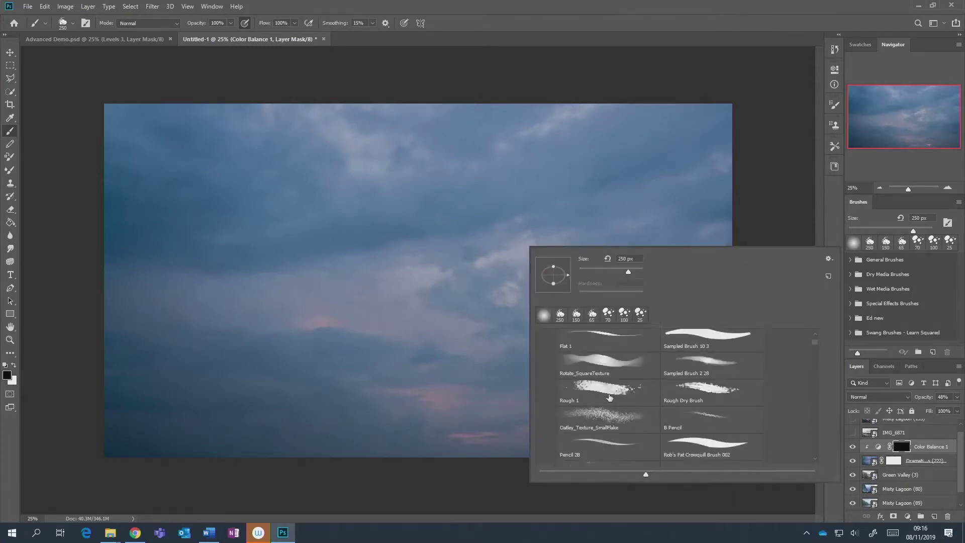
{"action": "double_click", "coordinate": [603, 396]}
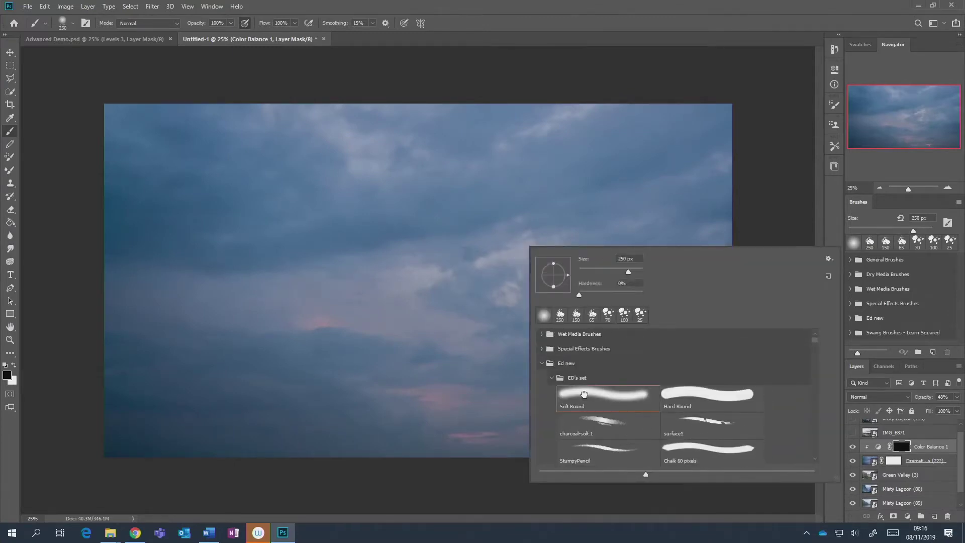
{"action": "key", "text": "z"}
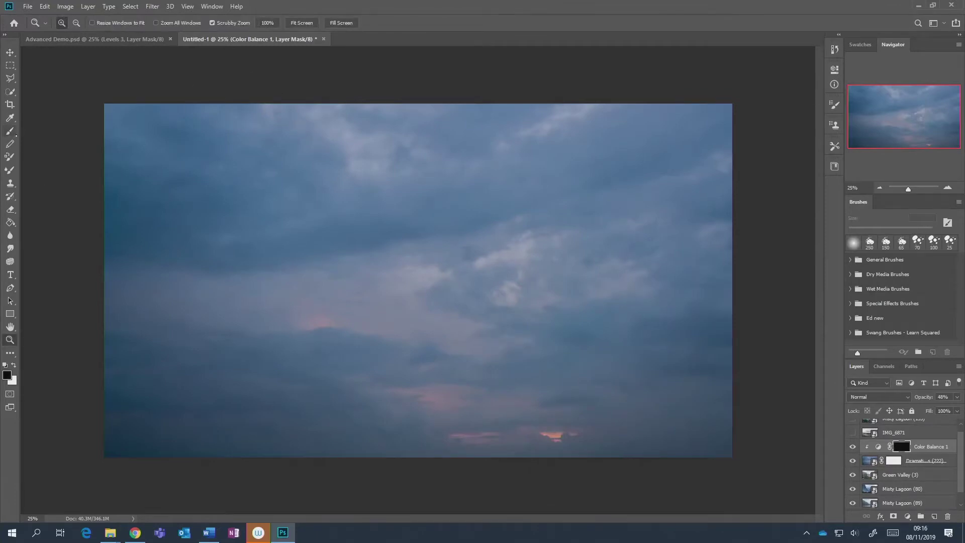
{"action": "key", "text": "b"}
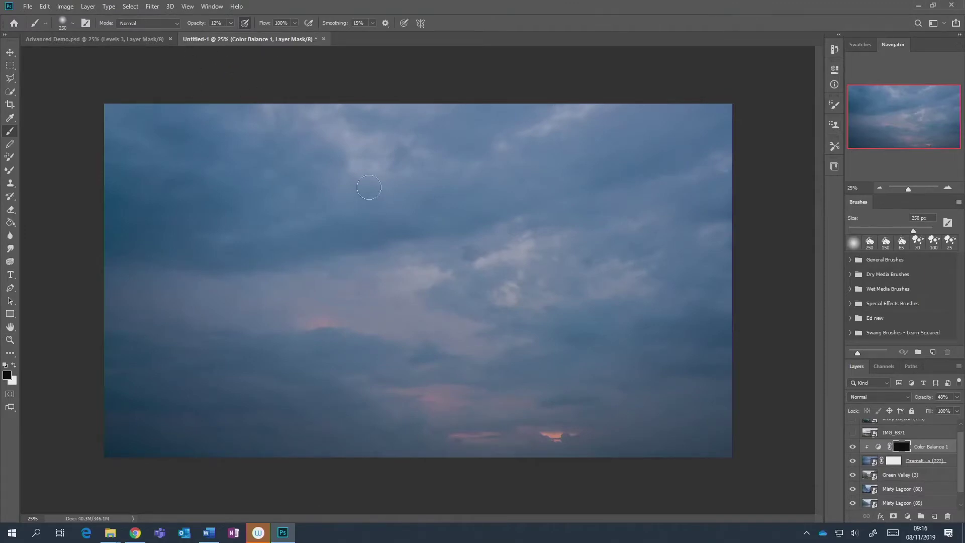
Paint white on the Color Balance 1 mask over the lower-right clouds with an enlarged brush, and raise the adjustment's opacity to 65%.
{"action": "key", "text": "bracketright"}
{"action": "key", "text": "bracketright"}
{"action": "key", "text": "bracketright"}
{"action": "key", "text": "bracketright"}
{"action": "key", "text": "bracketright"}
{"action": "key", "text": "bracketright"}
{"action": "key", "text": "x"}
{"action": "mouse_move", "coordinate": [558, 405]}
{"action": "left_mouse_down"}
{"action": "mouse_move", "coordinate": [590, 413]}
{"action": "mouse_move", "coordinate": [510, 431]}
{"action": "left_mouse_up"}
{"action": "mouse_move", "coordinate": [582, 394]}
{"action": "left_mouse_down"}
{"action": "mouse_move", "coordinate": [458, 394]}
{"action": "mouse_move", "coordinate": [541, 394]}
{"action": "mouse_move", "coordinate": [478, 390]}
{"action": "mouse_move", "coordinate": [647, 431]}
{"action": "mouse_move", "coordinate": [565, 435]}
{"action": "mouse_move", "coordinate": [448, 392]}
{"action": "mouse_move", "coordinate": [351, 380]}
{"action": "mouse_move", "coordinate": [527, 400]}
{"action": "mouse_move", "coordinate": [518, 426]}
{"action": "left_mouse_up"}
{"action": "left_click_drag", "start_coordinate": [924, 400], "coordinate": [932, 399]}
{"action": "mouse_move", "coordinate": [673, 375]}
{"action": "left_mouse_down"}
{"action": "mouse_move", "coordinate": [500, 388]}
{"action": "mouse_move", "coordinate": [610, 424]}
{"action": "mouse_move", "coordinate": [608, 433]}
{"action": "mouse_move", "coordinate": [479, 427]}
{"action": "left_mouse_up"}
{"action": "mouse_move", "coordinate": [476, 382]}
{"action": "left_mouse_down"}
{"action": "mouse_move", "coordinate": [664, 368]}
{"action": "mouse_move", "coordinate": [474, 385]}
{"action": "mouse_move", "coordinate": [543, 389]}
{"action": "mouse_move", "coordinate": [629, 340]}
{"action": "mouse_move", "coordinate": [482, 323]}
{"action": "mouse_move", "coordinate": [704, 338]}
{"action": "left_mouse_up"}
Reduce the brush to 175 px and paint white on the mask around the orange glow near the sky's lower edge.
{"action": "key", "text": "bracketleft"}
{"action": "key", "text": "bracketleft"}
{"action": "key", "text": "bracketleft"}
{"action": "key", "text": "bracketleft"}
{"action": "key", "text": "bracketleft"}
{"action": "key", "text": "bracketleft"}
{"action": "key", "text": "bracketleft"}
{"action": "key", "text": "bracketleft"}
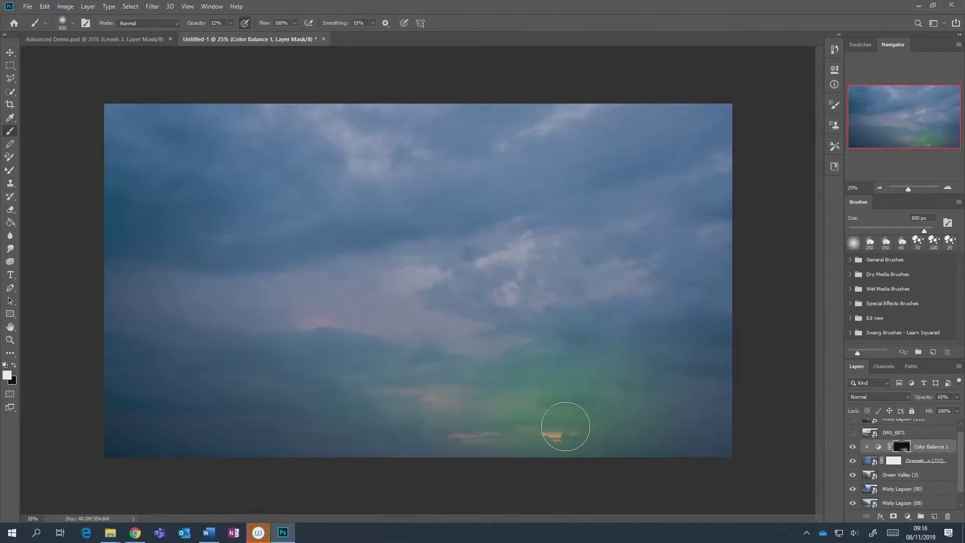
{"action": "mouse_move", "coordinate": [563, 427]}
{"action": "left_mouse_down"}
{"action": "mouse_move", "coordinate": [629, 422]}
{"action": "mouse_move", "coordinate": [609, 442]}
{"action": "mouse_move", "coordinate": [472, 444]}
{"action": "mouse_move", "coordinate": [536, 419]}
{"action": "left_mouse_up"}
Lower the Color Balance 1 opacity to 29% and compare the sky with the adjustment off and on.
{"action": "left_click_drag", "start_coordinate": [923, 398], "coordinate": [855, 406]}
{"action": "left_click", "coordinate": [853, 446]}
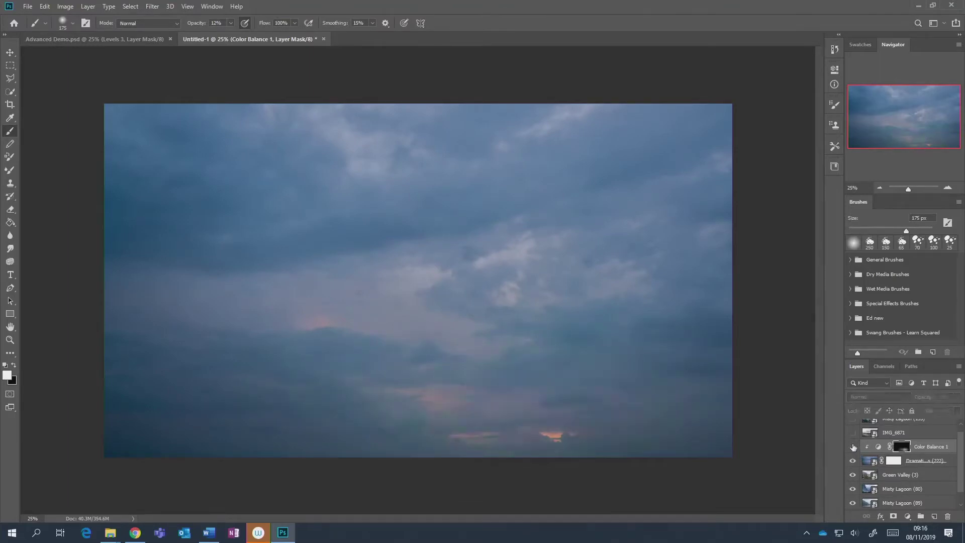
{"action": "left_click", "coordinate": [853, 446]}
Warm the Color Balance 1 midtones to about +61 red, -43 magenta and -51 yellow.
{"action": "double_click", "coordinate": [878, 447]}
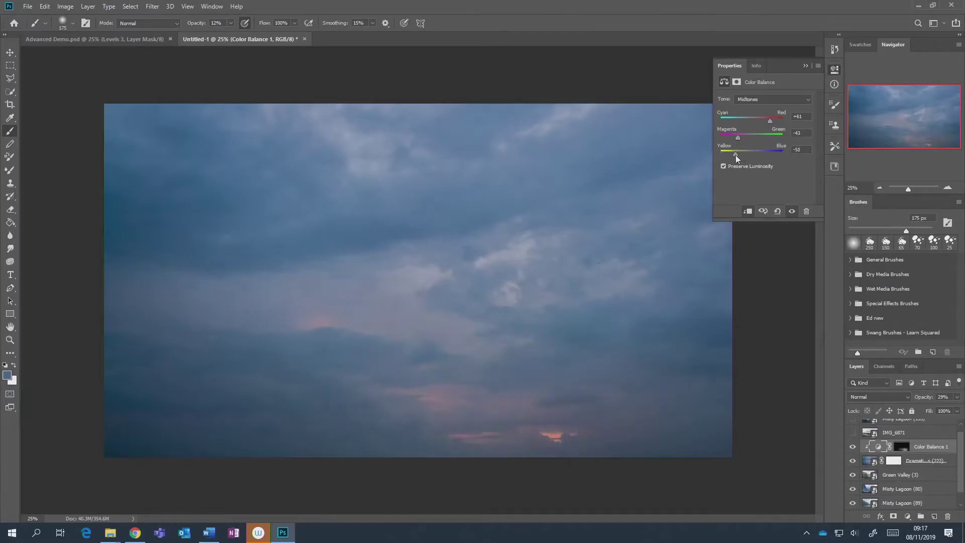
{"action": "left_click_drag", "start_coordinate": [739, 155], "coordinate": [740, 155]}
Enlarge the brush to 900 px and extend the warm tint across the lower sky on the Color Balance 1 mask.
{"action": "left_click", "coordinate": [900, 449]}
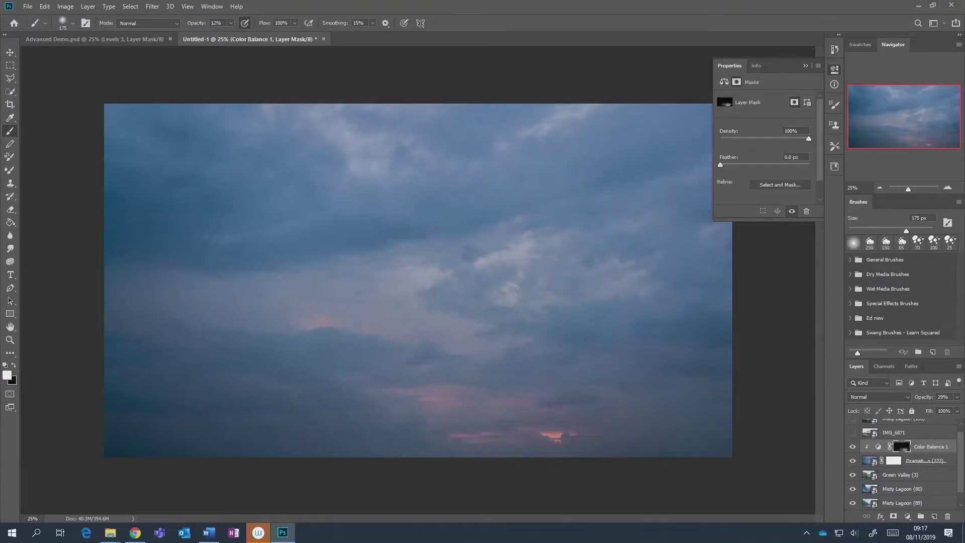
{"action": "key", "text": "bracketright"}
{"action": "key", "text": "bracketright"}
{"action": "key", "text": "bracketright"}
{"action": "key", "text": "bracketright"}
{"action": "key", "text": "bracketright"}
{"action": "key", "text": "bracketright"}
{"action": "key", "text": "bracketright"}
{"action": "key", "text": "bracketright"}
{"action": "key", "text": "bracketright"}
{"action": "left_click", "coordinate": [805, 67]}
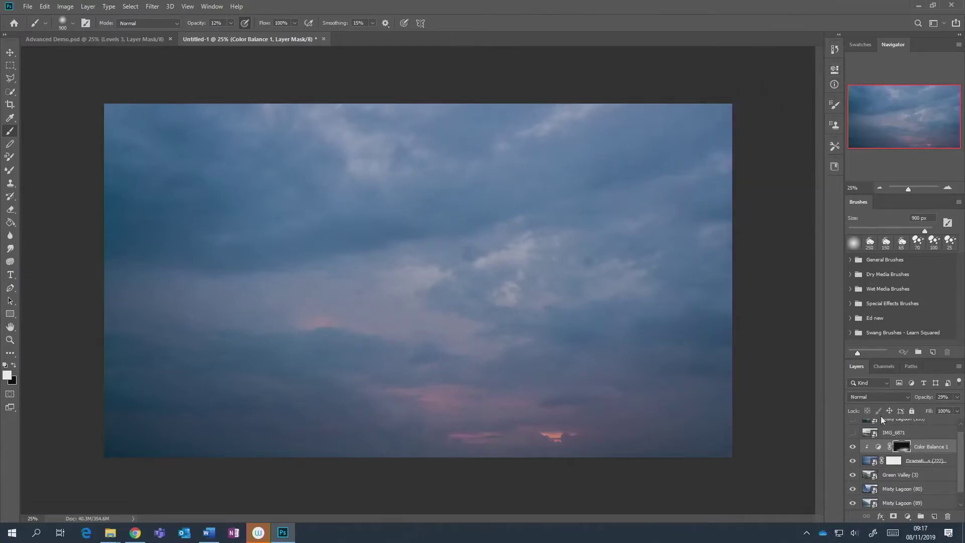
Hide the Color Balance 1 and Dramatic Skies (222) layers, select Green Valley (3), and compare the image with it hidden and shown.
{"action": "left_click_drag", "start_coordinate": [856, 449], "coordinate": [855, 465]}
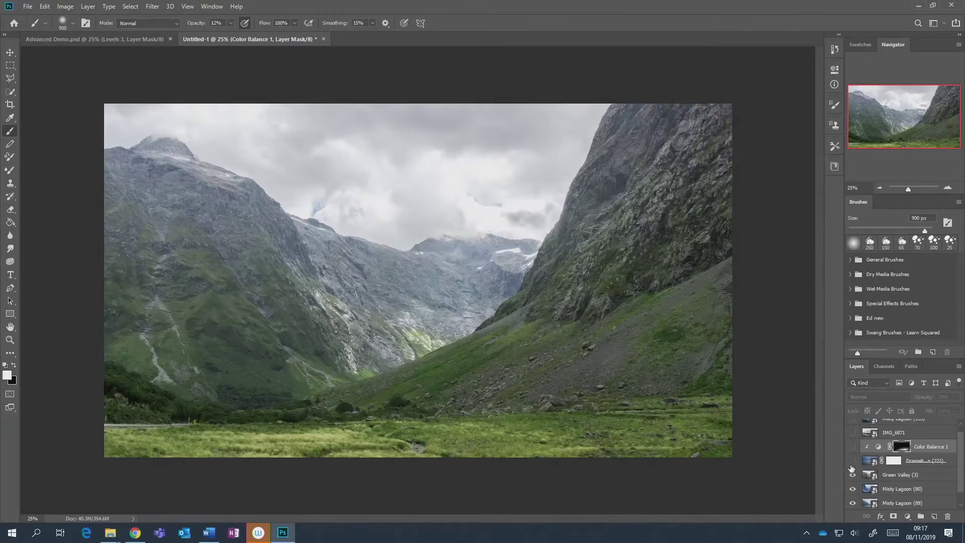
{"action": "left_click", "coordinate": [868, 476]}
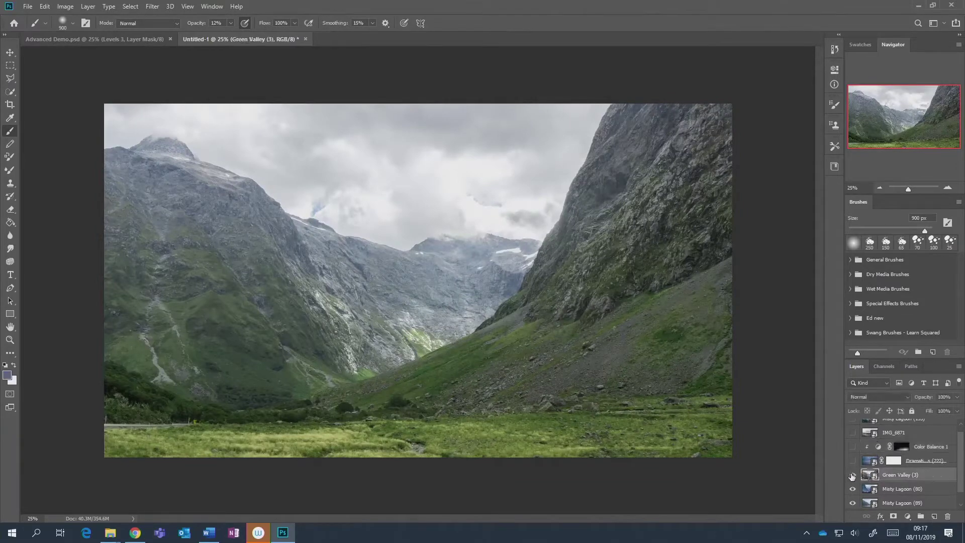
{"action": "left_click", "coordinate": [854, 475]}
{"action": "left_click", "coordinate": [854, 475]}
{"action": "left_click", "coordinate": [852, 475]}
{"action": "left_click", "coordinate": [853, 475]}
Quick-select the right-hand mountain, its slope and the grass below on Green Valley (3), and turn the selection into a layer mask.
{"action": "left_click", "coordinate": [10, 91]}
{"action": "mouse_move", "coordinate": [684, 140]}
{"action": "left_mouse_down"}
{"action": "mouse_move", "coordinate": [662, 191]}
{"action": "mouse_move", "coordinate": [630, 142]}
{"action": "mouse_move", "coordinate": [706, 232]}
{"action": "mouse_move", "coordinate": [566, 262]}
{"action": "mouse_move", "coordinate": [553, 288]}
{"action": "mouse_move", "coordinate": [443, 370]}
{"action": "mouse_move", "coordinate": [628, 361]}
{"action": "mouse_move", "coordinate": [602, 390]}
{"action": "mouse_move", "coordinate": [368, 395]}
{"action": "mouse_move", "coordinate": [301, 408]}
{"action": "mouse_move", "coordinate": [382, 427]}
{"action": "mouse_move", "coordinate": [351, 367]}
{"action": "mouse_move", "coordinate": [397, 360]}
{"action": "mouse_move", "coordinate": [359, 381]}
{"action": "left_mouse_up"}
{"action": "key", "text": "alt"}
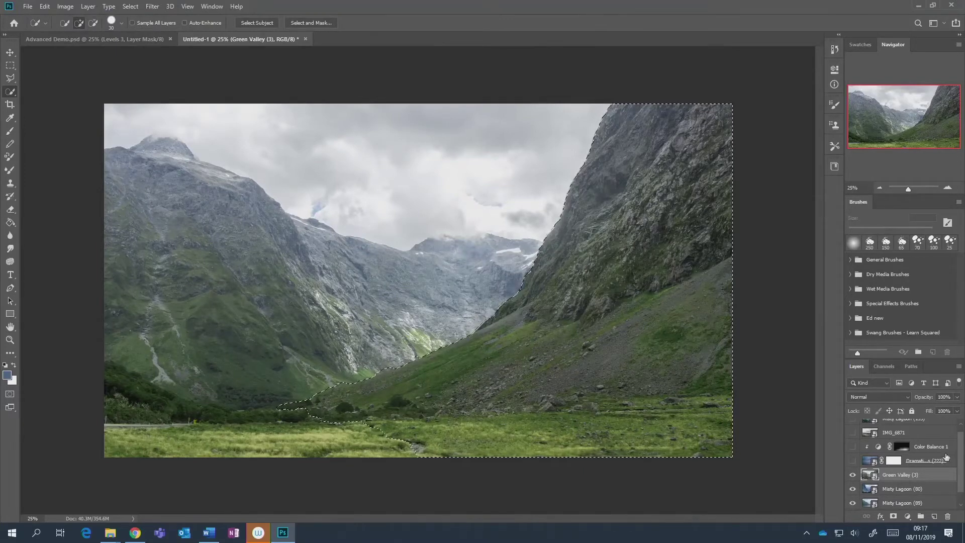
{"action": "left_click", "coordinate": [892, 516]}
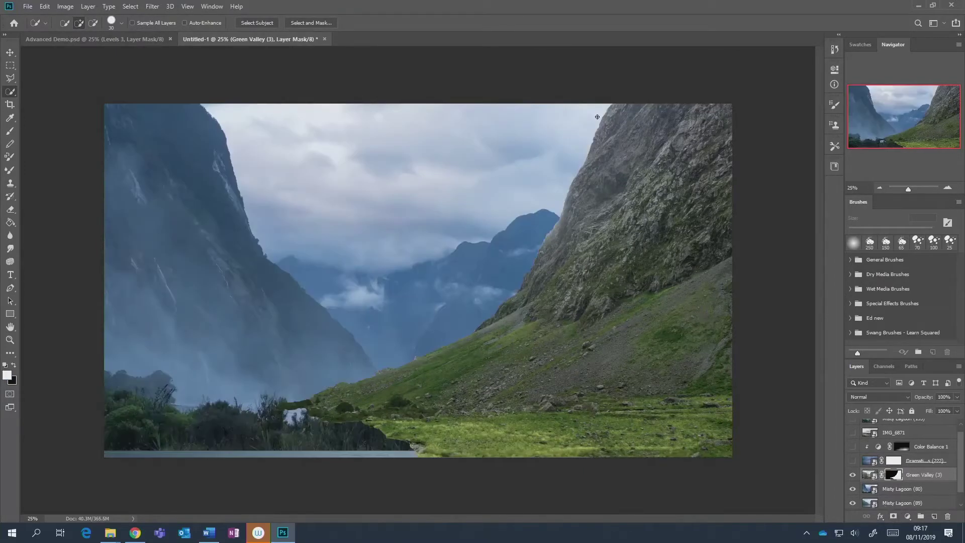
Switch to the Hard Round brush at 900 px for working on the Green Valley (3) mask.
{"action": "key", "text": "b"}
{"action": "right_click", "coordinate": [425, 189]}
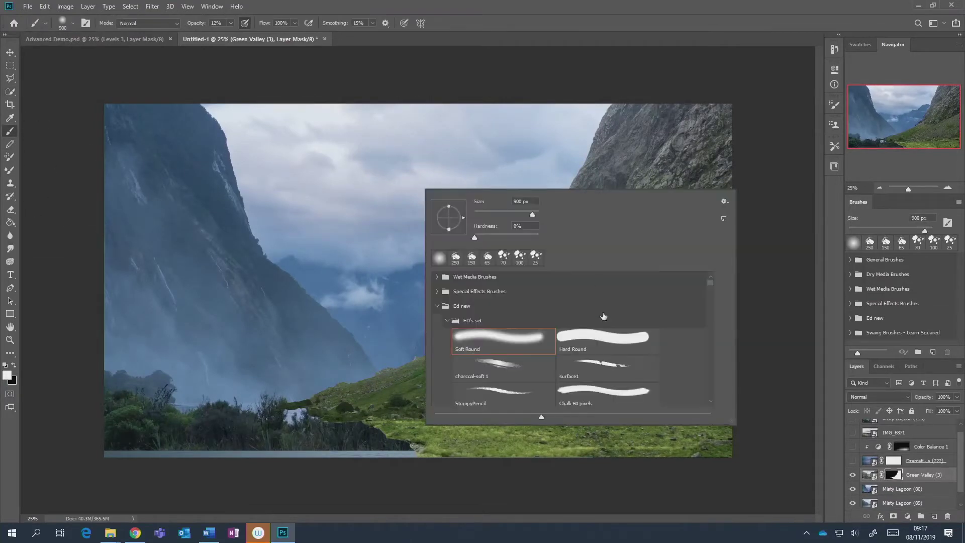
{"action": "left_click", "coordinate": [581, 344]}
{"action": "key", "text": "Return"}
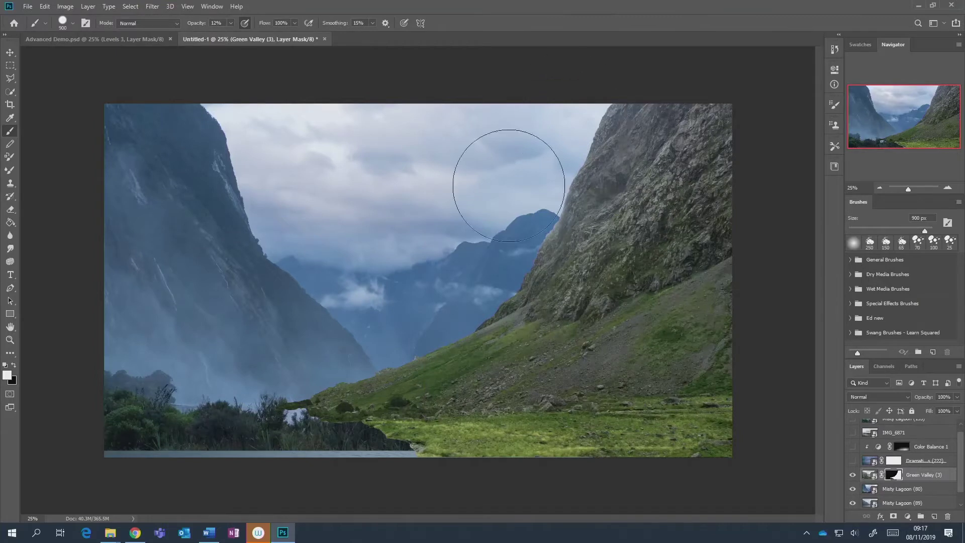
Brush white over the upper ridge edge of the right-hand mountain on the Green Valley (3) mask.
{"action": "mouse_move", "coordinate": [505, 210]}
{"action": "left_mouse_down"}
{"action": "mouse_move", "coordinate": [525, 237]}
{"action": "mouse_move", "coordinate": [517, 200]}
{"action": "mouse_move", "coordinate": [556, 168]}
{"action": "mouse_move", "coordinate": [594, 97]}
{"action": "mouse_move", "coordinate": [565, 149]}
{"action": "left_mouse_up"}
{"action": "mouse_move", "coordinate": [565, 149]}
{"action": "left_mouse_down"}
{"action": "mouse_move", "coordinate": [543, 123]}
{"action": "mouse_move", "coordinate": [538, 226]}
{"action": "mouse_move", "coordinate": [528, 235]}
{"action": "mouse_move", "coordinate": [539, 224]}
{"action": "left_mouse_up"}
Mask out the grass edge overlapping the lake and bushes on Green Valley (3), using a hard black 100 px brush at 100% opacity.
{"action": "key", "text": "bracketleft"}
{"action": "key", "text": "bracketleft"}
{"action": "key", "text": "bracketleft"}
{"action": "key", "text": "bracketleft"}
{"action": "key", "text": "bracketleft"}
{"action": "key", "text": "bracketleft"}
{"action": "key", "text": "bracketleft"}
{"action": "key", "text": "bracketleft"}
{"action": "key", "text": "bracketleft"}
{"action": "key", "text": "bracketleft"}
{"action": "key", "text": "bracketleft"}
{"action": "key", "text": "bracketleft"}
{"action": "key", "text": "shift+bracketright"}
{"action": "key", "text": "shift+bracketright"}
{"action": "key", "text": "shift+bracketright"}
{"action": "key", "text": "shift+bracketright"}
{"action": "key", "text": "x"}
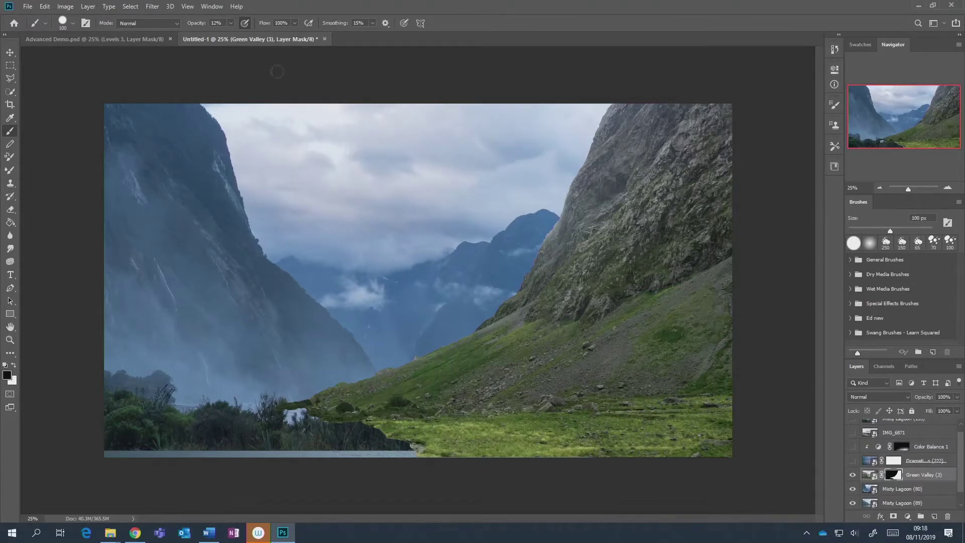
{"action": "left_click_drag", "start_coordinate": [196, 24], "coordinate": [219, 25]}
{"action": "mouse_move", "coordinate": [360, 388]}
{"action": "left_mouse_down"}
{"action": "mouse_move", "coordinate": [274, 407]}
{"action": "mouse_move", "coordinate": [343, 381]}
{"action": "left_mouse_up"}
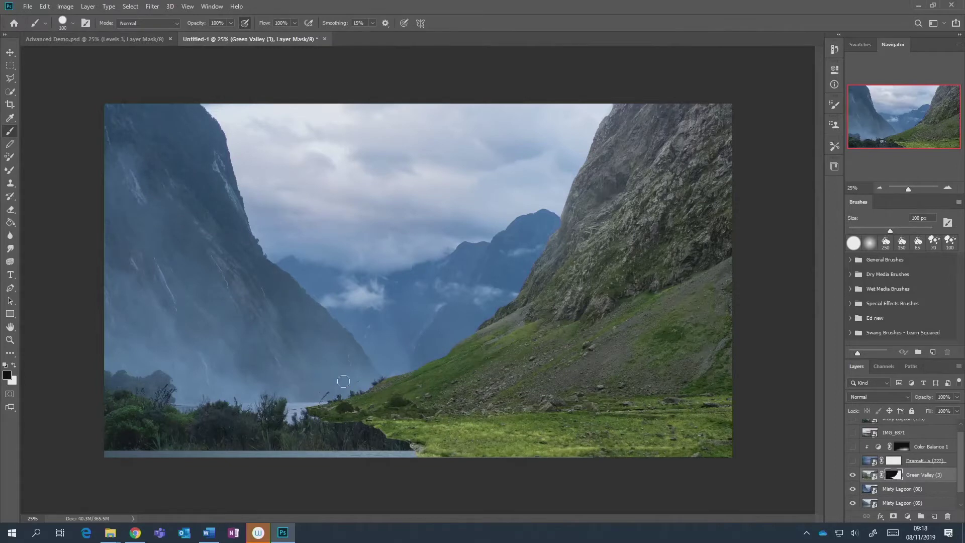
{"action": "mouse_move", "coordinate": [296, 406]}
{"action": "left_mouse_down"}
{"action": "mouse_move", "coordinate": [321, 407]}
{"action": "mouse_move", "coordinate": [364, 383]}
{"action": "left_mouse_up"}
{"action": "mouse_move", "coordinate": [360, 423]}
{"action": "left_mouse_down"}
{"action": "mouse_move", "coordinate": [438, 433]}
{"action": "mouse_move", "coordinate": [459, 455]}
{"action": "mouse_move", "coordinate": [317, 417]}
{"action": "mouse_move", "coordinate": [477, 416]}
{"action": "left_mouse_up"}
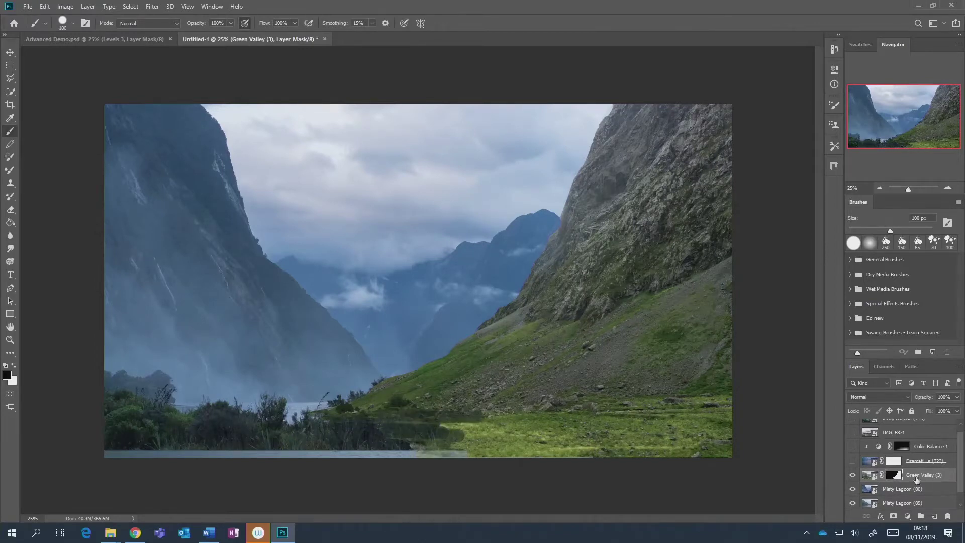
Add a new layer above Green Valley (3) and fill it with a hazy blue sampled from the left-hand mountain.
{"action": "left_click", "coordinate": [907, 516]}
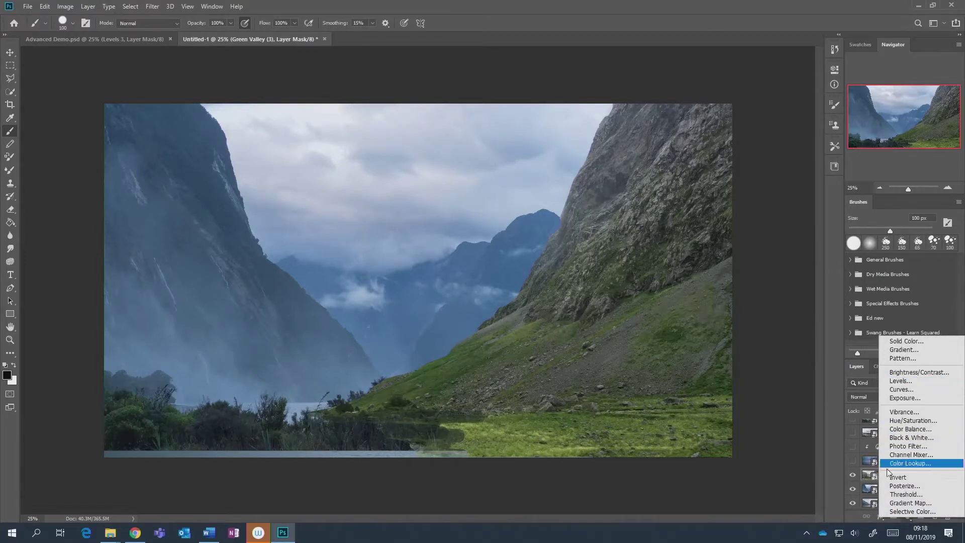
{"action": "left_click", "coordinate": [467, 261]}
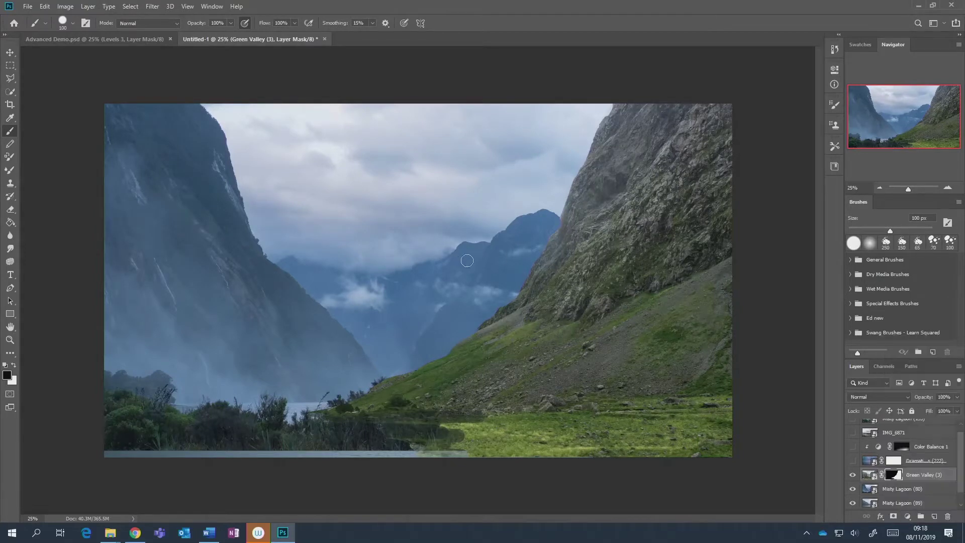
{"action": "left_click", "coordinate": [933, 516]}
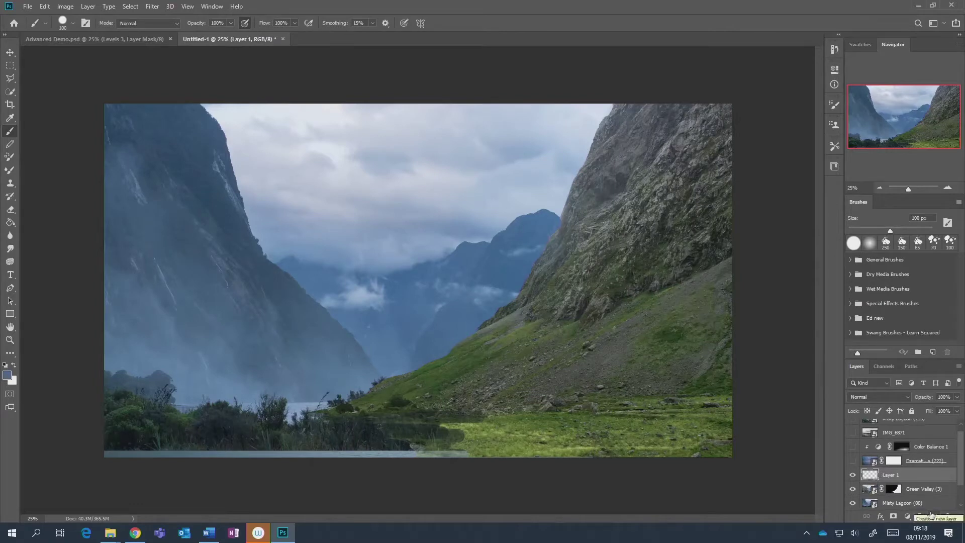
{"action": "key", "text": "i"}
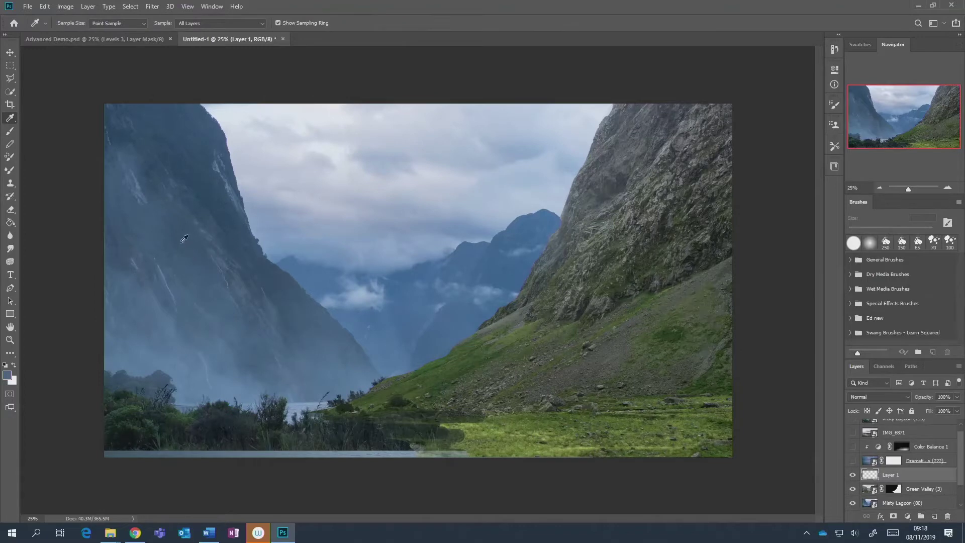
{"action": "left_click_drag", "start_coordinate": [164, 232], "coordinate": [163, 236]}
{"action": "key", "text": "g"}
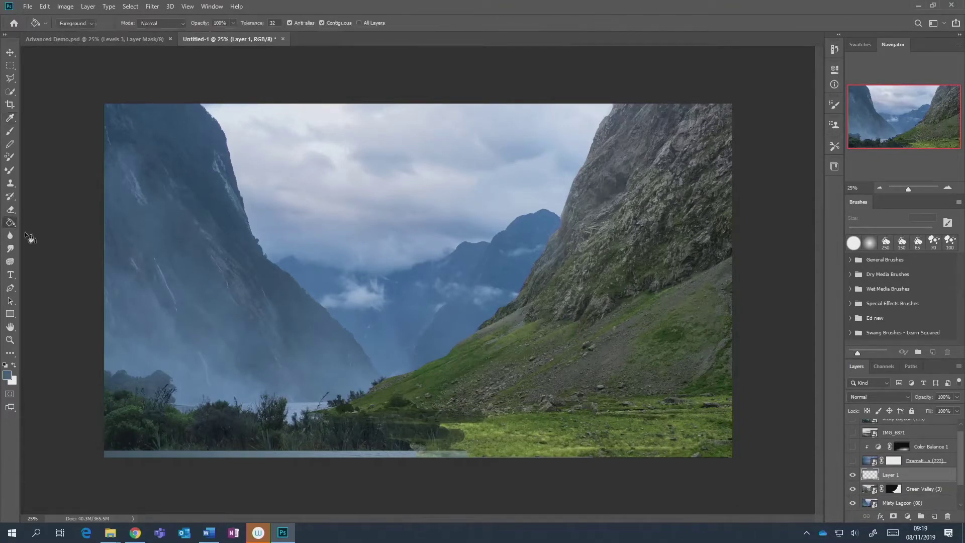
{"action": "left_click", "coordinate": [630, 292]}
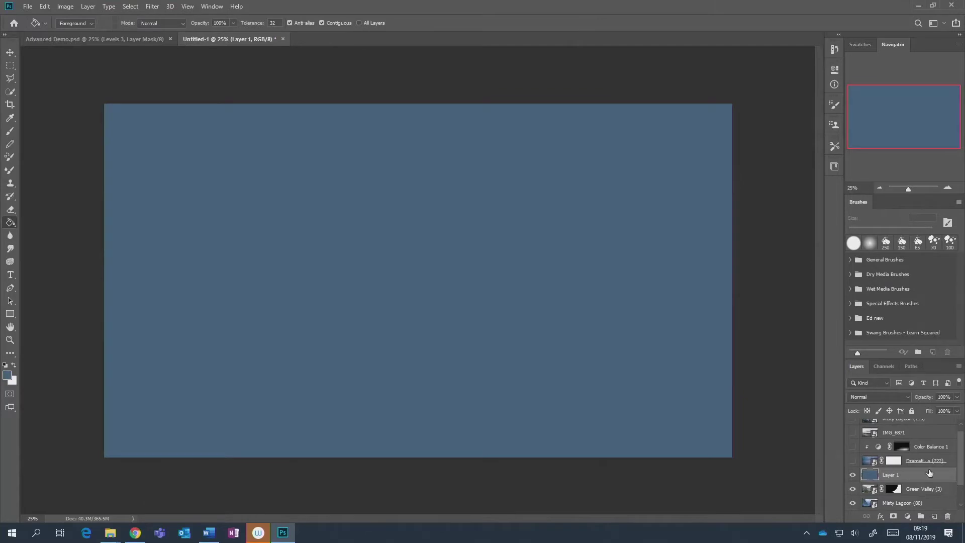
Clip the blue fill layer to Green Valley (3) and set its blend mode to Overlay.
{"action": "key", "text": "super"}
{"action": "key", "text": "Escape"}
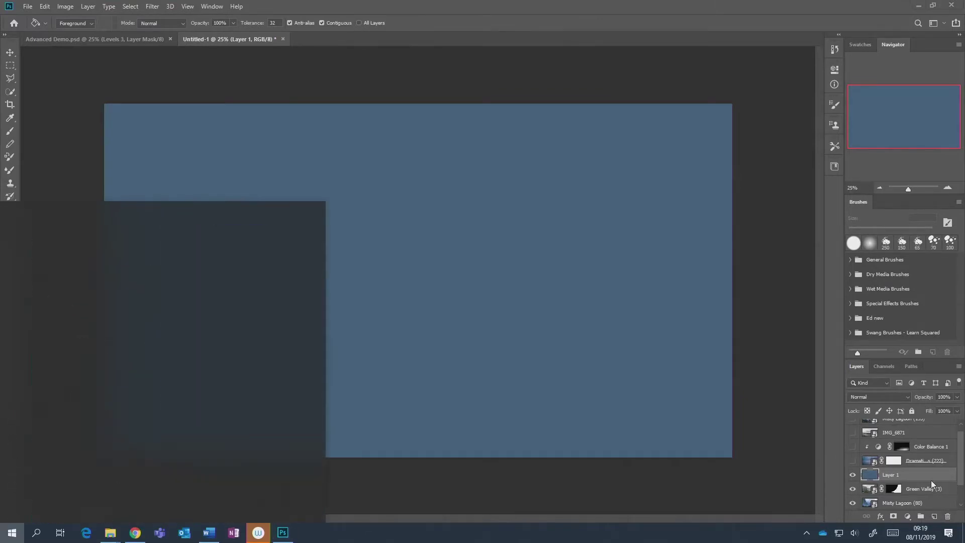
{"action": "left_click", "coordinate": [930, 481], "text": "alt"}
{"action": "left_click", "coordinate": [866, 395]}
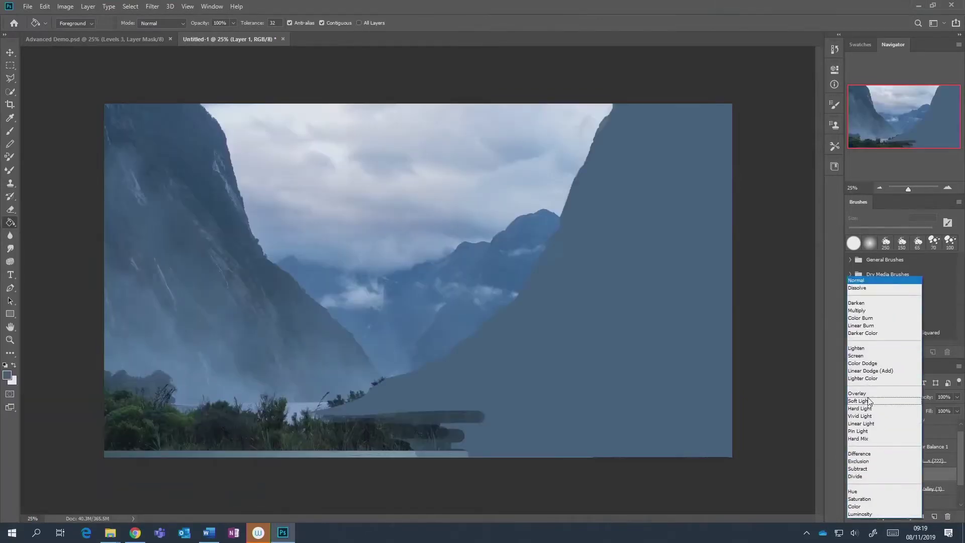
{"action": "left_click", "coordinate": [867, 396]}
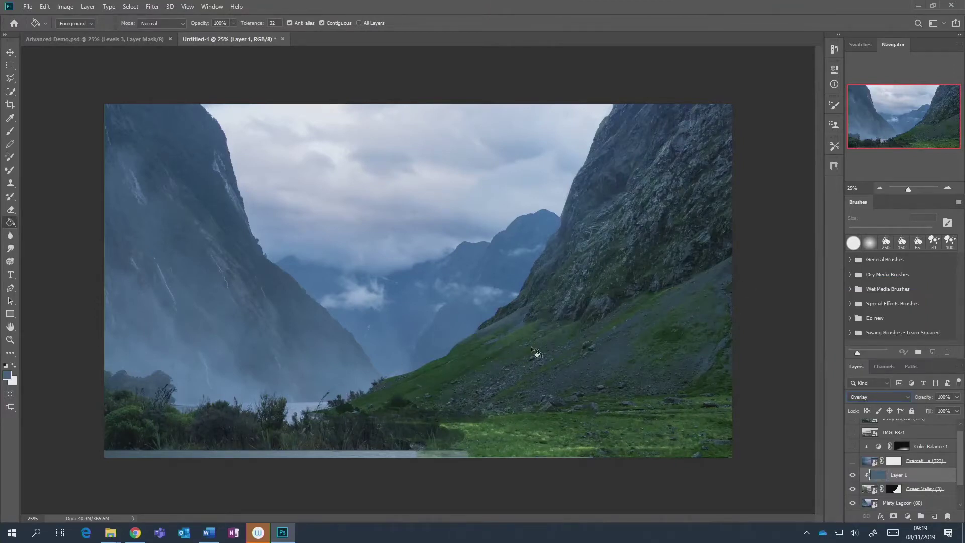
Add a Color Balance adjustment clipped to Green Valley (3), with midtones at Cyan–Red -33, Magenta–Green -20 and Yellow–Blue +1.
{"action": "left_click", "coordinate": [948, 494]}
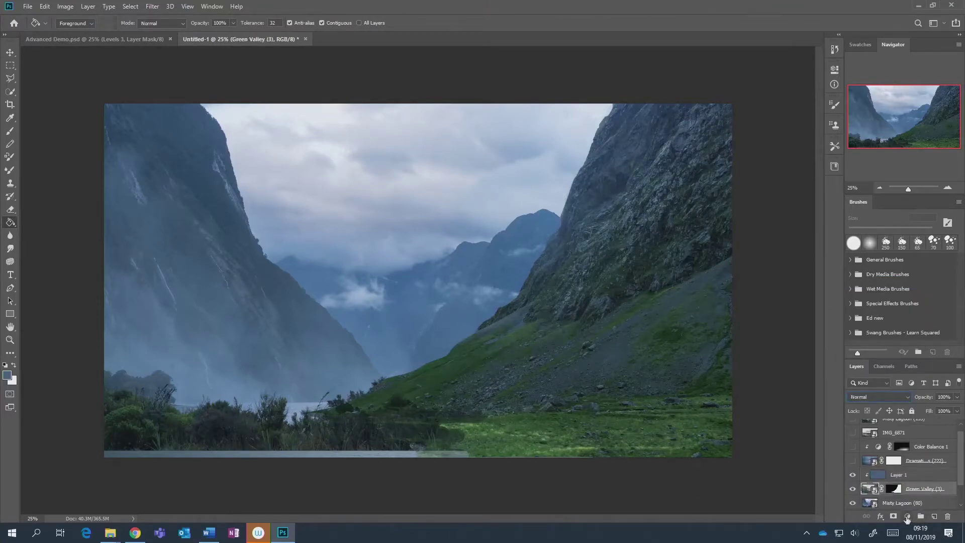
{"action": "left_click", "coordinate": [907, 517]}
{"action": "left_click", "coordinate": [910, 427]}
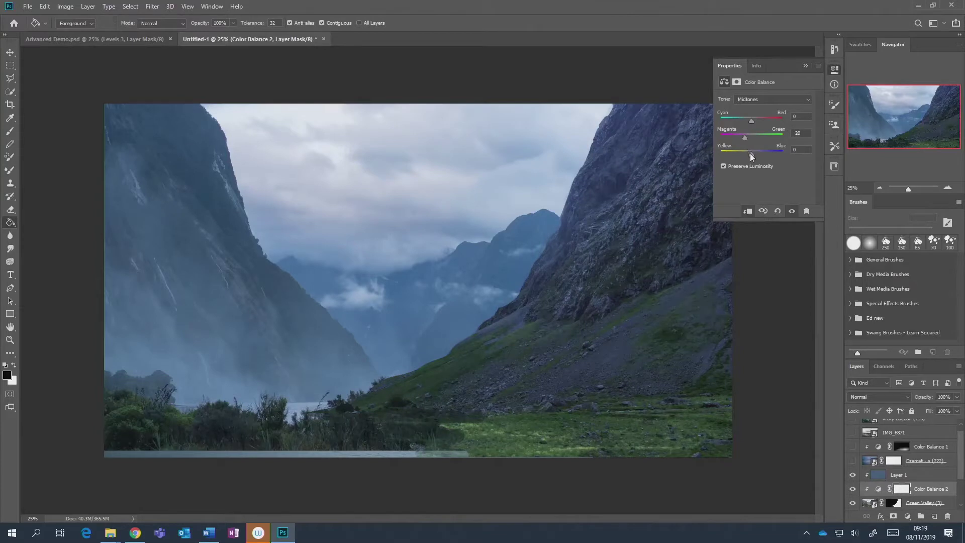
{"action": "left_click_drag", "start_coordinate": [750, 154], "coordinate": [751, 154]}
{"action": "left_click", "coordinate": [805, 66]}
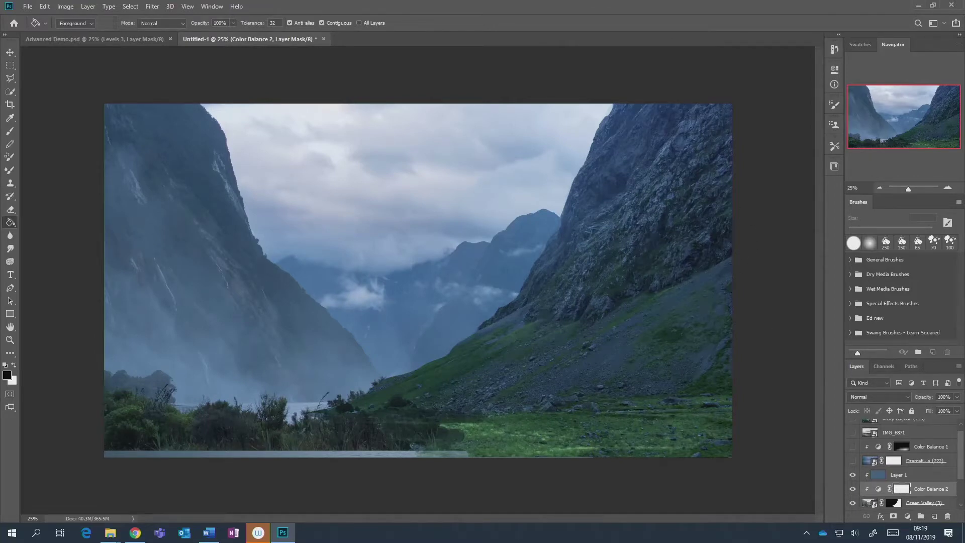
Add a Levels adjustment above Color Balance 2, clipped to Green Valley (3).
{"action": "left_click", "coordinate": [908, 516]}
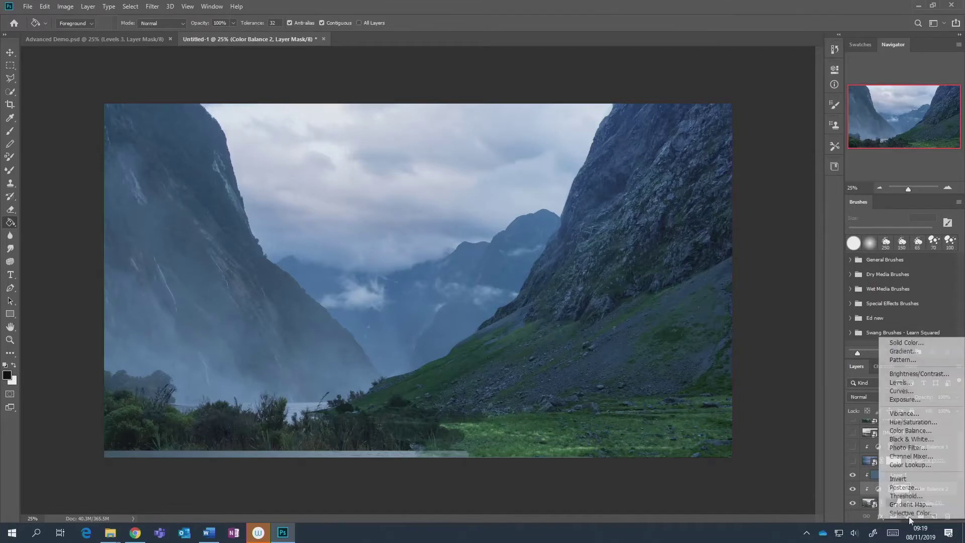
{"action": "left_click", "coordinate": [905, 390]}
{"action": "scroll", "coordinate": [919, 510], "scroll_direction": "down", "scroll_amount": 2}
{"action": "key", "text": "super"}
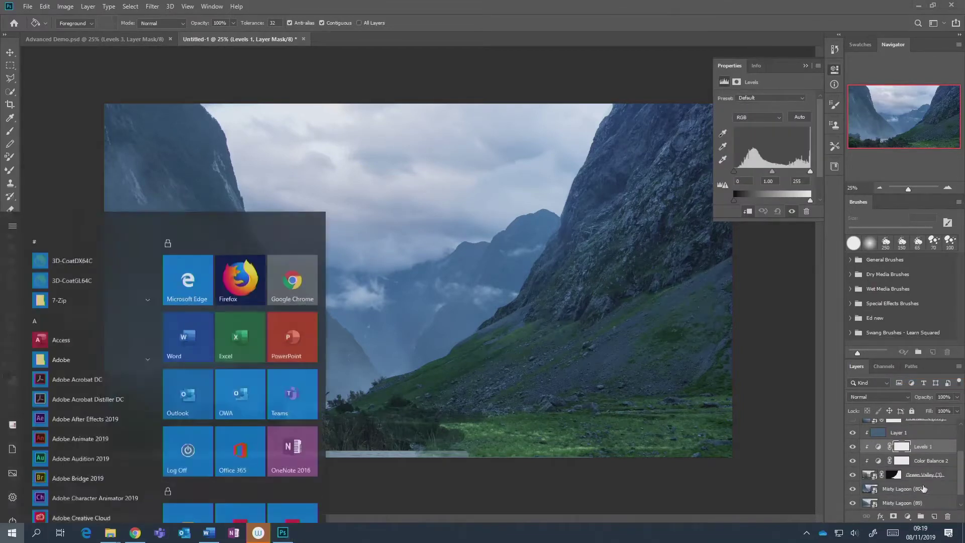
{"action": "key", "text": "super"}
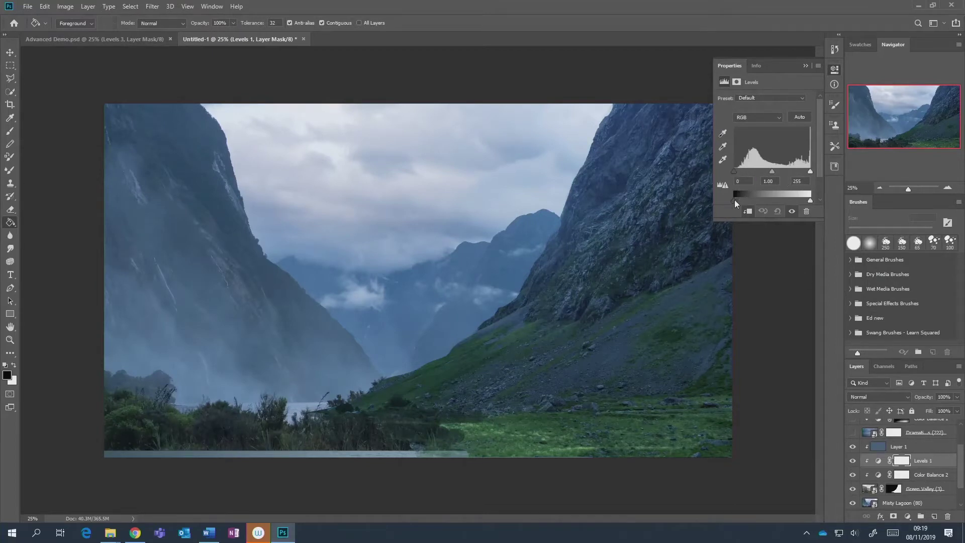
{"action": "scroll", "coordinate": [734, 200], "scroll_direction": "down", "scroll_amount": 1}
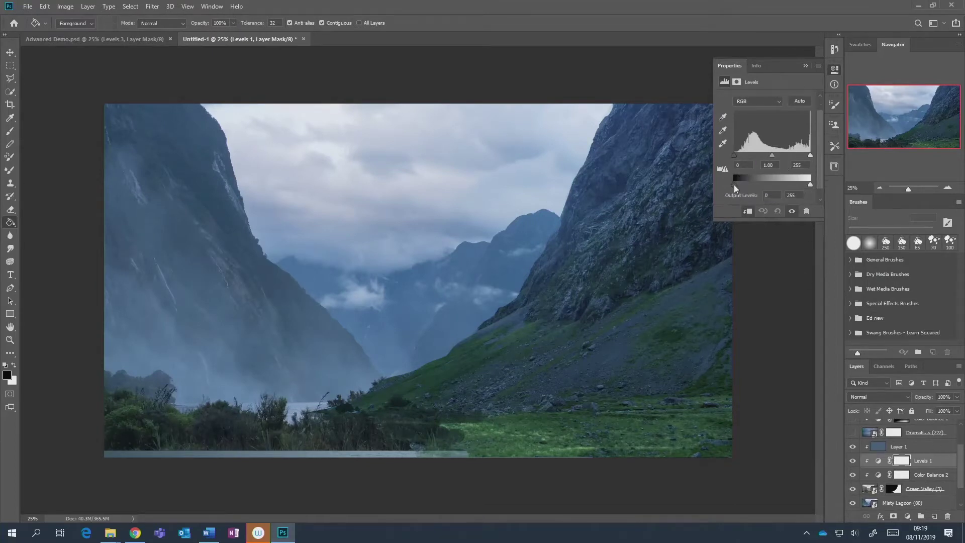
Try out different black and white output levels on Levels 1, and return them to 0 and 255.
{"action": "left_click_drag", "start_coordinate": [737, 186], "coordinate": [750, 188]}
{"action": "left_click_drag", "start_coordinate": [757, 189], "coordinate": [715, 188]}
{"action": "left_click_drag", "start_coordinate": [812, 185], "coordinate": [726, 188]}
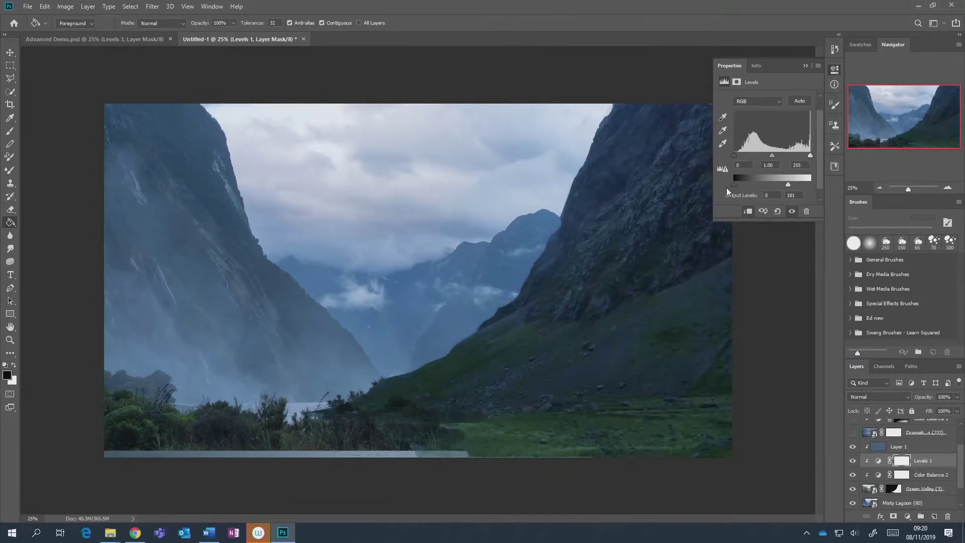
{"action": "left_click_drag", "start_coordinate": [785, 185], "coordinate": [812, 185]}
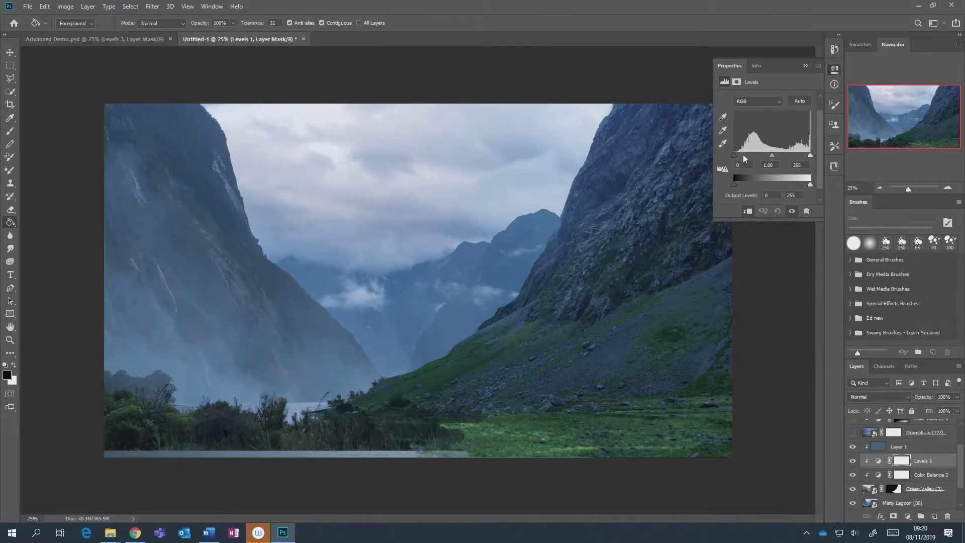
Add a Levels adjustment clipped to Misty Lagoon (80) to inspect its histogram, and delete it.
{"action": "left_click", "coordinate": [919, 492]}
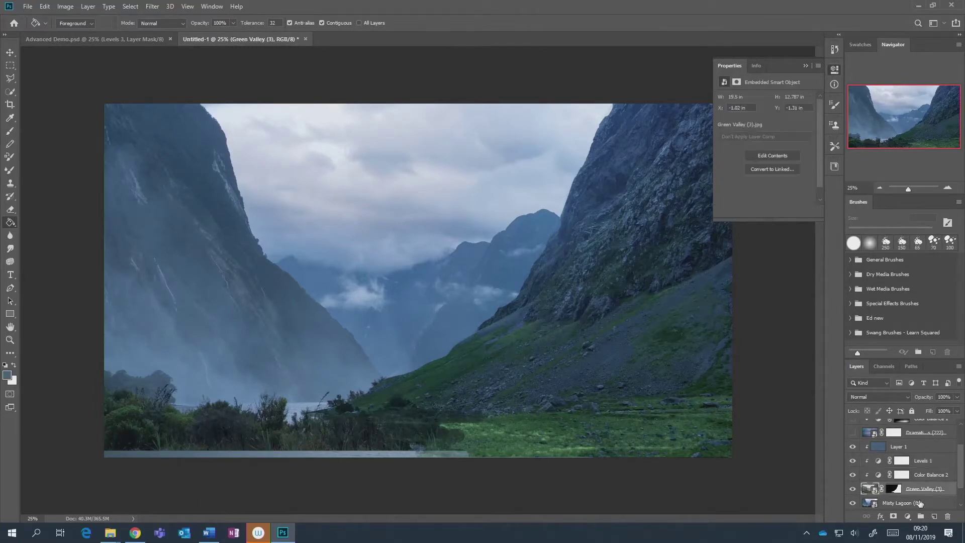
{"action": "left_click", "coordinate": [919, 502]}
{"action": "left_click", "coordinate": [907, 516]}
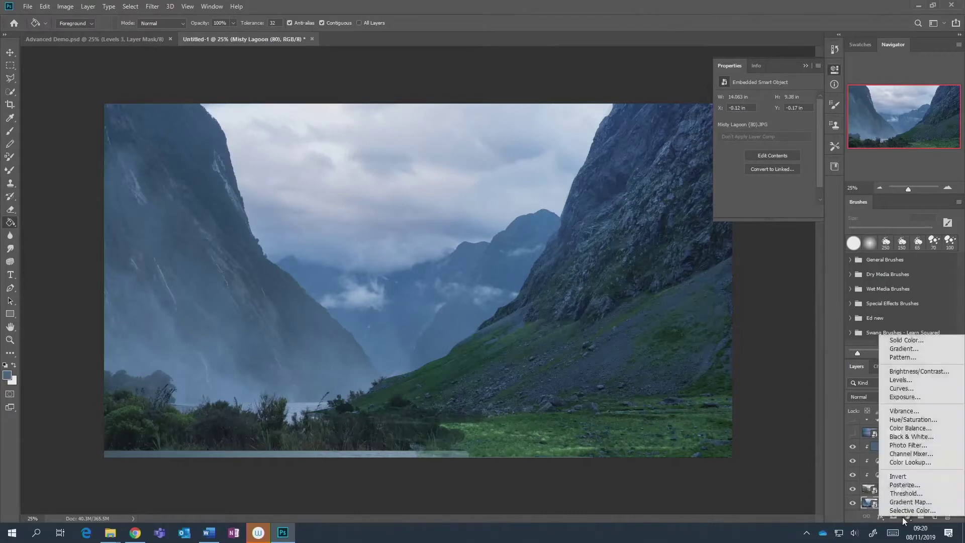
{"action": "left_click", "coordinate": [910, 383]}
{"action": "mouse_move", "coordinate": [907, 473]}
{"action": "left_mouse_down"}
{"action": "mouse_move", "coordinate": [911, 486]}
{"action": "mouse_move", "coordinate": [915, 477]}
{"action": "left_mouse_up"}
{"action": "key", "text": "ctrl+alt+g"}
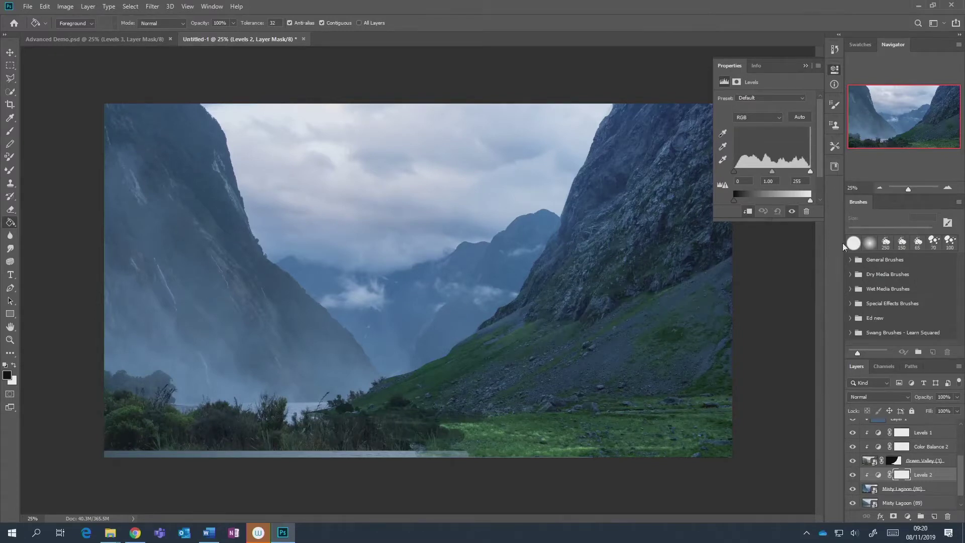
{"action": "left_click", "coordinate": [938, 490]}
{"action": "left_click", "coordinate": [935, 475]}
{"action": "key", "text": "Delete"}
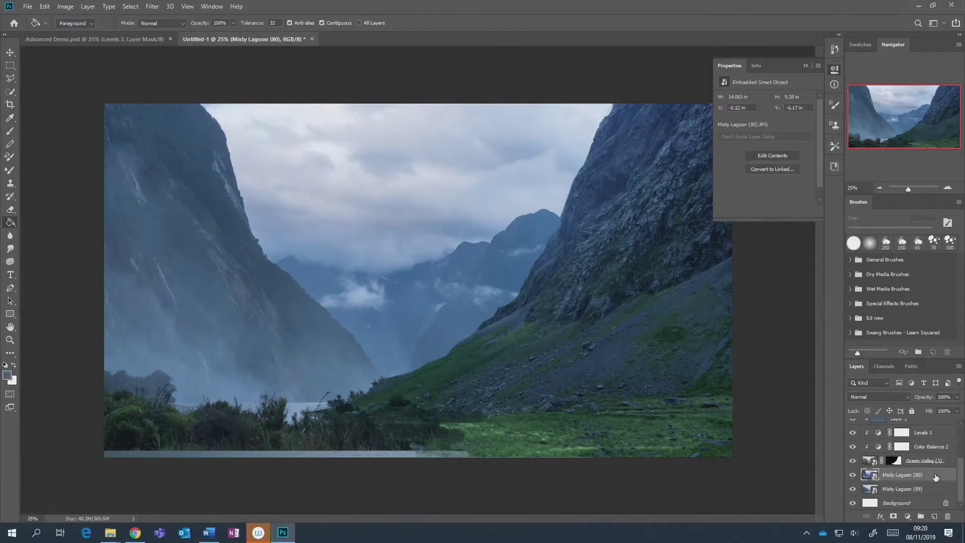
Raise the black output level and lower the white output level of Levels 1 to flatten the right-hand mountain's contrast.
{"action": "left_click", "coordinate": [922, 433]}
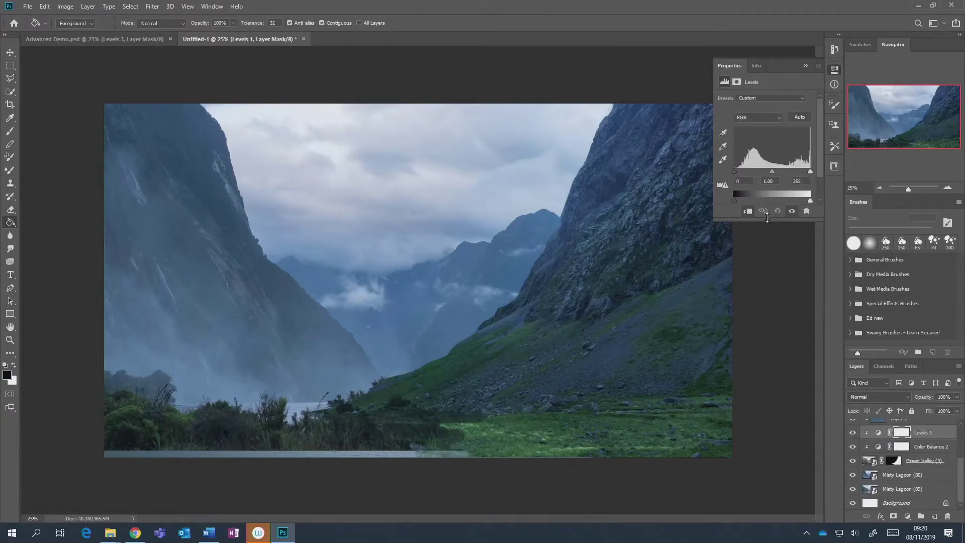
{"action": "left_click_drag", "start_coordinate": [734, 201], "coordinate": [742, 203]}
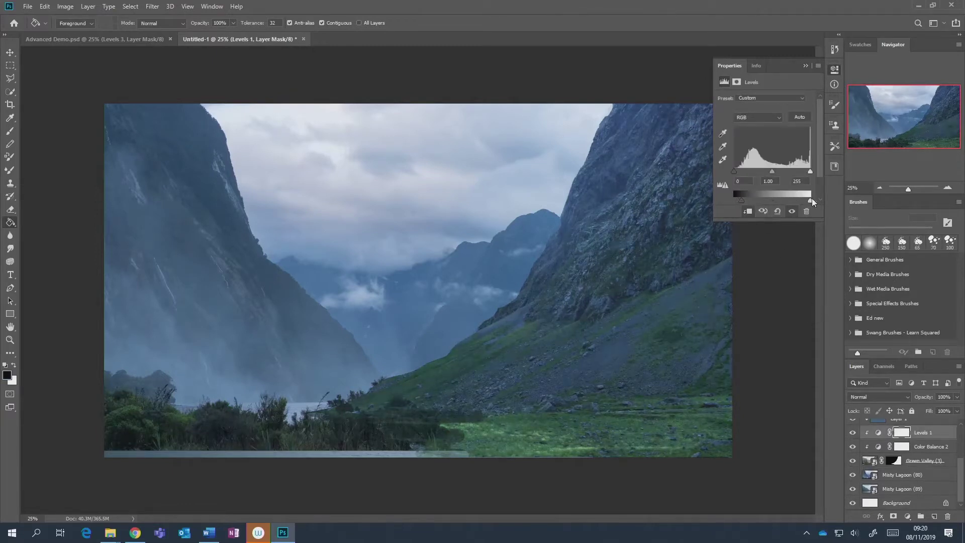
{"action": "left_click_drag", "start_coordinate": [803, 200], "coordinate": [785, 200]}
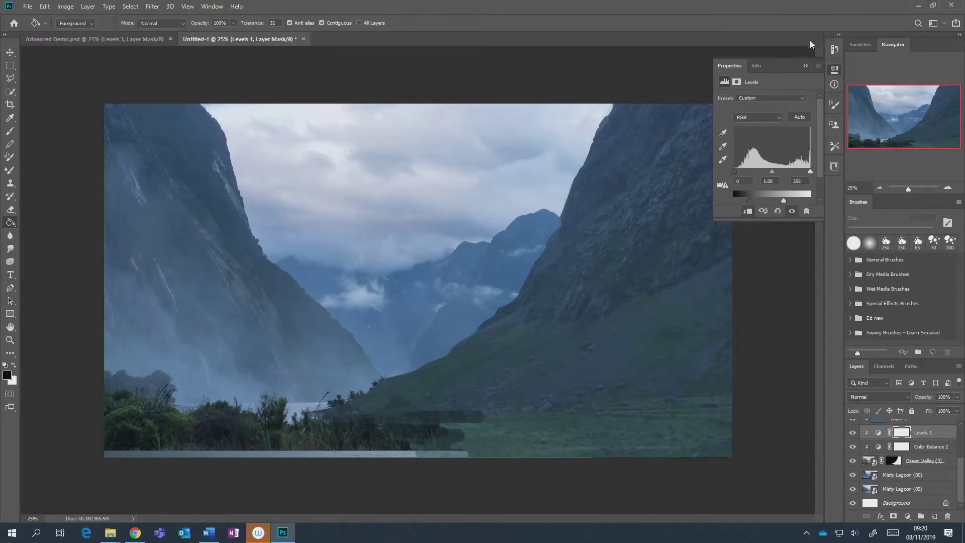
{"action": "left_click", "coordinate": [804, 65]}
Examine the whole composition at thumbnail size to judge how well the right-hand mountain matches the background.
{"action": "key", "text": "ctrl+minus"}
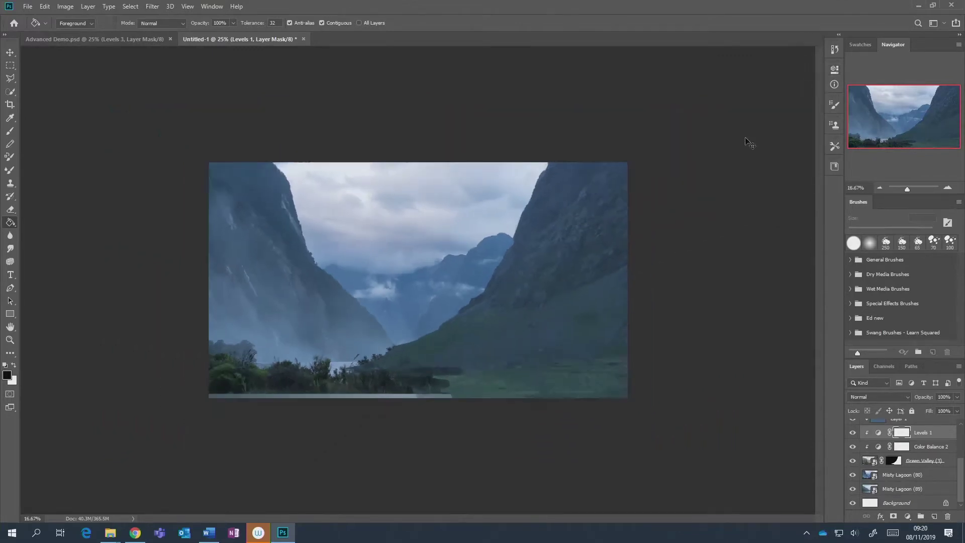
{"action": "key", "text": "ctrl+minus"}
{"action": "key", "text": "ctrl+minus"}
{"action": "key", "text": "ctrl+minus"}
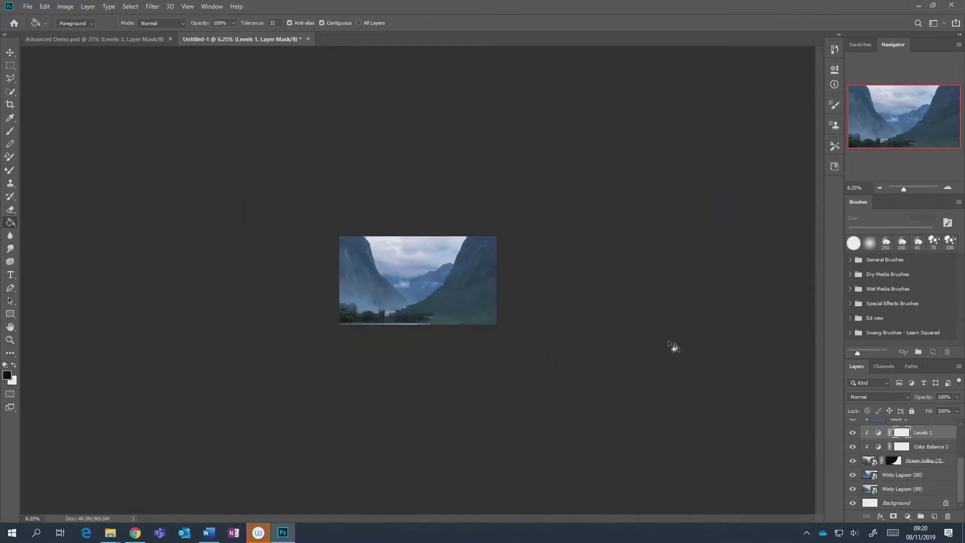
{"action": "key", "text": "ctrl+plus"}
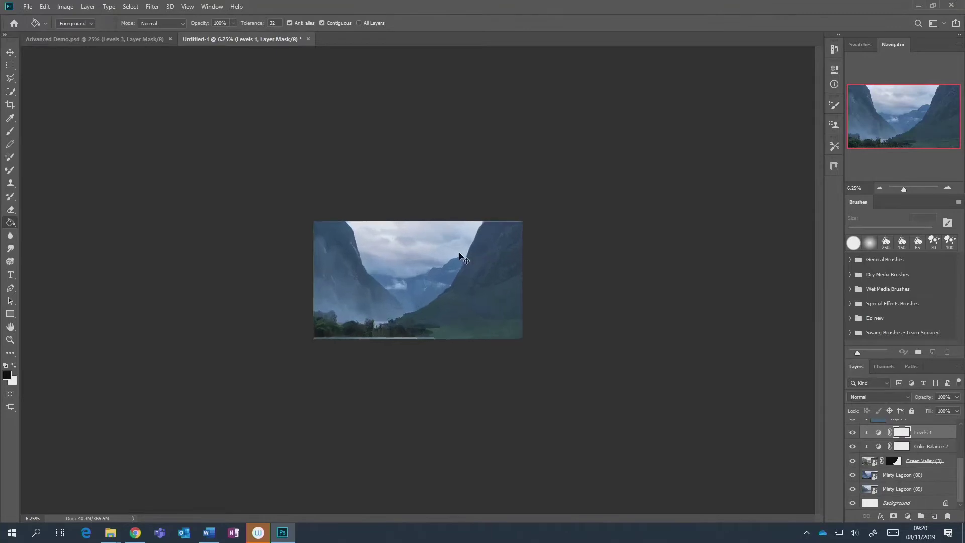
{"action": "key", "text": "ctrl+plus"}
{"action": "key", "text": "ctrl+plus"}
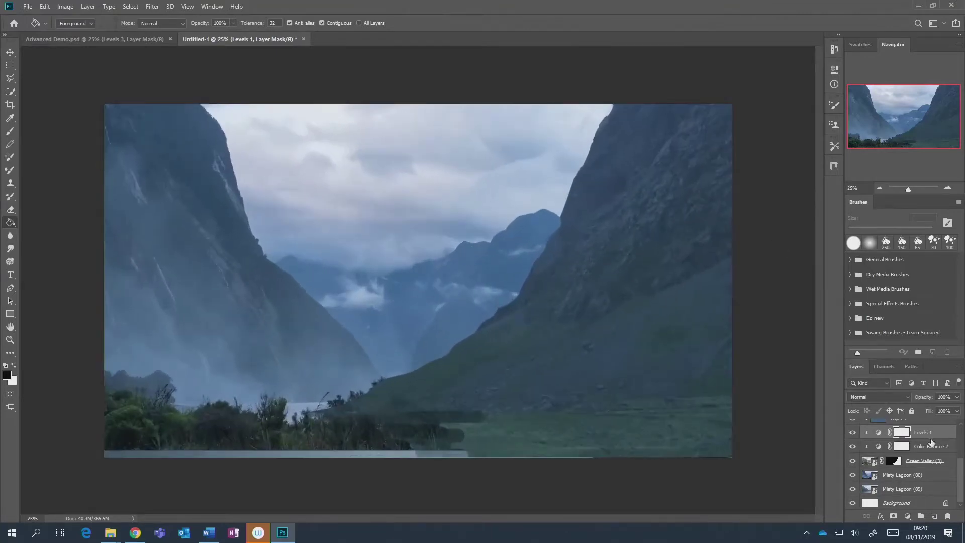
Shift the midtones of Color Balance 2 further towards magenta, and select the Levels 1 adjustment.
{"action": "left_click", "coordinate": [927, 448]}
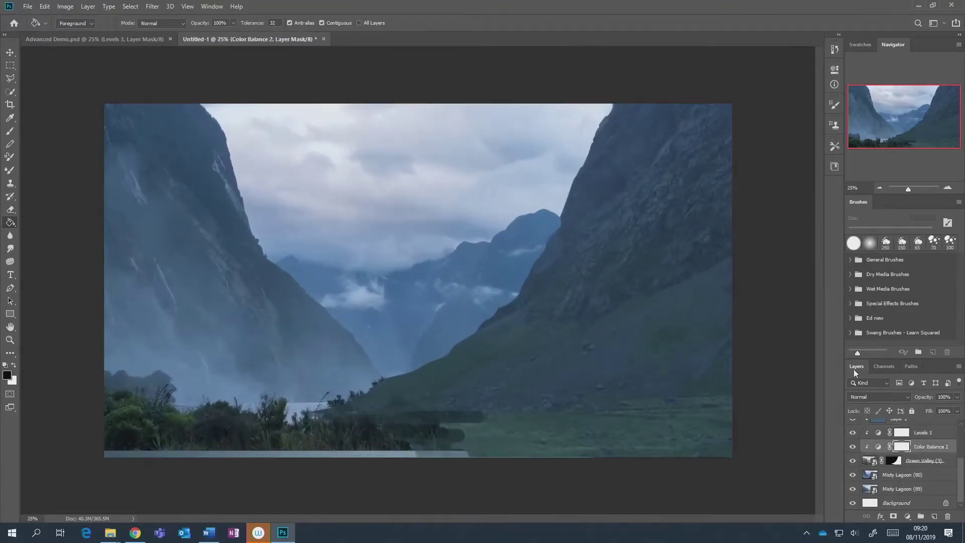
{"action": "double_click", "coordinate": [878, 447]}
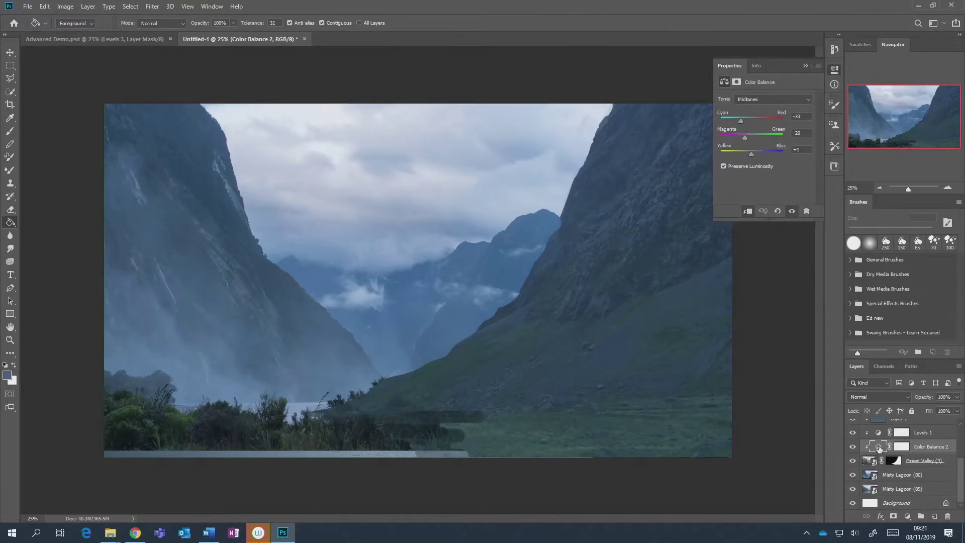
{"action": "left_click", "coordinate": [736, 137]}
{"action": "left_click", "coordinate": [929, 436]}
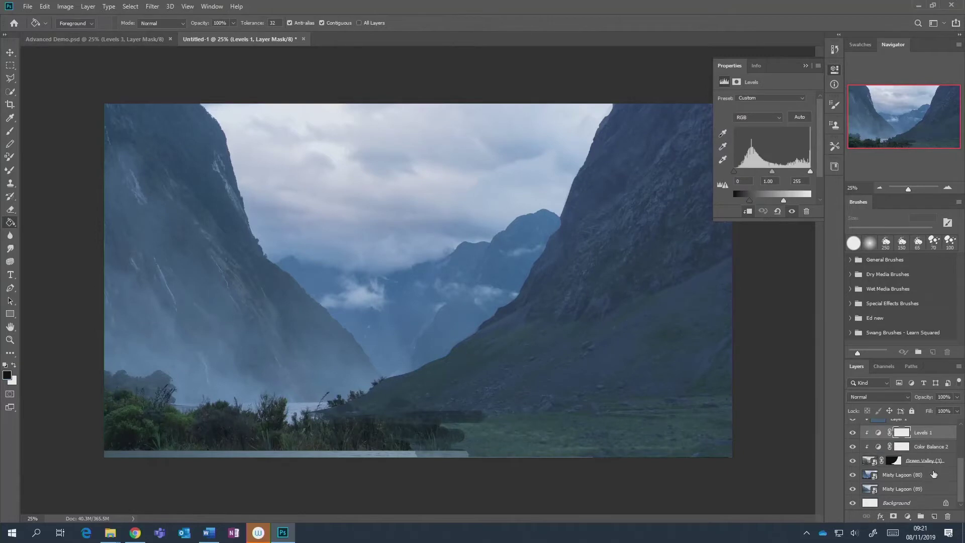
Add a Hue/Saturation adjustment above Layer 1 and clip it to the Green Valley mountain's adjustment stack.
{"action": "scroll", "coordinate": [927, 460], "scroll_direction": "up", "scroll_amount": 1}
{"action": "left_click", "coordinate": [925, 433]}
{"action": "left_click", "coordinate": [907, 516]}
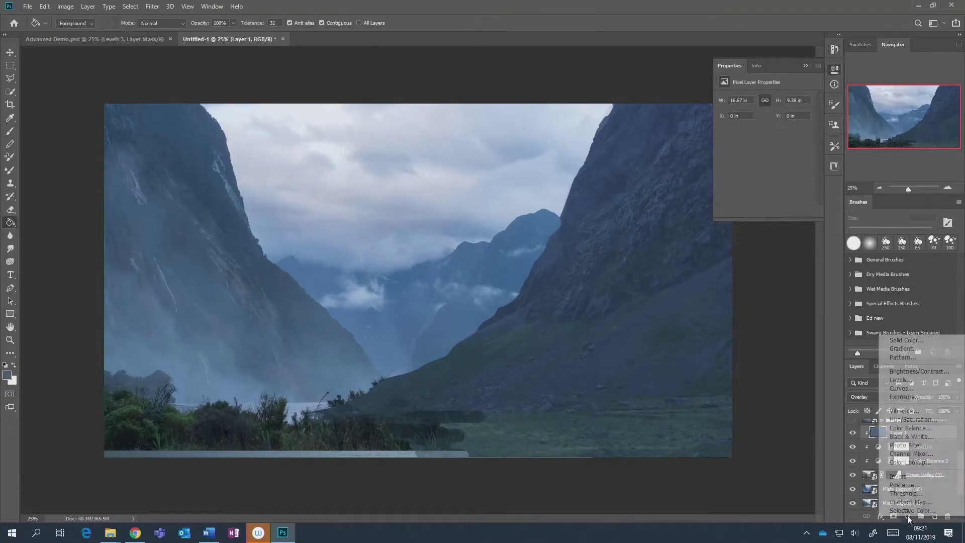
{"action": "left_click", "coordinate": [920, 420]}
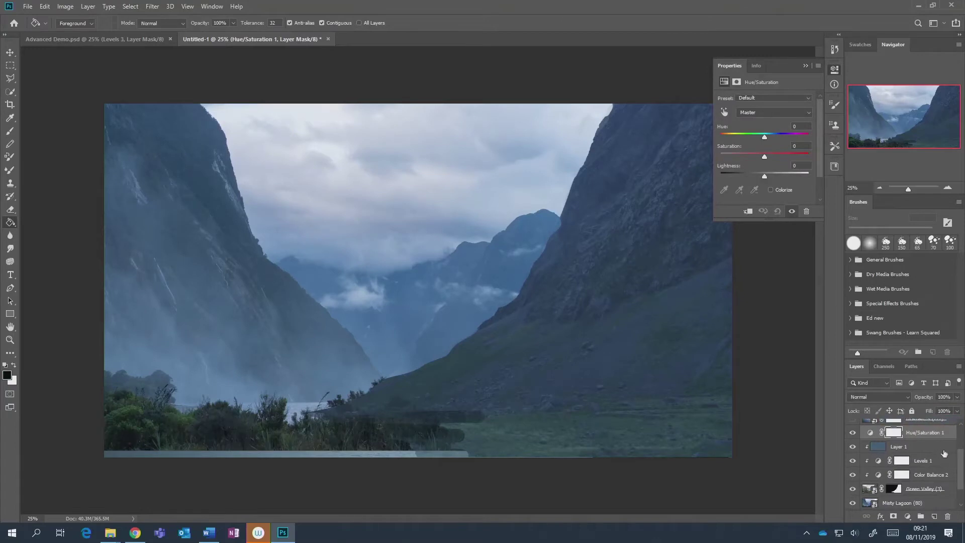
{"action": "key", "text": "super"}
{"action": "key", "text": "super"}
{"action": "left_click", "coordinate": [935, 439], "text": "alt"}
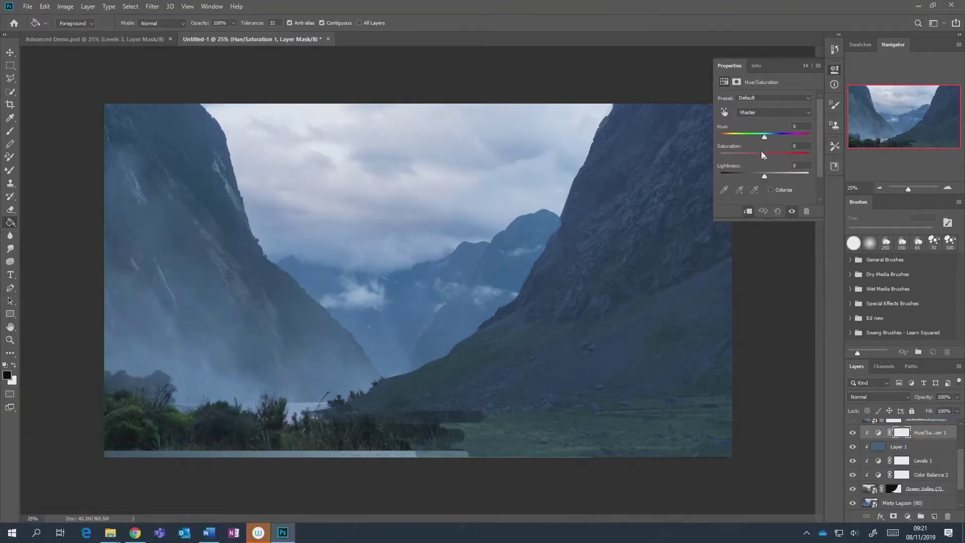
Lower the saturation of the right-hand mountain to -19.
{"action": "left_click_drag", "start_coordinate": [761, 151], "coordinate": [763, 157]}
{"action": "left_click_drag", "start_coordinate": [755, 157], "coordinate": [756, 156]}
{"action": "key", "text": "ctrl+minus"}
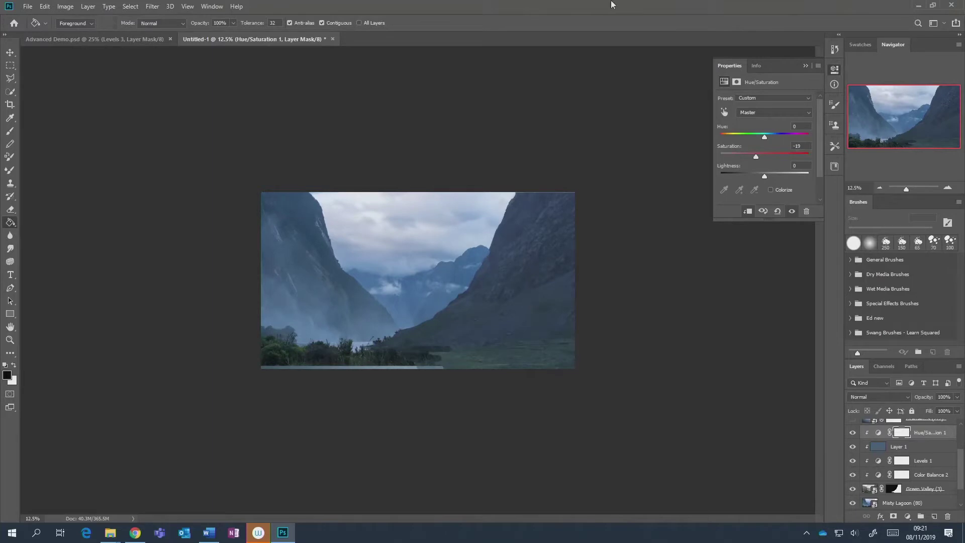
Group Green Valley (3) with all its clipped adjustments, and compare the composition with the group hidden and shown.
{"action": "left_click", "coordinate": [933, 488], "text": "shift"}
{"action": "key", "text": "ctrl+g"}
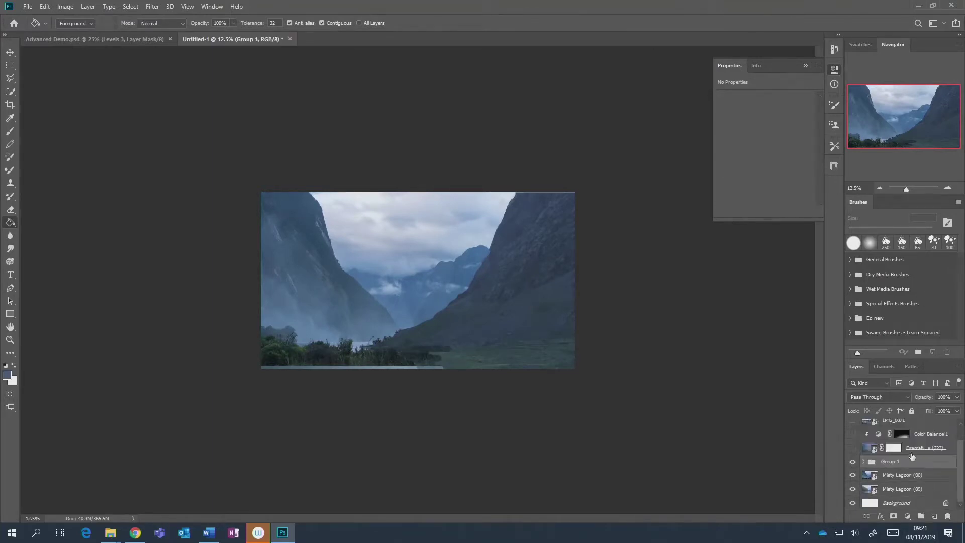
{"action": "left_click", "coordinate": [853, 462]}
{"action": "left_click", "coordinate": [852, 461]}
{"action": "left_click", "coordinate": [853, 462]}
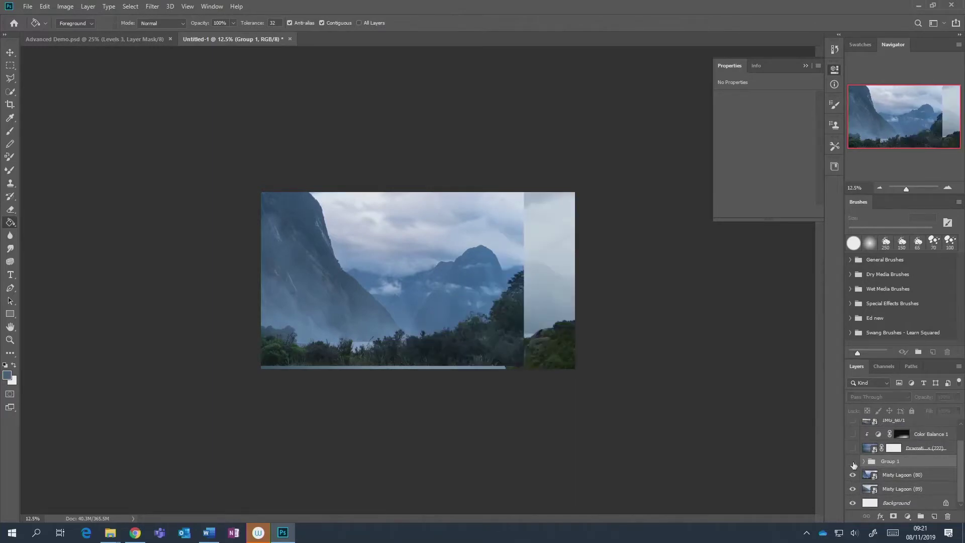
{"action": "left_click", "coordinate": [853, 462]}
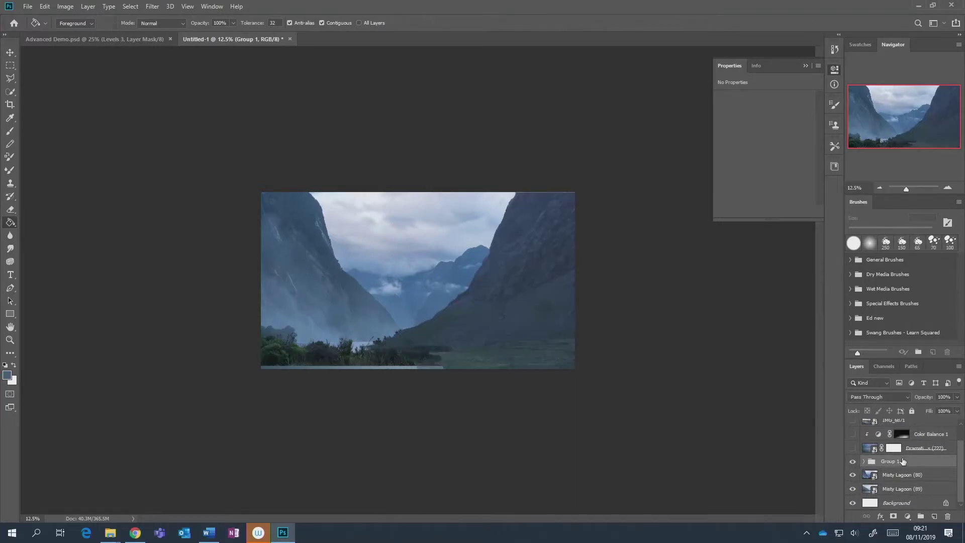
Add a Color Balance adjustment clipped to Group 1, and shift its midtones towards green by +6.
{"action": "left_click", "coordinate": [907, 516]}
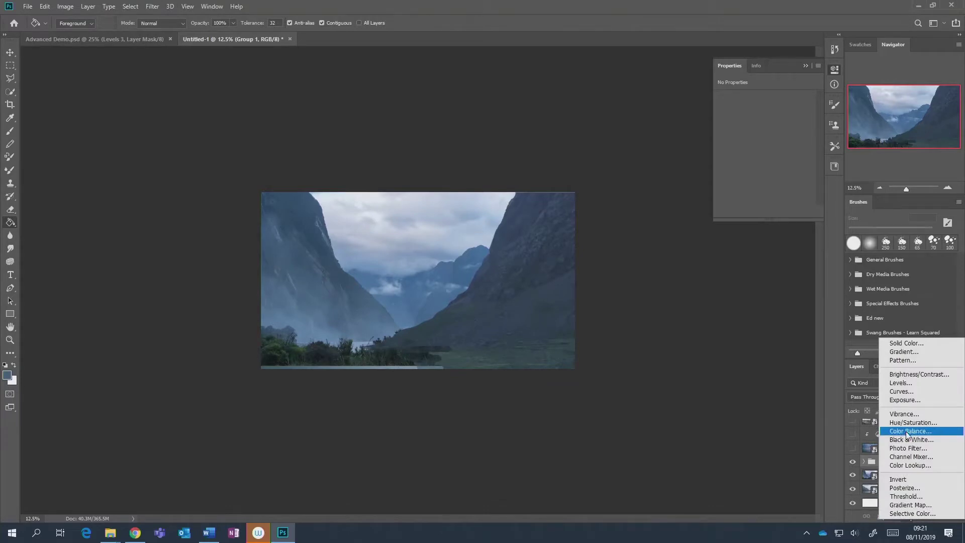
{"action": "left_click", "coordinate": [905, 431]}
{"action": "mouse_move", "coordinate": [912, 465]}
{"action": "left_mouse_down"}
{"action": "mouse_move", "coordinate": [917, 475]}
{"action": "mouse_move", "coordinate": [918, 465]}
{"action": "left_mouse_up"}
{"action": "left_click", "coordinate": [918, 463], "text": "alt"}
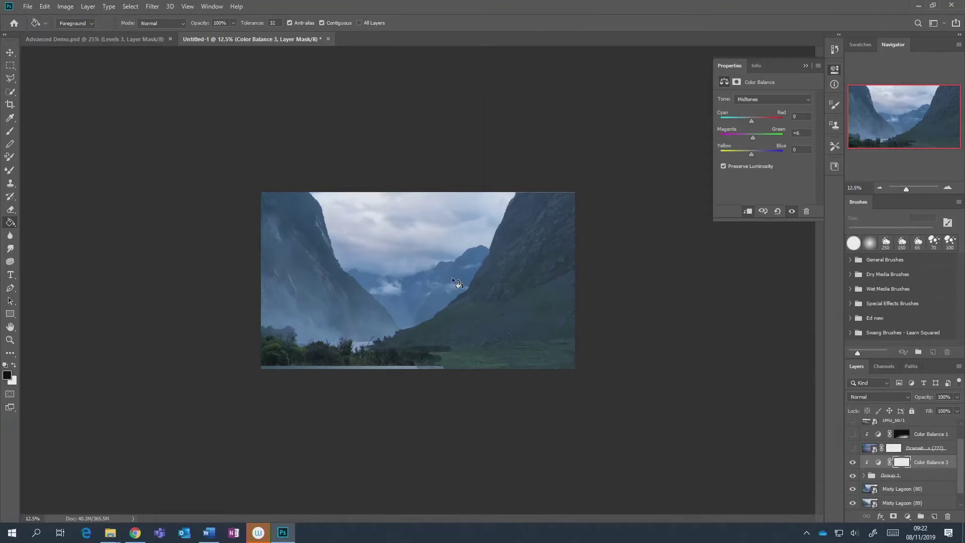
Try to move the whole mountain group as one unit with Free Transform.
{"action": "left_click", "coordinate": [927, 476]}
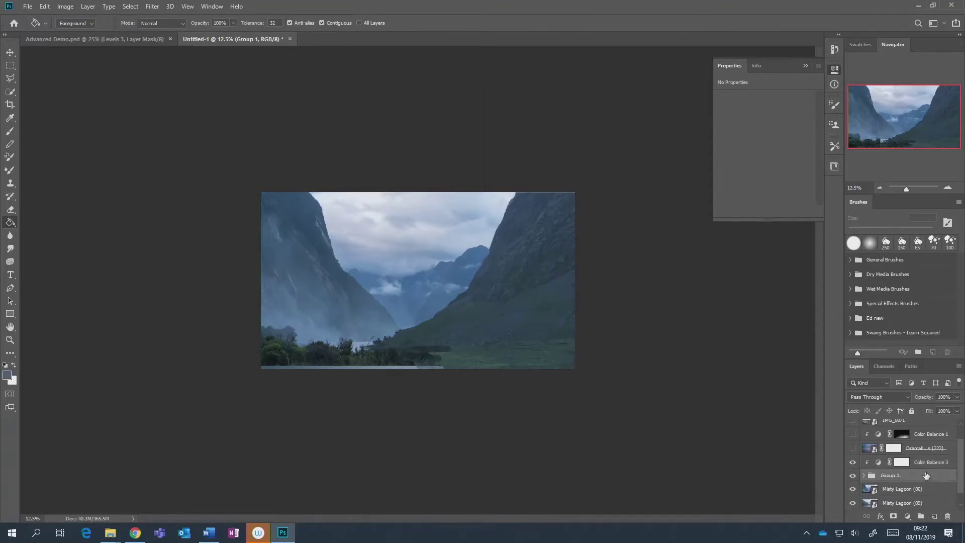
{"action": "key", "text": "ctrl+t"}
{"action": "mouse_move", "coordinate": [513, 312]}
{"action": "left_mouse_down"}
{"action": "mouse_move", "coordinate": [447, 299]}
{"action": "mouse_move", "coordinate": [475, 277]}
{"action": "mouse_move", "coordinate": [567, 276]}
{"action": "mouse_move", "coordinate": [523, 309]}
{"action": "left_mouse_up"}
{"action": "left_click", "coordinate": [466, 22]}
Expand Group 1 and hide Color Balance 3 and all the clipped layers above Green Valley (3).
{"action": "left_click", "coordinate": [863, 477]}
{"action": "scroll", "coordinate": [863, 479], "scroll_direction": "down", "scroll_amount": 3}
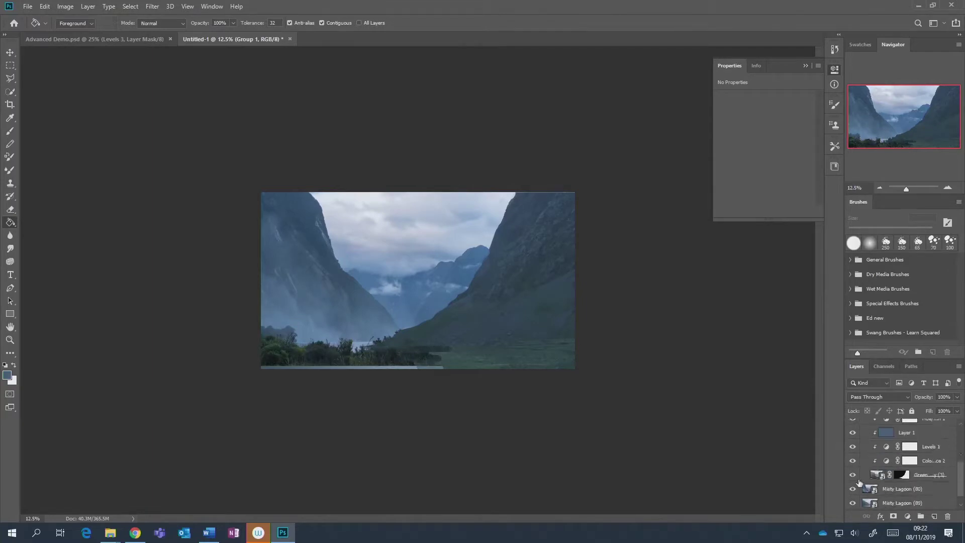
{"action": "left_click_drag", "start_coordinate": [857, 476], "coordinate": [852, 434]}
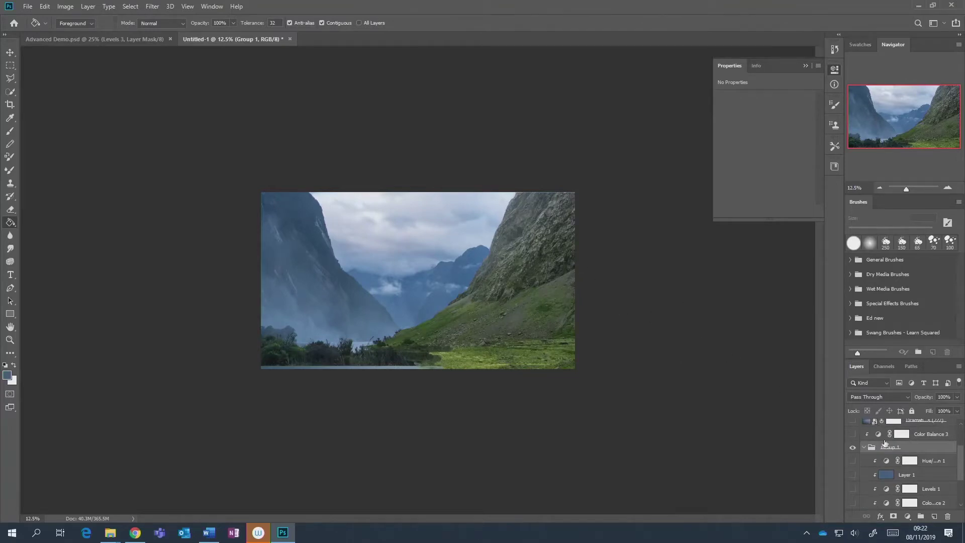
Rasterize the Green Valley (3) smart object so that its pixels can be edited directly.
{"action": "scroll", "coordinate": [907, 465], "scroll_direction": "down", "scroll_amount": 2}
{"action": "left_click", "coordinate": [876, 477]}
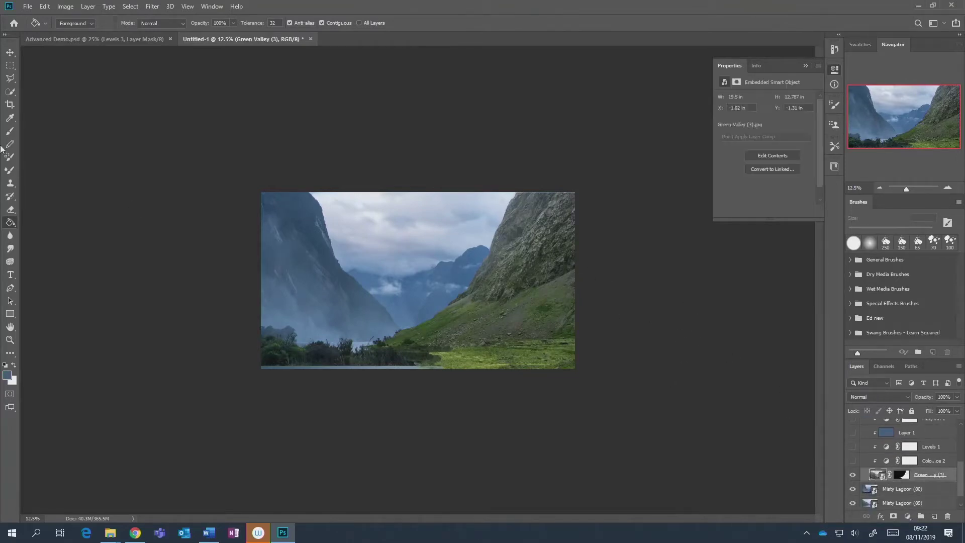
{"action": "left_click", "coordinate": [12, 213]}
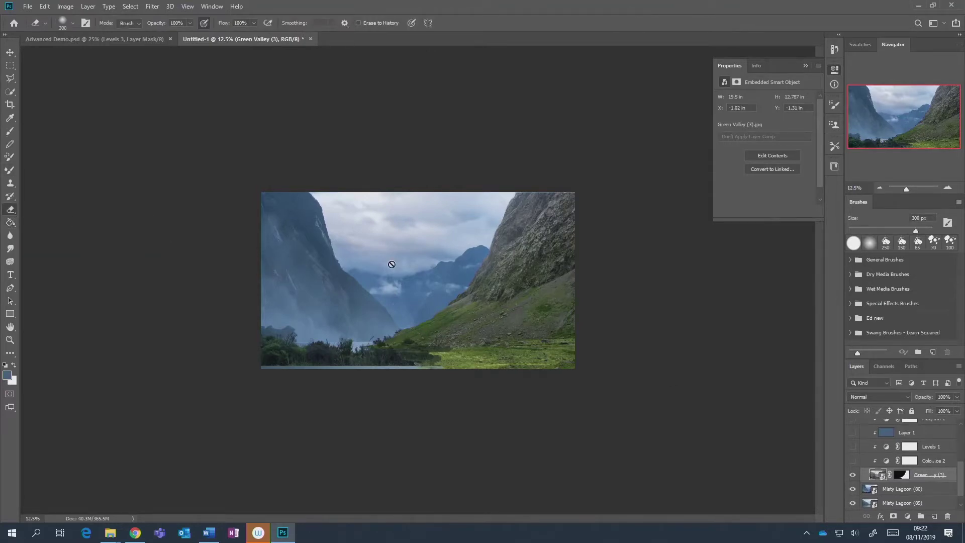
{"action": "left_click", "coordinate": [392, 265]}
{"action": "left_click", "coordinate": [464, 205]}
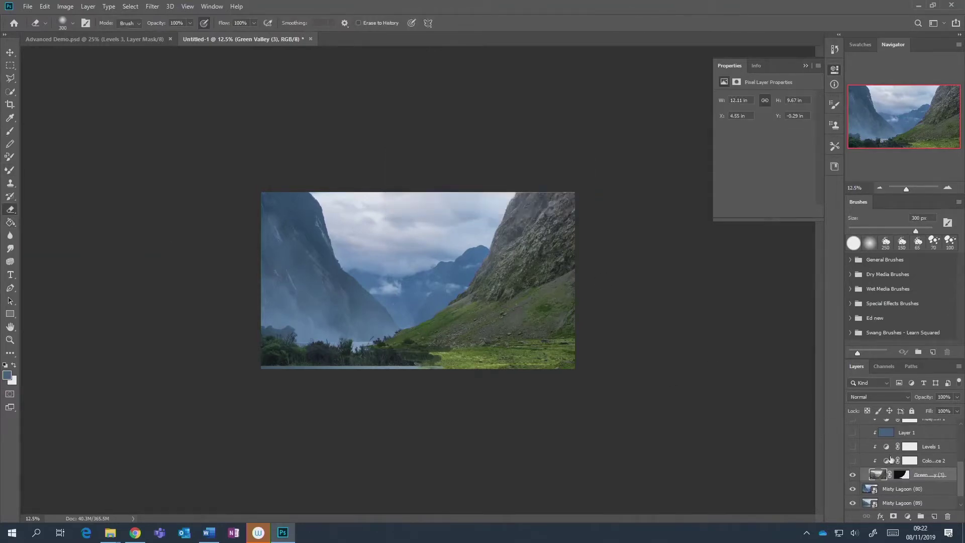
Delete Color Balance 2, Levels 1, Layer 1 and Hue/Saturation 1 from Group 1.
{"action": "left_click", "coordinate": [920, 463]}
{"action": "scroll", "coordinate": [920, 464], "scroll_direction": "up", "scroll_amount": 2}
{"action": "left_click", "coordinate": [923, 449], "text": "shift"}
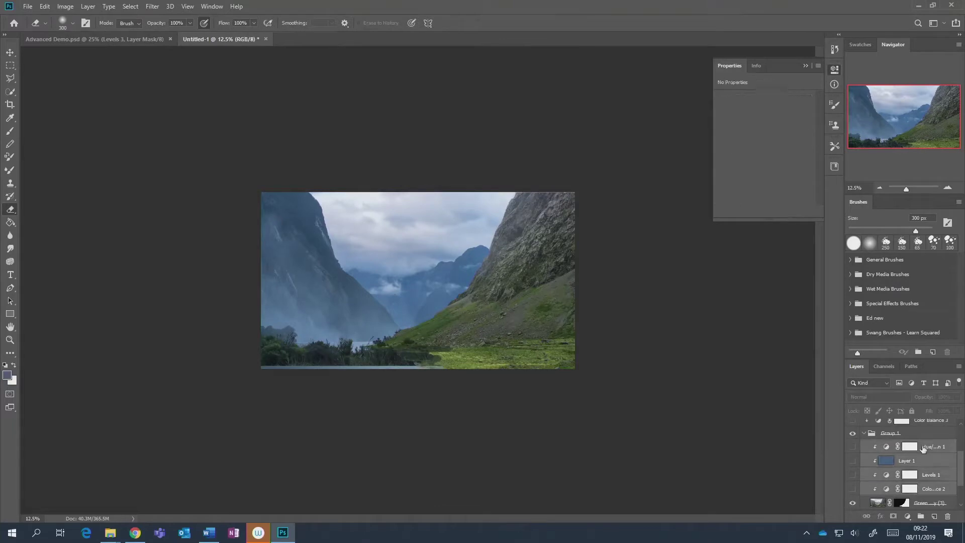
{"action": "key", "text": "Delete"}
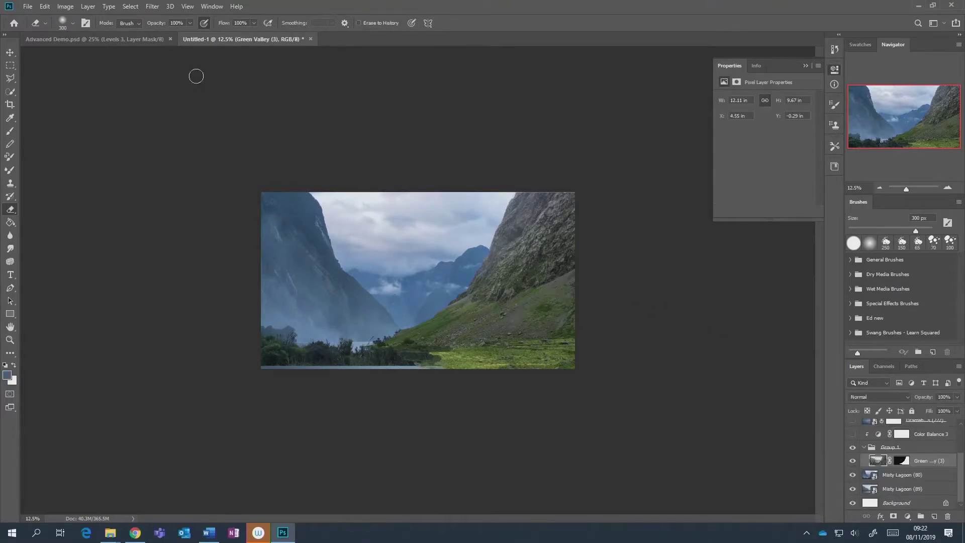
Try Match Color on Green Valley (3) with Untitled-1 as the source and Misty Lagoon (80) as the source layer.
{"action": "left_click", "coordinate": [66, 7]}
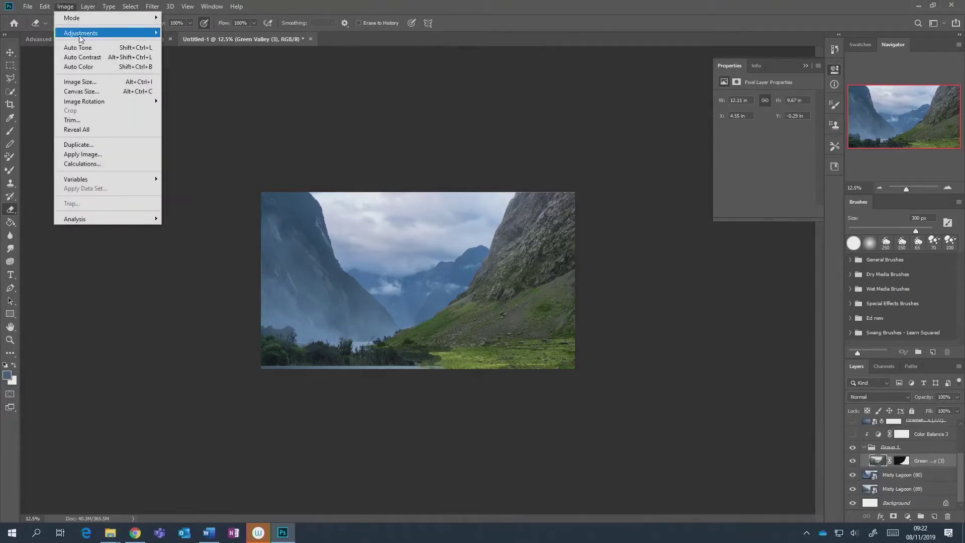
{"action": "mouse_move", "coordinate": [79, 34]}
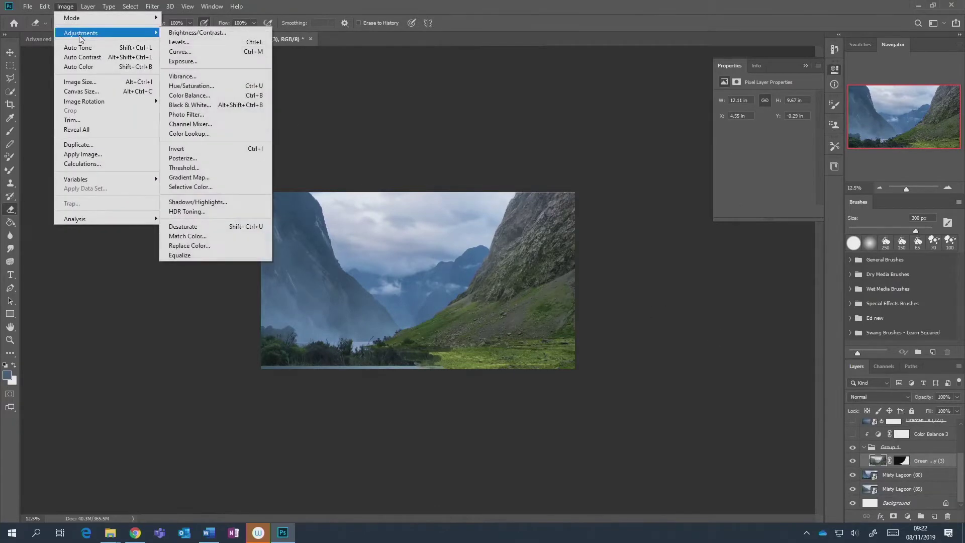
{"action": "left_click", "coordinate": [218, 236]}
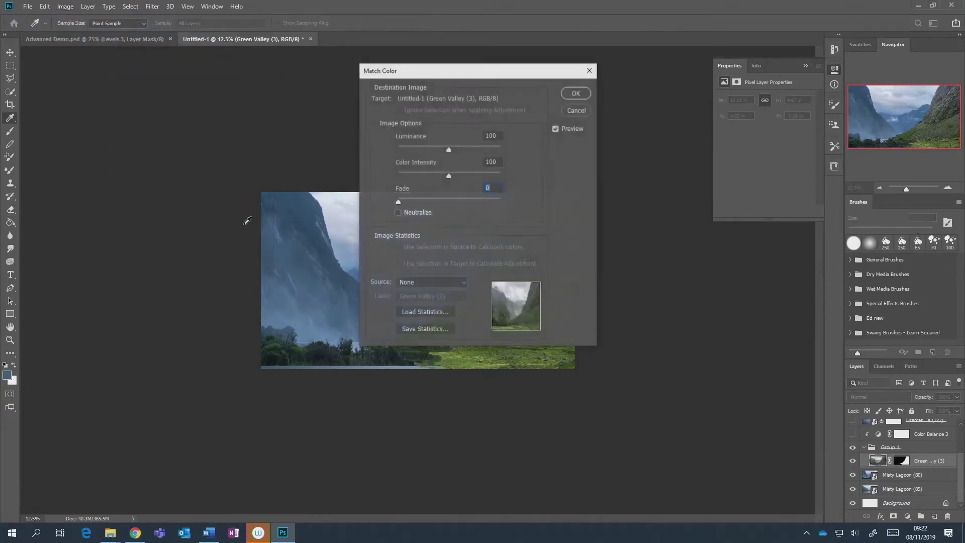
{"action": "left_click_drag", "start_coordinate": [518, 71], "coordinate": [645, 58]}
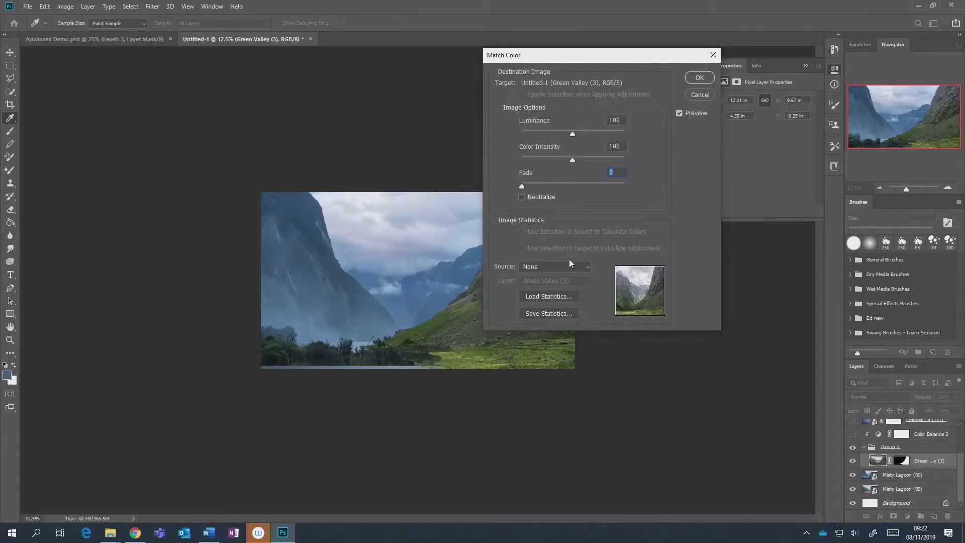
{"action": "left_click", "coordinate": [554, 267]}
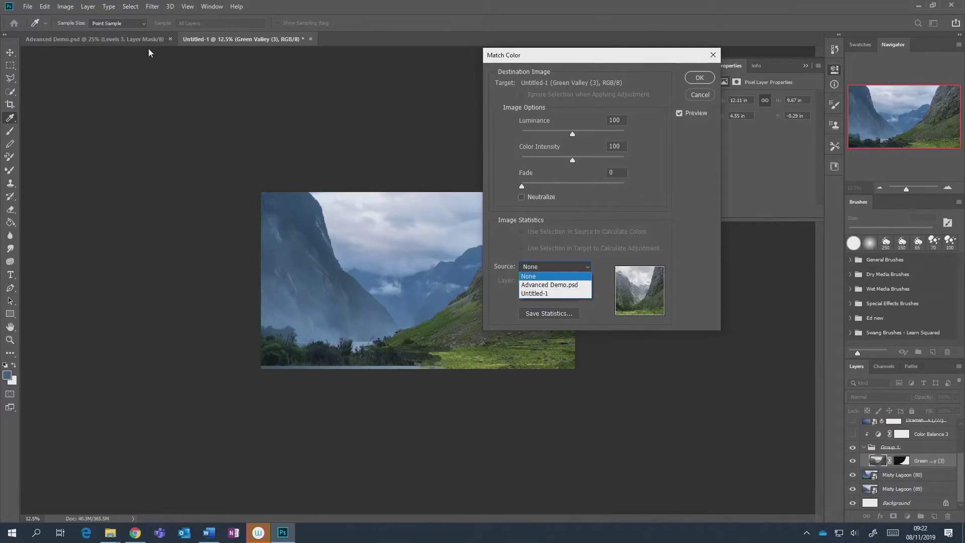
{"action": "left_click", "coordinate": [560, 293]}
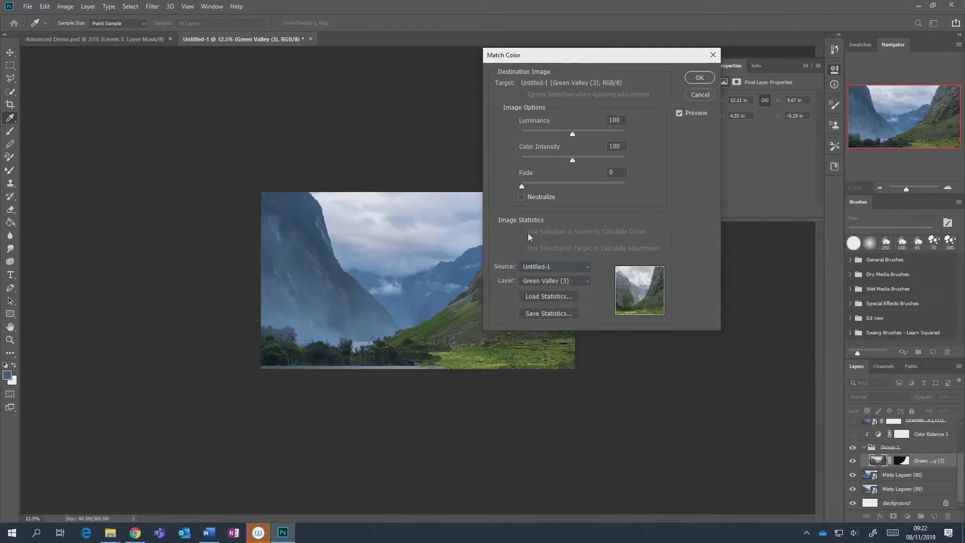
{"action": "left_click", "coordinate": [574, 282]}
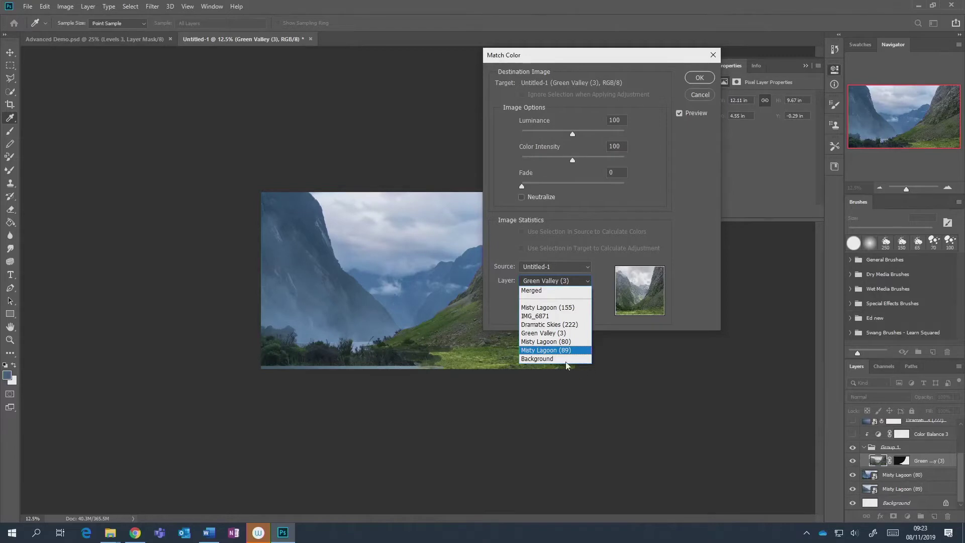
{"action": "left_click", "coordinate": [562, 341]}
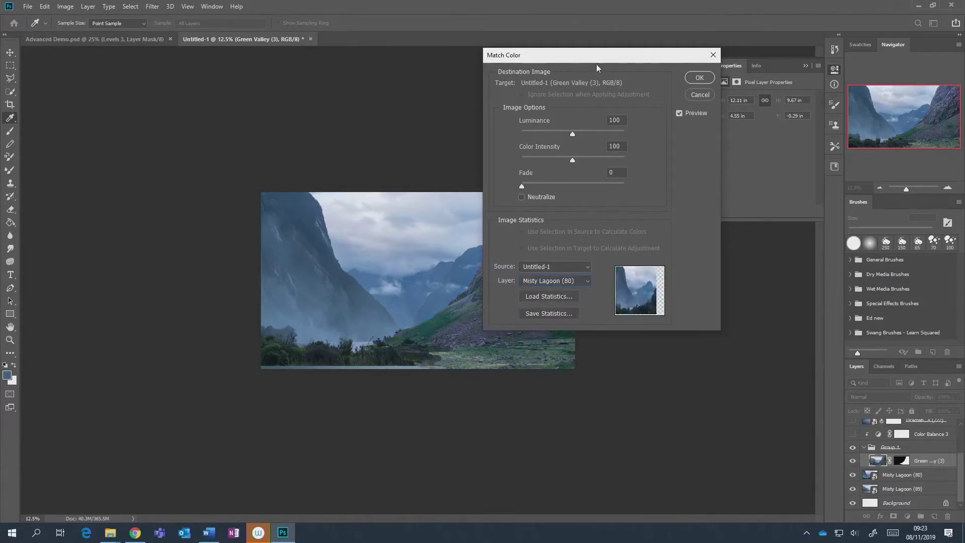
{"action": "left_click_drag", "start_coordinate": [598, 55], "coordinate": [192, 67]}
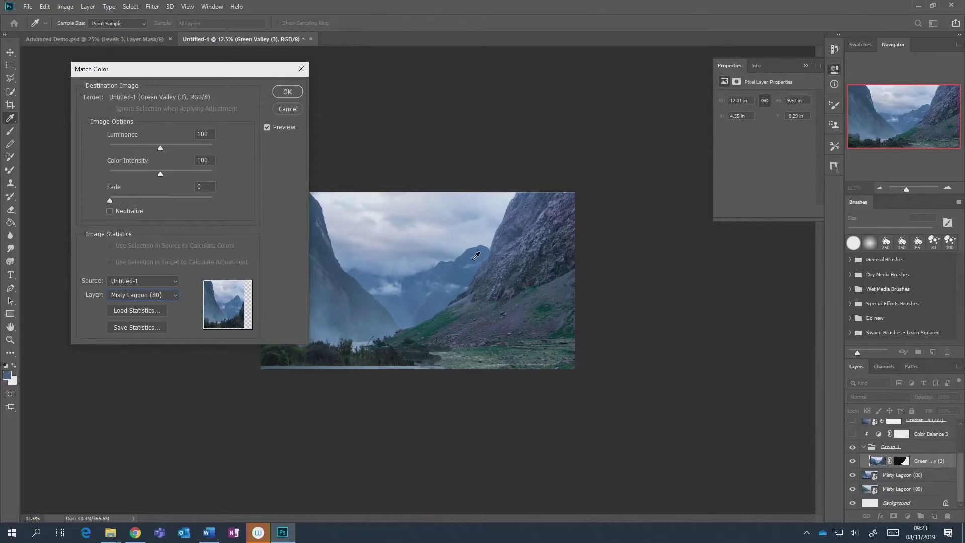
{"action": "left_click", "coordinate": [298, 111]}
{"action": "key", "text": "e"}
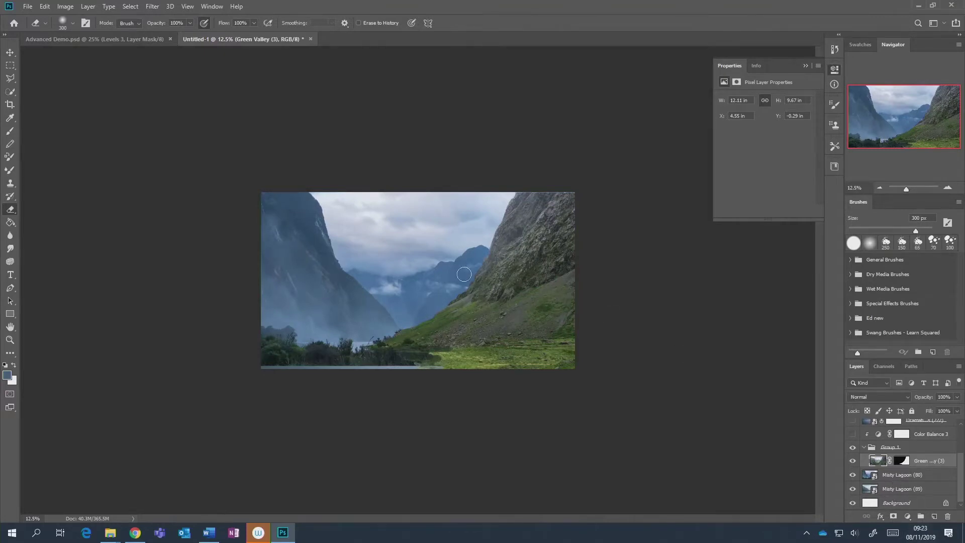
Outline the left-hand mountain on Misty Lagoon (80) with the Polygonal Lasso and copy the selection to a new layer.
{"action": "left_click", "coordinate": [909, 477]}
{"action": "left_click", "coordinate": [10, 78]}
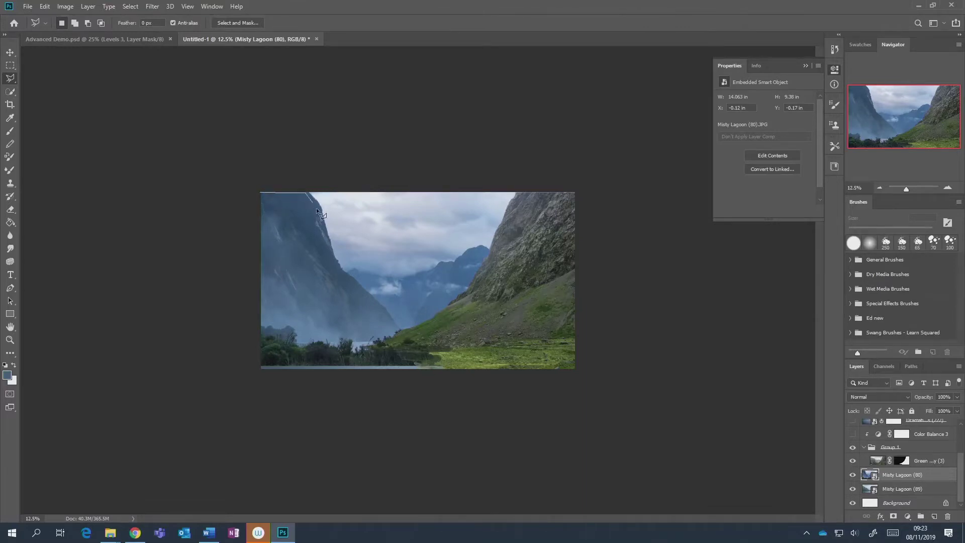
{"action": "mouse_move", "coordinate": [327, 245]}
{"action": "left_mouse_down"}
{"action": "mouse_move", "coordinate": [355, 298]}
{"action": "mouse_move", "coordinate": [394, 321]}
{"action": "left_mouse_up"}
{"action": "left_click", "coordinate": [310, 294]}
{"action": "left_click", "coordinate": [289, 262]}
{"action": "left_click", "coordinate": [258, 262]}
{"action": "left_click", "coordinate": [242, 235]}
{"action": "left_click", "coordinate": [243, 212]}
{"action": "left_click", "coordinate": [262, 193]}
{"action": "right_click", "coordinate": [293, 226]}
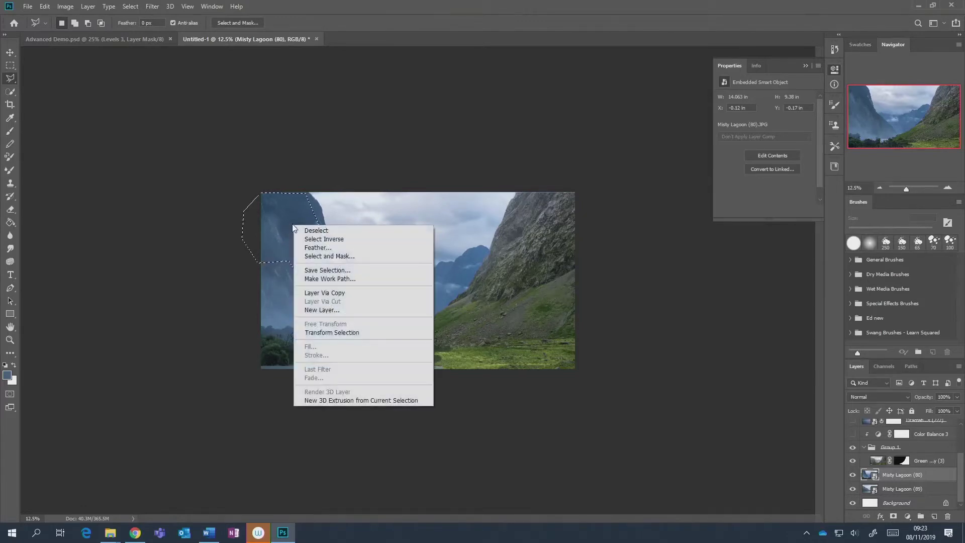
{"action": "left_click", "coordinate": [362, 292]}
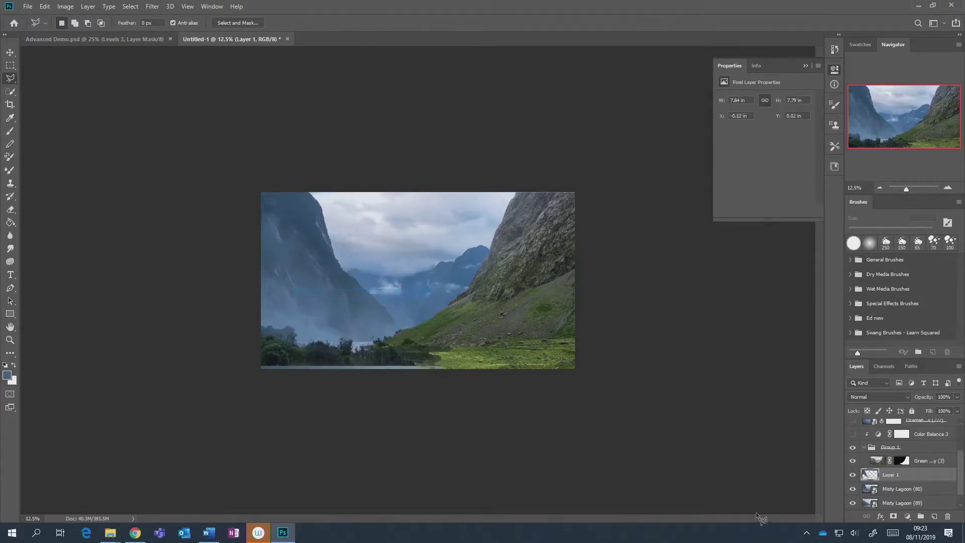
Apply Match Color to Green Valley (3) using Untitled-1 as the source and Layer 1 as the source layer.
{"action": "left_click", "coordinate": [871, 460]}
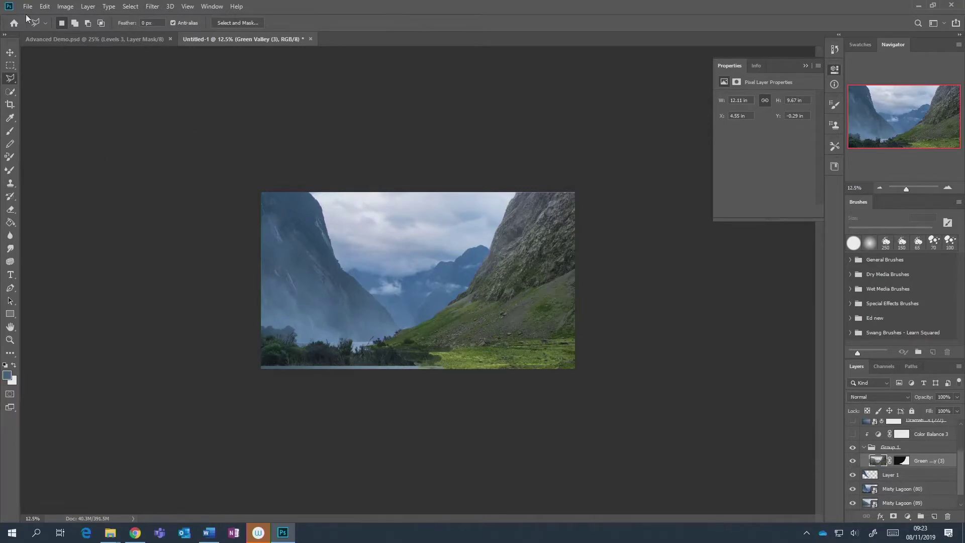
{"action": "left_click", "coordinate": [65, 9]}
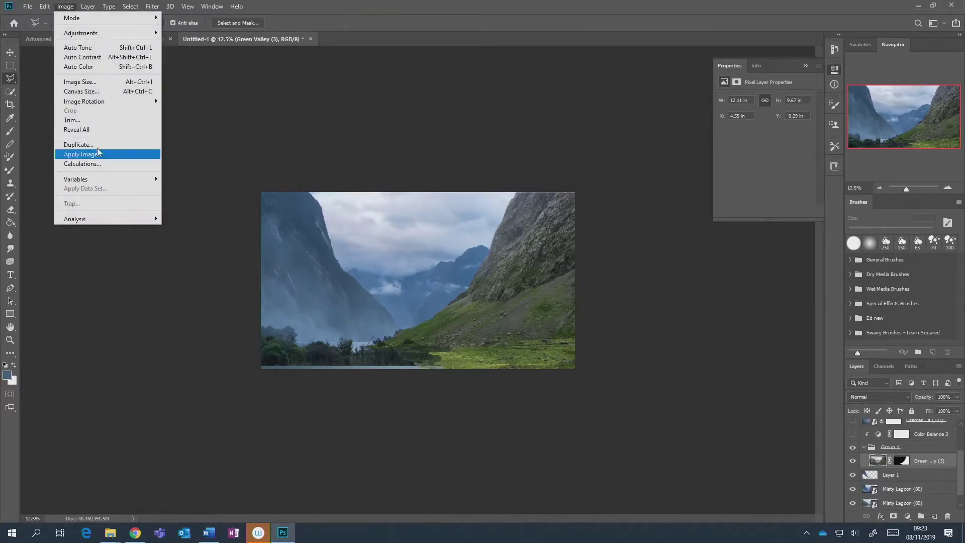
{"action": "mouse_move", "coordinate": [103, 34]}
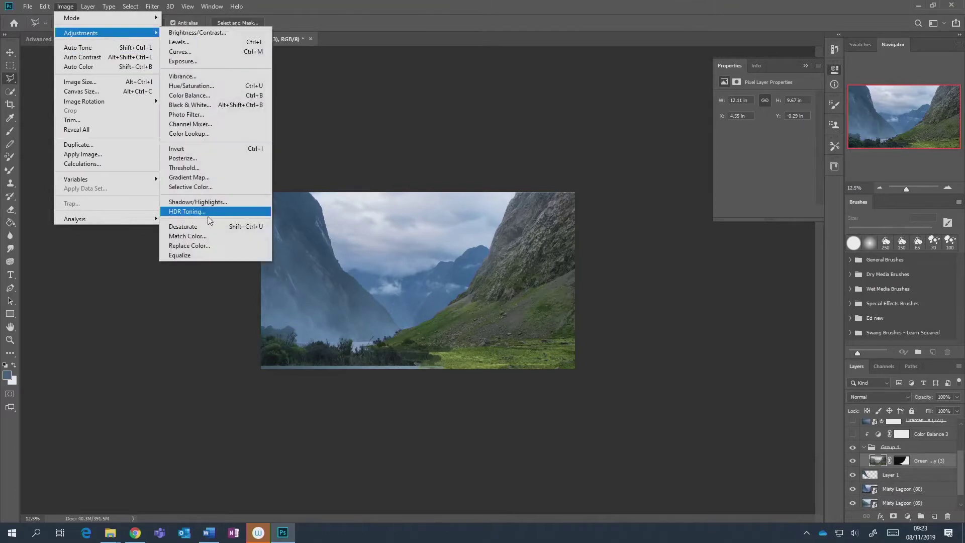
{"action": "left_click", "coordinate": [205, 240]}
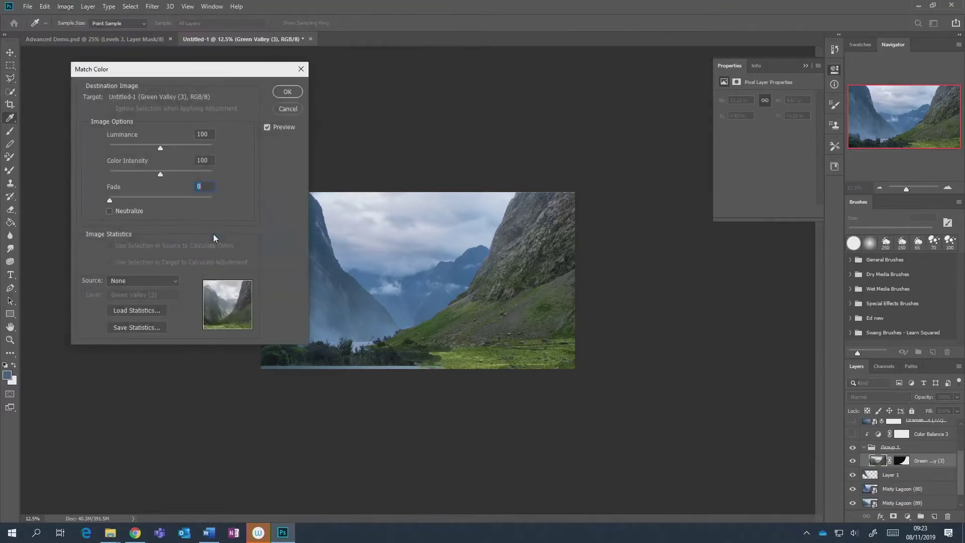
{"action": "left_click", "coordinate": [137, 278]}
{"action": "left_click", "coordinate": [134, 309]}
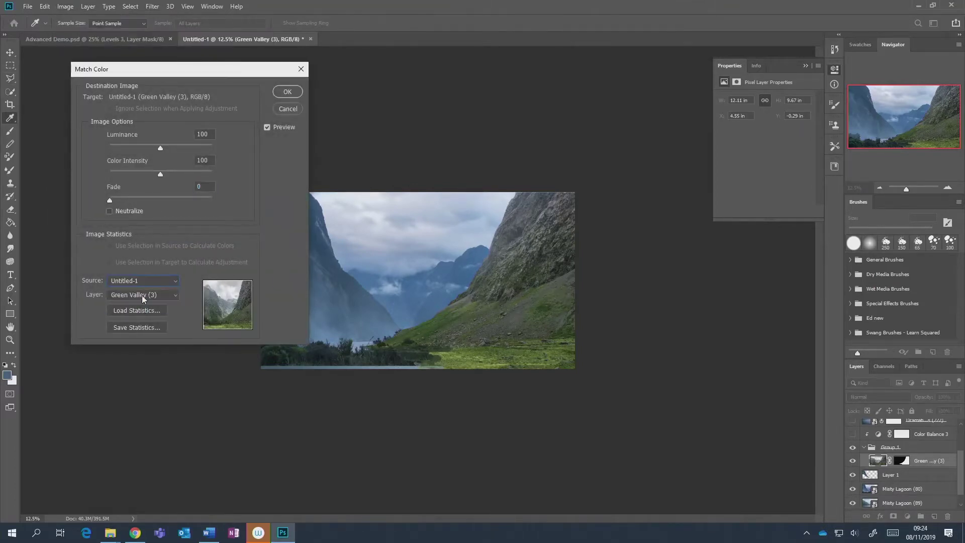
{"action": "left_click", "coordinate": [141, 294]}
{"action": "left_click", "coordinate": [140, 351]}
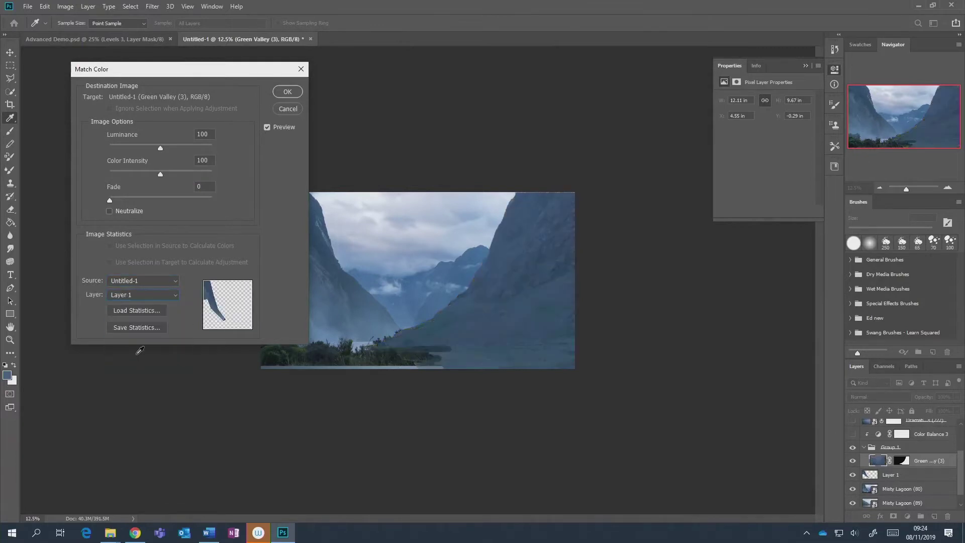
{"action": "left_click_drag", "start_coordinate": [220, 70], "coordinate": [144, 69]}
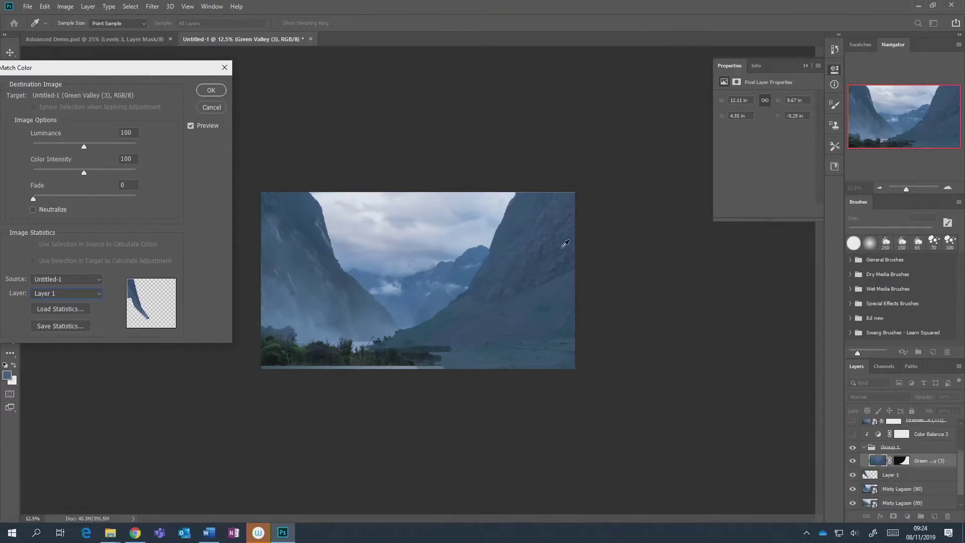
{"action": "left_click", "coordinate": [205, 91]}
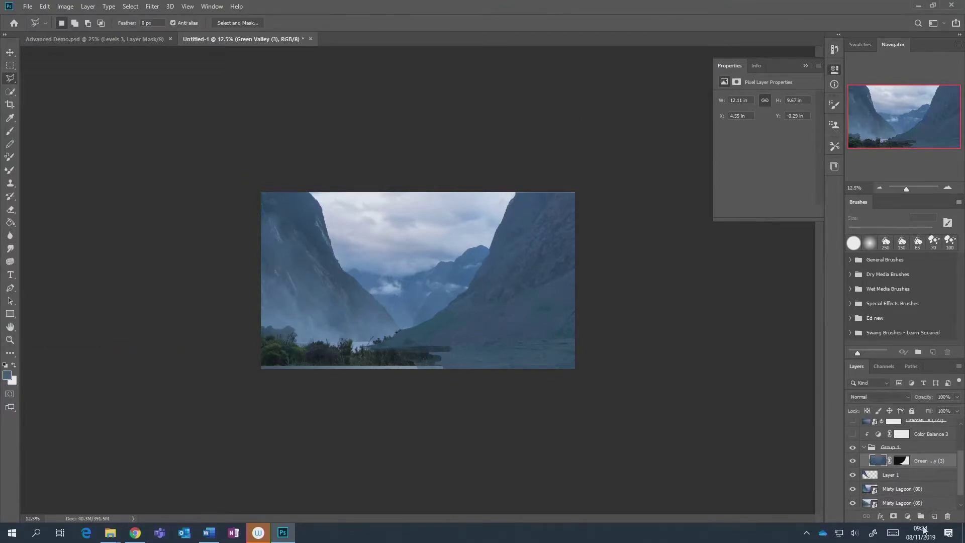
Add a Levels adjustment clipped to Green Valley (3) and set its midtone input to 0.85.
{"action": "left_click", "coordinate": [908, 520]}
{"action": "left_click", "coordinate": [780, 479]}
{"action": "left_click", "coordinate": [907, 516]}
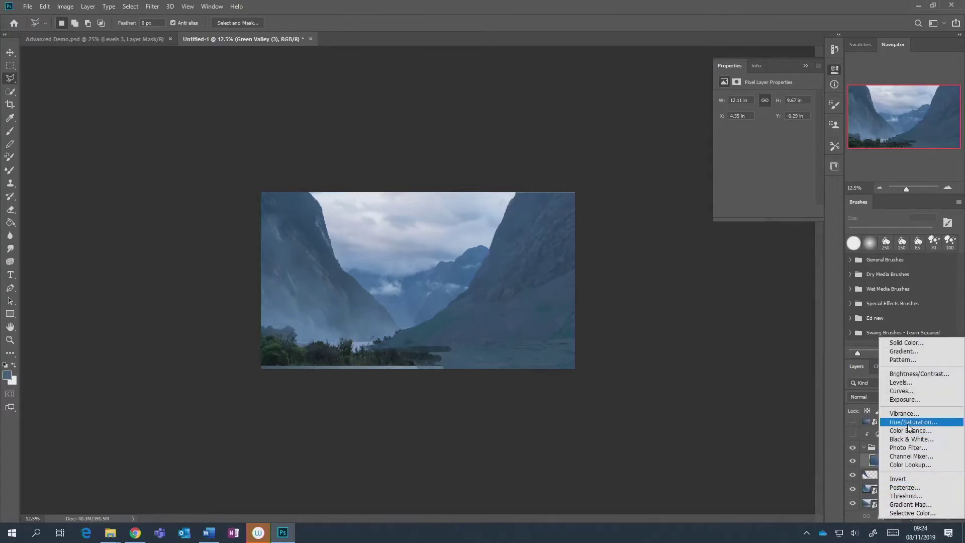
{"action": "left_click", "coordinate": [903, 383]}
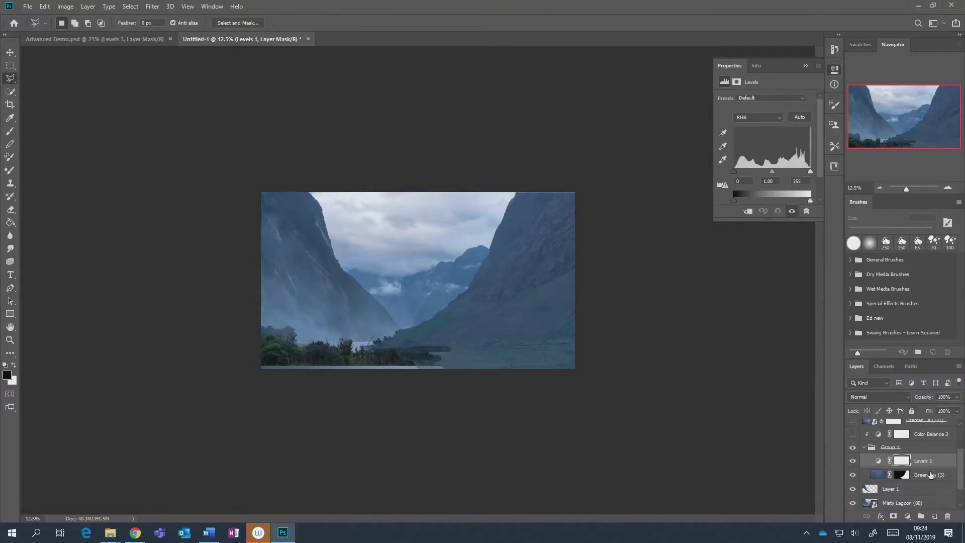
{"action": "key", "text": "super"}
{"action": "key", "text": "super"}
{"action": "left_click", "coordinate": [931, 467], "text": "alt"}
{"action": "left_click_drag", "start_coordinate": [773, 173], "coordinate": [777, 173]}
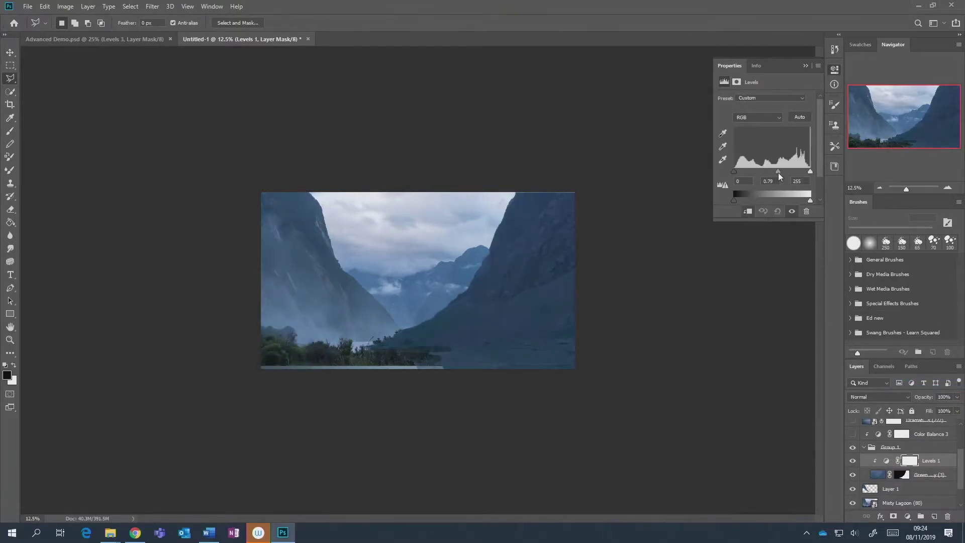
{"action": "left_click", "coordinate": [724, 347]}
{"action": "key", "text": "Escape"}
Turn on the visibility of the IMG_6871 layer and enlarge the view of its landscape.
{"action": "scroll", "coordinate": [894, 461], "scroll_direction": "up", "scroll_amount": 1}
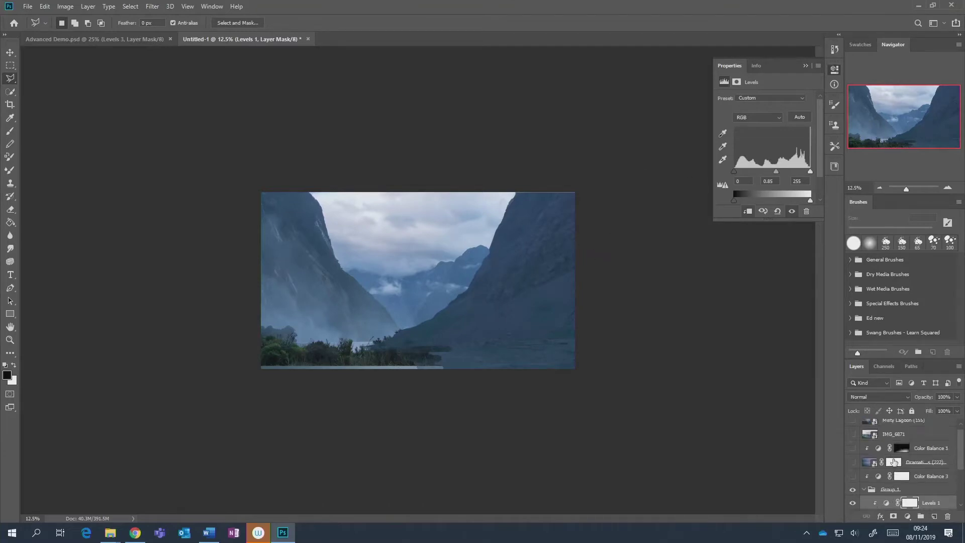
{"action": "scroll", "coordinate": [894, 460], "scroll_direction": "down", "scroll_amount": 3}
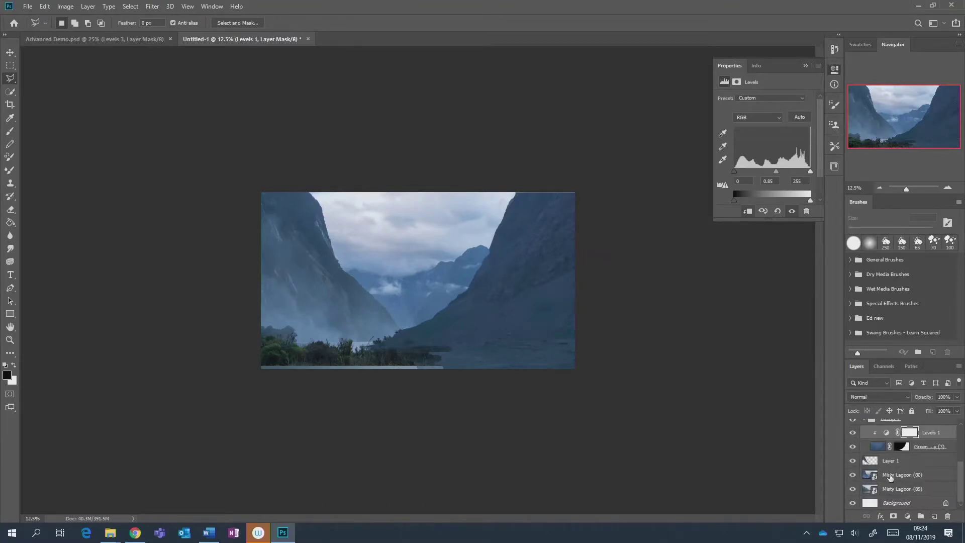
{"action": "scroll", "coordinate": [890, 476], "scroll_direction": "up", "scroll_amount": 5}
{"action": "scroll", "coordinate": [853, 431], "scroll_direction": "down", "scroll_amount": 1}
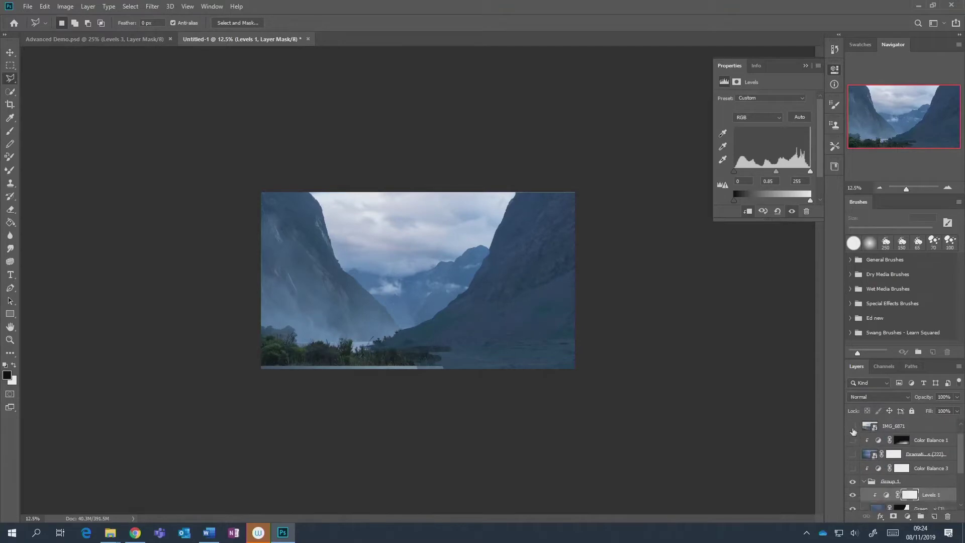
{"action": "left_click", "coordinate": [853, 427]}
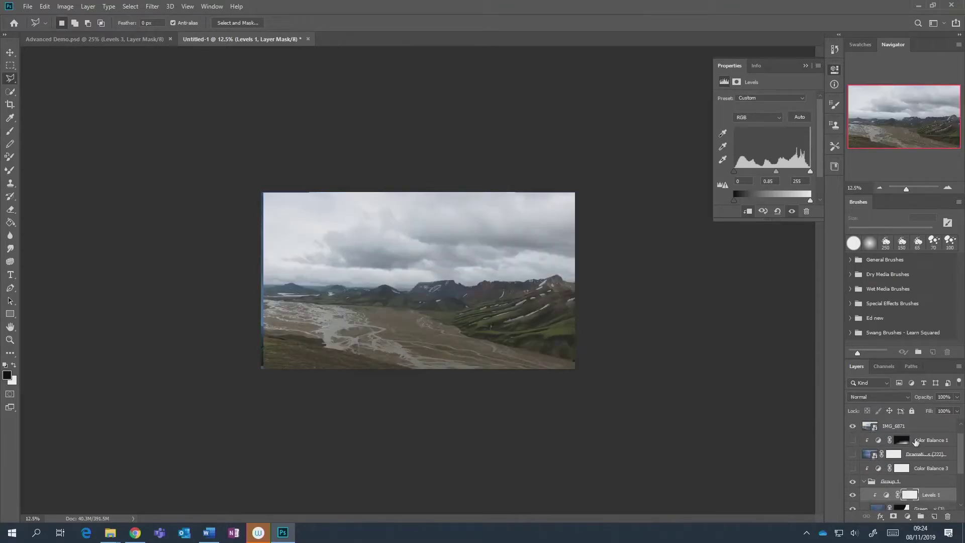
{"action": "key", "text": "ctrl+plus"}
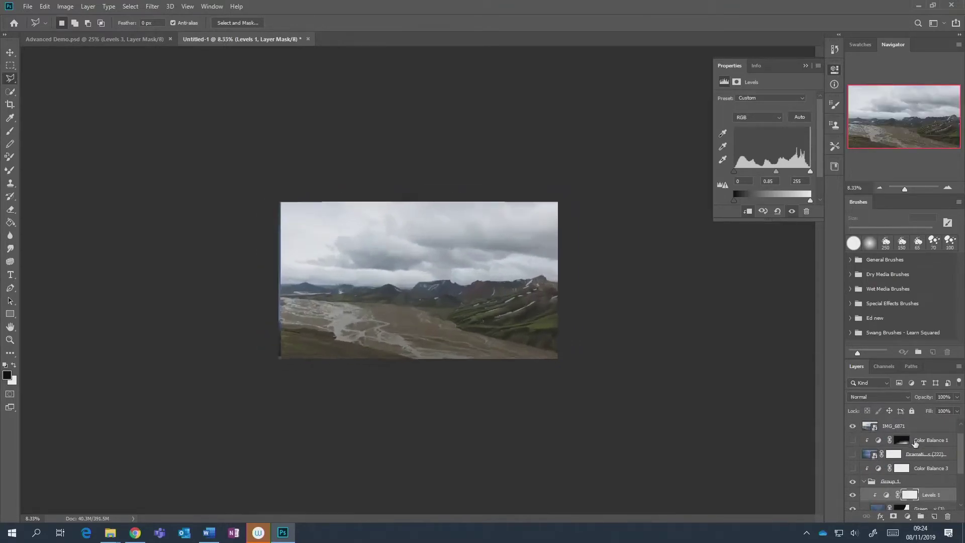
{"action": "key", "text": "ctrl+plus"}
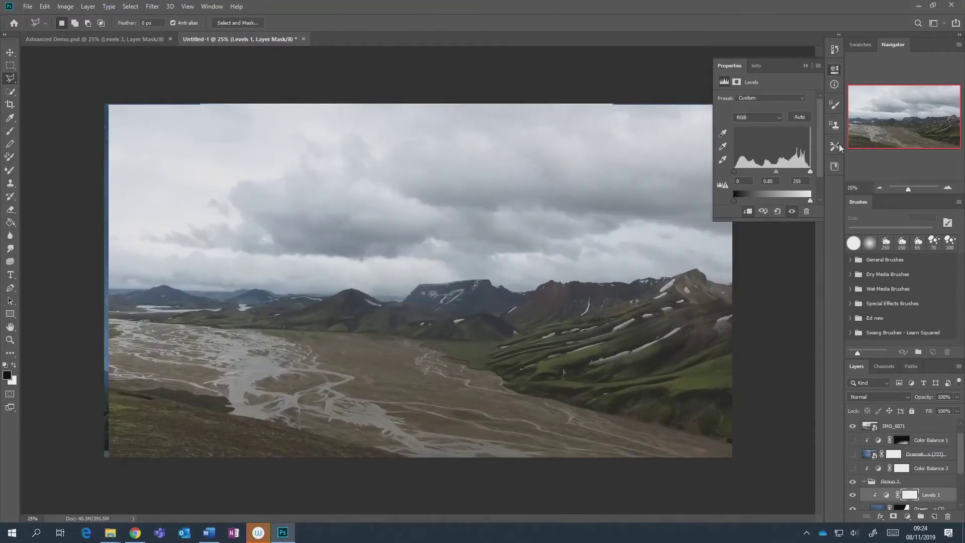
{"action": "left_click", "coordinate": [806, 65]}
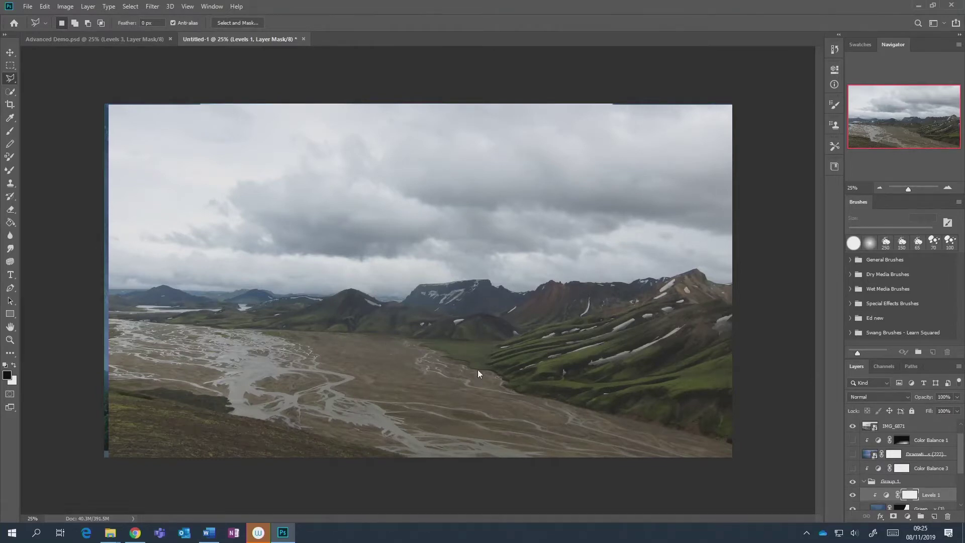
Shift IMG_6871 with Free Transform so that it covers the exposed strip along the canvas's left edge.
{"action": "left_click", "coordinate": [472, 201]}
{"action": "scroll", "coordinate": [885, 447], "scroll_direction": "up", "scroll_amount": 1}
{"action": "left_click", "coordinate": [894, 443]}
{"action": "key", "text": "ctrl+t"}
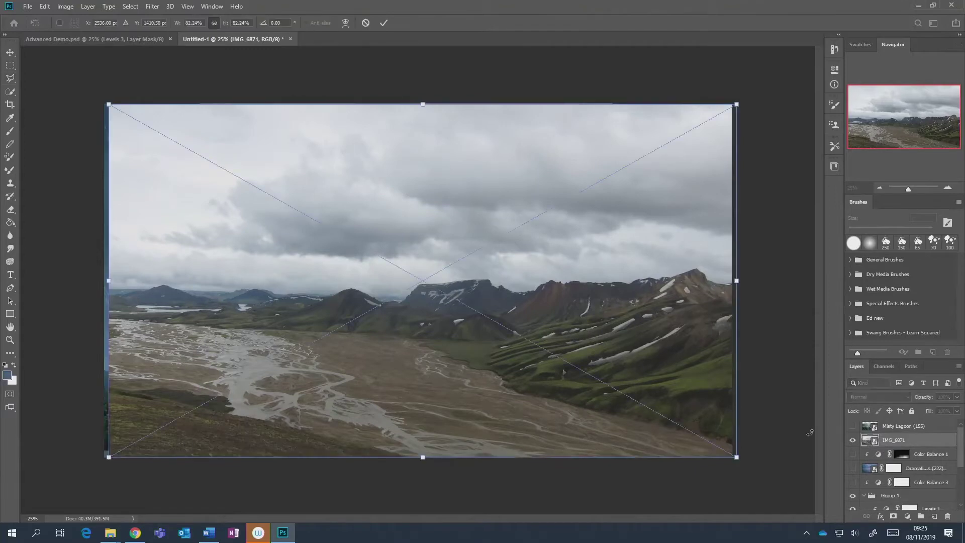
{"action": "left_click_drag", "start_coordinate": [732, 454], "coordinate": [735, 457]}
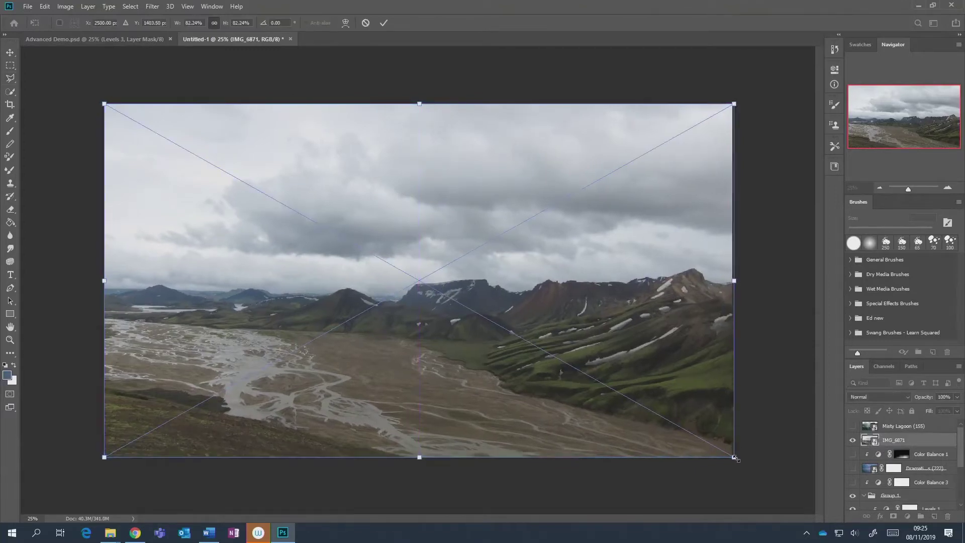
{"action": "left_click", "coordinate": [384, 23]}
{"action": "key", "text": "l"}
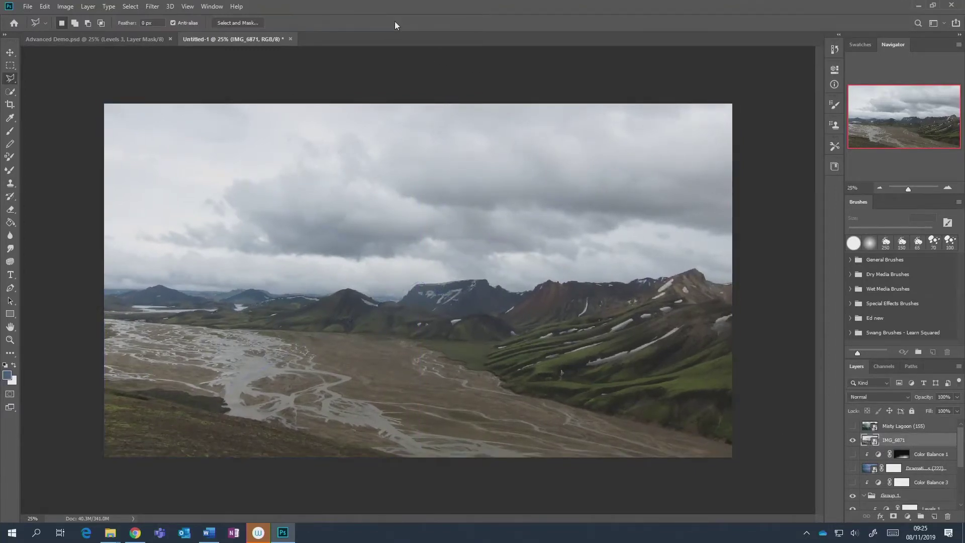
Add a Levels adjustment above IMG_6871 and clip it to that layer.
{"action": "left_click", "coordinate": [907, 516]}
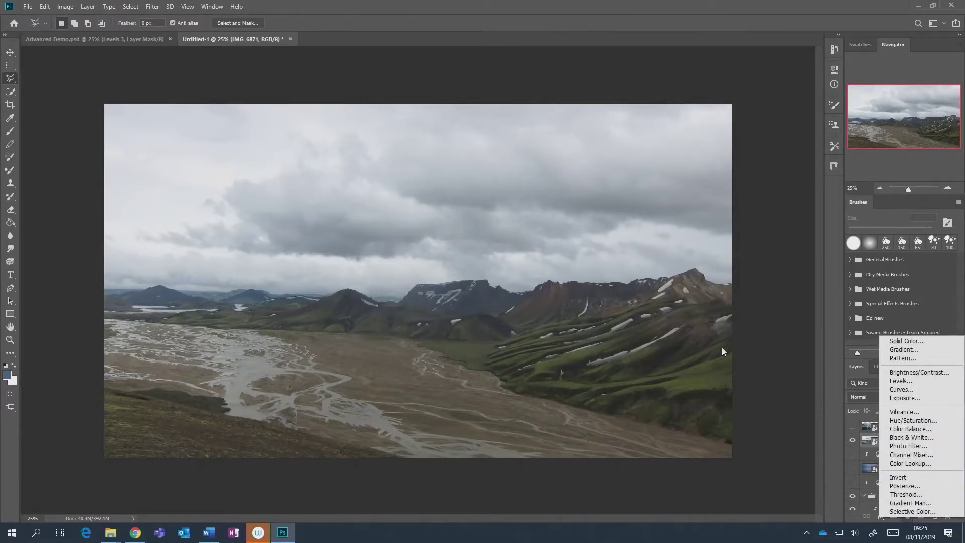
{"action": "left_click", "coordinate": [902, 381]}
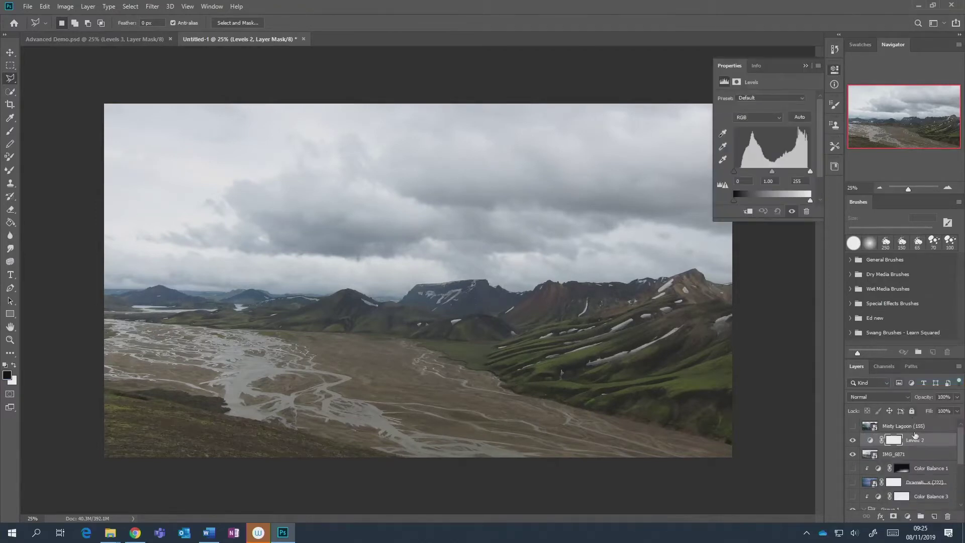
{"action": "left_click", "coordinate": [918, 447], "text": "alt"}
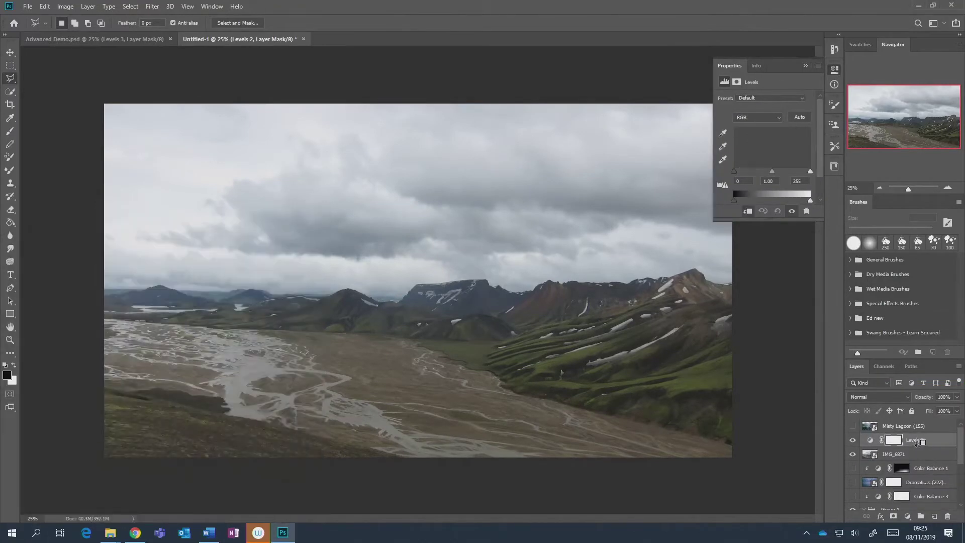
Set the clipped Levels 2 inputs to black 12, midtone 1.52 and white 252, and compare the image with and without it.
{"action": "left_click_drag", "start_coordinate": [772, 172], "coordinate": [809, 171]}
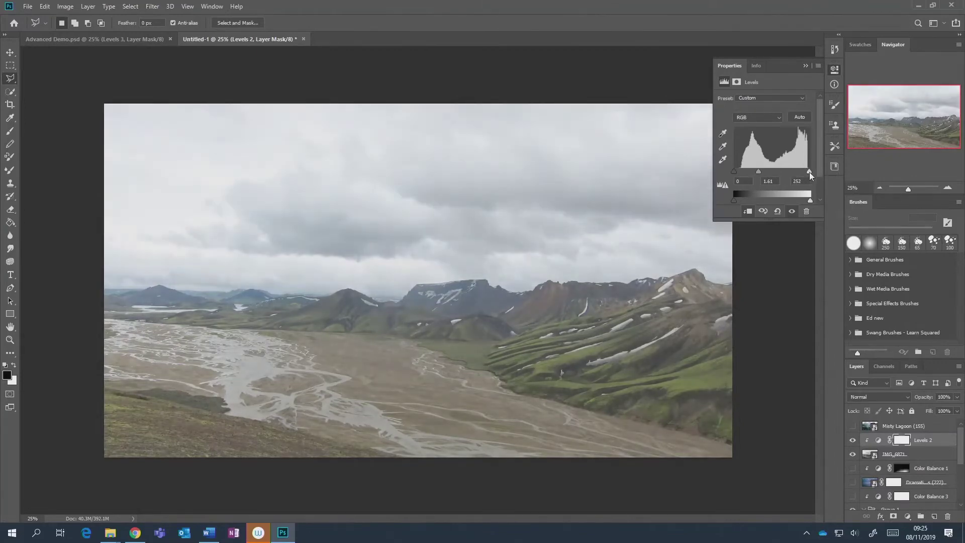
{"action": "left_click_drag", "start_coordinate": [735, 175], "coordinate": [740, 175]}
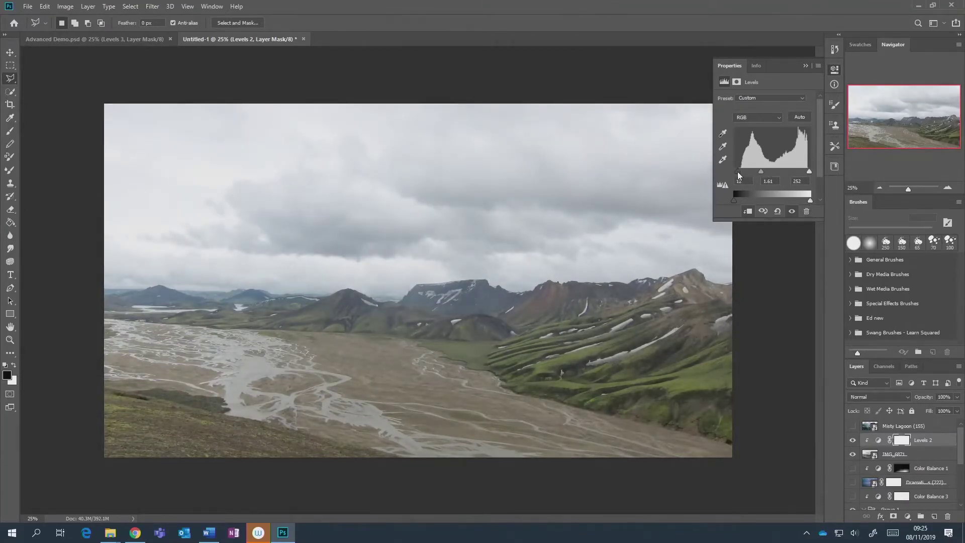
{"action": "left_click_drag", "start_coordinate": [755, 172], "coordinate": [765, 170]}
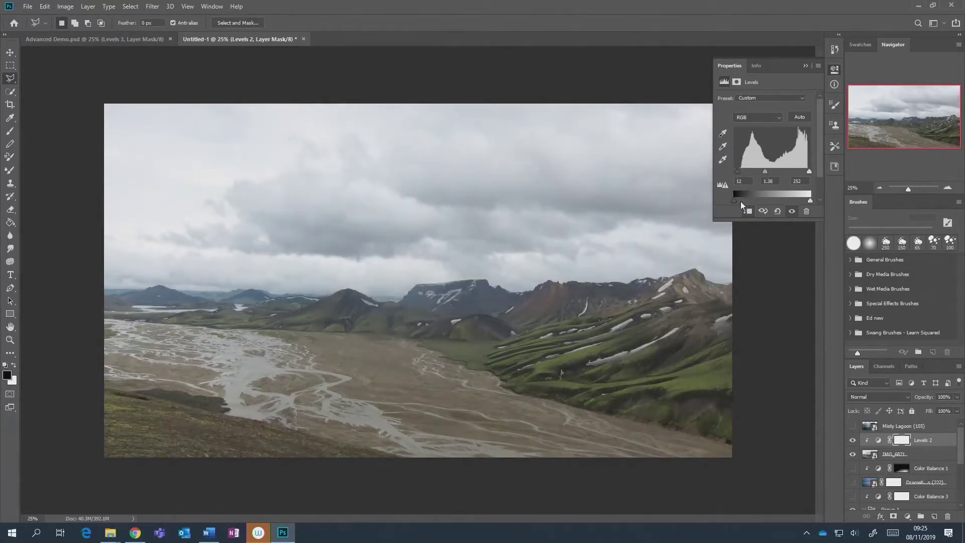
{"action": "left_click_drag", "start_coordinate": [733, 200], "coordinate": [729, 200]}
{"action": "left_click_drag", "start_coordinate": [765, 171], "coordinate": [762, 173]}
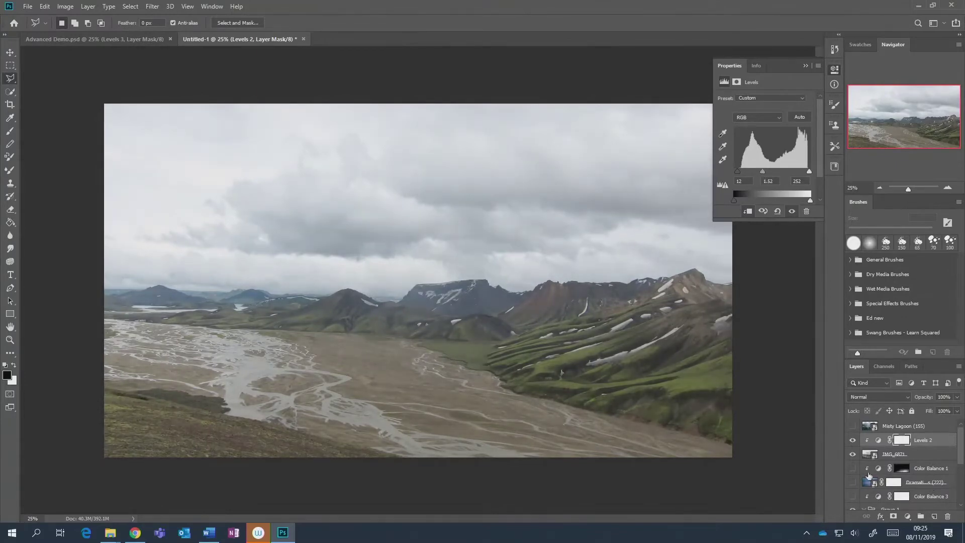
{"action": "left_click", "coordinate": [853, 440]}
{"action": "left_click", "coordinate": [853, 441]}
{"action": "left_click", "coordinate": [853, 441]}
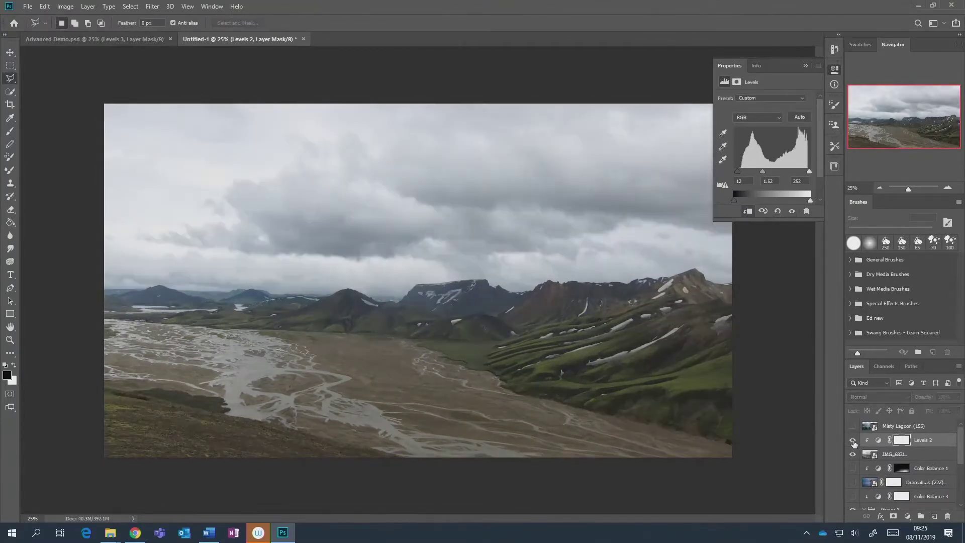
{"action": "left_click", "coordinate": [853, 441]}
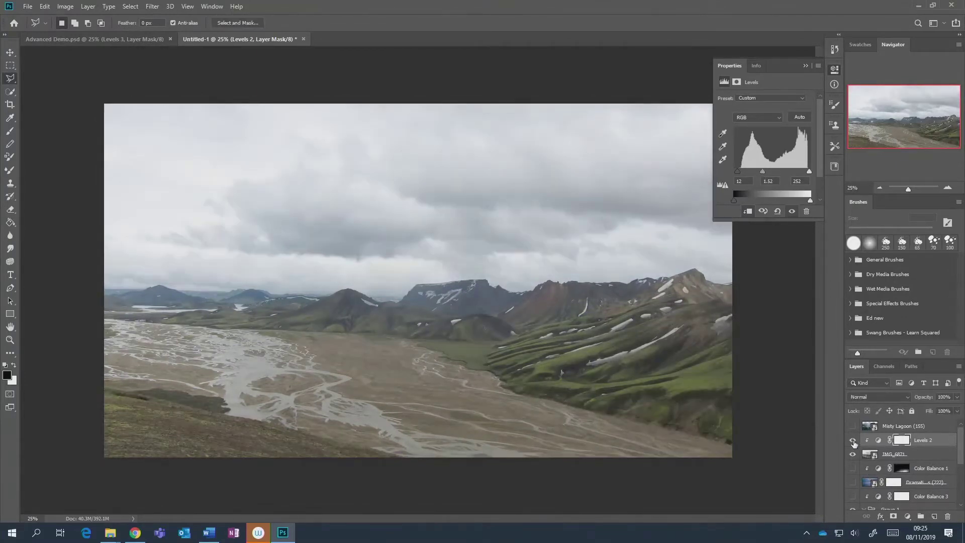
Fill the Levels 2 layer mask with black using the Paint Bucket.
{"action": "left_click", "coordinate": [805, 64]}
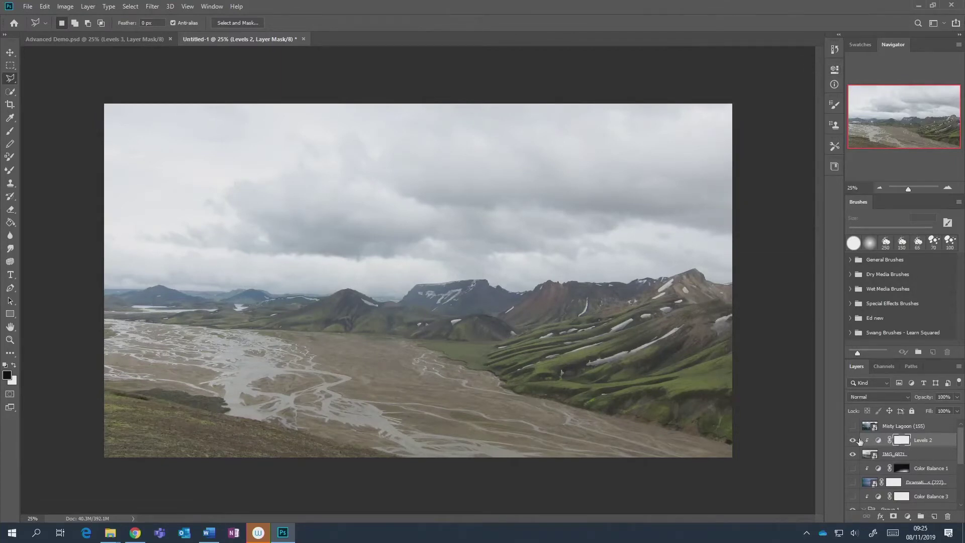
{"action": "left_click", "coordinate": [11, 222]}
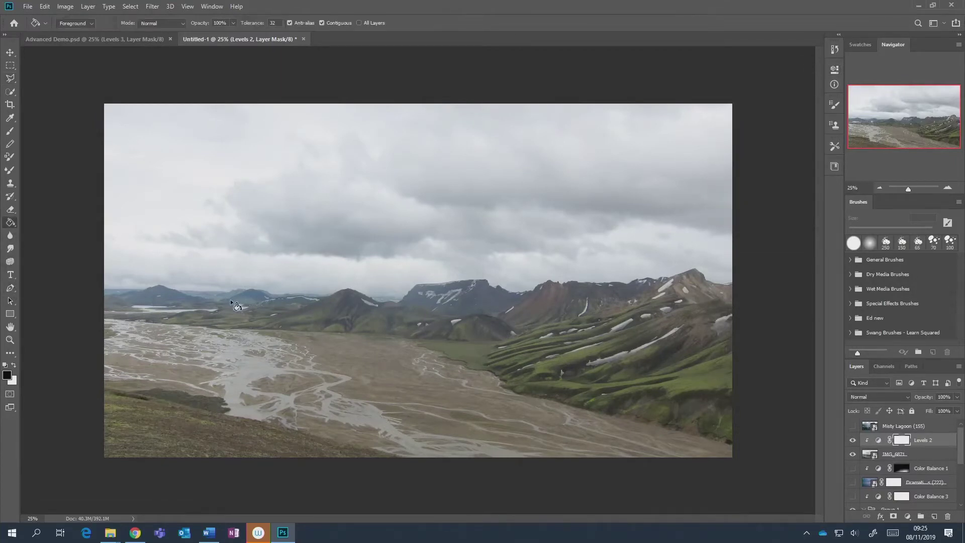
{"action": "left_click", "coordinate": [265, 323]}
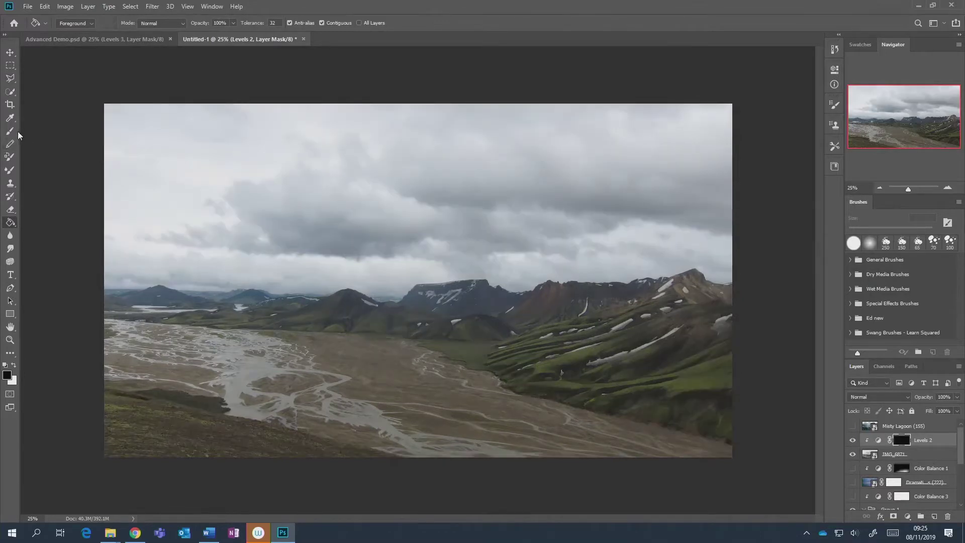
Select a band across the river plain and up the green hillside with the Polygonal Lasso.
{"action": "left_click", "coordinate": [11, 79]}
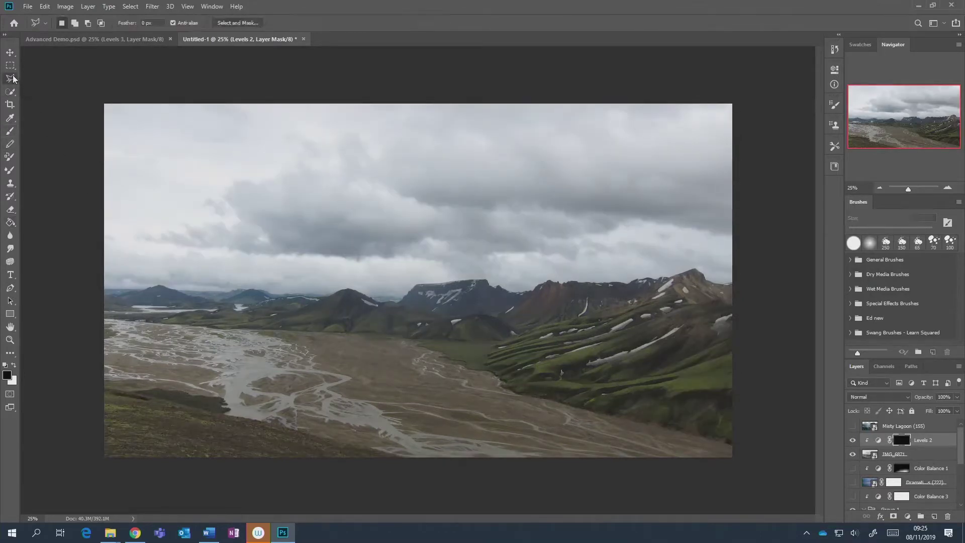
{"action": "left_click", "coordinate": [93, 357]}
{"action": "left_click", "coordinate": [534, 338]}
{"action": "left_click", "coordinate": [633, 314]}
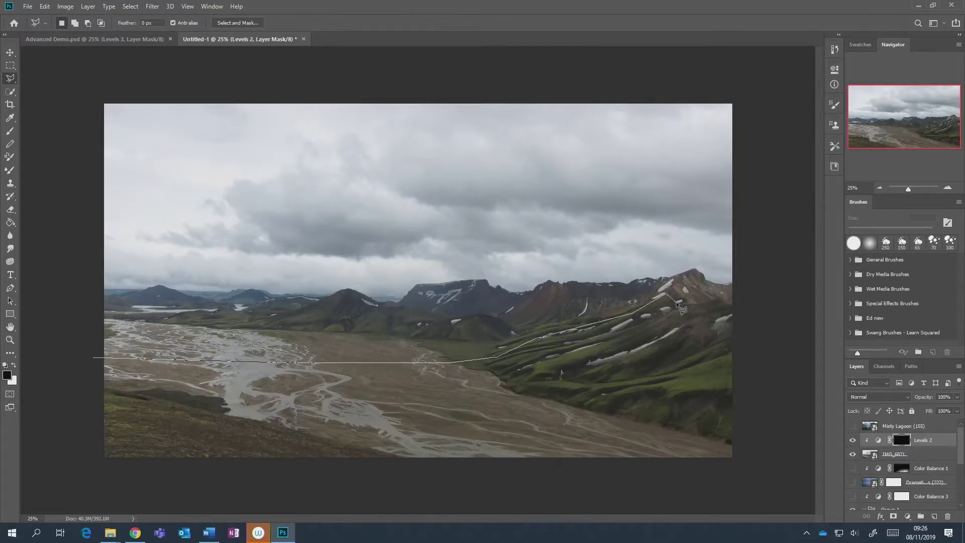
{"action": "left_click", "coordinate": [714, 325]}
{"action": "left_click", "coordinate": [568, 373]}
{"action": "left_click", "coordinate": [517, 393]}
{"action": "left_click", "coordinate": [83, 373]}
{"action": "left_click", "coordinate": [92, 364]}
Paint the selected band white on the Levels 2 mask with a 300 px brush, enlarge the brush to 500 px, and deselect.
{"action": "key", "text": "b"}
{"action": "key", "text": "x"}
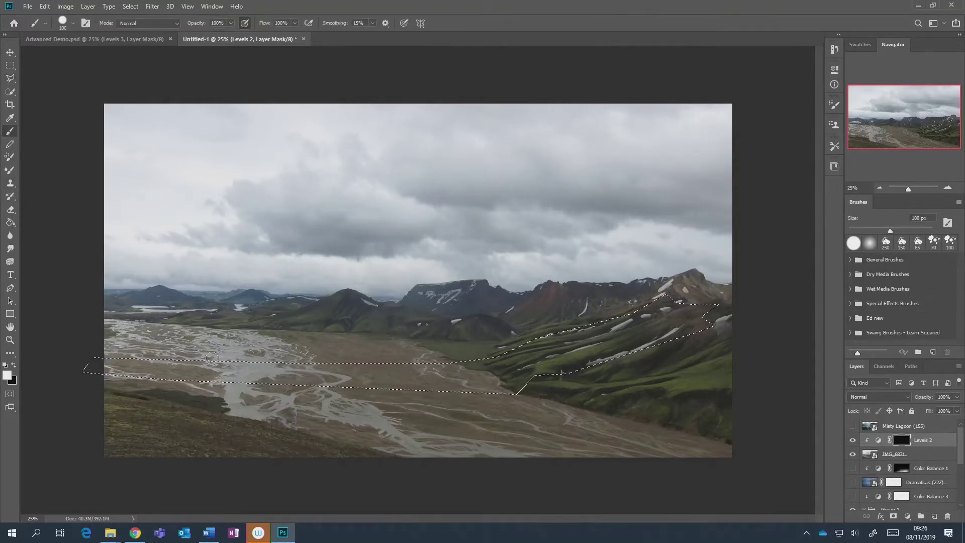
{"action": "key", "text": "bracketright"}
{"action": "key", "text": "bracketright"}
{"action": "key", "text": "bracketright"}
{"action": "key", "text": "bracketright"}
{"action": "key", "text": "bracketright"}
{"action": "key", "text": "bracketright"}
{"action": "mouse_move", "coordinate": [120, 372]}
{"action": "left_mouse_down"}
{"action": "mouse_move", "coordinate": [478, 367]}
{"action": "mouse_move", "coordinate": [655, 340]}
{"action": "left_mouse_up"}
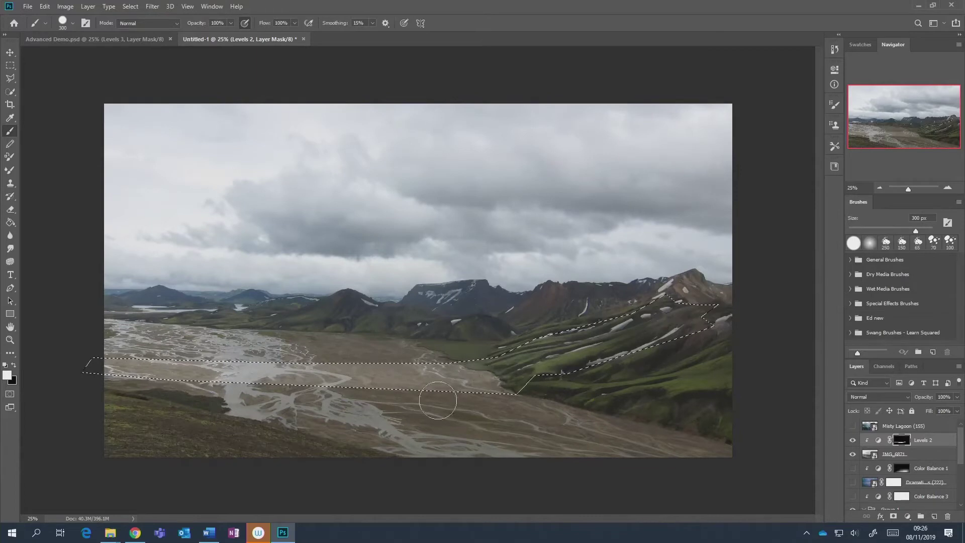
{"action": "key", "text": "bracketright"}
{"action": "key", "text": "bracketright"}
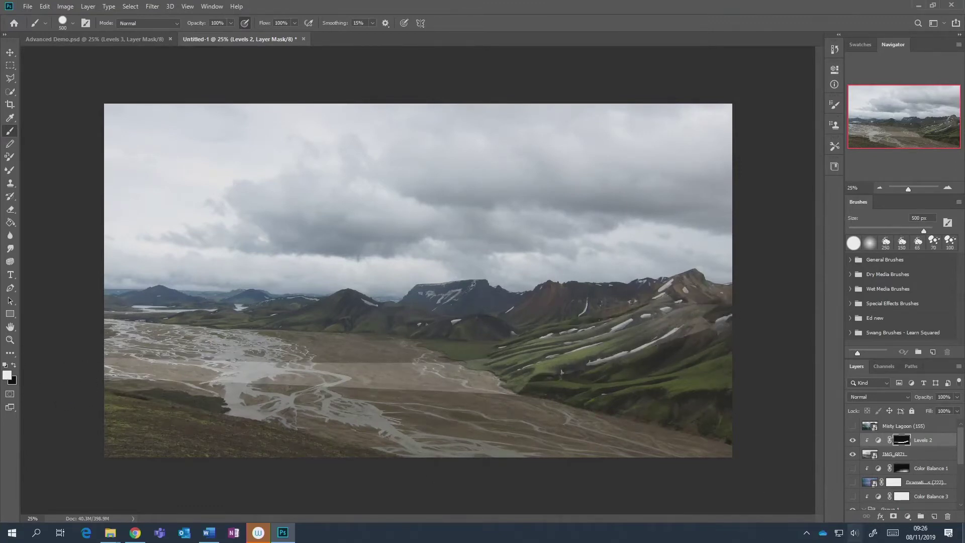
Readjust the Levels 2 inputs to black 15, midtone 1.65 and white 255, and slightly lower its output white.
{"action": "double_click", "coordinate": [878, 440]}
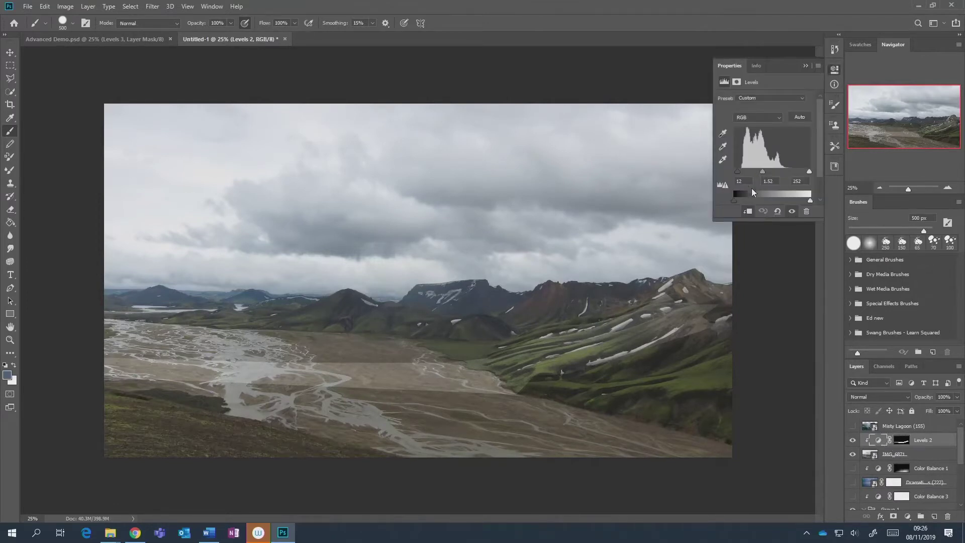
{"action": "left_click_drag", "start_coordinate": [733, 171], "coordinate": [764, 170]}
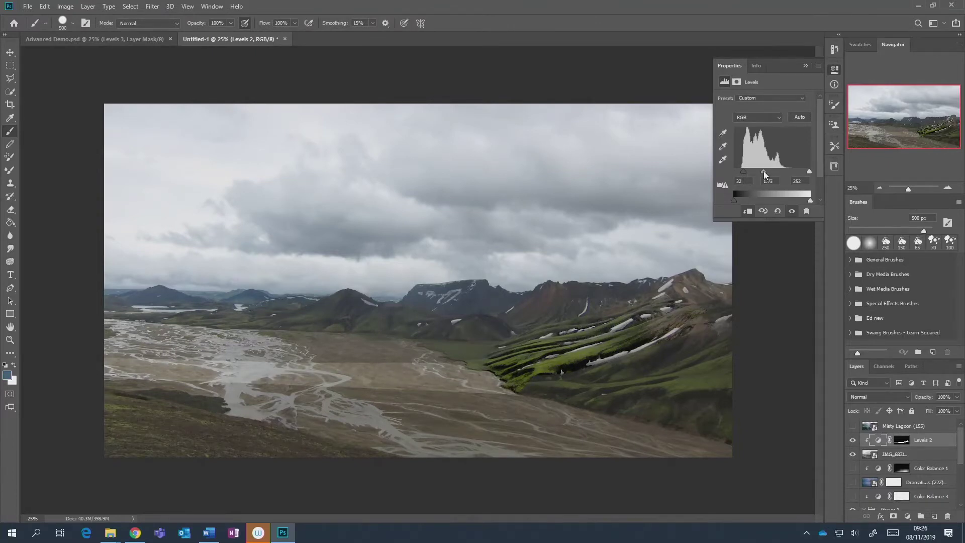
{"action": "mouse_move", "coordinate": [809, 171]}
{"action": "left_mouse_down"}
{"action": "mouse_move", "coordinate": [800, 170]}
{"action": "mouse_move", "coordinate": [811, 171]}
{"action": "left_mouse_up"}
{"action": "left_click_drag", "start_coordinate": [745, 171], "coordinate": [764, 171]}
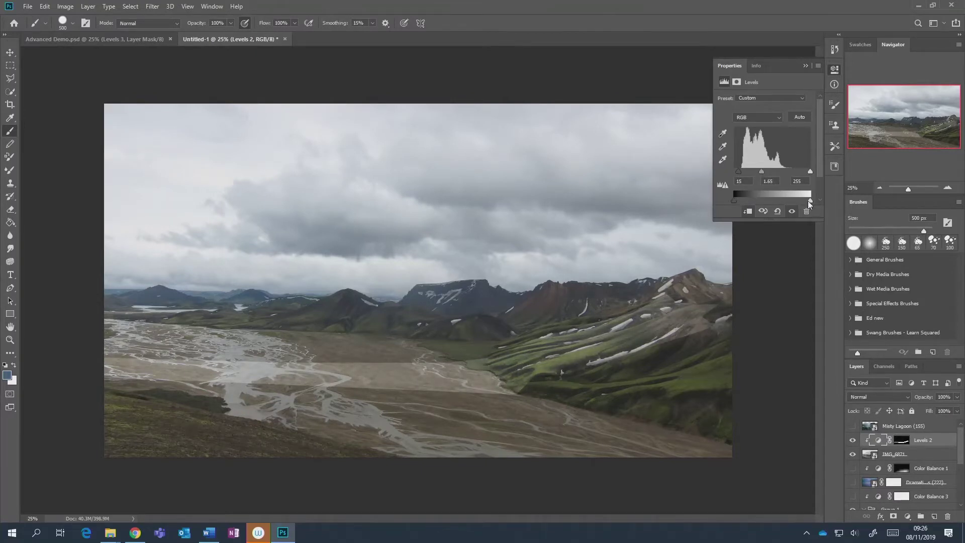
{"action": "left_click_drag", "start_coordinate": [809, 202], "coordinate": [799, 201]}
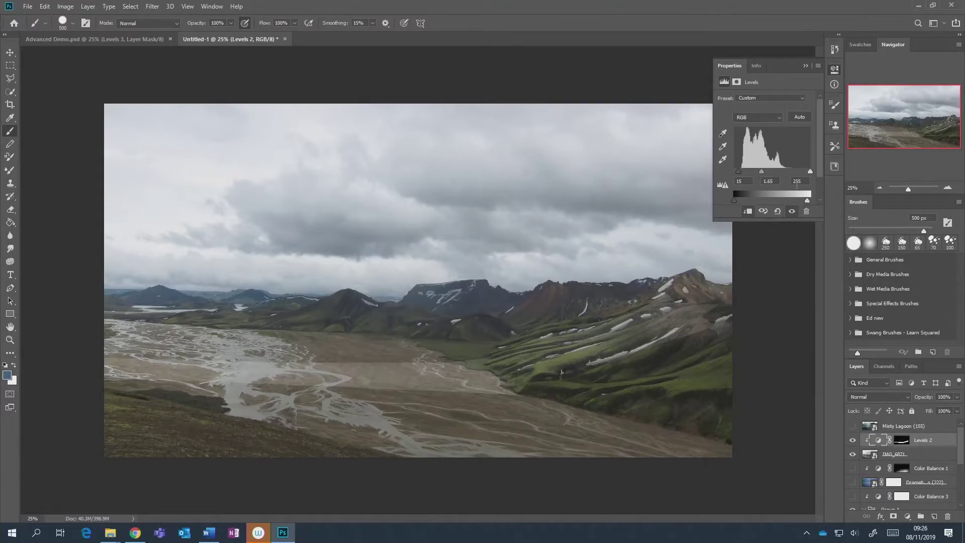
{"action": "left_click", "coordinate": [805, 65]}
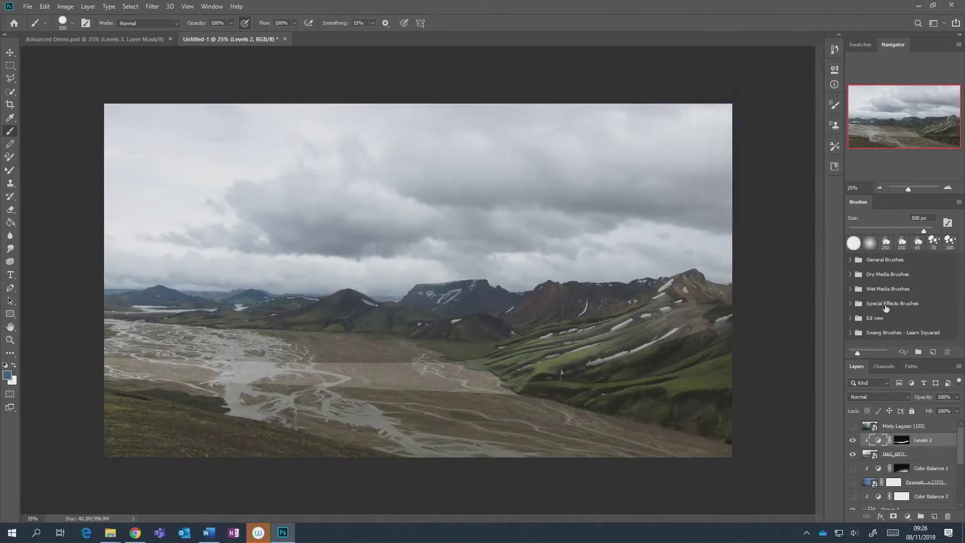
Load the Levels 2 mask as a selection, add a Color Balance adjustment masked by it, and clip it to the layer below.
{"action": "left_click", "coordinate": [902, 441]}
{"action": "left_click", "coordinate": [902, 441], "text": "ctrl"}
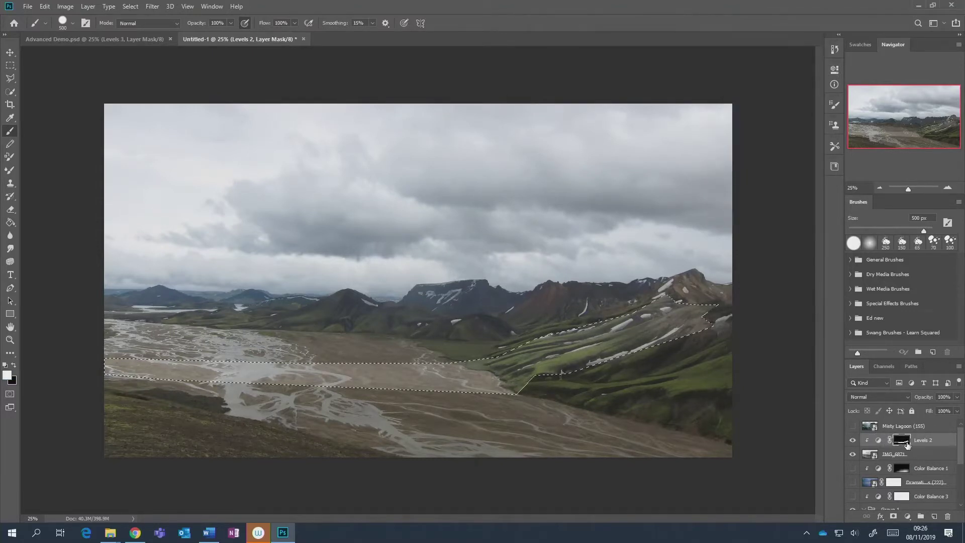
{"action": "left_click", "coordinate": [907, 516]}
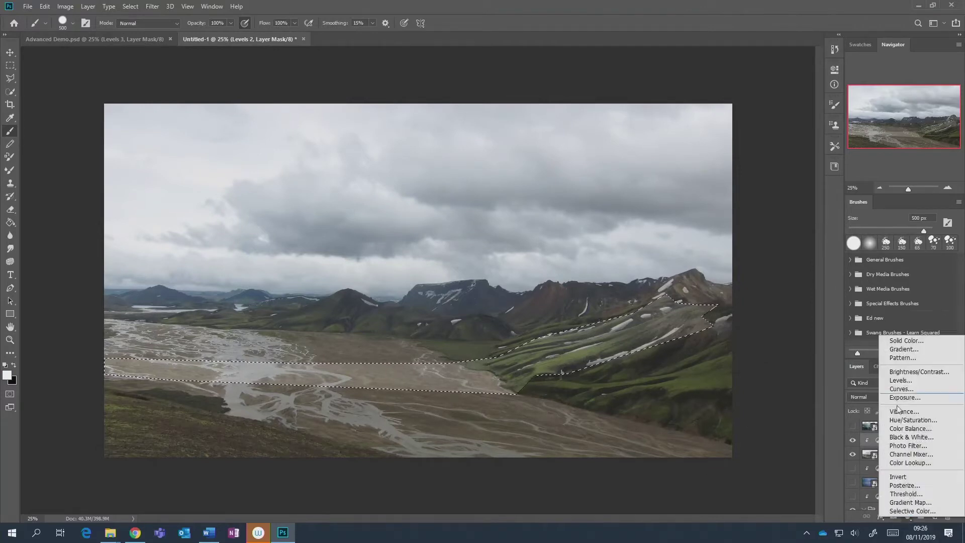
{"action": "left_click", "coordinate": [910, 428]}
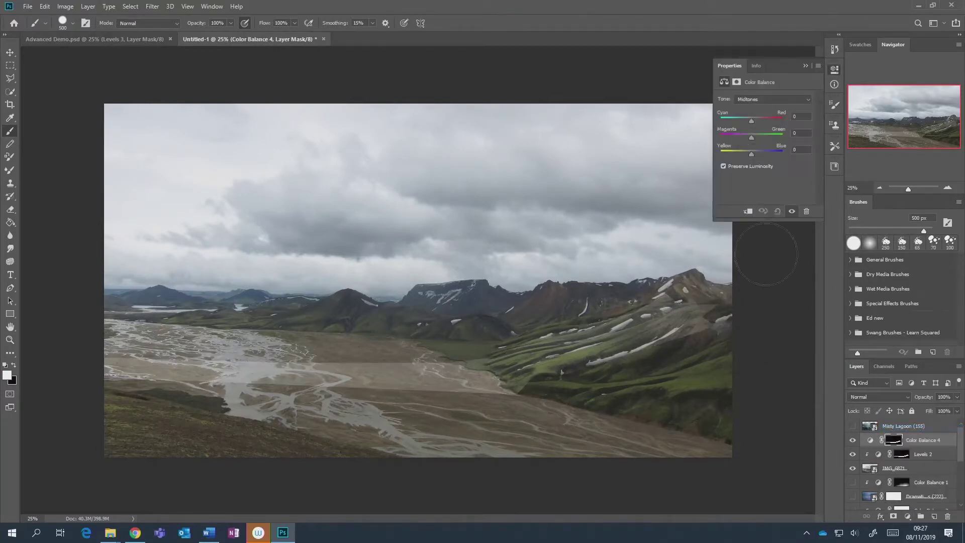
{"action": "left_click", "coordinate": [906, 446], "text": "alt"}
{"action": "left_click_drag", "start_coordinate": [907, 445], "coordinate": [908, 459]}
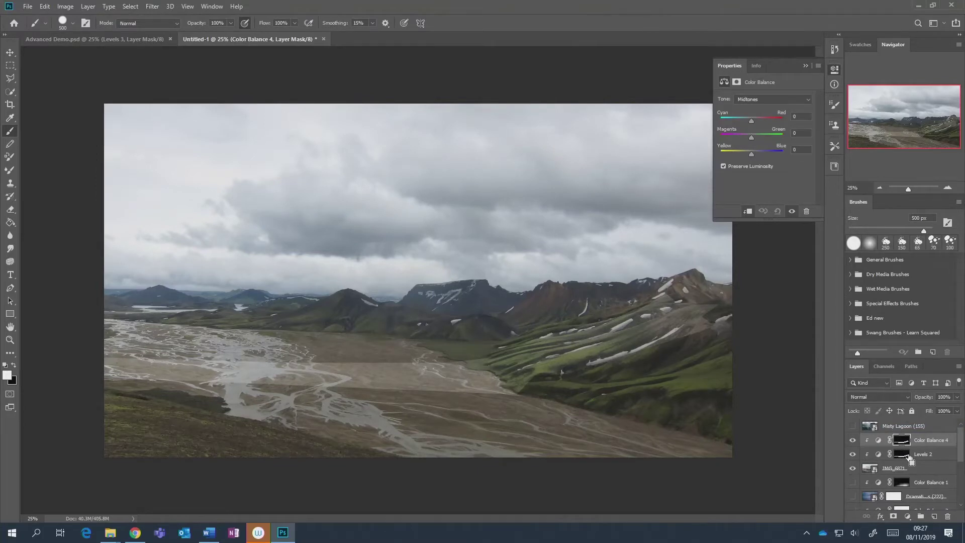
Load the Color Balance 4 mask as a selection, add a Hue/Saturation adjustment with that mask, and clip it below.
{"action": "left_click", "coordinate": [901, 441], "text": "ctrl"}
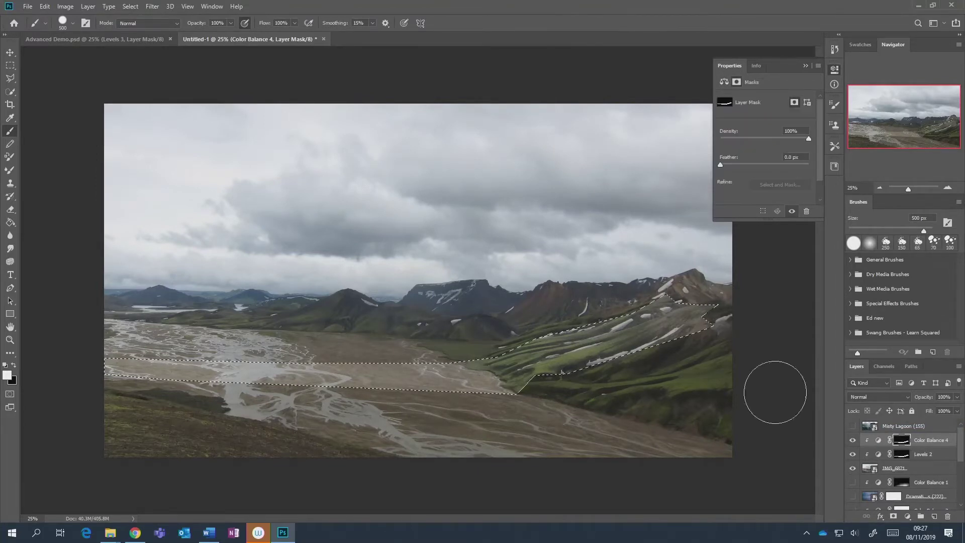
{"action": "left_click", "coordinate": [907, 516]}
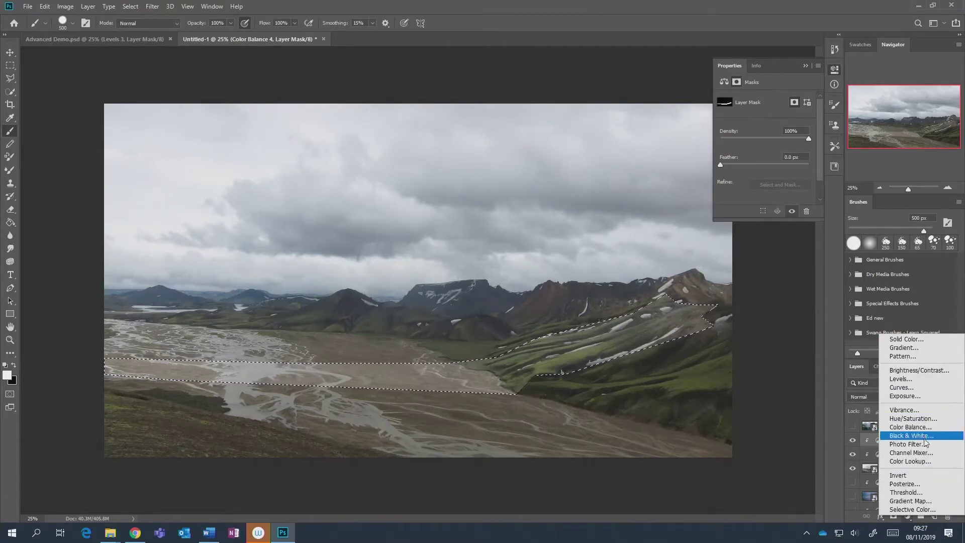
{"action": "left_click", "coordinate": [913, 418]}
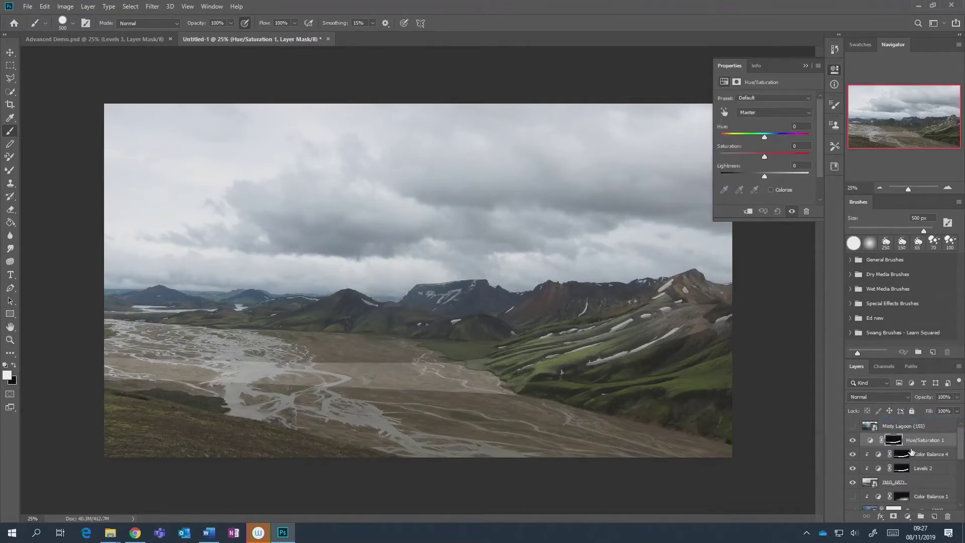
{"action": "left_click", "coordinate": [920, 447], "text": "alt"}
Shift the Color Balance 4 midtones slightly toward yellow, and lower the saturation a little in Hue/Saturation 1.
{"action": "left_click", "coordinate": [927, 454]}
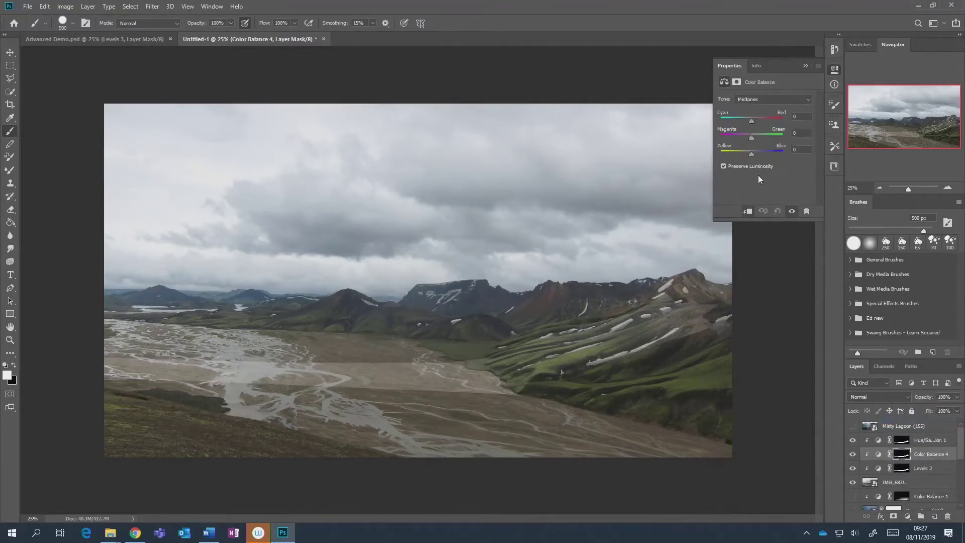
{"action": "left_click_drag", "start_coordinate": [751, 154], "coordinate": [746, 155]}
{"action": "left_click", "coordinate": [933, 440]}
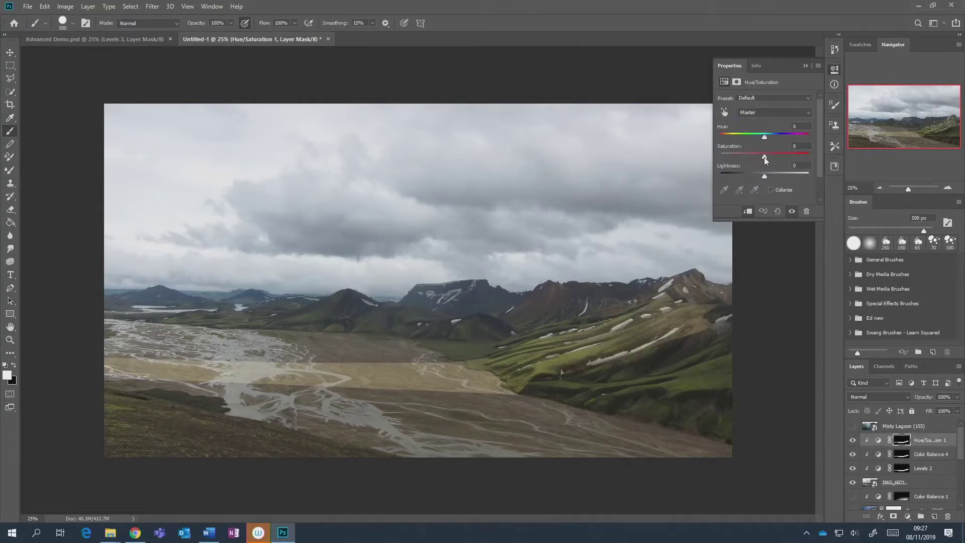
{"action": "left_click_drag", "start_coordinate": [764, 157], "coordinate": [755, 155]}
{"action": "left_click", "coordinate": [805, 66]}
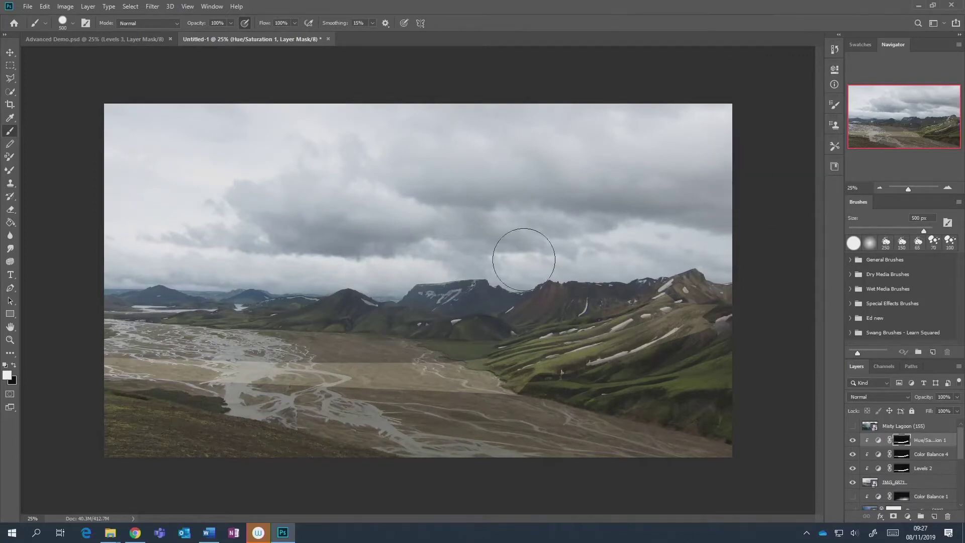
{"action": "left_click", "coordinate": [852, 438]}
{"action": "left_click", "coordinate": [851, 440]}
Blend Levels 2 out of the dark areas by splitting its Blend If underlying-layer black point to about 10 / 78.
{"action": "double_click", "coordinate": [943, 471]}
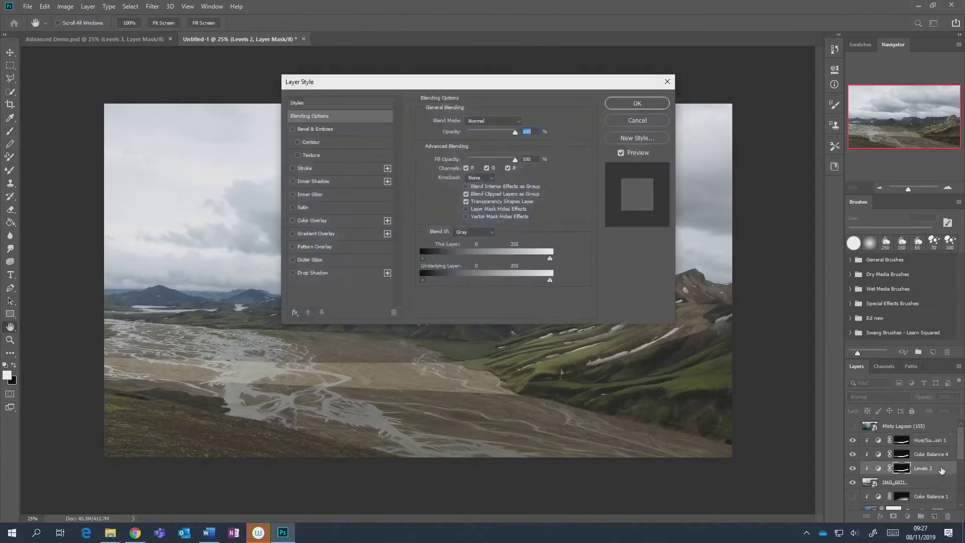
{"action": "left_click_drag", "start_coordinate": [461, 86], "coordinate": [225, 22]}
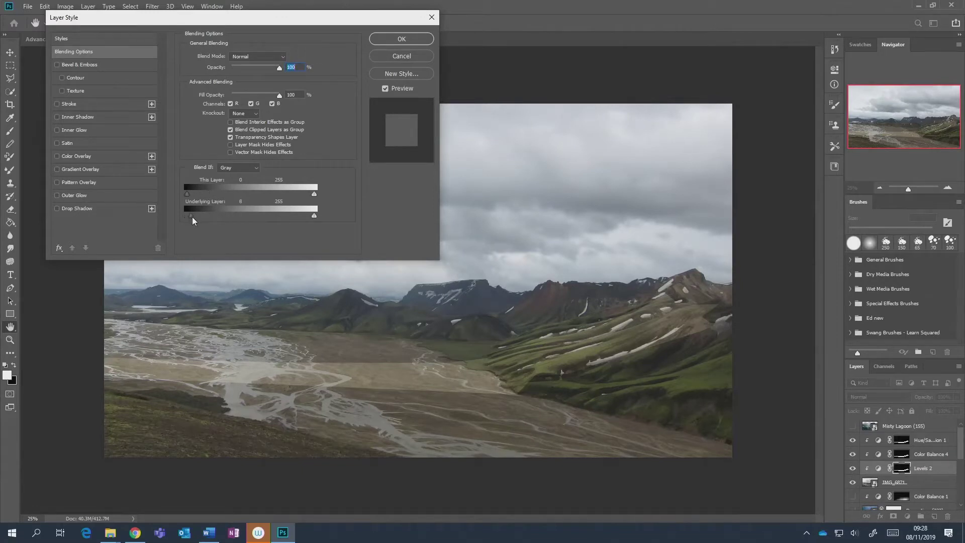
{"action": "left_click_drag", "start_coordinate": [188, 217], "coordinate": [220, 224]}
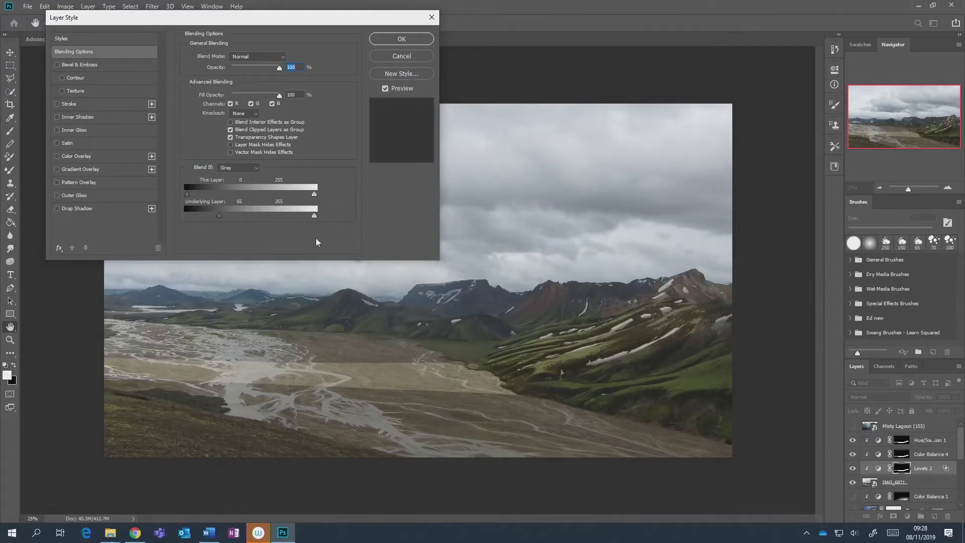
{"action": "left_click_drag", "start_coordinate": [219, 216], "coordinate": [187, 216]}
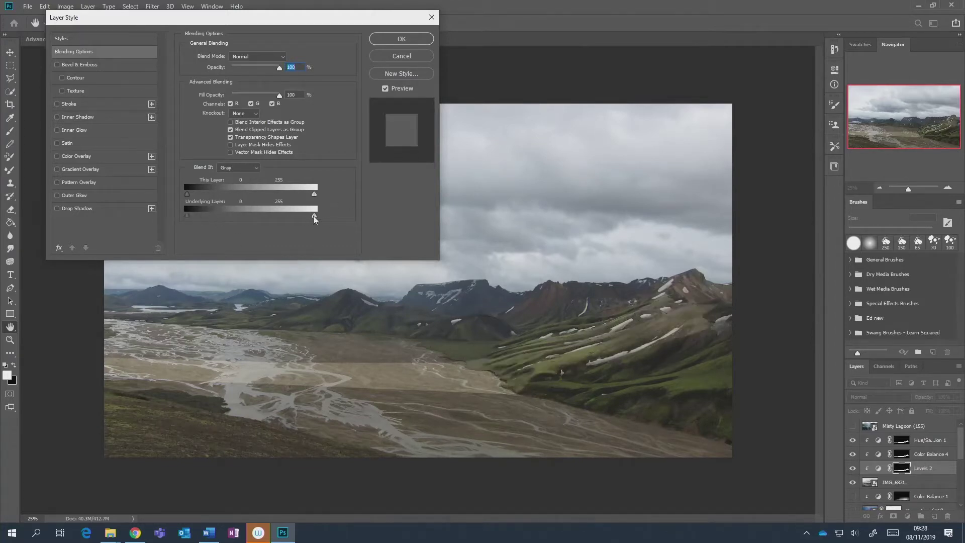
{"action": "mouse_move", "coordinate": [314, 219]}
{"action": "left_mouse_down"}
{"action": "mouse_move", "coordinate": [207, 220]}
{"action": "mouse_move", "coordinate": [314, 217]}
{"action": "left_mouse_up"}
{"action": "left_click_drag", "start_coordinate": [187, 218], "coordinate": [215, 222]}
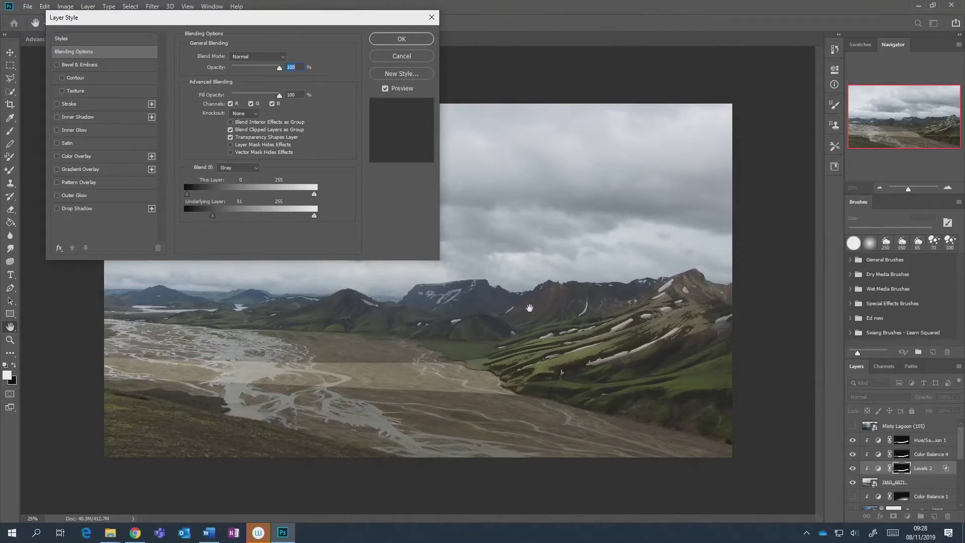
{"action": "key", "text": "alt"}
{"action": "mouse_move", "coordinate": [210, 220]}
{"action": "left_mouse_down"}
{"action": "mouse_move", "coordinate": [196, 220]}
{"action": "mouse_move", "coordinate": [227, 222]}
{"action": "mouse_move", "coordinate": [194, 220]}
{"action": "left_mouse_up"}
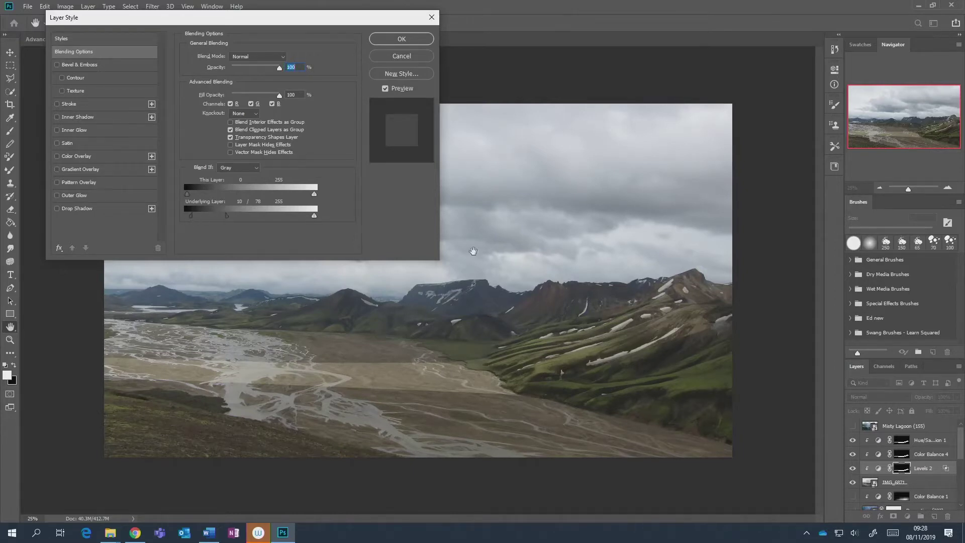
{"action": "mouse_move", "coordinate": [226, 220]}
{"action": "left_mouse_down"}
{"action": "mouse_move", "coordinate": [239, 219]}
{"action": "mouse_move", "coordinate": [210, 220]}
{"action": "mouse_move", "coordinate": [224, 219]}
{"action": "left_mouse_up"}
{"action": "left_click", "coordinate": [425, 42]}
Raise the Blend If underlying-layer black point of Color Balance 4 so that it spares the dark areas.
{"action": "double_click", "coordinate": [929, 454]}
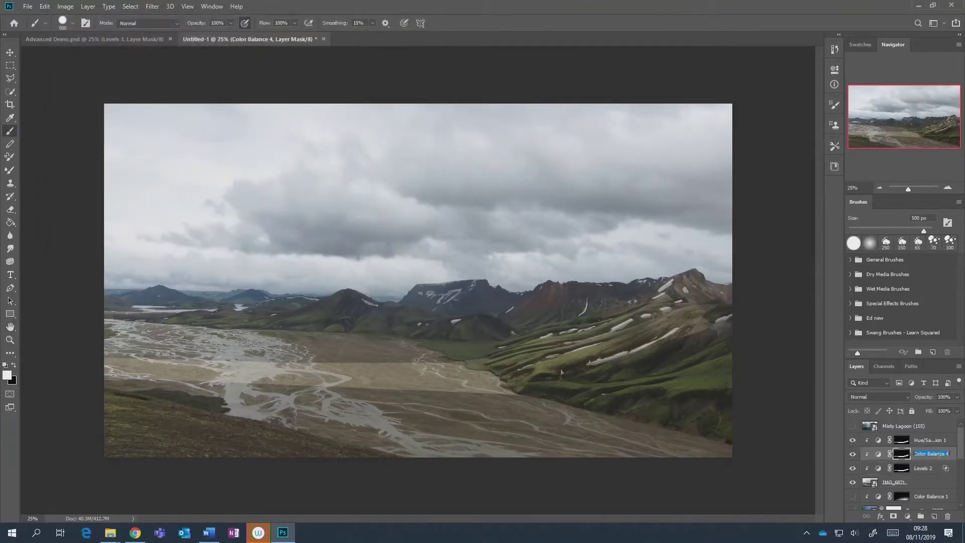
{"action": "double_click", "coordinate": [949, 459]}
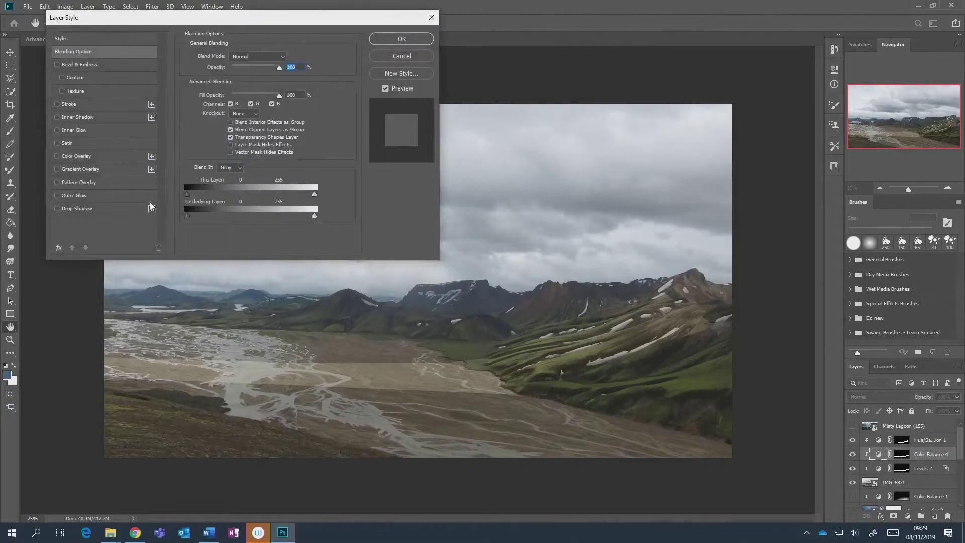
{"action": "left_click_drag", "start_coordinate": [188, 218], "coordinate": [212, 220]}
{"action": "left_click", "coordinate": [421, 42]}
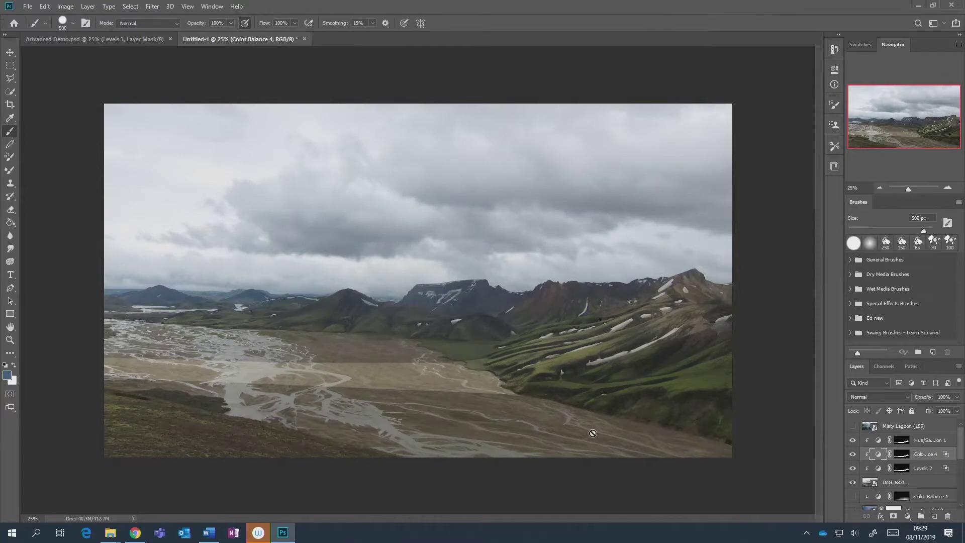
Show the Misty Lagoon (155) layer.
{"action": "left_click", "coordinate": [852, 426]}
{"action": "key", "text": "ctrl+t"}
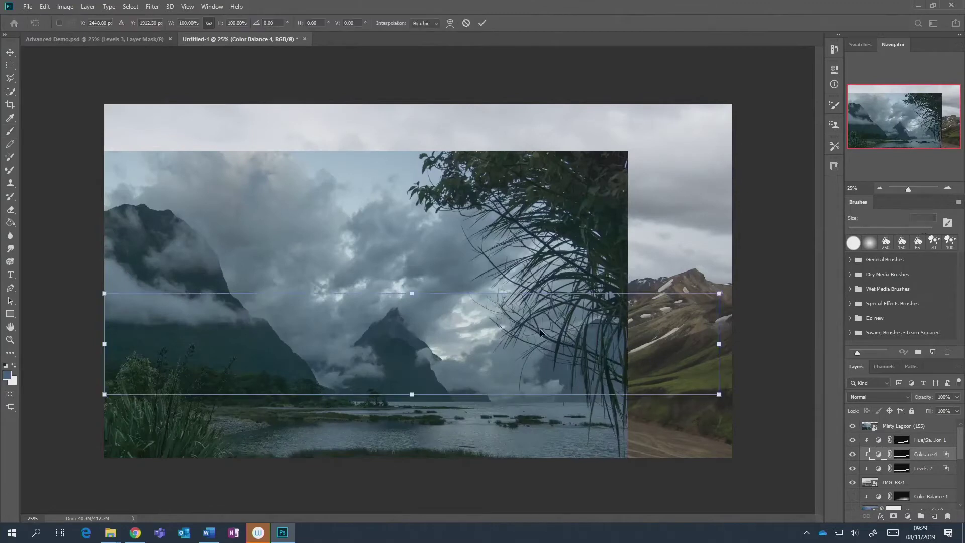
{"action": "left_click", "coordinate": [465, 24]}
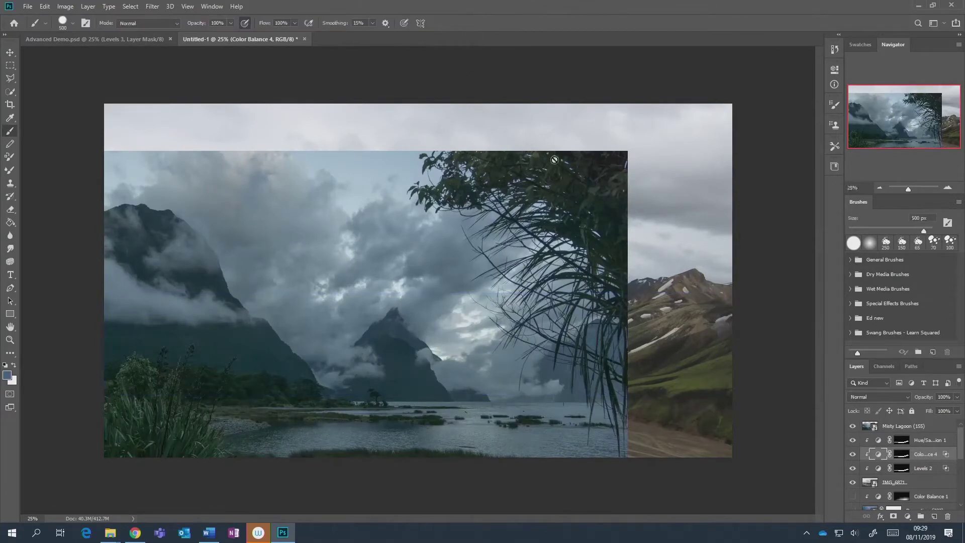
Place the Green Valley (3) photo as a new layer directly above Color Balance 4.
{"action": "scroll", "coordinate": [869, 450], "scroll_direction": "down", "scroll_amount": 3}
{"action": "scroll", "coordinate": [868, 451], "scroll_direction": "down", "scroll_amount": 5}
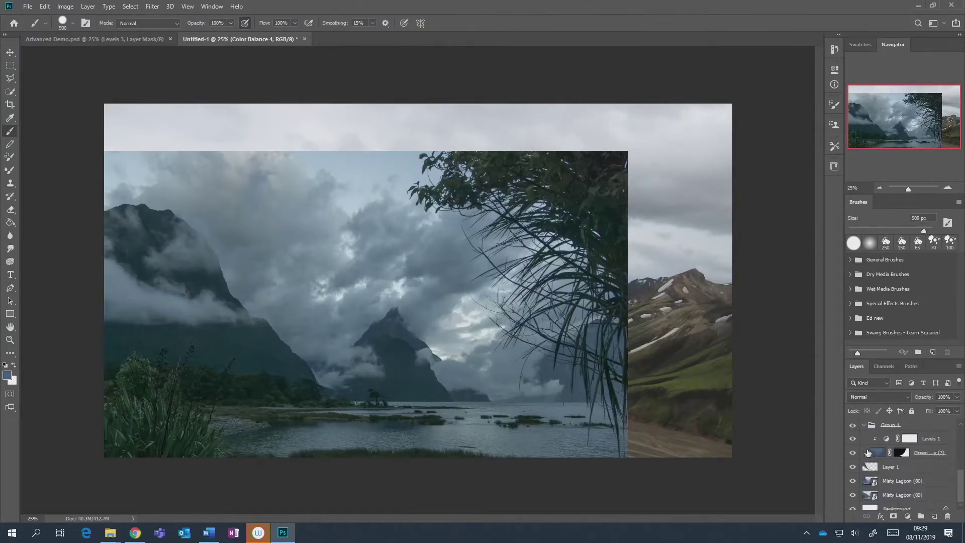
{"action": "scroll", "coordinate": [858, 471], "scroll_direction": "up", "scroll_amount": 8}
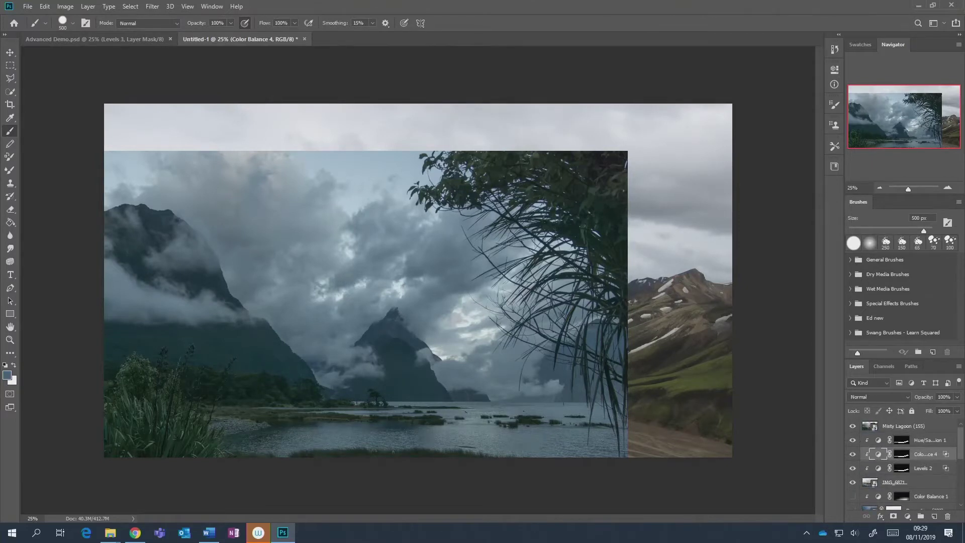
{"action": "key", "text": "super+e"}
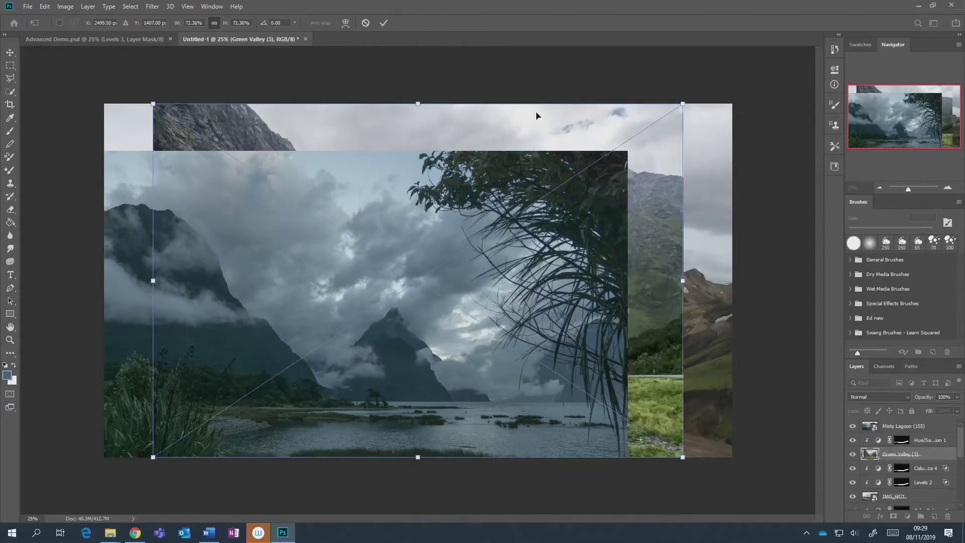
{"action": "left_click", "coordinate": [384, 23]}
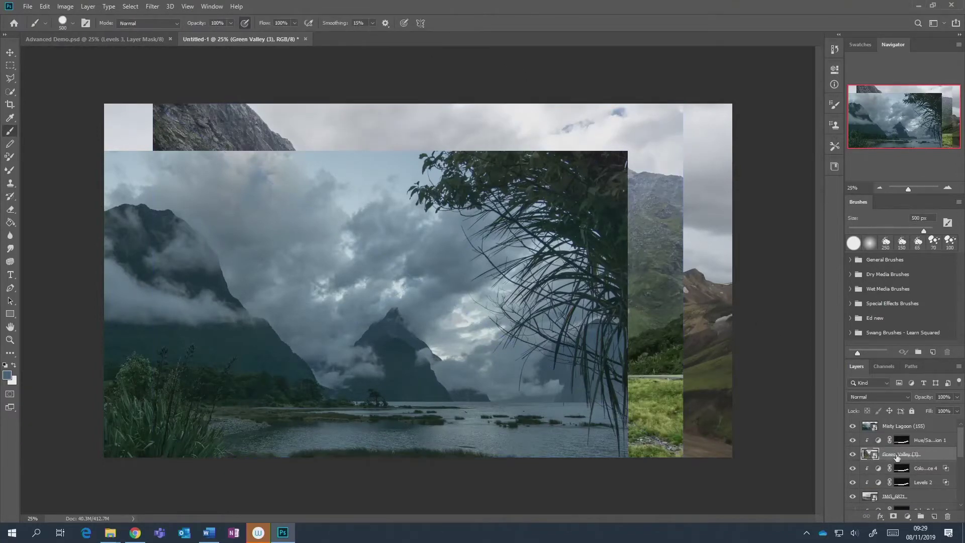
Move Green Valley (3) to the top of the layer stack and enlarge it to about 92% so that it fills the canvas.
{"action": "left_click_drag", "start_coordinate": [895, 426], "coordinate": [923, 421]}
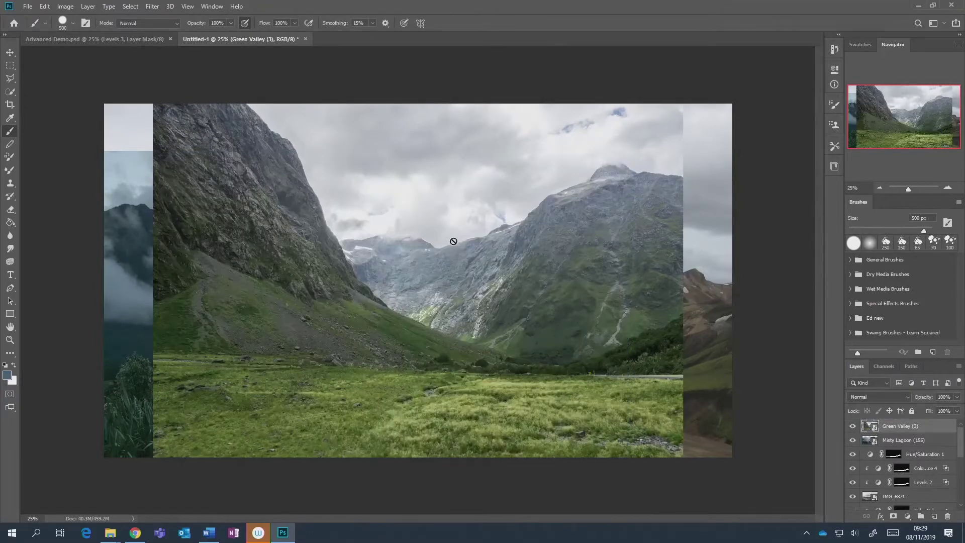
{"action": "key", "text": "ctrl+t"}
{"action": "left_click_drag", "start_coordinate": [474, 283], "coordinate": [437, 254]}
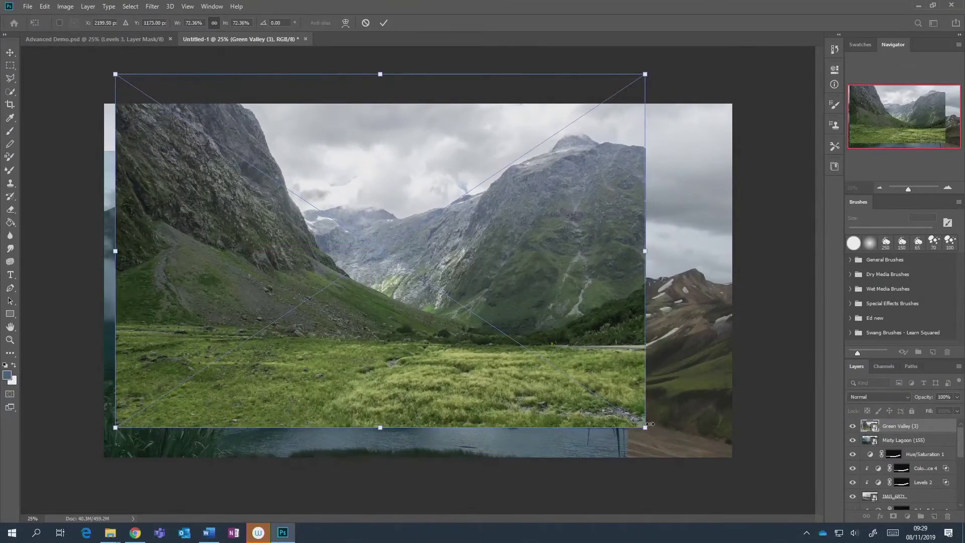
{"action": "left_click_drag", "start_coordinate": [650, 424], "coordinate": [785, 493]}
{"action": "left_click_drag", "start_coordinate": [729, 452], "coordinate": [708, 427]}
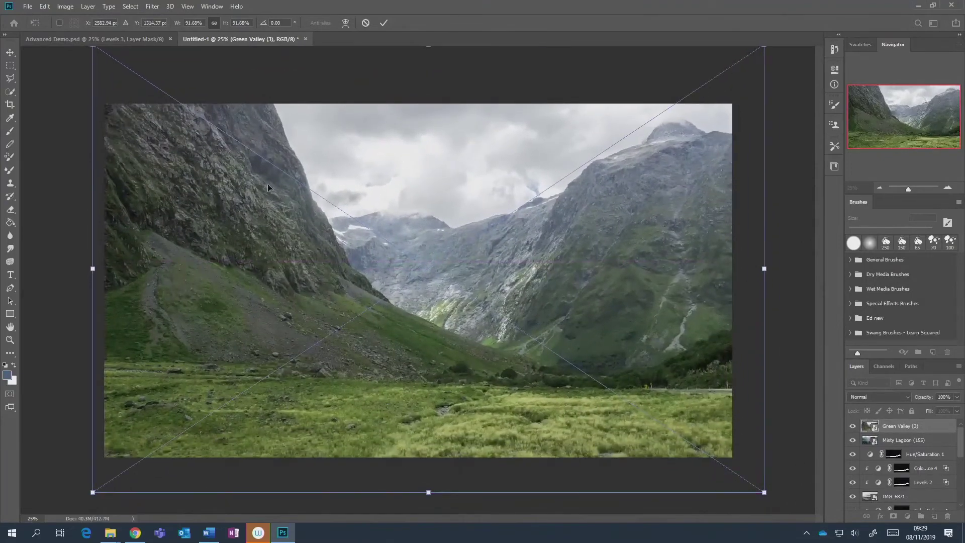
{"action": "left_click", "coordinate": [383, 23]}
{"action": "key", "text": "b"}
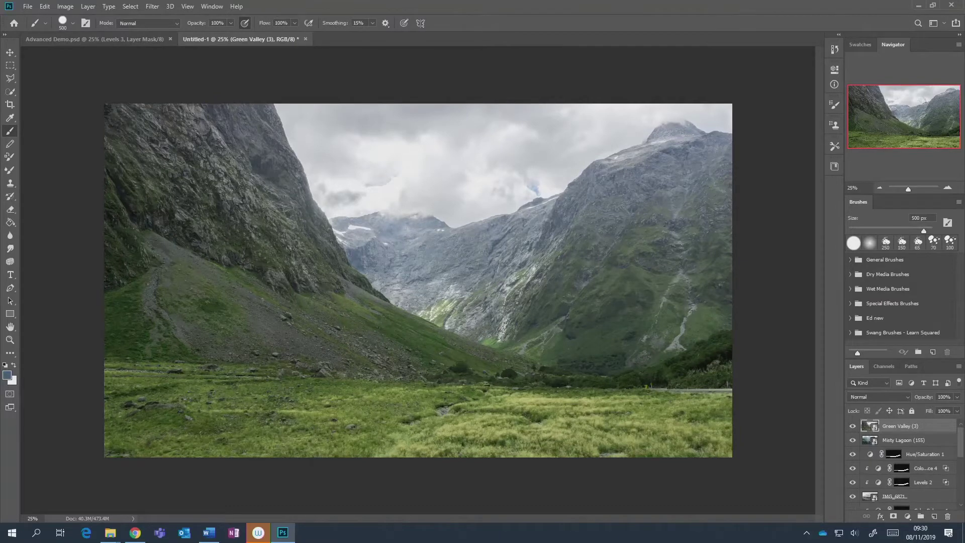
Place the Green Valley (7) photo and stretch it to about 86% wide by 47% high across the lower part of the canvas.
{"action": "left_click_drag", "start_coordinate": [320, 336], "coordinate": [348, 335]}
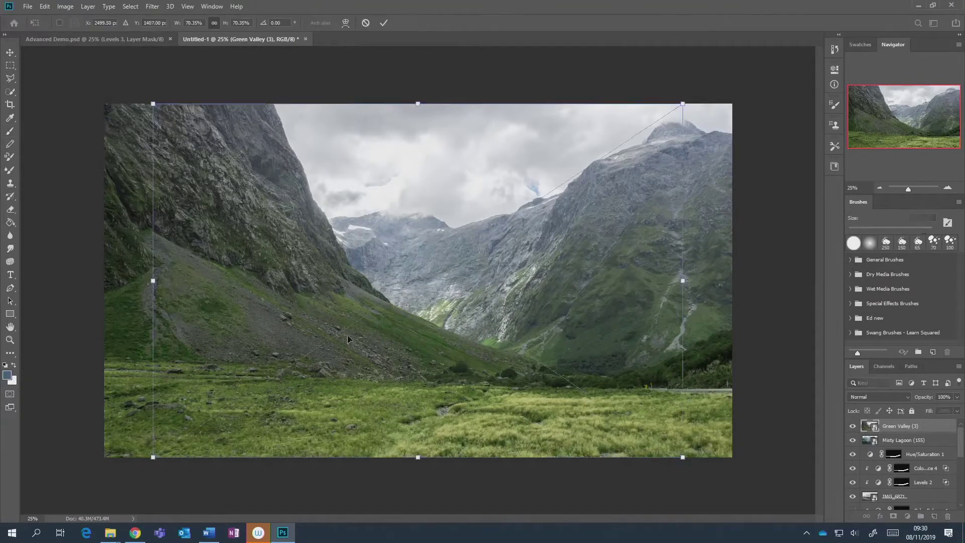
{"action": "left_click_drag", "start_coordinate": [397, 370], "coordinate": [331, 340]}
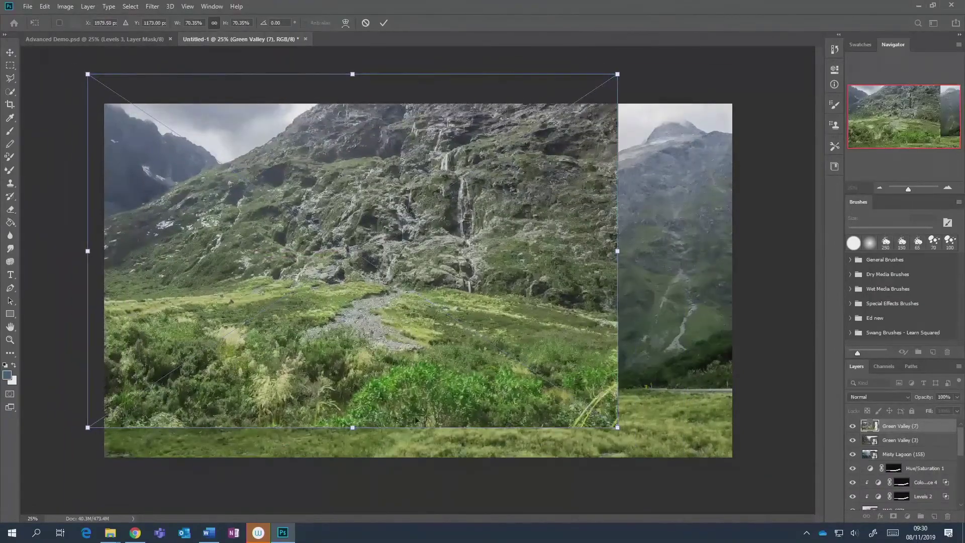
{"action": "left_click_drag", "start_coordinate": [358, 77], "coordinate": [364, 135]}
{"action": "key", "text": "ctrl+z"}
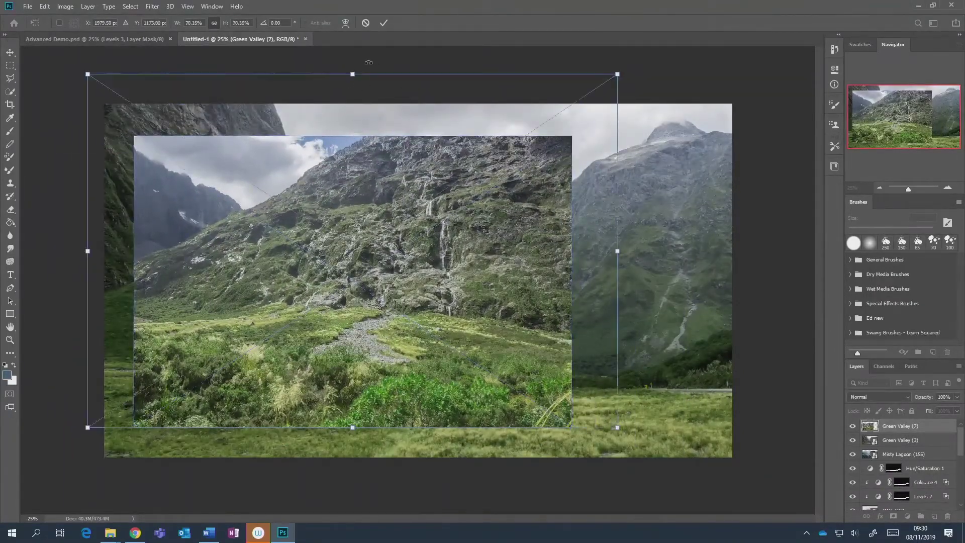
{"action": "left_click_drag", "start_coordinate": [353, 73], "coordinate": [478, 262]}
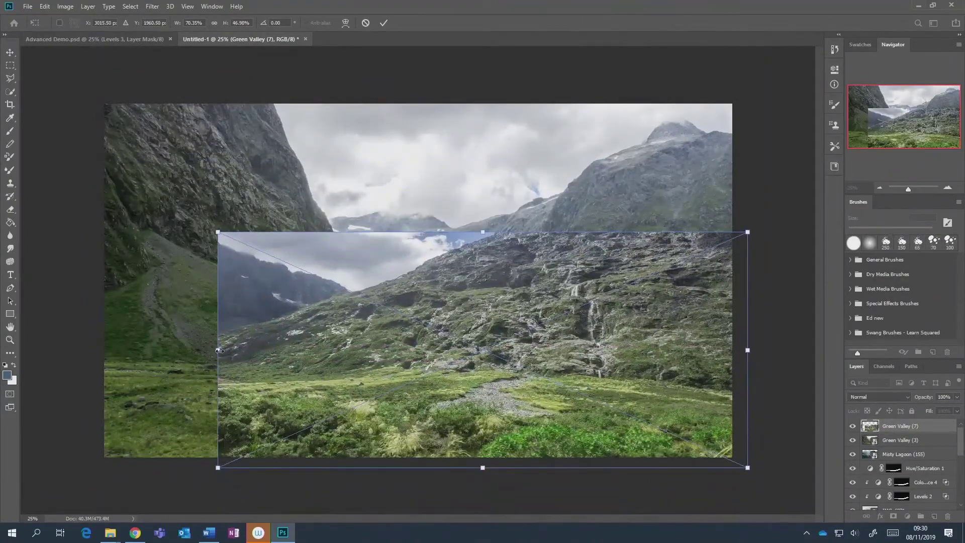
{"action": "left_click_drag", "start_coordinate": [220, 350], "coordinate": [102, 341]}
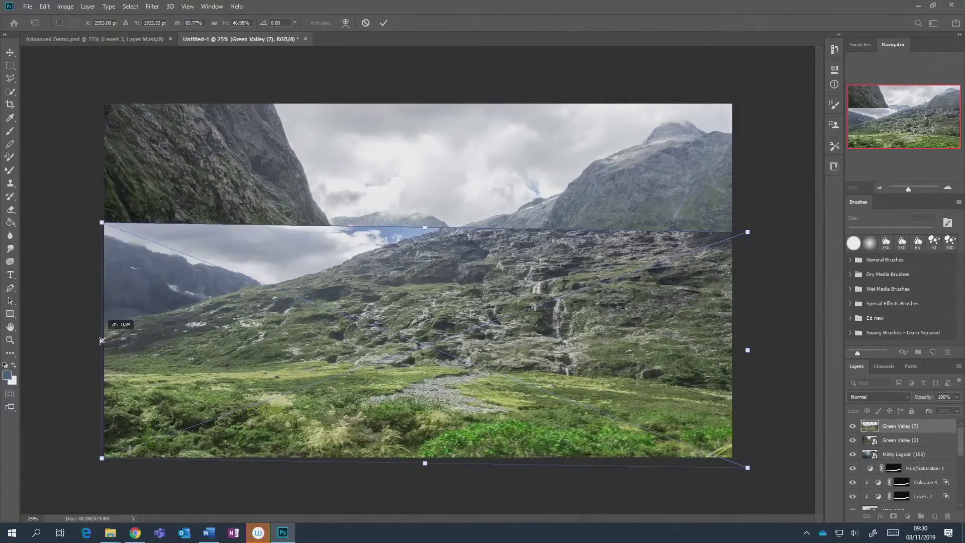
{"action": "left_click", "coordinate": [384, 22]}
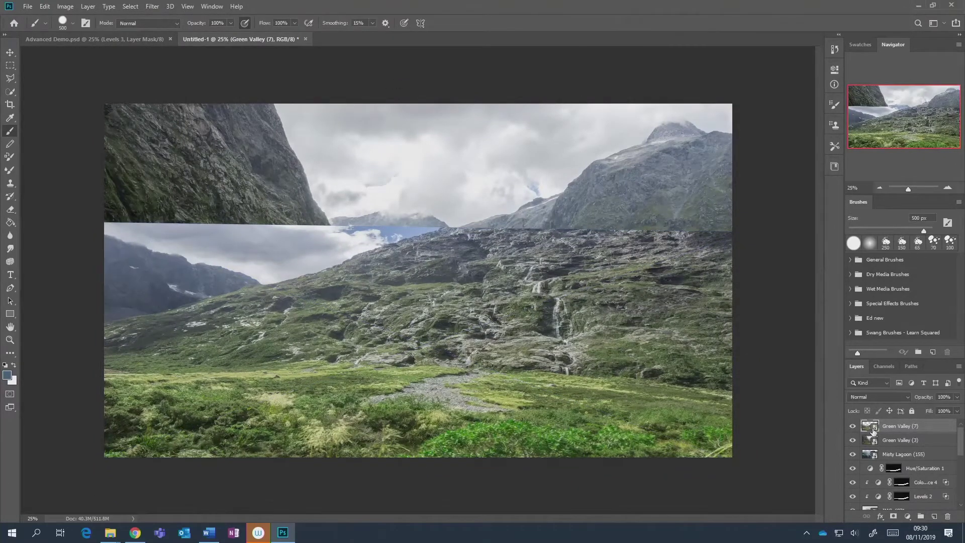
Erase most of the sky and the upper mountain edge of Green Valley (7), enlarging the soft eraser to 700 px.
{"action": "left_click", "coordinate": [10, 209]}
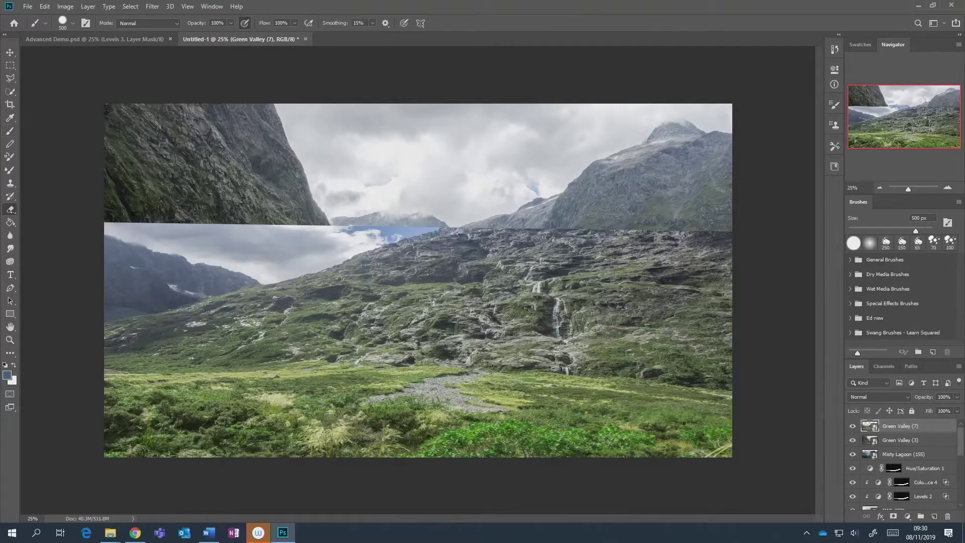
{"action": "left_click", "coordinate": [178, 238]}
{"action": "left_click", "coordinate": [463, 202]}
{"action": "mouse_move", "coordinate": [86, 244]}
{"action": "left_mouse_down"}
{"action": "mouse_move", "coordinate": [349, 228]}
{"action": "mouse_move", "coordinate": [452, 241]}
{"action": "left_mouse_up"}
{"action": "key", "text": "bracketright"}
{"action": "key", "text": "bracketright"}
{"action": "key", "text": "bracketright"}
{"action": "key", "text": "bracketright"}
{"action": "key", "text": "bracketright"}
{"action": "key", "text": "bracketright"}
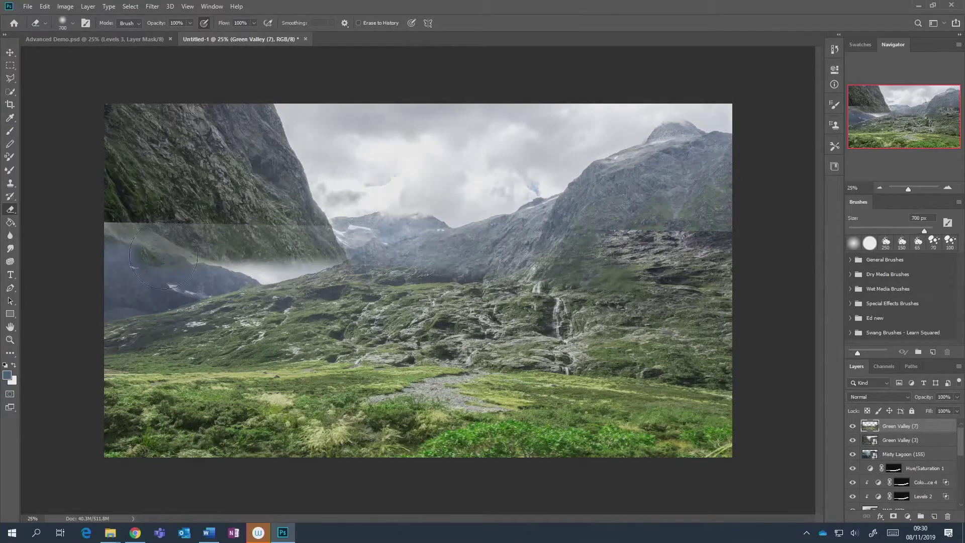
Erase the remaining mountains of Green Valley (7) down to the meadow with a 1200 px soft eraser.
{"action": "key", "text": "bracketright"}
{"action": "key", "text": "bracketright"}
{"action": "key", "text": "bracketright"}
{"action": "key", "text": "bracketright"}
{"action": "key", "text": "bracketright"}
{"action": "left_click_drag", "start_coordinate": [119, 291], "coordinate": [710, 301]}
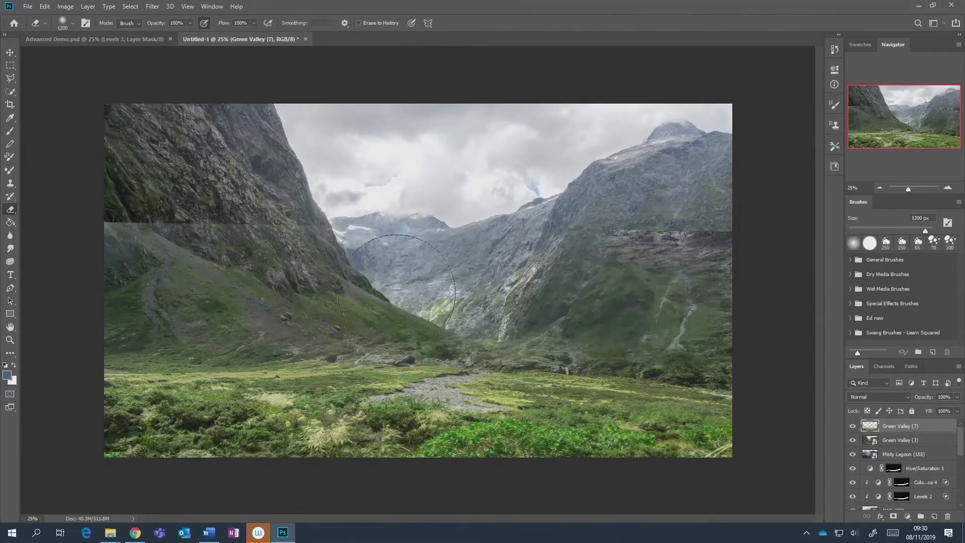
{"action": "mouse_move", "coordinate": [396, 293]}
{"action": "left_mouse_down"}
{"action": "mouse_move", "coordinate": [653, 372]}
{"action": "mouse_move", "coordinate": [323, 216]}
{"action": "mouse_move", "coordinate": [75, 216]}
{"action": "left_mouse_up"}
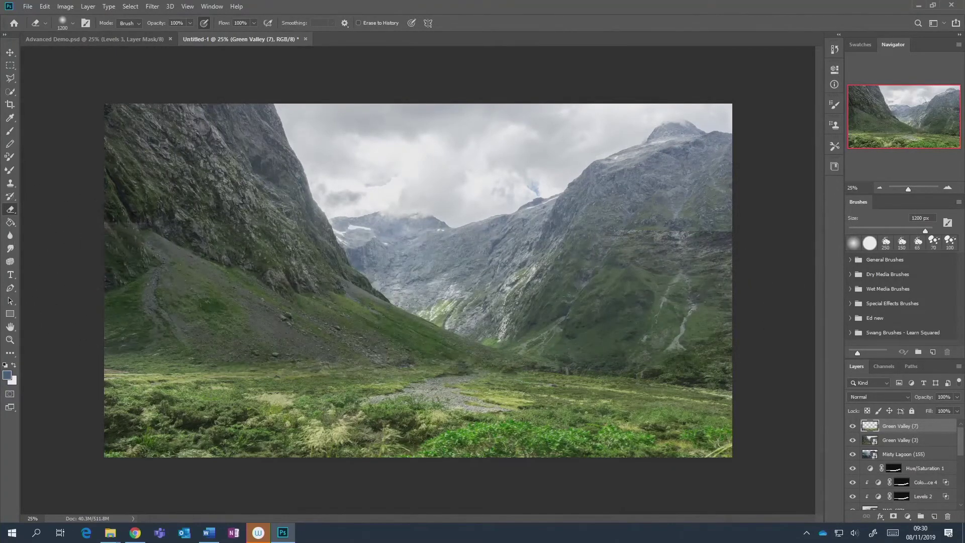
Lower the Blend If underlying-layer white point of Green Valley (7) to about 107 and split it for a soft transition.
{"action": "key", "text": "space"}
{"action": "double_click", "coordinate": [960, 424]}
{"action": "left_click_drag", "start_coordinate": [186, 215], "coordinate": [151, 225]}
{"action": "left_click_drag", "start_coordinate": [315, 216], "coordinate": [242, 227]}
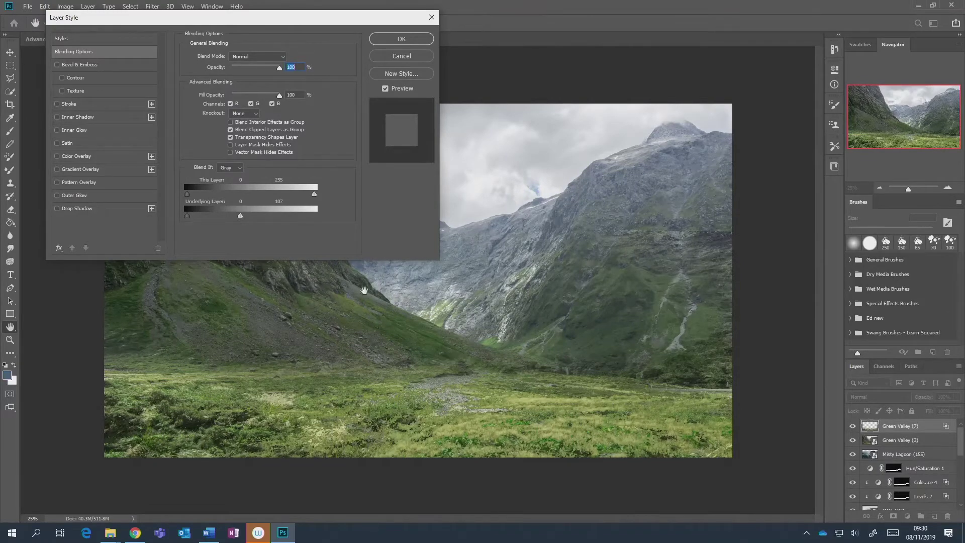
{"action": "key", "text": "alt"}
{"action": "mouse_move", "coordinate": [244, 219]}
{"action": "left_mouse_down"}
{"action": "mouse_move", "coordinate": [231, 219]}
{"action": "mouse_move", "coordinate": [252, 222]}
{"action": "left_mouse_up"}
{"action": "left_click", "coordinate": [417, 40]}
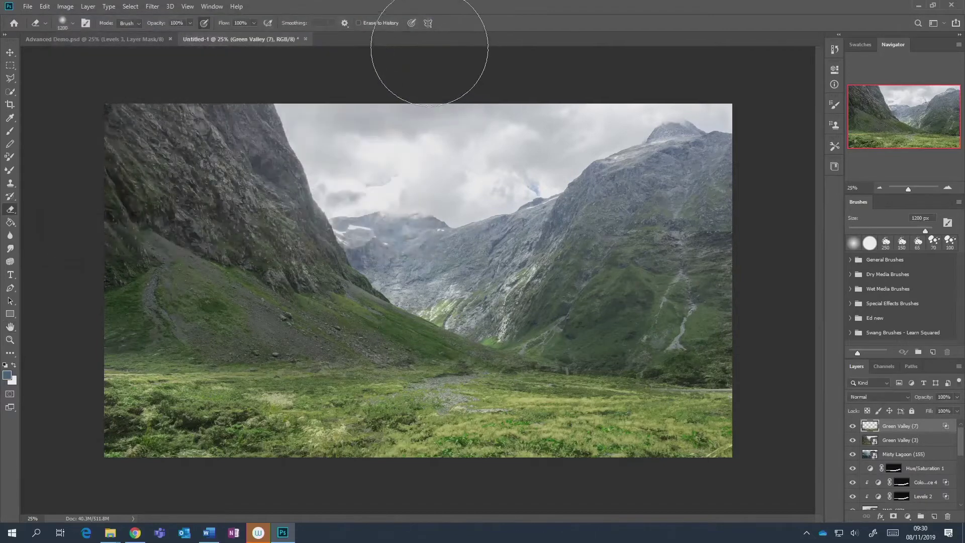
Compare the meadow with the Green Valley (7) layer hidden and shown.
{"action": "left_click", "coordinate": [852, 427]}
{"action": "left_click", "coordinate": [853, 427]}
{"action": "left_click", "coordinate": [853, 426]}
{"action": "left_click", "coordinate": [852, 426]}
{"action": "left_click", "coordinate": [852, 427]}
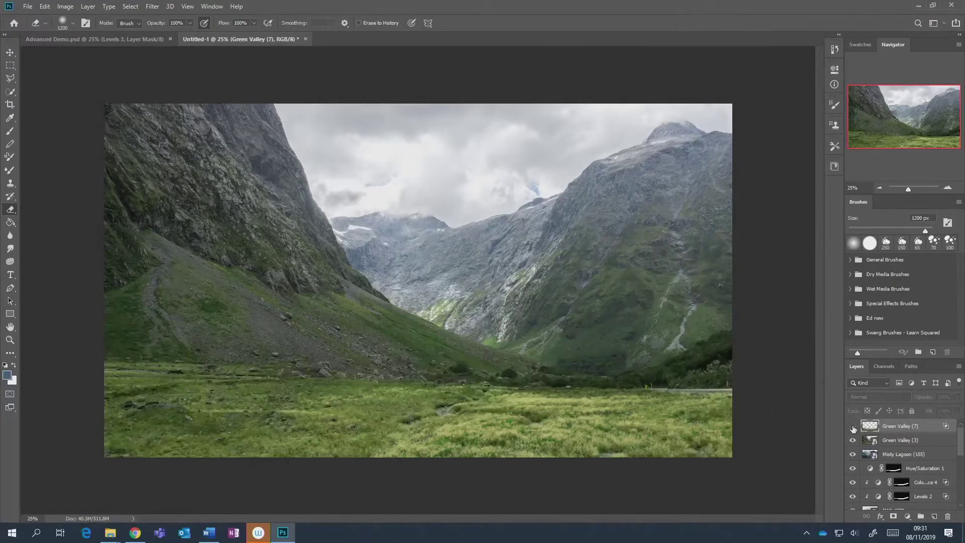
{"action": "left_click", "coordinate": [852, 427]}
{"action": "left_click", "coordinate": [852, 427]}
{"action": "left_click", "coordinate": [852, 427]}
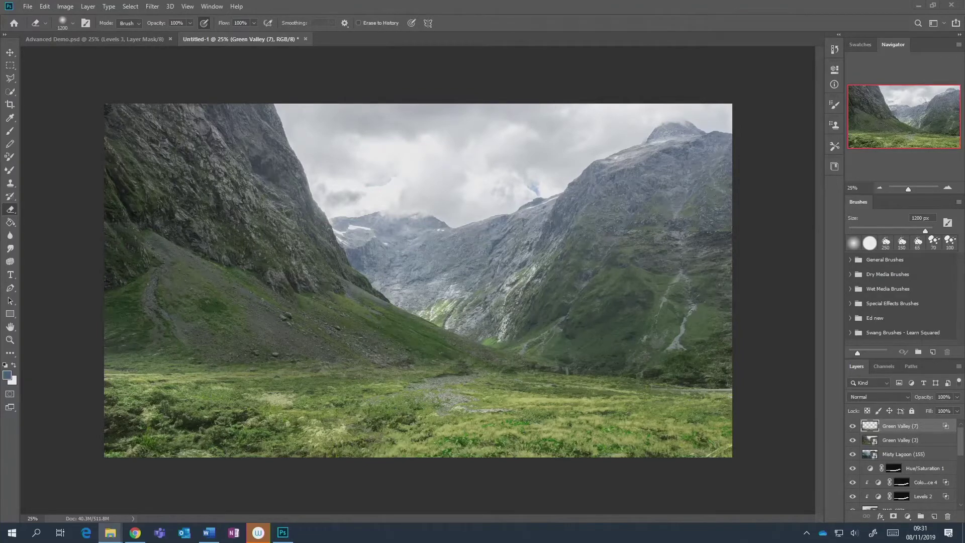
Place the Green Valley (29) photo as the top layer and scale it to about 64.5% wide by 53% high to cover the canvas.
{"action": "left_click_drag", "start_coordinate": [578, 359], "coordinate": [585, 361]}
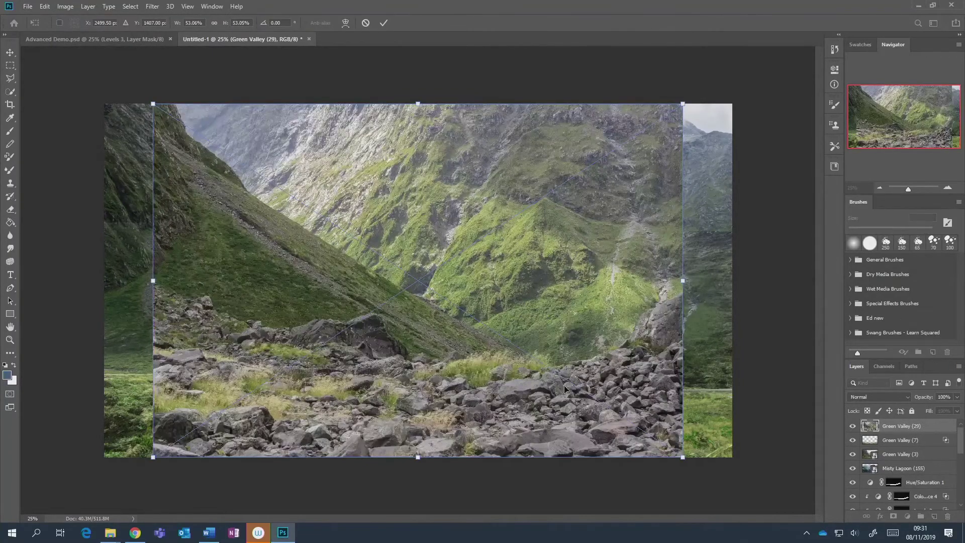
{"action": "left_click_drag", "start_coordinate": [654, 444], "coordinate": [706, 472]}
{"action": "left_click_drag", "start_coordinate": [537, 251], "coordinate": [543, 237]}
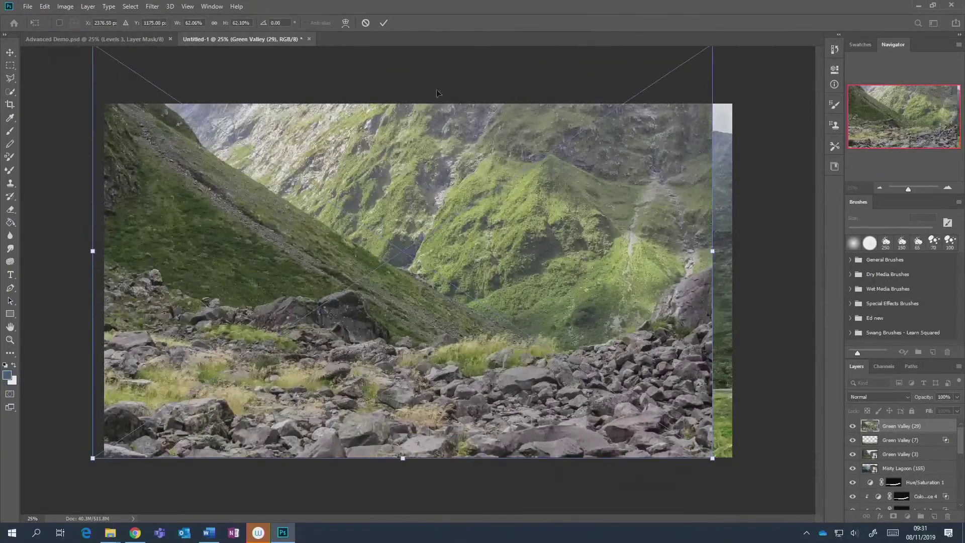
{"action": "key", "text": "ctrl+minus"}
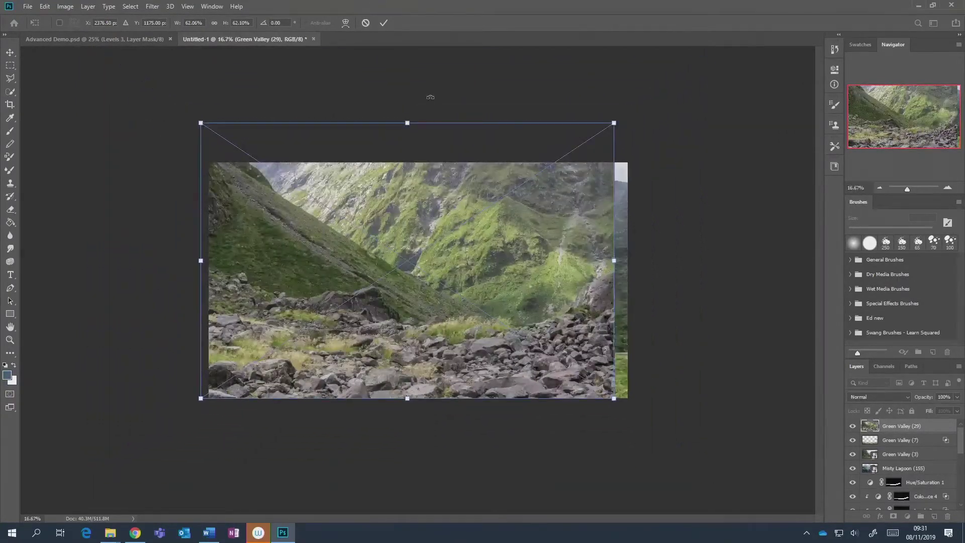
{"action": "left_click_drag", "start_coordinate": [407, 123], "coordinate": [403, 159]}
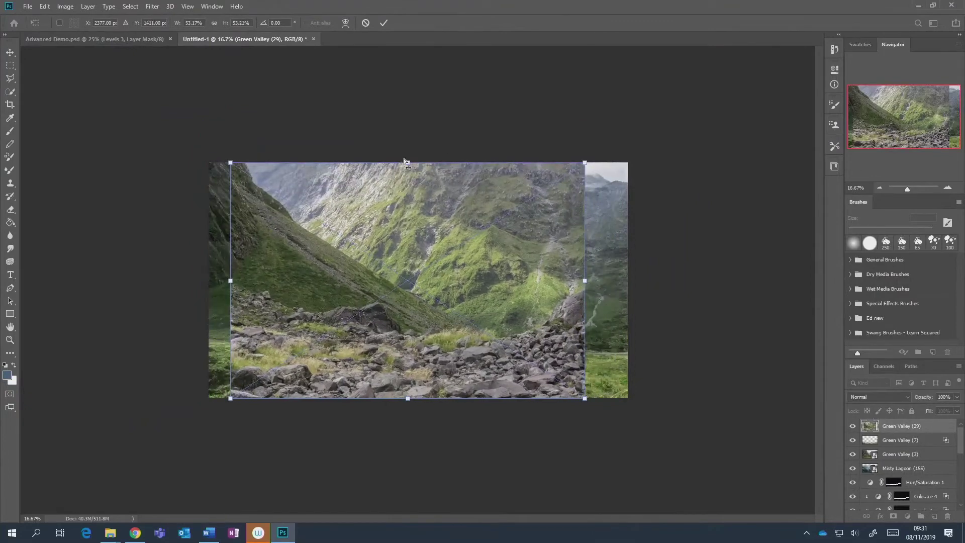
{"action": "key", "text": "ctrl+z"}
{"action": "left_click_drag", "start_coordinate": [407, 122], "coordinate": [405, 167]}
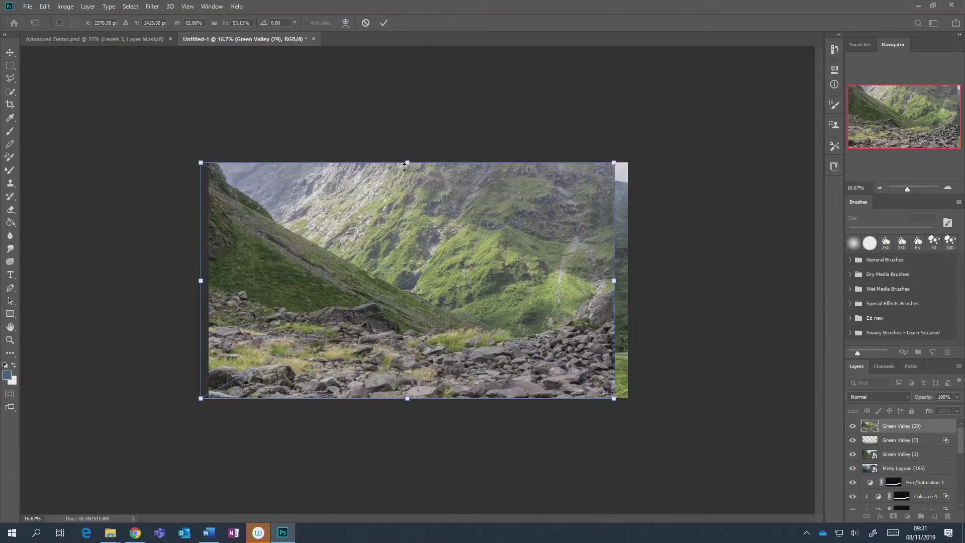
{"action": "left_click_drag", "start_coordinate": [619, 280], "coordinate": [630, 283]}
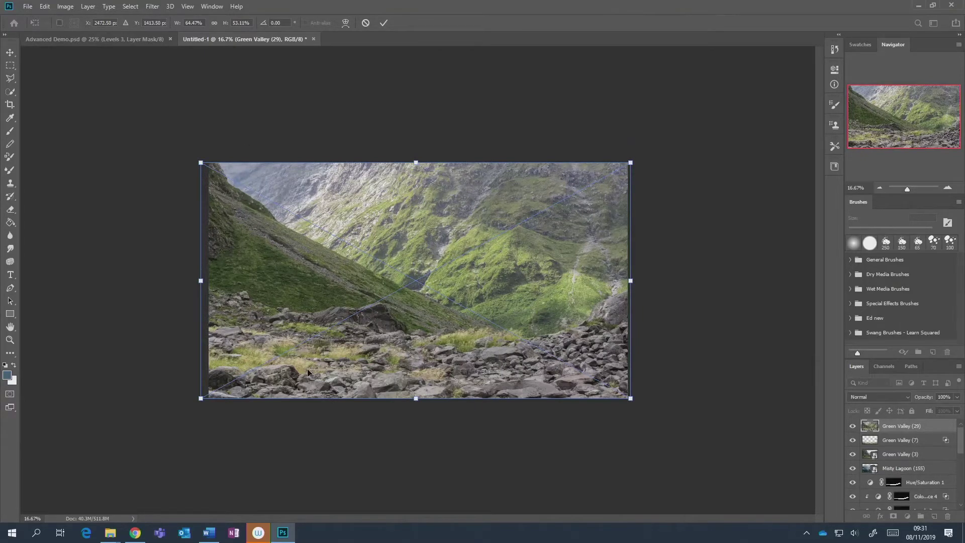
{"action": "left_click", "coordinate": [384, 23]}
{"action": "key", "text": "e"}
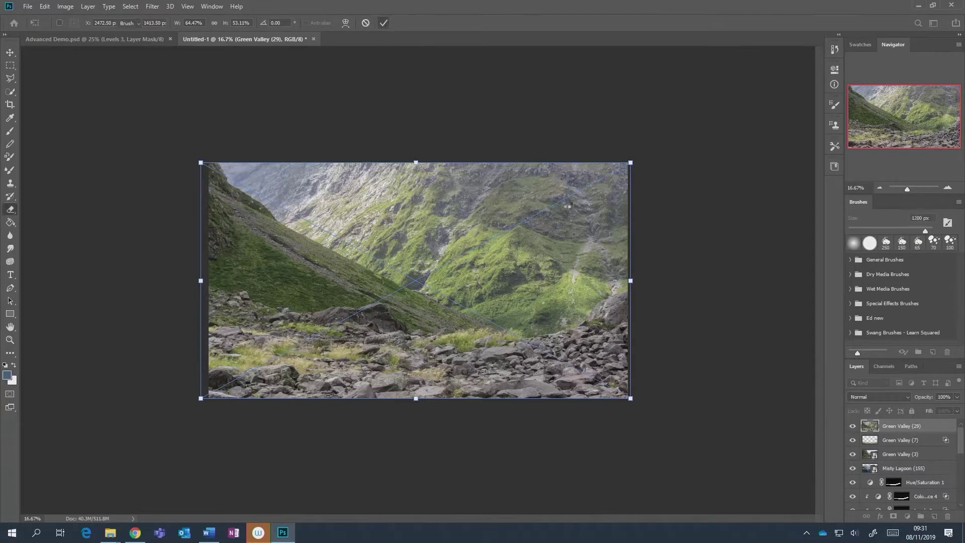
Split the Blend If underlying-layer black point of Green Valley (29) to about 100 / 130 so that dark areas show through.
{"action": "double_click", "coordinate": [936, 427]}
{"action": "left_click_drag", "start_coordinate": [195, 216], "coordinate": [241, 221]}
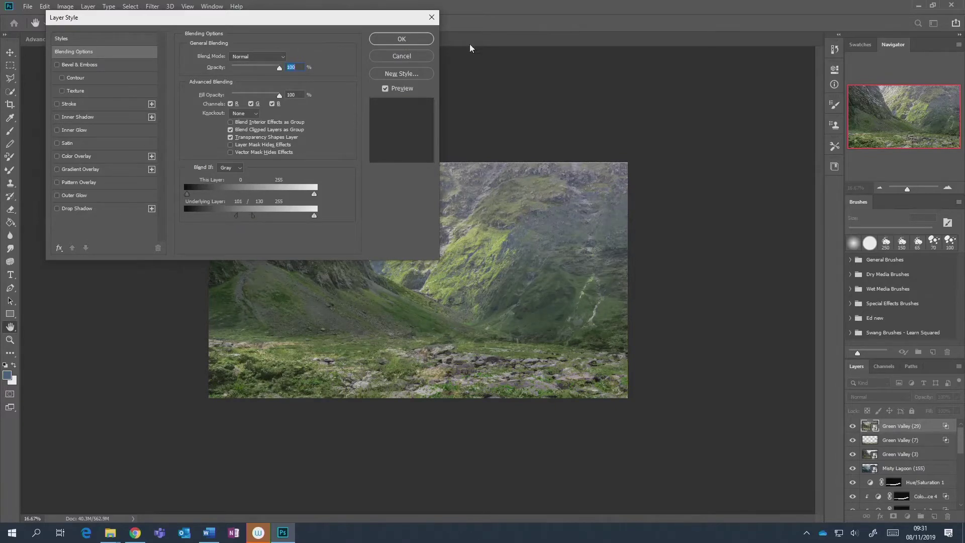
{"action": "left_click", "coordinate": [421, 42]}
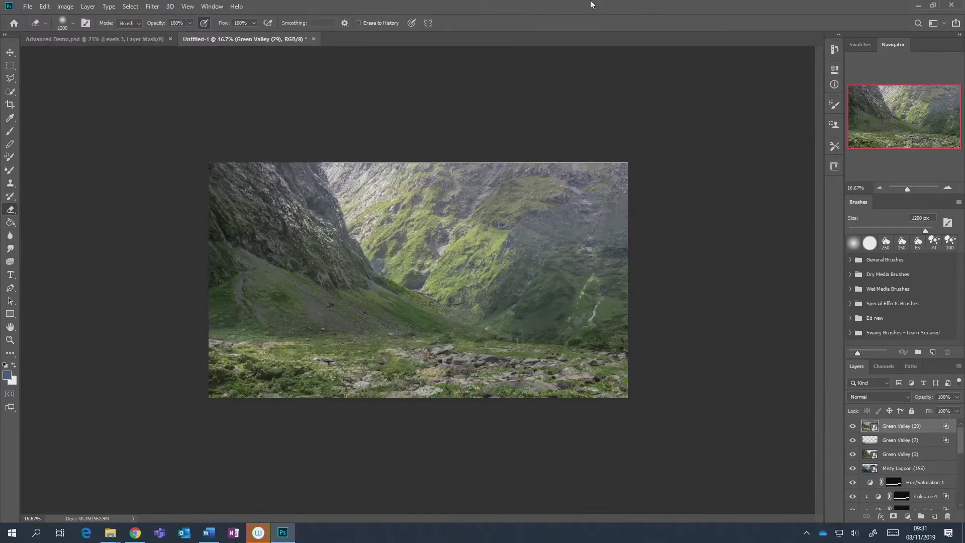
Examine the whole composite and compare it with the Green Valley (29) layer hidden and shown.
{"action": "key", "text": "ctrl+minus"}
{"action": "key", "text": "ctrl+minus"}
{"action": "key", "text": "ctrl+plus"}
{"action": "key", "text": "ctrl+plus"}
{"action": "key", "text": "ctrl+plus"}
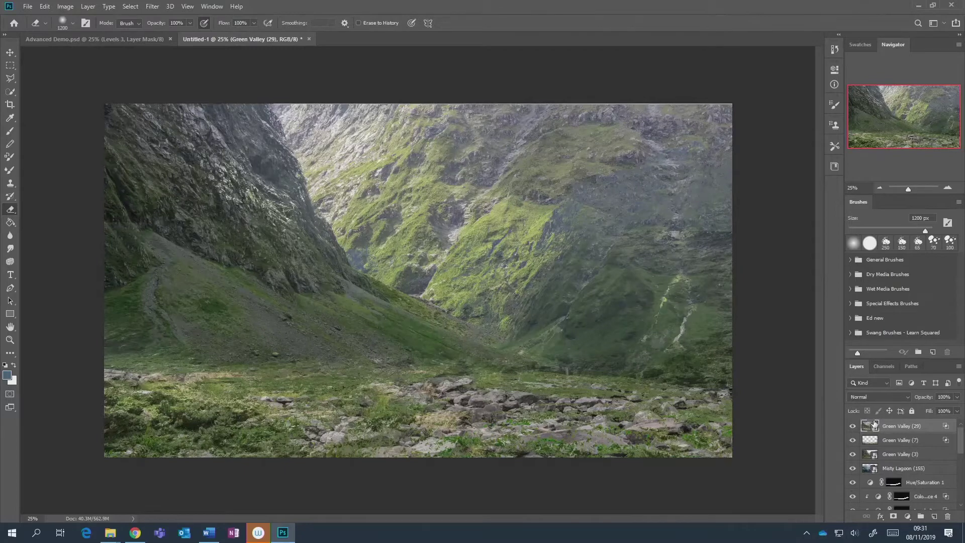
{"action": "left_click", "coordinate": [853, 425]}
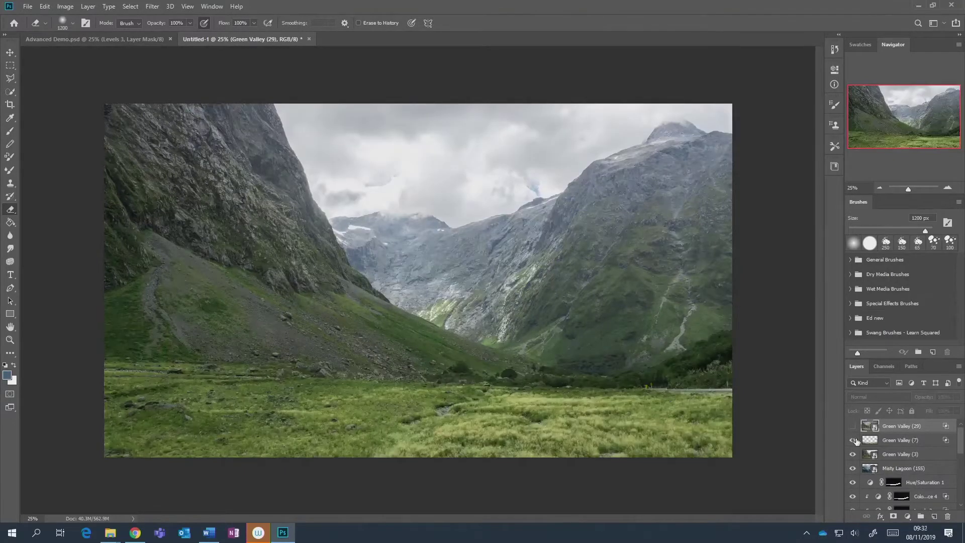
{"action": "left_click", "coordinate": [854, 427]}
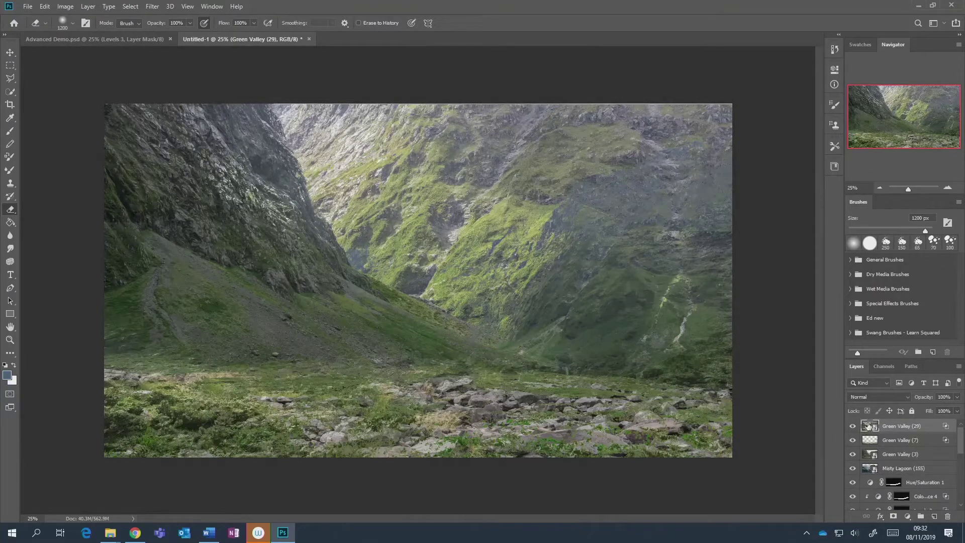
Marquee the part of Green Valley (29) above the stony ground, across the full canvas width, and try to delete it.
{"action": "left_click", "coordinate": [10, 65]}
{"action": "left_click_drag", "start_coordinate": [98, 75], "coordinate": [661, 232]}
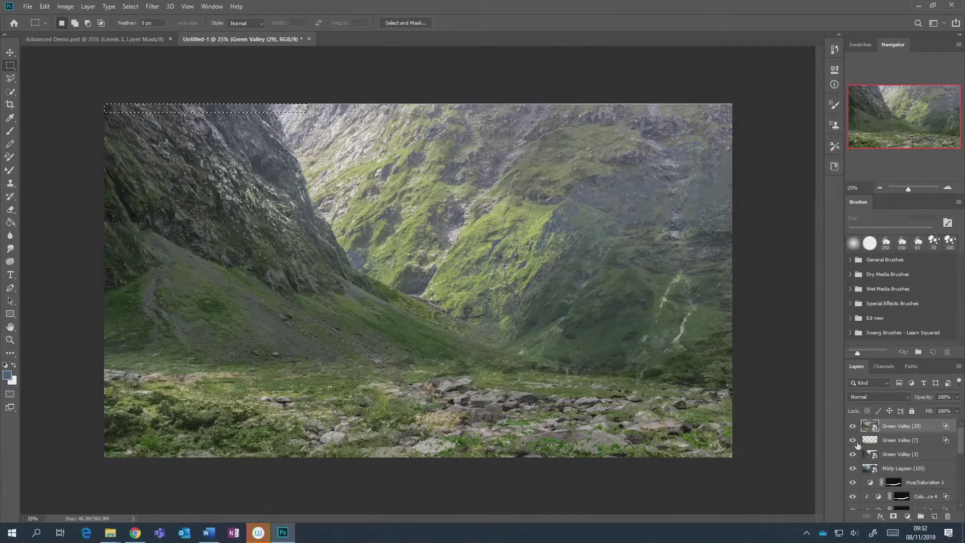
{"action": "left_click", "coordinate": [853, 426]}
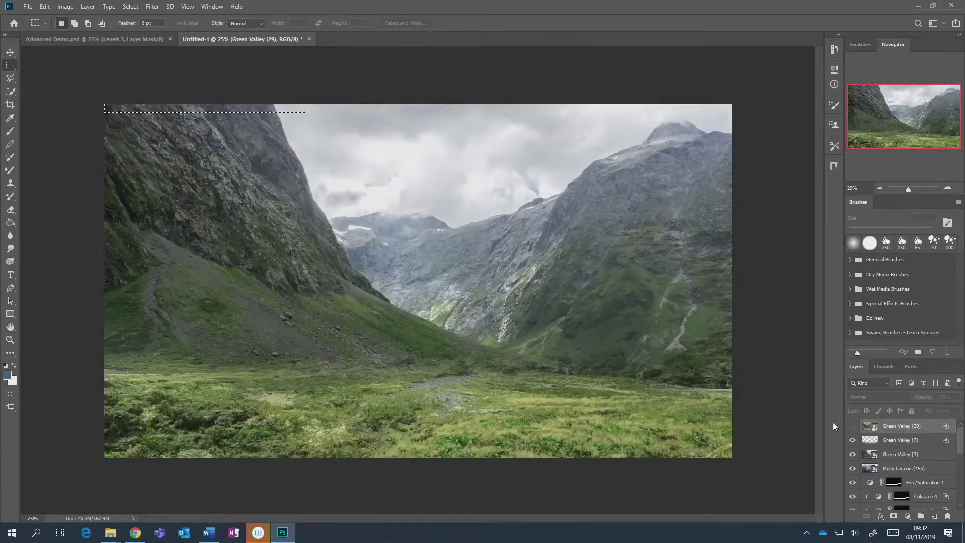
{"action": "left_click", "coordinate": [852, 426]}
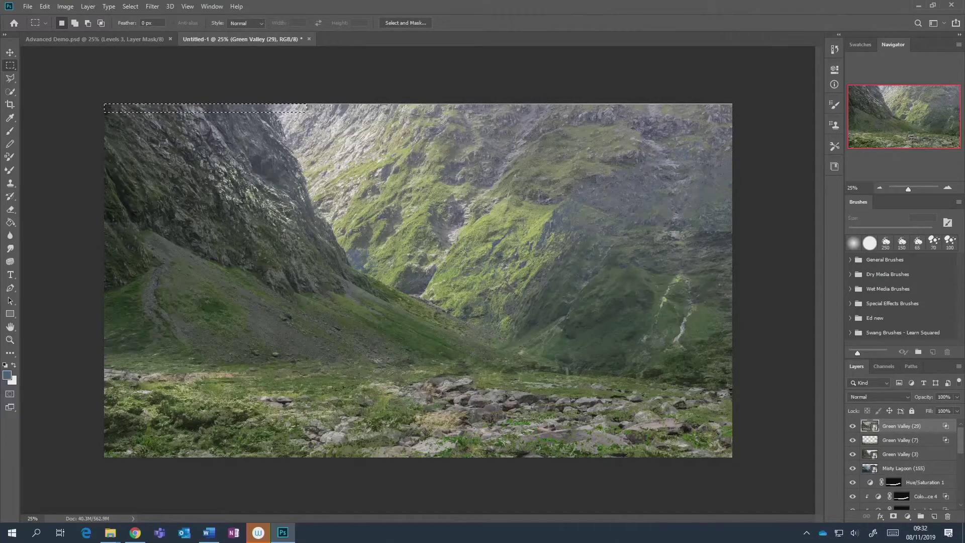
{"action": "left_click_drag", "start_coordinate": [91, 87], "coordinate": [786, 371]}
{"action": "key", "text": "Delete"}
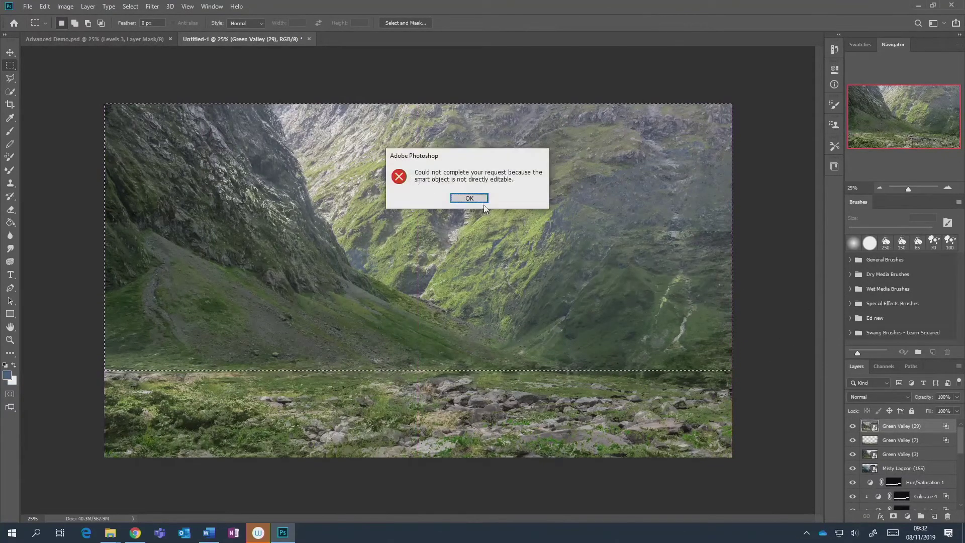
{"action": "key", "text": "Return"}
Rasterize the Green Valley (29) layer, erase its mountains inside the selection with the 1200 px Eraser, and deselect.
{"action": "left_click", "coordinate": [10, 209]}
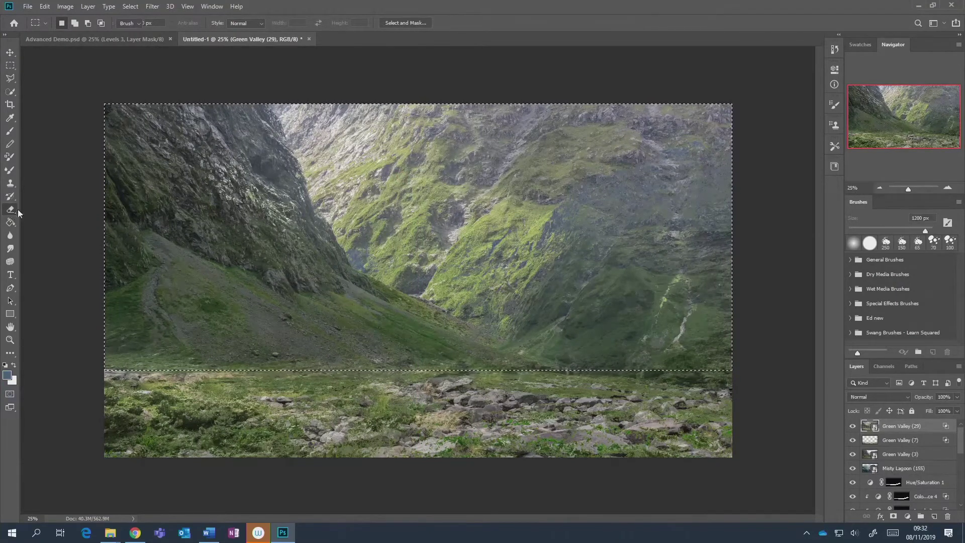
{"action": "left_click", "coordinate": [448, 258]}
{"action": "left_click", "coordinate": [468, 205]}
{"action": "mouse_move", "coordinate": [473, 204]}
{"action": "left_mouse_down"}
{"action": "mouse_move", "coordinate": [527, 215]}
{"action": "mouse_move", "coordinate": [663, 304]}
{"action": "left_mouse_up"}
{"action": "key", "text": "ctrl+d"}
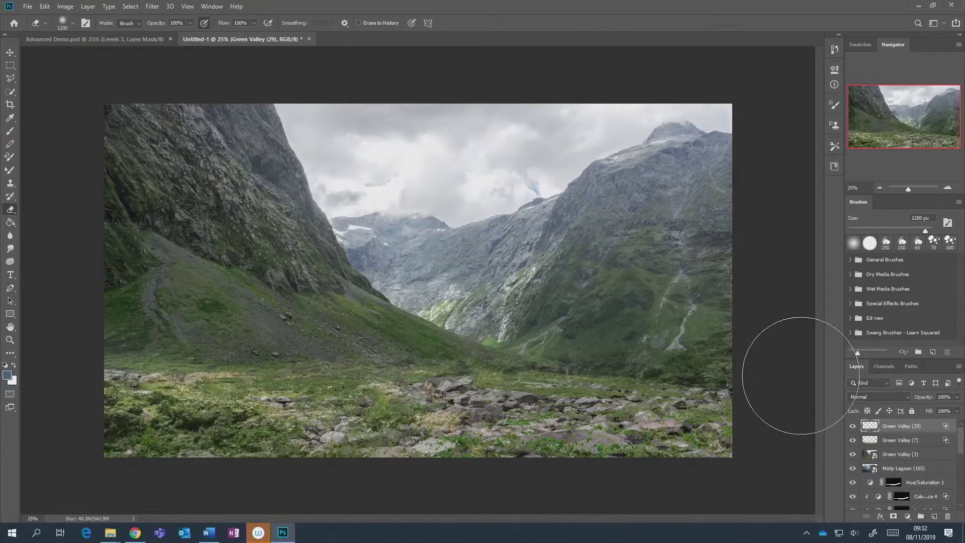
Compare the rocky foreground with the Green Valley (29) layer hidden and shown.
{"action": "left_click", "coordinate": [852, 425]}
{"action": "left_click", "coordinate": [853, 439]}
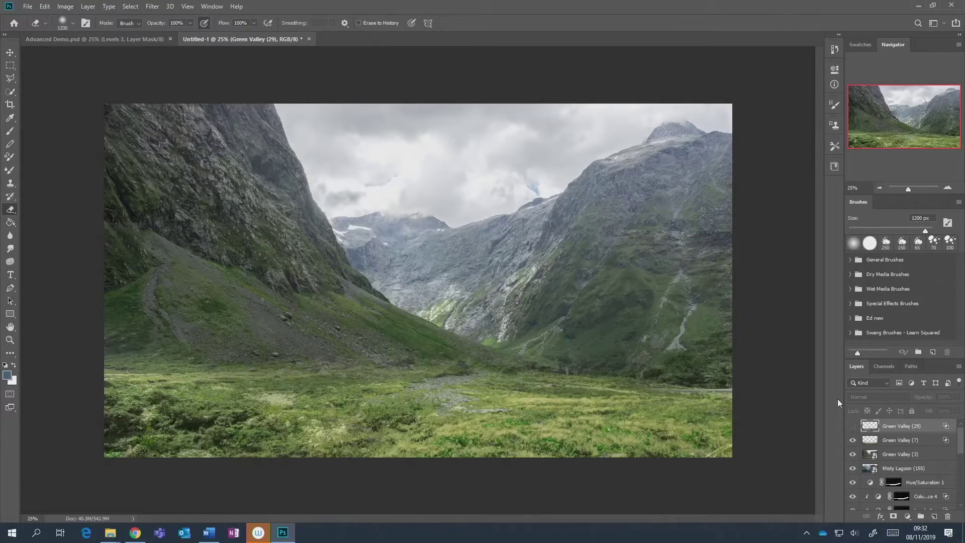
{"action": "left_click", "coordinate": [853, 425]}
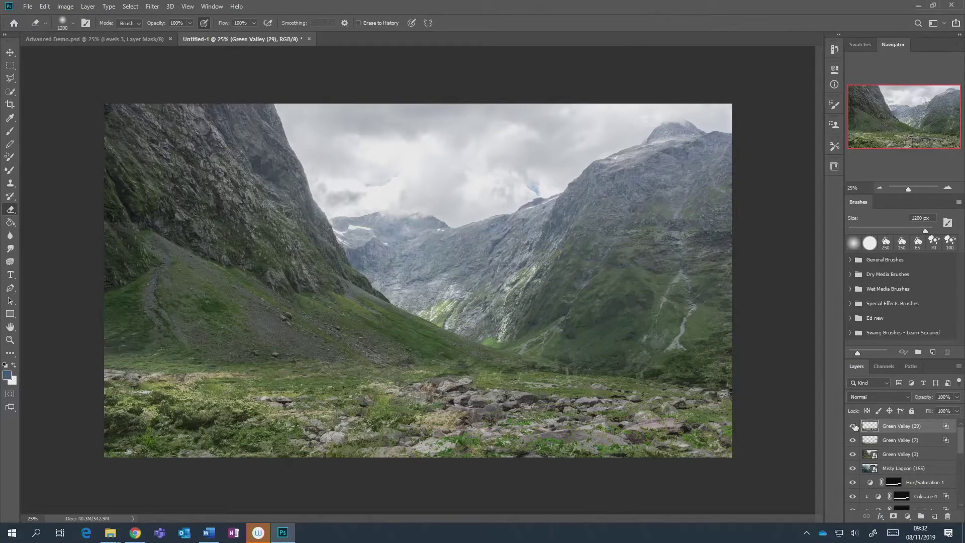
Switch to Advanced Demo.psd and examine the shipwreck scene and its layer stack.
{"action": "left_click", "coordinate": [69, 39]}
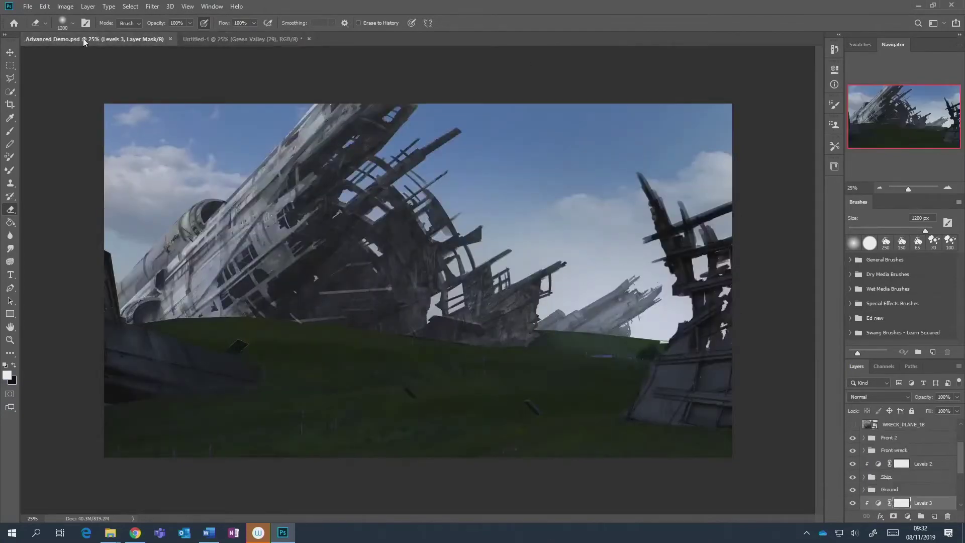
{"action": "key", "text": "ctrl+minus"}
{"action": "key", "text": "ctrl+plus"}
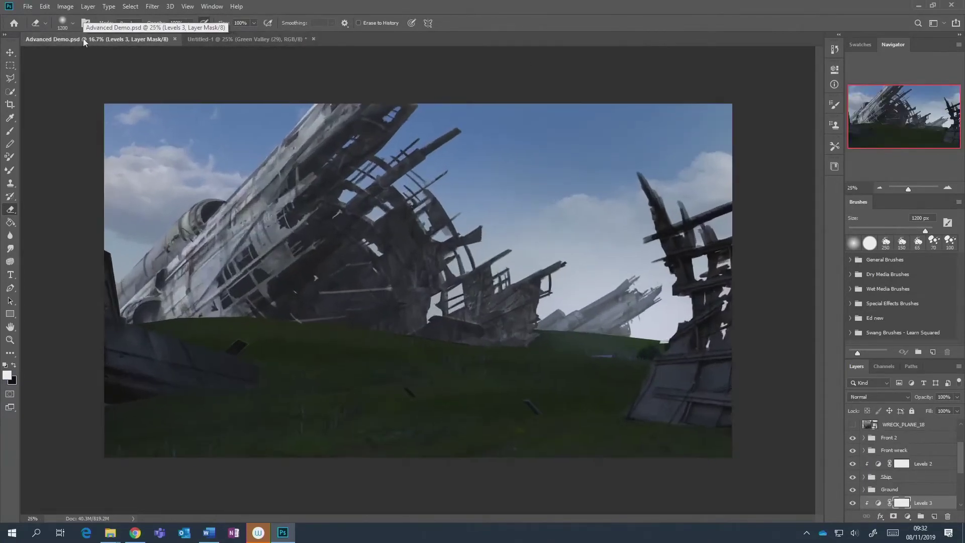
{"action": "key", "text": "ctrl+plus"}
{"action": "key", "text": "ctrl+minus"}
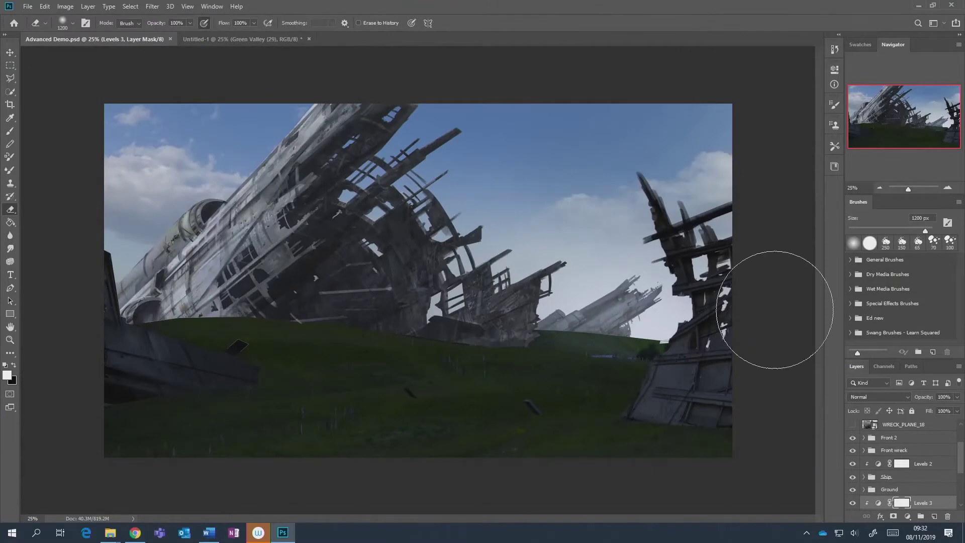
{"action": "scroll", "coordinate": [896, 470], "scroll_direction": "up", "scroll_amount": 3}
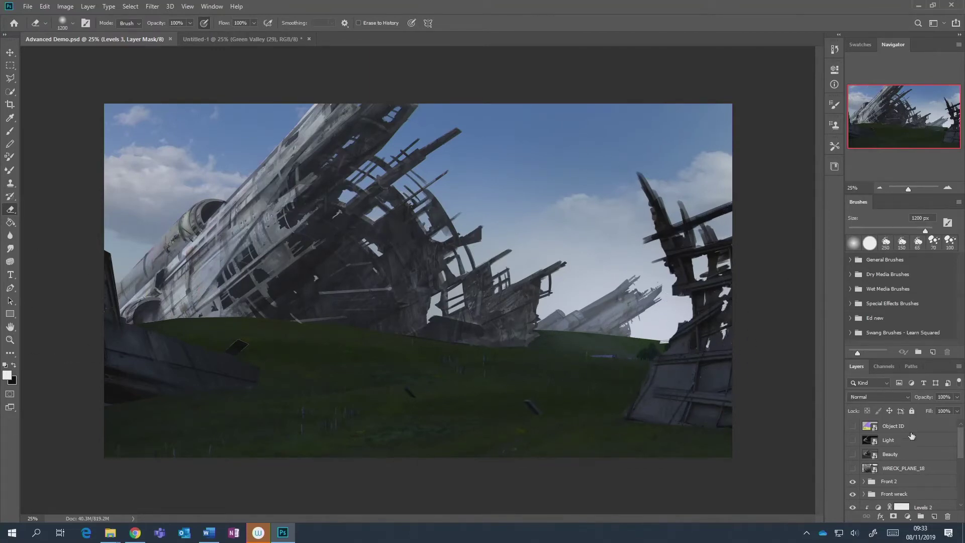
{"action": "scroll", "coordinate": [911, 435], "scroll_direction": "down", "scroll_amount": 1}
{"action": "scroll", "coordinate": [912, 440], "scroll_direction": "down", "scroll_amount": 5}
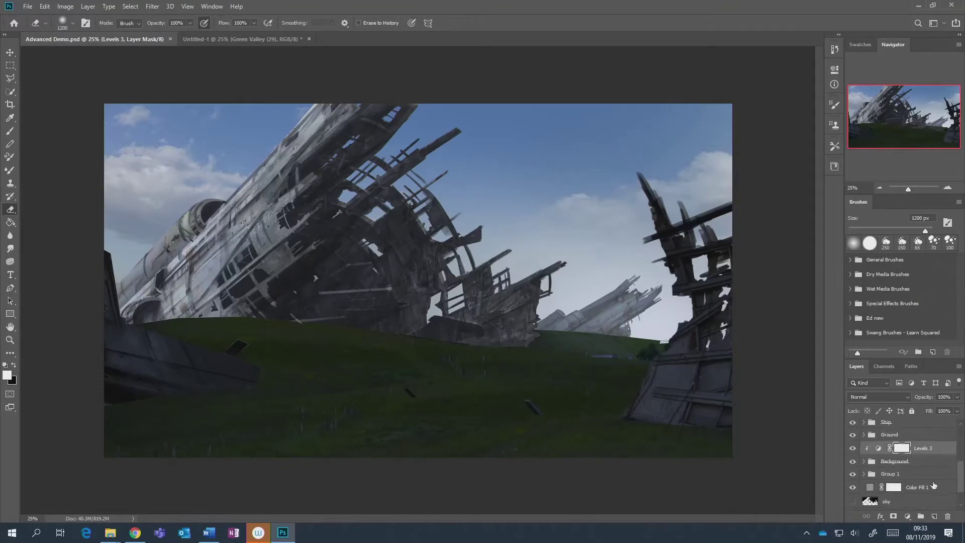
{"action": "scroll", "coordinate": [903, 469], "scroll_direction": "up", "scroll_amount": 3}
Add an empty layer directly above the Front 2 group and choose the Square Rough tip for the Eraser.
{"action": "left_click", "coordinate": [910, 454]}
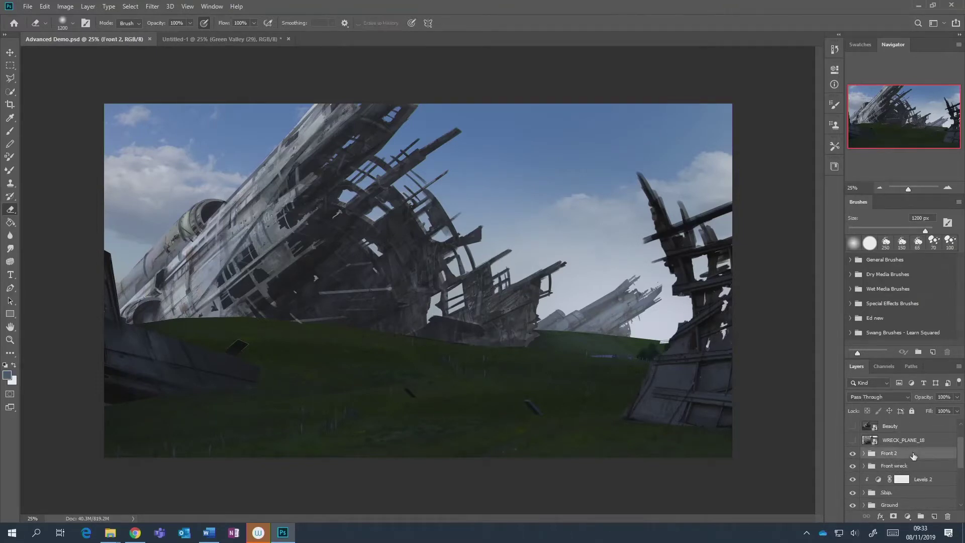
{"action": "left_click", "coordinate": [933, 516]}
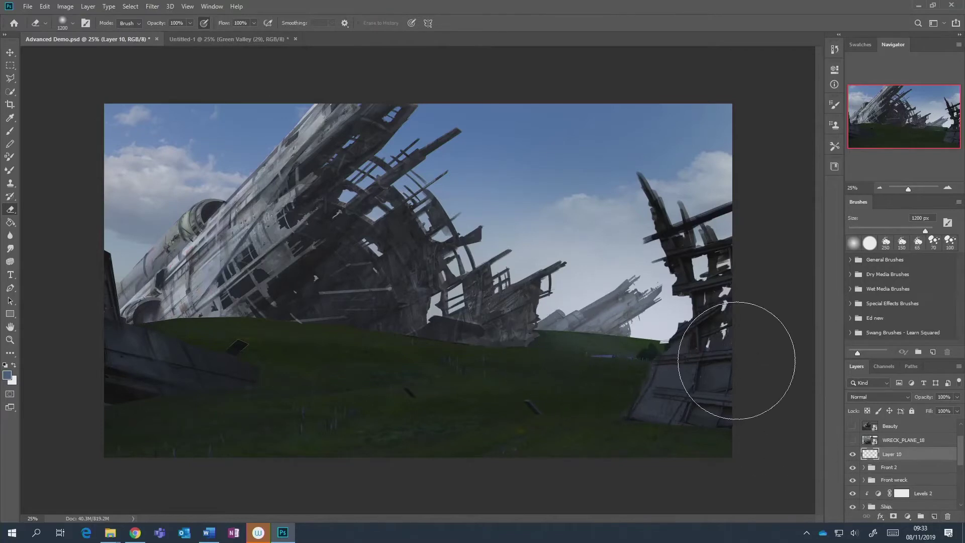
{"action": "right_click", "coordinate": [395, 299]}
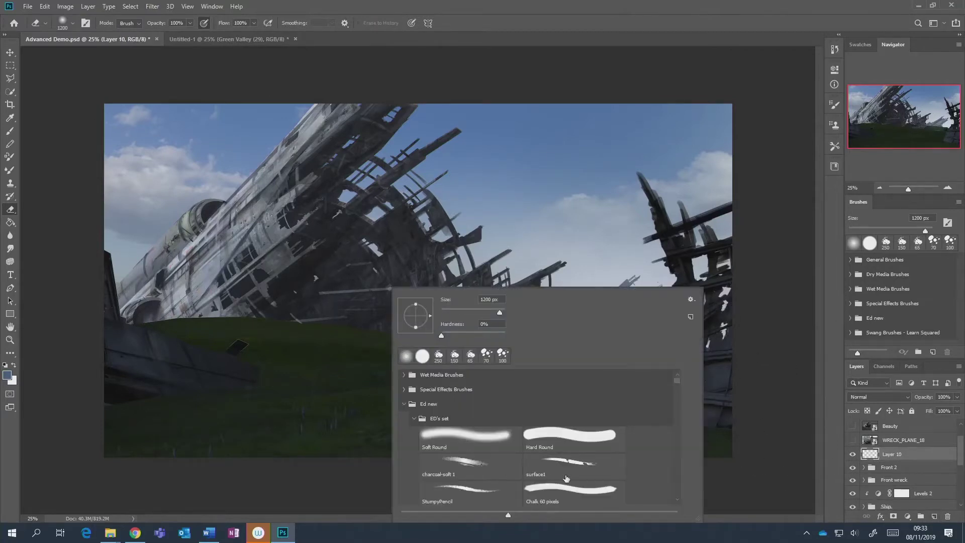
{"action": "scroll", "coordinate": [558, 476], "scroll_direction": "down", "scroll_amount": 3}
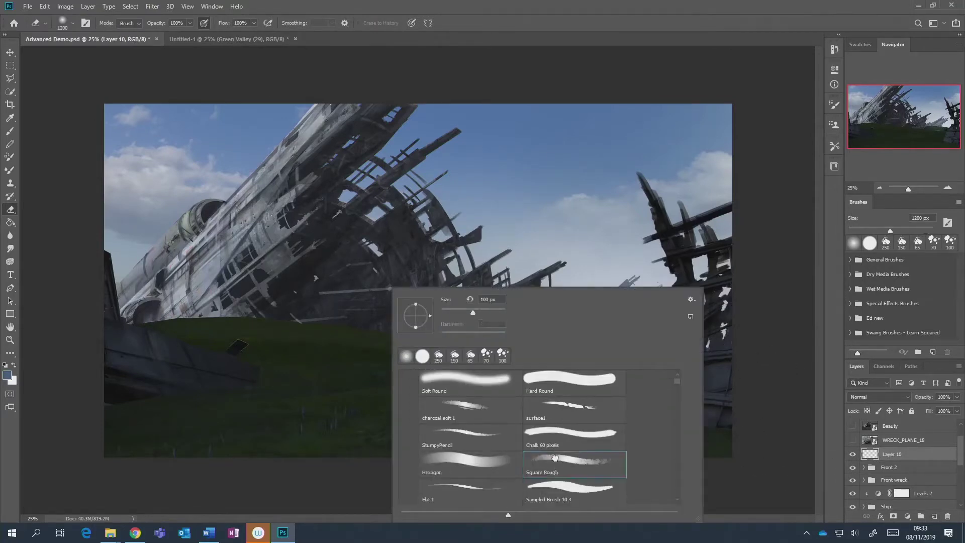
{"action": "double_click", "coordinate": [555, 463]}
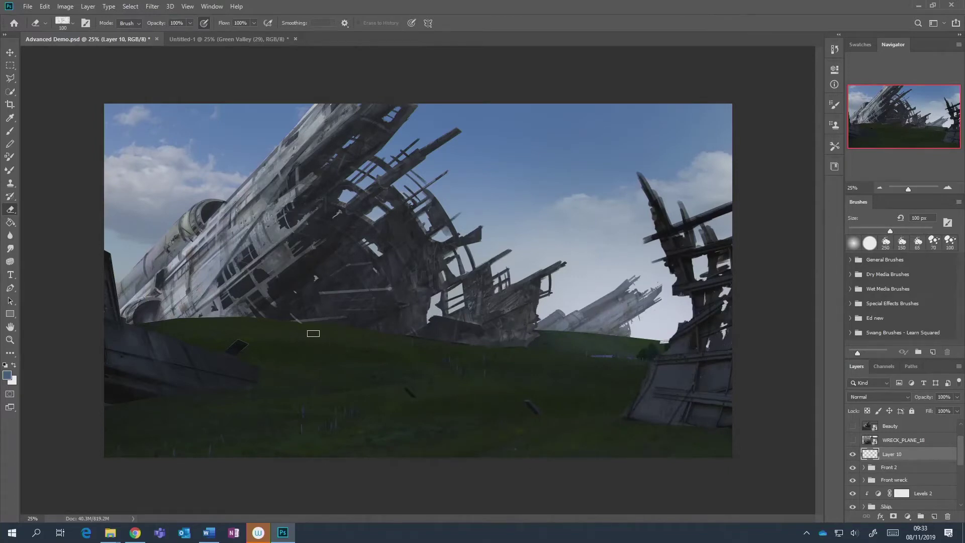
Set the foreground colour to white and reduce the Eraser tip to 25 px.
{"action": "left_click", "coordinate": [7, 375]}
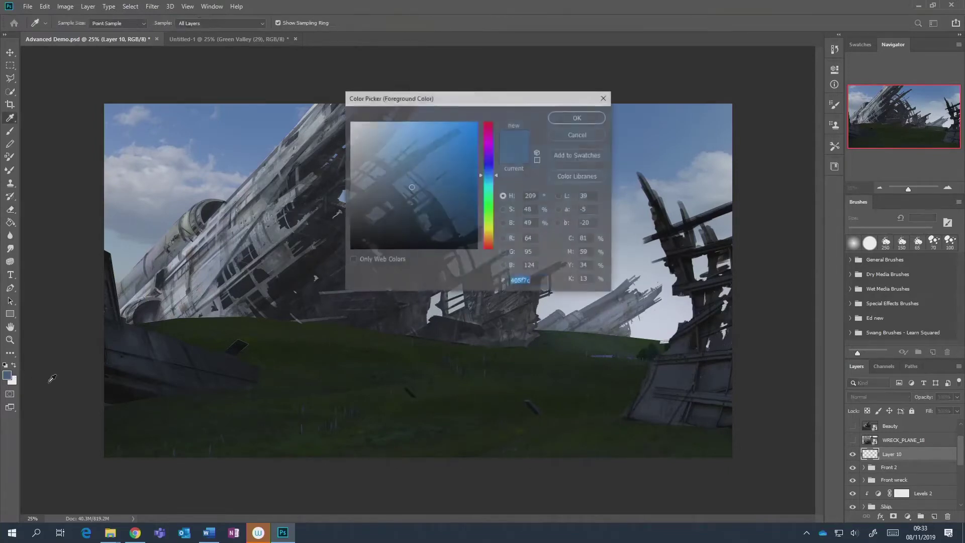
{"action": "type", "text": "ffffff"}
{"action": "left_click", "coordinate": [578, 117]}
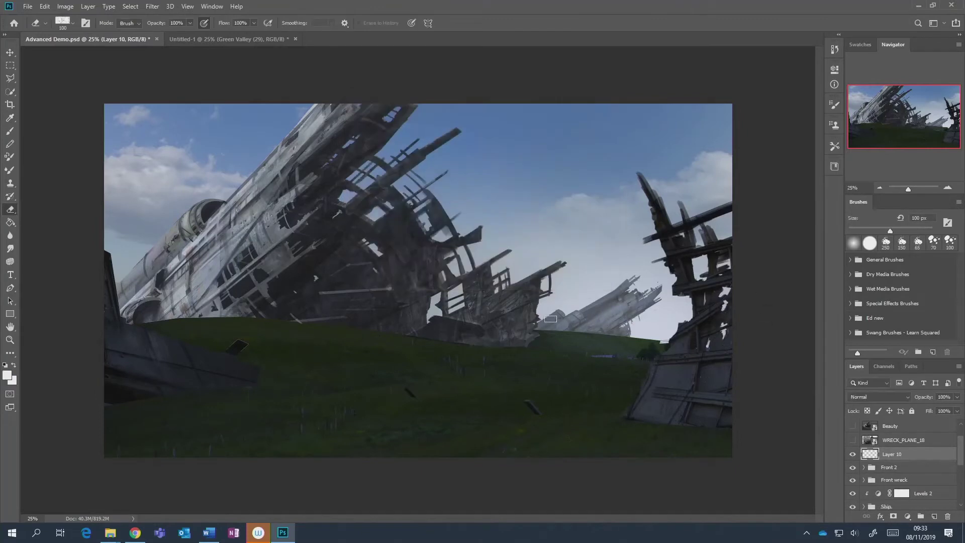
{"action": "key", "text": "bracketleft"}
{"action": "key", "text": "bracketleft"}
{"action": "key", "text": "bracketleft"}
{"action": "key", "text": "bracketleft"}
{"action": "key", "text": "bracketleft"}
{"action": "key", "text": "bracketleft"}
{"action": "key", "text": "bracketleft"}
{"action": "key", "text": "bracketleft"}
{"action": "key", "text": "bracketleft"}
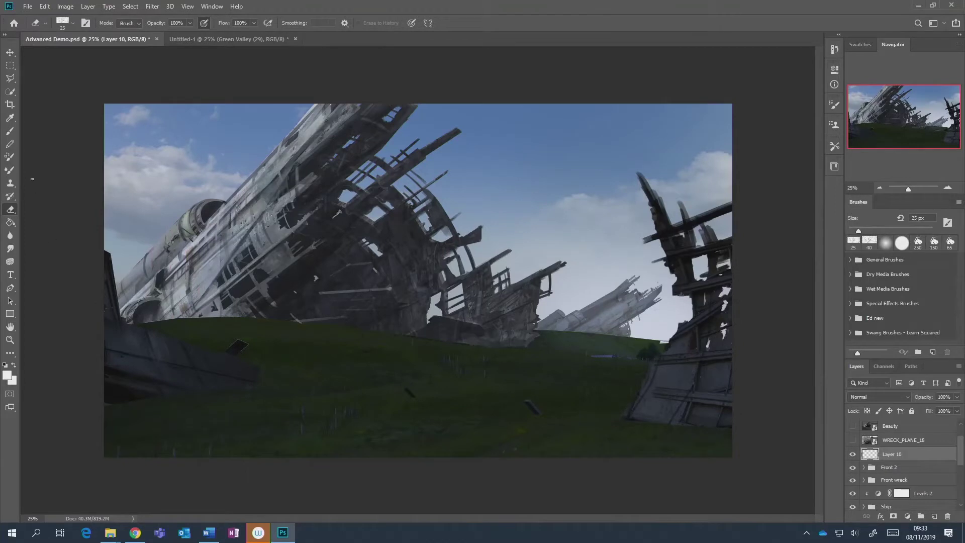
Switch to the Brush tool with the StumpyPencil tip at 30 px.
{"action": "left_click", "coordinate": [10, 130]}
{"action": "right_click", "coordinate": [450, 289]}
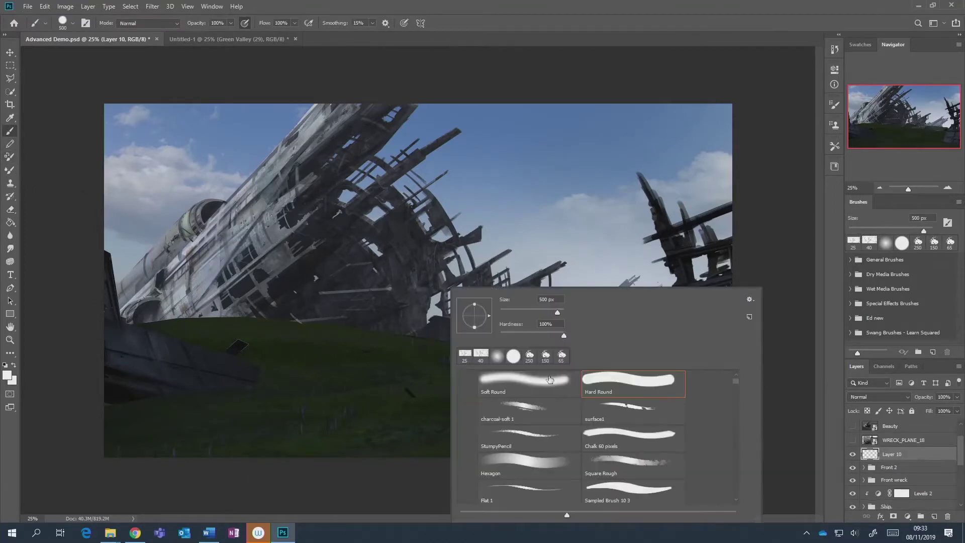
{"action": "double_click", "coordinate": [525, 430]}
{"action": "key", "text": "bracketright"}
{"action": "key", "text": "bracketright"}
{"action": "key", "text": "bracketright"}
{"action": "key", "text": "bracketright"}
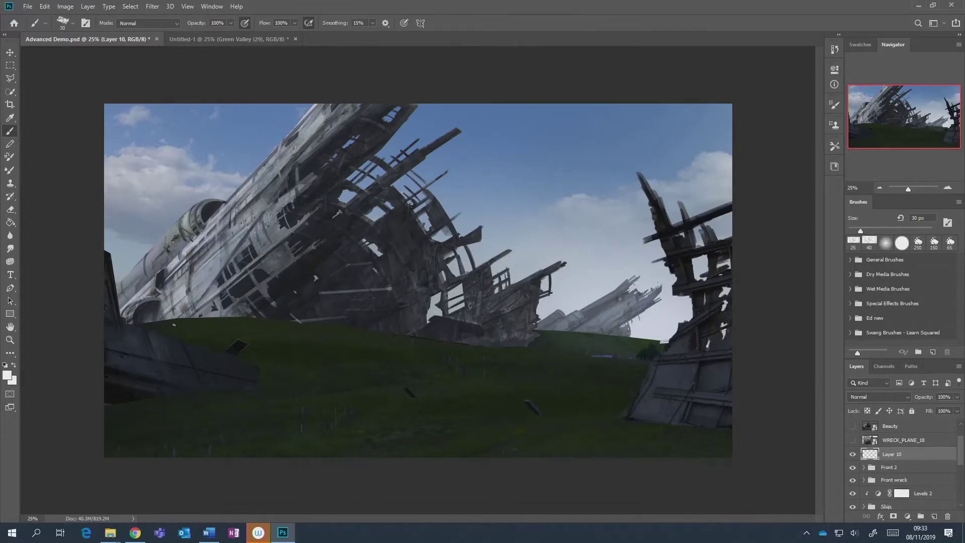
Sketch white guide lines along the grassy hill's crest and rough debris and ground shapes across the meadow on the new layer.
{"action": "left_click_drag", "start_coordinate": [174, 325], "coordinate": [490, 350]}
{"action": "mouse_move", "coordinate": [382, 335]}
{"action": "left_mouse_down"}
{"action": "mouse_move", "coordinate": [466, 344]}
{"action": "mouse_move", "coordinate": [487, 358]}
{"action": "mouse_move", "coordinate": [455, 366]}
{"action": "left_mouse_up"}
{"action": "mouse_move", "coordinate": [464, 363]}
{"action": "left_mouse_down"}
{"action": "mouse_move", "coordinate": [546, 354]}
{"action": "mouse_move", "coordinate": [525, 372]}
{"action": "left_mouse_up"}
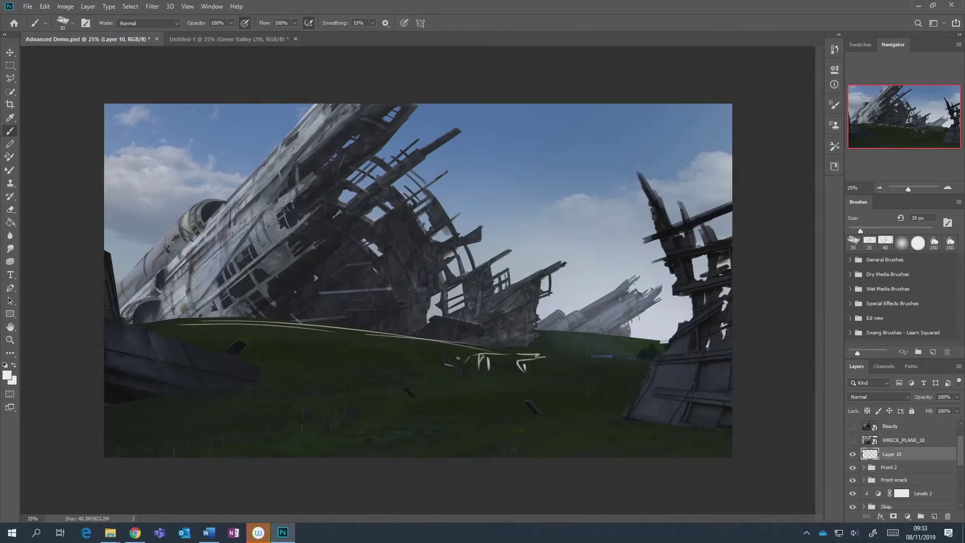
{"action": "left_click_drag", "start_coordinate": [458, 358], "coordinate": [457, 378]}
{"action": "mouse_move", "coordinate": [451, 364]}
{"action": "left_mouse_down"}
{"action": "mouse_move", "coordinate": [442, 379]}
{"action": "mouse_move", "coordinate": [419, 369]}
{"action": "left_mouse_up"}
{"action": "mouse_move", "coordinate": [259, 381]}
{"action": "left_mouse_down"}
{"action": "mouse_move", "coordinate": [291, 380]}
{"action": "mouse_move", "coordinate": [331, 353]}
{"action": "mouse_move", "coordinate": [345, 391]}
{"action": "left_mouse_up"}
{"action": "mouse_move", "coordinate": [296, 382]}
{"action": "left_mouse_down"}
{"action": "mouse_move", "coordinate": [443, 386]}
{"action": "mouse_move", "coordinate": [457, 408]}
{"action": "mouse_move", "coordinate": [470, 408]}
{"action": "left_mouse_up"}
{"action": "left_click_drag", "start_coordinate": [494, 400], "coordinate": [505, 400]}
{"action": "left_click_drag", "start_coordinate": [544, 353], "coordinate": [550, 381]}
{"action": "left_click_drag", "start_coordinate": [537, 364], "coordinate": [619, 384]}
{"action": "left_click_drag", "start_coordinate": [517, 384], "coordinate": [627, 389]}
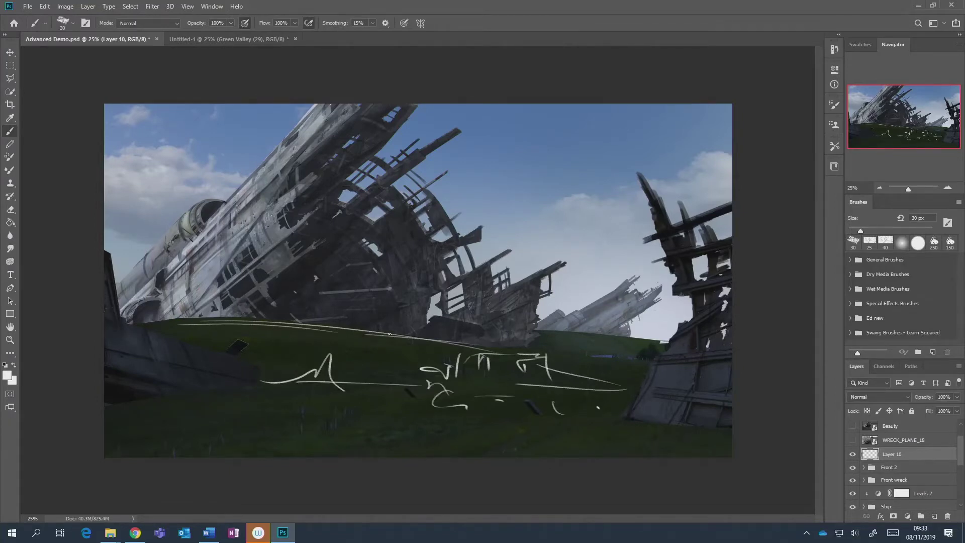
Draw a winding path from the hill's crest through the meadow, with extra ground marks and a jagged outline over the distant hill.
{"action": "mouse_move", "coordinate": [375, 333]}
{"action": "left_mouse_down"}
{"action": "mouse_move", "coordinate": [587, 356]}
{"action": "mouse_move", "coordinate": [513, 394]}
{"action": "mouse_move", "coordinate": [611, 405]}
{"action": "left_mouse_up"}
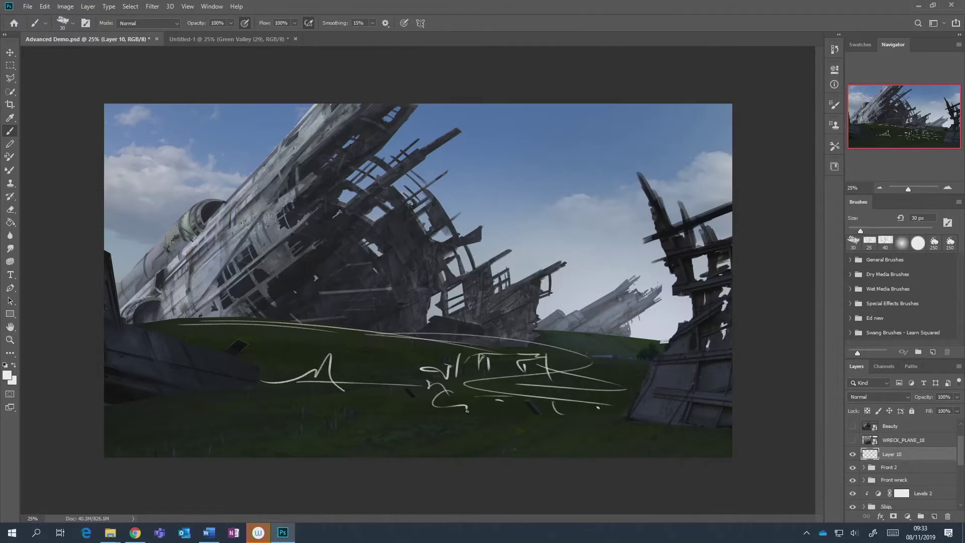
{"action": "left_click_drag", "start_coordinate": [477, 397], "coordinate": [491, 415]}
{"action": "left_click_drag", "start_coordinate": [328, 402], "coordinate": [421, 408]}
{"action": "mouse_move", "coordinate": [552, 320]}
{"action": "left_mouse_down"}
{"action": "mouse_move", "coordinate": [578, 332]}
{"action": "mouse_move", "coordinate": [603, 324]}
{"action": "mouse_move", "coordinate": [548, 329]}
{"action": "mouse_move", "coordinate": [654, 332]}
{"action": "left_mouse_up"}
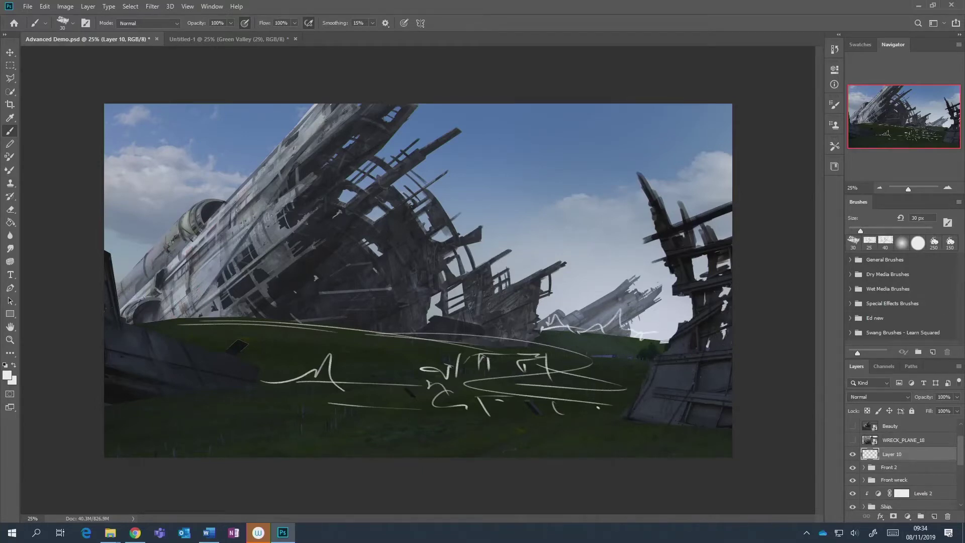
Circle the foreground wreckage at both edges of the image and hide the sketch layer.
{"action": "mouse_move", "coordinate": [651, 175]}
{"action": "left_mouse_down"}
{"action": "mouse_move", "coordinate": [731, 400]}
{"action": "mouse_move", "coordinate": [650, 206]}
{"action": "left_mouse_up"}
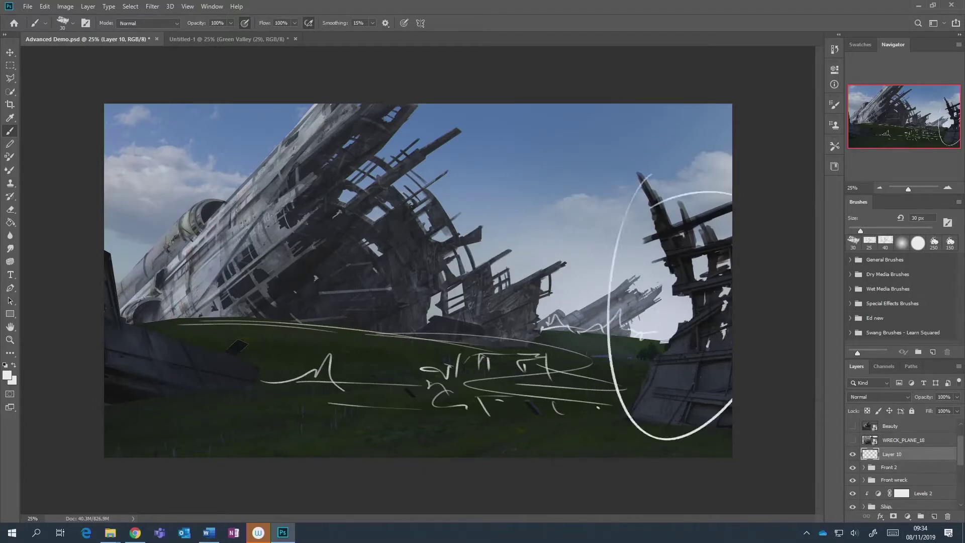
{"action": "mouse_move", "coordinate": [77, 248]}
{"action": "left_mouse_down"}
{"action": "mouse_move", "coordinate": [235, 346]}
{"action": "mouse_move", "coordinate": [103, 253]}
{"action": "left_mouse_up"}
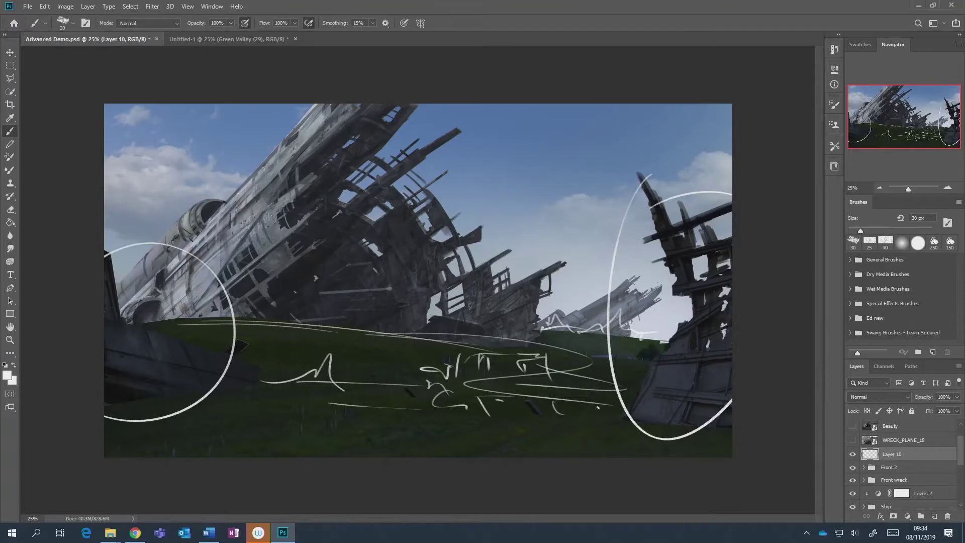
{"action": "left_click", "coordinate": [852, 453]}
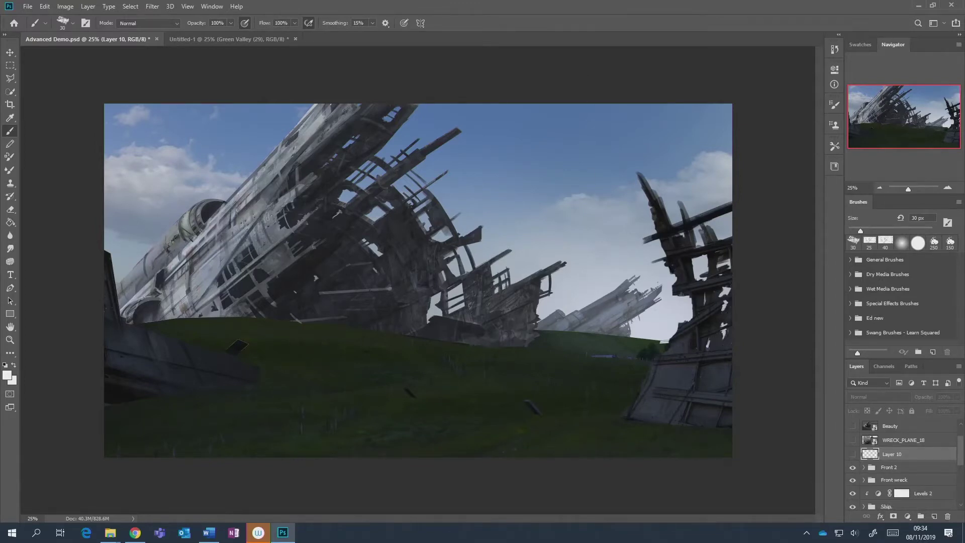
Switch to File Explorer and open the Scotland folder inside Natural Forms.
{"action": "left_click", "coordinate": [110, 532]}
{"action": "left_click_drag", "start_coordinate": [729, 104], "coordinate": [528, 83]}
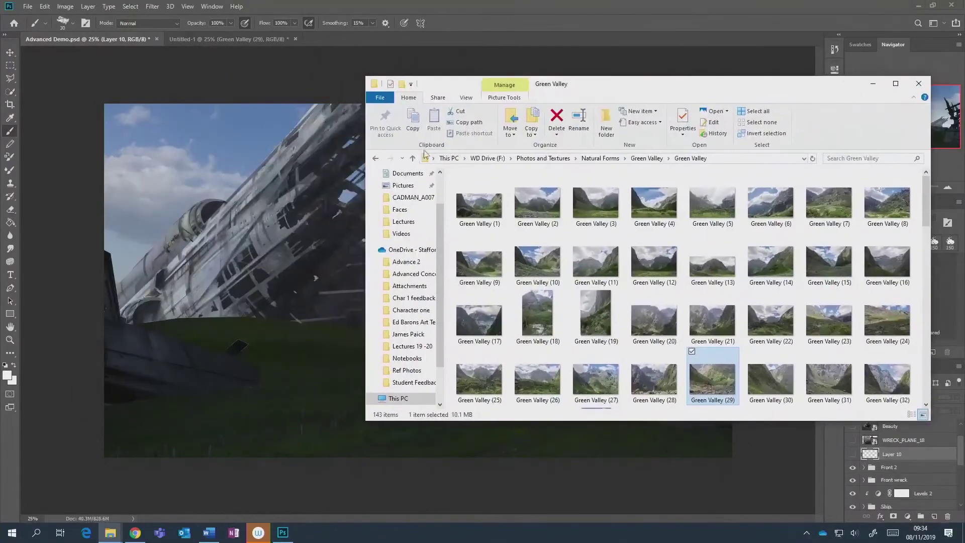
{"action": "left_click", "coordinate": [376, 159]}
{"action": "left_click", "coordinate": [377, 158]}
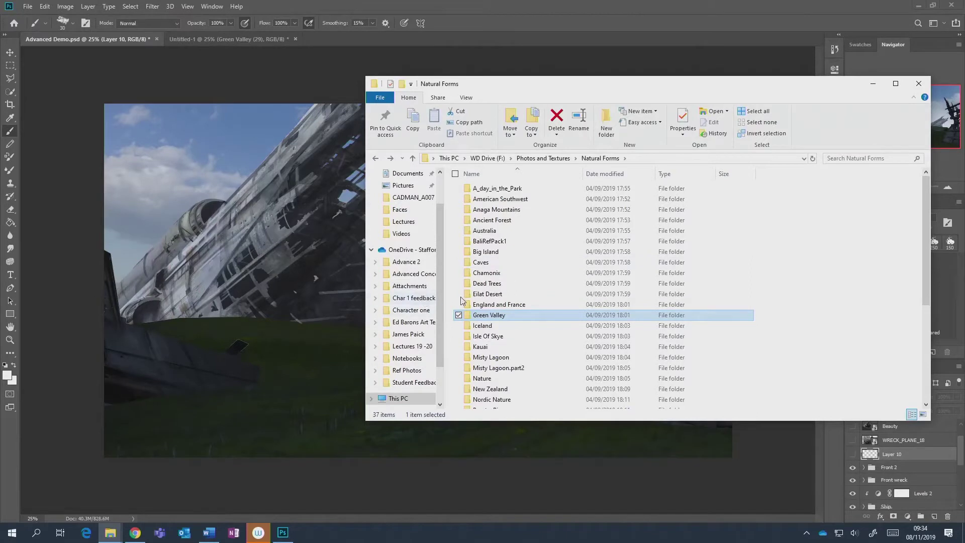
{"action": "scroll", "coordinate": [490, 309], "scroll_direction": "down", "scroll_amount": 4}
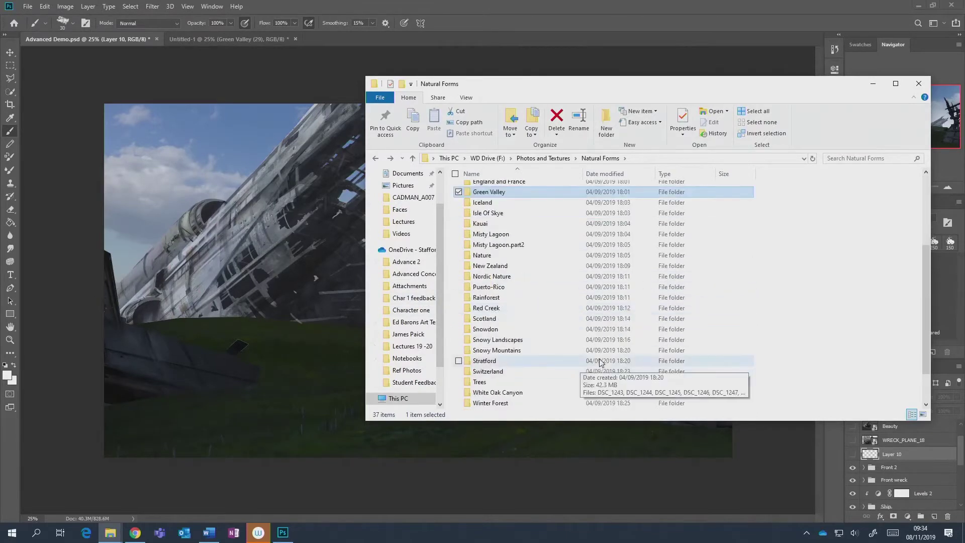
{"action": "double_click", "coordinate": [519, 320]}
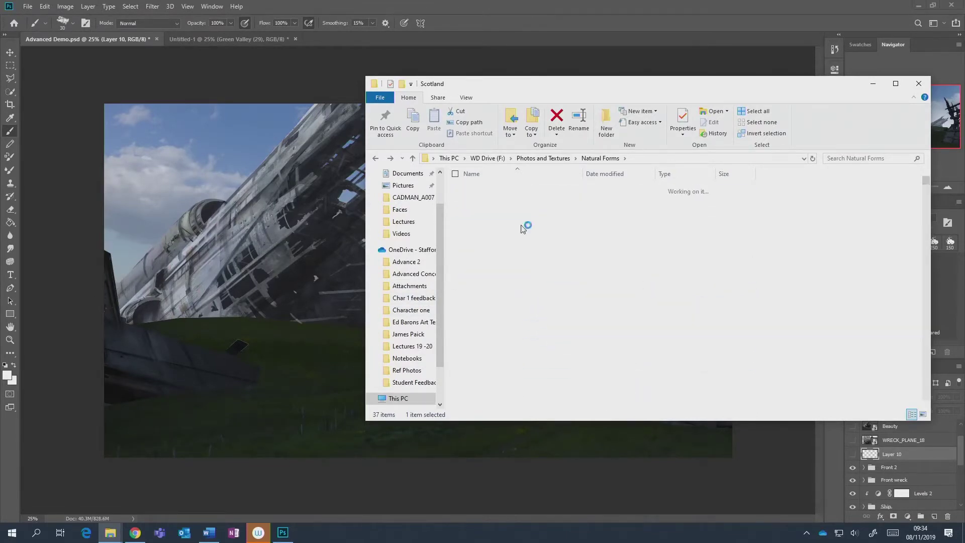
Browse the Scotland photos for grassy and rocky terrain suited to the ground of the crashed-ship scene.
{"action": "scroll", "coordinate": [531, 249], "scroll_direction": "down", "scroll_amount": 10}
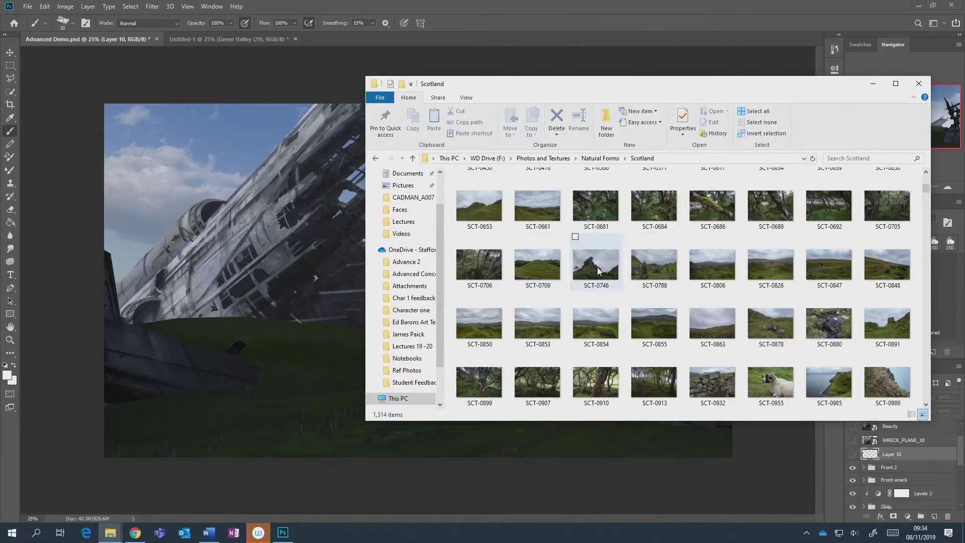
{"action": "scroll", "coordinate": [632, 290], "scroll_direction": "down", "scroll_amount": 3}
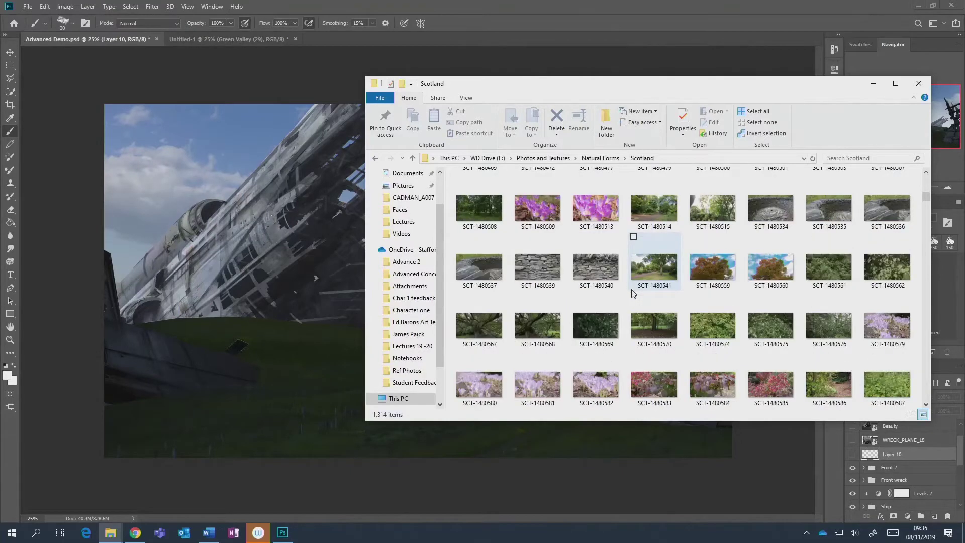
{"action": "scroll", "coordinate": [632, 293], "scroll_direction": "down", "scroll_amount": 5}
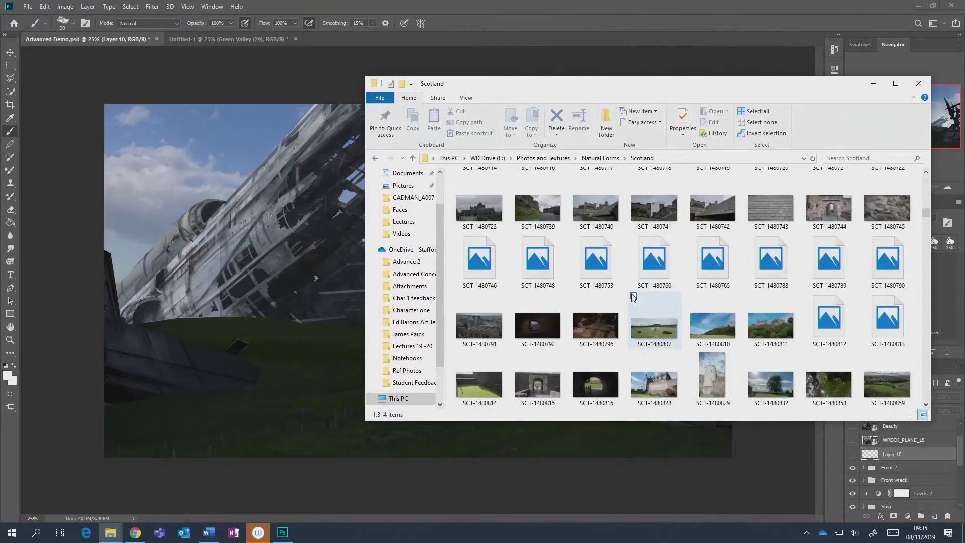
{"action": "scroll", "coordinate": [633, 296], "scroll_direction": "down", "scroll_amount": 8}
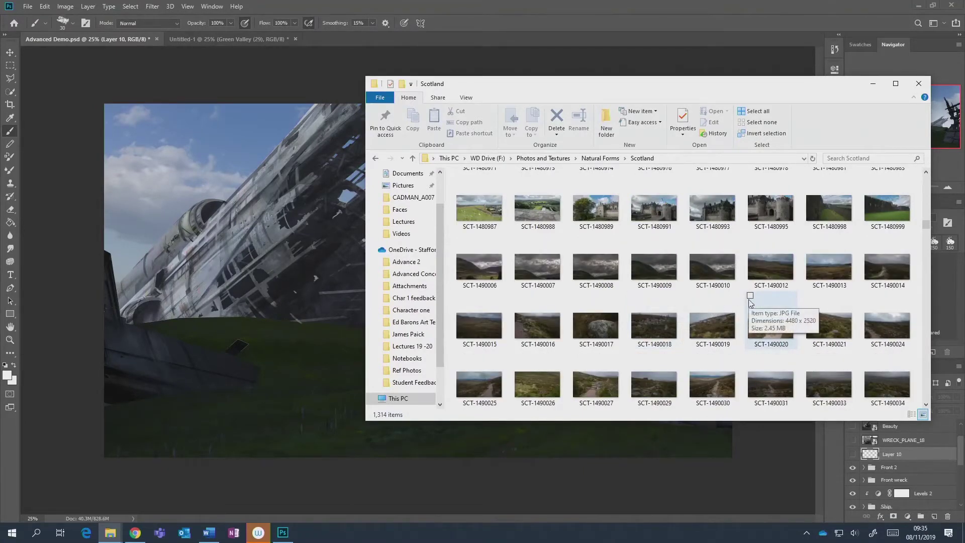
{"action": "scroll", "coordinate": [749, 301], "scroll_direction": "down", "scroll_amount": 5}
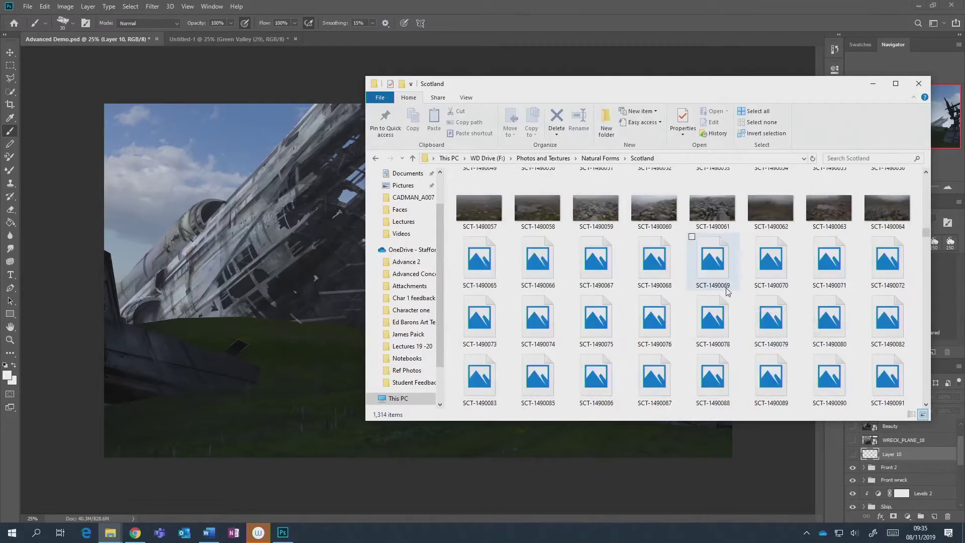
{"action": "scroll", "coordinate": [707, 259], "scroll_direction": "down", "scroll_amount": 10}
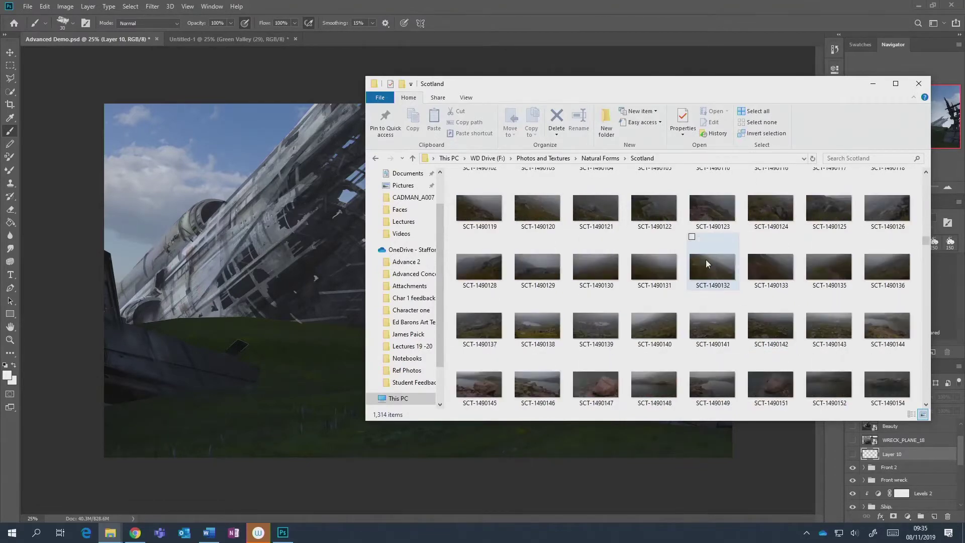
{"action": "scroll", "coordinate": [707, 261], "scroll_direction": "down", "scroll_amount": 10}
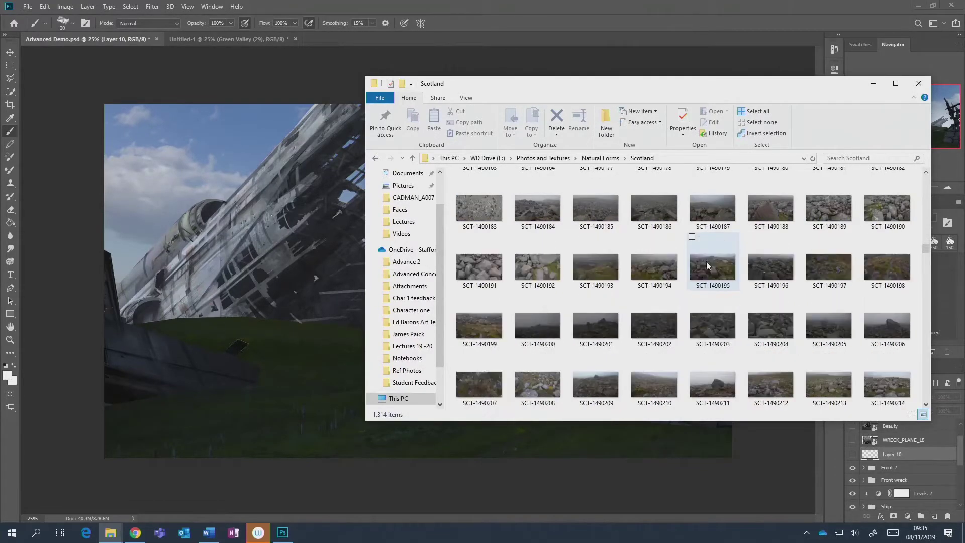
{"action": "scroll", "coordinate": [706, 261], "scroll_direction": "down", "scroll_amount": 10}
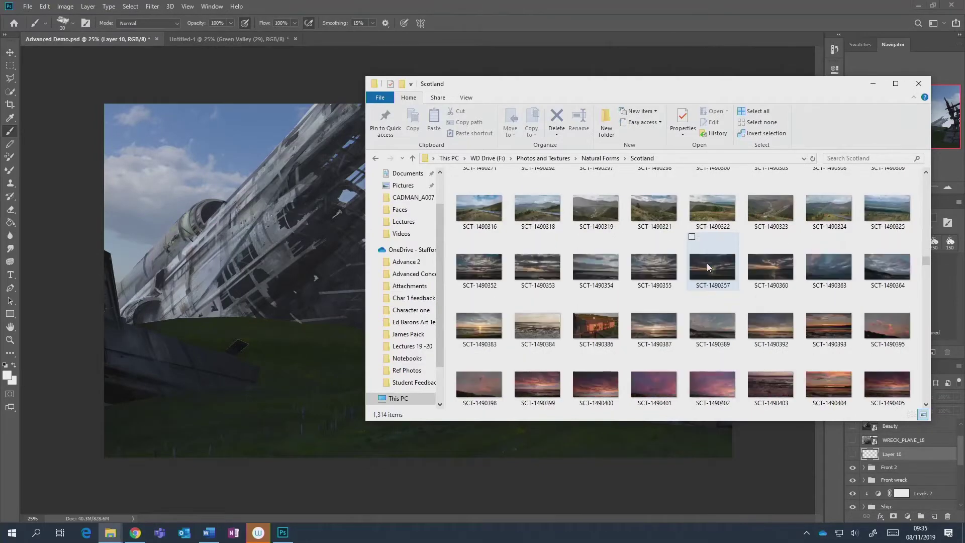
{"action": "scroll", "coordinate": [707, 265], "scroll_direction": "down", "scroll_amount": 10}
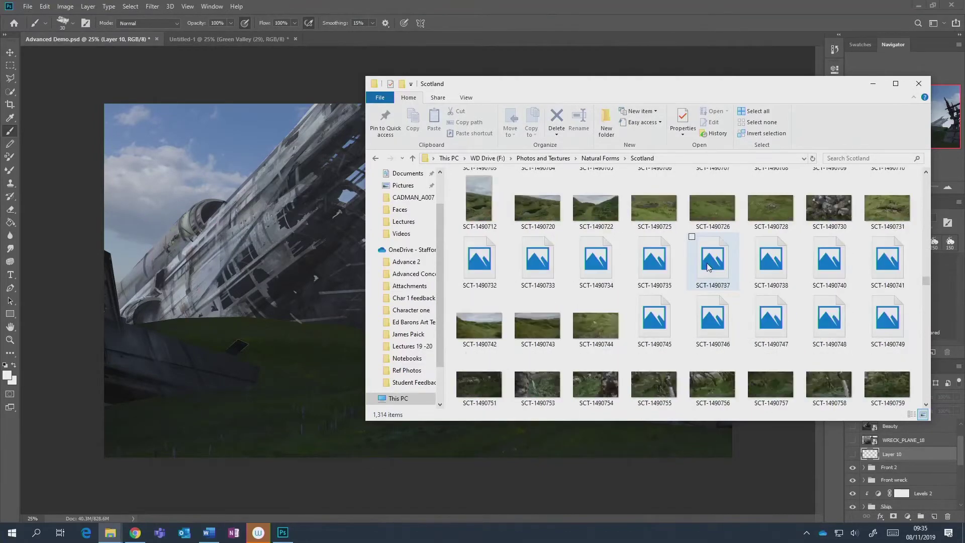
{"action": "scroll", "coordinate": [706, 263], "scroll_direction": "up", "scroll_amount": 10}
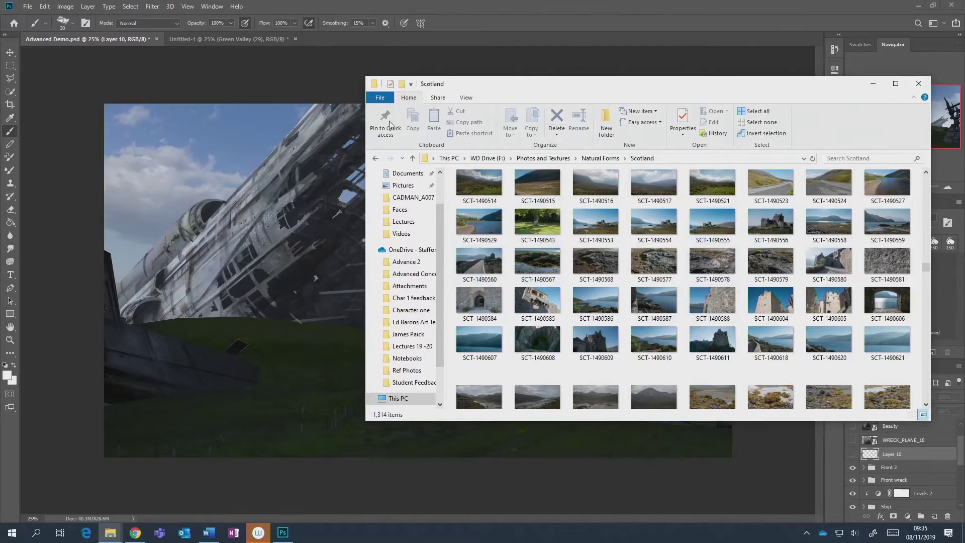
Check the folder list in Photos and Textures and return to the Scotland folder in Natural Forms.
{"action": "left_click", "coordinate": [380, 160]}
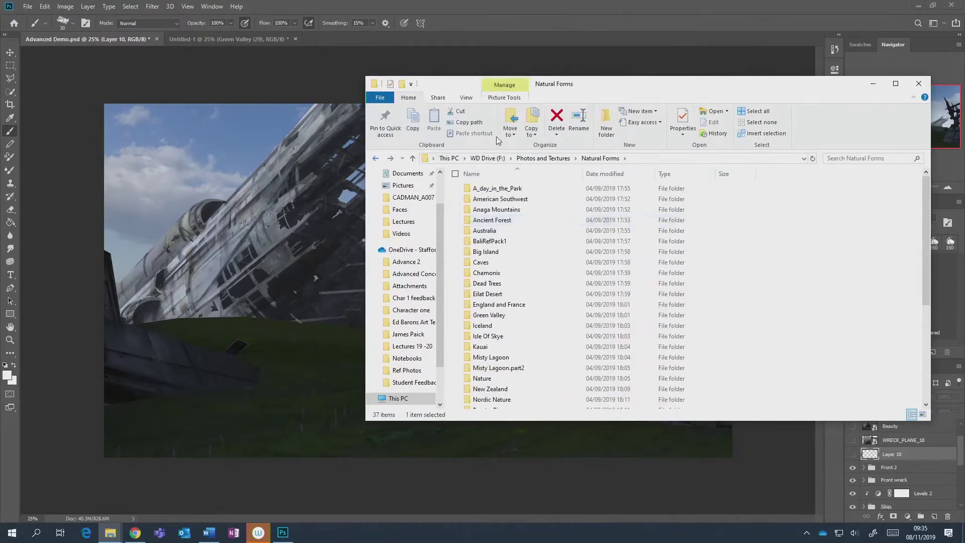
{"action": "left_click", "coordinate": [377, 159]}
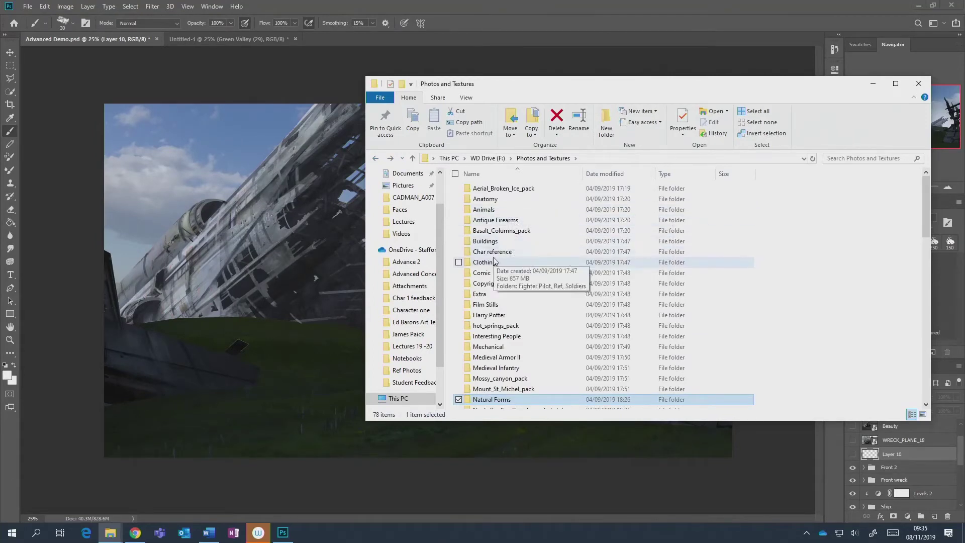
{"action": "scroll", "coordinate": [553, 259], "scroll_direction": "down", "scroll_amount": 3}
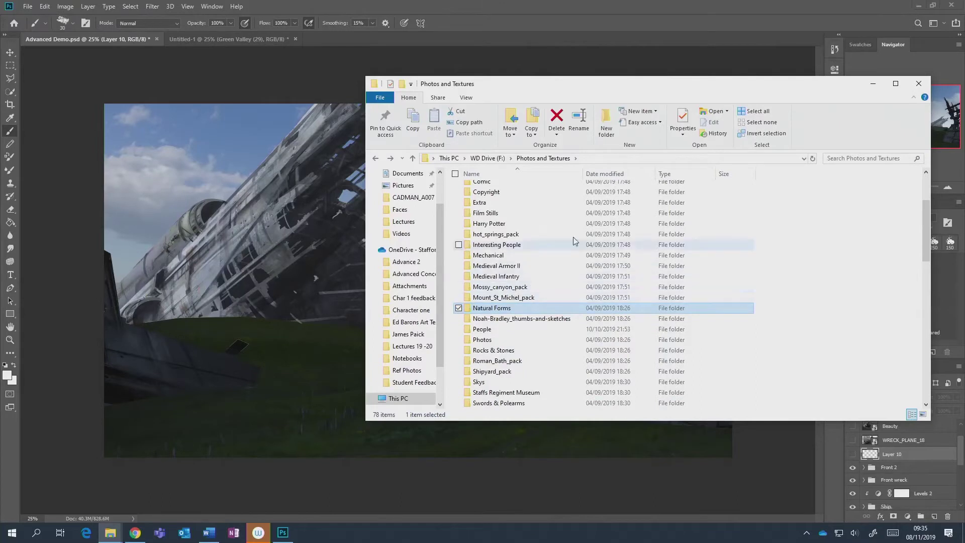
{"action": "double_click", "coordinate": [509, 309]}
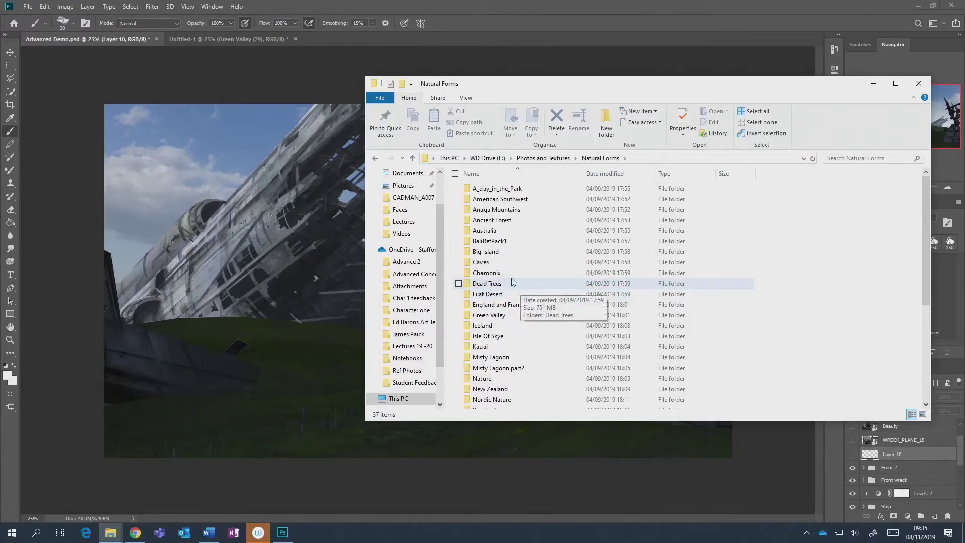
{"action": "scroll", "coordinate": [538, 327], "scroll_direction": "down", "scroll_amount": 1}
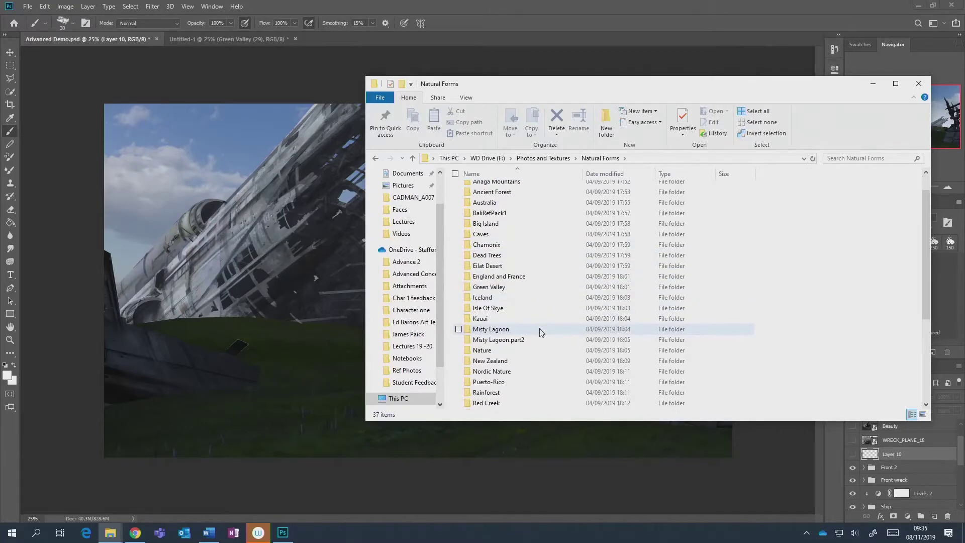
{"action": "left_click", "coordinate": [502, 362]}
{"action": "scroll", "coordinate": [507, 327], "scroll_direction": "down", "scroll_amount": 4}
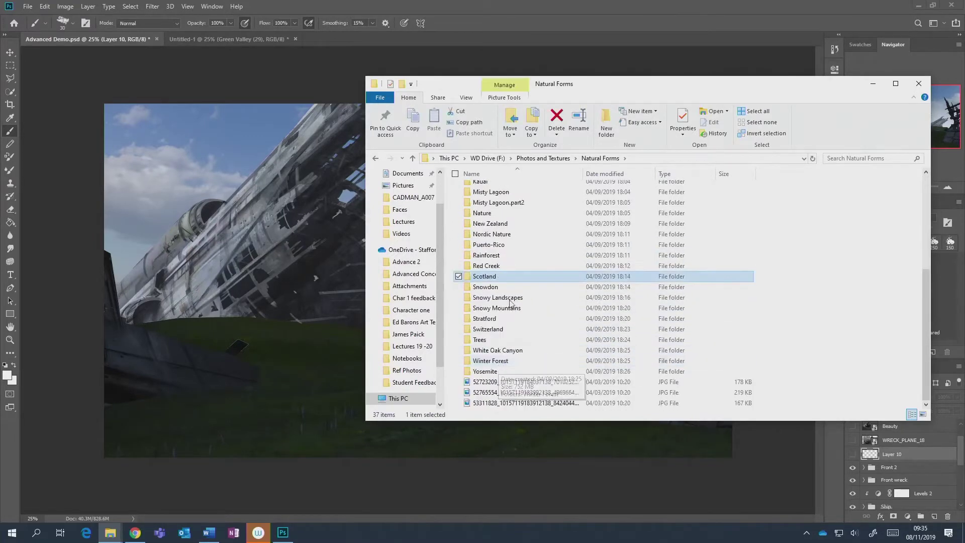
{"action": "double_click", "coordinate": [511, 281]}
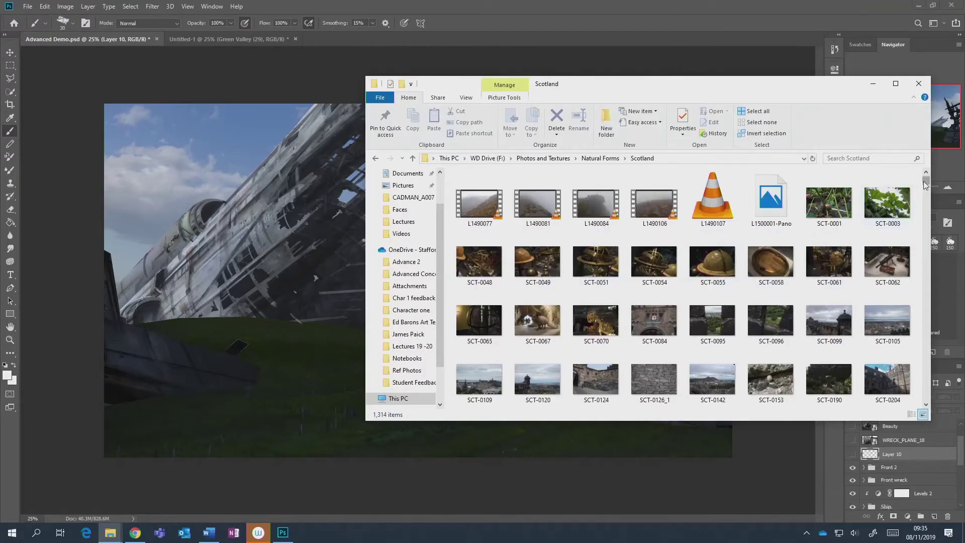
Jump near the end of the Scotland photos and look back through them for green hillsides and rocky outcrops.
{"action": "left_click_drag", "start_coordinate": [925, 178], "coordinate": [916, 377]}
{"action": "scroll", "coordinate": [916, 377], "scroll_direction": "down", "scroll_amount": 3}
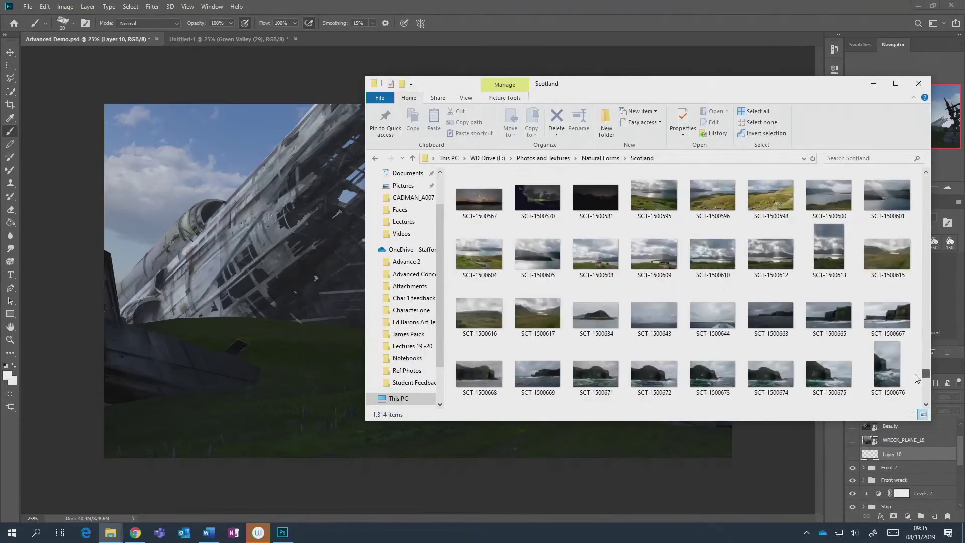
{"action": "scroll", "coordinate": [756, 307], "scroll_direction": "down", "scroll_amount": 6}
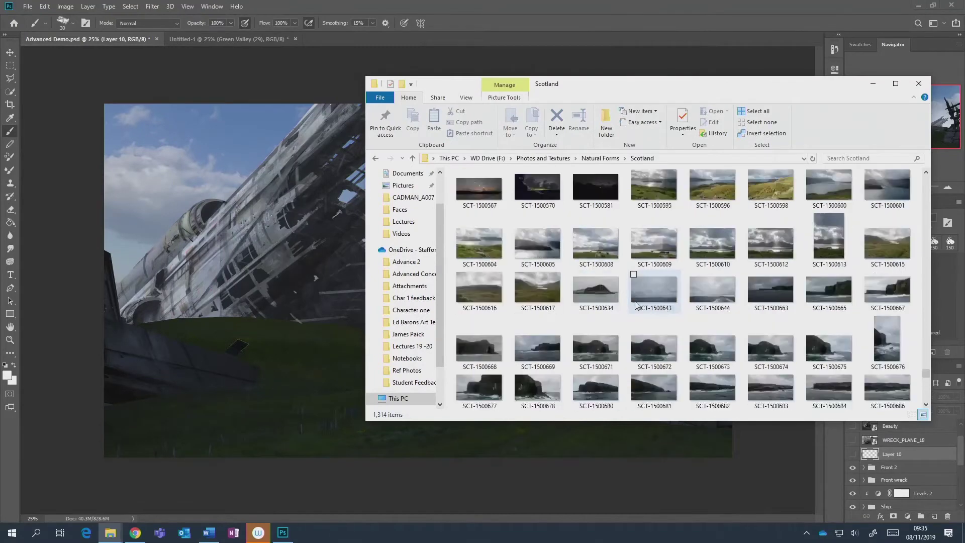
{"action": "scroll", "coordinate": [635, 301], "scroll_direction": "up", "scroll_amount": 10}
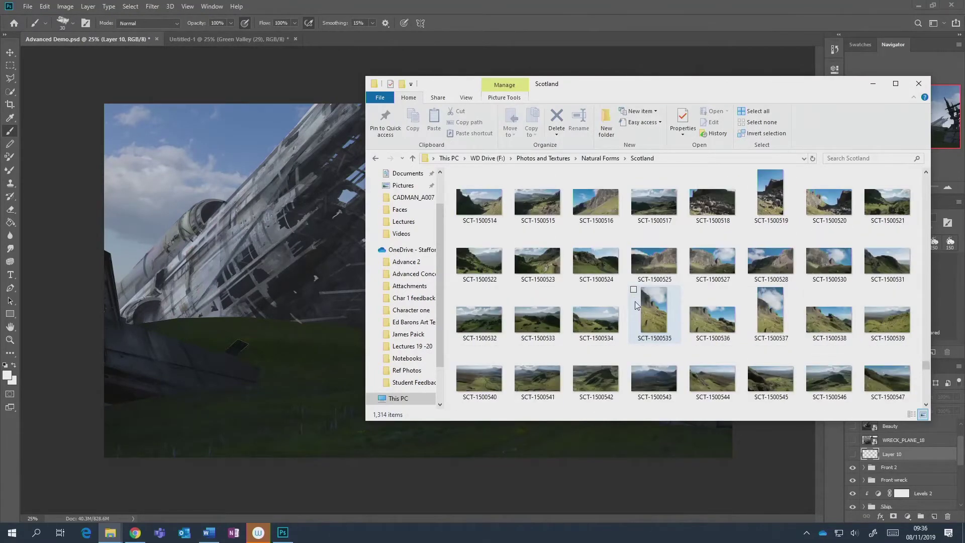
{"action": "scroll", "coordinate": [634, 302], "scroll_direction": "up", "scroll_amount": 6}
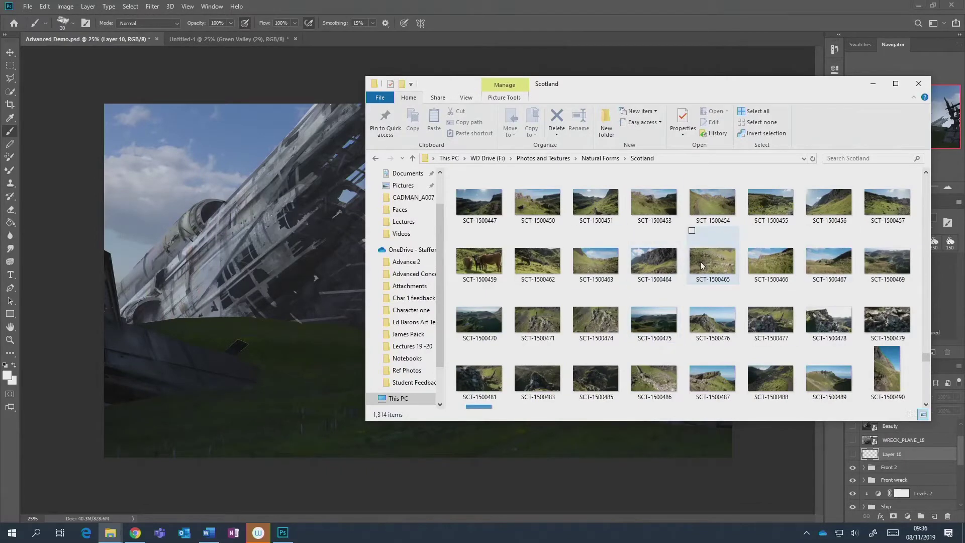
{"action": "scroll", "coordinate": [700, 261], "scroll_direction": "up", "scroll_amount": 3}
{"action": "scroll", "coordinate": [652, 250], "scroll_direction": "up", "scroll_amount": 3}
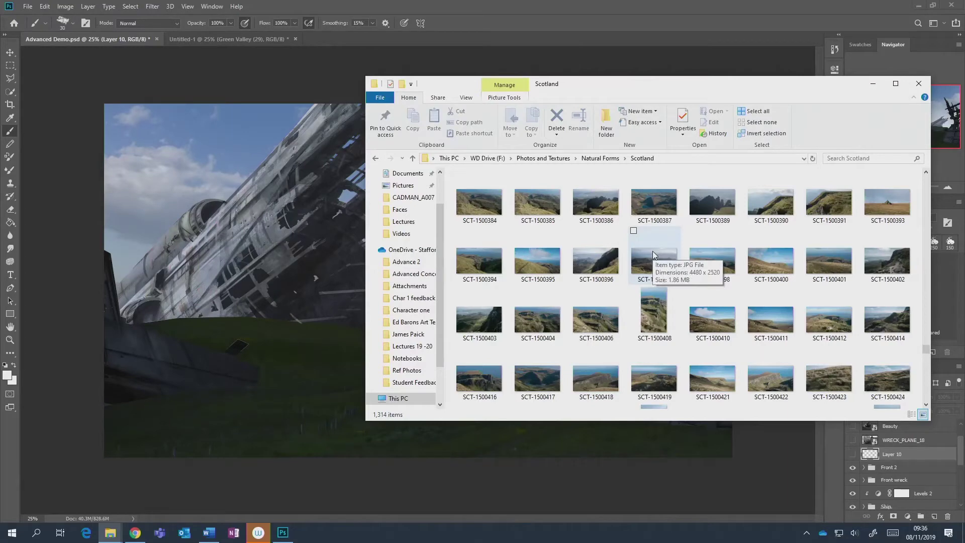
{"action": "scroll", "coordinate": [652, 254], "scroll_direction": "up", "scroll_amount": 5}
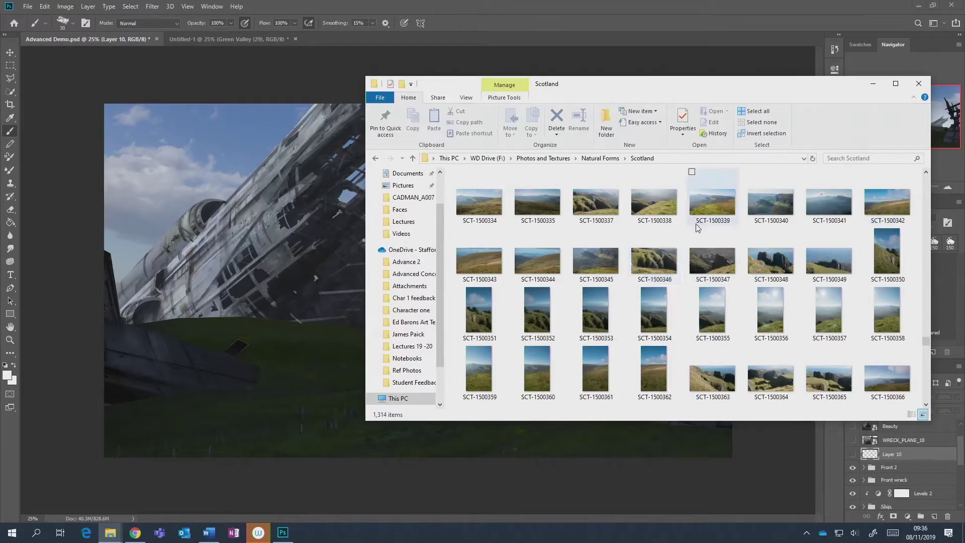
{"action": "scroll", "coordinate": [702, 230], "scroll_direction": "up", "scroll_amount": 3}
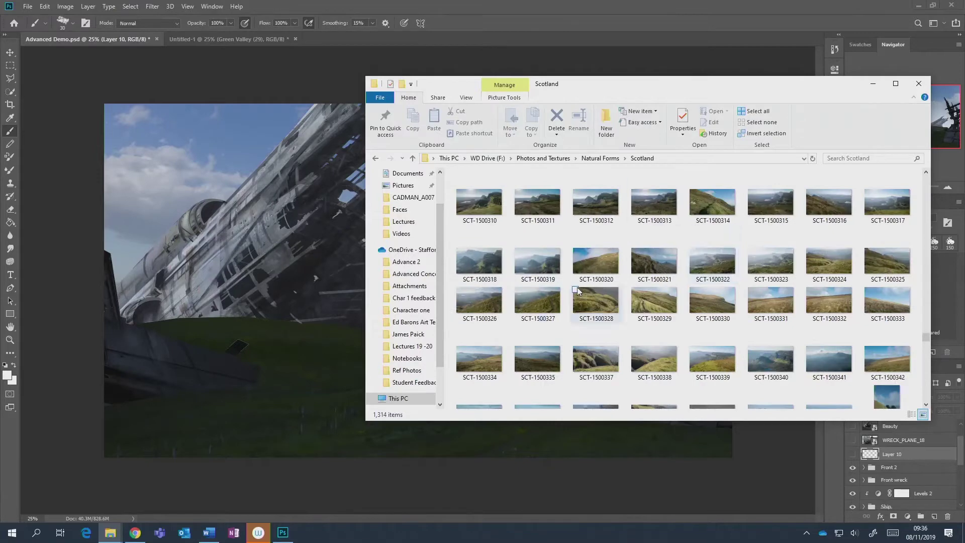
{"action": "scroll", "coordinate": [578, 290], "scroll_direction": "up", "scroll_amount": 3}
{"action": "scroll", "coordinate": [581, 291], "scroll_direction": "up", "scroll_amount": 3}
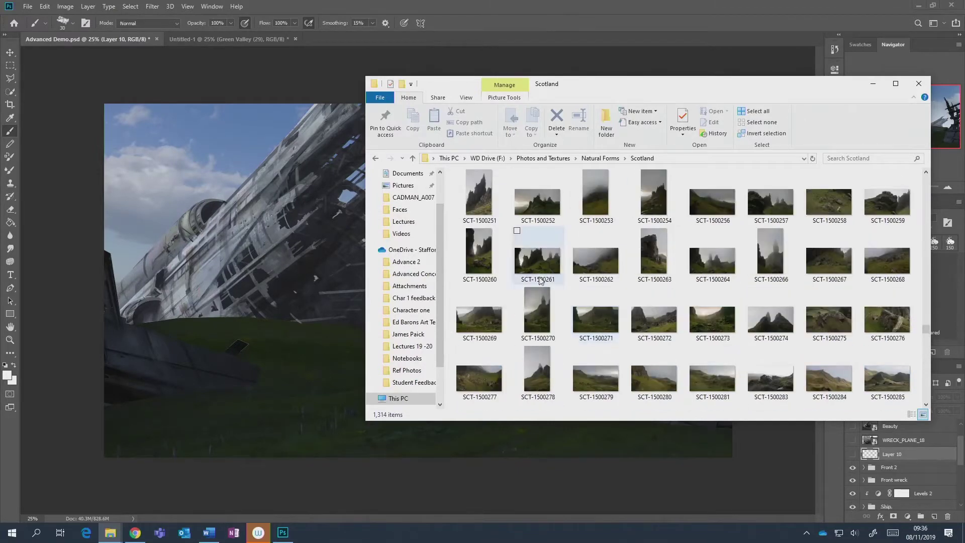
Preview the rock-spire photos SCT-1500251 and SCT-1500220 at full size, closing each one after viewing.
{"action": "double_click", "coordinate": [483, 185]}
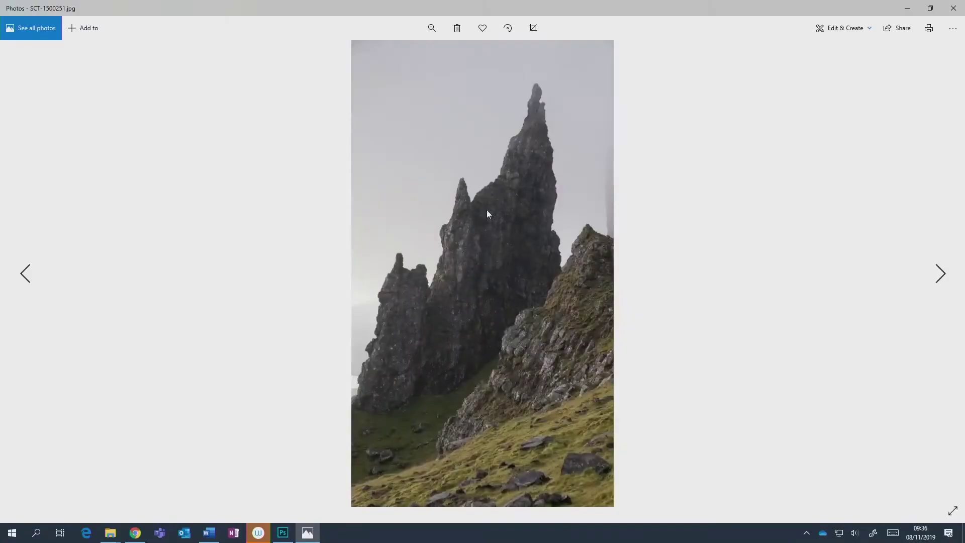
{"action": "left_click", "coordinate": [947, 12]}
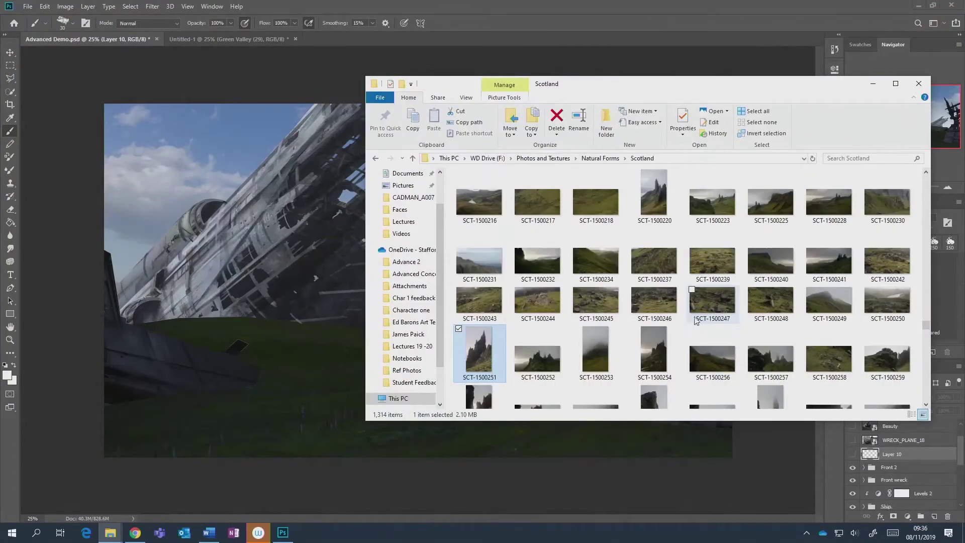
{"action": "double_click", "coordinate": [657, 199]}
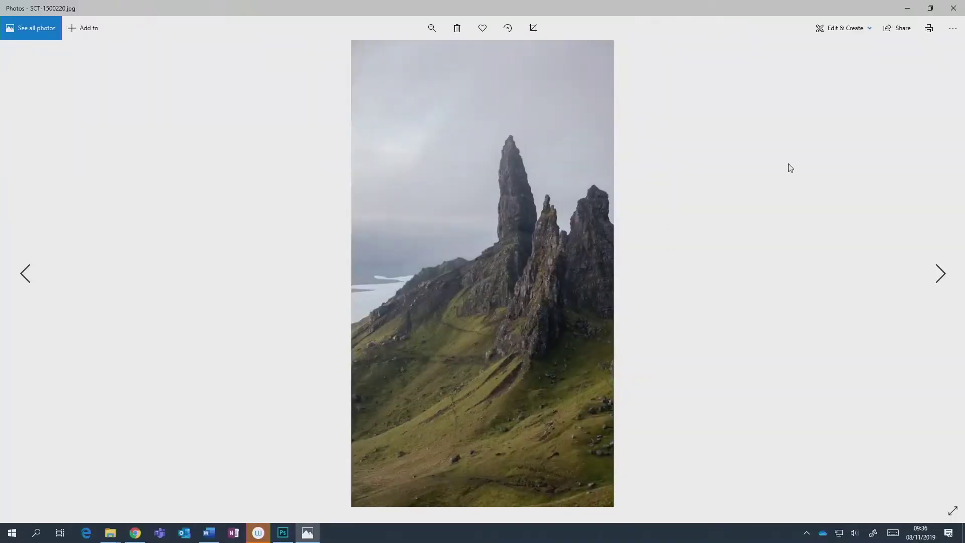
{"action": "left_click", "coordinate": [953, 9]}
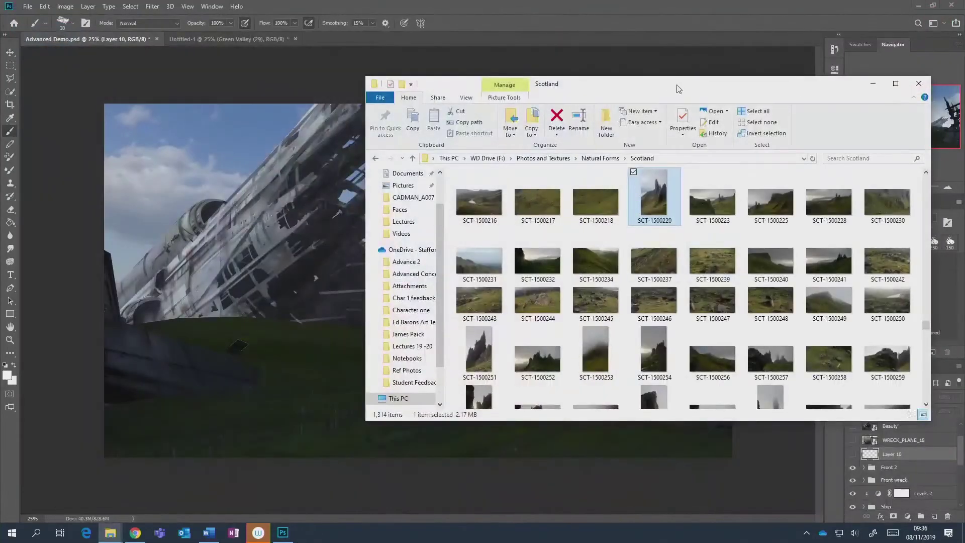
Move the Scotland folder window aside to compare with the scene, and preview the photo SCT-1500213 at full size.
{"action": "left_click_drag", "start_coordinate": [676, 89], "coordinate": [881, 90]}
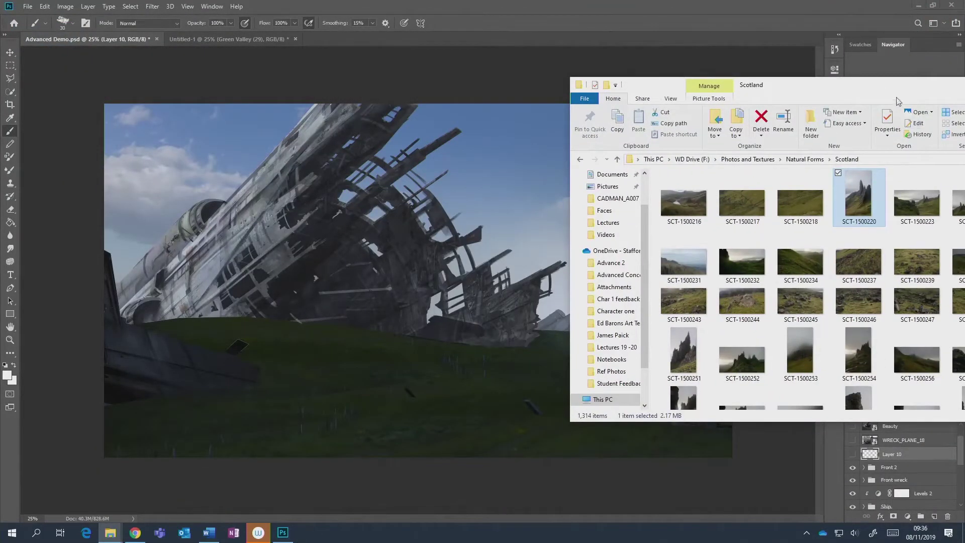
{"action": "left_click_drag", "start_coordinate": [898, 101], "coordinate": [618, 107]}
{"action": "scroll", "coordinate": [665, 291], "scroll_direction": "up", "scroll_amount": 3}
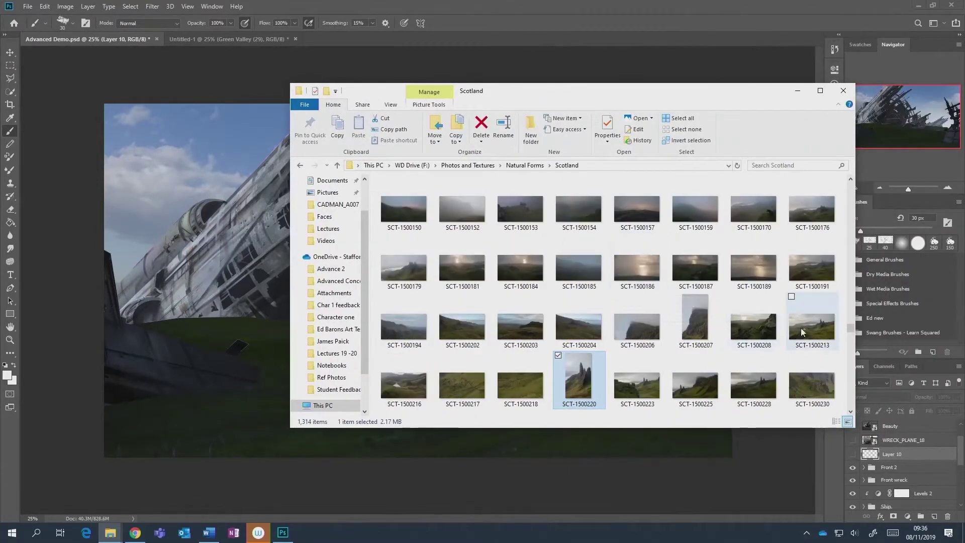
{"action": "double_click", "coordinate": [803, 330]}
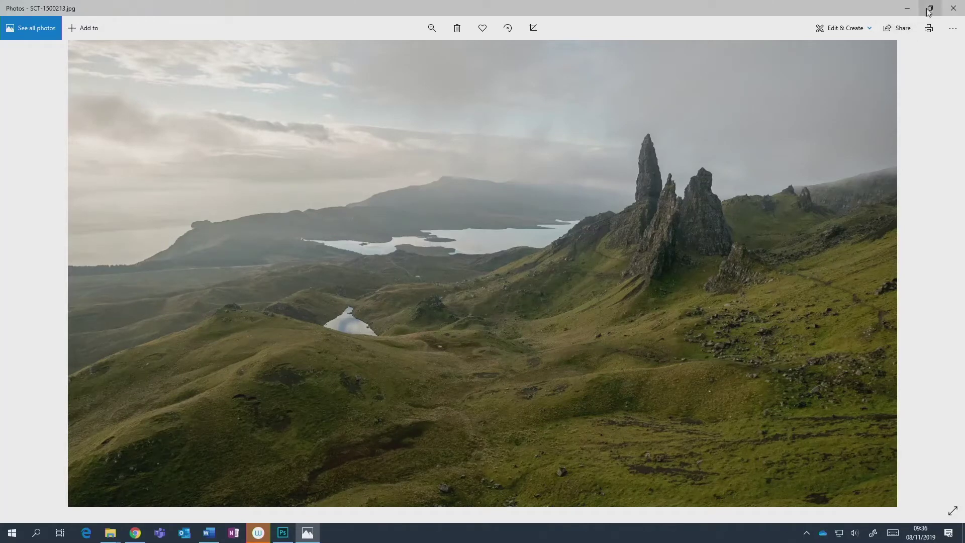
{"action": "left_click", "coordinate": [908, 9]}
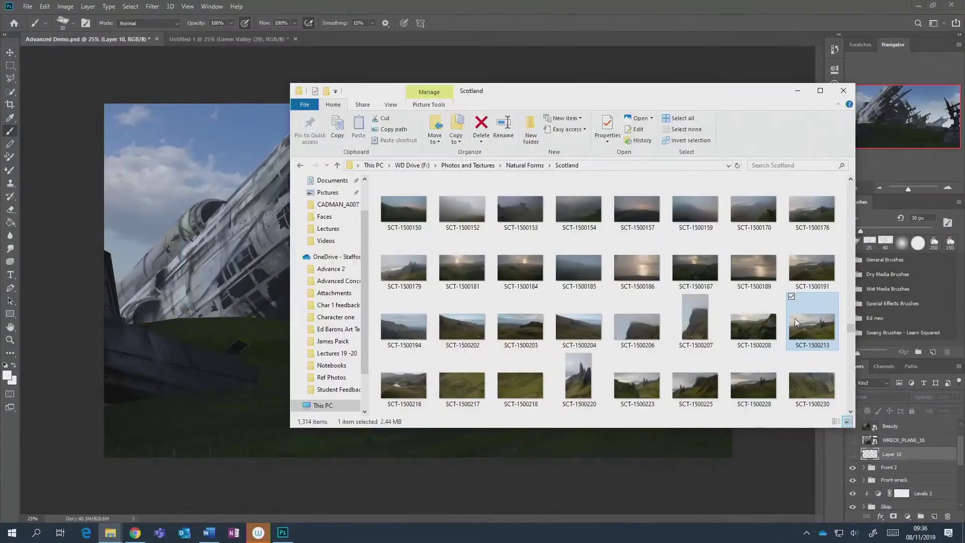
Place the photo SCT-1500213 into the Advanced Demo document as a new layer and confirm its placement.
{"action": "double_click", "coordinate": [805, 322]}
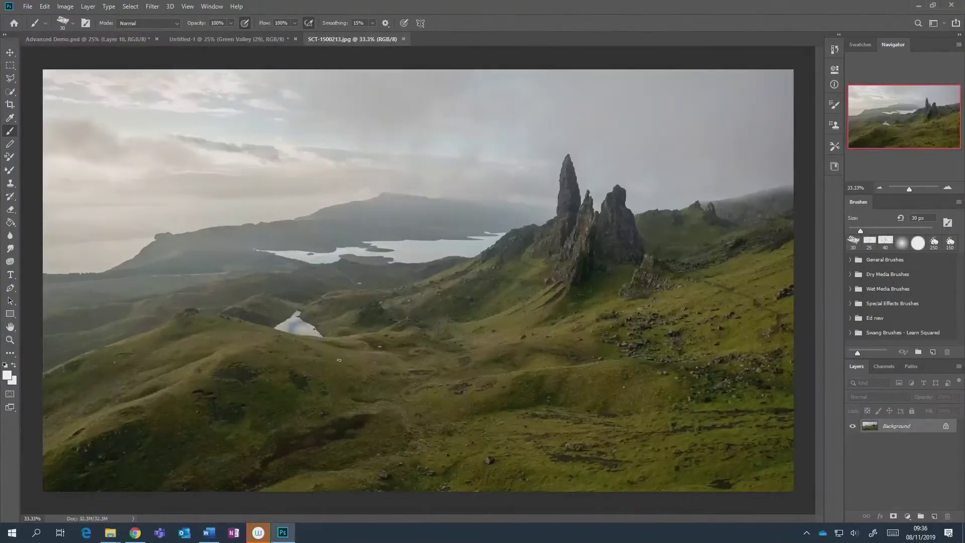
{"action": "left_click", "coordinate": [404, 39]}
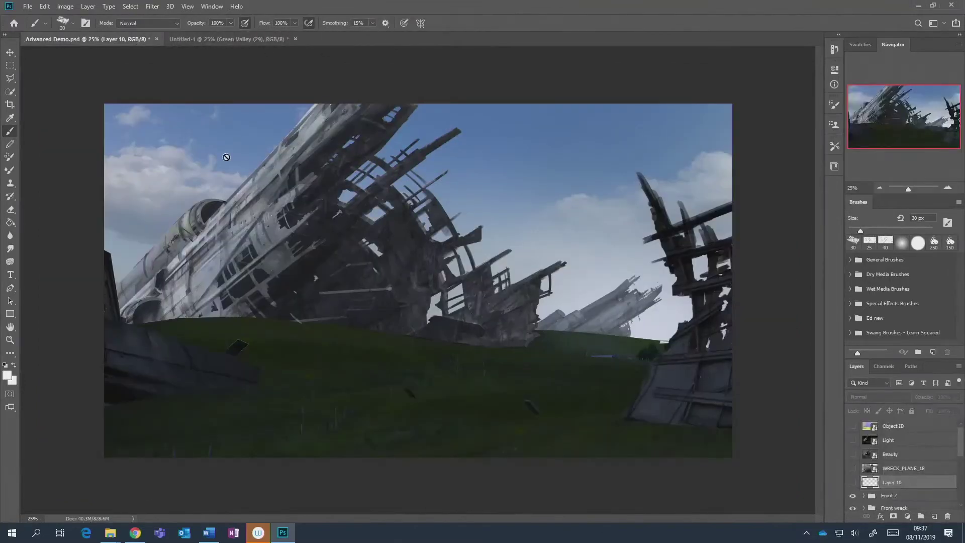
{"action": "mouse_move", "coordinate": [110, 532]}
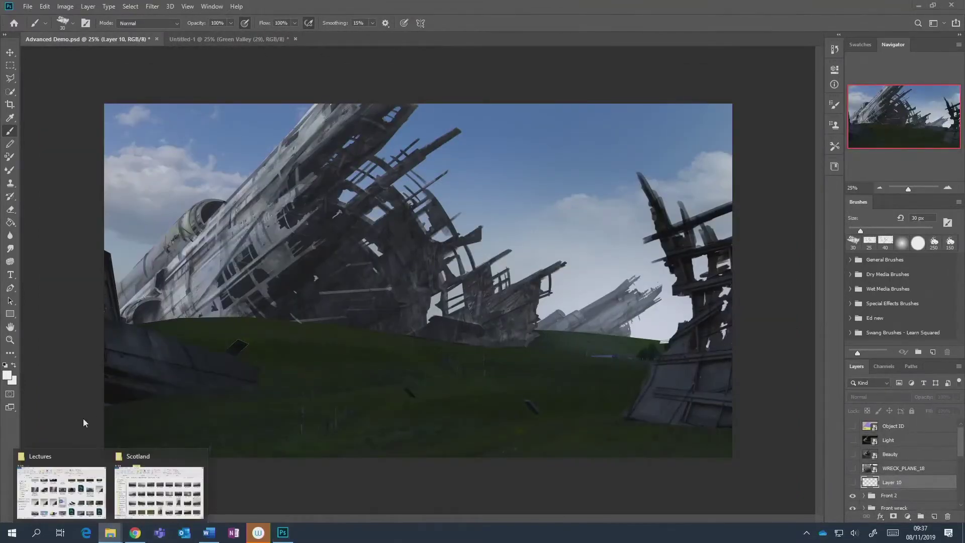
{"action": "left_click", "coordinate": [133, 495]}
{"action": "left_click", "coordinate": [197, 275]}
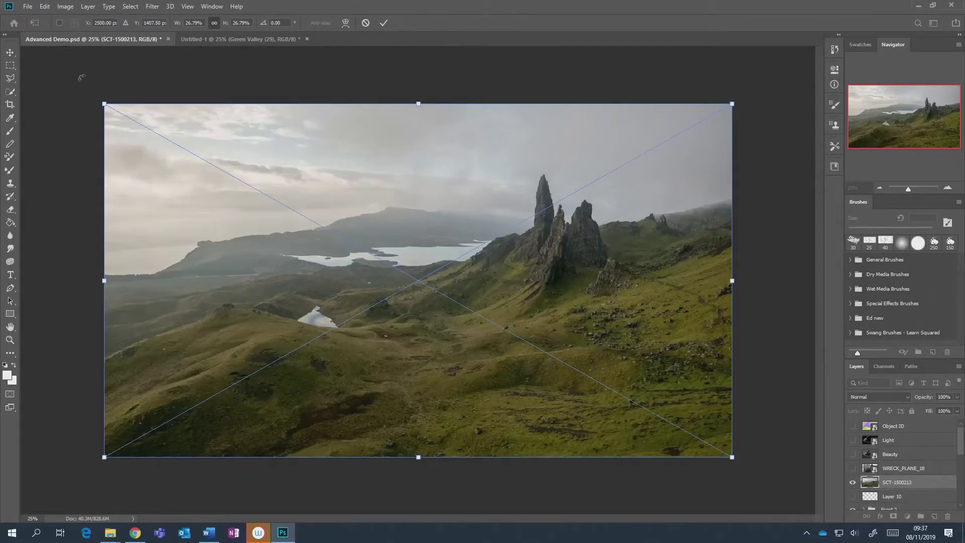
{"action": "left_click", "coordinate": [383, 22]}
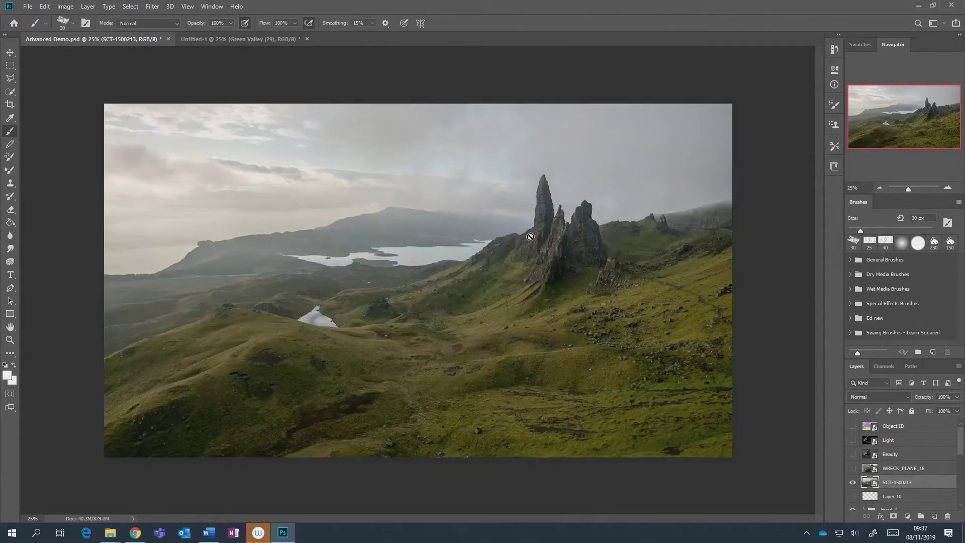
{"action": "left_click", "coordinate": [10, 79]}
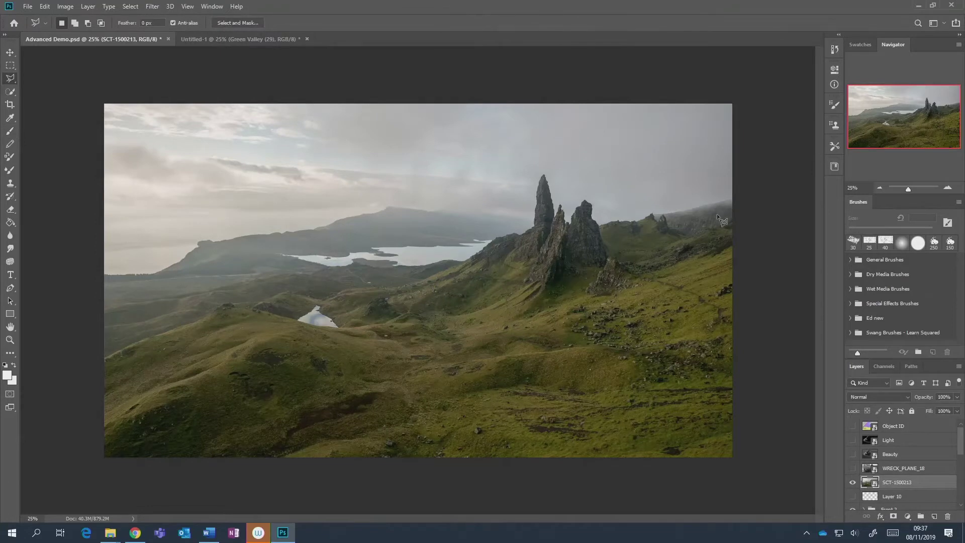
{"action": "left_click", "coordinate": [523, 176]}
{"action": "left_click", "coordinate": [463, 309]}
{"action": "left_click", "coordinate": [653, 323]}
{"action": "left_click", "coordinate": [738, 294]}
{"action": "left_click", "coordinate": [759, 248]}
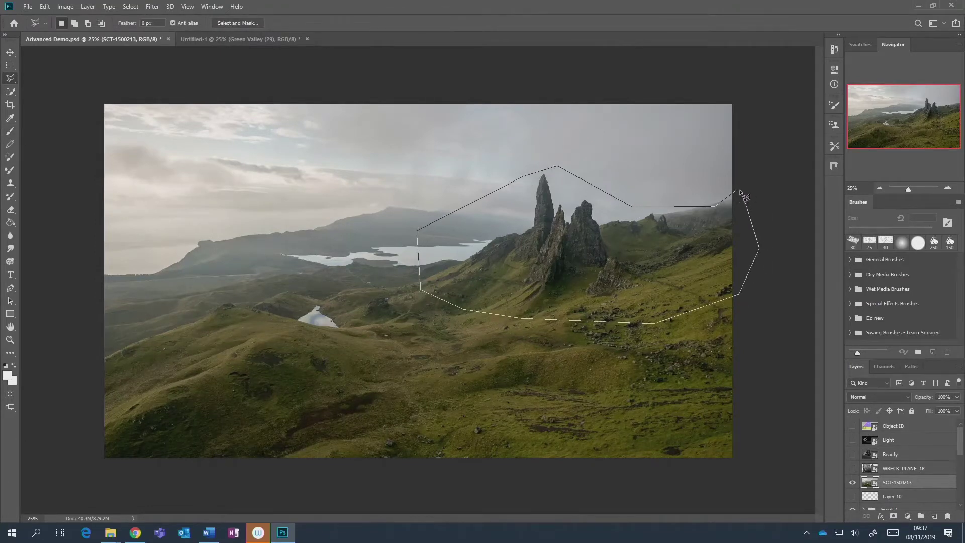
{"action": "key", "text": "Escape"}
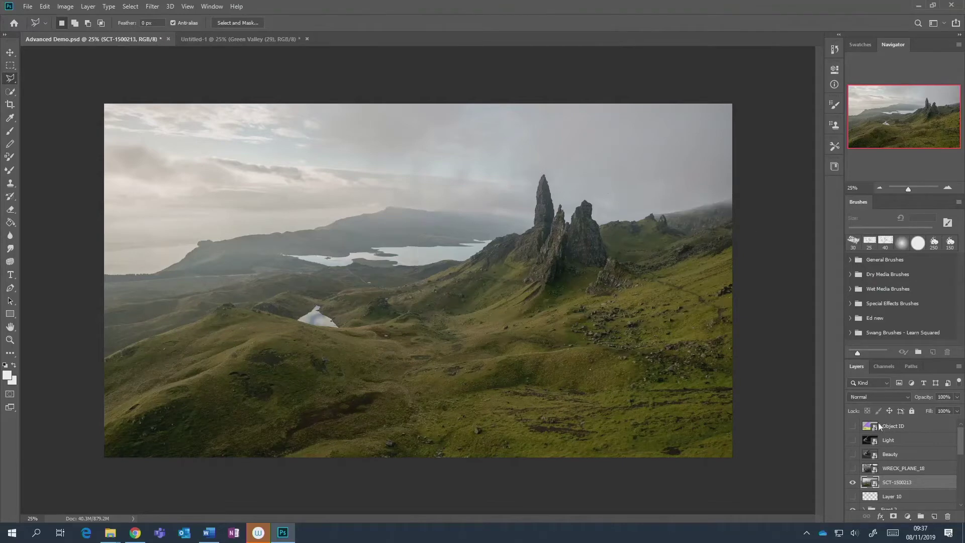
Duplicate the SCT-1500213 layer as a backup, hide the copy, and select the original layer.
{"action": "right_click", "coordinate": [913, 485]}
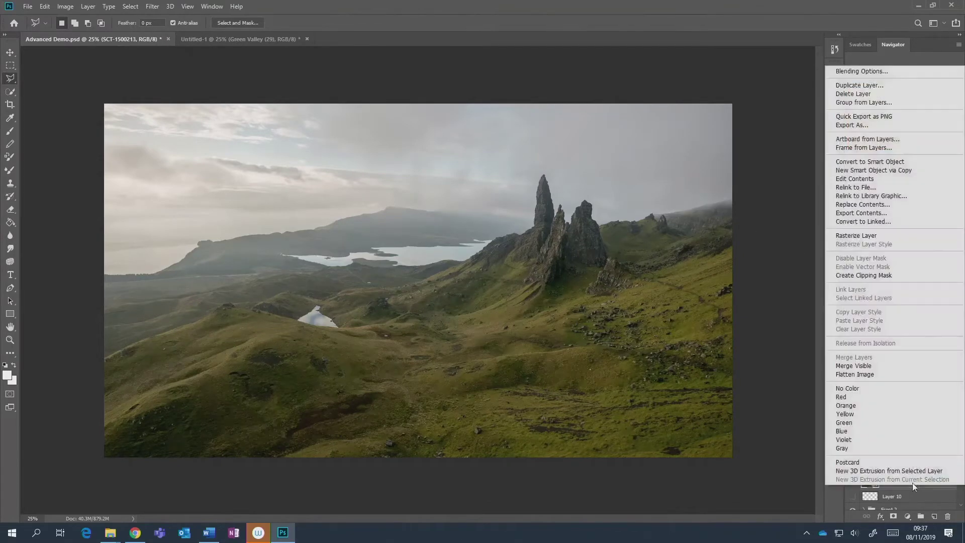
{"action": "left_click", "coordinate": [859, 85]}
{"action": "left_click", "coordinate": [559, 150]}
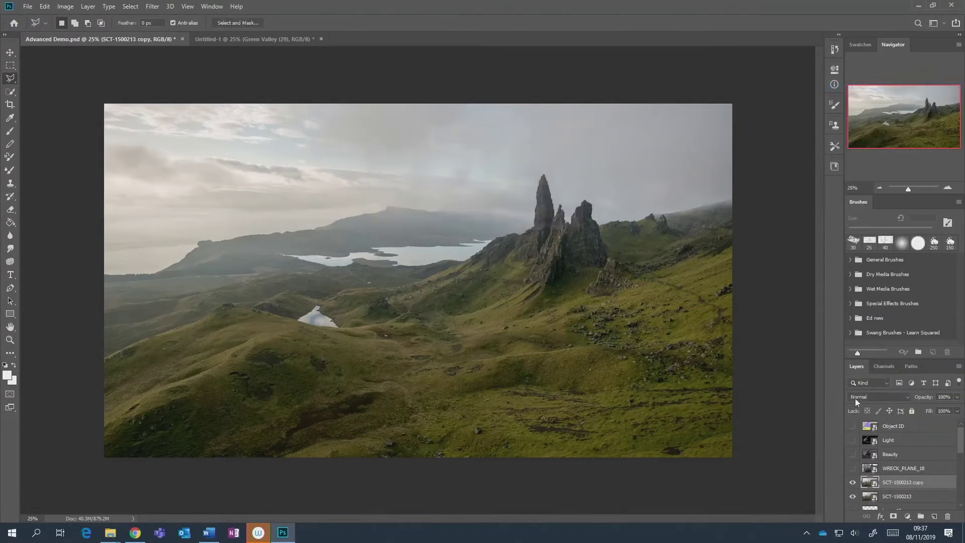
{"action": "left_click", "coordinate": [853, 483]}
{"action": "scroll", "coordinate": [900, 466], "scroll_direction": "down", "scroll_amount": 3}
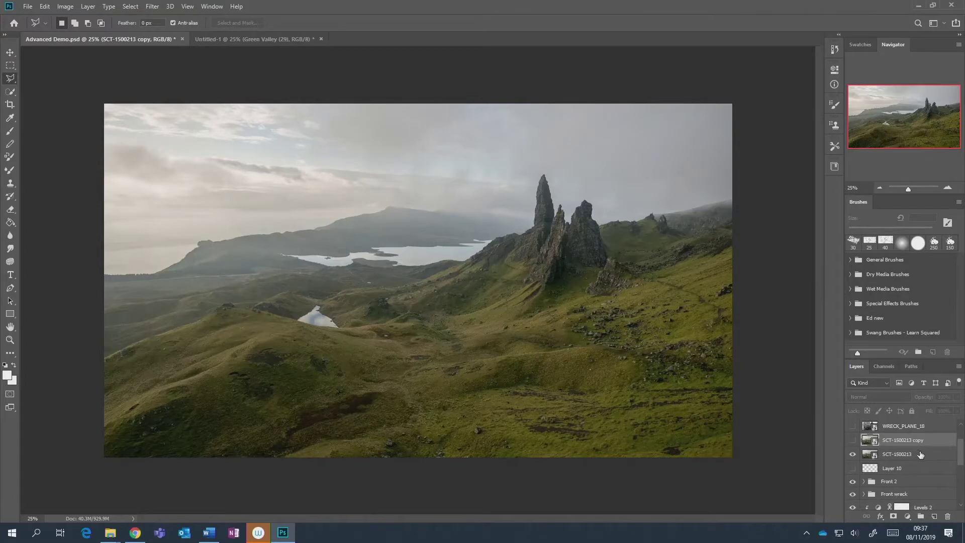
{"action": "scroll", "coordinate": [920, 454], "scroll_direction": "down", "scroll_amount": 2}
{"action": "left_click", "coordinate": [916, 429]}
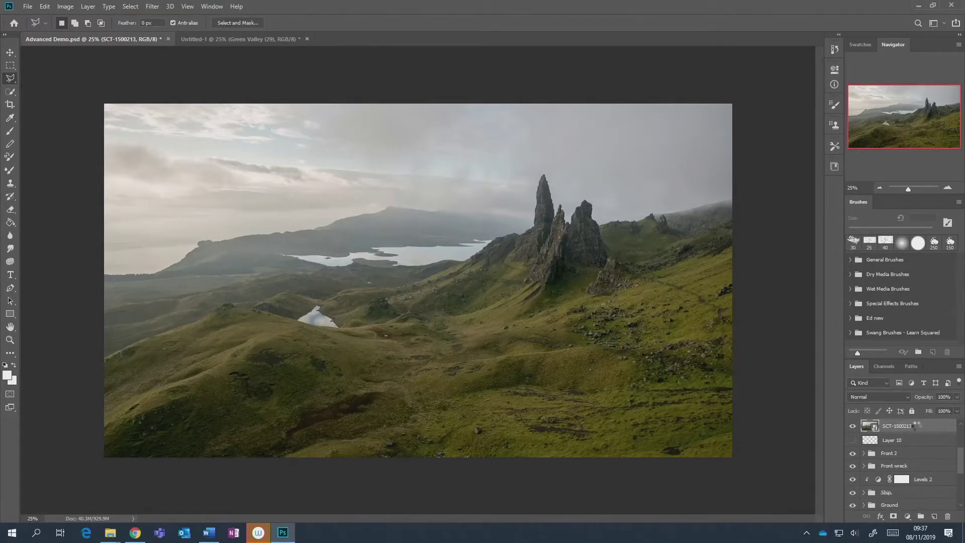
Test the SCT-1500213 photo flipped horizontally, restore its orientation, and move its layer between the Ship and Ground groups.
{"action": "key", "text": "ctrl+shift+h"}
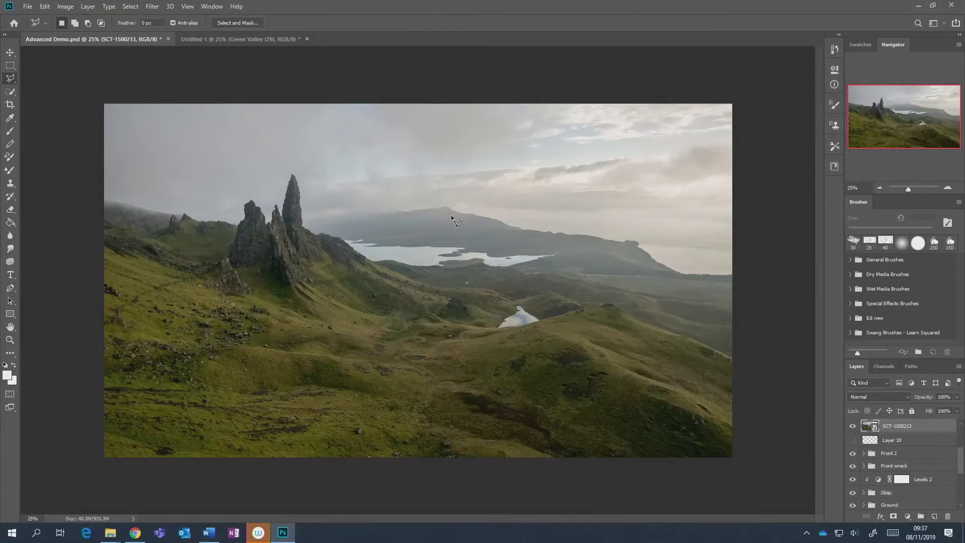
{"action": "key", "text": "ctrl+shift+h"}
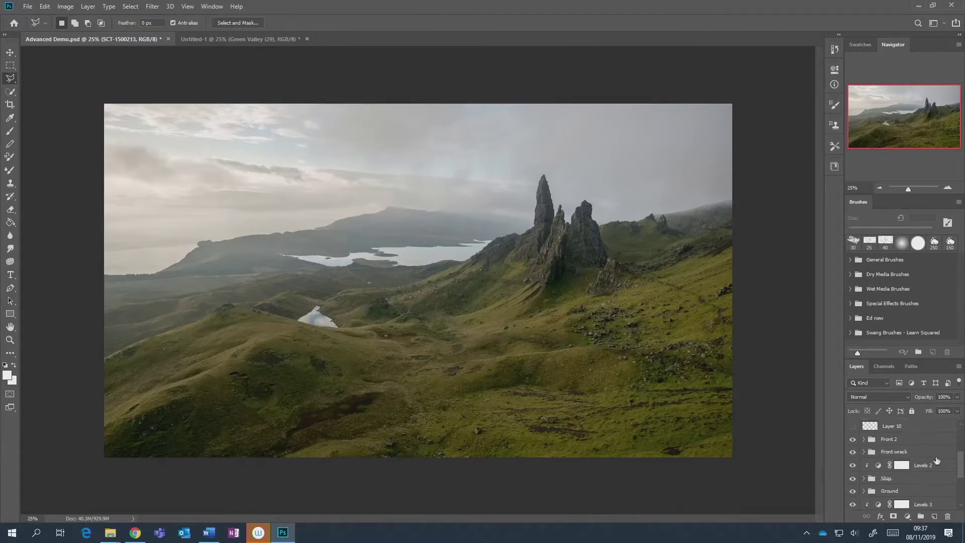
{"action": "left_click_drag", "start_coordinate": [919, 430], "coordinate": [919, 511]}
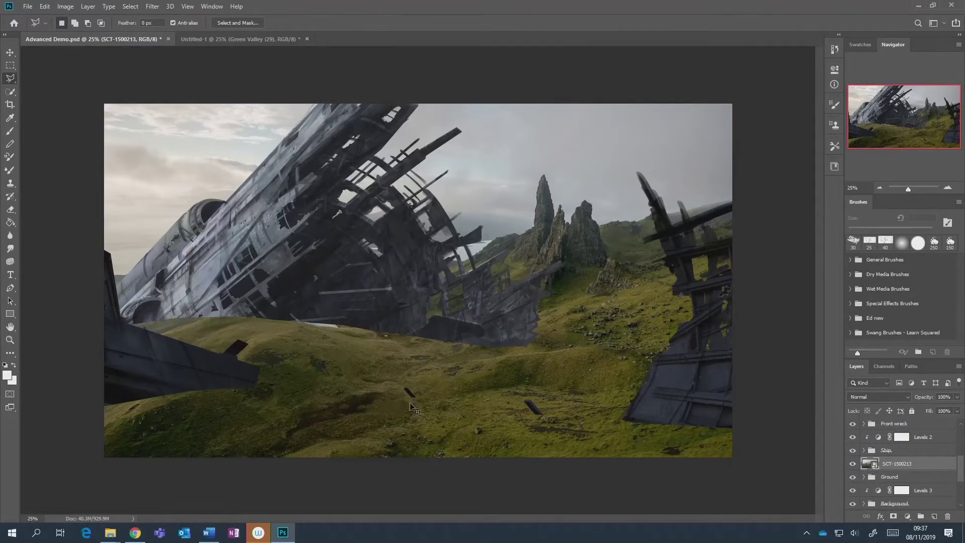
Shift the SCT-1500213 photo to the right with Free Transform so its grassy slopes fill the ground behind the wreck.
{"action": "key", "text": "ctrl+t"}
{"action": "left_click_drag", "start_coordinate": [592, 345], "coordinate": [672, 371]}
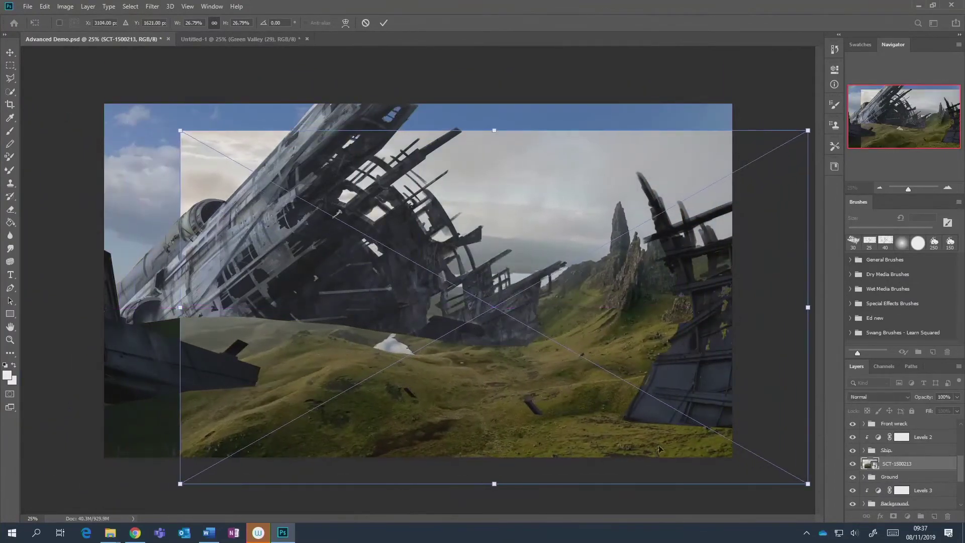
{"action": "left_click_drag", "start_coordinate": [628, 313], "coordinate": [735, 288]}
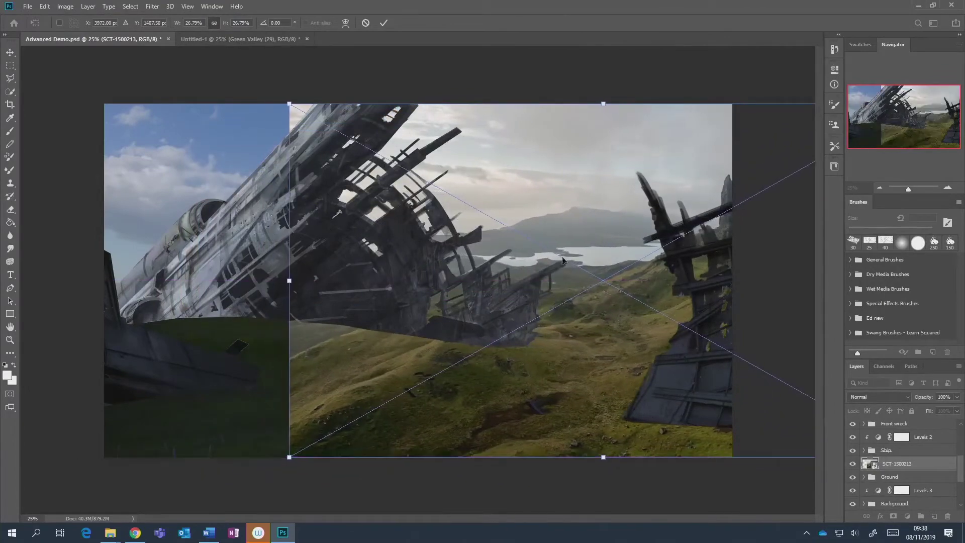
{"action": "left_click", "coordinate": [383, 22]}
Add a layer mask to the SCT-1500213 layer and enlarge the textured brush to 500 px for painting on it.
{"action": "key", "text": "l"}
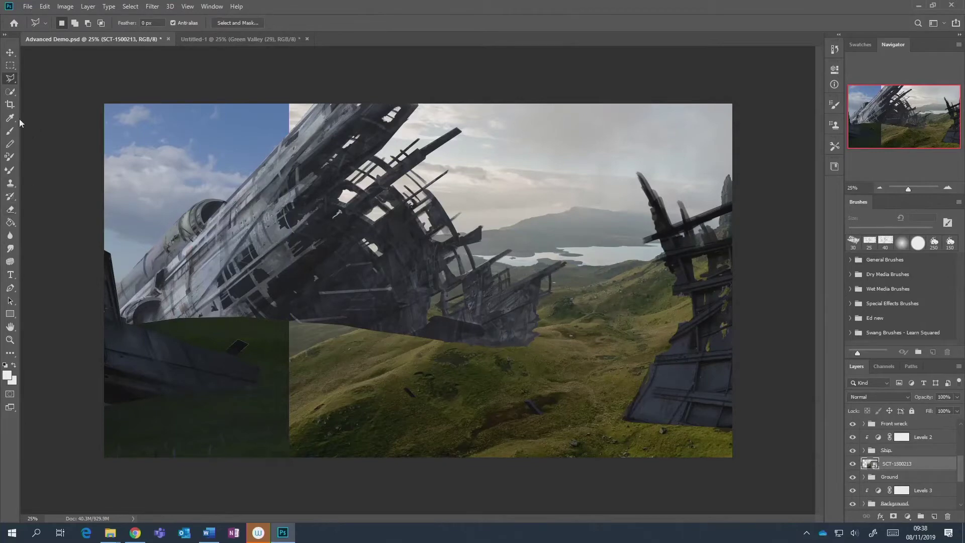
{"action": "left_click", "coordinate": [10, 131]}
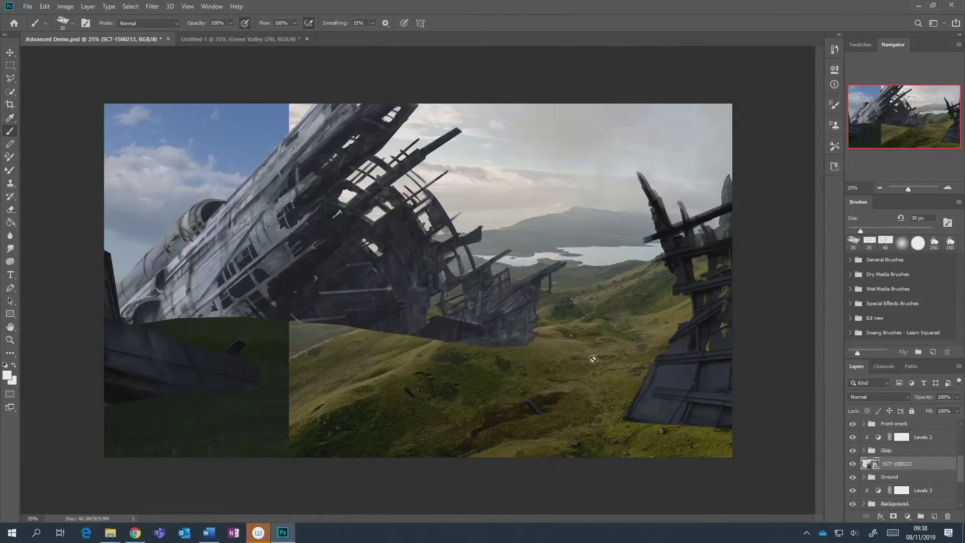
{"action": "left_click", "coordinate": [893, 516]}
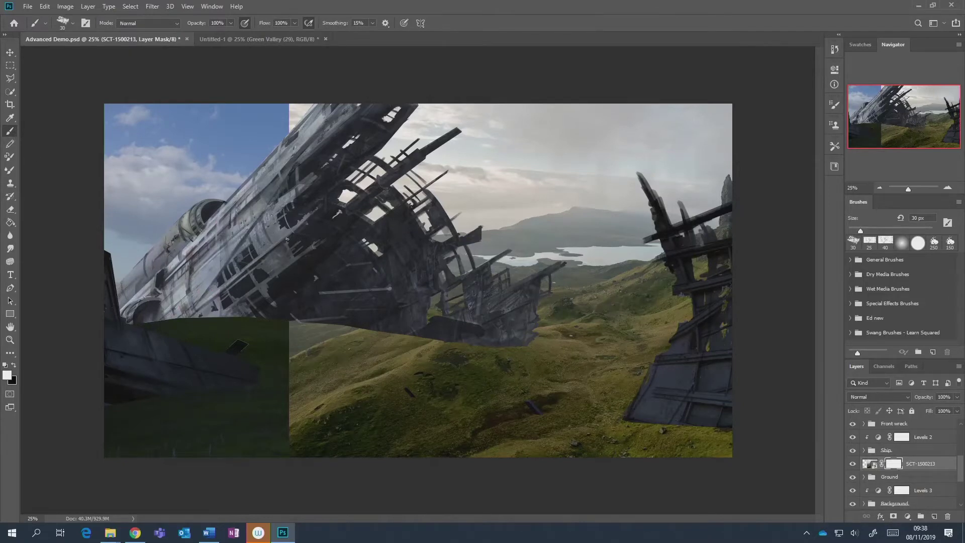
{"action": "key", "text": "bracketright"}
{"action": "key", "text": "bracketright"}
{"action": "key", "text": "bracketright"}
{"action": "key", "text": "bracketright"}
{"action": "key", "text": "bracketright"}
{"action": "key", "text": "bracketright"}
{"action": "key", "text": "bracketright"}
{"action": "key", "text": "bracketright"}
{"action": "key", "text": "bracketright"}
{"action": "key", "text": "bracketright"}
{"action": "key", "text": "bracketright"}
{"action": "key", "text": "bracketright"}
{"action": "key", "text": "bracketright"}
{"action": "key", "text": "bracketright"}
{"action": "key", "text": "bracketright"}
{"action": "left_click_drag", "start_coordinate": [573, 226], "coordinate": [613, 221]}
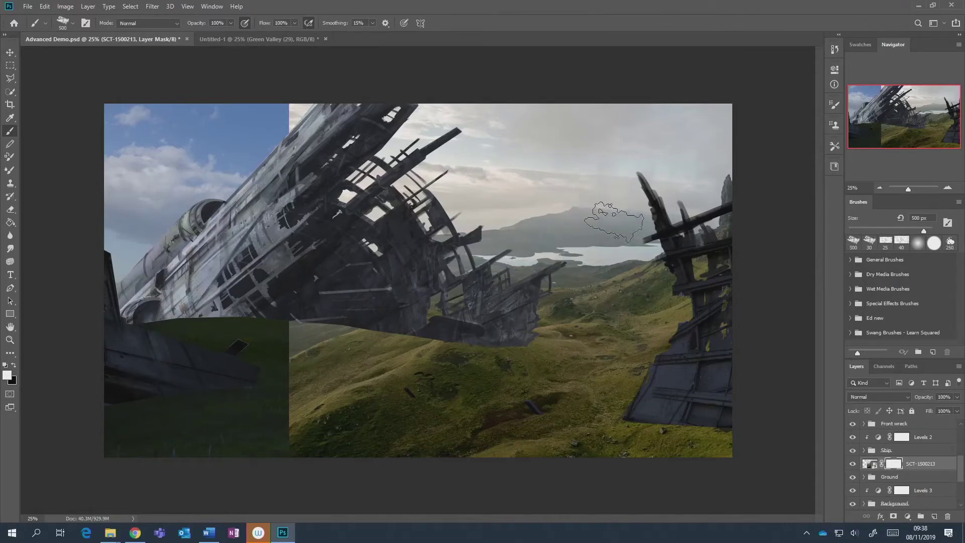
Mask out the photo's sky, distant hills and upper slope with black, and delete the SCT-1500213 layer.
{"action": "key", "text": "x"}
{"action": "mouse_move", "coordinate": [729, 161]}
{"action": "left_mouse_down"}
{"action": "mouse_move", "coordinate": [653, 211]}
{"action": "mouse_move", "coordinate": [678, 171]}
{"action": "mouse_move", "coordinate": [542, 301]}
{"action": "mouse_move", "coordinate": [584, 250]}
{"action": "mouse_move", "coordinate": [563, 316]}
{"action": "mouse_move", "coordinate": [618, 302]}
{"action": "mouse_move", "coordinate": [603, 311]}
{"action": "mouse_move", "coordinate": [704, 216]}
{"action": "mouse_move", "coordinate": [734, 201]}
{"action": "mouse_move", "coordinate": [654, 286]}
{"action": "mouse_move", "coordinate": [723, 166]}
{"action": "mouse_move", "coordinate": [545, 240]}
{"action": "mouse_move", "coordinate": [578, 286]}
{"action": "mouse_move", "coordinate": [536, 336]}
{"action": "mouse_move", "coordinate": [754, 265]}
{"action": "left_mouse_up"}
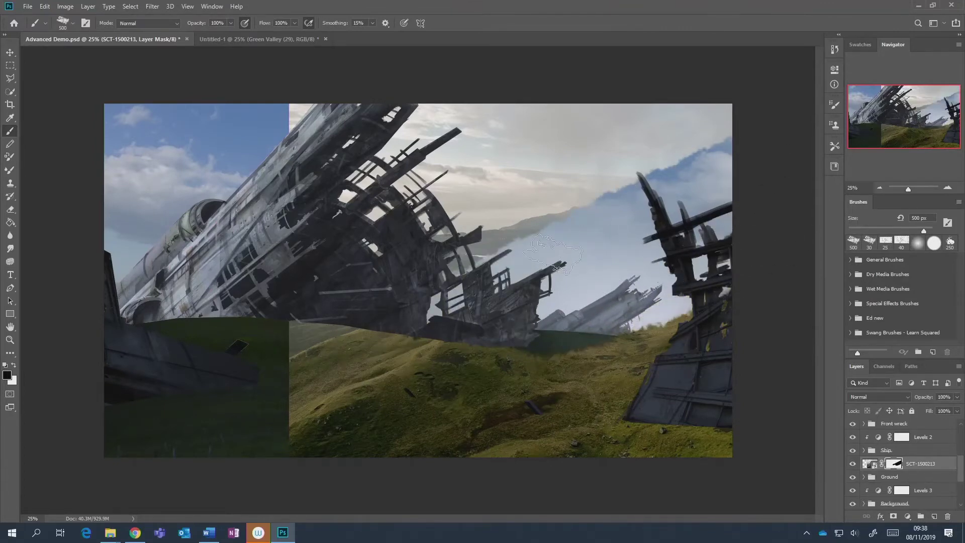
{"action": "mouse_move", "coordinate": [724, 236]}
{"action": "left_mouse_down"}
{"action": "mouse_move", "coordinate": [653, 166]}
{"action": "mouse_move", "coordinate": [557, 190]}
{"action": "mouse_move", "coordinate": [417, 131]}
{"action": "mouse_move", "coordinate": [502, 211]}
{"action": "mouse_move", "coordinate": [603, 190]}
{"action": "left_mouse_up"}
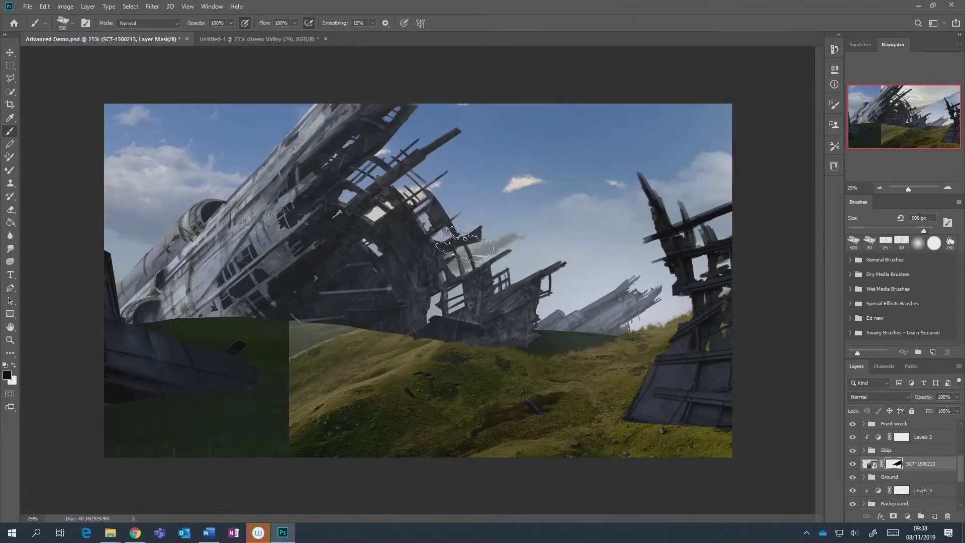
{"action": "mouse_move", "coordinate": [468, 206]}
{"action": "left_mouse_down"}
{"action": "mouse_move", "coordinate": [523, 160]}
{"action": "mouse_move", "coordinate": [412, 101]}
{"action": "mouse_move", "coordinate": [313, 86]}
{"action": "mouse_move", "coordinate": [492, 113]}
{"action": "mouse_move", "coordinate": [285, 294]}
{"action": "mouse_move", "coordinate": [481, 287]}
{"action": "left_mouse_up"}
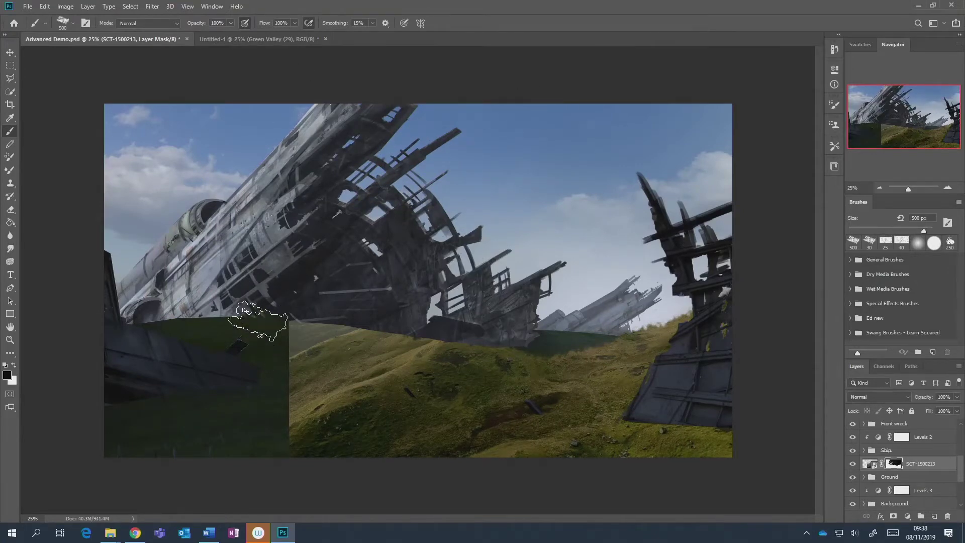
{"action": "mouse_move", "coordinate": [258, 321]}
{"action": "left_mouse_down"}
{"action": "mouse_move", "coordinate": [255, 344]}
{"action": "mouse_move", "coordinate": [190, 384]}
{"action": "mouse_move", "coordinate": [311, 367]}
{"action": "left_mouse_up"}
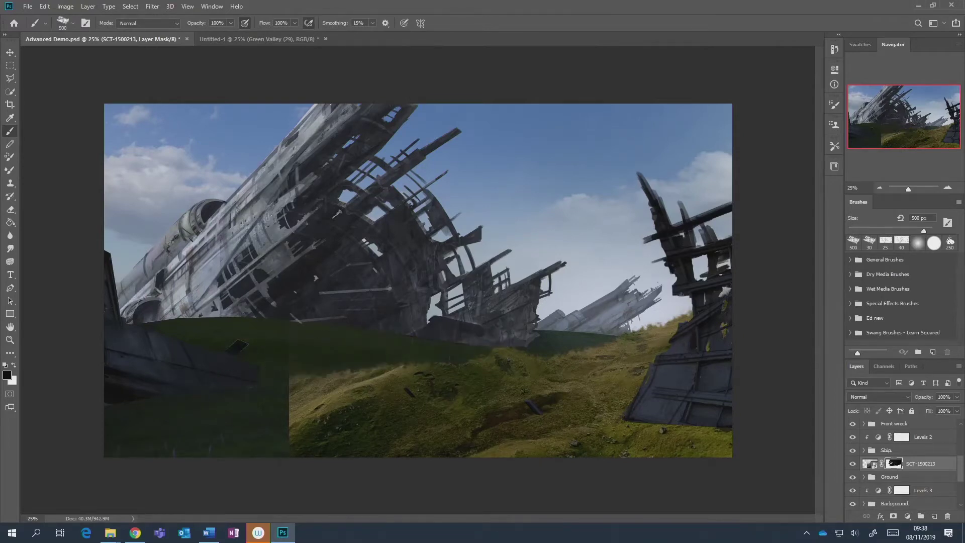
{"action": "key", "text": "Delete"}
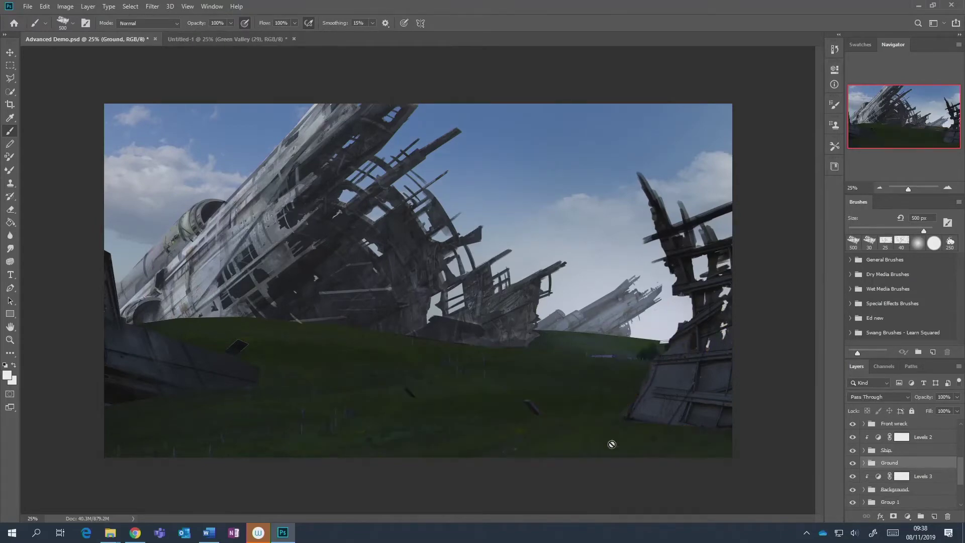
Browse the Scotland photo folder and place the SCT-1500038 cliff photo over the ground, between the Ship and Ground groups.
{"action": "mouse_move", "coordinate": [110, 532]}
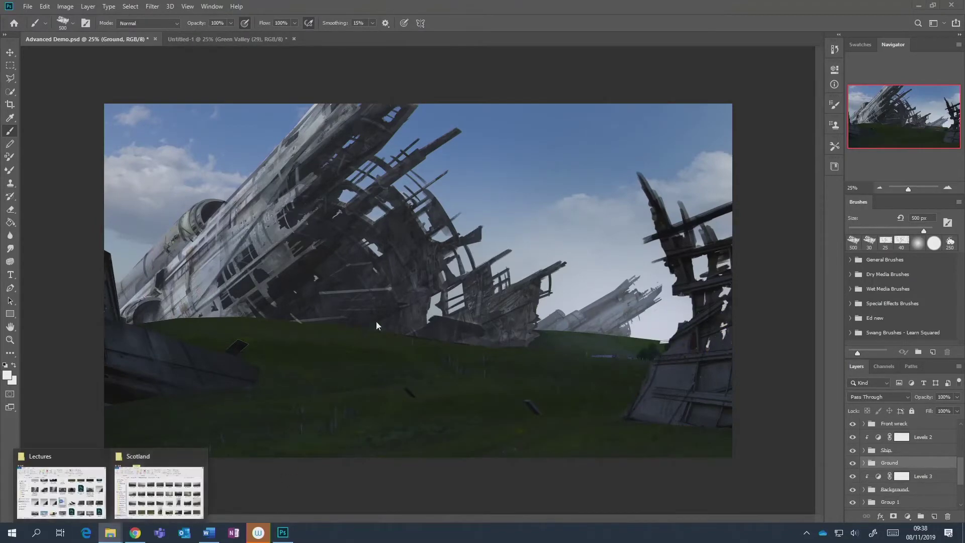
{"action": "left_click", "coordinate": [176, 500]}
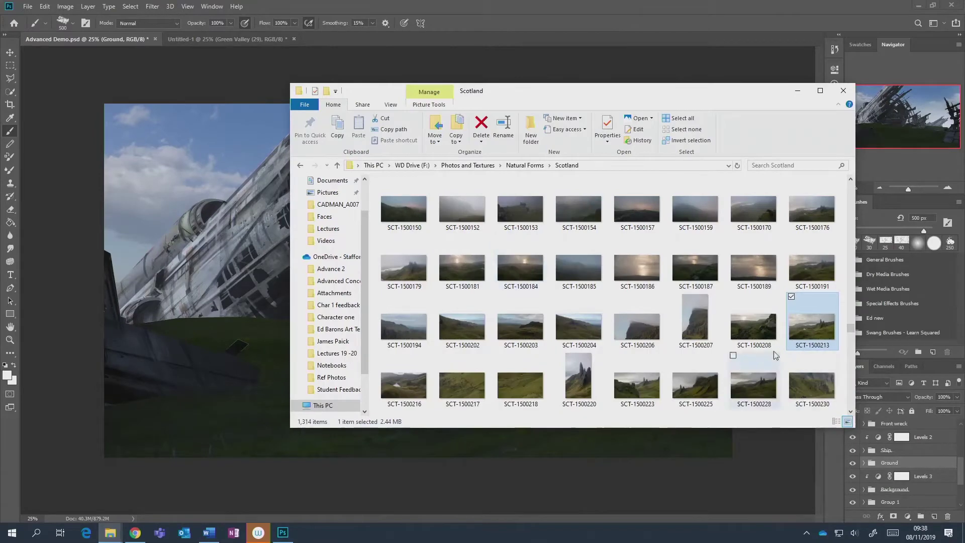
{"action": "scroll", "coordinate": [659, 313], "scroll_direction": "up", "scroll_amount": 5}
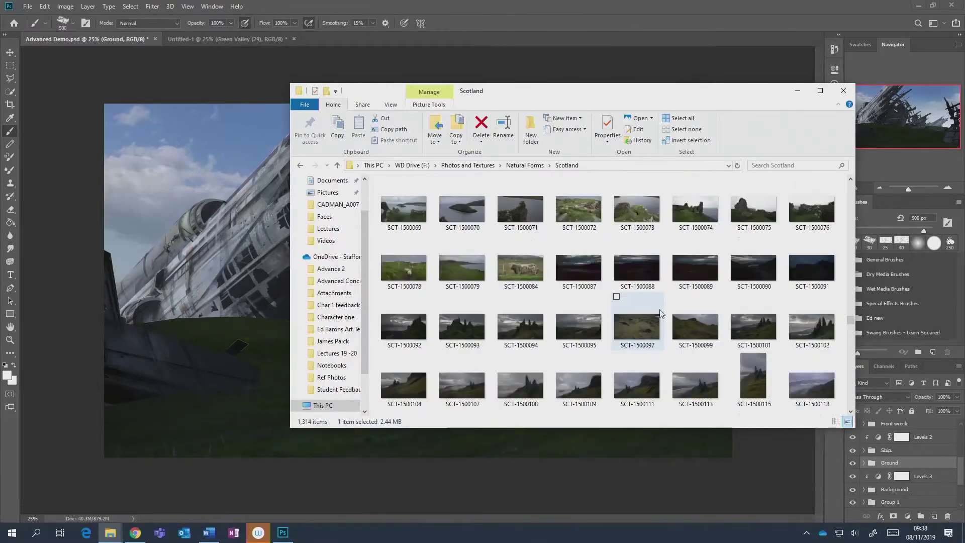
{"action": "scroll", "coordinate": [656, 315], "scroll_direction": "up", "scroll_amount": 3}
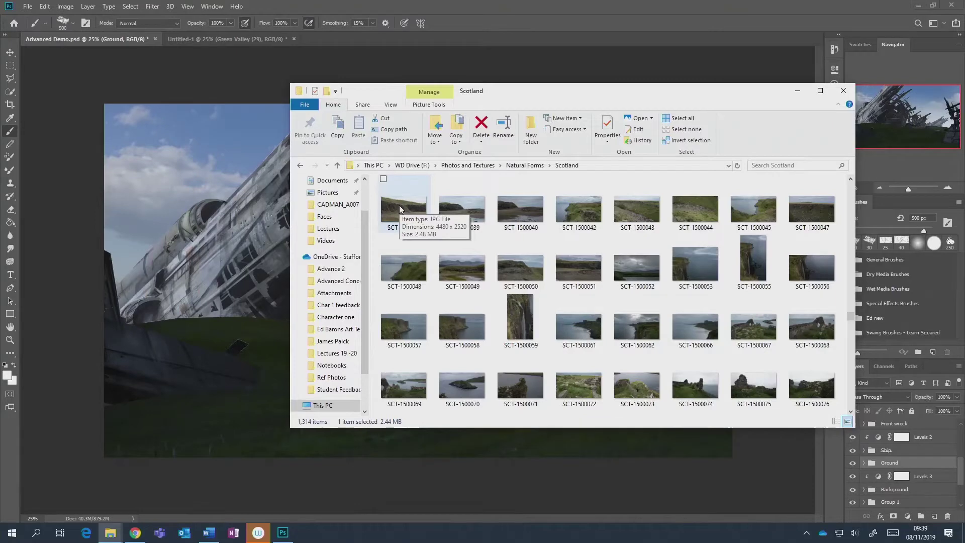
{"action": "left_click_drag", "start_coordinate": [399, 205], "coordinate": [218, 248]}
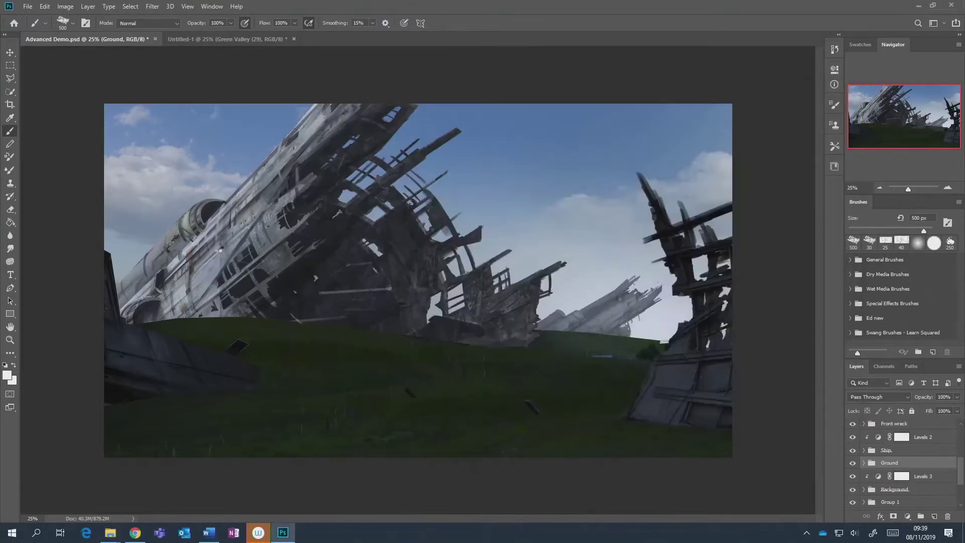
{"action": "left_click_drag", "start_coordinate": [282, 263], "coordinate": [552, 304]}
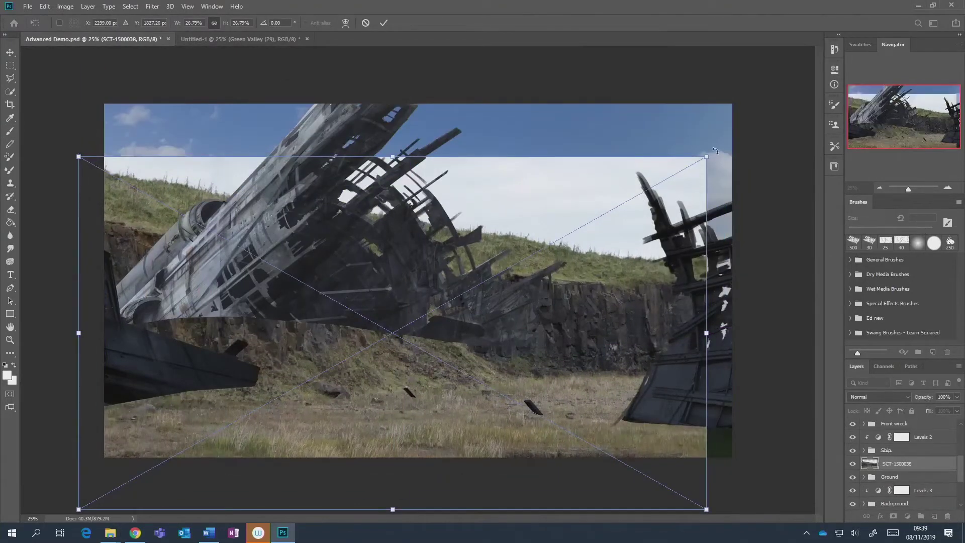
Scale the SCT-1500038 photo down below the crashed ship, then flatten, widen and skew it toward the hill's slope.
{"action": "left_click_drag", "start_coordinate": [706, 156], "coordinate": [399, 328]}
{"action": "left_click_drag", "start_coordinate": [368, 371], "coordinate": [498, 334]}
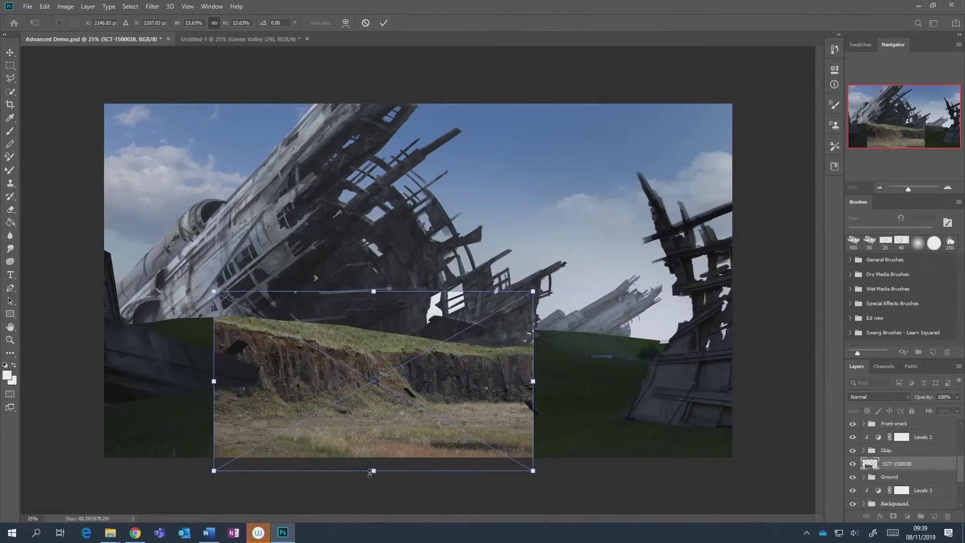
{"action": "mouse_move", "coordinate": [369, 473]}
{"action": "left_mouse_down"}
{"action": "mouse_move", "coordinate": [374, 450]}
{"action": "mouse_move", "coordinate": [373, 459]}
{"action": "left_mouse_up"}
{"action": "key", "text": "ctrl+z"}
{"action": "left_click_drag", "start_coordinate": [375, 472], "coordinate": [374, 445]}
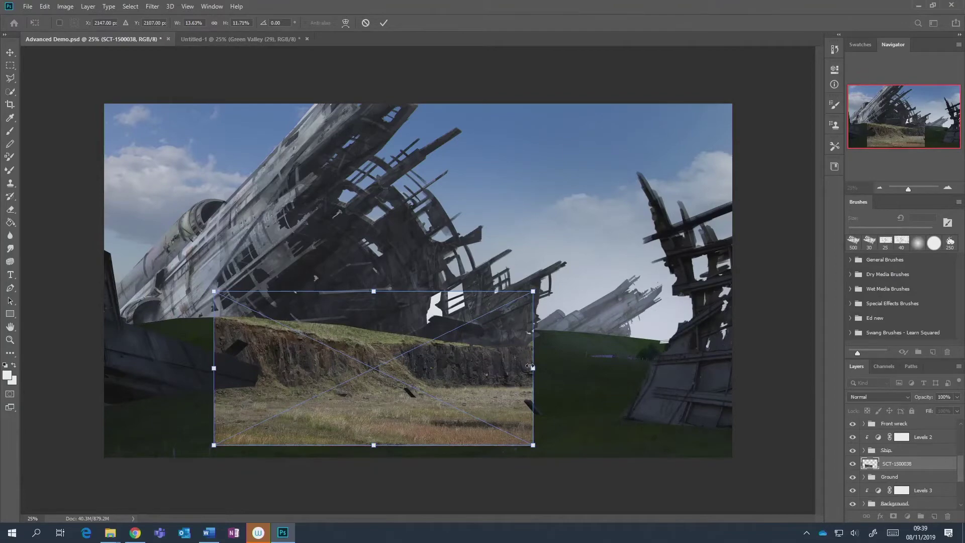
{"action": "left_click_drag", "start_coordinate": [534, 368], "coordinate": [605, 385]}
{"action": "left_click_drag", "start_coordinate": [213, 371], "coordinate": [220, 365]}
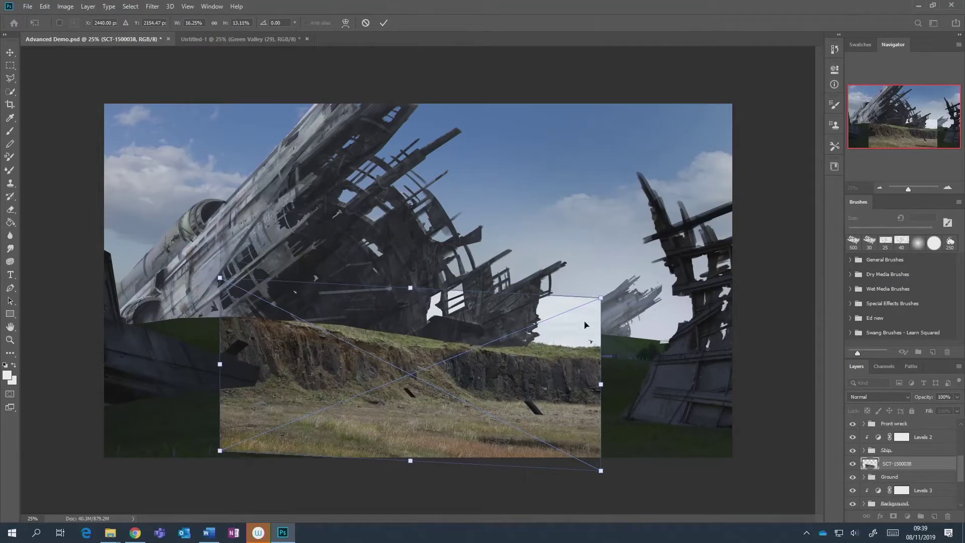
Shrink the cliff photo to about 12.4% width and 9.7% height, tilt it about 1.3° and align its grassy edge with the hill.
{"action": "left_click_drag", "start_coordinate": [597, 301], "coordinate": [478, 348]}
{"action": "left_click_drag", "start_coordinate": [444, 389], "coordinate": [461, 370]}
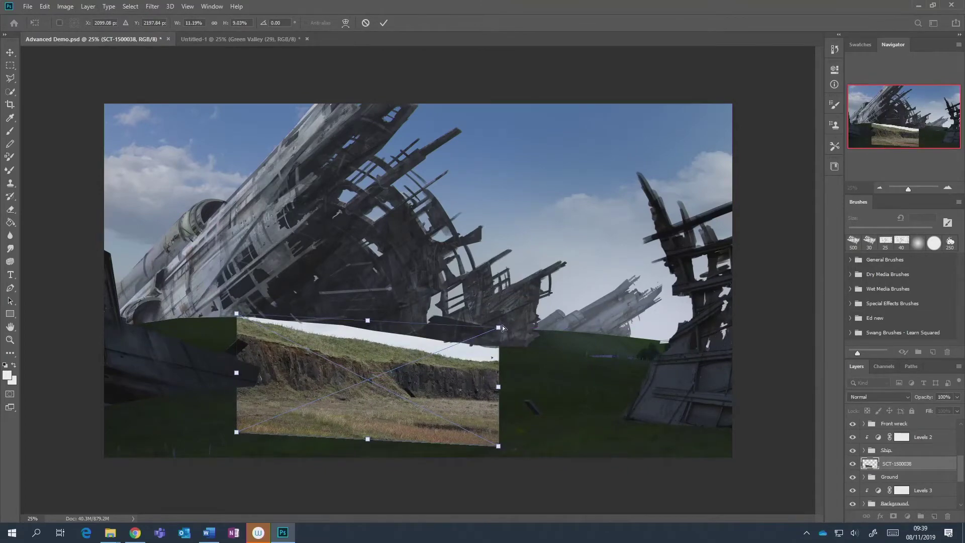
{"action": "left_click_drag", "start_coordinate": [502, 328], "coordinate": [500, 326]}
{"action": "left_click_drag", "start_coordinate": [497, 388], "coordinate": [511, 382]}
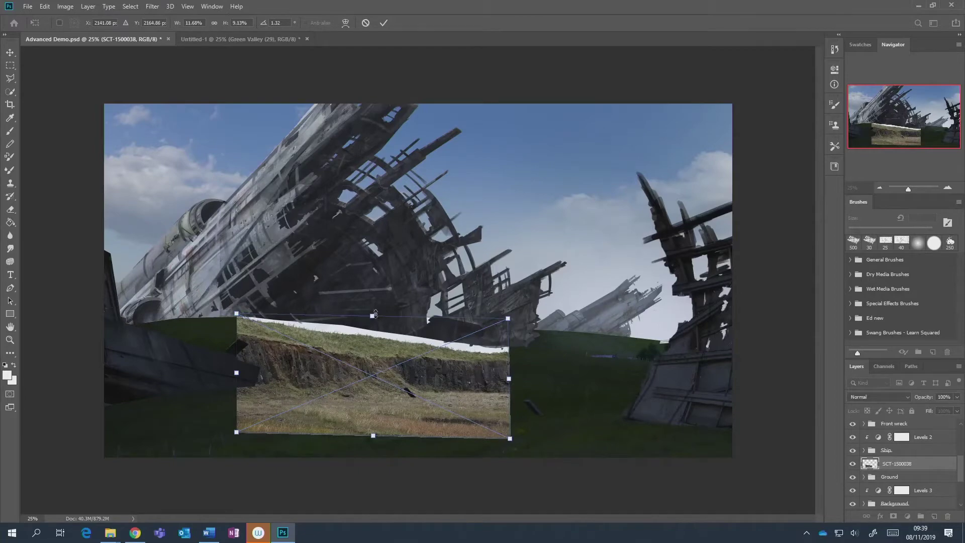
{"action": "left_click_drag", "start_coordinate": [376, 312], "coordinate": [383, 337]}
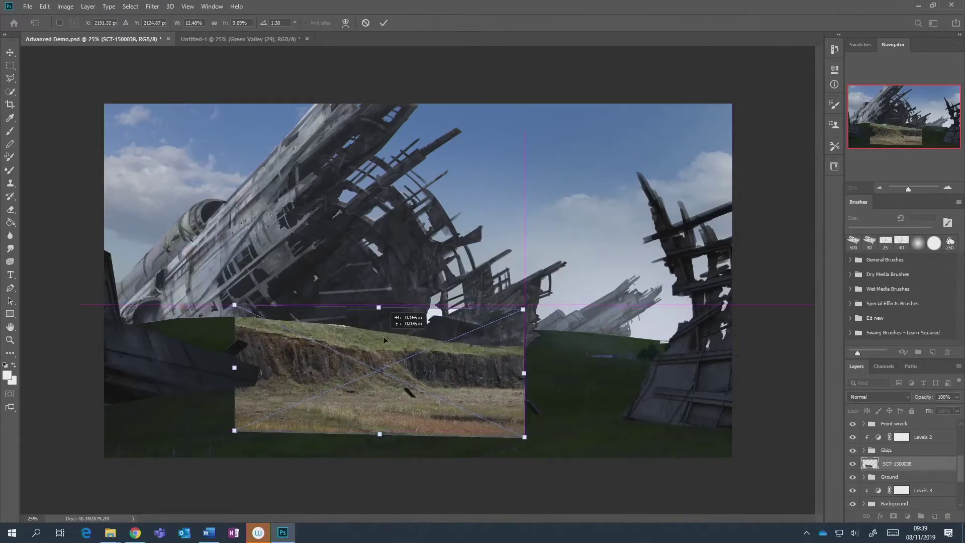
{"action": "key", "text": "b"}
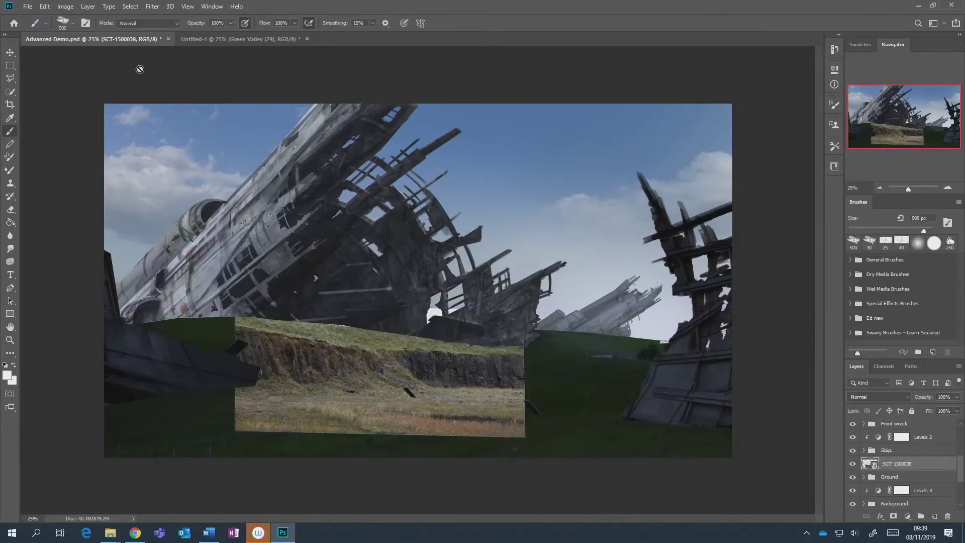
Duplicate the SCT-1500038 layer toward the front wreck on the right and flip the copy horizontally.
{"action": "left_click", "coordinate": [10, 77]}
{"action": "mouse_move", "coordinate": [353, 376]}
{"action": "left_mouse_down"}
{"action": "mouse_move", "coordinate": [598, 386]}
{"action": "mouse_move", "coordinate": [588, 381]}
{"action": "left_mouse_up"}
{"action": "key", "text": "ctrl+z"}
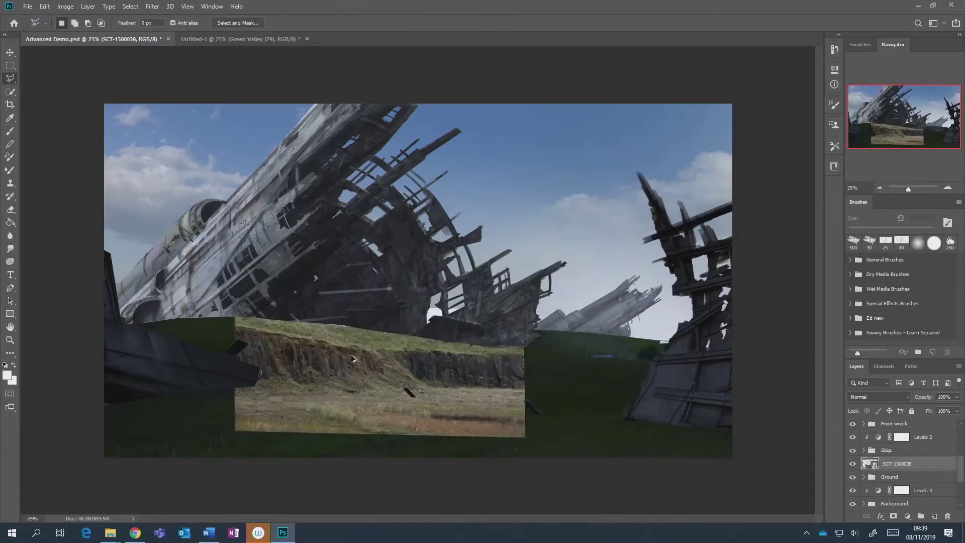
{"action": "left_click_drag", "start_coordinate": [357, 361], "coordinate": [623, 371]}
{"action": "key", "text": "ctrl+t"}
{"action": "right_click", "coordinate": [621, 366]}
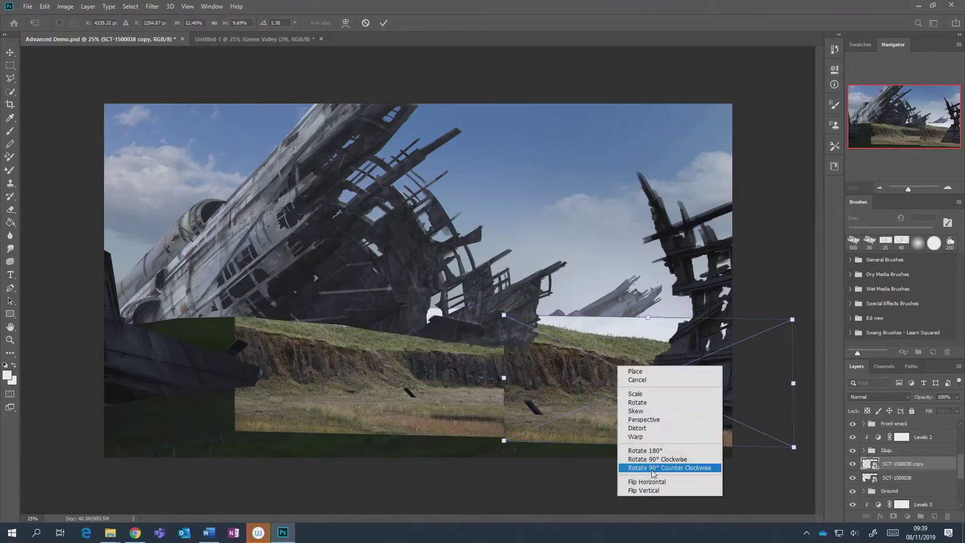
{"action": "left_click", "coordinate": [657, 481]}
Tilt and shift the flipped copy so its cliff continues the original cliff up to the right-hand wreck.
{"action": "left_click_drag", "start_coordinate": [623, 390], "coordinate": [631, 384]}
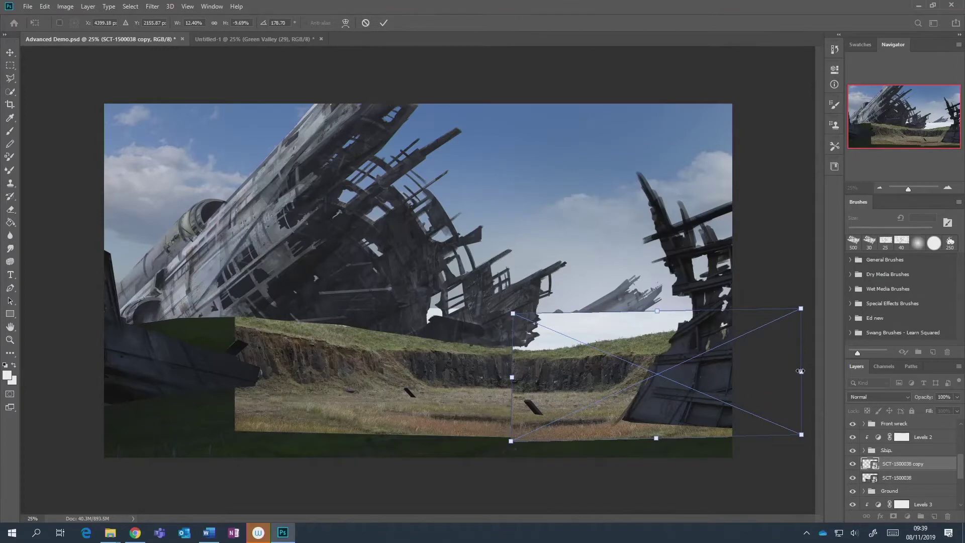
{"action": "left_click_drag", "start_coordinate": [801, 370], "coordinate": [806, 399]}
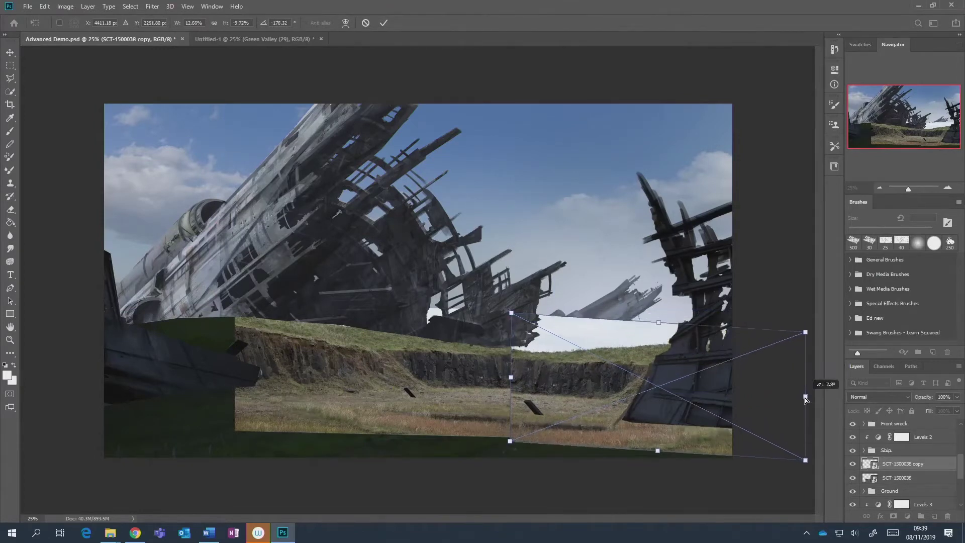
{"action": "left_click_drag", "start_coordinate": [567, 358], "coordinate": [581, 353]}
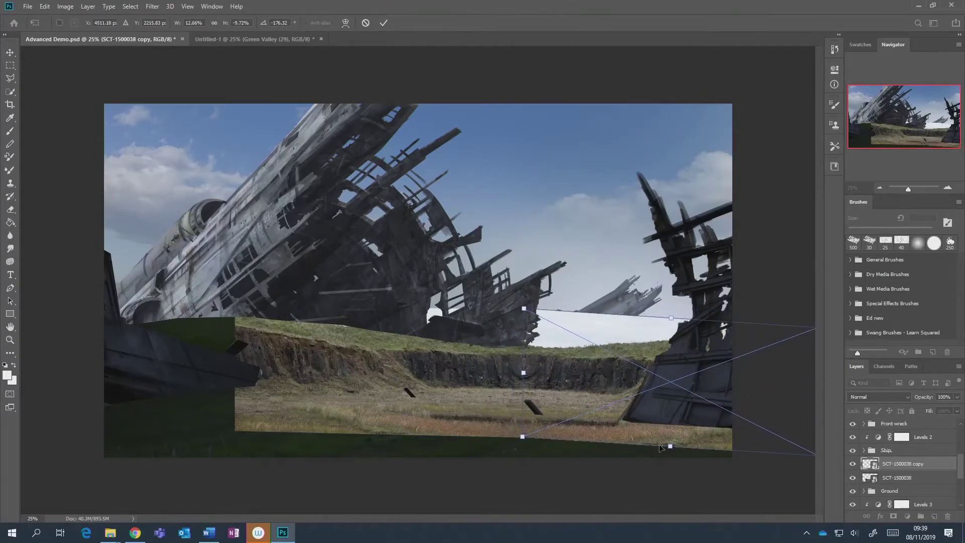
{"action": "left_click_drag", "start_coordinate": [661, 373], "coordinate": [643, 373]}
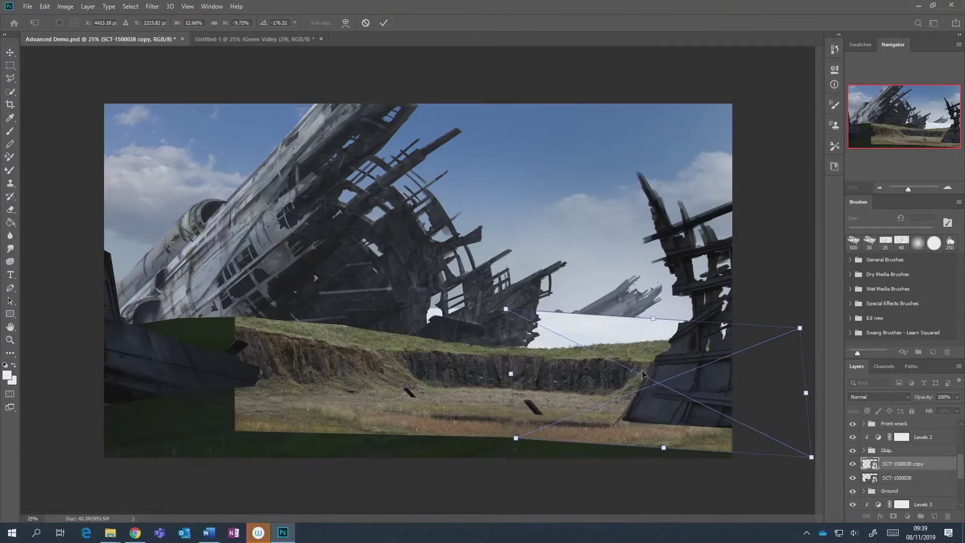
{"action": "left_click", "coordinate": [384, 23]}
Merge the SCT-1500038 copy and SCT-1500038 layers into one layer.
{"action": "key", "text": "l"}
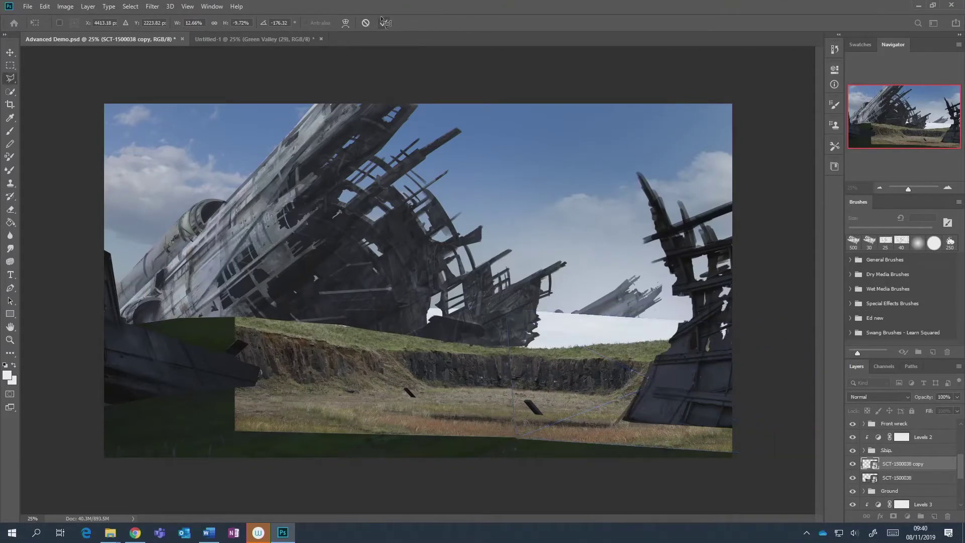
{"action": "left_click", "coordinate": [918, 478], "text": "shift"}
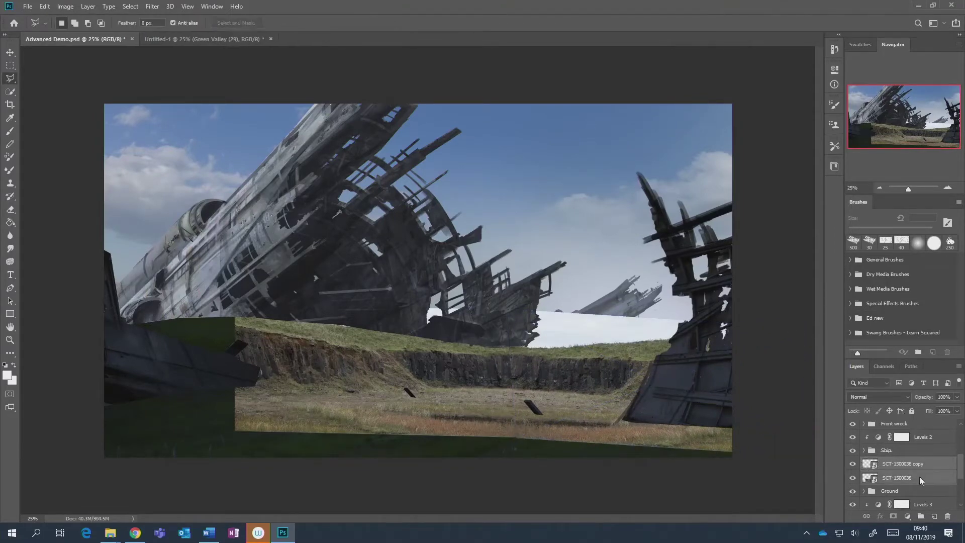
{"action": "right_click", "coordinate": [919, 477]}
{"action": "left_click", "coordinate": [854, 347]}
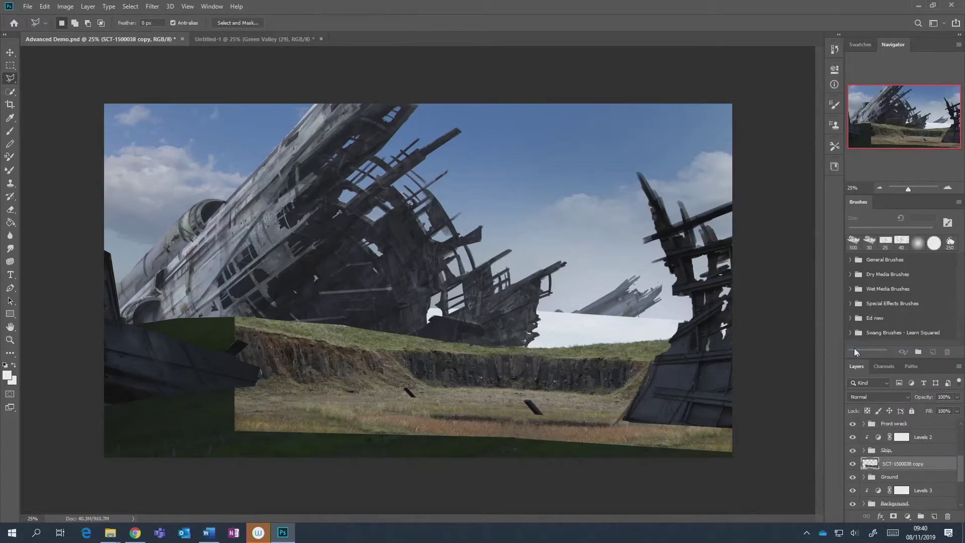
Erase the photo's white sky above the cliff's grassy edge with a Soft Round eraser enlarged to 300 px.
{"action": "key", "text": "e"}
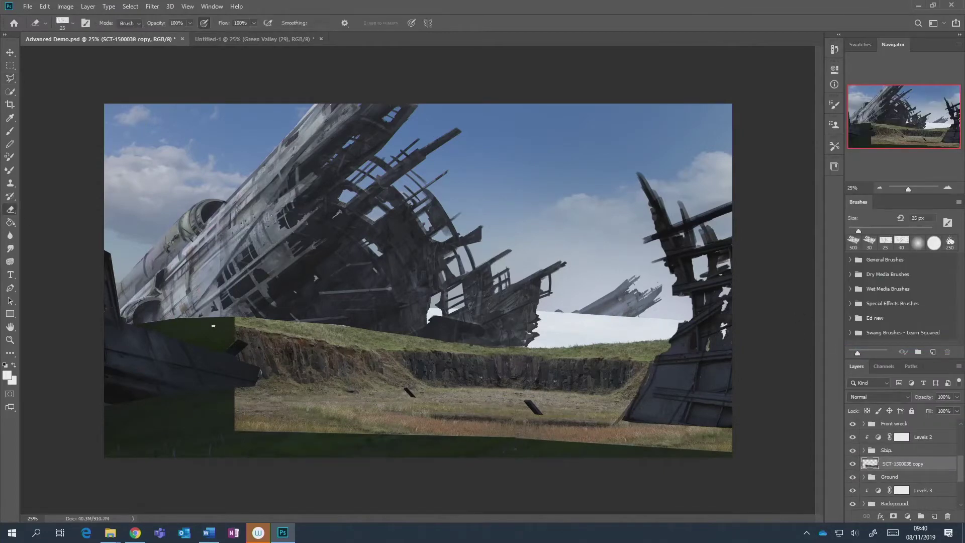
{"action": "right_click", "coordinate": [438, 274]}
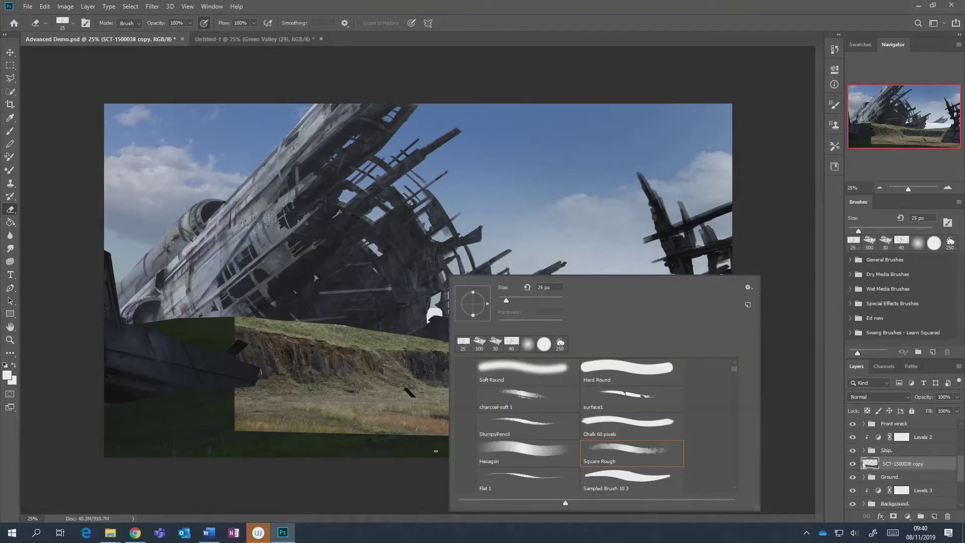
{"action": "double_click", "coordinate": [545, 370]}
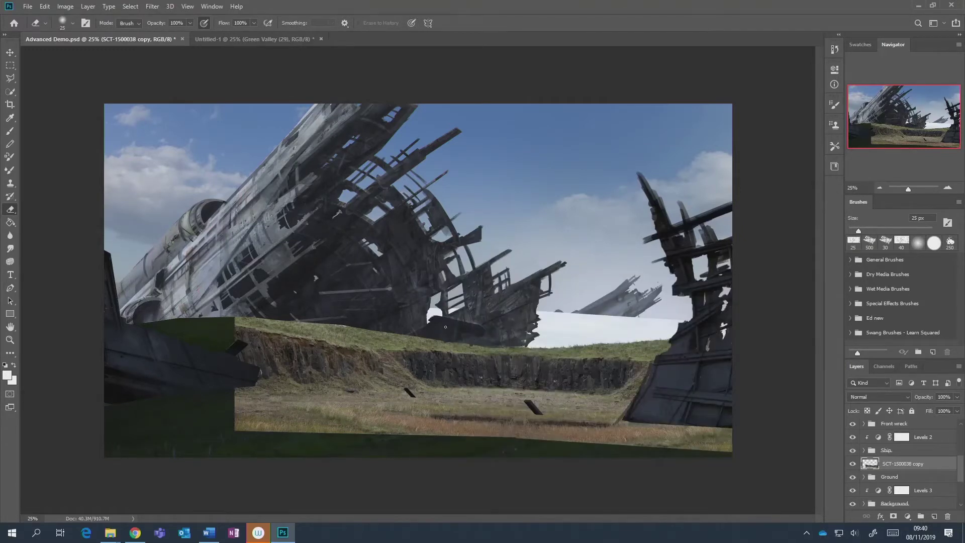
{"action": "key", "text": "bracketright"}
{"action": "key", "text": "bracketright"}
{"action": "key", "text": "bracketright"}
{"action": "key", "text": "bracketright"}
{"action": "key", "text": "bracketright"}
{"action": "key", "text": "bracketright"}
{"action": "key", "text": "bracketright"}
{"action": "mouse_move", "coordinate": [496, 317]}
{"action": "left_mouse_down"}
{"action": "mouse_move", "coordinate": [485, 318]}
{"action": "mouse_move", "coordinate": [674, 332]}
{"action": "left_mouse_up"}
{"action": "mouse_move", "coordinate": [754, 338]}
{"action": "left_mouse_down"}
{"action": "mouse_move", "coordinate": [765, 351]}
{"action": "mouse_move", "coordinate": [489, 329]}
{"action": "mouse_move", "coordinate": [503, 332]}
{"action": "left_mouse_up"}
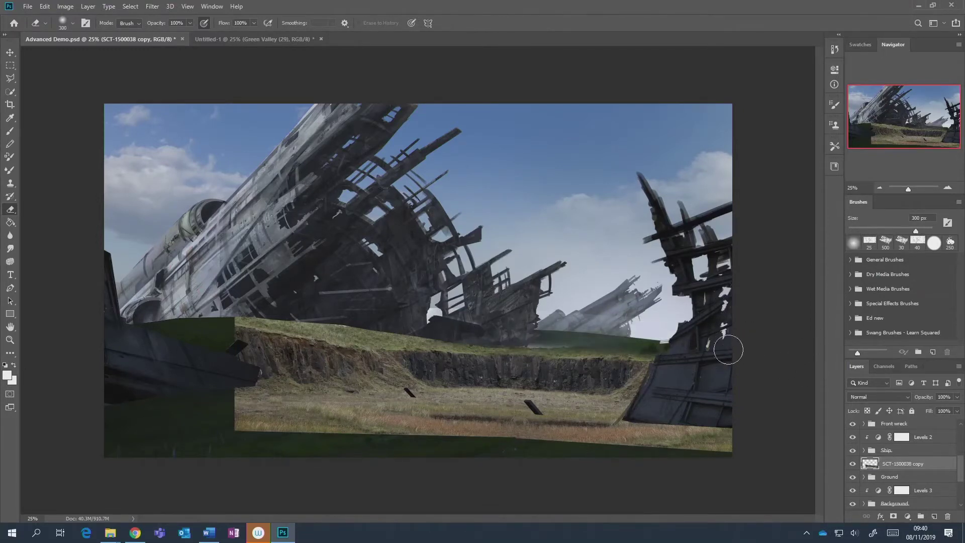
{"action": "left_click_drag", "start_coordinate": [204, 316], "coordinate": [427, 322]}
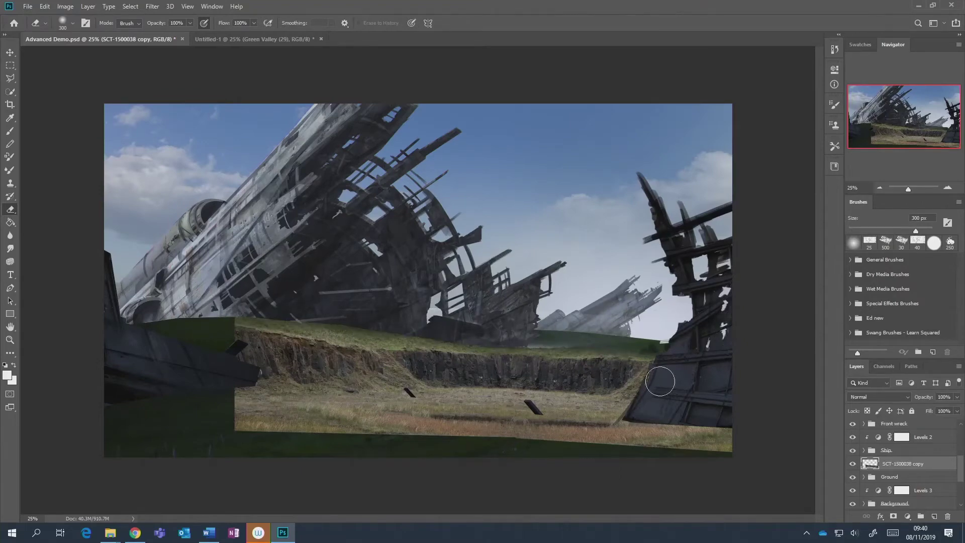
Erase the photo's dry grass foreground below the cliff with a 600 px eraser, blending it into the dark ground.
{"action": "key", "text": "bracketright"}
{"action": "key", "text": "bracketright"}
{"action": "key", "text": "bracketright"}
{"action": "mouse_move", "coordinate": [224, 422]}
{"action": "left_mouse_down"}
{"action": "mouse_move", "coordinate": [830, 470]}
{"action": "mouse_move", "coordinate": [478, 444]}
{"action": "mouse_move", "coordinate": [709, 465]}
{"action": "mouse_move", "coordinate": [565, 448]}
{"action": "mouse_move", "coordinate": [147, 441]}
{"action": "mouse_move", "coordinate": [663, 446]}
{"action": "mouse_move", "coordinate": [107, 445]}
{"action": "mouse_move", "coordinate": [384, 433]}
{"action": "mouse_move", "coordinate": [215, 416]}
{"action": "mouse_move", "coordinate": [732, 445]}
{"action": "left_mouse_up"}
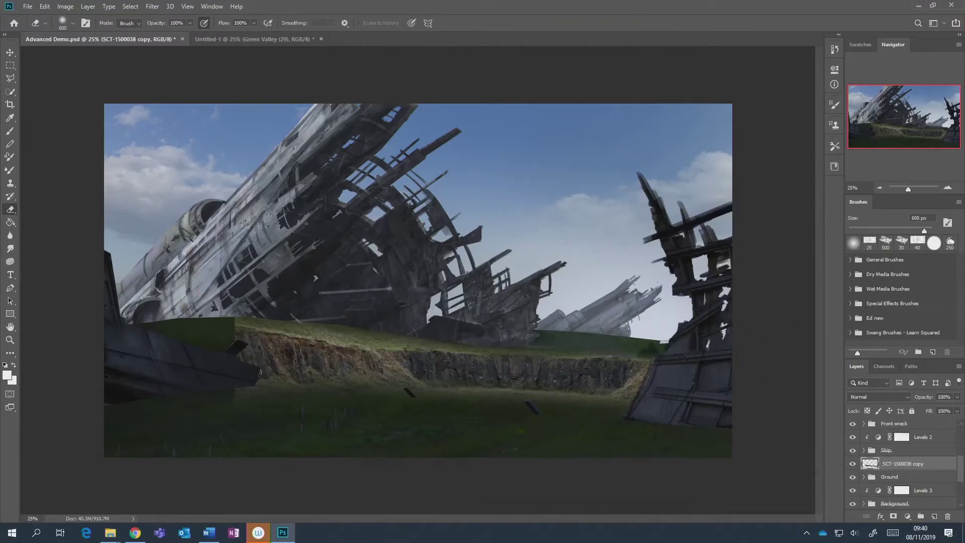
Reduce the eraser size to 90 px.
{"action": "key", "text": "bracketleft"}
{"action": "key", "text": "bracketleft"}
{"action": "key", "text": "bracketleft"}
{"action": "key", "text": "bracketleft"}
{"action": "key", "text": "bracketleft"}
{"action": "key", "text": "bracketleft"}
{"action": "key", "text": "bracketleft"}
{"action": "key", "text": "bracketleft"}
{"action": "key", "text": "bracketleft"}
{"action": "key", "text": "bracketleft"}
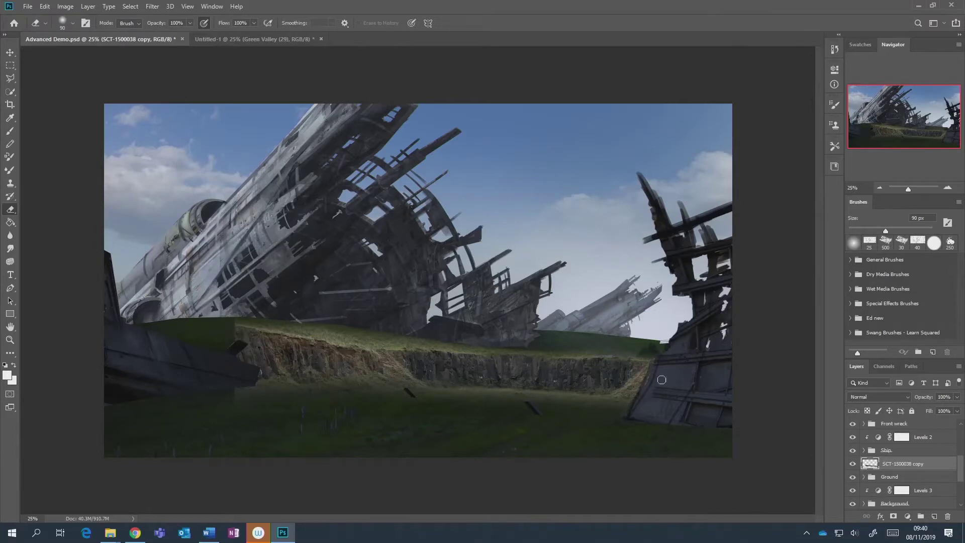
Check which wreckage the Front 2 and Front wreck groups contain by toggling their visibility, and combine both into one group.
{"action": "scroll", "coordinate": [916, 488], "scroll_direction": "up", "scroll_amount": 3}
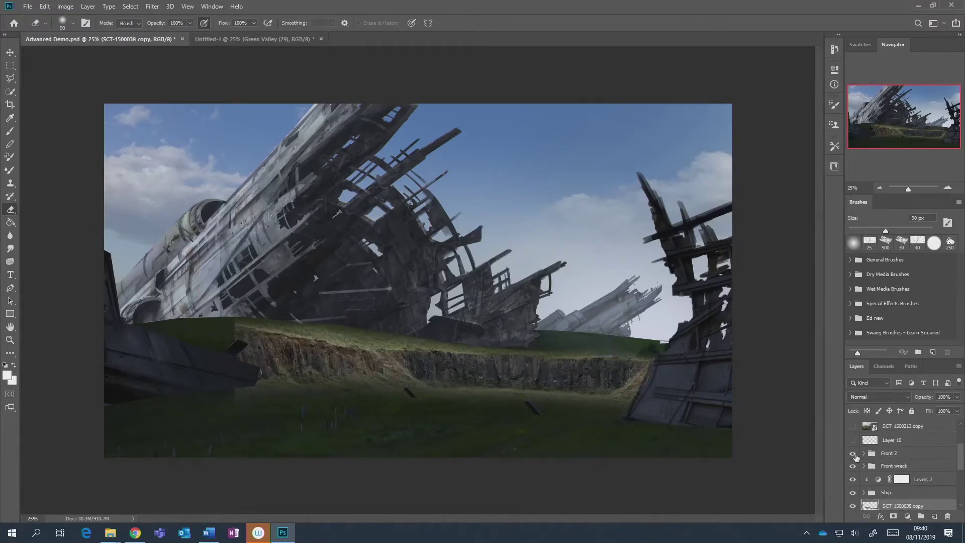
{"action": "left_click", "coordinate": [854, 453]}
{"action": "left_click", "coordinate": [854, 453]}
{"action": "left_click", "coordinate": [854, 453]}
{"action": "left_click", "coordinate": [853, 453]}
{"action": "left_click", "coordinate": [854, 466]}
{"action": "left_click", "coordinate": [853, 466]}
{"action": "left_click", "coordinate": [895, 455]}
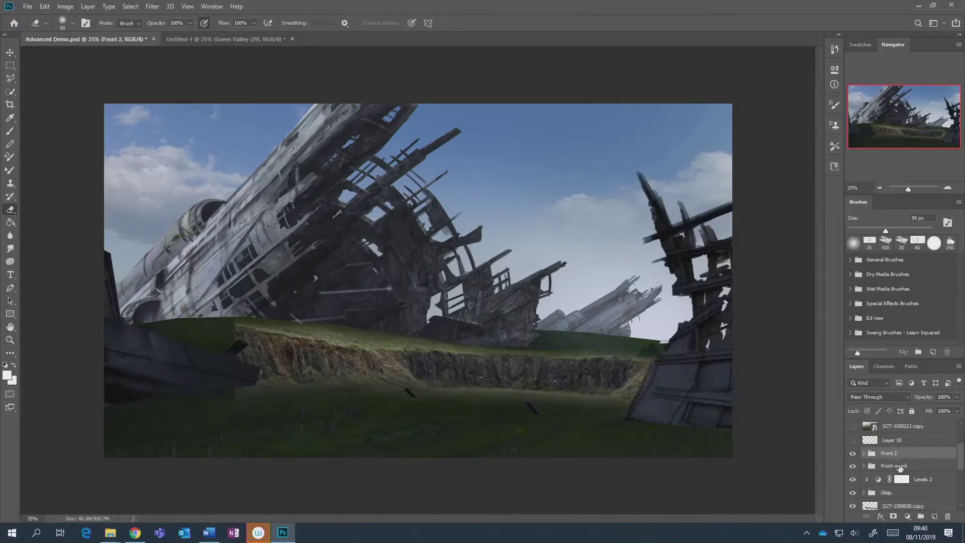
{"action": "left_click", "coordinate": [897, 467], "text": "shift"}
{"action": "key", "text": "ctrl+g"}
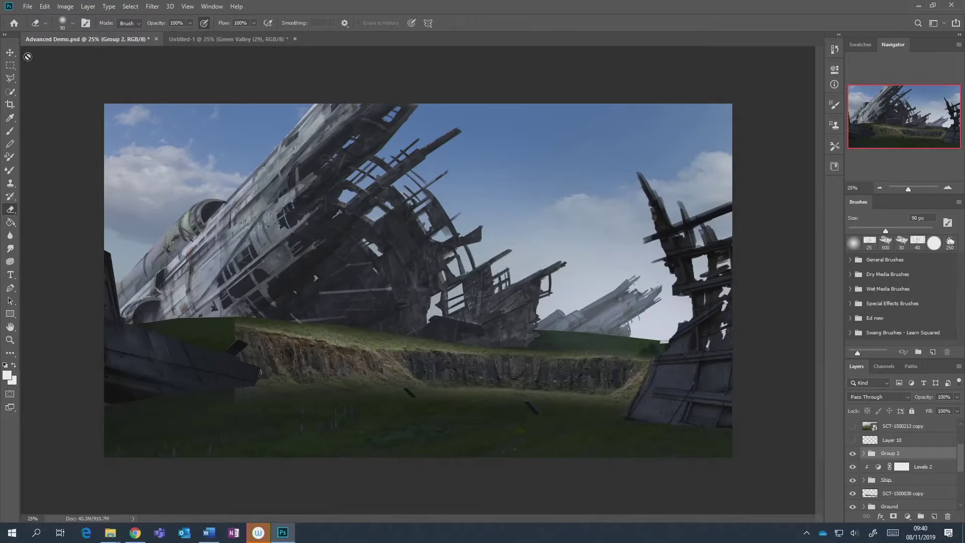
Collapse the new foreground wreckage group and move it down and slightly left in the scene.
{"action": "left_click", "coordinate": [10, 52]}
{"action": "left_click_drag", "start_coordinate": [685, 358], "coordinate": [686, 374]}
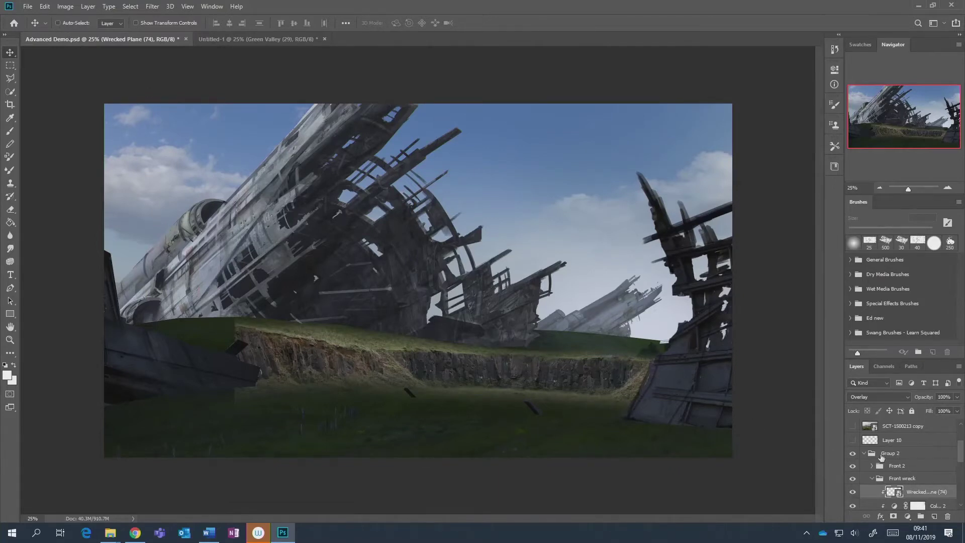
{"action": "left_click", "coordinate": [852, 454]}
{"action": "left_click", "coordinate": [852, 454]}
{"action": "left_click", "coordinate": [864, 454]}
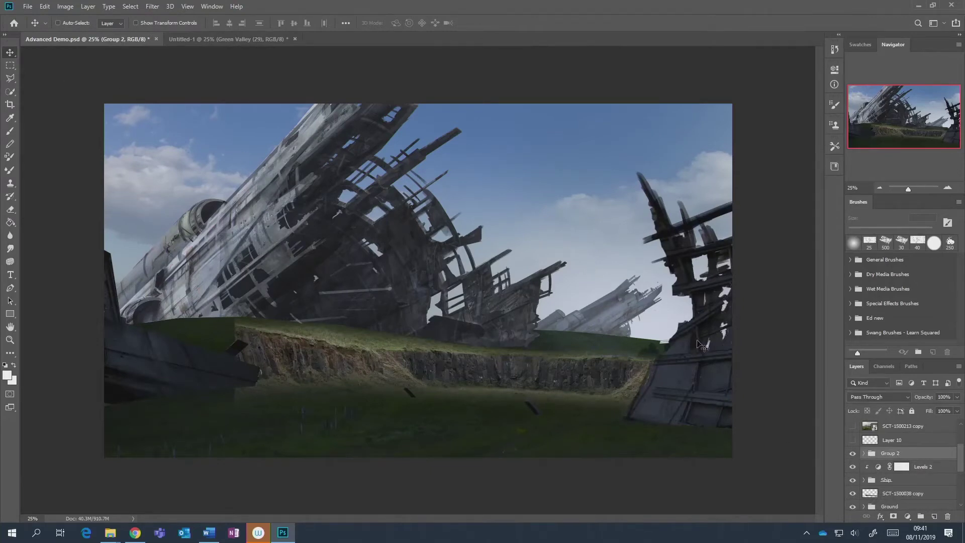
{"action": "left_click_drag", "start_coordinate": [700, 345], "coordinate": [692, 370]}
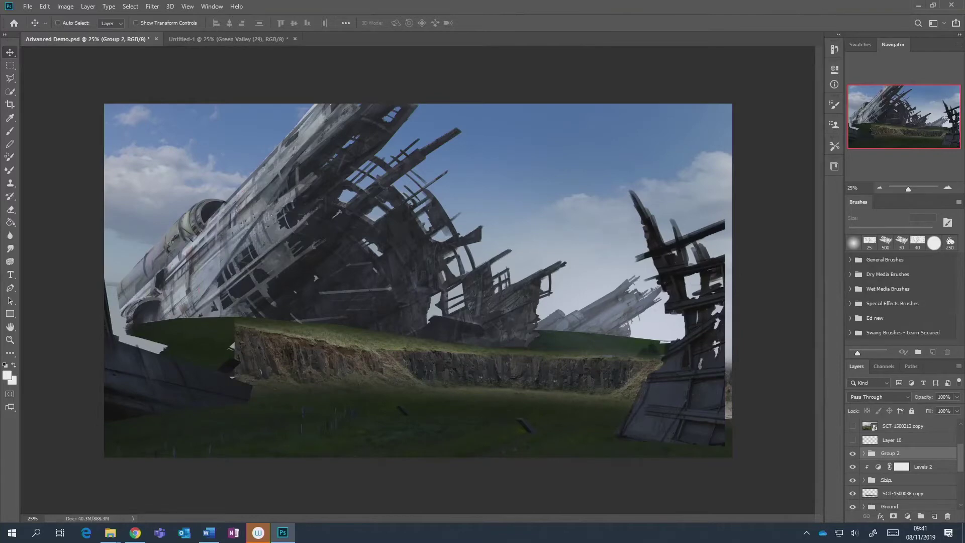
{"action": "key", "text": "alt+Tab"}
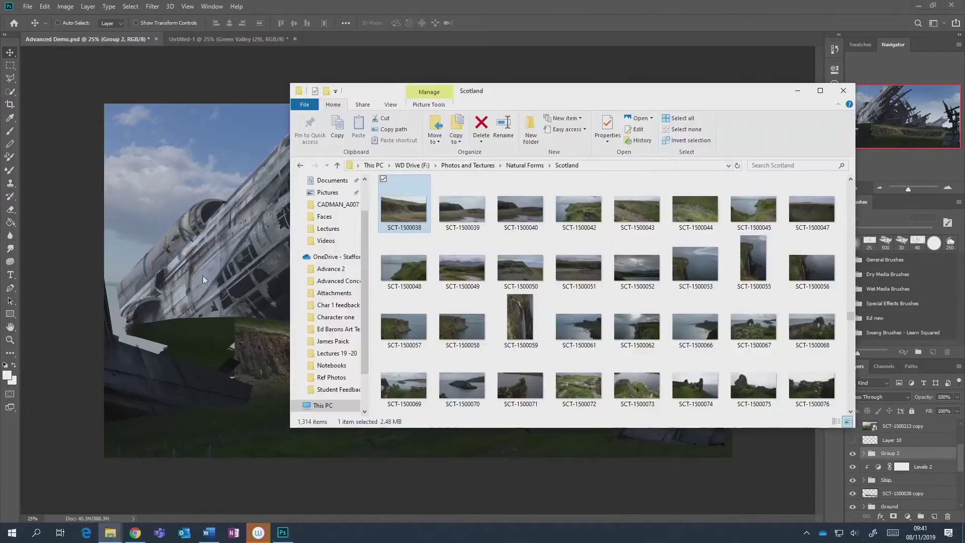
{"action": "left_click", "coordinate": [301, 164]}
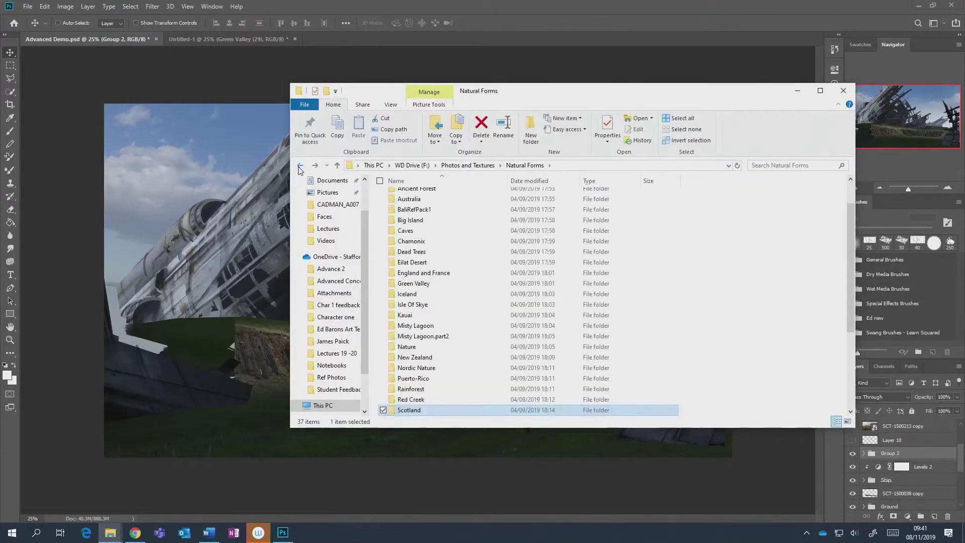
{"action": "key", "text": "alt+Tab"}
Switch to File Explorer and open the Natural Forms folder inside Photos and Textures on the WD Drive (F:).
{"action": "mouse_move", "coordinate": [220, 527]}
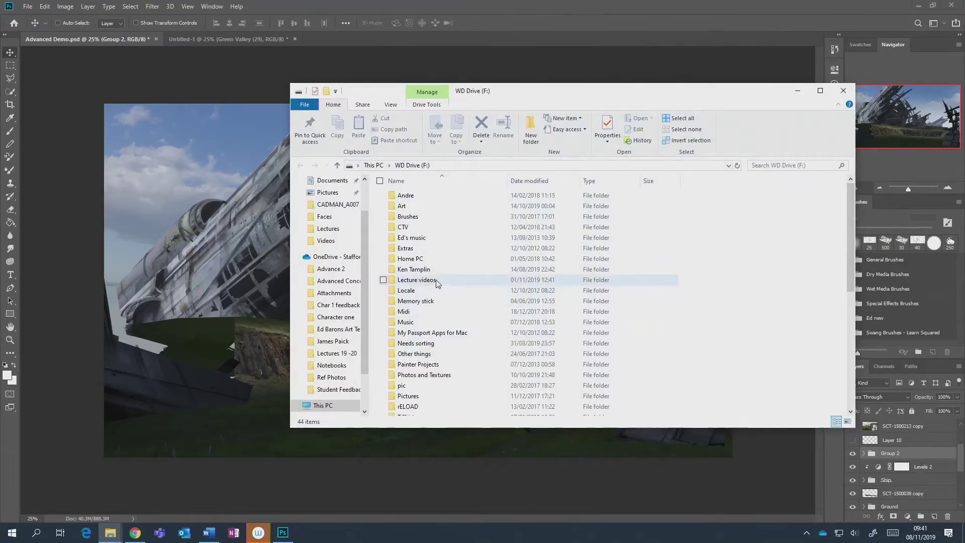
{"action": "scroll", "coordinate": [437, 289], "scroll_direction": "down", "scroll_amount": 2}
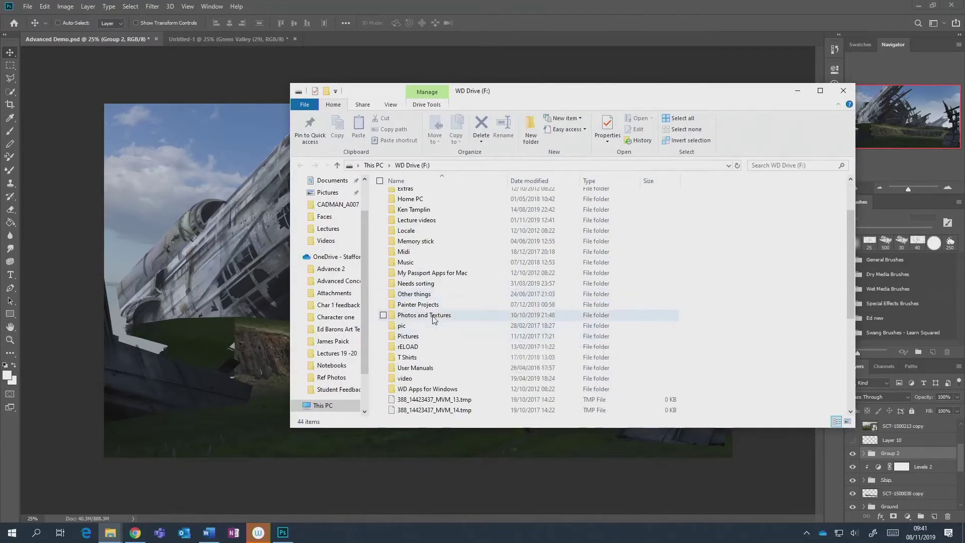
{"action": "double_click", "coordinate": [433, 315]}
{"action": "scroll", "coordinate": [450, 274], "scroll_direction": "down", "scroll_amount": 5}
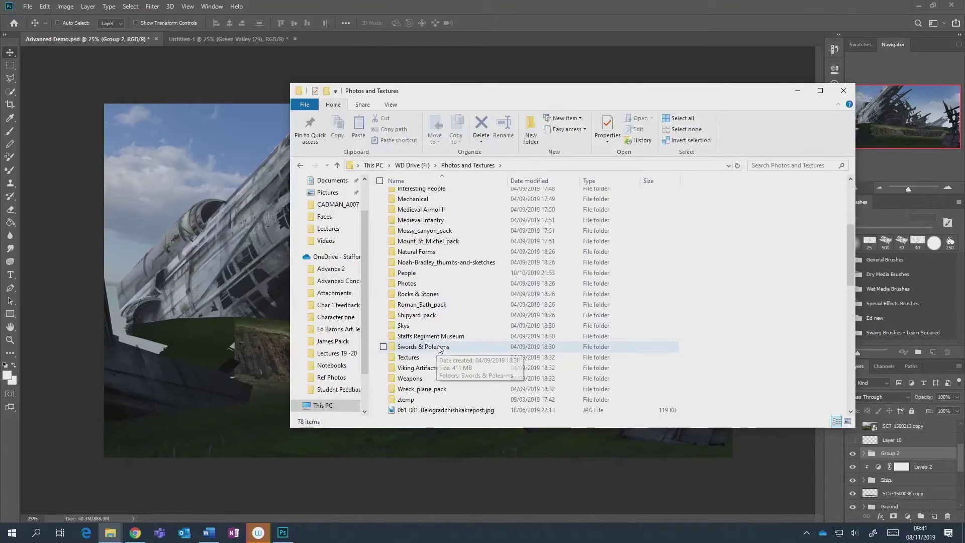
{"action": "scroll", "coordinate": [437, 351], "scroll_direction": "up", "scroll_amount": 3}
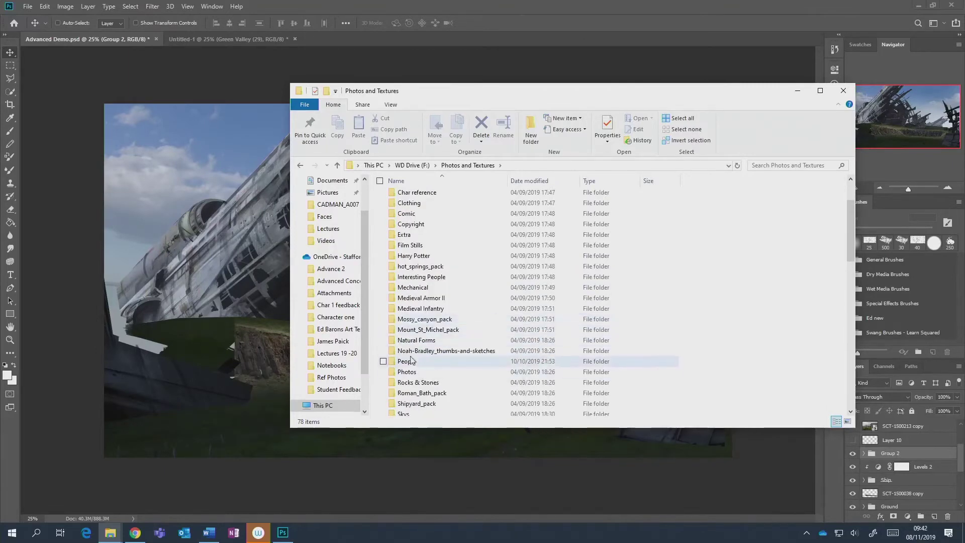
{"action": "double_click", "coordinate": [417, 340]}
Open the nested Green Valley photo folder within Natural Forms and maximize the window to see more thumbnails.
{"action": "scroll", "coordinate": [434, 356], "scroll_direction": "down", "scroll_amount": 2}
{"action": "scroll", "coordinate": [433, 357], "scroll_direction": "down", "scroll_amount": 2}
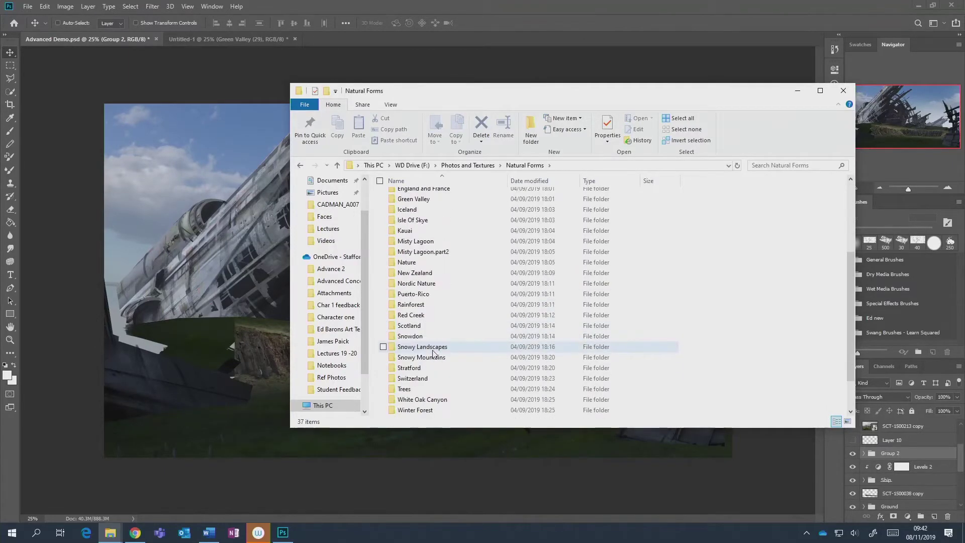
{"action": "scroll", "coordinate": [437, 357], "scroll_direction": "down", "scroll_amount": 1}
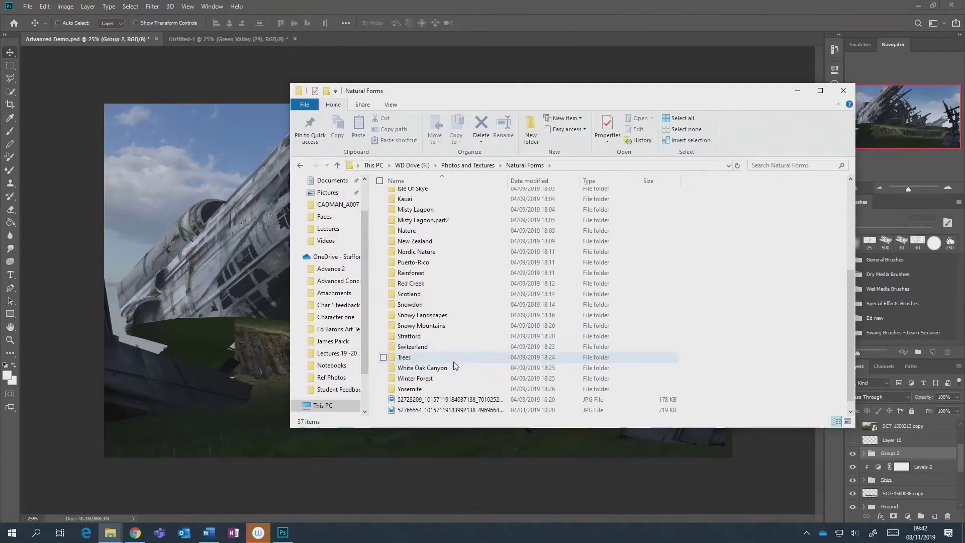
{"action": "scroll", "coordinate": [454, 361], "scroll_direction": "up", "scroll_amount": 3}
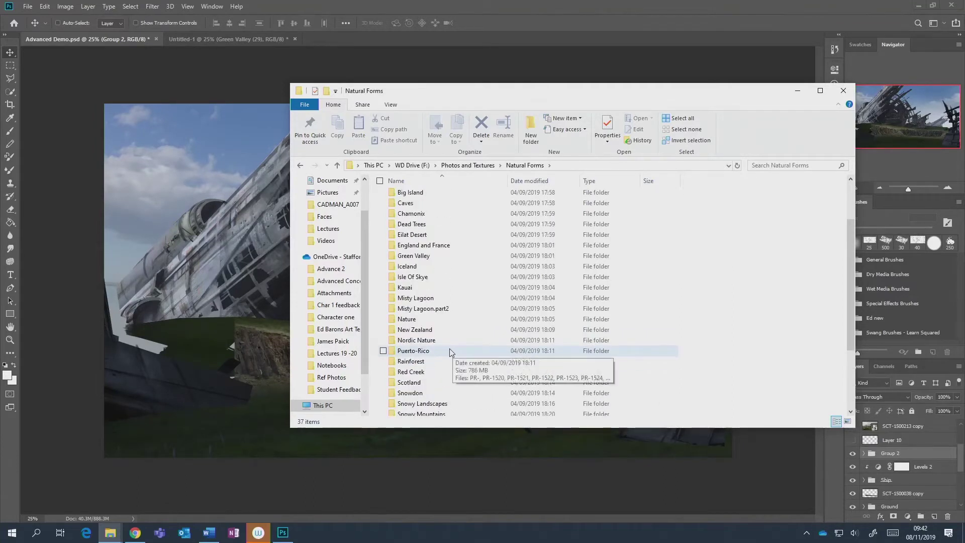
{"action": "double_click", "coordinate": [430, 256]}
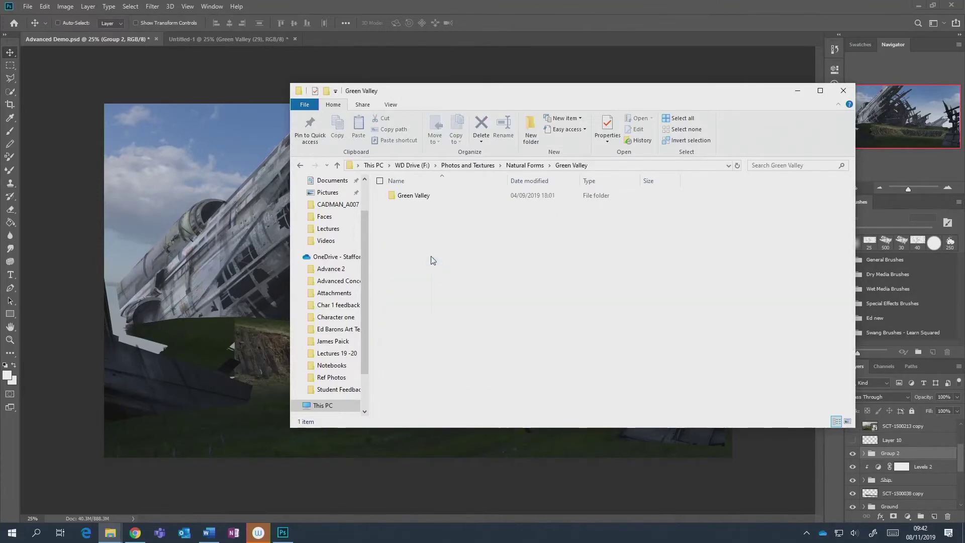
{"action": "double_click", "coordinate": [430, 197]}
{"action": "scroll", "coordinate": [704, 226], "scroll_direction": "down", "scroll_amount": 2}
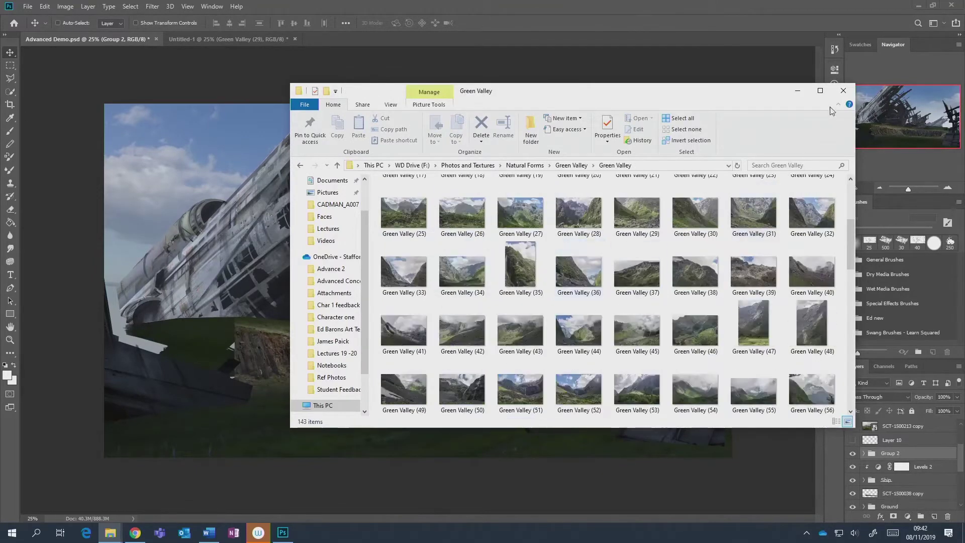
{"action": "left_click", "coordinate": [820, 90]}
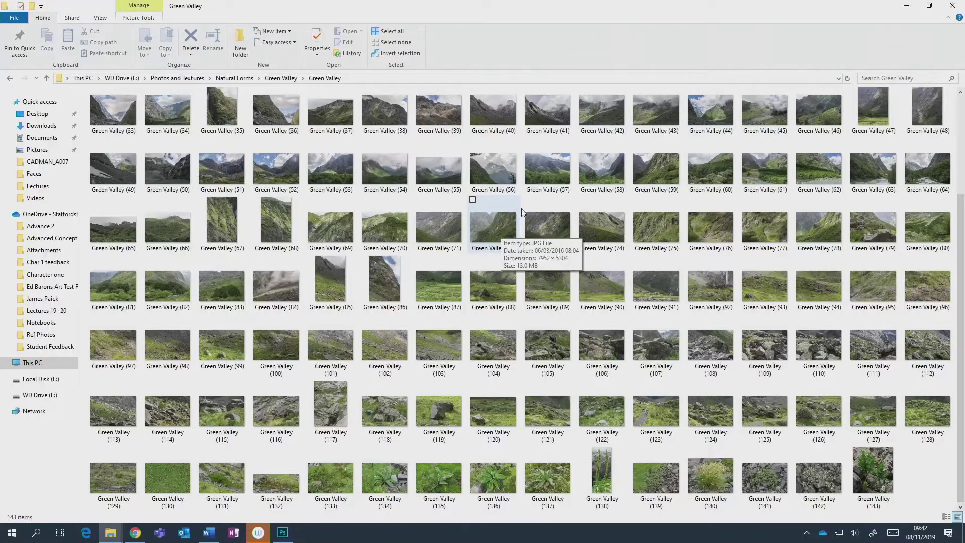
Place the Green Valley (9) photo into the Photoshop scene, enlarged over most of the canvas and tilted counterclockwise about 20 degrees.
{"action": "scroll", "coordinate": [432, 210], "scroll_direction": "up", "scroll_amount": 3}
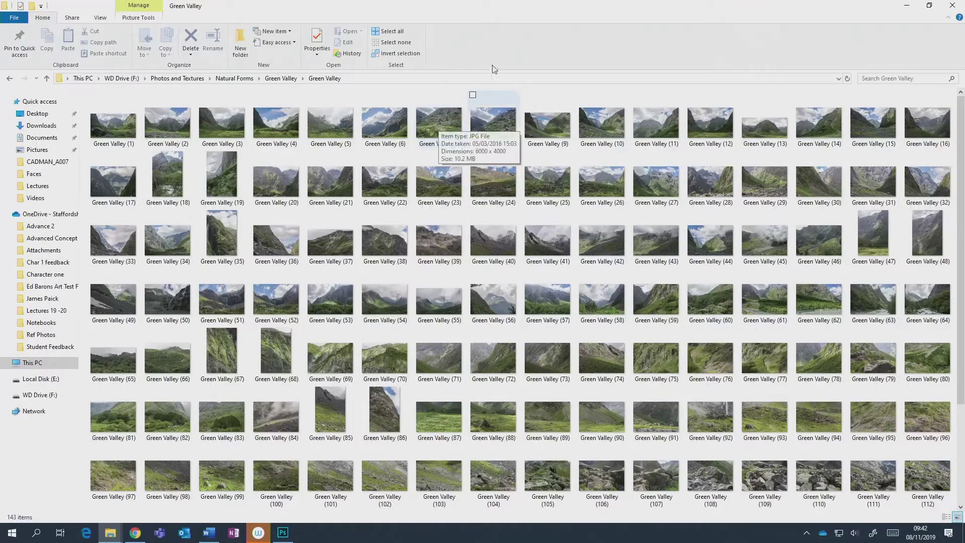
{"action": "left_click_drag", "start_coordinate": [547, 9], "coordinate": [590, 27]}
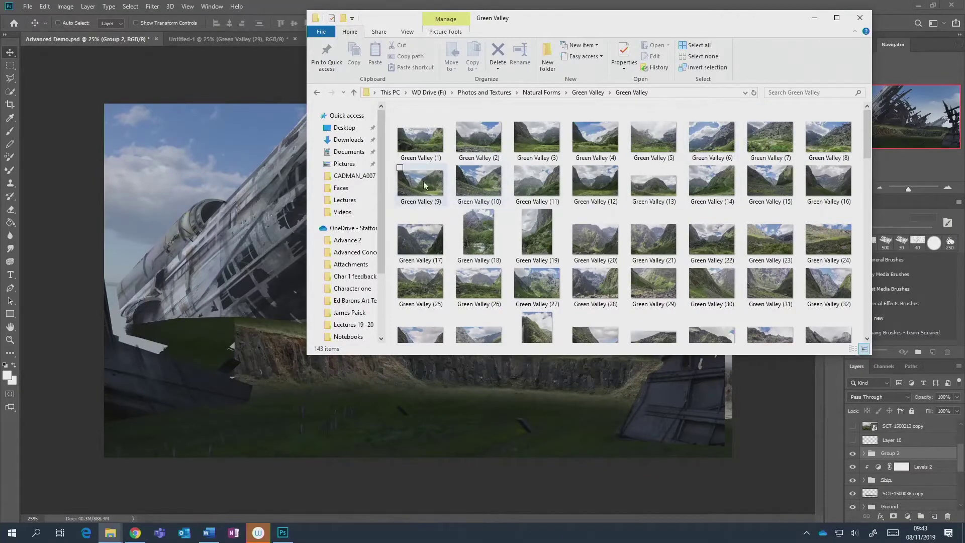
{"action": "left_click_drag", "start_coordinate": [424, 185], "coordinate": [548, 278]}
{"action": "left_click_drag", "start_coordinate": [752, 252], "coordinate": [739, 176]}
{"action": "left_click_drag", "start_coordinate": [612, 168], "coordinate": [652, 216]}
{"action": "left_click_drag", "start_coordinate": [665, 265], "coordinate": [705, 263]}
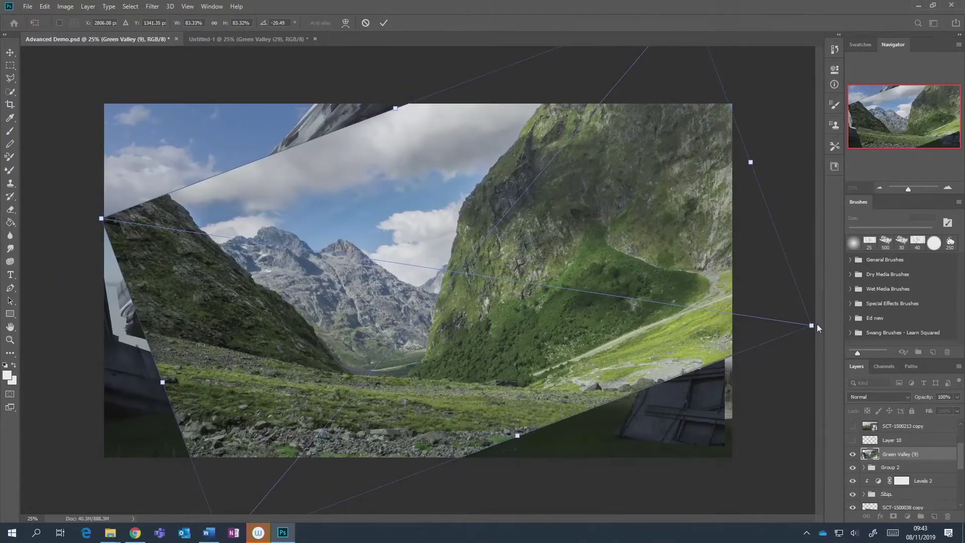
{"action": "key", "text": "ctrl+minus"}
{"action": "key", "text": "ctrl+minus"}
{"action": "left_click_drag", "start_coordinate": [607, 301], "coordinate": [641, 293]}
{"action": "left_click", "coordinate": [386, 21]}
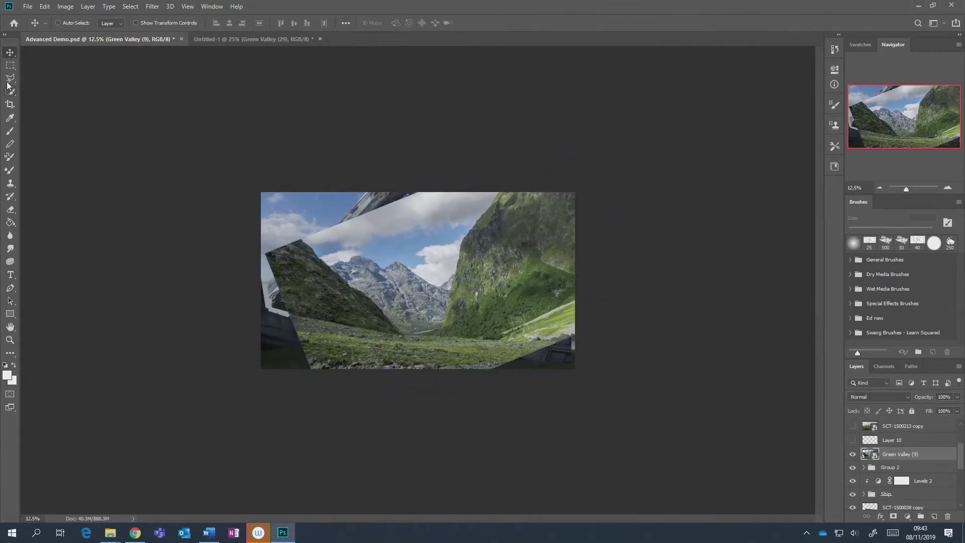
Add a layer mask to the Green Valley (9) photo that keeps only its grassy strip along the bottom of the canvas.
{"action": "key", "text": "m"}
{"action": "left_click_drag", "start_coordinate": [260, 109], "coordinate": [666, 321]}
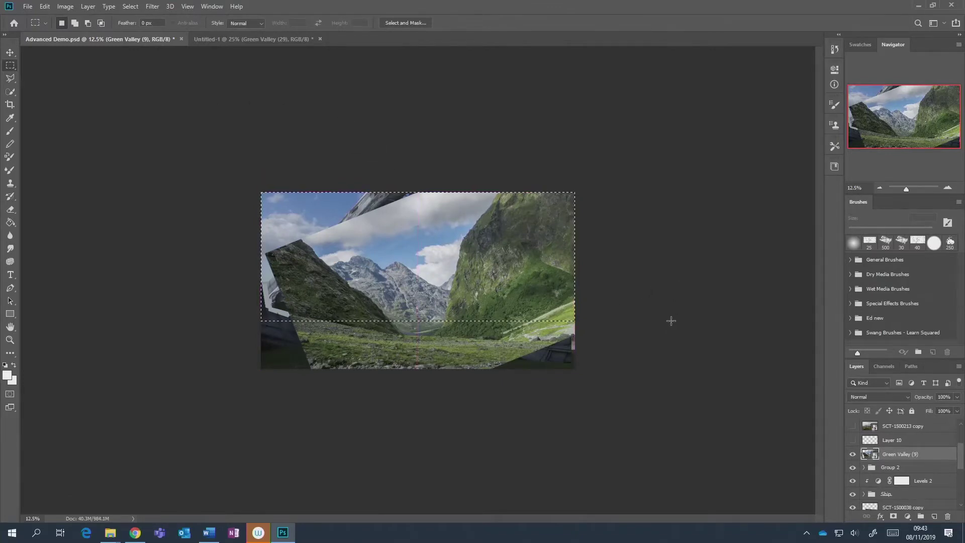
{"action": "left_click", "coordinate": [893, 516]}
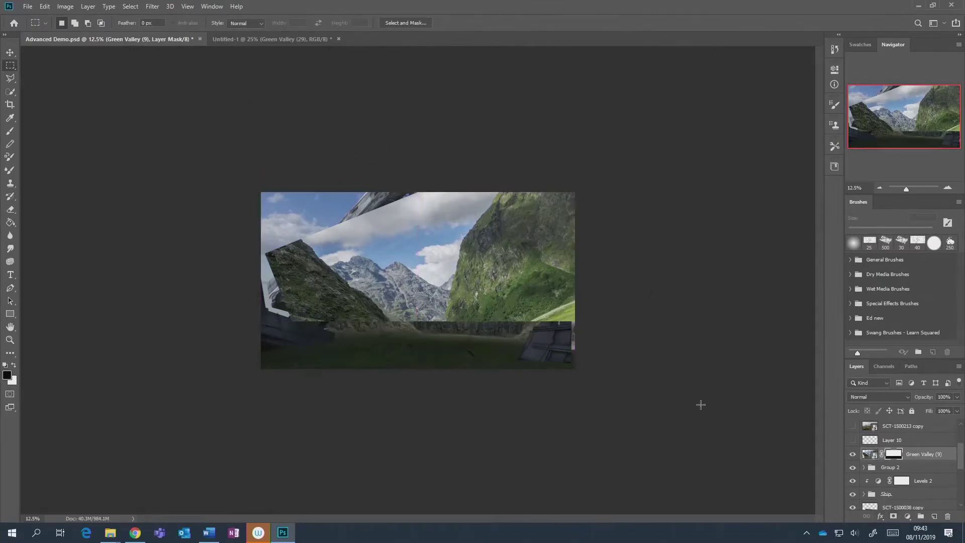
{"action": "key", "text": "ctrl+z"}
{"action": "key", "text": "ctrl+shift+i"}
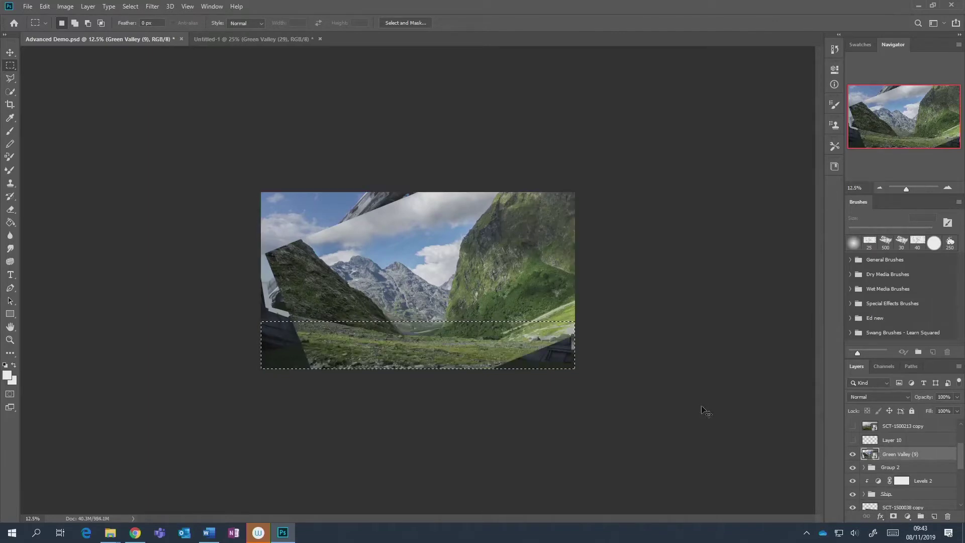
{"action": "left_click", "coordinate": [892, 516]}
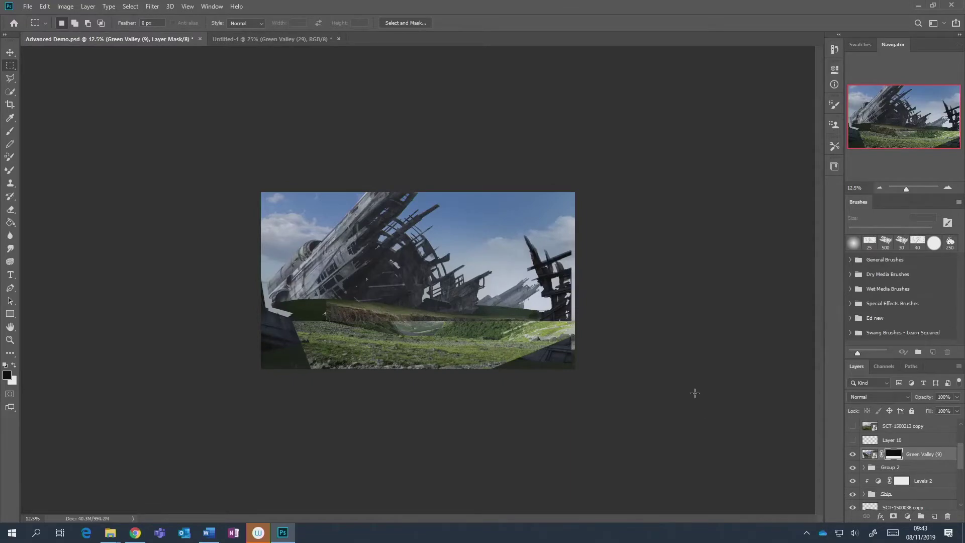
Paint black on the mask with the 500 px textured brush to hide the grass photo over the cliff and the upper right wreckage.
{"action": "key", "text": "b"}
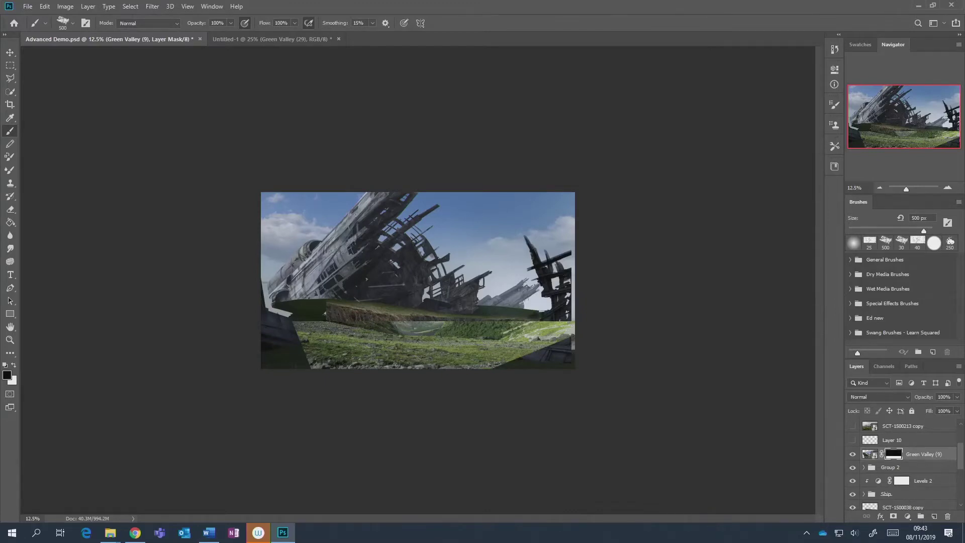
{"action": "key", "text": "e"}
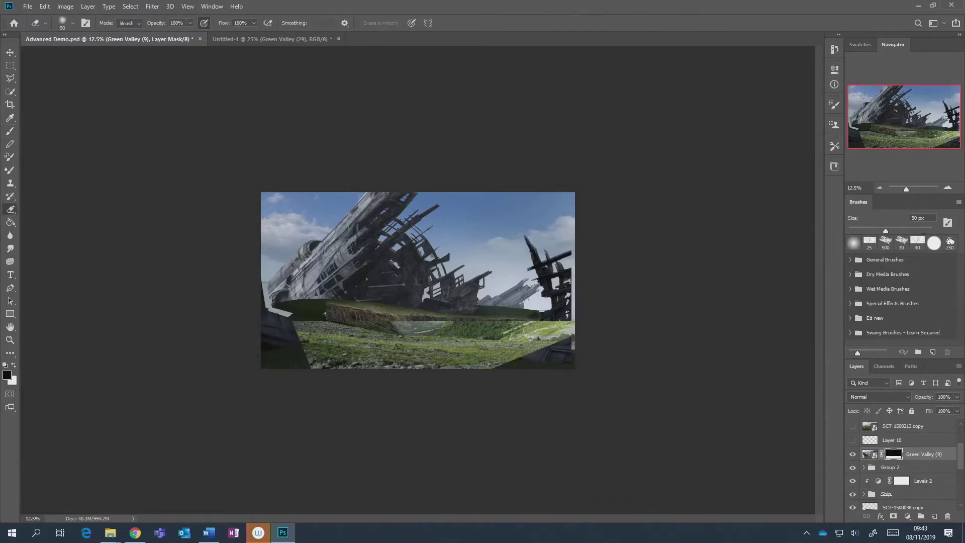
{"action": "key", "text": "b"}
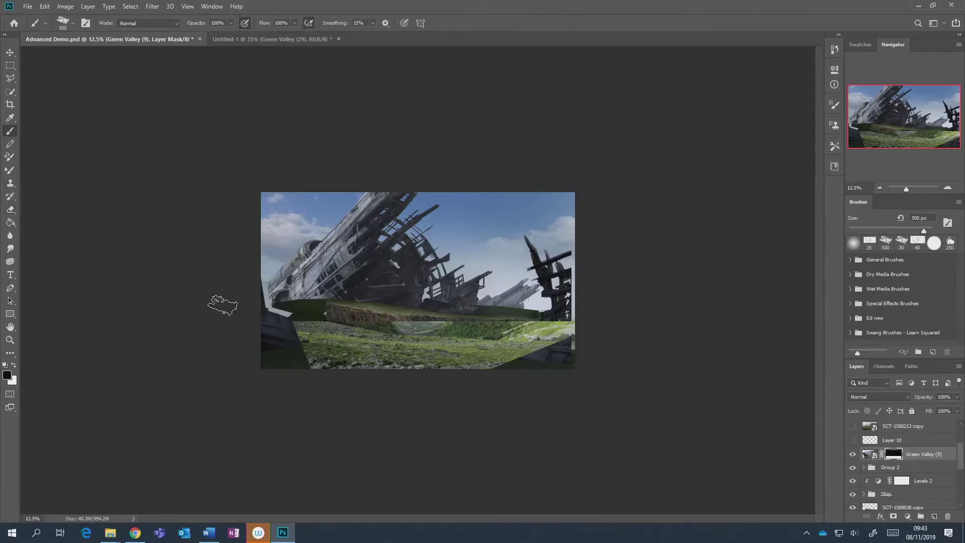
{"action": "mouse_move", "coordinate": [458, 315]}
{"action": "left_mouse_down"}
{"action": "mouse_move", "coordinate": [573, 335]}
{"action": "mouse_move", "coordinate": [392, 325]}
{"action": "left_mouse_up"}
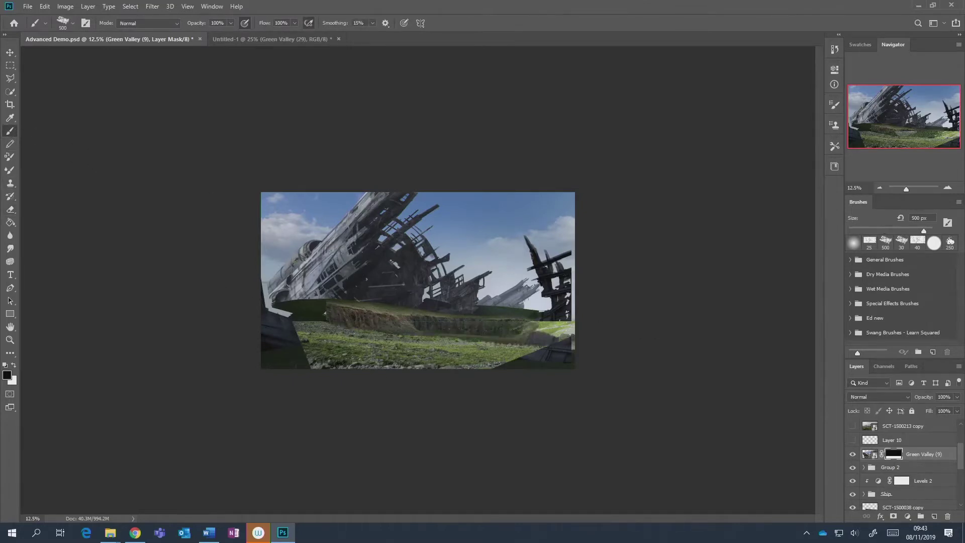
{"action": "mouse_move", "coordinate": [581, 338]}
{"action": "left_mouse_down"}
{"action": "mouse_move", "coordinate": [558, 332]}
{"action": "mouse_move", "coordinate": [609, 330]}
{"action": "left_mouse_up"}
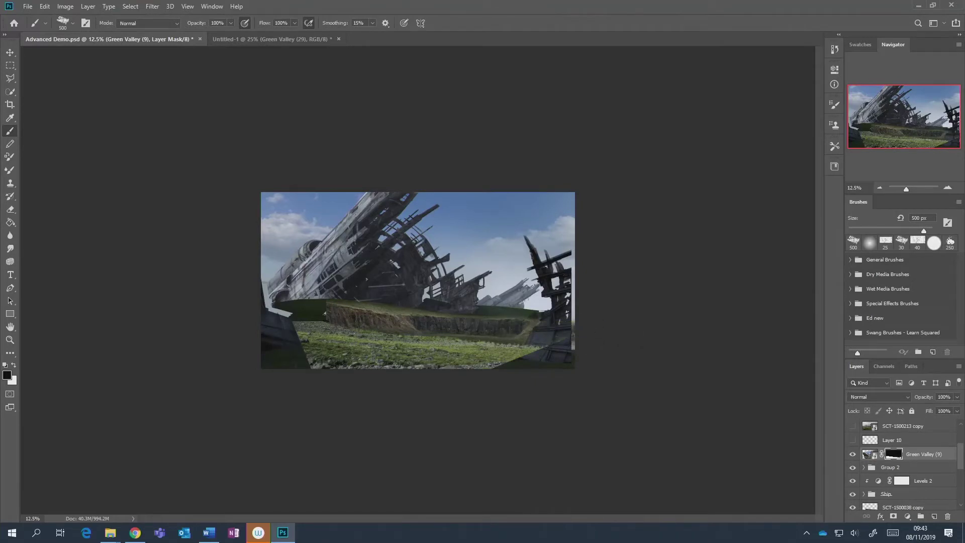
Switch to a soft round 500 px brush and mask out the photo's bottom foreground and the area over the right wreckage.
{"action": "right_click", "coordinate": [526, 235]}
{"action": "double_click", "coordinate": [591, 330]}
{"action": "left_click_drag", "start_coordinate": [277, 346], "coordinate": [635, 397]}
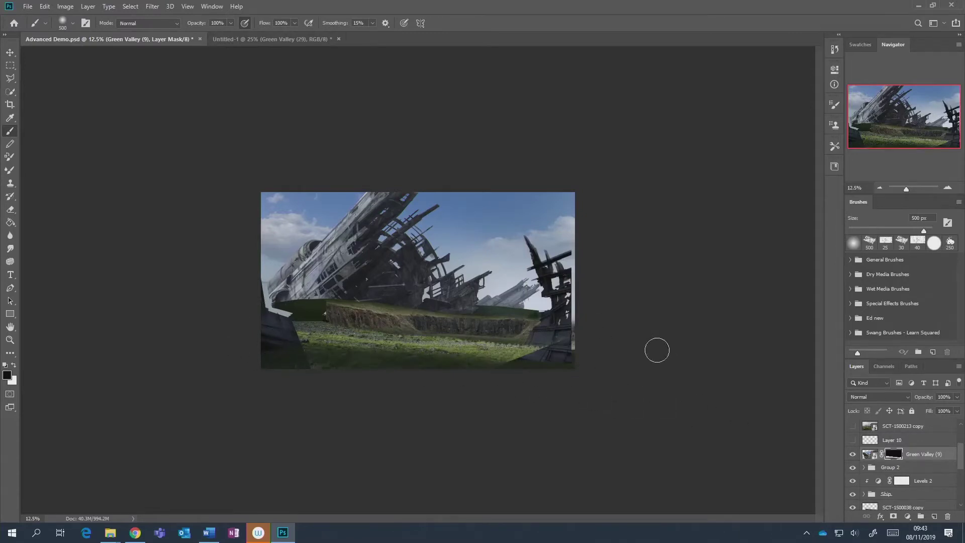
{"action": "mouse_move", "coordinate": [571, 345]}
{"action": "left_mouse_down"}
{"action": "mouse_move", "coordinate": [551, 336]}
{"action": "mouse_move", "coordinate": [528, 365]}
{"action": "left_mouse_up"}
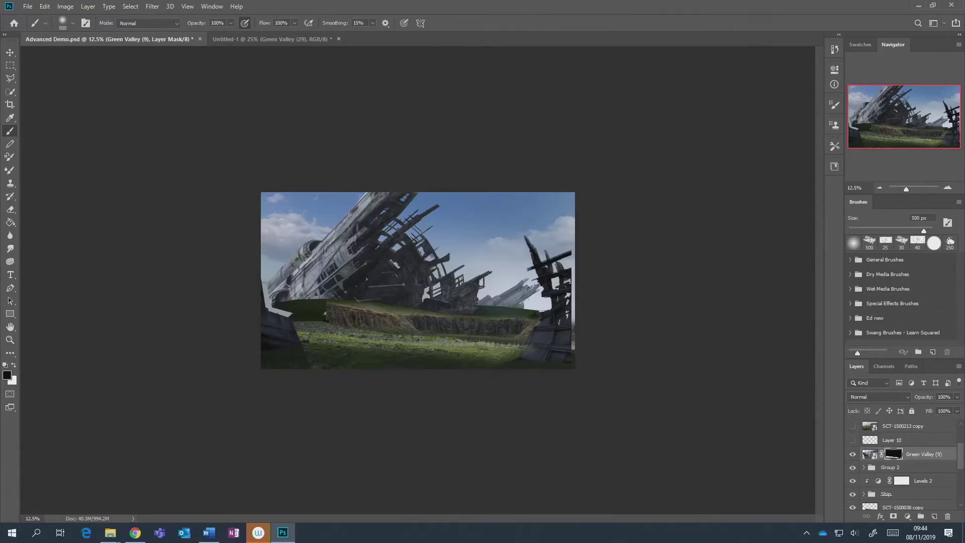
Flip the whole scene horizontally.
{"action": "key", "text": "ctrl+minus"}
{"action": "key", "text": "ctrl+plus"}
{"action": "key", "text": "ctrl+plus"}
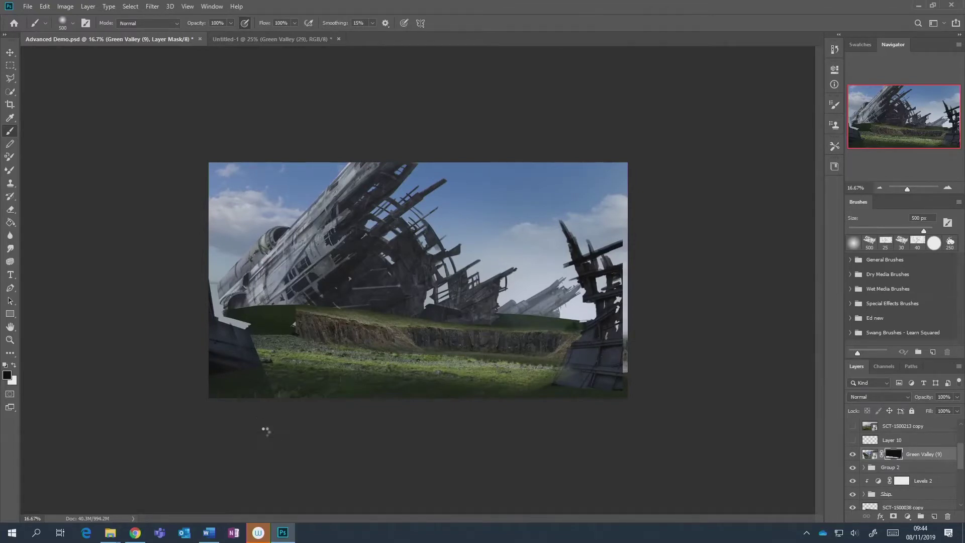
{"action": "key", "text": "ctrl+shift+h"}
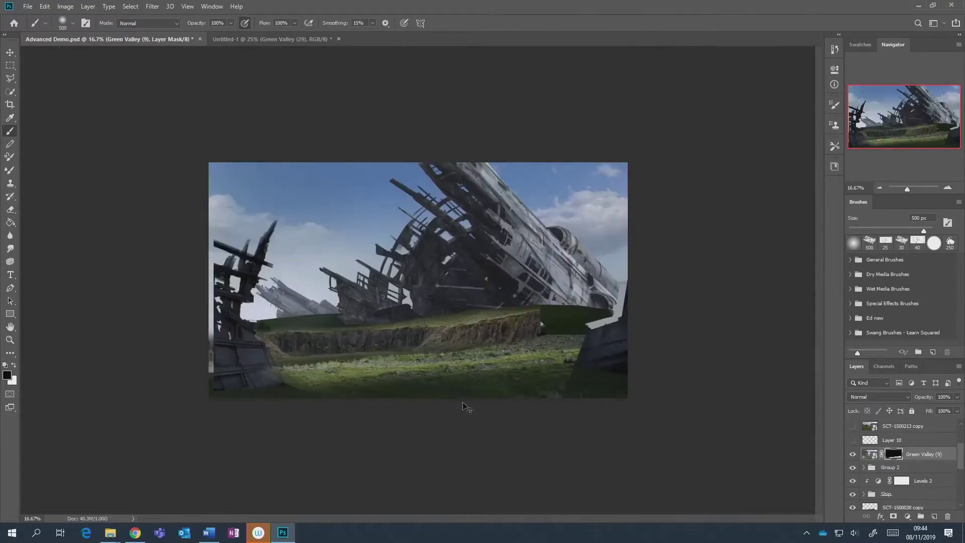
Rotate the masked Green Valley (9) layer 4.81 degrees clockwise and reduce its opacity to 55%.
{"action": "key", "text": "ctrl+t"}
{"action": "mouse_move", "coordinate": [634, 322]}
{"action": "left_mouse_down"}
{"action": "mouse_move", "coordinate": [649, 326]}
{"action": "mouse_move", "coordinate": [636, 334]}
{"action": "mouse_move", "coordinate": [624, 324]}
{"action": "left_mouse_up"}
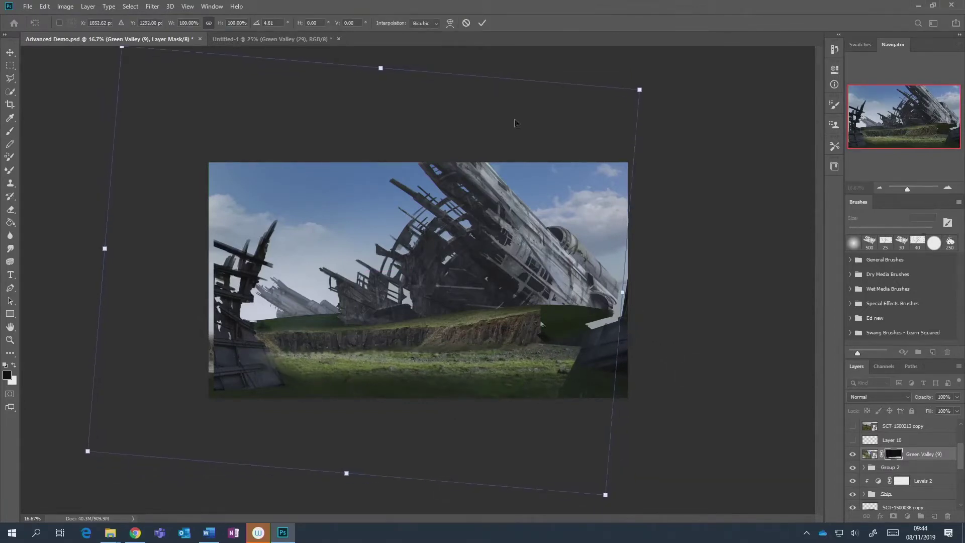
{"action": "left_click", "coordinate": [481, 23]}
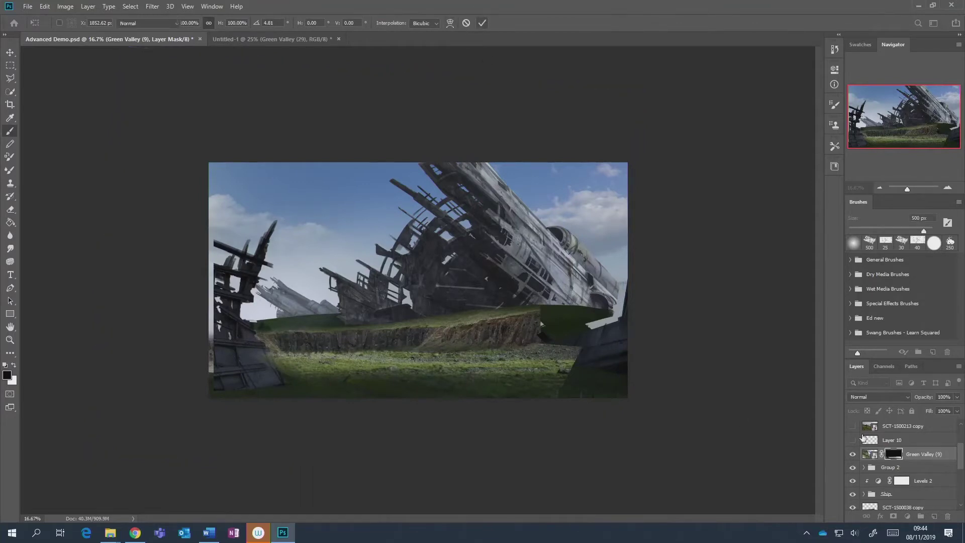
{"action": "left_click_drag", "start_coordinate": [919, 397], "coordinate": [898, 399]}
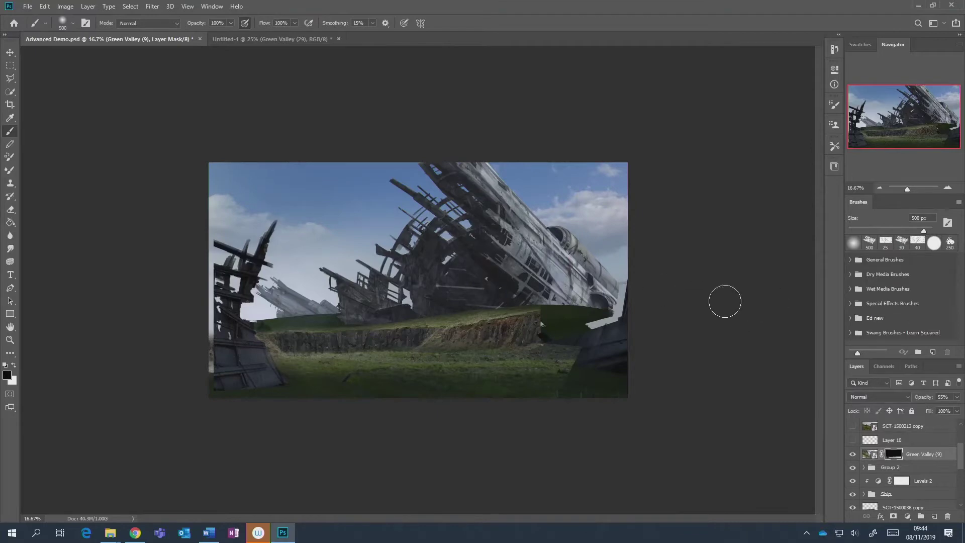
Place the Green Valley (25) photo from the Green Valley folder into the crashed-spaceship scene above the Green Valley (9) layer.
{"action": "mouse_move", "coordinate": [111, 532]}
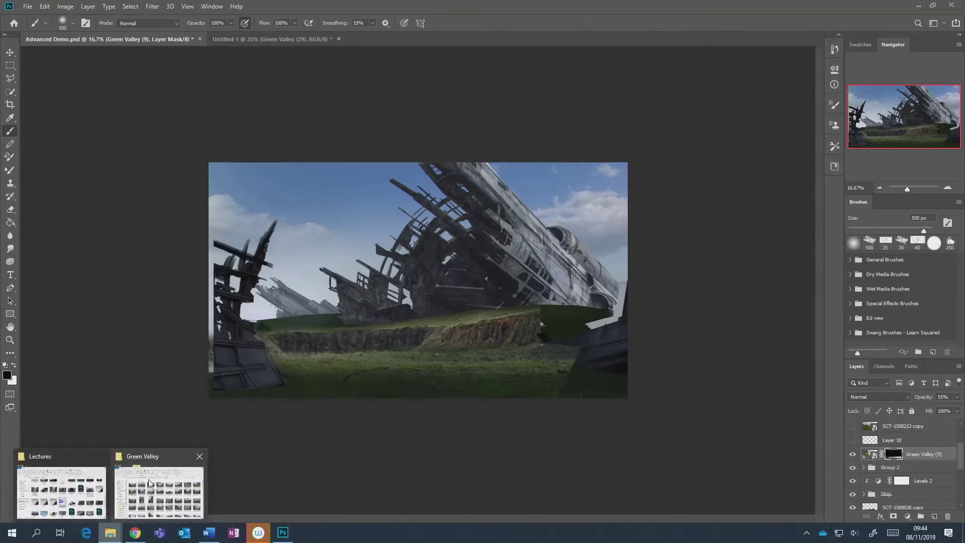
{"action": "left_click", "coordinate": [159, 466]}
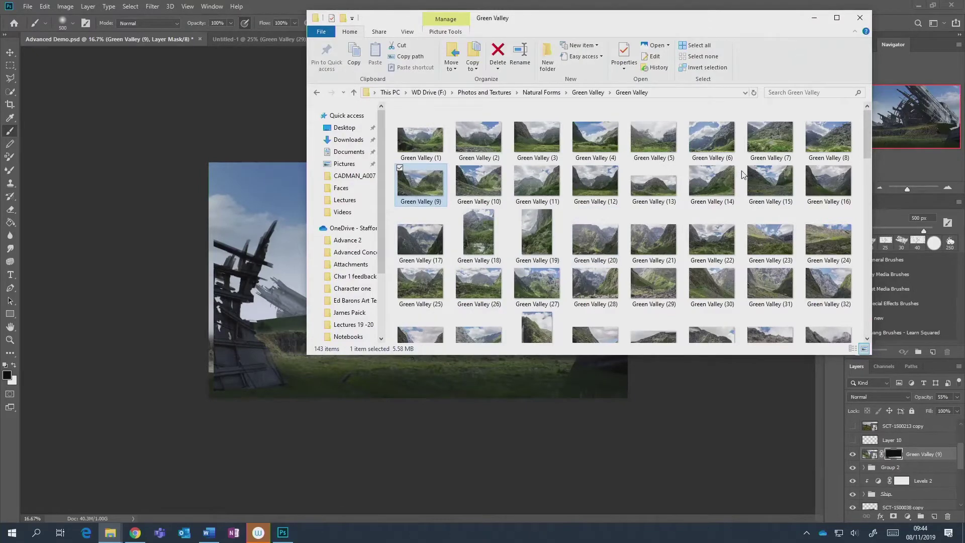
{"action": "scroll", "coordinate": [729, 183], "scroll_direction": "down", "scroll_amount": 3}
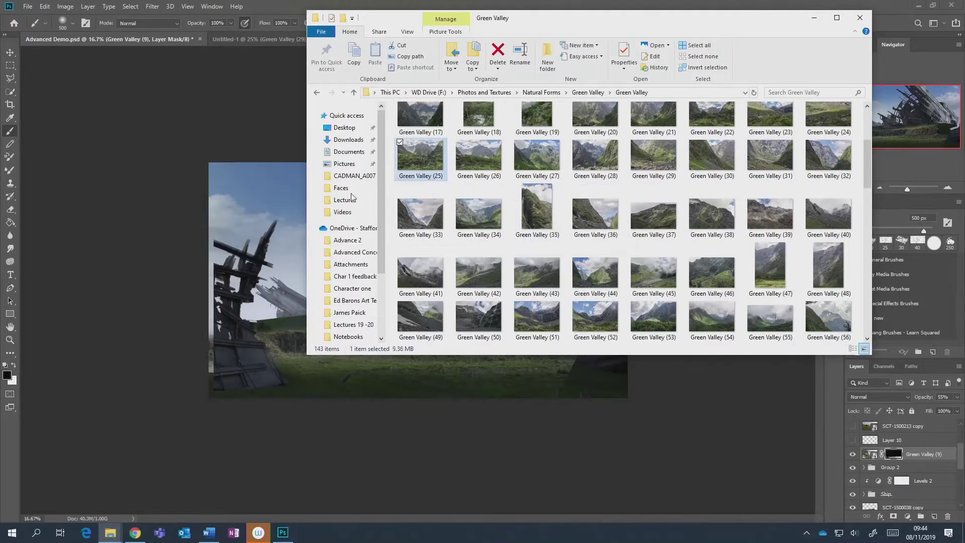
{"action": "left_click", "coordinate": [210, 274]}
{"action": "left_click_drag", "start_coordinate": [314, 266], "coordinate": [432, 213]}
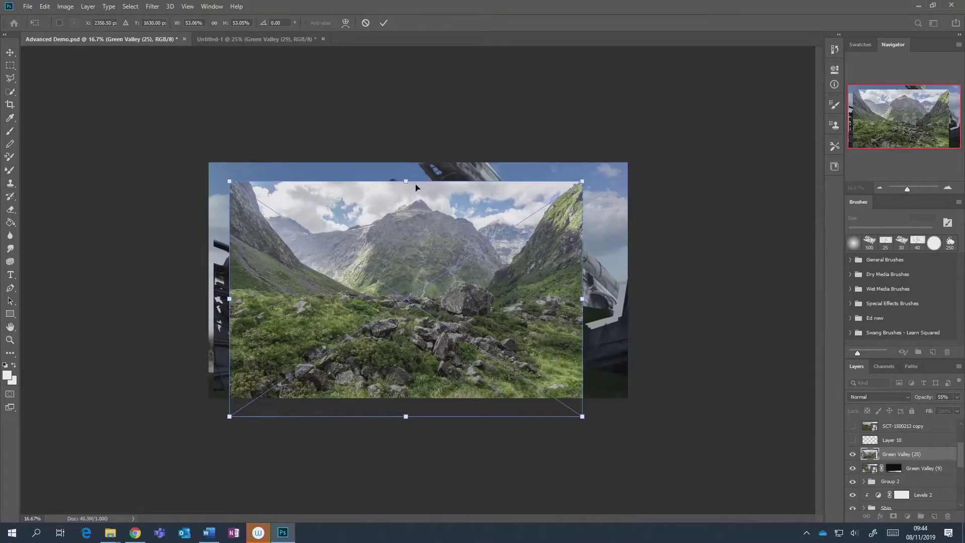
Scale the placed Green Valley (25) photo to about 60.6% width and 38.5% height, flattening it across the scene's lower part.
{"action": "left_click_drag", "start_coordinate": [406, 181], "coordinate": [406, 244]}
{"action": "left_click_drag", "start_coordinate": [413, 287], "coordinate": [392, 285]}
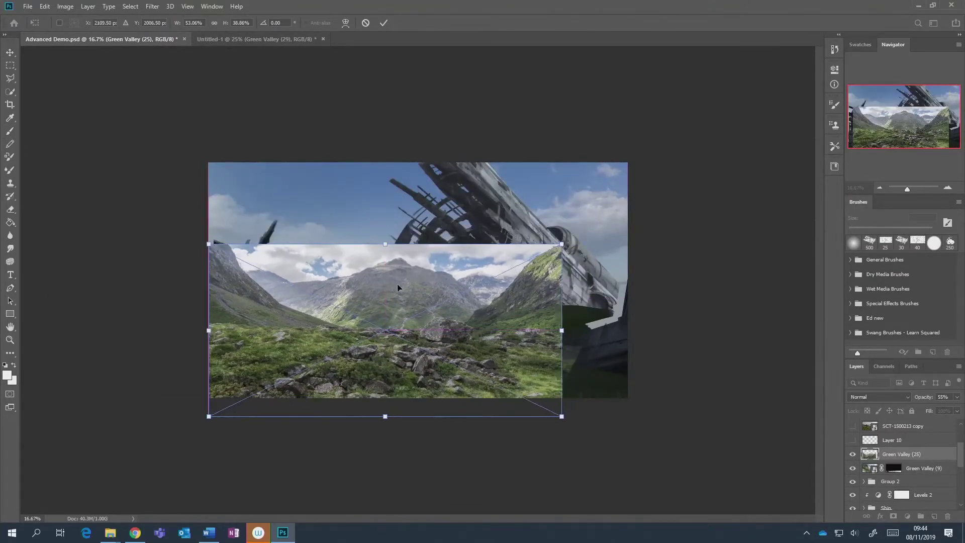
{"action": "mouse_move", "coordinate": [563, 330]}
{"action": "left_mouse_down"}
{"action": "mouse_move", "coordinate": [614, 335]}
{"action": "mouse_move", "coordinate": [580, 328]}
{"action": "left_mouse_up"}
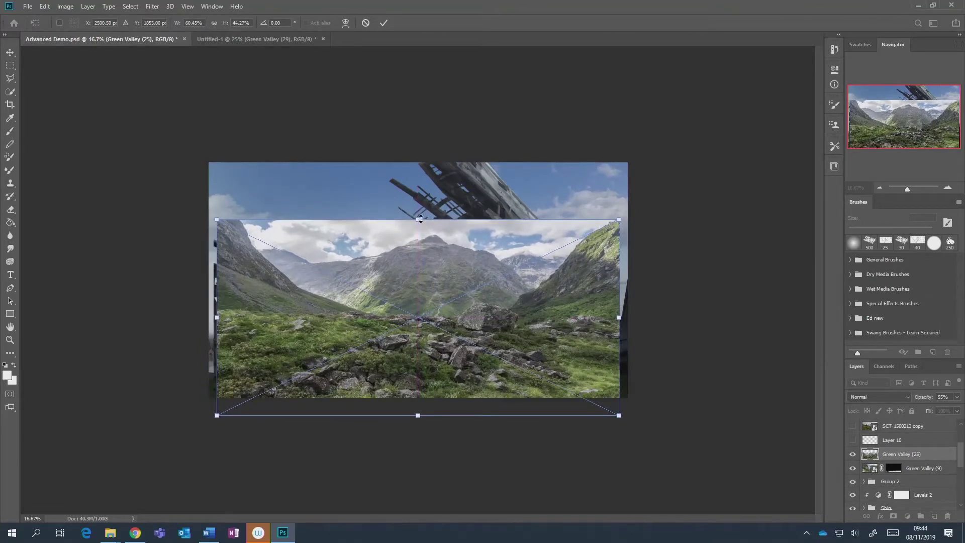
{"action": "left_click_drag", "start_coordinate": [420, 219], "coordinate": [411, 273]}
{"action": "left_click_drag", "start_coordinate": [597, 328], "coordinate": [617, 327]}
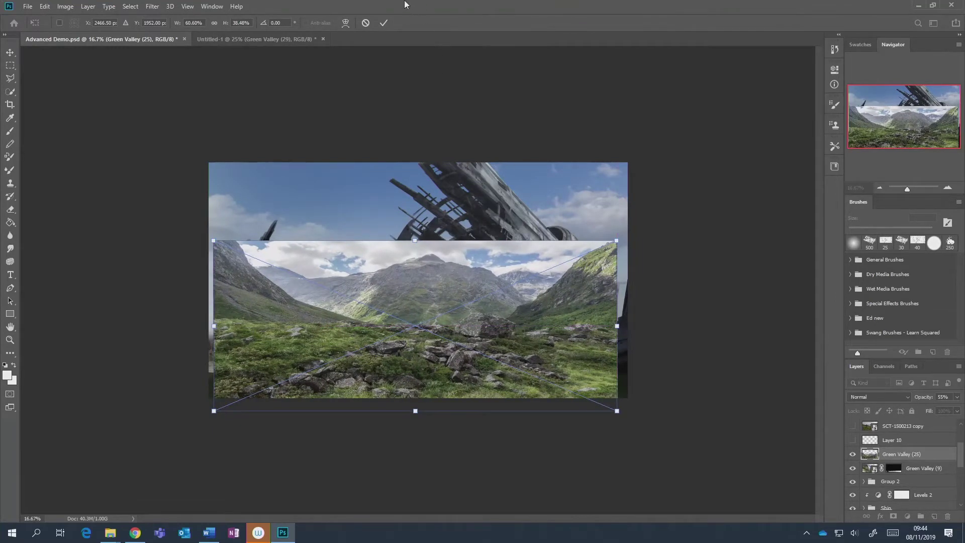
{"action": "left_click", "coordinate": [384, 23]}
Add a layer mask to Green Valley (25) and hide its sky and mountains with a soft black brush enlarged to 1100 px.
{"action": "key", "text": "b"}
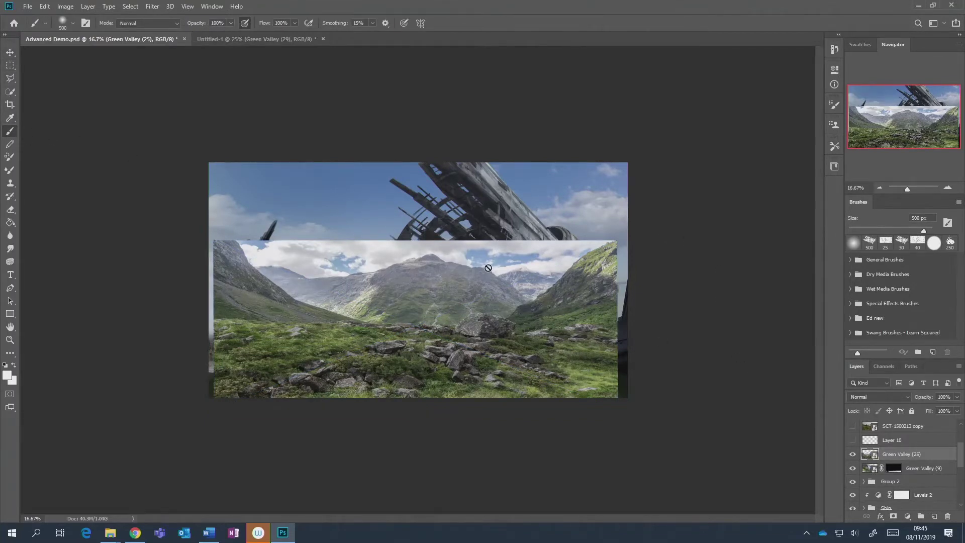
{"action": "left_click", "coordinate": [893, 516]}
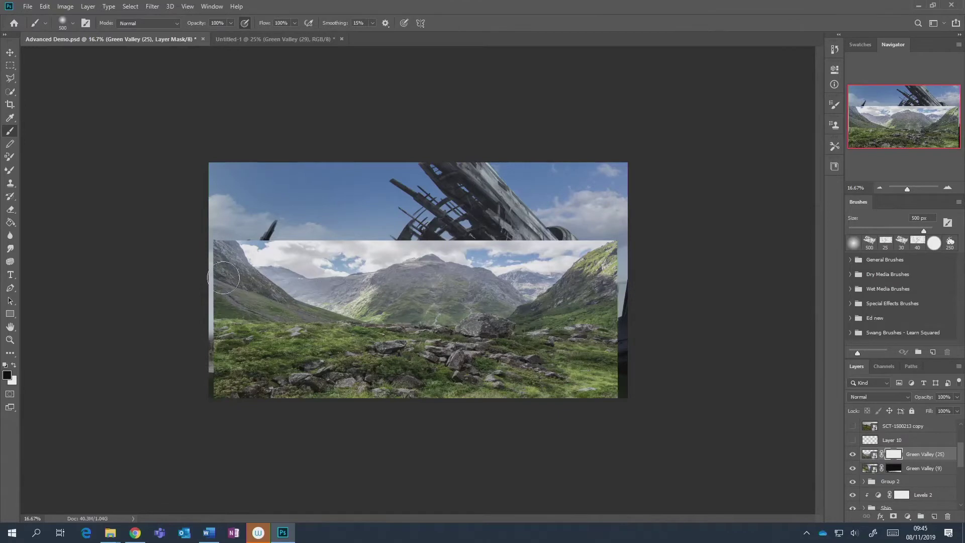
{"action": "left_click_drag", "start_coordinate": [224, 278], "coordinate": [372, 284]}
{"action": "key", "text": "bracketright"}
{"action": "key", "text": "bracketright"}
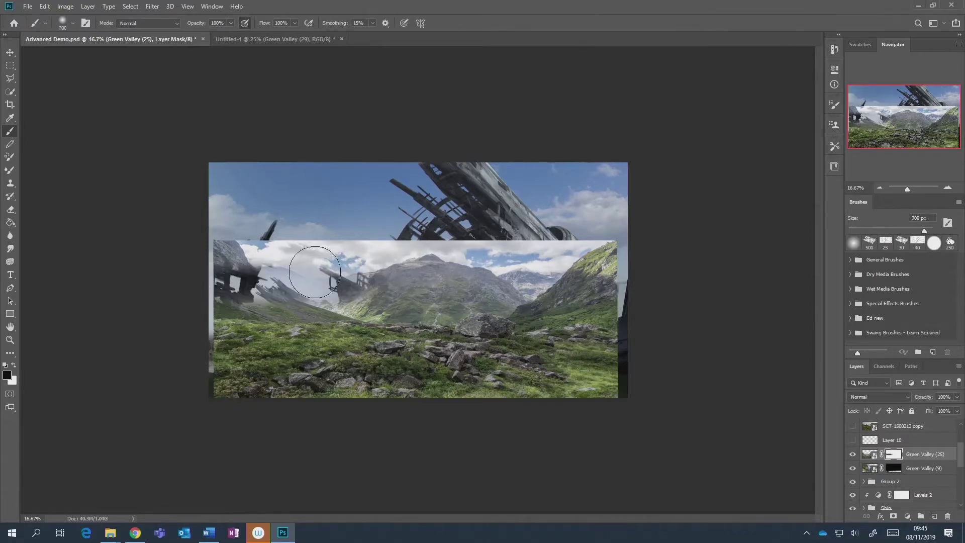
{"action": "key", "text": "bracketright"}
{"action": "key", "text": "bracketright"}
{"action": "key", "text": "bracketright"}
{"action": "key", "text": "bracketright"}
{"action": "mouse_move", "coordinate": [177, 250]}
{"action": "left_mouse_down"}
{"action": "mouse_move", "coordinate": [674, 266]}
{"action": "mouse_move", "coordinate": [332, 291]}
{"action": "mouse_move", "coordinate": [543, 281]}
{"action": "left_mouse_up"}
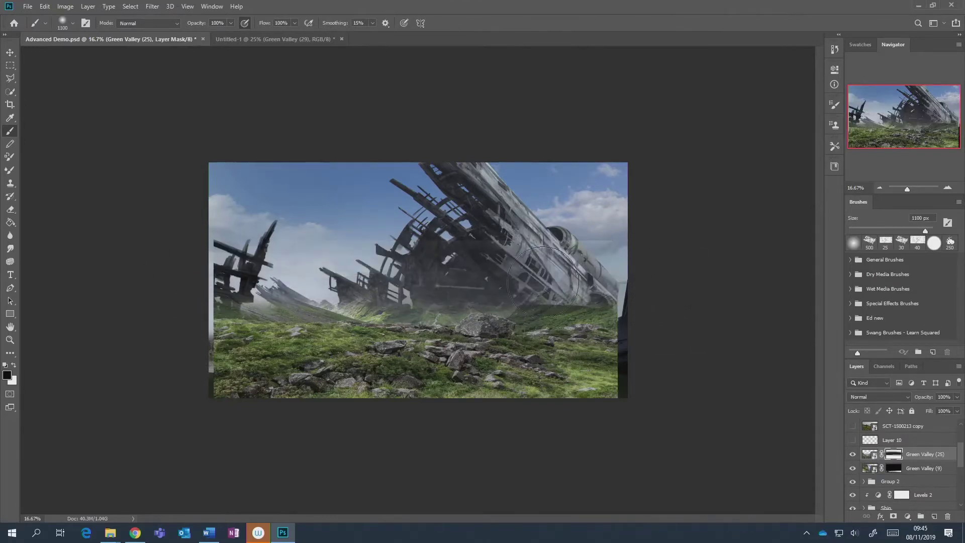
Mask out the Green Valley (25) layer along the left and middle of the grass horizon with a 700 px soft brush.
{"action": "key", "text": "bracketleft"}
{"action": "key", "text": "bracketleft"}
{"action": "key", "text": "bracketleft"}
{"action": "key", "text": "bracketleft"}
{"action": "mouse_move", "coordinate": [190, 312]}
{"action": "left_mouse_down"}
{"action": "mouse_move", "coordinate": [322, 316]}
{"action": "mouse_move", "coordinate": [419, 297]}
{"action": "left_mouse_up"}
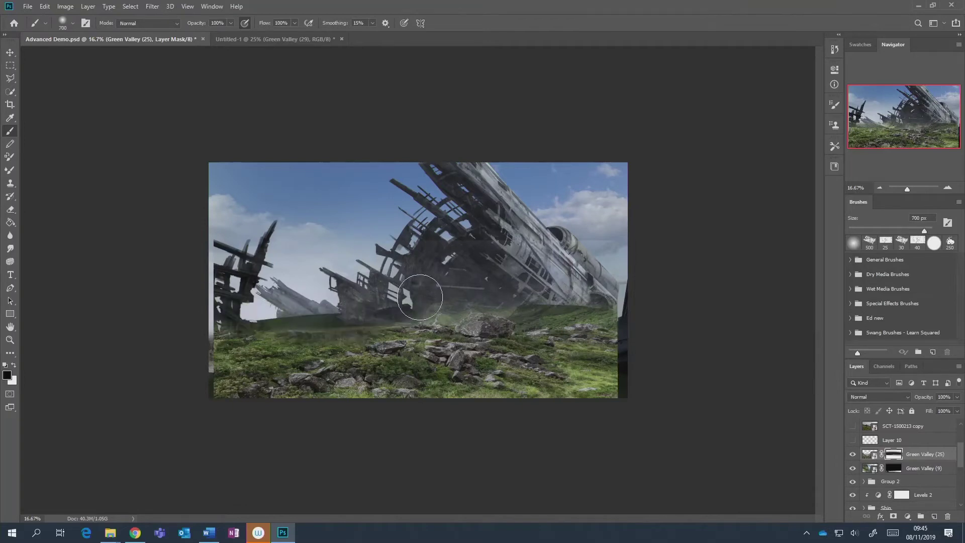
Switch to the Hard Round brush at 250 px and mask out the Green Valley (25) hillside beneath the crashed ship's right half.
{"action": "key", "text": "bracketleft"}
{"action": "right_click", "coordinate": [409, 294]}
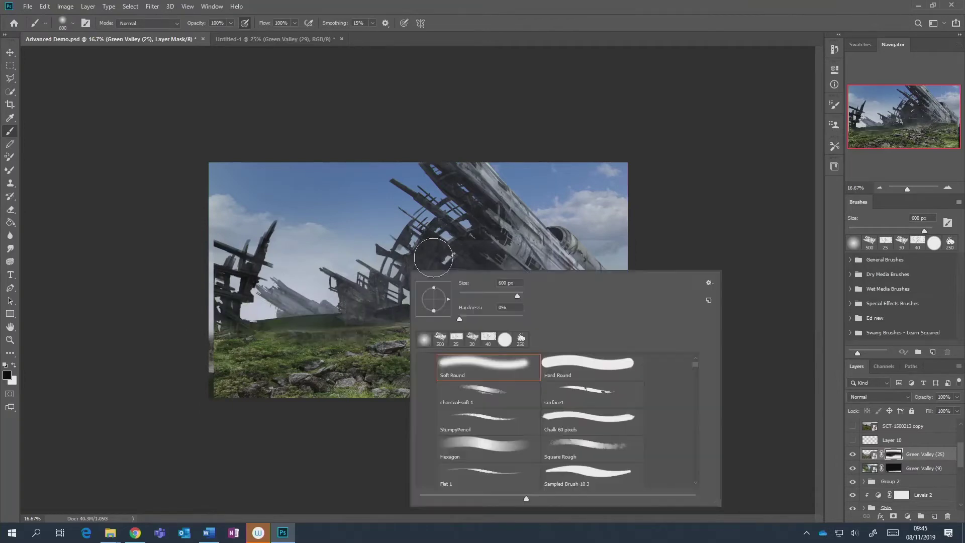
{"action": "left_click", "coordinate": [581, 369]}
{"action": "key", "text": "Return"}
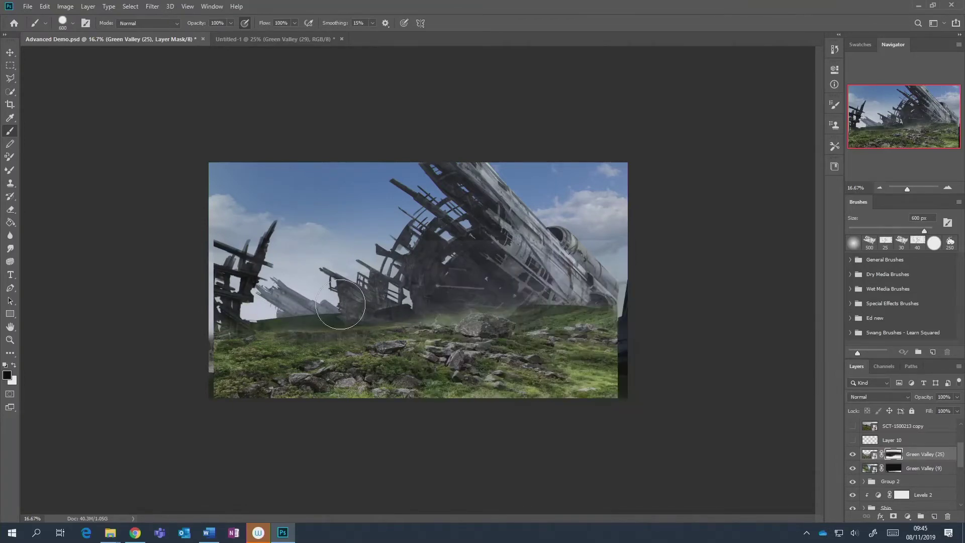
{"action": "key", "text": "bracketleft"}
{"action": "key", "text": "bracketleft"}
{"action": "key", "text": "bracketleft"}
{"action": "key", "text": "bracketleft"}
{"action": "key", "text": "bracketleft"}
{"action": "key", "text": "bracketleft"}
{"action": "key", "text": "bracketleft"}
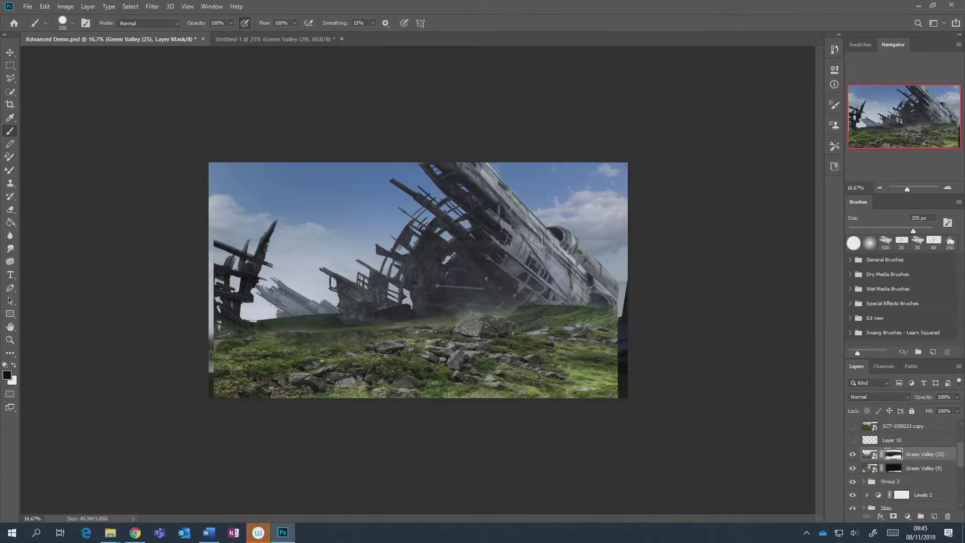
{"action": "mouse_move", "coordinate": [450, 316]}
{"action": "left_mouse_down"}
{"action": "mouse_move", "coordinate": [505, 291]}
{"action": "mouse_move", "coordinate": [516, 312]}
{"action": "mouse_move", "coordinate": [627, 319]}
{"action": "left_mouse_up"}
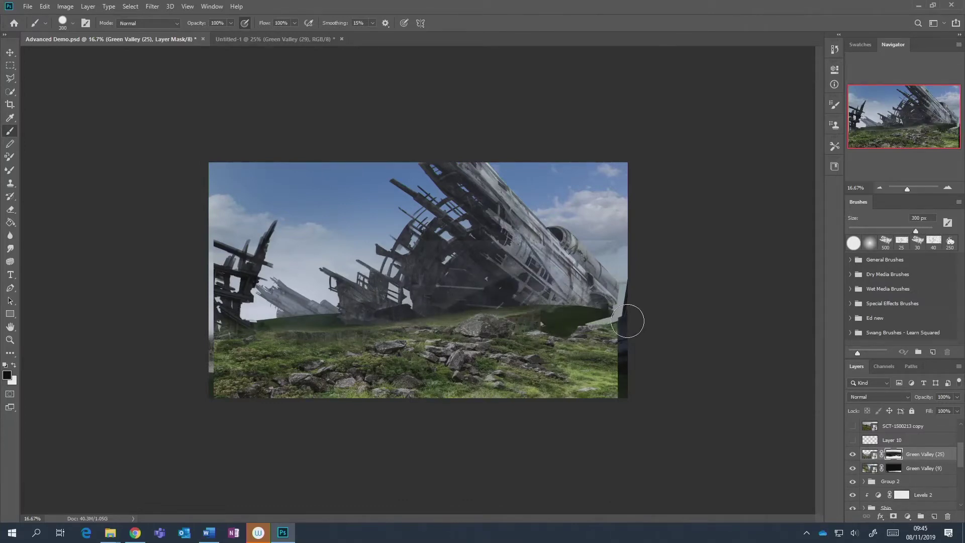
Mask out the remaining Green Valley (25) haze over the wreck with a 500 px brush, then reduce the brush to 250 px.
{"action": "key", "text": "bracketright"}
{"action": "key", "text": "bracketright"}
{"action": "key", "text": "bracketright"}
{"action": "key", "text": "bracketright"}
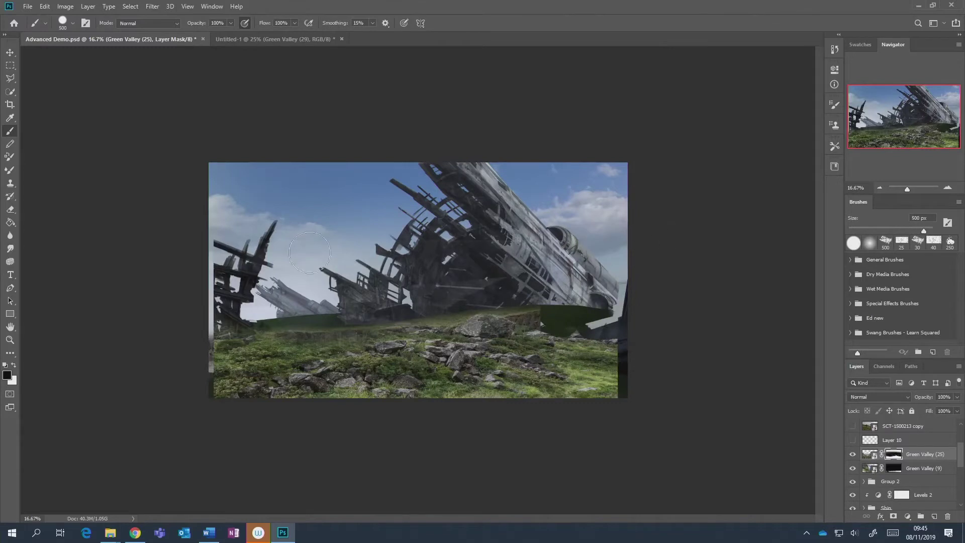
{"action": "mouse_move", "coordinate": [365, 287]}
{"action": "left_mouse_down"}
{"action": "mouse_move", "coordinate": [543, 274]}
{"action": "mouse_move", "coordinate": [432, 289]}
{"action": "left_mouse_up"}
{"action": "key", "text": "bracketleft"}
{"action": "key", "text": "bracketleft"}
{"action": "key", "text": "bracketleft"}
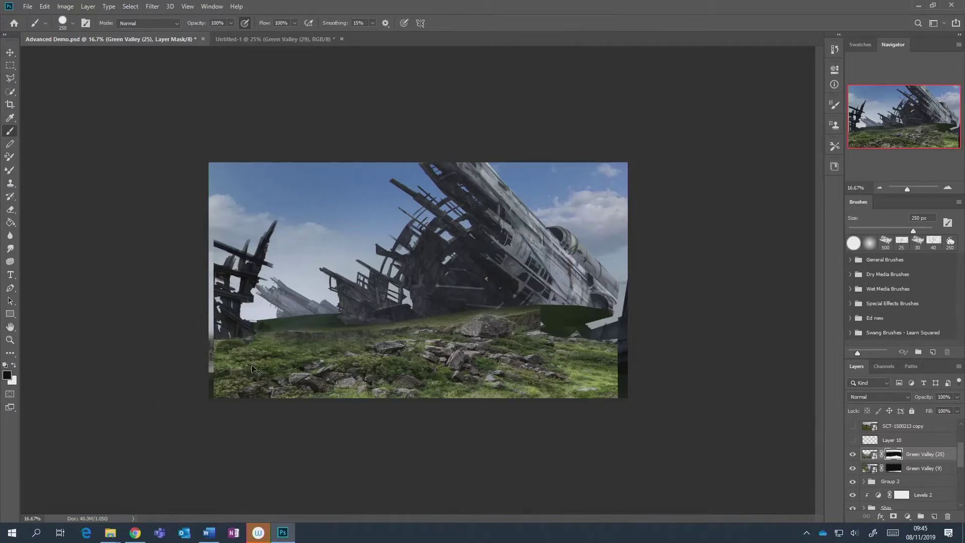
Scale the Green Valley (25) layer to about 80% and place it over the lower-right foreground.
{"action": "key", "text": "ctrl+t"}
{"action": "left_click_drag", "start_coordinate": [427, 375], "coordinate": [409, 375]}
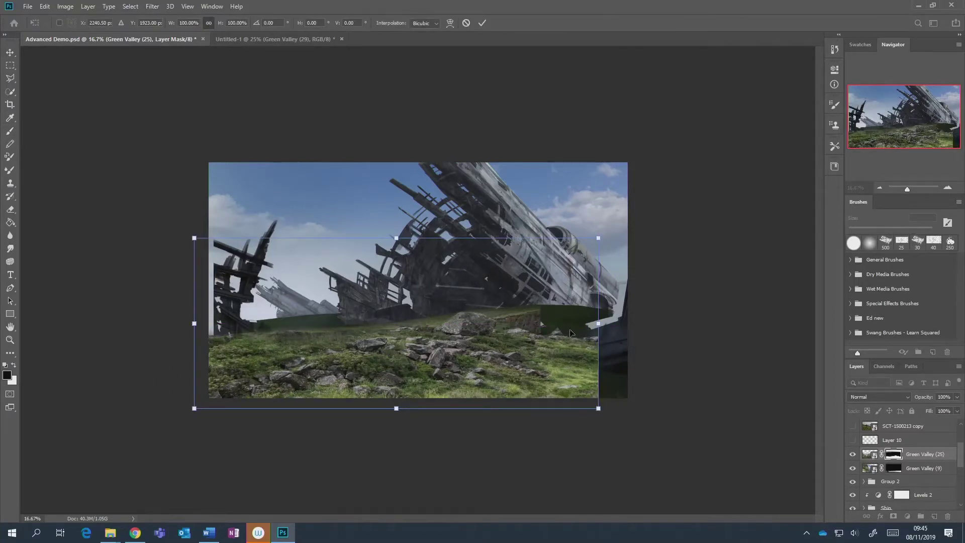
{"action": "left_click_drag", "start_coordinate": [596, 323], "coordinate": [628, 328]}
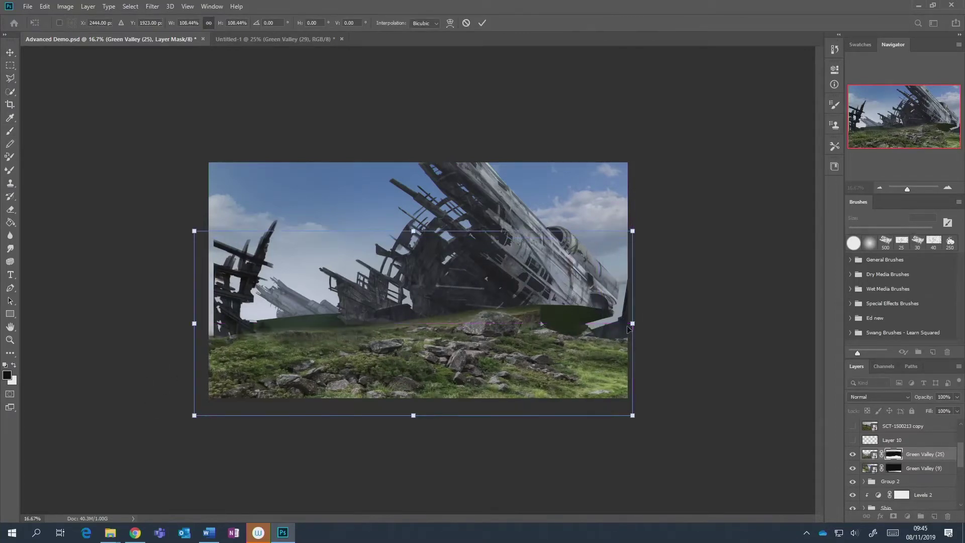
{"action": "left_click_drag", "start_coordinate": [413, 231], "coordinate": [413, 280]}
{"action": "left_click_drag", "start_coordinate": [399, 320], "coordinate": [373, 329]}
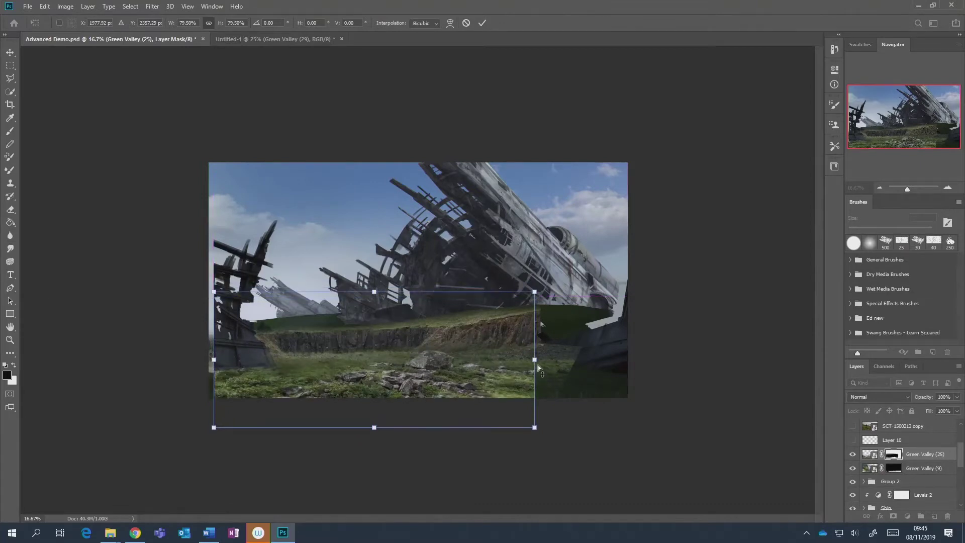
{"action": "mouse_move", "coordinate": [535, 359]}
{"action": "left_mouse_down"}
{"action": "mouse_move", "coordinate": [562, 360]}
{"action": "mouse_move", "coordinate": [534, 359]}
{"action": "left_mouse_up"}
{"action": "left_click_drag", "start_coordinate": [463, 390], "coordinate": [560, 390]}
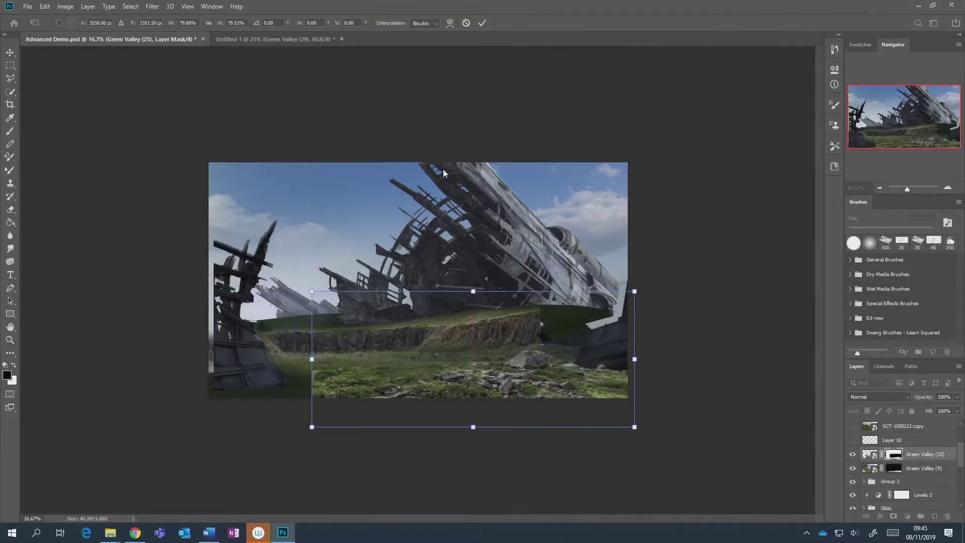
{"action": "left_click", "coordinate": [482, 23]}
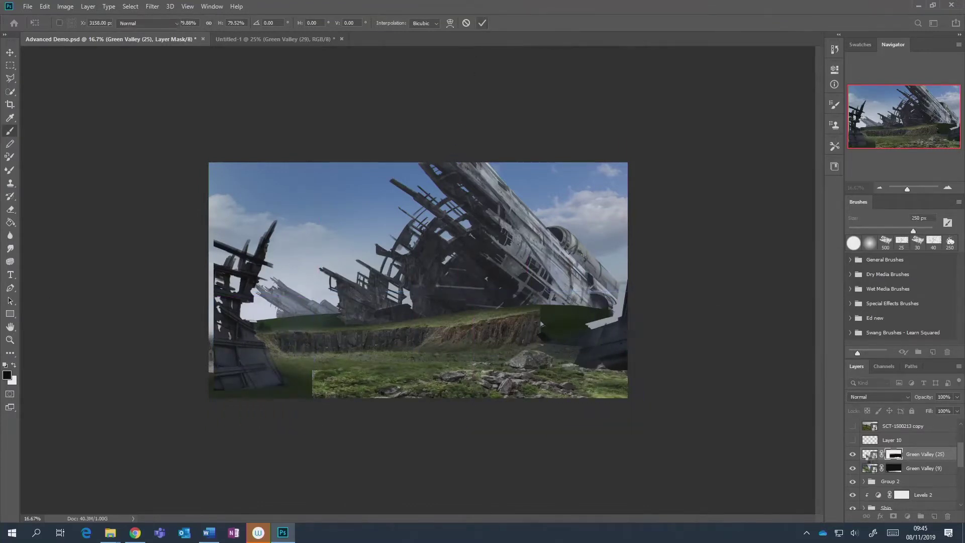
Rasterize the Green Valley (25) smart object so its pixels can be cloned and erased.
{"action": "left_click", "coordinate": [869, 455]}
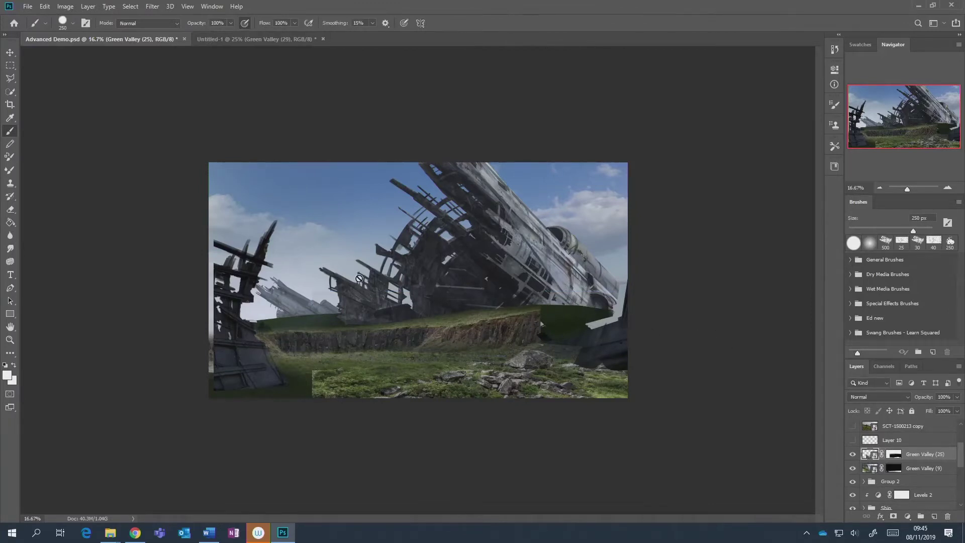
{"action": "left_click", "coordinate": [10, 183]}
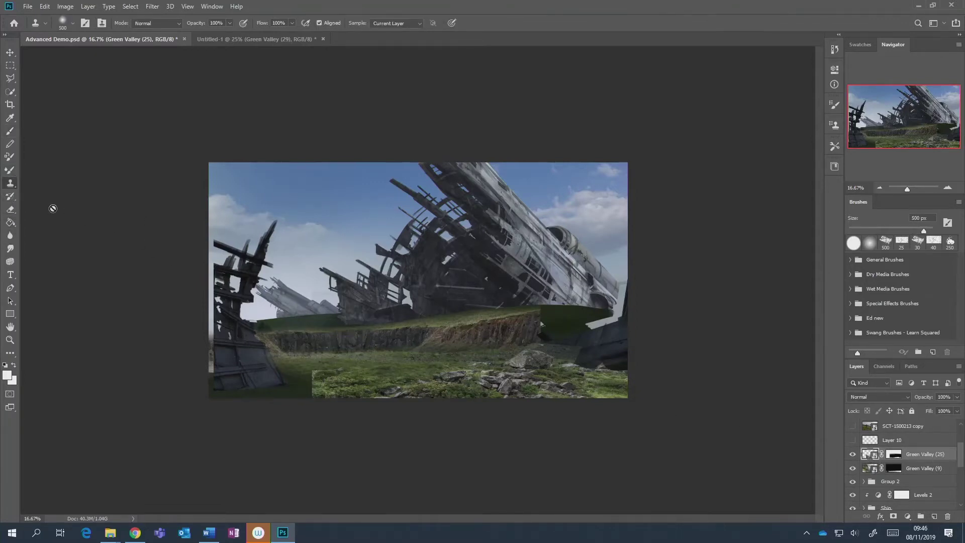
{"action": "left_click", "coordinate": [495, 319]}
{"action": "left_click", "coordinate": [469, 214]}
{"action": "left_click", "coordinate": [10, 209]}
{"action": "left_click", "coordinate": [433, 265]}
{"action": "left_click", "coordinate": [468, 205]}
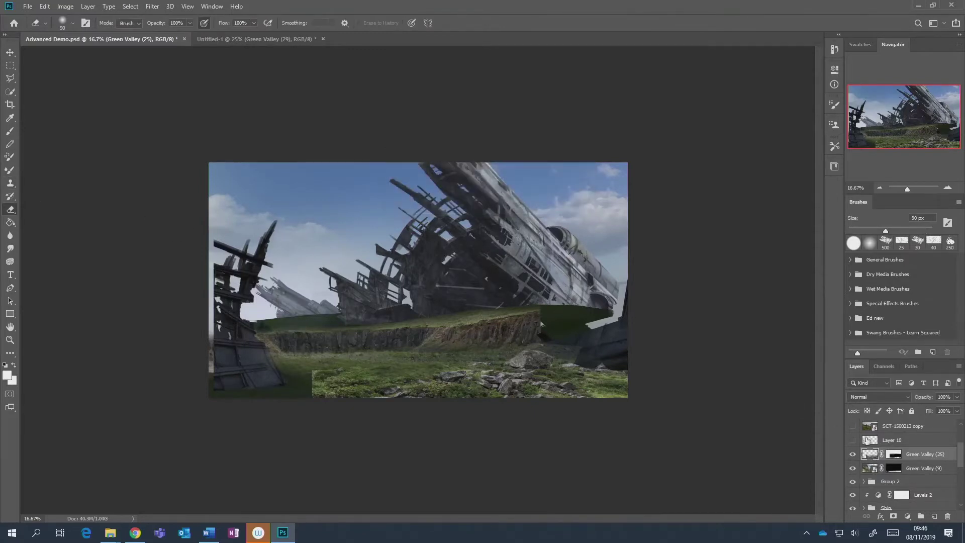
Add a blank layer above Green Valley (25) and merge the two layers to bake in the mask.
{"action": "left_click", "coordinate": [900, 455]}
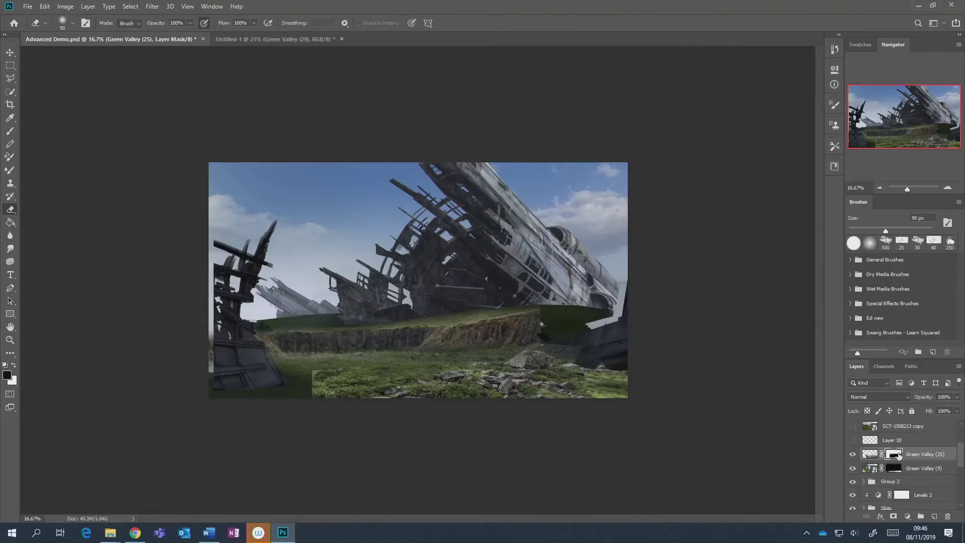
{"action": "right_click", "coordinate": [899, 454]}
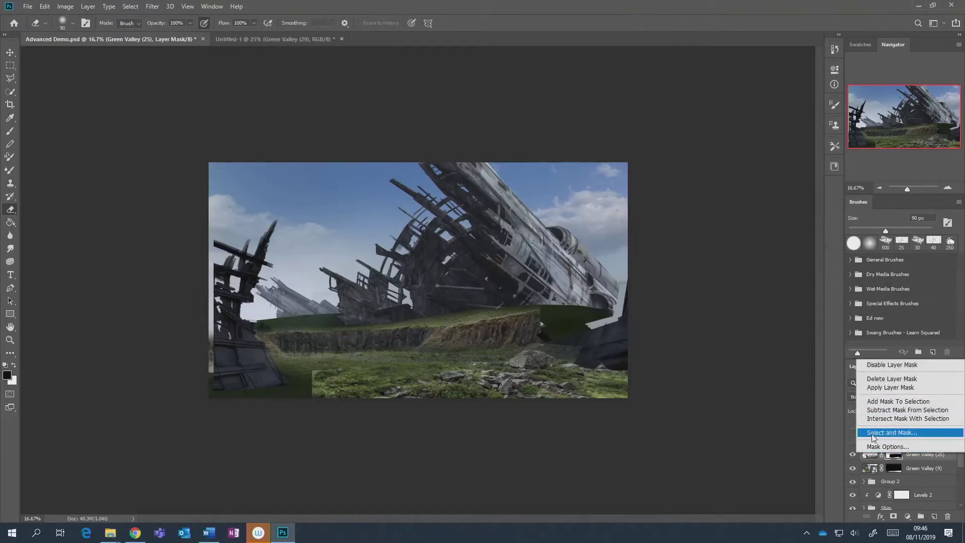
{"action": "left_click", "coordinate": [892, 454]}
{"action": "left_click", "coordinate": [934, 514]}
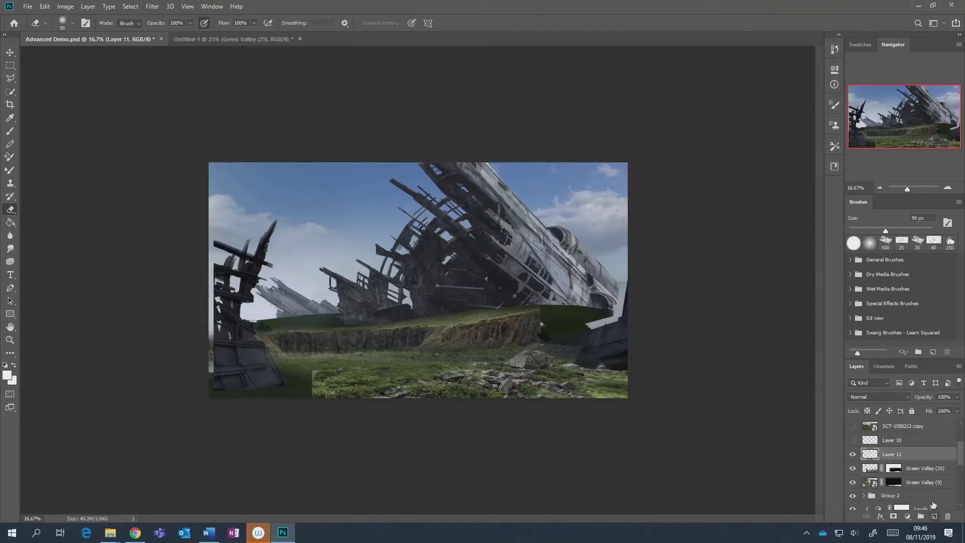
{"action": "left_click", "coordinate": [926, 468], "text": "shift"}
{"action": "right_click", "coordinate": [926, 469]}
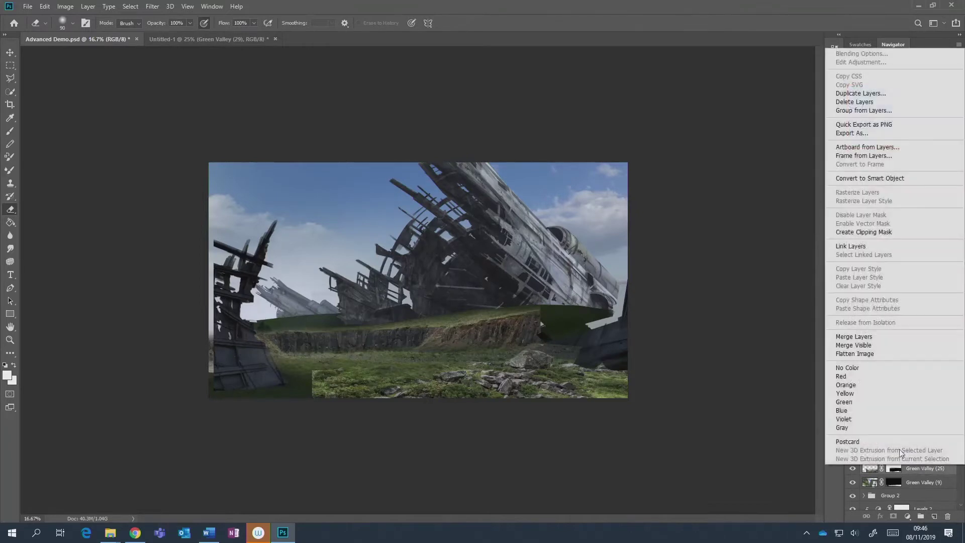
{"action": "left_click", "coordinate": [865, 336]}
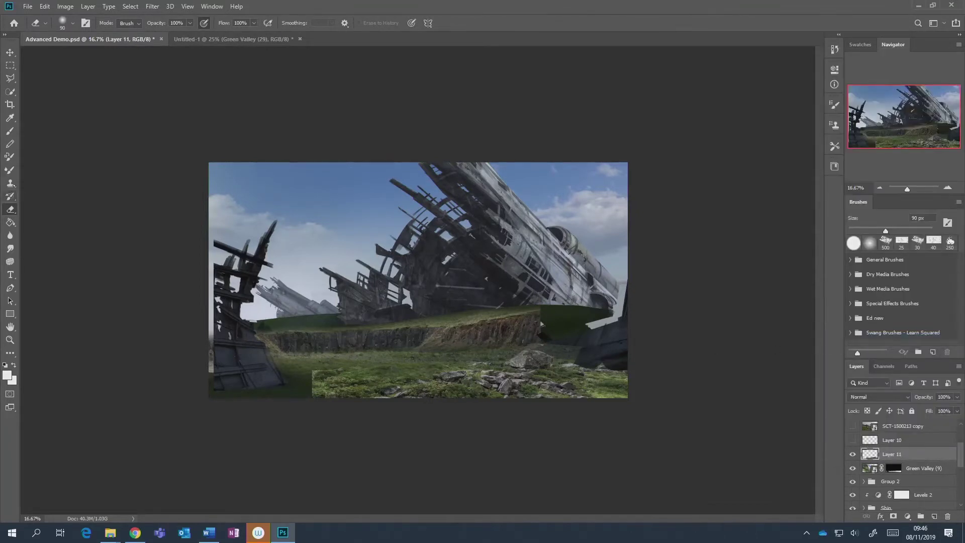
Clone the mossy foreground grass across the uncovered lower-left corner of Layer 11 with a 500 px Clone Stamp.
{"action": "key", "text": "s"}
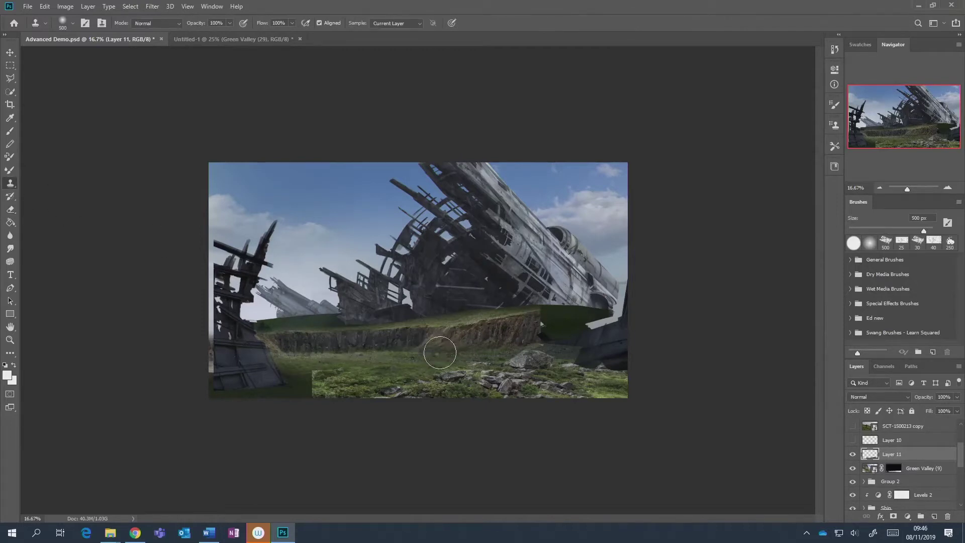
{"action": "left_click", "coordinate": [433, 407]}
{"action": "mouse_move", "coordinate": [407, 390]}
{"action": "left_mouse_down"}
{"action": "mouse_move", "coordinate": [209, 388]}
{"action": "mouse_move", "coordinate": [266, 391]}
{"action": "left_mouse_up"}
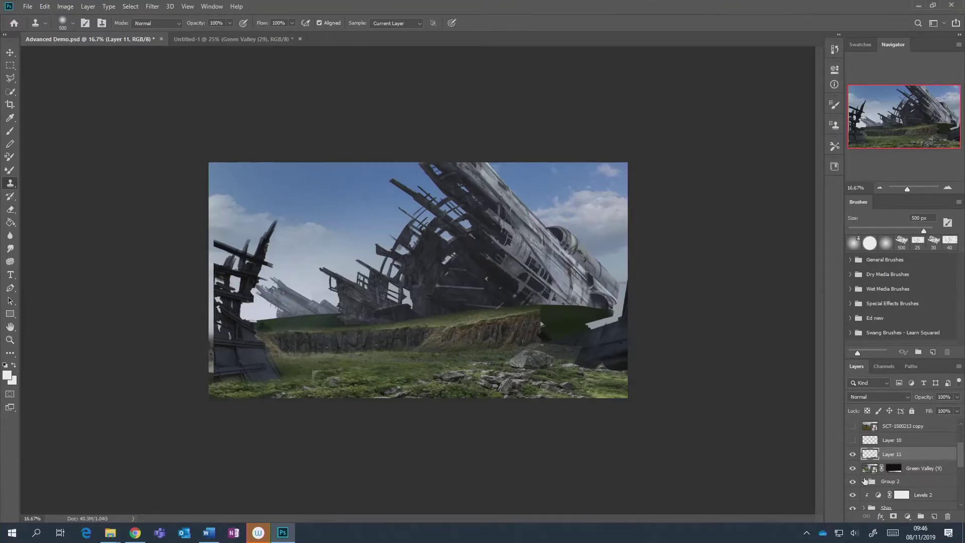
Toggle the Green Valley (9) layer's visibility to check what it contributes to the ground.
{"action": "scroll", "coordinate": [866, 468], "scroll_direction": "down", "scroll_amount": 1}
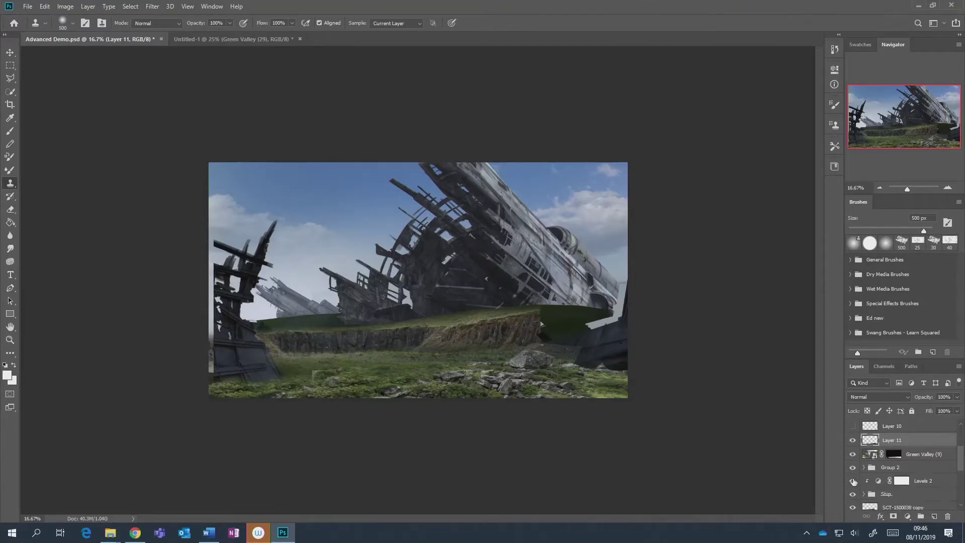
{"action": "scroll", "coordinate": [855, 467], "scroll_direction": "up", "scroll_amount": 1}
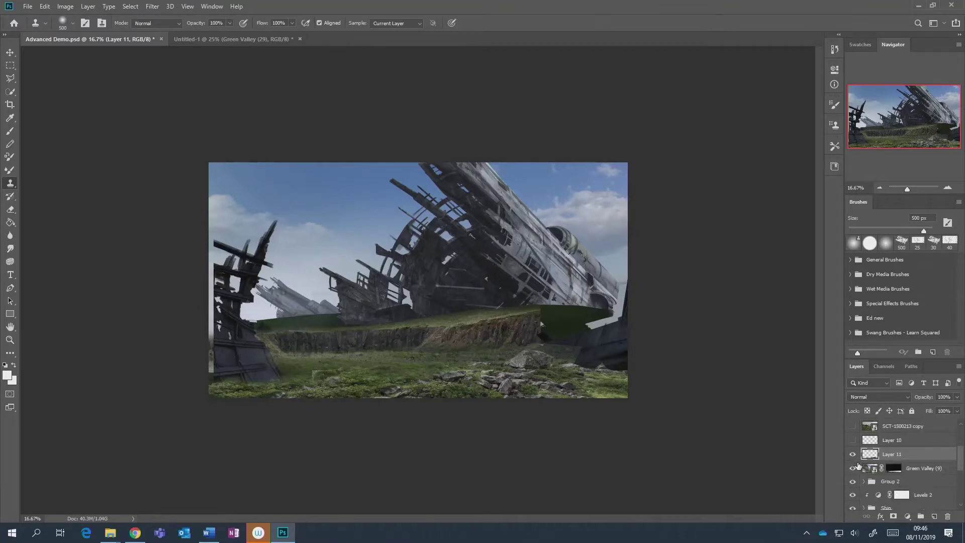
{"action": "scroll", "coordinate": [857, 467], "scroll_direction": "down", "scroll_amount": 1}
{"action": "scroll", "coordinate": [853, 473], "scroll_direction": "up", "scroll_amount": 1}
{"action": "left_click", "coordinate": [852, 467]}
{"action": "left_click", "coordinate": [852, 468]}
{"action": "scroll", "coordinate": [853, 444], "scroll_direction": "up", "scroll_amount": 2}
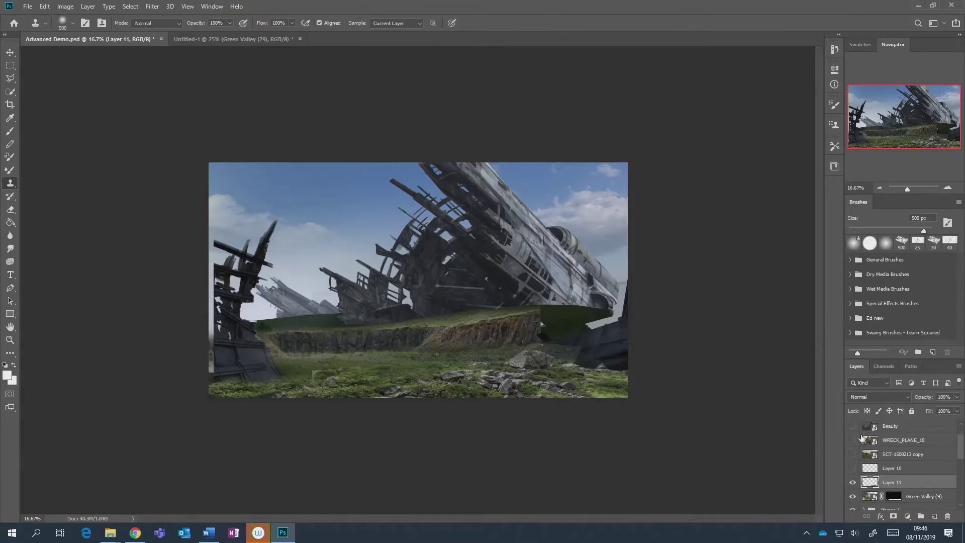
Move Layer 11 and Green Valley (9) beneath the ship group, directly above the SCT-1500038 copy cliff layer.
{"action": "left_click", "coordinate": [10, 52]}
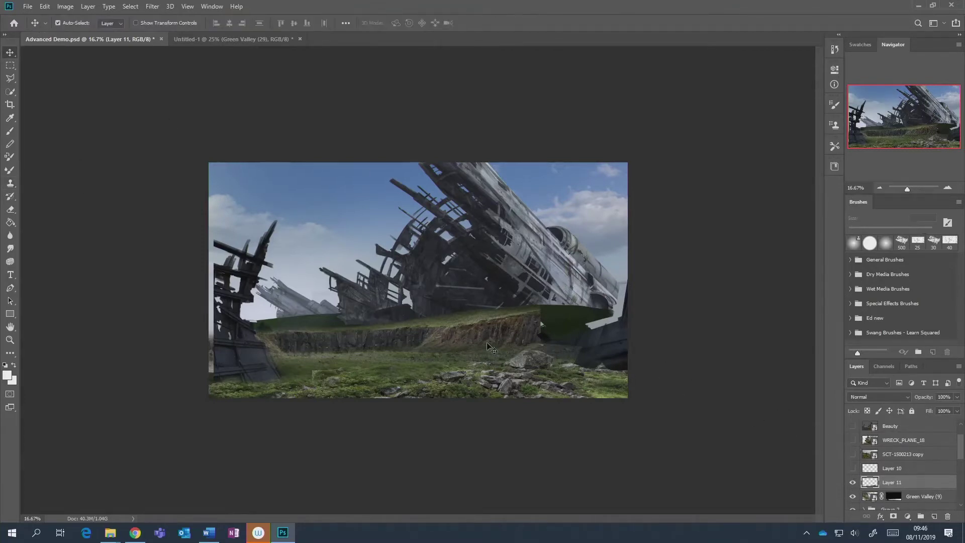
{"action": "left_click", "coordinate": [492, 320]}
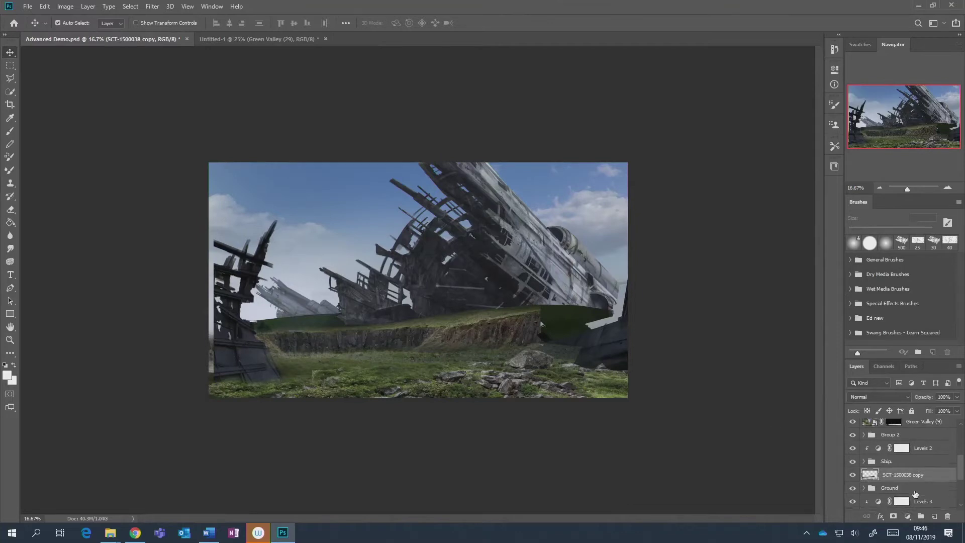
{"action": "scroll", "coordinate": [915, 493], "scroll_direction": "up", "scroll_amount": 2}
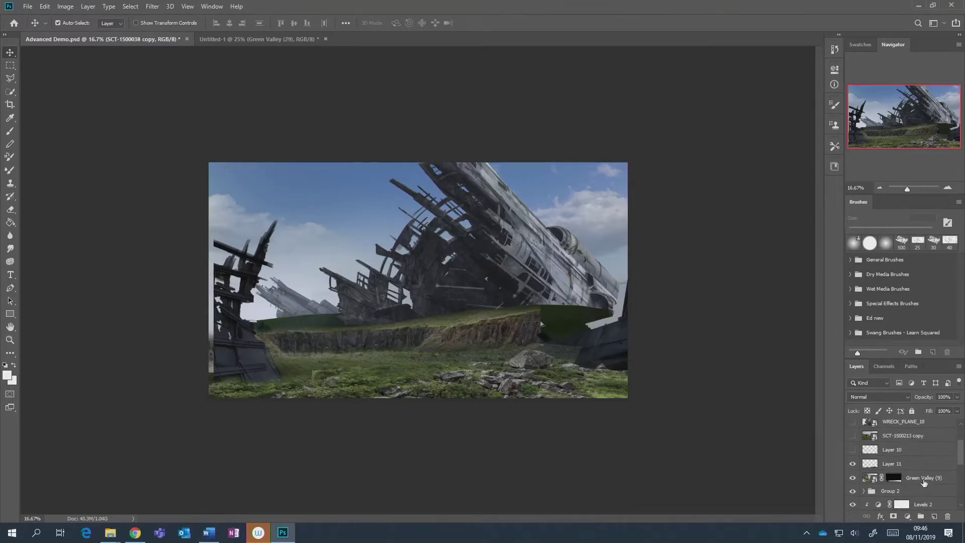
{"action": "left_click", "coordinate": [912, 482]}
{"action": "left_click", "coordinate": [911, 466], "text": "shift"}
{"action": "scroll", "coordinate": [911, 467], "scroll_direction": "down", "scroll_amount": 2}
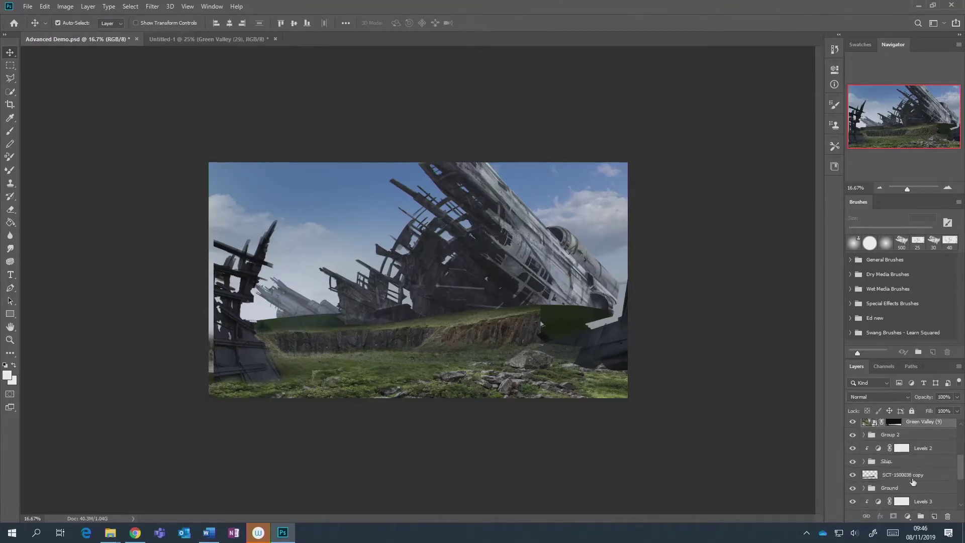
{"action": "left_click_drag", "start_coordinate": [915, 450], "coordinate": [919, 496]}
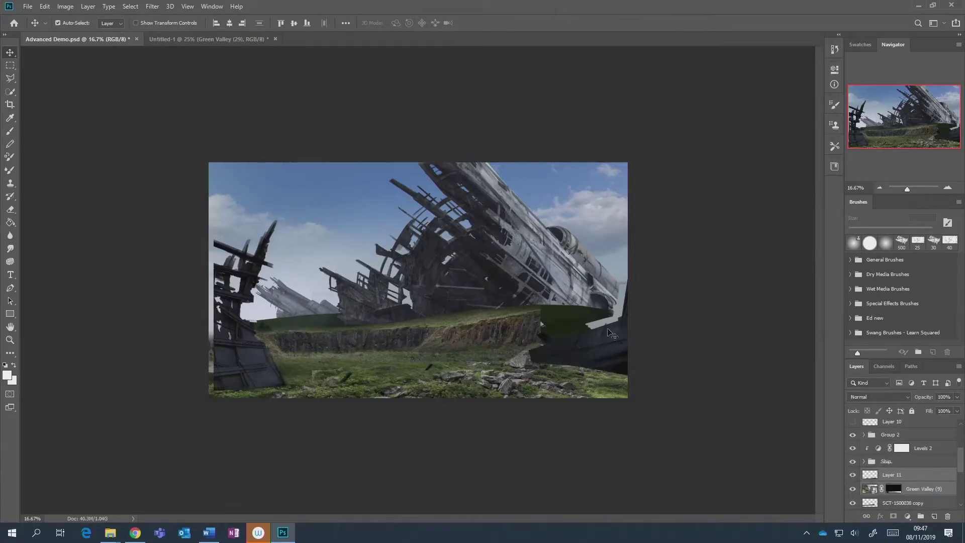
Add a Levels adjustment layer directly above the SCT-1500038 copy cliff layer.
{"action": "left_click", "coordinate": [913, 480]}
{"action": "scroll", "coordinate": [912, 481], "scroll_direction": "down", "scroll_amount": 2}
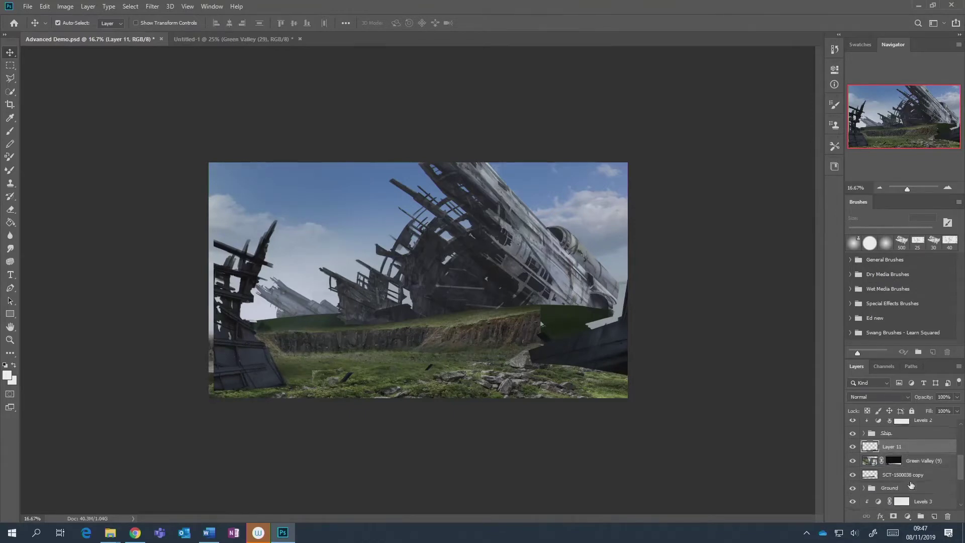
{"action": "left_click", "coordinate": [909, 478]}
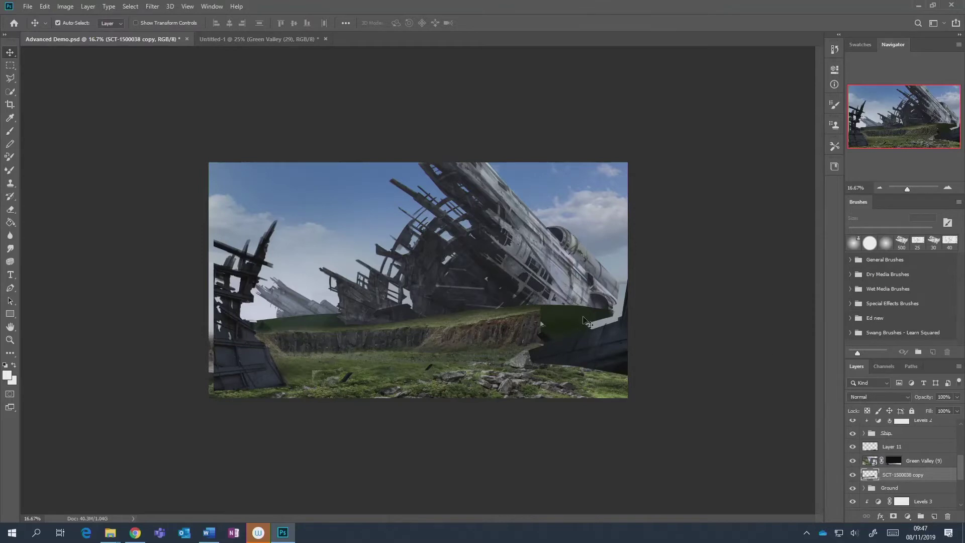
{"action": "key", "text": "ctrl"}
{"action": "left_click", "coordinate": [907, 516]}
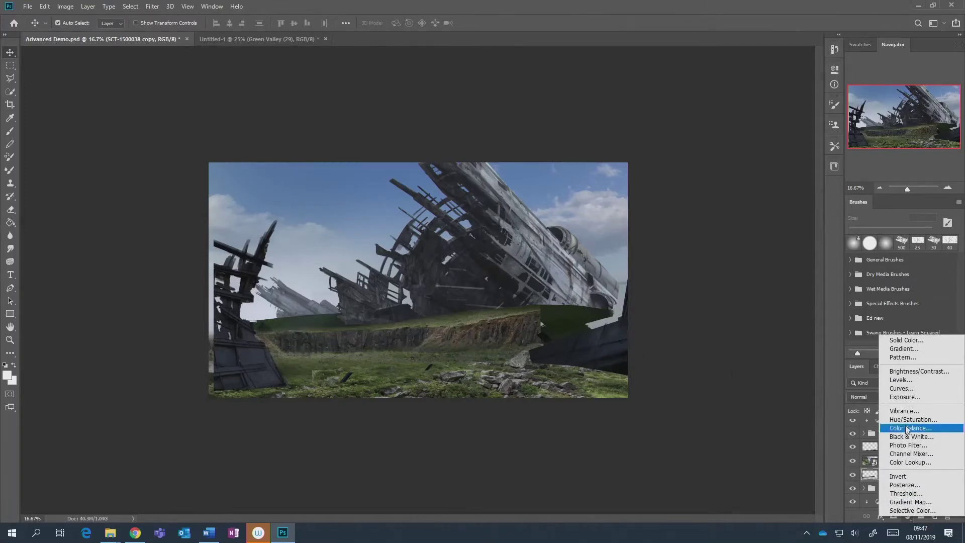
{"action": "left_click", "coordinate": [901, 380]}
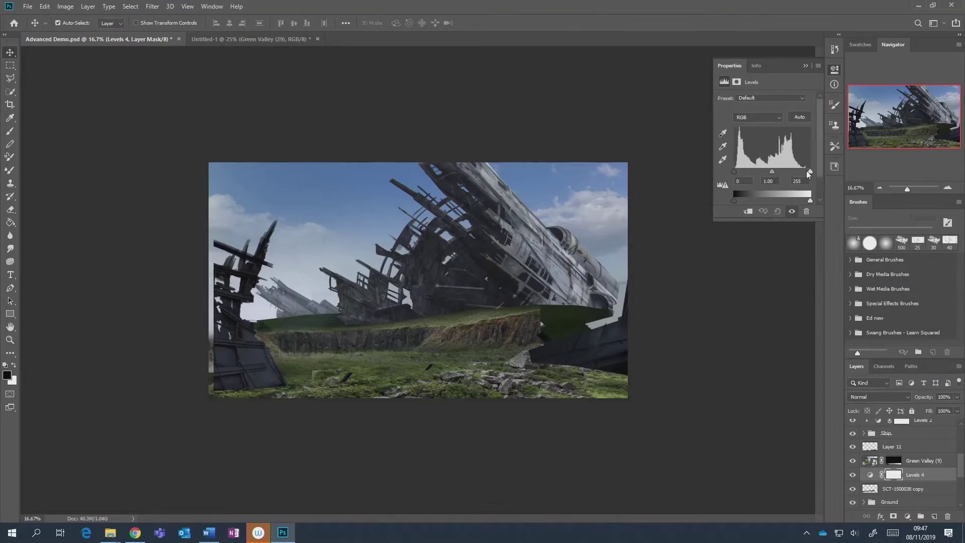
{"action": "mouse_move", "coordinate": [772, 173]}
{"action": "left_mouse_down"}
{"action": "mouse_move", "coordinate": [780, 172]}
{"action": "mouse_move", "coordinate": [772, 172]}
{"action": "left_mouse_up"}
{"action": "key", "text": "super"}
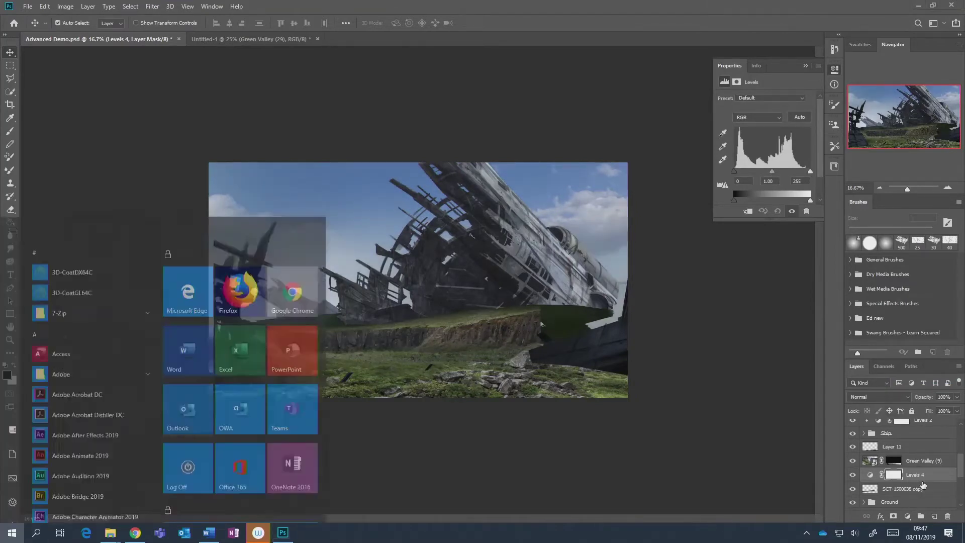
Clip the new Levels adjustment to the SCT-1500038 copy cliff layer, lift its output blacks slightly and lower its midtones to about 0.8.
{"action": "key", "text": "super"}
{"action": "left_click", "coordinate": [918, 482], "text": "alt"}
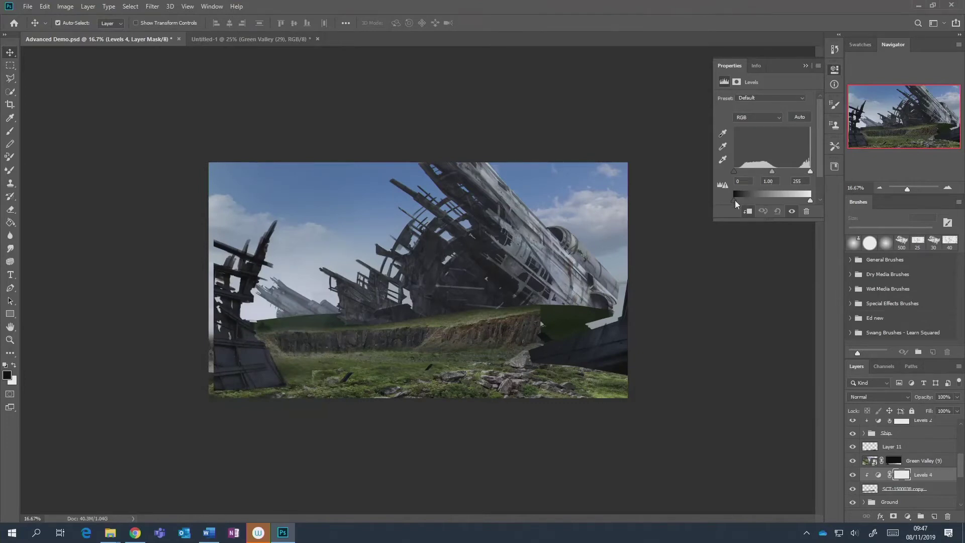
{"action": "left_click_drag", "start_coordinate": [735, 200], "coordinate": [741, 201]}
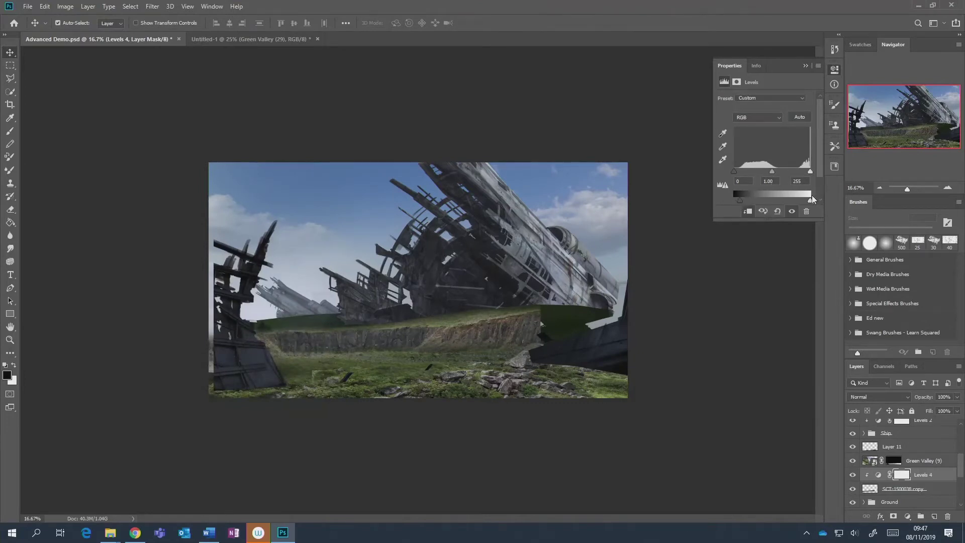
{"action": "left_click_drag", "start_coordinate": [770, 171], "coordinate": [774, 172]}
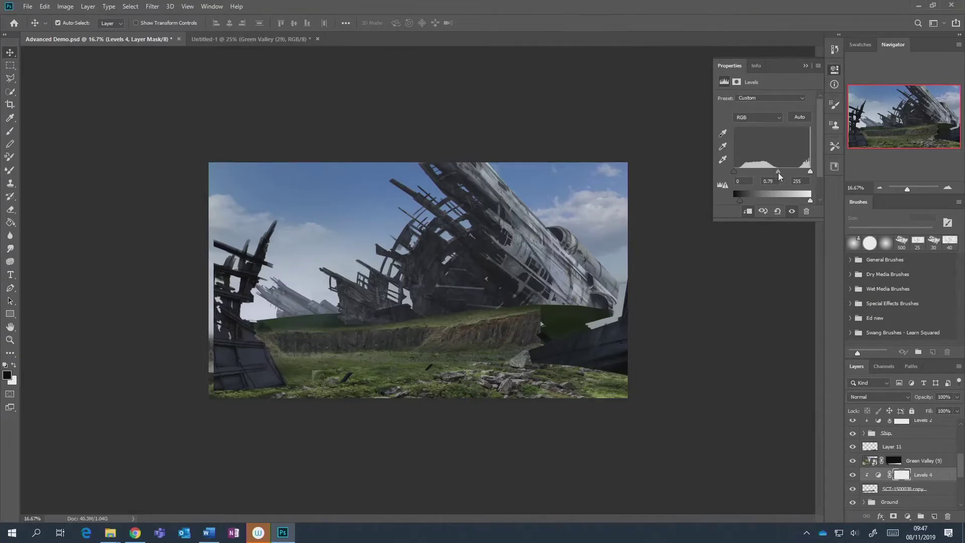
{"action": "left_click_drag", "start_coordinate": [779, 172], "coordinate": [777, 172]}
{"action": "left_click", "coordinate": [804, 65]}
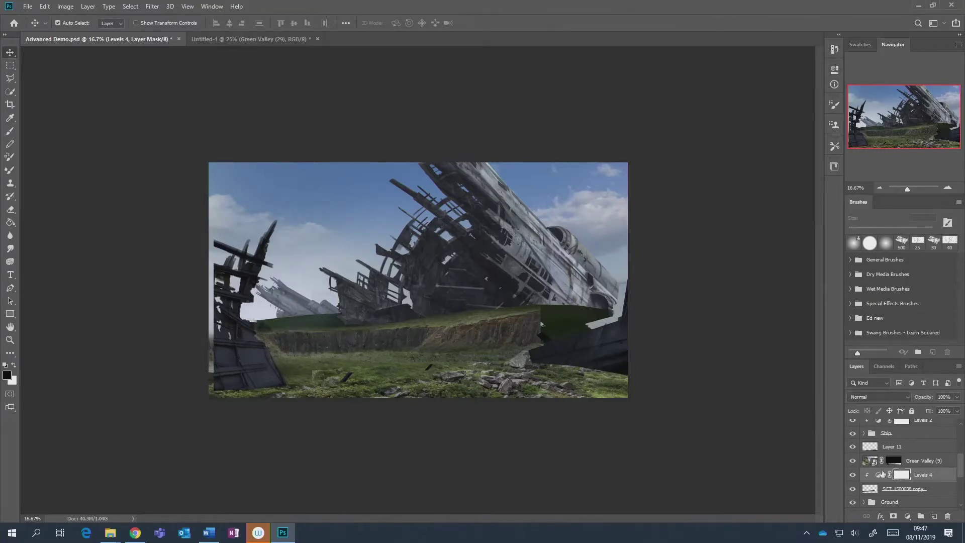
Check Green Valley (9) with its visibility off and on, and add a Levels adjustment layer clipped to it.
{"action": "left_click", "coordinate": [865, 459]}
{"action": "left_click", "coordinate": [853, 461]}
{"action": "left_click", "coordinate": [853, 463]}
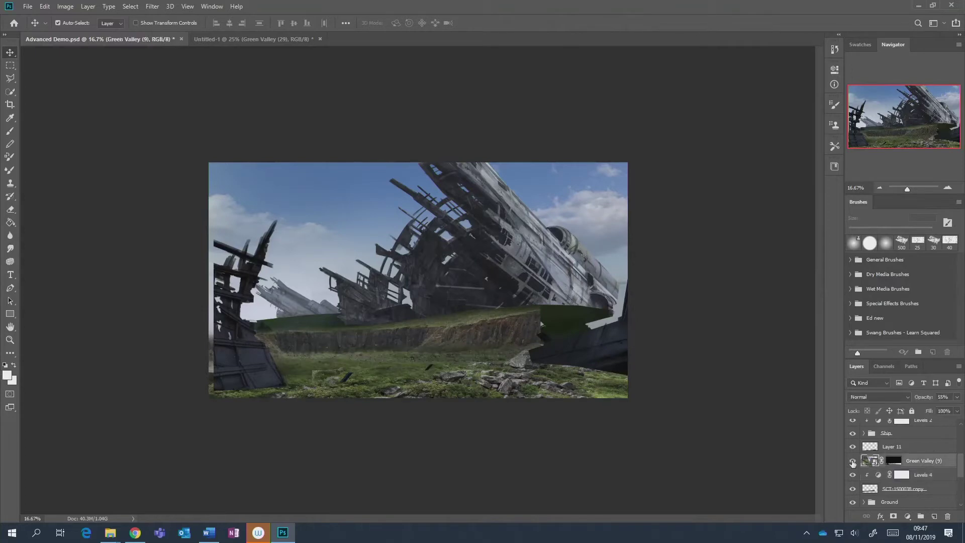
{"action": "left_click", "coordinate": [907, 516]}
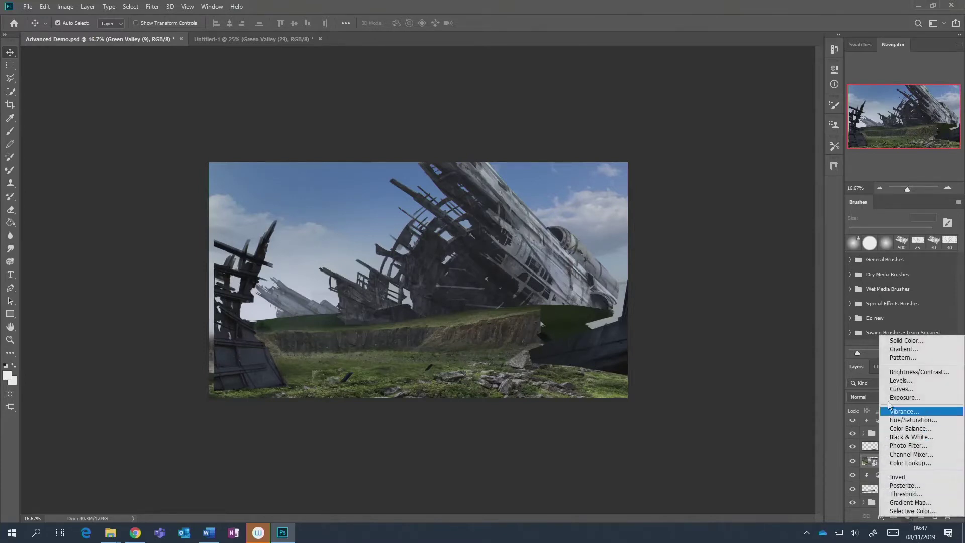
{"action": "left_click", "coordinate": [899, 380]}
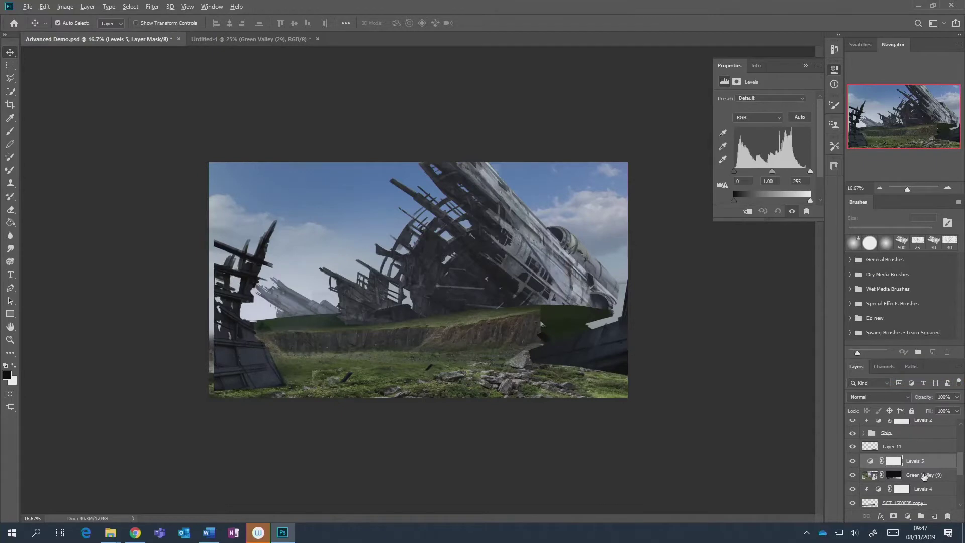
{"action": "left_click", "coordinate": [922, 468], "text": "alt"}
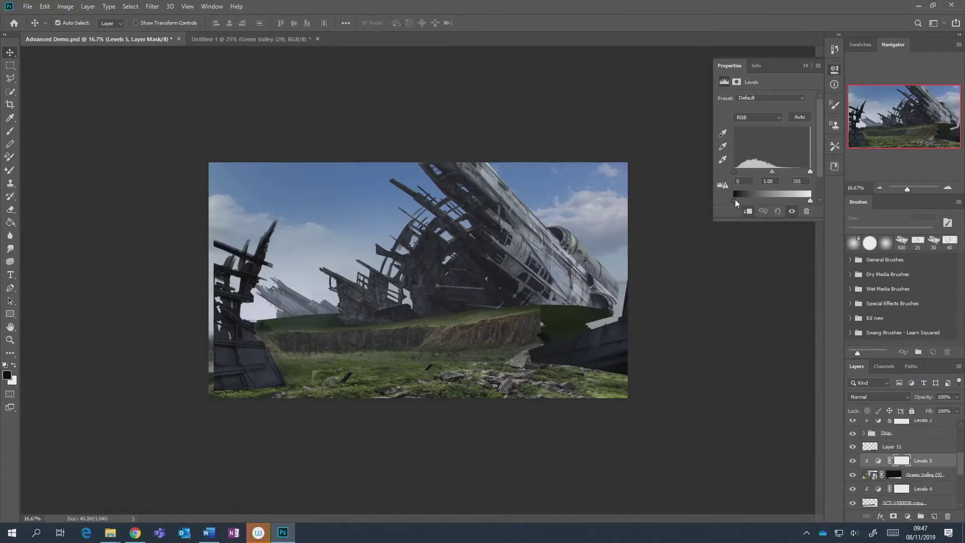
Reduce the contrast of Green Valley (9) by raising the output blacks and lowering the output whites in its Levels adjustment.
{"action": "mouse_move", "coordinate": [734, 199]}
{"action": "left_mouse_down"}
{"action": "mouse_move", "coordinate": [752, 202]}
{"action": "mouse_move", "coordinate": [741, 201]}
{"action": "left_mouse_up"}
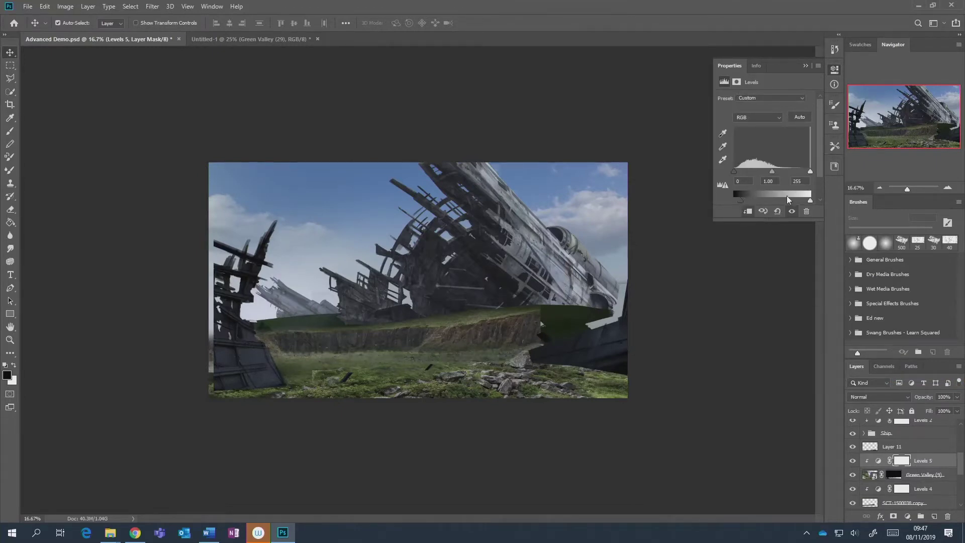
{"action": "left_click_drag", "start_coordinate": [809, 200], "coordinate": [793, 201]}
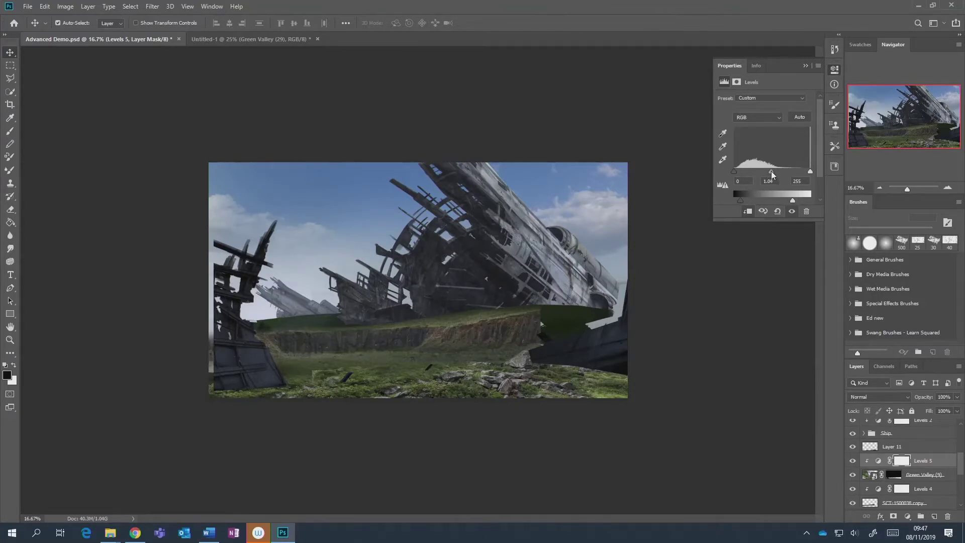
{"action": "left_click", "coordinate": [805, 65]}
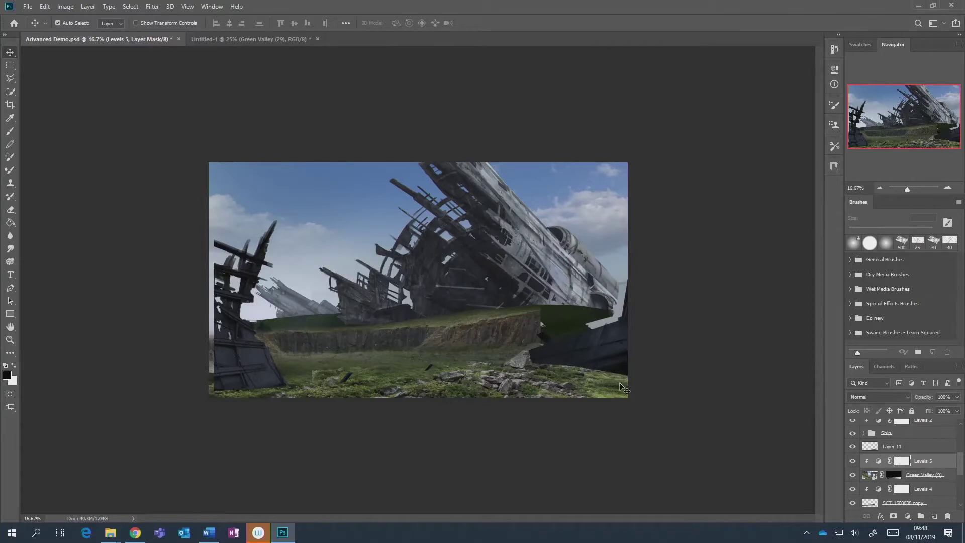
Compare the foreground with and without Layer 11, and make Layer 11 the active layer.
{"action": "scroll", "coordinate": [856, 444], "scroll_direction": "up", "scroll_amount": 1}
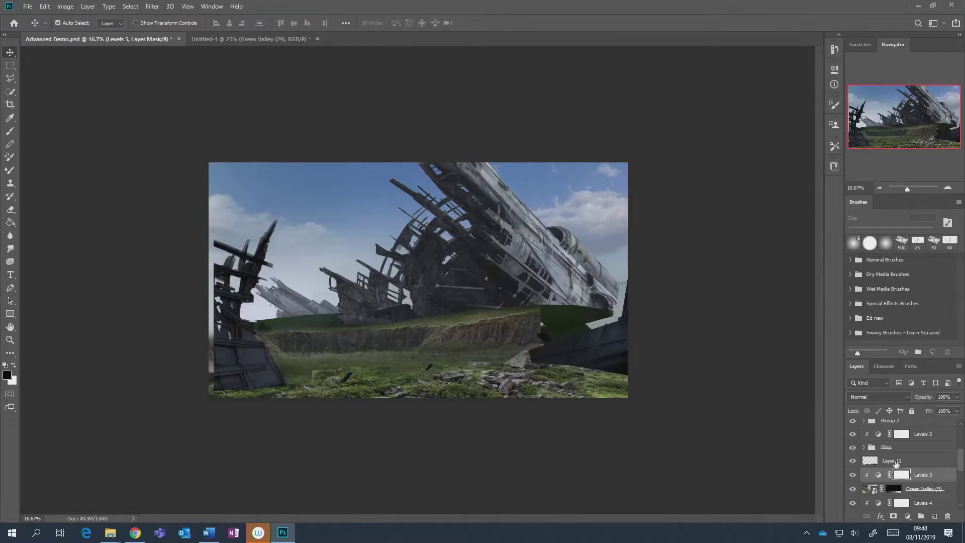
{"action": "left_click", "coordinate": [852, 461]}
{"action": "left_click", "coordinate": [853, 462]}
{"action": "left_click", "coordinate": [911, 466]}
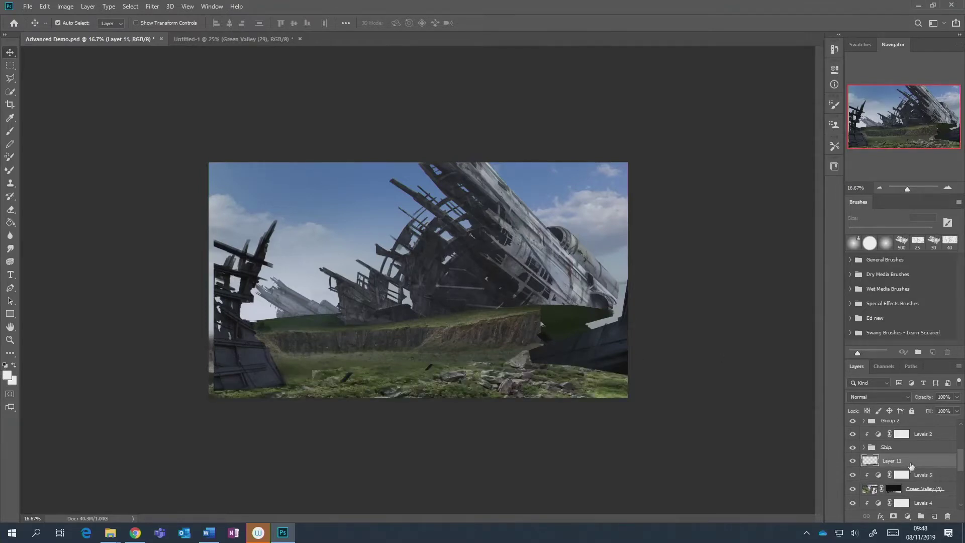
{"action": "key", "text": "ctrl+l"}
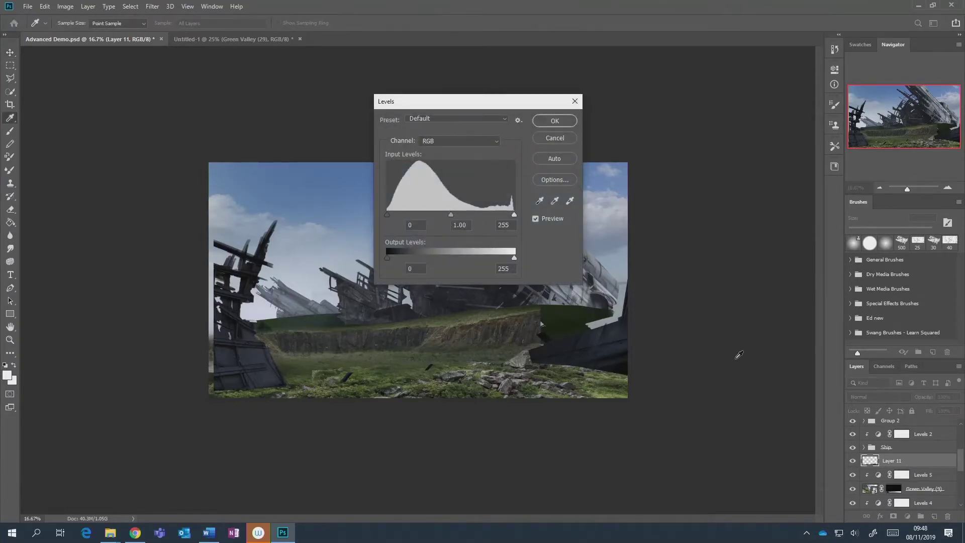
{"action": "left_click", "coordinate": [555, 139]}
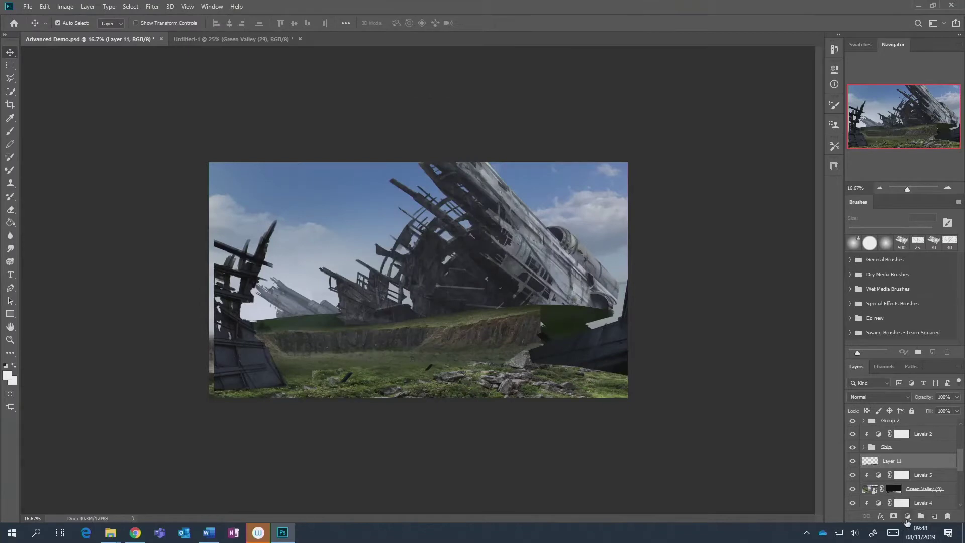
{"action": "left_click", "coordinate": [907, 517]}
{"action": "left_click", "coordinate": [904, 383]}
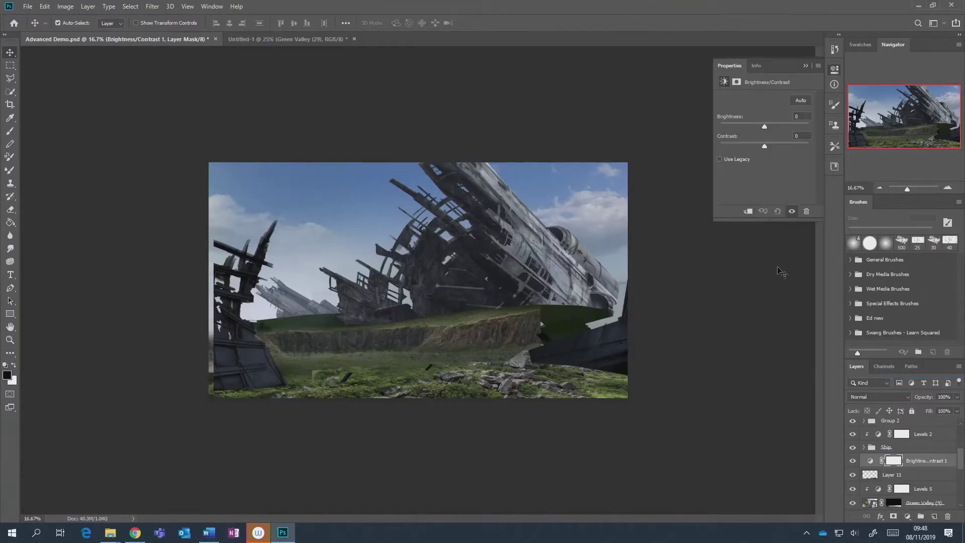
{"action": "key", "text": "ctrl+z"}
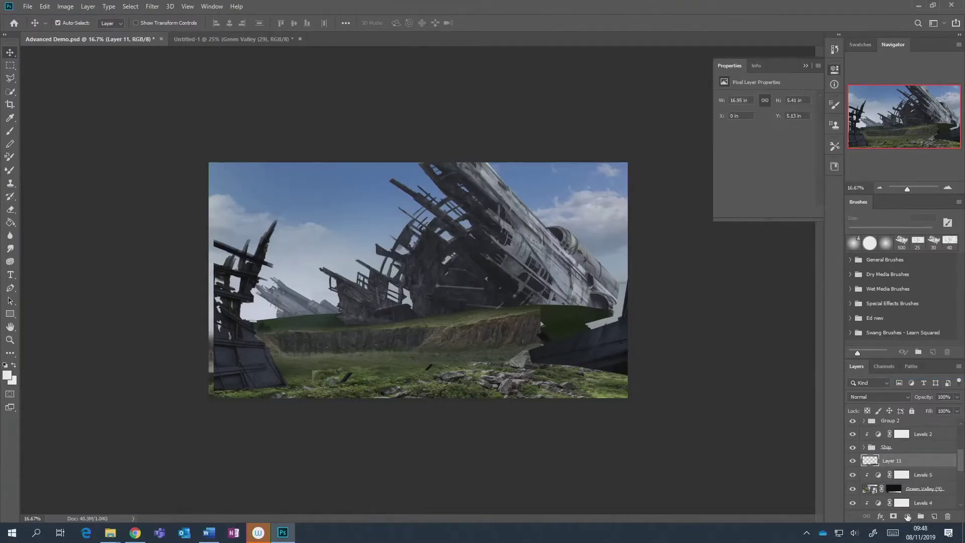
Add a Levels adjustment layer above Layer 11 and clip it to that layer.
{"action": "left_click", "coordinate": [907, 516]}
{"action": "left_click", "coordinate": [897, 394]}
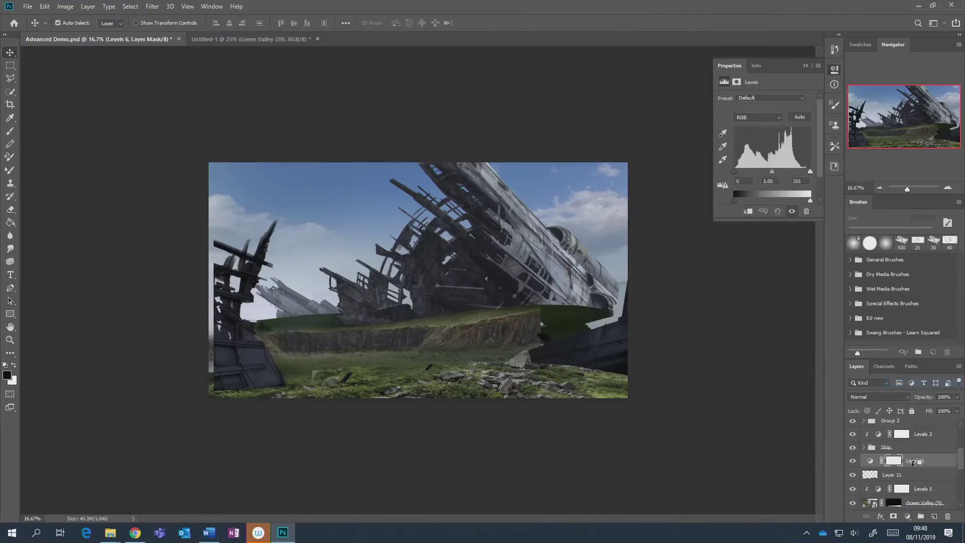
{"action": "left_click", "coordinate": [915, 463], "text": "alt"}
Darken Layer 11's foreground grass through its Levels adjustment with midtones at 0.93, slightly raised output blacks and strongly lowered output whites.
{"action": "left_click_drag", "start_coordinate": [771, 172], "coordinate": [773, 172]}
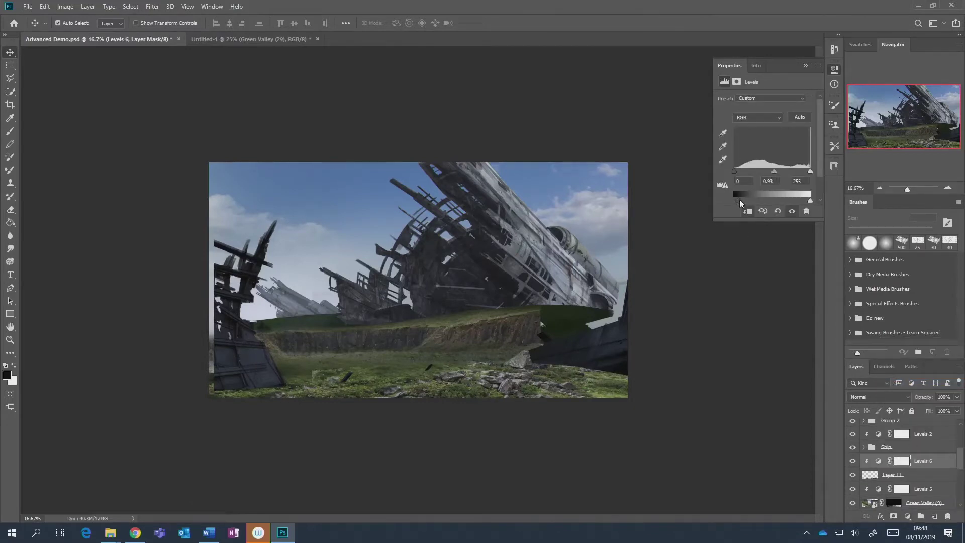
{"action": "left_click_drag", "start_coordinate": [810, 200], "coordinate": [779, 200]}
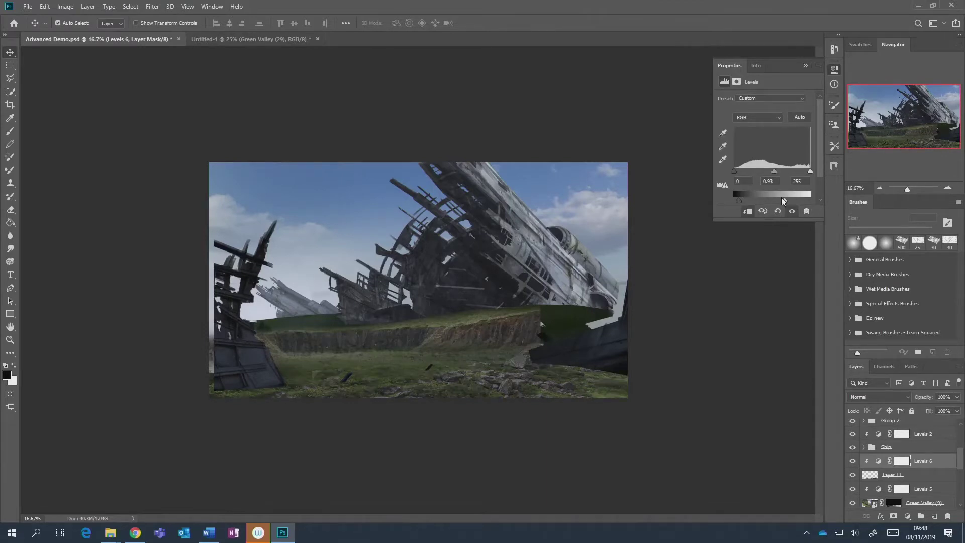
{"action": "left_click_drag", "start_coordinate": [801, 172], "coordinate": [813, 173]}
{"action": "left_click_drag", "start_coordinate": [735, 173], "coordinate": [735, 173]}
{"action": "left_click", "coordinate": [806, 65]}
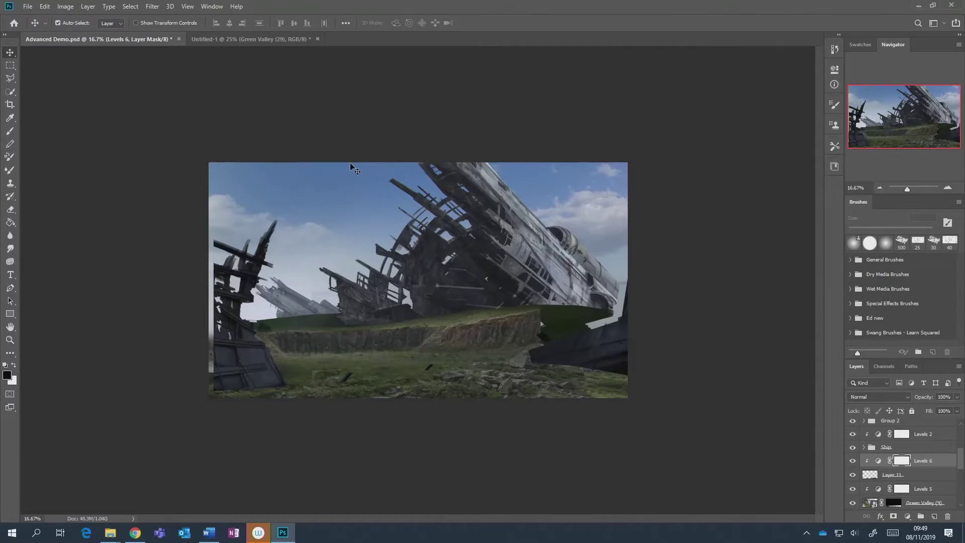
Examine how the adjusted grass and cliff blend up close at 33.3% and in the whole composition at 12.5%.
{"action": "key", "text": "ctrl+plus"}
{"action": "key", "text": "ctrl+plus"}
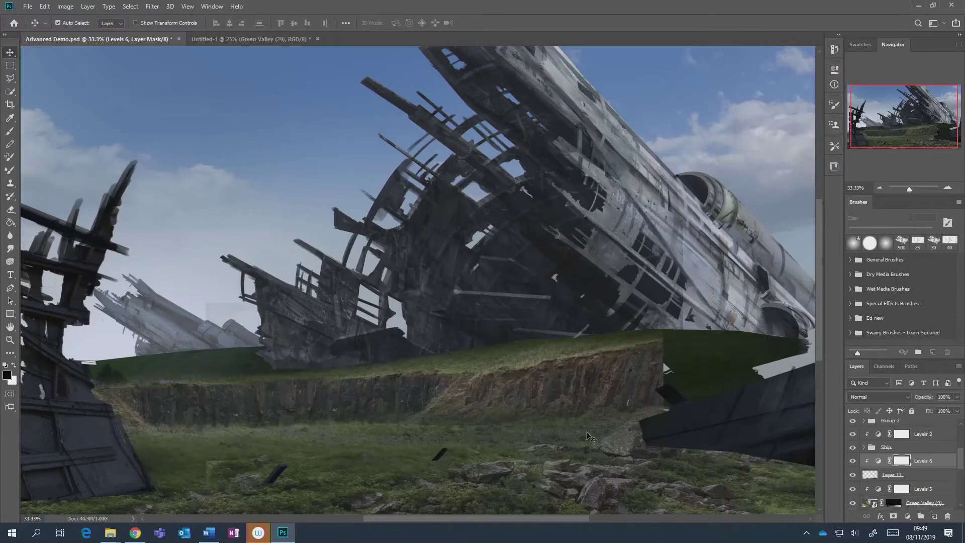
{"action": "key", "text": "ctrl+minus"}
{"action": "key", "text": "ctrl+minus"}
{"action": "key", "text": "ctrl+minus"}
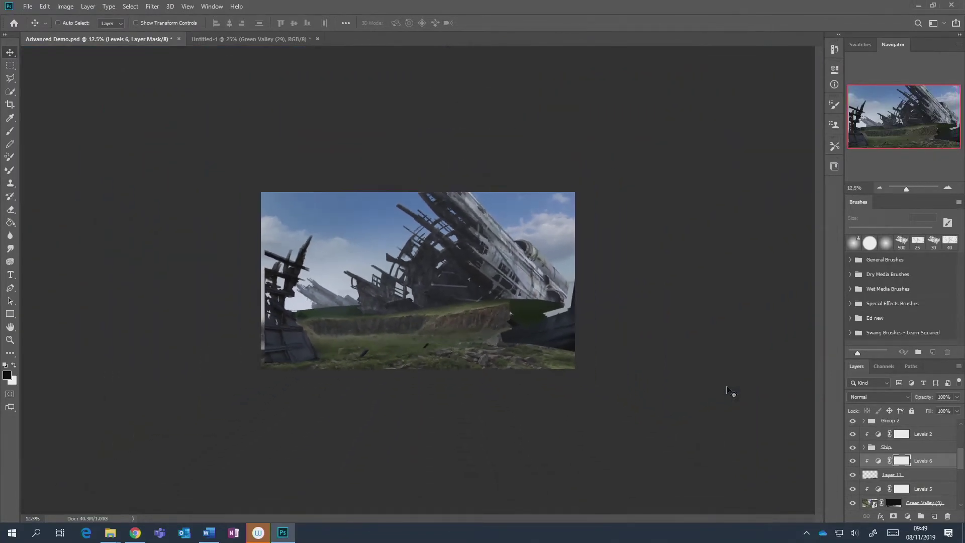
{"action": "key", "text": "ctrl+plus"}
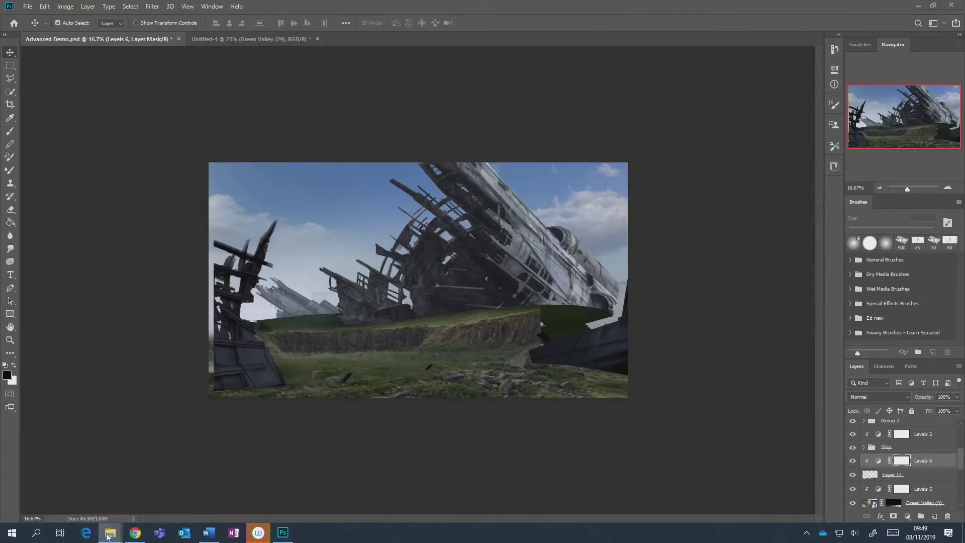
Switch to the Green Valley folder in File Explorer and browse its photos for more landscape material.
{"action": "mouse_move", "coordinate": [110, 533]}
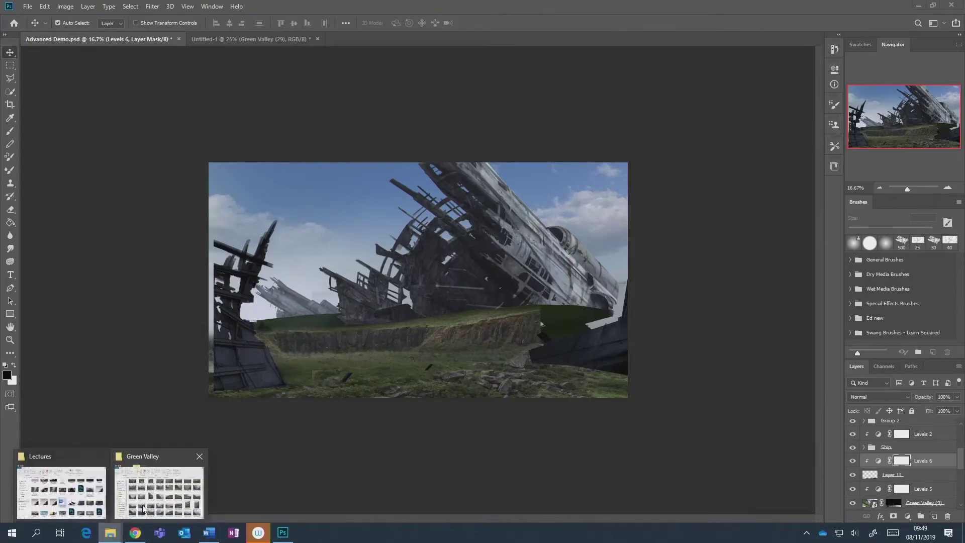
{"action": "left_click", "coordinate": [144, 509]}
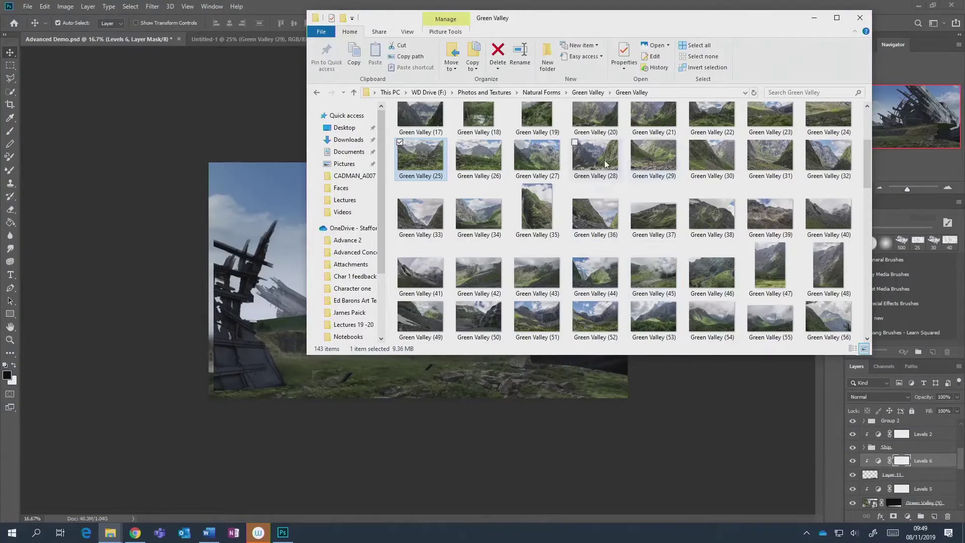
{"action": "left_click_drag", "start_coordinate": [584, 12], "coordinate": [136, 71]}
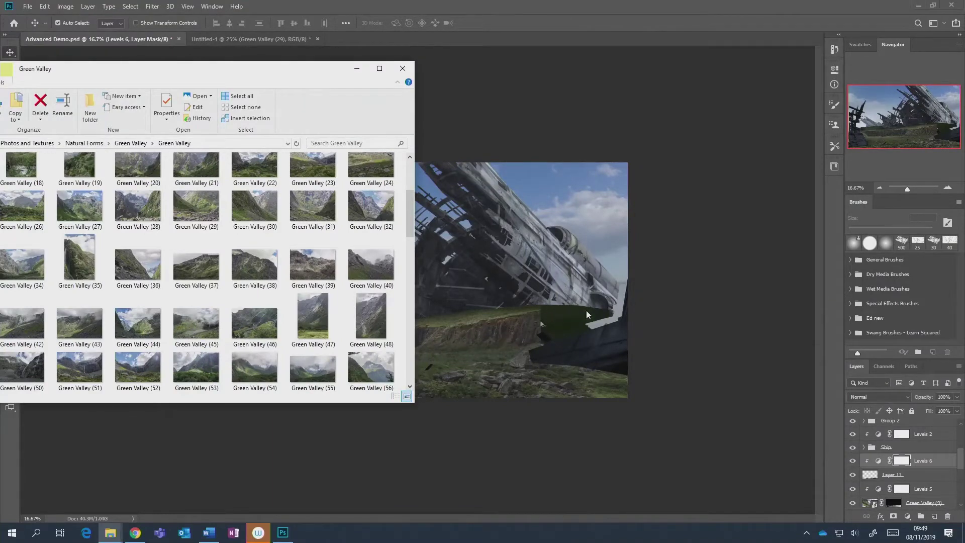
{"action": "left_click_drag", "start_coordinate": [301, 73], "coordinate": [963, 77]}
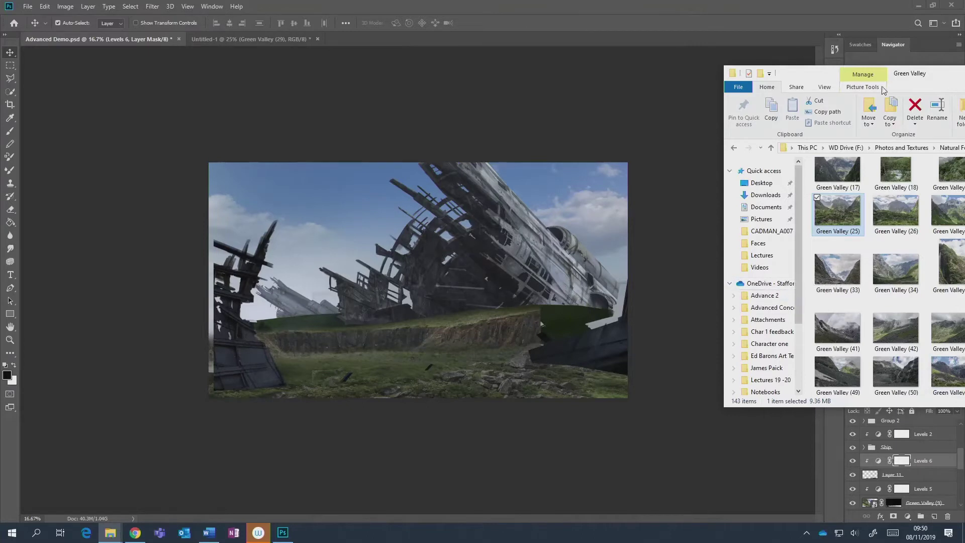
{"action": "left_click_drag", "start_coordinate": [943, 79], "coordinate": [660, 64]}
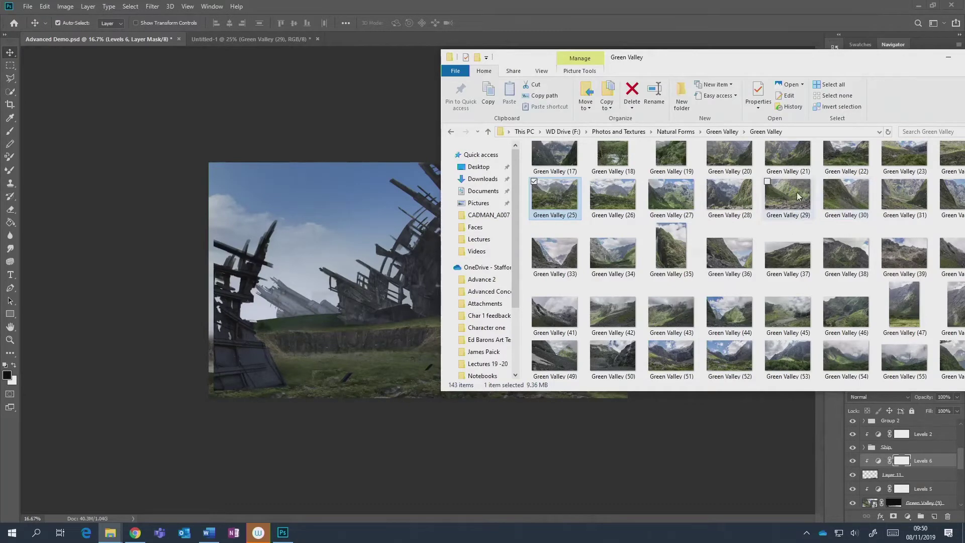
{"action": "scroll", "coordinate": [776, 240], "scroll_direction": "down", "scroll_amount": 8}
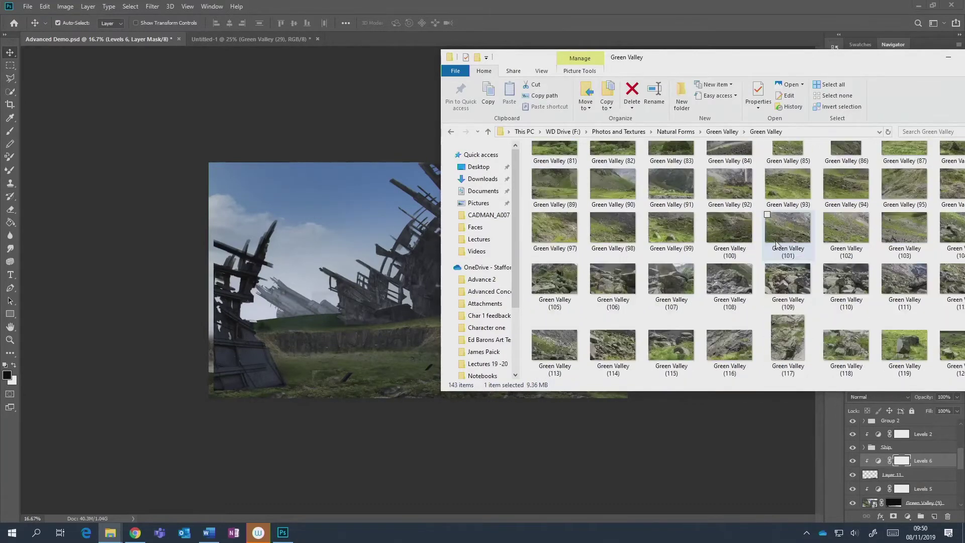
{"action": "scroll", "coordinate": [778, 246], "scroll_direction": "up", "scroll_amount": 3}
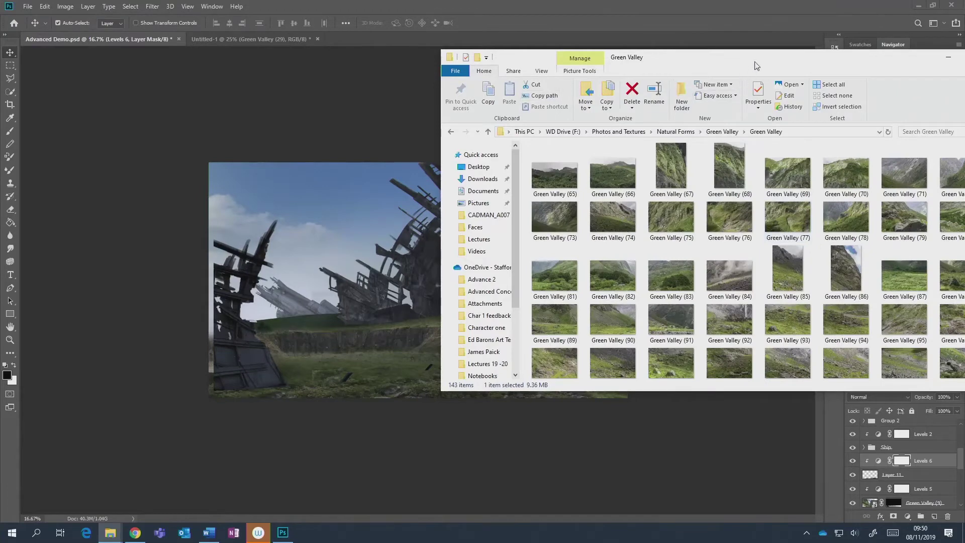
{"action": "left_click_drag", "start_coordinate": [756, 66], "coordinate": [566, 90]}
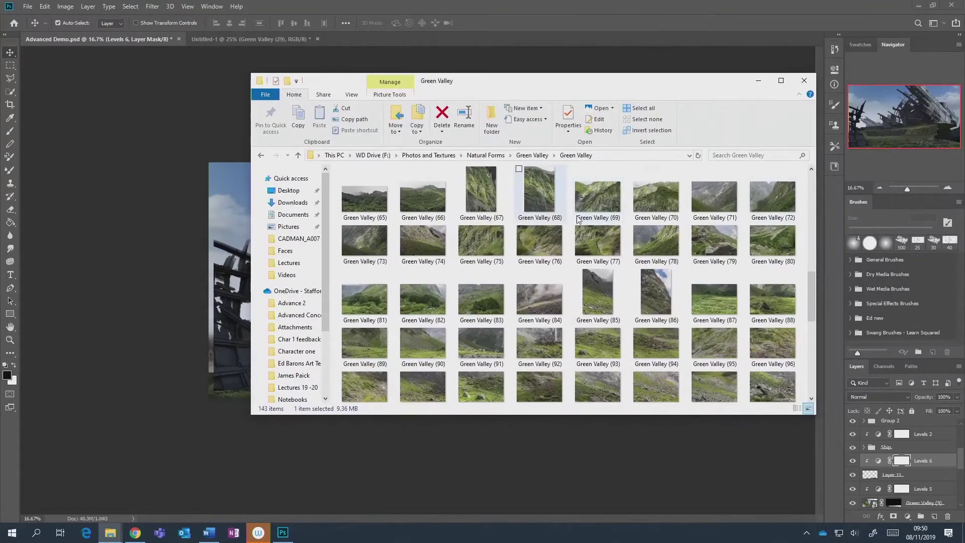
Examine Green Valley photos 71 and 78 at full size and browse further through the folder.
{"action": "double_click", "coordinate": [716, 196]}
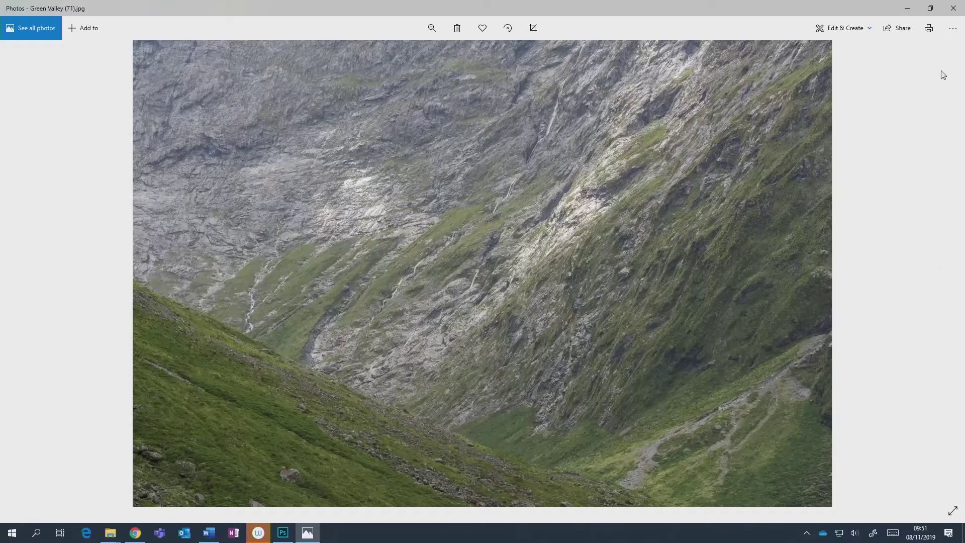
{"action": "left_click", "coordinate": [953, 8]}
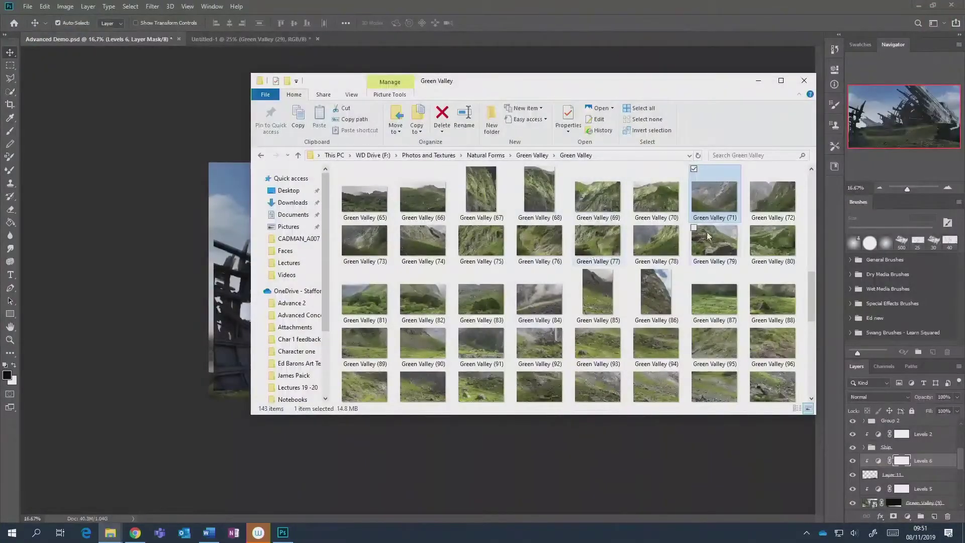
{"action": "double_click", "coordinate": [658, 240]}
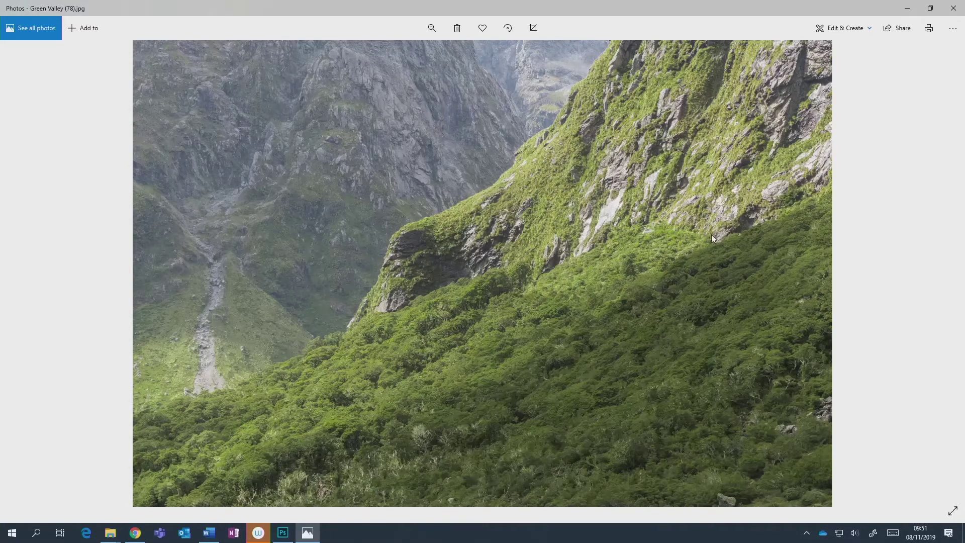
{"action": "left_click", "coordinate": [952, 8]}
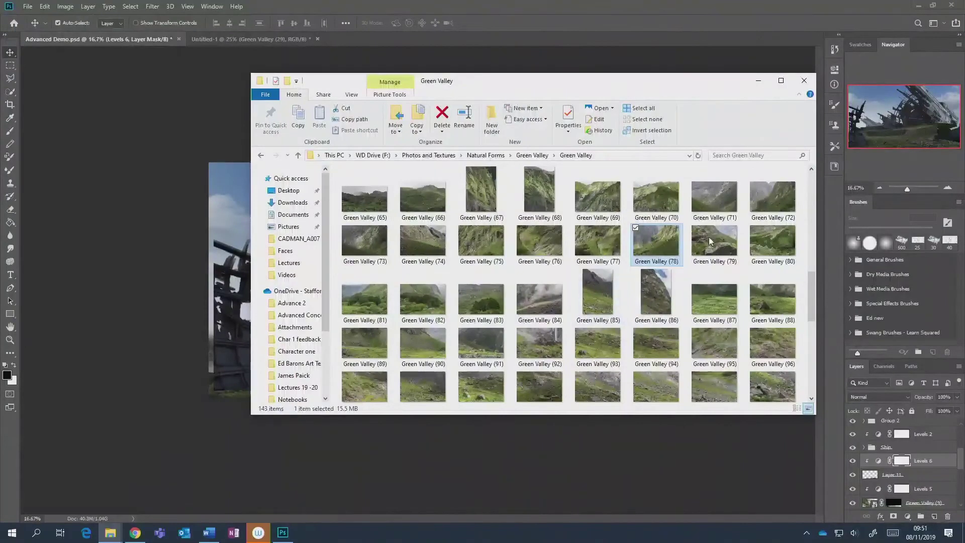
{"action": "scroll", "coordinate": [427, 244], "scroll_direction": "down", "scroll_amount": 3}
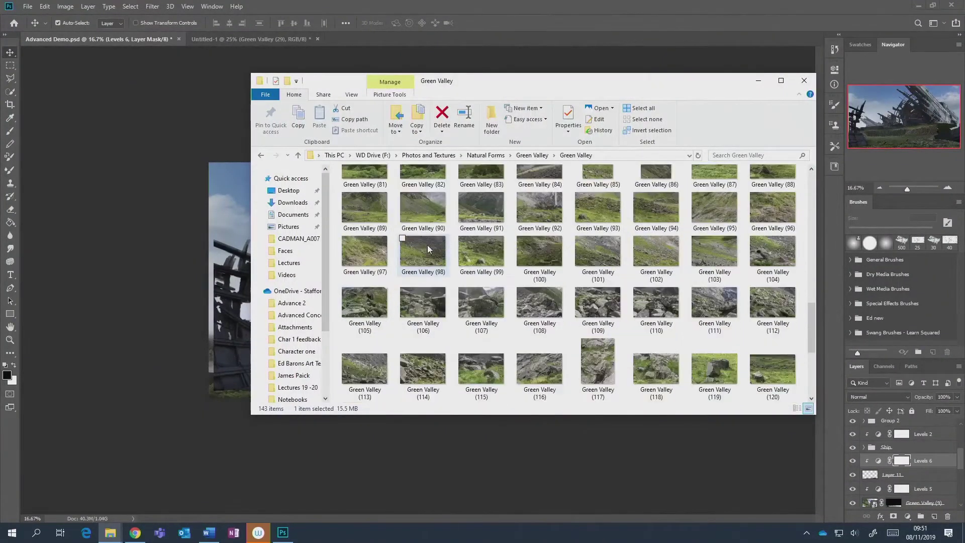
Go back to Natural Forms and open the innermost Nordic Nature photo folder to look for terrain material.
{"action": "left_click", "coordinate": [262, 156]}
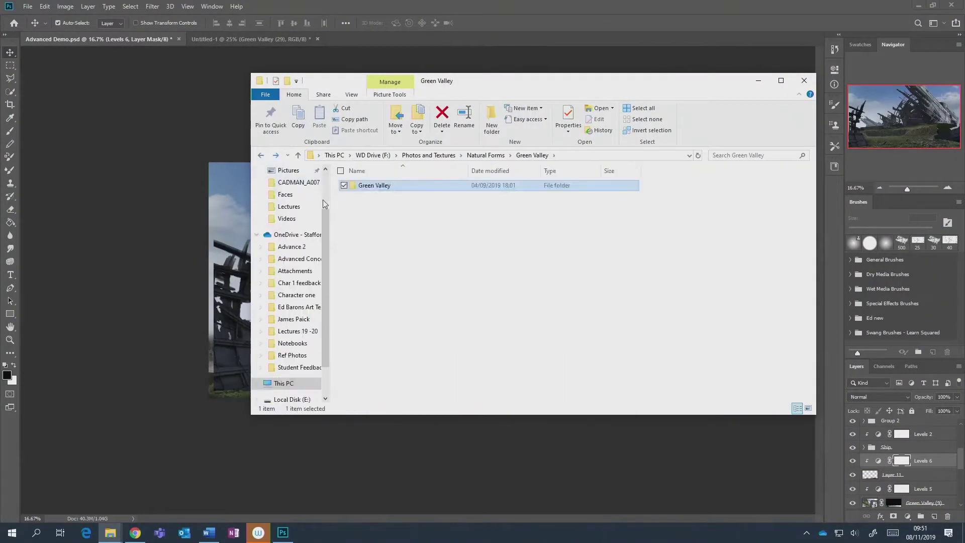
{"action": "left_click", "coordinate": [261, 155]}
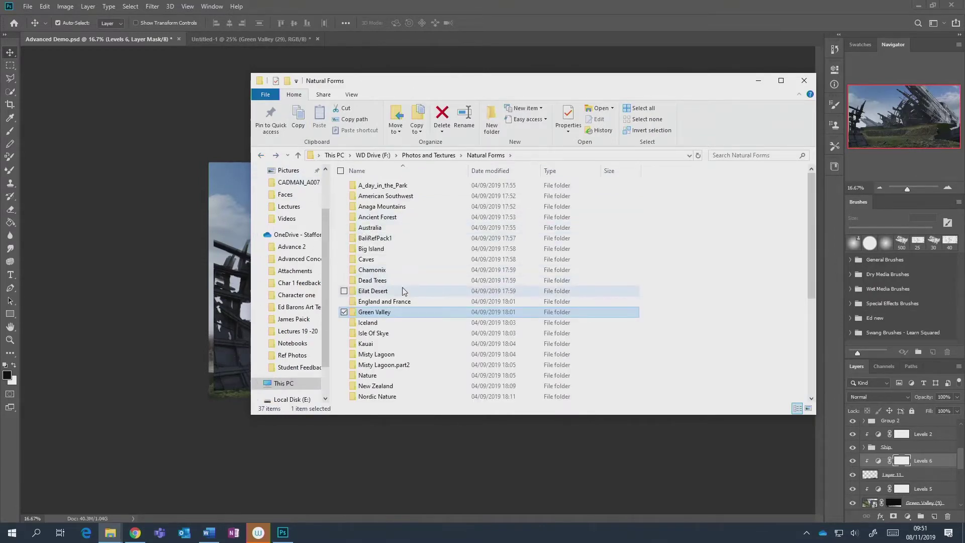
{"action": "scroll", "coordinate": [407, 313], "scroll_direction": "down", "scroll_amount": 1}
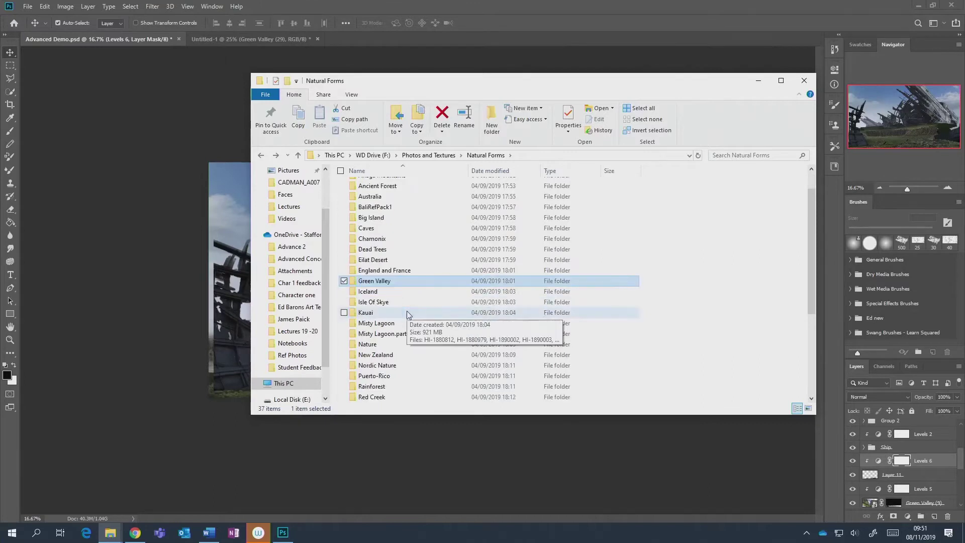
{"action": "scroll", "coordinate": [411, 314], "scroll_direction": "down", "scroll_amount": 1}
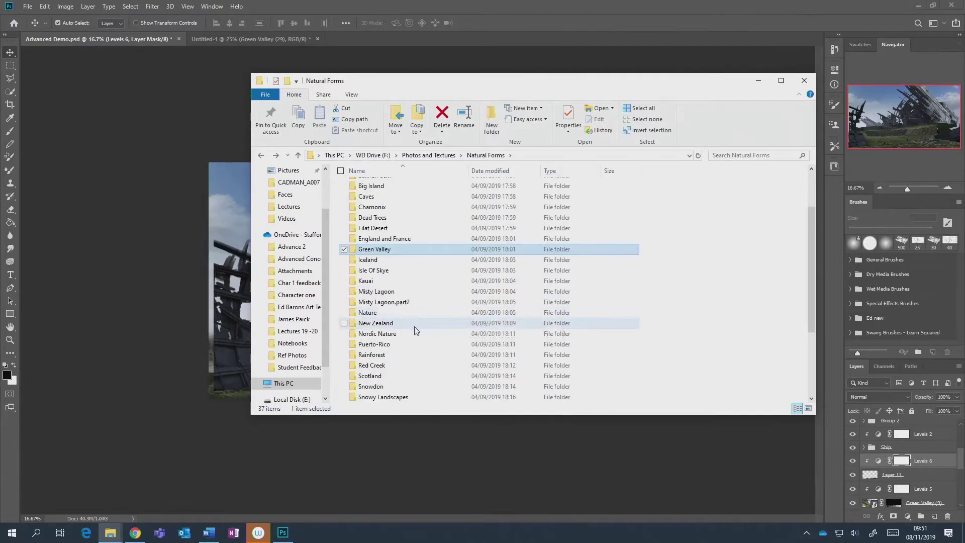
{"action": "double_click", "coordinate": [414, 334]}
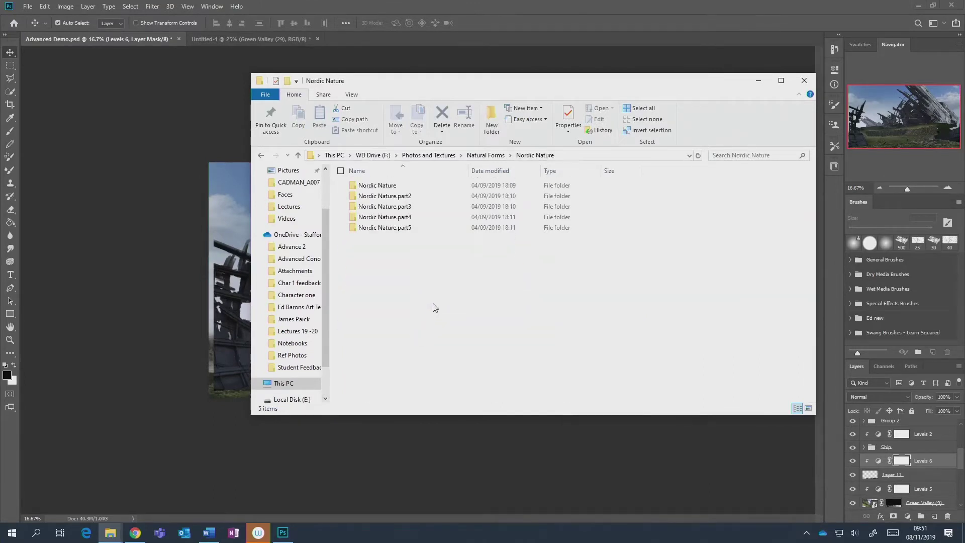
{"action": "double_click", "coordinate": [387, 185]}
{"action": "double_click", "coordinate": [387, 185]}
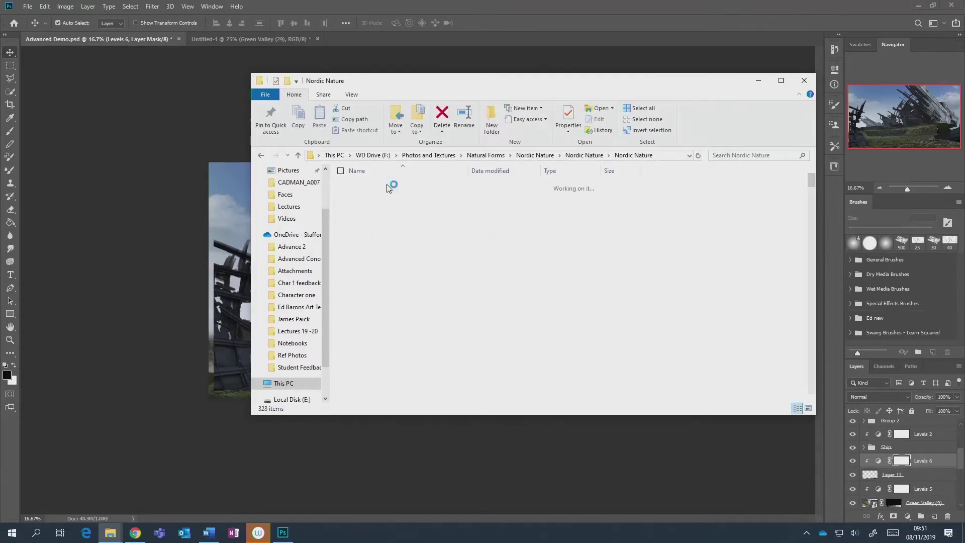
{"action": "scroll", "coordinate": [453, 247], "scroll_direction": "down", "scroll_amount": 3}
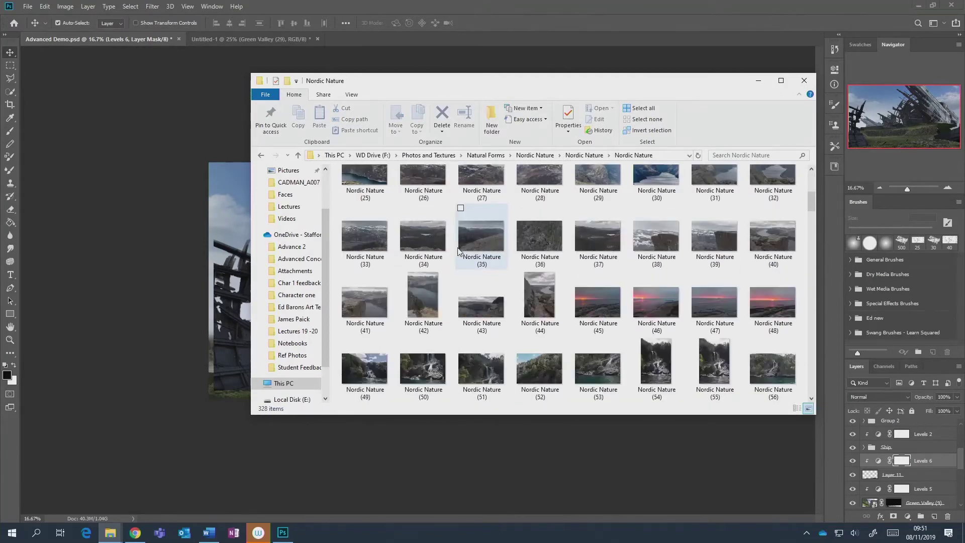
Browse the Nordic Nature photos in a maximized window and view Nordic Nature (278) at full size.
{"action": "left_click", "coordinate": [781, 80]}
{"action": "scroll", "coordinate": [592, 225], "scroll_direction": "down", "scroll_amount": 3}
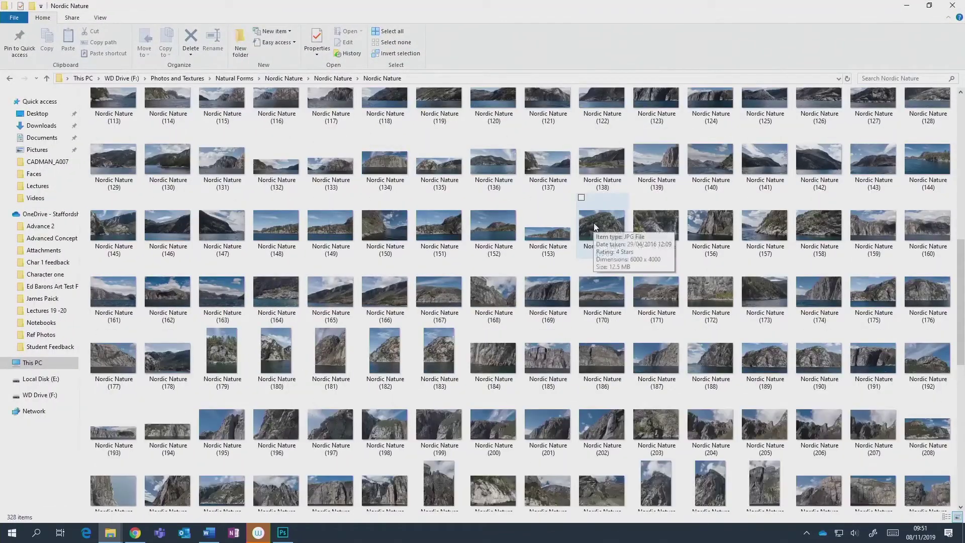
{"action": "scroll", "coordinate": [593, 222], "scroll_direction": "down", "scroll_amount": 2}
{"action": "scroll", "coordinate": [594, 226], "scroll_direction": "down", "scroll_amount": 5}
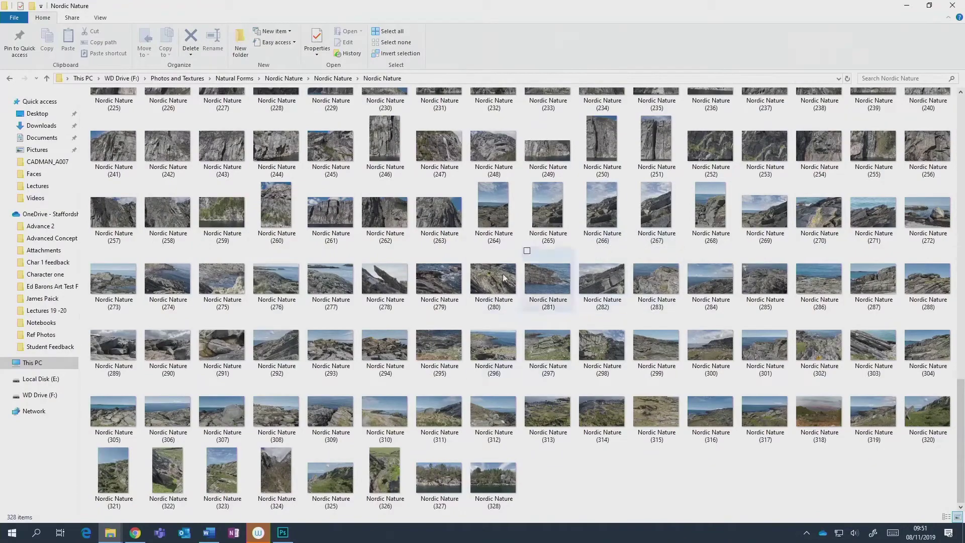
{"action": "double_click", "coordinate": [387, 276]}
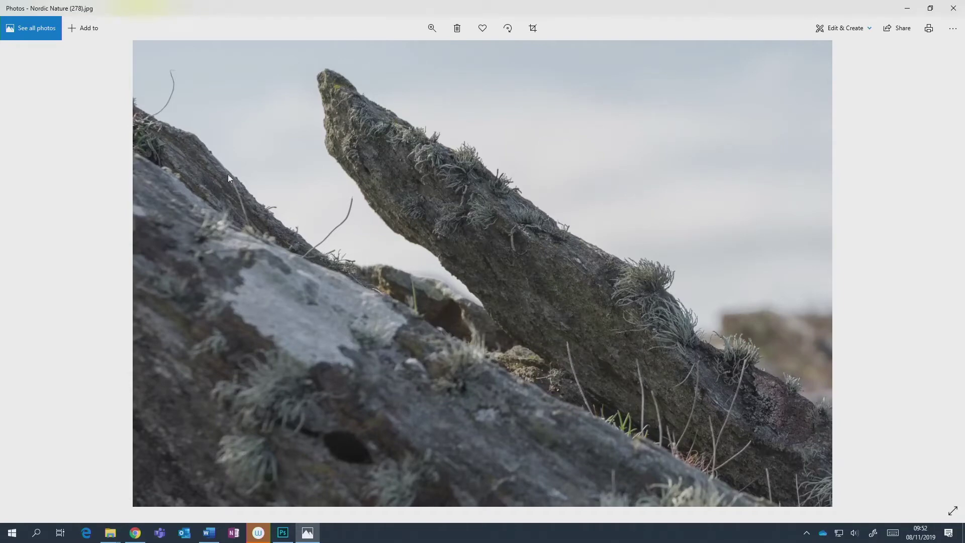
{"action": "left_click", "coordinate": [930, 8]}
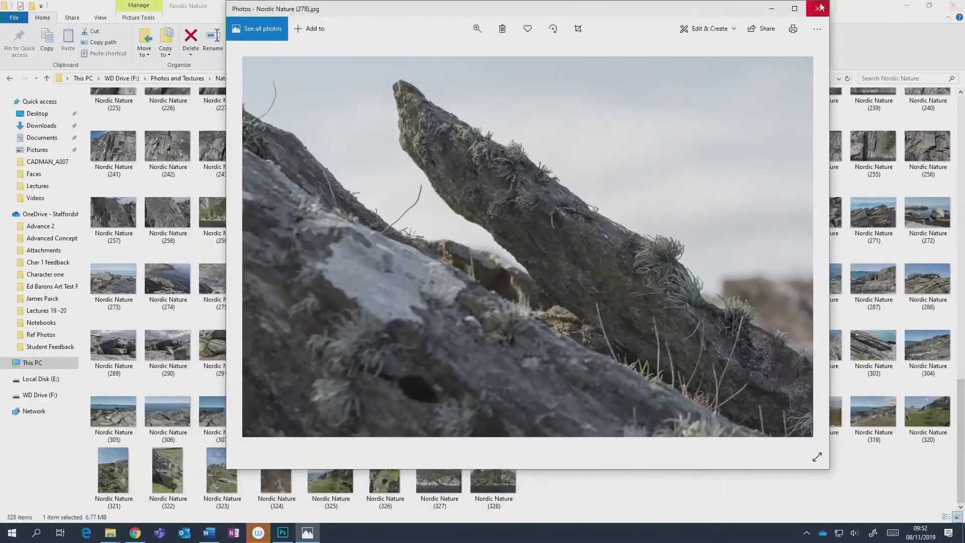
{"action": "left_click", "coordinate": [819, 9]}
{"action": "scroll", "coordinate": [723, 255], "scroll_direction": "up", "scroll_amount": 3}
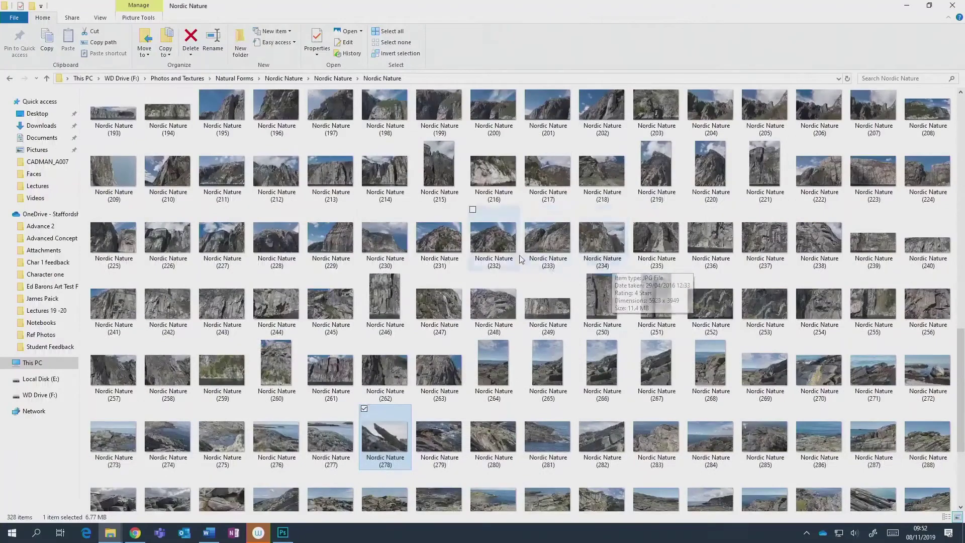
{"action": "scroll", "coordinate": [516, 267], "scroll_direction": "up", "scroll_amount": 5}
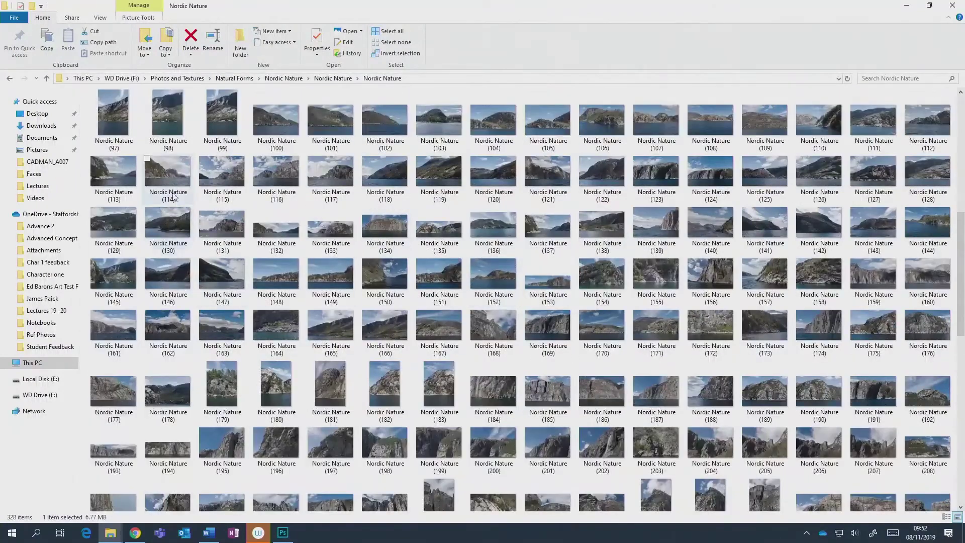
Return to the Photos and Textures folder and open the inner Mossy_canyon_pack photo folder.
{"action": "left_click", "coordinate": [11, 79]}
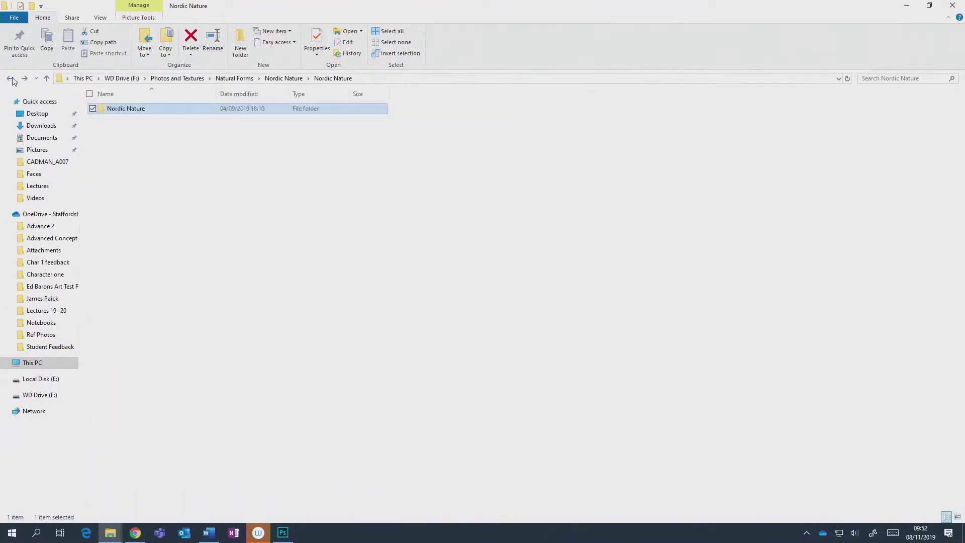
{"action": "left_click", "coordinate": [10, 79]}
{"action": "left_click", "coordinate": [11, 79]}
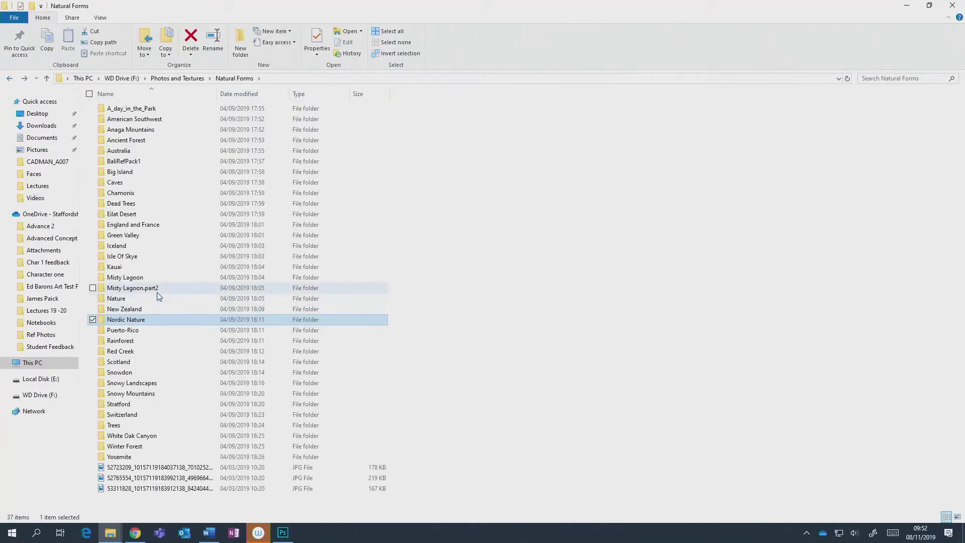
{"action": "key", "text": "g"}
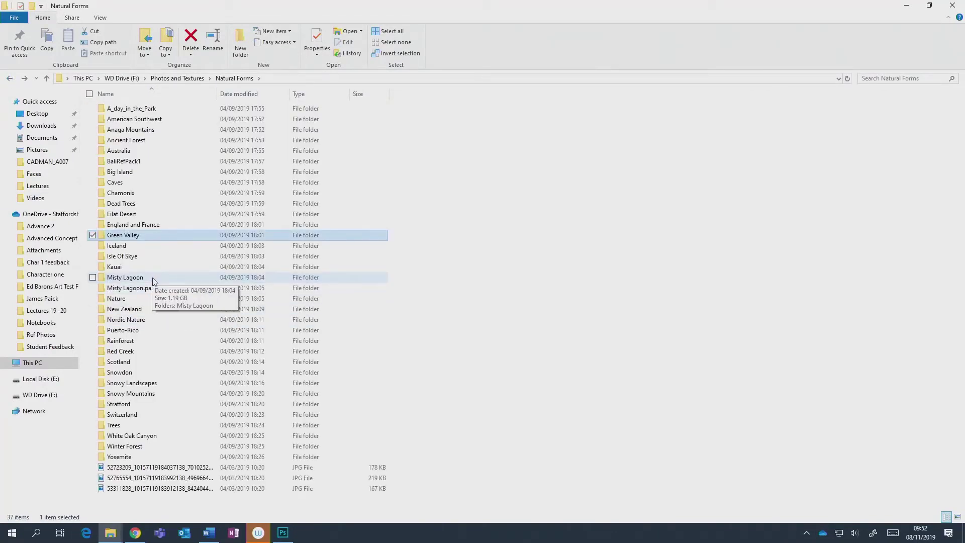
{"action": "left_click", "coordinate": [9, 80]}
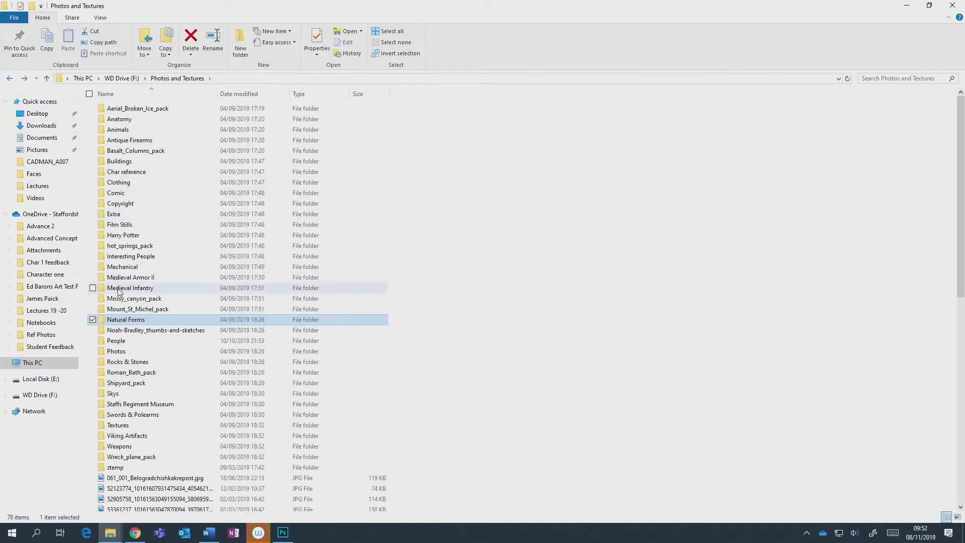
{"action": "double_click", "coordinate": [137, 301]}
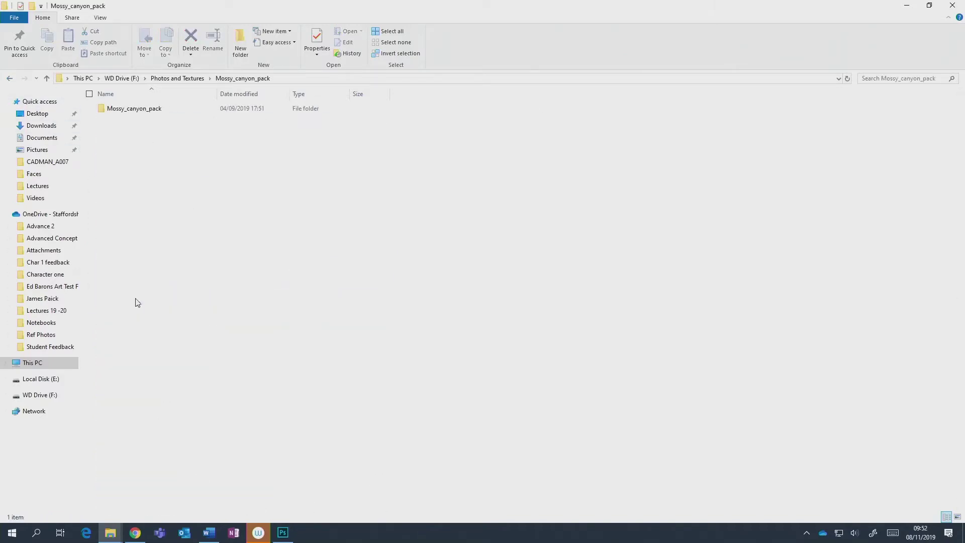
{"action": "double_click", "coordinate": [167, 110]}
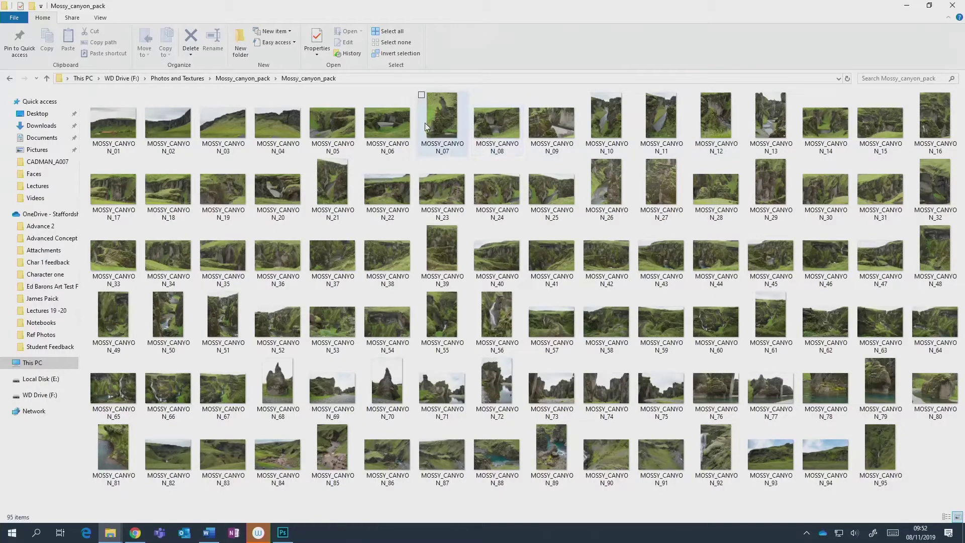
Place MOSSY_CANYON_05 into the Advanced Demo composition, shrink it over the scene's right-hand ground, and move its layer above Levels 2.
{"action": "left_click_drag", "start_coordinate": [548, 6], "coordinate": [632, 35]}
{"action": "left_click_drag", "start_coordinate": [694, 153], "coordinate": [395, 317]}
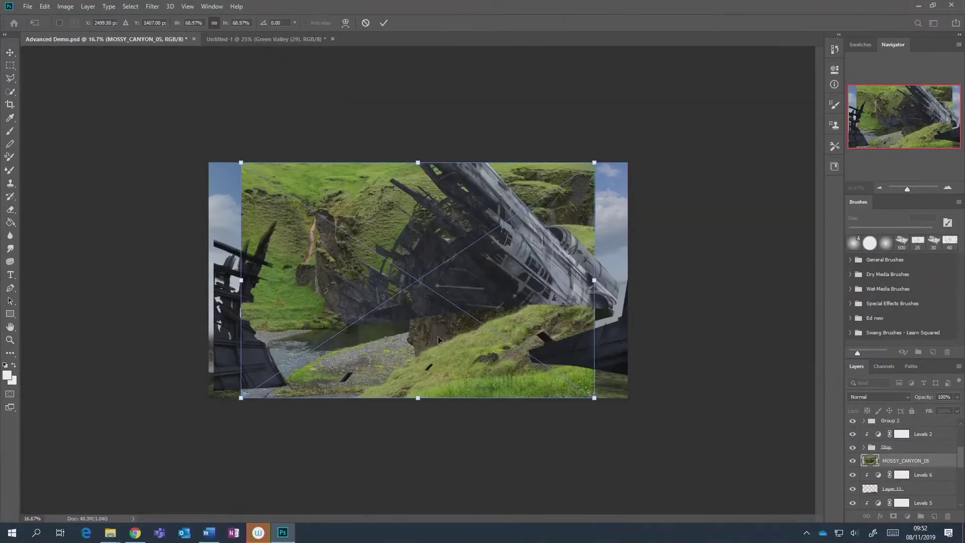
{"action": "left_click_drag", "start_coordinate": [439, 340], "coordinate": [493, 407]}
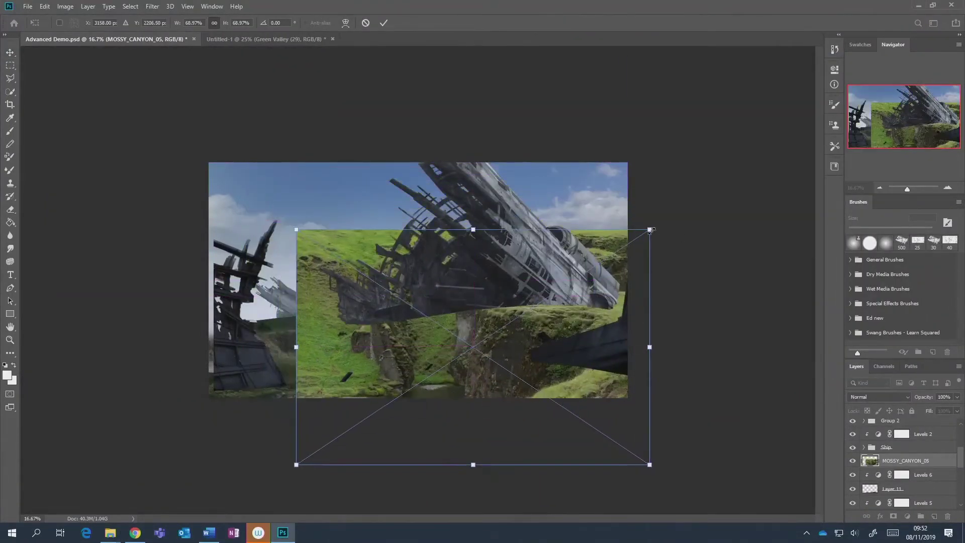
{"action": "left_click_drag", "start_coordinate": [650, 230], "coordinate": [476, 346]}
{"action": "left_click_drag", "start_coordinate": [443, 399], "coordinate": [566, 321]}
{"action": "left_click_drag", "start_coordinate": [583, 280], "coordinate": [604, 298]}
{"action": "left_click", "coordinate": [383, 23]}
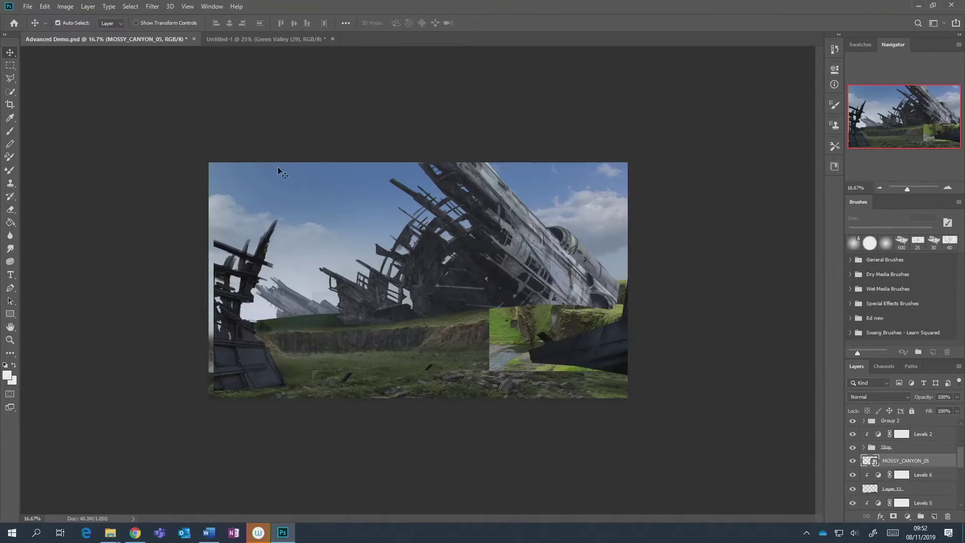
{"action": "left_click_drag", "start_coordinate": [552, 342], "coordinate": [594, 321]}
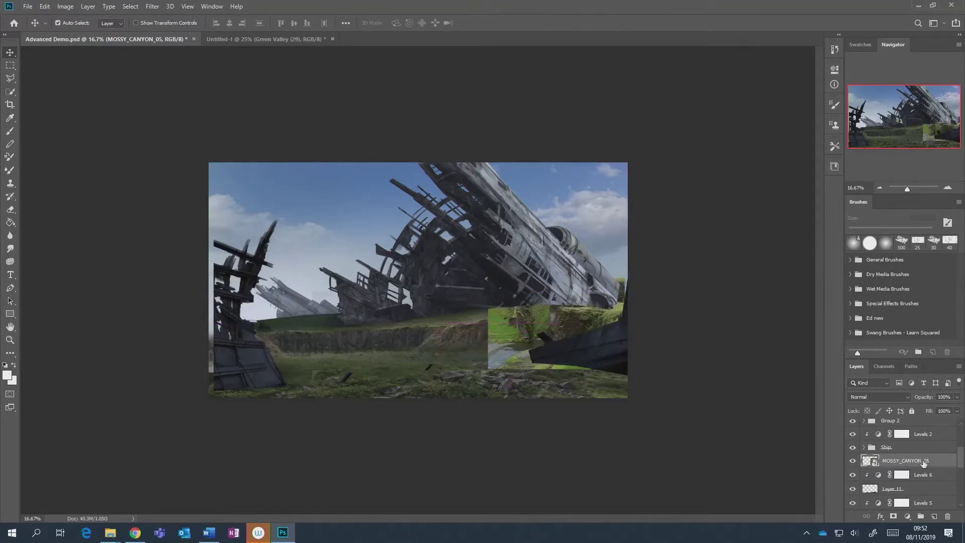
{"action": "left_click_drag", "start_coordinate": [923, 462], "coordinate": [924, 429]}
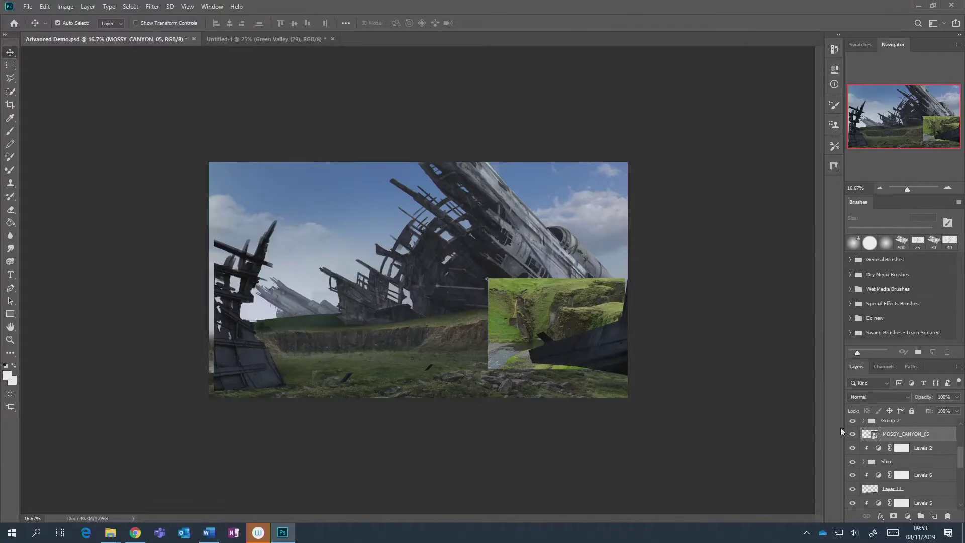
Add a layer mask to MOSSY_CANYON_05, hide everything but its right-hand cliff with a 250 px Hard Round brush, and compare the result.
{"action": "left_click", "coordinate": [889, 518]}
{"action": "key", "text": "b"}
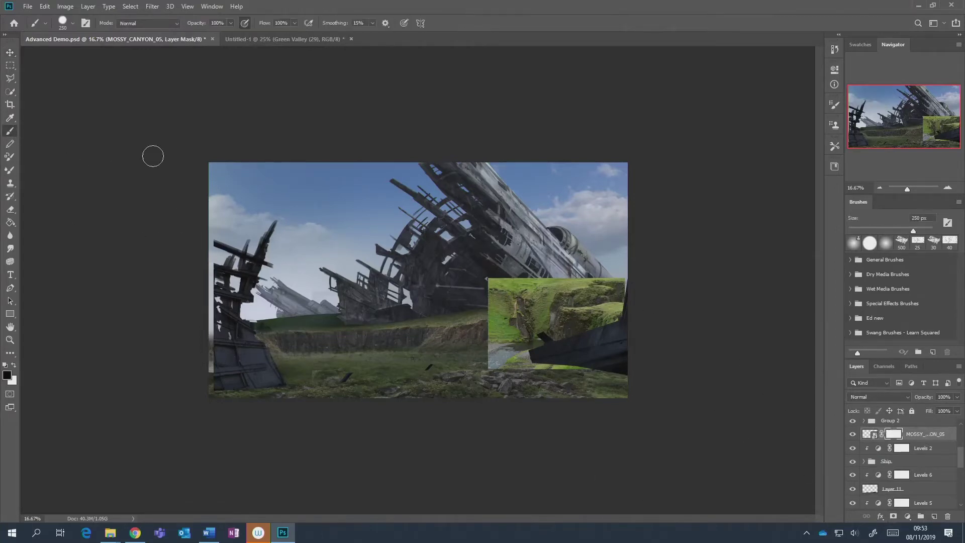
{"action": "right_click", "coordinate": [577, 241]}
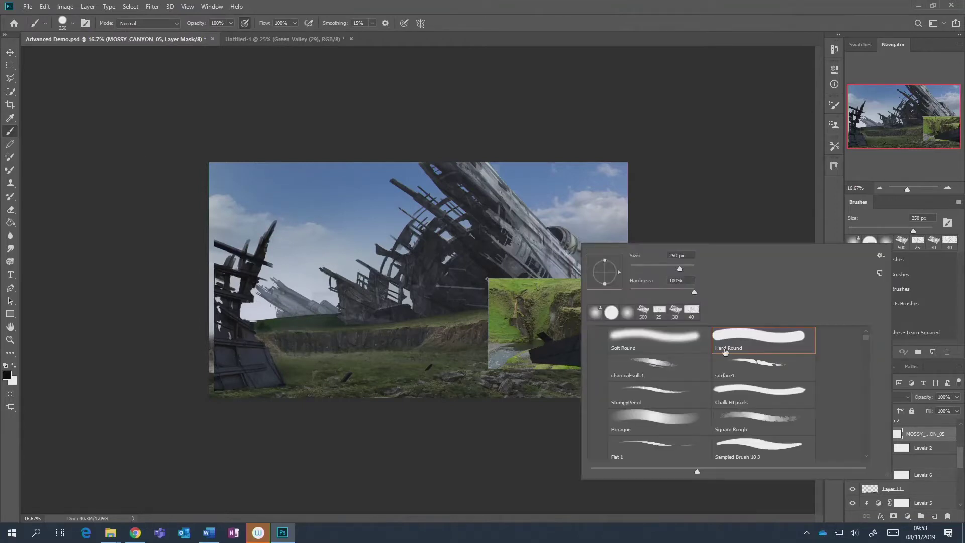
{"action": "double_click", "coordinate": [759, 340]}
{"action": "mouse_move", "coordinate": [594, 282]}
{"action": "left_mouse_down"}
{"action": "mouse_move", "coordinate": [498, 284]}
{"action": "mouse_move", "coordinate": [593, 289]}
{"action": "left_mouse_up"}
{"action": "mouse_move", "coordinate": [622, 291]}
{"action": "left_mouse_down"}
{"action": "mouse_move", "coordinate": [457, 297]}
{"action": "mouse_move", "coordinate": [504, 311]}
{"action": "mouse_move", "coordinate": [537, 307]}
{"action": "mouse_move", "coordinate": [543, 318]}
{"action": "mouse_move", "coordinate": [513, 322]}
{"action": "mouse_move", "coordinate": [472, 349]}
{"action": "mouse_move", "coordinate": [543, 364]}
{"action": "mouse_move", "coordinate": [435, 345]}
{"action": "left_mouse_up"}
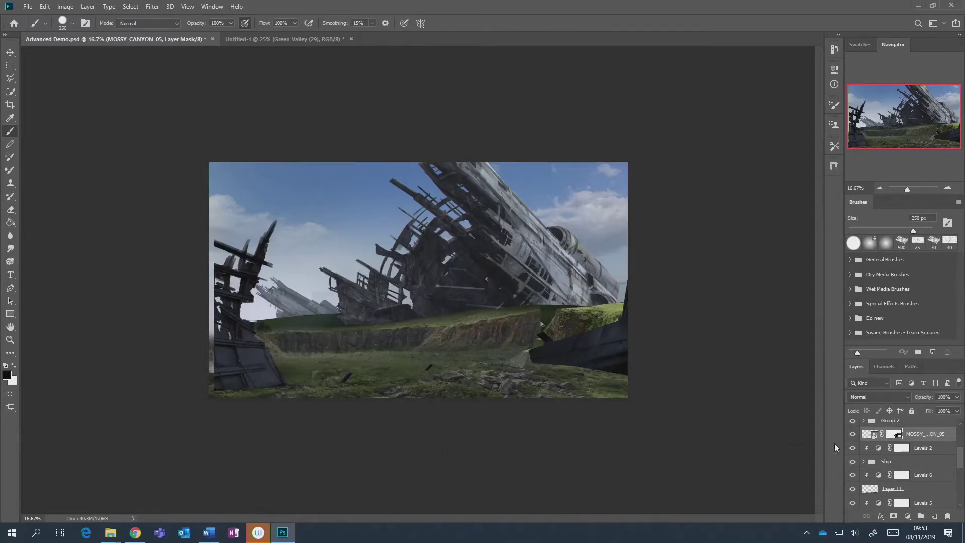
{"action": "left_click", "coordinate": [851, 434]}
{"action": "left_click", "coordinate": [851, 433]}
Transform the masked MOSSY_CANYON_05 cliff with a -4.75° rotation and about 107% height so it rises higher at the scene's right edge.
{"action": "left_click", "coordinate": [865, 434]}
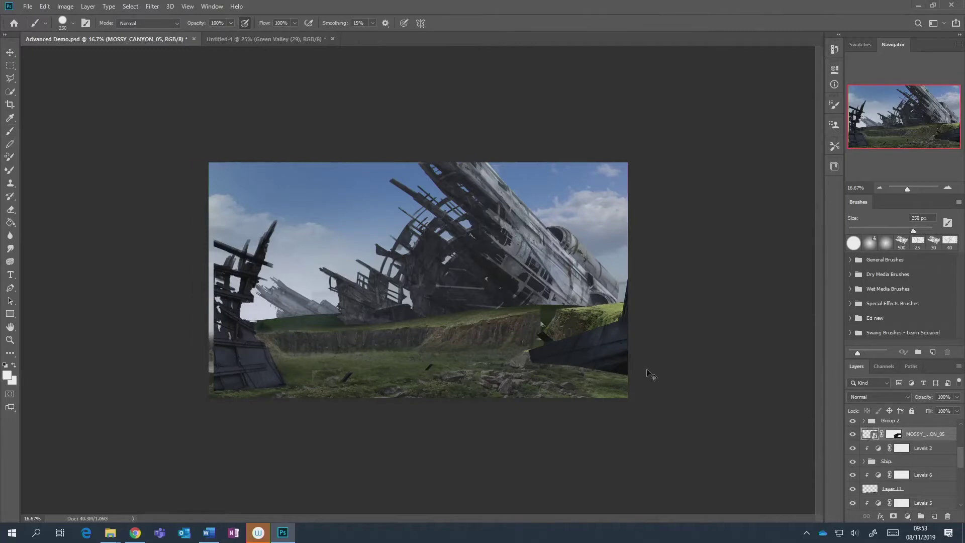
{"action": "key", "text": "ctrl+t"}
{"action": "left_click_drag", "start_coordinate": [611, 351], "coordinate": [633, 352]}
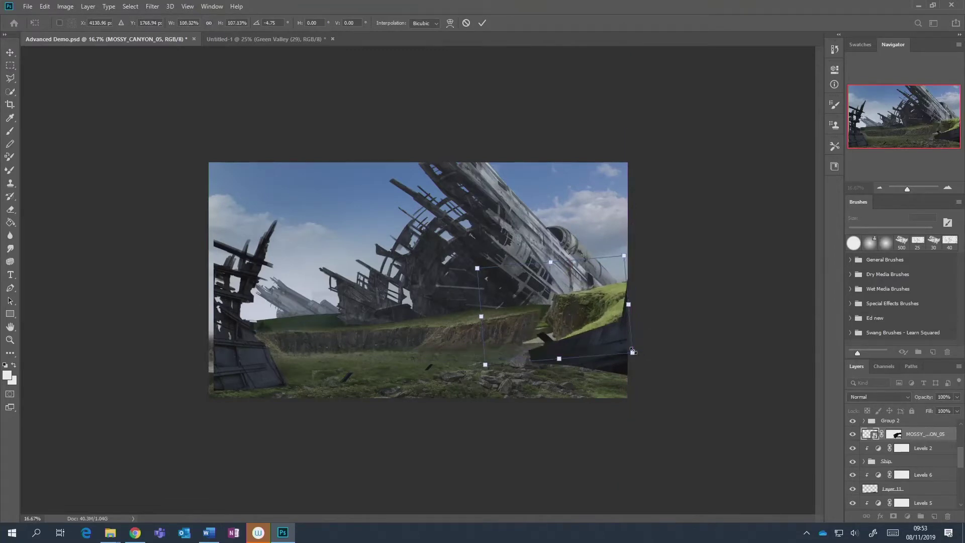
{"action": "left_click", "coordinate": [482, 23]}
{"action": "key", "text": "e"}
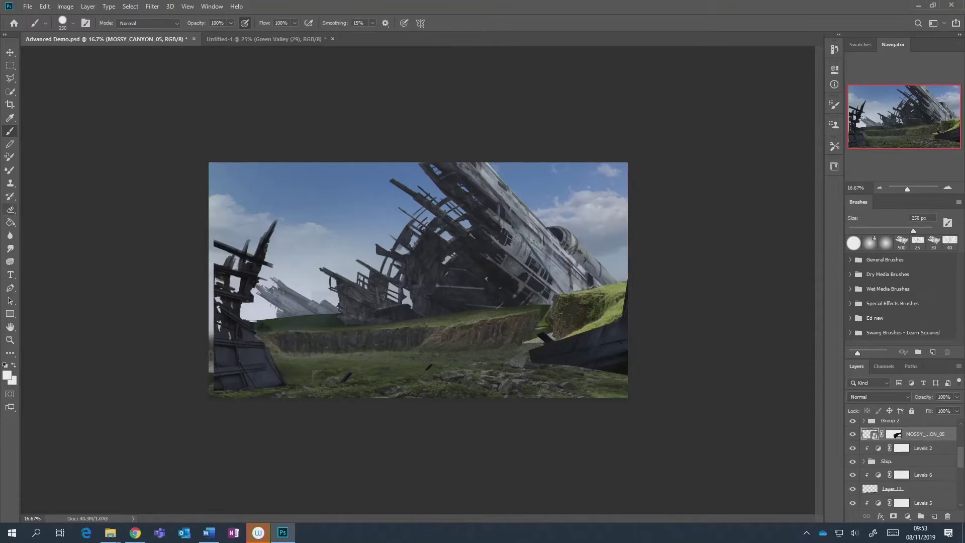
Decline rasterizing the MOSSY_CANYON_05 smart object and switch to a black 250 px brush on its layer mask.
{"action": "left_click", "coordinate": [539, 302]}
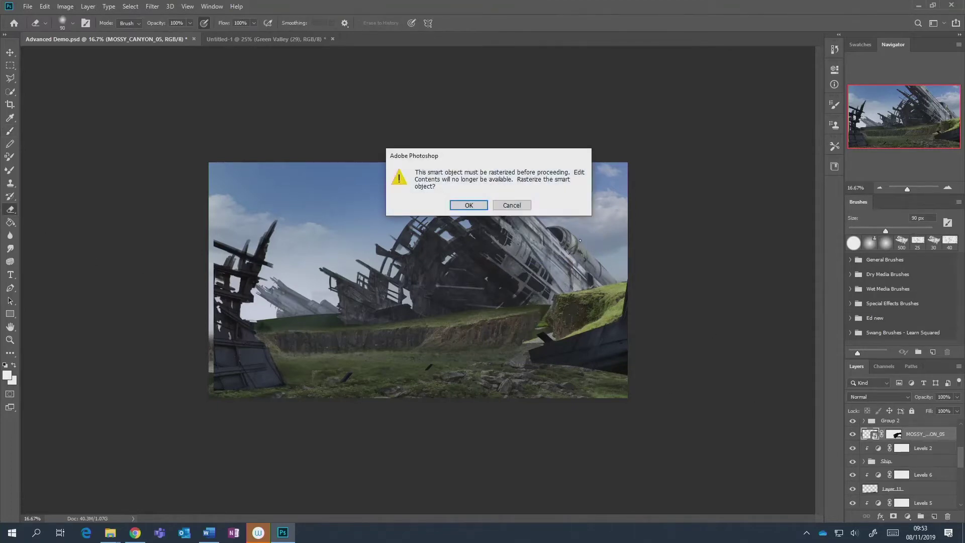
{"action": "left_click", "coordinate": [511, 205]}
{"action": "left_click", "coordinate": [10, 131]}
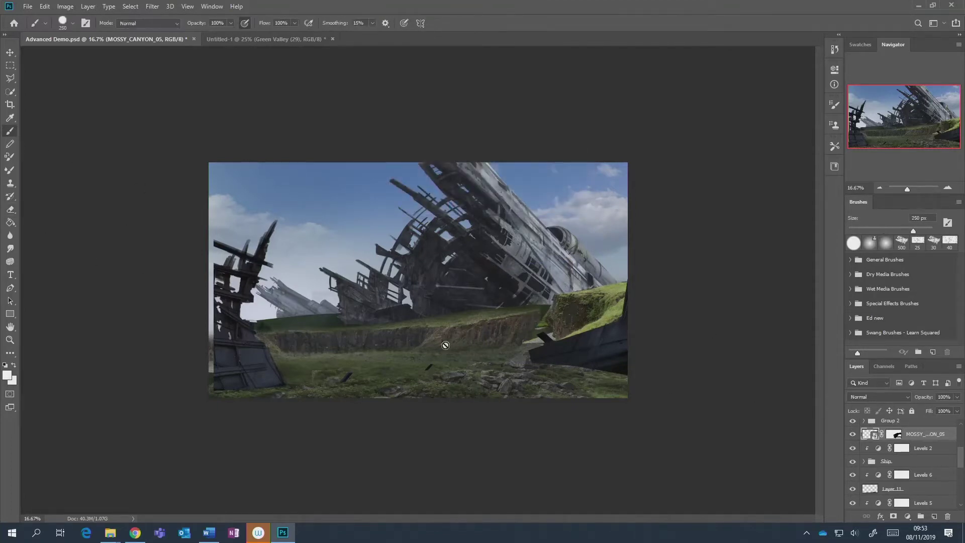
{"action": "left_click", "coordinate": [896, 435]}
{"action": "key", "text": "x"}
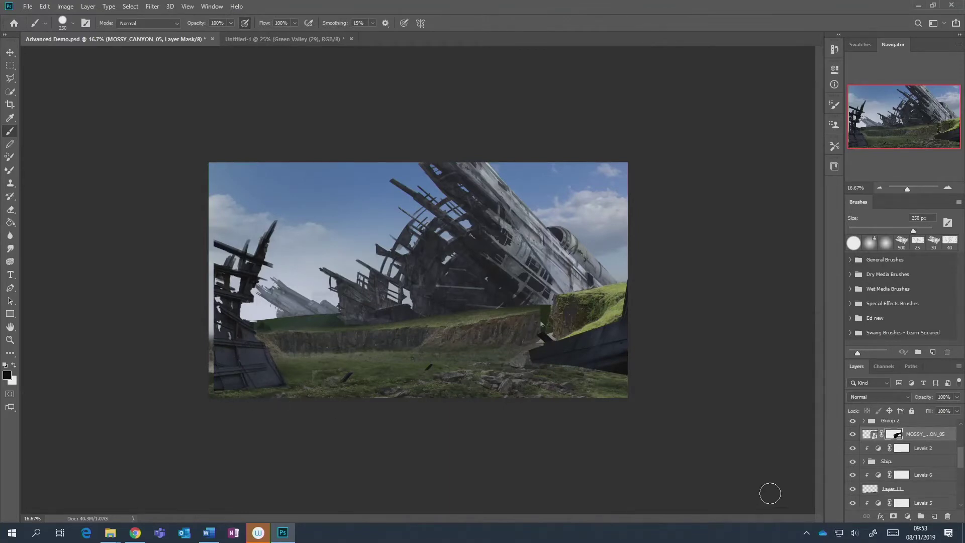
Add a Levels adjustment clipped to MOSSY_CANYON_05, set its midtones to 0.93, and lower the output white level to dull the cliff.
{"action": "left_click", "coordinate": [869, 434]}
{"action": "left_click", "coordinate": [907, 516]}
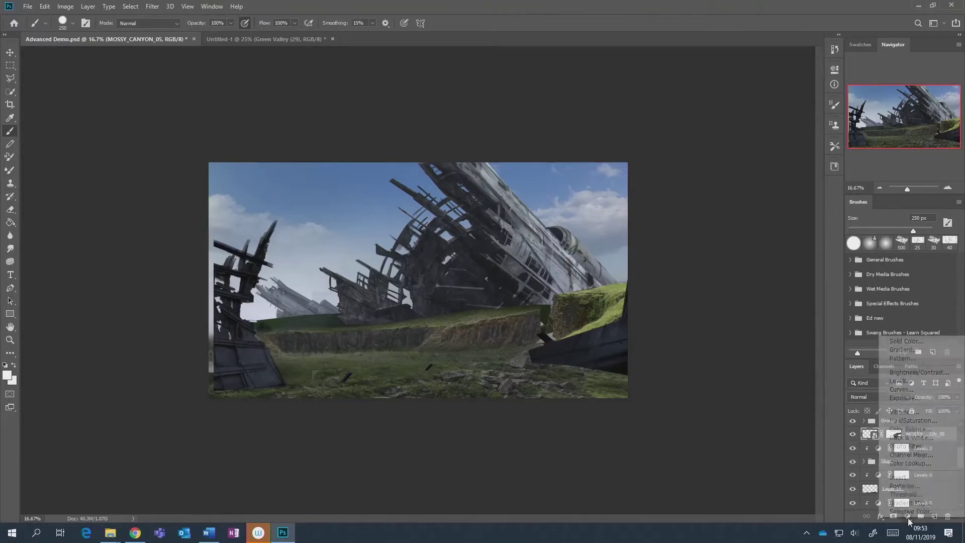
{"action": "left_click", "coordinate": [912, 382]}
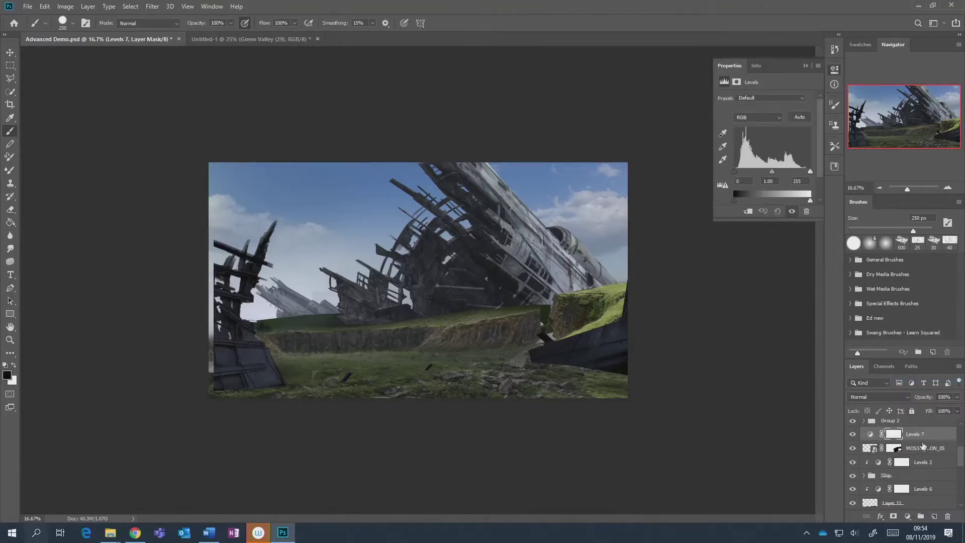
{"action": "left_click", "coordinate": [922, 441], "text": "alt"}
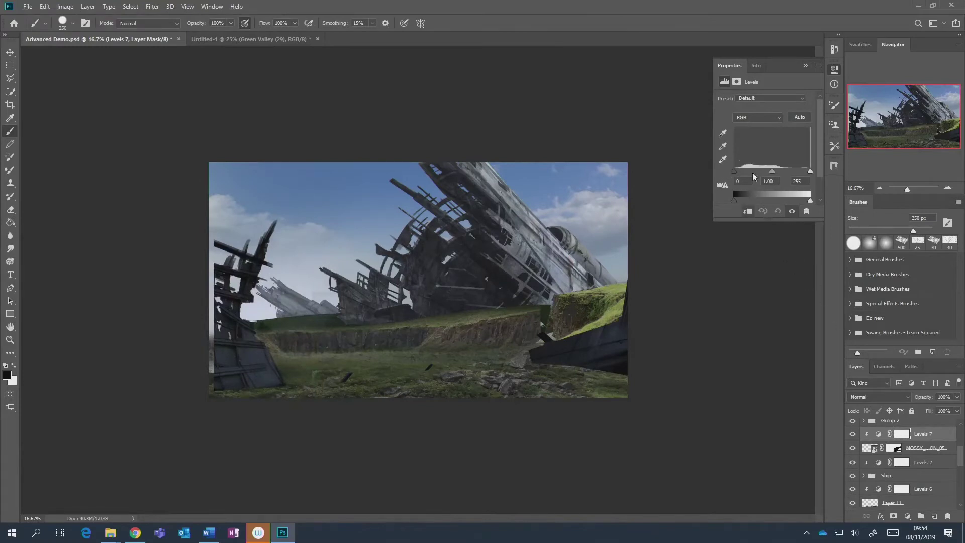
{"action": "left_click_drag", "start_coordinate": [770, 171], "coordinate": [774, 171]}
{"action": "left_click_drag", "start_coordinate": [734, 200], "coordinate": [744, 200]}
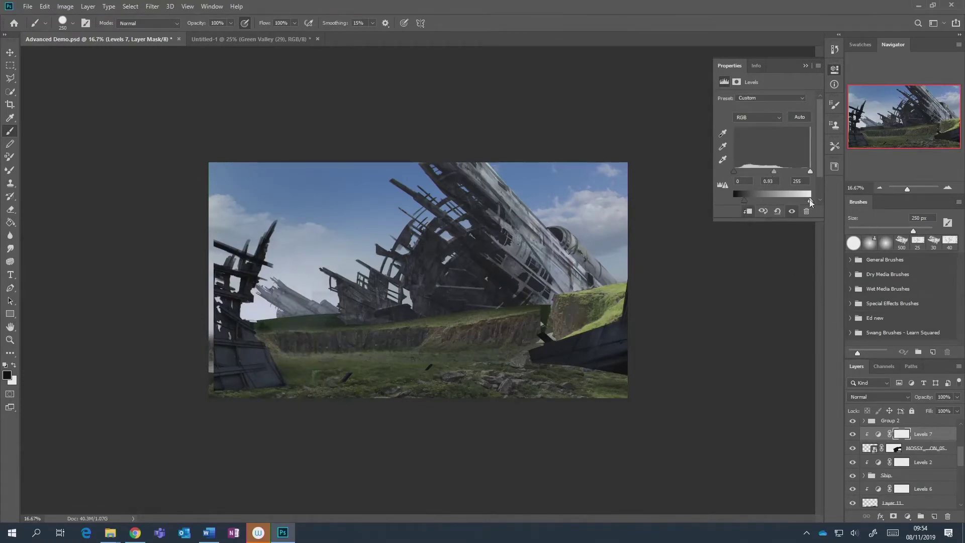
{"action": "left_click_drag", "start_coordinate": [809, 199], "coordinate": [784, 200]}
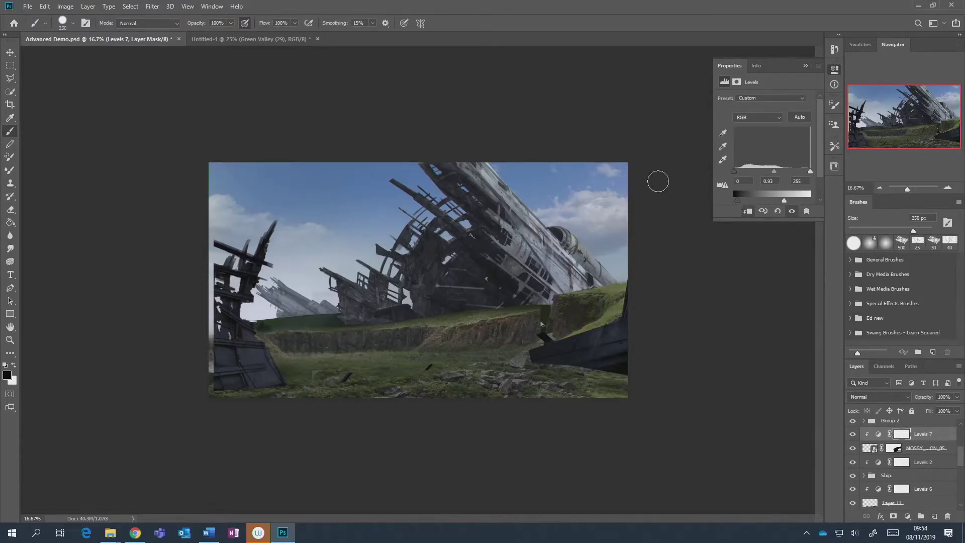
{"action": "left_click", "coordinate": [806, 66]}
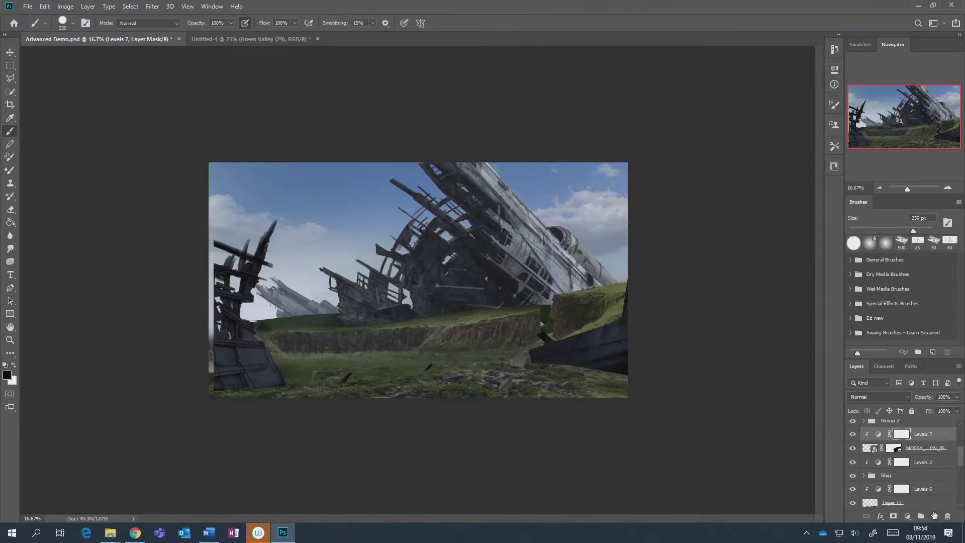
Add a Color Balance adjustment clipped to the cliff, with midtones at Cyan-Red -15, Magenta-Green -7 and Yellow-Blue +1.
{"action": "left_click", "coordinate": [907, 516]}
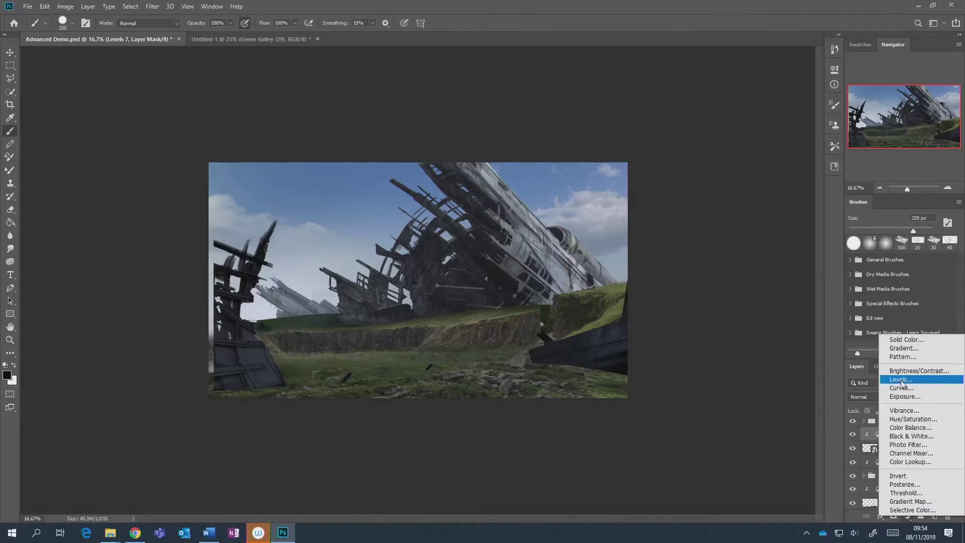
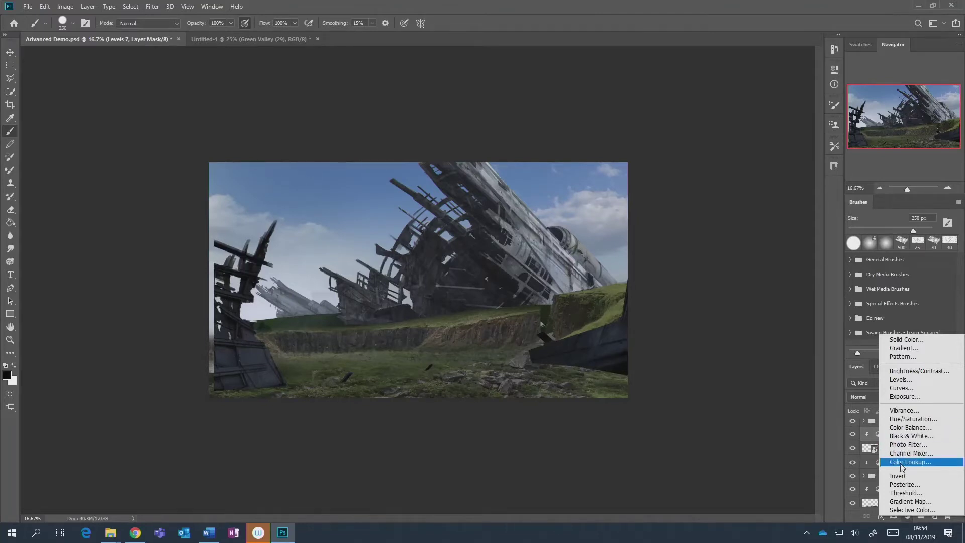
{"action": "left_click", "coordinate": [909, 427]}
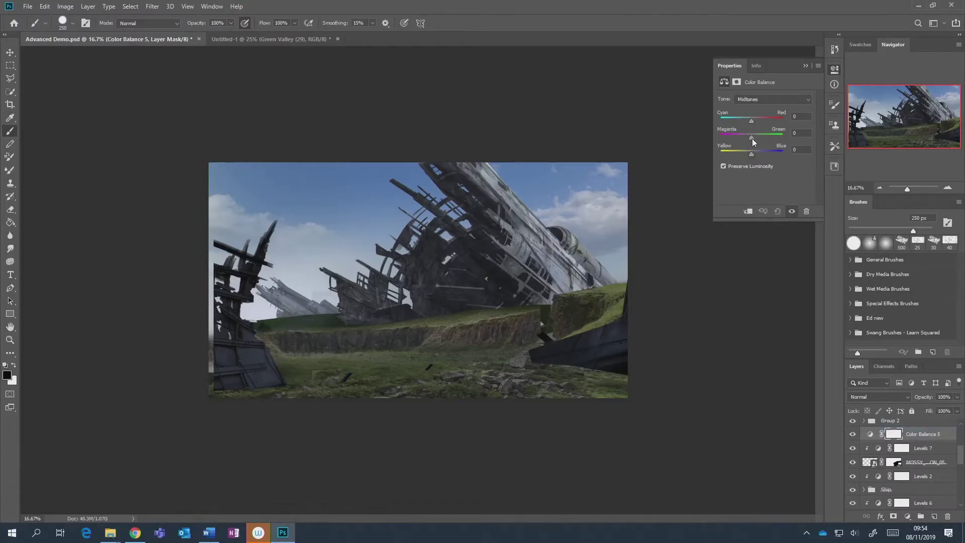
{"action": "left_click_drag", "start_coordinate": [752, 138], "coordinate": [754, 138]}
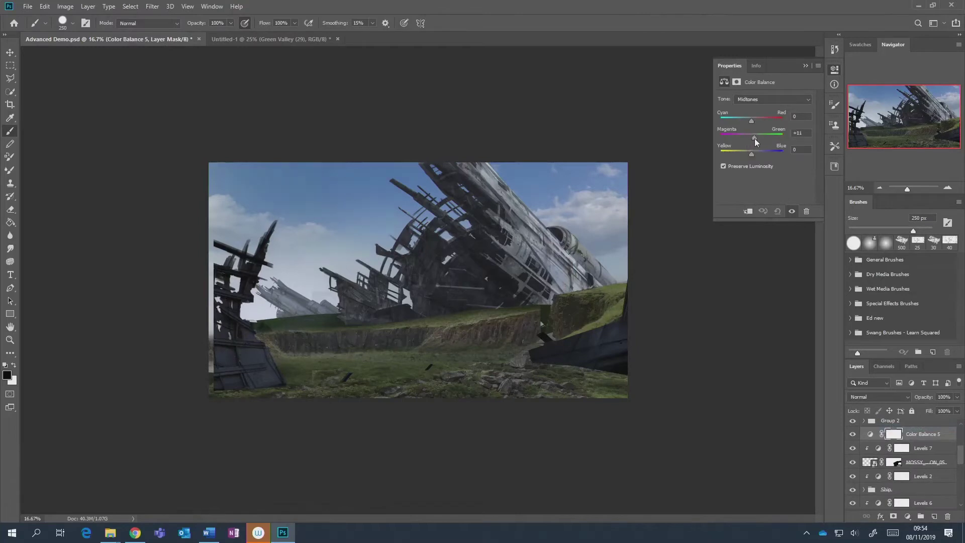
{"action": "left_click", "coordinate": [935, 440], "text": "alt"}
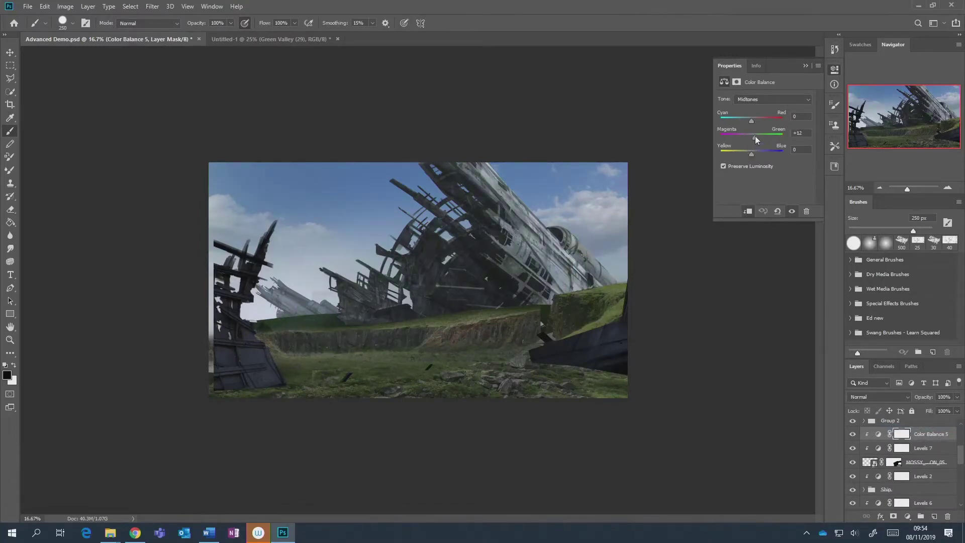
{"action": "left_click_drag", "start_coordinate": [754, 137], "coordinate": [750, 137]}
{"action": "left_click", "coordinate": [804, 66]}
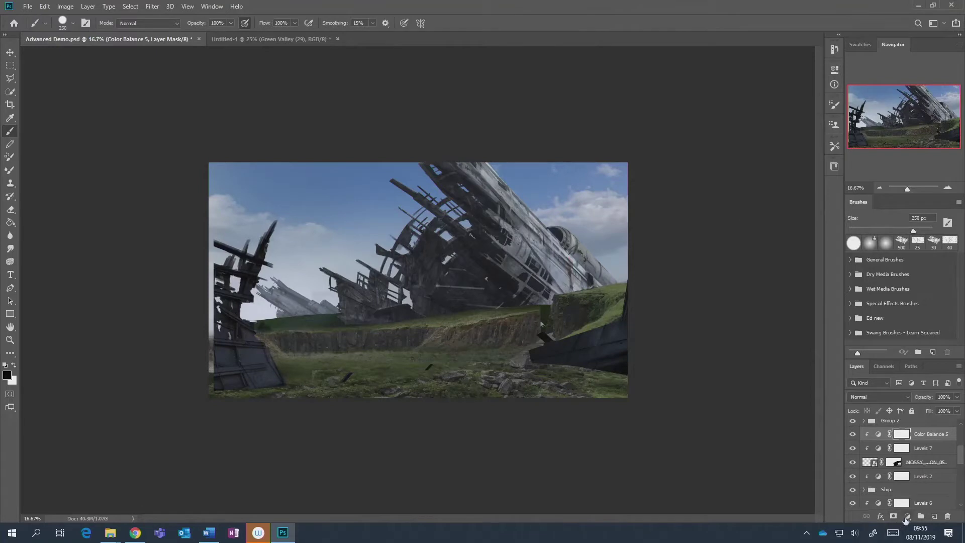
{"action": "left_click", "coordinate": [906, 520]}
{"action": "left_click", "coordinate": [902, 388]}
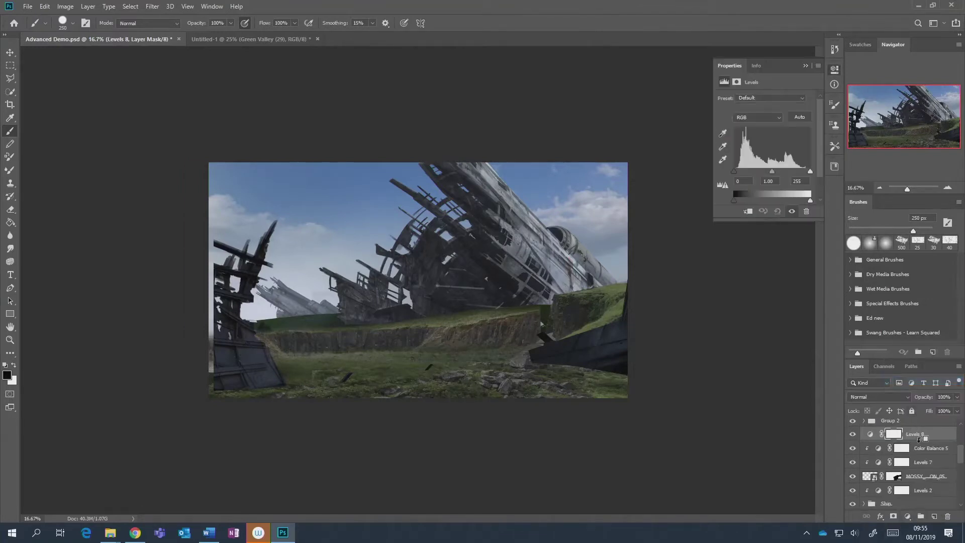
{"action": "left_click", "coordinate": [748, 211]}
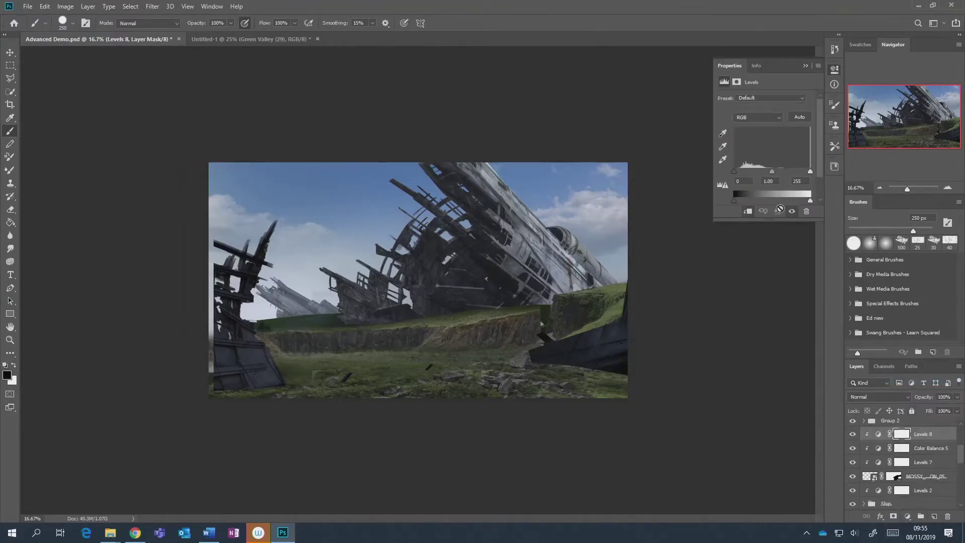
{"action": "left_click", "coordinate": [806, 211]}
Add a Hue/Saturation adjustment clipped to the cliff and use it to mute the grass colour.
{"action": "left_click", "coordinate": [907, 516]}
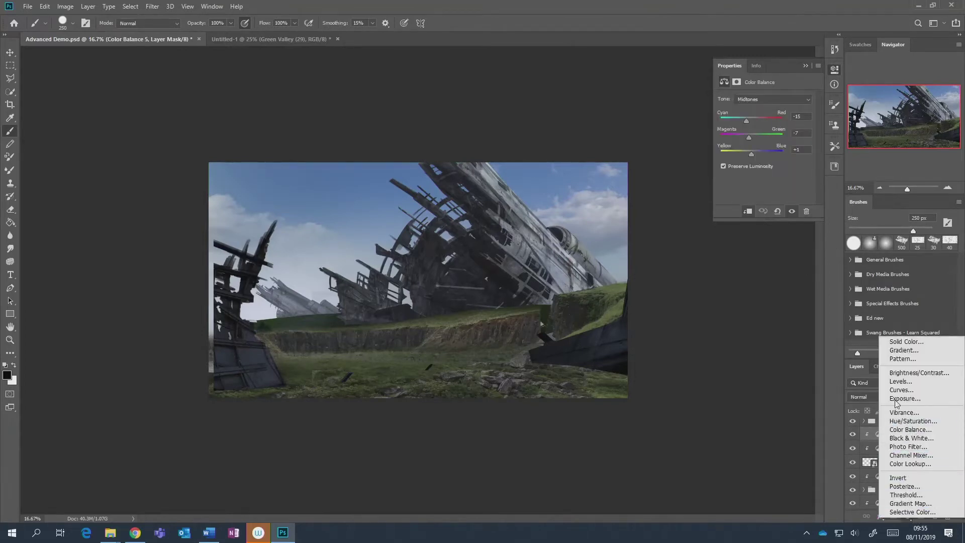
{"action": "left_click", "coordinate": [915, 421]}
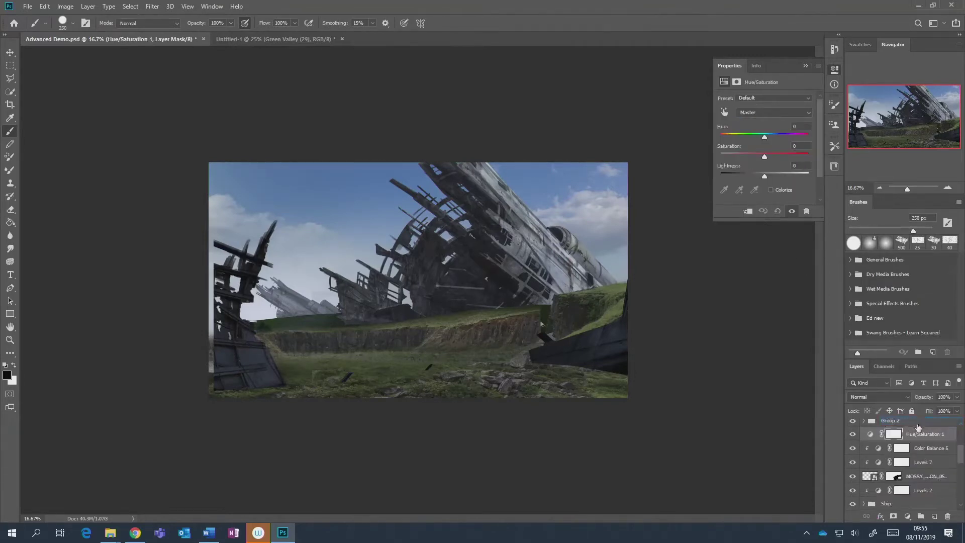
{"action": "left_click", "coordinate": [920, 441], "text": "alt"}
{"action": "left_click", "coordinate": [806, 66]}
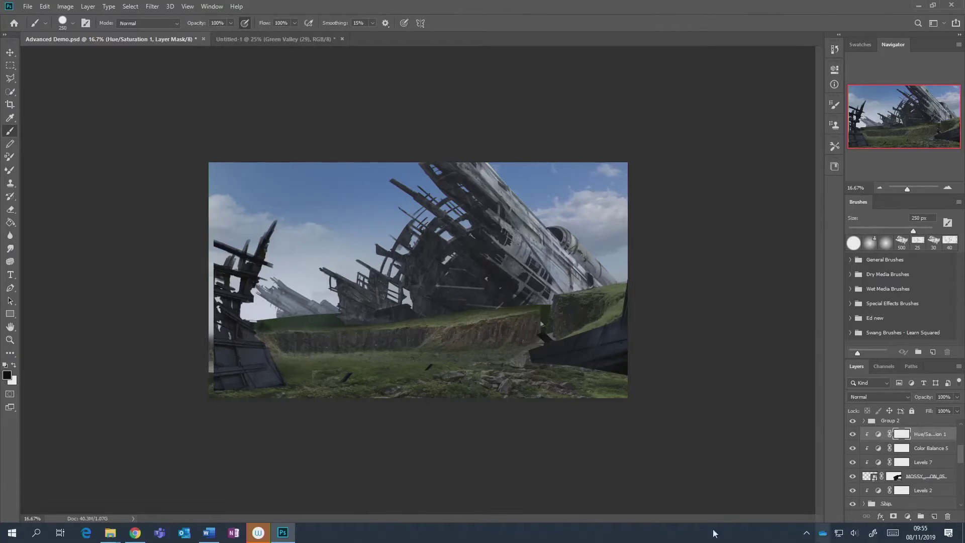
Merge MOSSY_CANYON_05 and its Levels, Color Balance and Hue/Saturation adjustments into one layer.
{"action": "left_click", "coordinate": [941, 475], "text": "shift"}
{"action": "right_click", "coordinate": [941, 475]}
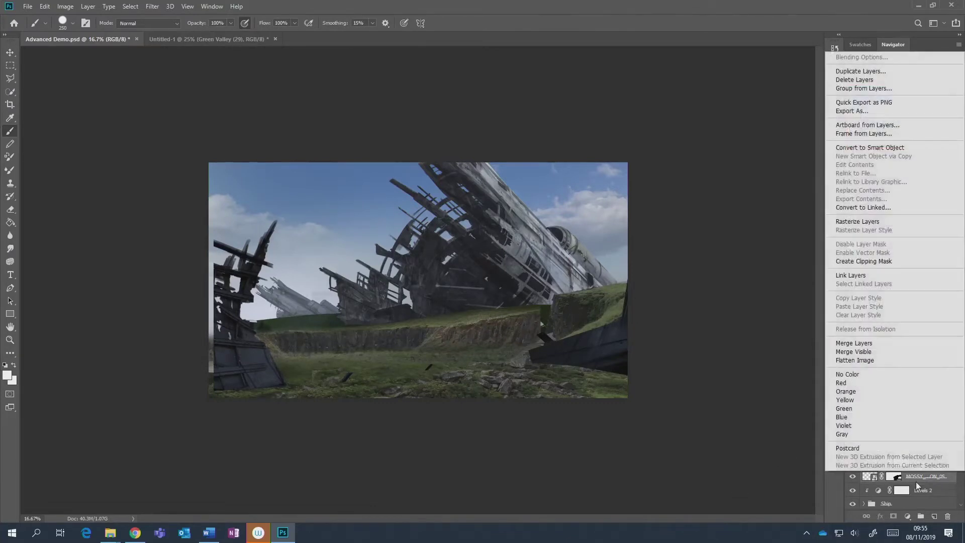
{"action": "left_click", "coordinate": [929, 343]}
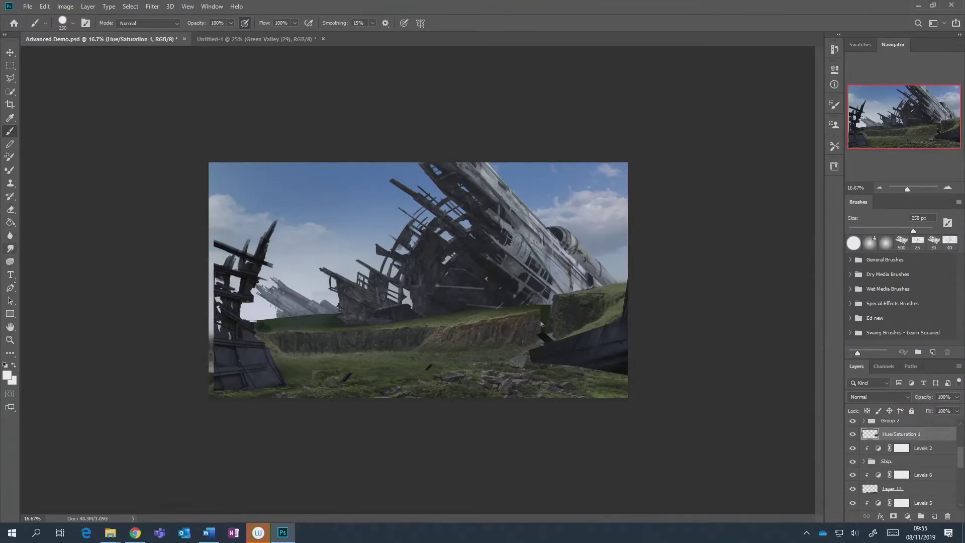
Clone nearby rock texture over the gap at the merged cliff's left edge with a smaller Clone Stamp brush.
{"action": "key", "text": "s"}
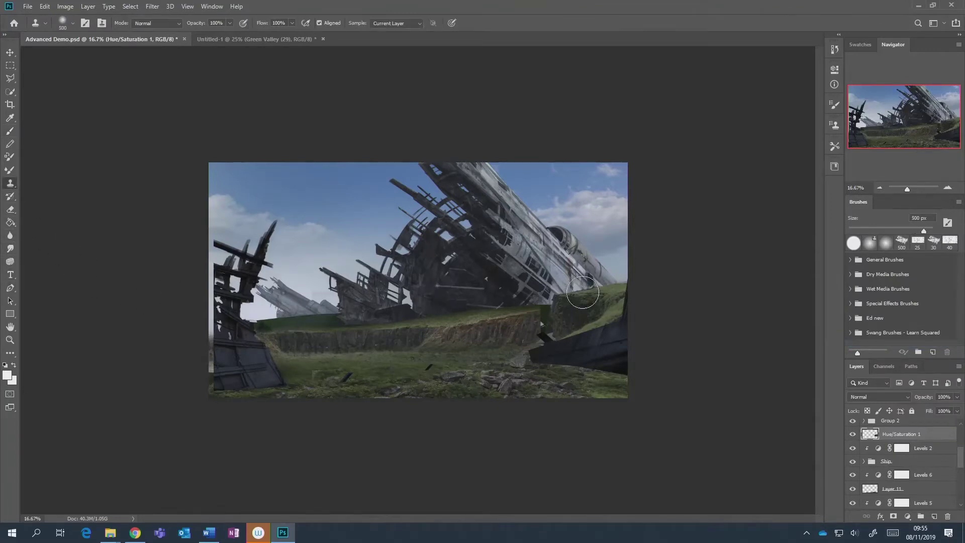
{"action": "key", "text": "i"}
{"action": "key", "text": "s"}
{"action": "key", "text": "bracketleft"}
{"action": "key", "text": "bracketleft"}
{"action": "key", "text": "bracketleft"}
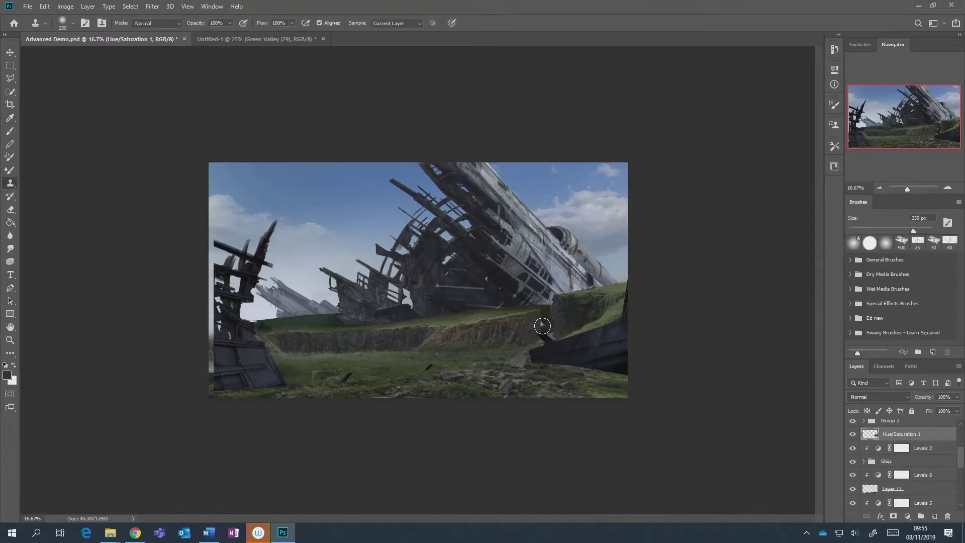
{"action": "key", "text": "alt"}
{"action": "left_click", "coordinate": [555, 320], "text": "alt"}
{"action": "mouse_move", "coordinate": [543, 322]}
{"action": "left_mouse_down"}
{"action": "mouse_move", "coordinate": [535, 325]}
{"action": "mouse_move", "coordinate": [577, 334]}
{"action": "mouse_move", "coordinate": [557, 345]}
{"action": "mouse_move", "coordinate": [539, 327]}
{"action": "mouse_move", "coordinate": [531, 333]}
{"action": "mouse_move", "coordinate": [523, 349]}
{"action": "mouse_move", "coordinate": [537, 371]}
{"action": "left_mouse_up"}
Toggle the lower layers' visibility to identify the rocky ground layer, and merge Levels 4 with the photo layer directly beneath it.
{"action": "left_click", "coordinate": [852, 488]}
{"action": "left_click", "coordinate": [852, 489]}
{"action": "scroll", "coordinate": [852, 490], "scroll_direction": "down", "scroll_amount": 2}
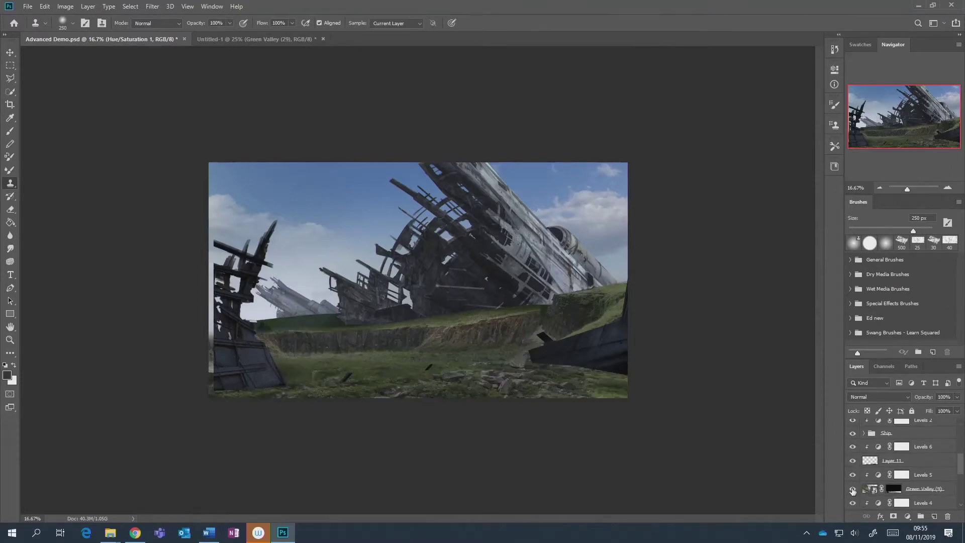
{"action": "left_click", "coordinate": [852, 488]}
{"action": "left_click", "coordinate": [853, 488]}
{"action": "scroll", "coordinate": [853, 490], "scroll_direction": "down", "scroll_amount": 2}
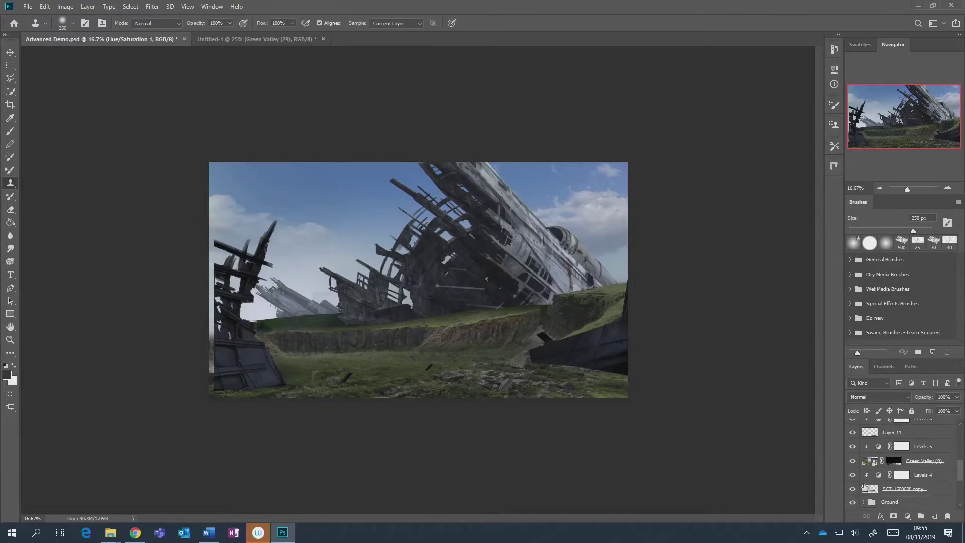
{"action": "left_click", "coordinate": [927, 486], "text": "shift"}
{"action": "right_click", "coordinate": [927, 487]}
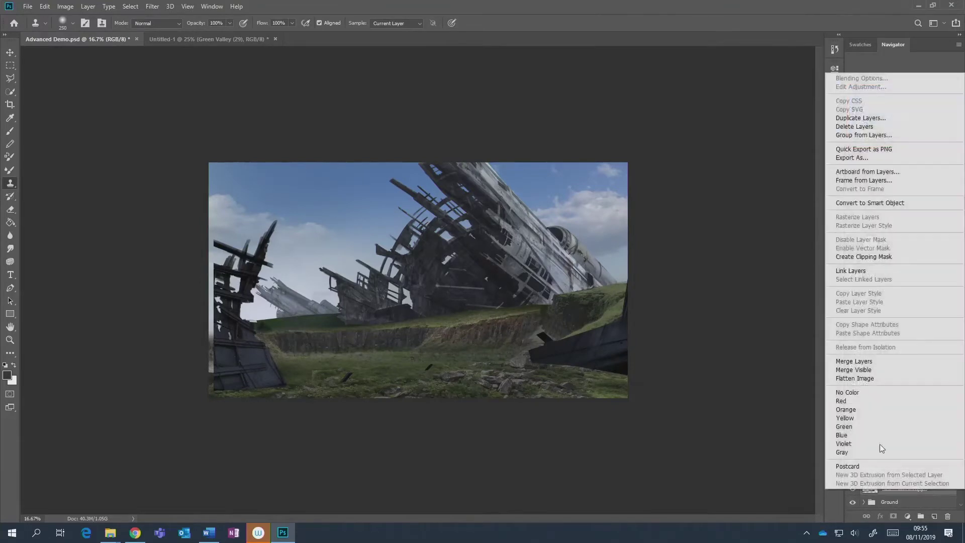
{"action": "left_click", "coordinate": [869, 361]}
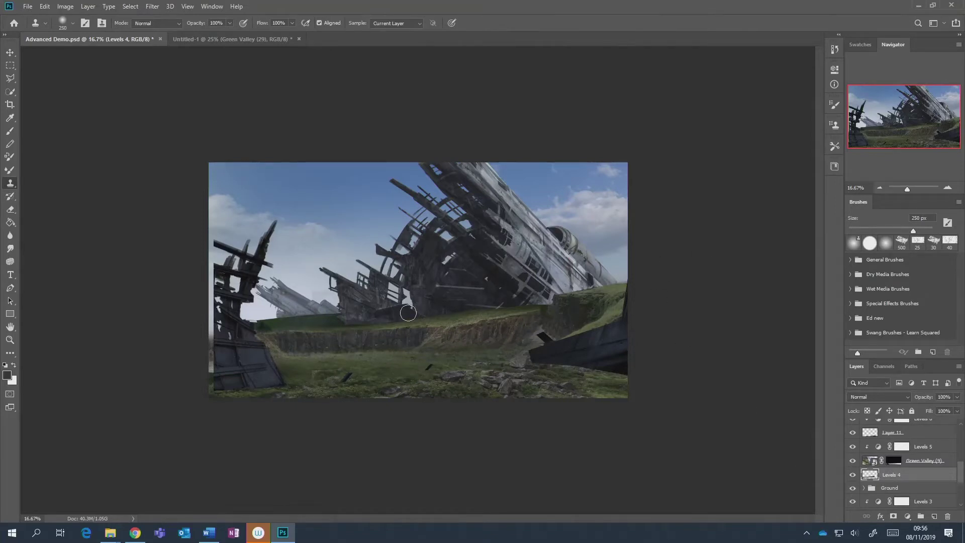
Clone rock texture along the merged ground layer's ledge, beside the right-hand cliff, and sample its left part as a source.
{"action": "left_click_drag", "start_coordinate": [526, 327], "coordinate": [535, 325]}
{"action": "key", "text": "alt"}
{"action": "left_click", "coordinate": [307, 345], "text": "alt"}
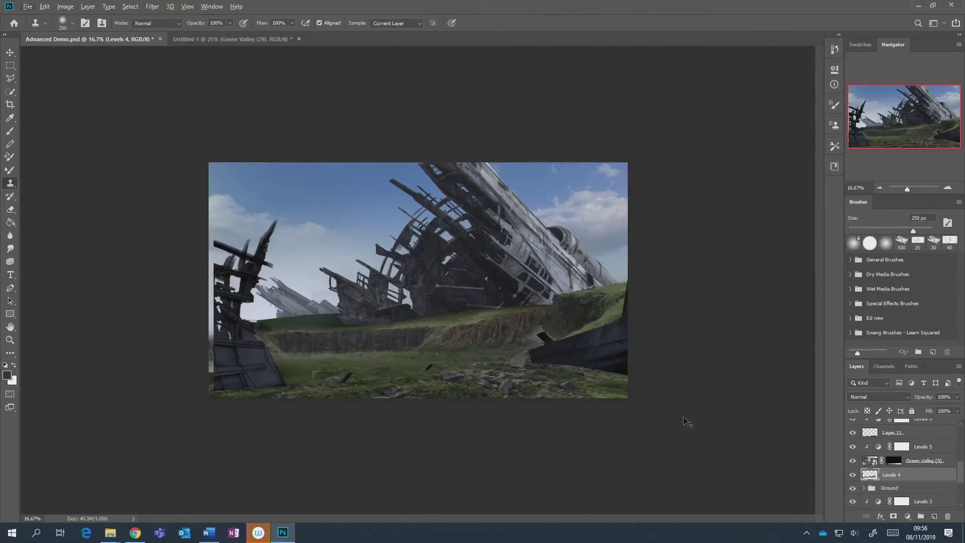
Flip the canvas horizontally and review the overall composition at a reduced size.
{"action": "key", "text": "ctrl+minus"}
{"action": "key", "text": "ctrl+minus"}
{"action": "key", "text": "ctrl+minus"}
{"action": "key", "text": "ctrl+minus"}
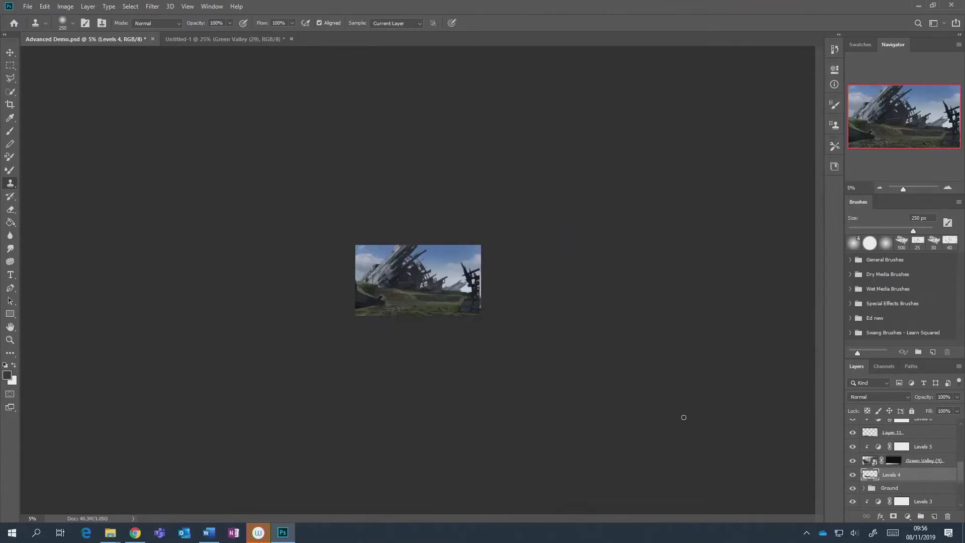
{"action": "key", "text": "ctrl+plus"}
{"action": "key", "text": "ctrl+plus"}
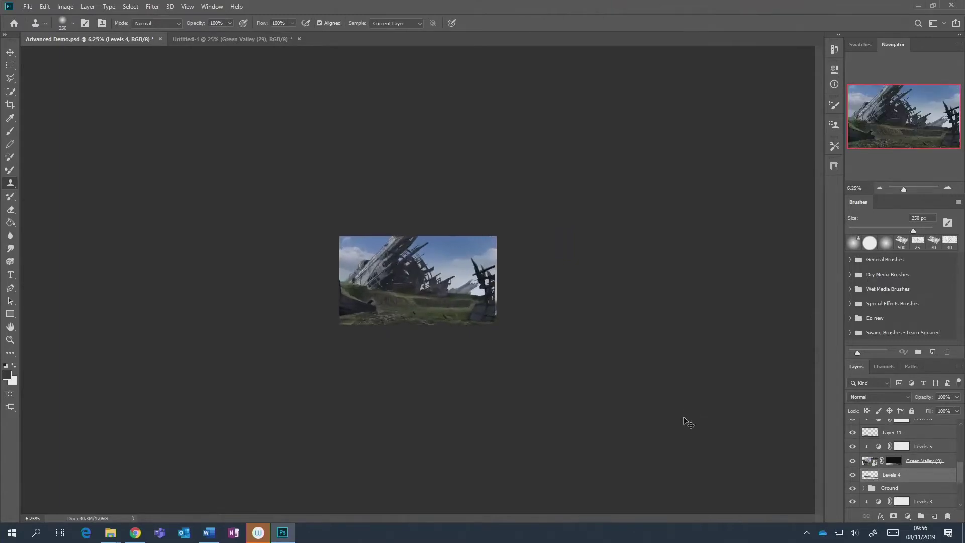
{"action": "key", "text": "ctrl+plus"}
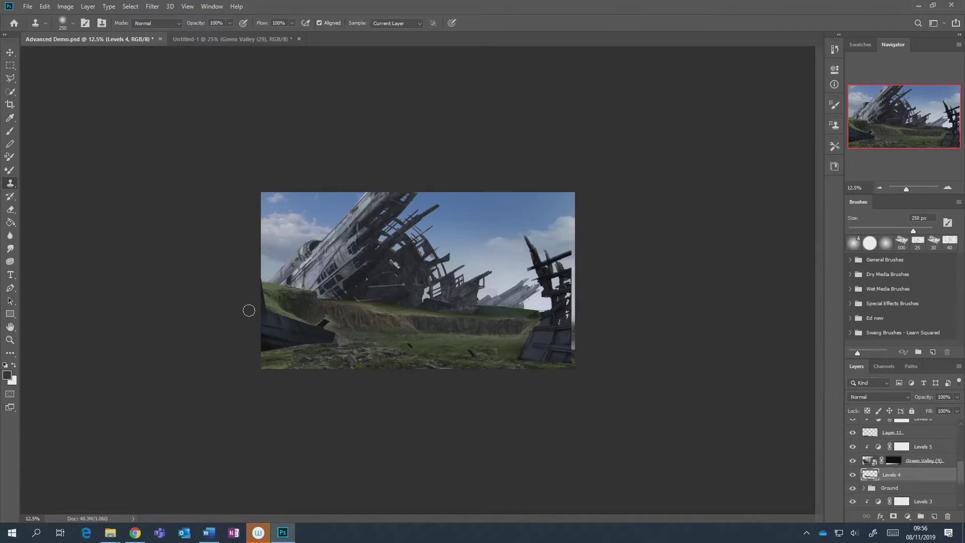
Rotate the dark foreground wreckage on the Hue/Saturation 1 layer by about 10.2° and scale it to about 107% width and 103% height.
{"action": "scroll", "coordinate": [862, 449], "scroll_direction": "up", "scroll_amount": 3}
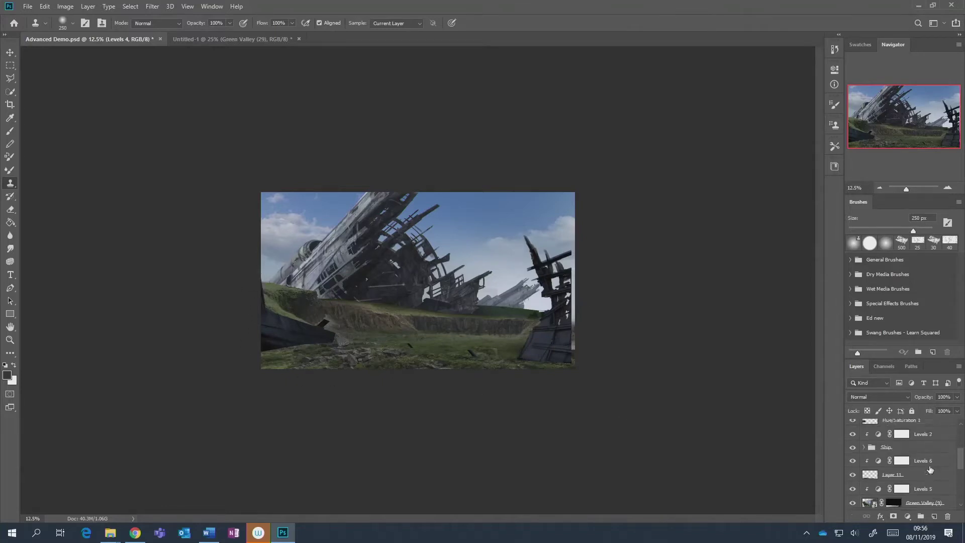
{"action": "left_click", "coordinate": [851, 435]}
{"action": "left_click", "coordinate": [851, 436]}
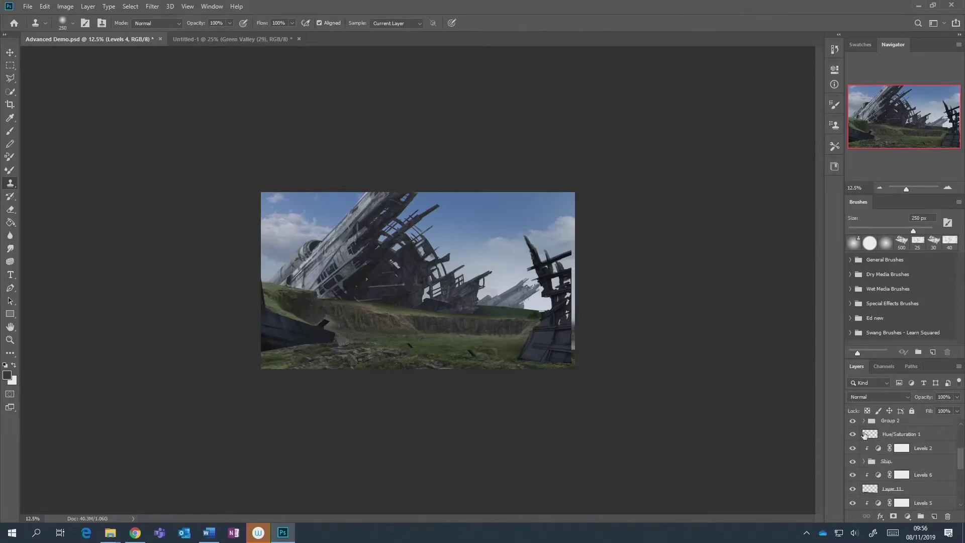
{"action": "left_click", "coordinate": [904, 439]}
{"action": "key", "text": "ctrl+t"}
{"action": "left_click_drag", "start_coordinate": [333, 316], "coordinate": [369, 318]}
{"action": "left_click_drag", "start_coordinate": [248, 261], "coordinate": [244, 255]}
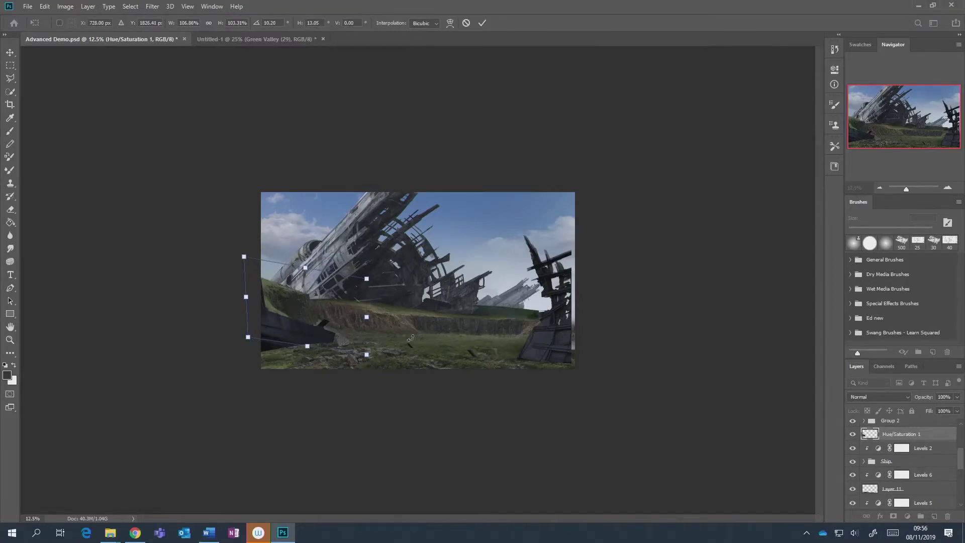
{"action": "left_click", "coordinate": [482, 24]}
Toggle the visibility of Layer 11 and the layers next to it to examine what each contributes to the composition.
{"action": "scroll", "coordinate": [888, 474], "scroll_direction": "down", "scroll_amount": 1}
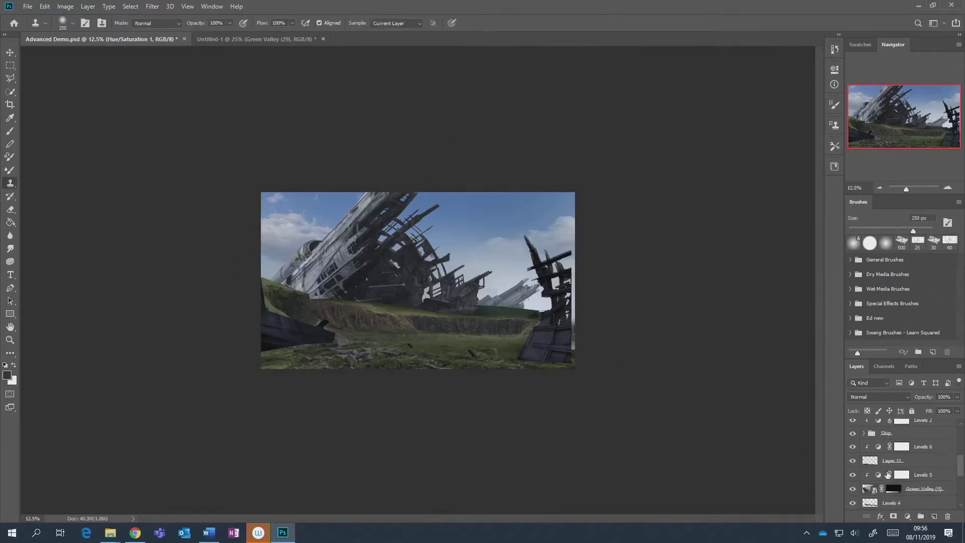
{"action": "left_click", "coordinate": [854, 461]}
{"action": "left_click", "coordinate": [852, 461]}
{"action": "left_click", "coordinate": [853, 447]}
{"action": "left_click", "coordinate": [852, 446]}
{"action": "scroll", "coordinate": [853, 449], "scroll_direction": "up", "scroll_amount": 1}
{"action": "left_click", "coordinate": [853, 447]}
{"action": "left_click", "coordinate": [853, 447]}
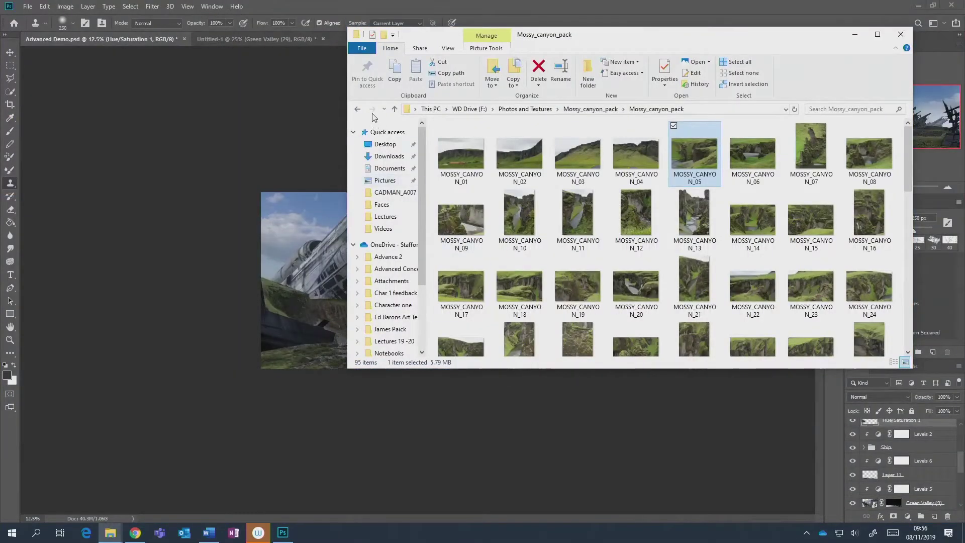
Go back from the Mossy_canyon_pack images to the Photos and Textures folder in File Explorer, and return to Photoshop.
{"action": "left_click", "coordinate": [358, 109]}
{"action": "left_click", "coordinate": [358, 109]}
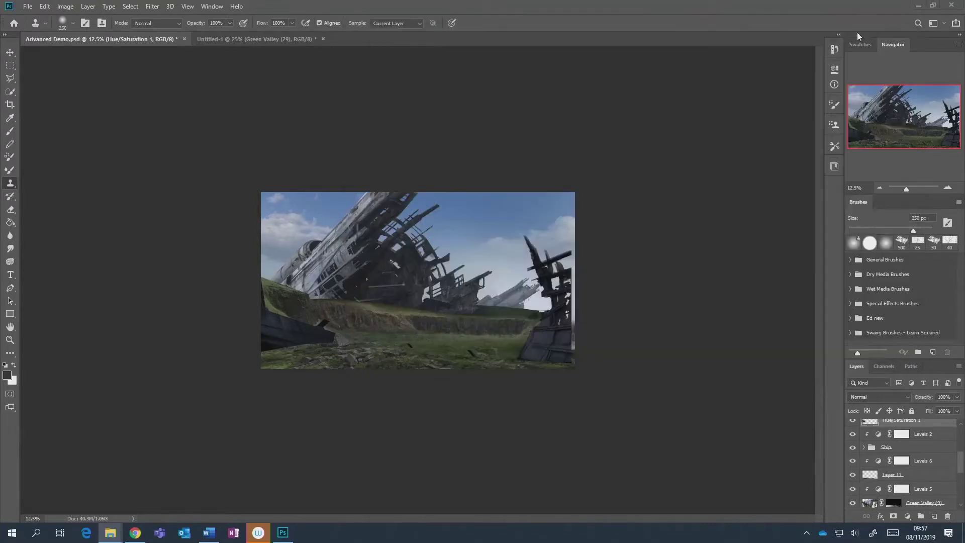
{"action": "left_click", "coordinate": [854, 34]}
Briefly show the hidden SCT-1500213 copy layer to review its landscape photo, and hide it again.
{"action": "scroll", "coordinate": [900, 461], "scroll_direction": "up", "scroll_amount": 3}
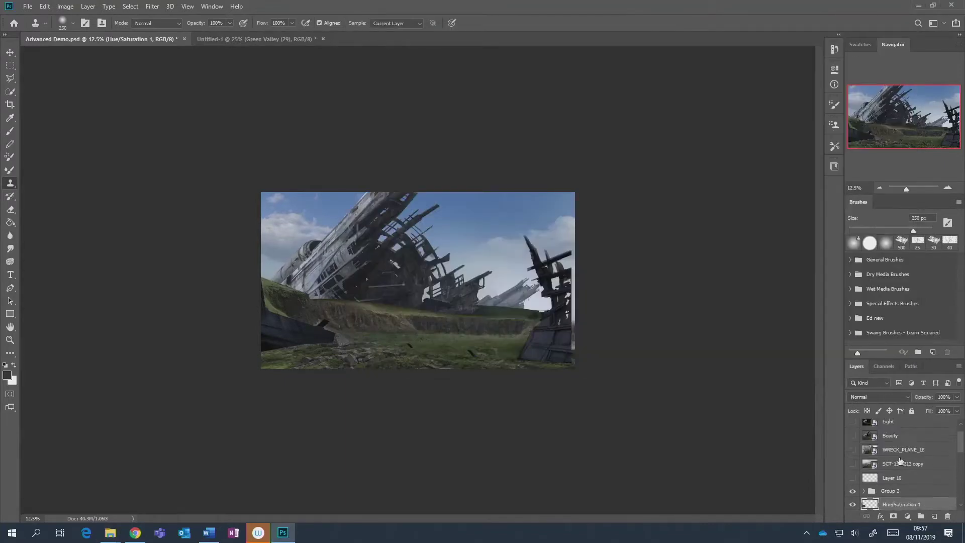
{"action": "left_click", "coordinate": [853, 465]}
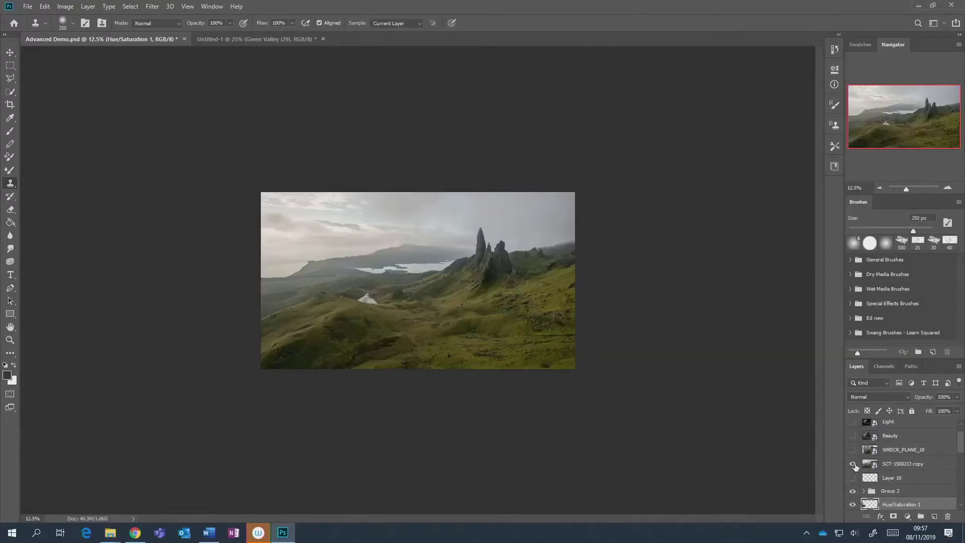
{"action": "left_click", "coordinate": [853, 464]}
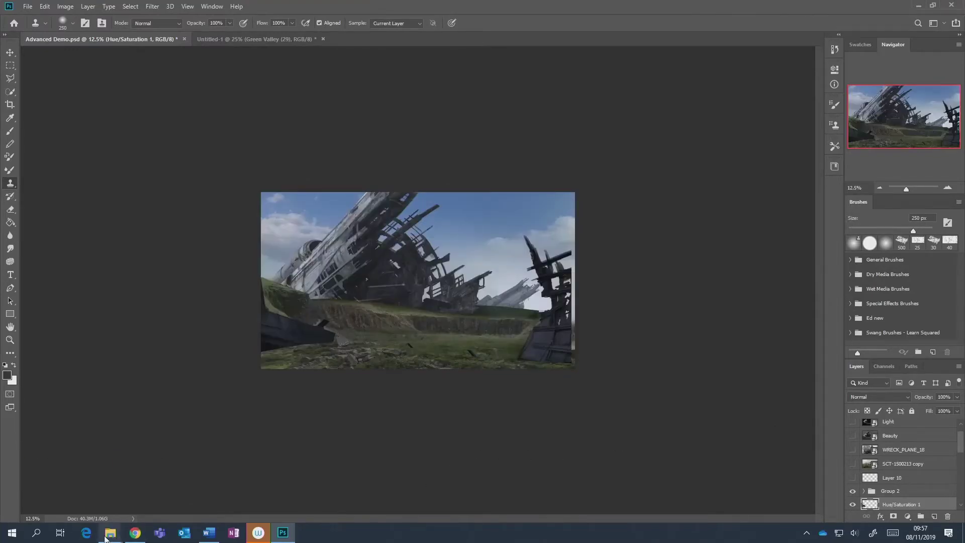
Switch to File Explorer and look through the England and France photos in the Natural Forms folder.
{"action": "mouse_move", "coordinate": [107, 537]}
{"action": "left_click", "coordinate": [164, 488]}
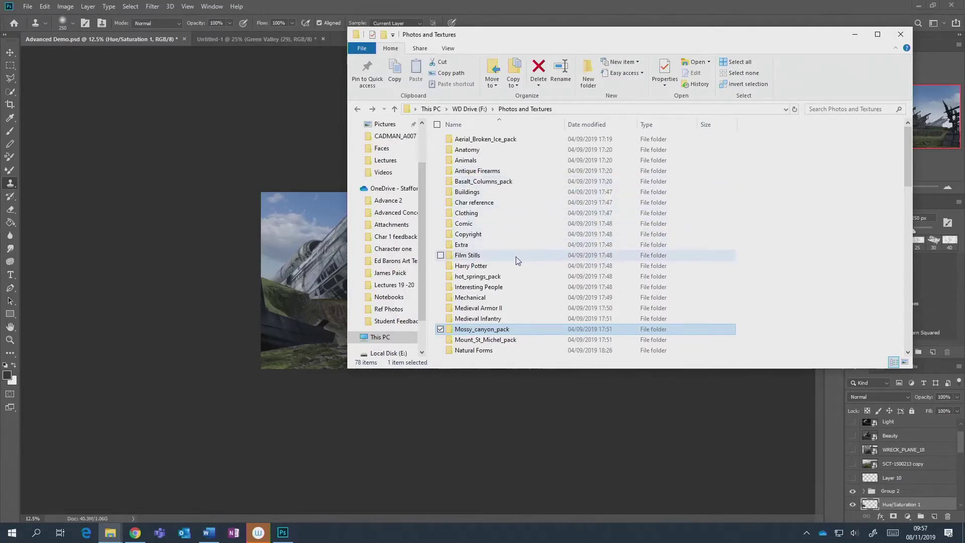
{"action": "scroll", "coordinate": [516, 254], "scroll_direction": "down", "scroll_amount": 2}
{"action": "scroll", "coordinate": [516, 256], "scroll_direction": "down", "scroll_amount": 1}
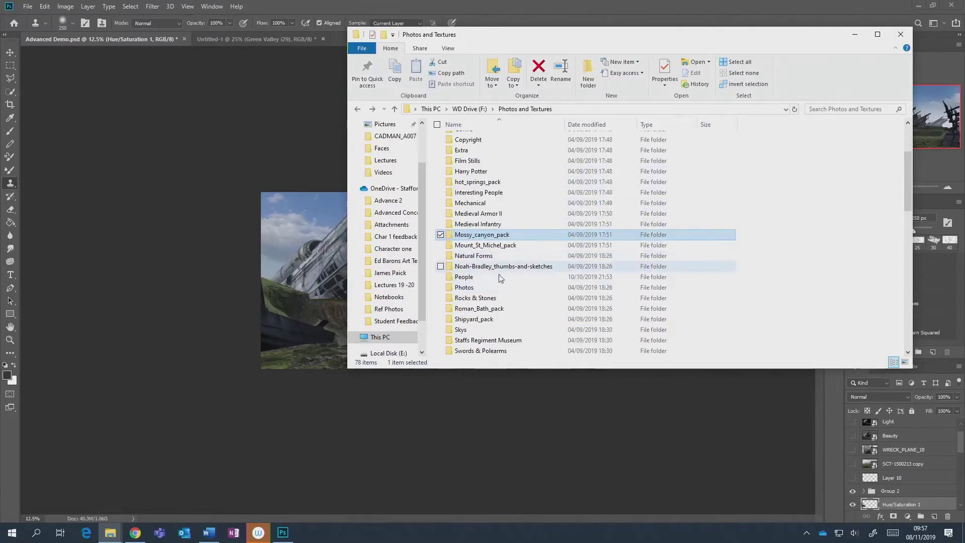
{"action": "double_click", "coordinate": [497, 255]}
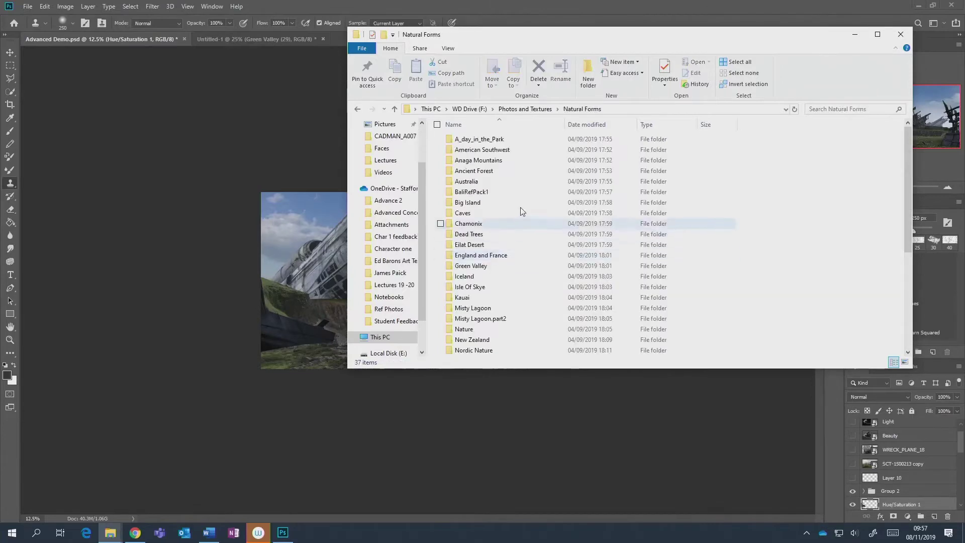
{"action": "double_click", "coordinate": [502, 255]}
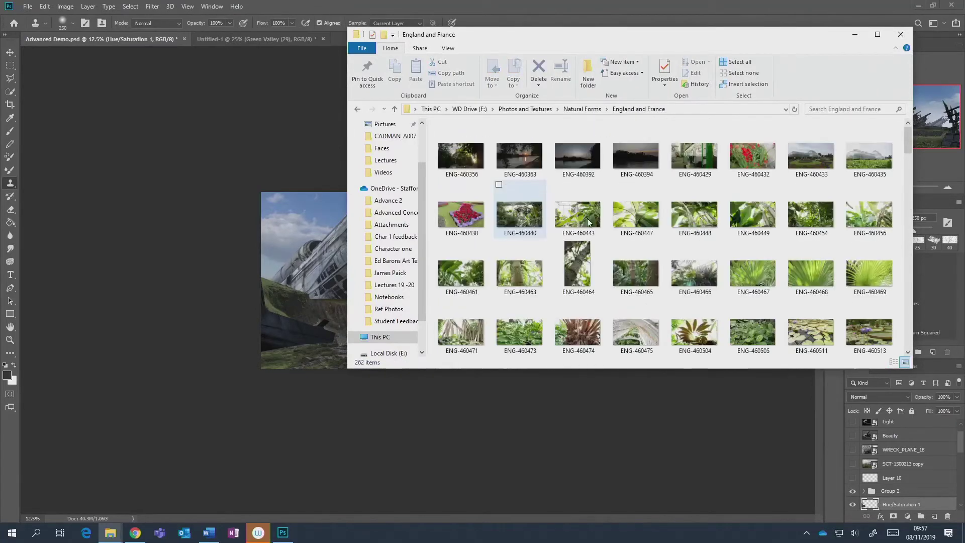
{"action": "left_click_drag", "start_coordinate": [907, 138], "coordinate": [904, 329]}
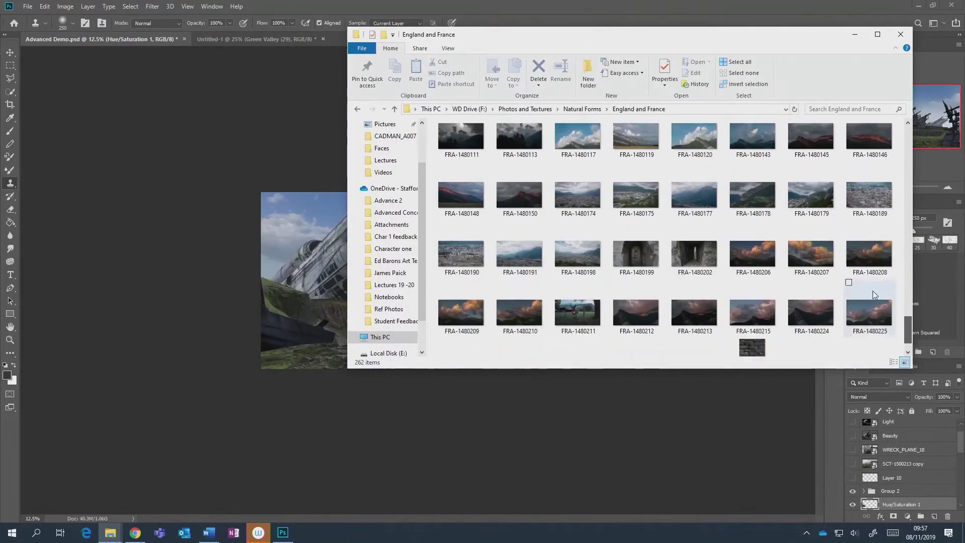
{"action": "left_click", "coordinate": [356, 109]}
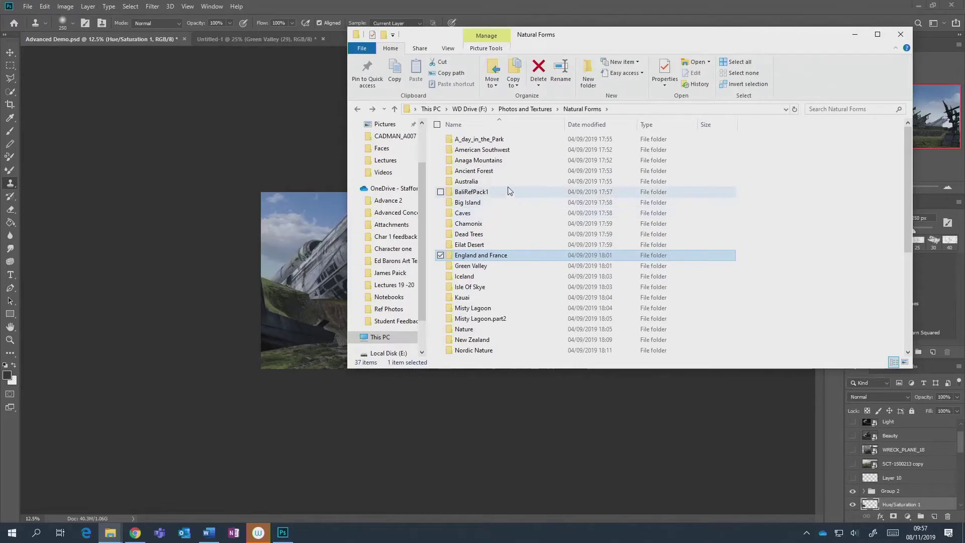
Look through Natural Forms for vegetation images, open its Dead Trees folder, and preview Dead Trees (4).png.
{"action": "scroll", "coordinate": [512, 185], "scroll_direction": "down", "scroll_amount": 2}
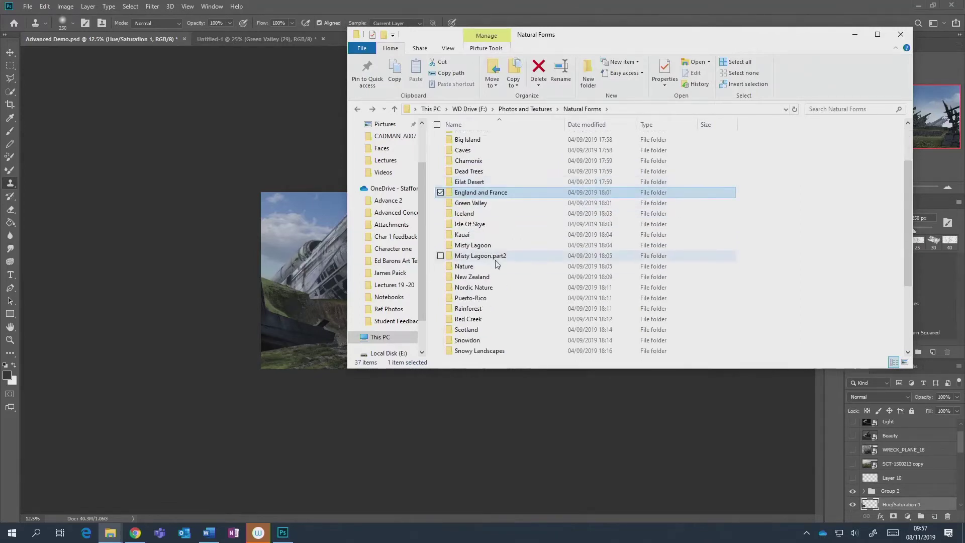
{"action": "scroll", "coordinate": [496, 264], "scroll_direction": "down", "scroll_amount": 3}
{"action": "scroll", "coordinate": [497, 264], "scroll_direction": "up", "scroll_amount": 3}
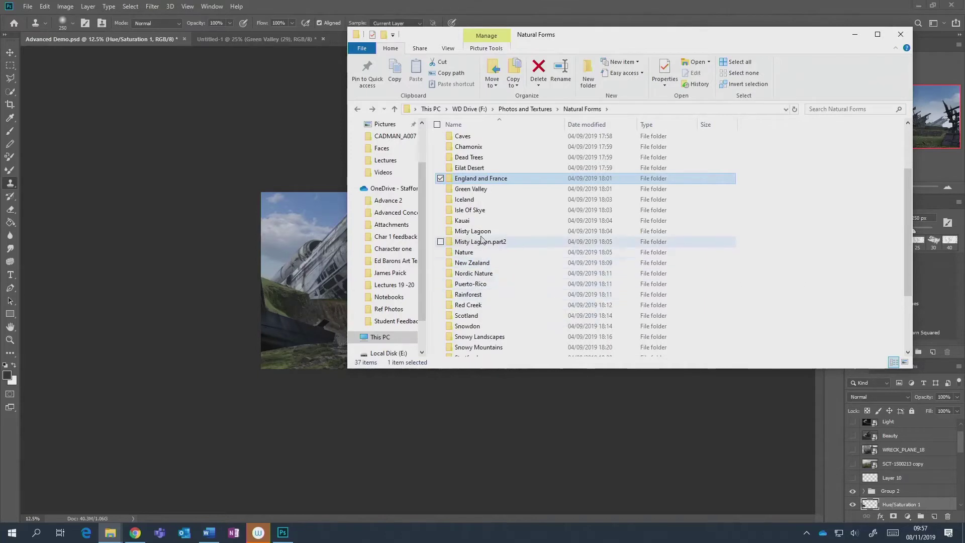
{"action": "scroll", "coordinate": [482, 239], "scroll_direction": "up", "scroll_amount": 3}
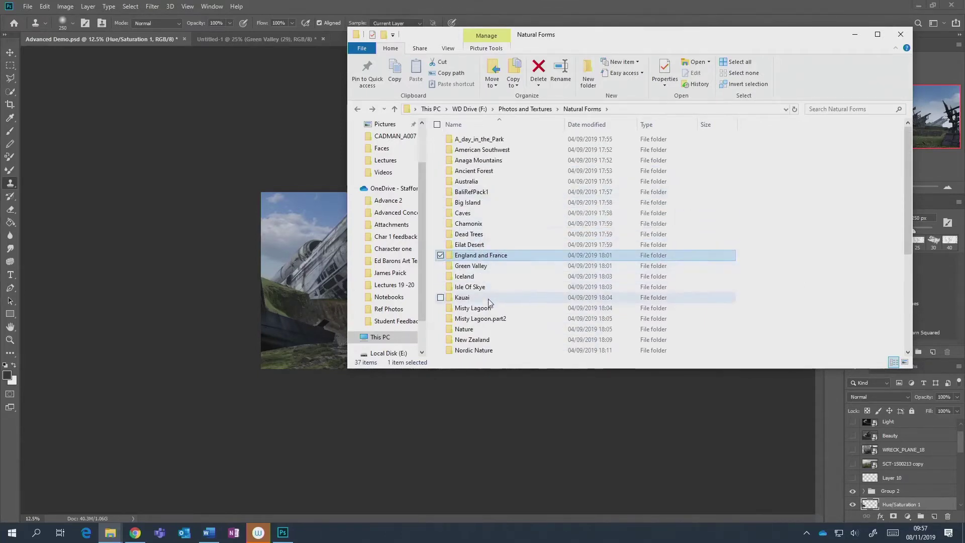
{"action": "double_click", "coordinate": [485, 234]}
{"action": "double_click", "coordinate": [477, 140]}
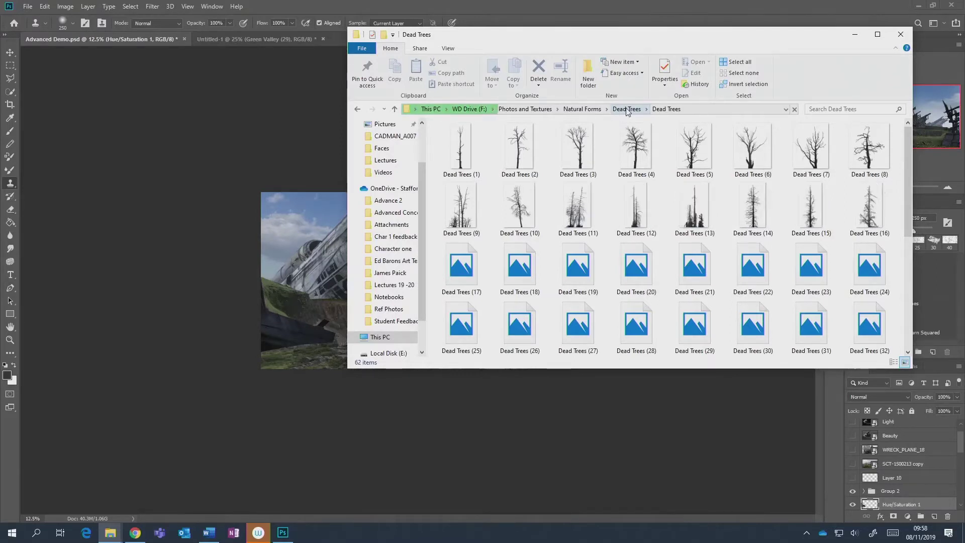
{"action": "double_click", "coordinate": [636, 148]}
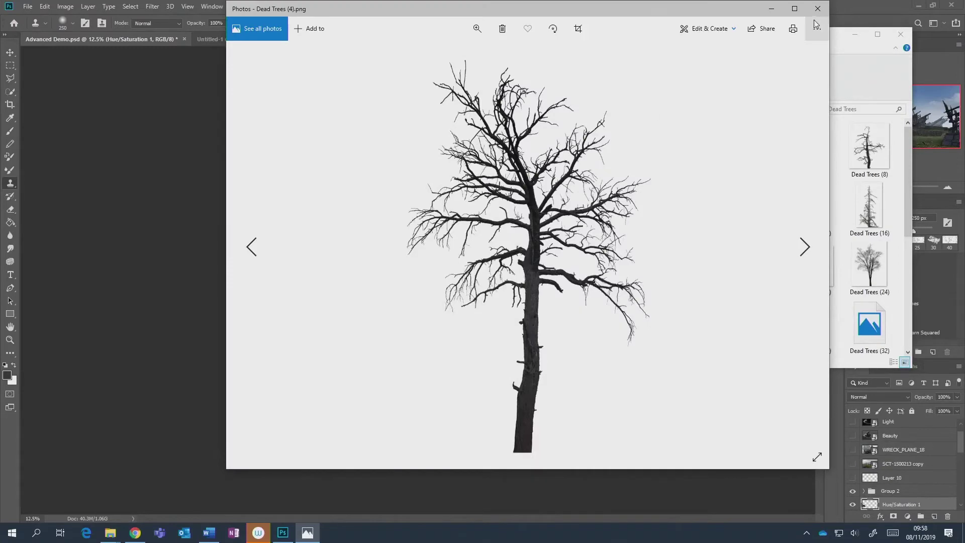
{"action": "left_click", "coordinate": [817, 9]}
Try placing the Dead Trees (4) image in the Photoshop composition, in front of the right-hand wreckage.
{"action": "left_click_drag", "start_coordinate": [636, 150], "coordinate": [301, 213]}
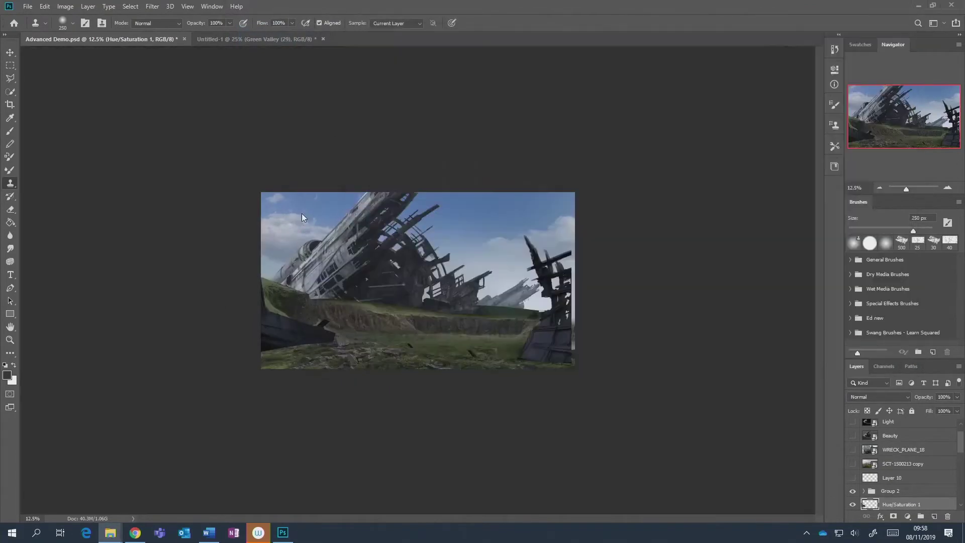
{"action": "left_click_drag", "start_coordinate": [433, 325], "coordinate": [532, 299]}
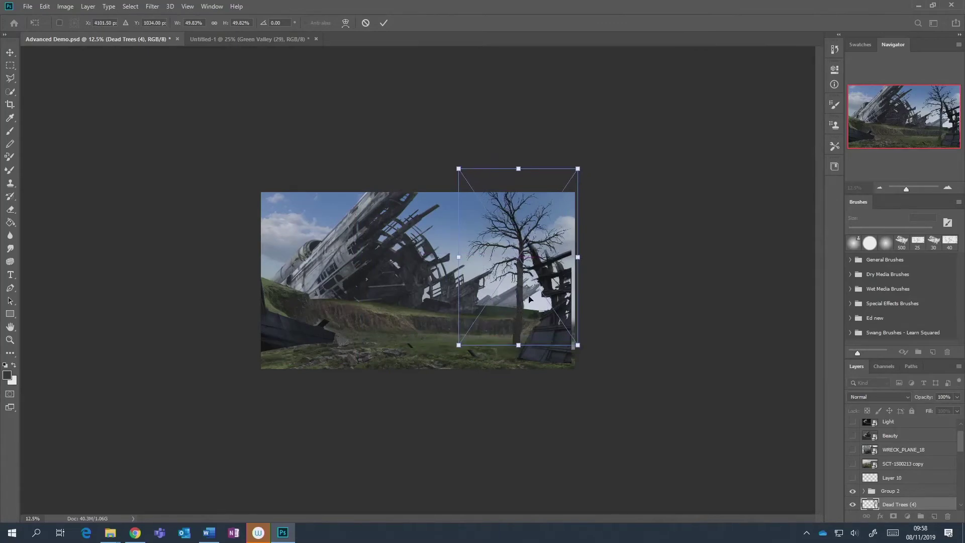
{"action": "left_click", "coordinate": [365, 23]}
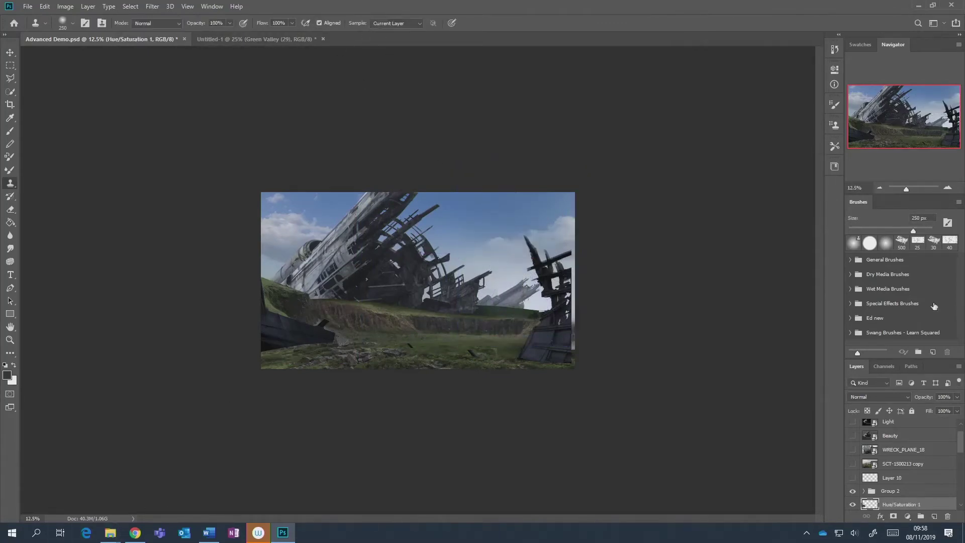
Switch to Chrome and browse the photo packs on photobash.org, examining the masked plant, rock and dead tree packs.
{"action": "key", "text": "alt+Tab"}
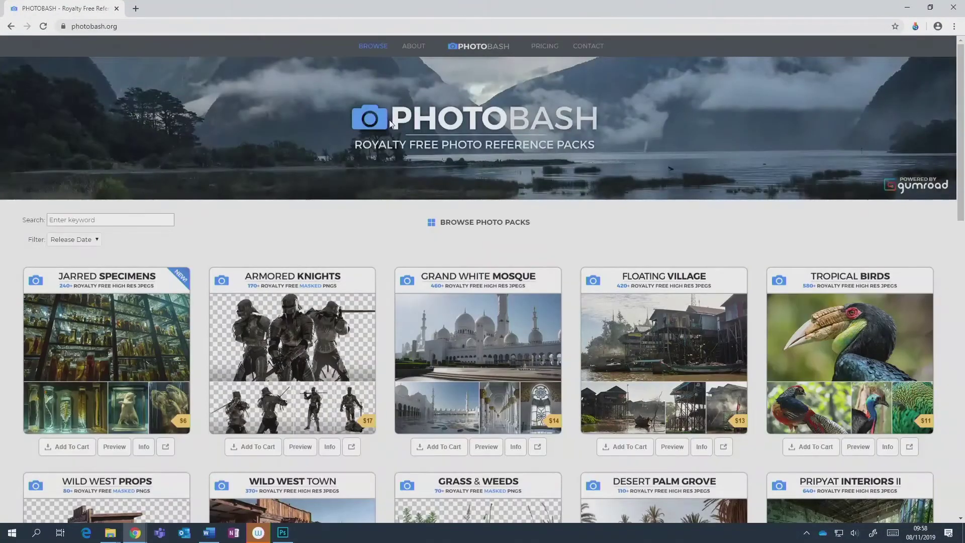
{"action": "scroll", "coordinate": [317, 358], "scroll_direction": "down", "scroll_amount": 2}
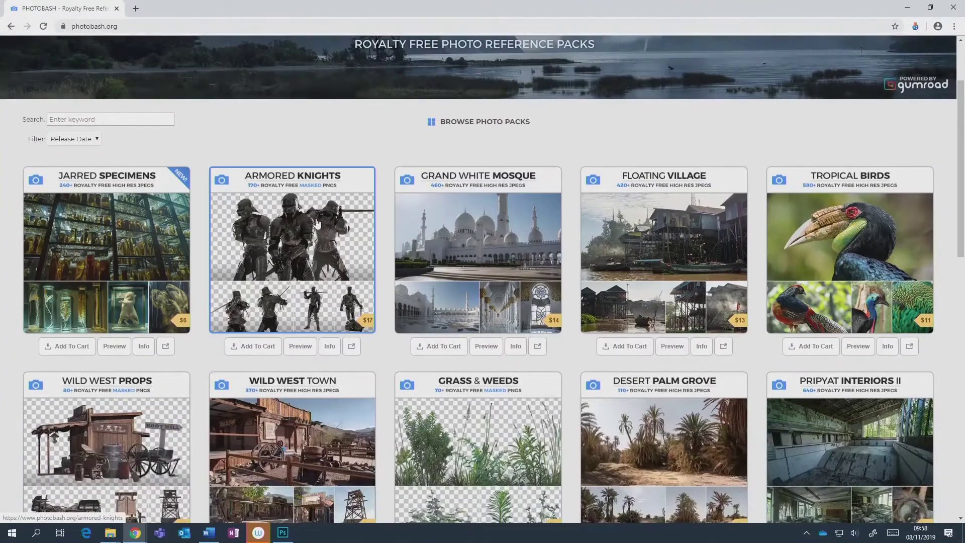
{"action": "scroll", "coordinate": [290, 213], "scroll_direction": "down", "scroll_amount": 1}
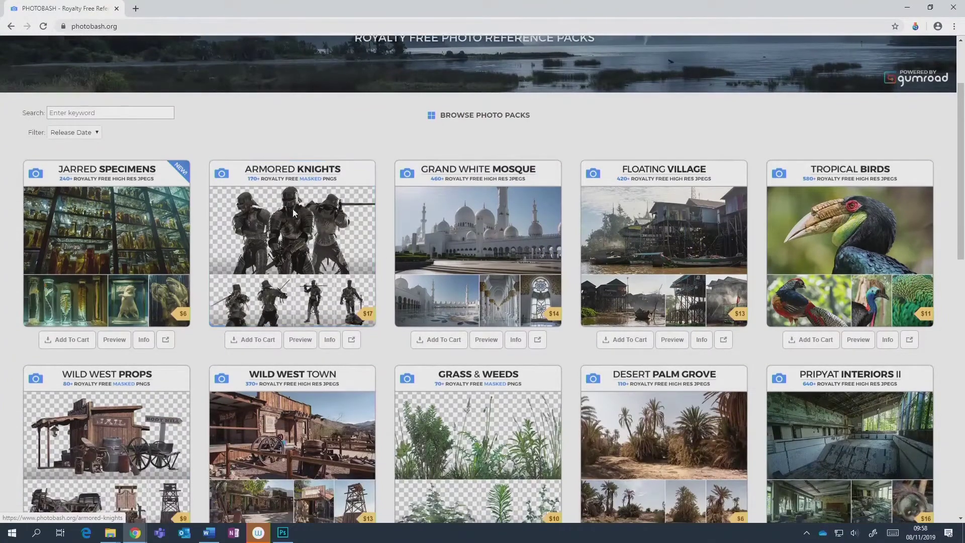
{"action": "scroll", "coordinate": [499, 389], "scroll_direction": "down", "scroll_amount": 1}
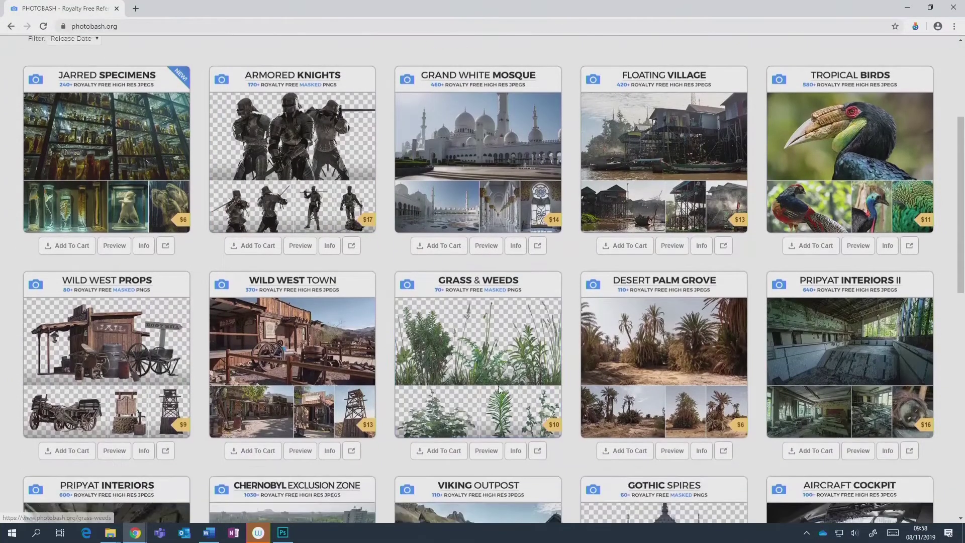
{"action": "scroll", "coordinate": [556, 391], "scroll_direction": "down", "scroll_amount": 2}
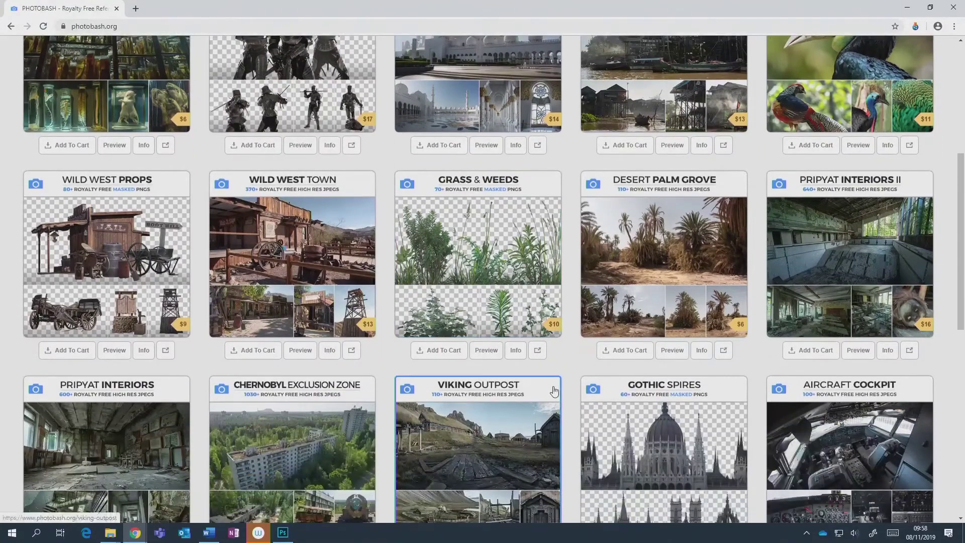
{"action": "scroll", "coordinate": [618, 334], "scroll_direction": "down", "scroll_amount": 8}
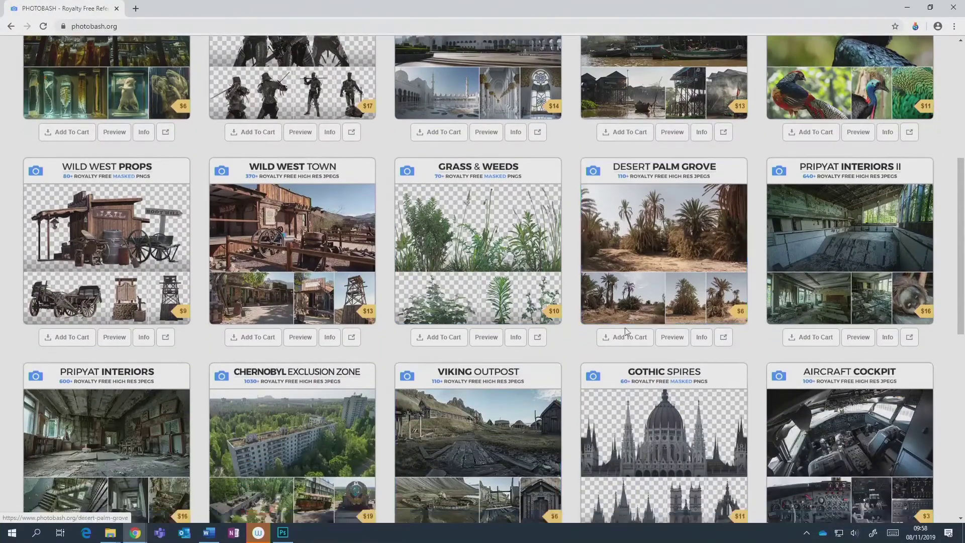
{"action": "left_click", "coordinate": [521, 413]}
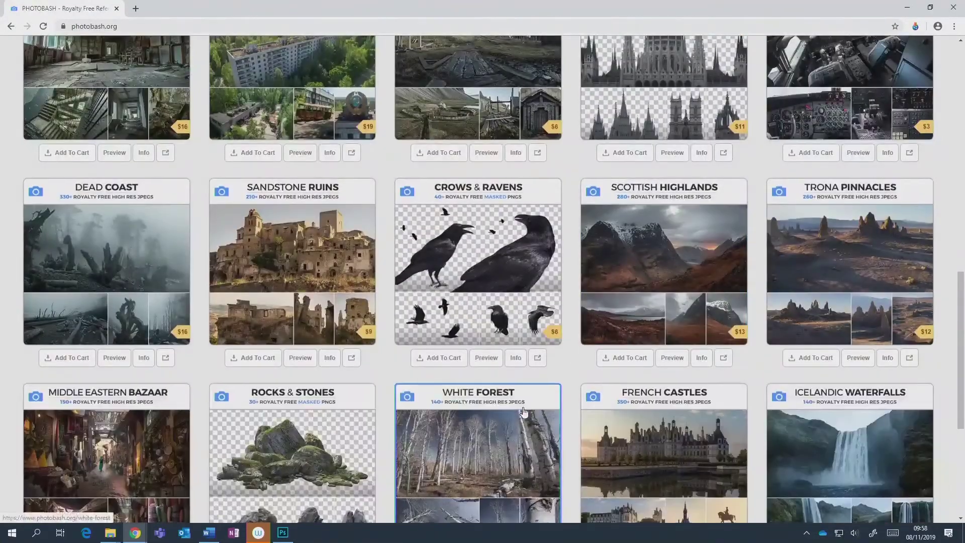
{"action": "scroll", "coordinate": [296, 309], "scroll_direction": "down", "scroll_amount": 3}
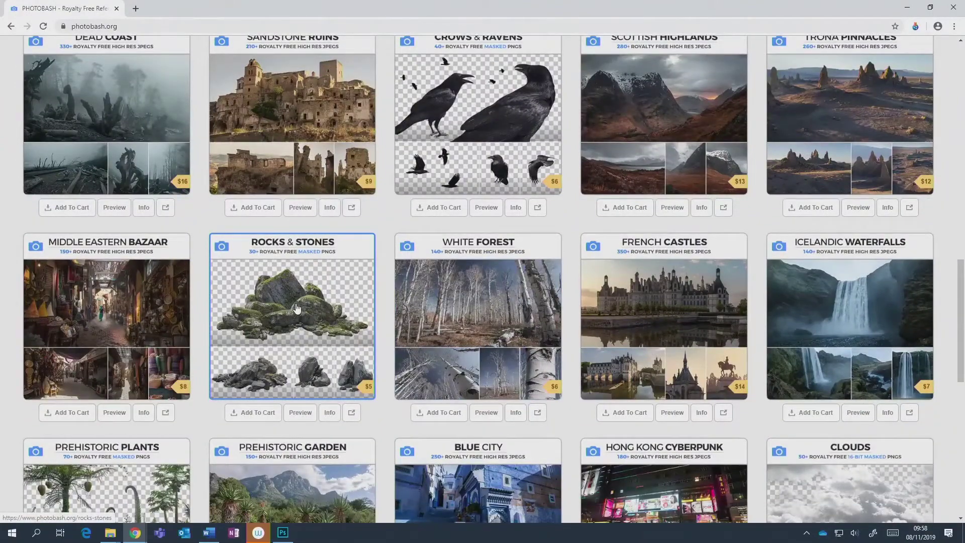
{"action": "scroll", "coordinate": [294, 306], "scroll_direction": "down", "scroll_amount": 4}
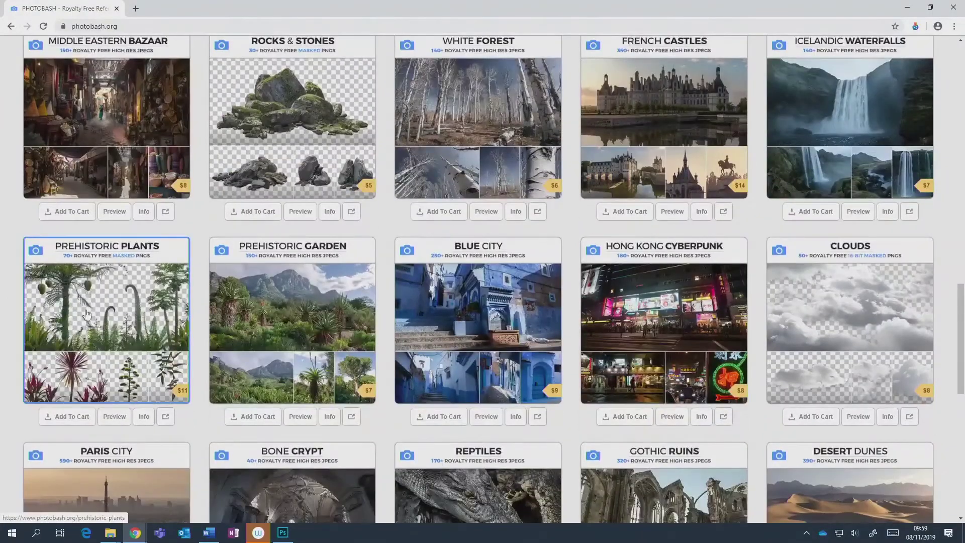
{"action": "scroll", "coordinate": [123, 322], "scroll_direction": "down", "scroll_amount": 4}
{"action": "scroll", "coordinate": [126, 318], "scroll_direction": "down", "scroll_amount": 8}
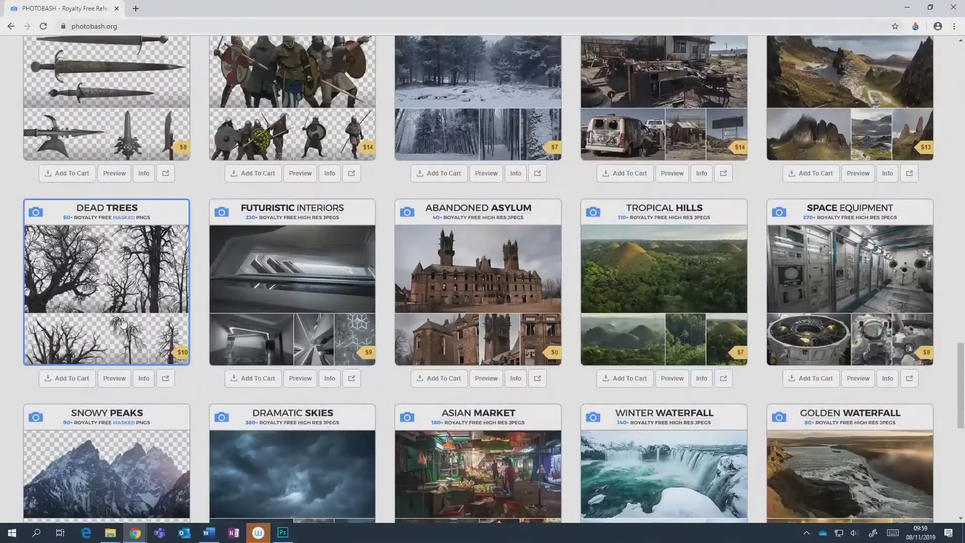
{"action": "scroll", "coordinate": [132, 310], "scroll_direction": "down", "scroll_amount": 6}
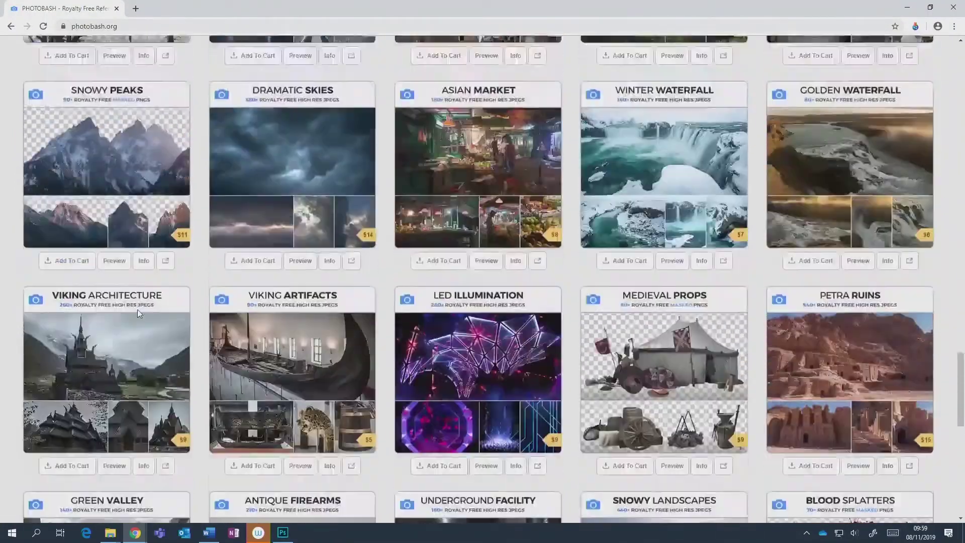
{"action": "scroll", "coordinate": [103, 180], "scroll_direction": "up", "scroll_amount": 2}
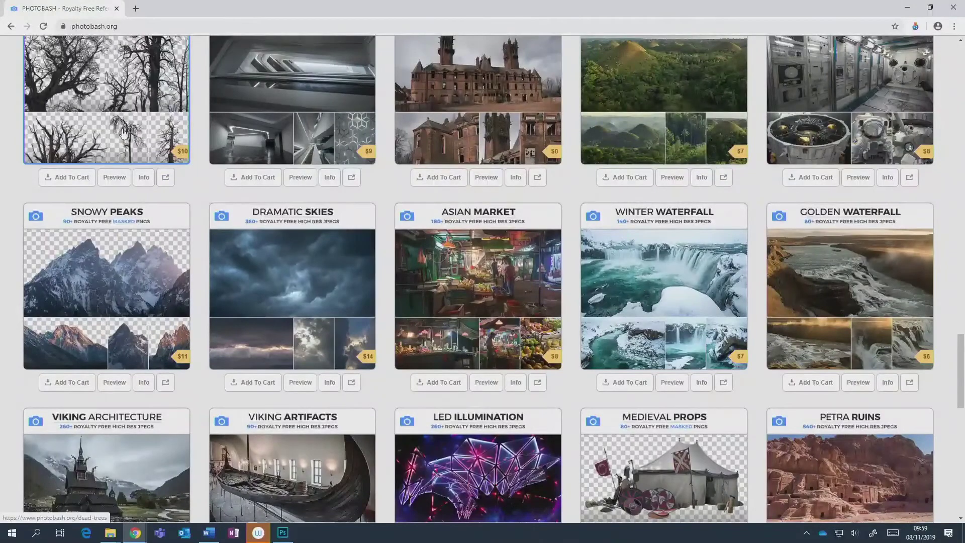
Look through the photobash.org catalogue, examining the masked Deciduous Trees, Rocks & Stones and Crows & Ravens packs.
{"action": "scroll", "coordinate": [123, 133], "scroll_direction": "down", "scroll_amount": 14}
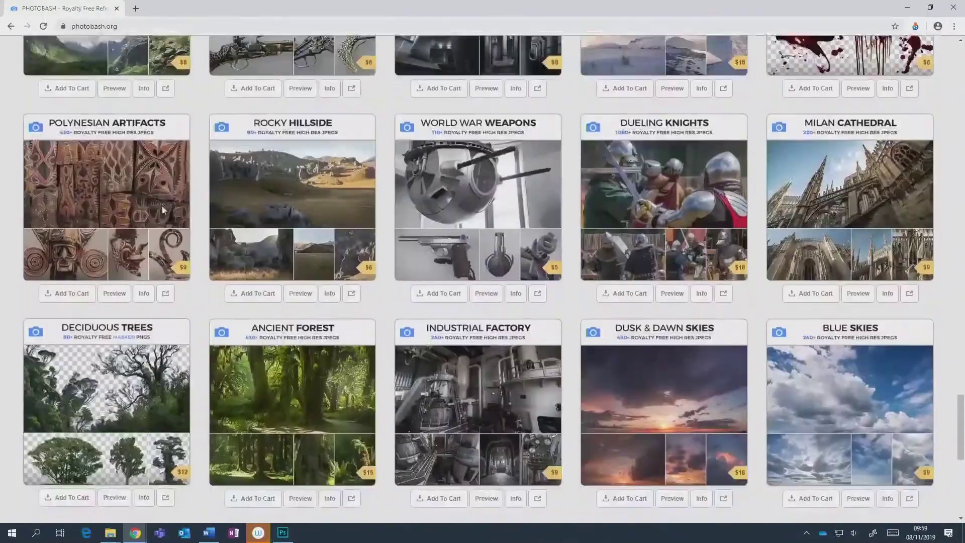
{"action": "scroll", "coordinate": [162, 206], "scroll_direction": "down", "scroll_amount": 5}
{"action": "scroll", "coordinate": [123, 216], "scroll_direction": "up", "scroll_amount": 2}
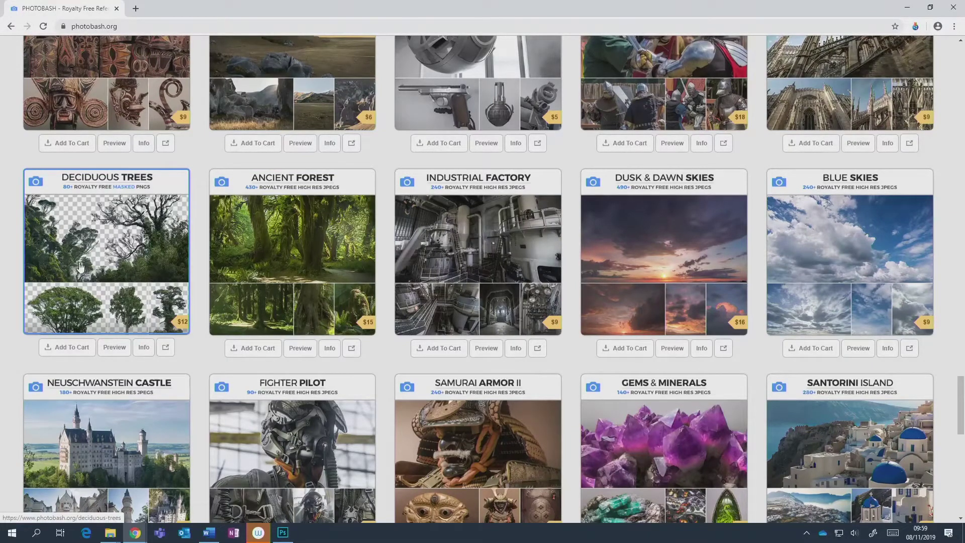
{"action": "scroll", "coordinate": [218, 260], "scroll_direction": "up", "scroll_amount": 20}
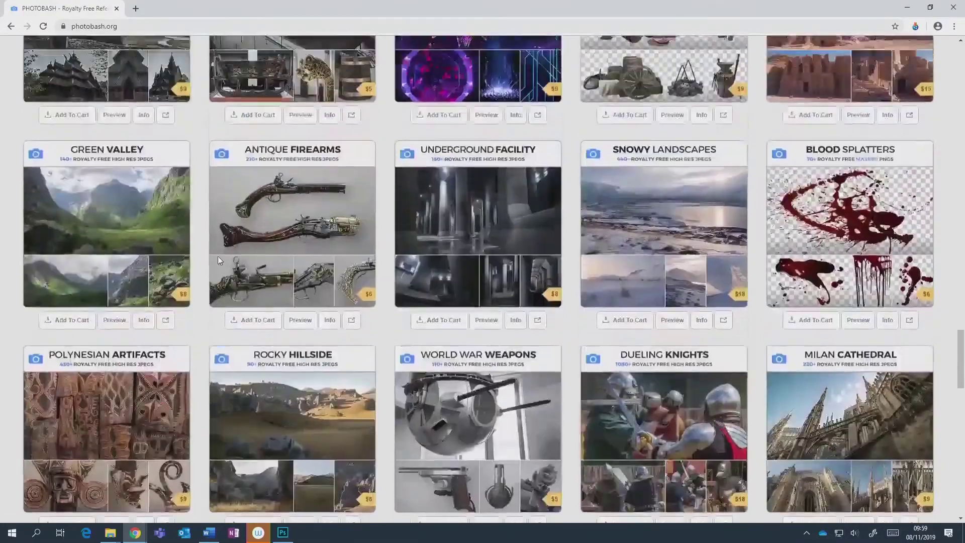
{"action": "scroll", "coordinate": [218, 256], "scroll_direction": "up", "scroll_amount": 13}
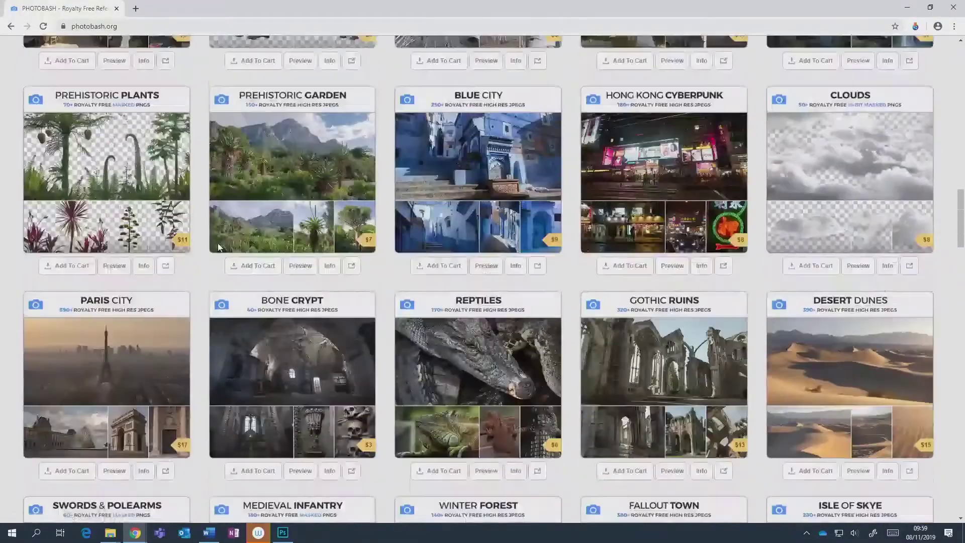
{"action": "scroll", "coordinate": [218, 247], "scroll_direction": "up", "scroll_amount": 4}
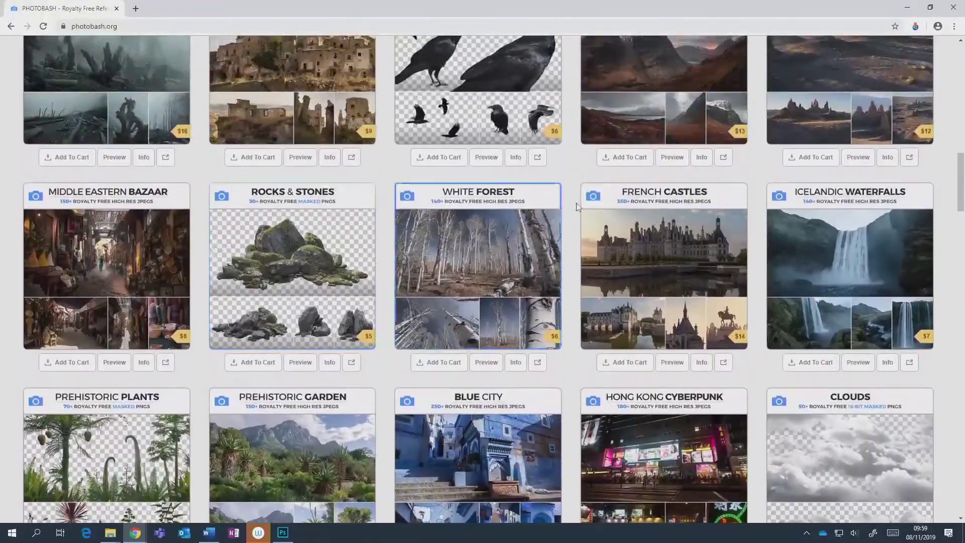
{"action": "scroll", "coordinate": [505, 239], "scroll_direction": "up", "scroll_amount": 2}
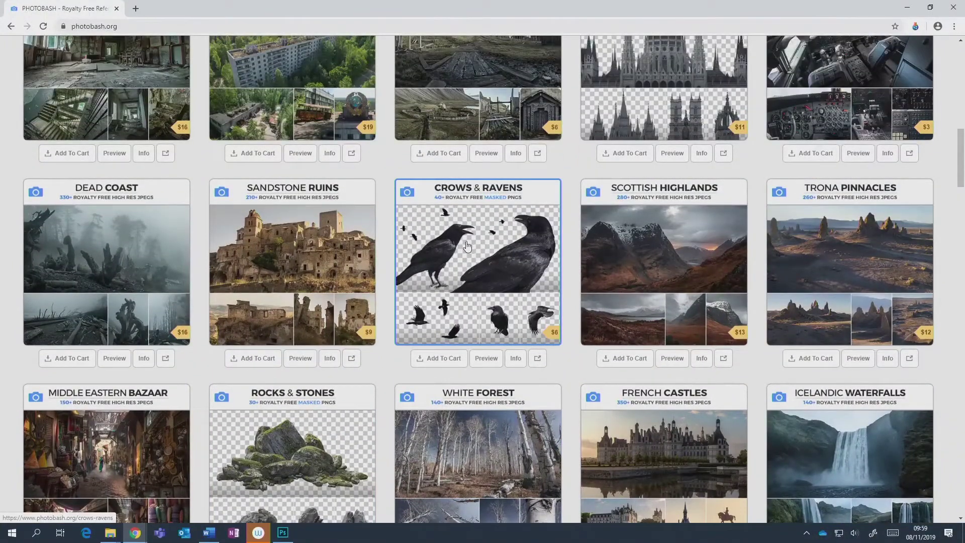
Review the environment photo packs on photobash.org, including White Forest, Gothic Ruins, Fallout Town and Underground Facility.
{"action": "scroll", "coordinate": [467, 246], "scroll_direction": "down", "scroll_amount": 5}
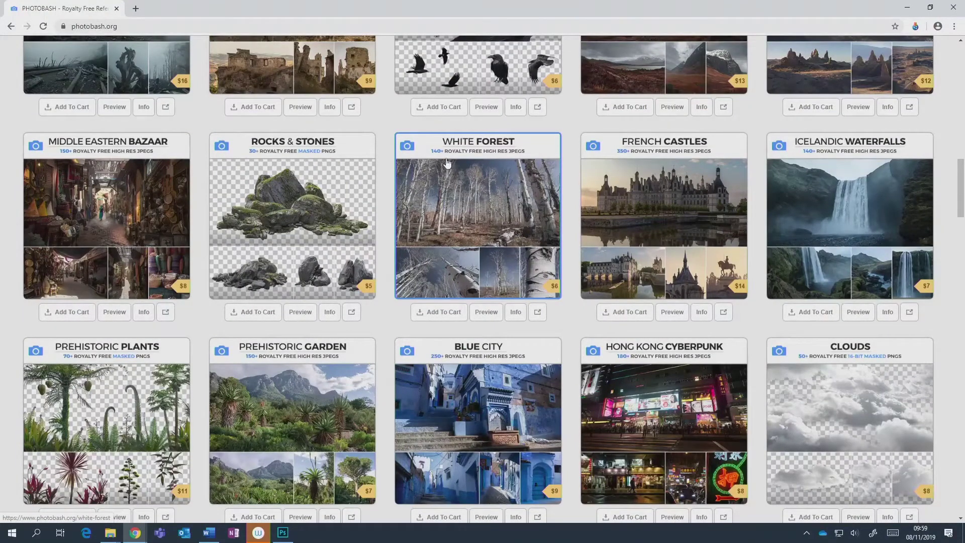
{"action": "scroll", "coordinate": [474, 170], "scroll_direction": "down", "scroll_amount": 8}
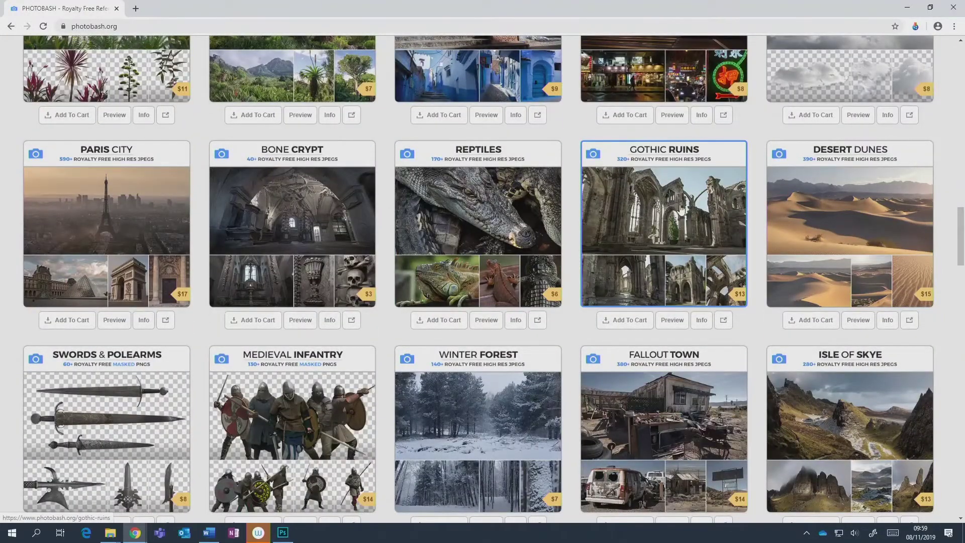
{"action": "scroll", "coordinate": [648, 170], "scroll_direction": "down", "scroll_amount": 4}
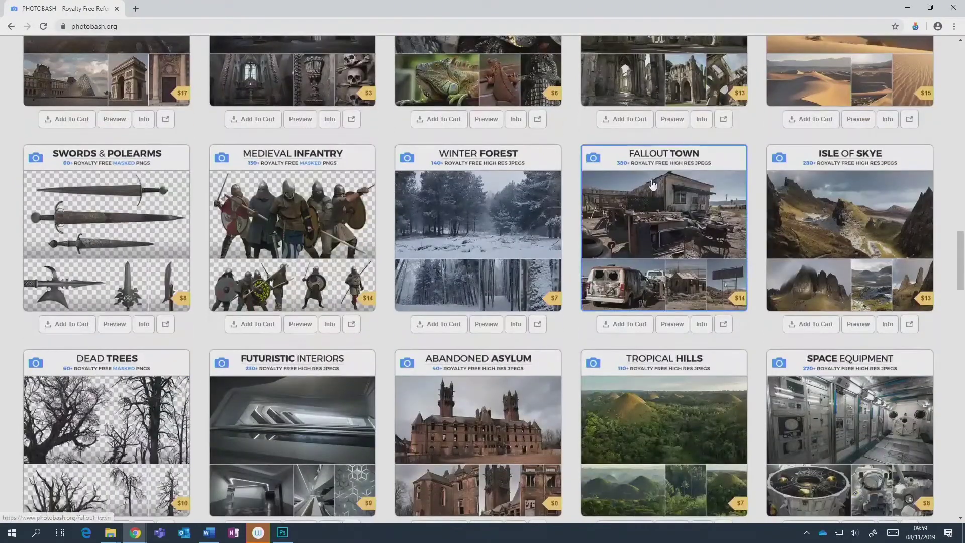
{"action": "scroll", "coordinate": [510, 200], "scroll_direction": "down", "scroll_amount": 2}
{"action": "scroll", "coordinate": [510, 200], "scroll_direction": "down", "scroll_amount": 18}
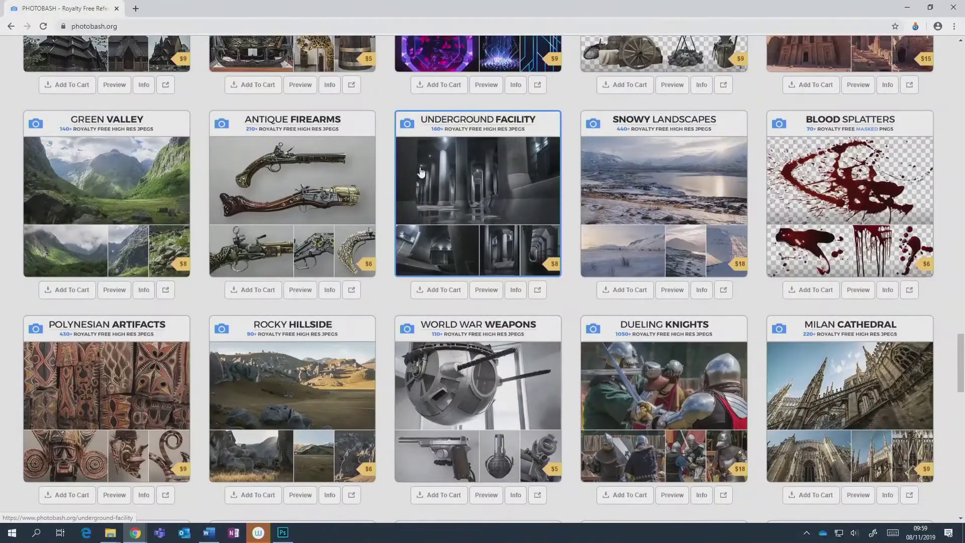
{"action": "scroll", "coordinate": [637, 231], "scroll_direction": "down", "scroll_amount": 13}
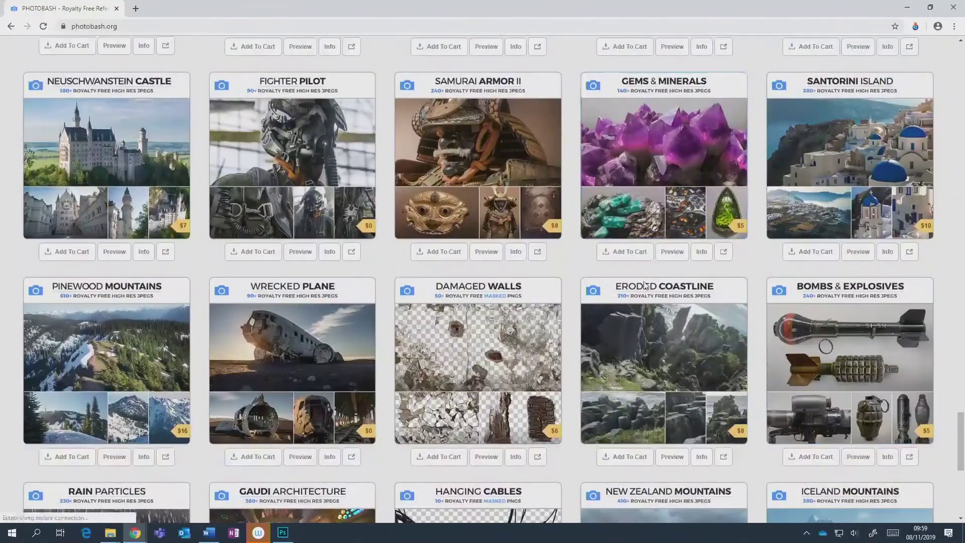
Examine the Wrecked Plane, Damaged Walls and Hanging Cables packs in the photobash.org catalogue.
{"action": "scroll", "coordinate": [687, 258], "scroll_direction": "down", "scroll_amount": 1}
{"action": "scroll", "coordinate": [687, 258], "scroll_direction": "down", "scroll_amount": 3}
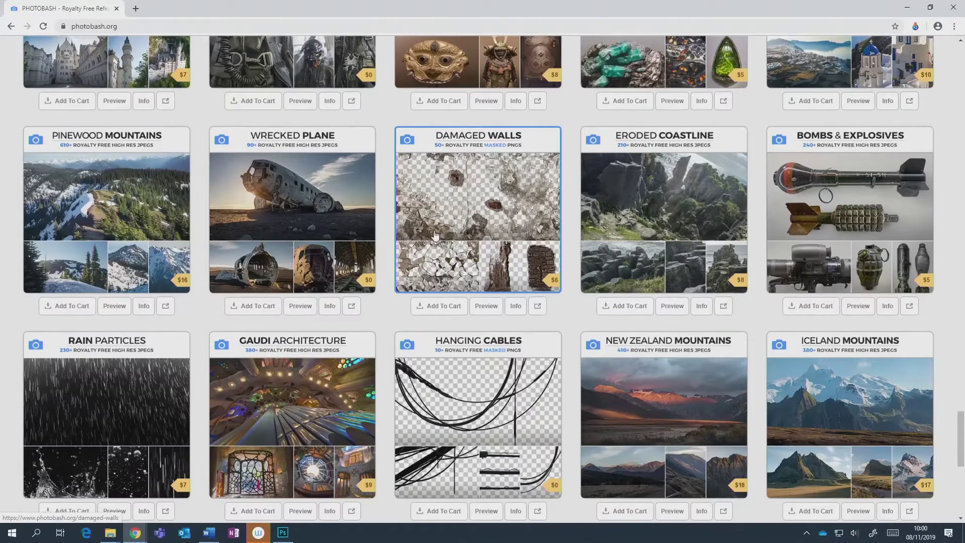
{"action": "scroll", "coordinate": [325, 118], "scroll_direction": "down", "scroll_amount": 2}
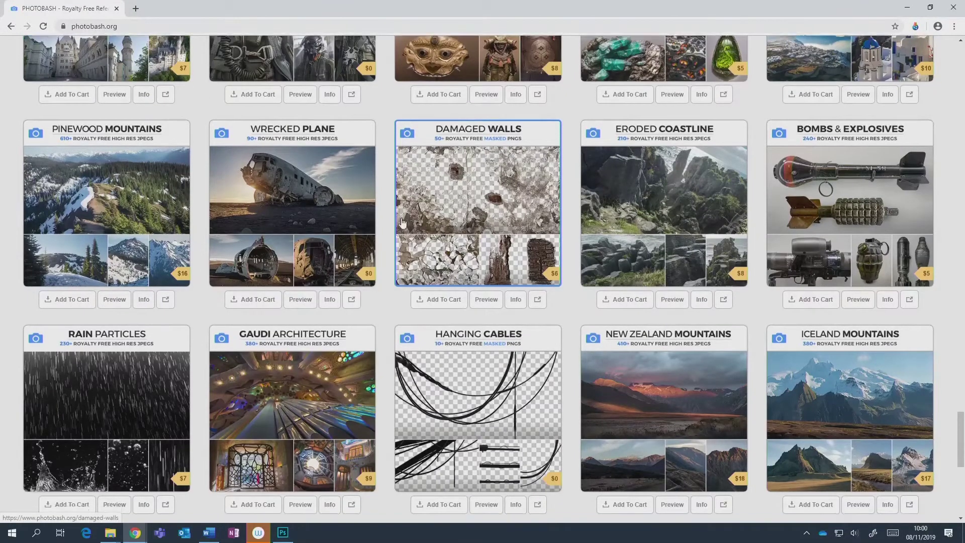
{"action": "scroll", "coordinate": [309, 125], "scroll_direction": "up", "scroll_amount": 3}
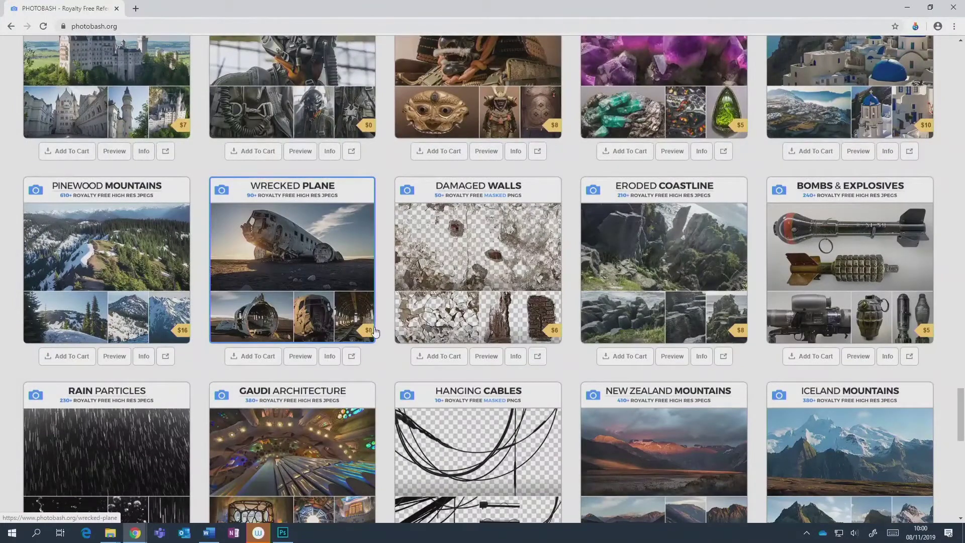
{"action": "scroll", "coordinate": [344, 290], "scroll_direction": "down", "scroll_amount": 5}
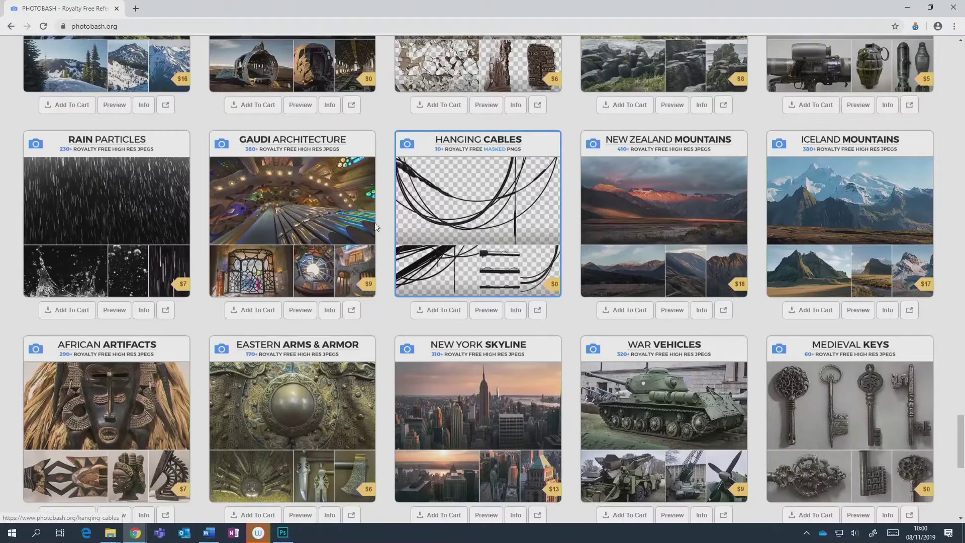
{"action": "scroll", "coordinate": [421, 229], "scroll_direction": "down", "scroll_amount": 5}
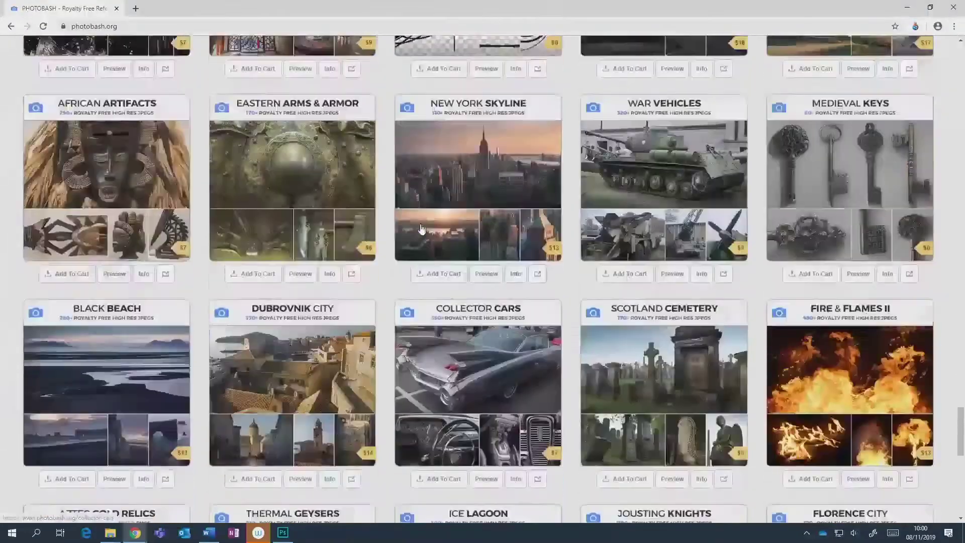
{"action": "scroll", "coordinate": [421, 229], "scroll_direction": "up", "scroll_amount": 3}
{"action": "scroll", "coordinate": [267, 170], "scroll_direction": "down", "scroll_amount": 9}
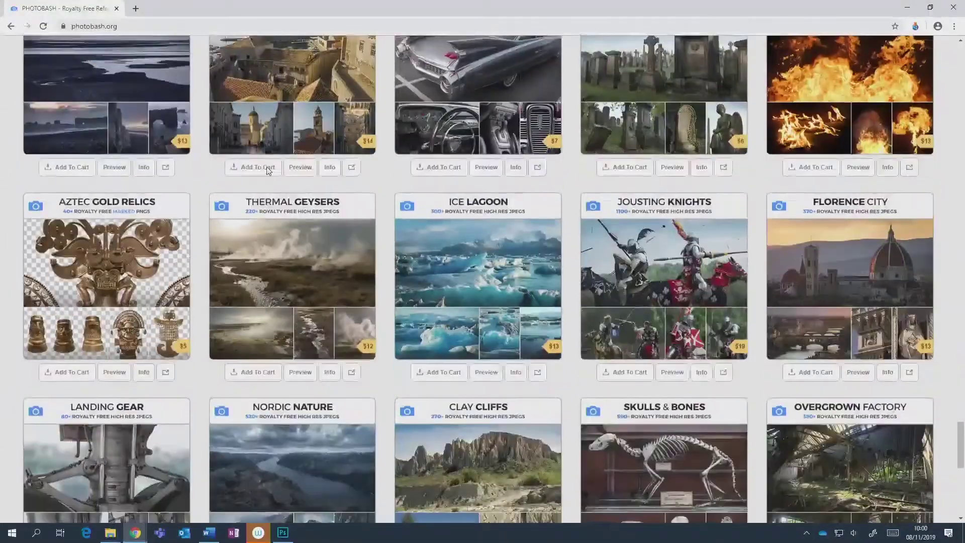
Examine the Landing Gear, Rooftop Structures and Derelict Car Park packs among the remaining listings, and close the browser.
{"action": "scroll", "coordinate": [268, 171], "scroll_direction": "down", "scroll_amount": 5}
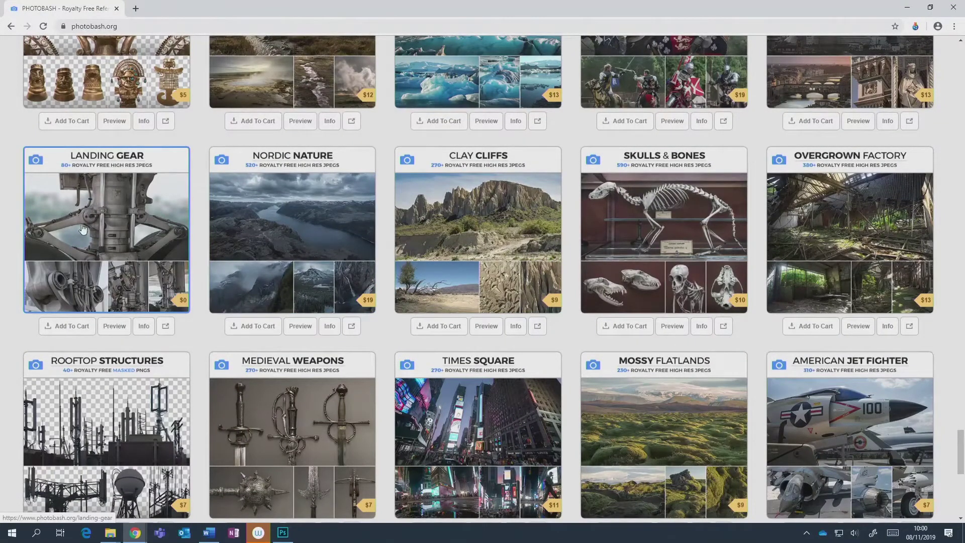
{"action": "scroll", "coordinate": [83, 228], "scroll_direction": "down", "scroll_amount": 3}
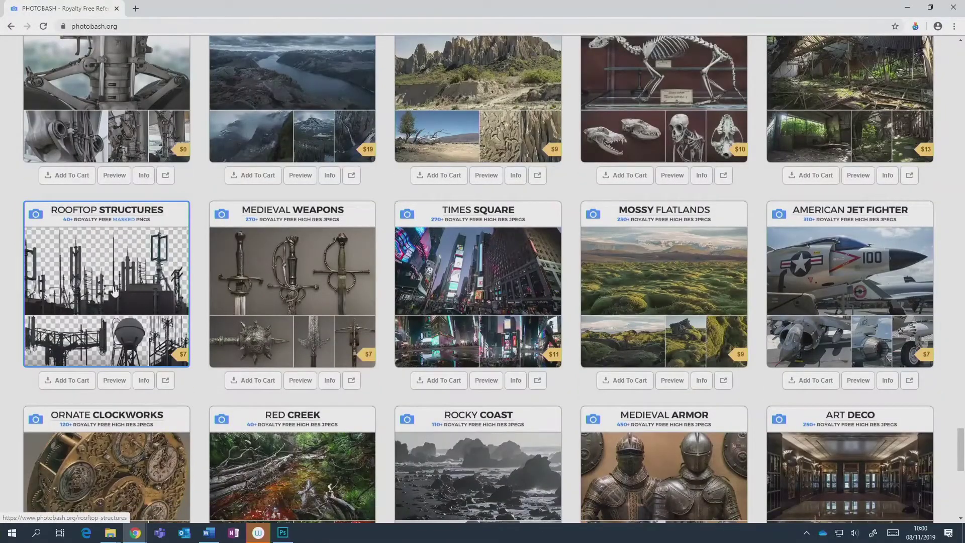
{"action": "scroll", "coordinate": [114, 251], "scroll_direction": "down", "scroll_amount": 10}
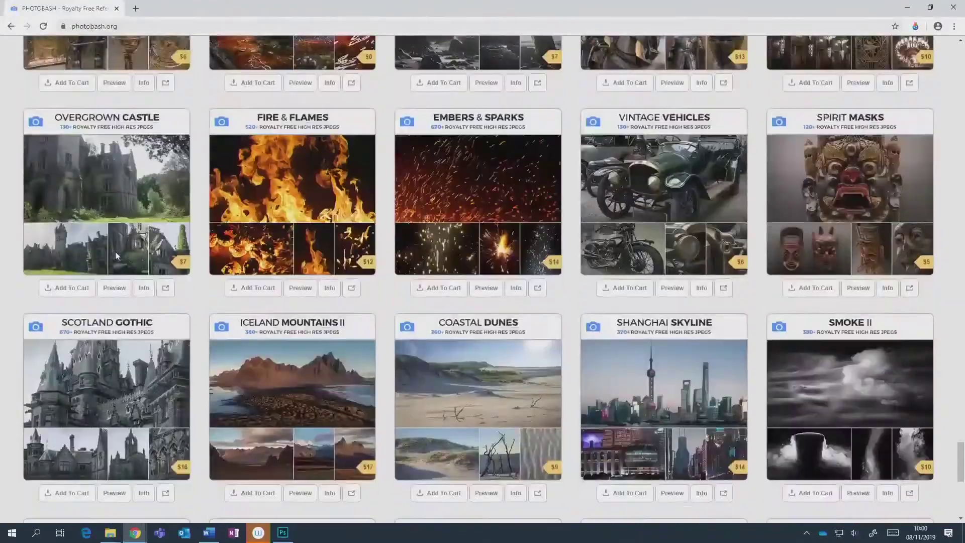
{"action": "scroll", "coordinate": [118, 253], "scroll_direction": "up", "scroll_amount": 1}
{"action": "scroll", "coordinate": [122, 254], "scroll_direction": "up", "scroll_amount": 7}
{"action": "scroll", "coordinate": [130, 212], "scroll_direction": "down", "scroll_amount": 19}
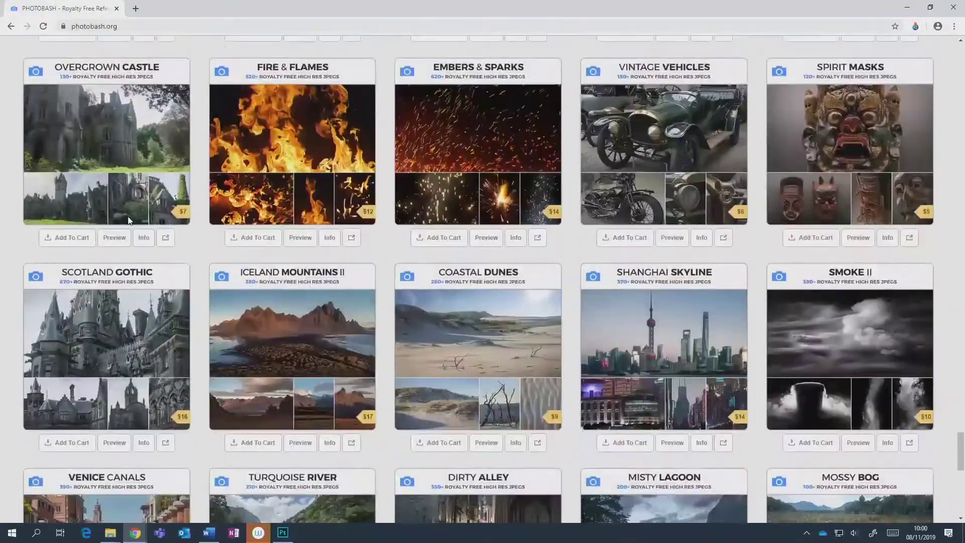
{"action": "scroll", "coordinate": [128, 218], "scroll_direction": "down", "scroll_amount": 6}
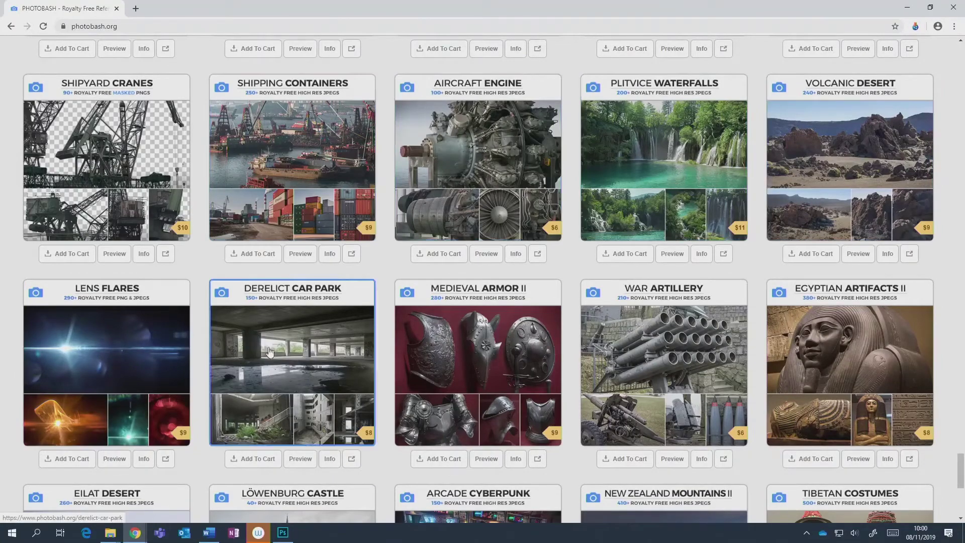
{"action": "scroll", "coordinate": [398, 333], "scroll_direction": "down", "scroll_amount": 10}
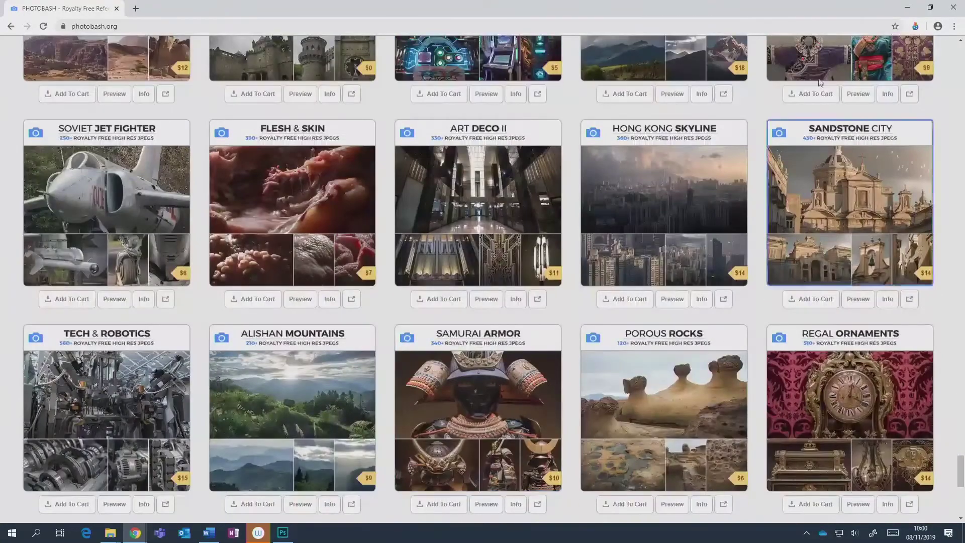
{"action": "left_click", "coordinate": [953, 8]}
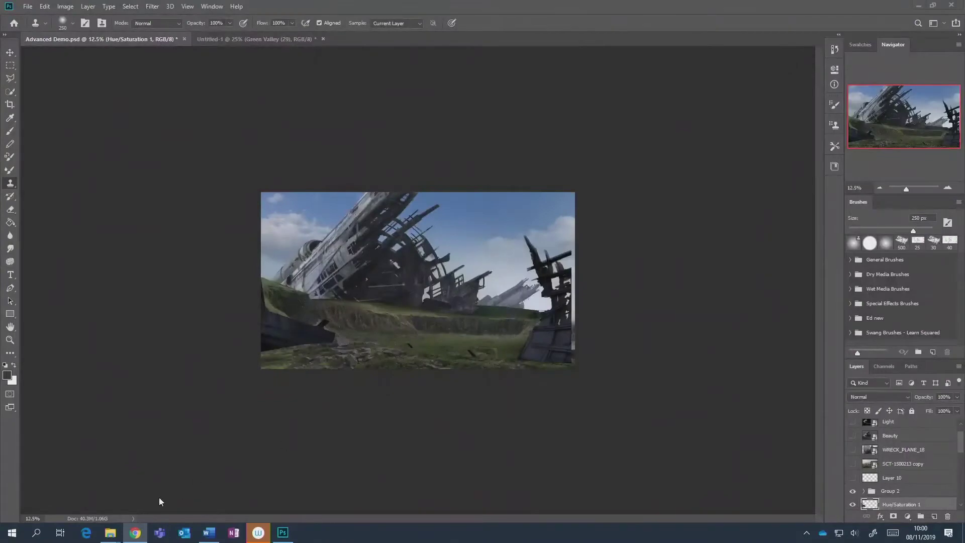
Switch to File Explorer, go back from Dead Trees to the Natural Forms folder and look through its location folders.
{"action": "mouse_move", "coordinate": [110, 532]}
{"action": "left_click", "coordinate": [148, 498]}
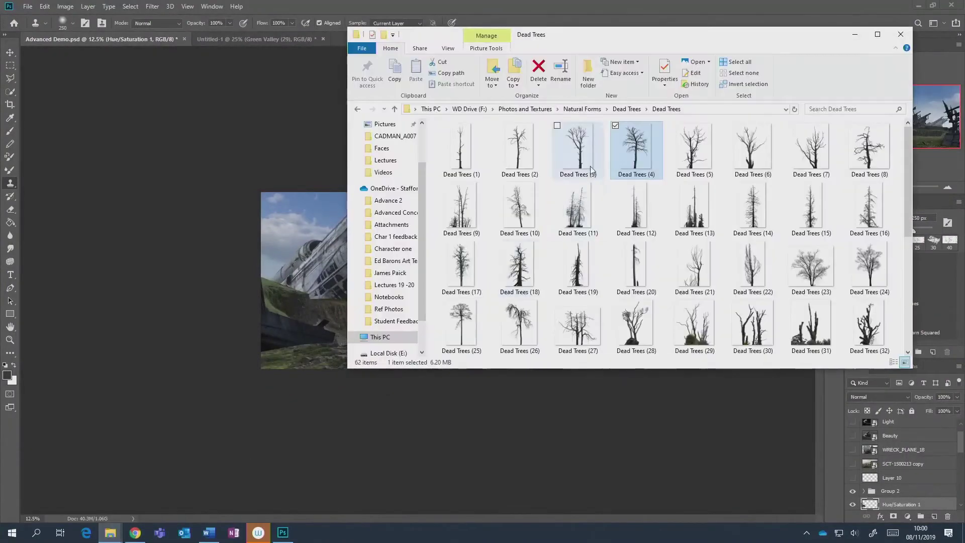
{"action": "left_click", "coordinate": [357, 109]}
{"action": "left_click", "coordinate": [357, 110]}
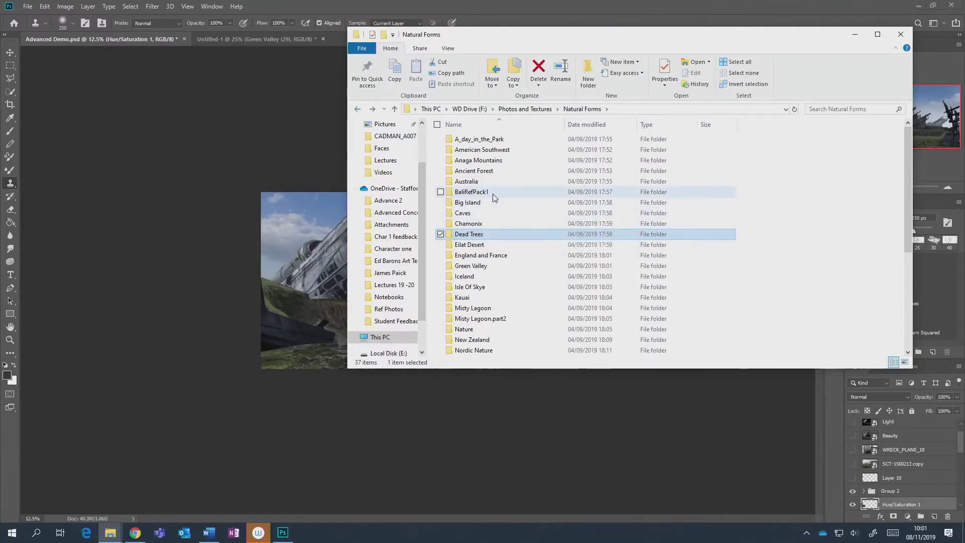
{"action": "mouse_move", "coordinate": [503, 214]}
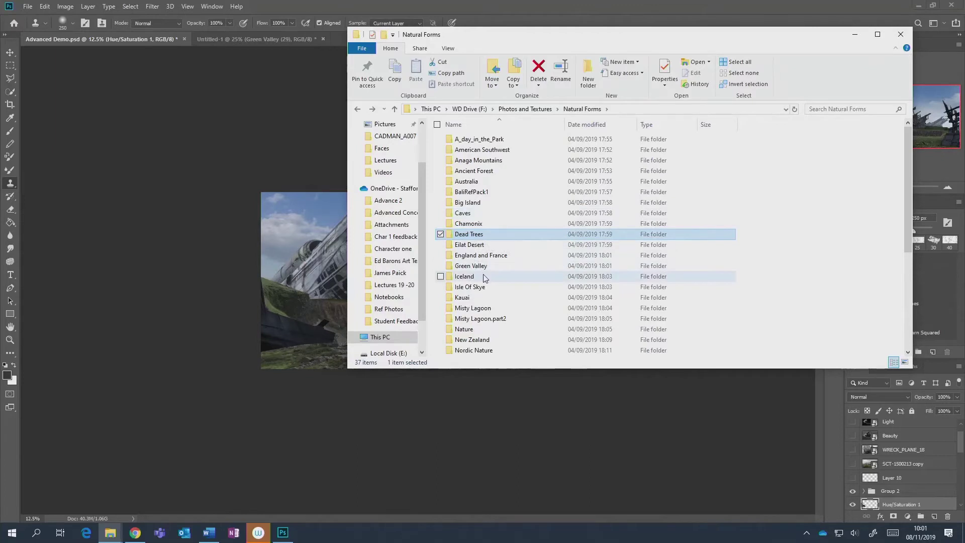
{"action": "mouse_move", "coordinate": [485, 278]}
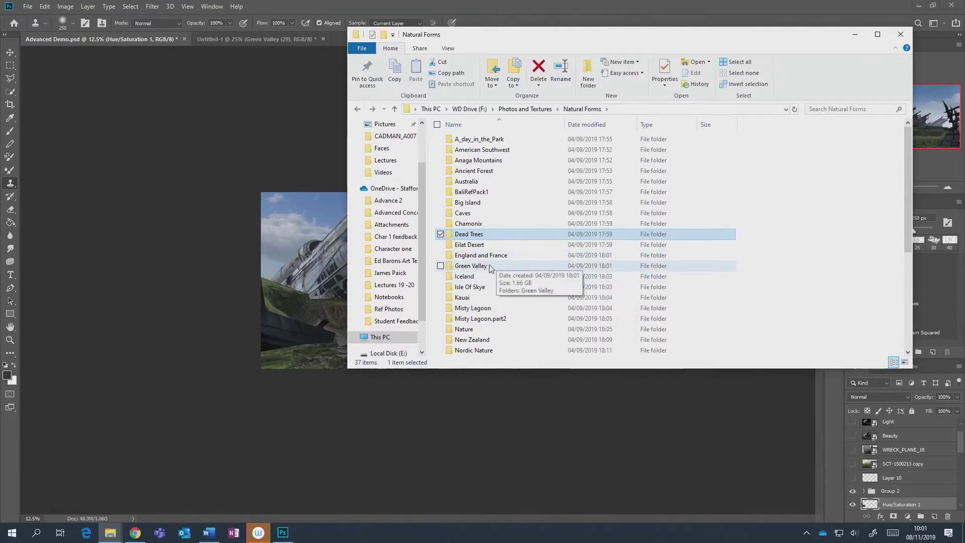
{"action": "scroll", "coordinate": [492, 271], "scroll_direction": "down", "scroll_amount": 3}
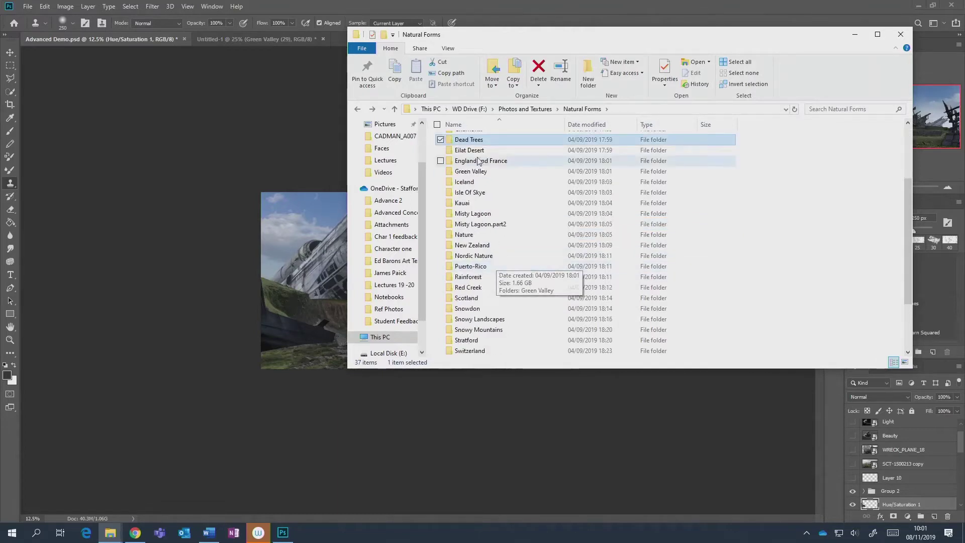
Open the Iceland folder in Natural Forms and look through its landscape photos.
{"action": "double_click", "coordinate": [472, 182]}
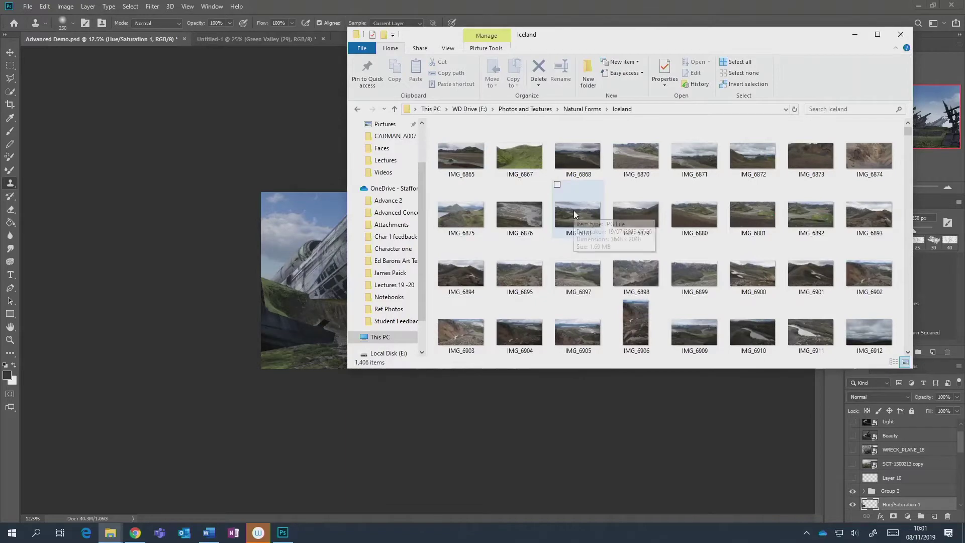
{"action": "scroll", "coordinate": [574, 215], "scroll_direction": "down", "scroll_amount": 3}
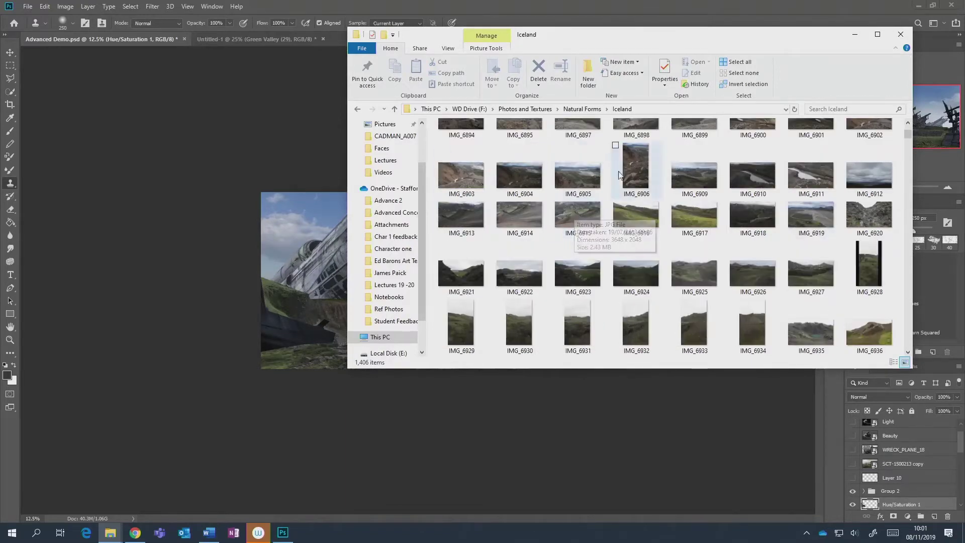
{"action": "scroll", "coordinate": [542, 227], "scroll_direction": "down", "scroll_amount": 3}
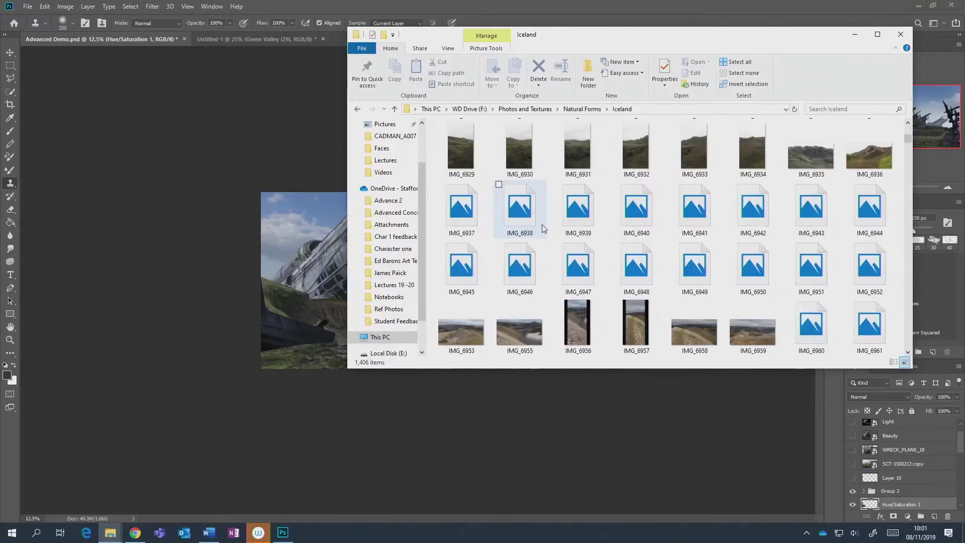
{"action": "scroll", "coordinate": [543, 224], "scroll_direction": "down", "scroll_amount": 3}
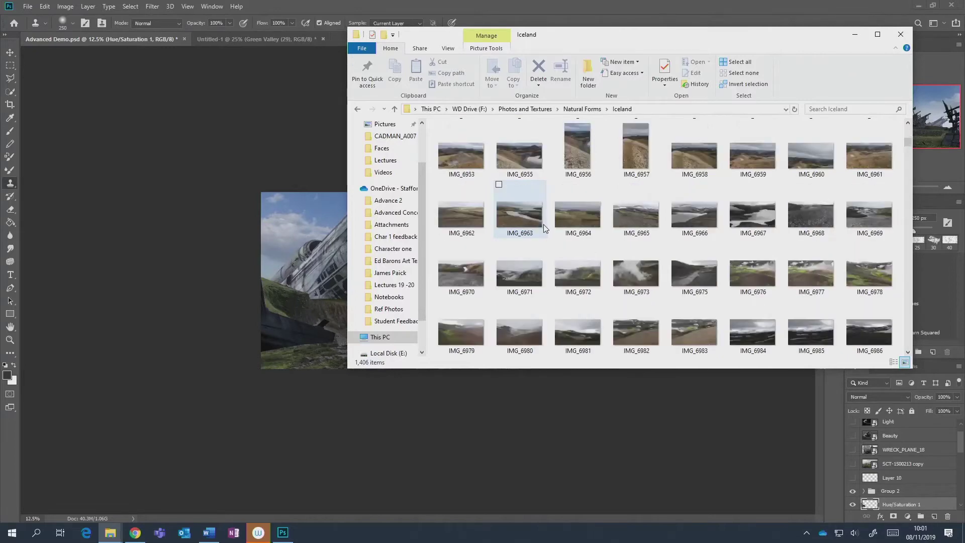
{"action": "scroll", "coordinate": [544, 224], "scroll_direction": "down", "scroll_amount": 3}
{"action": "scroll", "coordinate": [546, 228], "scroll_direction": "down", "scroll_amount": 3}
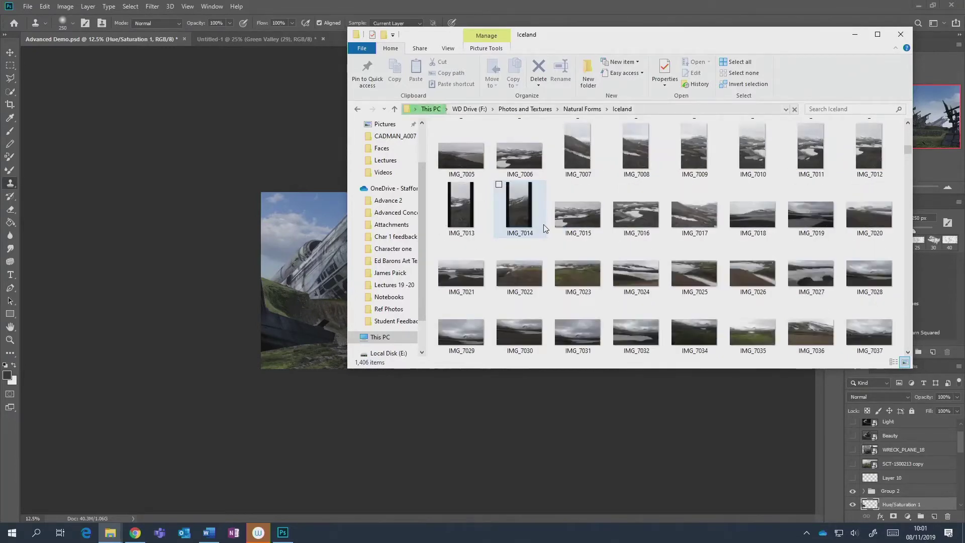
{"action": "scroll", "coordinate": [545, 228], "scroll_direction": "down", "scroll_amount": 3}
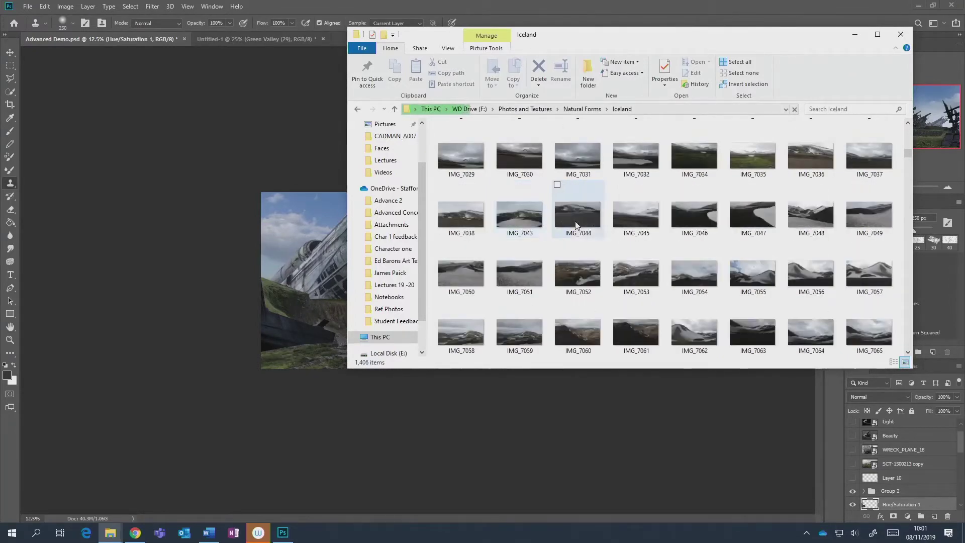
Find the green rocky hillside photo IMG_7186 in the Iceland folder and place it into Advanced Demo.psd in Photoshop.
{"action": "scroll", "coordinate": [573, 224], "scroll_direction": "down", "scroll_amount": 3}
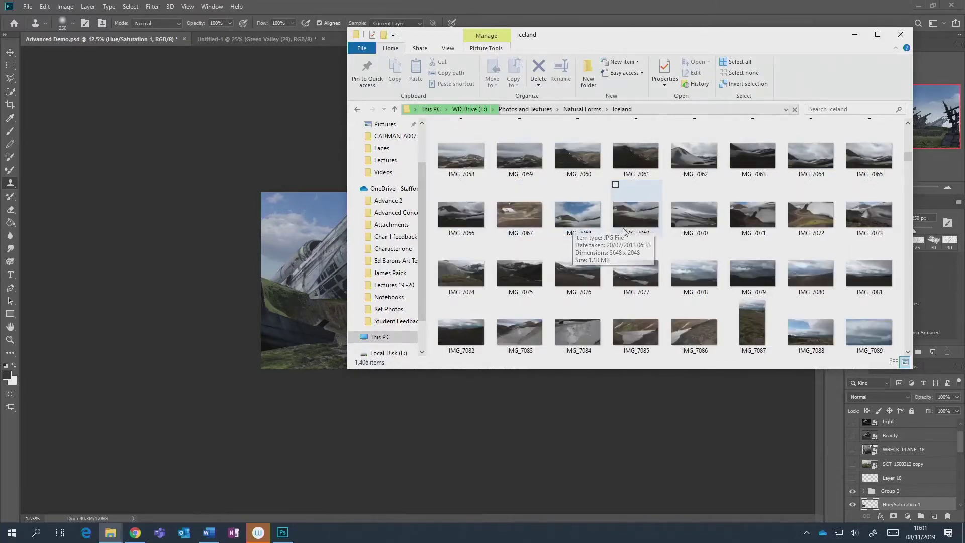
{"action": "scroll", "coordinate": [648, 240], "scroll_direction": "down", "scroll_amount": 3}
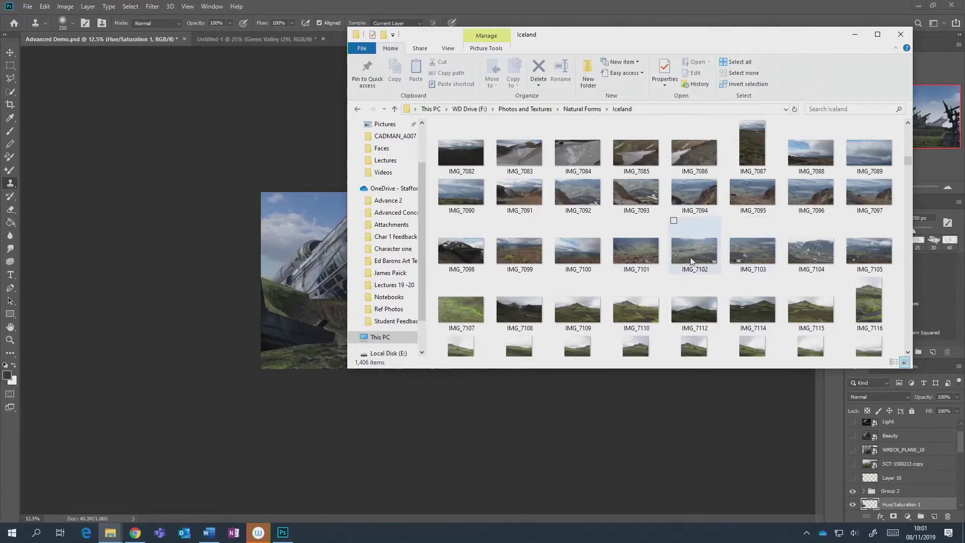
{"action": "scroll", "coordinate": [743, 249], "scroll_direction": "down", "scroll_amount": 3}
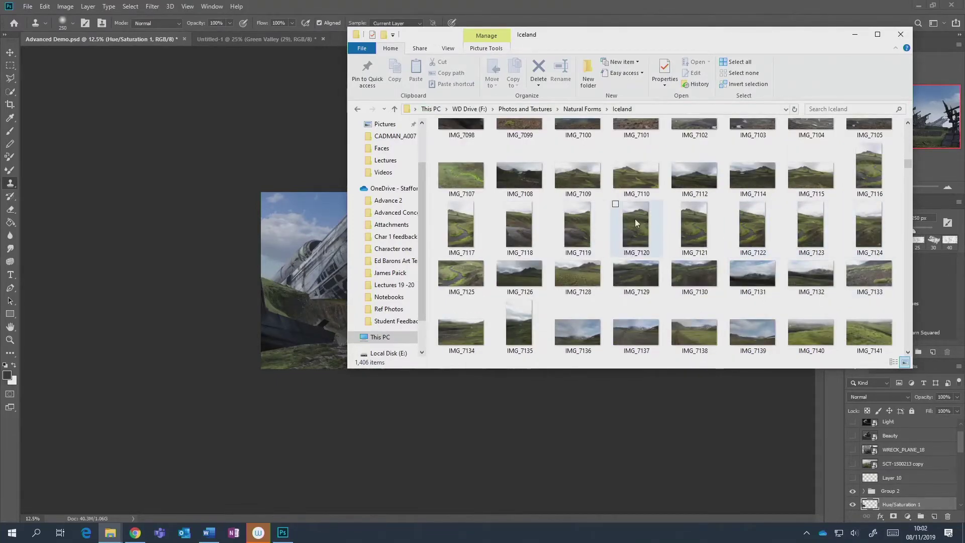
{"action": "scroll", "coordinate": [635, 219], "scroll_direction": "down", "scroll_amount": 3}
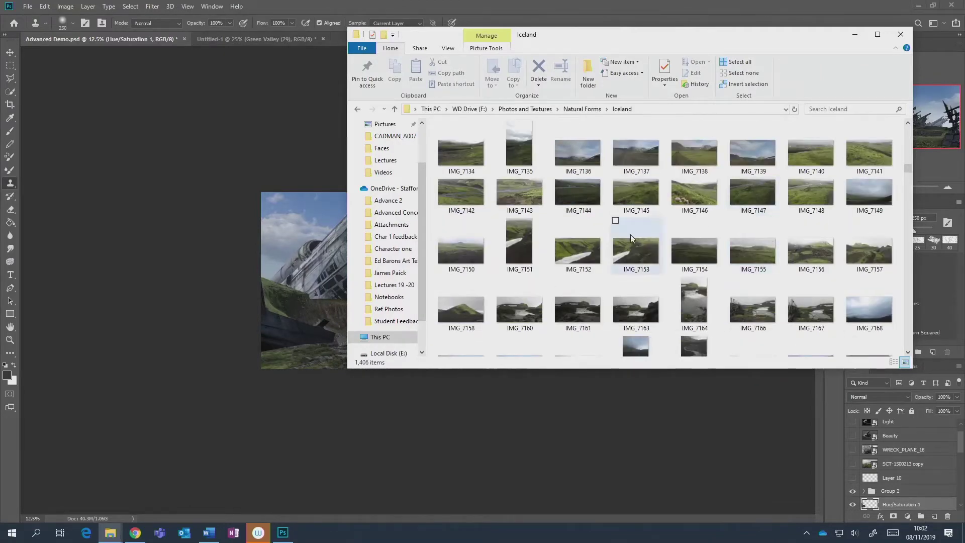
{"action": "scroll", "coordinate": [629, 236], "scroll_direction": "down", "scroll_amount": 2}
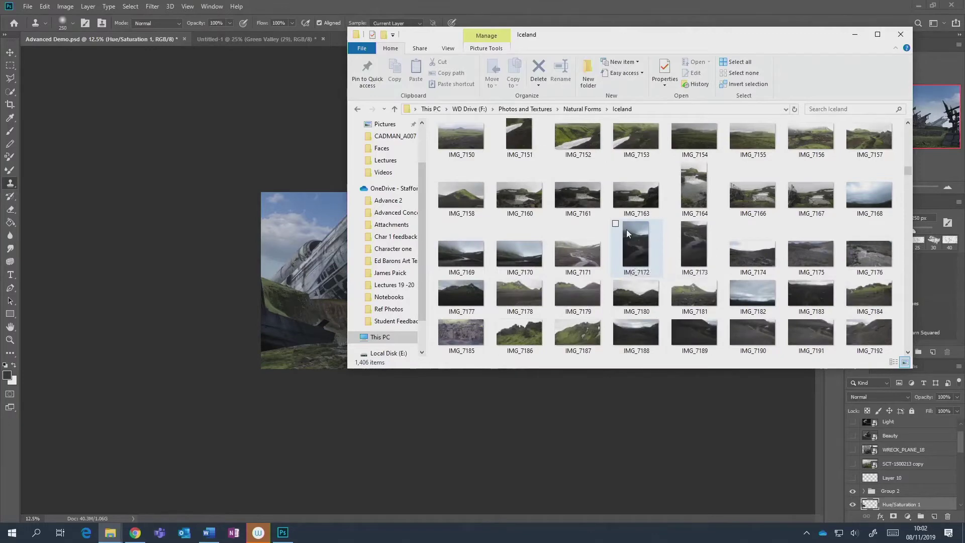
{"action": "scroll", "coordinate": [628, 233], "scroll_direction": "down", "scroll_amount": 3}
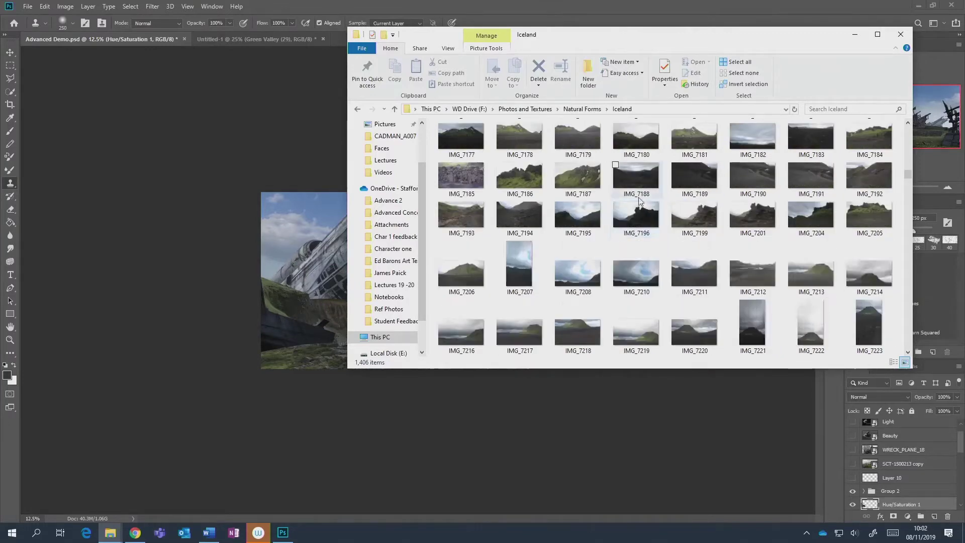
{"action": "left_click_drag", "start_coordinate": [519, 176], "coordinate": [283, 264]}
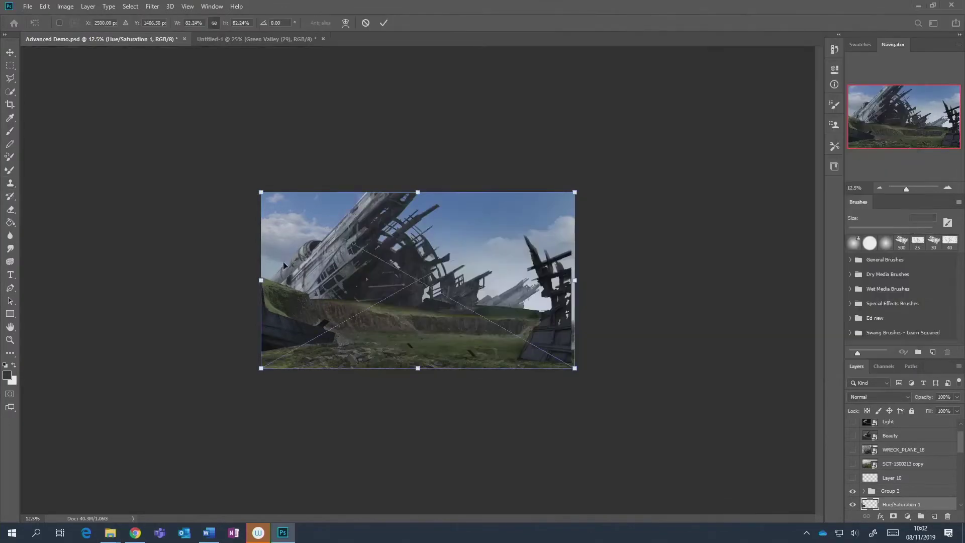
Scale the placed IMG_7186 photo down to about 19% and position it beside the upright wreck at the canvas's right edge.
{"action": "left_click_drag", "start_coordinate": [508, 250], "coordinate": [588, 243]}
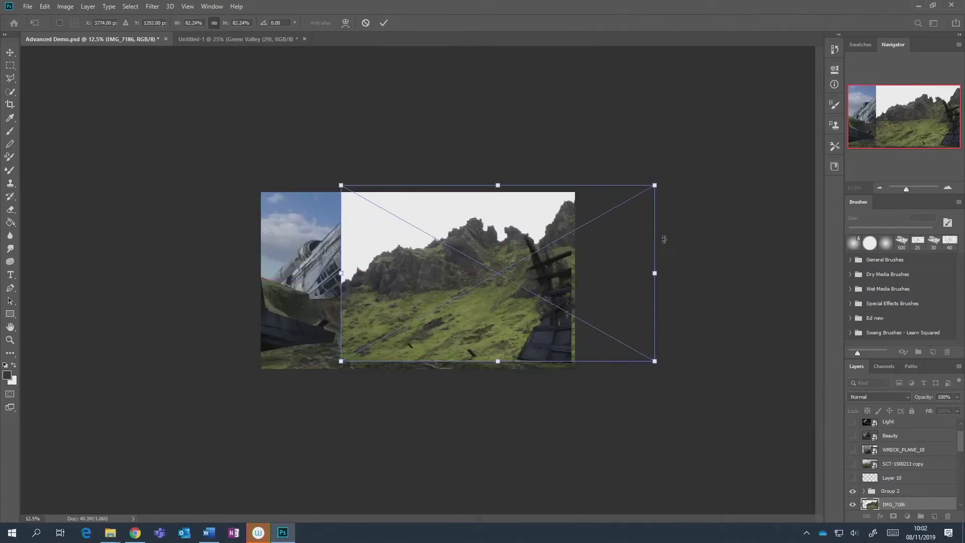
{"action": "left_click_drag", "start_coordinate": [648, 190], "coordinate": [571, 286]}
{"action": "left_click", "coordinate": [384, 20]}
{"action": "key", "text": "s"}
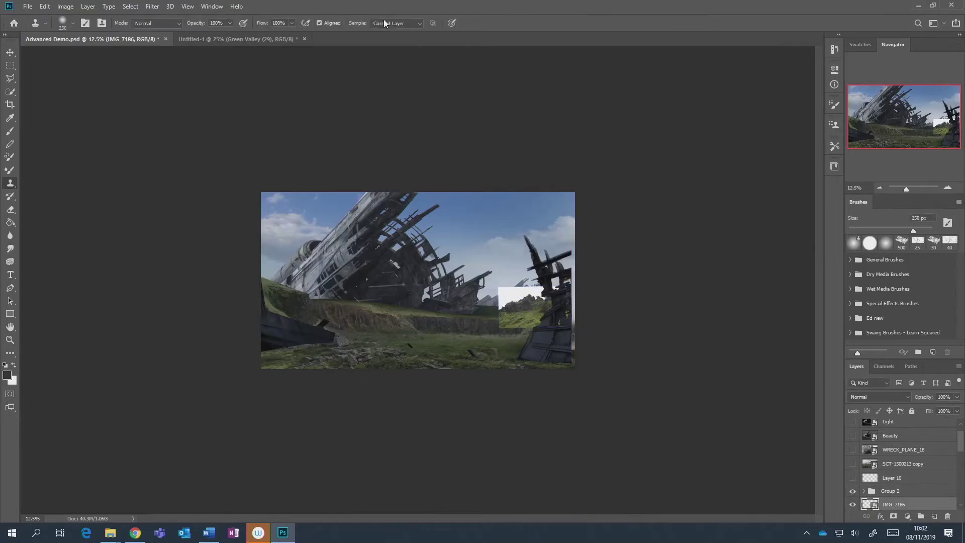
Move the IMG_7186 layer between the Background group and Group 1, then enlarge it to about 23% and distort its upper-left corner.
{"action": "left_click_drag", "start_coordinate": [864, 470], "coordinate": [915, 452]}
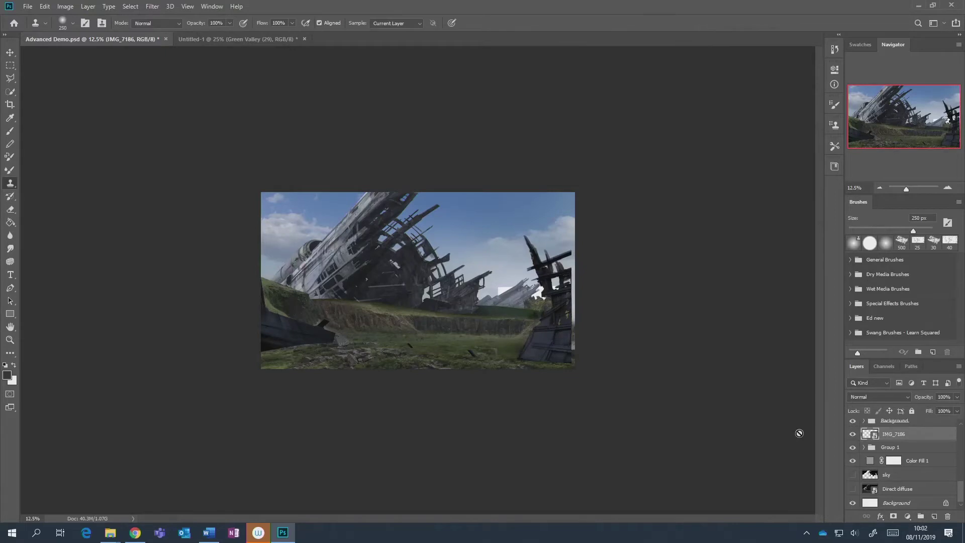
{"action": "key", "text": "ctrl+t"}
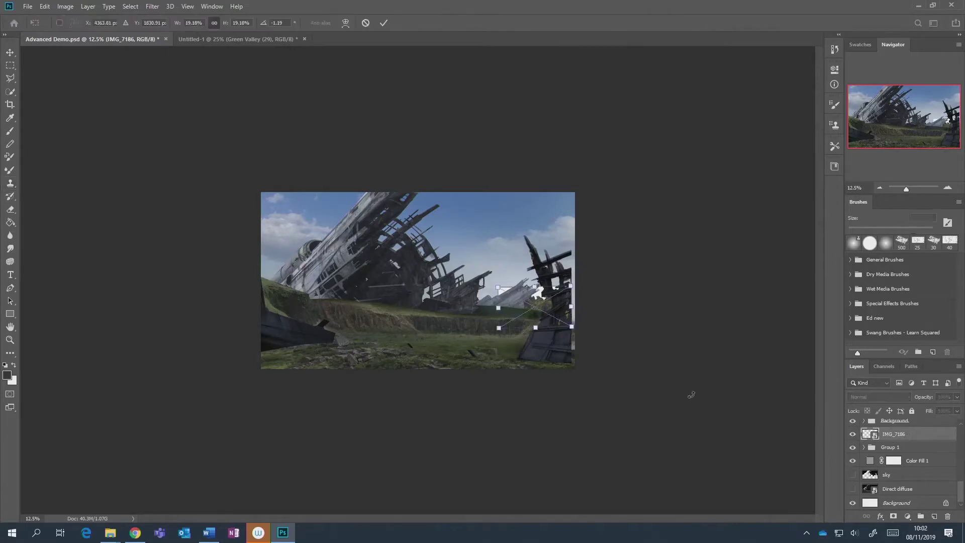
{"action": "left_click_drag", "start_coordinate": [535, 319], "coordinate": [579, 315]}
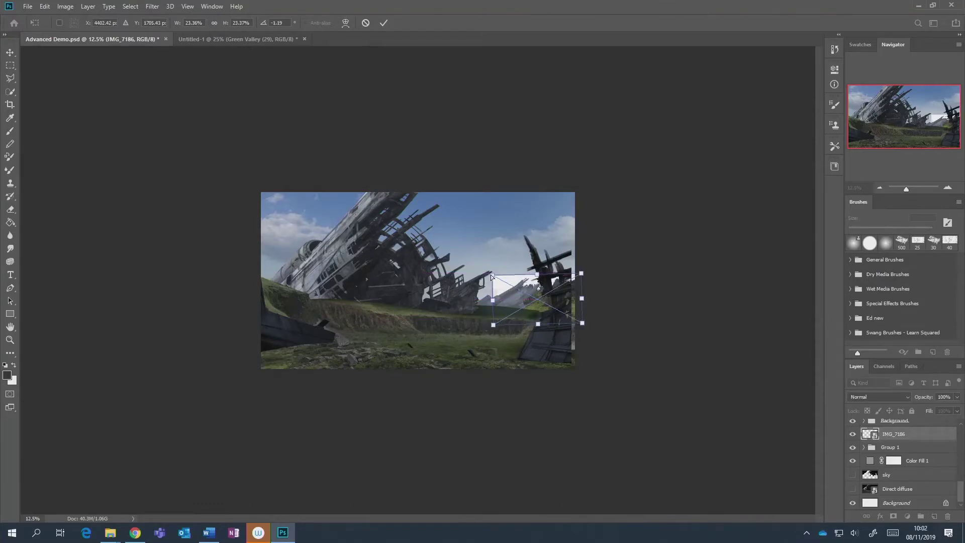
{"action": "left_click_drag", "start_coordinate": [491, 276], "coordinate": [500, 290]}
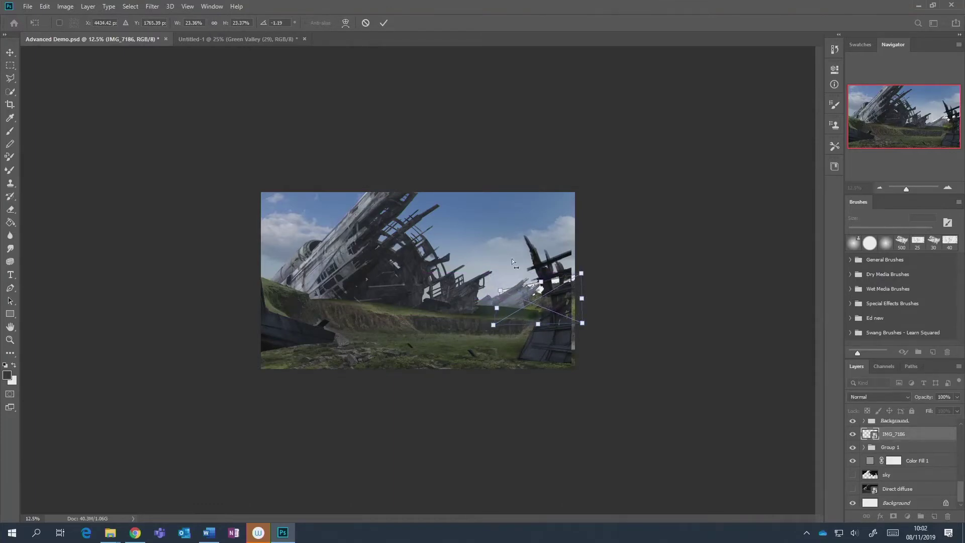
{"action": "left_click", "coordinate": [384, 22]}
{"action": "key", "text": "s"}
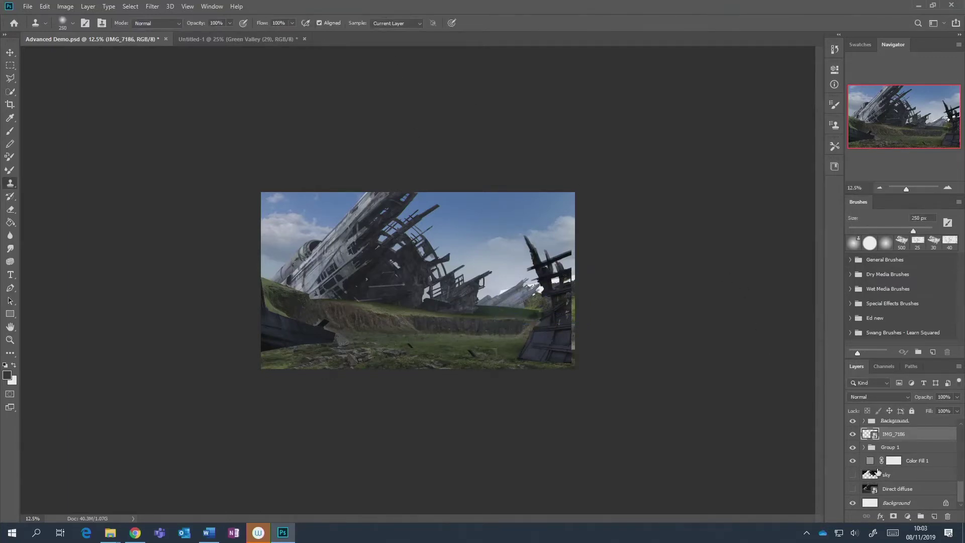
Expand Group 2, check the Front wreck group's visibility, collapse that group and select it.
{"action": "scroll", "coordinate": [877, 472], "scroll_direction": "up", "scroll_amount": 5}
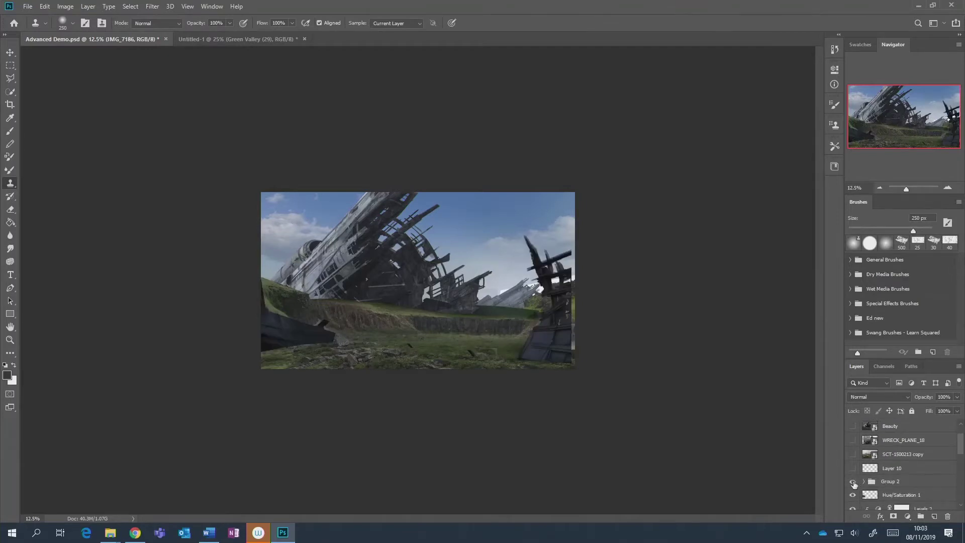
{"action": "left_click", "coordinate": [863, 482]}
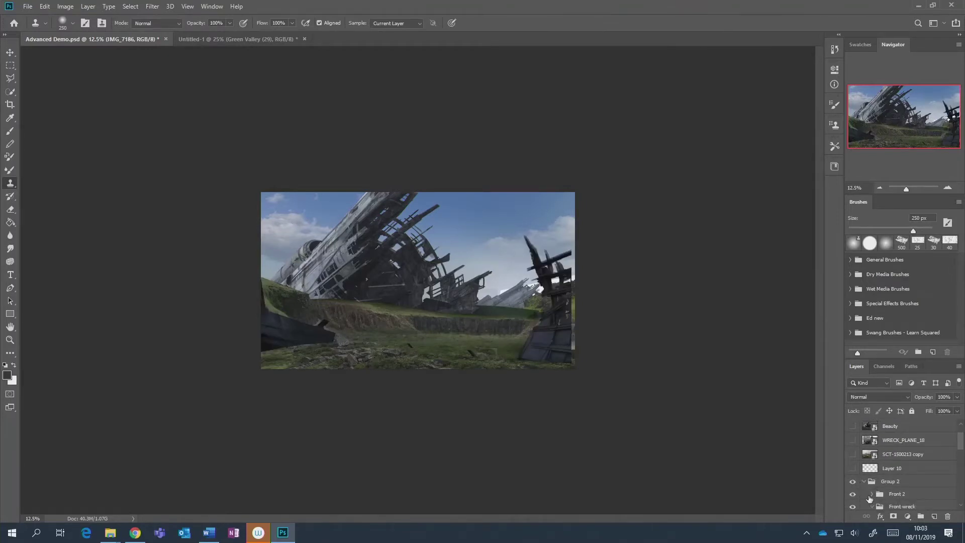
{"action": "scroll", "coordinate": [853, 503], "scroll_direction": "down", "scroll_amount": 1}
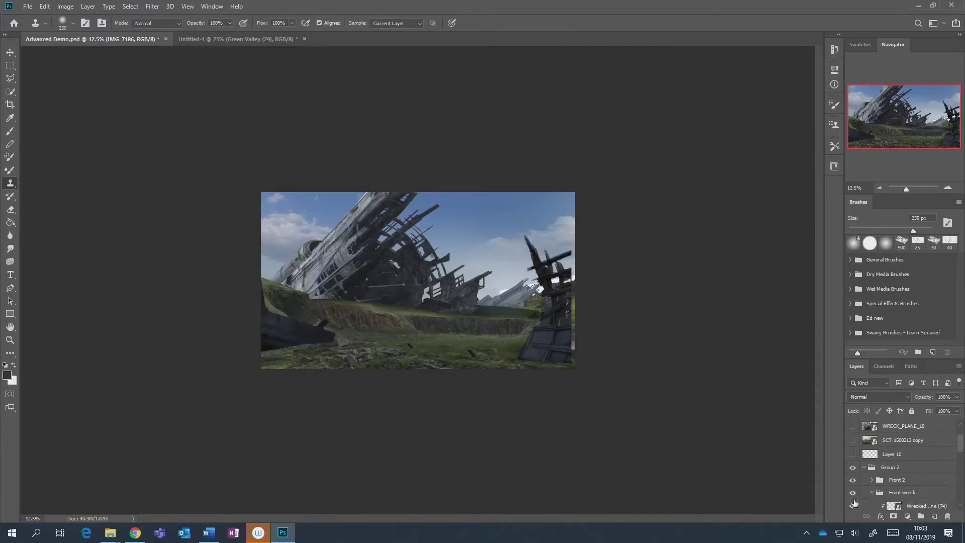
{"action": "left_click", "coordinate": [853, 492]}
{"action": "left_click", "coordinate": [872, 492]}
{"action": "left_click", "coordinate": [899, 495]}
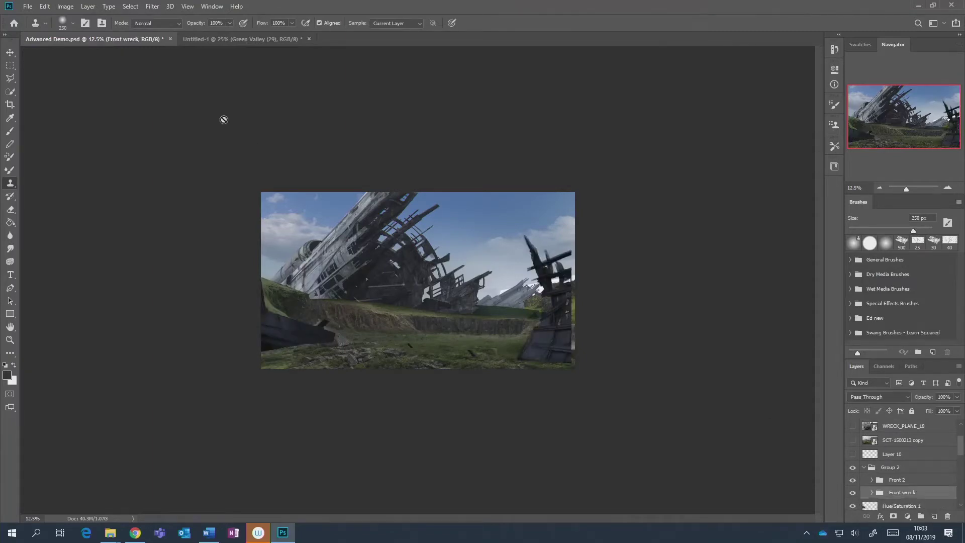
Nudge the Front wreck group to the right with the Move tool, uncovering more of the hillside.
{"action": "left_click", "coordinate": [11, 53]}
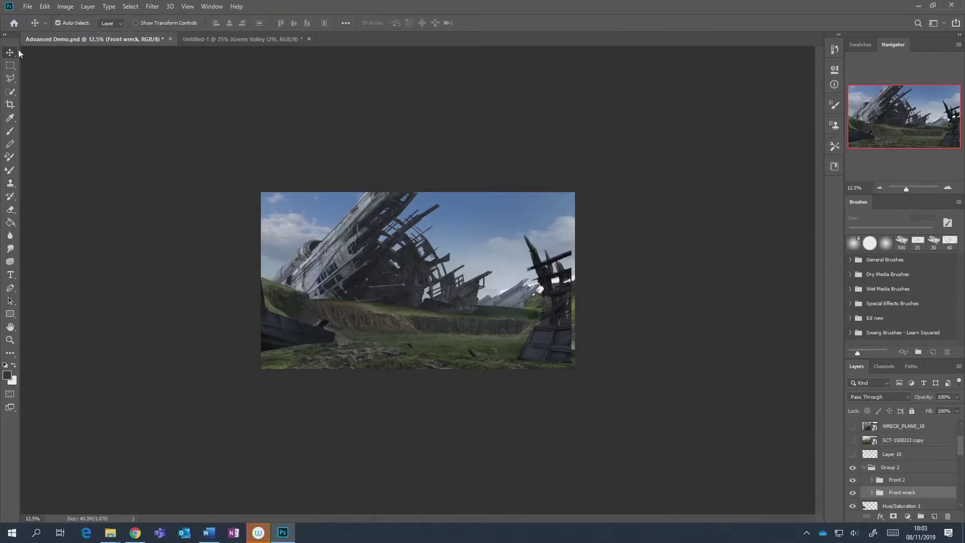
{"action": "key", "text": "Right"}
{"action": "key", "text": "Right"}
{"action": "key", "text": "Right"}
{"action": "key", "text": "Right"}
{"action": "key", "text": "Right"}
{"action": "key", "text": "Right"}
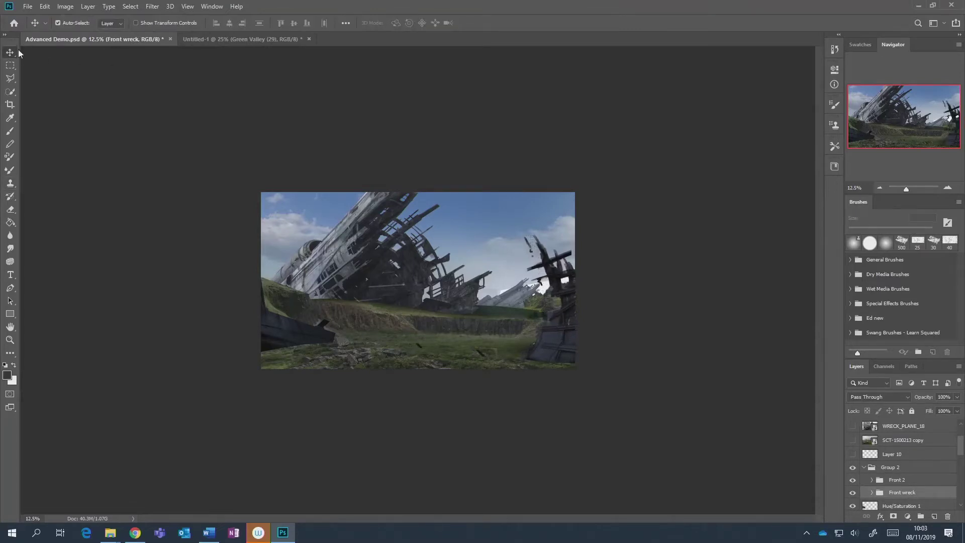
{"action": "key", "text": "Right"}
{"action": "key", "text": "Right"}
{"action": "key", "text": "Right"}
{"action": "key", "text": "Right"}
{"action": "key", "text": "Right"}
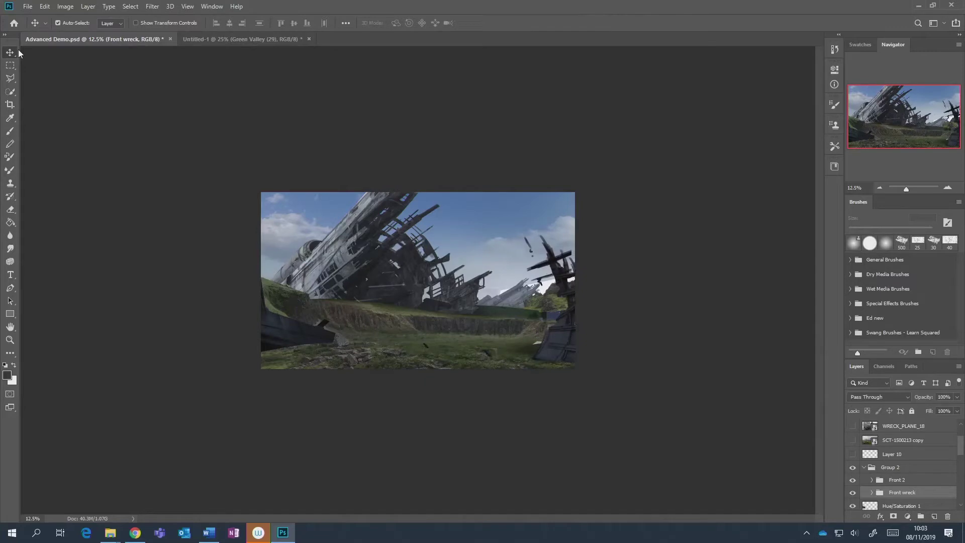
Add a layer mask to the Front 2 group and paint out the stray wreck fragments beside the upright wreck.
{"action": "left_click", "coordinate": [893, 480]}
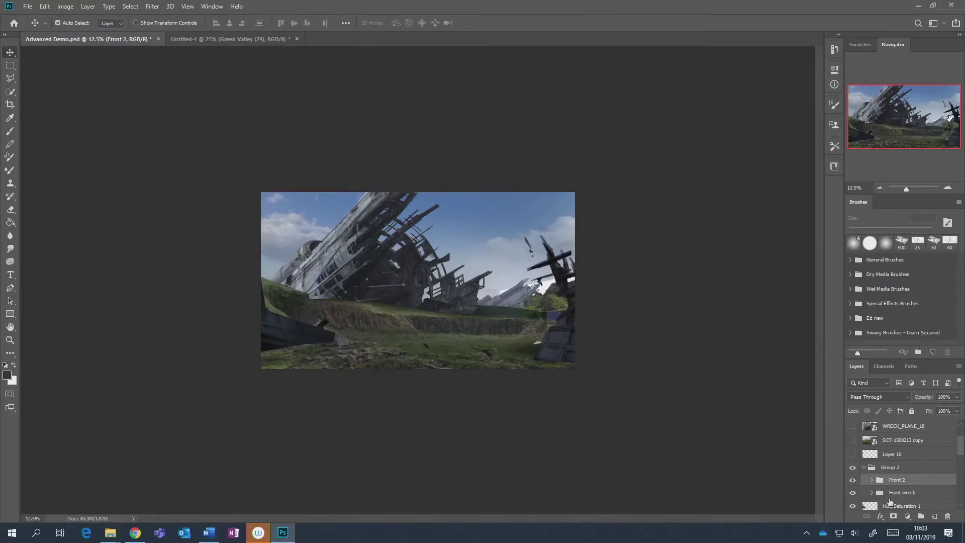
{"action": "left_click", "coordinate": [893, 516]}
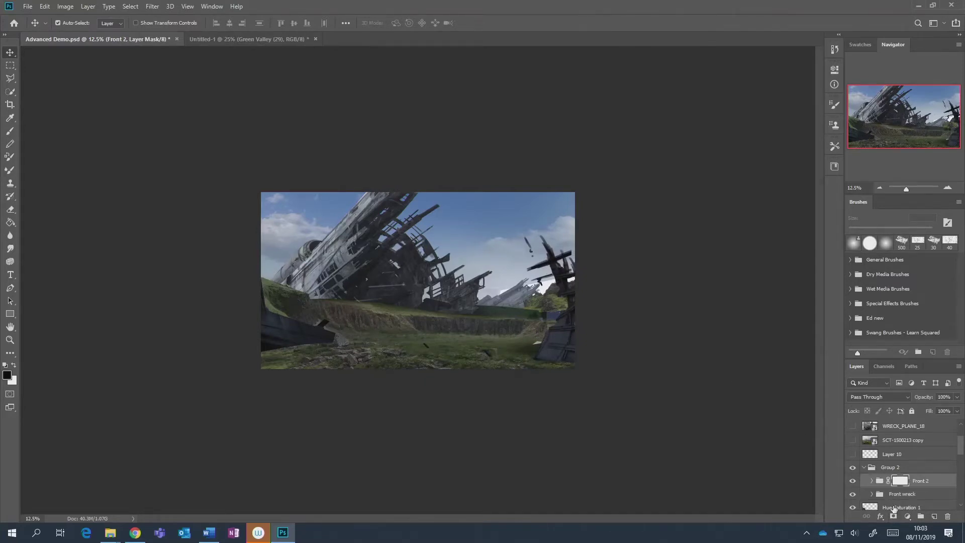
{"action": "key", "text": "b"}
{"action": "left_click", "coordinate": [10, 130]}
{"action": "mouse_move", "coordinate": [545, 215]}
{"action": "left_mouse_down"}
{"action": "mouse_move", "coordinate": [521, 263]}
{"action": "mouse_move", "coordinate": [540, 284]}
{"action": "mouse_move", "coordinate": [536, 262]}
{"action": "mouse_move", "coordinate": [523, 300]}
{"action": "left_mouse_up"}
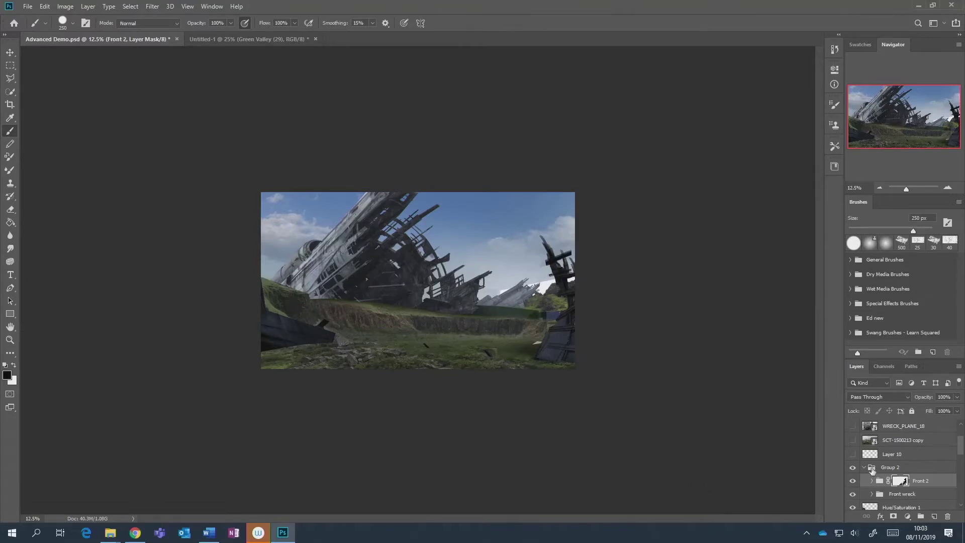
Check what the individual layers contribute by toggling the visibility of Hue/Saturation 1, Levels 4 and IMG_7186.
{"action": "scroll", "coordinate": [865, 478], "scroll_direction": "down", "scroll_amount": 1}
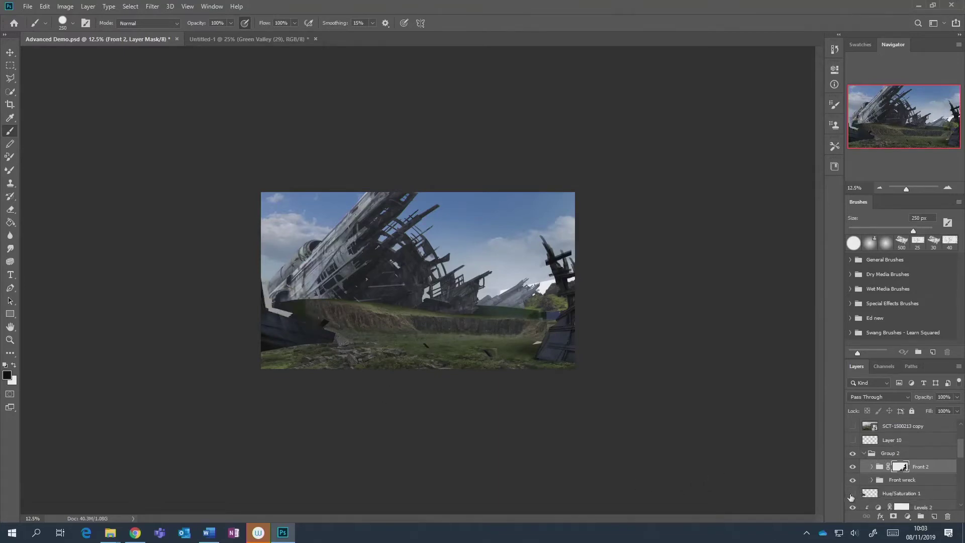
{"action": "scroll", "coordinate": [861, 491], "scroll_direction": "down", "scroll_amount": 2}
{"action": "scroll", "coordinate": [862, 495], "scroll_direction": "down", "scroll_amount": 5}
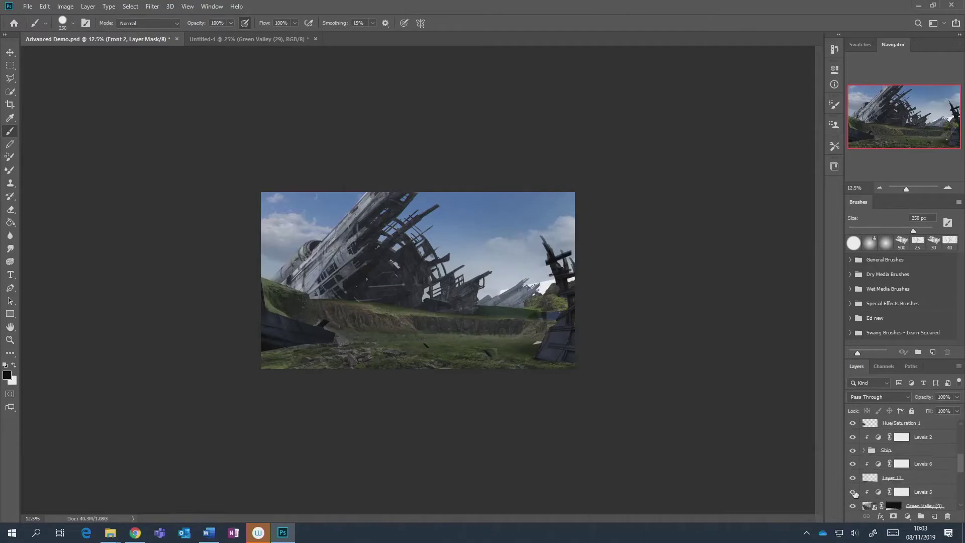
{"action": "scroll", "coordinate": [852, 495], "scroll_direction": "down", "scroll_amount": 2}
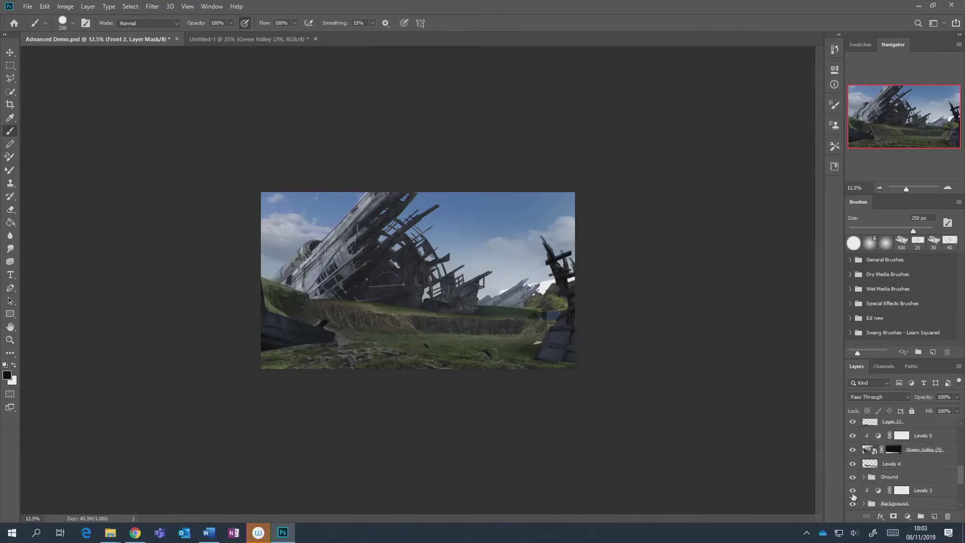
{"action": "left_click", "coordinate": [852, 463]}
{"action": "left_click", "coordinate": [853, 464]}
{"action": "scroll", "coordinate": [852, 466], "scroll_direction": "down", "scroll_amount": 5}
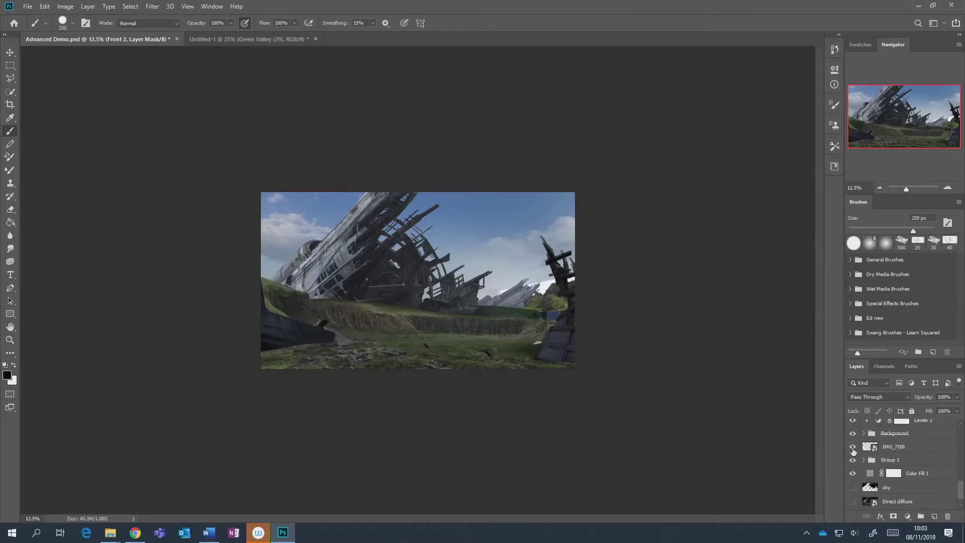
{"action": "left_click", "coordinate": [852, 450]}
{"action": "left_click", "coordinate": [853, 449]}
Distort the IMG_7186 layer, pulling its upper edge to the right and its lower-right corner down to fit behind the wreck.
{"action": "left_click", "coordinate": [919, 449]}
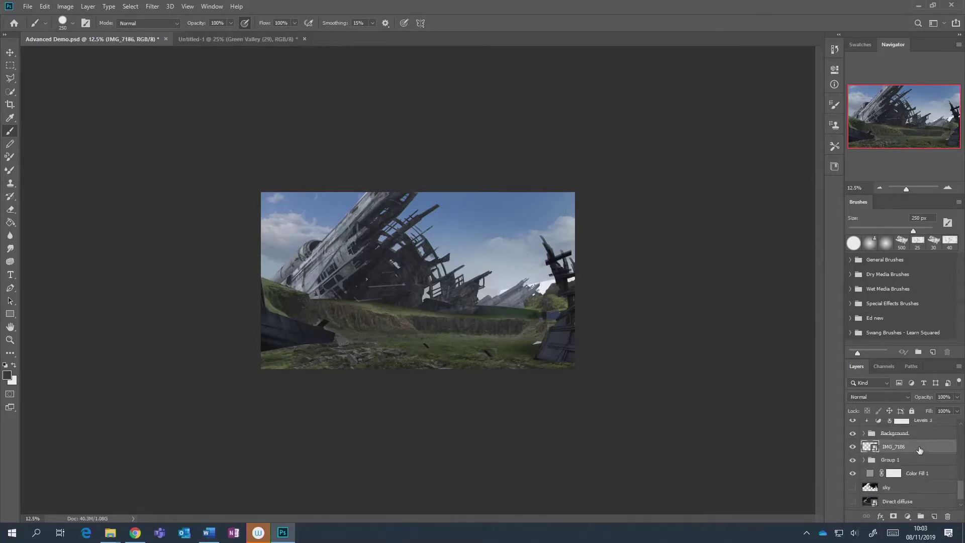
{"action": "key", "text": "ctrl+plus"}
{"action": "key", "text": "ctrl+plus"}
{"action": "key", "text": "ctrl+plus"}
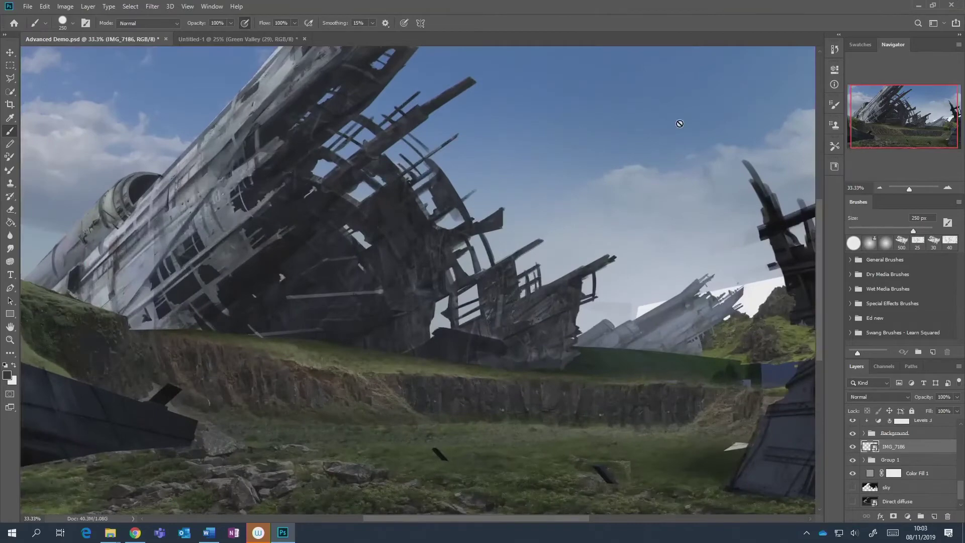
{"action": "left_click_drag", "start_coordinate": [685, 396], "coordinate": [590, 391]}
{"action": "key", "text": "ctrl+t"}
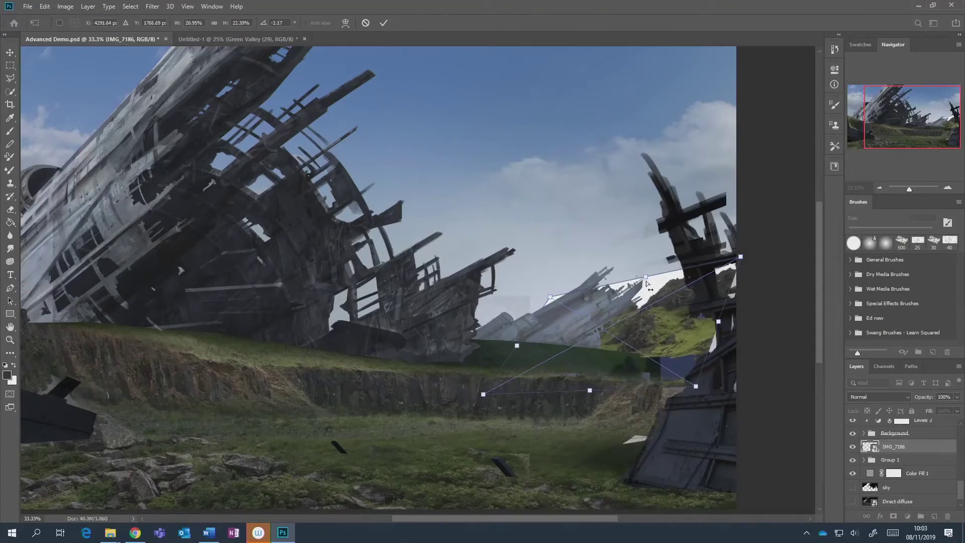
{"action": "left_click_drag", "start_coordinate": [646, 280], "coordinate": [685, 272]}
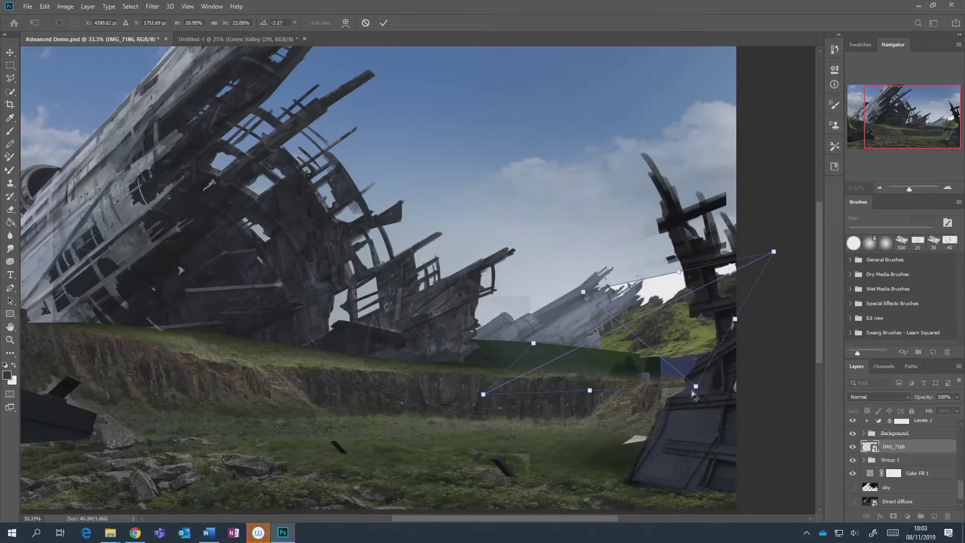
{"action": "mouse_move", "coordinate": [695, 387]}
{"action": "left_mouse_down"}
{"action": "mouse_move", "coordinate": [714, 400]}
{"action": "mouse_move", "coordinate": [692, 406]}
{"action": "left_mouse_up"}
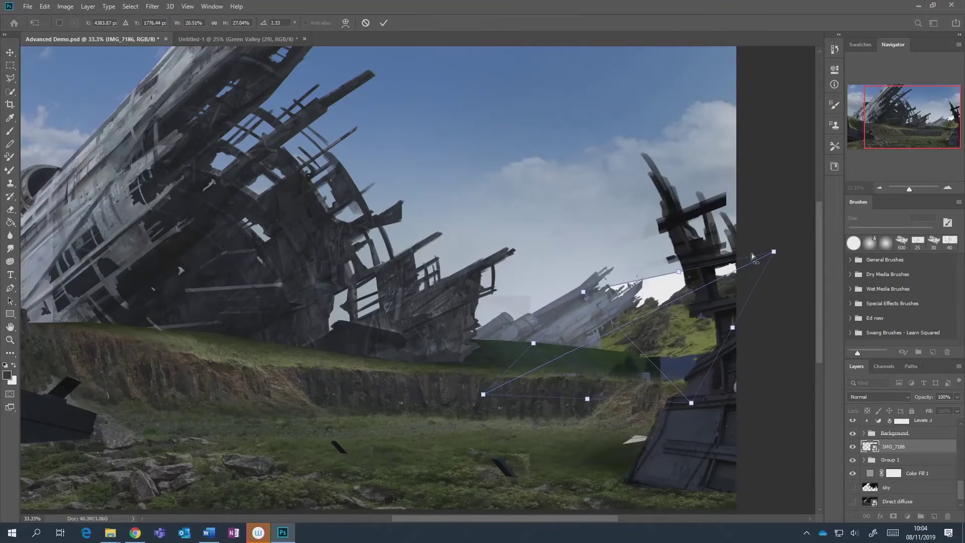
{"action": "left_click", "coordinate": [384, 23]}
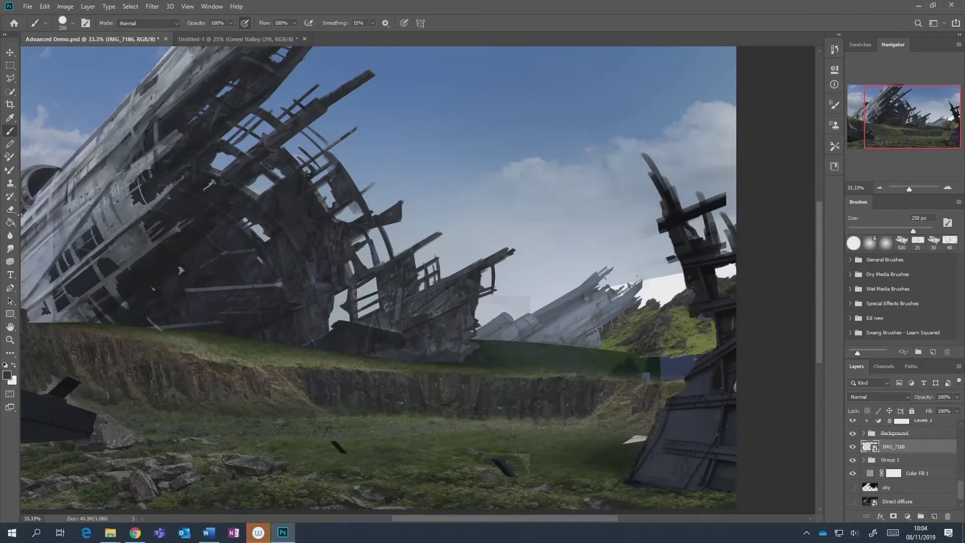
Rasterize the IMG_7186 smart object for erasing and set the Eraser to the Hard Round tip at 150 px.
{"action": "key", "text": "e"}
{"action": "left_click", "coordinate": [655, 309]}
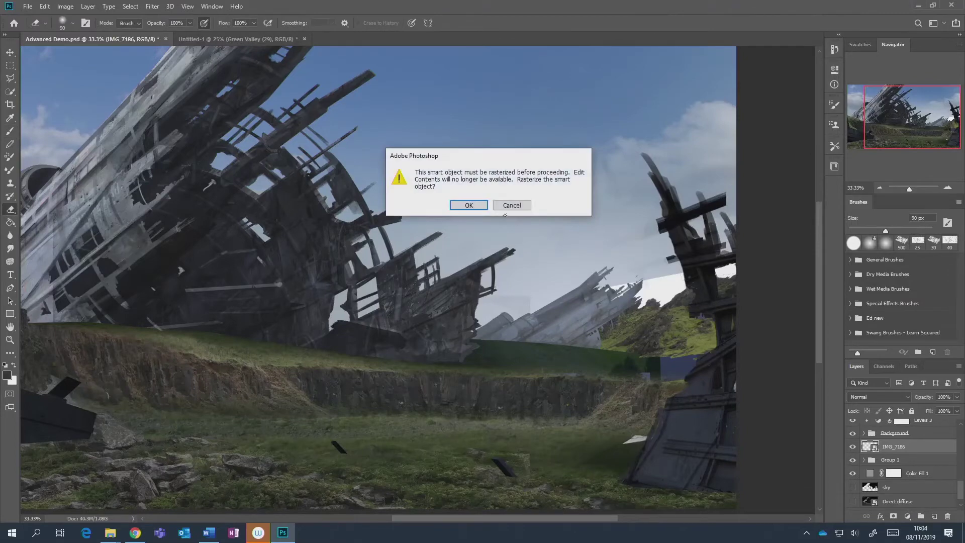
{"action": "left_click", "coordinate": [468, 205]}
{"action": "right_click", "coordinate": [628, 255]}
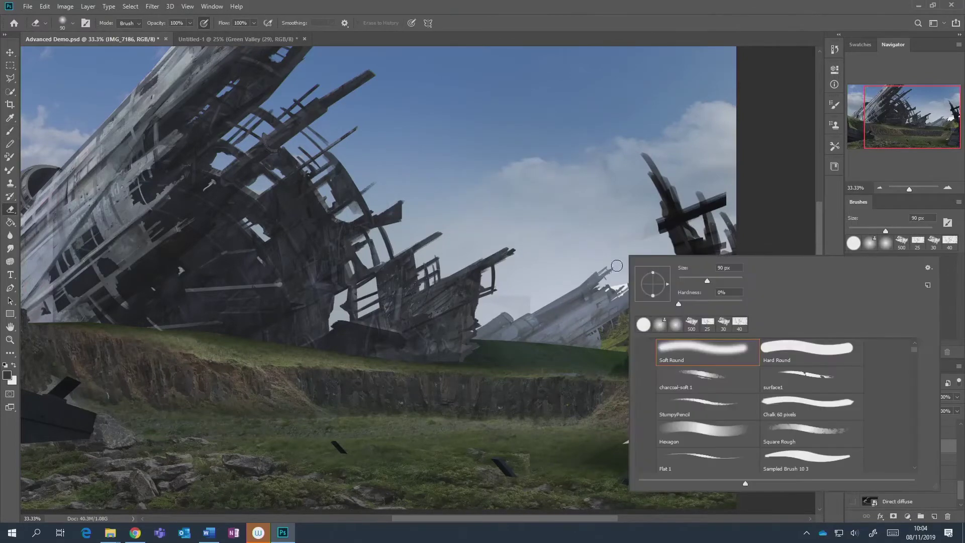
{"action": "left_click", "coordinate": [712, 378]}
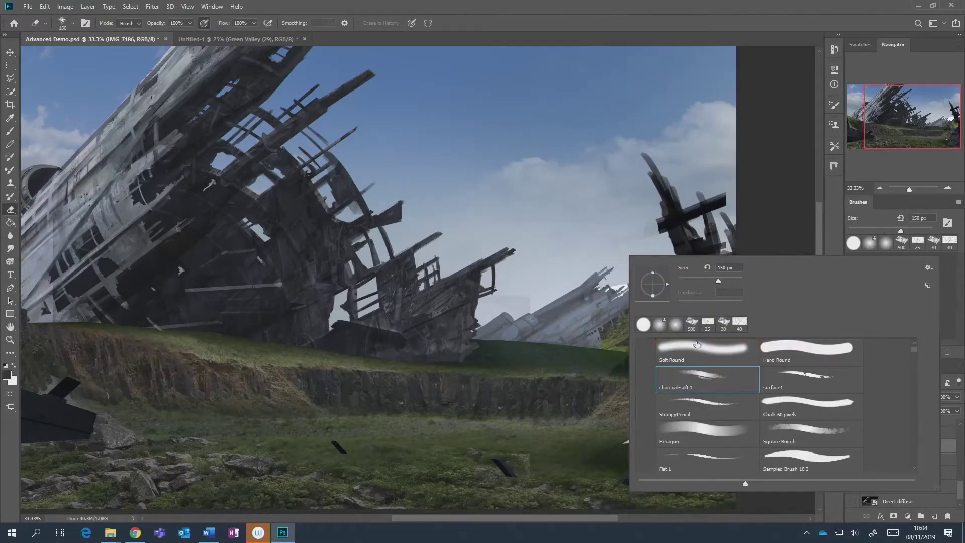
{"action": "double_click", "coordinate": [784, 347]}
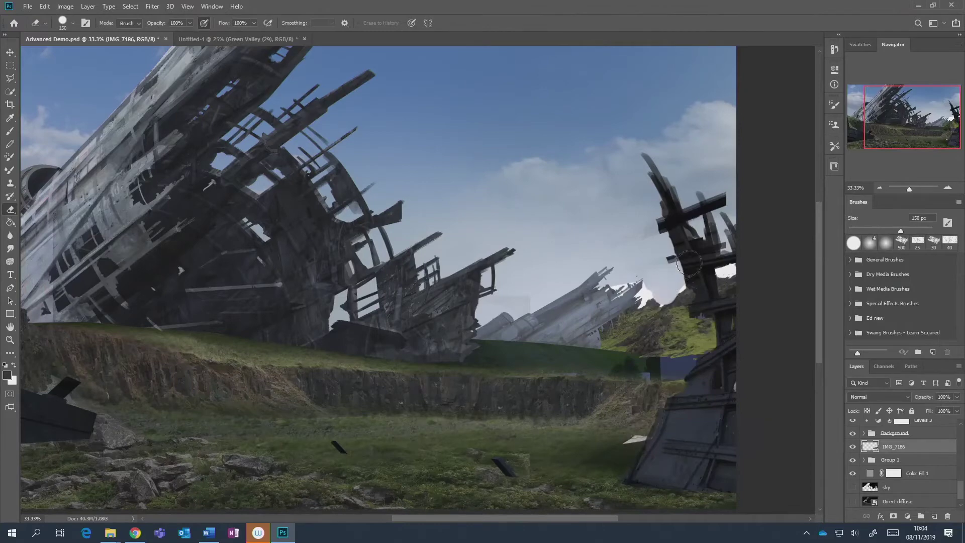
Erase the leftover white sky above the IMG_7186 hills behind the upright wreck and reduce the eraser to 100 px.
{"action": "mouse_move", "coordinate": [733, 266]}
{"action": "left_mouse_down"}
{"action": "mouse_move", "coordinate": [644, 290]}
{"action": "mouse_move", "coordinate": [638, 282]}
{"action": "mouse_move", "coordinate": [566, 312]}
{"action": "left_mouse_up"}
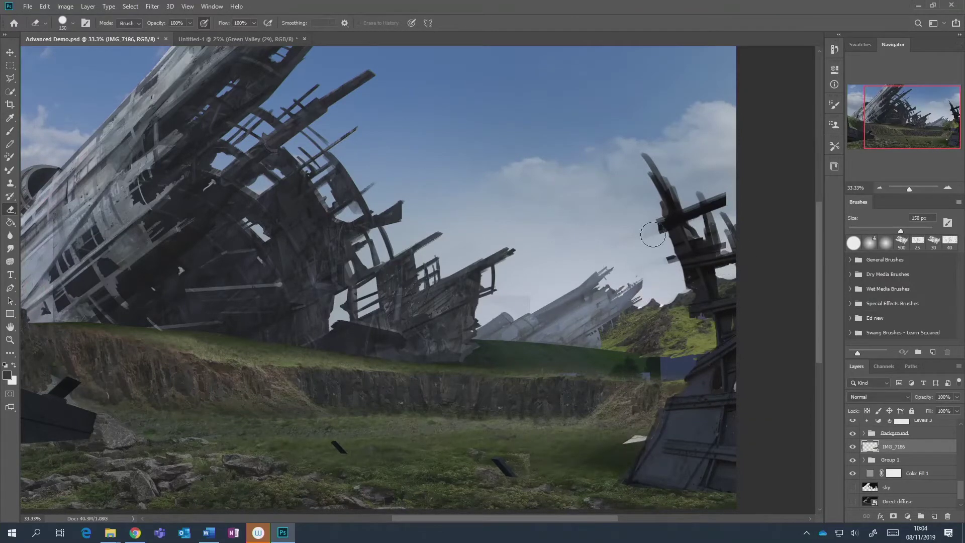
{"action": "key", "text": "bracketleft"}
{"action": "key", "text": "bracketleft"}
{"action": "key", "text": "bracketleft"}
{"action": "key", "text": "bracketleft"}
{"action": "key", "text": "bracketleft"}
{"action": "key", "text": "bracketleft"}
{"action": "key", "text": "bracketleft"}
{"action": "key", "text": "bracketleft"}
{"action": "key", "text": "bracketright"}
{"action": "key", "text": "bracketright"}
{"action": "key", "text": "bracketright"}
{"action": "key", "text": "bracketright"}
{"action": "key", "text": "bracketright"}
{"action": "key", "text": "bracketright"}
Add a Levels adjustment layer above IMG_7186 and clip it to that layer.
{"action": "left_click", "coordinate": [907, 516]}
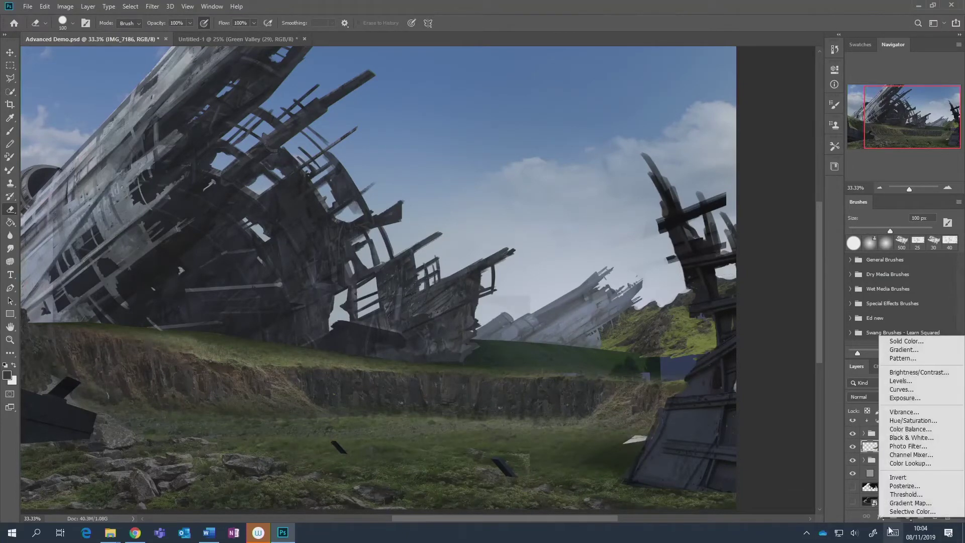
{"action": "left_click", "coordinate": [901, 380]}
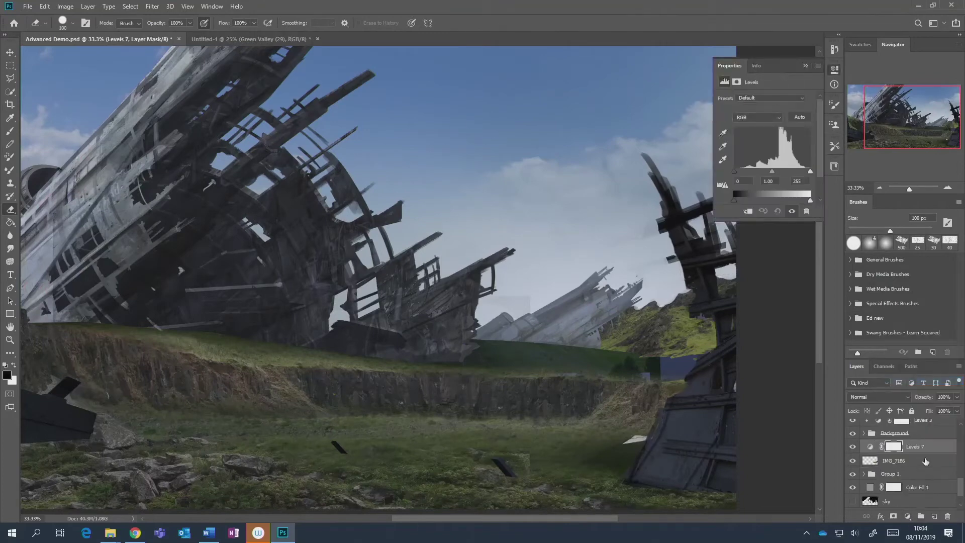
{"action": "key", "text": "ctrl+alt+g"}
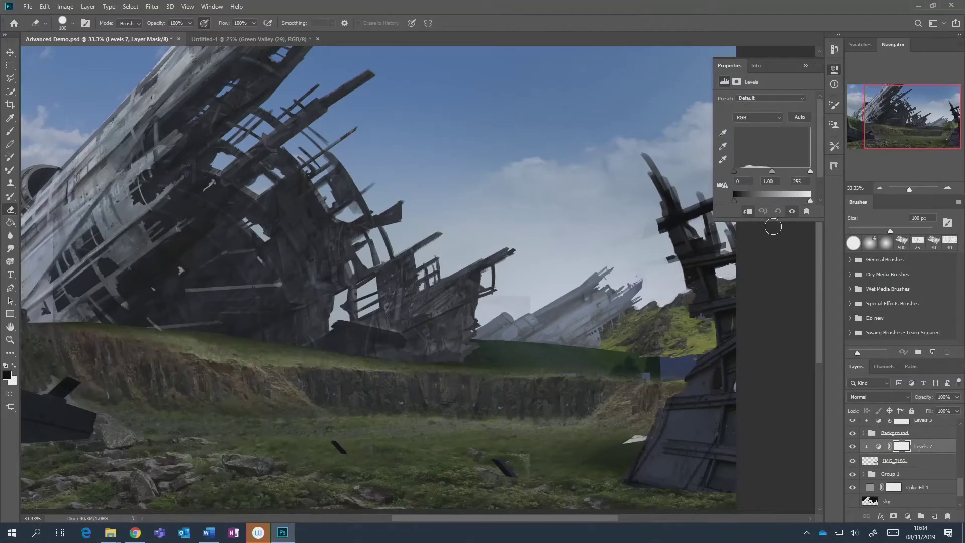
Narrow the output levels of the new adjustment, raising the black and lowering the white output to haze the distant hills.
{"action": "scroll", "coordinate": [744, 190], "scroll_direction": "down", "scroll_amount": 1}
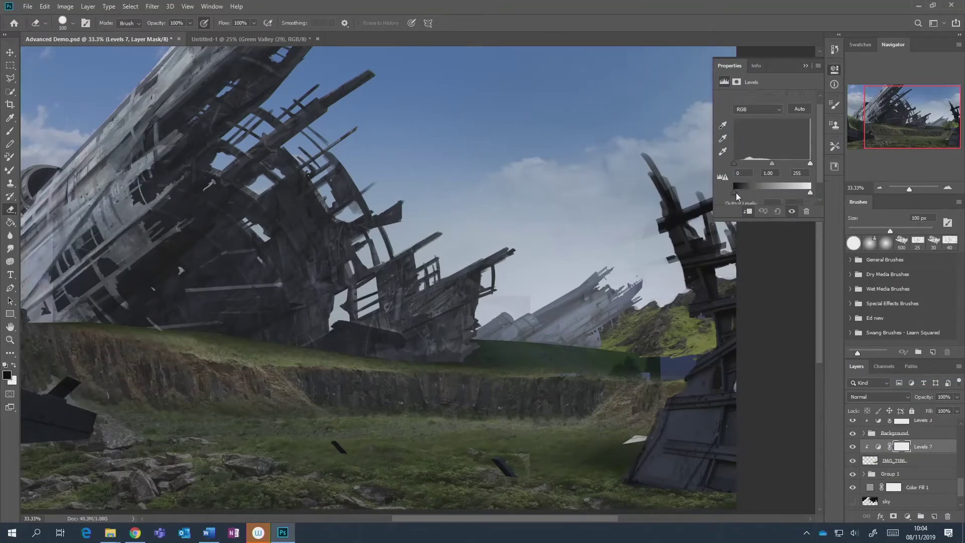
{"action": "left_click_drag", "start_coordinate": [735, 192], "coordinate": [770, 195]}
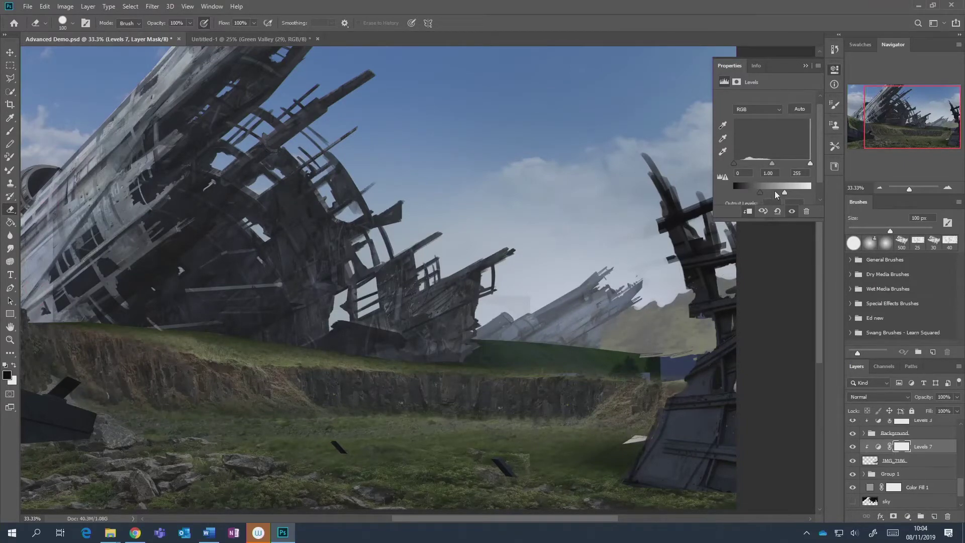
{"action": "left_click_drag", "start_coordinate": [760, 193], "coordinate": [767, 197]}
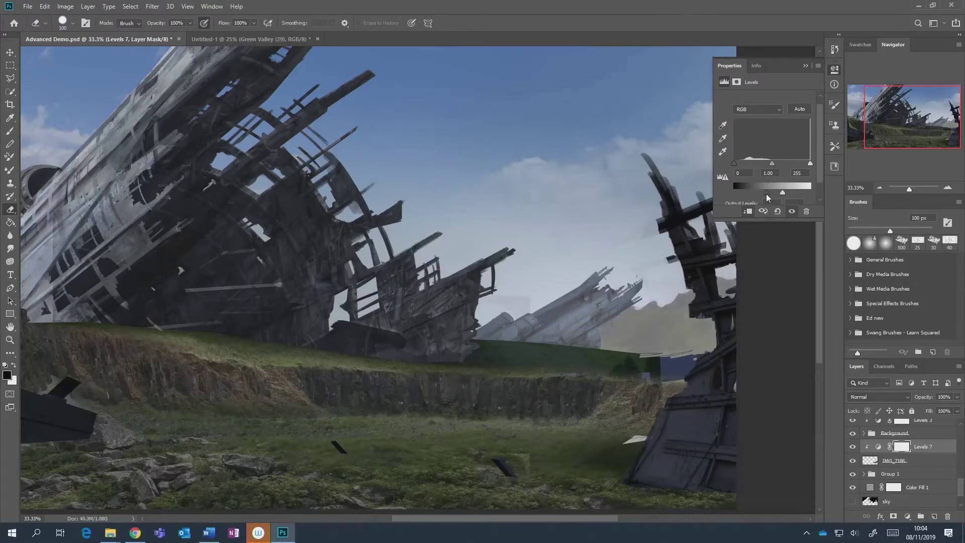
{"action": "left_click", "coordinate": [805, 65]}
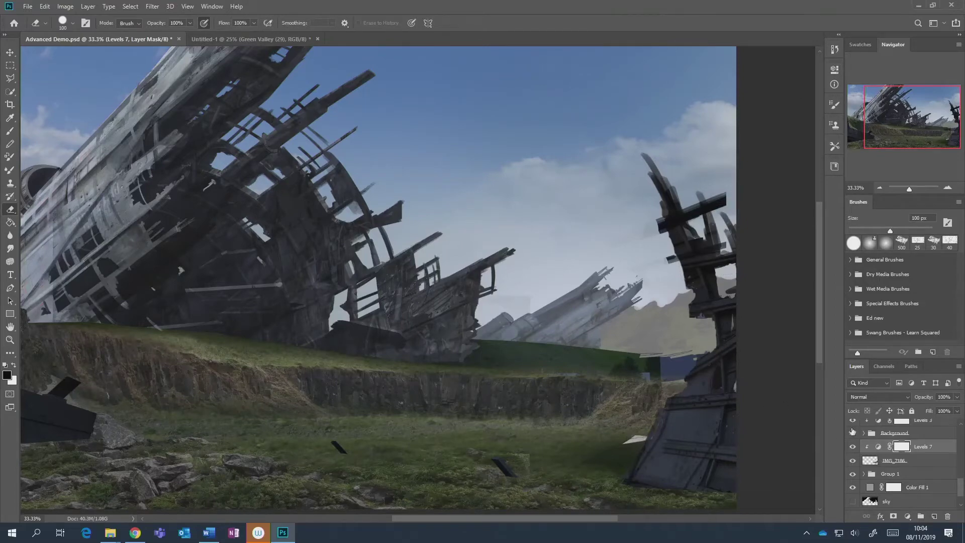
Make the IMG_7186 layer active and reduce the eraser size to 20 px.
{"action": "left_click", "coordinate": [870, 462]}
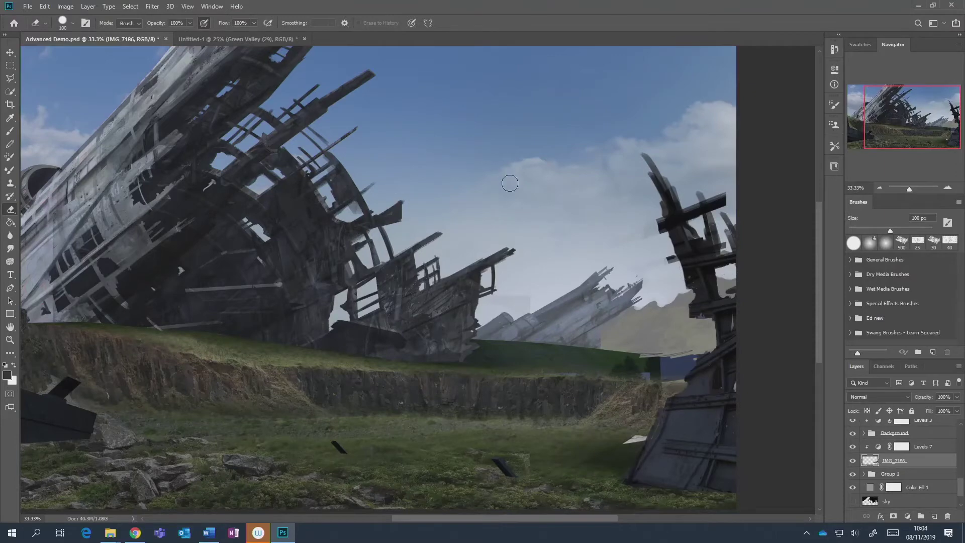
{"action": "key", "text": "bracketleft"}
{"action": "key", "text": "bracketleft"}
{"action": "key", "text": "bracketleft"}
{"action": "key", "text": "bracketleft"}
{"action": "key", "text": "bracketleft"}
{"action": "key", "text": "bracketleft"}
{"action": "key", "text": "bracketleft"}
{"action": "key", "text": "bracketleft"}
{"action": "key", "text": "bracketleft"}
{"action": "key", "text": "bracketleft"}
{"action": "key", "text": "bracketleft"}
{"action": "key", "text": "bracketleft"}
{"action": "key", "text": "bracketright"}
{"action": "key", "text": "bracketright"}
{"action": "key", "text": "bracketright"}
{"action": "key", "text": "bracketright"}
{"action": "left_click", "coordinate": [899, 474]}
{"action": "key", "text": "ctrl+t"}
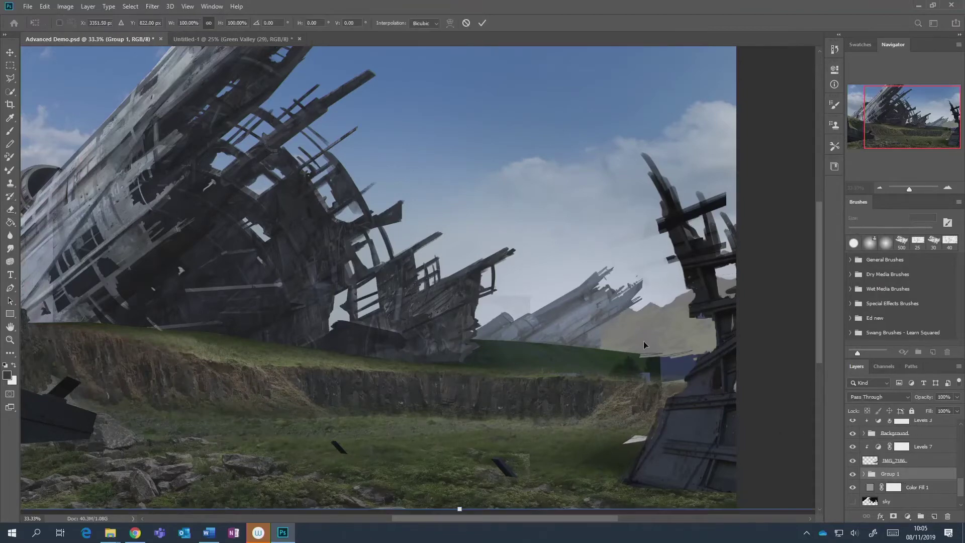
{"action": "left_click", "coordinate": [482, 22]}
{"action": "key", "text": "e"}
Free transform the IMG_7186 hills, moving them to the right and skewing their right side upward.
{"action": "left_click", "coordinate": [947, 459]}
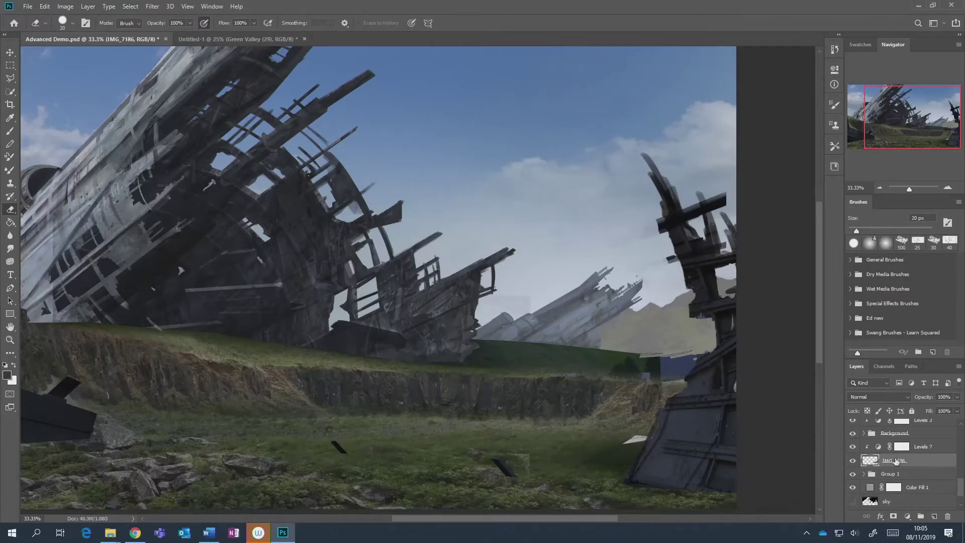
{"action": "key", "text": "ctrl+t"}
{"action": "left_click_drag", "start_coordinate": [667, 322], "coordinate": [690, 324]}
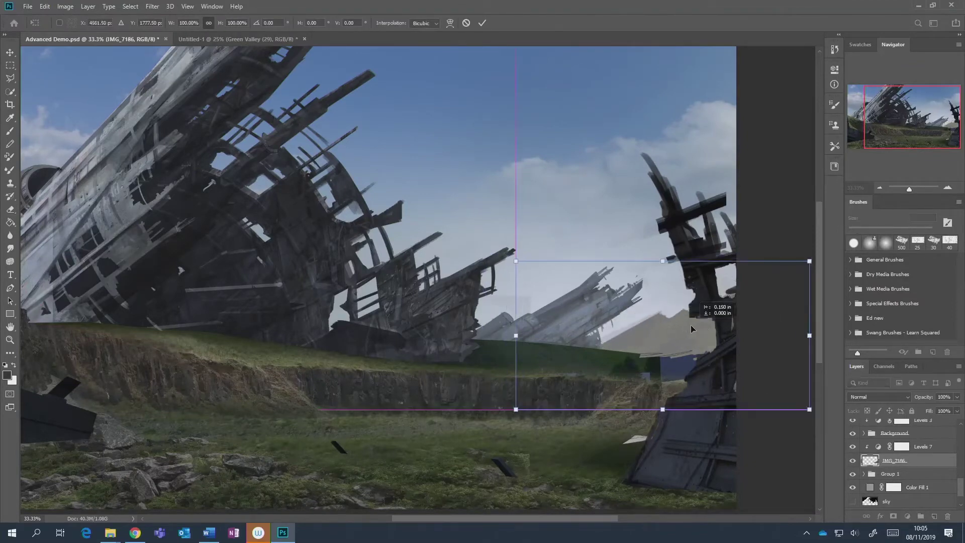
{"action": "left_click_drag", "start_coordinate": [809, 334], "coordinate": [810, 316]}
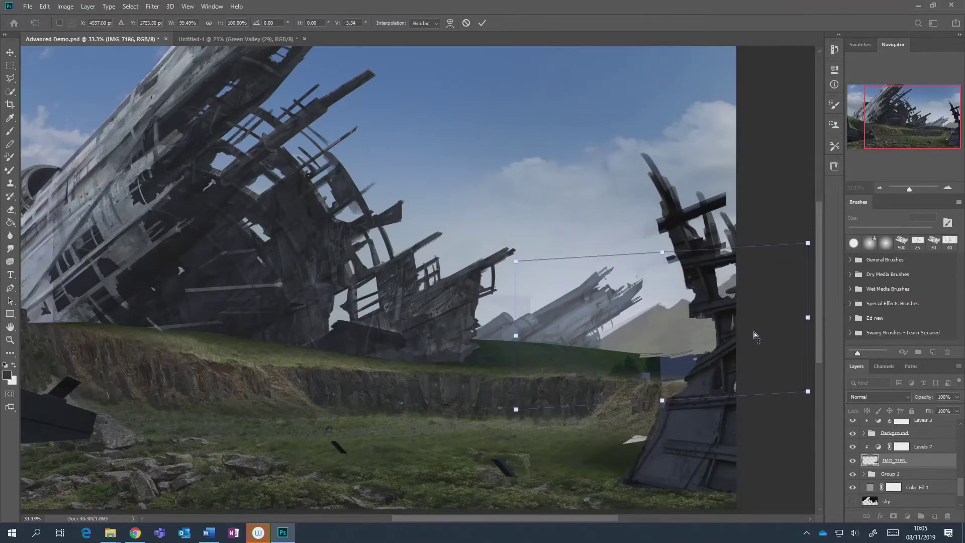
{"action": "left_click_drag", "start_coordinate": [742, 341], "coordinate": [750, 342]}
Distort the IMG_7186 hills by raising the upper-right corner and pulling the upper-left corner inward, shift them further right and apply the transform.
{"action": "key", "text": "ctrl+minus"}
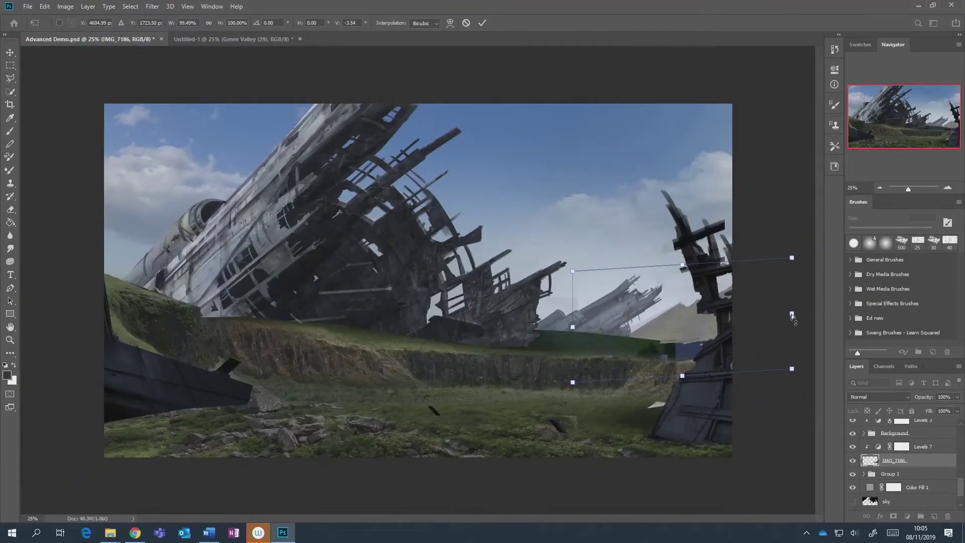
{"action": "left_click_drag", "start_coordinate": [791, 314], "coordinate": [791, 309]}
{"action": "left_click_drag", "start_coordinate": [792, 257], "coordinate": [792, 245]}
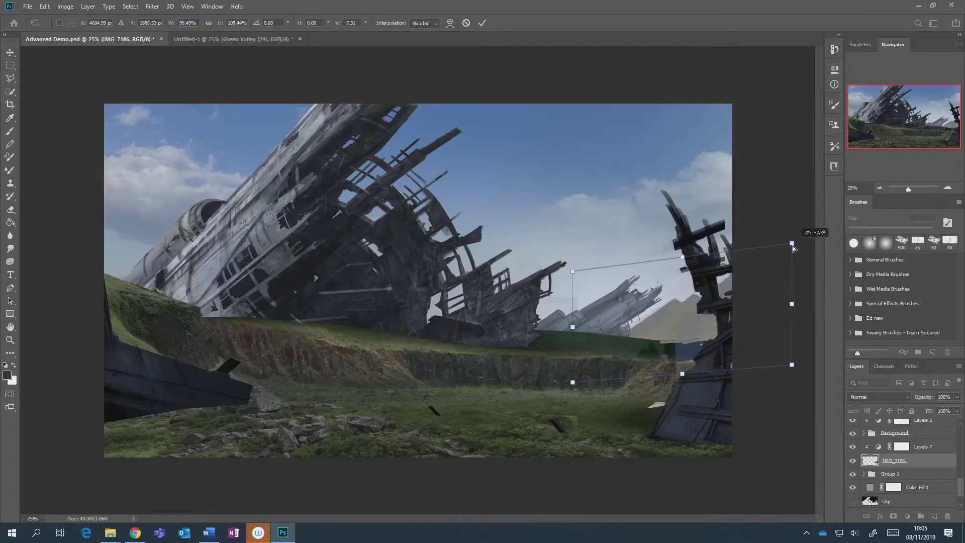
{"action": "left_click_drag", "start_coordinate": [573, 272], "coordinate": [583, 280]}
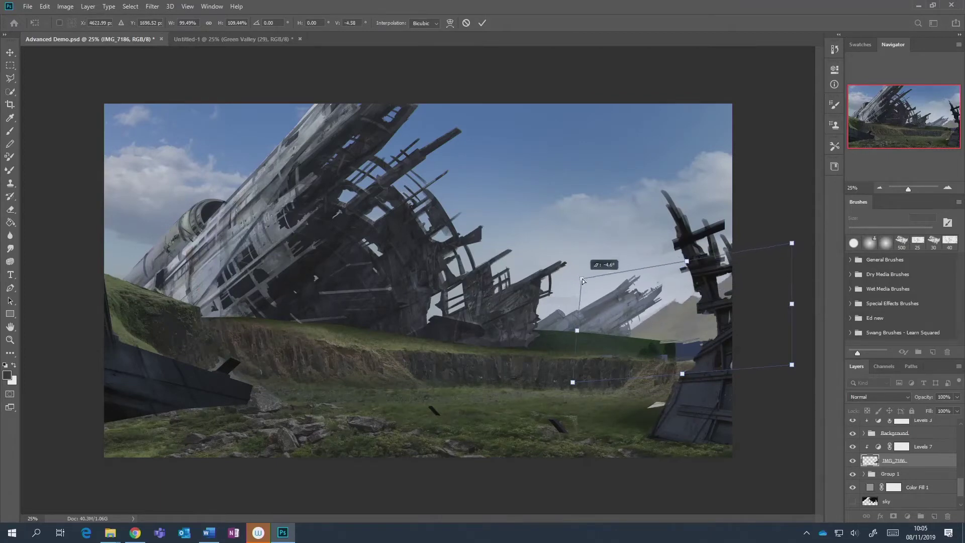
{"action": "left_click_drag", "start_coordinate": [593, 334], "coordinate": [613, 338]}
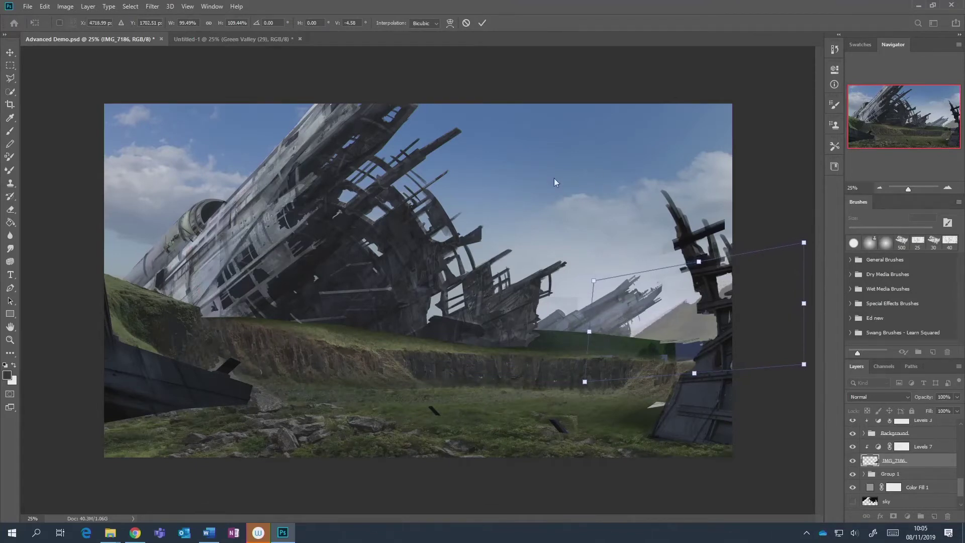
{"action": "left_click", "coordinate": [482, 23]}
{"action": "key", "text": "e"}
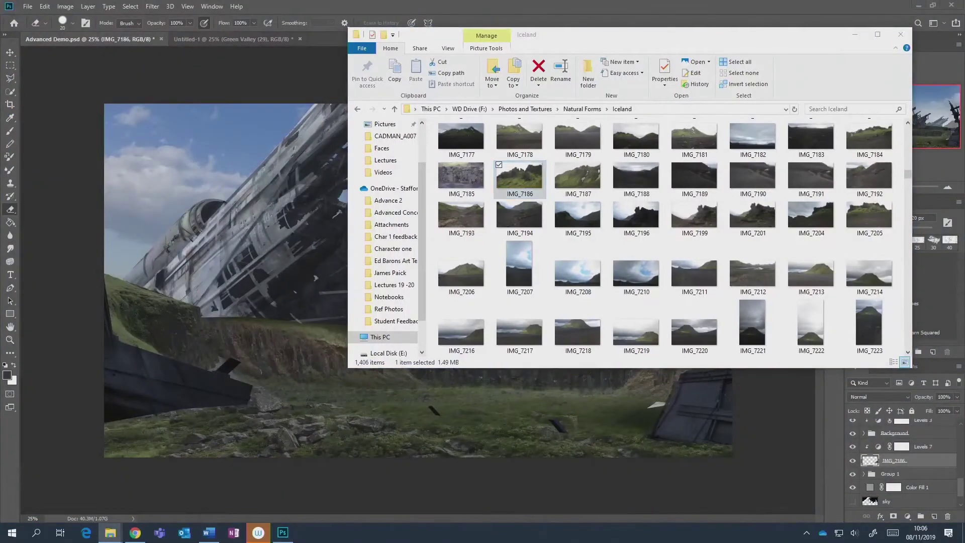
{"action": "key", "text": "alt+Tab"}
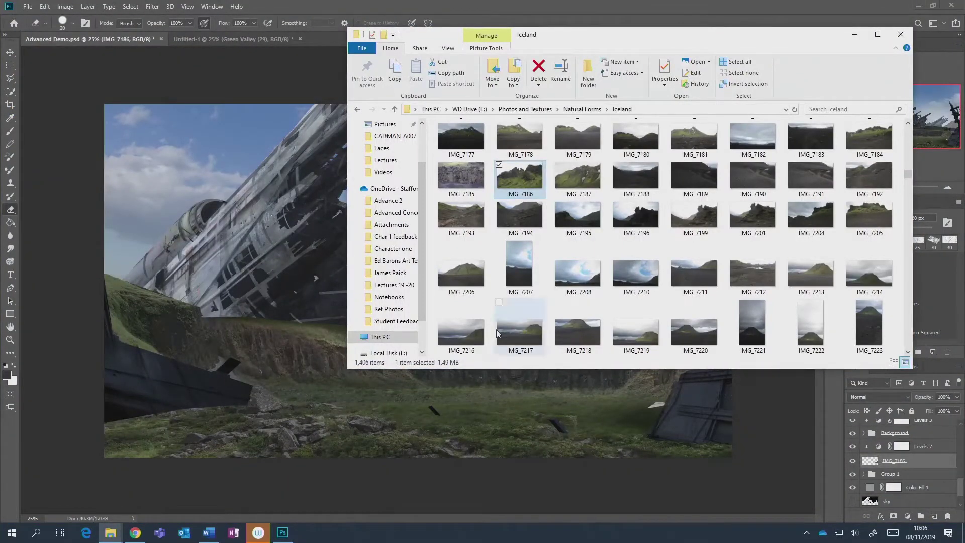
{"action": "scroll", "coordinate": [510, 190], "scroll_direction": "down", "scroll_amount": 6}
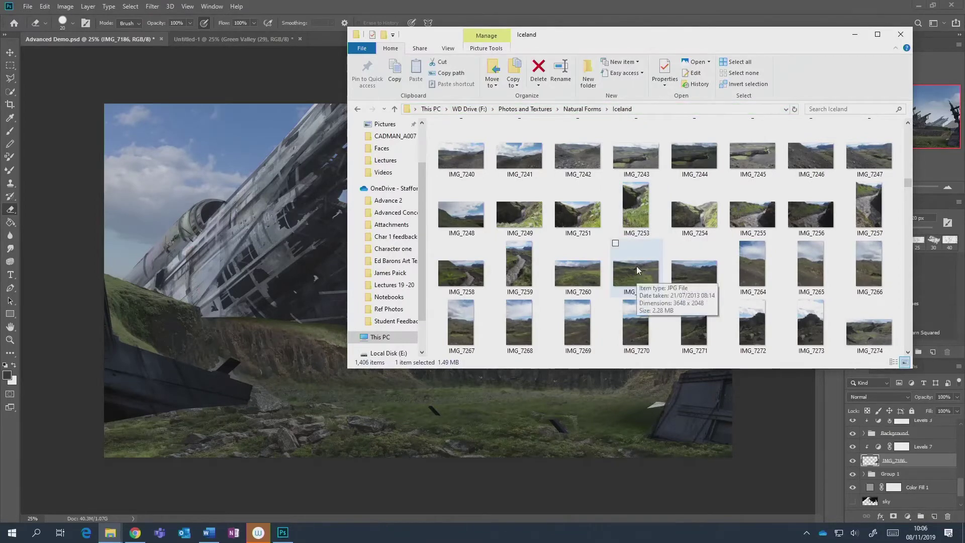
{"action": "left_click_drag", "start_coordinate": [636, 269], "coordinate": [342, 362]}
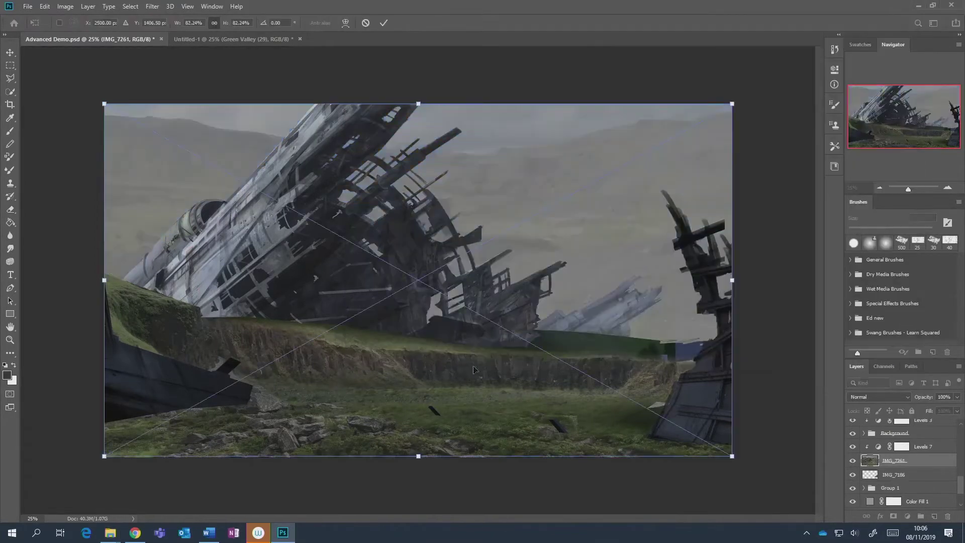
{"action": "left_click", "coordinate": [366, 23]}
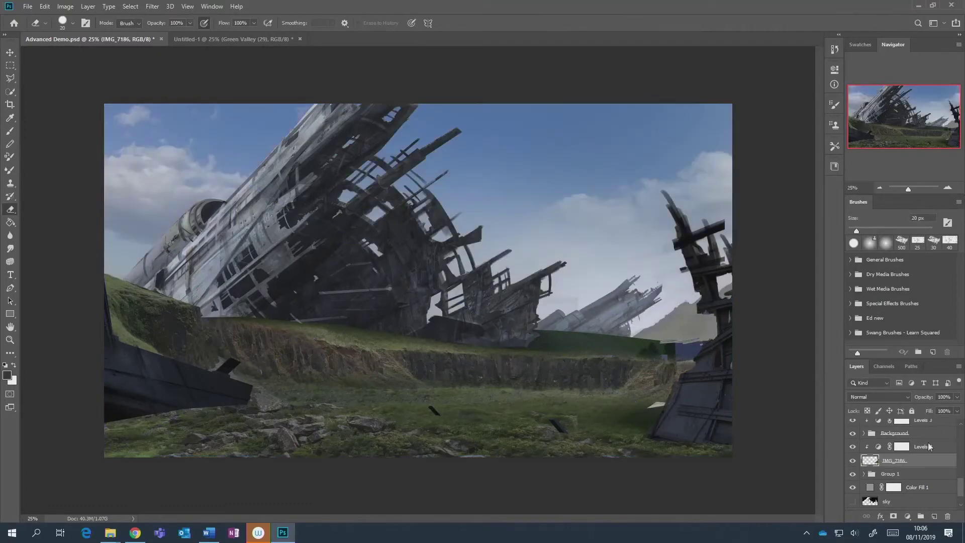
Check what Hue/Saturation 1, Levels 6 and Levels 5 contribute by toggling their visibility.
{"action": "scroll", "coordinate": [923, 457], "scroll_direction": "up", "scroll_amount": 3}
{"action": "scroll", "coordinate": [922, 456], "scroll_direction": "up", "scroll_amount": 2}
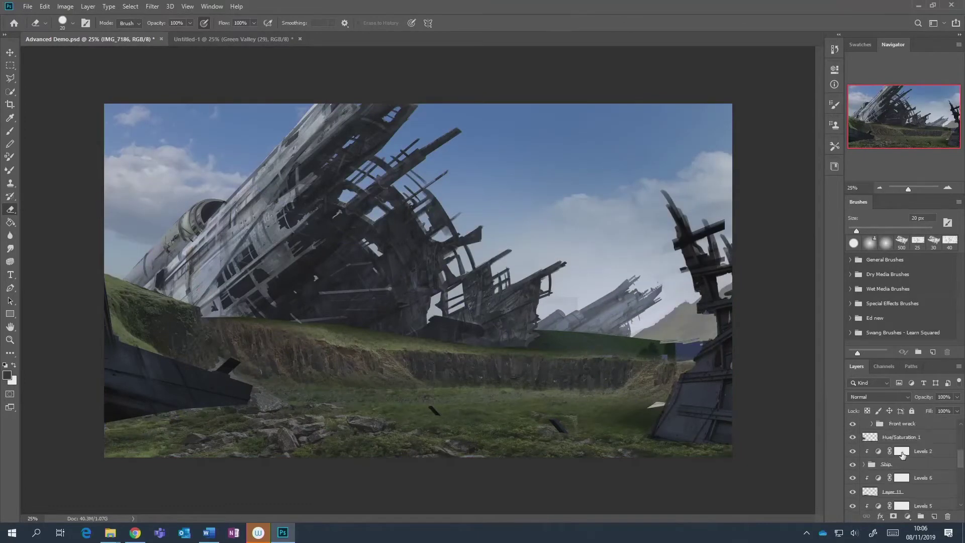
{"action": "left_click", "coordinate": [851, 438]}
{"action": "left_click", "coordinate": [851, 437]}
{"action": "scroll", "coordinate": [865, 442], "scroll_direction": "down", "scroll_amount": 2}
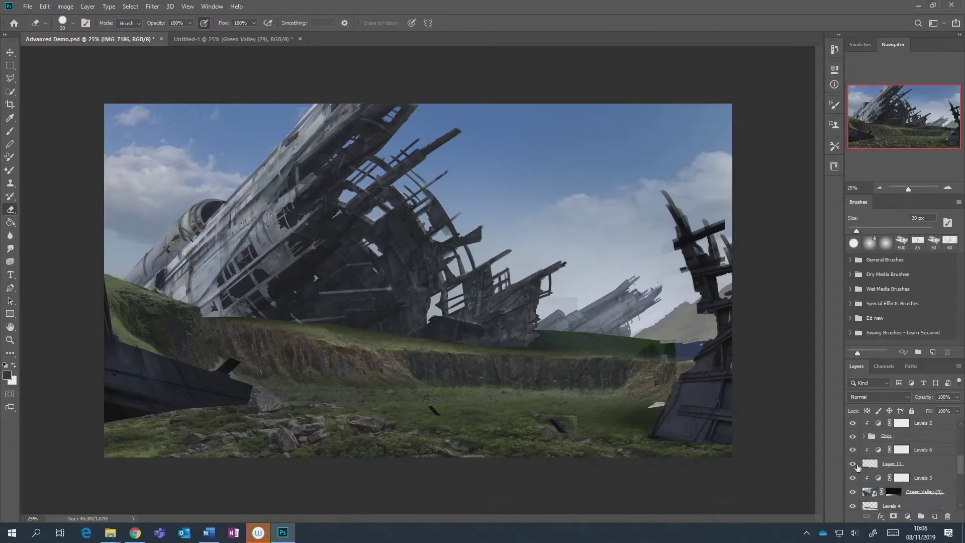
{"action": "left_click", "coordinate": [852, 450]}
{"action": "left_click", "coordinate": [853, 450]}
{"action": "left_click", "coordinate": [852, 479]}
Place IMG_7261 from the Iceland folder above Levels 5, scaled to about 36% and positioned over the middle-ground cliff.
{"action": "left_click", "coordinate": [927, 479]}
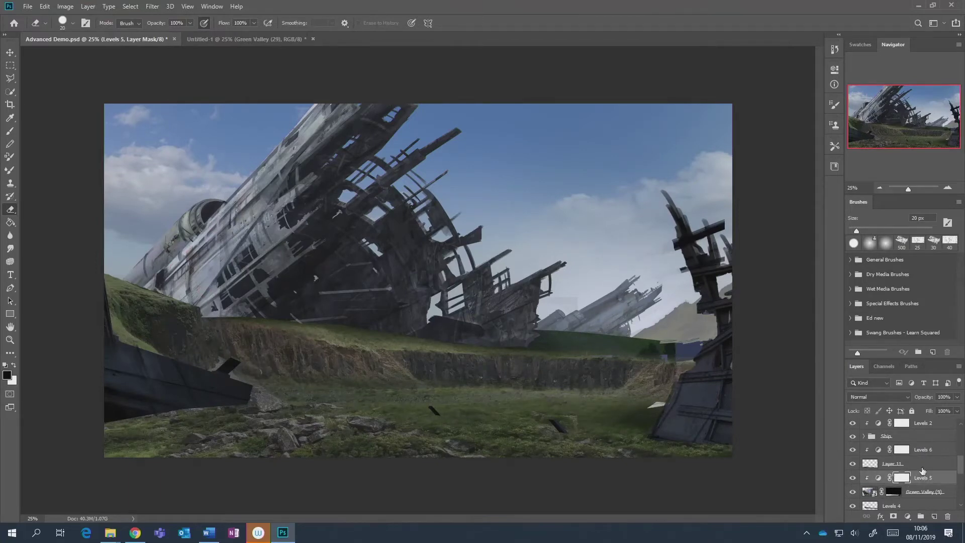
{"action": "mouse_move", "coordinate": [110, 532]}
{"action": "left_click", "coordinate": [141, 502]}
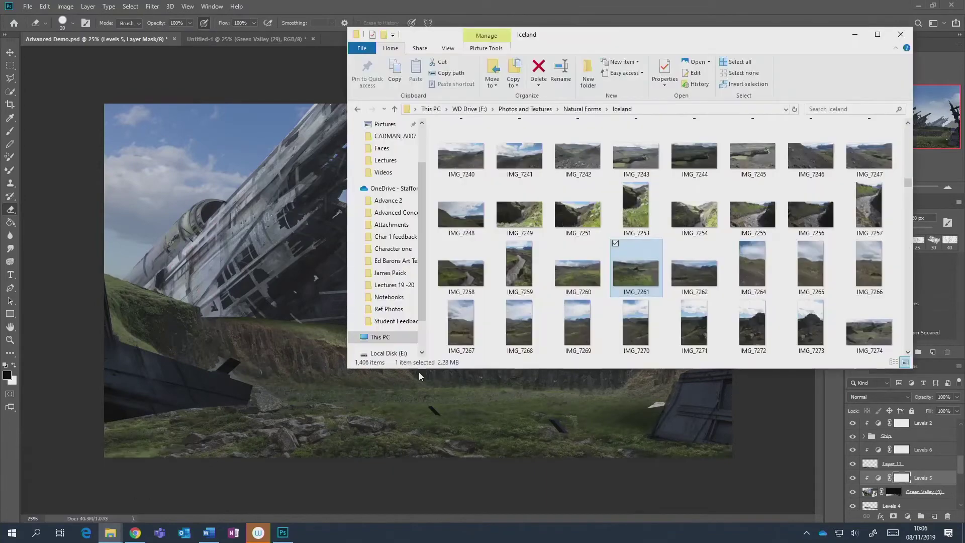
{"action": "left_click", "coordinate": [374, 412]}
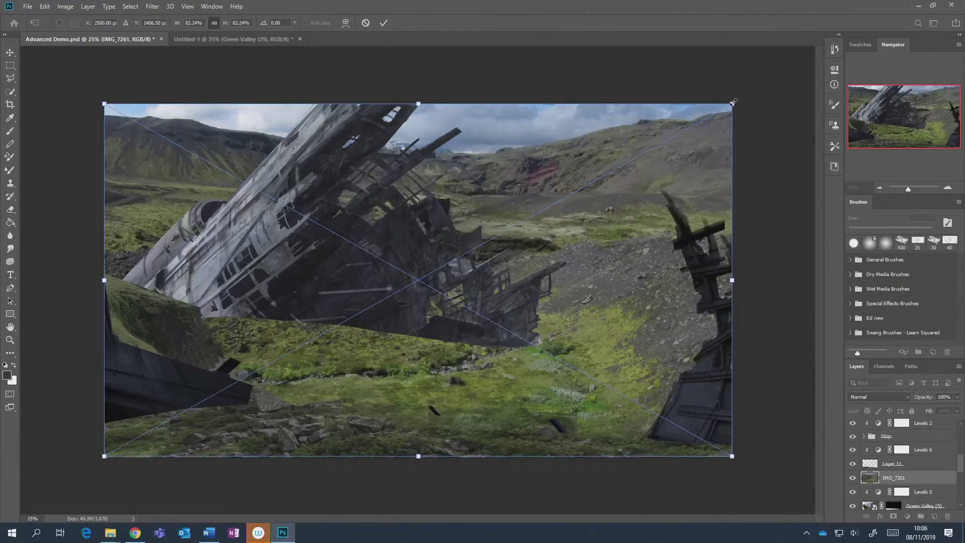
{"action": "left_click_drag", "start_coordinate": [732, 103], "coordinate": [388, 296]}
{"action": "left_click_drag", "start_coordinate": [361, 330], "coordinate": [495, 343]}
{"action": "left_click", "coordinate": [383, 23]}
{"action": "key", "text": "e"}
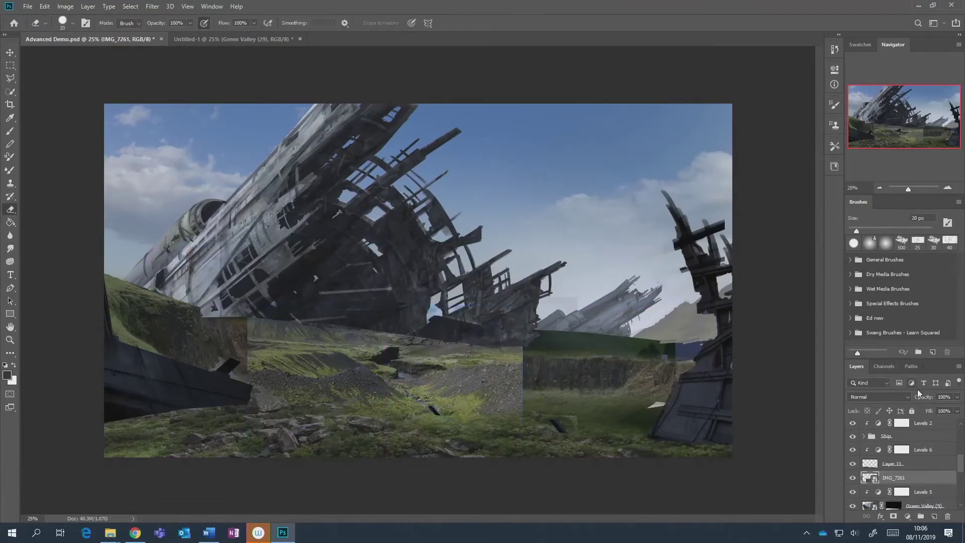
With IMG_7261 at 49% opacity, flip it horizontally and move it right over the cliff and distant green valley.
{"action": "left_click_drag", "start_coordinate": [917, 394], "coordinate": [889, 402]}
{"action": "key", "text": "ctrl+t"}
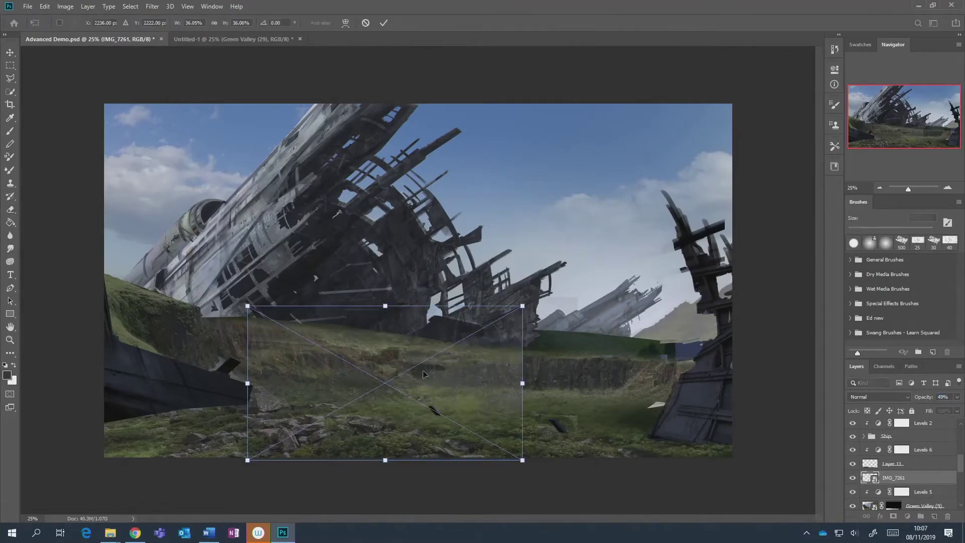
{"action": "right_click", "coordinate": [464, 376]}
{"action": "left_click", "coordinate": [495, 495]}
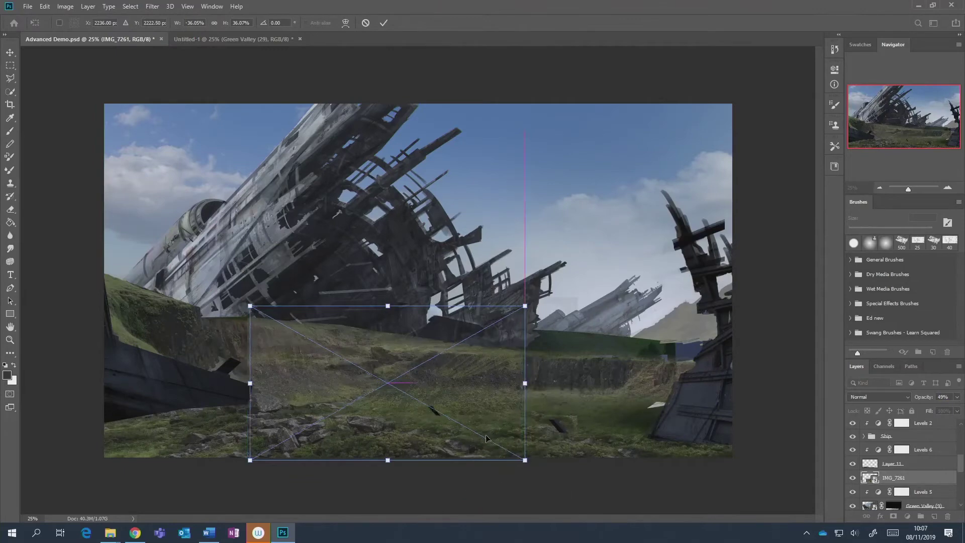
{"action": "left_click_drag", "start_coordinate": [485, 438], "coordinate": [627, 442]}
{"action": "left_click", "coordinate": [387, 22]}
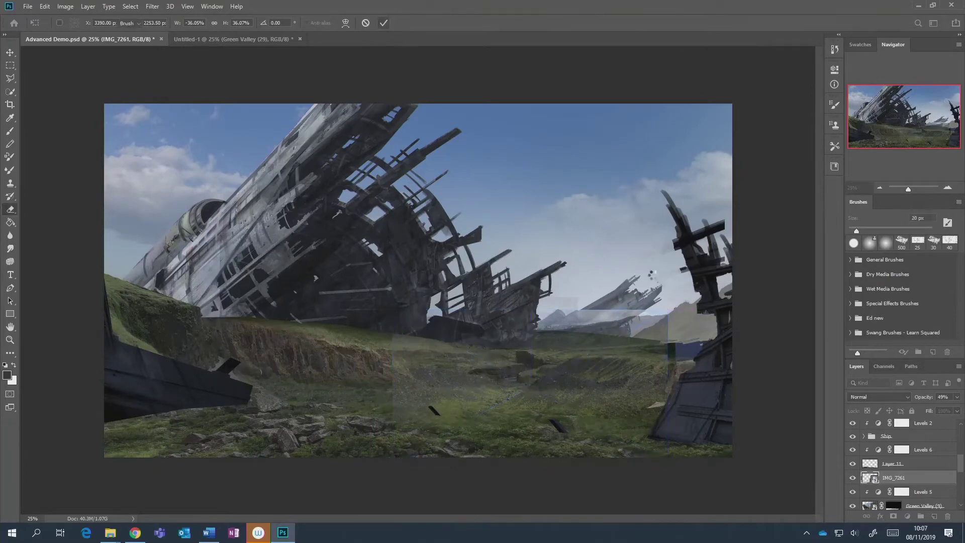
Add a layer mask to IMG_7261 and paint out its hard edges against the sky, cliff and grass with a 250 px Soft Round brush.
{"action": "key", "text": "e"}
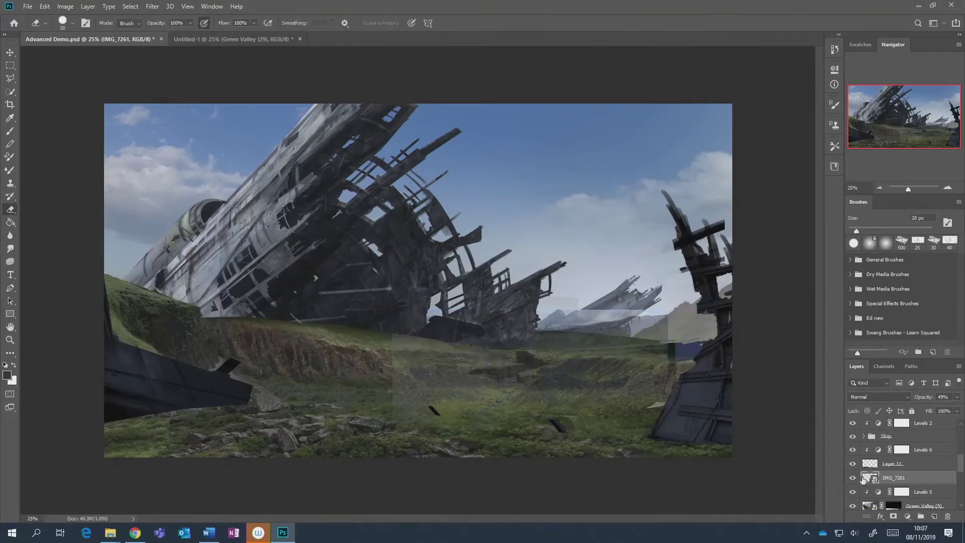
{"action": "left_click", "coordinate": [893, 516]}
{"action": "key", "text": "b"}
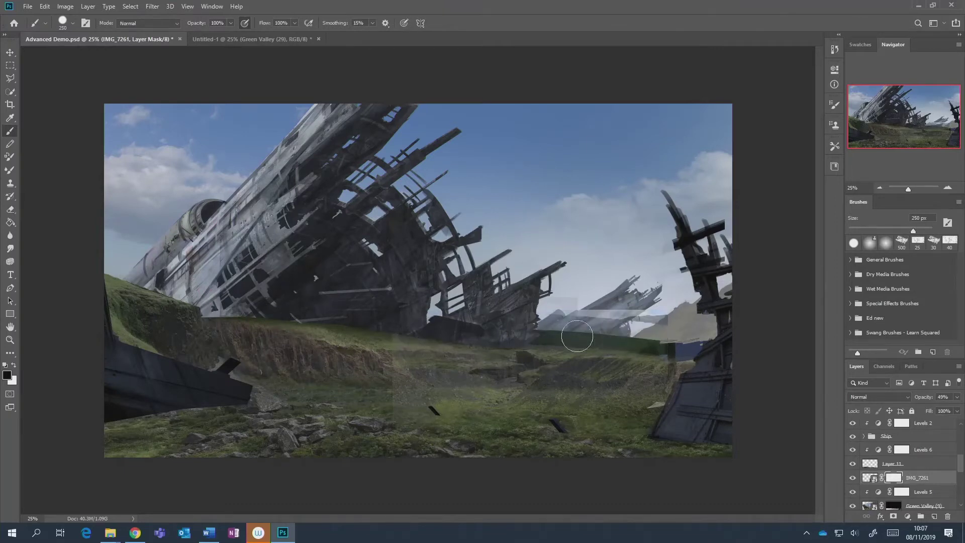
{"action": "right_click", "coordinate": [671, 329]}
{"action": "left_click", "coordinate": [720, 382]}
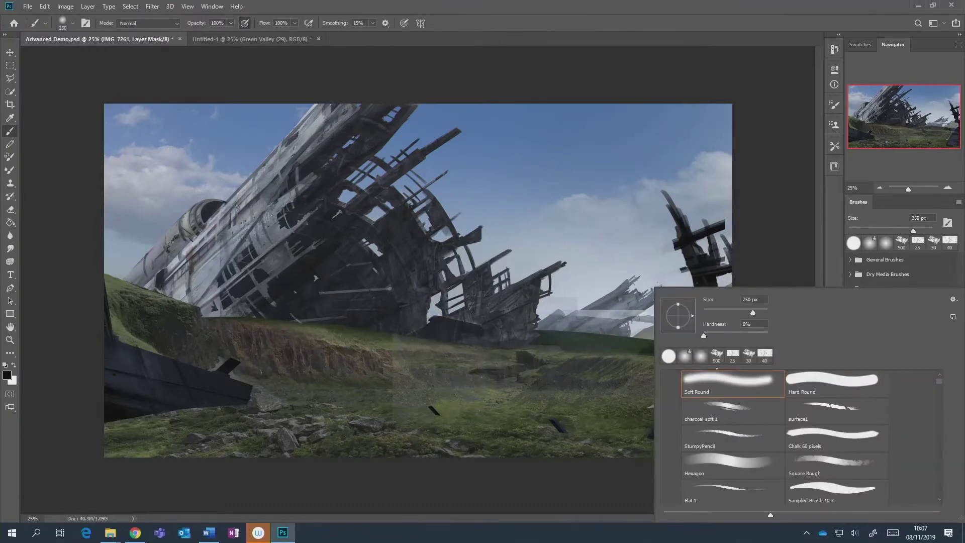
{"action": "key", "text": "Return"}
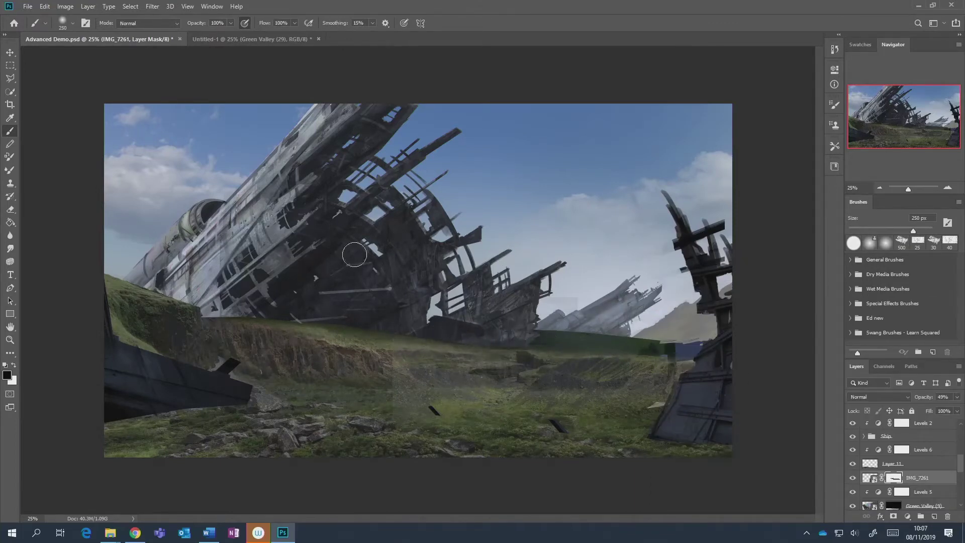
{"action": "mouse_move", "coordinate": [279, 335]}
{"action": "left_mouse_down"}
{"action": "mouse_move", "coordinate": [608, 450]}
{"action": "mouse_move", "coordinate": [713, 433]}
{"action": "mouse_move", "coordinate": [367, 414]}
{"action": "mouse_move", "coordinate": [512, 410]}
{"action": "mouse_move", "coordinate": [409, 403]}
{"action": "mouse_move", "coordinate": [390, 345]}
{"action": "mouse_move", "coordinate": [425, 377]}
{"action": "mouse_move", "coordinate": [415, 387]}
{"action": "left_mouse_up"}
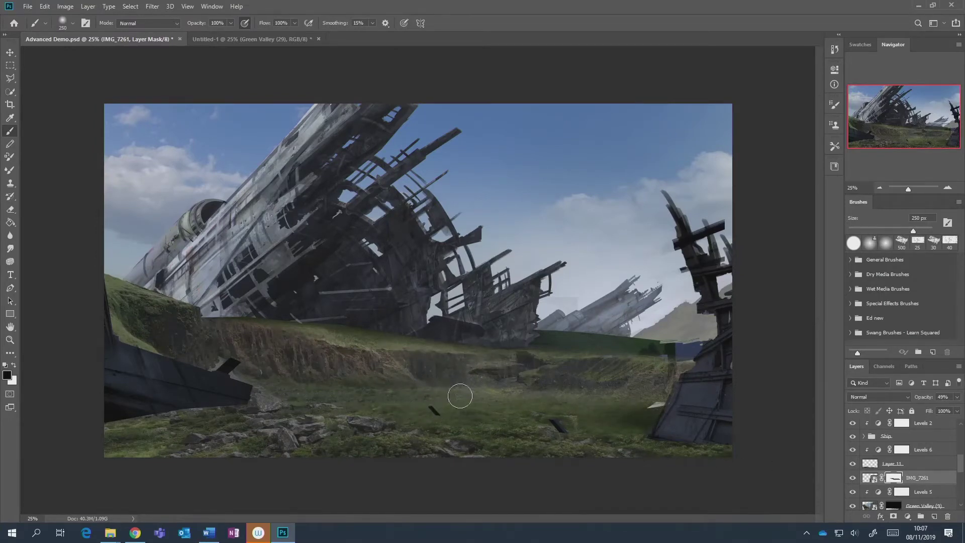
{"action": "key", "text": "period"}
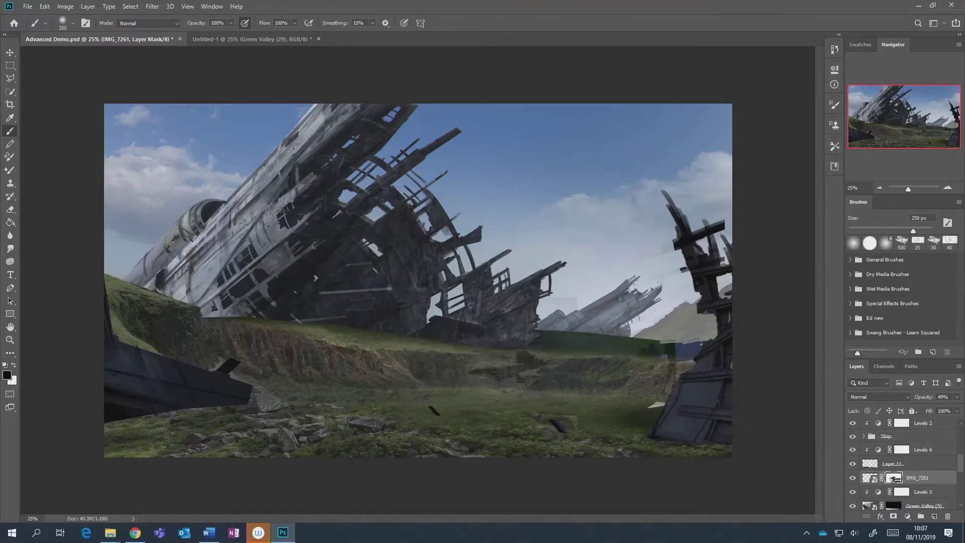
Raise IMG_7261's opacity to 100% and mask its lower edge into the valley grass, reducing the brush to 90 px.
{"action": "left_click_drag", "start_coordinate": [928, 397], "coordinate": [955, 397]}
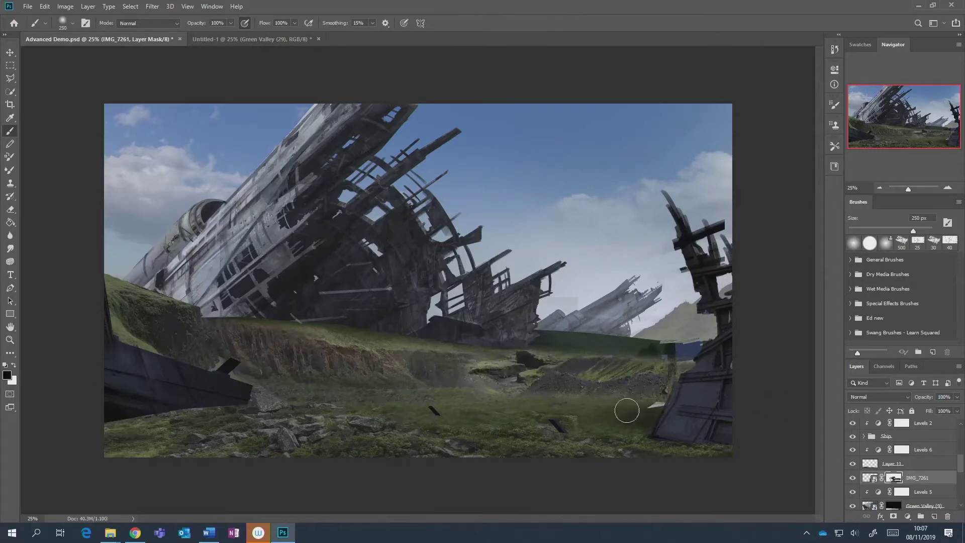
{"action": "mouse_move", "coordinate": [543, 387]}
{"action": "left_mouse_down"}
{"action": "mouse_move", "coordinate": [623, 360]}
{"action": "mouse_move", "coordinate": [627, 402]}
{"action": "left_mouse_up"}
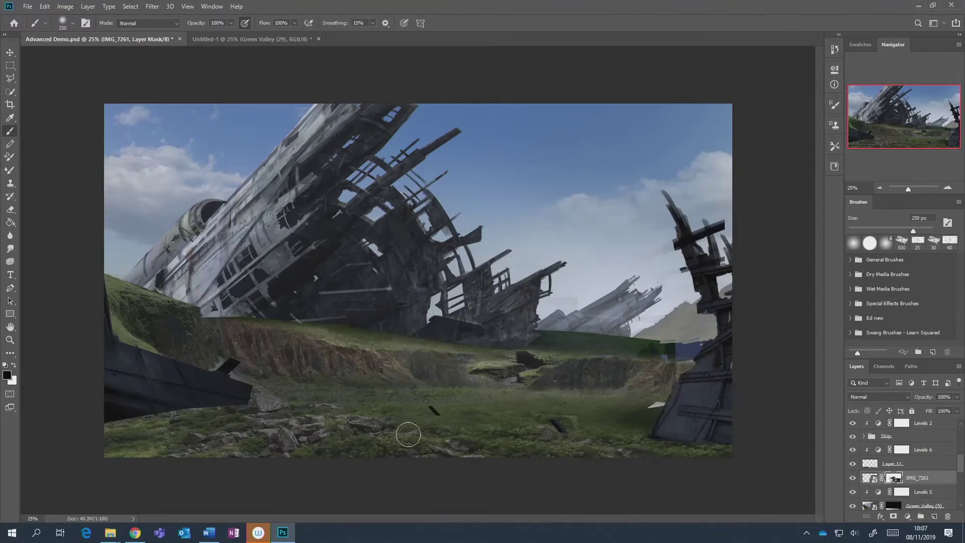
{"action": "key", "text": "bracketleft"}
{"action": "key", "text": "bracketleft"}
{"action": "key", "text": "bracketleft"}
{"action": "key", "text": "bracketleft"}
{"action": "key", "text": "bracketleft"}
{"action": "key", "text": "bracketleft"}
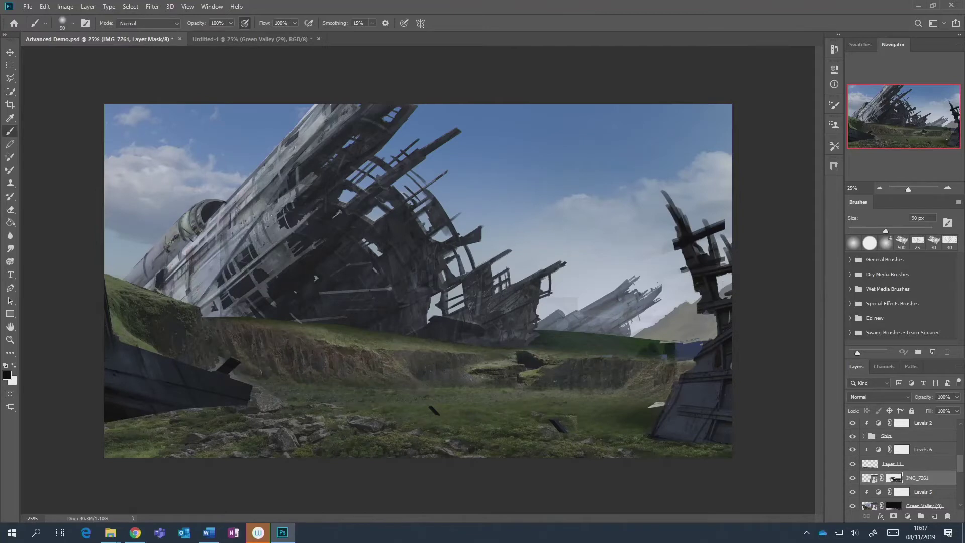
Clip a Levels adjustment to IMG_7261, lower its white output level, and merge the adjustment with the photo layer.
{"action": "left_click", "coordinate": [907, 516]}
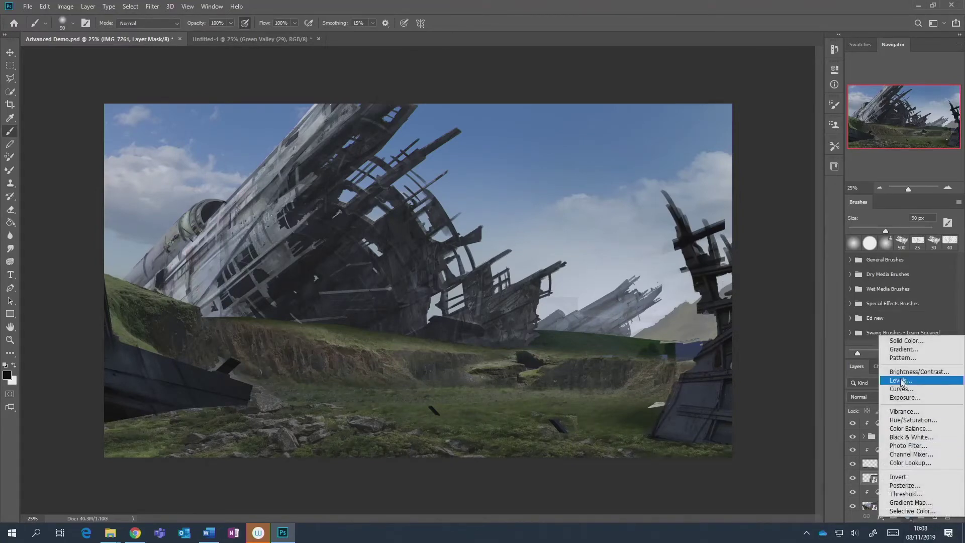
{"action": "left_click", "coordinate": [907, 382]}
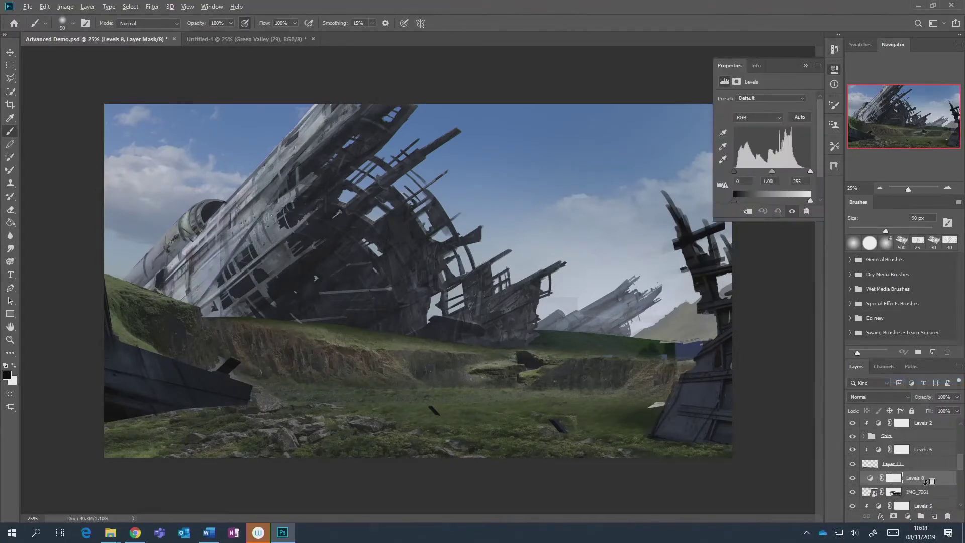
{"action": "left_click_drag", "start_coordinate": [810, 200], "coordinate": [737, 200]}
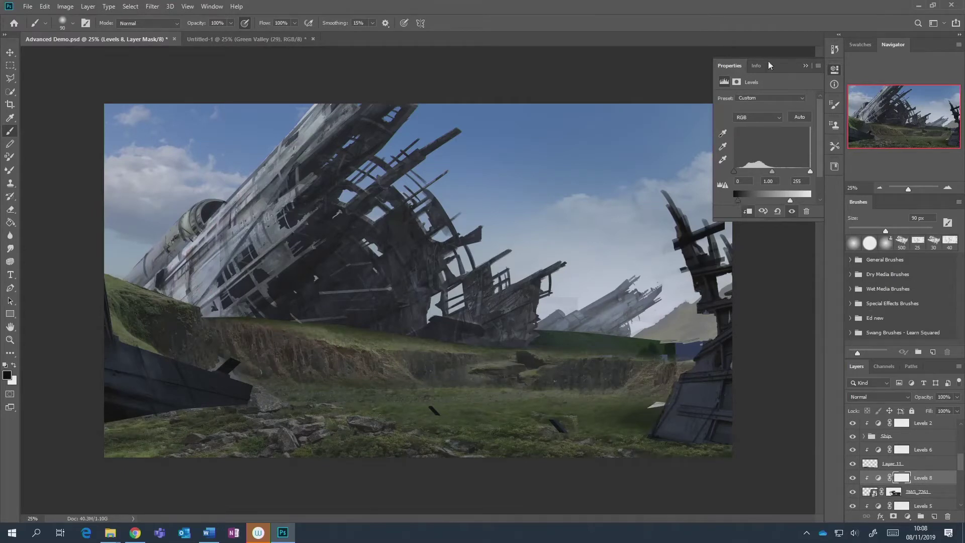
{"action": "left_click", "coordinate": [805, 65]}
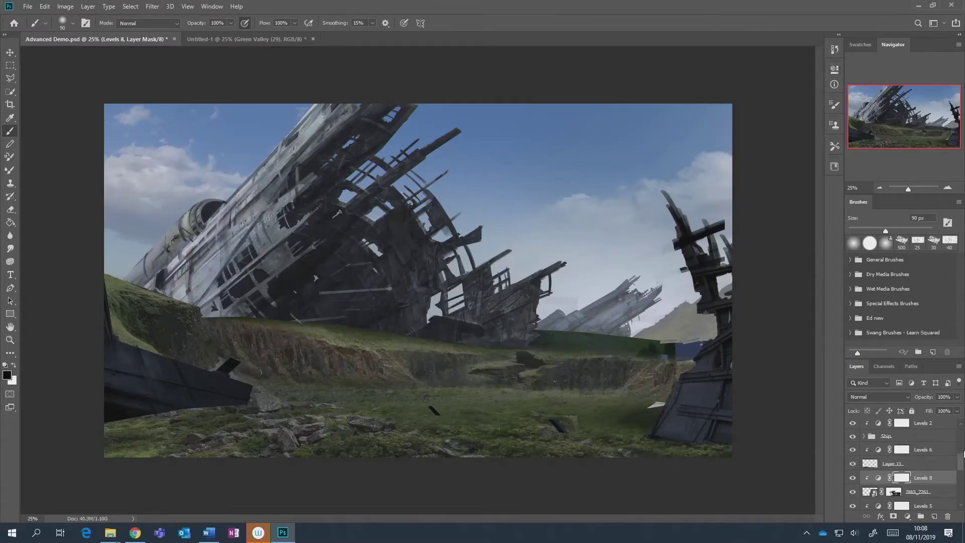
{"action": "right_click", "coordinate": [940, 495]}
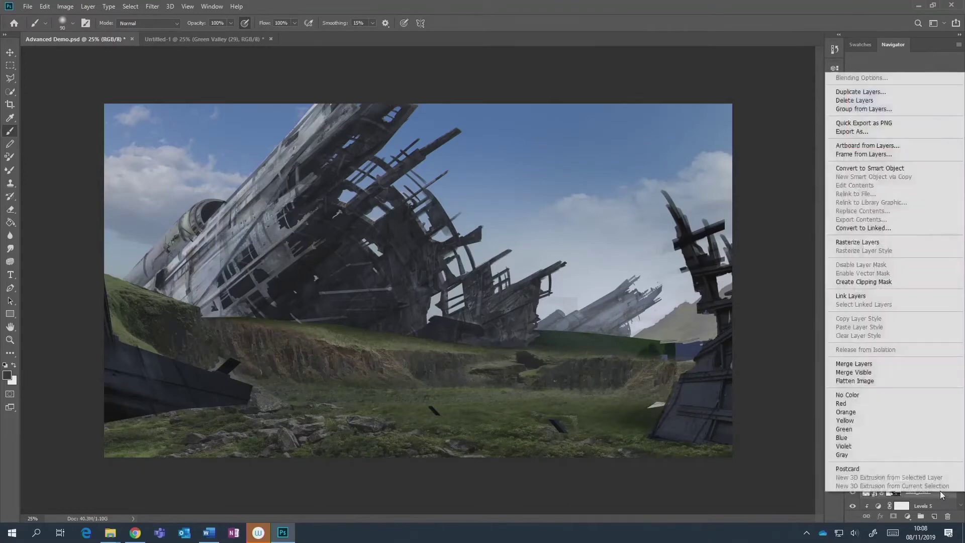
{"action": "left_click", "coordinate": [868, 364]}
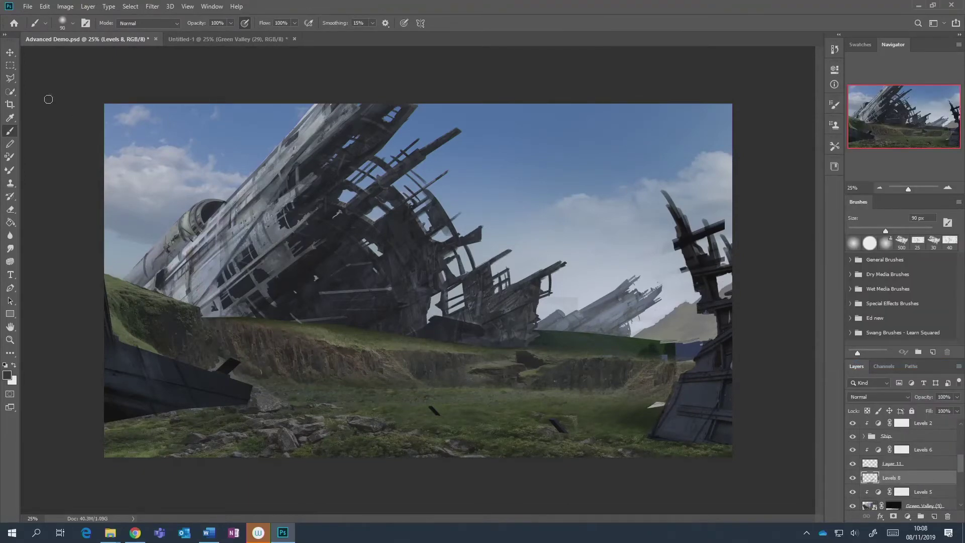
Duplicate the dark rock outcrop from Levels 8 to its left, reshape the copy with Free Transform, and place it below Levels 8.
{"action": "left_click", "coordinate": [10, 78]}
{"action": "left_click_drag", "start_coordinate": [535, 363], "coordinate": [485, 370]}
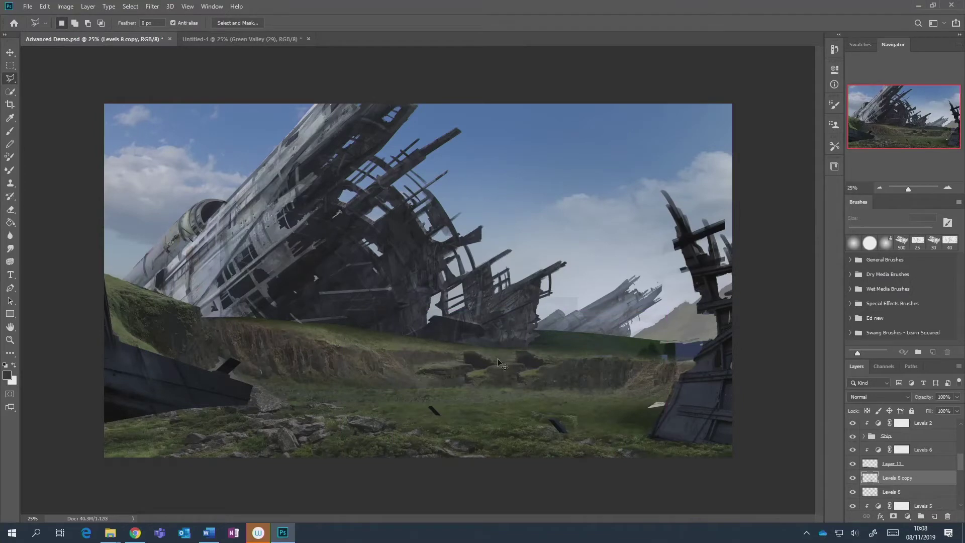
{"action": "key", "text": "ctrl+t"}
{"action": "left_click_drag", "start_coordinate": [621, 321], "coordinate": [496, 273]}
{"action": "left_click_drag", "start_coordinate": [465, 342], "coordinate": [501, 363]}
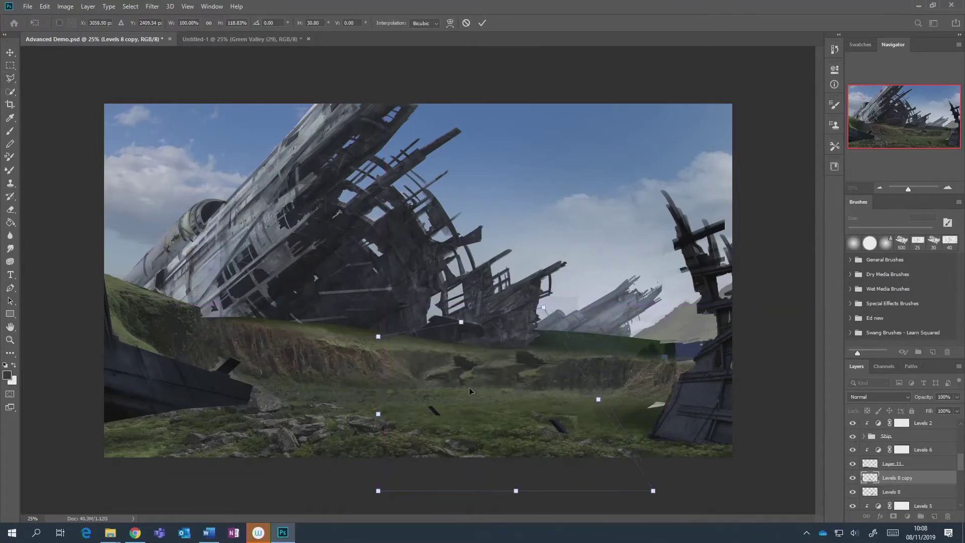
{"action": "mouse_move", "coordinate": [380, 411]}
{"action": "left_mouse_down"}
{"action": "mouse_move", "coordinate": [407, 414]}
{"action": "mouse_move", "coordinate": [393, 416]}
{"action": "left_mouse_up"}
{"action": "left_click", "coordinate": [482, 23]}
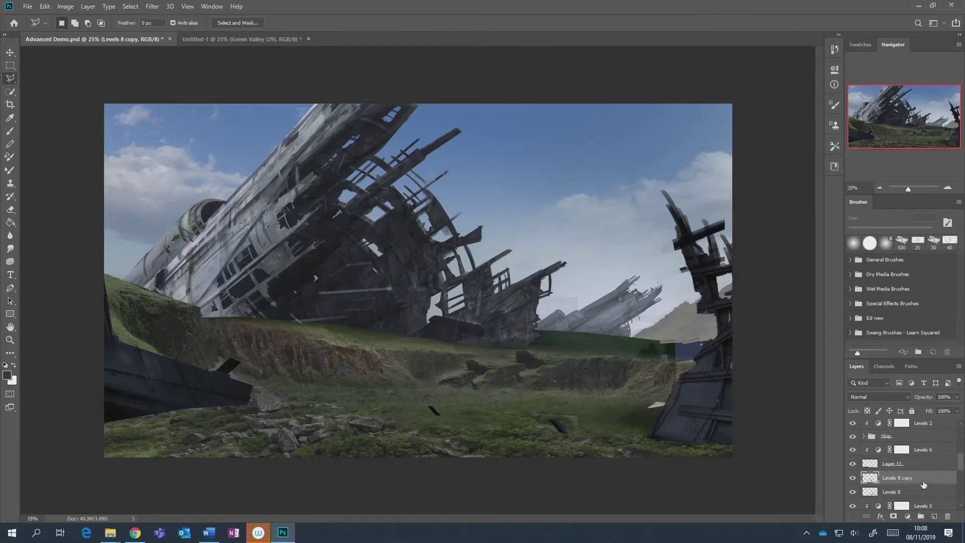
{"action": "left_click_drag", "start_coordinate": [923, 484], "coordinate": [925, 497]}
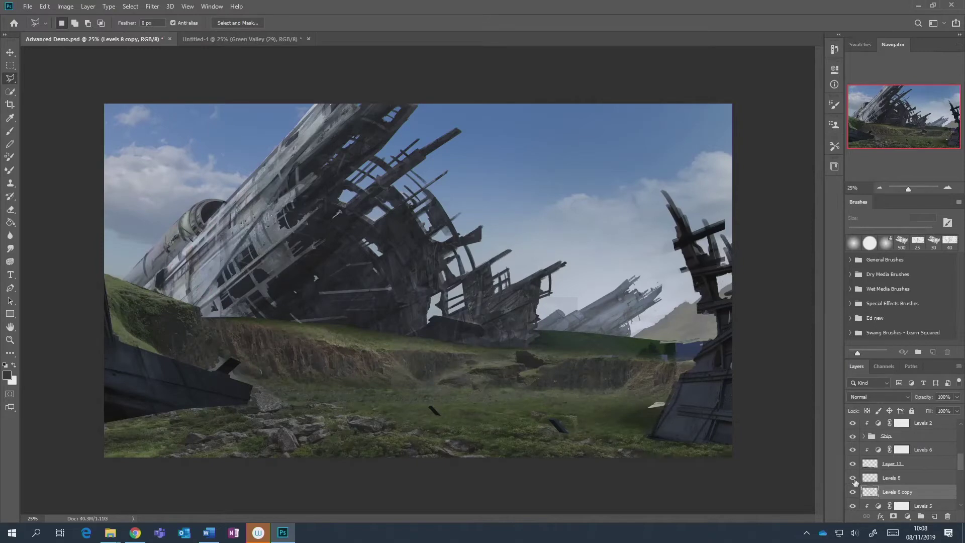
Check what the Levels 8 layer contributes to the middle-ground cliff by toggling its visibility.
{"action": "left_click", "coordinate": [852, 479]}
{"action": "left_click", "coordinate": [853, 478]}
{"action": "left_click", "coordinate": [853, 478]}
{"action": "left_click", "coordinate": [853, 478]}
Select the Levels 8 layer and set up a 50 px hard round Eraser over the middle-ground cliff.
{"action": "left_click", "coordinate": [874, 479]}
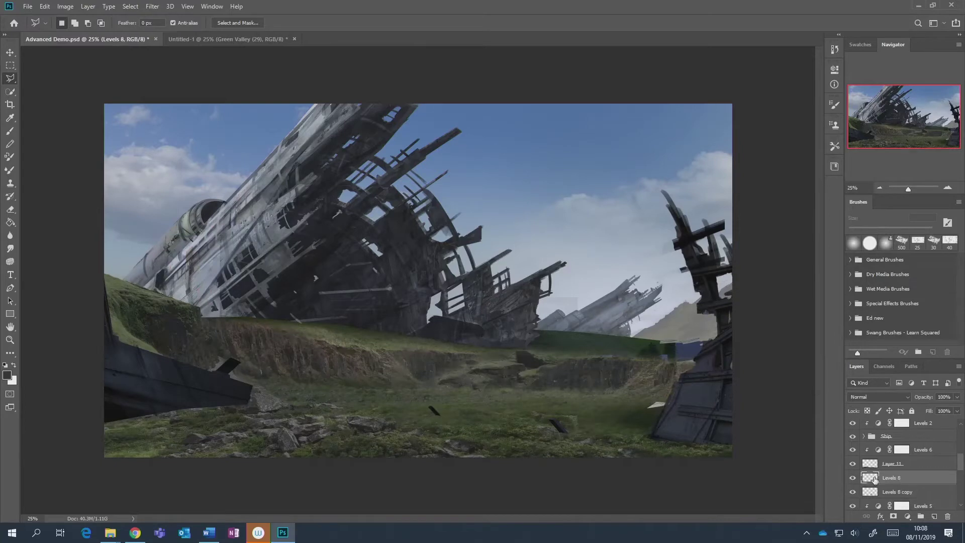
{"action": "left_click", "coordinate": [11, 209]}
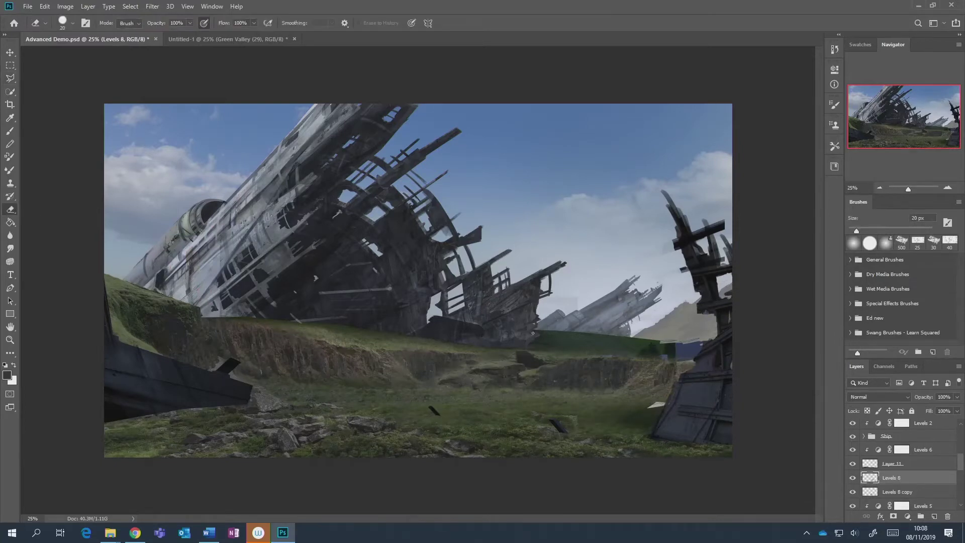
{"action": "key", "text": "bracketright"}
{"action": "key", "text": "bracketright"}
{"action": "key", "text": "bracketright"}
{"action": "key", "text": "ctrl+minus"}
{"action": "key", "text": "ctrl+plus"}
{"action": "key", "text": "ctrl+plus"}
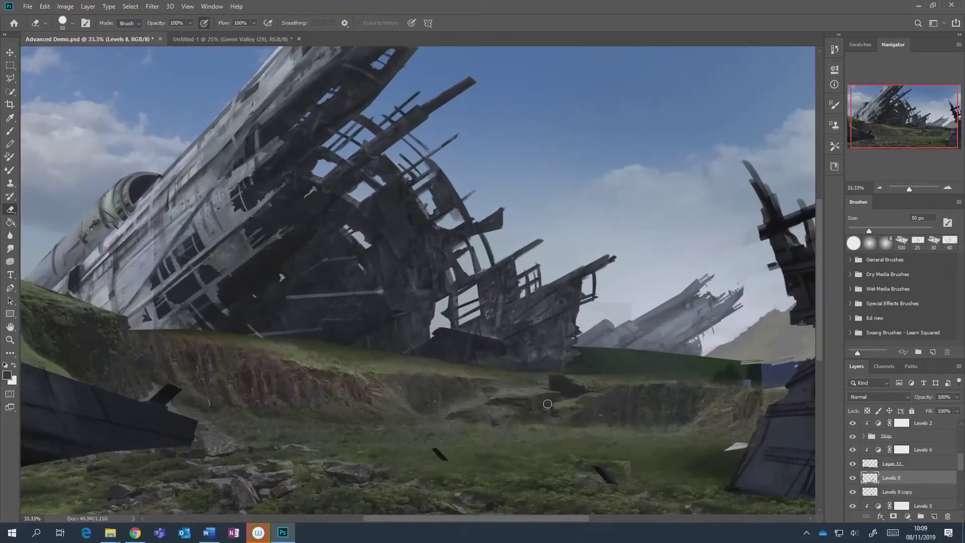
Toggle the visibility of Layer 11 to identify which part of the foreground it covers.
{"action": "left_click", "coordinate": [852, 457]}
{"action": "left_click", "coordinate": [852, 457]}
{"action": "left_click", "coordinate": [852, 464]}
{"action": "left_click", "coordinate": [853, 463]}
{"action": "left_click", "coordinate": [853, 463]}
{"action": "left_click", "coordinate": [853, 463]}
Inspect Levels 4, the Ground group and Levels 3 by toggling each one's visibility.
{"action": "scroll", "coordinate": [853, 473], "scroll_direction": "down", "scroll_amount": 2}
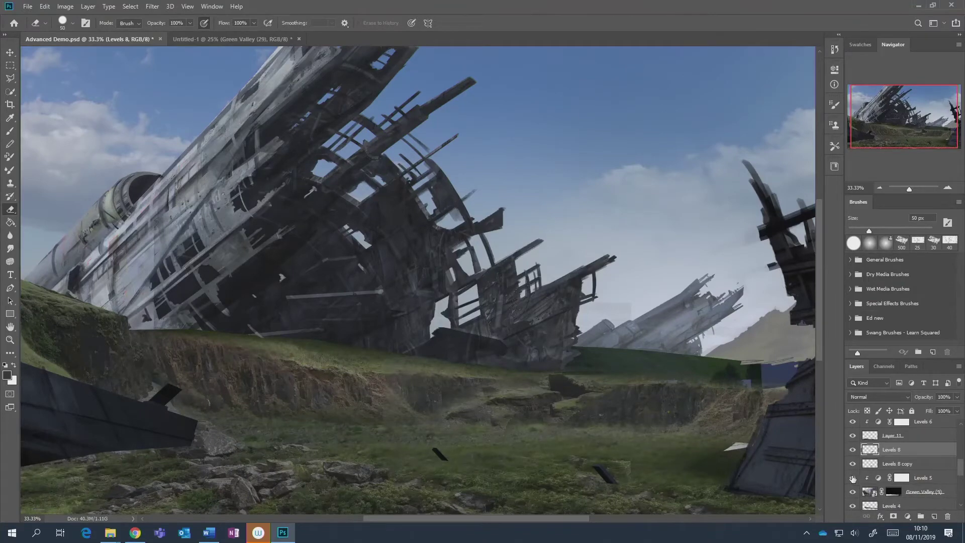
{"action": "scroll", "coordinate": [853, 479], "scroll_direction": "down", "scroll_amount": 1}
{"action": "left_click", "coordinate": [852, 492]}
{"action": "left_click", "coordinate": [851, 492]}
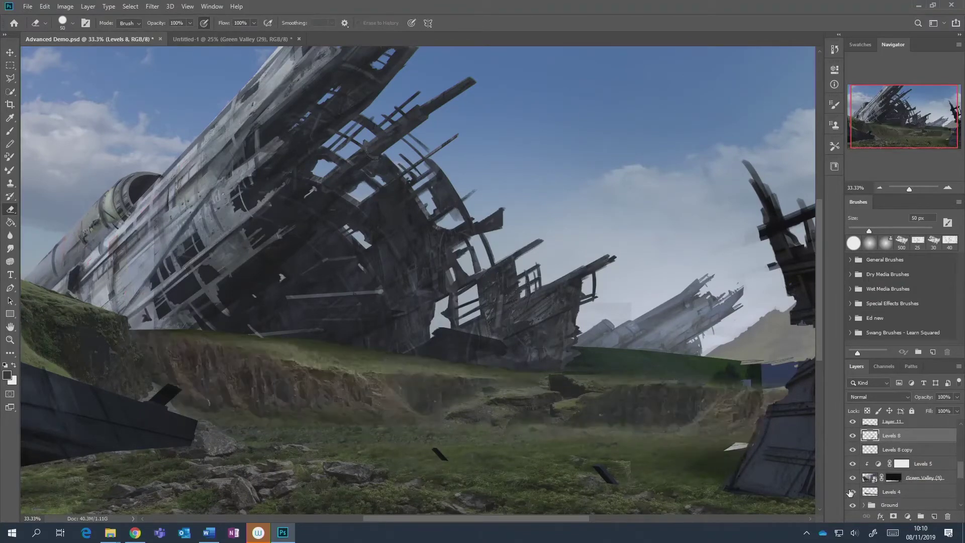
{"action": "scroll", "coordinate": [850, 492], "scroll_direction": "down", "scroll_amount": 1}
{"action": "left_click", "coordinate": [851, 492]}
{"action": "left_click", "coordinate": [851, 491]}
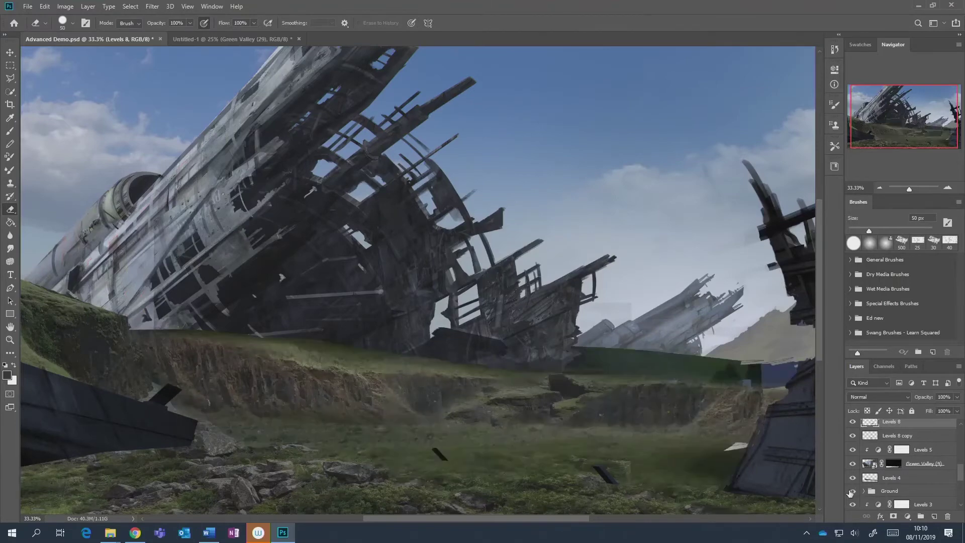
{"action": "scroll", "coordinate": [852, 493], "scroll_direction": "down", "scroll_amount": 1}
{"action": "left_click", "coordinate": [852, 492]}
{"action": "left_click", "coordinate": [852, 492]}
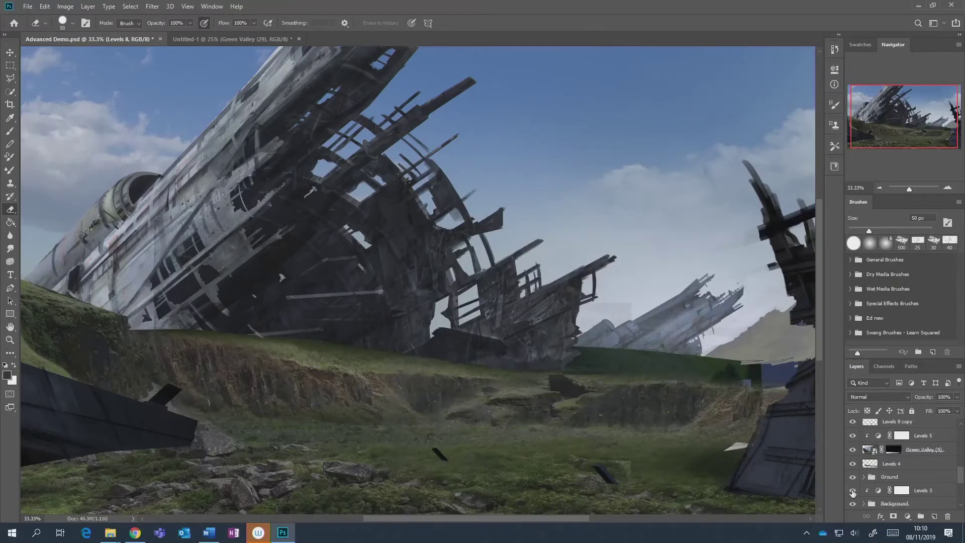
Inspect the Background group, Levels 7, IMG_7186 and Group 1 by toggling their visibility.
{"action": "scroll", "coordinate": [852, 492], "scroll_direction": "down", "scroll_amount": 1}
{"action": "left_click", "coordinate": [852, 491]}
{"action": "left_click", "coordinate": [852, 490]}
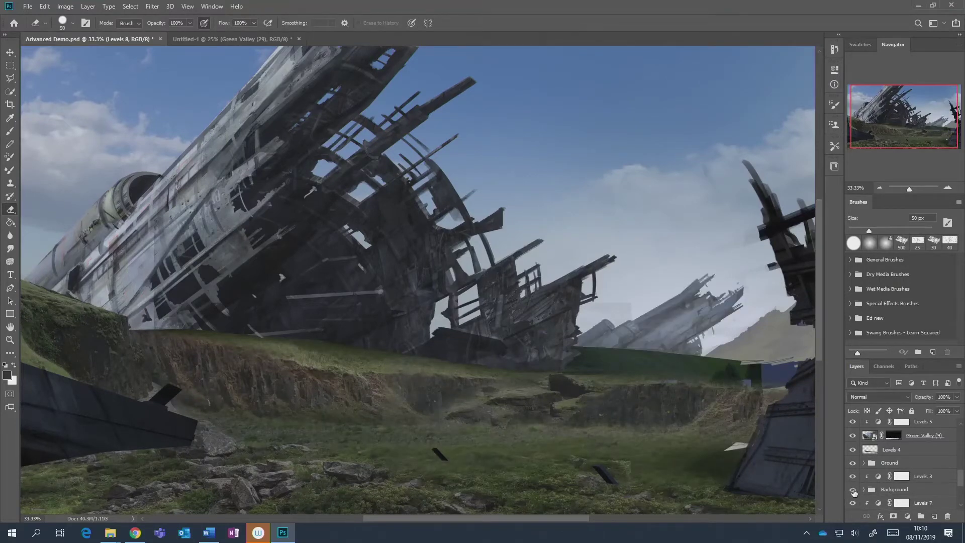
{"action": "scroll", "coordinate": [854, 492], "scroll_direction": "down", "scroll_amount": 1}
{"action": "left_click", "coordinate": [853, 490]}
{"action": "scroll", "coordinate": [854, 492], "scroll_direction": "down", "scroll_amount": 1}
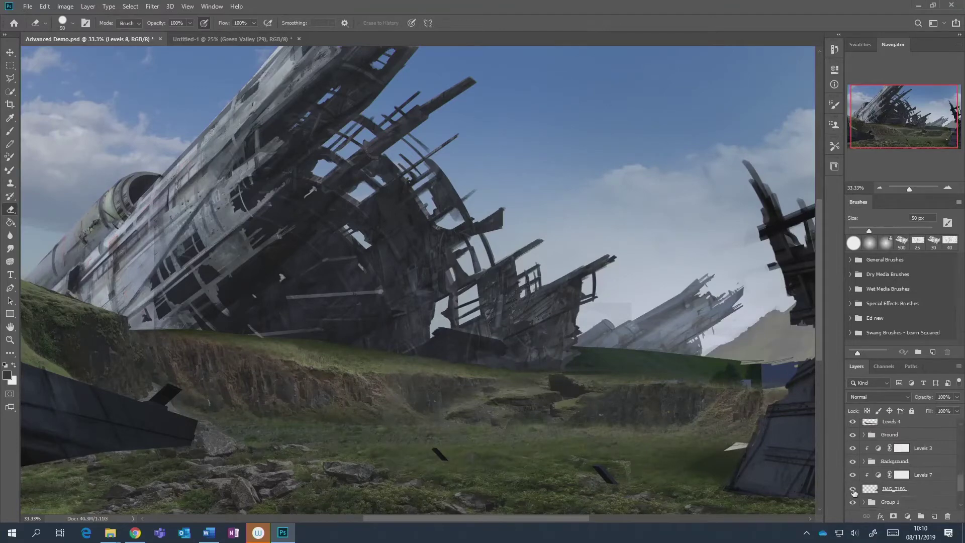
{"action": "left_click", "coordinate": [853, 490]}
{"action": "left_click", "coordinate": [852, 490]}
{"action": "scroll", "coordinate": [854, 491], "scroll_direction": "down", "scroll_amount": 1}
{"action": "left_click", "coordinate": [853, 489]}
{"action": "left_click", "coordinate": [853, 488]}
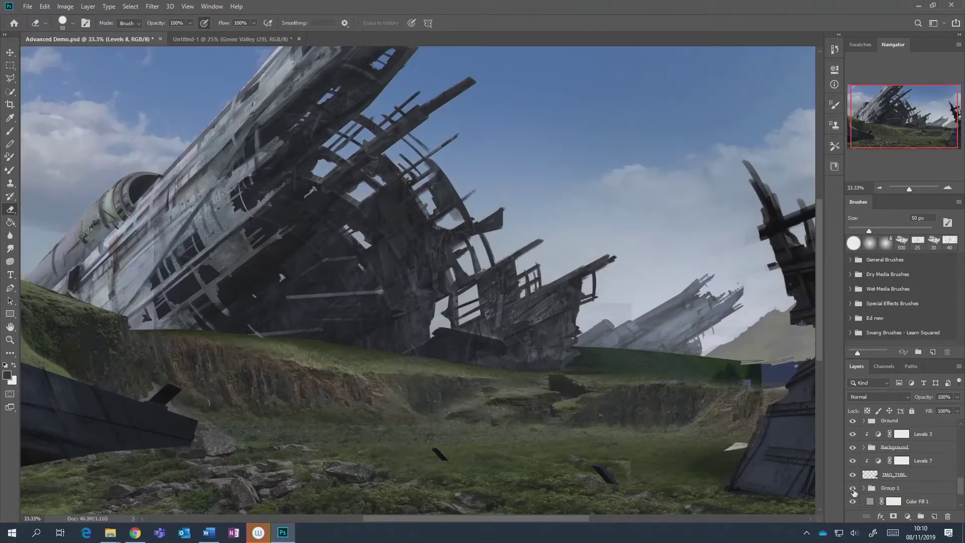
Compare the foreground grass and rocks with Layer 11 shown and hidden, and select Layer 11.
{"action": "scroll", "coordinate": [860, 480], "scroll_direction": "up", "scroll_amount": 4}
{"action": "scroll", "coordinate": [866, 467], "scroll_direction": "up", "scroll_amount": 4}
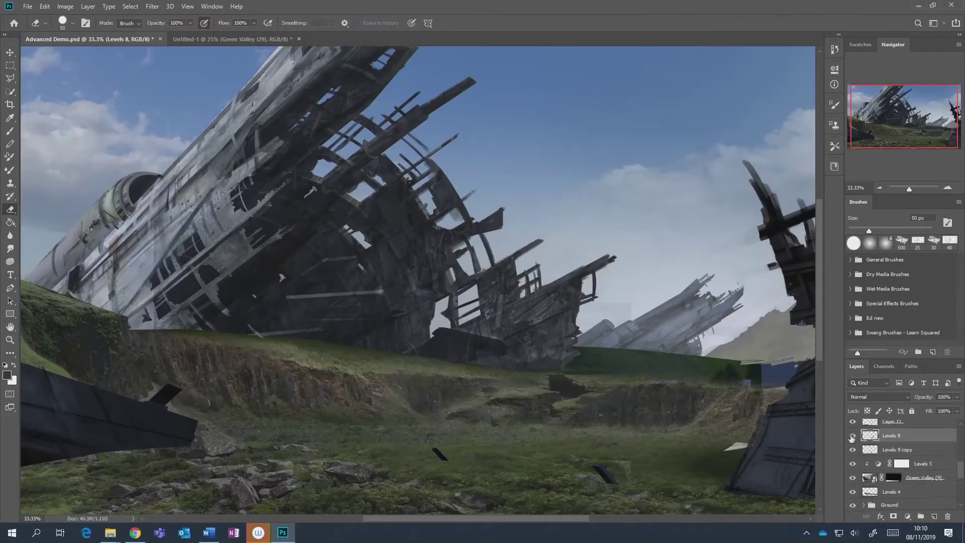
{"action": "left_click", "coordinate": [853, 449]}
{"action": "left_click", "coordinate": [853, 450]}
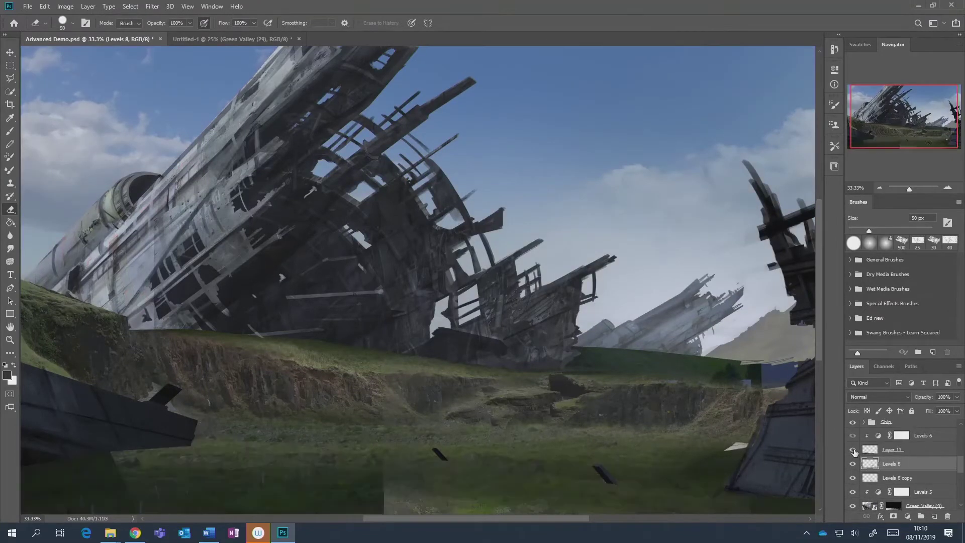
{"action": "left_click", "coordinate": [852, 449]}
{"action": "left_click", "coordinate": [853, 450]}
{"action": "left_click", "coordinate": [853, 450]}
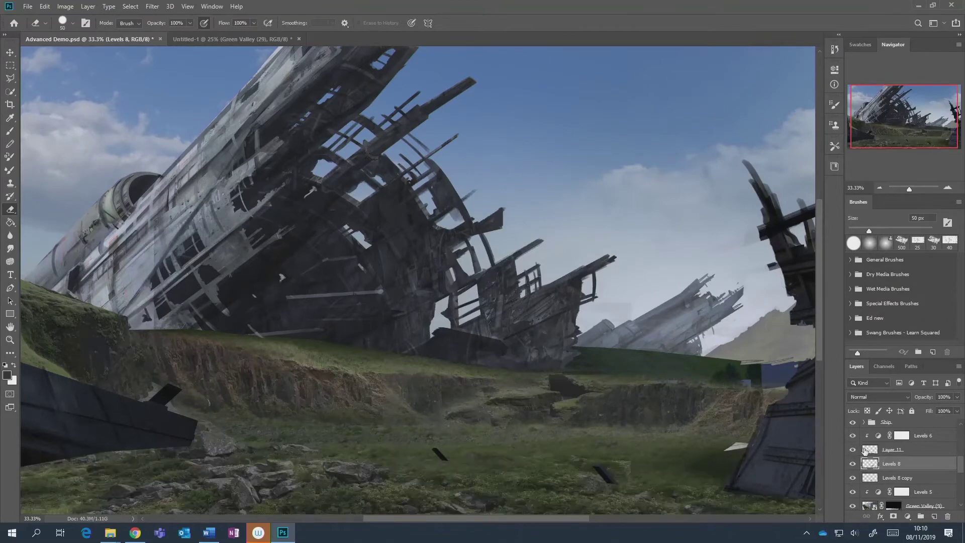
{"action": "left_click", "coordinate": [864, 450]}
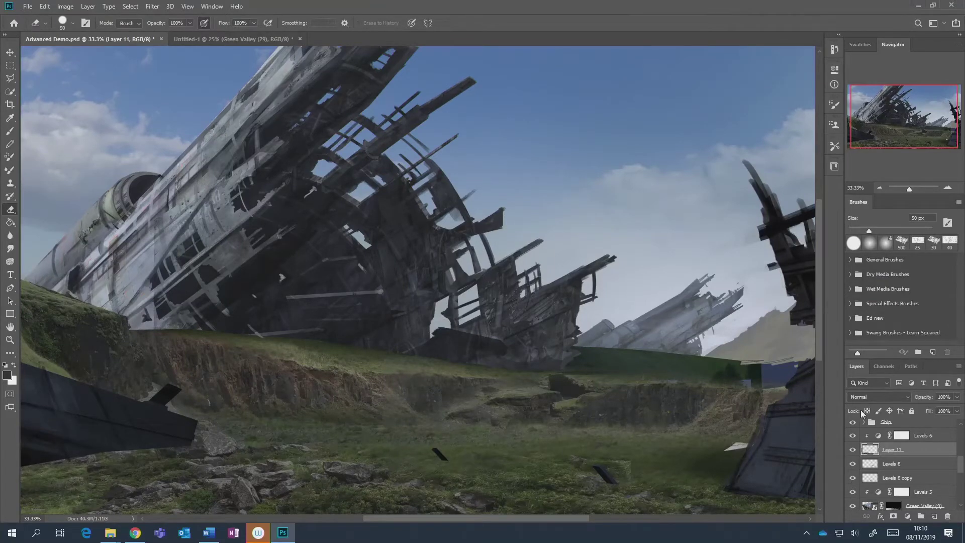
Check the effect of the Levels 6 and Levels 2 adjustments by toggling their visibility.
{"action": "left_click", "coordinate": [853, 437]}
{"action": "left_click", "coordinate": [853, 436]}
{"action": "scroll", "coordinate": [857, 439], "scroll_direction": "up", "scroll_amount": 2}
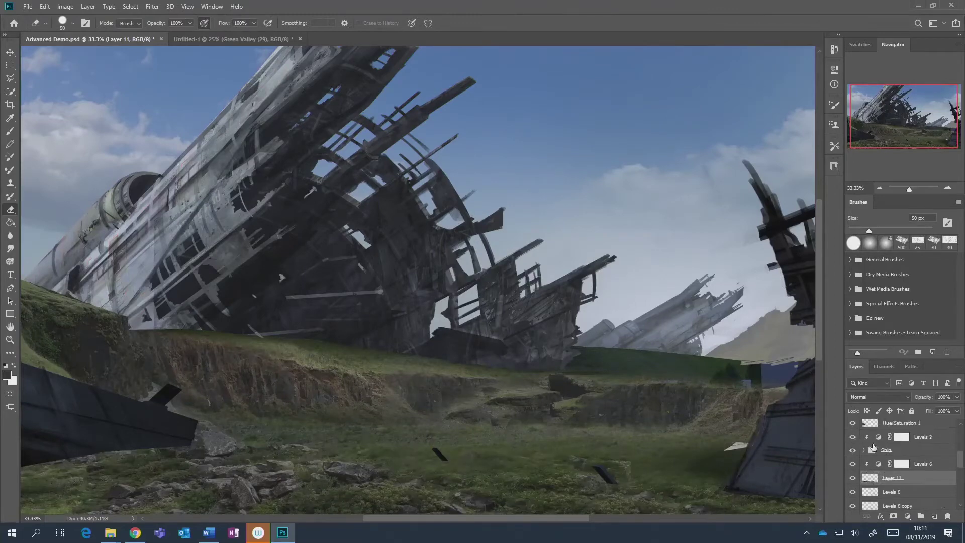
{"action": "left_click", "coordinate": [854, 437]}
{"action": "left_click", "coordinate": [857, 439]}
{"action": "key", "text": "ctrl+minus"}
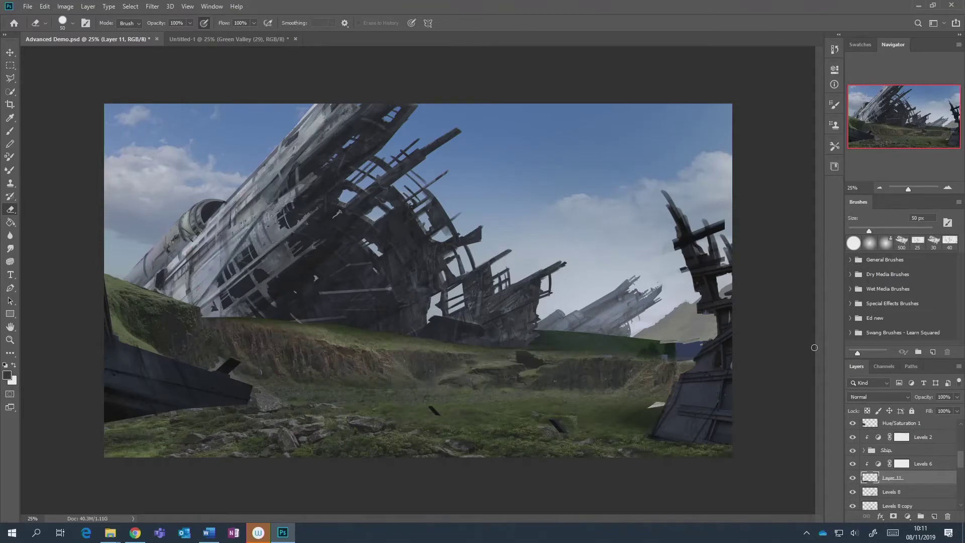
Check the effect of the Levels 6 and Hue/Saturation 1 layers by toggling their visibility.
{"action": "left_click", "coordinate": [852, 465]}
{"action": "left_click", "coordinate": [852, 465]}
{"action": "scroll", "coordinate": [856, 452], "scroll_direction": "up", "scroll_amount": 1}
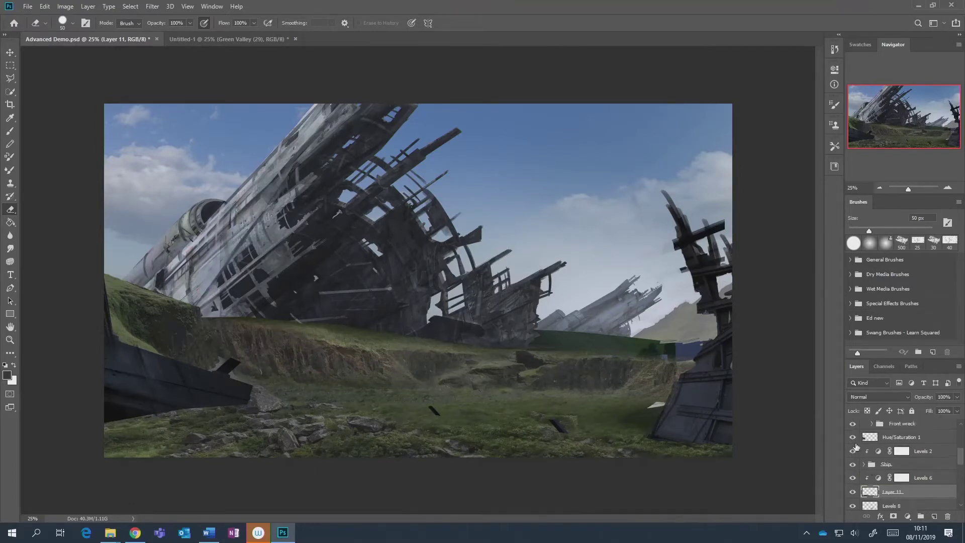
{"action": "left_click", "coordinate": [853, 438]}
{"action": "left_click", "coordinate": [853, 438]}
{"action": "left_click", "coordinate": [852, 438]}
{"action": "left_click", "coordinate": [853, 438]}
{"action": "scroll", "coordinate": [874, 477], "scroll_direction": "down", "scroll_amount": 3}
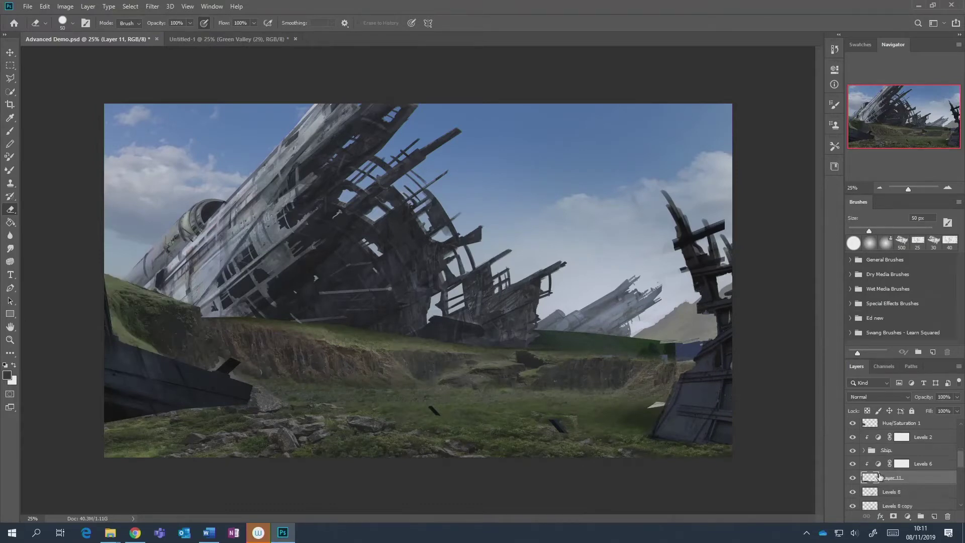
Compare the middle ground with Green Valley, Levels 4 and the Ground group shown and hidden, and select the Ground group.
{"action": "scroll", "coordinate": [865, 484], "scroll_direction": "down", "scroll_amount": 2}
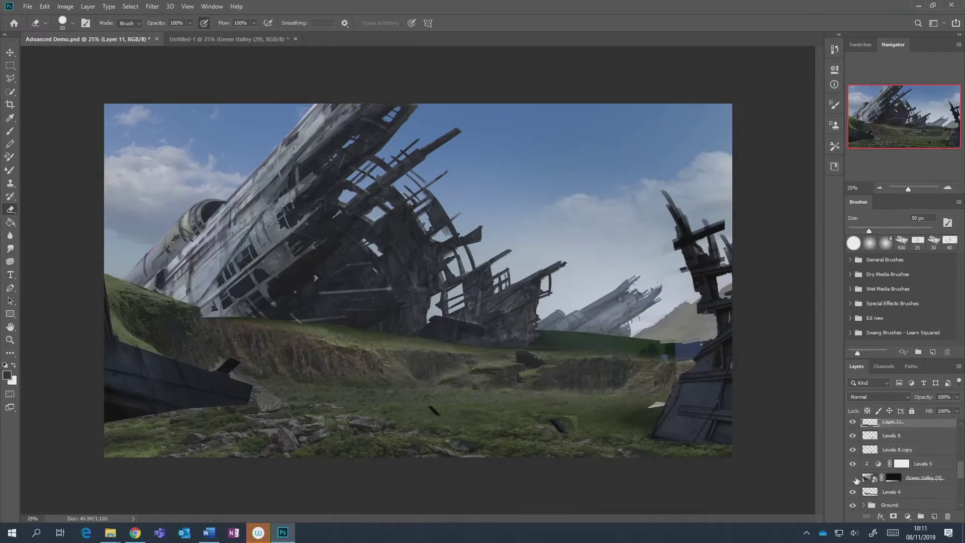
{"action": "left_click", "coordinate": [853, 478]}
{"action": "left_click", "coordinate": [853, 477]}
{"action": "scroll", "coordinate": [856, 480], "scroll_direction": "down", "scroll_amount": 1}
{"action": "left_click", "coordinate": [852, 477]}
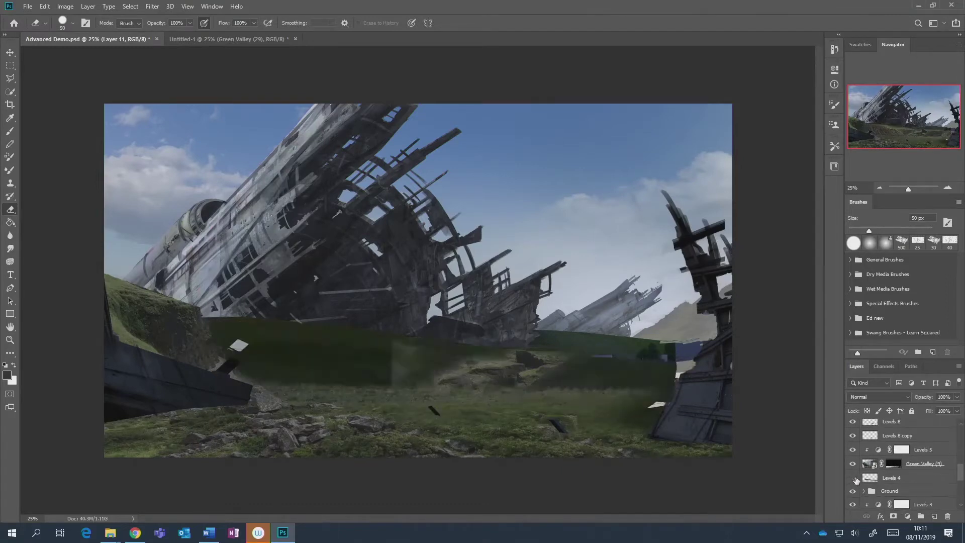
{"action": "left_click", "coordinate": [853, 477]}
{"action": "left_click", "coordinate": [852, 491]}
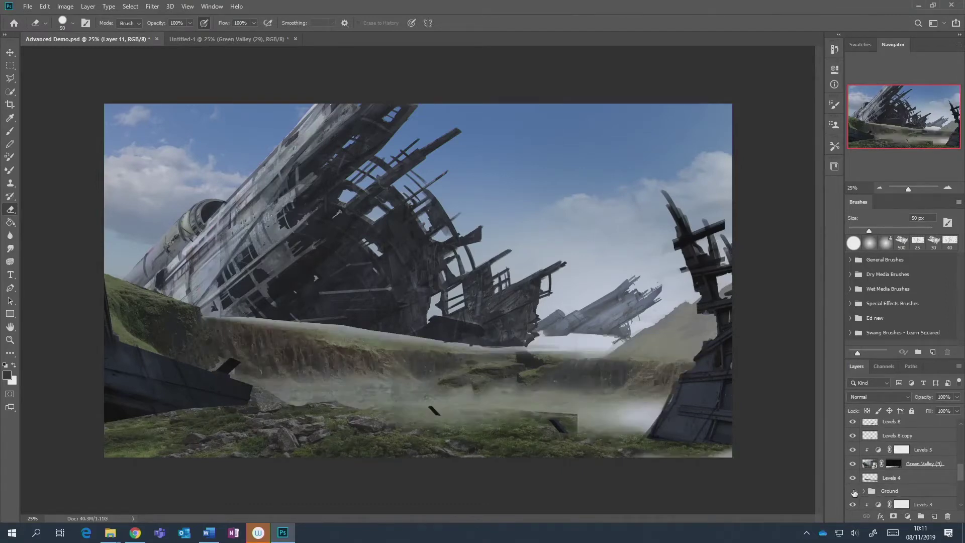
{"action": "left_click", "coordinate": [853, 491]}
{"action": "left_click", "coordinate": [910, 494]}
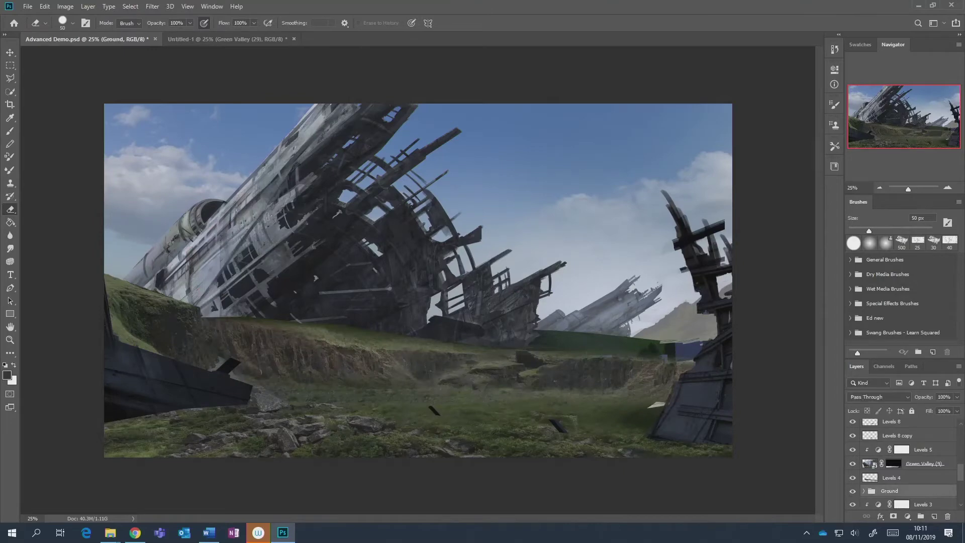
Find a green valley and mountain photo in the Iceland folder and place IMG_7424 above the Ground group.
{"action": "mouse_move", "coordinate": [110, 533]}
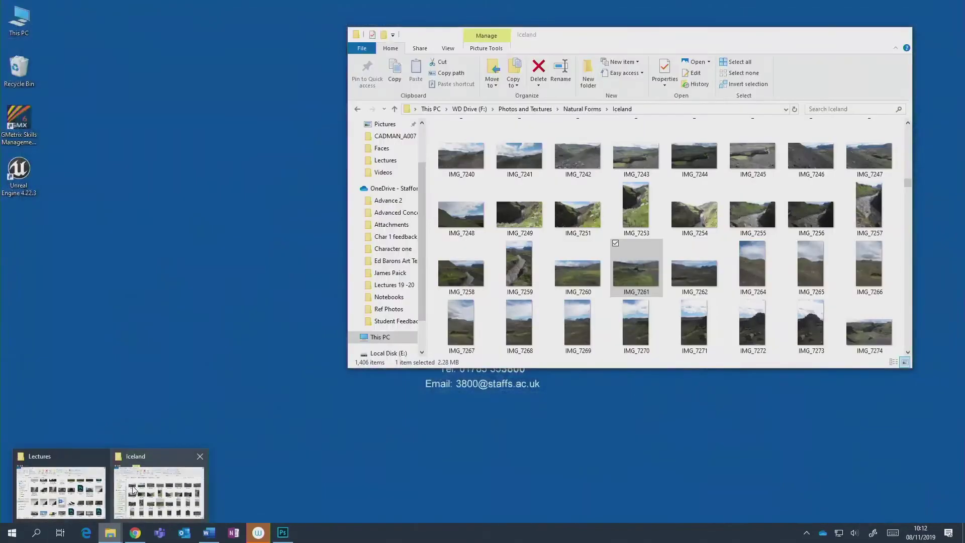
{"action": "left_click", "coordinate": [133, 490]}
{"action": "scroll", "coordinate": [572, 297], "scroll_direction": "down", "scroll_amount": 3}
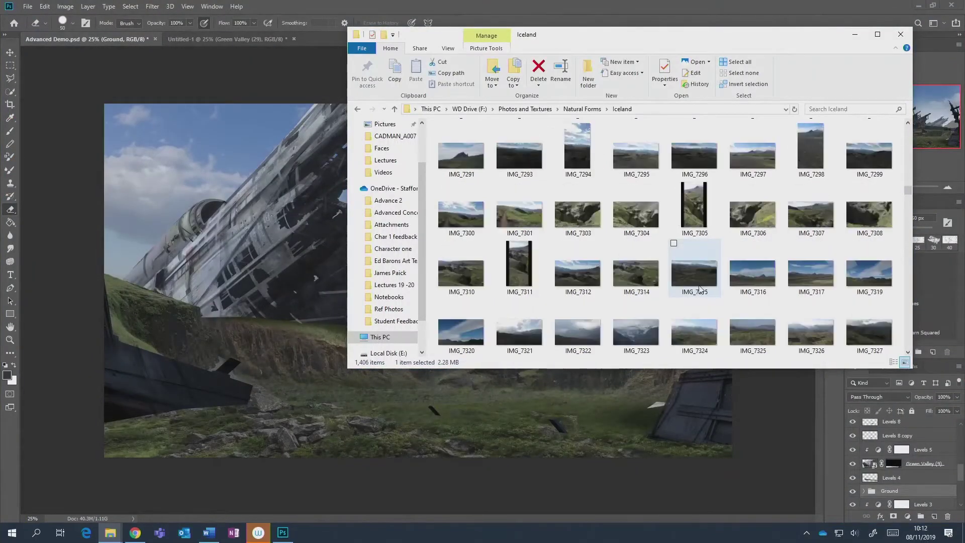
{"action": "scroll", "coordinate": [699, 288], "scroll_direction": "down", "scroll_amount": 3}
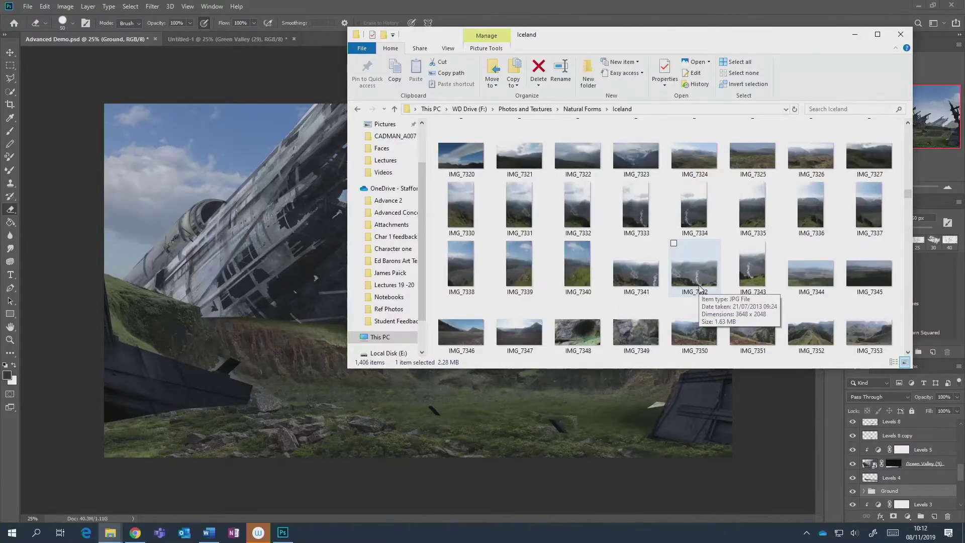
{"action": "scroll", "coordinate": [699, 289], "scroll_direction": "down", "scroll_amount": 3}
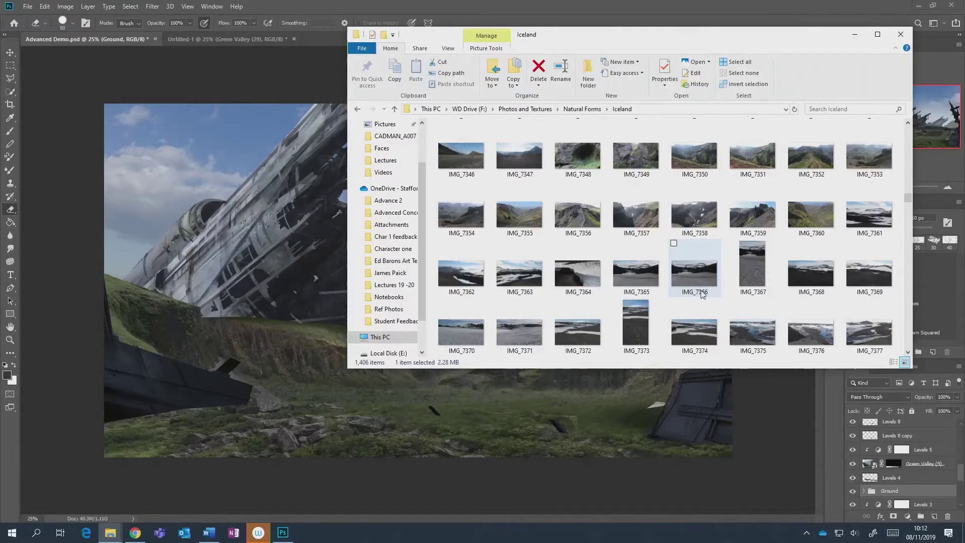
{"action": "scroll", "coordinate": [702, 294], "scroll_direction": "down", "scroll_amount": 3}
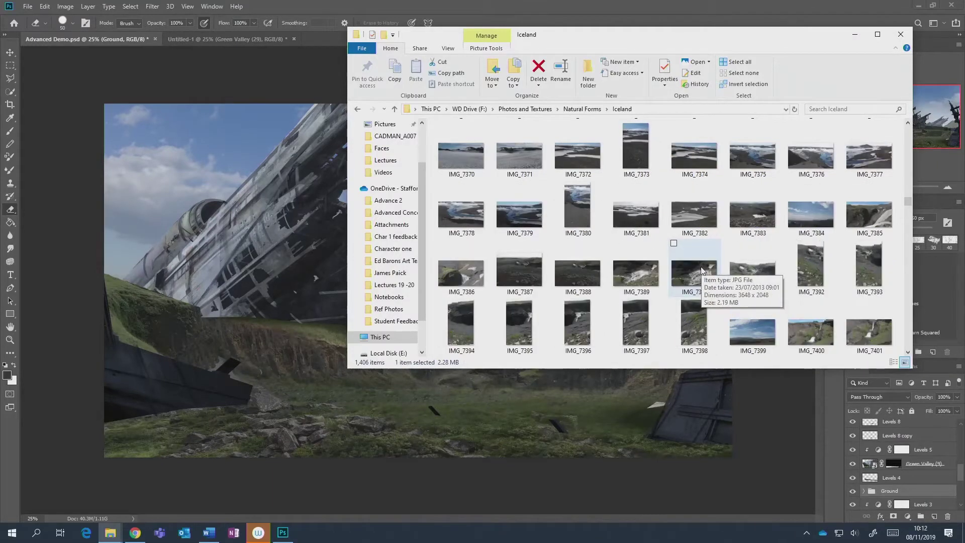
{"action": "scroll", "coordinate": [702, 270], "scroll_direction": "down", "scroll_amount": 3}
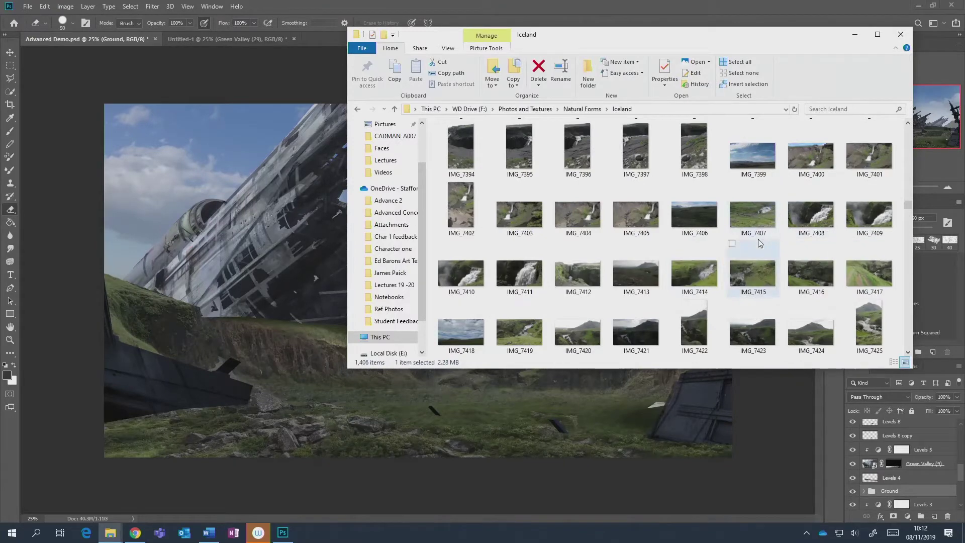
{"action": "scroll", "coordinate": [759, 243], "scroll_direction": "down", "scroll_amount": 3}
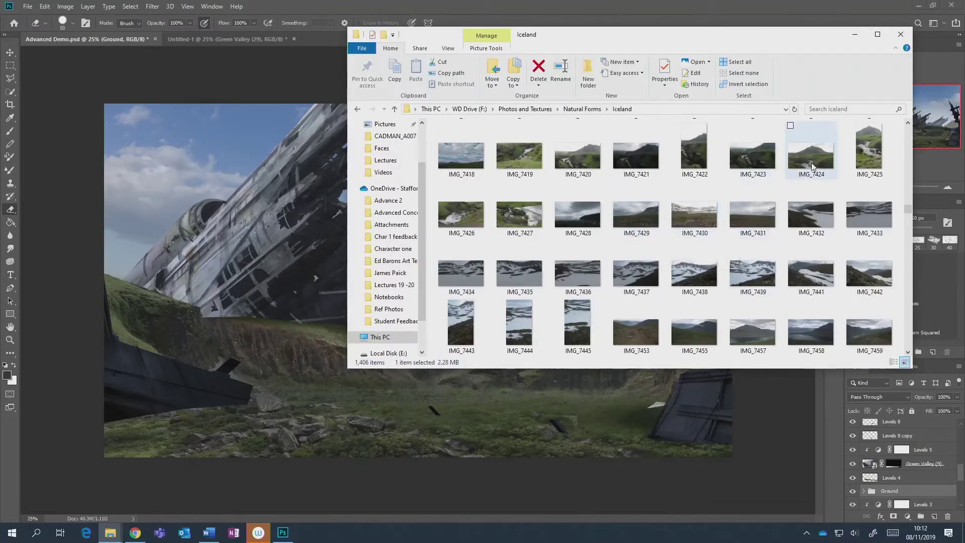
{"action": "left_click_drag", "start_coordinate": [812, 168], "coordinate": [609, 360]}
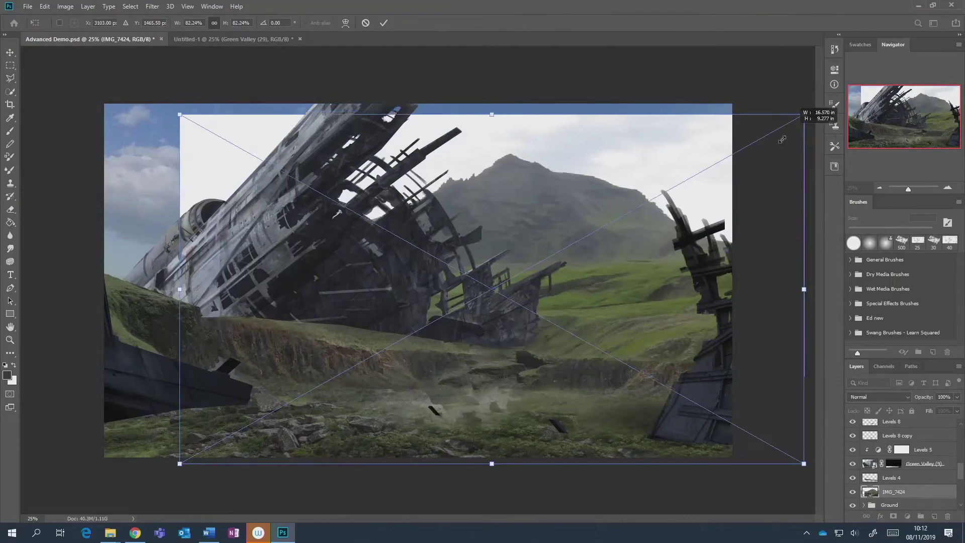
Scale IMG_7424 to about 39% wide and 40% high, and position it behind the front wreck beside the ship.
{"action": "left_click_drag", "start_coordinate": [782, 140], "coordinate": [463, 308]}
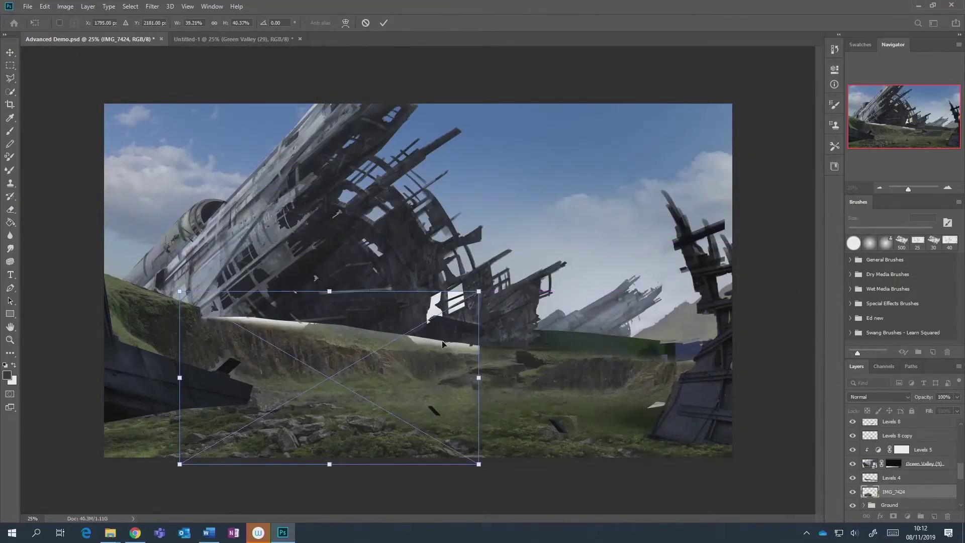
{"action": "left_click_drag", "start_coordinate": [442, 344], "coordinate": [756, 307]}
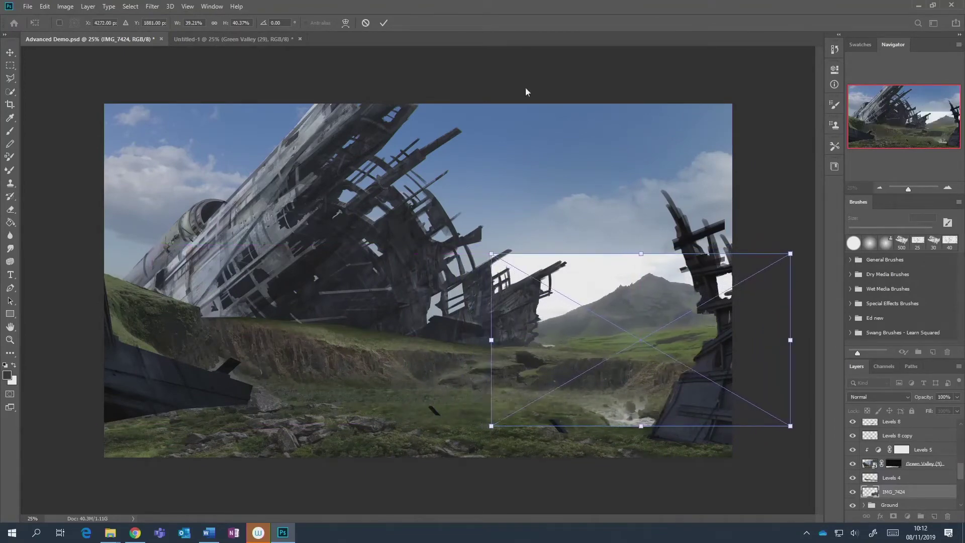
{"action": "left_click", "coordinate": [383, 22]}
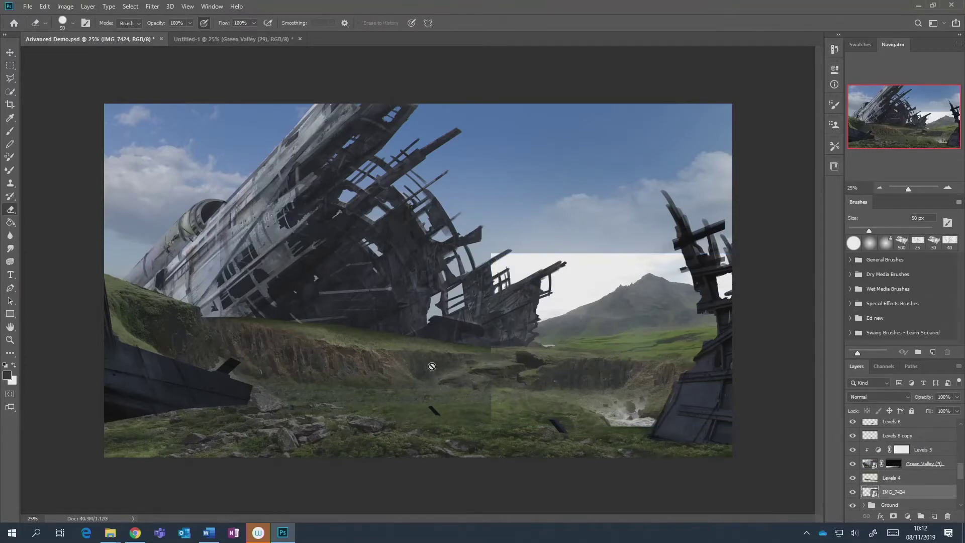
Rasterize IMG_7424 and erase its lower foreground, mountain and most of its white sky with a 500 px eraser.
{"action": "left_click", "coordinate": [573, 419]}
{"action": "key", "text": "Return"}
{"action": "key", "text": "bracketright"}
{"action": "key", "text": "bracketright"}
{"action": "key", "text": "bracketright"}
{"action": "key", "text": "bracketright"}
{"action": "key", "text": "bracketright"}
{"action": "key", "text": "bracketright"}
{"action": "key", "text": "bracketright"}
{"action": "key", "text": "bracketright"}
{"action": "key", "text": "bracketright"}
{"action": "key", "text": "bracketright"}
{"action": "key", "text": "bracketright"}
{"action": "key", "text": "bracketright"}
{"action": "key", "text": "bracketright"}
{"action": "mouse_move", "coordinate": [642, 430]}
{"action": "left_mouse_down"}
{"action": "mouse_move", "coordinate": [504, 424]}
{"action": "mouse_move", "coordinate": [685, 409]}
{"action": "left_mouse_up"}
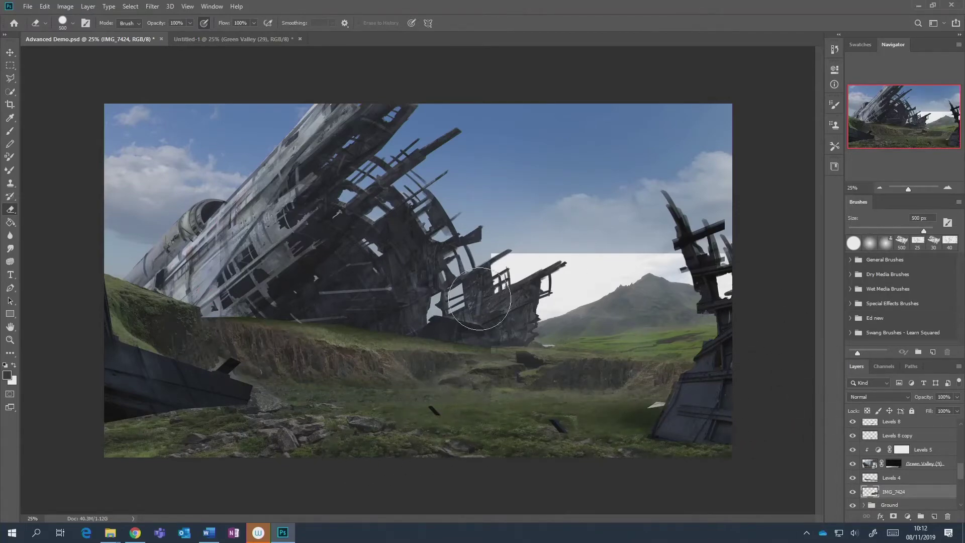
{"action": "mouse_move", "coordinate": [777, 327]}
{"action": "left_mouse_down"}
{"action": "mouse_move", "coordinate": [786, 274]}
{"action": "mouse_move", "coordinate": [694, 304]}
{"action": "left_mouse_up"}
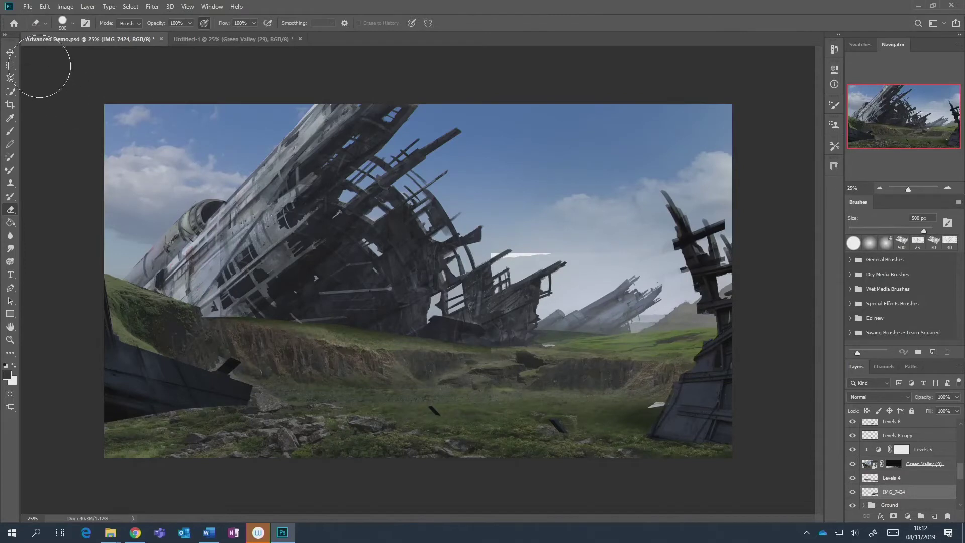
Shift IMG_7424 slightly toward the ship and distort its upper corner inward so the grass slopes toward the front wreck.
{"action": "left_click", "coordinate": [10, 52]}
{"action": "left_click_drag", "start_coordinate": [673, 369], "coordinate": [677, 372]}
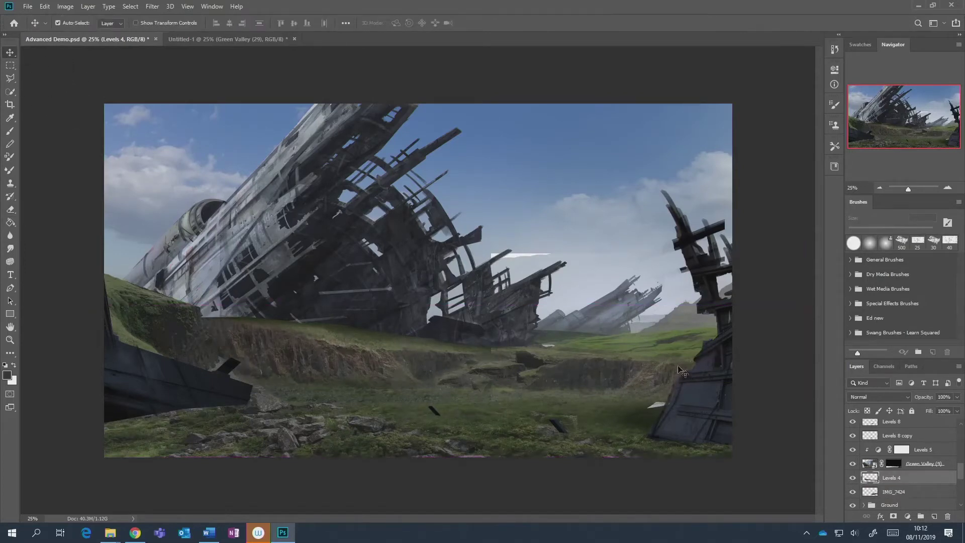
{"action": "left_click", "coordinate": [893, 492]}
{"action": "key", "text": "ctrl+t"}
{"action": "left_click_drag", "start_coordinate": [694, 373], "coordinate": [678, 371]}
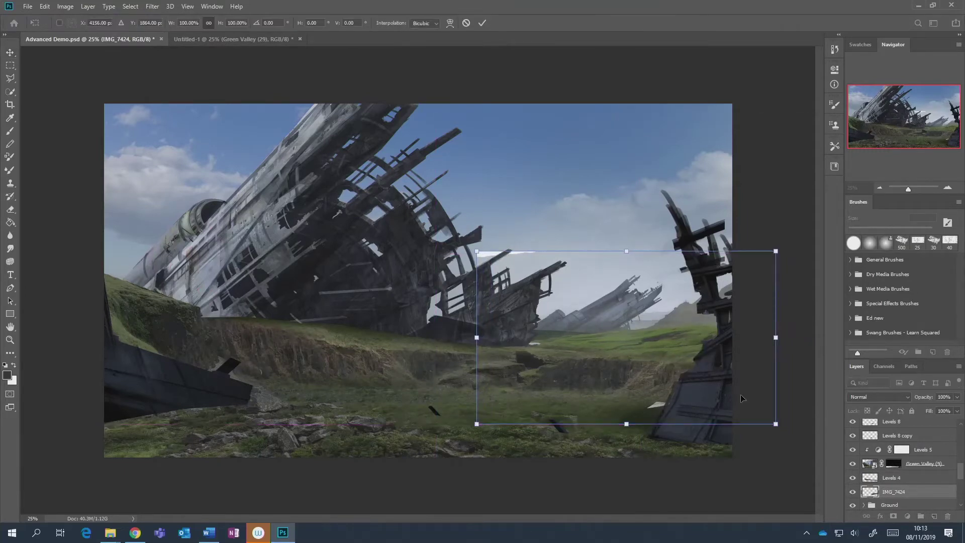
{"action": "left_click_drag", "start_coordinate": [776, 253], "coordinate": [769, 260]}
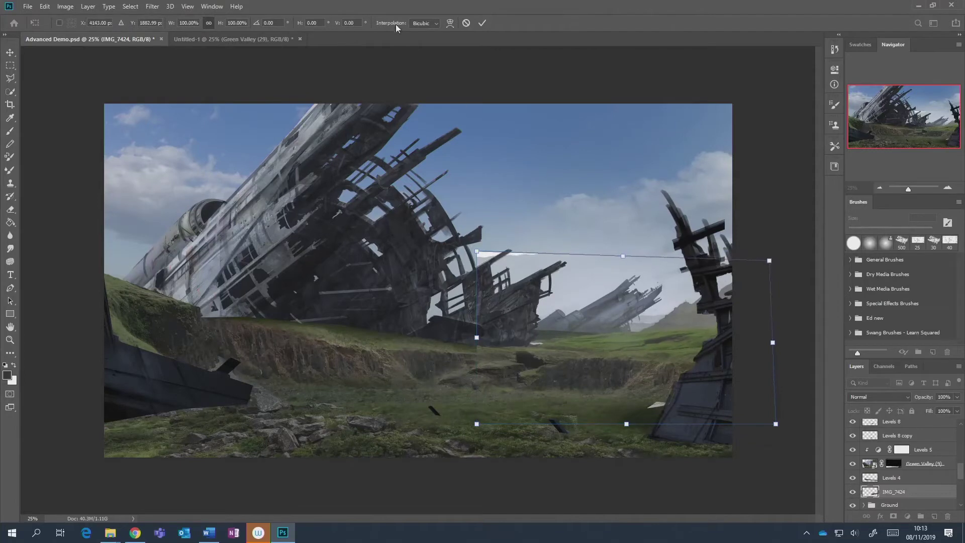
{"action": "left_click", "coordinate": [482, 23]}
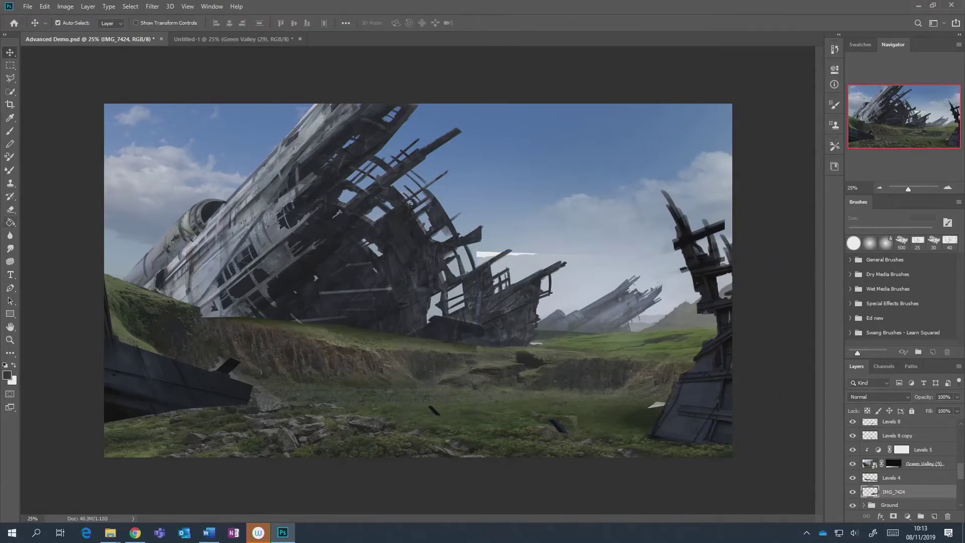
Erase the leftover white sky strip and the pale edge above IMG_7424's hills, using a 150 px eraser around the distant wreck.
{"action": "key", "text": "e"}
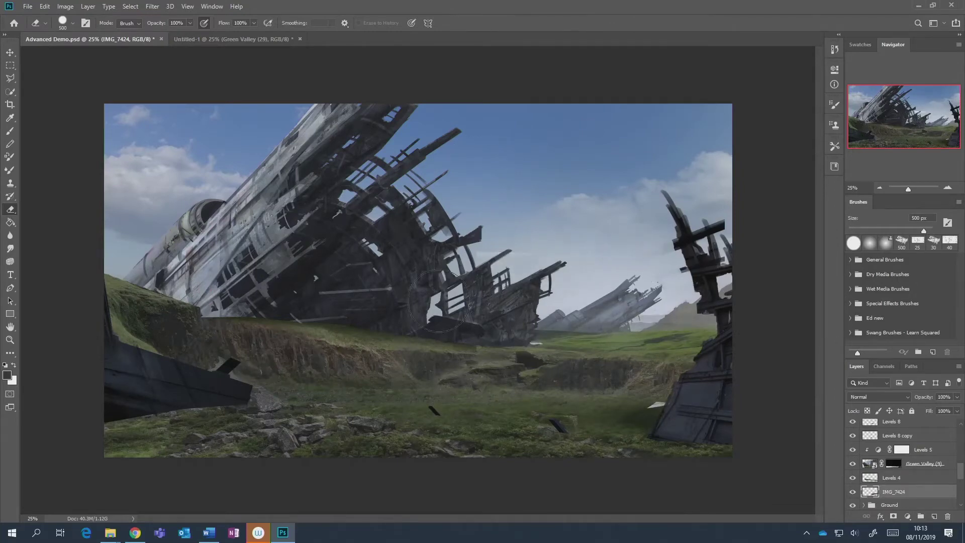
{"action": "key", "text": "bracketleft"}
{"action": "key", "text": "bracketleft"}
{"action": "key", "text": "bracketleft"}
{"action": "key", "text": "bracketleft"}
{"action": "key", "text": "bracketleft"}
{"action": "key", "text": "bracketleft"}
{"action": "left_click_drag", "start_coordinate": [612, 316], "coordinate": [649, 321]}
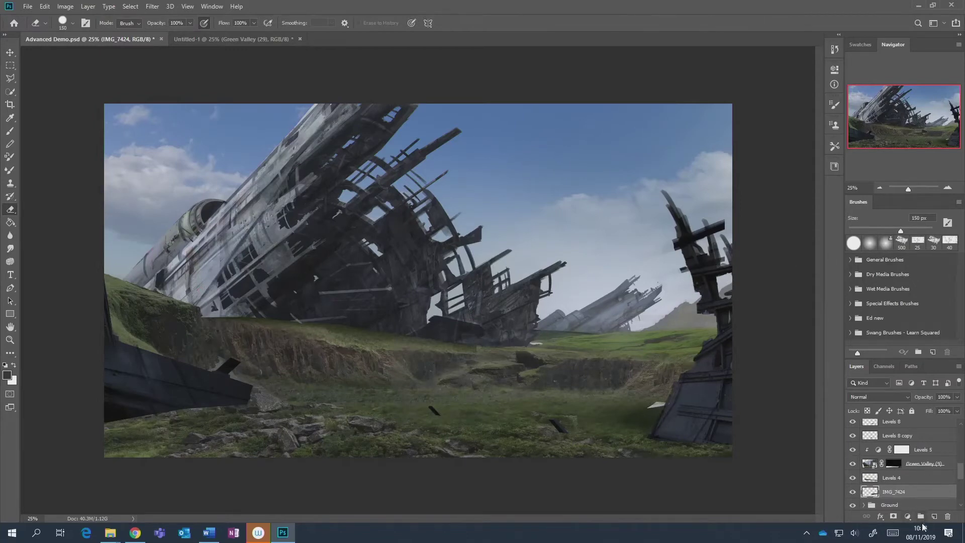
Clip a new Levels adjustment to IMG_7424, lowering its output white level and raising its output black level.
{"action": "left_click", "coordinate": [907, 516]}
{"action": "left_click", "coordinate": [909, 401]}
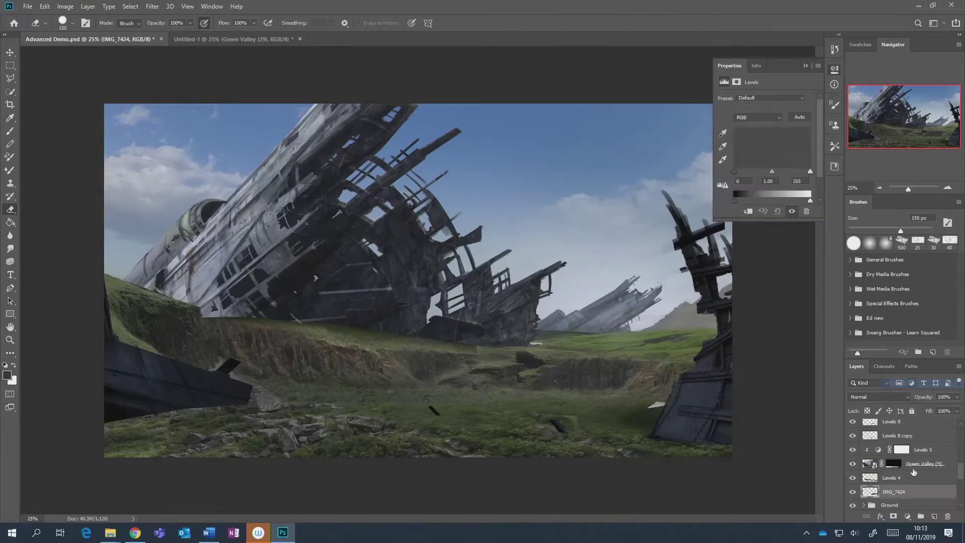
{"action": "left_click", "coordinate": [917, 497], "text": "alt"}
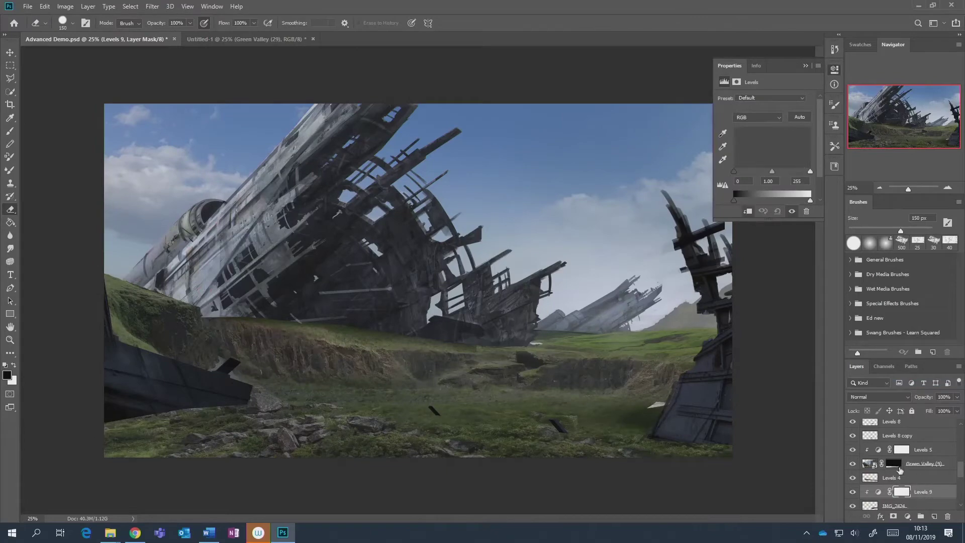
{"action": "left_click", "coordinate": [809, 171]}
{"action": "left_click_drag", "start_coordinate": [810, 200], "coordinate": [798, 199]}
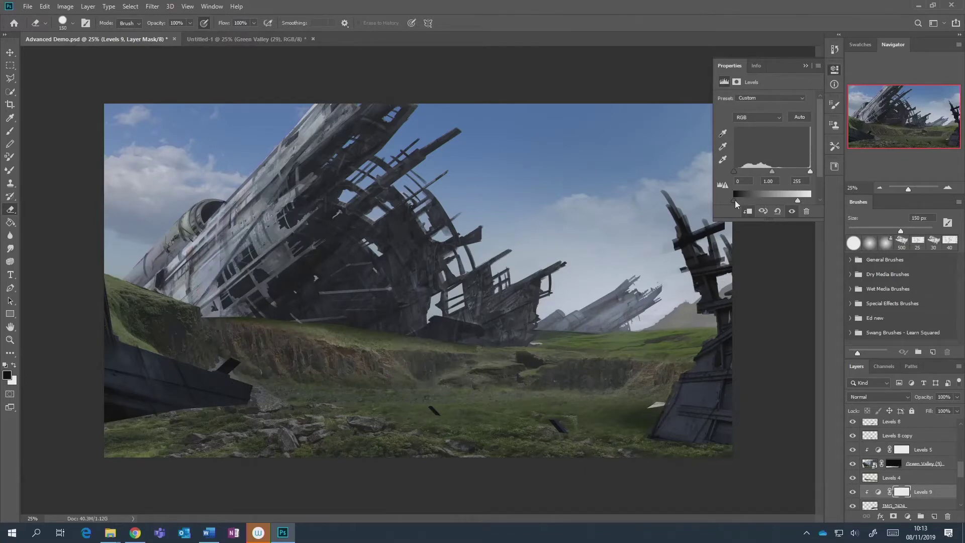
{"action": "mouse_move", "coordinate": [734, 200]}
{"action": "left_mouse_down"}
{"action": "mouse_move", "coordinate": [784, 200]}
{"action": "mouse_move", "coordinate": [749, 200]}
{"action": "left_mouse_up"}
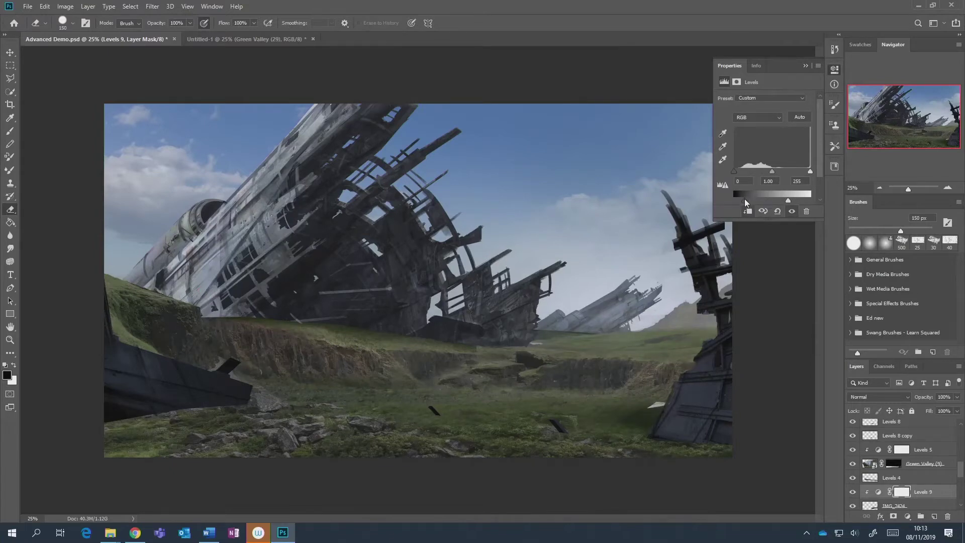
{"action": "left_click", "coordinate": [805, 64]}
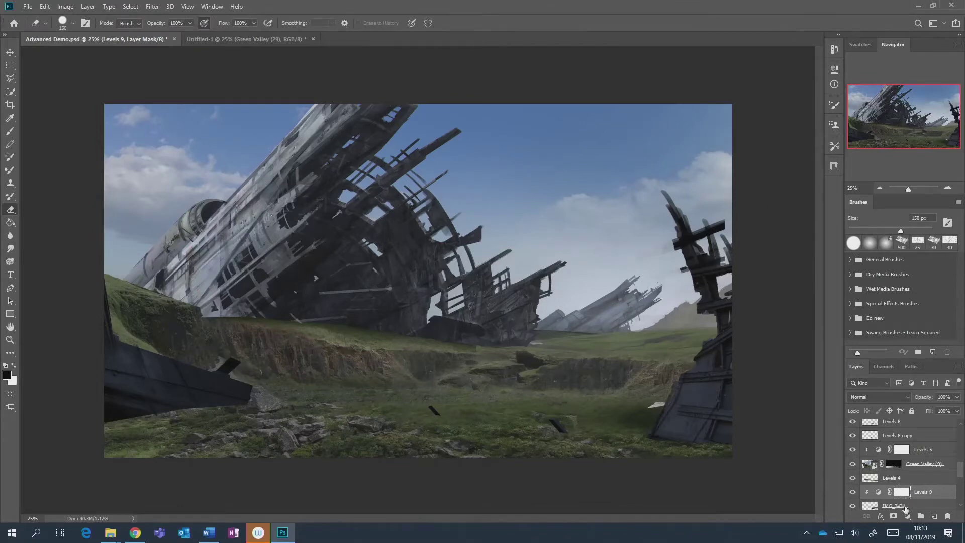
Select the IMG_7424 layer, review the painting at a small size and flip the image horizontally.
{"action": "left_click", "coordinate": [904, 506]}
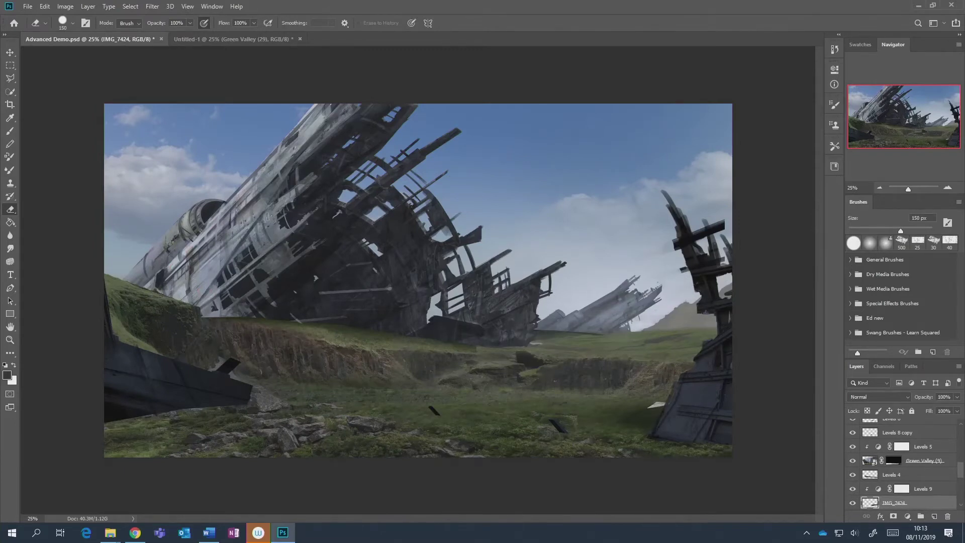
{"action": "key", "text": "ctrl+minus"}
{"action": "key", "text": "ctrl+minus"}
{"action": "key", "text": "ctrl+minus"}
{"action": "key", "text": "ctrl+minus"}
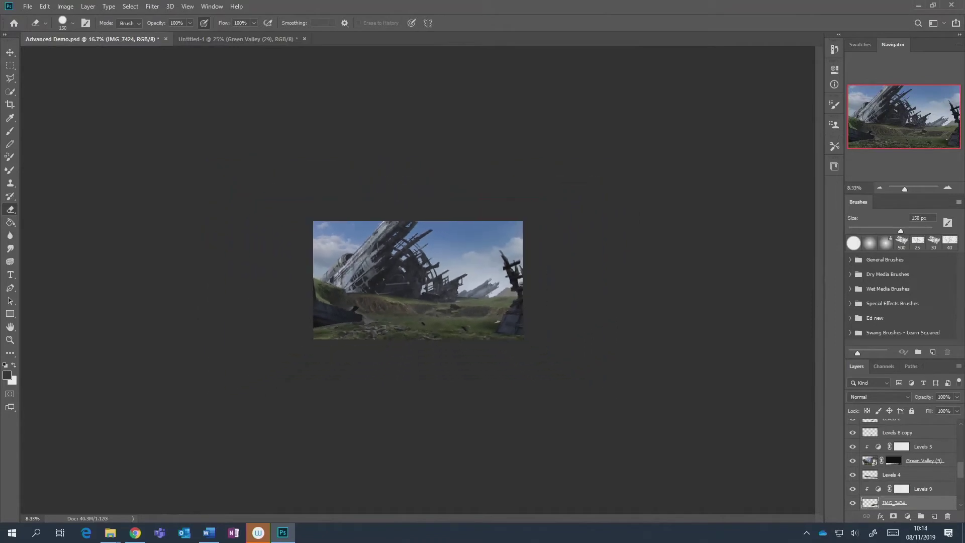
{"action": "key", "text": "ctrl+plus"}
{"action": "key", "text": "ctrl+shift+h"}
{"action": "key", "text": "ctrl+plus"}
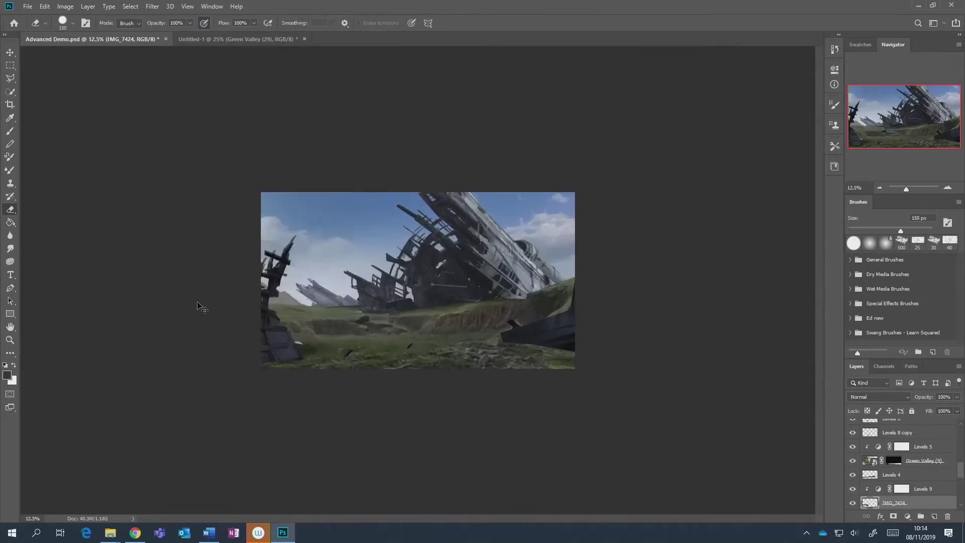
{"action": "key", "text": "ctrl+plus"}
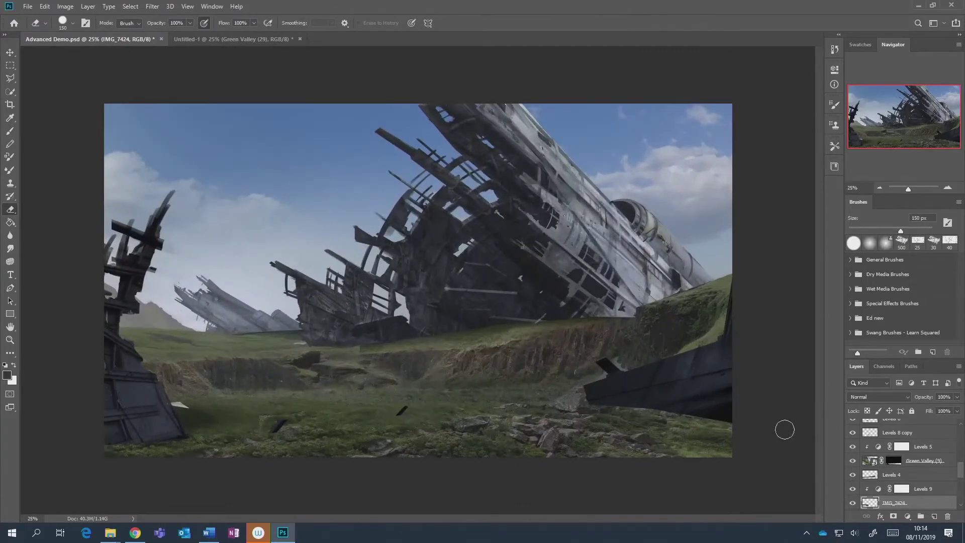
{"action": "scroll", "coordinate": [873, 482], "scroll_direction": "down", "scroll_amount": 2}
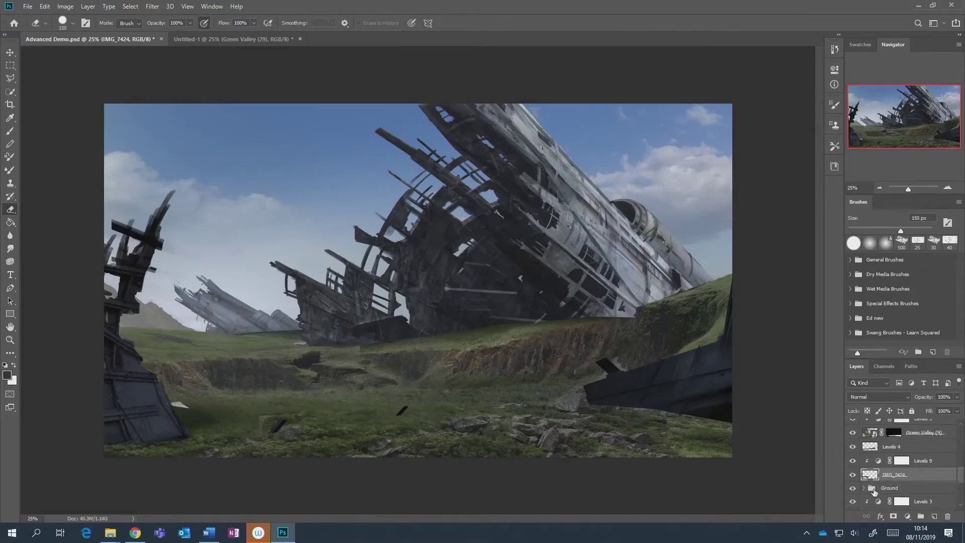
Clip a new Levels adjustment to the Ground group, setting input white to 82, lowering its output white level and raising its output black level.
{"action": "left_click", "coordinate": [876, 490]}
{"action": "left_click", "coordinate": [908, 516]}
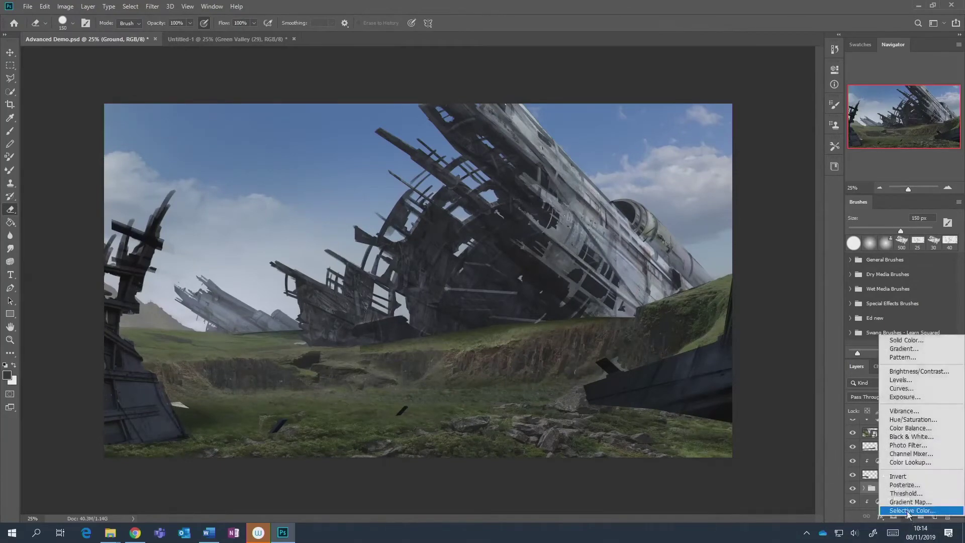
{"action": "left_click", "coordinate": [901, 379]}
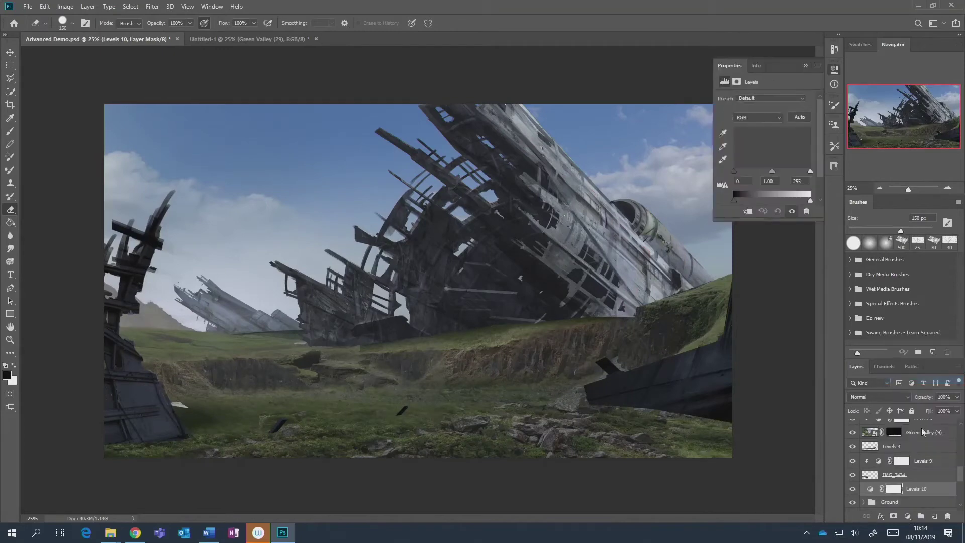
{"action": "left_click", "coordinate": [922, 495], "text": "alt"}
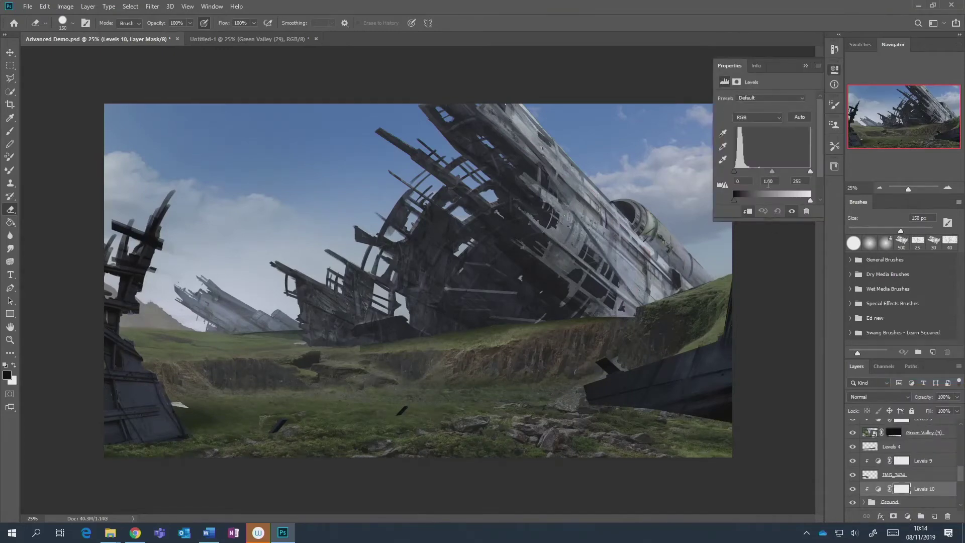
{"action": "left_click_drag", "start_coordinate": [810, 171], "coordinate": [759, 180]}
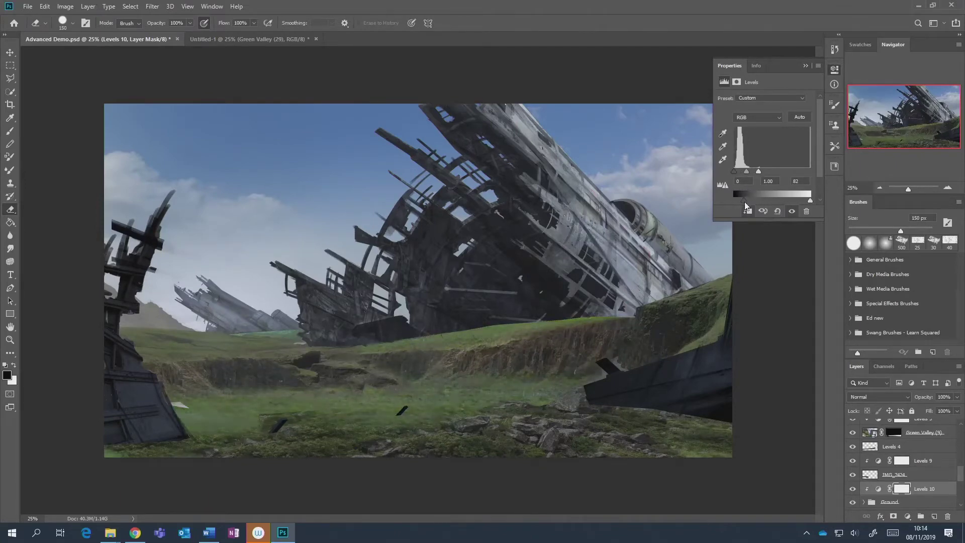
{"action": "left_click_drag", "start_coordinate": [810, 201], "coordinate": [767, 204]}
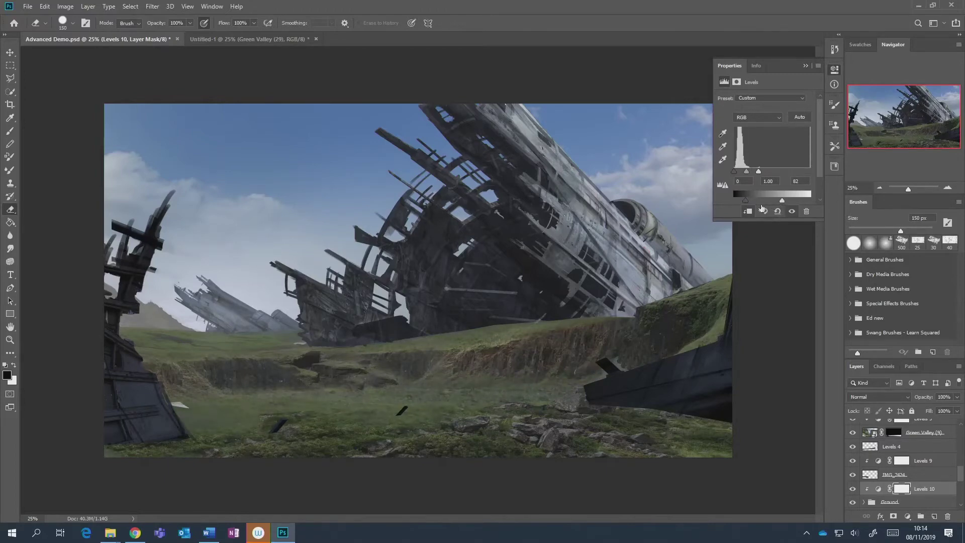
{"action": "left_click_drag", "start_coordinate": [745, 200], "coordinate": [777, 203]}
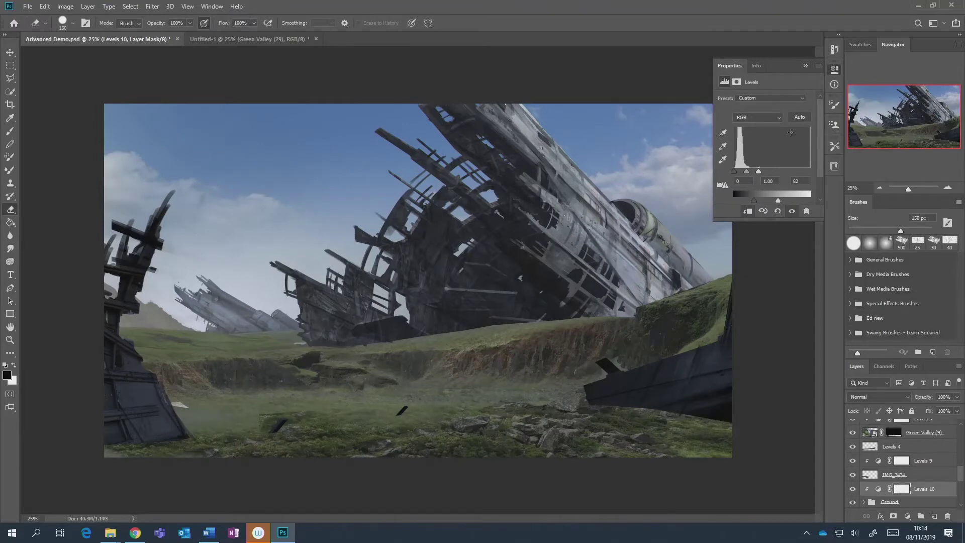
{"action": "left_click", "coordinate": [805, 66]}
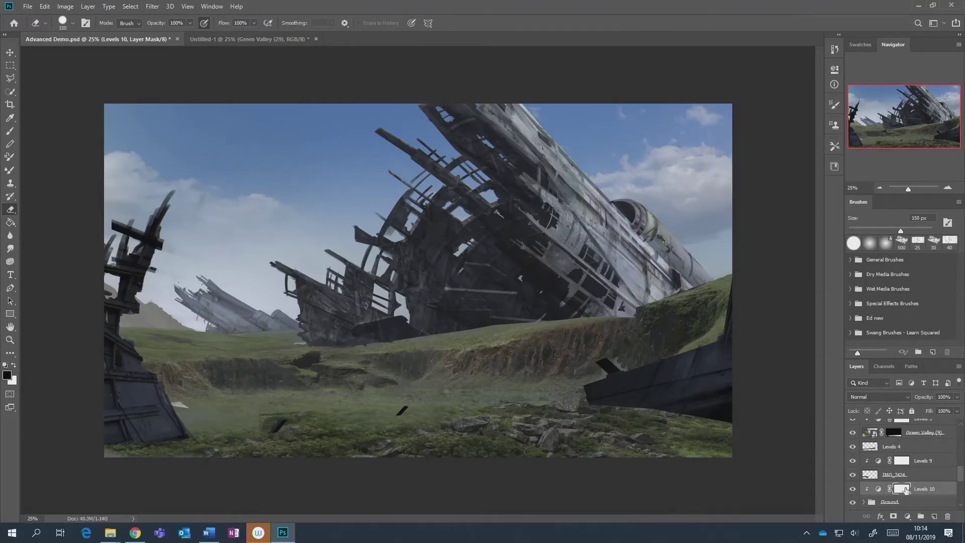
Fill the mask of the Ground group's Levels adjustment with black using the Paint Bucket tool.
{"action": "left_click", "coordinate": [11, 131]}
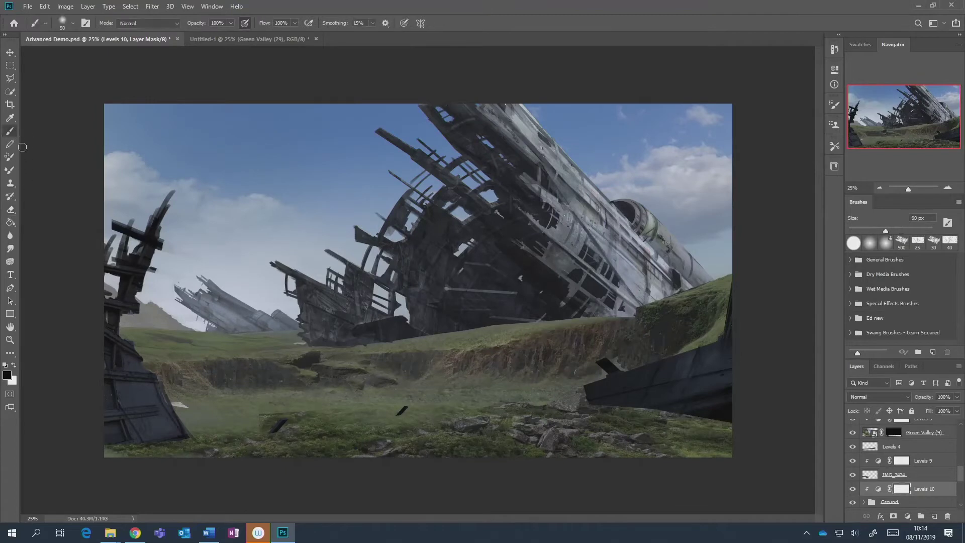
{"action": "key", "text": "g"}
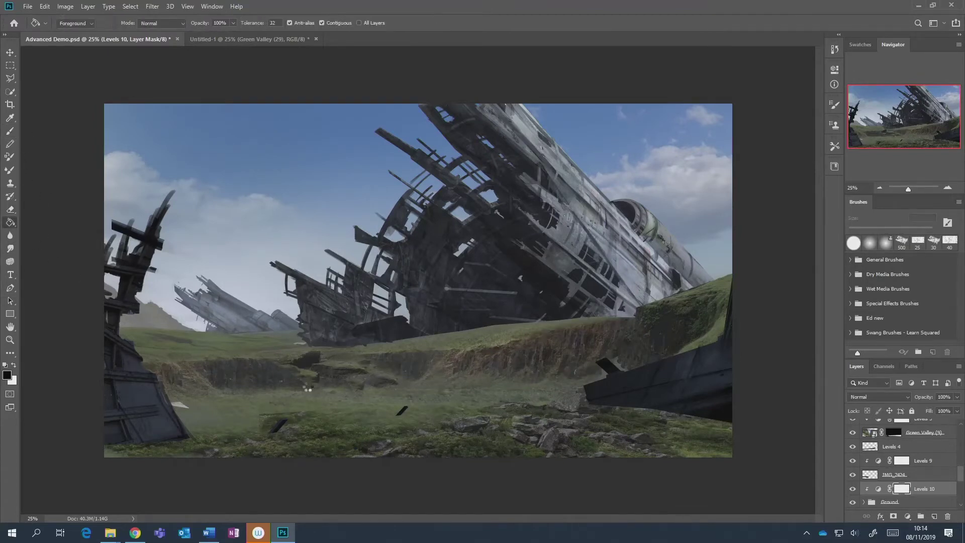
{"action": "left_click", "coordinate": [310, 415]}
Paint white on the Levels 10 mask with a soft 400 px brush over the distant grass below the far wreck.
{"action": "key", "text": "b"}
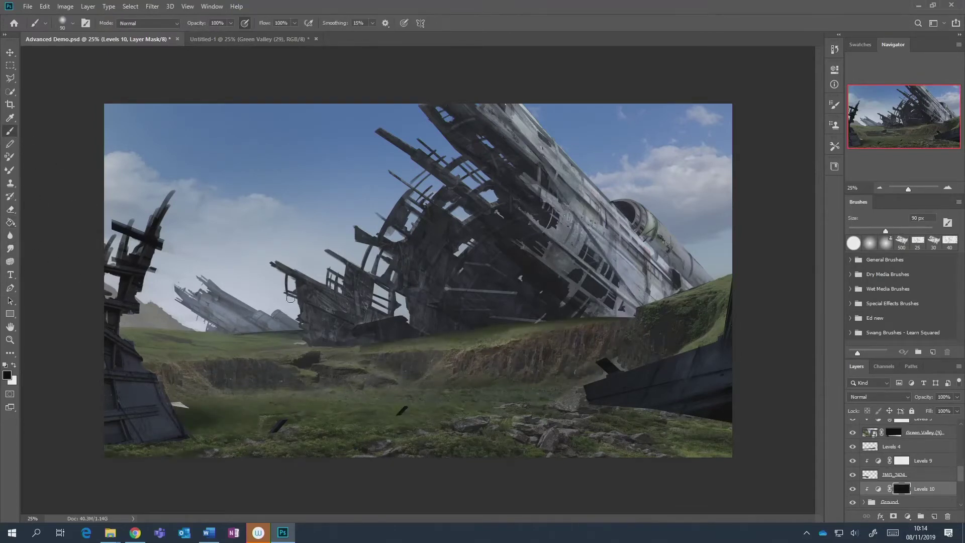
{"action": "key", "text": "period"}
{"action": "key", "text": "x"}
{"action": "key", "text": "bracketright"}
{"action": "key", "text": "bracketright"}
{"action": "key", "text": "bracketright"}
{"action": "key", "text": "bracketright"}
{"action": "key", "text": "bracketright"}
{"action": "key", "text": "bracketright"}
{"action": "key", "text": "bracketright"}
{"action": "key", "text": "bracketright"}
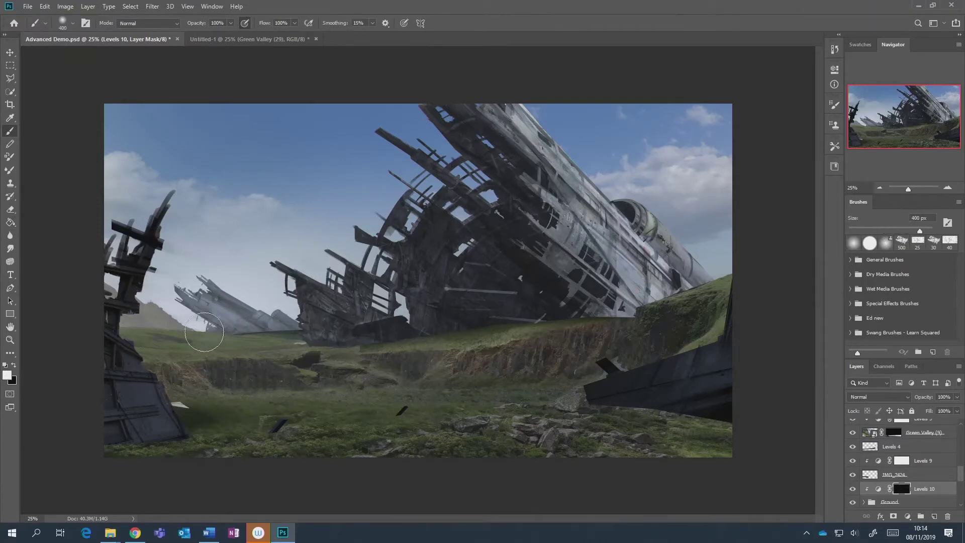
{"action": "mouse_move", "coordinate": [203, 332]}
{"action": "left_mouse_down"}
{"action": "mouse_move", "coordinate": [442, 284]}
{"action": "mouse_move", "coordinate": [241, 301]}
{"action": "mouse_move", "coordinate": [312, 317]}
{"action": "mouse_move", "coordinate": [286, 334]}
{"action": "mouse_move", "coordinate": [355, 306]}
{"action": "mouse_move", "coordinate": [352, 316]}
{"action": "mouse_move", "coordinate": [269, 335]}
{"action": "left_mouse_up"}
Add an empty layer above Levels 10 and toggle the Ground group's visibility to check which part of the painting it covers.
{"action": "left_click", "coordinate": [934, 517]}
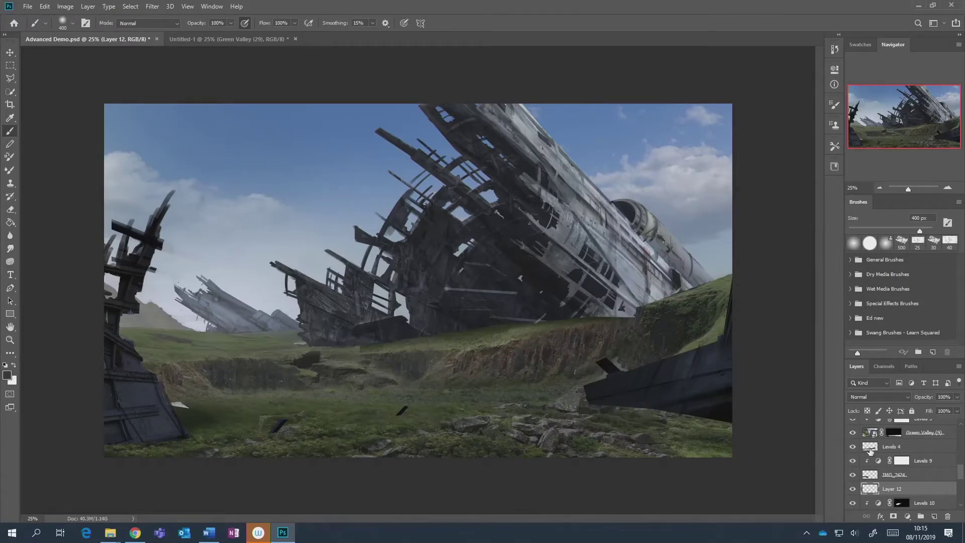
{"action": "scroll", "coordinate": [905, 480], "scroll_direction": "down", "scroll_amount": 2}
{"action": "left_click", "coordinate": [853, 488]}
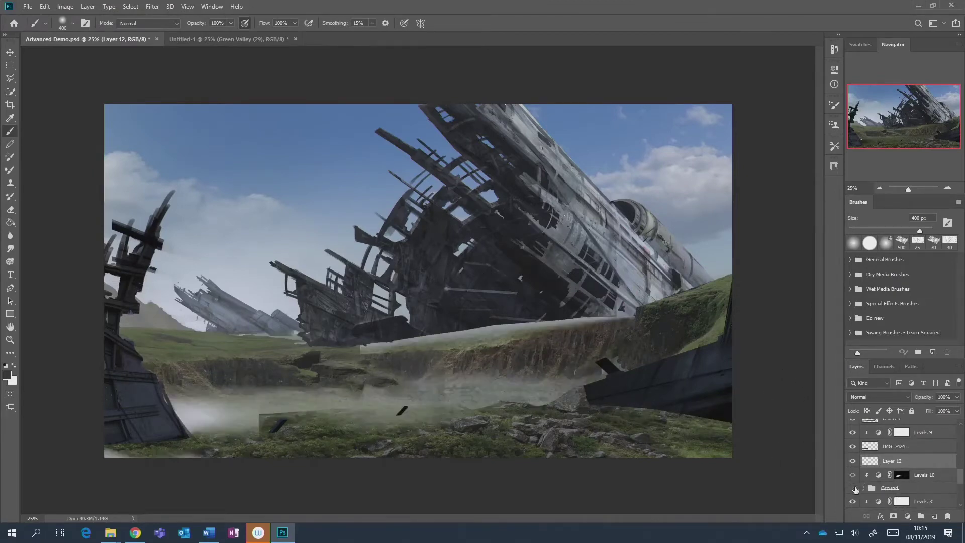
{"action": "left_click", "coordinate": [853, 488]}
{"action": "left_click", "coordinate": [899, 476]}
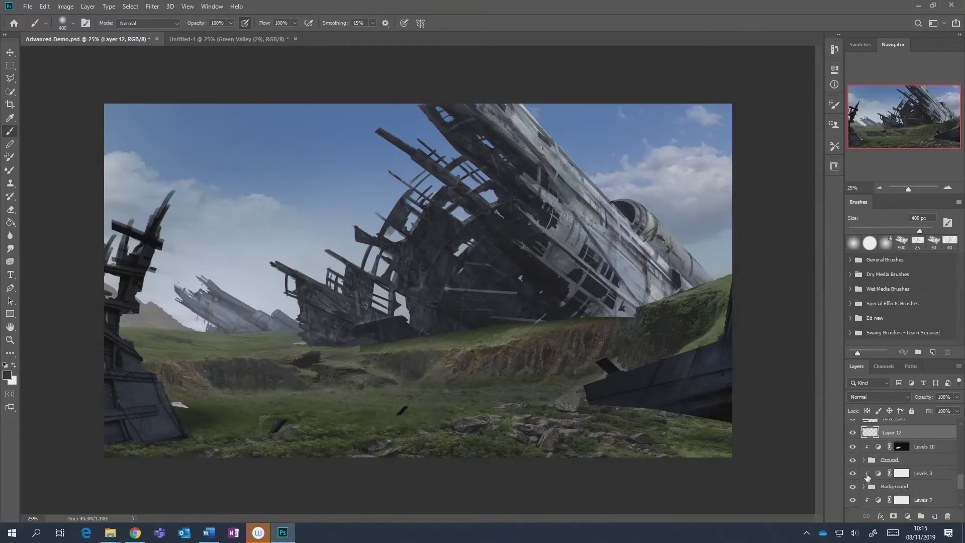
{"action": "left_click", "coordinate": [884, 463]}
{"action": "scroll", "coordinate": [913, 469], "scroll_direction": "up", "scroll_amount": 1}
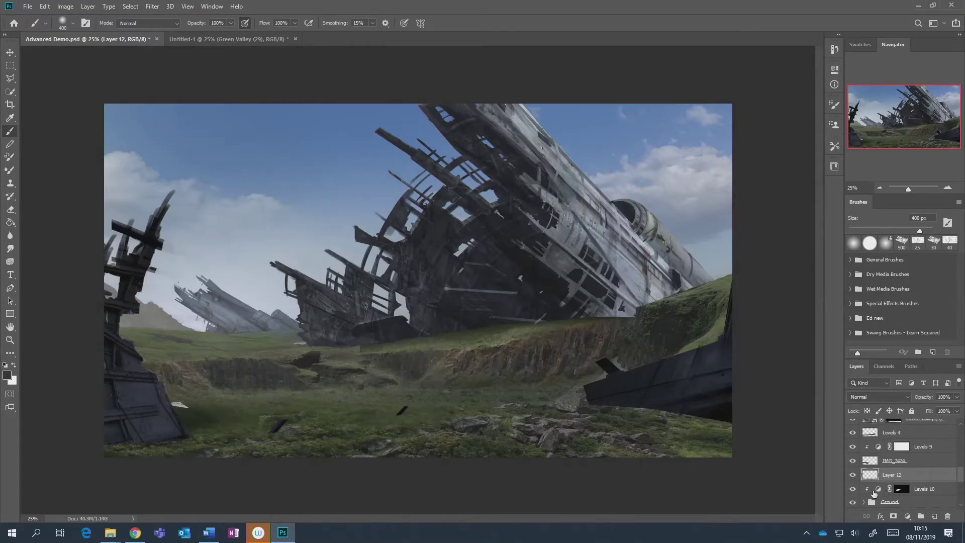
{"action": "left_click", "coordinate": [852, 503]}
{"action": "left_click", "coordinate": [853, 503]}
Activate the layer mask of the Levels 10 adjustment clipped to the Ground group.
{"action": "left_click", "coordinate": [916, 503]}
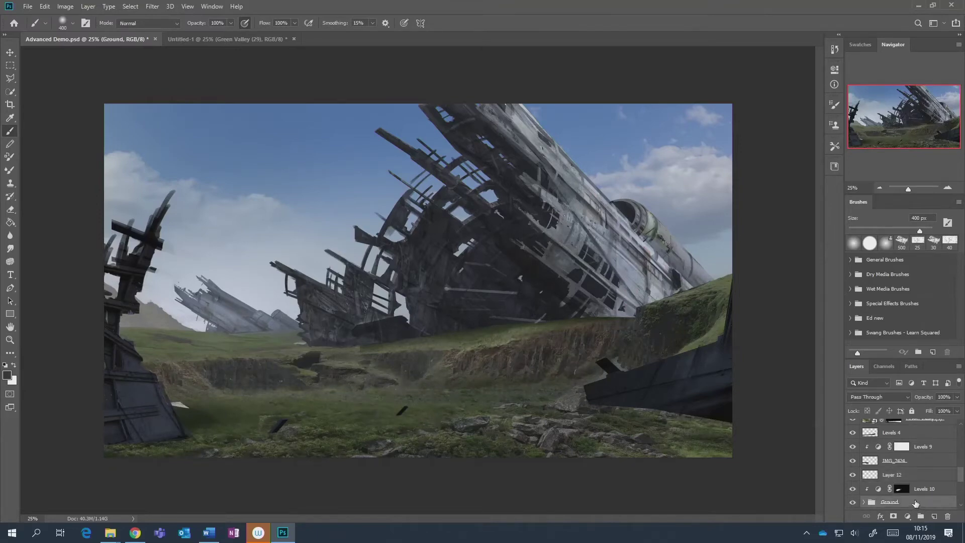
{"action": "scroll", "coordinate": [912, 500], "scroll_direction": "down", "scroll_amount": 2}
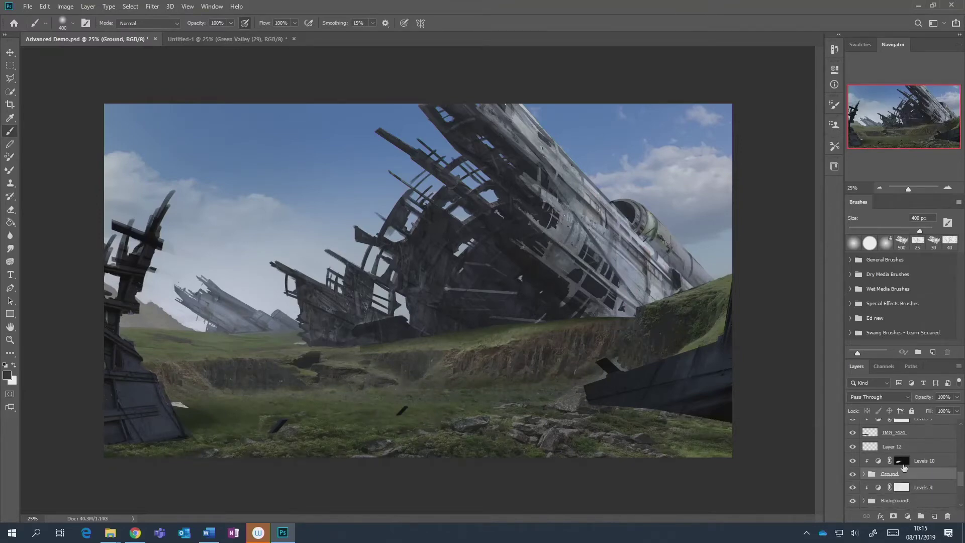
{"action": "left_click", "coordinate": [902, 462]}
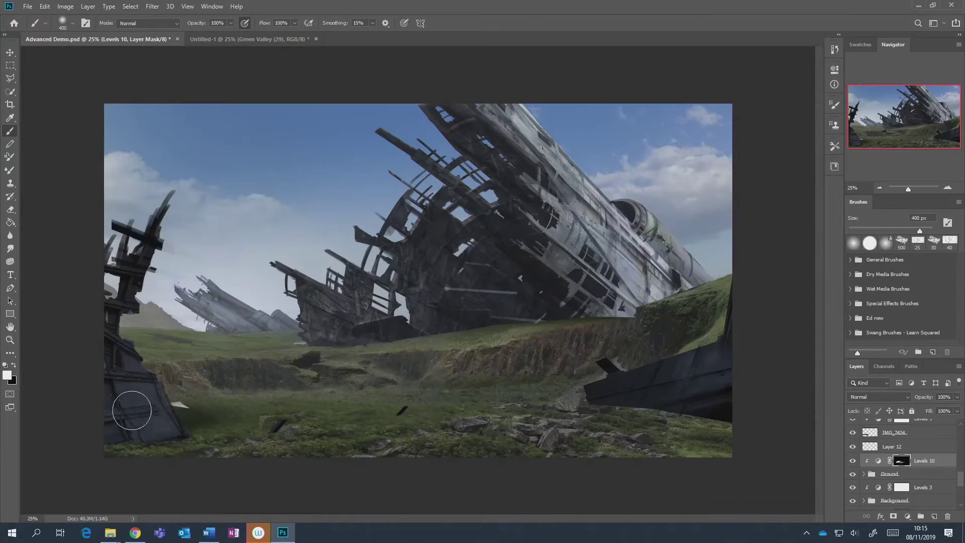
{"action": "scroll", "coordinate": [920, 476], "scroll_direction": "up", "scroll_amount": 1}
{"action": "scroll", "coordinate": [920, 477], "scroll_direction": "up", "scroll_amount": 1}
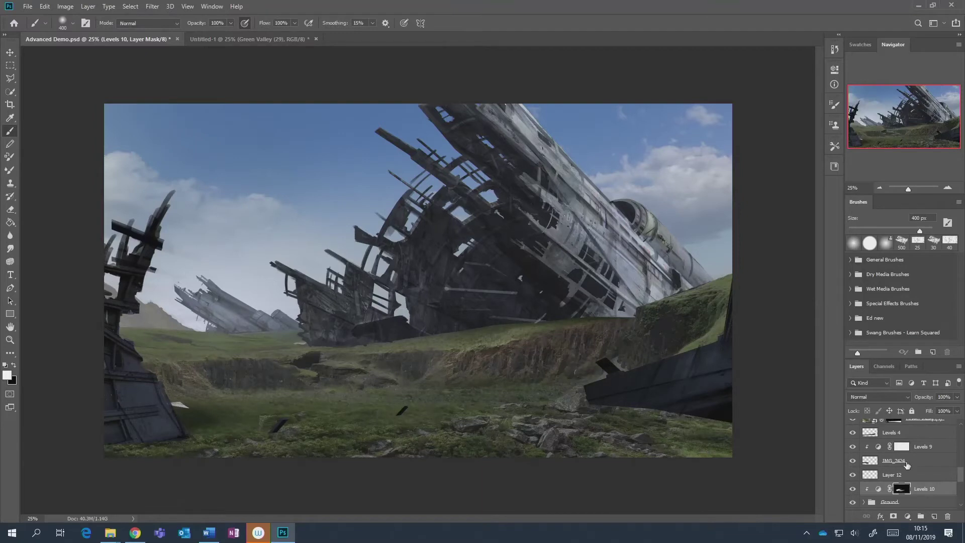
Toggle the Levels 8 layer and Layer 11 off and on to identify their content, and select the Levels 8 layer.
{"action": "scroll", "coordinate": [904, 468], "scroll_direction": "up", "scroll_amount": 2}
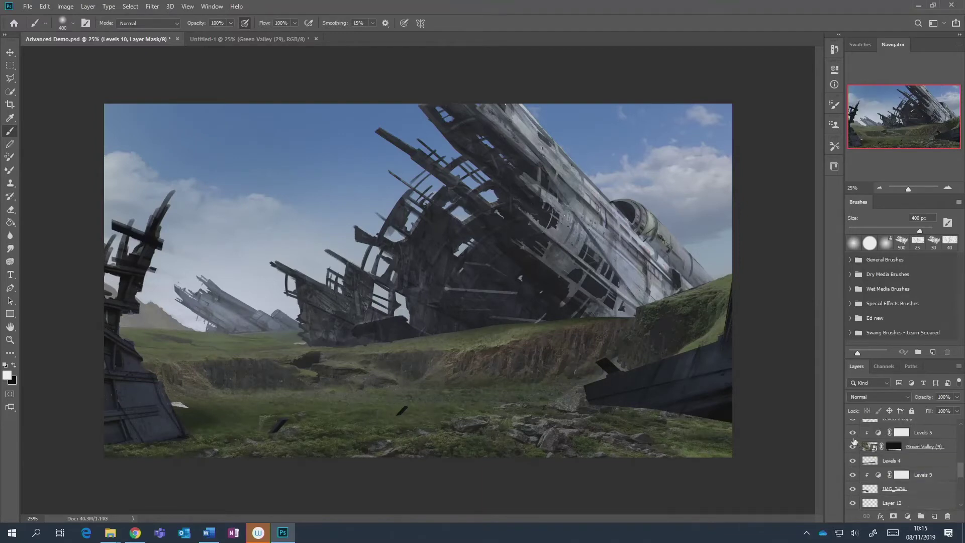
{"action": "scroll", "coordinate": [857, 436], "scroll_direction": "up", "scroll_amount": 2}
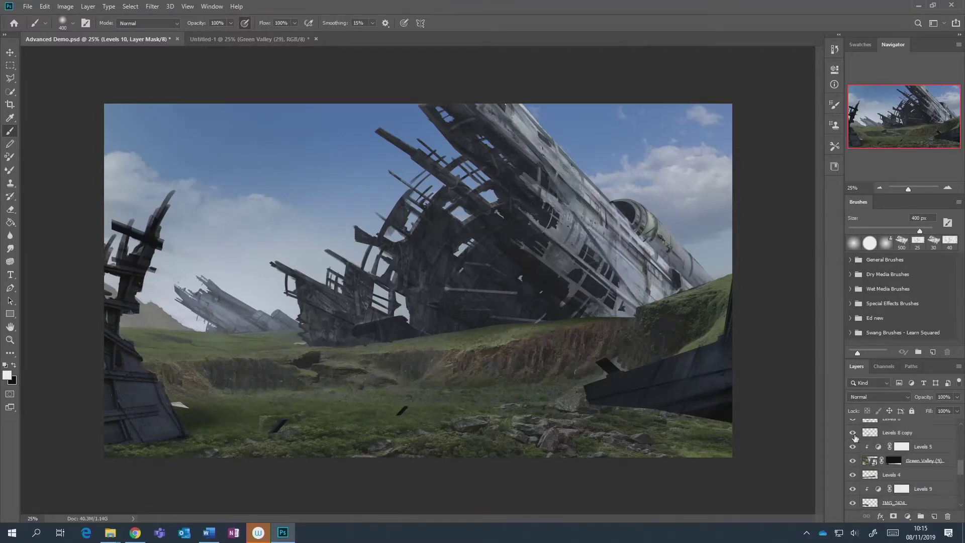
{"action": "left_click", "coordinate": [854, 435]}
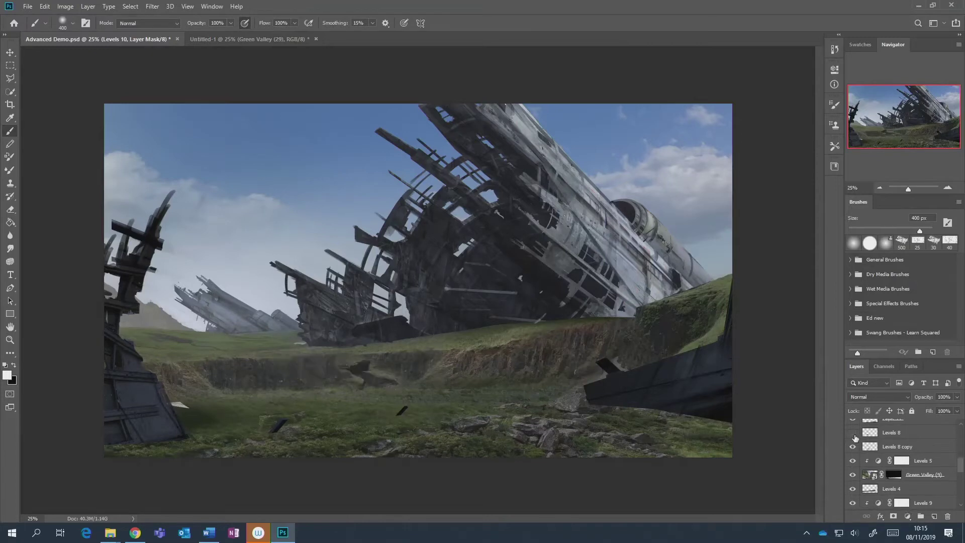
{"action": "left_click", "coordinate": [854, 435]}
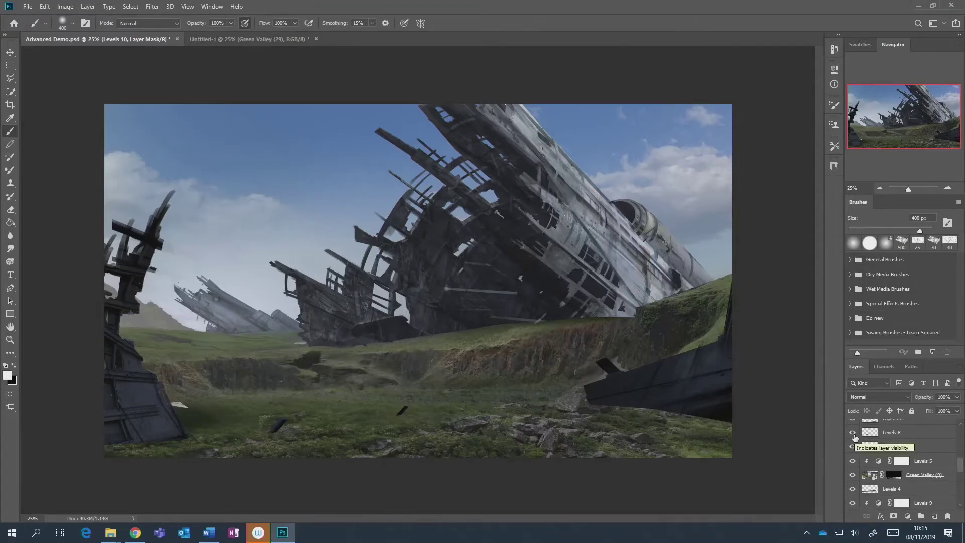
{"action": "scroll", "coordinate": [856, 437], "scroll_direction": "up", "scroll_amount": 1}
{"action": "left_click", "coordinate": [854, 435]}
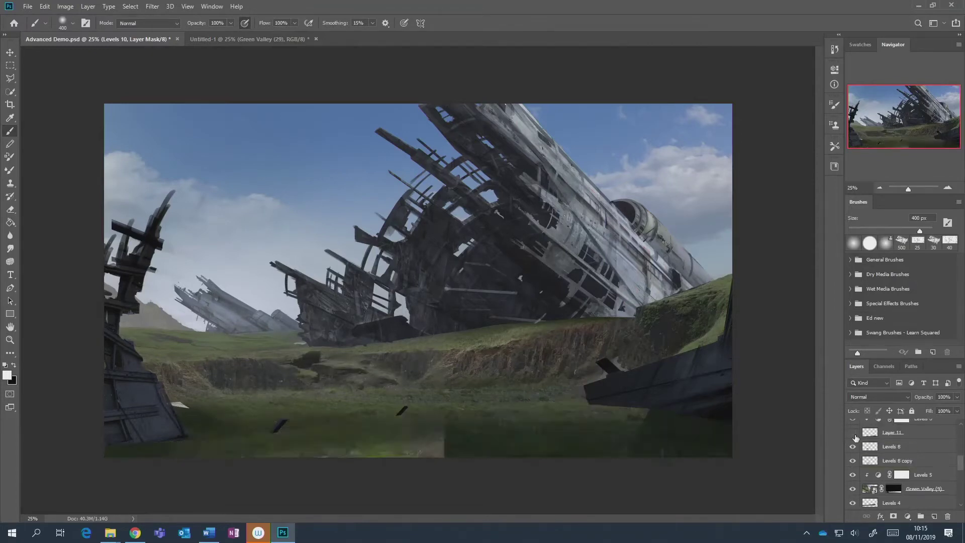
{"action": "left_click", "coordinate": [854, 435]}
{"action": "left_click", "coordinate": [907, 447]}
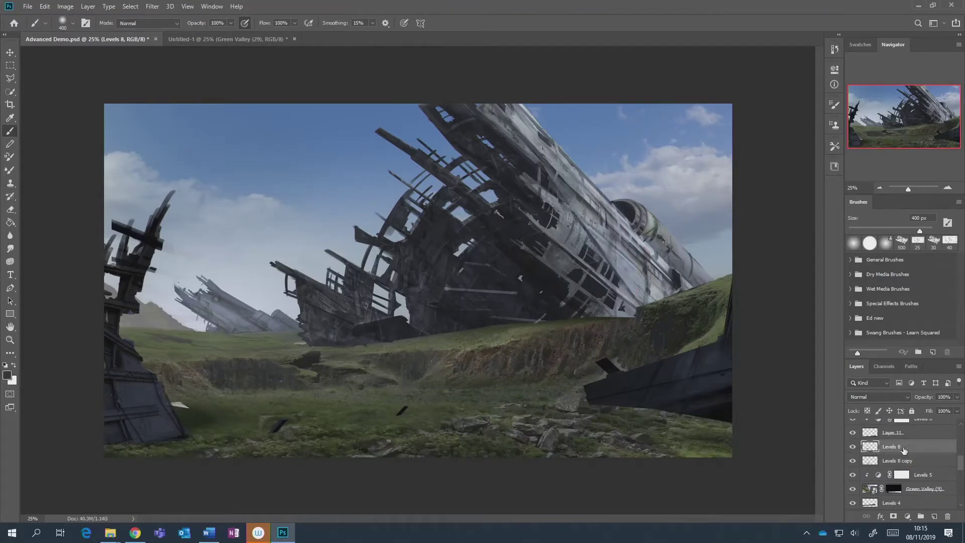
{"action": "scroll", "coordinate": [907, 455], "scroll_direction": "down", "scroll_amount": 5}
{"action": "scroll", "coordinate": [907, 458], "scroll_direction": "down", "scroll_amount": 2}
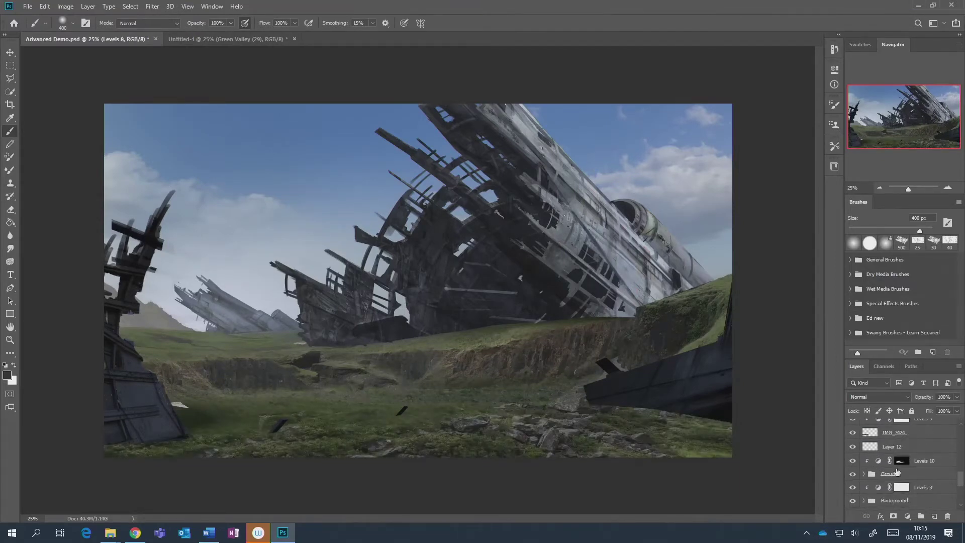
Group the selected ground layers with their Levels adjustments and rename the group "Ground group".
{"action": "left_click", "coordinate": [920, 476], "text": "shift"}
{"action": "key", "text": "ctrl+g"}
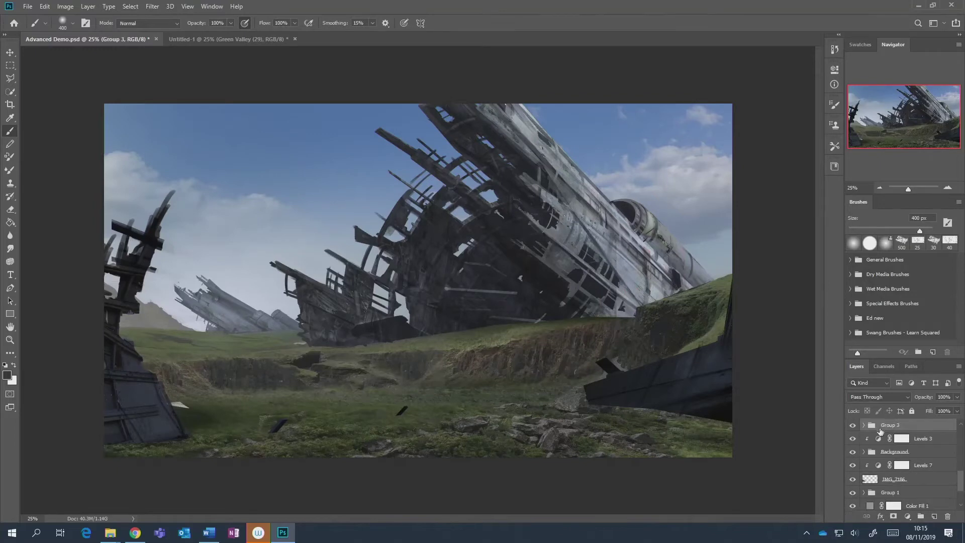
{"action": "double_click", "coordinate": [890, 425]}
{"action": "type", "text": "Gr"}
{"action": "key", "text": "Return"}
Add a new layer above the Ground group, clip it to the group and set its blend mode to Multiply.
{"action": "key", "text": "ctrl+shift+alt+n"}
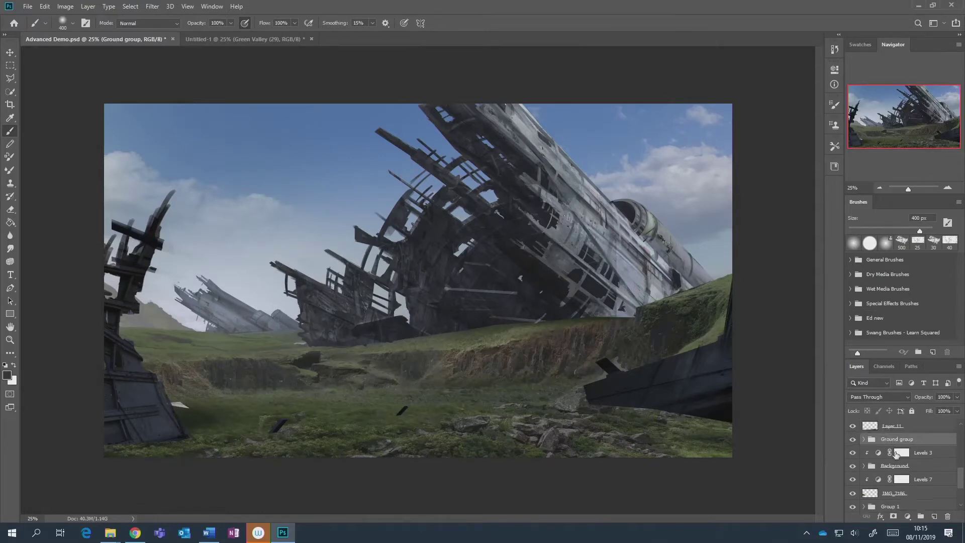
{"action": "left_click", "coordinate": [930, 517]}
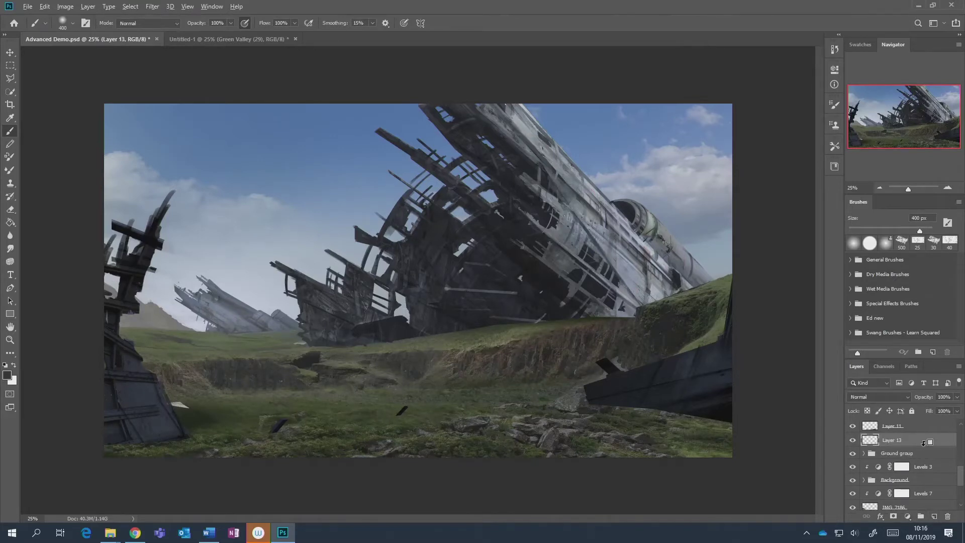
{"action": "key", "text": "ctrl+alt+g"}
{"action": "left_click", "coordinate": [879, 396]}
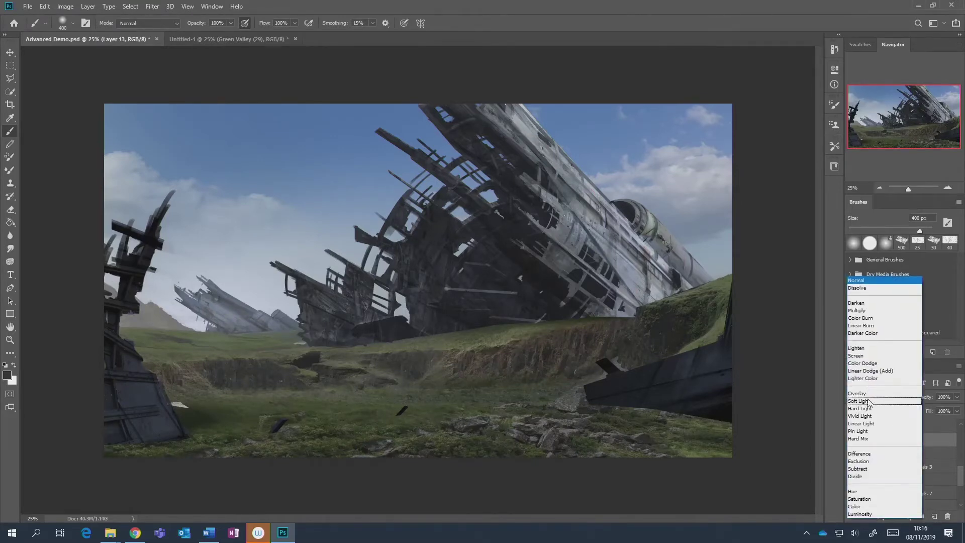
{"action": "left_click", "coordinate": [854, 313]}
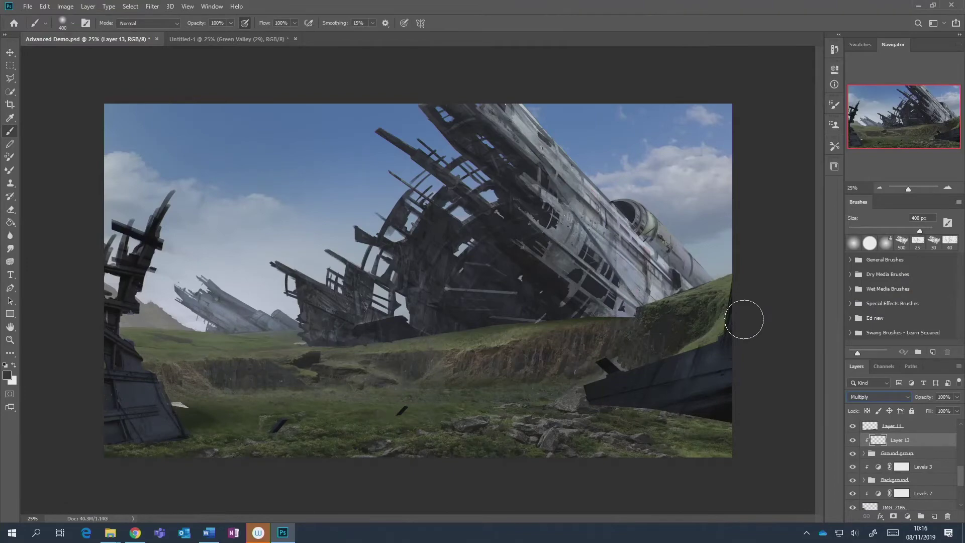
Set the foreground colour to a light, slightly green grey with a hue of about 88°.
{"action": "left_click", "coordinate": [7, 374]}
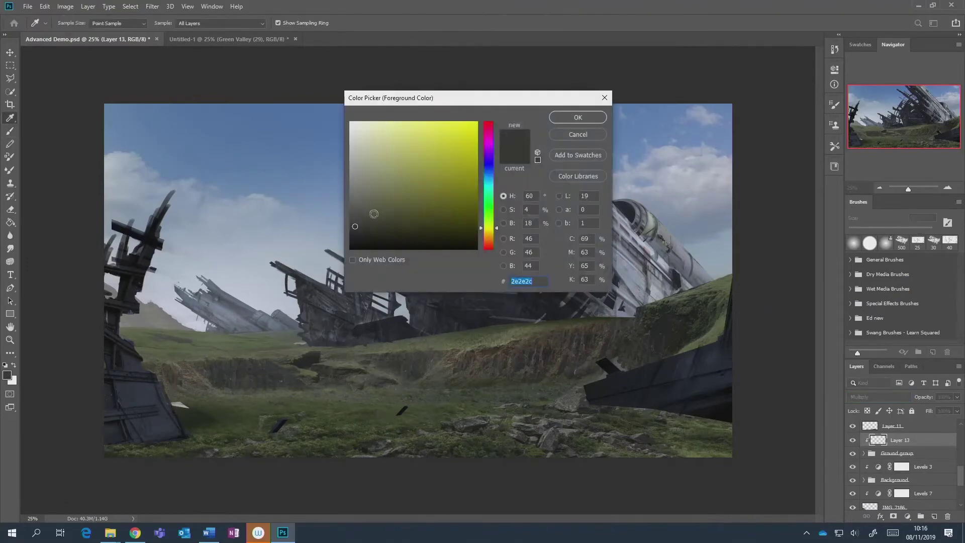
{"action": "left_click_drag", "start_coordinate": [374, 214], "coordinate": [364, 180]}
{"action": "left_click_drag", "start_coordinate": [490, 228], "coordinate": [491, 217]}
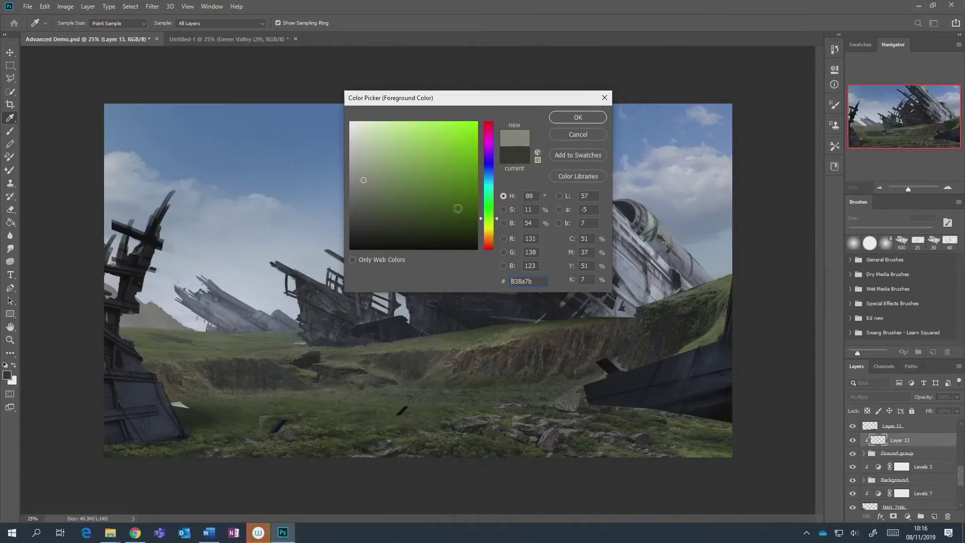
{"action": "left_click_drag", "start_coordinate": [363, 179], "coordinate": [361, 173]}
{"action": "left_click", "coordinate": [578, 118]}
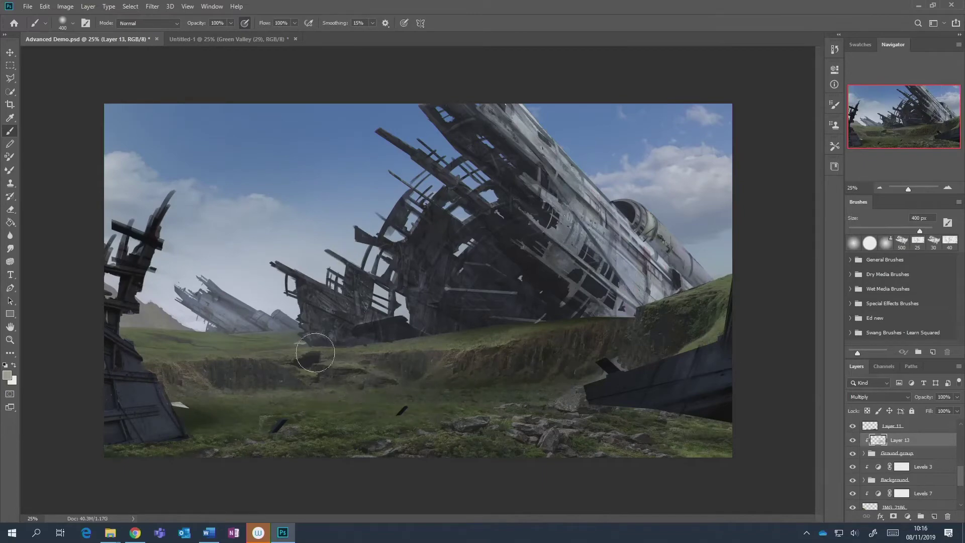
Paint soft shadows on the grass along the base of the crashed ship with a brush of about 125 to 150 px.
{"action": "key", "text": "bracketleft"}
{"action": "key", "text": "bracketleft"}
{"action": "key", "text": "bracketleft"}
{"action": "key", "text": "bracketleft"}
{"action": "key", "text": "bracketleft"}
{"action": "key", "text": "bracketleft"}
{"action": "key", "text": "bracketleft"}
{"action": "key", "text": "bracketright"}
{"action": "key", "text": "bracketright"}
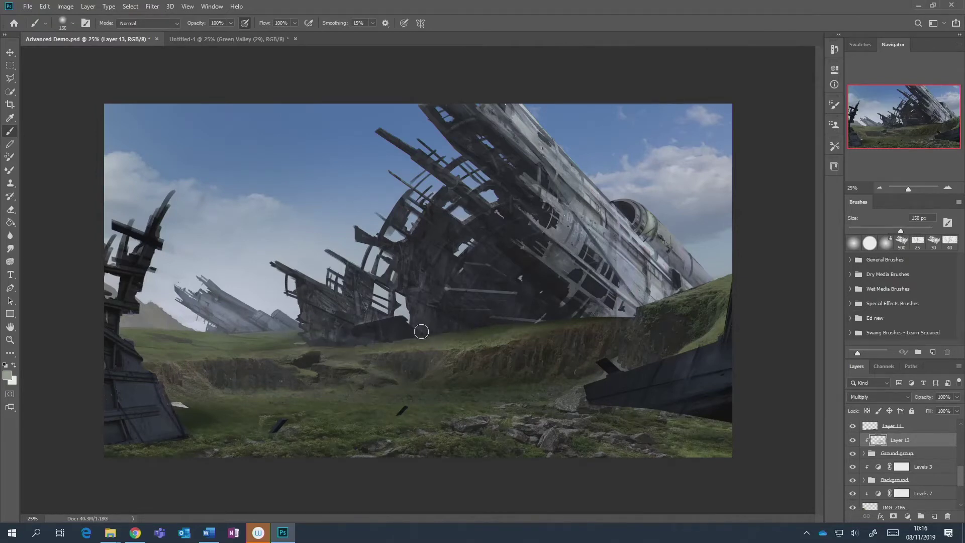
{"action": "key", "text": "bracketright"}
{"action": "key", "text": "bracketleft"}
{"action": "key", "text": "bracketleft"}
{"action": "key", "text": "bracketleft"}
{"action": "key", "text": "bracketleft"}
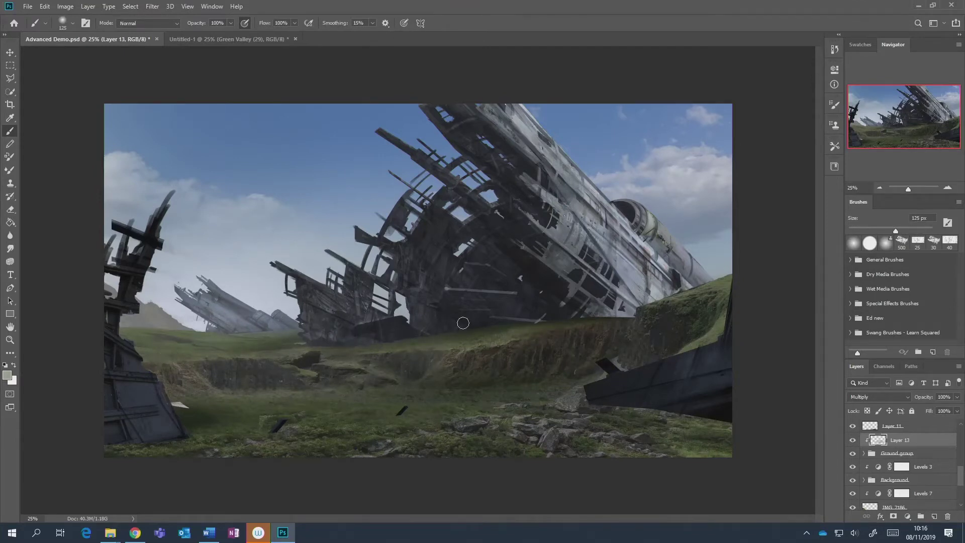
{"action": "key", "text": "bracketright"}
Erase excess shadow from the ground and cliff below the ship with a 200 px eraser.
{"action": "key", "text": "e"}
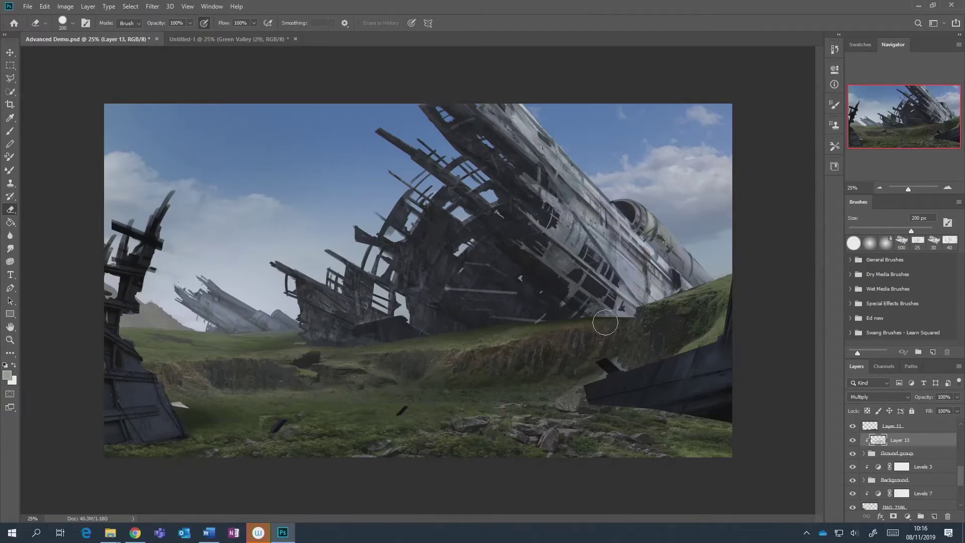
{"action": "left_click_drag", "start_coordinate": [534, 338], "coordinate": [369, 386]}
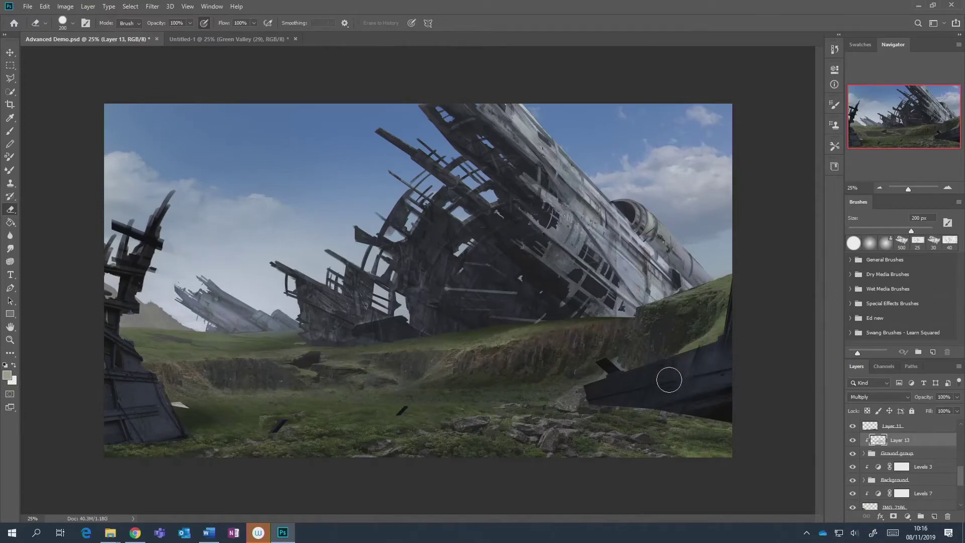
{"action": "key", "text": "ctrl+minus"}
{"action": "key", "text": "ctrl+plus"}
{"action": "key", "text": "ctrl+plus"}
{"action": "key", "text": "ctrl+plus"}
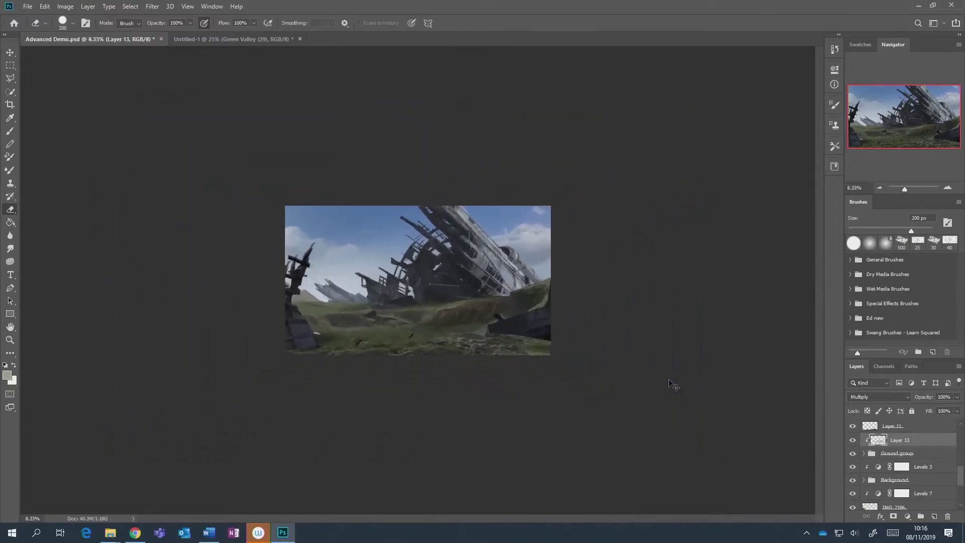
{"action": "key", "text": "ctrl+minus"}
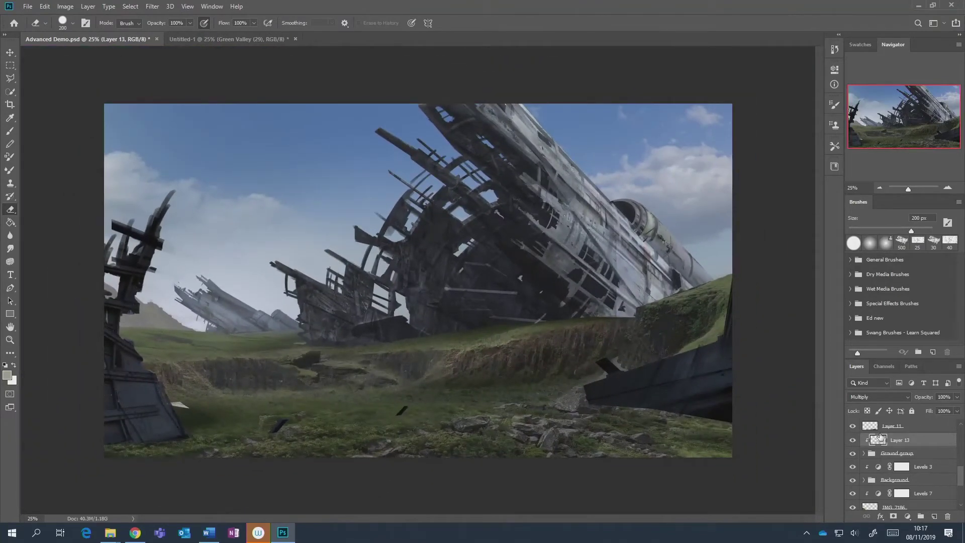
{"action": "key", "text": "b"}
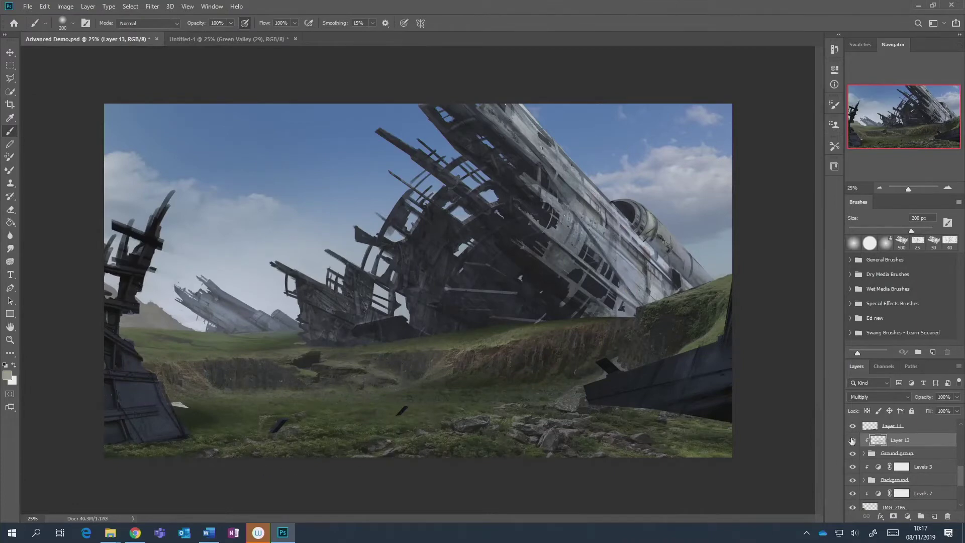
Move Layer 11 and its clipped Levels 6 adjustment into the Ground group.
{"action": "scroll", "coordinate": [907, 459], "scroll_direction": "up", "scroll_amount": 1}
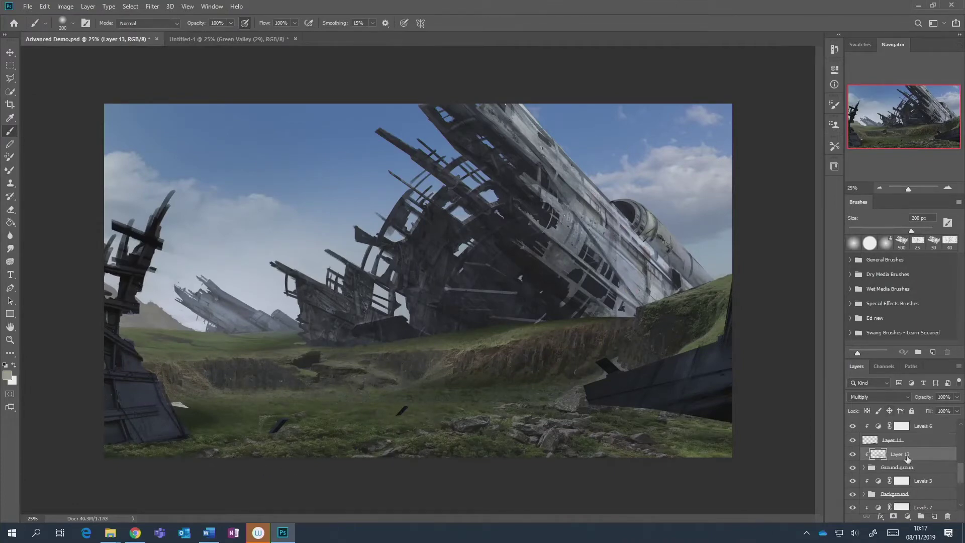
{"action": "left_click", "coordinate": [910, 442]}
{"action": "left_click", "coordinate": [919, 427], "text": "shift"}
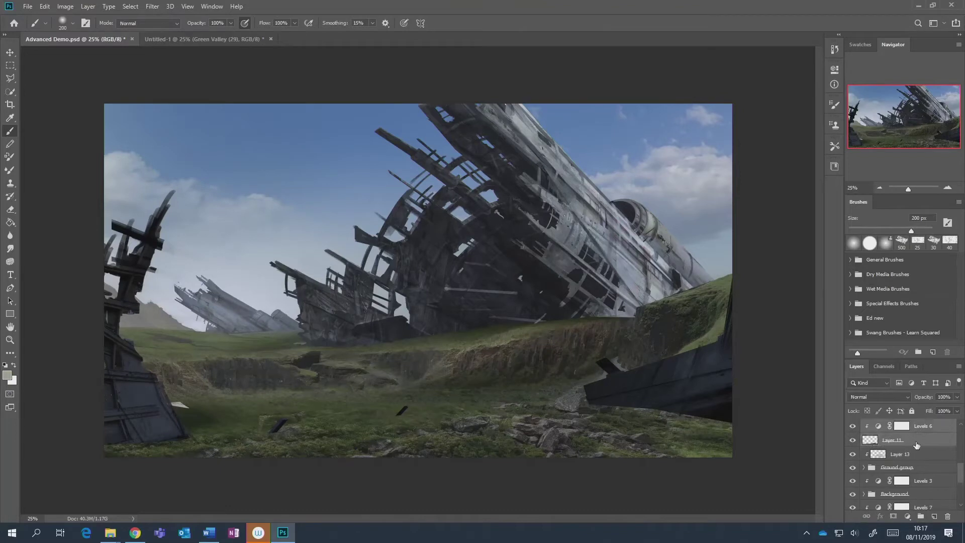
{"action": "left_click_drag", "start_coordinate": [917, 445], "coordinate": [918, 472]}
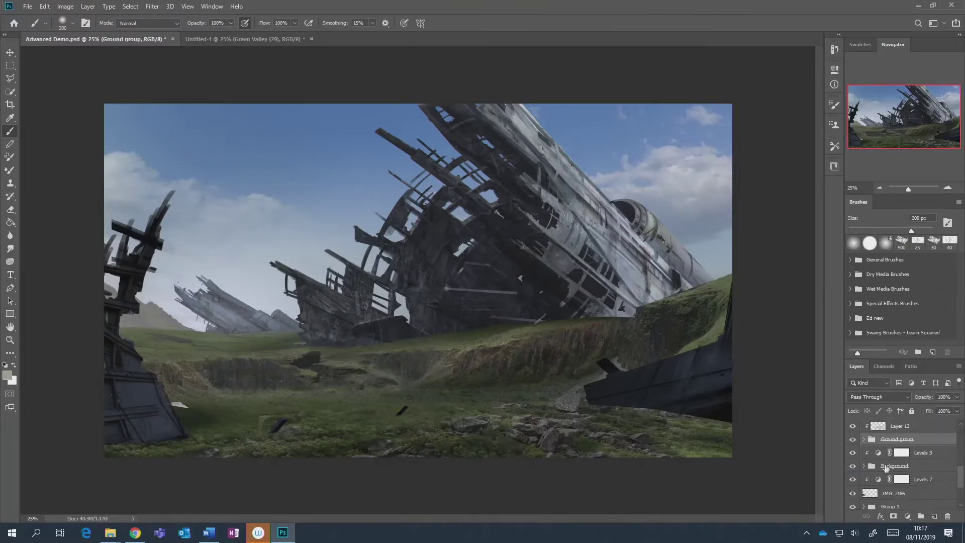
{"action": "scroll", "coordinate": [891, 462], "scroll_direction": "up", "scroll_amount": 3}
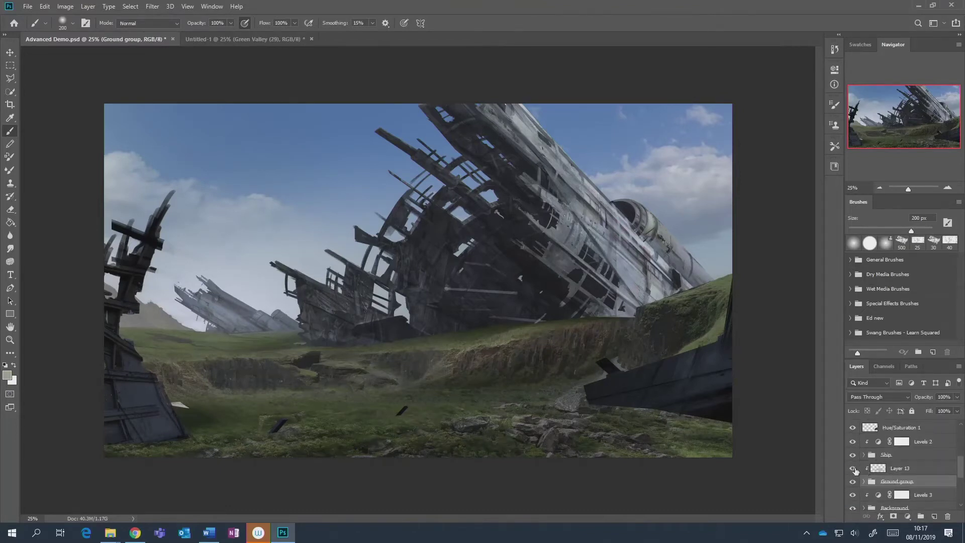
Darken the foreground grass and rocks on Layer 13 with a large soft brush of about 800 to 1200 px.
{"action": "left_click", "coordinate": [911, 469]}
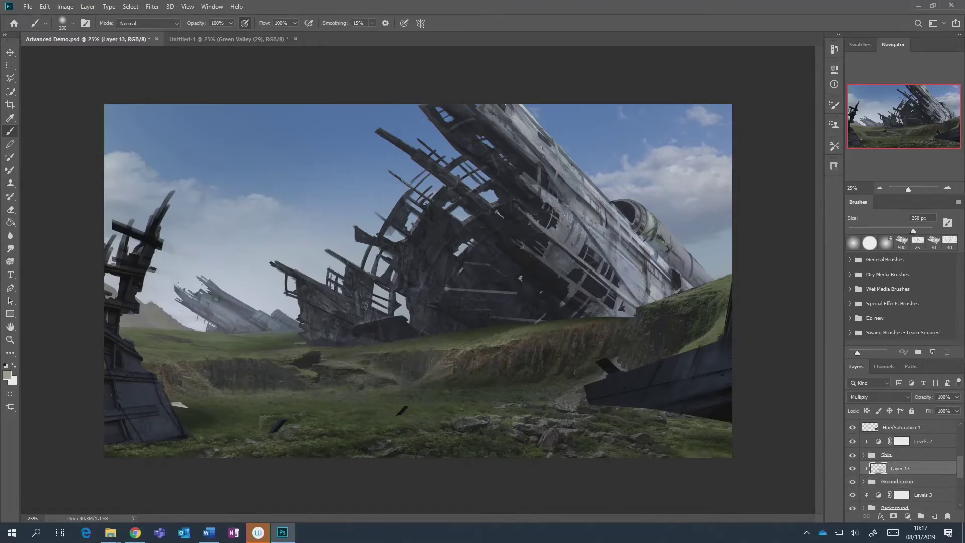
{"action": "key", "text": "bracketright"}
{"action": "key", "text": "bracketright"}
{"action": "key", "text": "bracketright"}
{"action": "key", "text": "bracketright"}
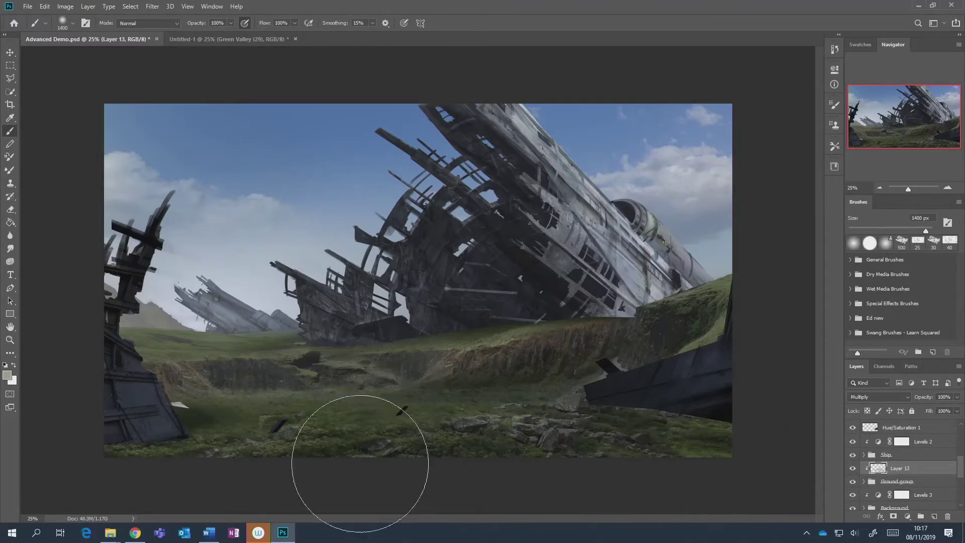
{"action": "key", "text": "bracketleft"}
{"action": "left_click_drag", "start_coordinate": [491, 457], "coordinate": [65, 470]}
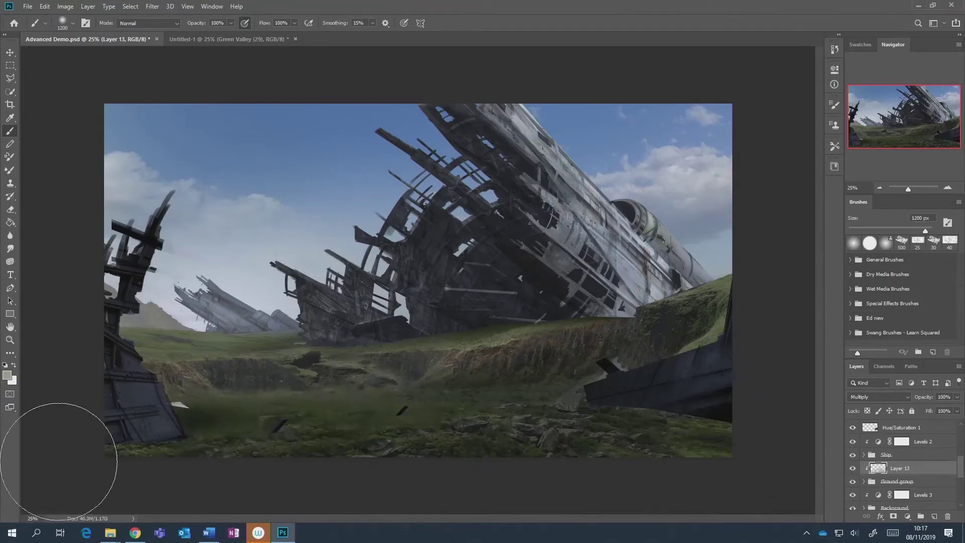
{"action": "key", "text": "bracketleft"}
{"action": "key", "text": "bracketleft"}
{"action": "key", "text": "bracketleft"}
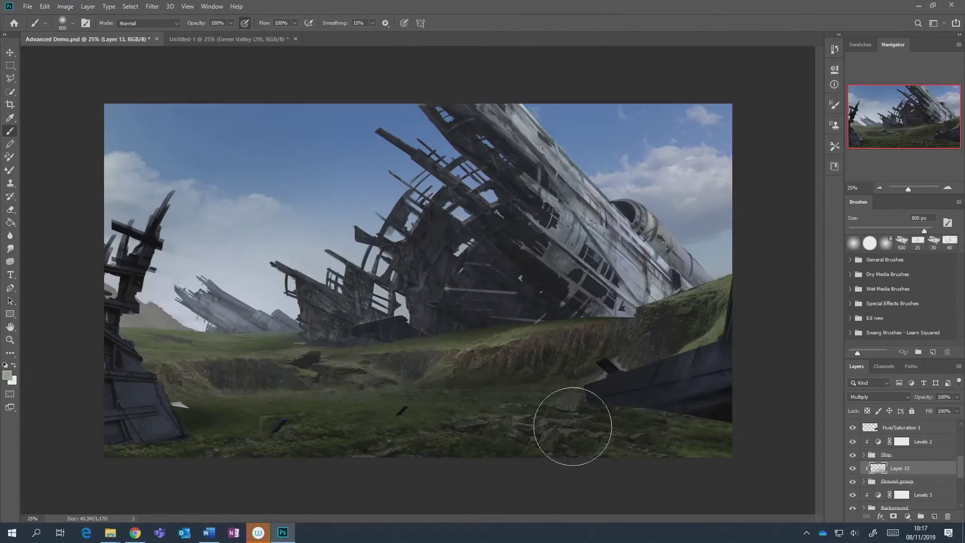
Reduce the brush to 150 px and add finer shading to the ground on Layer 13.
{"action": "key", "text": "bracketleft"}
{"action": "key", "text": "bracketleft"}
{"action": "key", "text": "bracketleft"}
{"action": "key", "text": "bracketleft"}
{"action": "key", "text": "bracketleft"}
{"action": "key", "text": "bracketleft"}
{"action": "key", "text": "bracketleft"}
{"action": "key", "text": "bracketleft"}
{"action": "key", "text": "bracketleft"}
{"action": "key", "text": "bracketleft"}
{"action": "key", "text": "bracketright"}
{"action": "key", "text": "bracketright"}
Flip the canvas horizontally and check the overall composition at a reduced view size.
{"action": "key", "text": "ctrl+minus"}
{"action": "key", "text": "ctrl+minus"}
{"action": "key", "text": "ctrl+minus"}
{"action": "key", "text": "ctrl+minus"}
{"action": "key", "text": "ctrl+minus"}
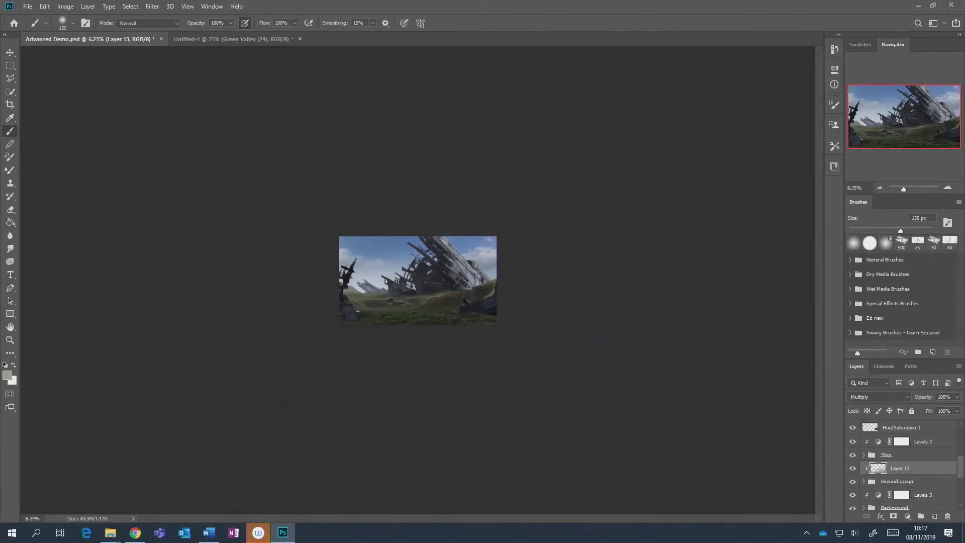
{"action": "key", "text": "ctrl+plus"}
{"action": "key", "text": "ctrl+plus"}
{"action": "key", "text": "ctrl+plus"}
{"action": "key", "text": "ctrl+plus"}
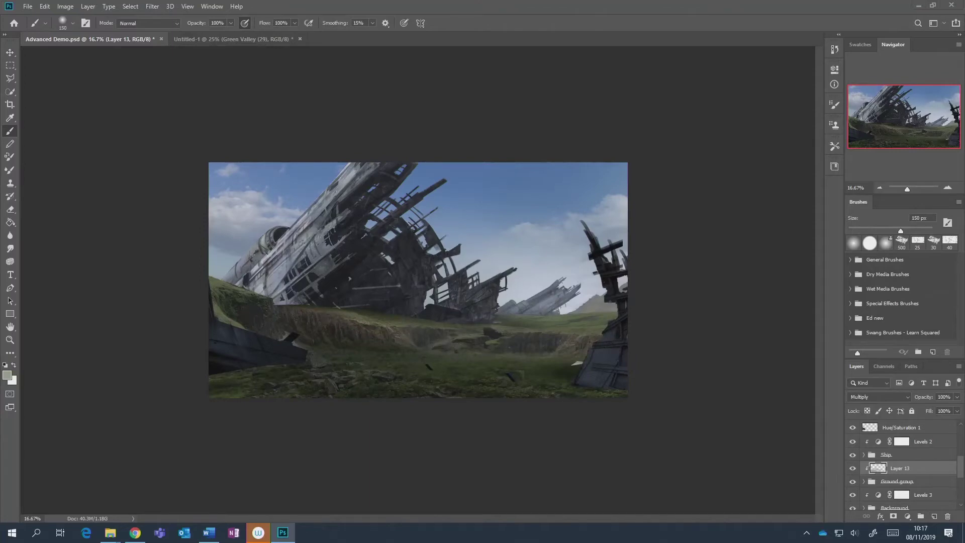
Switch to File Explorer and open the nested Green Valley photo folder inside Natural Forms.
{"action": "key", "text": "alt+Tab"}
{"action": "left_click_drag", "start_coordinate": [554, 36], "coordinate": [653, 1]}
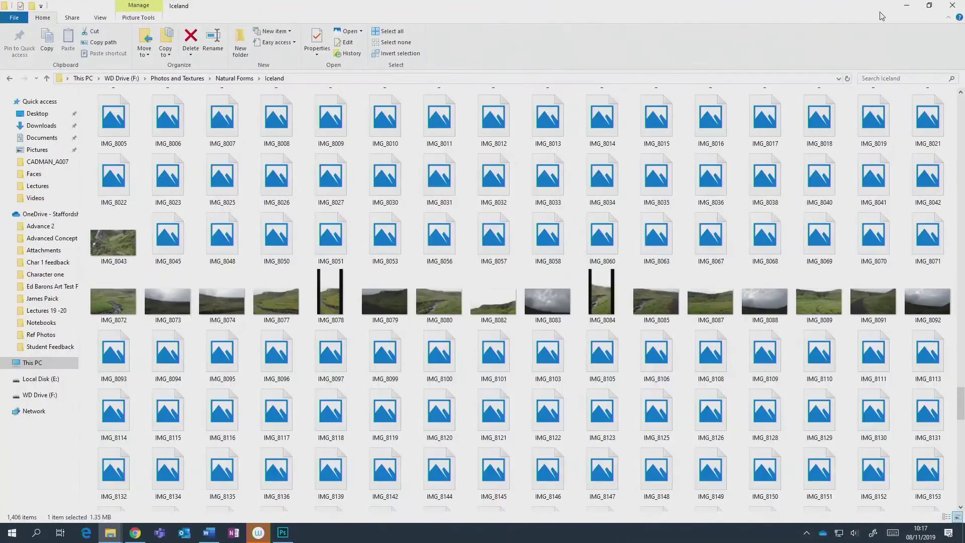
{"action": "key", "text": "super+Down"}
{"action": "left_click", "coordinate": [360, 108]}
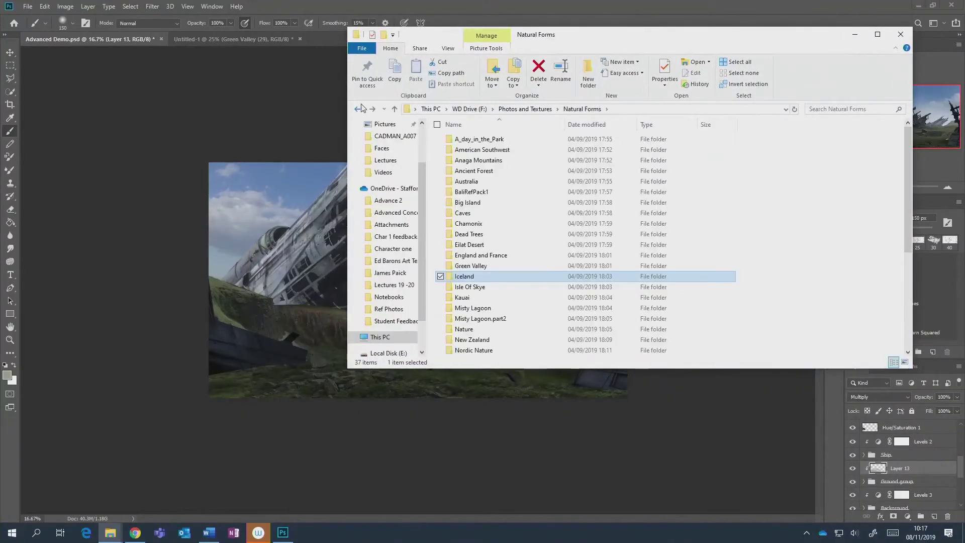
{"action": "left_click_drag", "start_coordinate": [602, 47], "coordinate": [735, 51]}
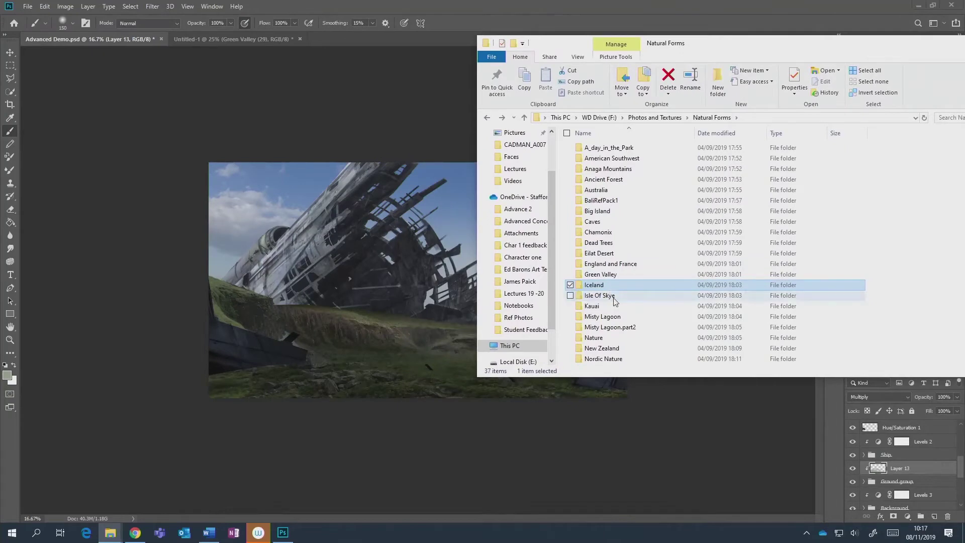
{"action": "double_click", "coordinate": [613, 274]}
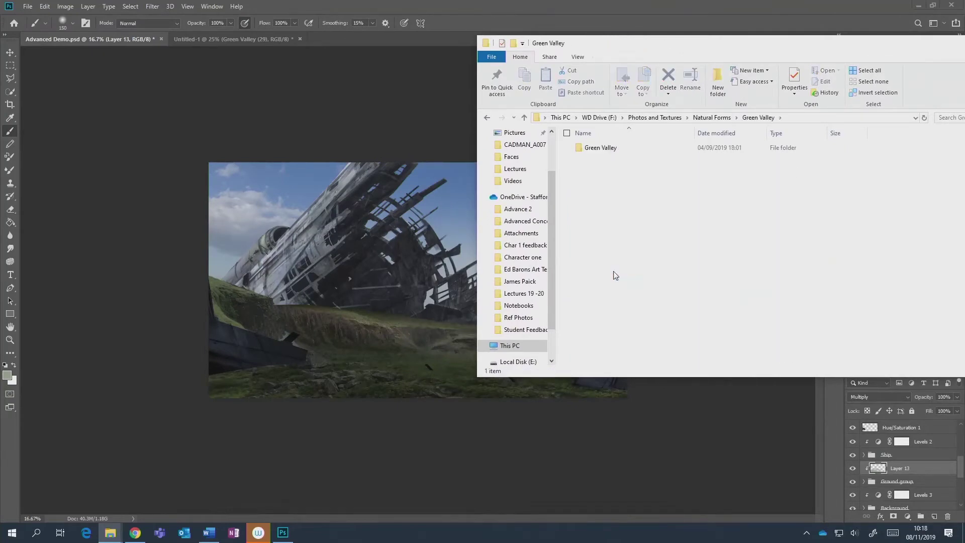
{"action": "double_click", "coordinate": [601, 147]}
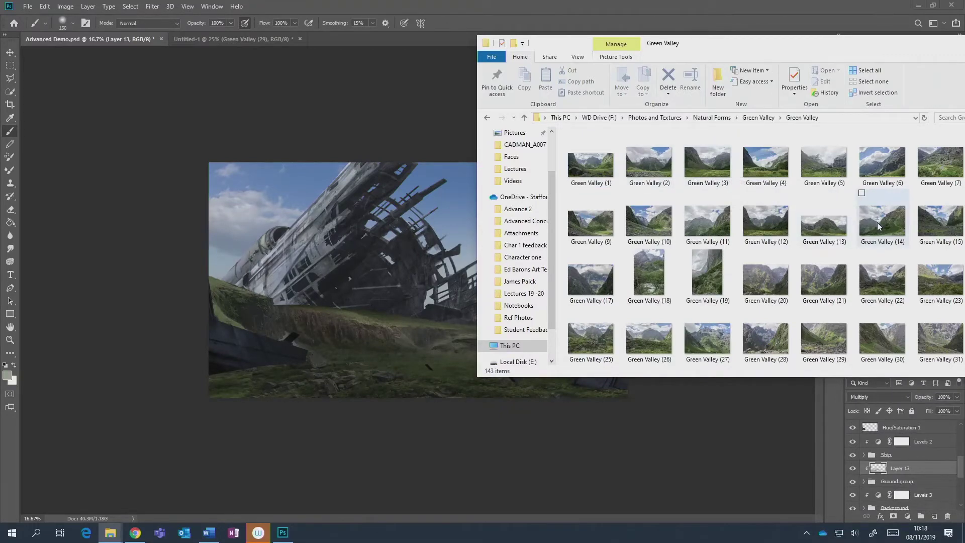
Find the Green Valley (63) photo and place it into the Advanced Demo document.
{"action": "scroll", "coordinate": [713, 238], "scroll_direction": "down", "scroll_amount": 3}
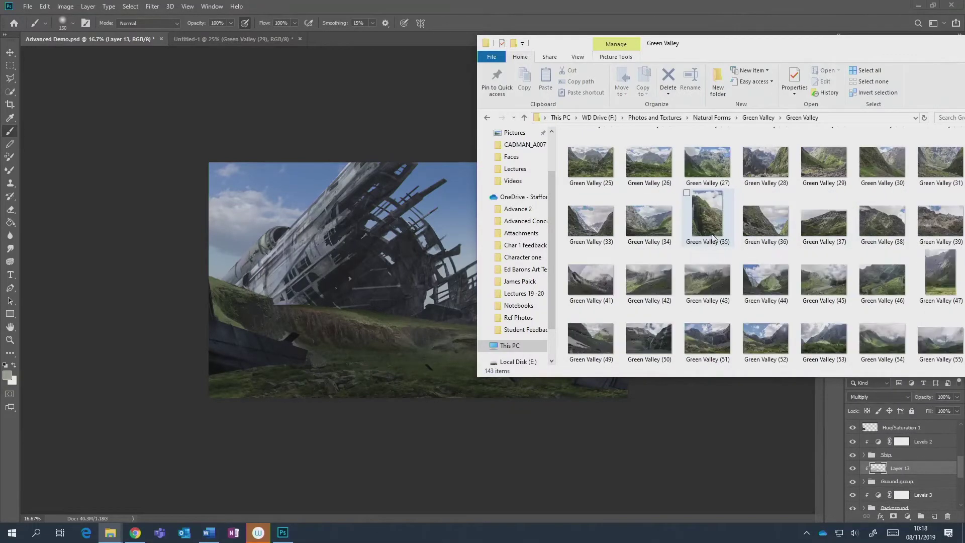
{"action": "scroll", "coordinate": [718, 241], "scroll_direction": "down", "scroll_amount": 3}
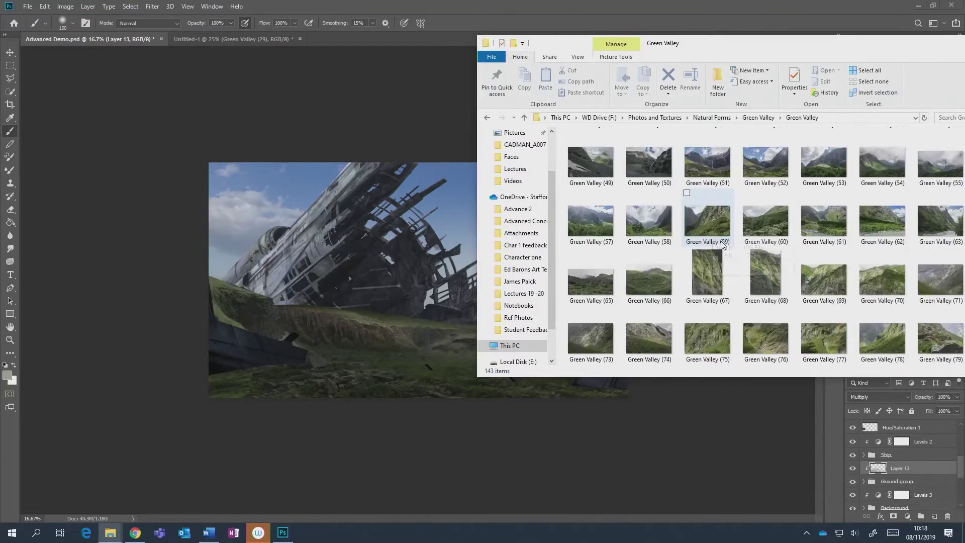
{"action": "left_click", "coordinate": [940, 222]}
{"action": "left_click", "coordinate": [248, 276]}
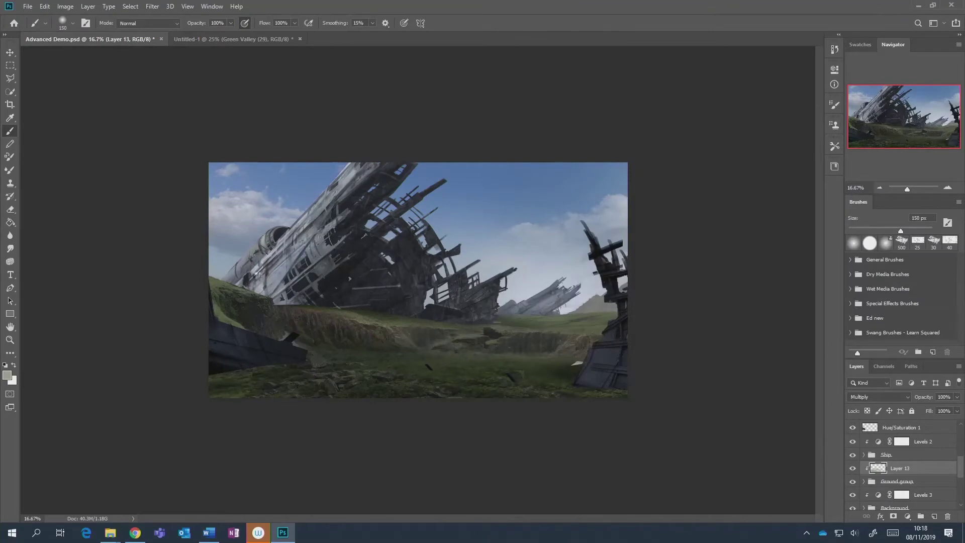
Position the placed valley photo behind the ship so its mountainside fills the image's left side, and commit the placement.
{"action": "left_click_drag", "start_coordinate": [265, 277], "coordinate": [269, 277]}
{"action": "left_click_drag", "start_coordinate": [415, 339], "coordinate": [180, 287]}
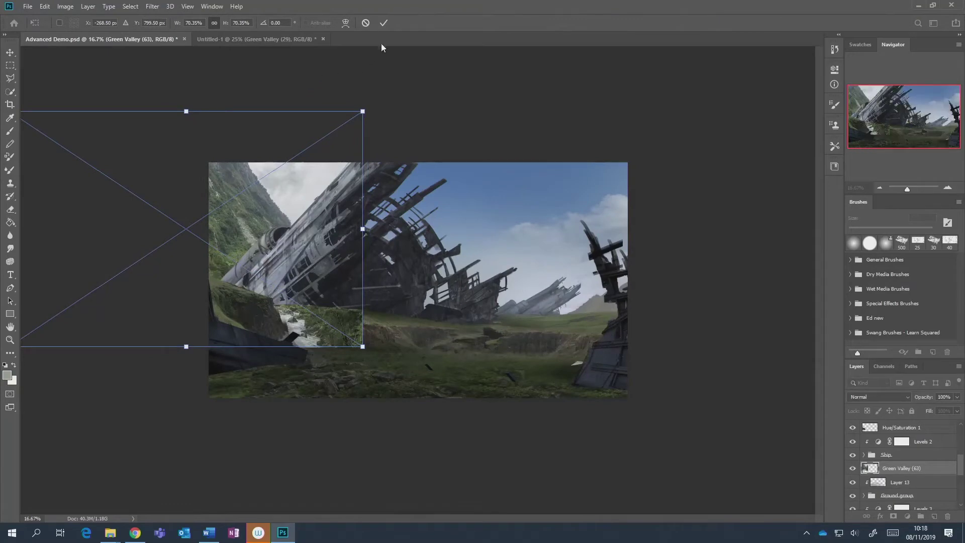
{"action": "left_click", "coordinate": [384, 22]}
{"action": "key", "text": "b"}
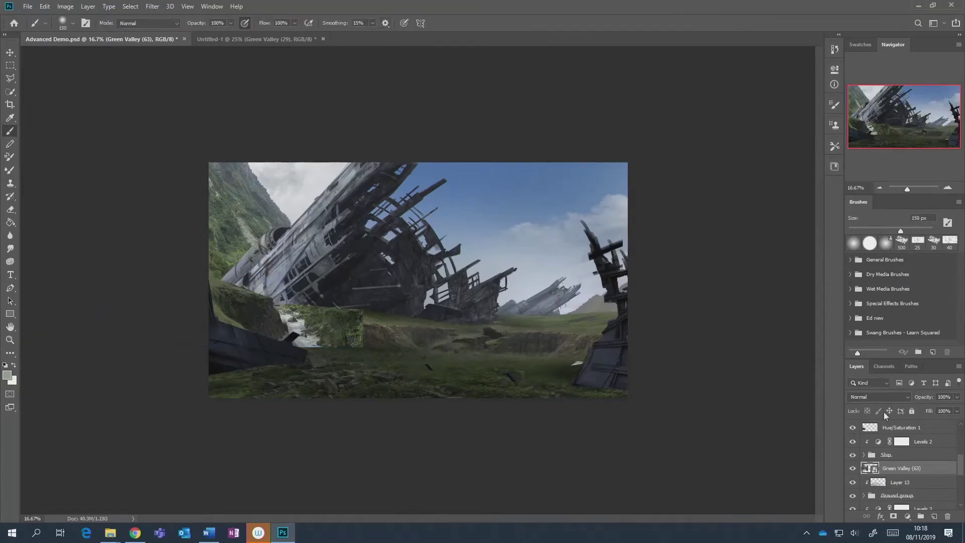
Move the Green Valley (63) layer below the Ground group and add a layer mask to it.
{"action": "scroll", "coordinate": [924, 473], "scroll_direction": "down", "scroll_amount": 2}
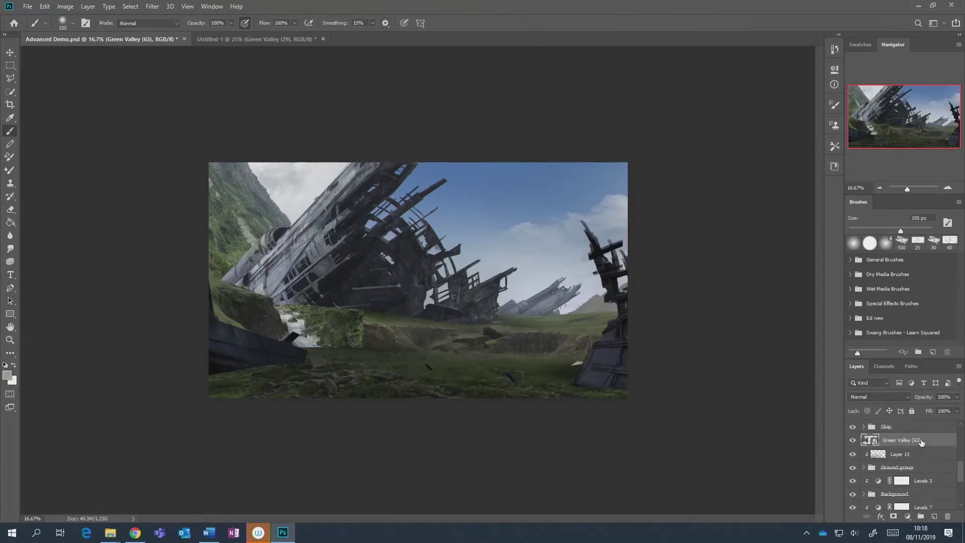
{"action": "left_click_drag", "start_coordinate": [921, 441], "coordinate": [924, 473]}
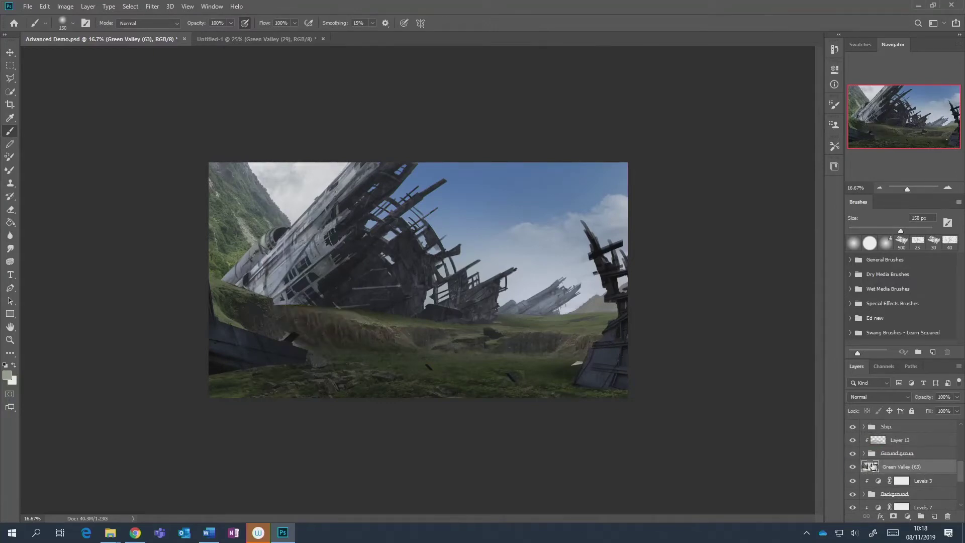
{"action": "left_click", "coordinate": [894, 517]}
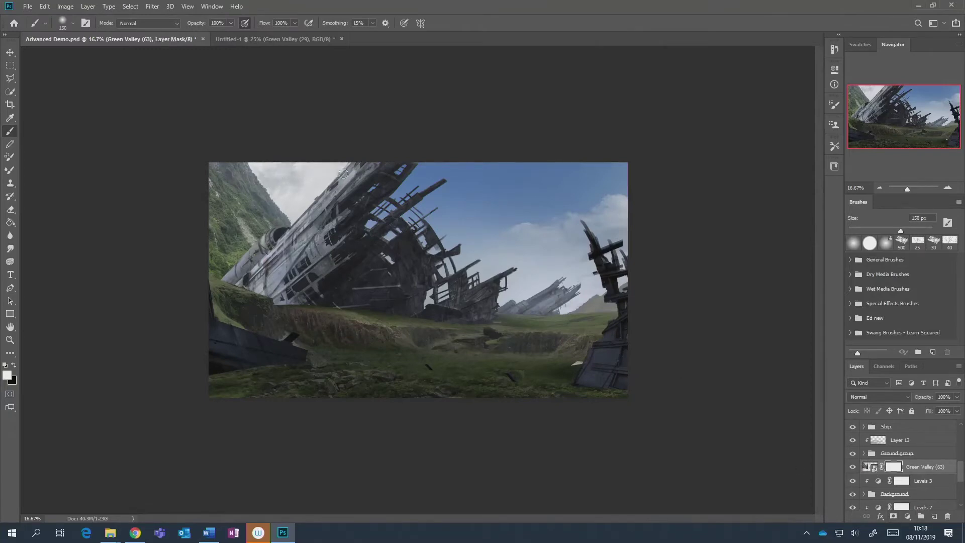
Paint black with a soft 1100 px brush on the Green Valley (63) mask to hide its sky around the ship.
{"action": "key", "text": "bracketright"}
{"action": "key", "text": "bracketright"}
{"action": "key", "text": "bracketright"}
{"action": "key", "text": "bracketright"}
{"action": "key", "text": "bracketright"}
{"action": "key", "text": "bracketright"}
{"action": "key", "text": "bracketright"}
{"action": "key", "text": "bracketright"}
{"action": "key", "text": "bracketright"}
{"action": "key", "text": "bracketright"}
{"action": "key", "text": "bracketright"}
{"action": "key", "text": "x"}
{"action": "left_click_drag", "start_coordinate": [316, 171], "coordinate": [357, 225]}
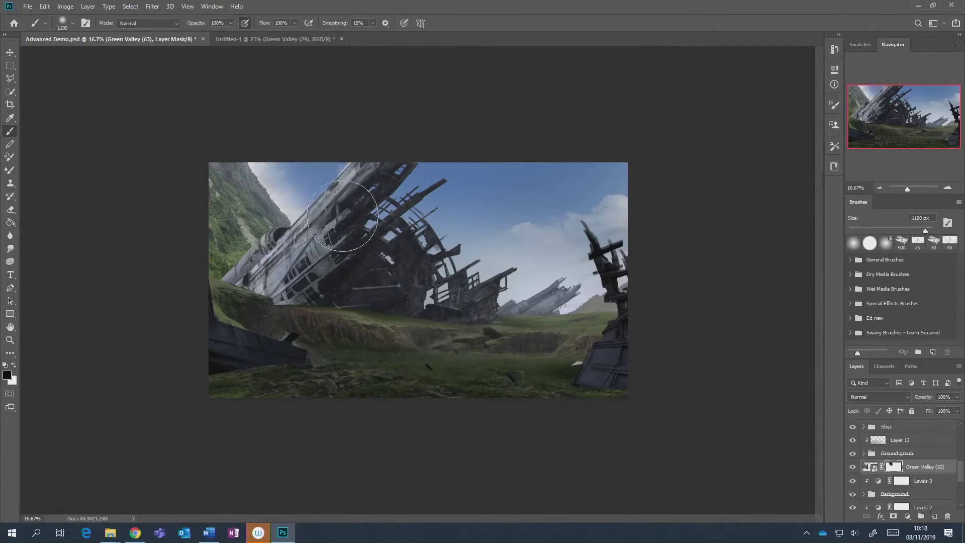
Switch to the Hard Round brush at 400 px and mask out the remaining photo sky along the mountain ridge.
{"action": "right_click", "coordinate": [327, 165]}
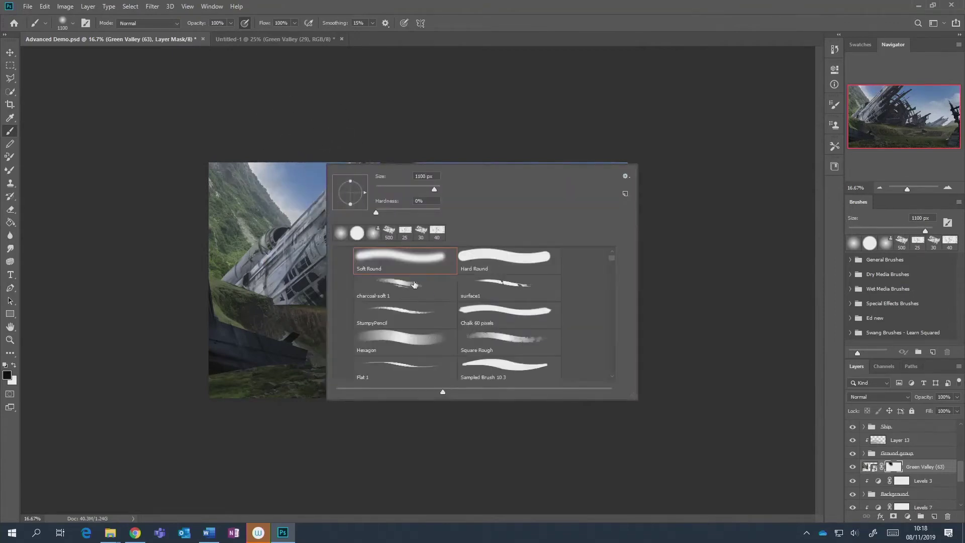
{"action": "left_click", "coordinate": [495, 260]}
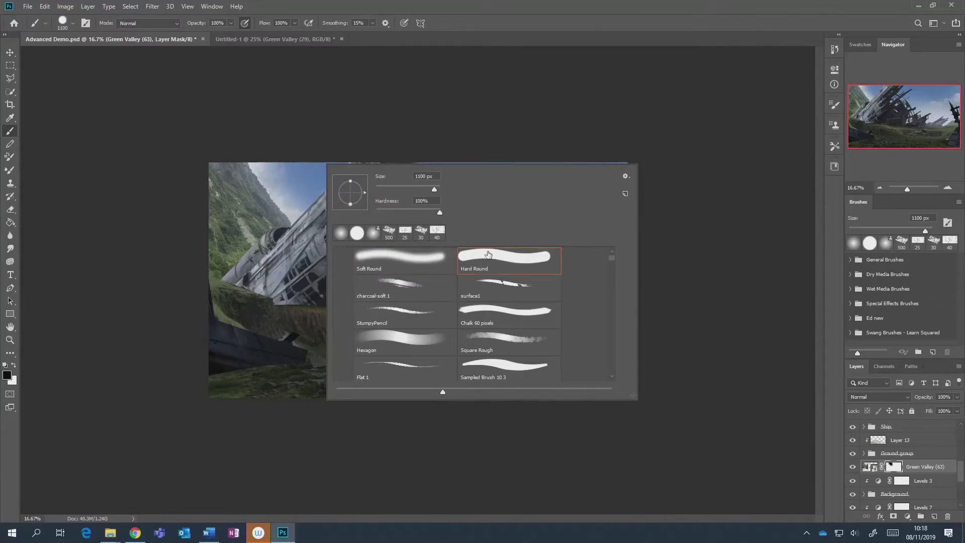
{"action": "left_click", "coordinate": [344, 125]}
{"action": "key", "text": "bracketleft"}
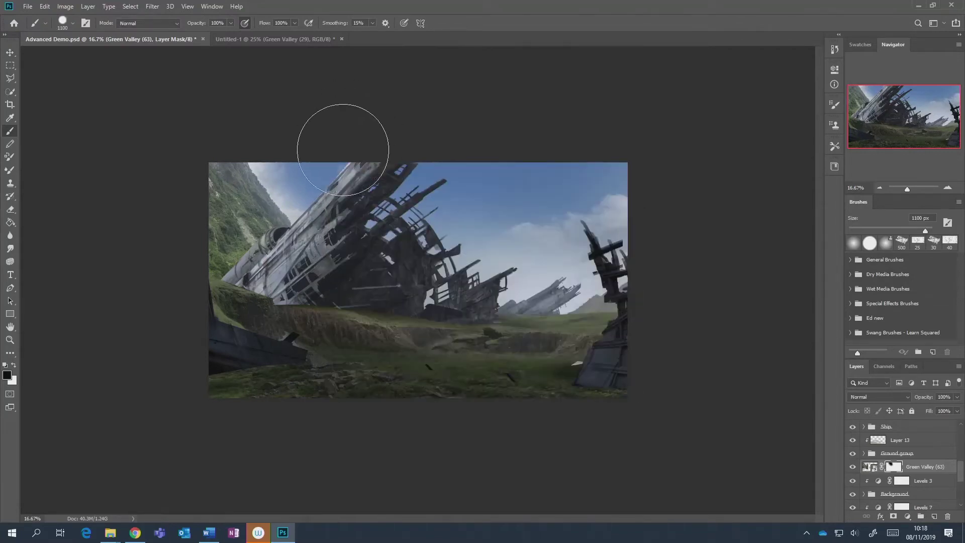
{"action": "key", "text": "bracketleft"}
{"action": "key", "text": "bracketleft"}
{"action": "key", "text": "bracketleft"}
{"action": "key", "text": "bracketleft"}
{"action": "key", "text": "bracketleft"}
{"action": "key", "text": "bracketleft"}
{"action": "key", "text": "bracketleft"}
{"action": "key", "text": "bracketleft"}
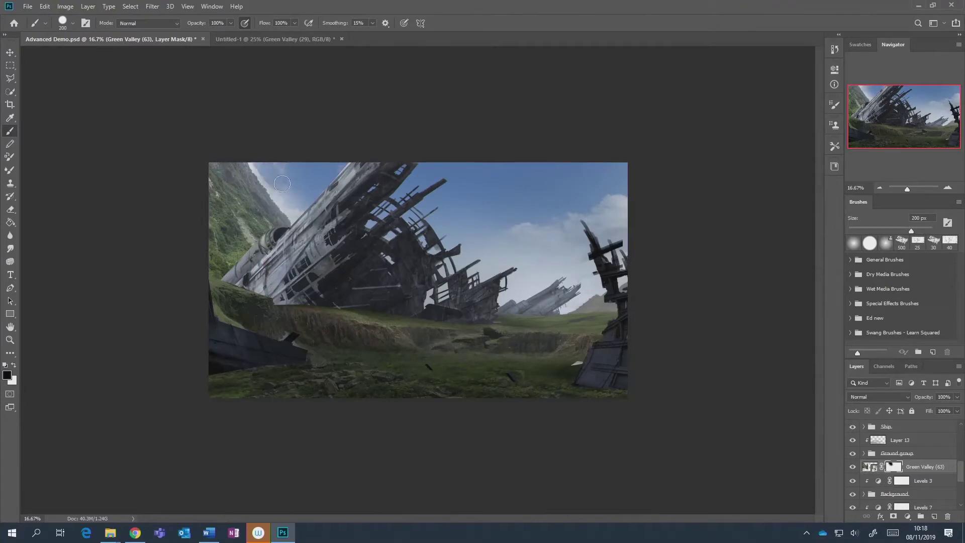
{"action": "key", "text": "bracketright"}
{"action": "key", "text": "bracketright"}
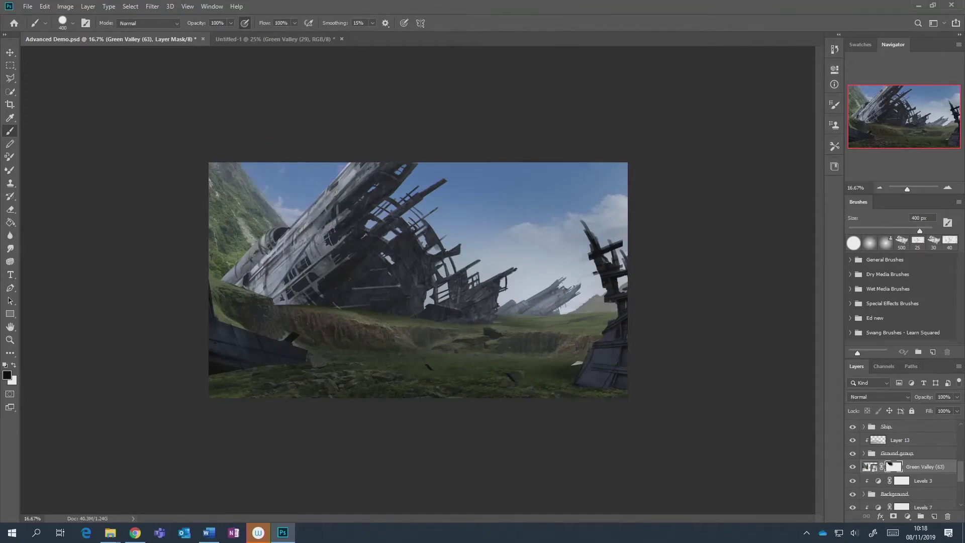
Move the Green Valley (63) photo further left so less of the mountainside shows behind the ship.
{"action": "left_click", "coordinate": [866, 467]}
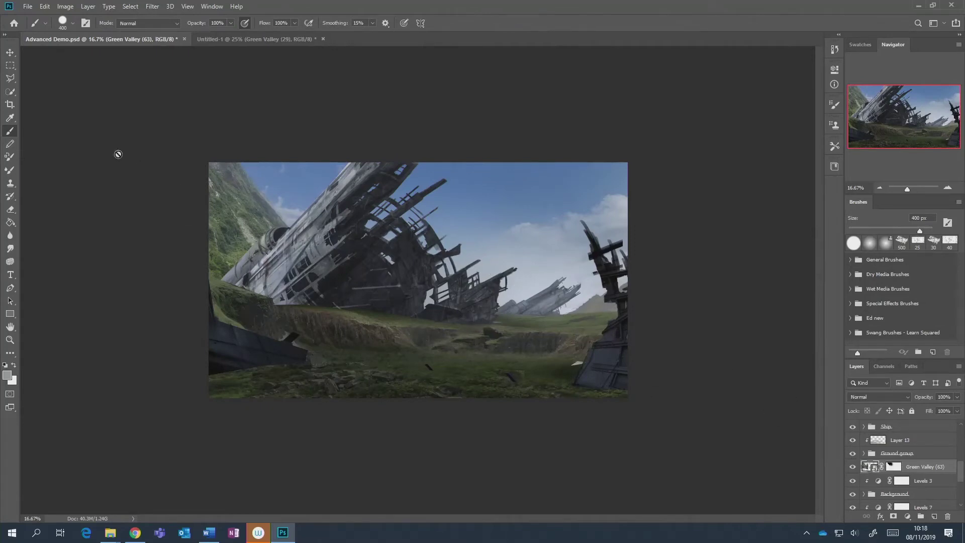
{"action": "left_click", "coordinate": [10, 52]}
{"action": "left_click_drag", "start_coordinate": [247, 218], "coordinate": [202, 217]}
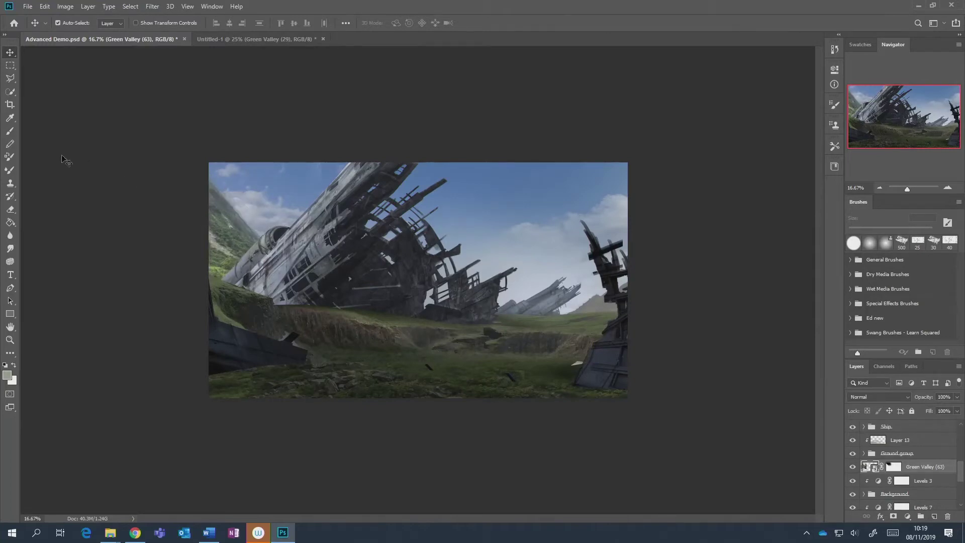
Return to the Green Valley (63) mask with the brush and black to clean up leftover sky beside the ridge.
{"action": "left_click", "coordinate": [10, 131]}
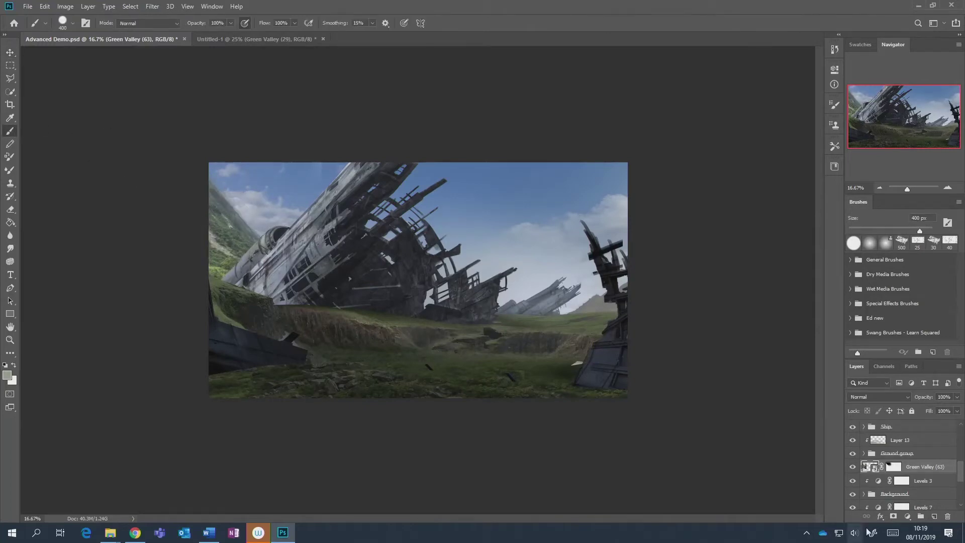
{"action": "left_click", "coordinate": [894, 466]}
{"action": "key", "text": "d"}
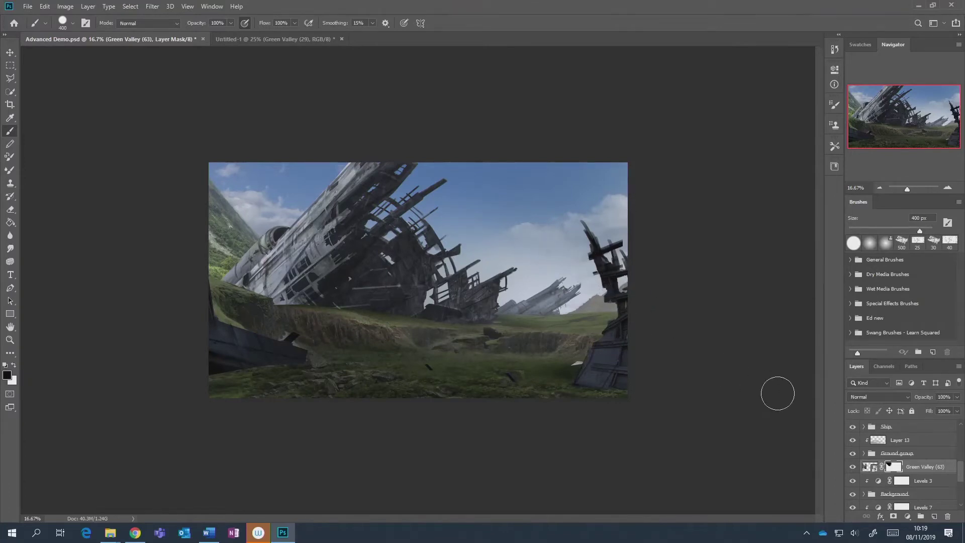
Enlarge the distant hill on layer IMG_7186 to about 113% width and 137% height.
{"action": "scroll", "coordinate": [849, 467], "scroll_direction": "down", "scroll_amount": 1}
{"action": "scroll", "coordinate": [852, 495], "scroll_direction": "down", "scroll_amount": 1}
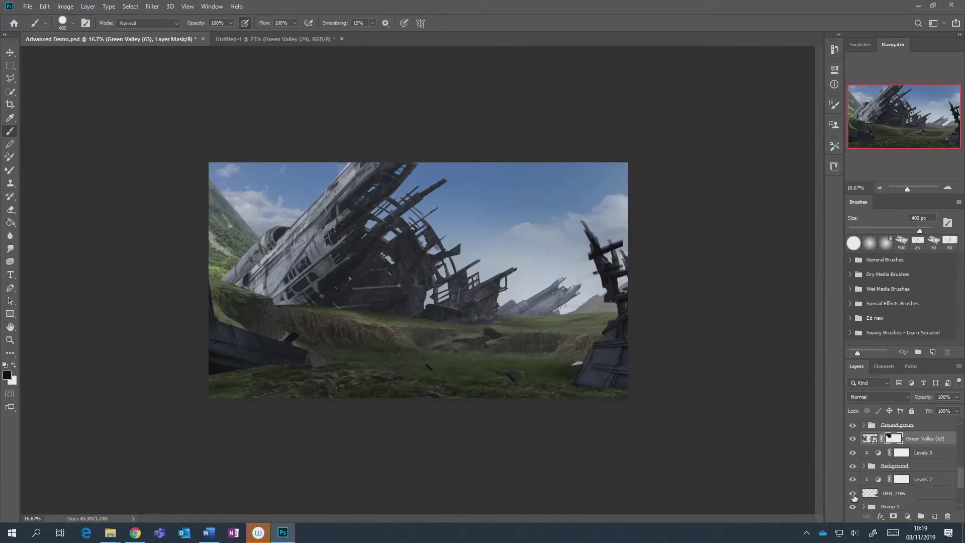
{"action": "left_click", "coordinate": [853, 498]}
{"action": "left_click", "coordinate": [853, 497]}
{"action": "left_click", "coordinate": [867, 495]}
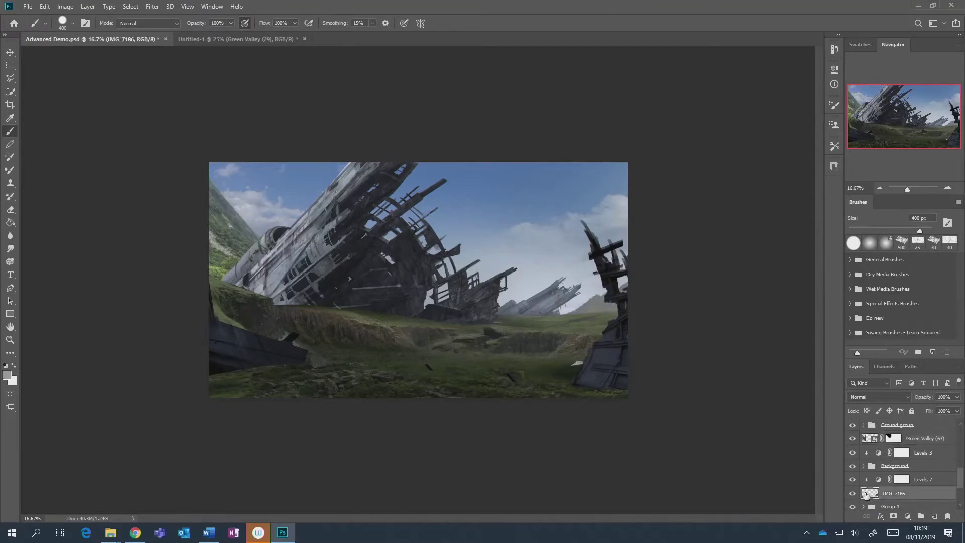
{"action": "key", "text": "ctrl+t"}
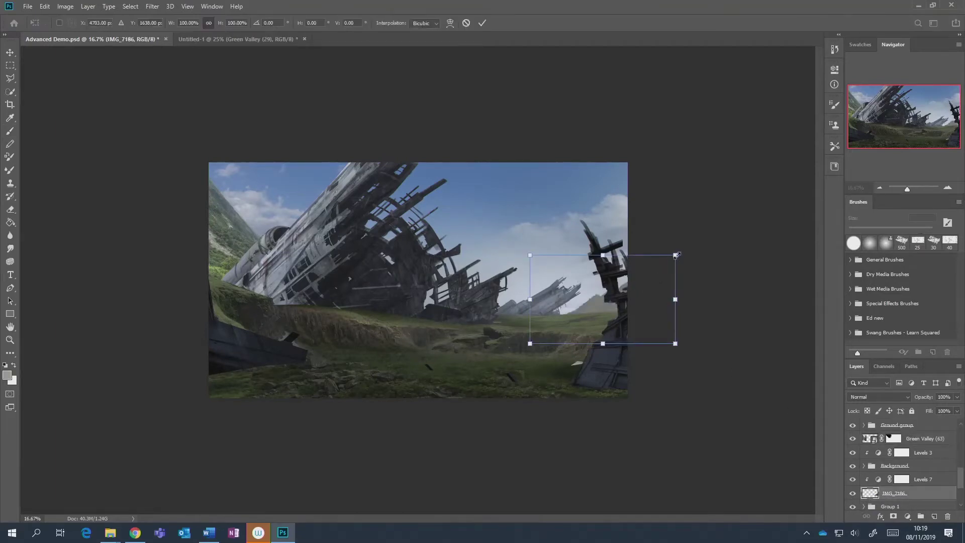
{"action": "left_click_drag", "start_coordinate": [676, 255], "coordinate": [695, 221]}
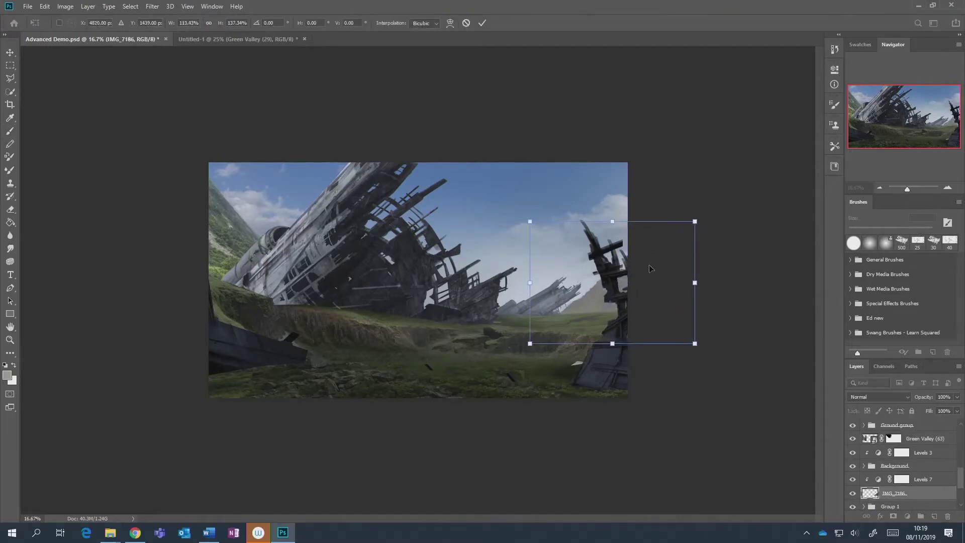
{"action": "key", "text": "Return"}
Add a Color Balance adjustment clipped above Levels 7 and shift the distant hill's midtones towards blue at +35.
{"action": "left_click", "coordinate": [901, 478]}
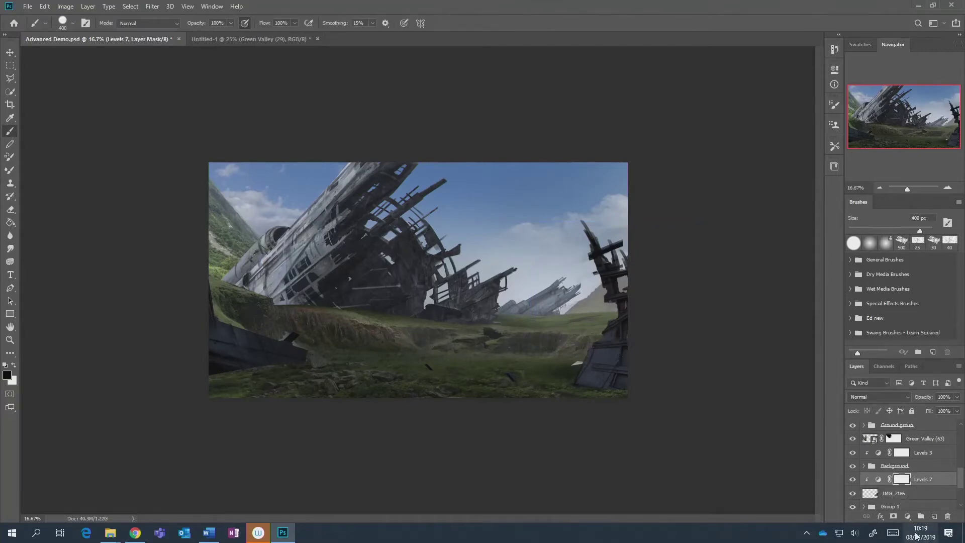
{"action": "left_click", "coordinate": [907, 516]}
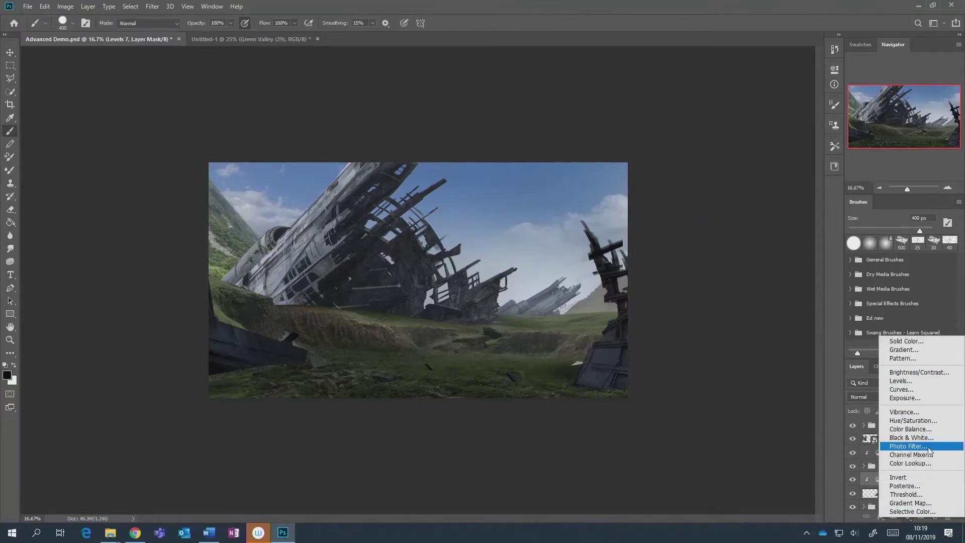
{"action": "left_click", "coordinate": [925, 429]}
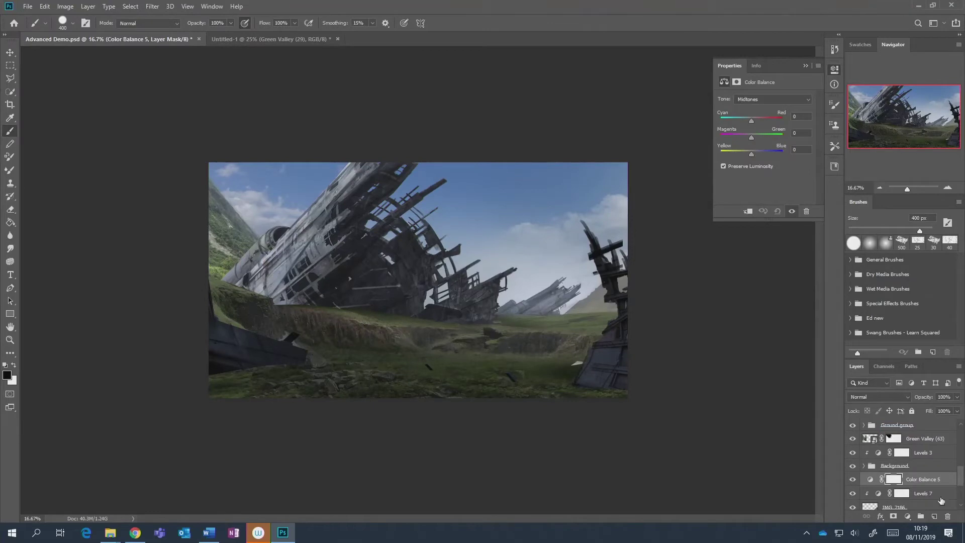
{"action": "key", "text": "ctrl+alt+g"}
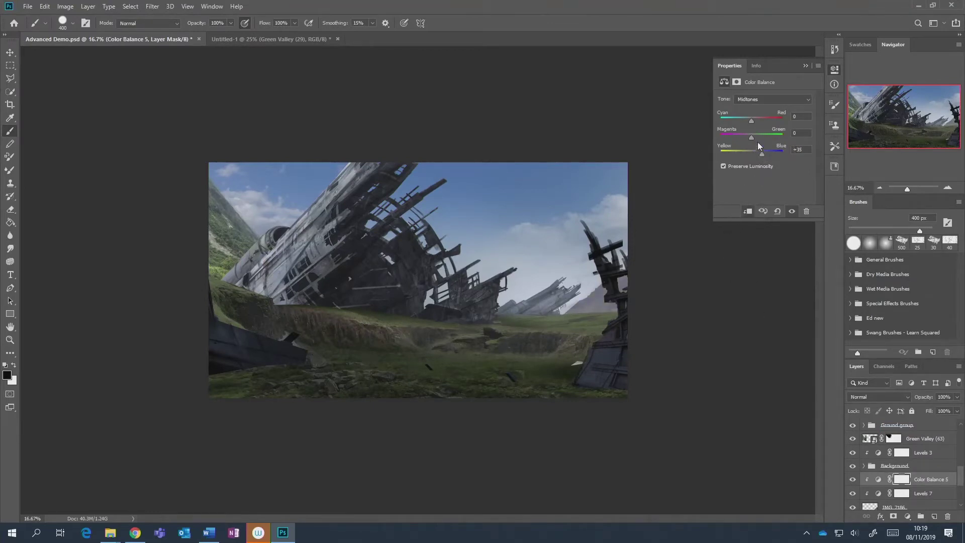
{"action": "left_click_drag", "start_coordinate": [752, 138], "coordinate": [751, 137]}
{"action": "left_click", "coordinate": [805, 66]}
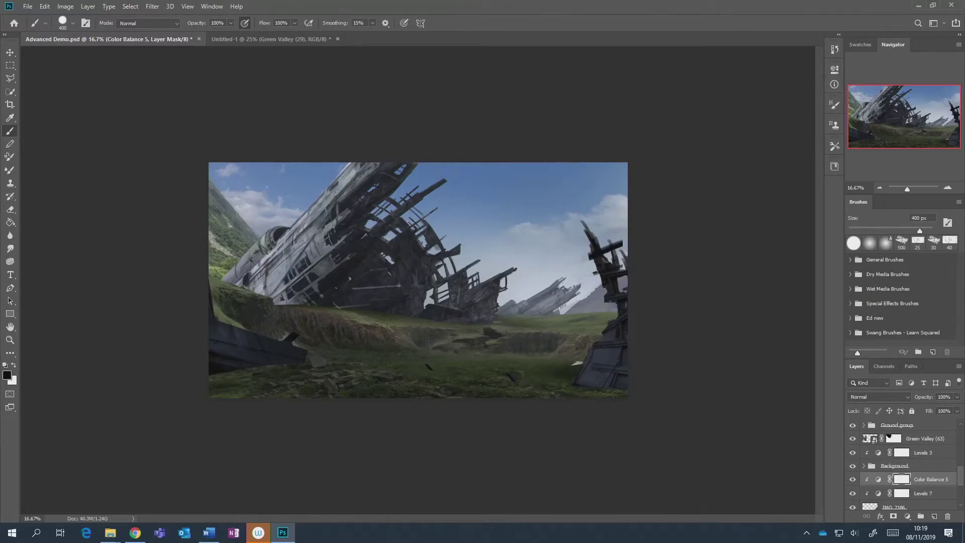
Switch to File Explorer and open the Scotland folder inside Natural Forms.
{"action": "key", "text": "alt+Tab"}
{"action": "left_click_drag", "start_coordinate": [757, 50], "coordinate": [396, 59]}
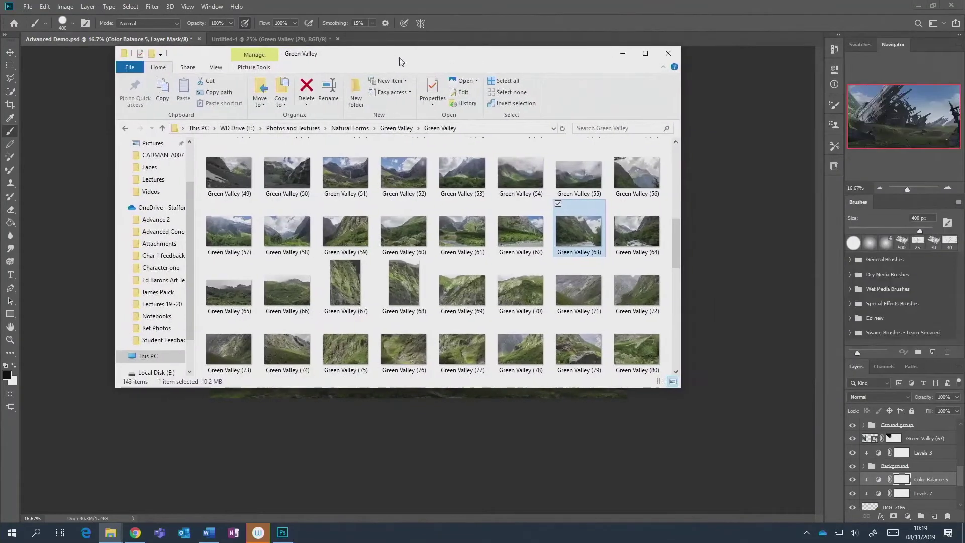
{"action": "left_click", "coordinate": [125, 129]}
{"action": "left_click", "coordinate": [125, 129]}
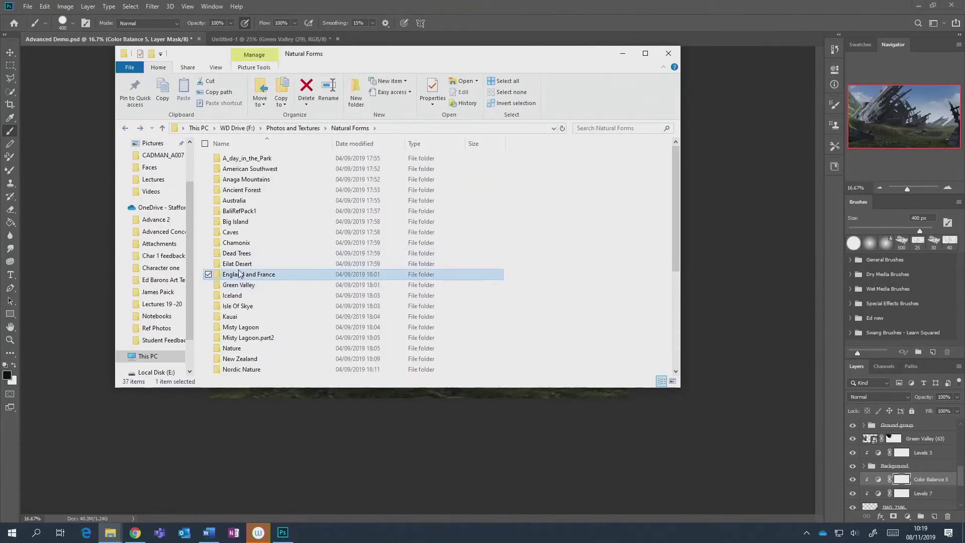
{"action": "key", "text": "s"}
{"action": "double_click", "coordinate": [241, 246]}
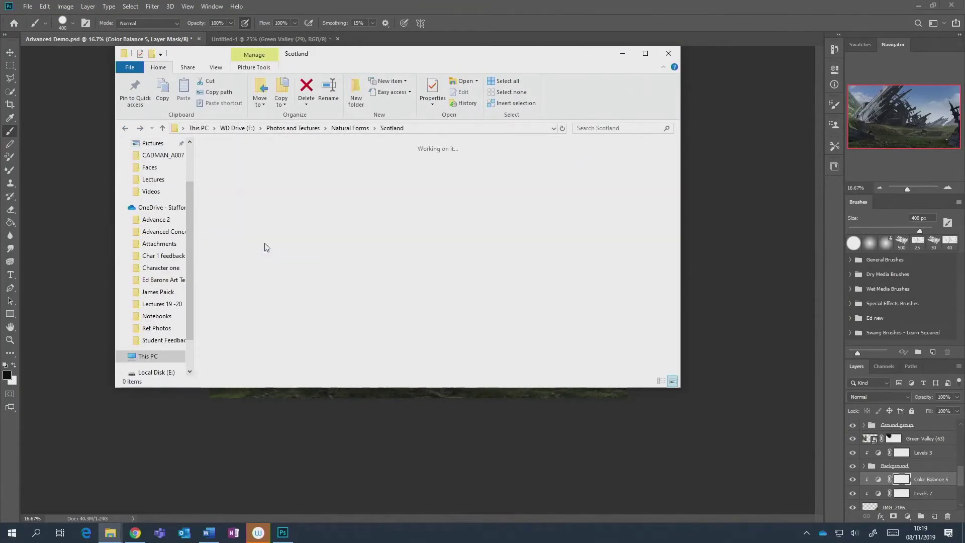
Browse the Scotland photos for a green rocky landscape and place it into the Advanced Demo document.
{"action": "scroll", "coordinate": [350, 269], "scroll_direction": "down", "scroll_amount": 10}
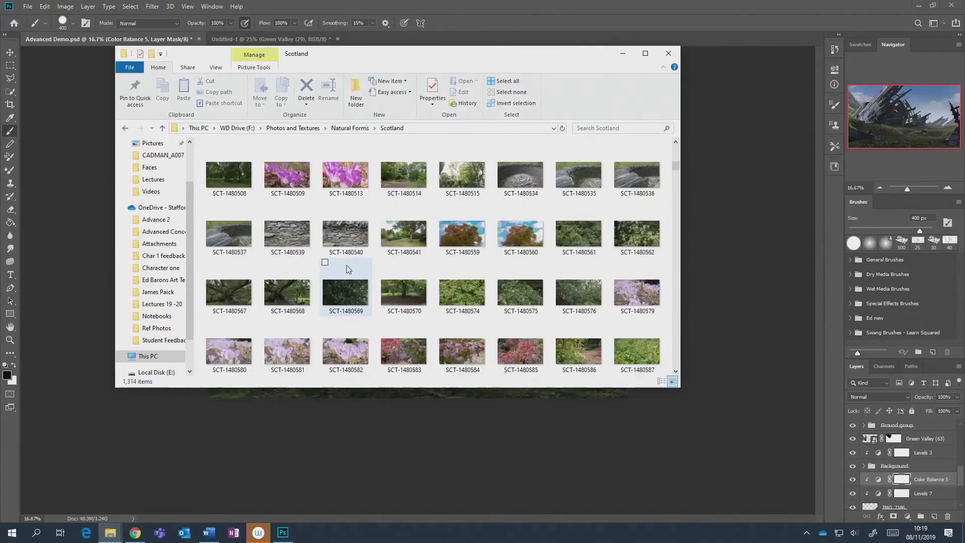
{"action": "scroll", "coordinate": [345, 269], "scroll_direction": "down", "scroll_amount": 5}
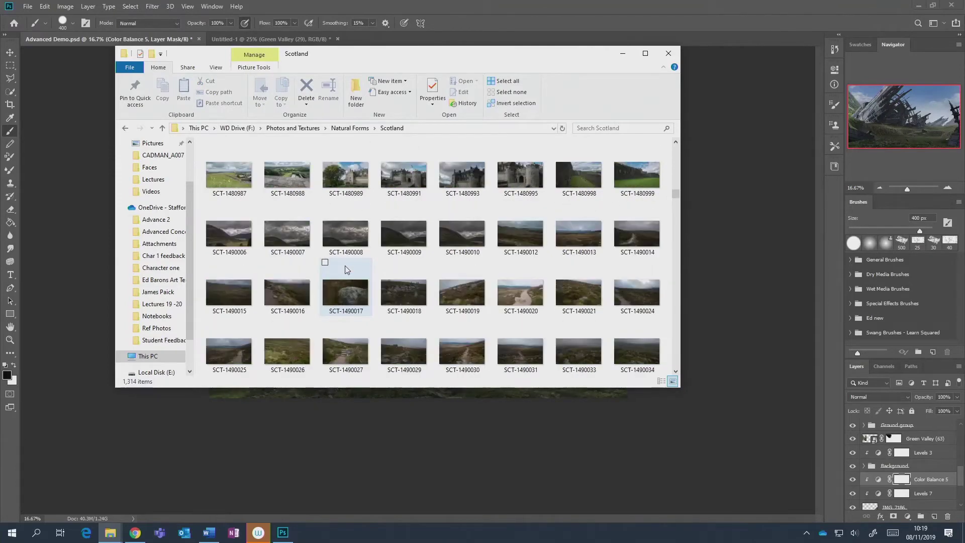
{"action": "scroll", "coordinate": [345, 270], "scroll_direction": "down", "scroll_amount": 3}
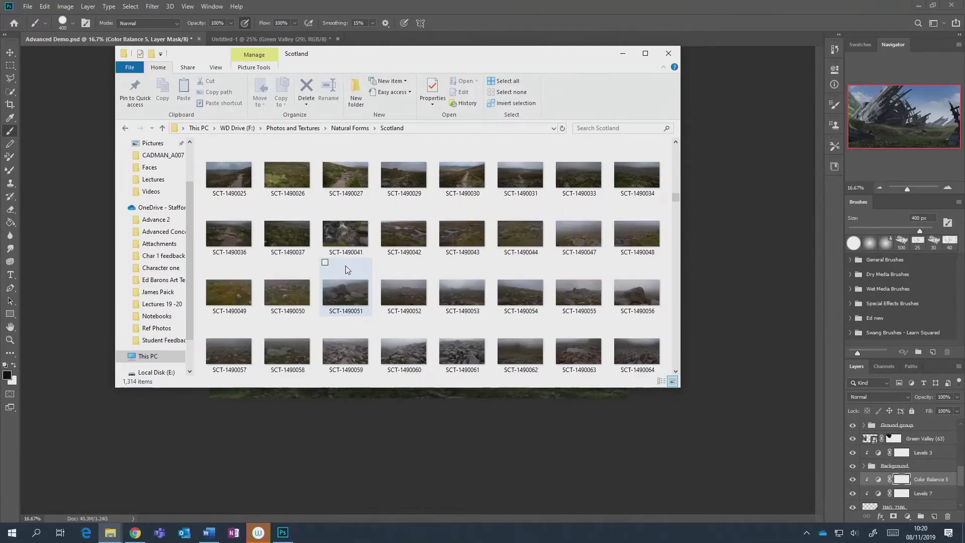
{"action": "scroll", "coordinate": [346, 270], "scroll_direction": "down", "scroll_amount": 10}
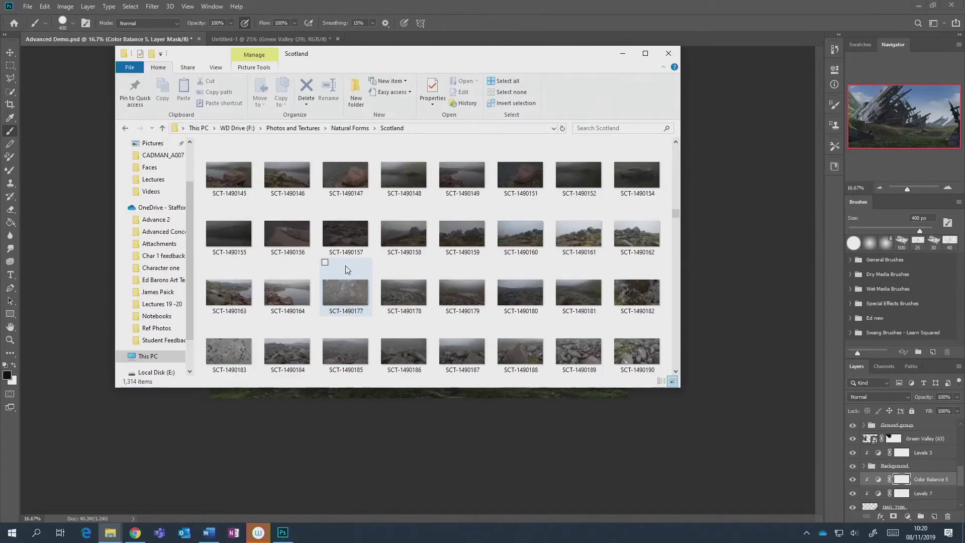
{"action": "scroll", "coordinate": [345, 270], "scroll_direction": "down", "scroll_amount": 12}
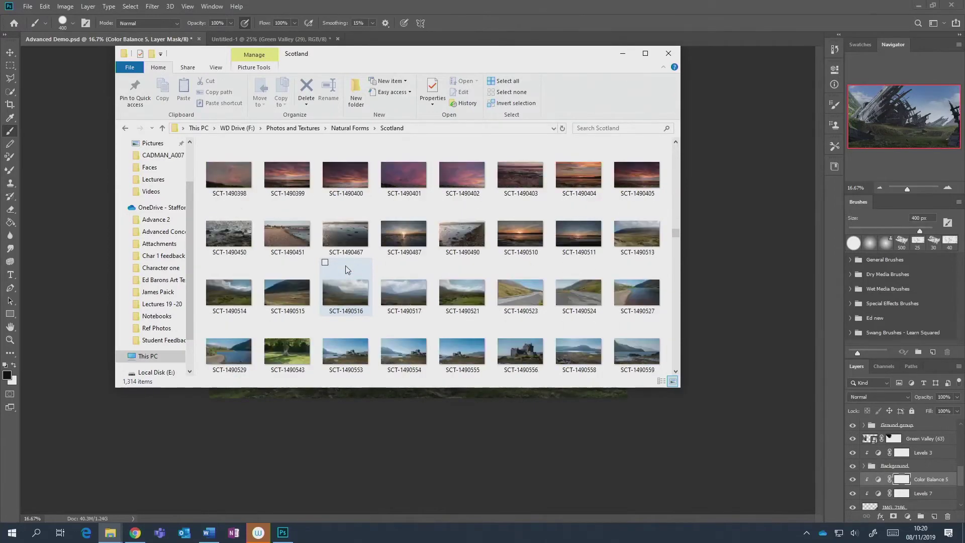
{"action": "scroll", "coordinate": [345, 270], "scroll_direction": "down", "scroll_amount": 12}
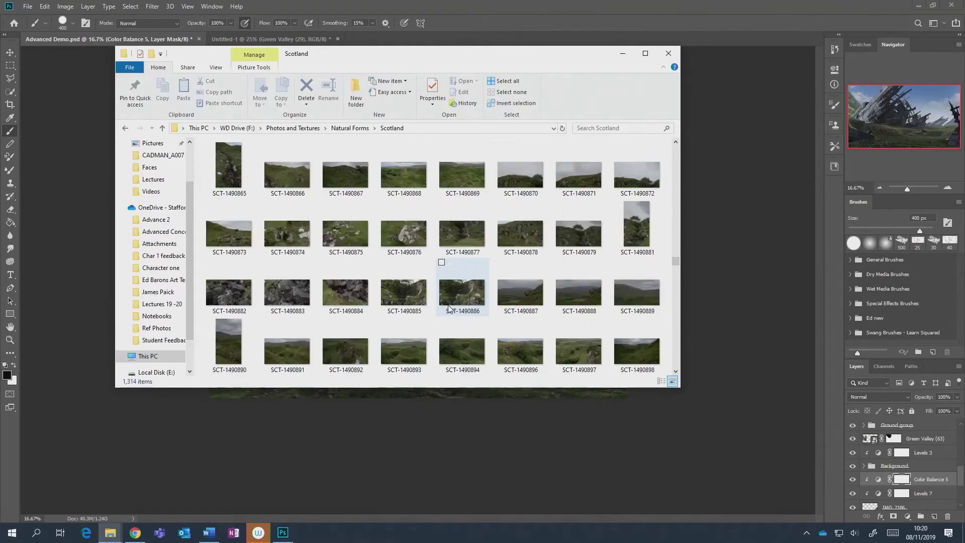
{"action": "scroll", "coordinate": [449, 308], "scroll_direction": "down", "scroll_amount": 10}
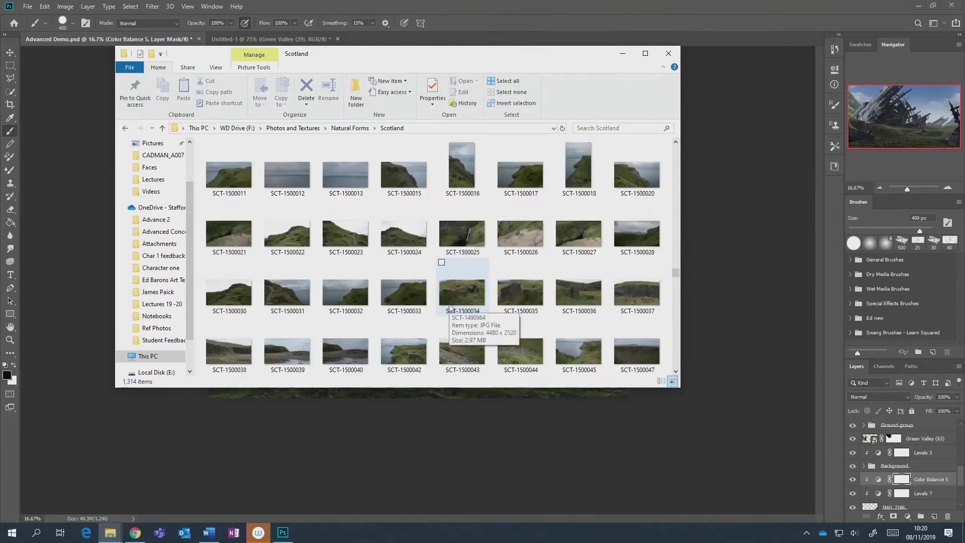
{"action": "scroll", "coordinate": [449, 308], "scroll_direction": "down", "scroll_amount": 3}
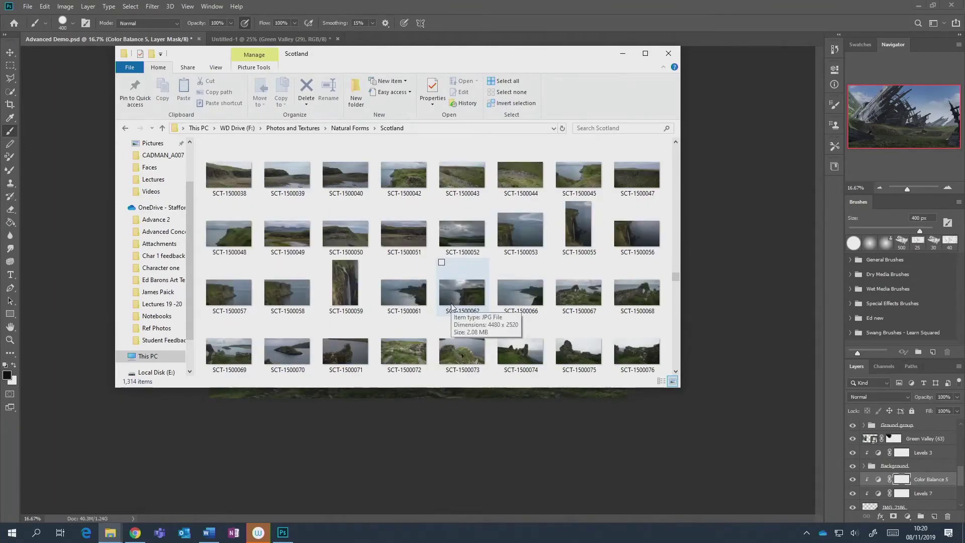
{"action": "scroll", "coordinate": [451, 307], "scroll_direction": "down", "scroll_amount": 3}
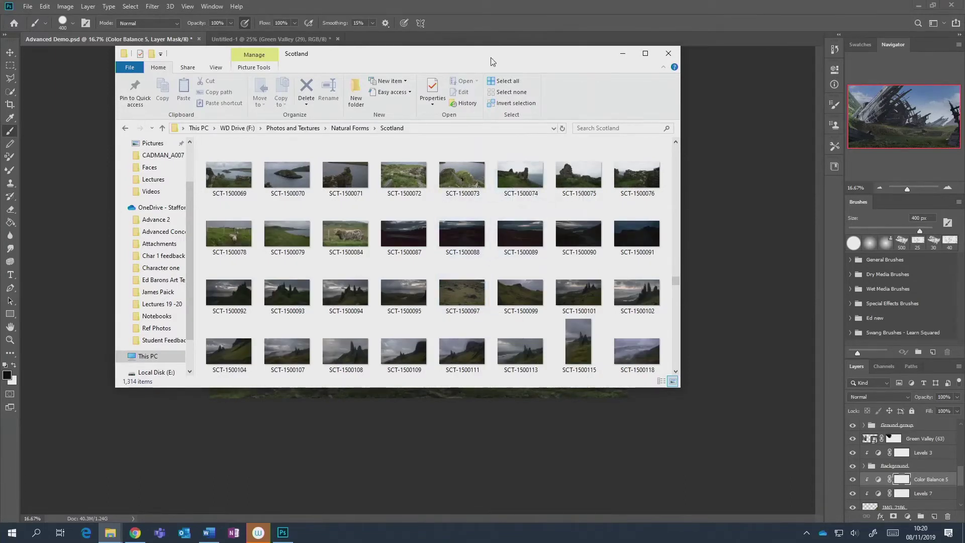
{"action": "left_click_drag", "start_coordinate": [402, 53], "coordinate": [214, 62]}
{"action": "left_click_drag", "start_coordinate": [329, 176], "coordinate": [572, 233]}
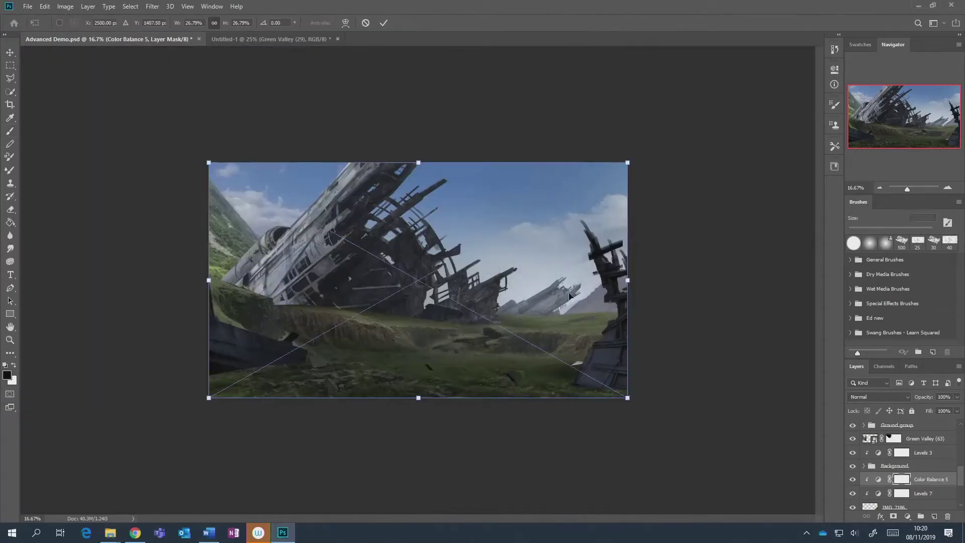
Discard the placed SCT-1500074 photo and place SCT-1500230 from the Scotland folder into the Advanced Demo document instead.
{"action": "mouse_move", "coordinate": [513, 288]}
{"action": "left_mouse_down"}
{"action": "mouse_move", "coordinate": [594, 257]}
{"action": "mouse_move", "coordinate": [594, 208]}
{"action": "left_mouse_up"}
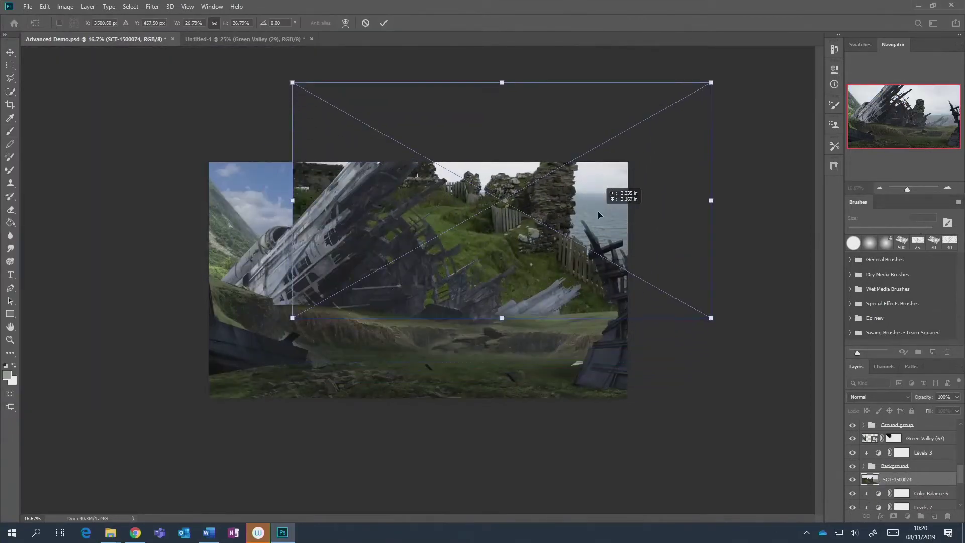
{"action": "key", "text": "Escape"}
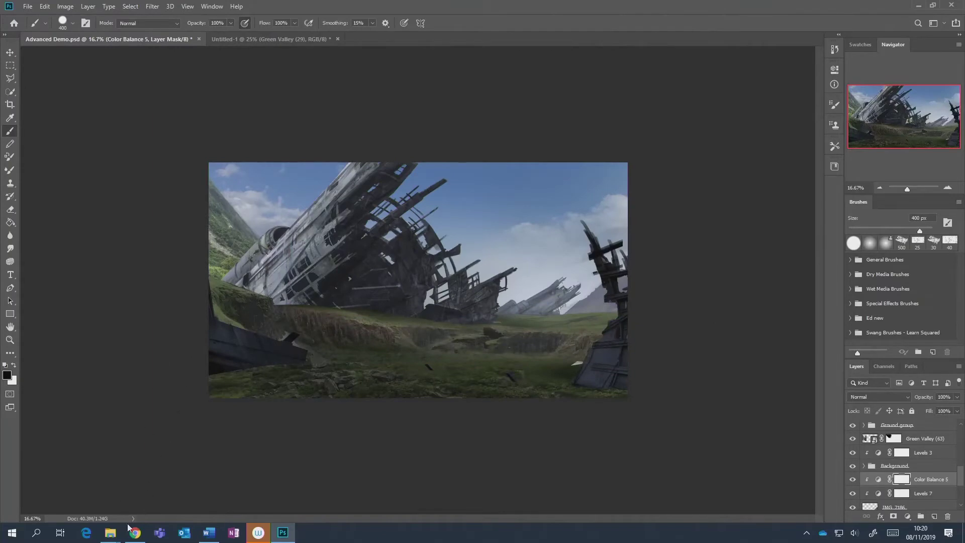
{"action": "mouse_move", "coordinate": [110, 532]}
{"action": "left_click", "coordinate": [148, 485]}
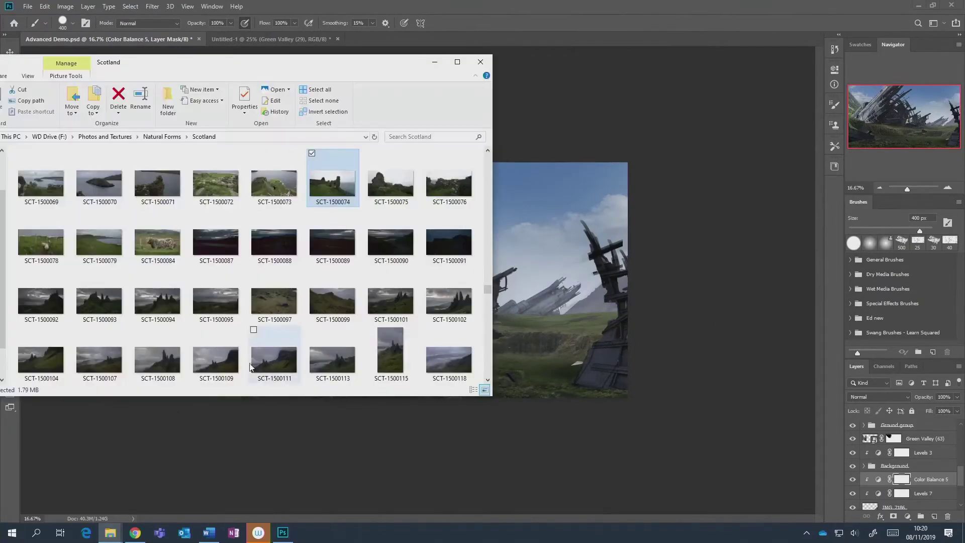
{"action": "scroll", "coordinate": [258, 304], "scroll_direction": "down", "scroll_amount": 3}
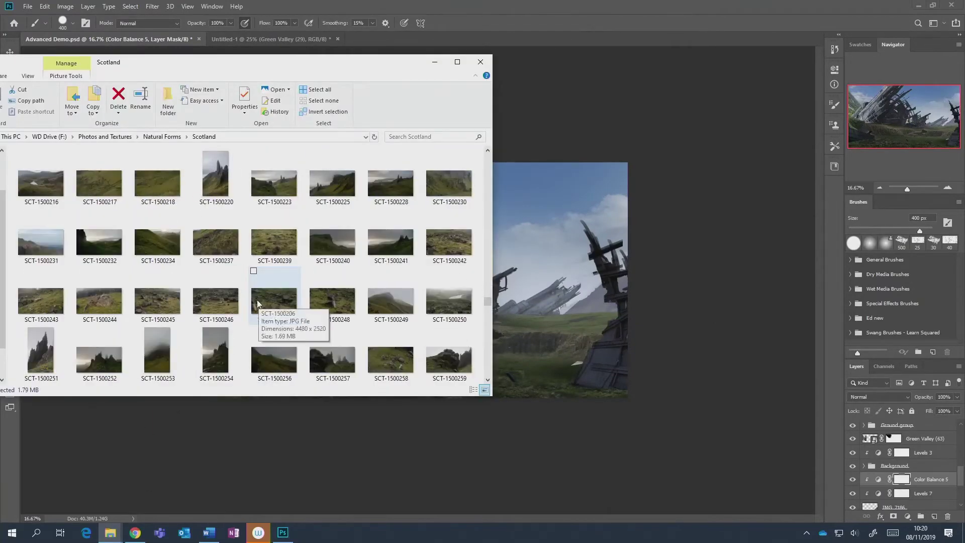
{"action": "scroll", "coordinate": [258, 304], "scroll_direction": "up", "scroll_amount": 3}
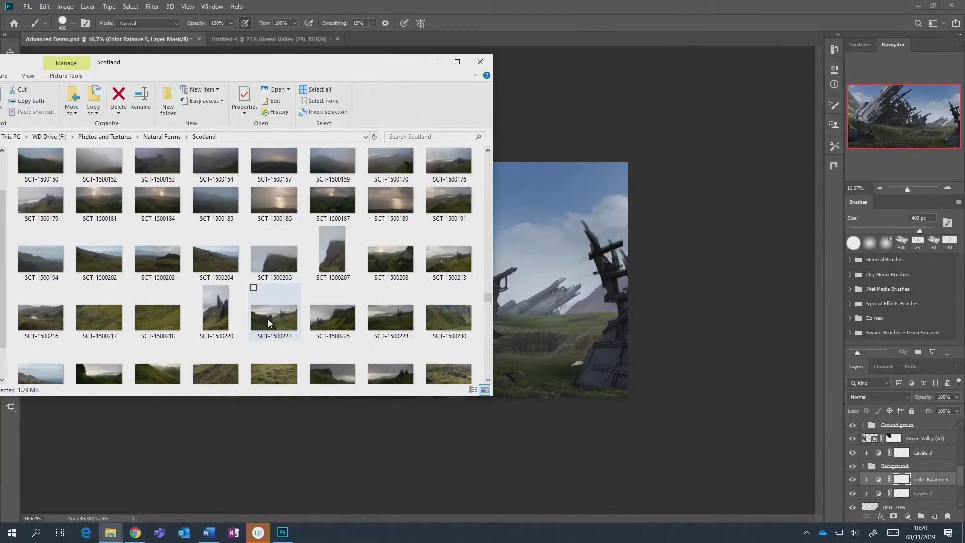
{"action": "scroll", "coordinate": [275, 315], "scroll_direction": "down", "scroll_amount": 2}
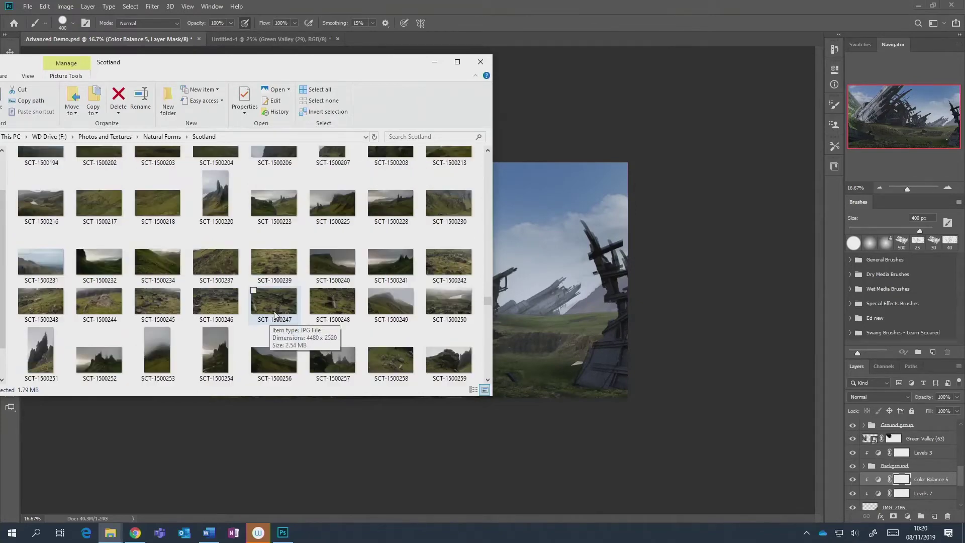
{"action": "left_click_drag", "start_coordinate": [449, 203], "coordinate": [596, 303]}
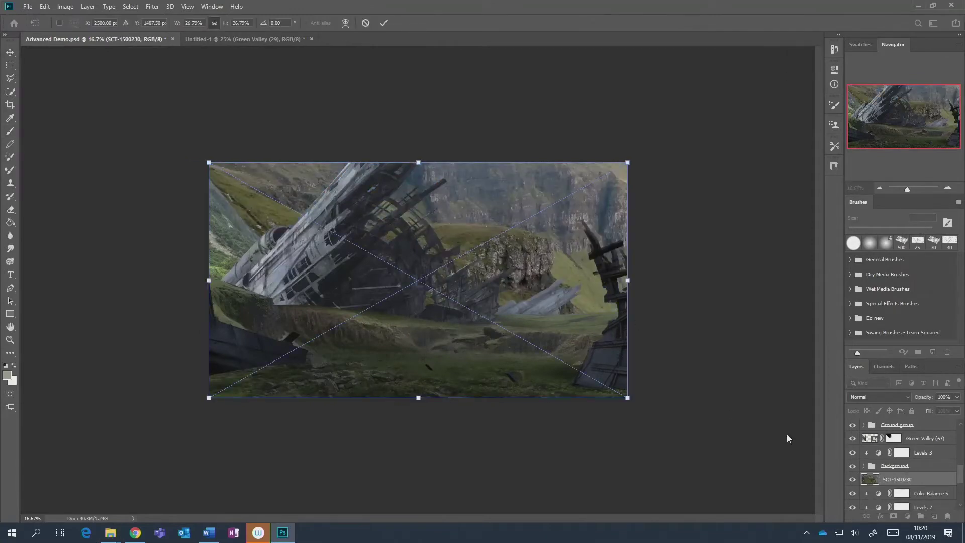
Move the SCT-1500230 layer into the top of the Ground group, expand the group and select the layer.
{"action": "left_click_drag", "start_coordinate": [915, 481], "coordinate": [915, 463]}
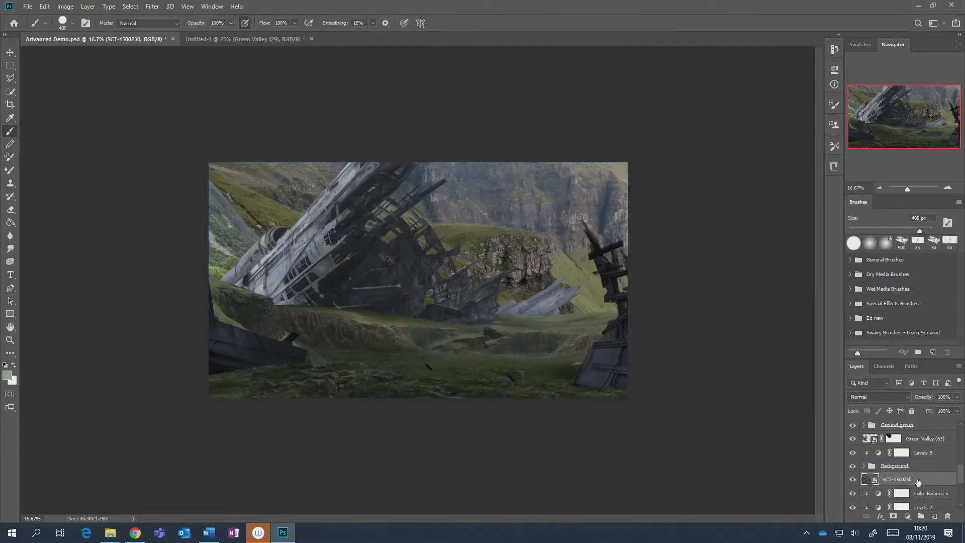
{"action": "scroll", "coordinate": [908, 481], "scroll_direction": "up", "scroll_amount": 1}
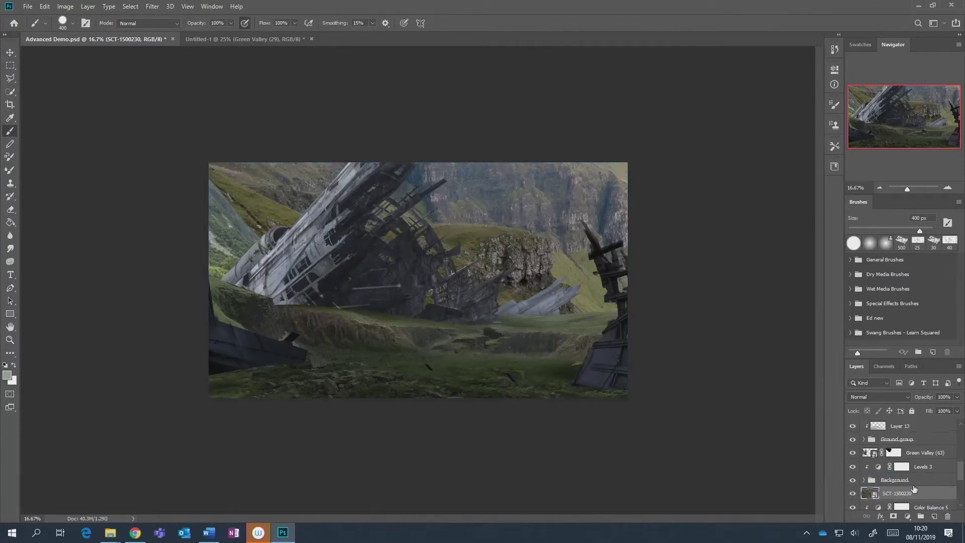
{"action": "left_click_drag", "start_coordinate": [916, 439], "coordinate": [919, 439]}
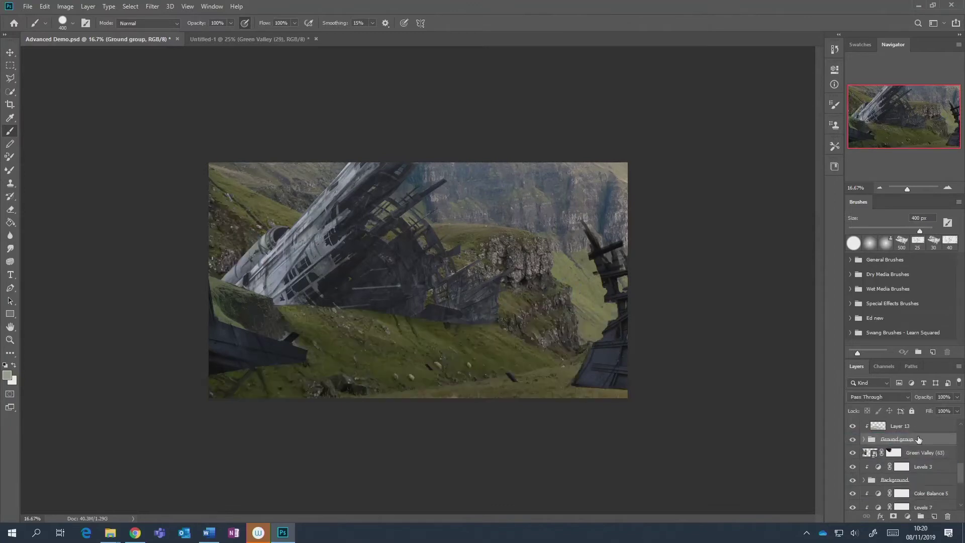
{"action": "left_click", "coordinate": [863, 439]}
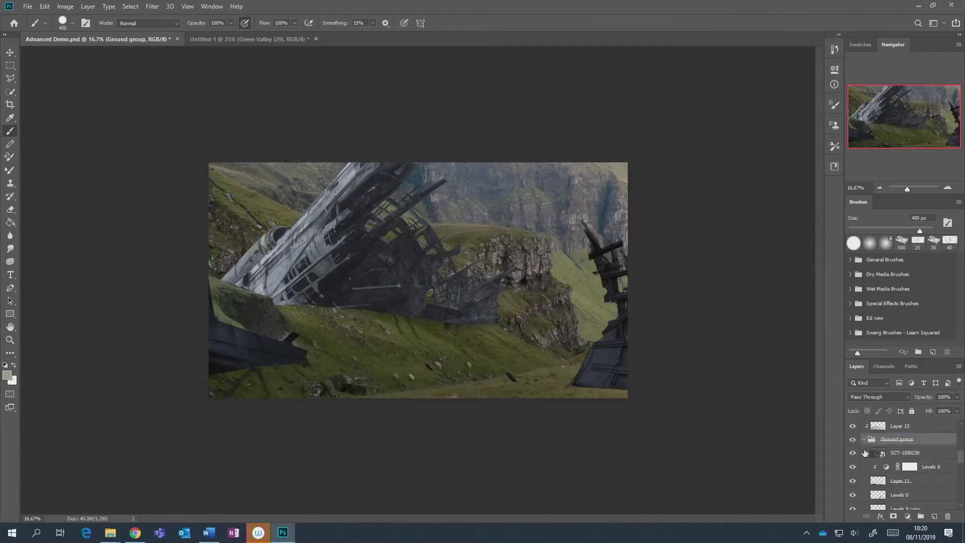
{"action": "left_click", "coordinate": [925, 454]}
Flip the SCT-1500230 photo horizontally and shift it towards the right of the scene.
{"action": "key", "text": "ctrl+t"}
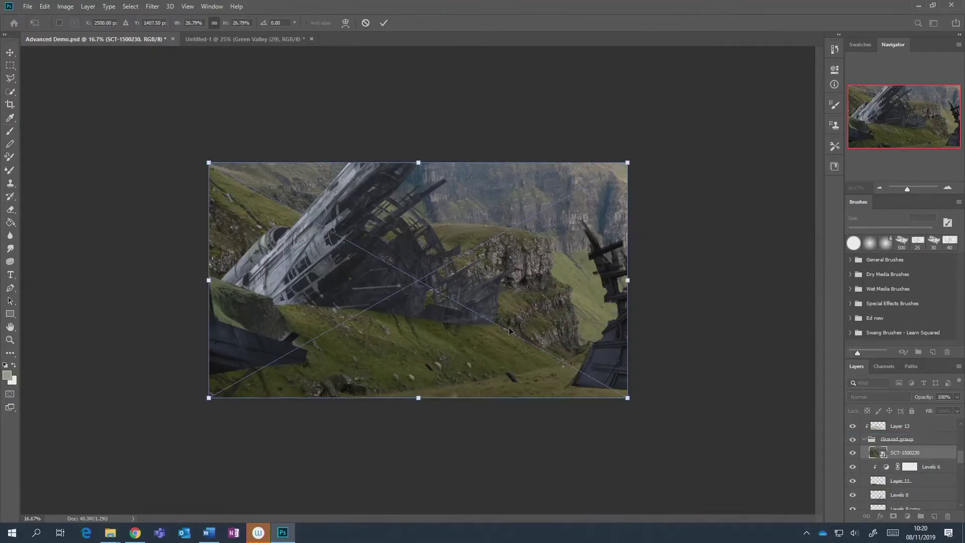
{"action": "right_click", "coordinate": [534, 319]}
{"action": "left_click", "coordinate": [574, 437]}
{"action": "left_click_drag", "start_coordinate": [555, 323], "coordinate": [661, 315]}
Reorder SCT-1500230 within the Ground group so it sits between IMG_7424 and Layer 12.
{"action": "left_click_drag", "start_coordinate": [920, 456], "coordinate": [921, 486]}
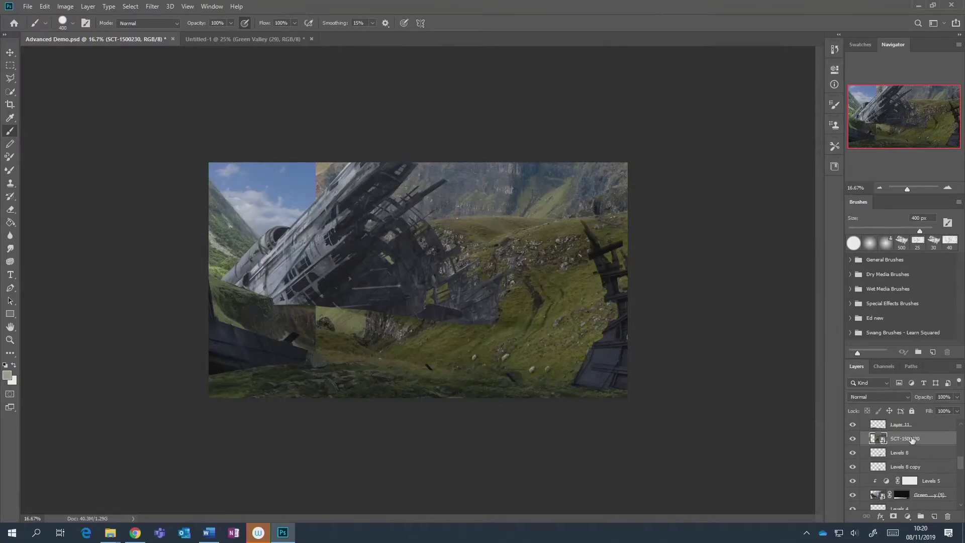
{"action": "scroll", "coordinate": [912, 440], "scroll_direction": "down", "scroll_amount": 1}
{"action": "left_click_drag", "start_coordinate": [915, 425], "coordinate": [894, 450]}
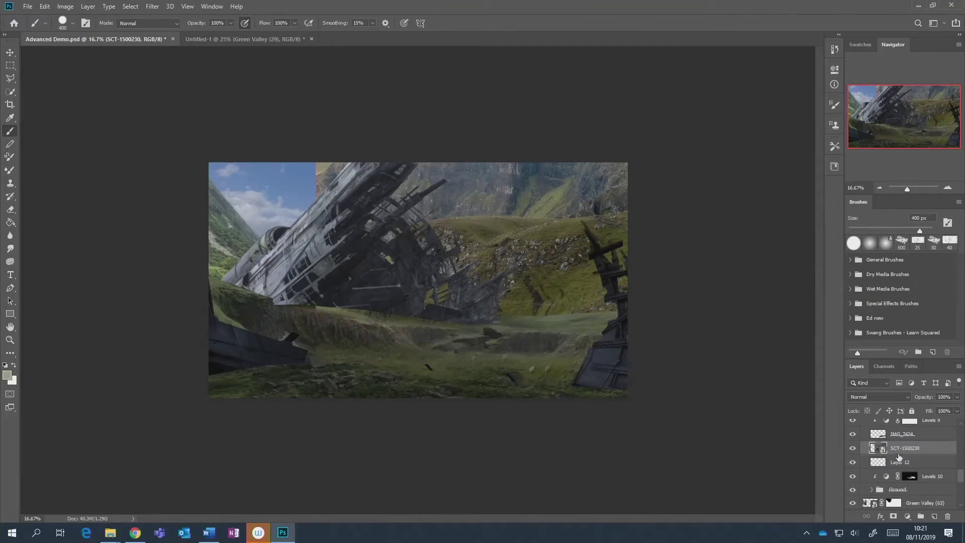
Scale the SCT-1500230 photo down to about 13%, distort its corners and place the cliff behind the dark tower wreck on the right.
{"action": "key", "text": "ctrl+t"}
{"action": "left_click_drag", "start_coordinate": [650, 244], "coordinate": [693, 235]}
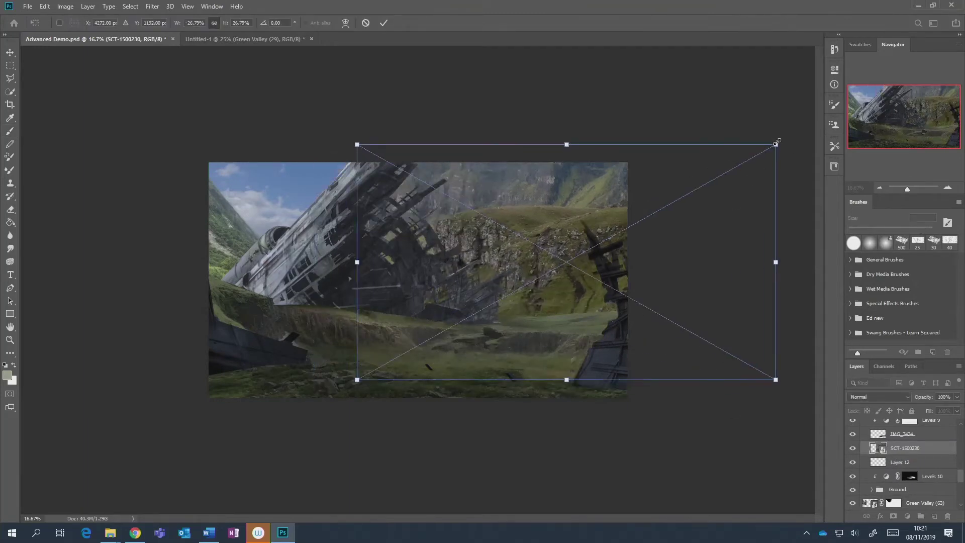
{"action": "left_click_drag", "start_coordinate": [776, 143], "coordinate": [703, 263]}
{"action": "left_click_drag", "start_coordinate": [632, 342], "coordinate": [605, 340]}
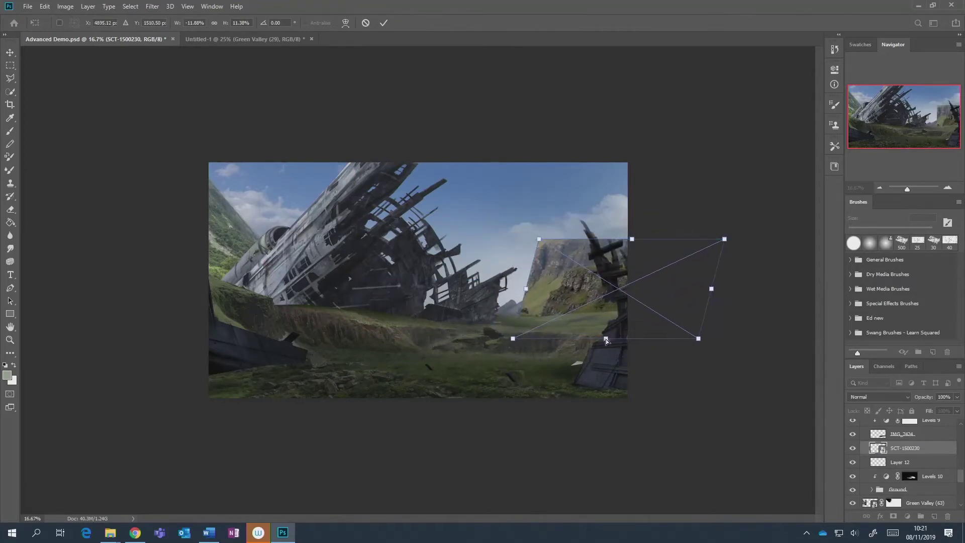
{"action": "left_click_drag", "start_coordinate": [700, 343], "coordinate": [724, 343]}
{"action": "left_click_drag", "start_coordinate": [540, 240], "coordinate": [539, 253]}
{"action": "left_click_drag", "start_coordinate": [725, 243], "coordinate": [725, 235]}
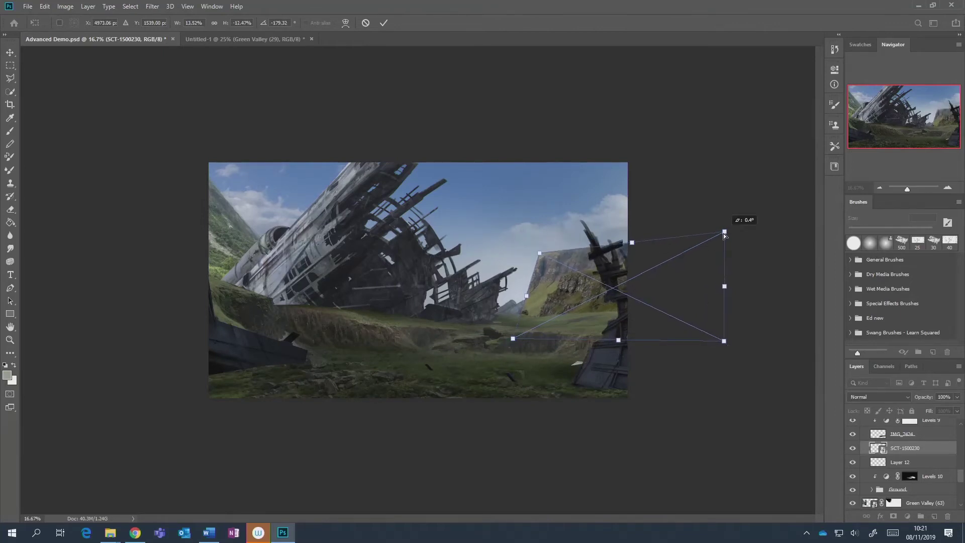
{"action": "left_click_drag", "start_coordinate": [702, 269], "coordinate": [717, 272]}
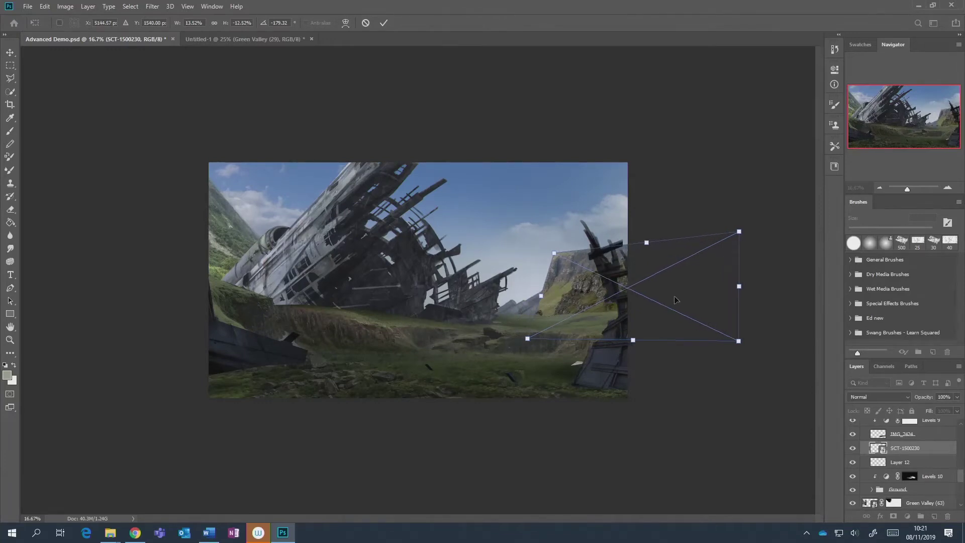
{"action": "left_click", "coordinate": [384, 23]}
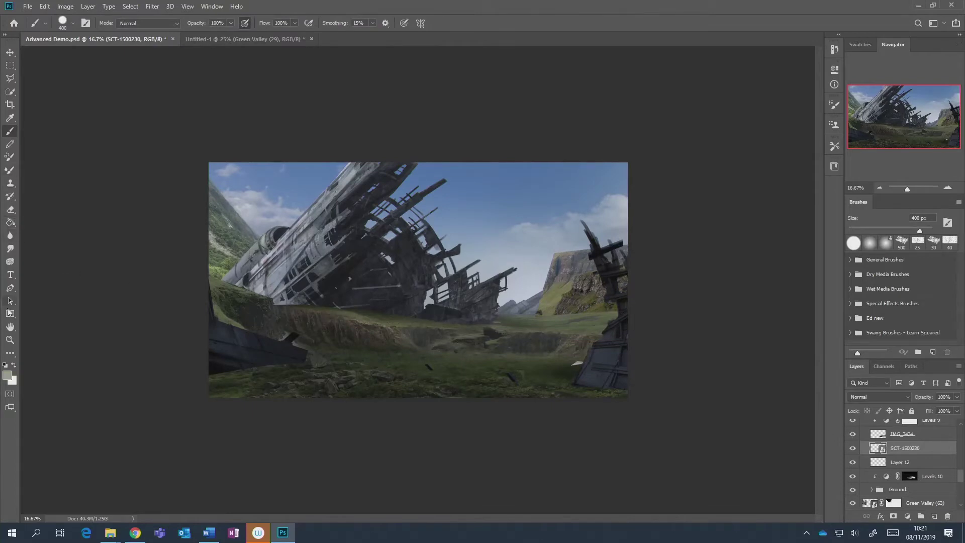
Add a layer mask to SCT-1500230 and paint out the cliff's top and left slope with a 250 px brush.
{"action": "left_click", "coordinate": [893, 516]}
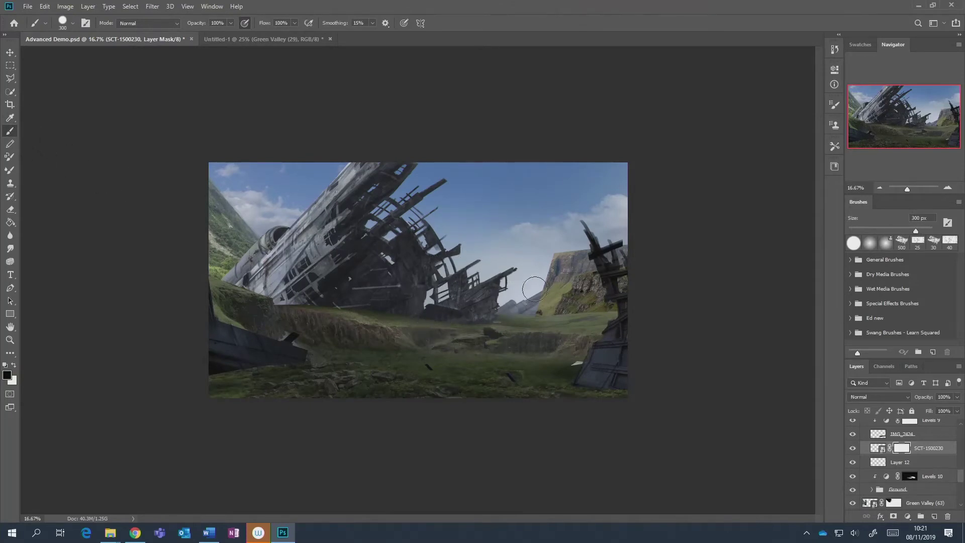
{"action": "key", "text": "bracketleft"}
{"action": "key", "text": "bracketleft"}
{"action": "key", "text": "bracketleft"}
{"action": "key", "text": "bracketleft"}
{"action": "key", "text": "bracketleft"}
{"action": "key", "text": "bracketright"}
{"action": "key", "text": "bracketright"}
{"action": "key", "text": "bracketright"}
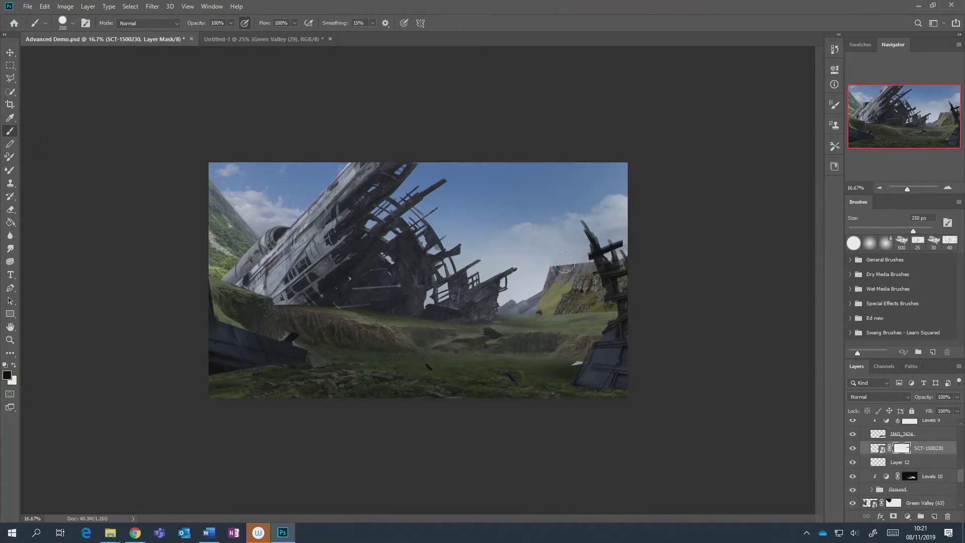
{"action": "mouse_move", "coordinate": [555, 267]}
{"action": "left_mouse_down"}
{"action": "mouse_move", "coordinate": [608, 256]}
{"action": "mouse_move", "coordinate": [567, 276]}
{"action": "mouse_move", "coordinate": [531, 311]}
{"action": "mouse_move", "coordinate": [555, 285]}
{"action": "left_mouse_up"}
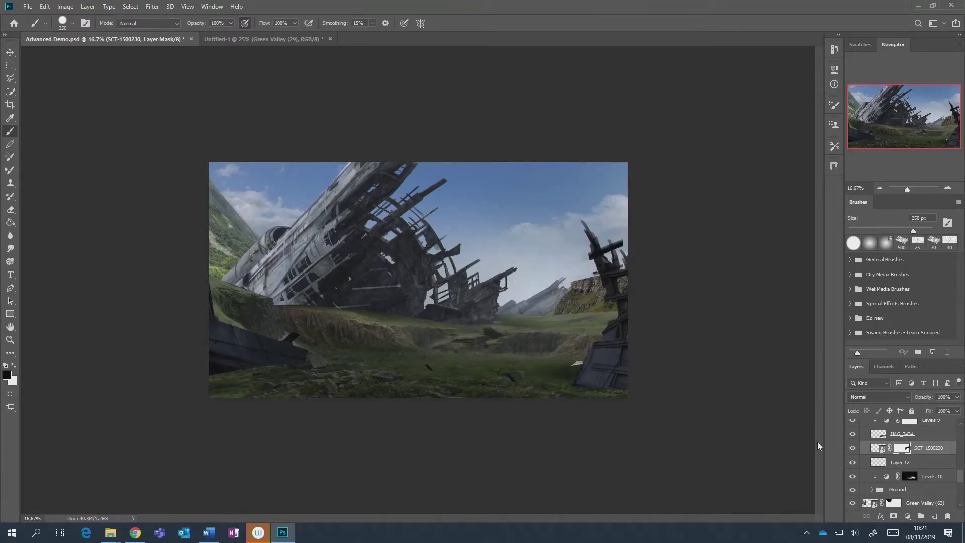
Add a Levels adjustment clipped to SCT-1500230, raising the output blacks and lowering the output whites to fade the cliff.
{"action": "left_click", "coordinate": [908, 517]}
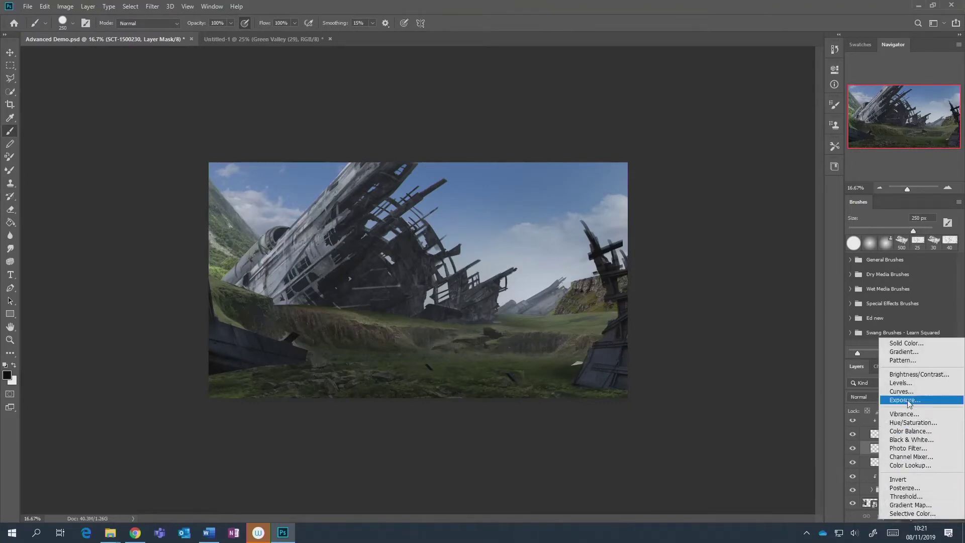
{"action": "left_click", "coordinate": [901, 383]}
{"action": "left_click_drag", "start_coordinate": [924, 459], "coordinate": [929, 451]}
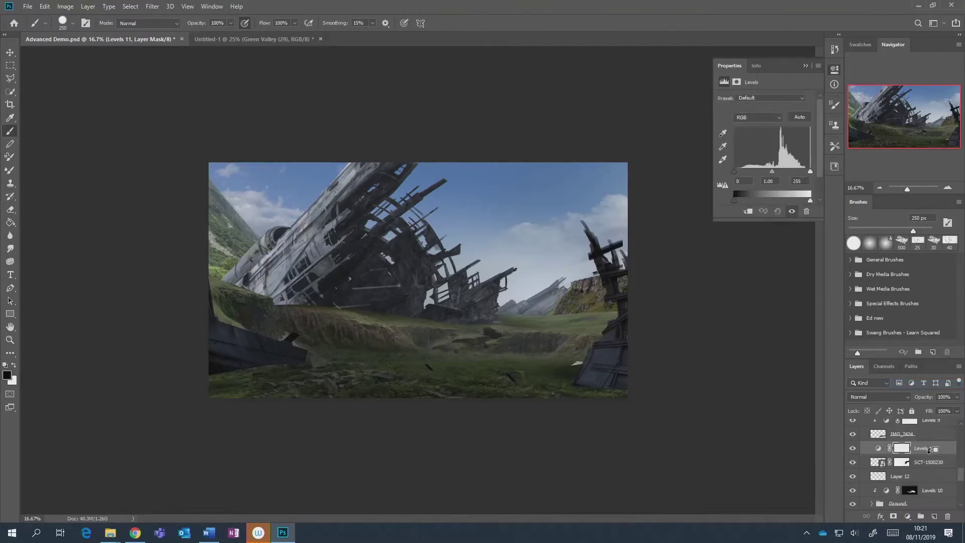
{"action": "left_click", "coordinate": [929, 449], "text": "alt"}
{"action": "left_click_drag", "start_coordinate": [735, 200], "coordinate": [785, 203]}
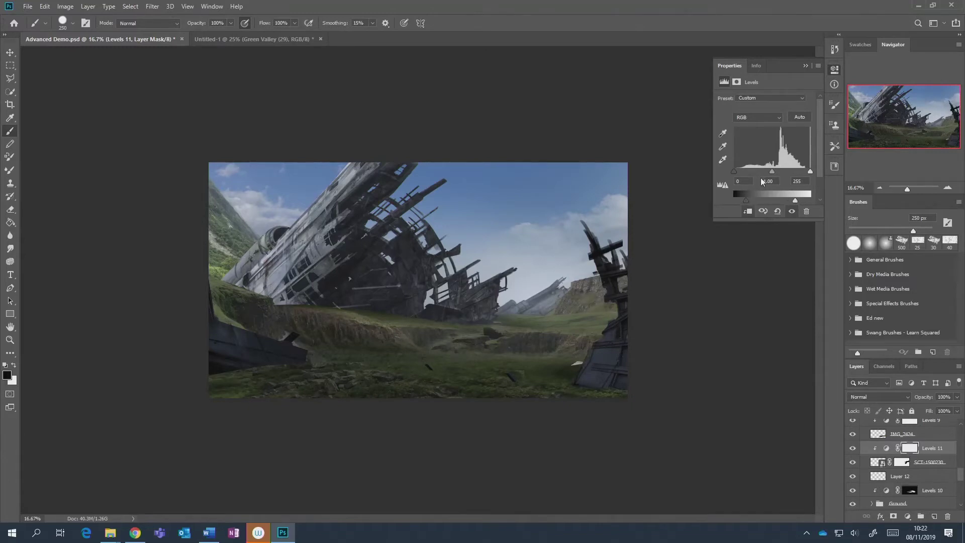
{"action": "left_click_drag", "start_coordinate": [772, 171], "coordinate": [755, 200]}
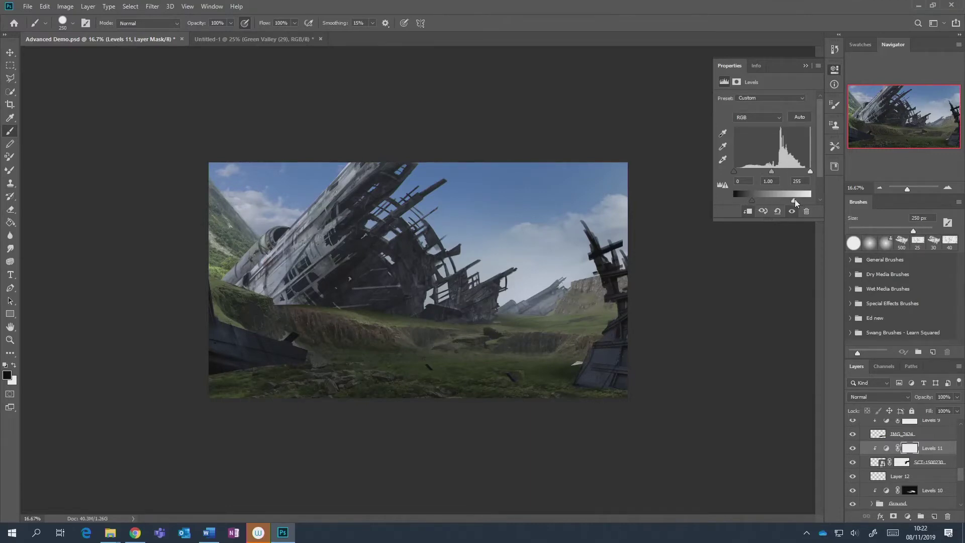
{"action": "left_click", "coordinate": [805, 66]}
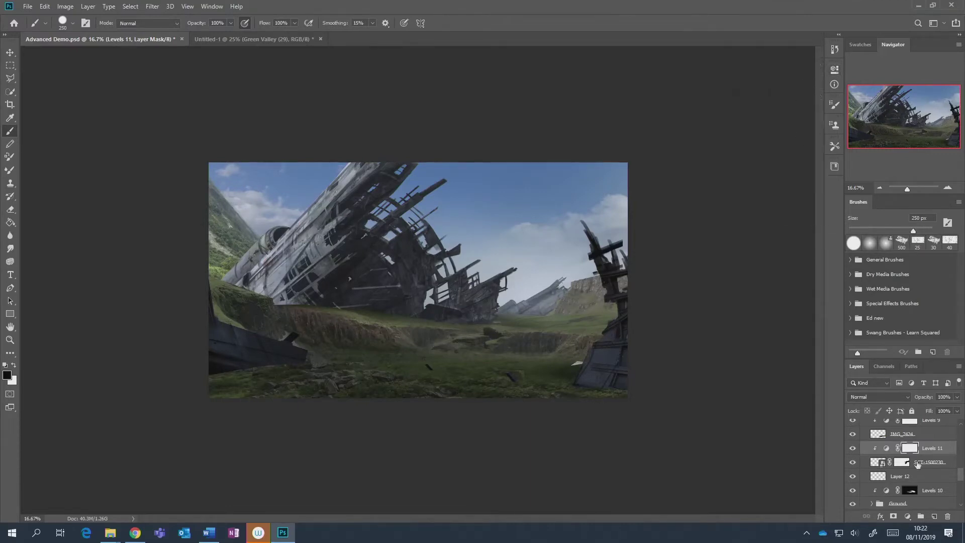
Create a new layer above Levels 11, clip it to the cliff and set its blend mode to Overlay.
{"action": "left_click", "coordinate": [933, 516]}
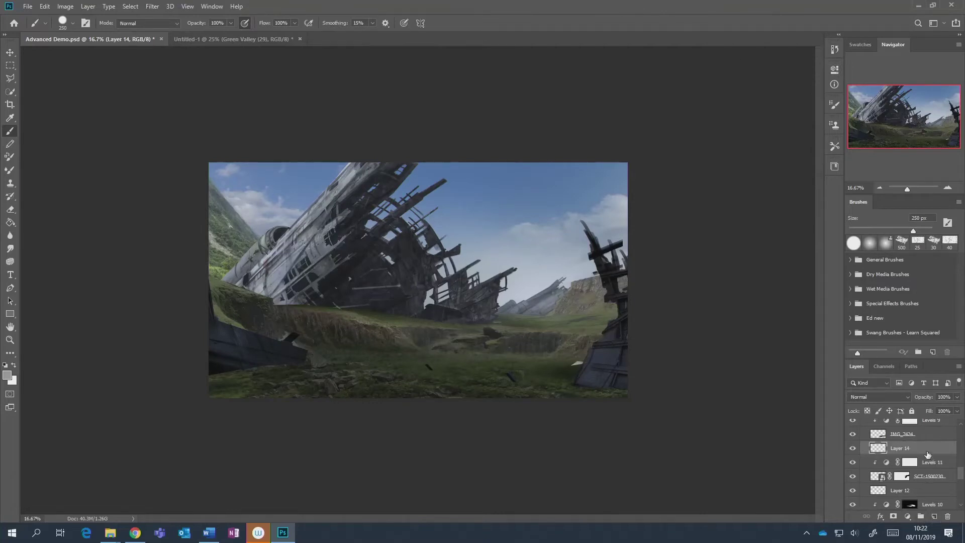
{"action": "left_click", "coordinate": [929, 454], "text": "alt"}
{"action": "left_click", "coordinate": [868, 398]}
{"action": "left_click", "coordinate": [865, 394]}
Fill Layer 14 with blue sampled from the sky and reduce its opacity to about 24%.
{"action": "left_click", "coordinate": [10, 222]}
{"action": "left_click", "coordinate": [519, 207], "text": "alt"}
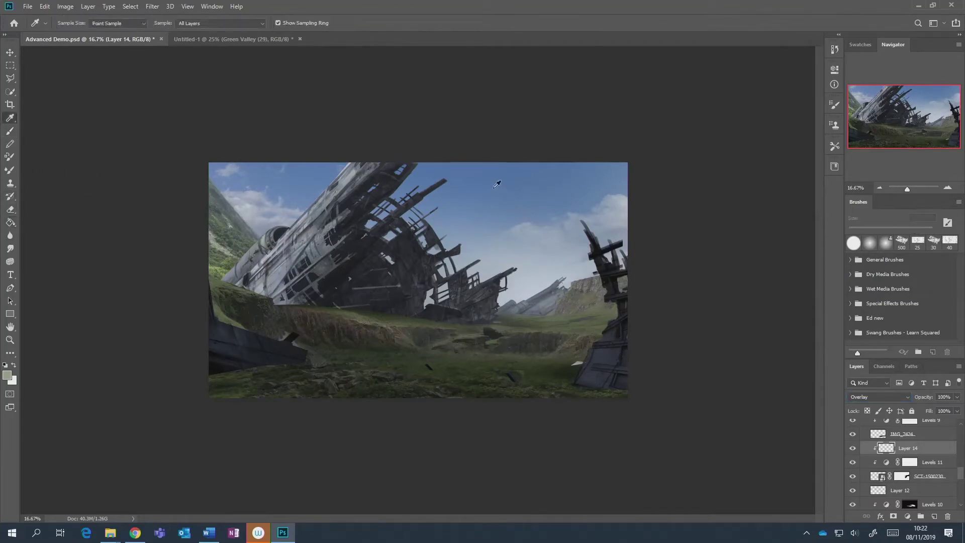
{"action": "left_click", "coordinate": [600, 368]}
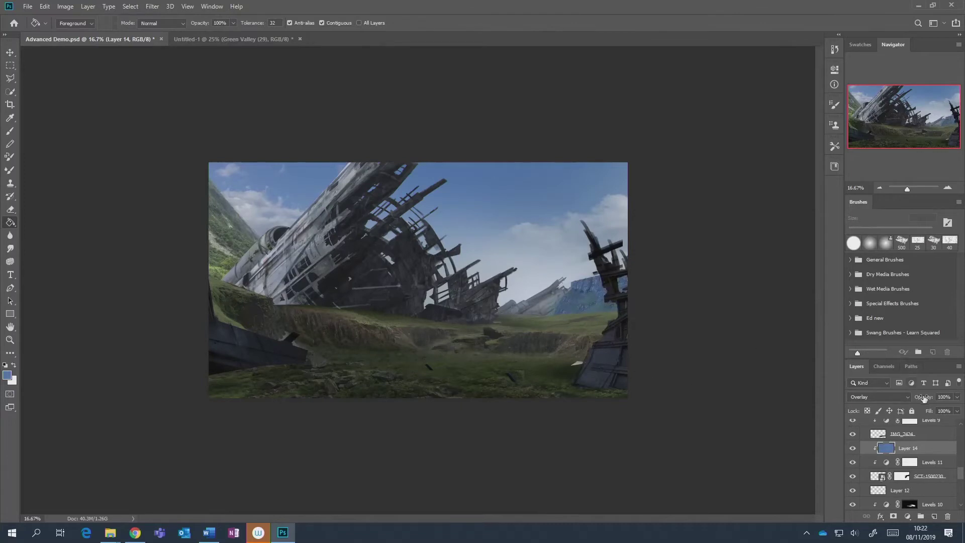
{"action": "left_click_drag", "start_coordinate": [924, 398], "coordinate": [778, 399]}
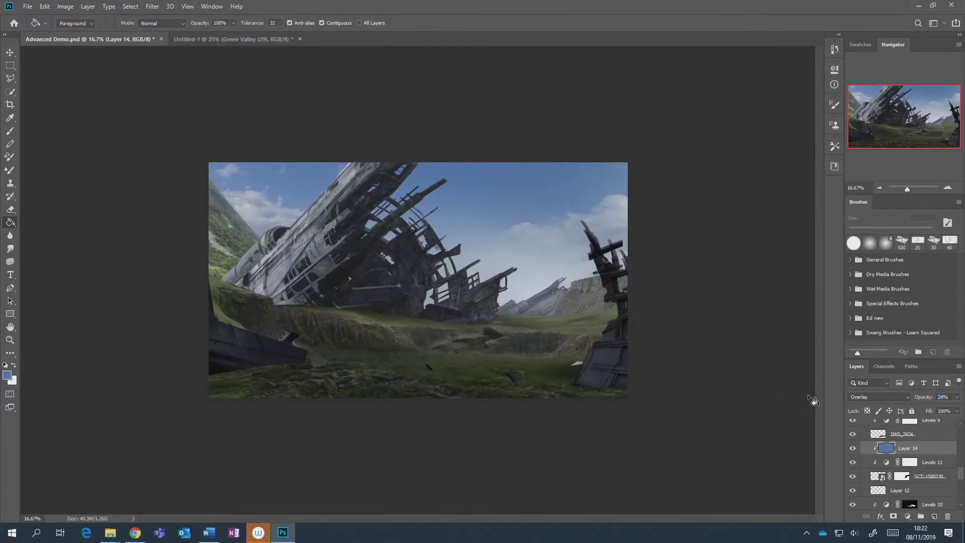
Refine the SCT-1500230 layer mask around the distant cliff with a smaller brush of about 125 px.
{"action": "left_click", "coordinate": [907, 476]}
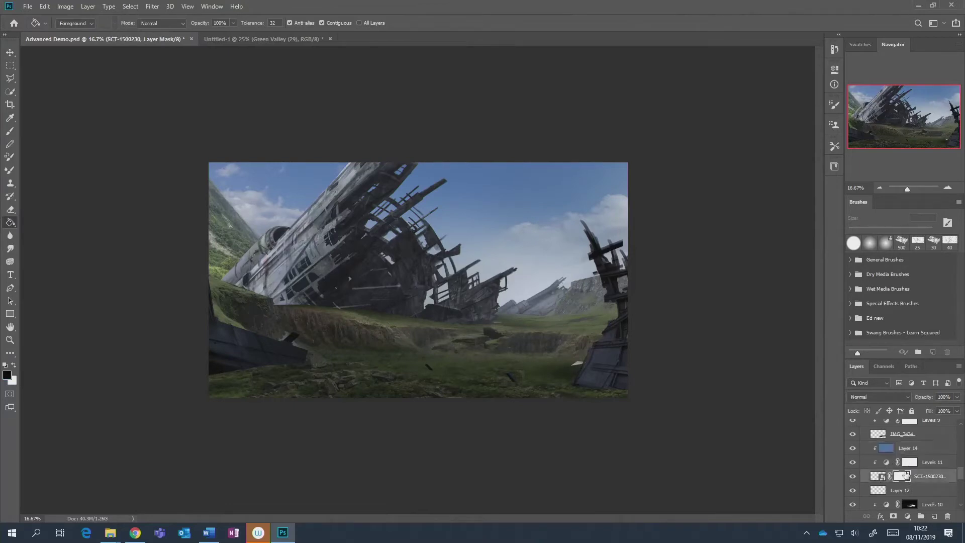
{"action": "key", "text": "b"}
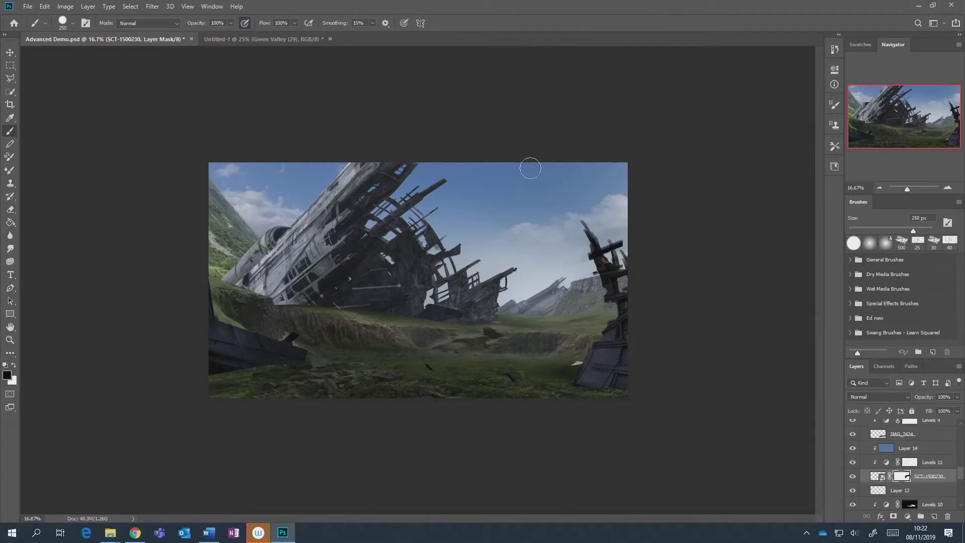
{"action": "key", "text": "bracketleft"}
{"action": "key", "text": "bracketleft"}
{"action": "key", "text": "bracketleft"}
{"action": "key", "text": "bracketleft"}
{"action": "key", "text": "bracketleft"}
{"action": "key", "text": "bracketleft"}
{"action": "key", "text": "bracketleft"}
{"action": "key", "text": "bracketleft"}
{"action": "key", "text": "bracketright"}
Flip the whole canvas horizontally to check the composition at 12.5% zoom.
{"action": "key", "text": "ctrl+minus"}
{"action": "key", "text": "ctrl+minus"}
{"action": "key", "text": "ctrl+plus"}
{"action": "key", "text": "ctrl+plus"}
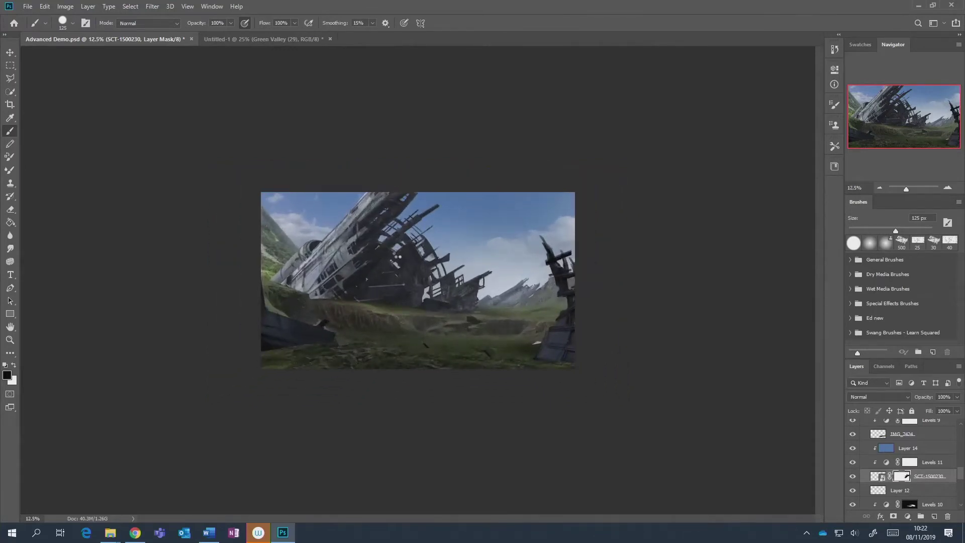
{"action": "key", "text": "ctrl+alt+h"}
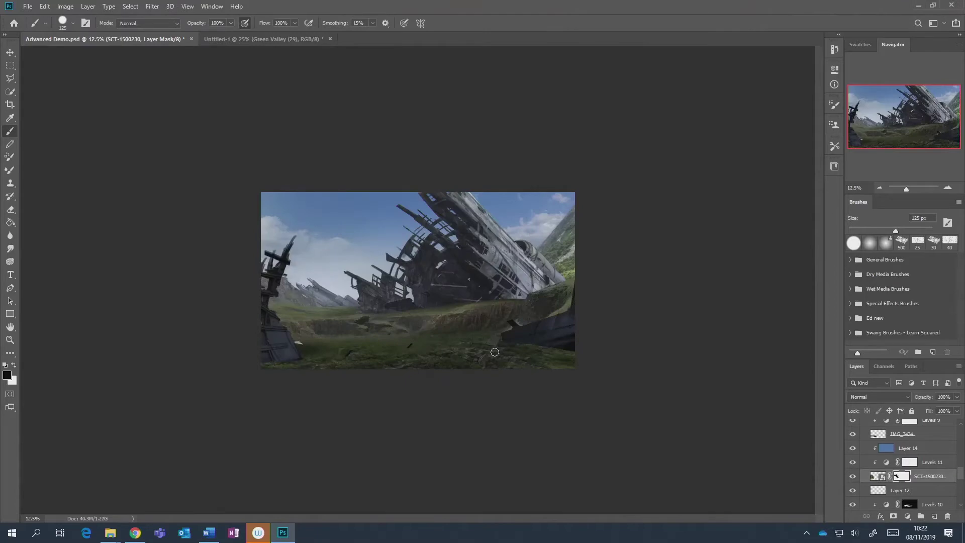
Toggle the visibility of the Ground and Background groups to identify which one holds the distant wreckage.
{"action": "scroll", "coordinate": [881, 480], "scroll_direction": "down", "scroll_amount": 2}
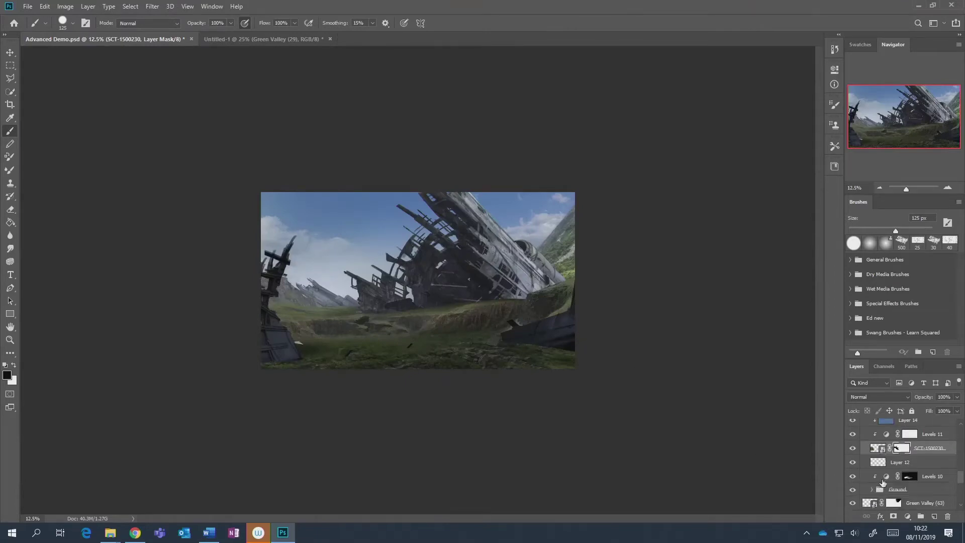
{"action": "left_click", "coordinate": [851, 489]}
{"action": "left_click", "coordinate": [851, 490]}
{"action": "scroll", "coordinate": [868, 473], "scroll_direction": "down", "scroll_amount": 4}
{"action": "left_click", "coordinate": [855, 475]}
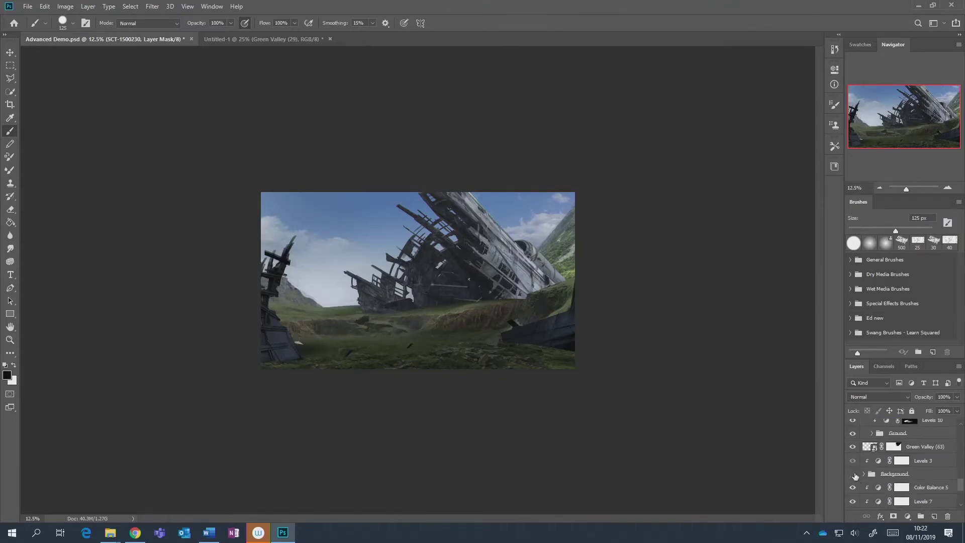
{"action": "left_click", "coordinate": [855, 475]}
{"action": "left_click", "coordinate": [855, 475]}
{"action": "left_click", "coordinate": [853, 475]}
Transform the Background group, shifting the distant wreckage down and rotating it about 12.6° so it sits on the horizon.
{"action": "left_click", "coordinate": [914, 475]}
{"action": "key", "text": "ctrl+t"}
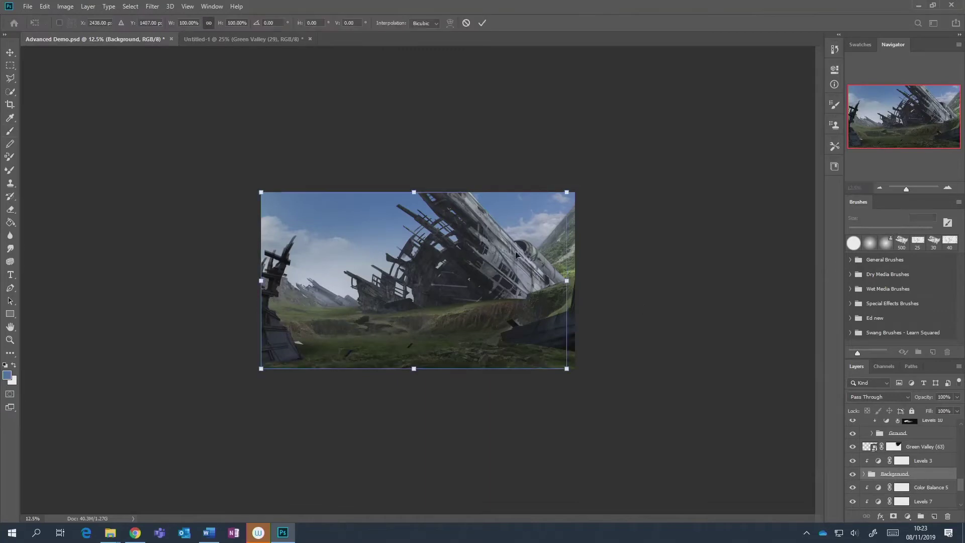
{"action": "left_click_drag", "start_coordinate": [623, 269], "coordinate": [609, 308]}
{"action": "left_click_drag", "start_coordinate": [544, 315], "coordinate": [560, 330]}
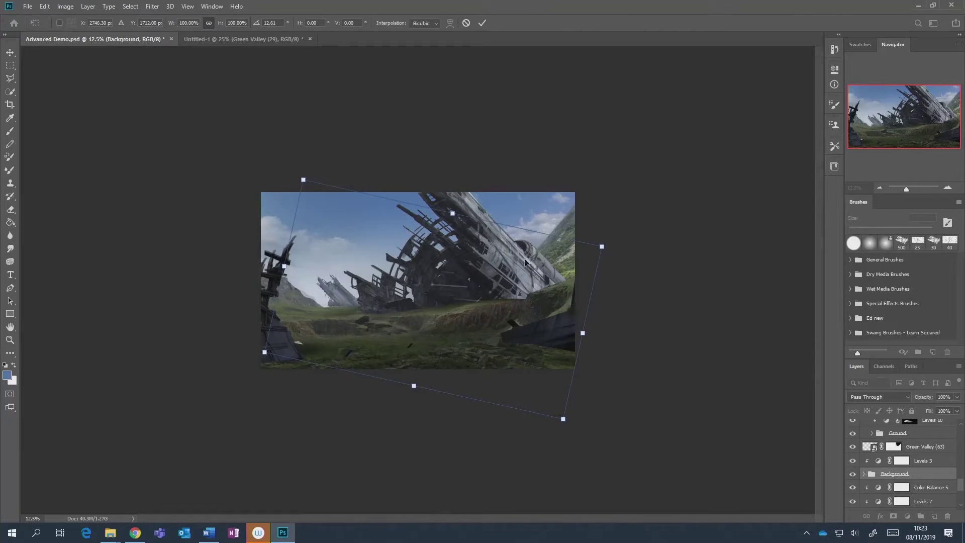
{"action": "left_click", "coordinate": [482, 22]}
{"action": "key", "text": "Return"}
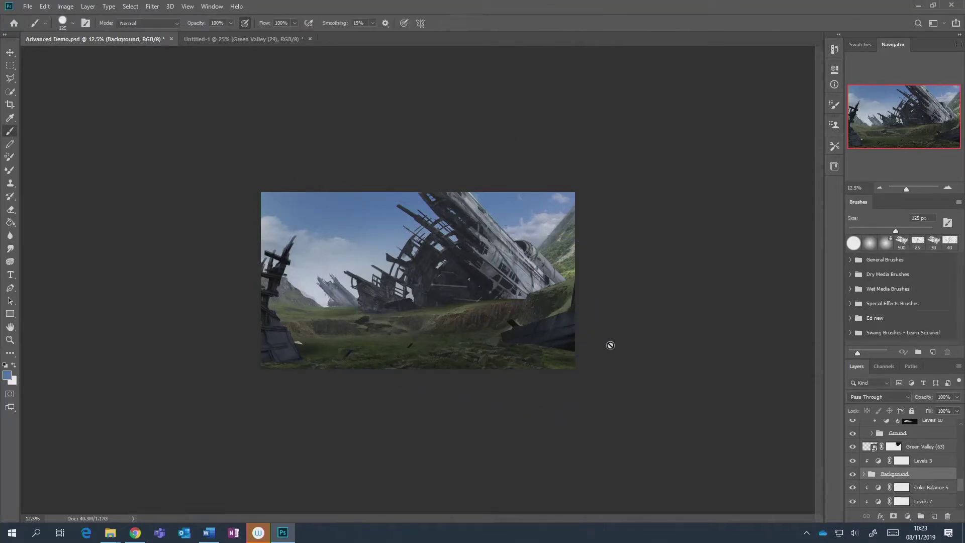
Add a clipped Levels adjustment above the back layer inside the Background group and set its midtones to 0.84.
{"action": "left_click", "coordinate": [864, 476]}
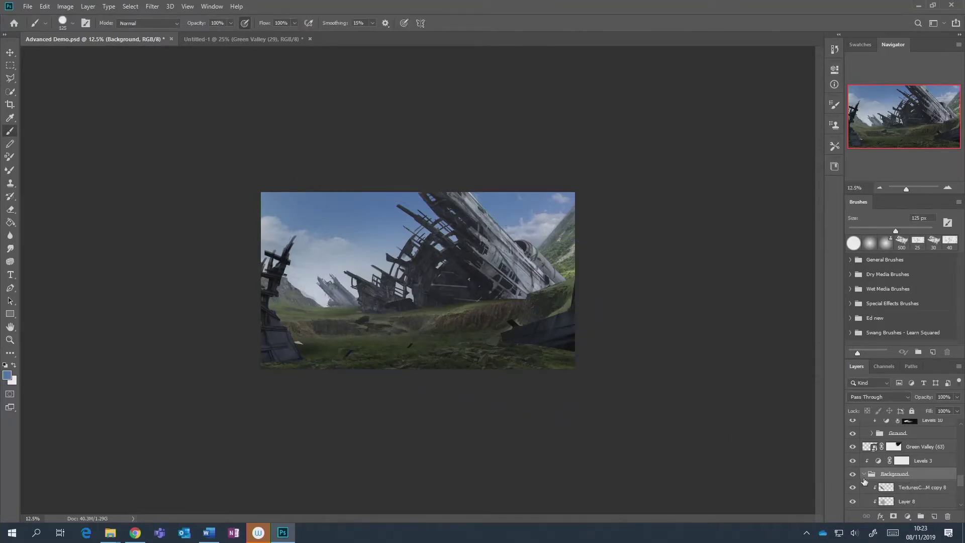
{"action": "scroll", "coordinate": [853, 485], "scroll_direction": "down", "scroll_amount": 2}
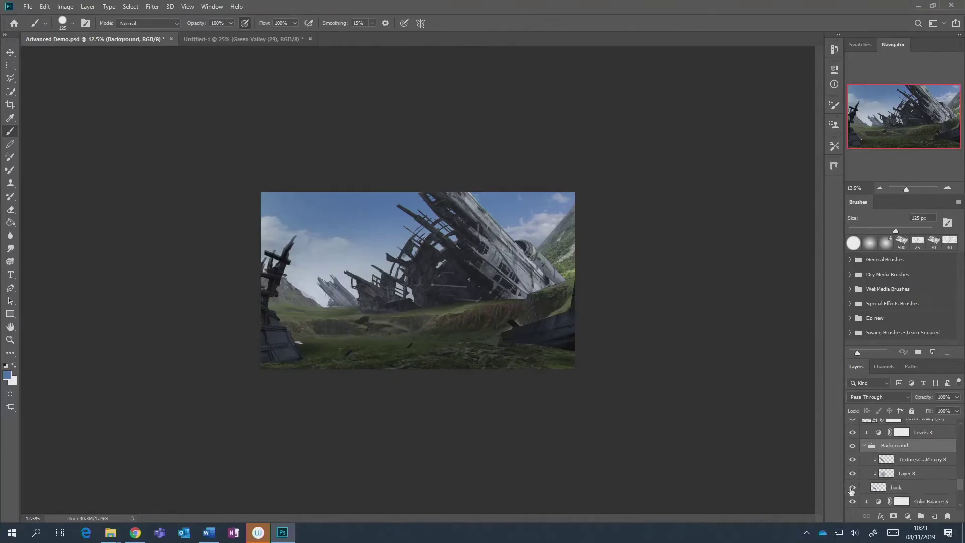
{"action": "left_click", "coordinate": [851, 488]}
{"action": "left_click", "coordinate": [851, 488]}
{"action": "left_click", "coordinate": [930, 490]}
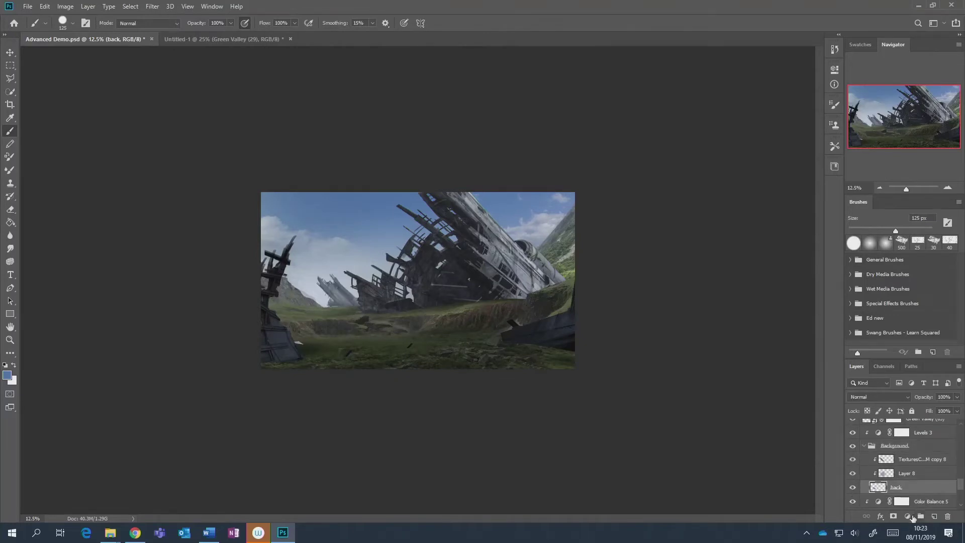
{"action": "left_click", "coordinate": [913, 518]}
{"action": "left_click", "coordinate": [900, 381]}
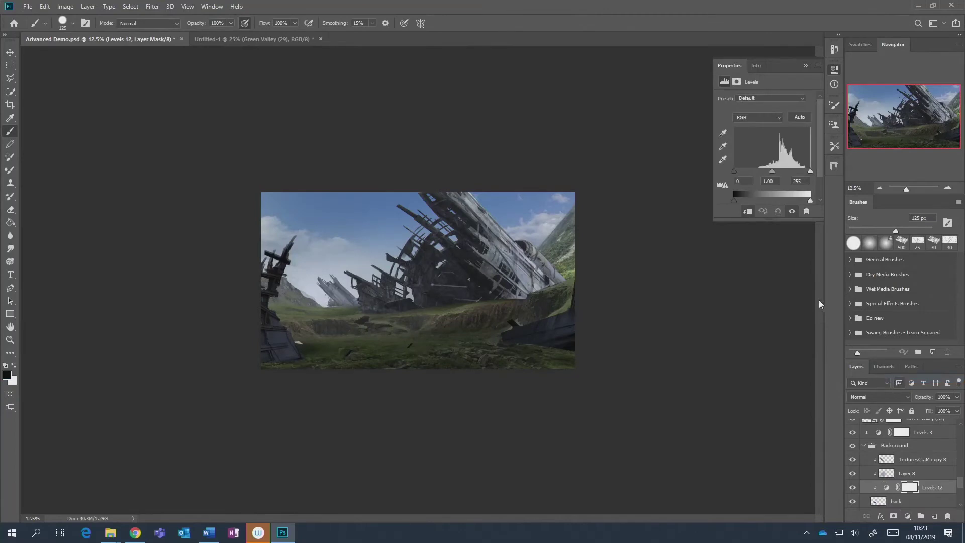
{"action": "left_click_drag", "start_coordinate": [773, 171], "coordinate": [778, 172]}
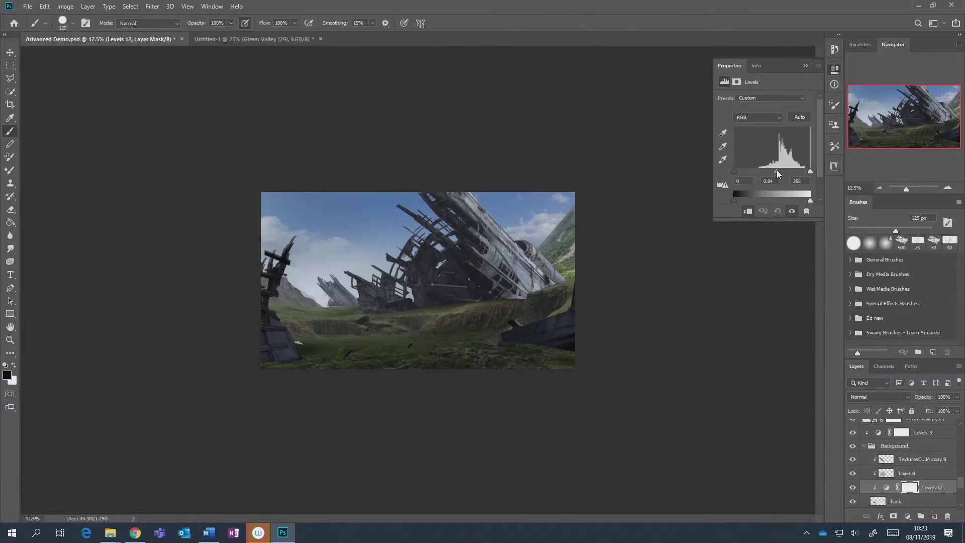
{"action": "left_click", "coordinate": [806, 66]}
Place the original Advanced Demo image from File Explorer as a new layer above the Light layer.
{"action": "key", "text": "ctrl+minus"}
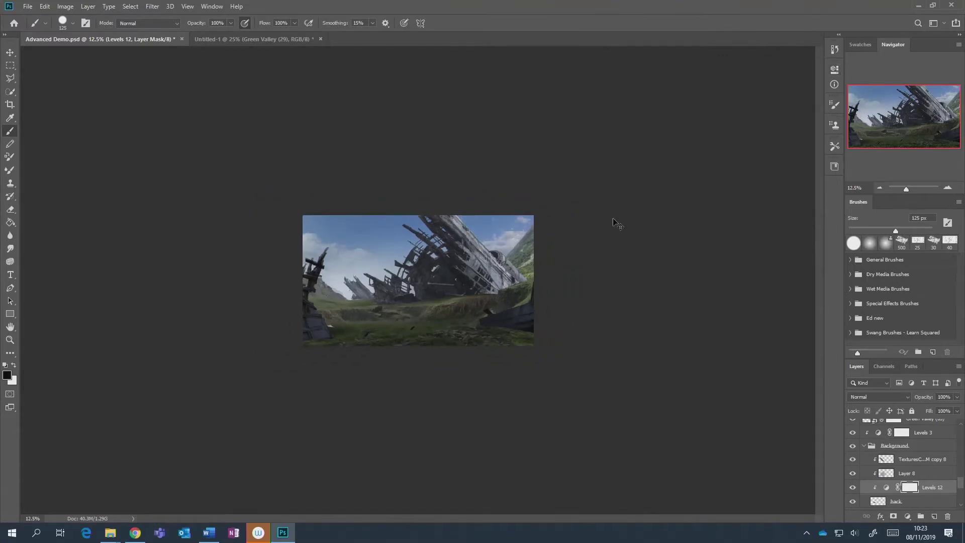
{"action": "key", "text": "ctrl+plus"}
{"action": "key", "text": "ctrl+plus"}
{"action": "key", "text": "ctrl+plus"}
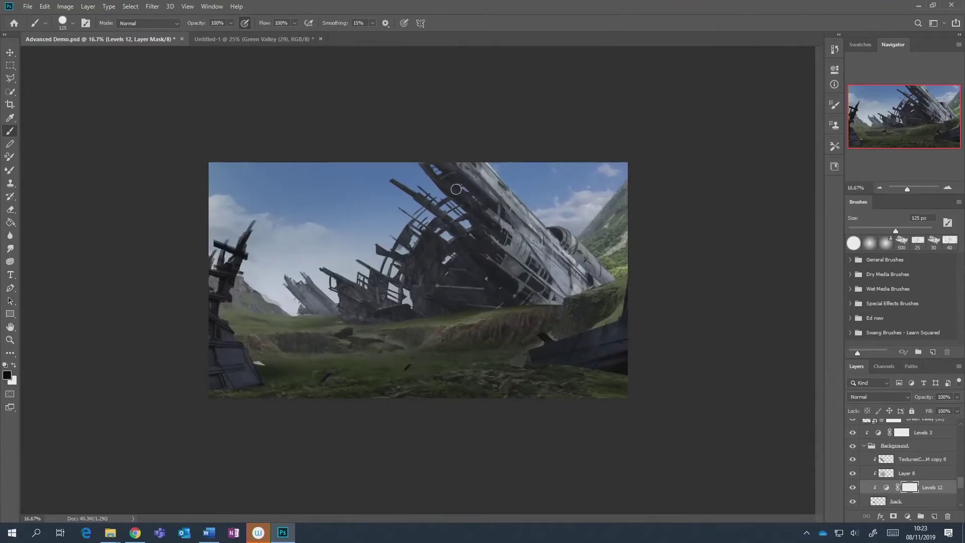
{"action": "scroll", "coordinate": [899, 475], "scroll_direction": "up", "scroll_amount": 5}
{"action": "scroll", "coordinate": [900, 472], "scroll_direction": "up", "scroll_amount": 10}
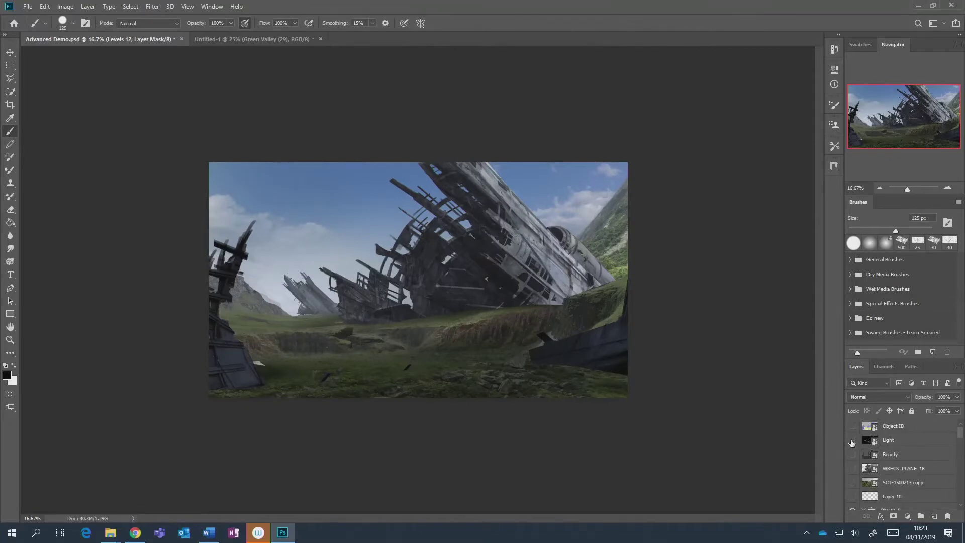
{"action": "left_click", "coordinate": [905, 442]}
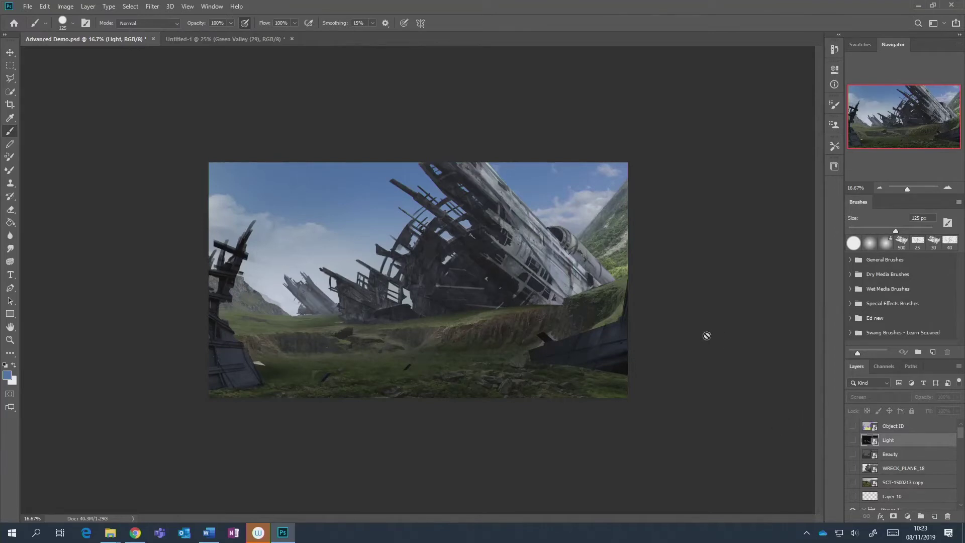
{"action": "mouse_move", "coordinate": [117, 534]}
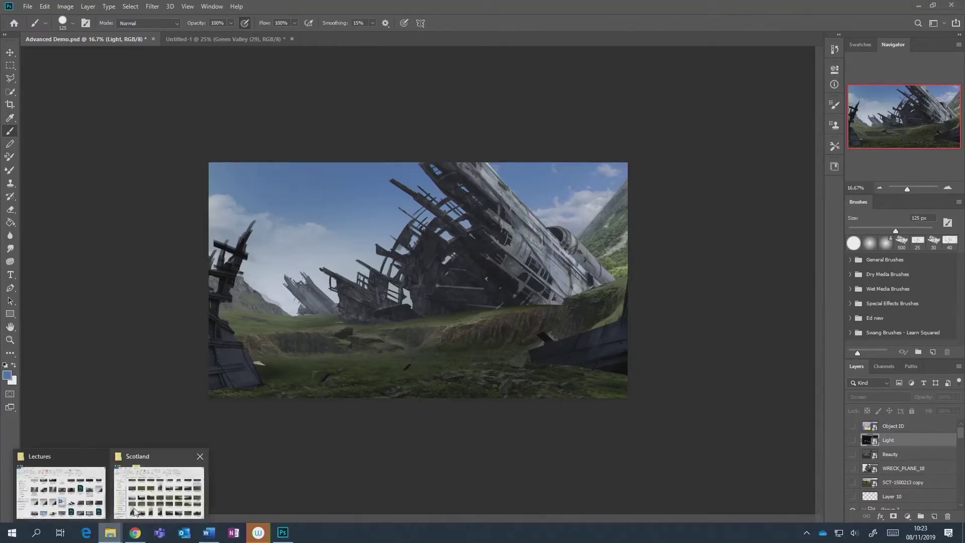
{"action": "mouse_move", "coordinate": [90, 487]}
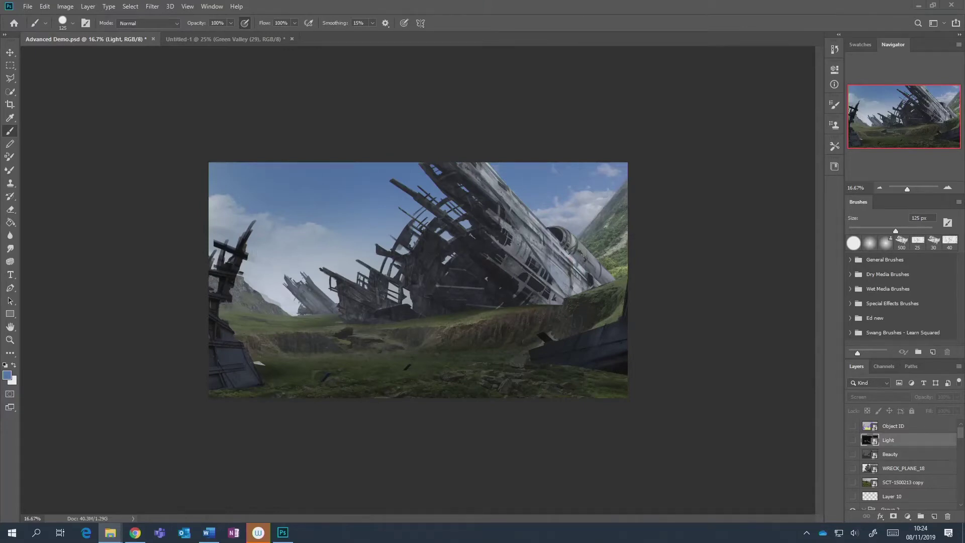
{"action": "left_click_drag", "start_coordinate": [671, 324], "coordinate": [289, 335]}
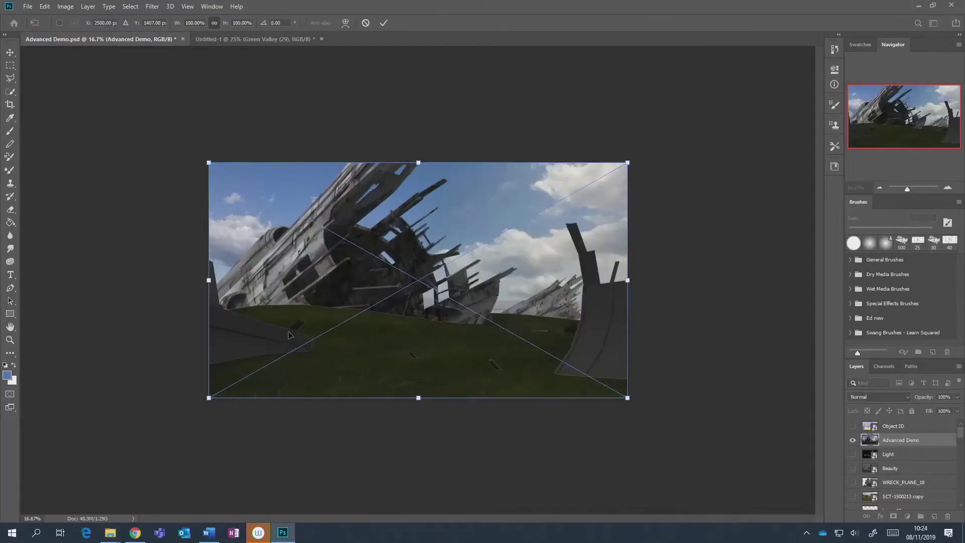
Flip the placed Advanced Demo image horizontally and commit the placement.
{"action": "right_click", "coordinate": [417, 297]}
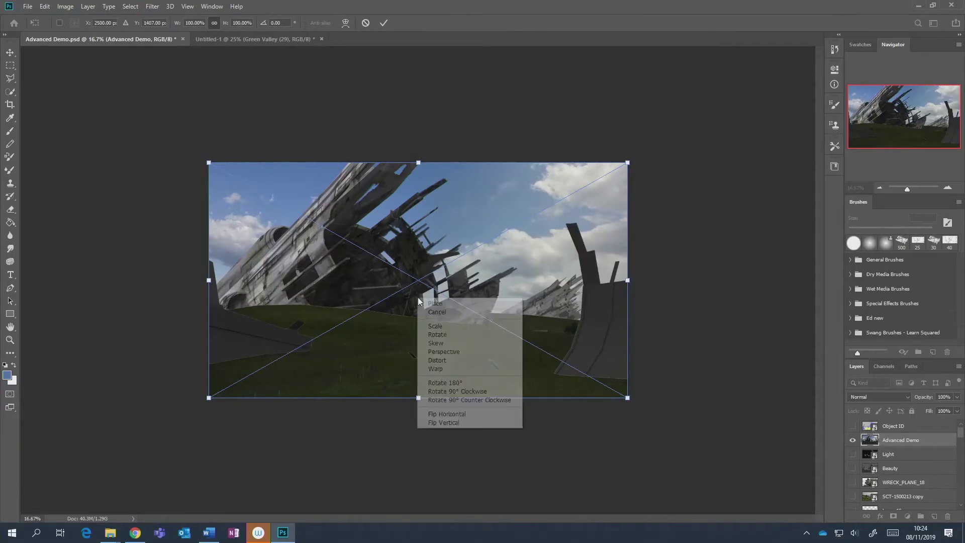
{"action": "left_click", "coordinate": [447, 409]}
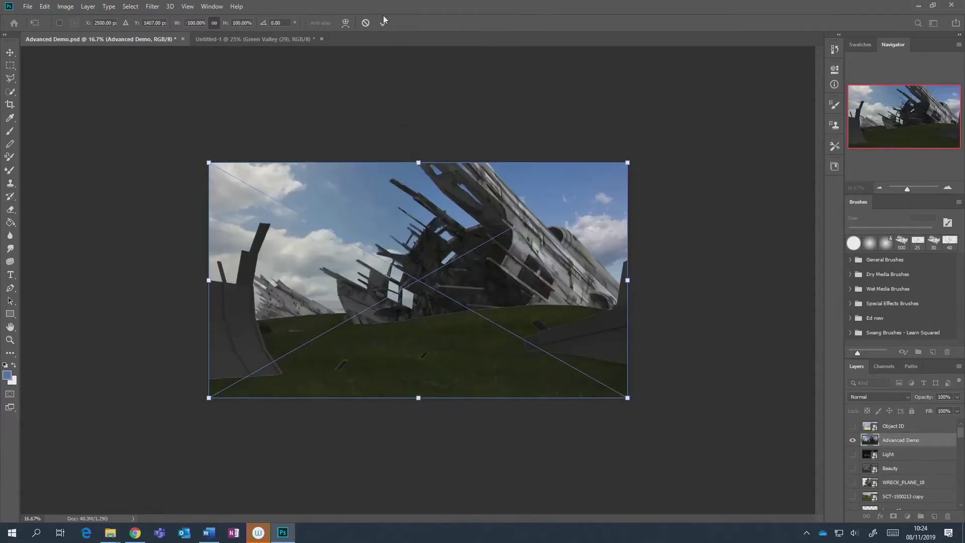
{"action": "left_click", "coordinate": [384, 22]}
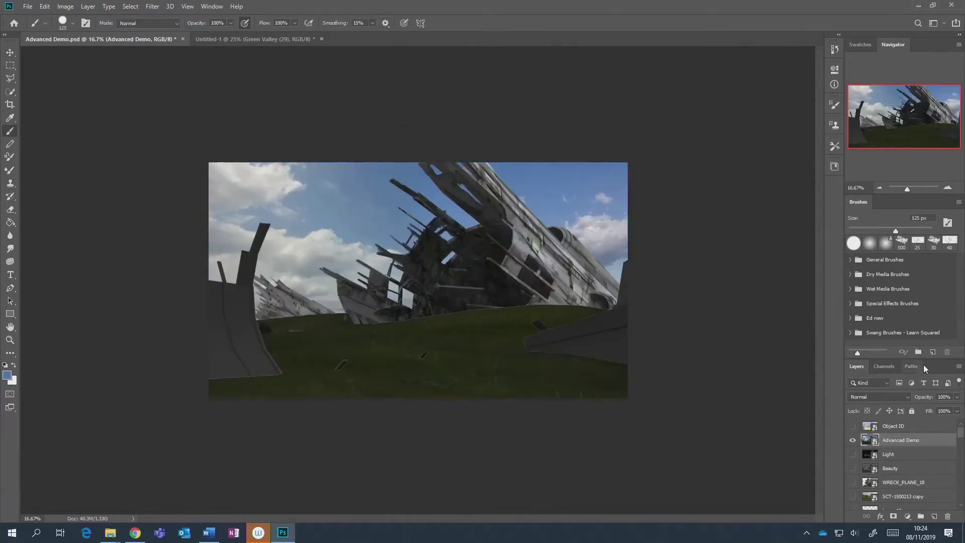
Compare the painting with the original by toggling the Advanced Demo layer, leaving that layer hidden.
{"action": "left_click", "coordinate": [852, 440]}
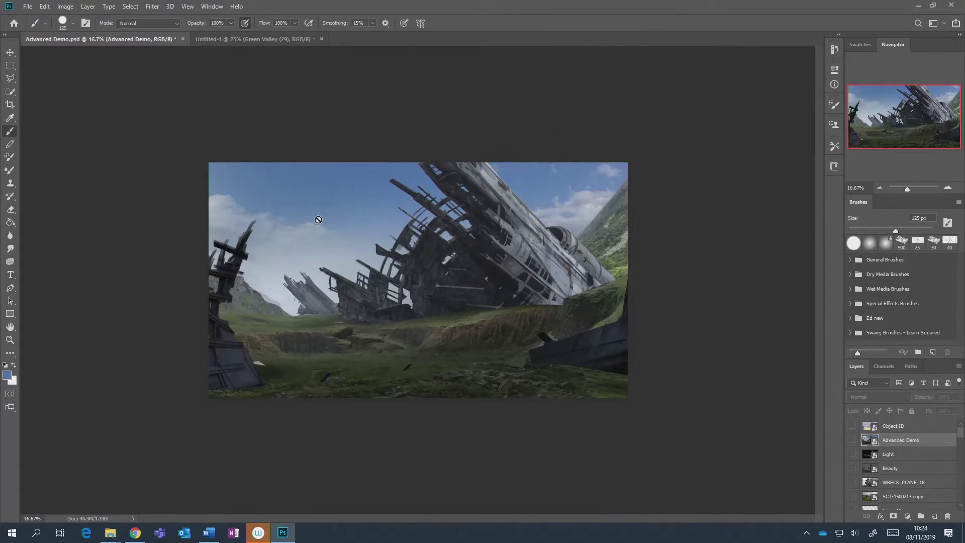
{"action": "left_click", "coordinate": [853, 441]}
{"action": "left_click", "coordinate": [853, 440]}
{"action": "left_click", "coordinate": [852, 440]}
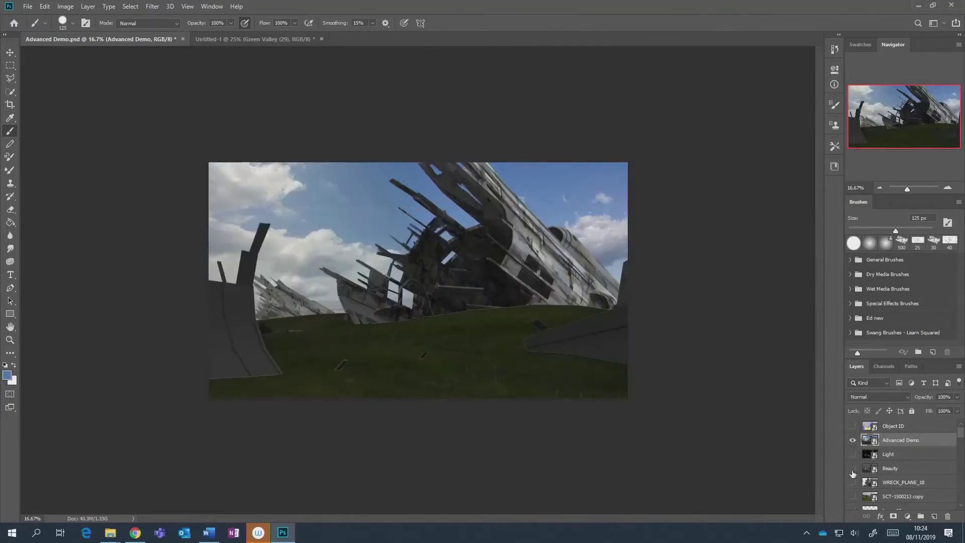
{"action": "left_click", "coordinate": [853, 440]}
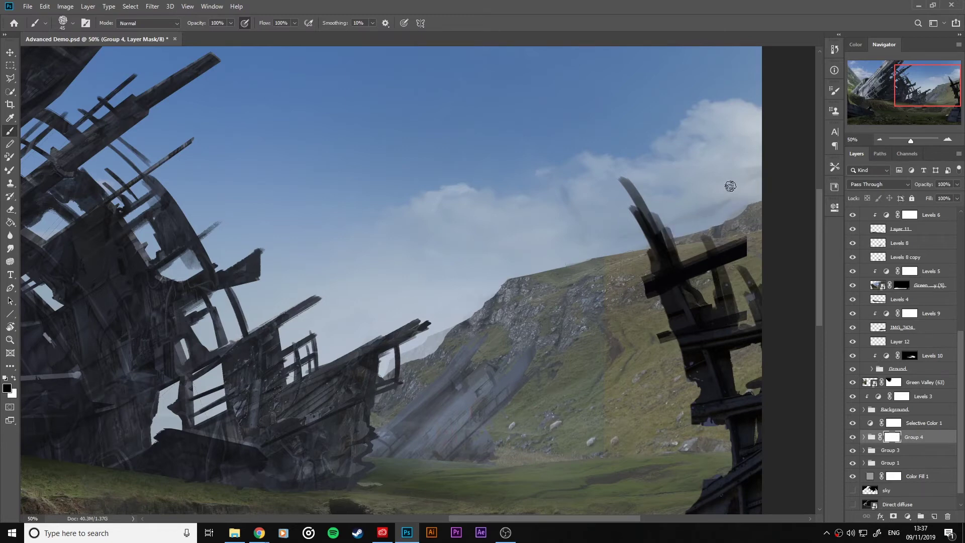
Clean up the Group 4 layer mask along the hill's skyline near the foreground wreckage with a 20 px brush.
{"action": "scroll", "coordinate": [721, 186], "scroll_direction": "up", "scroll_amount": 2}
{"action": "scroll", "coordinate": [723, 186], "scroll_direction": "up", "scroll_amount": 5}
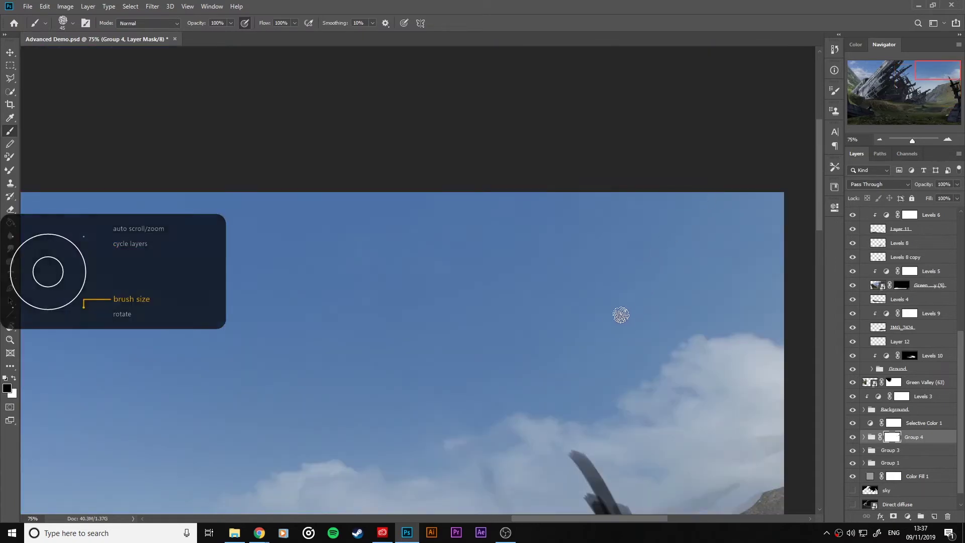
{"action": "left_click_drag", "start_coordinate": [590, 347], "coordinate": [624, 176]}
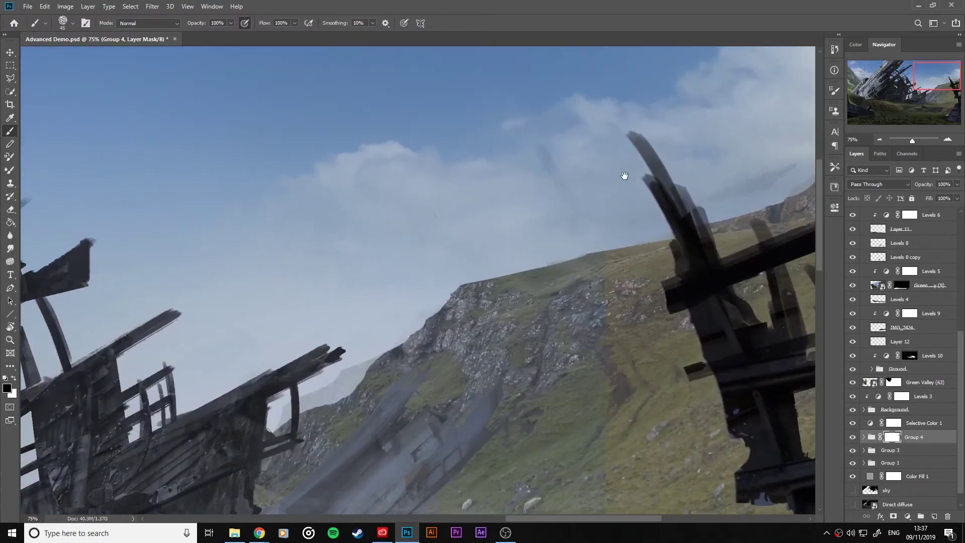
{"action": "left_click_drag", "start_coordinate": [577, 228], "coordinate": [496, 259]}
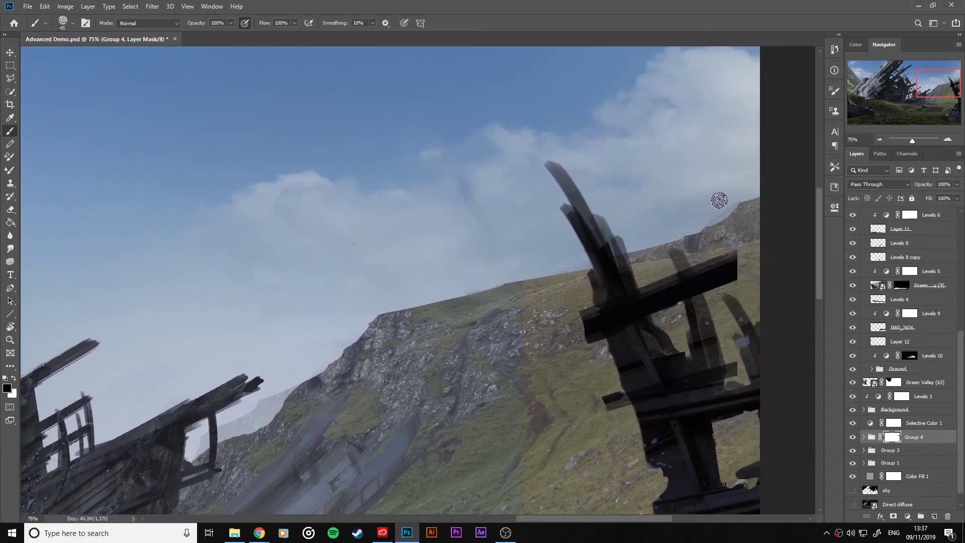
{"action": "key", "text": "bracketleft"}
{"action": "key", "text": "bracketleft"}
{"action": "key", "text": "bracketleft"}
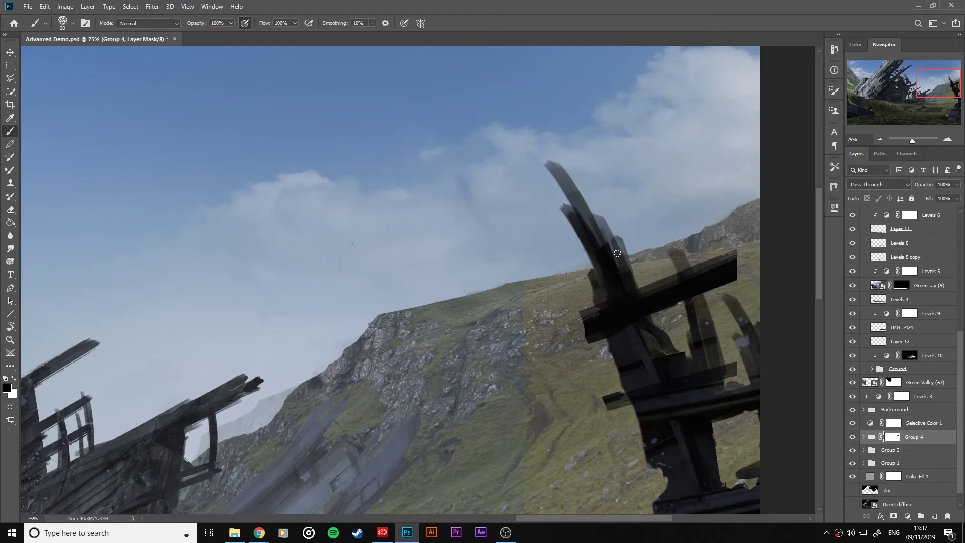
Mask out the faint slope edge between the broken hull and the cliff on the Group 4 mask with a 35 px brush.
{"action": "key", "text": "bracketright"}
{"action": "key", "text": "bracketright"}
{"action": "key", "text": "bracketright"}
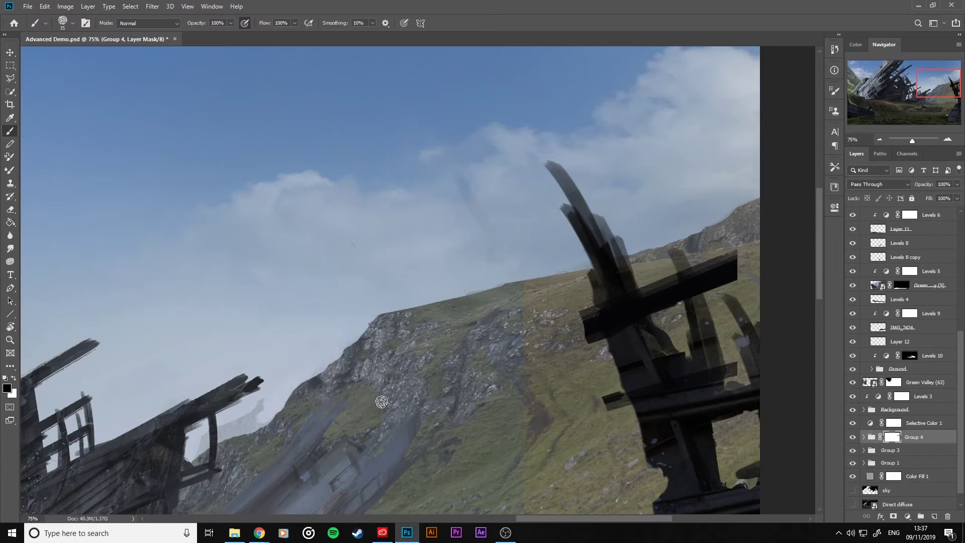
{"action": "mouse_move", "coordinate": [379, 399]}
{"action": "left_mouse_down"}
{"action": "mouse_move", "coordinate": [496, 287]}
{"action": "mouse_move", "coordinate": [447, 269]}
{"action": "mouse_move", "coordinate": [334, 324]}
{"action": "mouse_move", "coordinate": [420, 267]}
{"action": "left_mouse_up"}
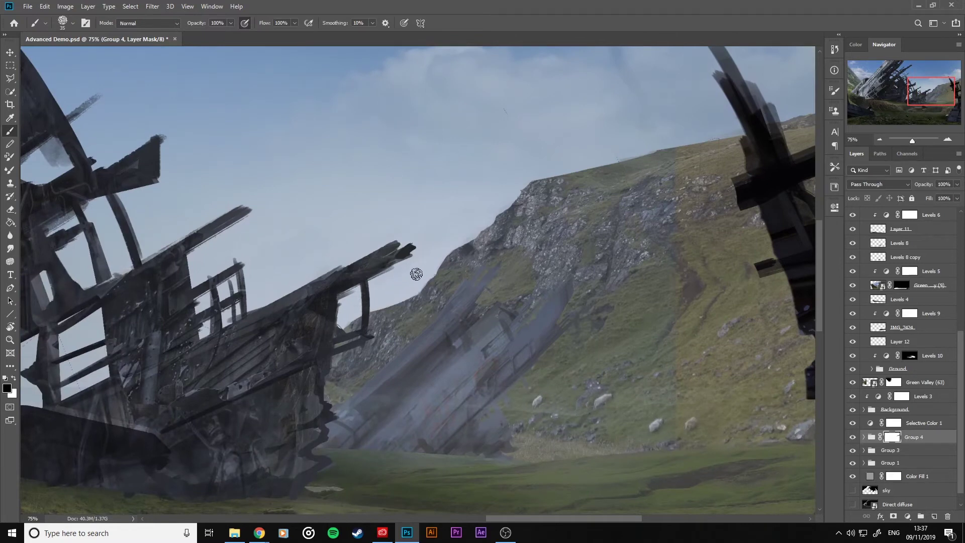
{"action": "key", "text": "ctrl+minus"}
{"action": "key", "text": "ctrl+minus"}
{"action": "key", "text": "ctrl+minus"}
{"action": "key", "text": "ctrl+minus"}
{"action": "key", "text": "ctrl+minus"}
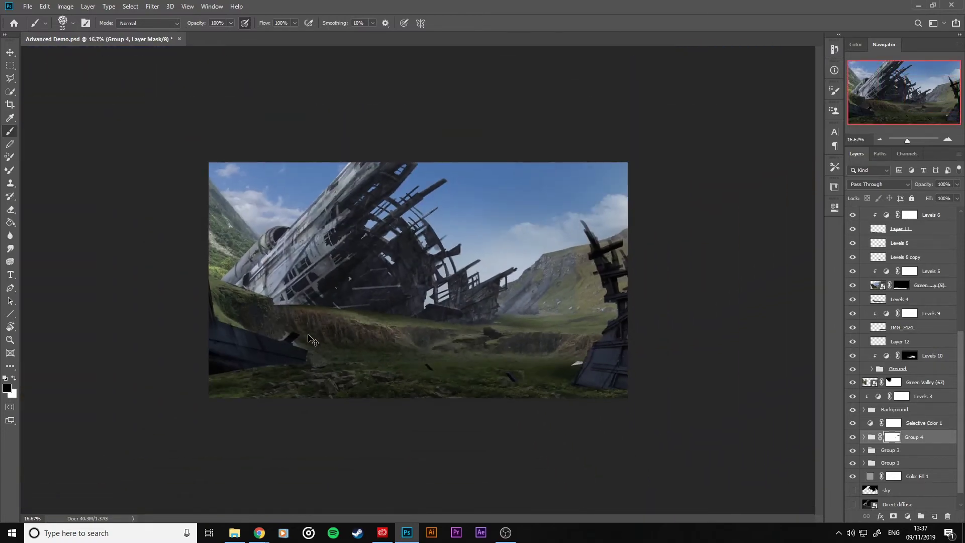
{"action": "key", "text": "ctrl+plus"}
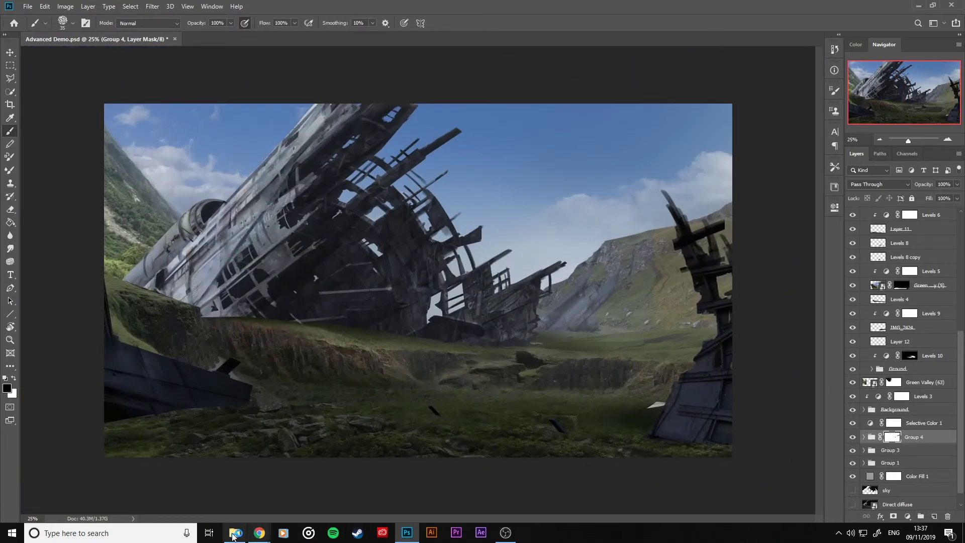
Switch to File Explorer and open the Skys folder inside Photos and Textures on the WD Drive.
{"action": "left_click", "coordinate": [234, 532]}
{"action": "left_click_drag", "start_coordinate": [371, 47], "coordinate": [712, 44]}
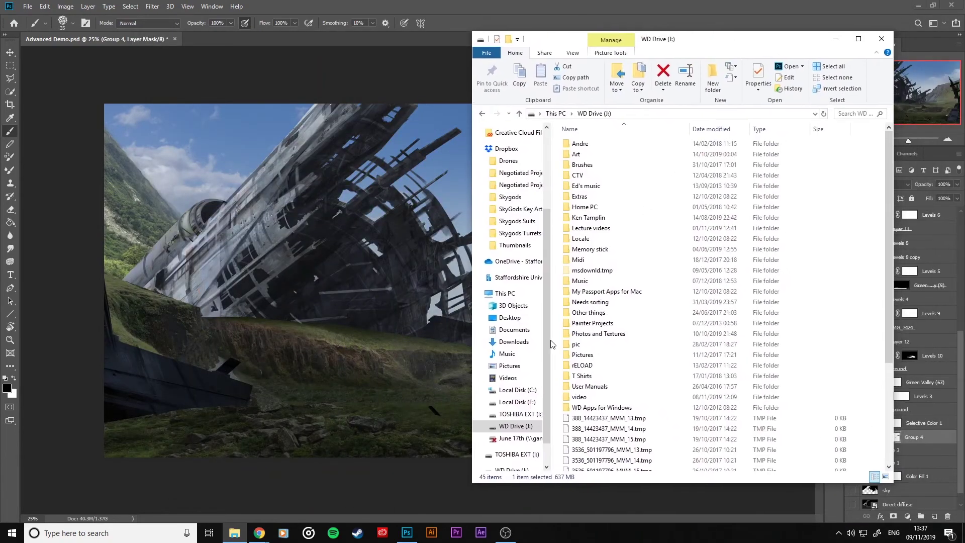
{"action": "double_click", "coordinate": [598, 334]}
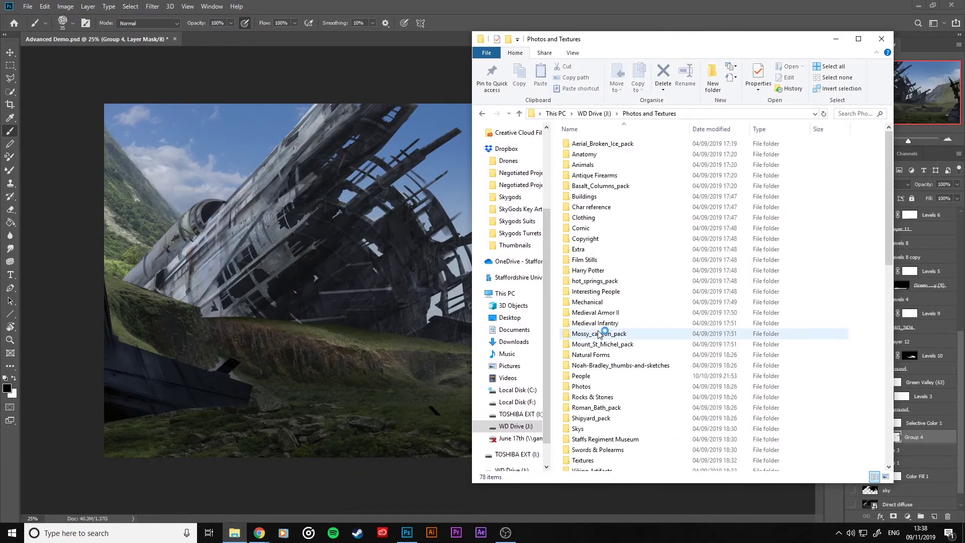
{"action": "key", "text": "s"}
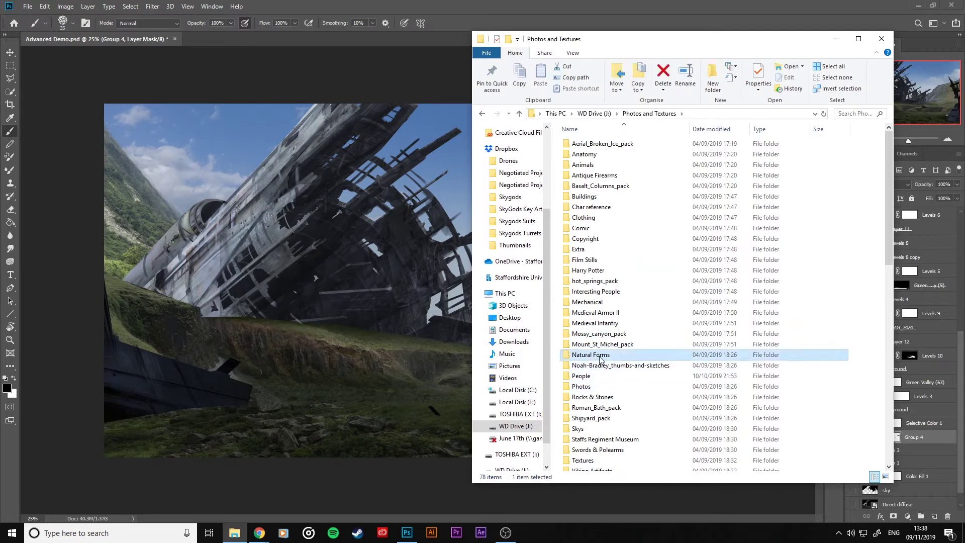
{"action": "key", "text": "k"}
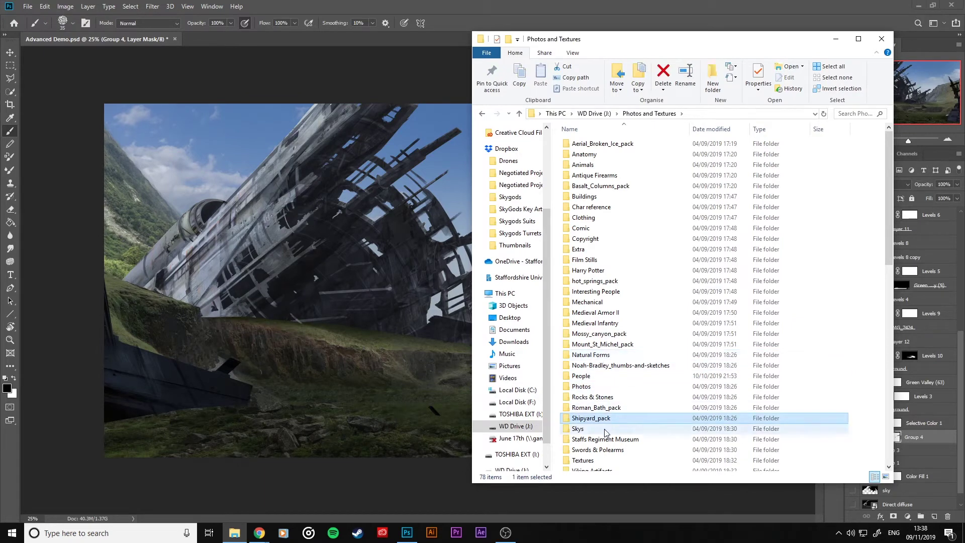
{"action": "key", "text": "Return"}
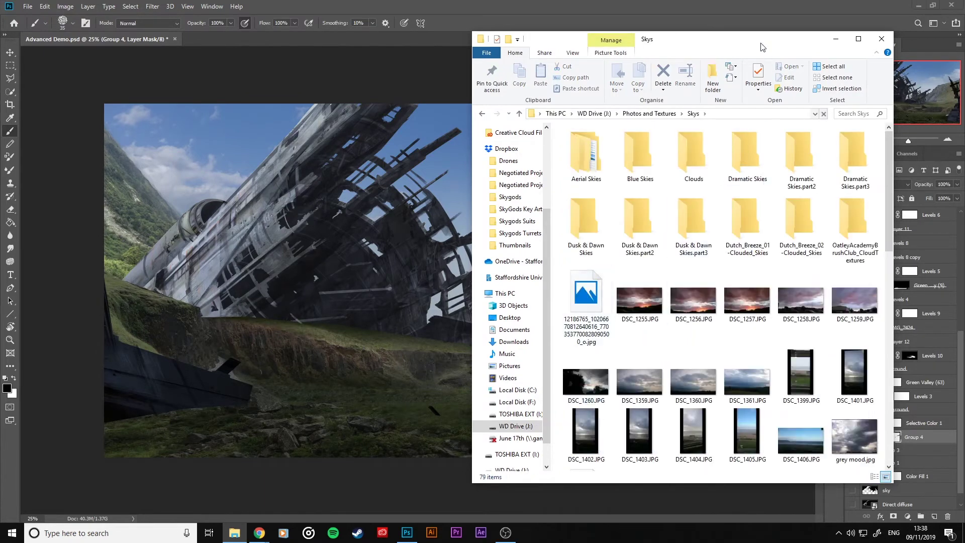
{"action": "left_click_drag", "start_coordinate": [768, 44], "coordinate": [375, 58]}
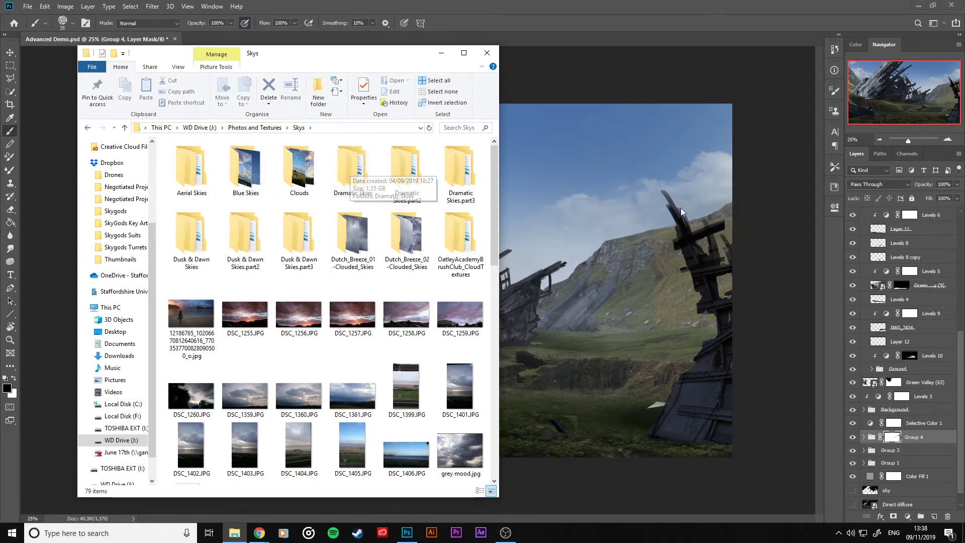
{"action": "key", "text": "alt+Tab"}
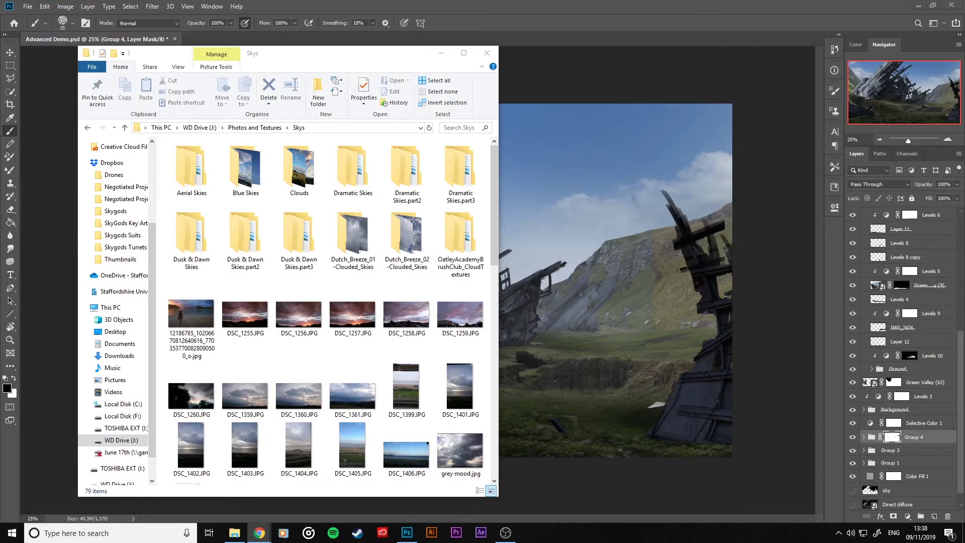
Open the Dramatic Skies folder and its Dramatic Skies subfolder to browse the sky photos.
{"action": "double_click", "coordinate": [342, 170]}
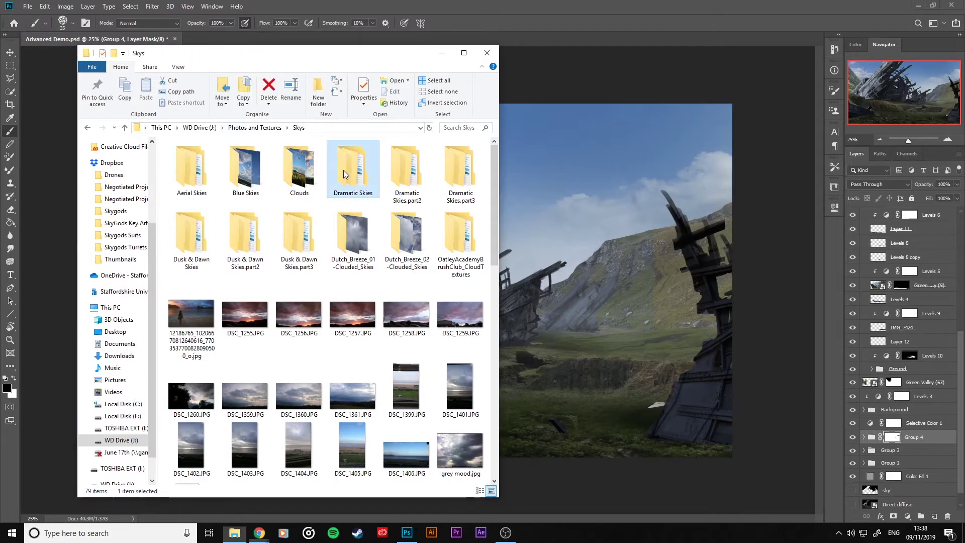
{"action": "double_click", "coordinate": [231, 160]}
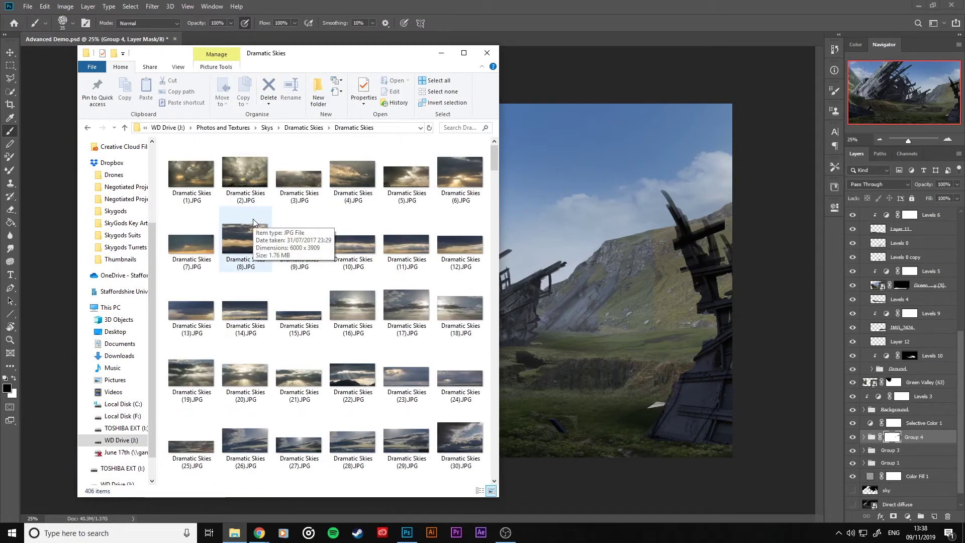
{"action": "scroll", "coordinate": [276, 284], "scroll_direction": "down", "scroll_amount": 3}
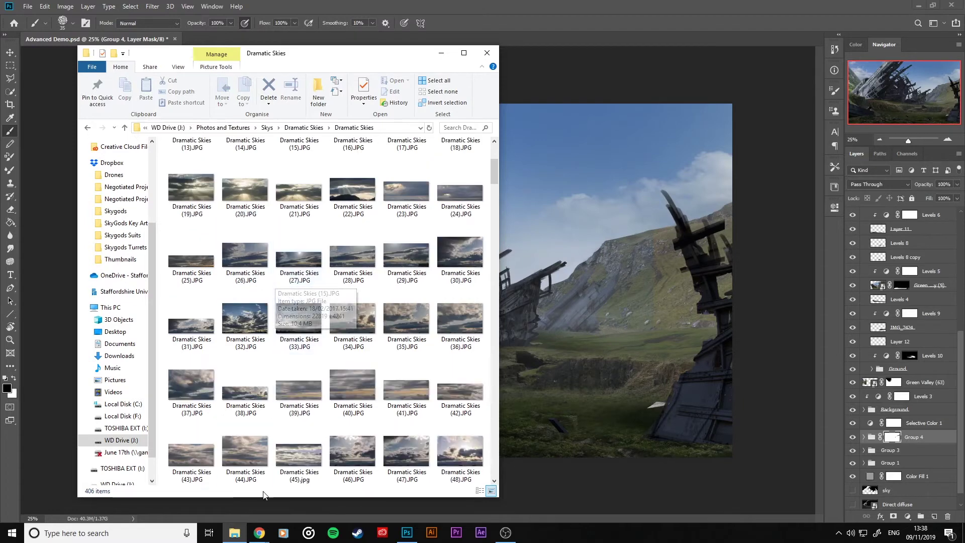
{"action": "right_click", "coordinate": [243, 537]}
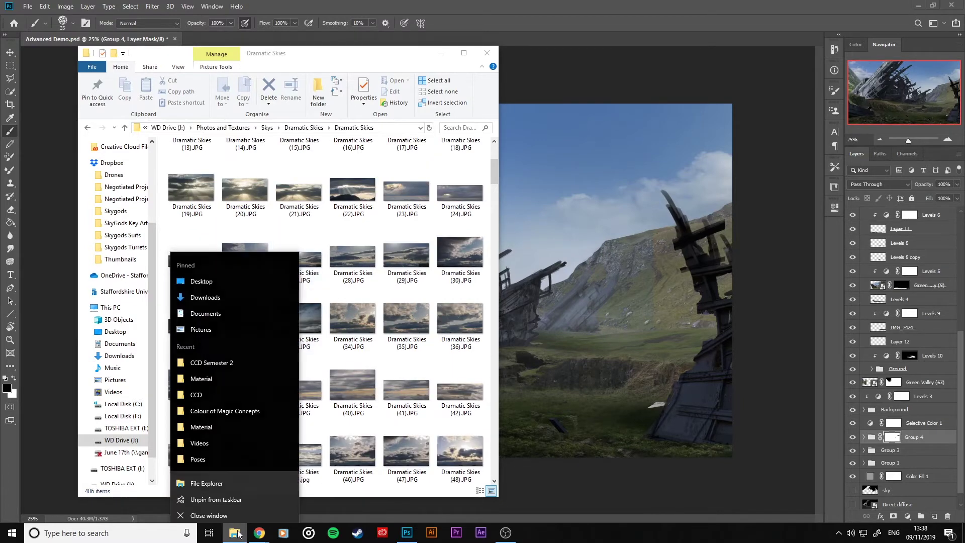
{"action": "left_click", "coordinate": [233, 480]}
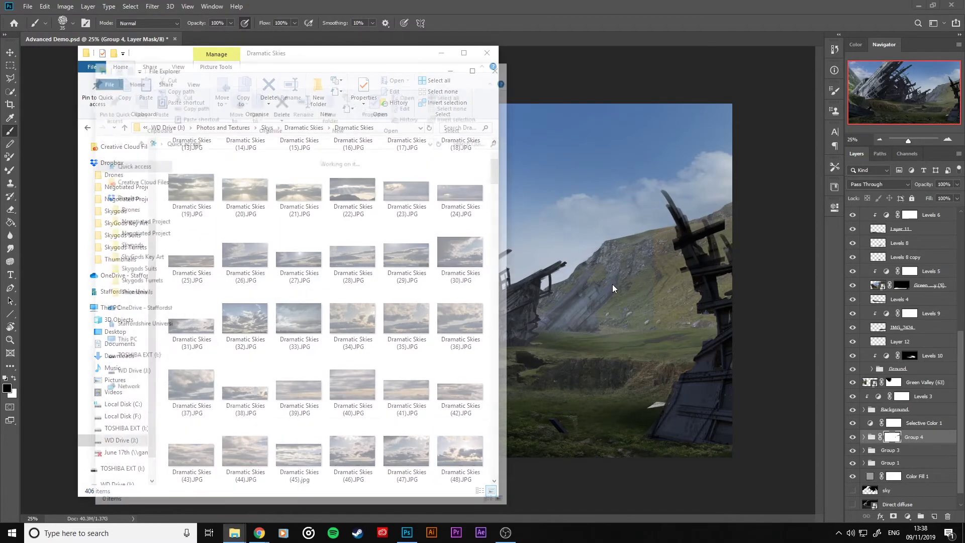
{"action": "key", "text": "alt+F4"}
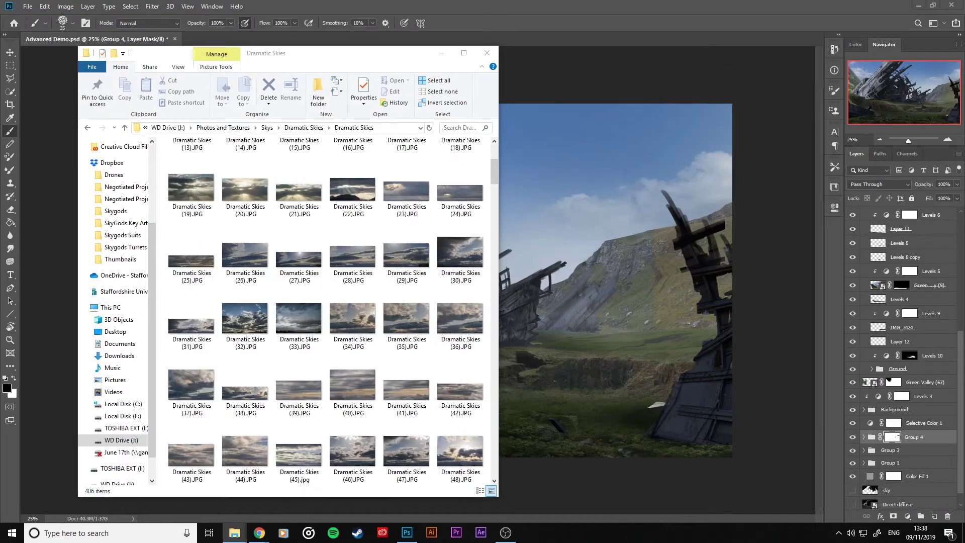
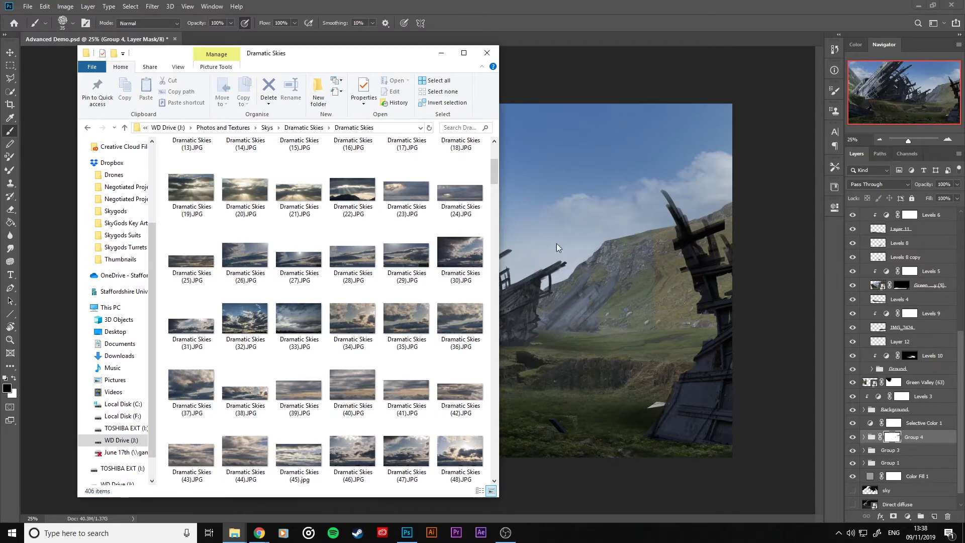
Find Dramatic Skies (94).JPG among the sky photos and try to bring it into the painting.
{"action": "scroll", "coordinate": [353, 284], "scroll_direction": "down", "scroll_amount": 5}
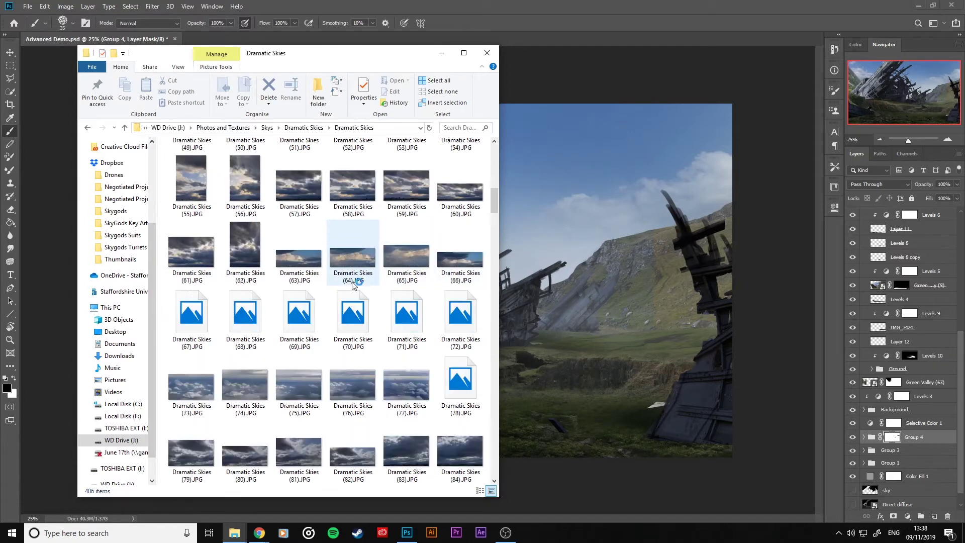
{"action": "scroll", "coordinate": [353, 285], "scroll_direction": "down", "scroll_amount": 5}
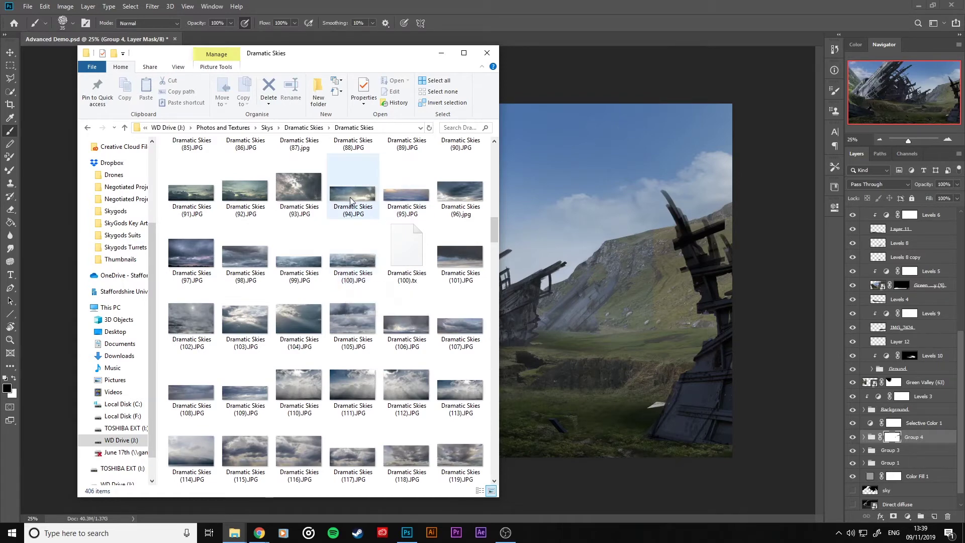
{"action": "left_click_drag", "start_coordinate": [353, 196], "coordinate": [513, 211]}
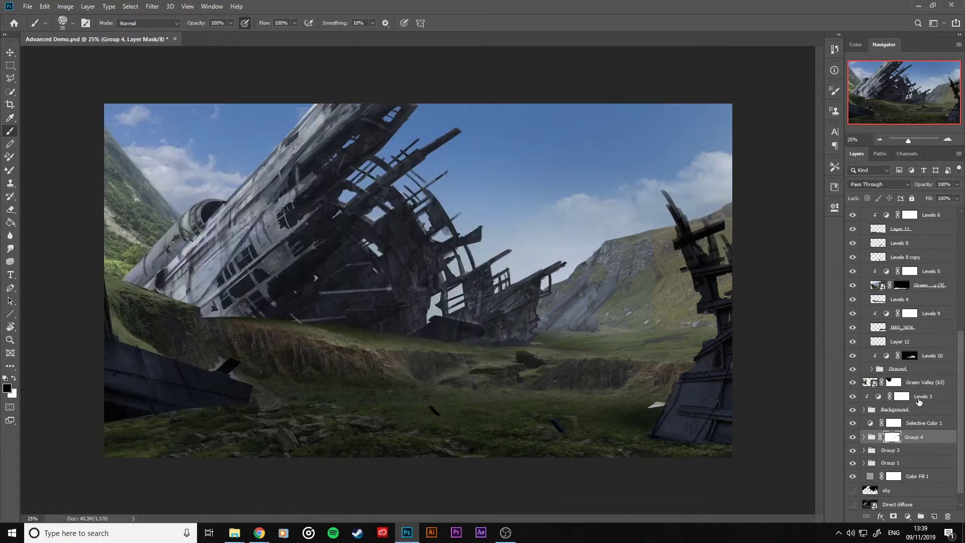
Hide the Group 1 sky group and make it the active layer.
{"action": "left_click", "coordinate": [853, 462]}
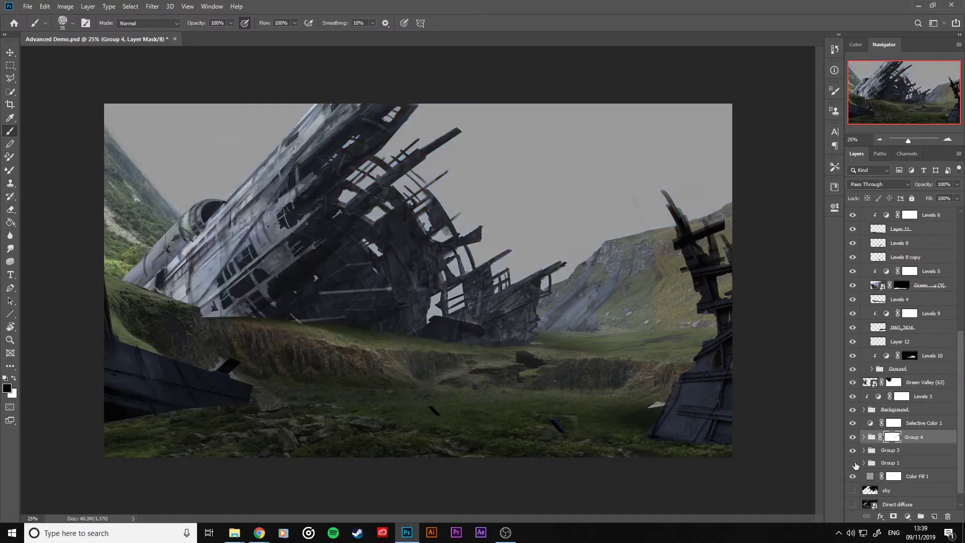
{"action": "left_click", "coordinate": [908, 467]}
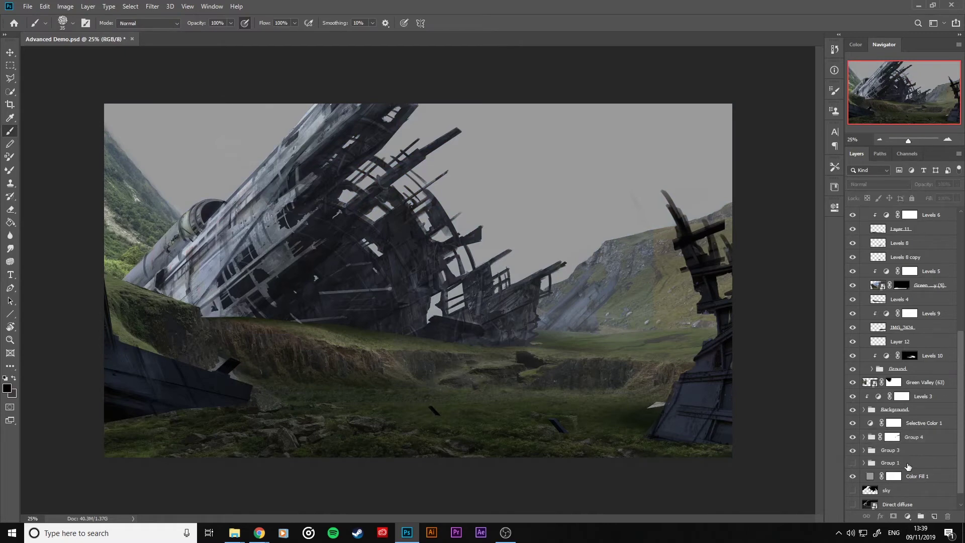
{"action": "left_click", "coordinate": [901, 465]}
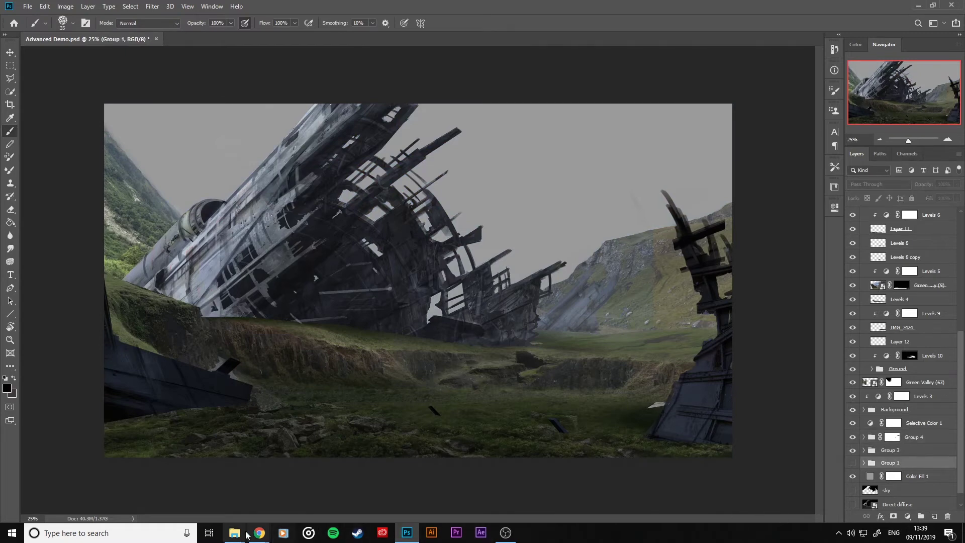
Place Dramatic Skies (94).JPG from the photo folder above Group 1 and move it up to fill the sky.
{"action": "mouse_move", "coordinate": [235, 532]}
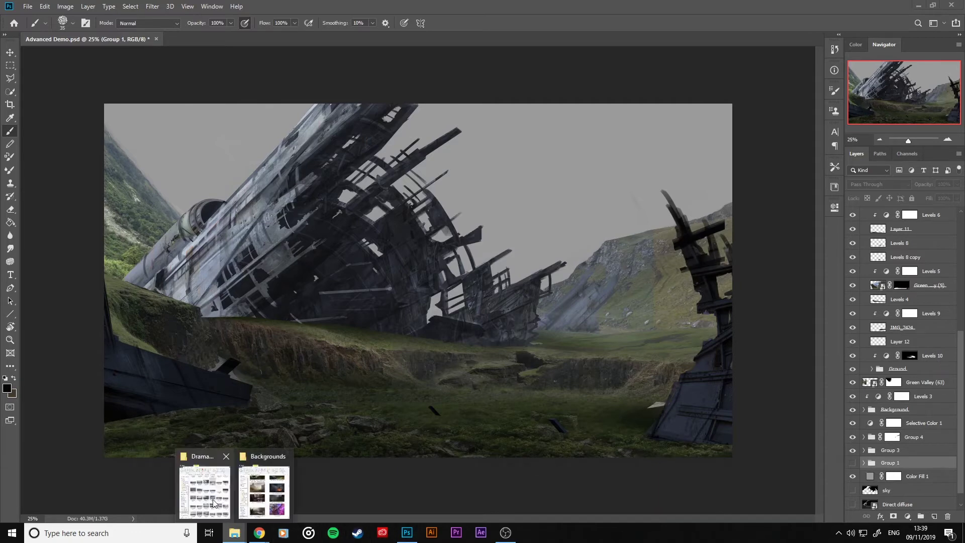
{"action": "left_click", "coordinate": [205, 483]}
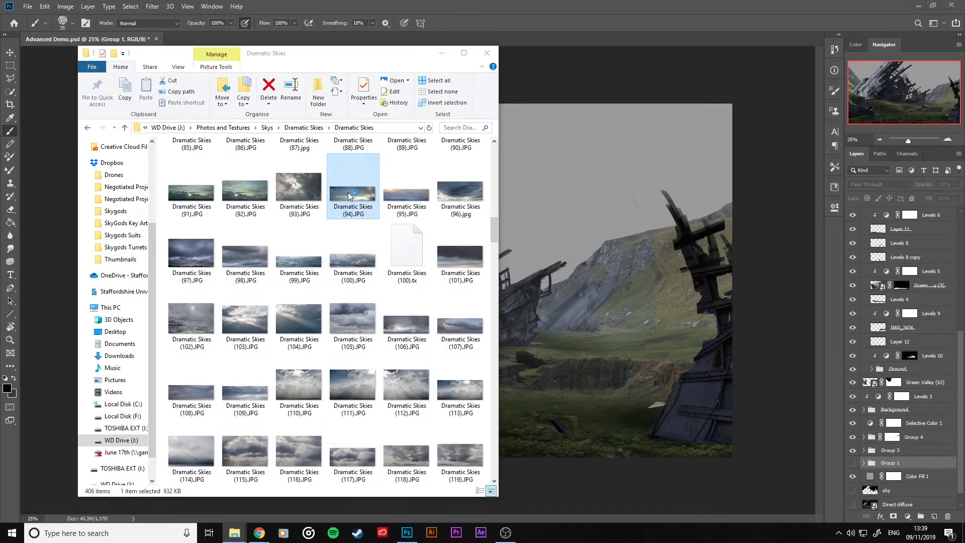
{"action": "left_click_drag", "start_coordinate": [348, 192], "coordinate": [605, 219]}
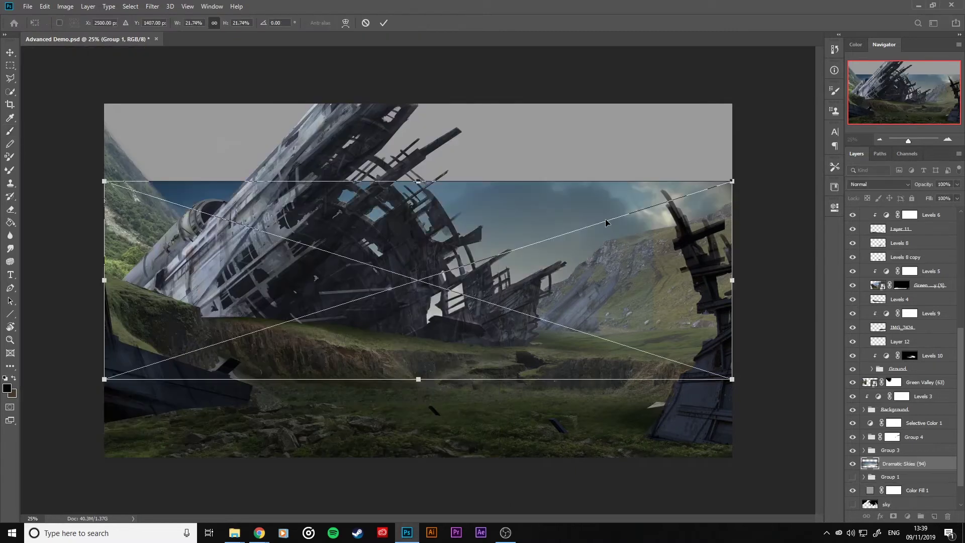
{"action": "left_click_drag", "start_coordinate": [562, 296], "coordinate": [548, 230]}
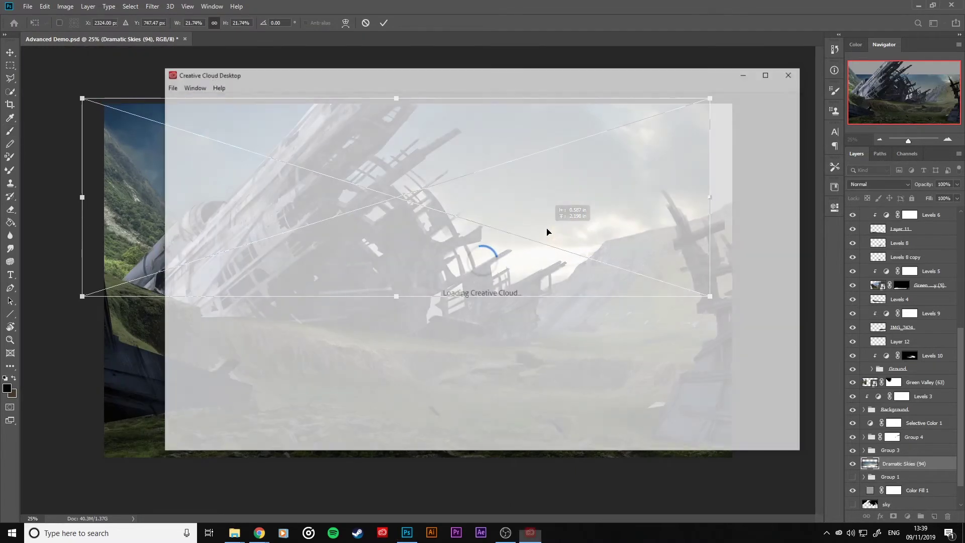
{"action": "left_click", "coordinate": [745, 71]}
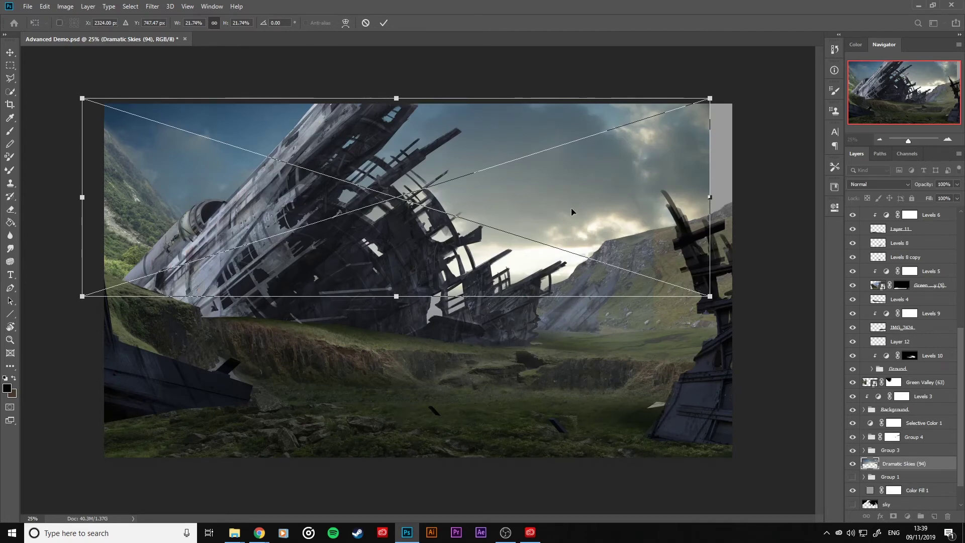
Flip the placed Dramatic Skies (94) image horizontally, enlarge it to about 24.46% to span the canvas, and commit the placement.
{"action": "right_click", "coordinate": [504, 204]}
{"action": "left_click", "coordinate": [556, 319]}
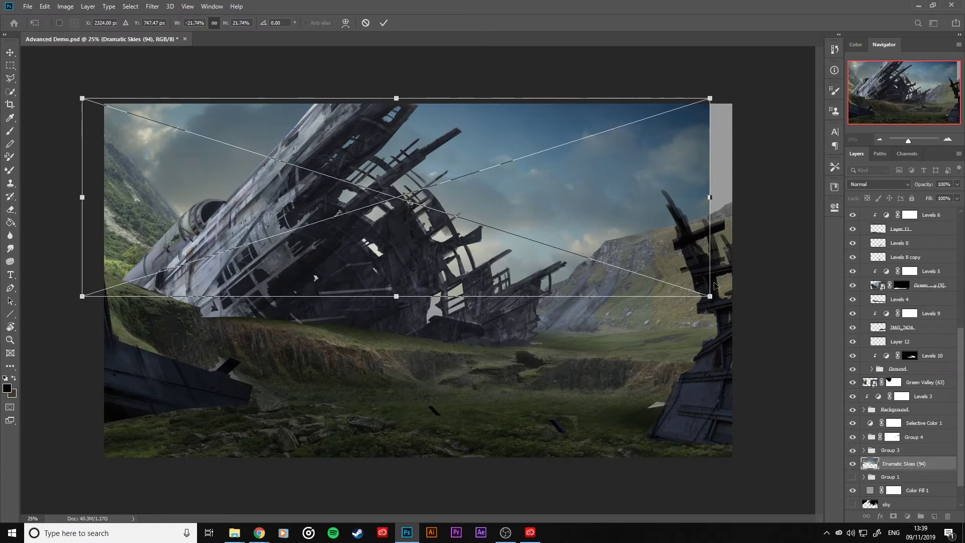
{"action": "left_click_drag", "start_coordinate": [711, 297], "coordinate": [631, 280]}
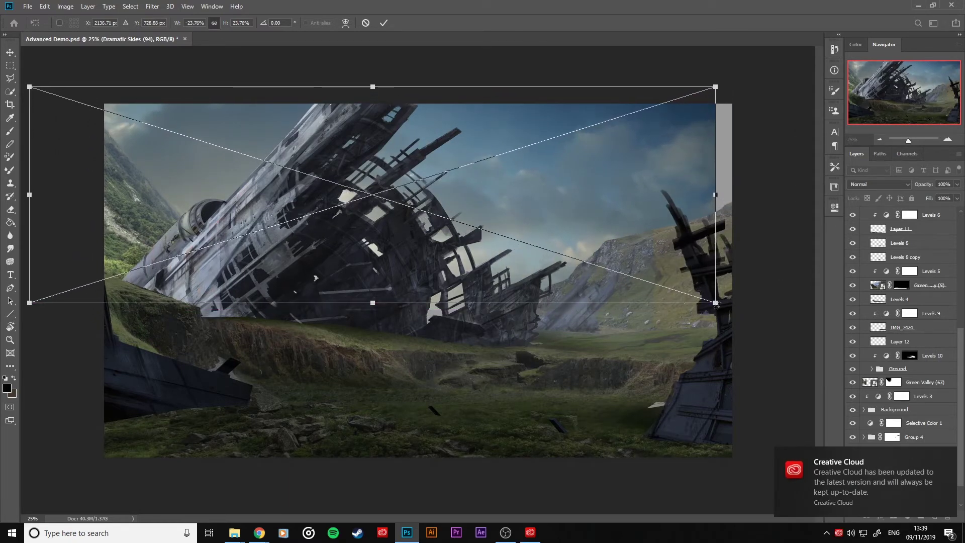
{"action": "left_click_drag", "start_coordinate": [734, 311], "coordinate": [734, 311]}
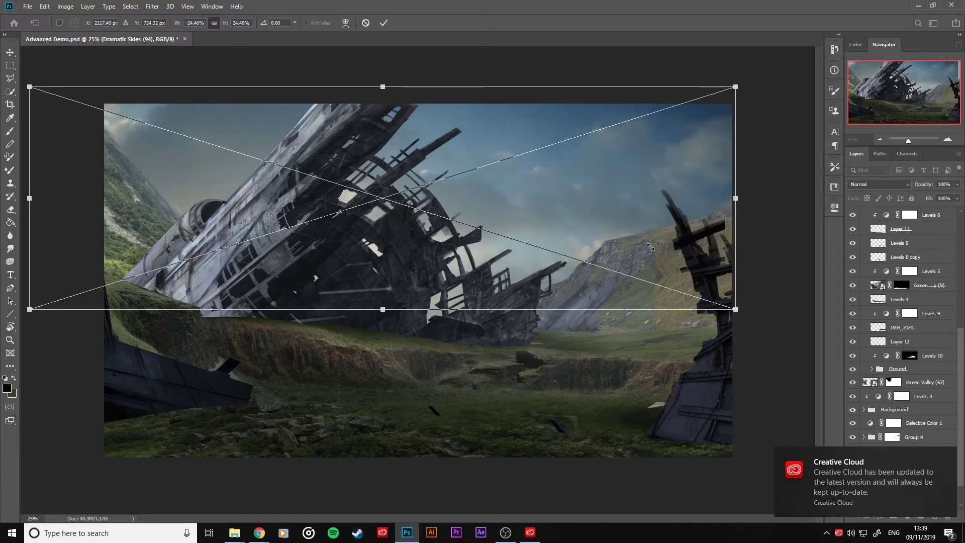
{"action": "left_click", "coordinate": [383, 22]}
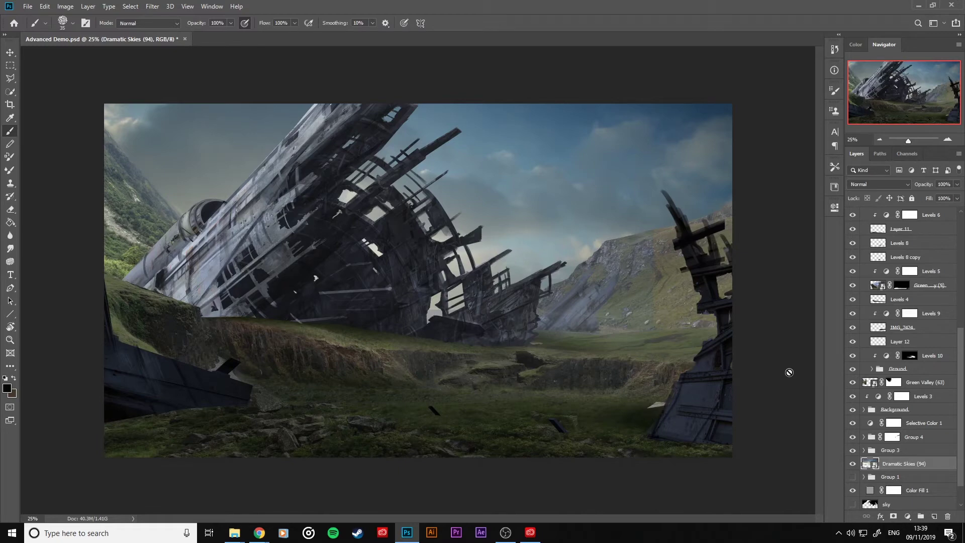
Place Dramatic Skies (100).JPG from the photo folder above the Dramatic Skies (94) layer and commit the placement.
{"action": "mouse_move", "coordinate": [235, 531]}
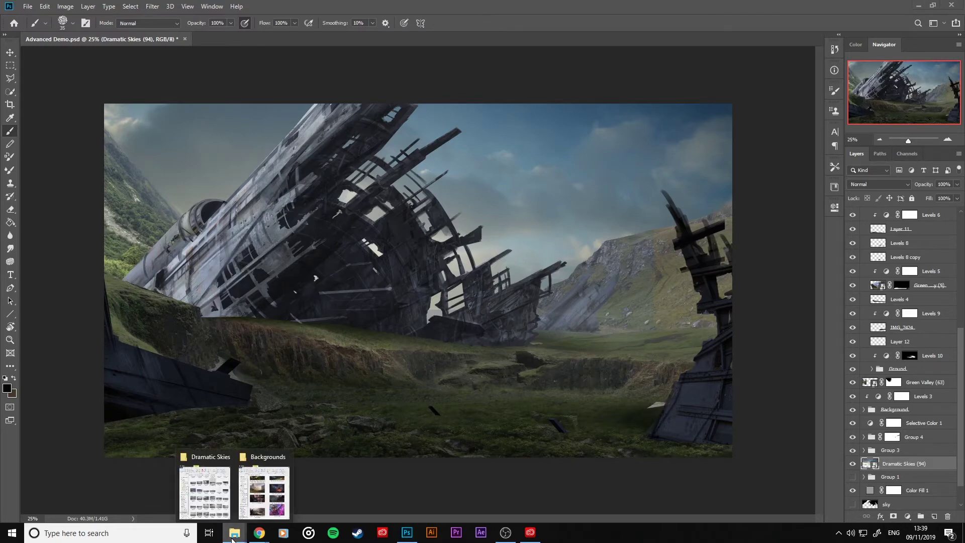
{"action": "left_click", "coordinate": [189, 492]}
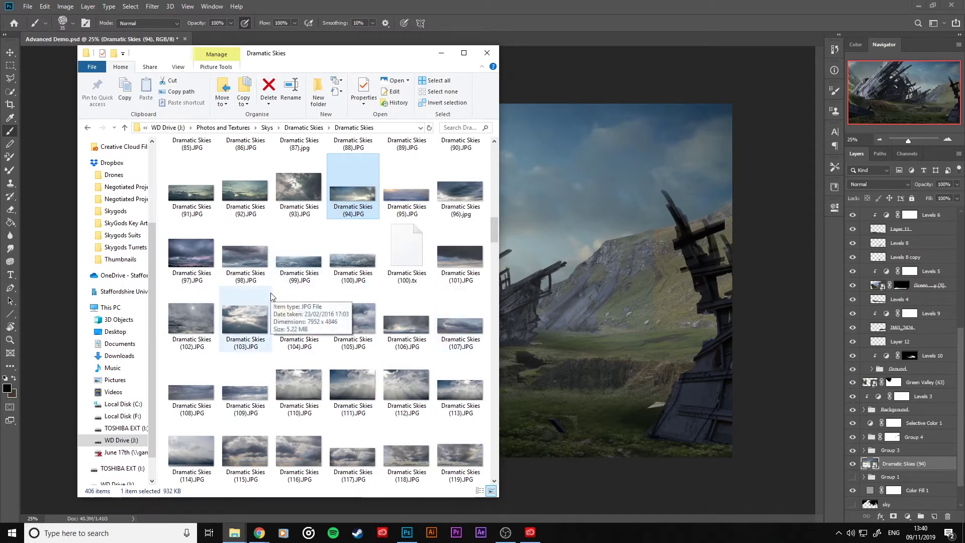
{"action": "left_click", "coordinate": [354, 262]}
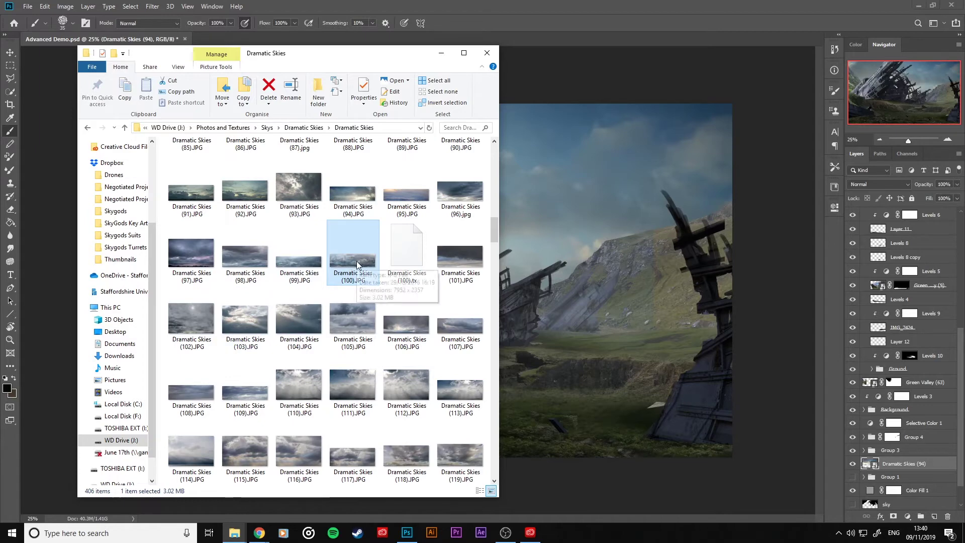
{"action": "left_click_drag", "start_coordinate": [356, 261], "coordinate": [547, 207]}
{"action": "left_click", "coordinate": [383, 23]}
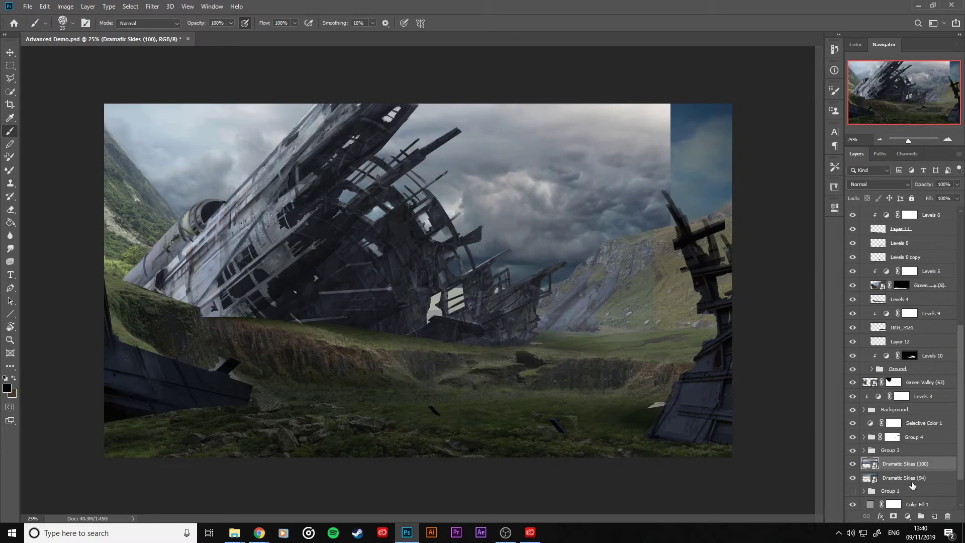
Rasterize the Dramatic Skies (100) and Dramatic Skies (94) smart objects so both can be erased directly.
{"action": "left_click", "coordinate": [10, 209]}
{"action": "left_click", "coordinate": [208, 190]}
{"action": "left_click", "coordinate": [469, 204]}
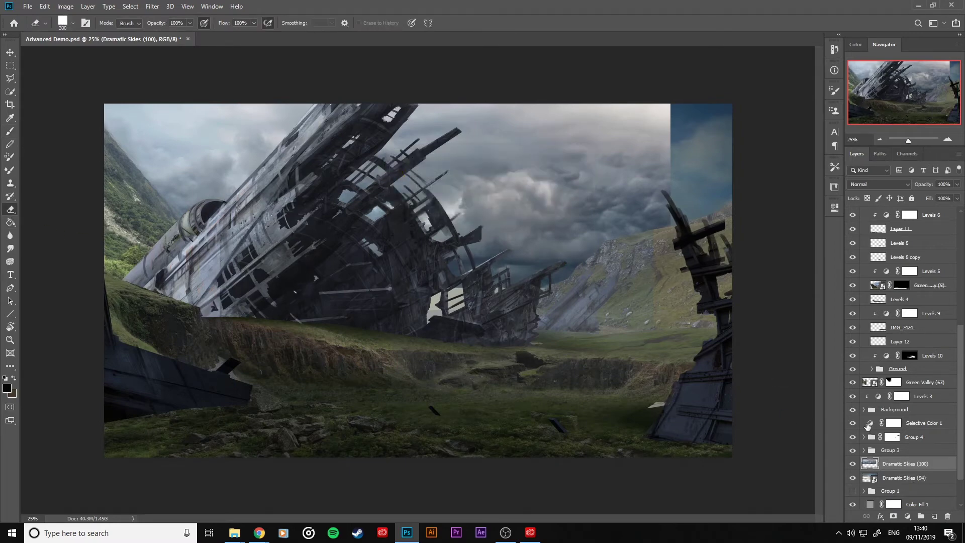
{"action": "left_click", "coordinate": [920, 477]}
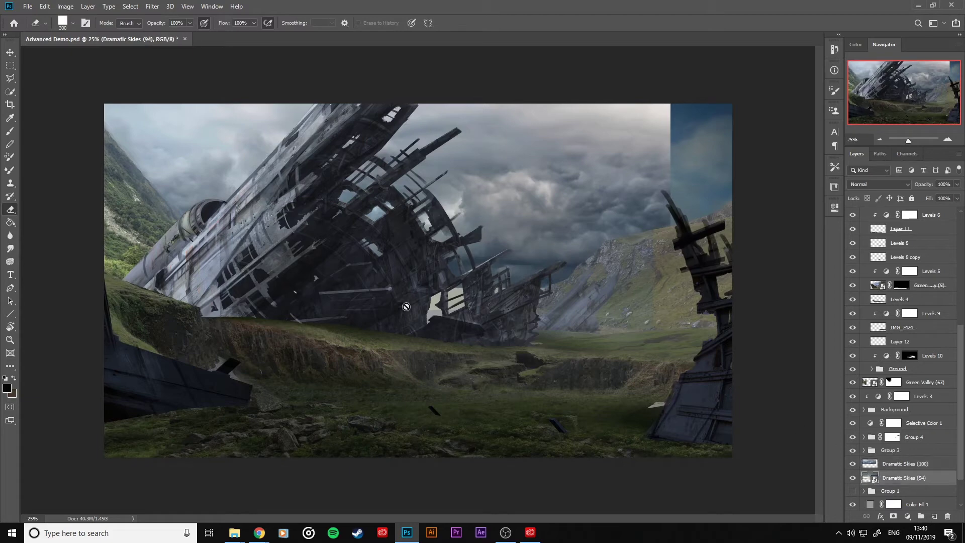
{"action": "left_click", "coordinate": [237, 200]}
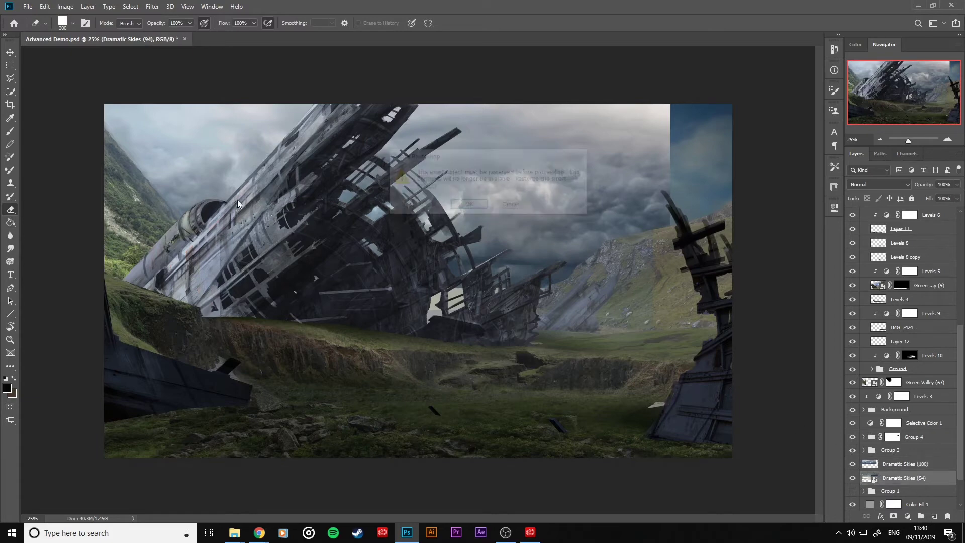
{"action": "left_click", "coordinate": [468, 204]}
Match the colours of Dramatic Skies (100) to the Dramatic Skies (94) layer using Match Color, and set its opacity to 56%.
{"action": "left_click", "coordinate": [928, 466]}
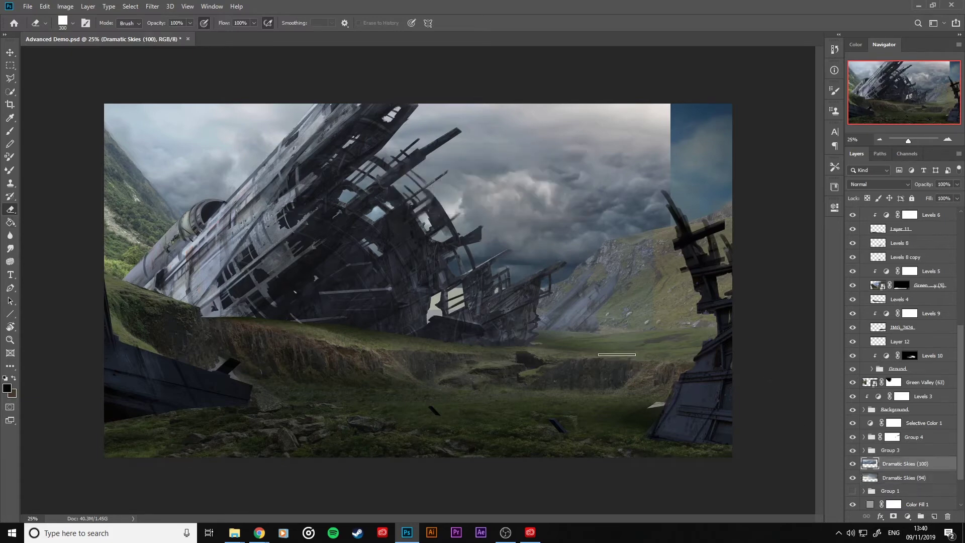
{"action": "left_click", "coordinate": [73, 7]}
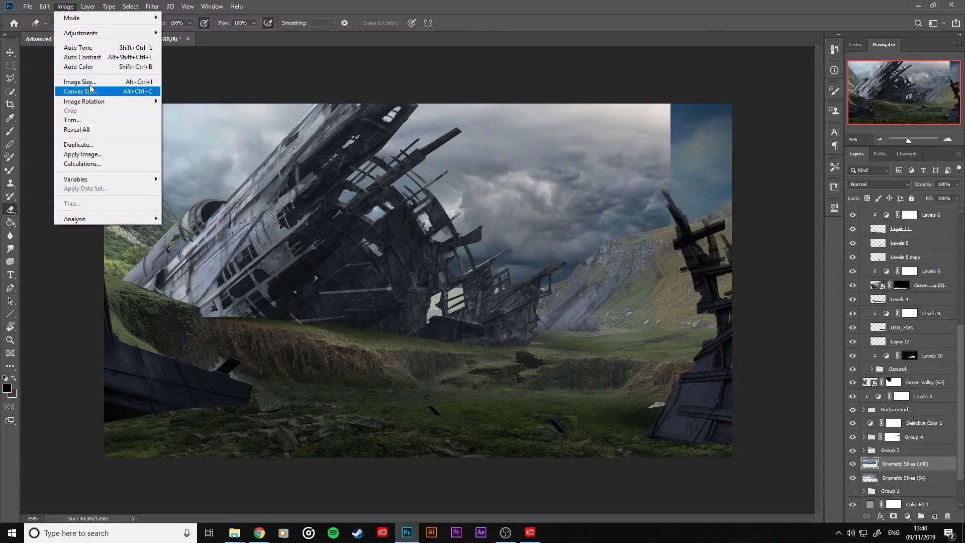
{"action": "mouse_move", "coordinate": [80, 33]}
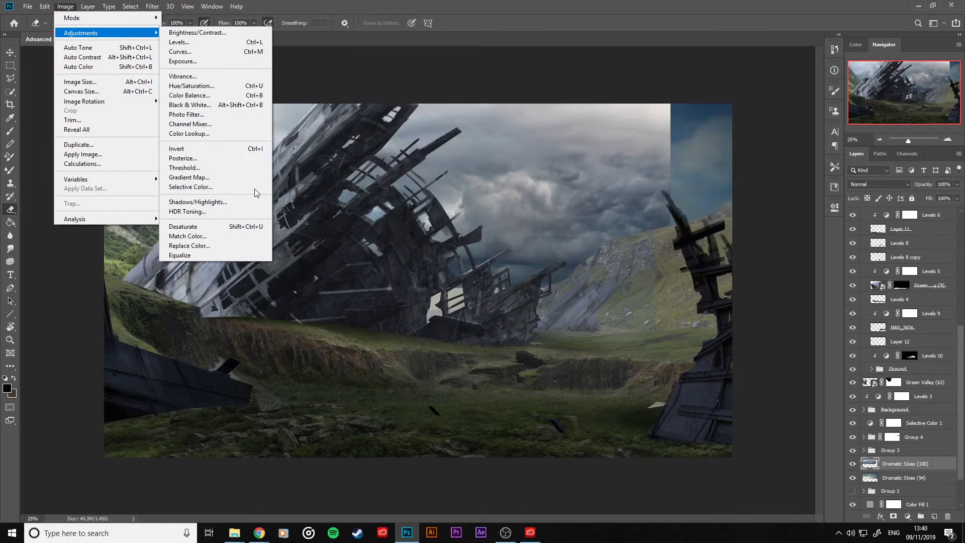
{"action": "left_click", "coordinate": [228, 238]}
{"action": "left_click", "coordinate": [229, 357]}
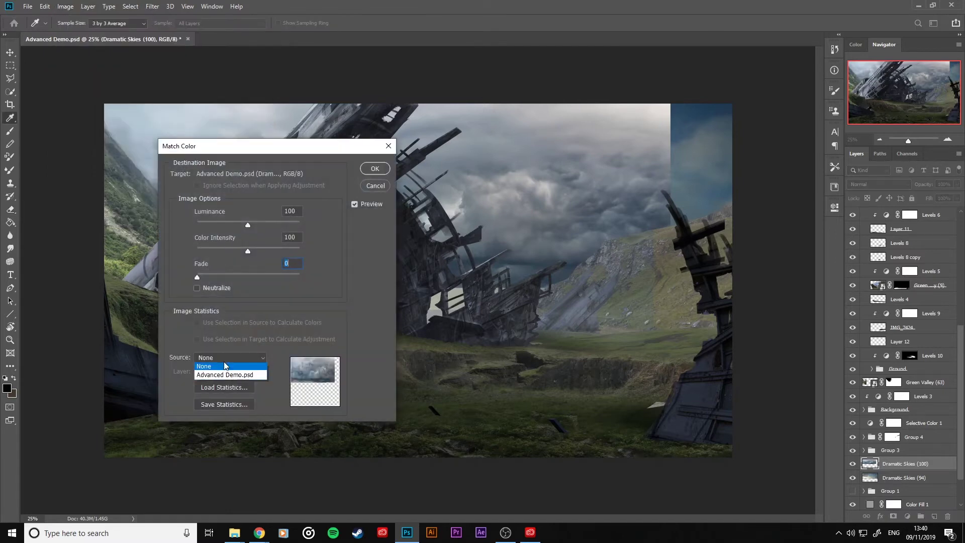
{"action": "left_click", "coordinate": [228, 375]}
{"action": "left_click", "coordinate": [228, 371]}
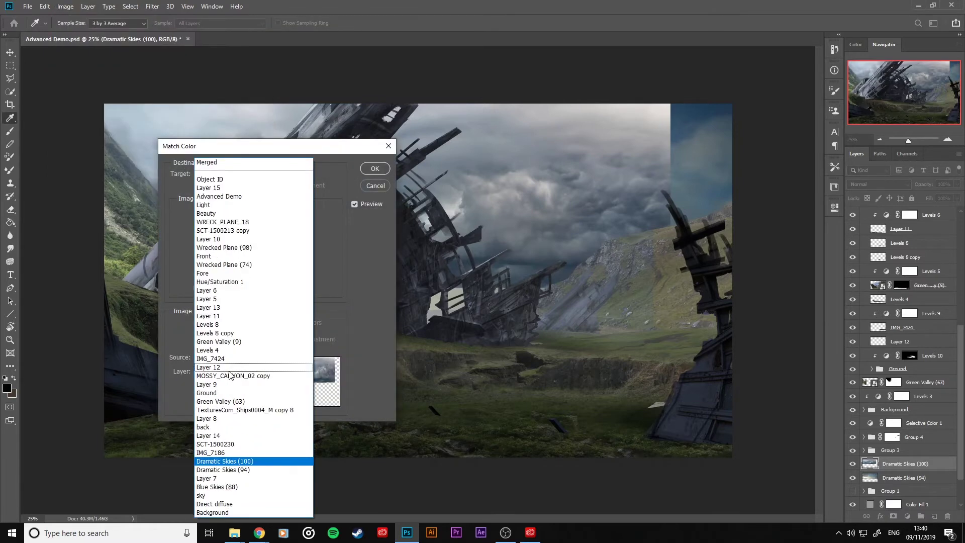
{"action": "left_click", "coordinate": [249, 463]}
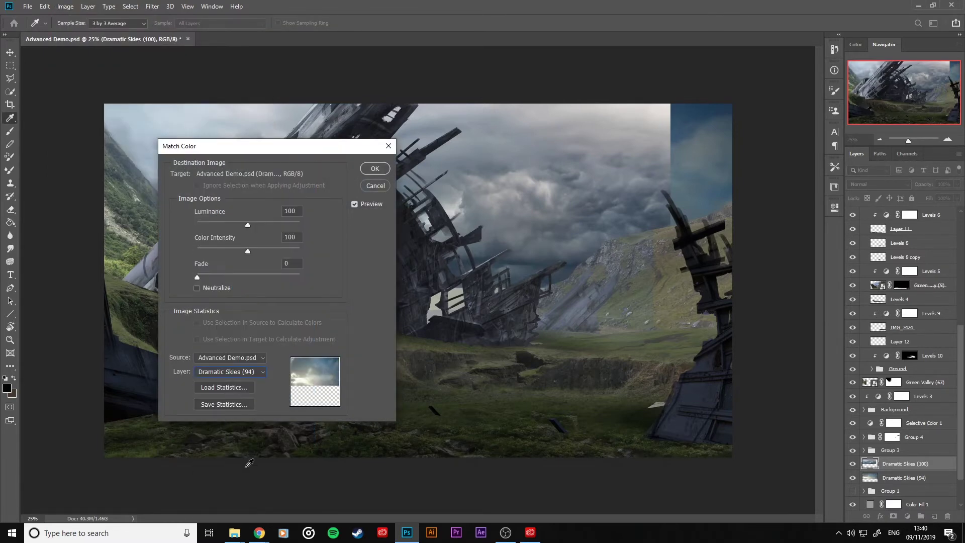
{"action": "left_click", "coordinate": [376, 169]}
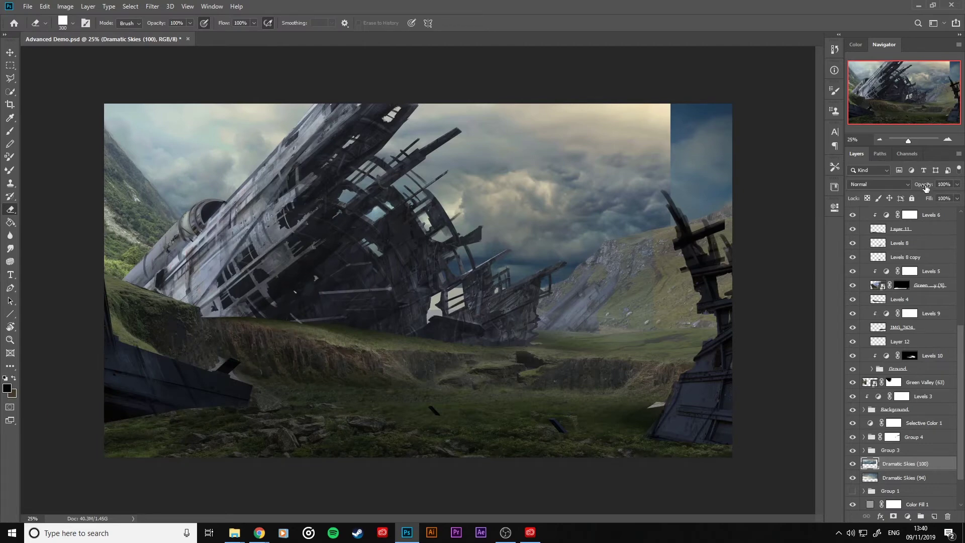
{"action": "left_click_drag", "start_coordinate": [925, 187], "coordinate": [857, 185]}
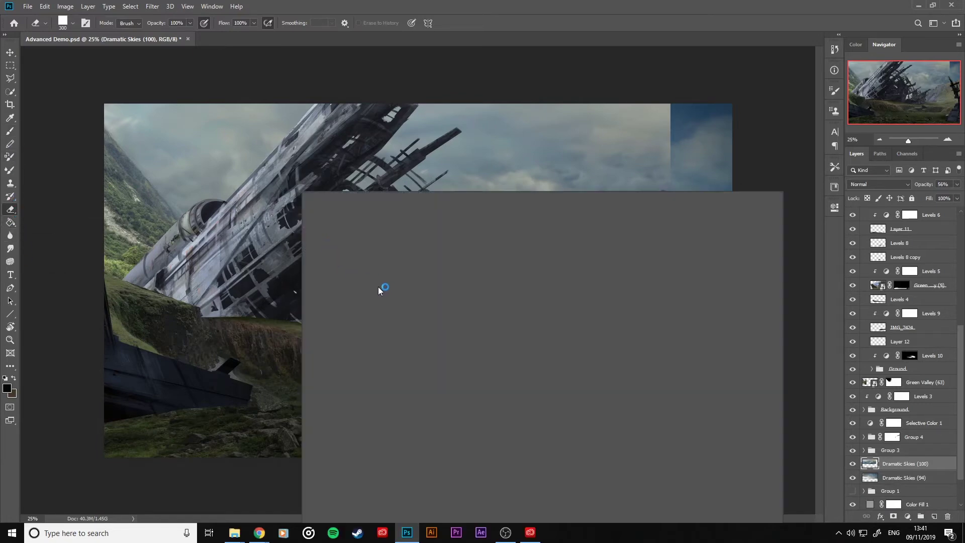
Erase the hard right edge of Dramatic Skies (100) with a soft round eraser enlarged to about 1300 px, blending it into the sky beneath.
{"action": "double_click", "coordinate": [377, 358]}
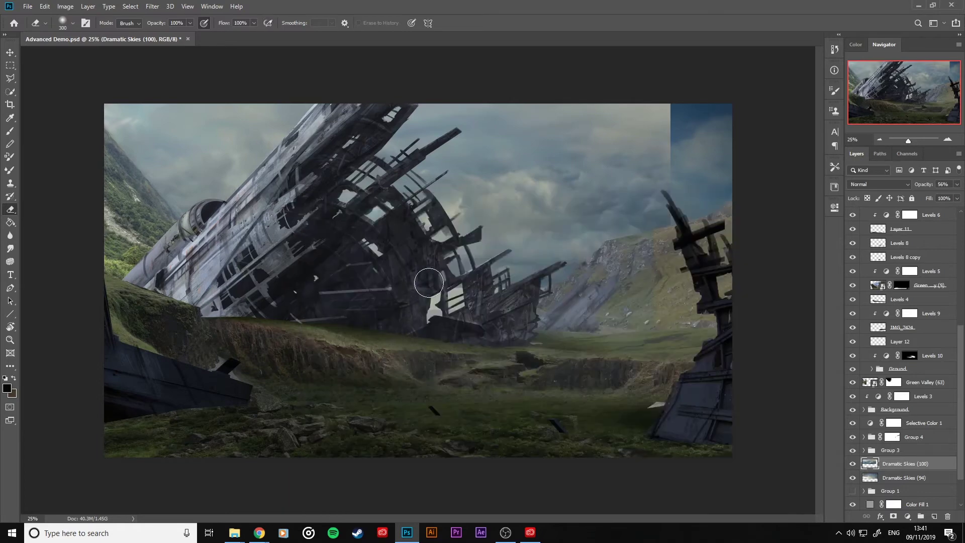
{"action": "scroll", "coordinate": [713, 183], "scroll_direction": "up", "scroll_amount": 8}
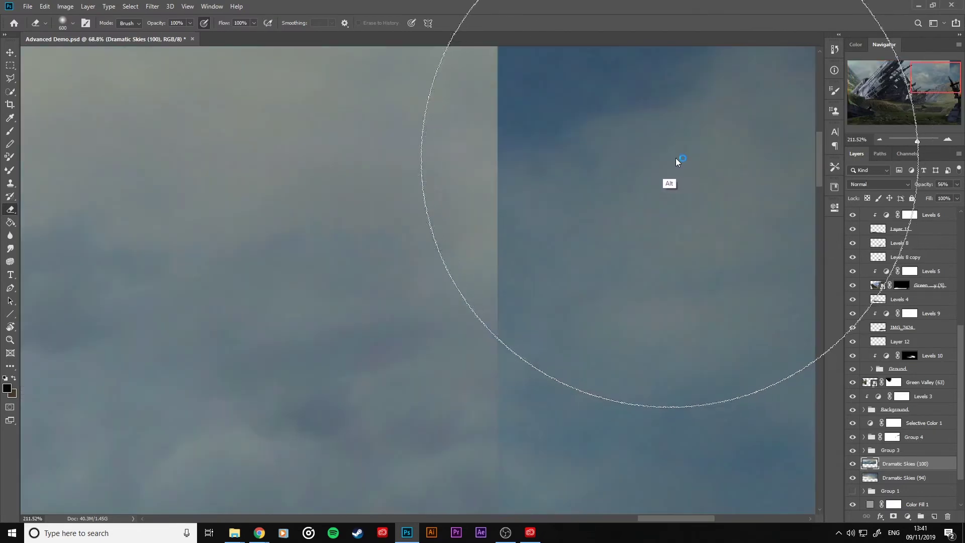
{"action": "left_click", "coordinate": [655, 169], "text": "alt"}
{"action": "left_click", "coordinate": [469, 205]}
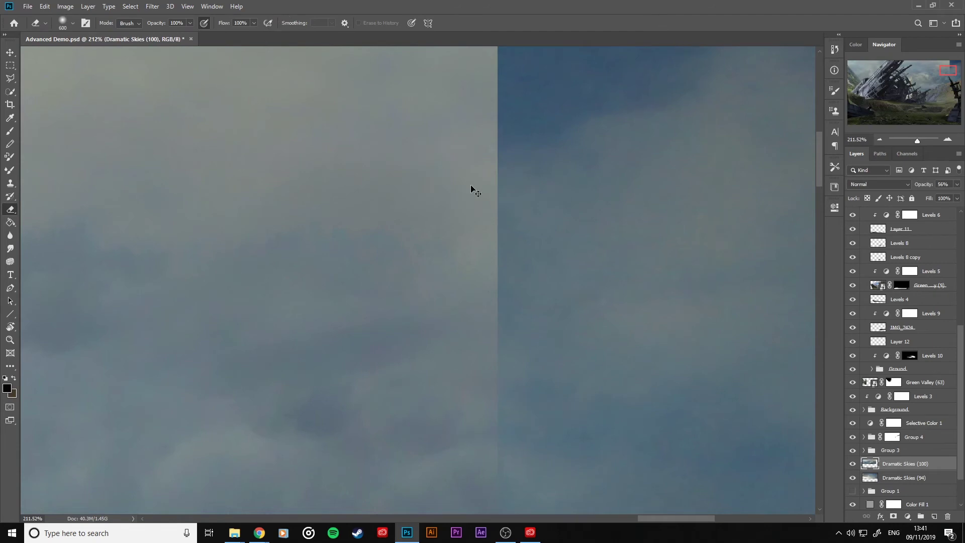
{"action": "scroll", "coordinate": [472, 190], "scroll_direction": "down", "scroll_amount": 1}
{"action": "scroll", "coordinate": [471, 187], "scroll_direction": "down", "scroll_amount": 6}
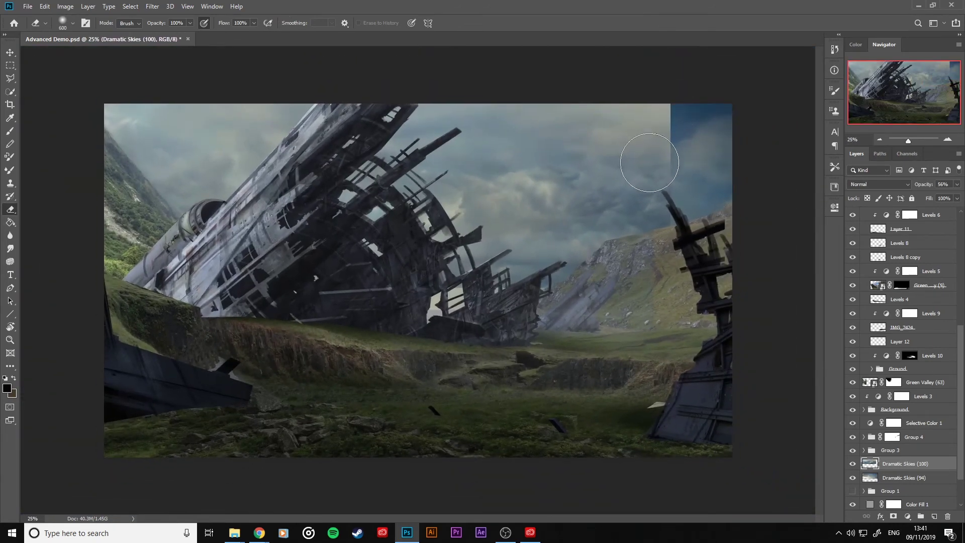
{"action": "mouse_move", "coordinate": [653, 161]}
{"action": "left_mouse_down"}
{"action": "mouse_move", "coordinate": [646, 119]}
{"action": "mouse_move", "coordinate": [663, 119]}
{"action": "mouse_move", "coordinate": [474, 97]}
{"action": "mouse_move", "coordinate": [677, 200]}
{"action": "mouse_move", "coordinate": [625, 205]}
{"action": "mouse_move", "coordinate": [700, 226]}
{"action": "mouse_move", "coordinate": [732, 118]}
{"action": "left_mouse_up"}
{"action": "key", "text": "bracketleft"}
{"action": "key", "text": "bracketleft"}
{"action": "key", "text": "bracketright"}
{"action": "key", "text": "bracketright"}
{"action": "key", "text": "bracketright"}
{"action": "key", "text": "bracketright"}
{"action": "key", "text": "bracketright"}
{"action": "key", "text": "bracketright"}
{"action": "key", "text": "bracketright"}
{"action": "key", "text": "bracketright"}
{"action": "key", "text": "bracketright"}
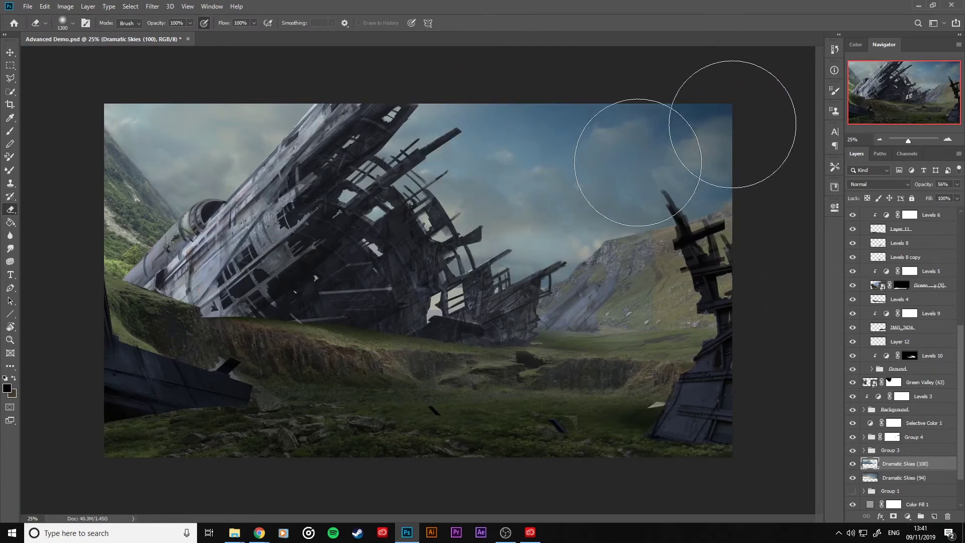
{"action": "key", "text": "bracketleft"}
{"action": "key", "text": "bracketleft"}
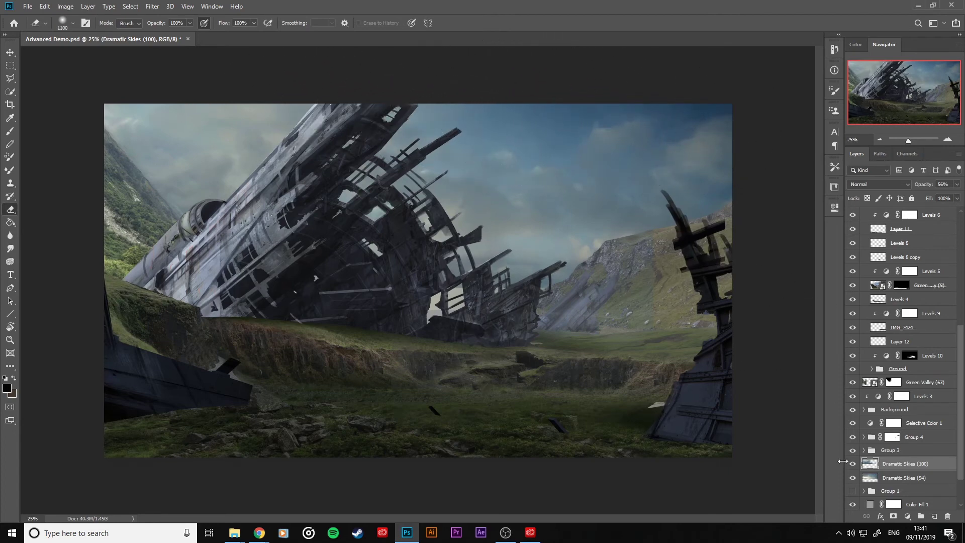
Compare Dramatic Skies (100) hidden, in Lighten mode and at lower opacities, and return it to Normal at 56% opacity.
{"action": "left_click", "coordinate": [853, 463]}
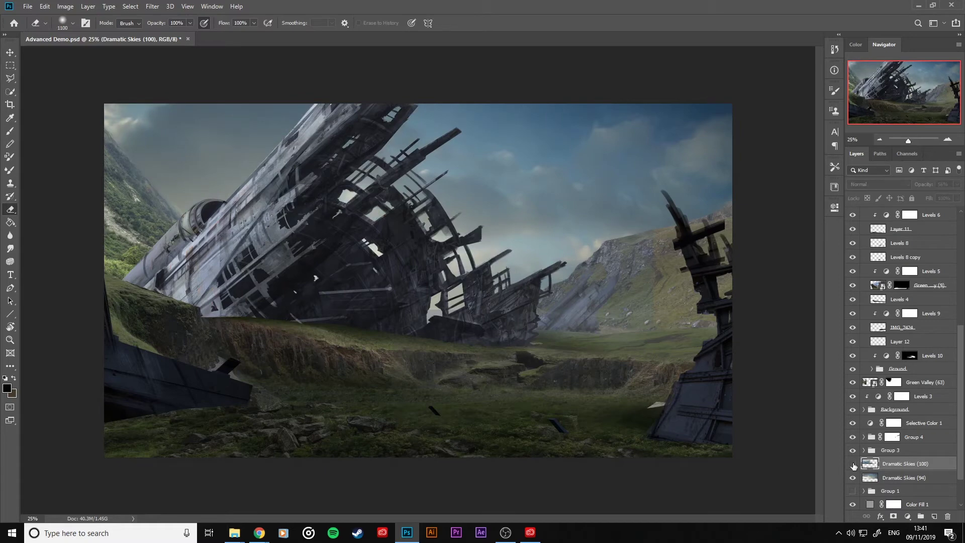
{"action": "left_click", "coordinate": [853, 464]}
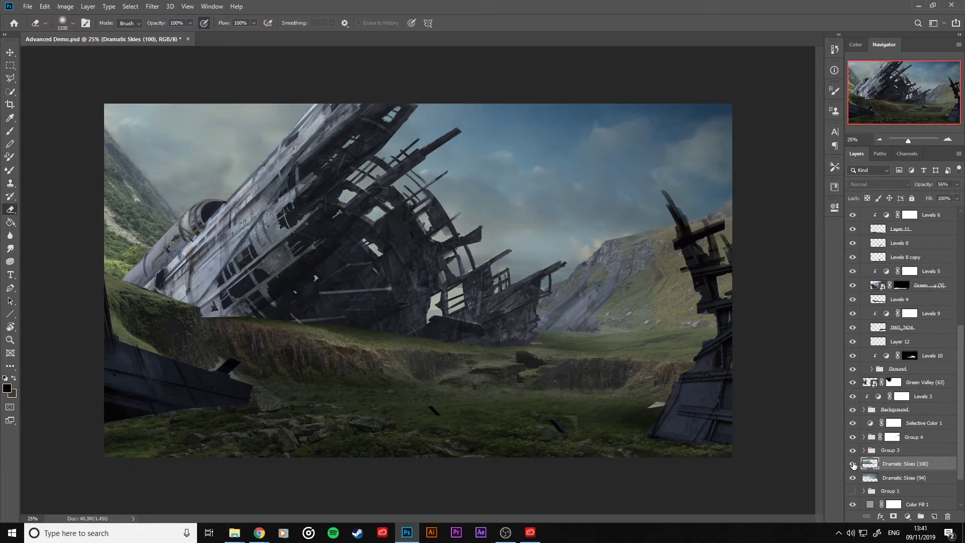
{"action": "left_click", "coordinate": [870, 184]}
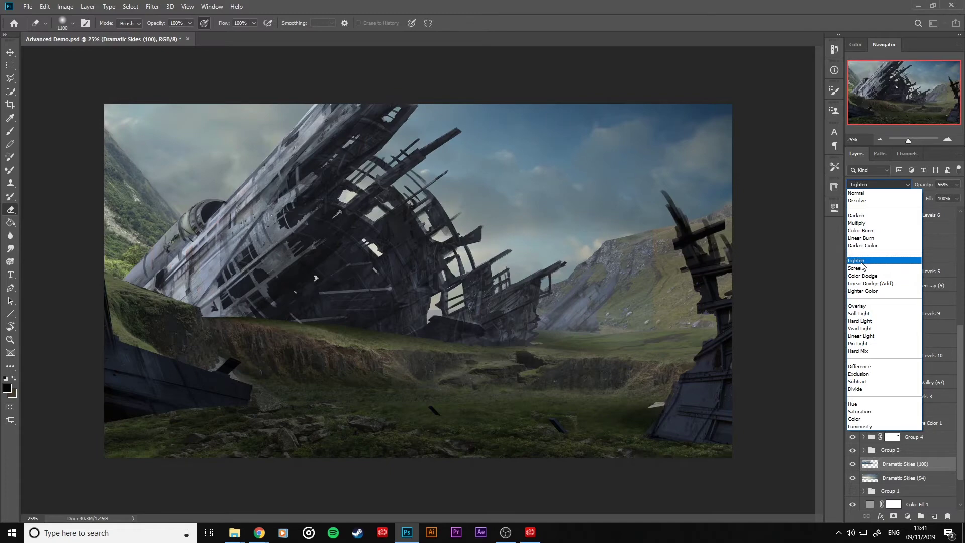
{"action": "left_click", "coordinate": [861, 195]}
{"action": "left_click_drag", "start_coordinate": [926, 188], "coordinate": [846, 198]}
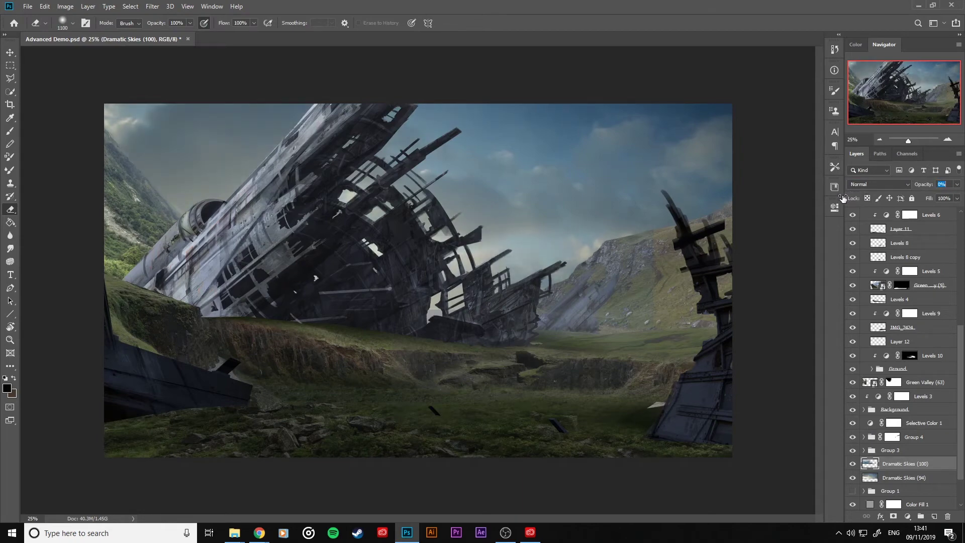
{"action": "left_click_drag", "start_coordinate": [846, 199], "coordinate": [872, 199]}
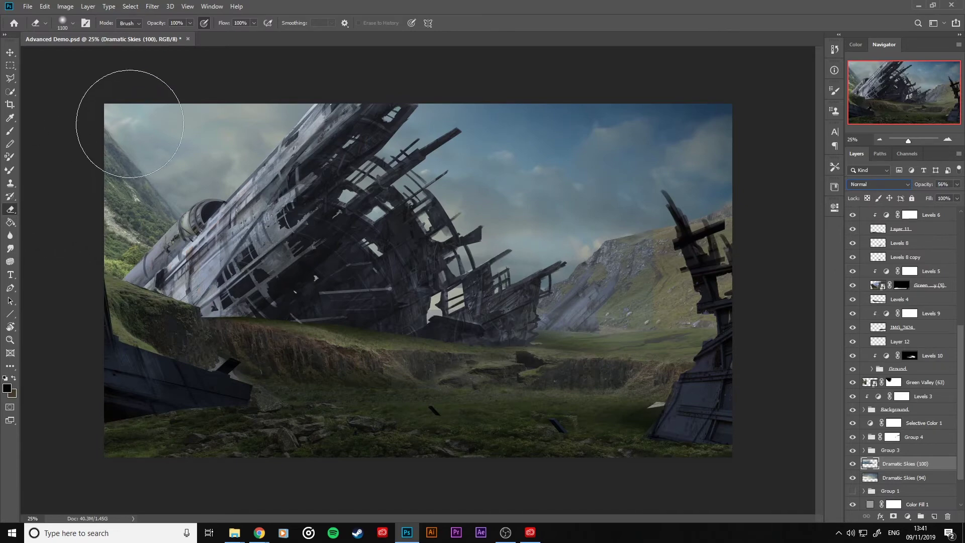
Erase parts of Dramatic Skies (100) above the left mountain and beside the hull with a soft eraser between 1100 and 600 px.
{"action": "mouse_move", "coordinate": [130, 123]}
{"action": "left_mouse_down"}
{"action": "mouse_move", "coordinate": [144, 122]}
{"action": "mouse_move", "coordinate": [108, 134]}
{"action": "mouse_move", "coordinate": [199, 88]}
{"action": "mouse_move", "coordinate": [280, 86]}
{"action": "mouse_move", "coordinate": [327, 113]}
{"action": "mouse_move", "coordinate": [265, 91]}
{"action": "mouse_move", "coordinate": [300, 124]}
{"action": "mouse_move", "coordinate": [298, 179]}
{"action": "left_mouse_up"}
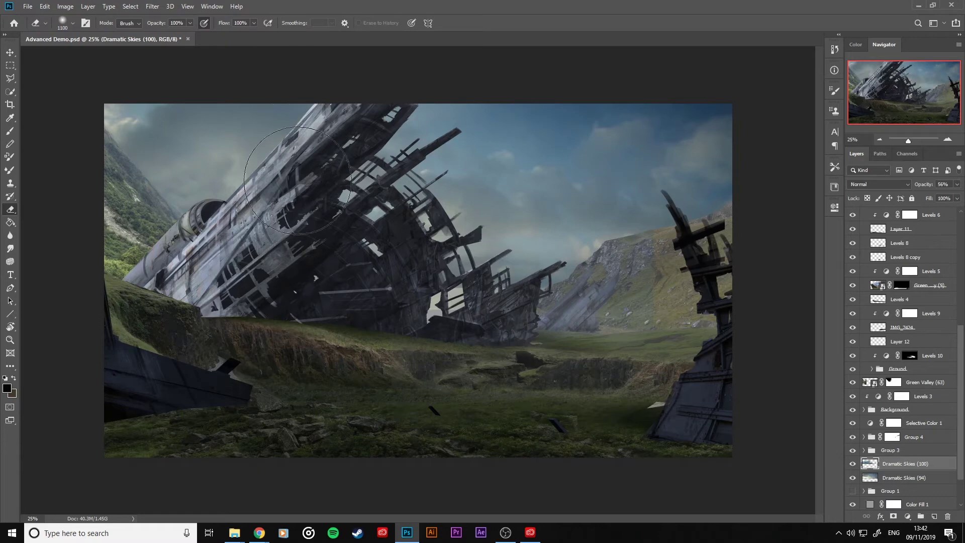
{"action": "key", "text": "bracketleft"}
{"action": "key", "text": "bracketleft"}
{"action": "key", "text": "bracketleft"}
{"action": "key", "text": "bracketleft"}
{"action": "key", "text": "bracketleft"}
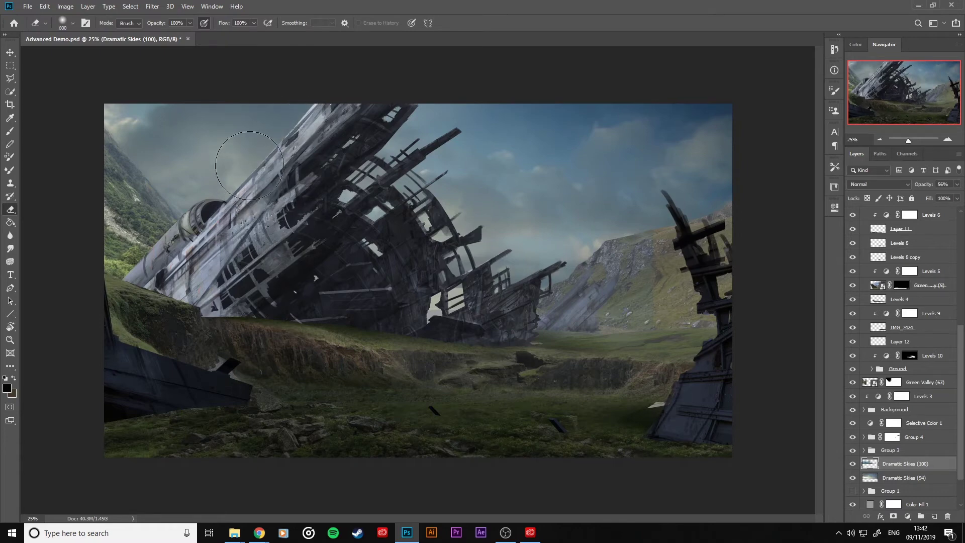
{"action": "key", "text": "bracketright"}
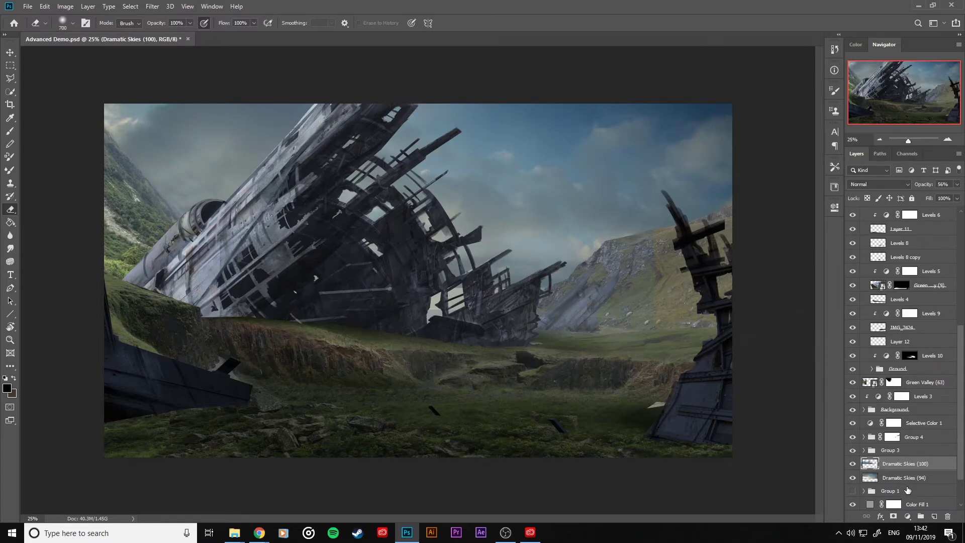
Group the Dramatic Skies (100) and Dramatic Skies (94) layers and check the group by toggling its visibility.
{"action": "left_click", "coordinate": [904, 479], "text": "shift"}
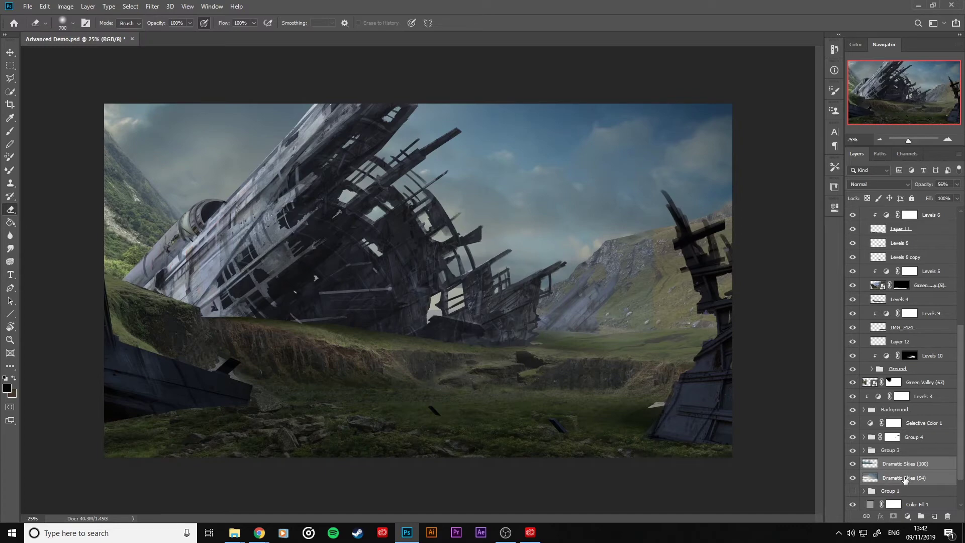
{"action": "key", "text": "ctrl+g"}
{"action": "left_click", "coordinate": [853, 463]}
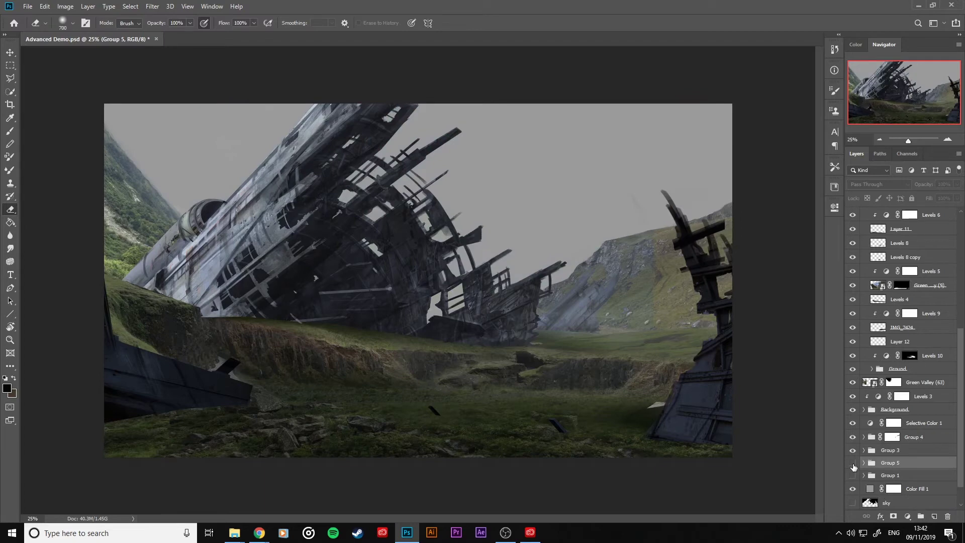
{"action": "left_click", "coordinate": [853, 462]}
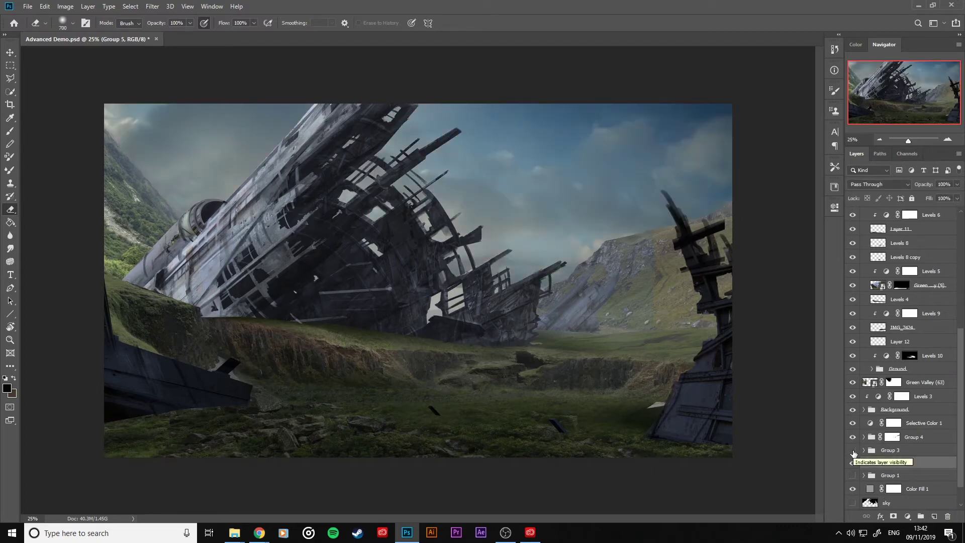
{"action": "left_click", "coordinate": [853, 450]}
Add a Levels adjustment layer directly above Group 4 and clip it to that group.
{"action": "left_click", "coordinate": [917, 440]}
{"action": "left_click", "coordinate": [907, 516]}
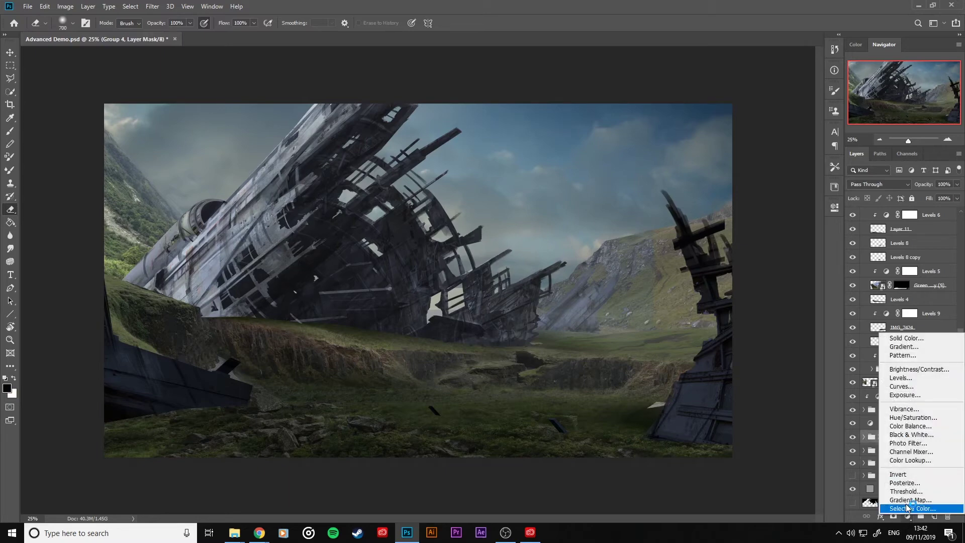
{"action": "left_click", "coordinate": [913, 384]}
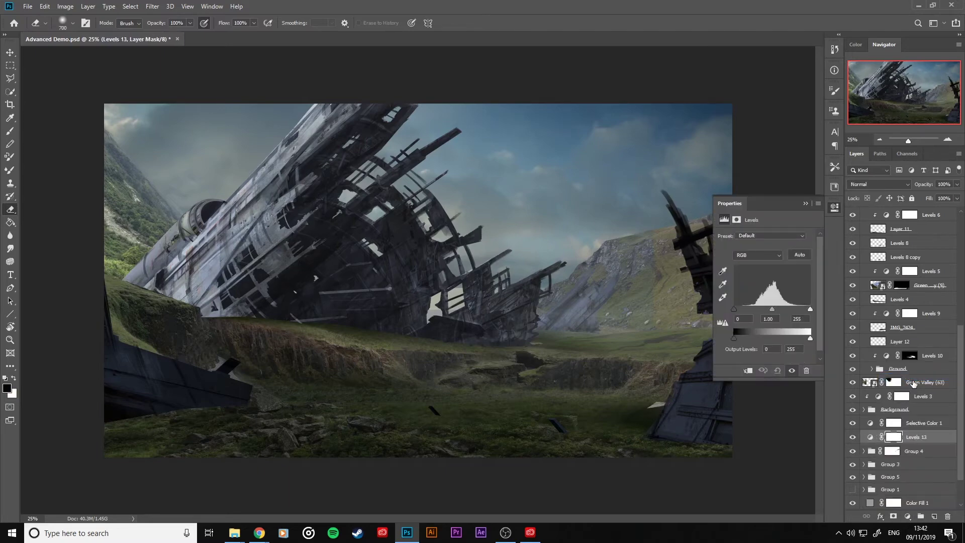
{"action": "left_click", "coordinate": [939, 444], "text": "alt"}
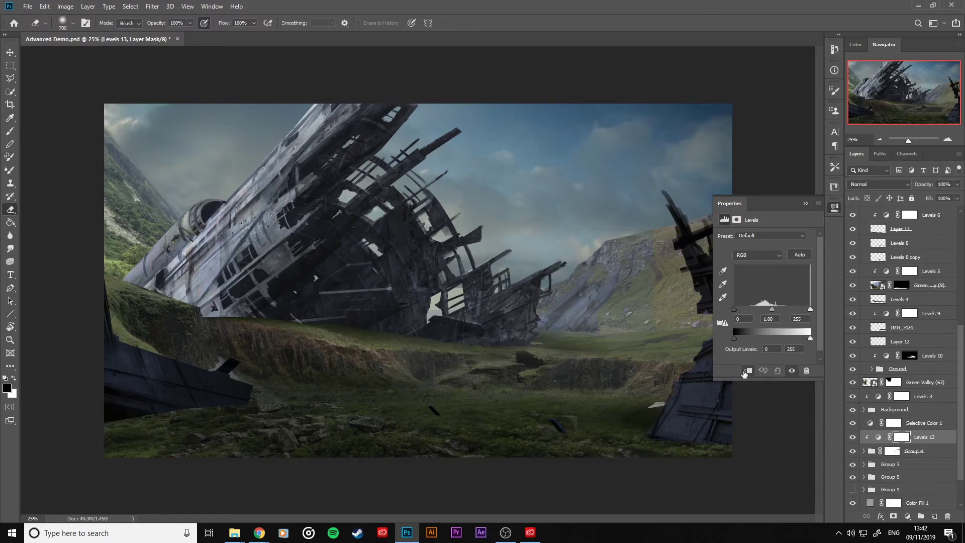
Haze the distant hillside in the clipped Levels adjustment with output levels 64 and 173 and midtones 1.12.
{"action": "left_click_drag", "start_coordinate": [736, 337], "coordinate": [781, 342]}
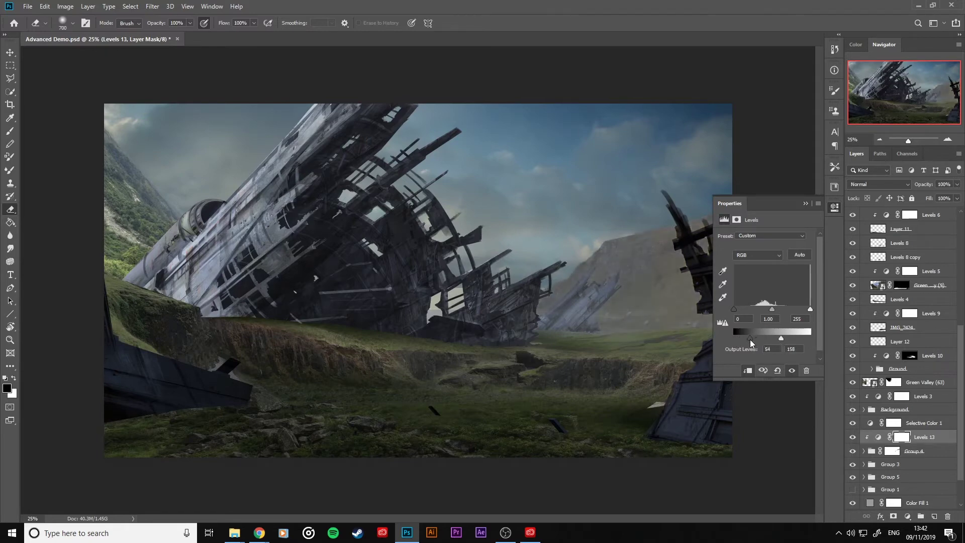
{"action": "left_click_drag", "start_coordinate": [786, 339], "coordinate": [768, 312]}
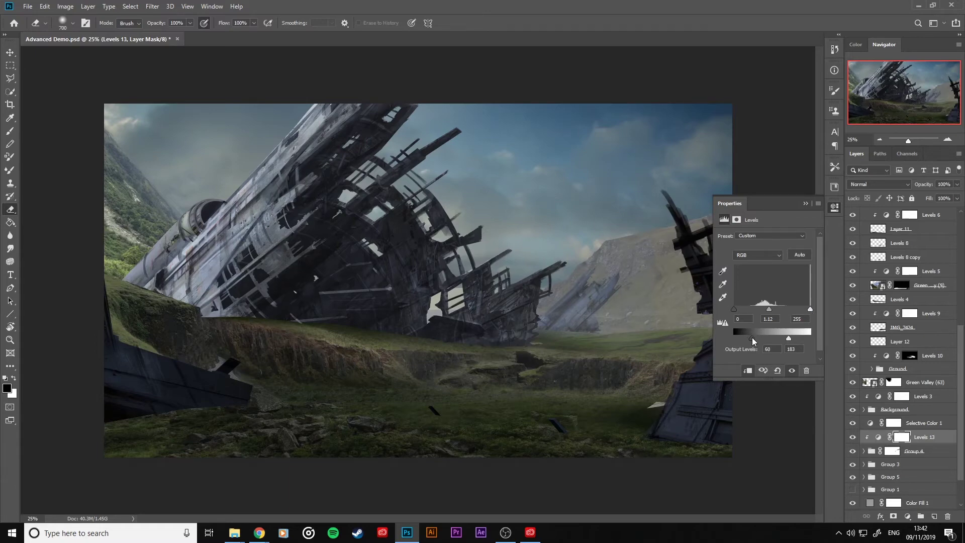
{"action": "left_click_drag", "start_coordinate": [752, 337], "coordinate": [756, 338]}
{"action": "left_click_drag", "start_coordinate": [788, 338], "coordinate": [784, 339]}
{"action": "key", "text": "alt+Tab"}
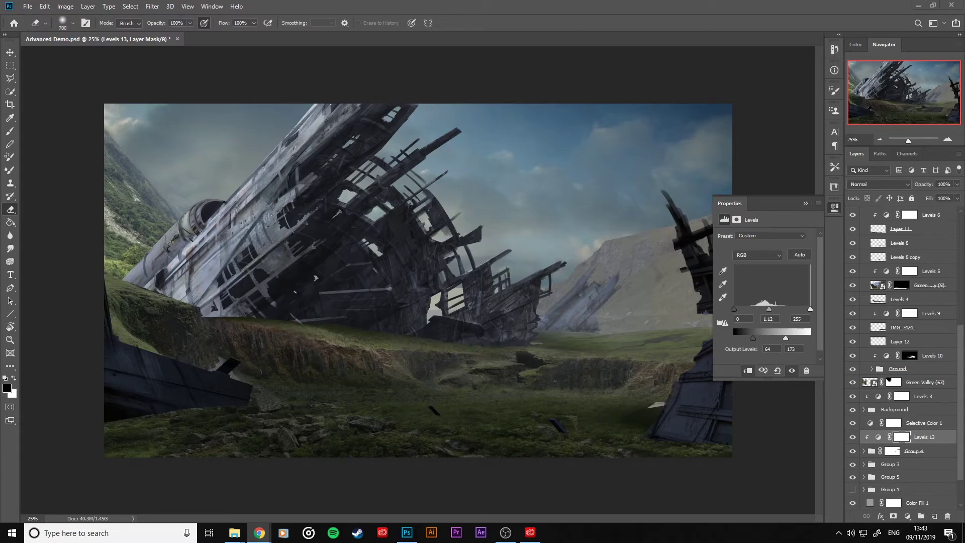
{"action": "key", "text": "alt+Tab"}
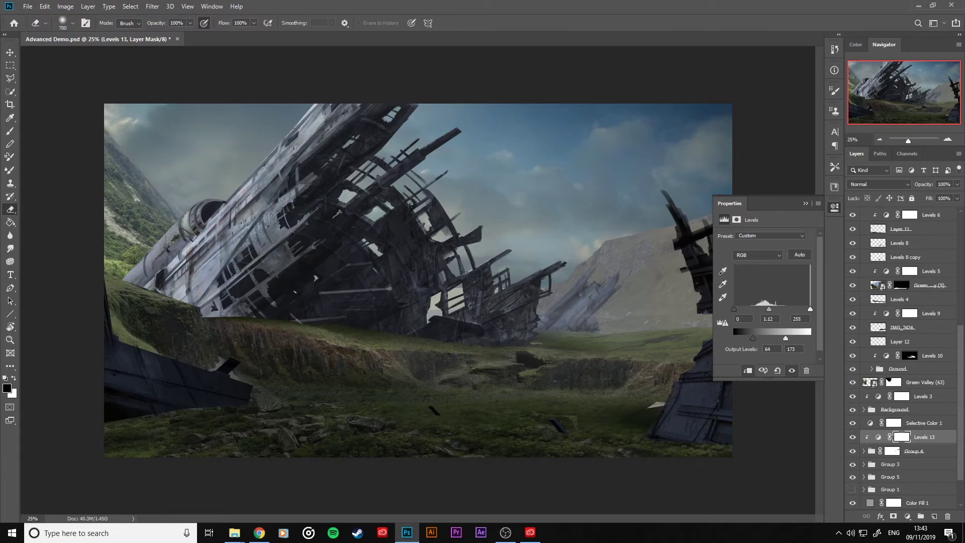
{"action": "key", "text": "alt+Tab"}
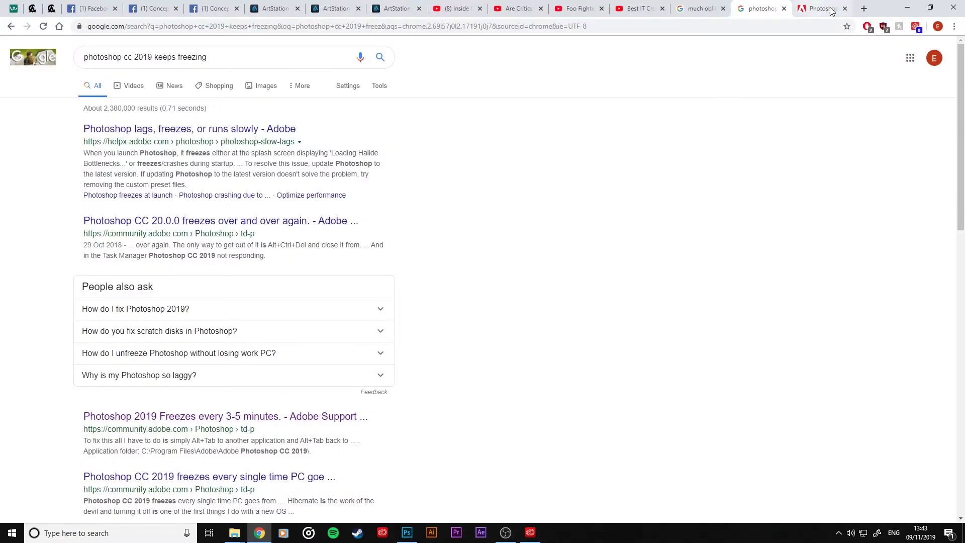
{"action": "left_click", "coordinate": [918, 6]}
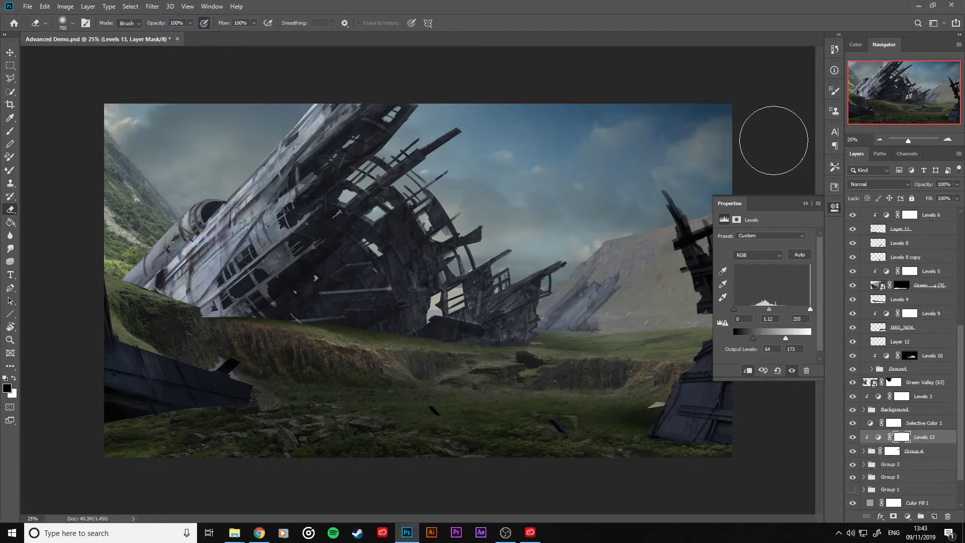
{"action": "left_click", "coordinate": [805, 203]}
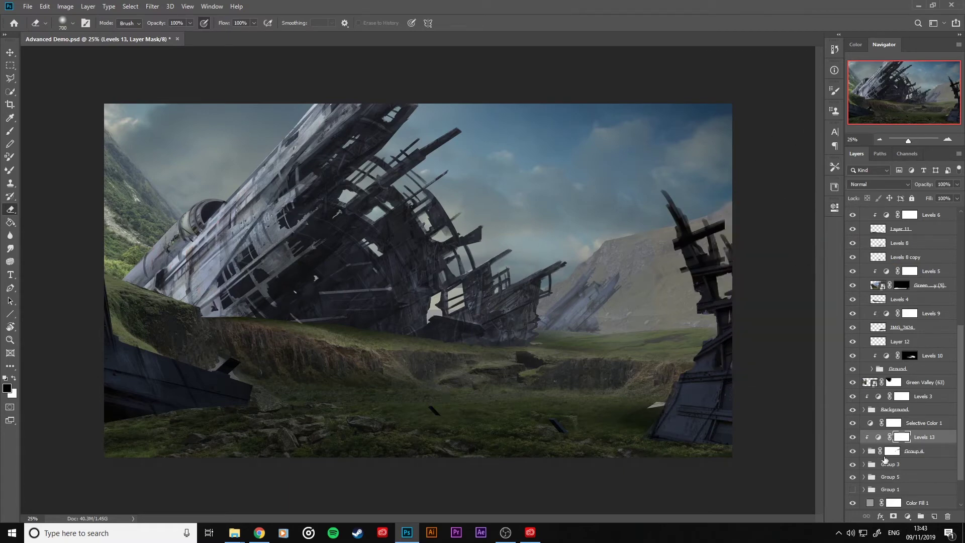
Add a Levels adjustment layer directly above Group 5 and raise its output black level to 60 to haze the sky.
{"action": "left_click", "coordinate": [852, 477]}
{"action": "left_click", "coordinate": [853, 476]}
{"action": "left_click", "coordinate": [884, 477]}
{"action": "left_click", "coordinate": [907, 516]}
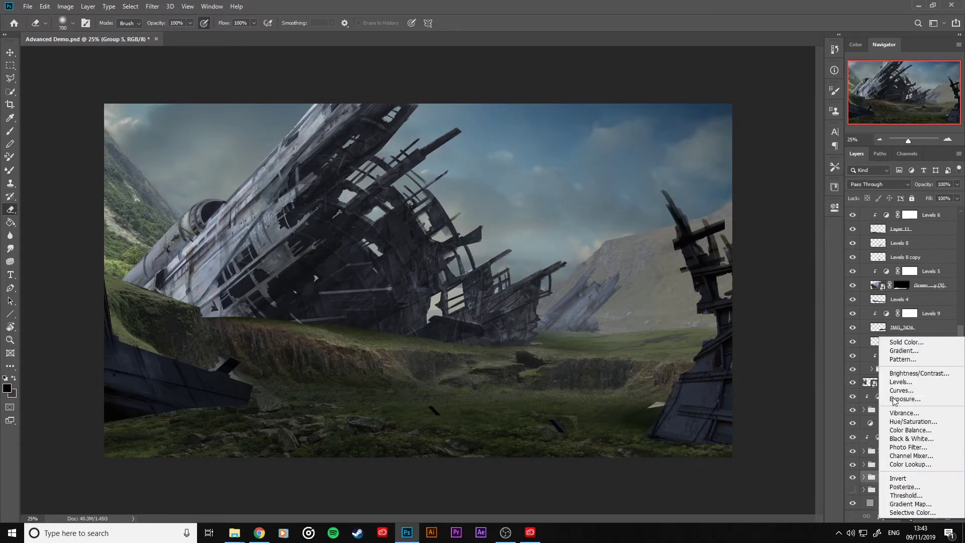
{"action": "left_click", "coordinate": [900, 381]}
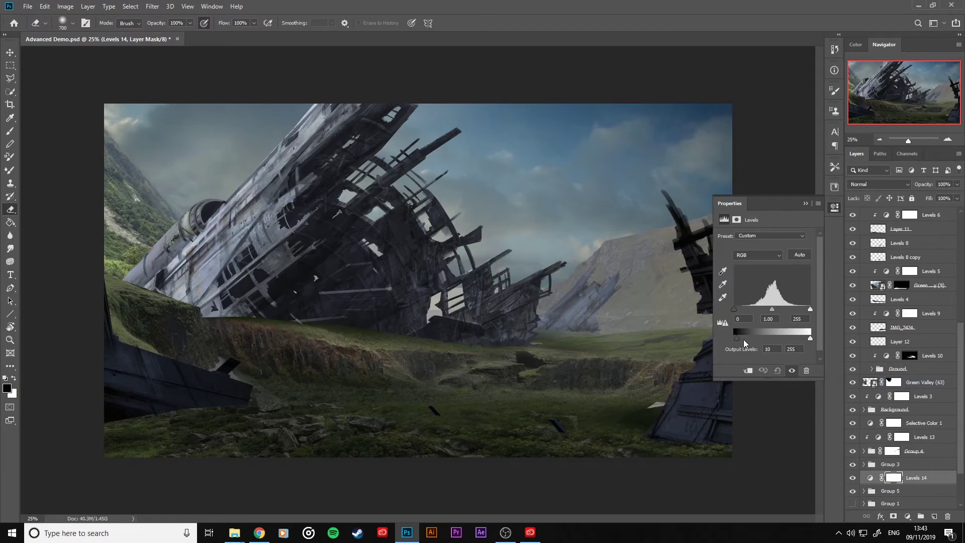
{"action": "left_click_drag", "start_coordinate": [743, 339], "coordinate": [747, 338]}
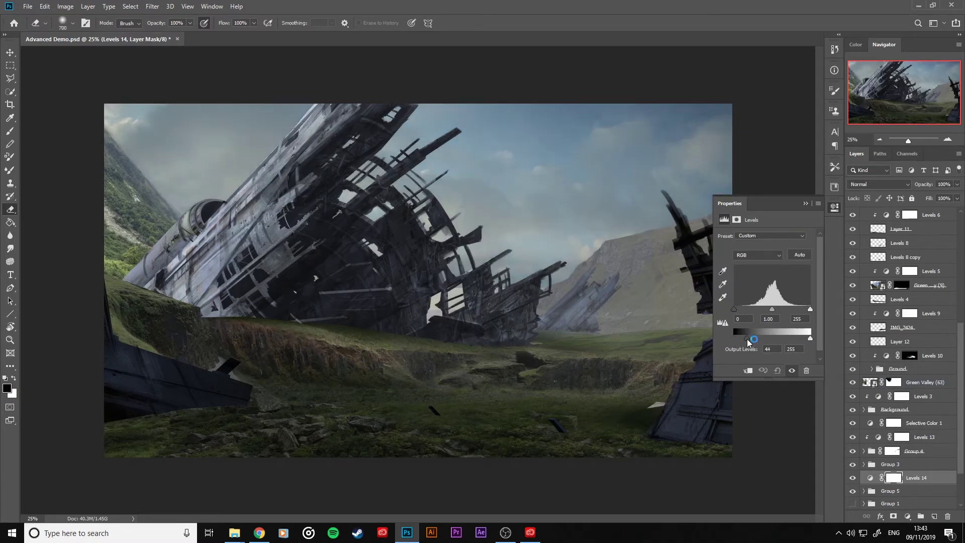
{"action": "left_click_drag", "start_coordinate": [749, 339], "coordinate": [752, 338]}
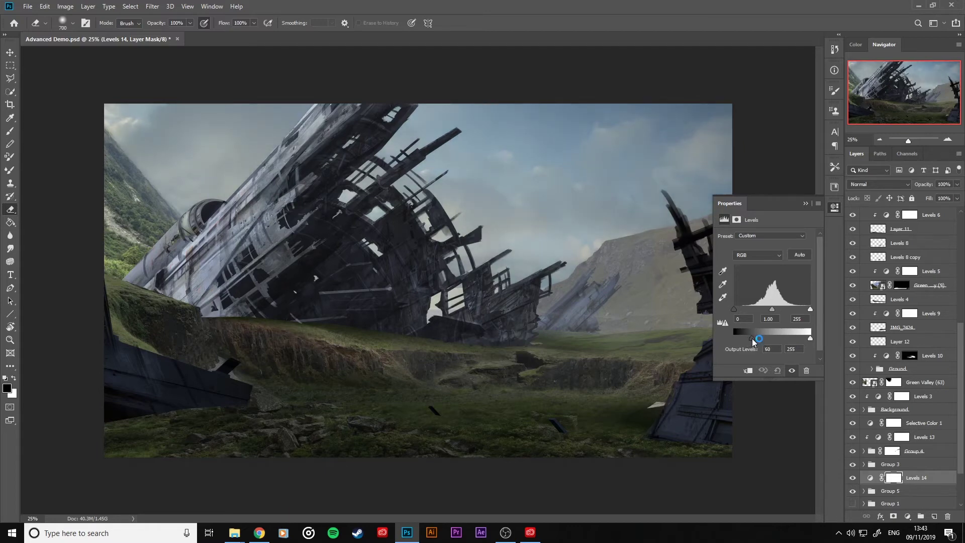
{"action": "left_click", "coordinate": [805, 203]}
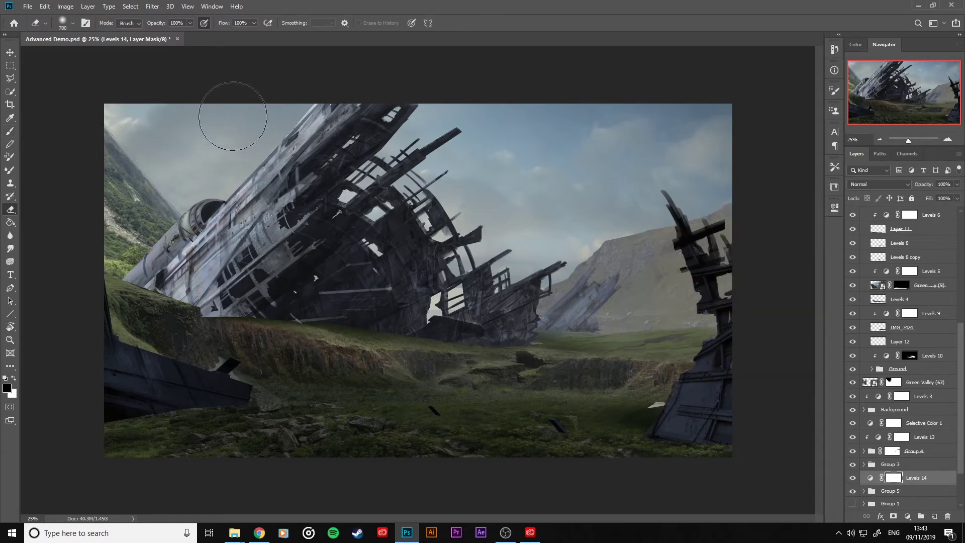
Erase the Levels 14 mask across the upper sky and beside the hull with a soft eraser between 700 and 1600 px.
{"action": "key", "text": "x"}
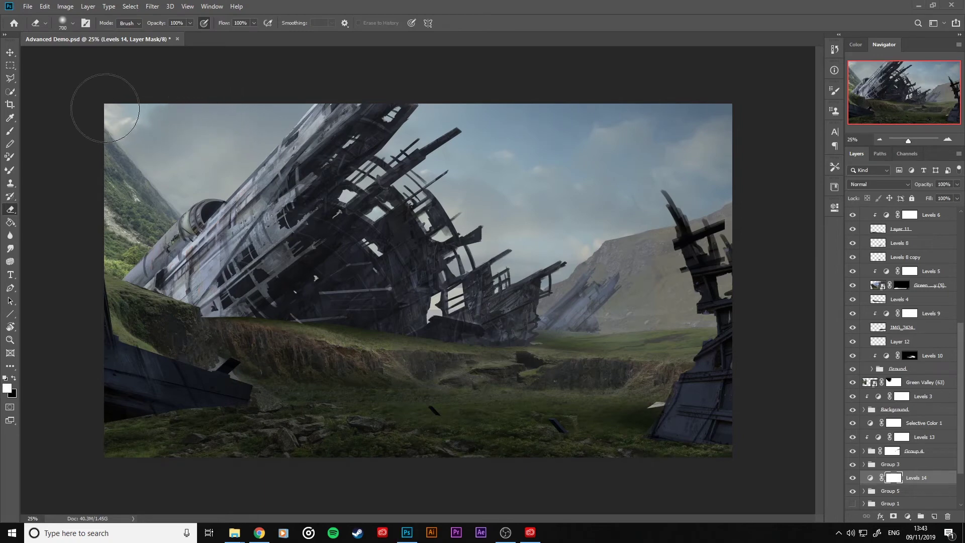
{"action": "mouse_move", "coordinate": [105, 108]}
{"action": "left_mouse_down"}
{"action": "mouse_move", "coordinate": [545, 118]}
{"action": "mouse_move", "coordinate": [533, 123]}
{"action": "mouse_move", "coordinate": [703, 145]}
{"action": "left_mouse_up"}
{"action": "key", "text": "bracketright"}
{"action": "key", "text": "bracketright"}
{"action": "key", "text": "bracketright"}
{"action": "key", "text": "bracketright"}
{"action": "key", "text": "bracketright"}
{"action": "key", "text": "bracketright"}
{"action": "key", "text": "bracketright"}
{"action": "key", "text": "bracketright"}
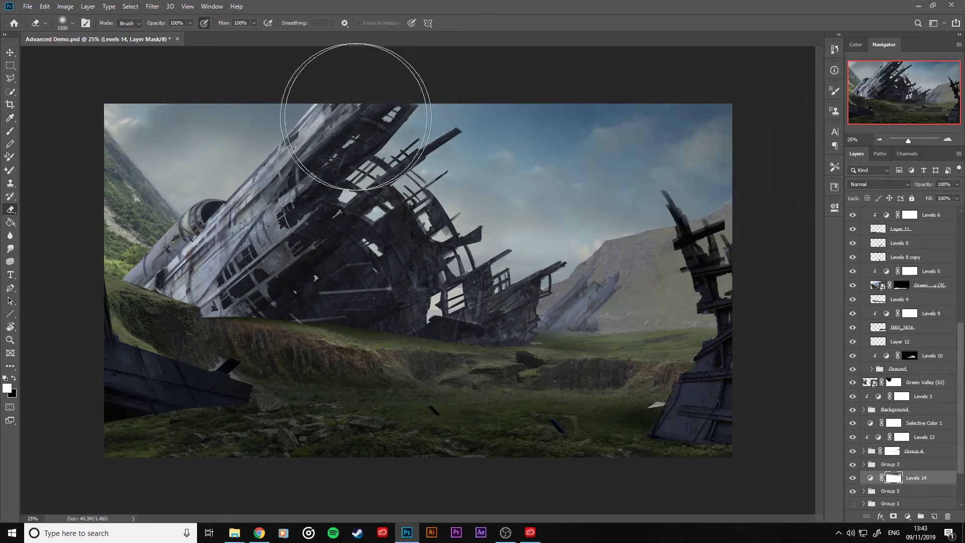
{"action": "left_click", "coordinate": [355, 117]}
{"action": "key", "text": "bracketright"}
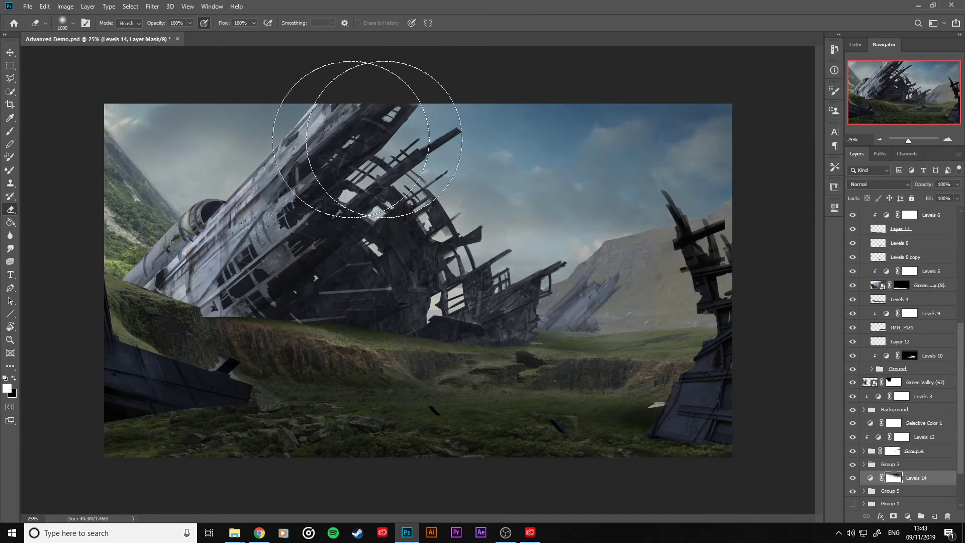
{"action": "key", "text": "bracketleft"}
{"action": "key", "text": "bracketleft"}
{"action": "key", "text": "bracketleft"}
{"action": "key", "text": "bracketleft"}
{"action": "key", "text": "bracketleft"}
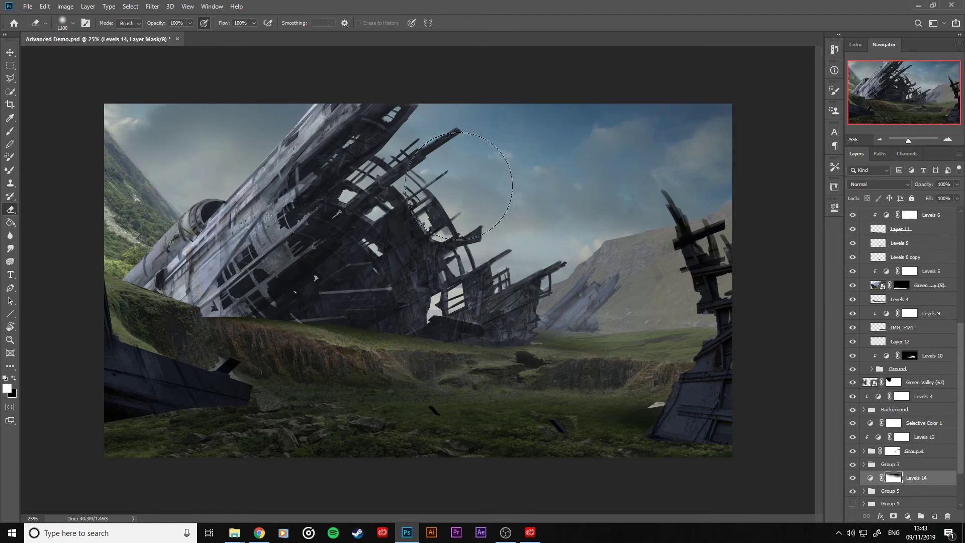
{"action": "key", "text": "bracketleft"}
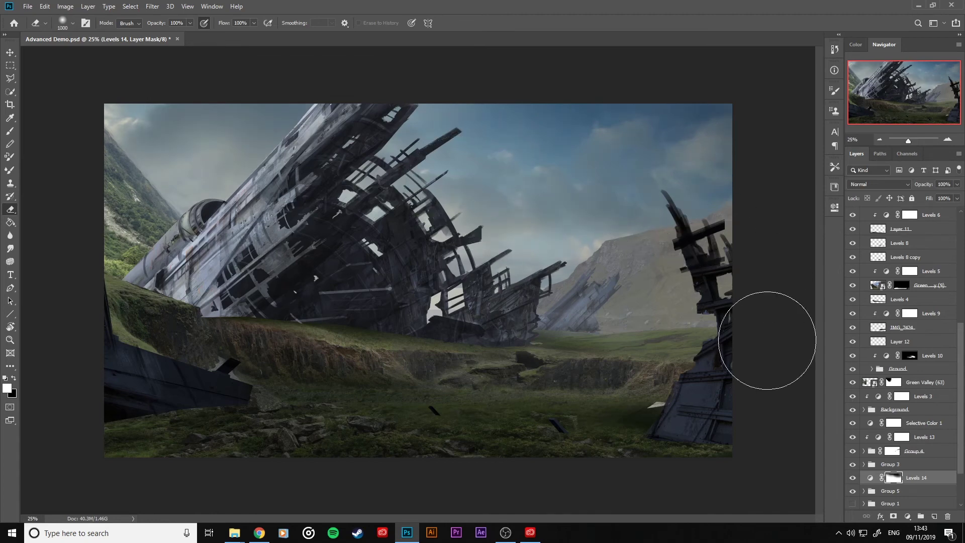
{"action": "key", "text": "bracketright"}
{"action": "key", "text": "bracketright"}
{"action": "key", "text": "bracketright"}
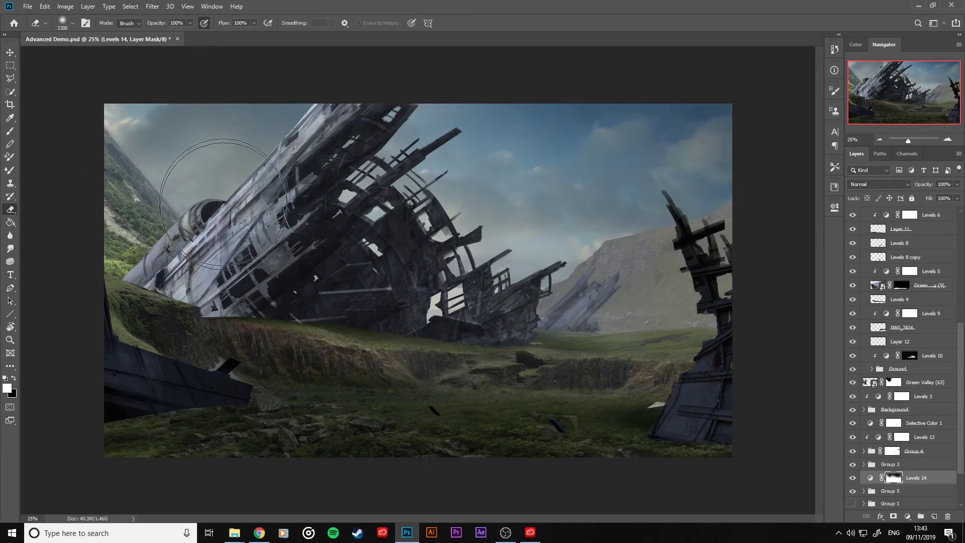
{"action": "key", "text": "bracketright"}
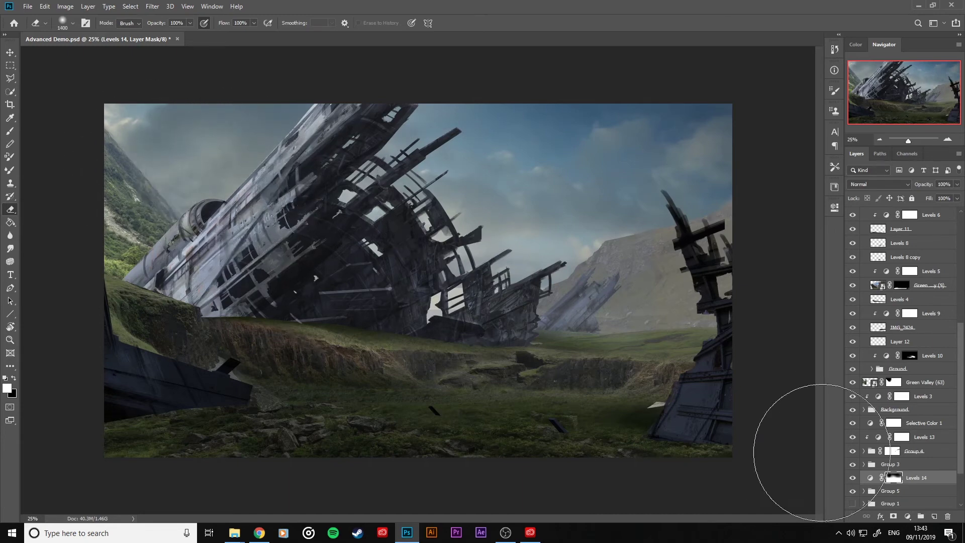
Expand Group 5 and toggle the visibility of Dramatic Skies (100) to compare the sky with and without it.
{"action": "left_click", "coordinate": [863, 491]}
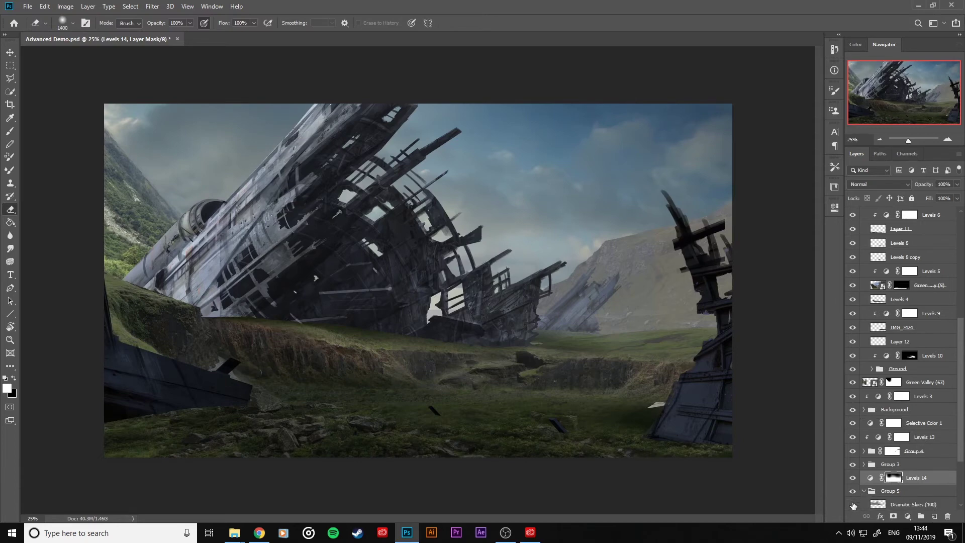
{"action": "left_click", "coordinate": [853, 504]}
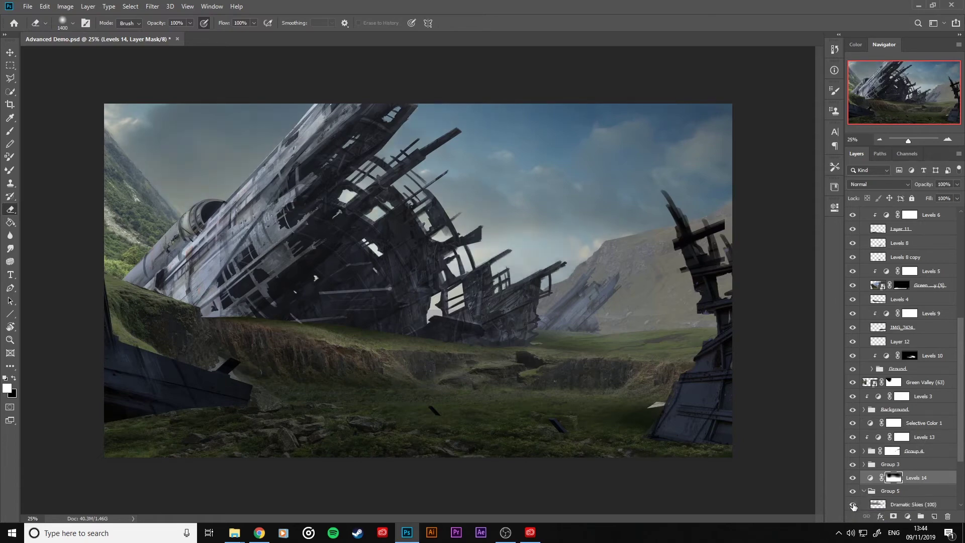
{"action": "left_click", "coordinate": [853, 505]}
{"action": "left_click", "coordinate": [853, 505]}
Switch to the Brush tool with a soft round tip of 300 px for working on the Levels 14 mask.
{"action": "key", "text": "bracketleft"}
{"action": "key", "text": "bracketleft"}
{"action": "key", "text": "bracketleft"}
{"action": "key", "text": "bracketleft"}
{"action": "key", "text": "bracketleft"}
{"action": "left_click", "coordinate": [10, 131]}
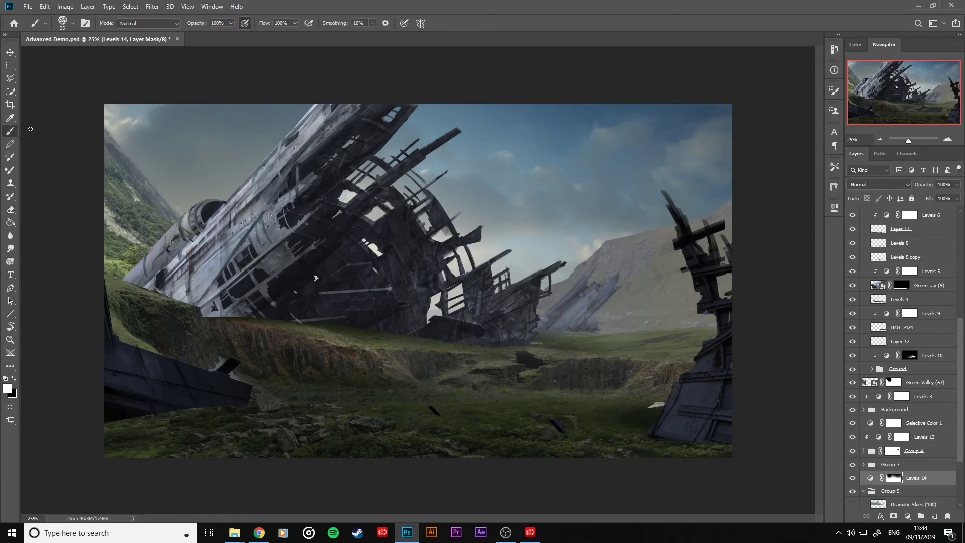
{"action": "key", "text": "bracketright"}
{"action": "key", "text": "bracketright"}
{"action": "key", "text": "bracketright"}
{"action": "key", "text": "bracketright"}
{"action": "key", "text": "bracketright"}
{"action": "key", "text": "bracketright"}
{"action": "key", "text": "bracketright"}
{"action": "key", "text": "bracketright"}
{"action": "key", "text": "bracketright"}
{"action": "key", "text": "bracketright"}
{"action": "key", "text": "bracketright"}
{"action": "key", "text": "bracketright"}
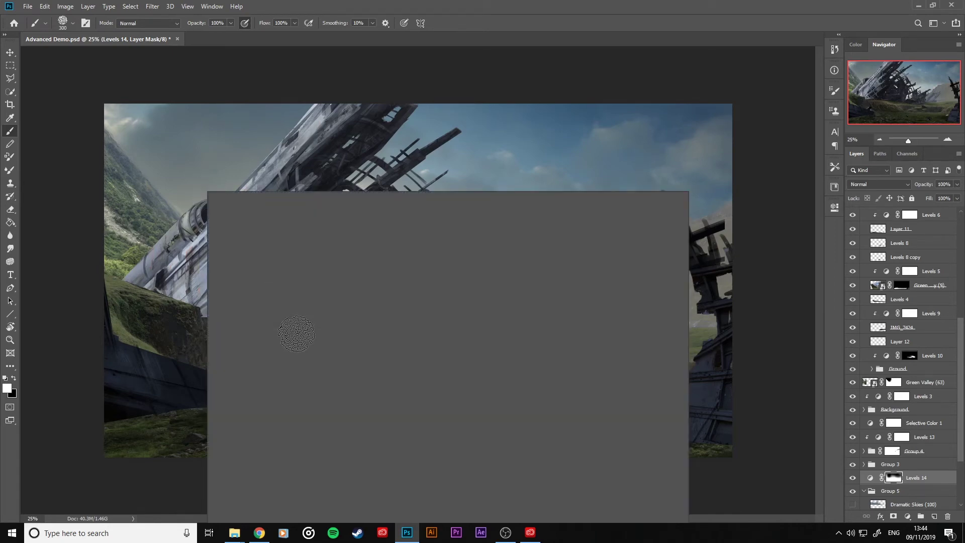
{"action": "double_click", "coordinate": [285, 347]}
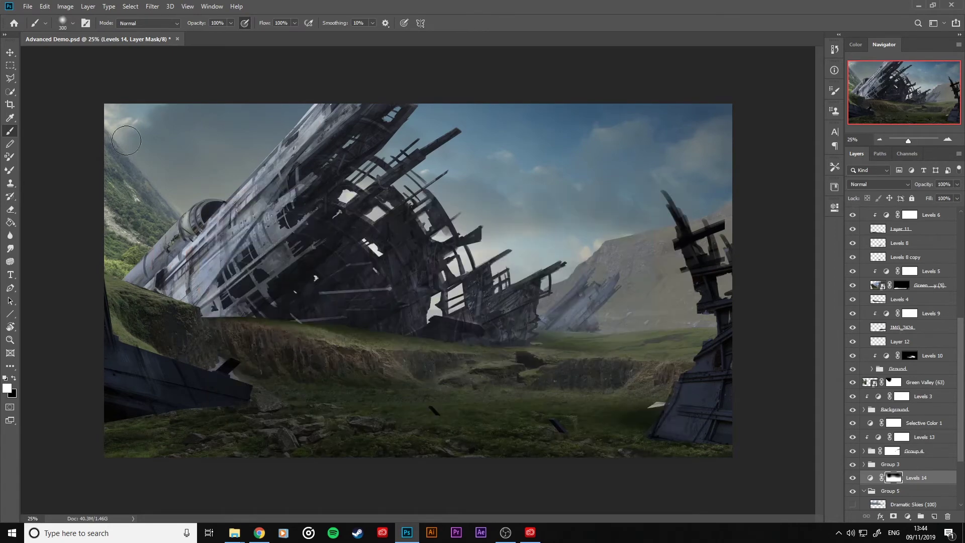
Touch up the Levels 14 mask over the sky above the left mountain with a soft white 1200 px brush, and collapse Group 5.
{"action": "key", "text": "bracketright"}
{"action": "key", "text": "bracketright"}
{"action": "key", "text": "bracketright"}
{"action": "key", "text": "bracketright"}
{"action": "key", "text": "bracketright"}
{"action": "key", "text": "bracketright"}
{"action": "key", "text": "bracketright"}
{"action": "key", "text": "bracketright"}
{"action": "key", "text": "bracketright"}
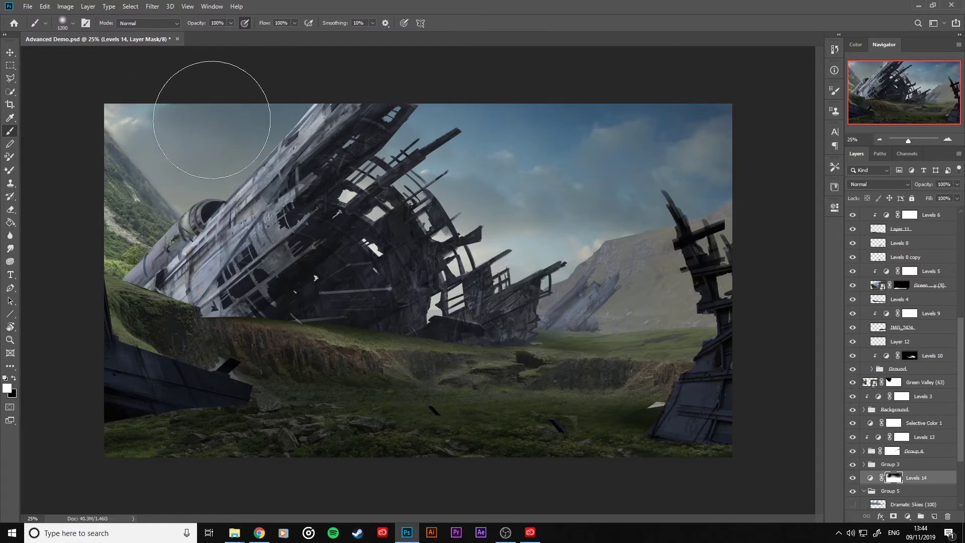
{"action": "key", "text": "bracketleft"}
{"action": "key", "text": "bracketleft"}
{"action": "key", "text": "bracketleft"}
{"action": "key", "text": "bracketleft"}
{"action": "key", "text": "bracketleft"}
{"action": "key", "text": "bracketleft"}
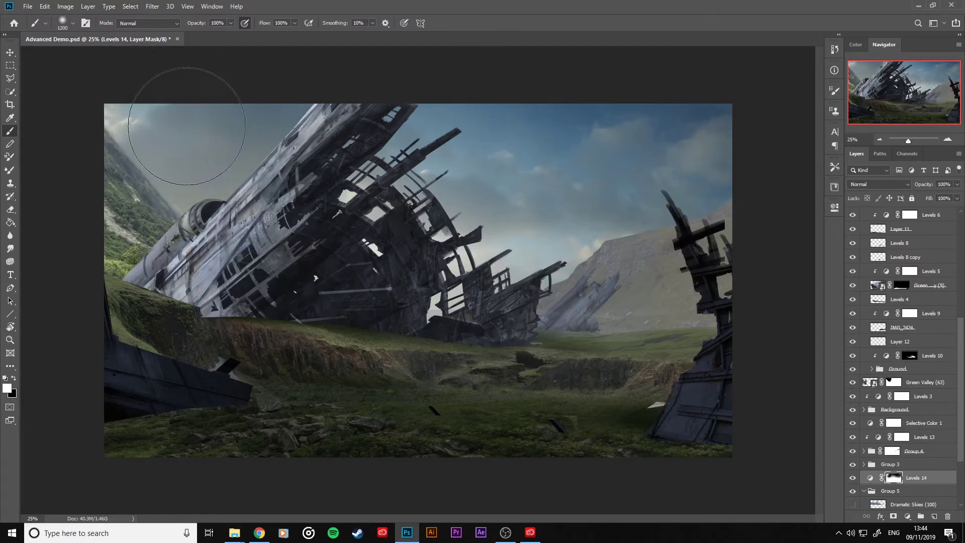
{"action": "key", "text": "bracketleft"}
{"action": "key", "text": "bracketleft"}
{"action": "key", "text": "bracketleft"}
{"action": "key", "text": "bracketleft"}
{"action": "key", "text": "bracketleft"}
{"action": "key", "text": "bracketleft"}
{"action": "key", "text": "bracketleft"}
{"action": "left_click", "coordinate": [864, 491]}
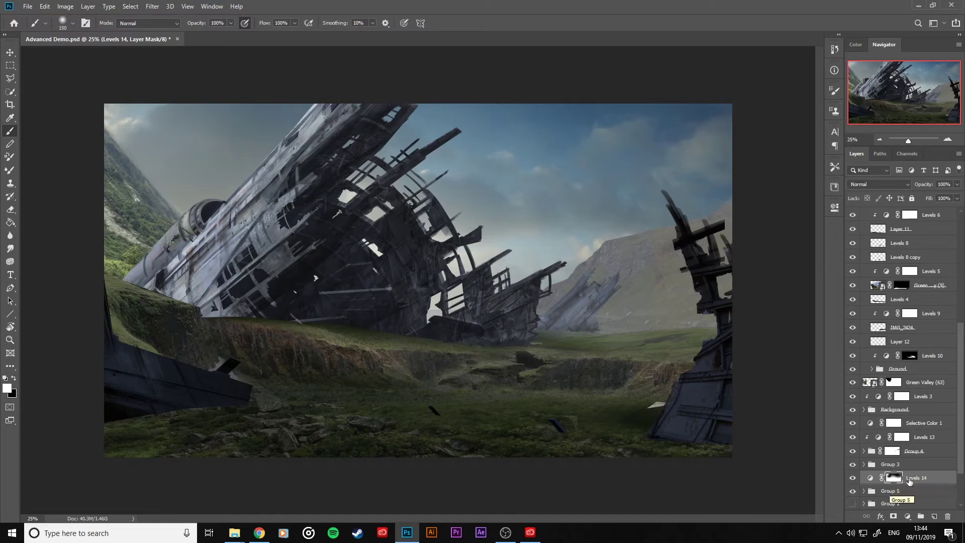
Add a new layer above Levels 14 and clip both the adjustment and the new layer to Group 5.
{"action": "left_click", "coordinate": [933, 515]}
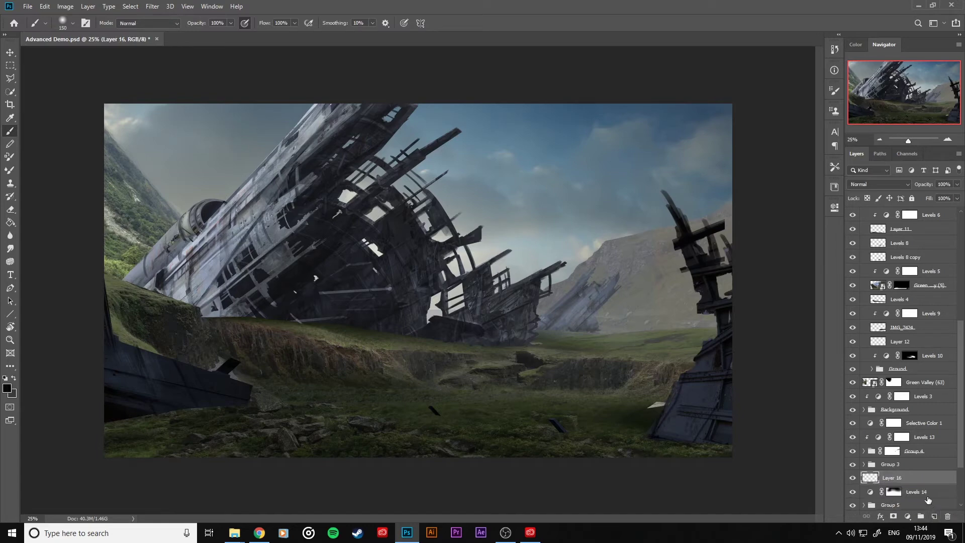
{"action": "left_click", "coordinate": [926, 496]}
{"action": "key", "text": "ctrl+alt+g"}
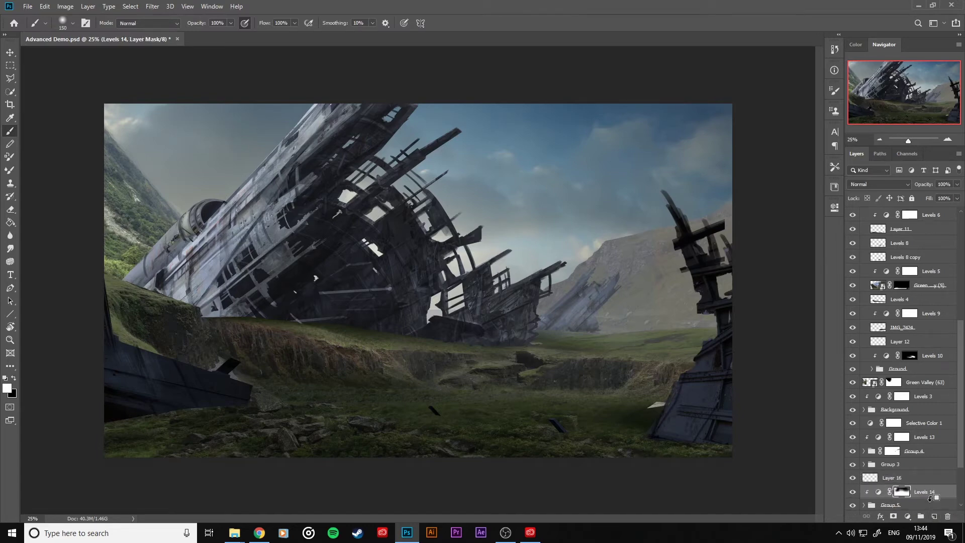
{"action": "key", "text": "x"}
{"action": "left_click", "coordinate": [927, 481]}
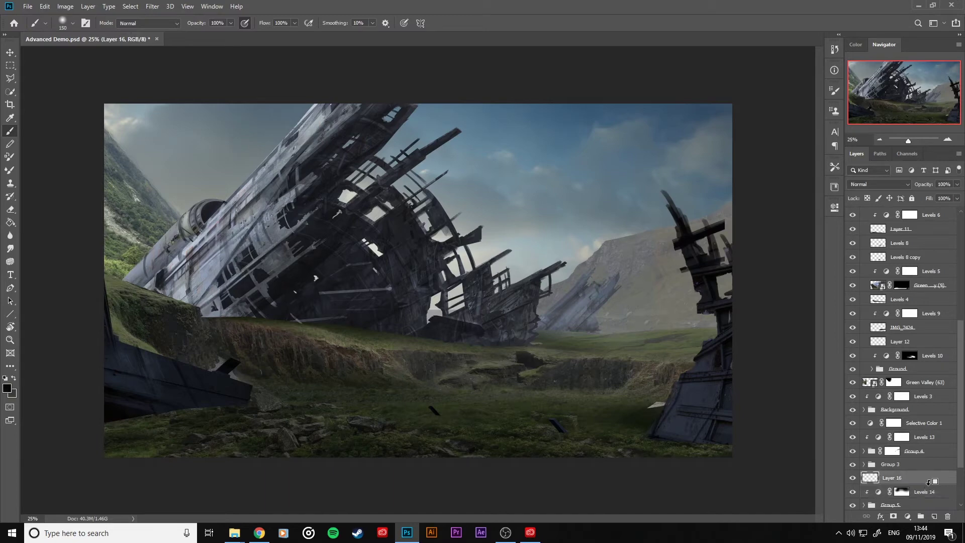
{"action": "left_click", "coordinate": [928, 481], "text": "alt"}
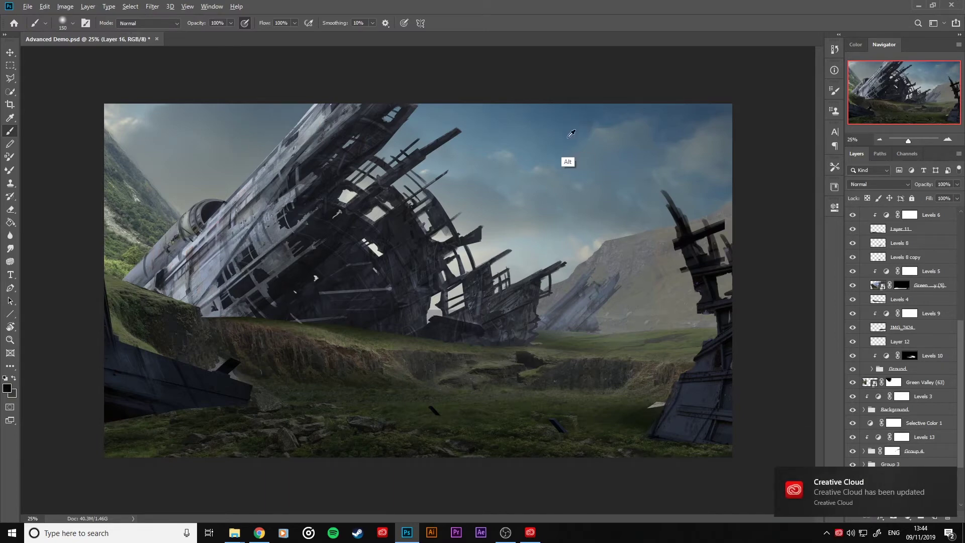
Sample the sky's blue and paint it softly over the right part of the sky on Layer 16, enlarging the brush to 1200 px.
{"action": "left_click", "coordinate": [561, 170], "text": "alt"}
{"action": "key", "text": "bracketright"}
{"action": "key", "text": "bracketright"}
{"action": "key", "text": "bracketright"}
{"action": "key", "text": "bracketright"}
{"action": "key", "text": "bracketright"}
{"action": "key", "text": "bracketright"}
{"action": "key", "text": "bracketright"}
{"action": "key", "text": "bracketright"}
{"action": "key", "text": "bracketright"}
{"action": "key", "text": "bracketright"}
{"action": "key", "text": "bracketright"}
{"action": "key", "text": "bracketright"}
{"action": "key", "text": "bracketright"}
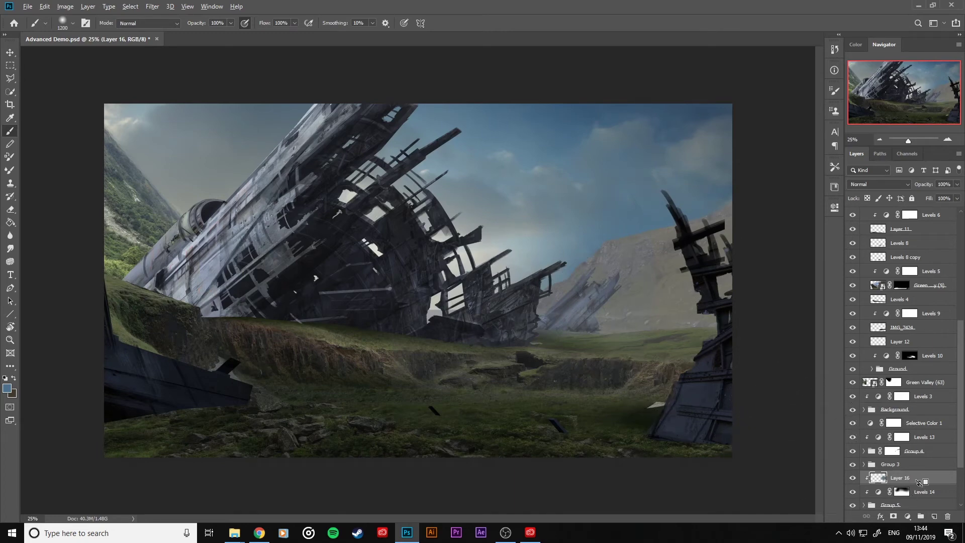
Unclip Layer 16 from the sky, move it directly above Levels 13 and clip it to the distant hillside in Group 4.
{"action": "left_click", "coordinate": [920, 484], "text": "alt"}
{"action": "left_click_drag", "start_coordinate": [930, 475], "coordinate": [932, 466]}
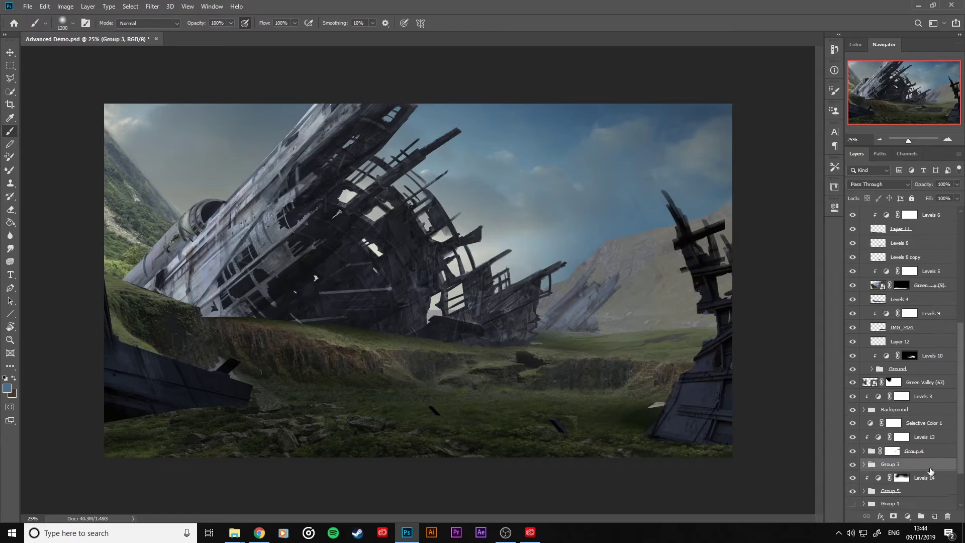
{"action": "left_click_drag", "start_coordinate": [923, 480], "coordinate": [923, 461]}
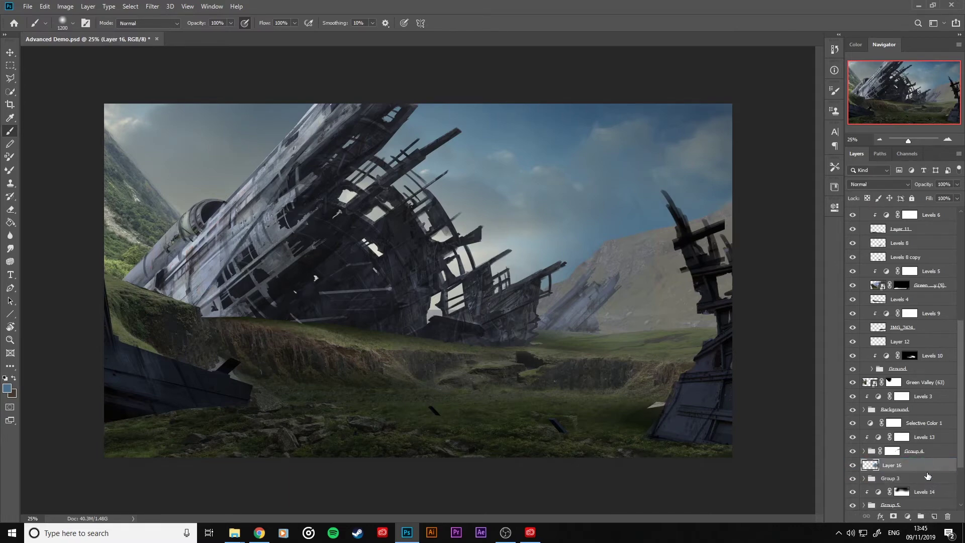
{"action": "left_click", "coordinate": [853, 451]}
{"action": "left_click", "coordinate": [852, 452]}
{"action": "left_click_drag", "start_coordinate": [908, 471], "coordinate": [918, 442]}
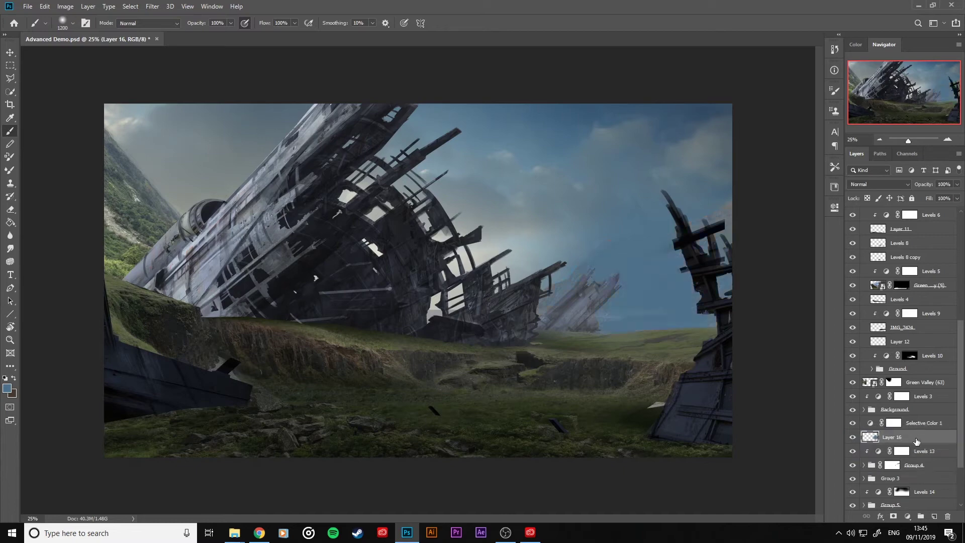
{"action": "key", "text": "ctrl+alt+g"}
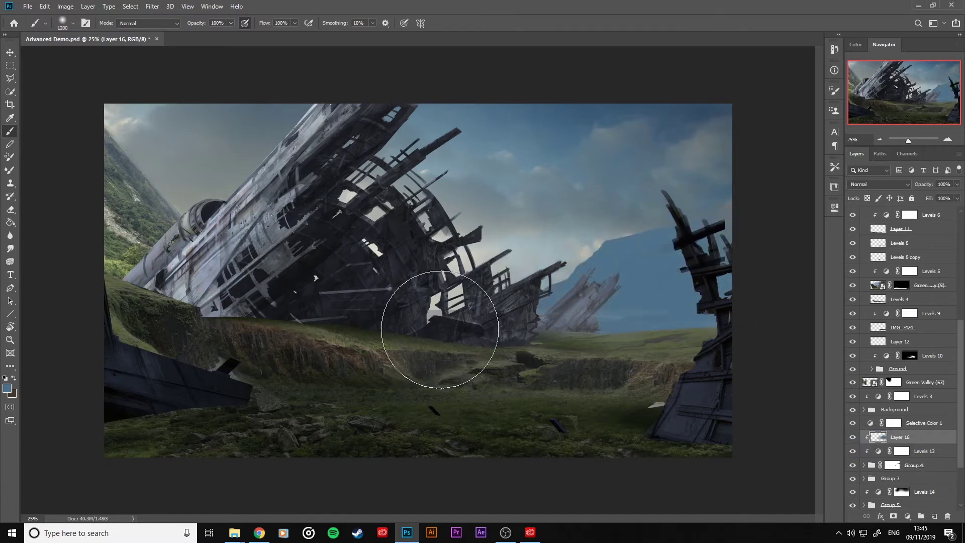
Reopen the Levels 13 settings, nudge the output black level for the hillside, and reselect Layer 16.
{"action": "left_click", "coordinate": [928, 453]}
{"action": "left_click", "coordinate": [878, 451]}
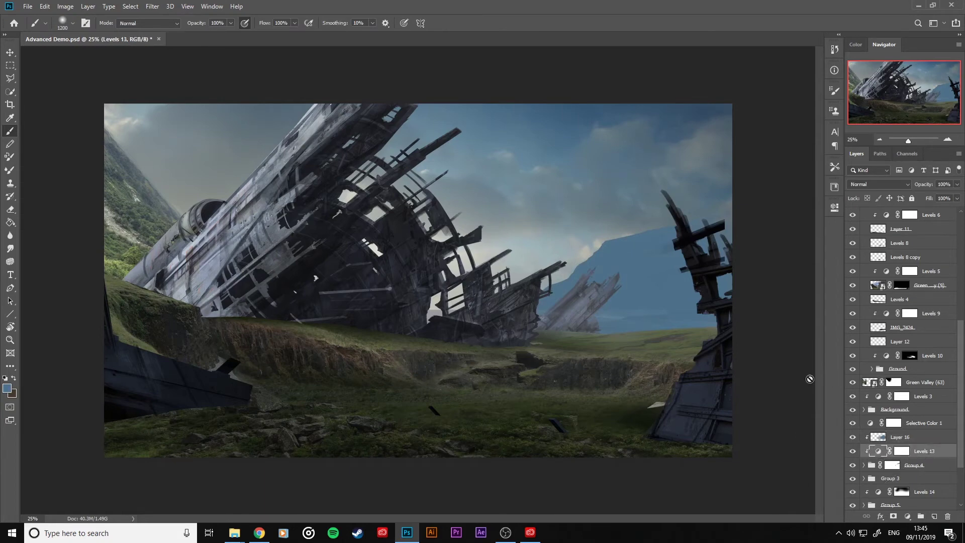
{"action": "left_click", "coordinate": [834, 207]}
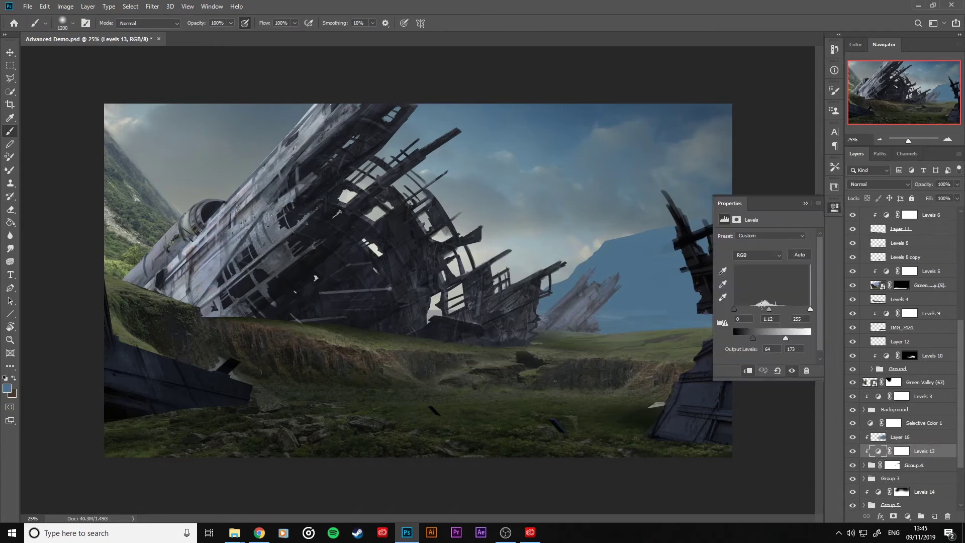
{"action": "mouse_move", "coordinate": [751, 339]}
{"action": "left_mouse_down"}
{"action": "mouse_move", "coordinate": [760, 338]}
{"action": "mouse_move", "coordinate": [743, 338]}
{"action": "mouse_move", "coordinate": [754, 334]}
{"action": "left_mouse_up"}
{"action": "left_click", "coordinate": [906, 437]}
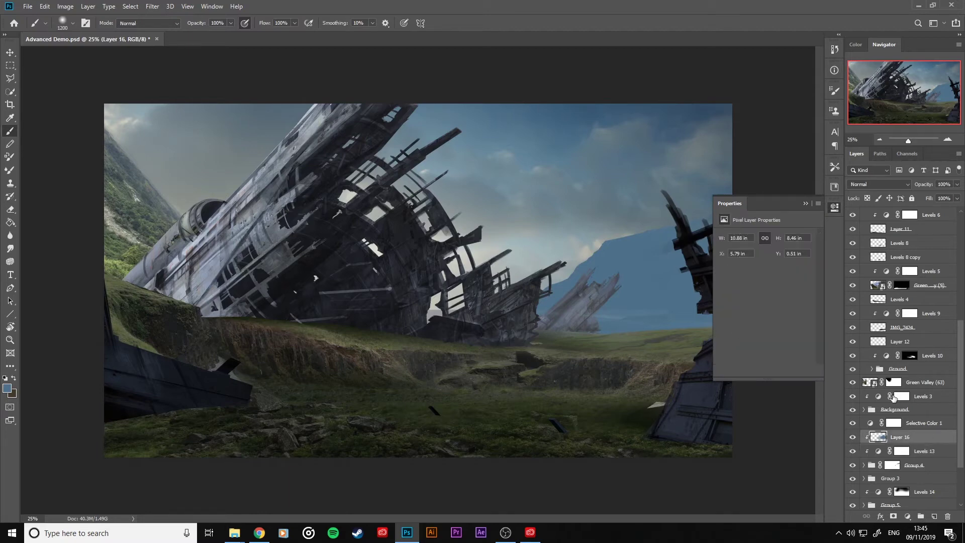
Set Layer 16's blend mode to Overlay and adjust the Levels 13 output levels to 82 and 188 on the distant hillside.
{"action": "left_click", "coordinate": [878, 184]}
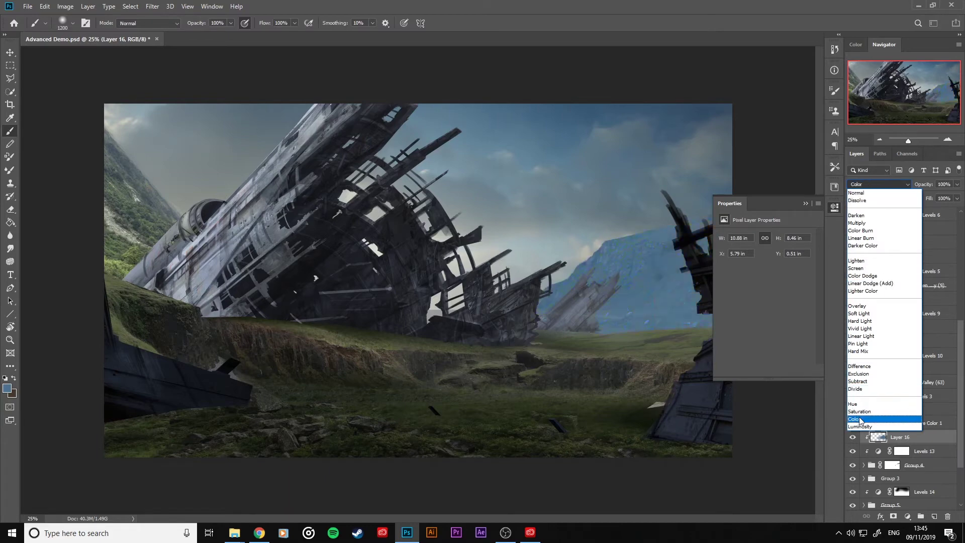
{"action": "left_click", "coordinate": [868, 306]}
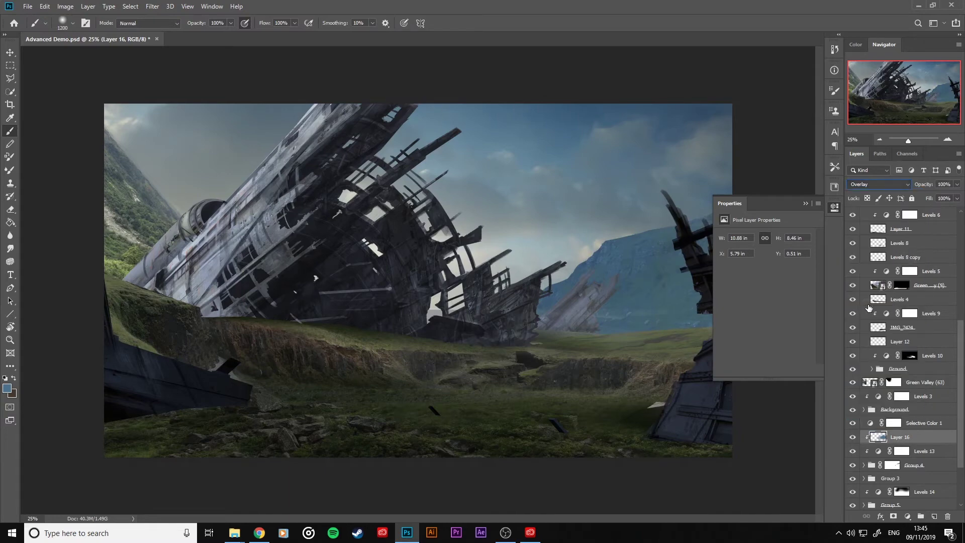
{"action": "left_click", "coordinate": [930, 452]}
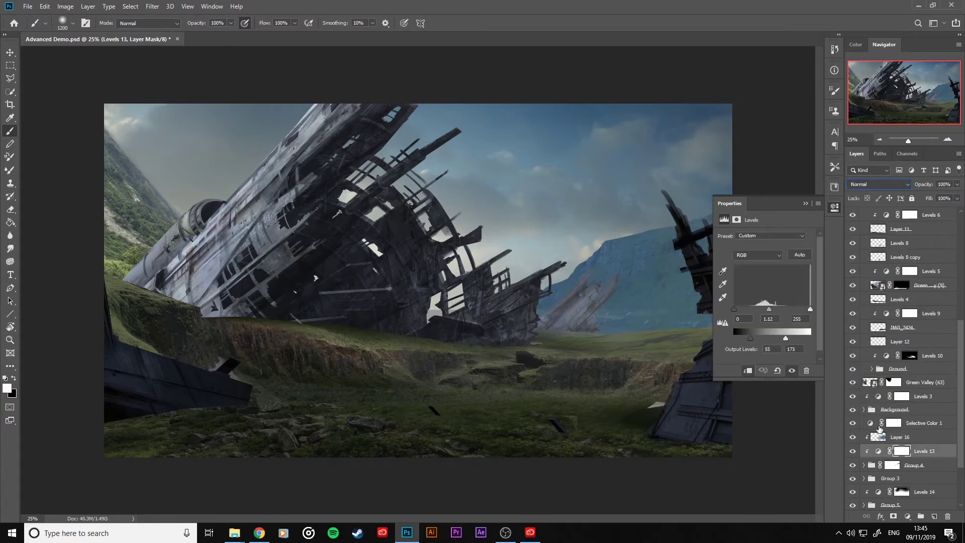
{"action": "left_click_drag", "start_coordinate": [760, 338], "coordinate": [768, 315]}
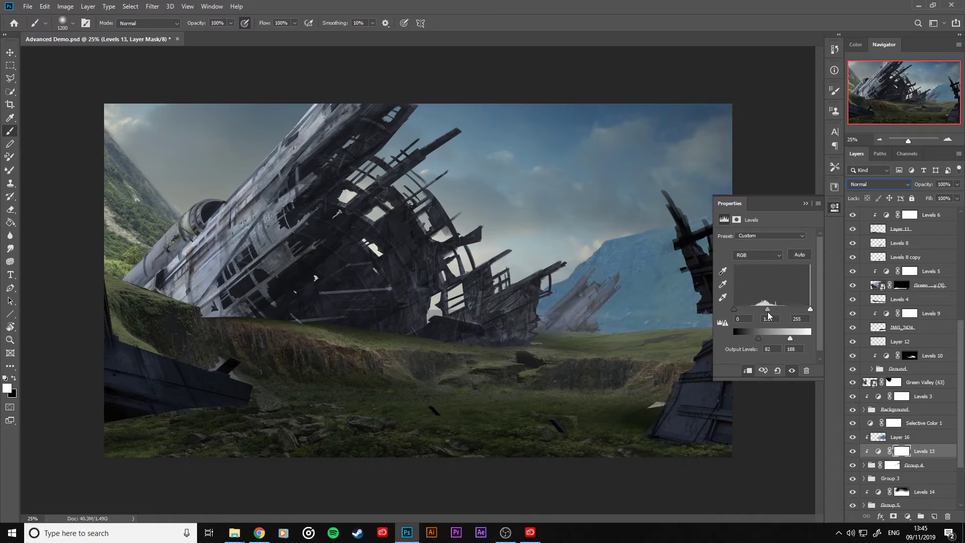
{"action": "left_click", "coordinate": [805, 203]}
Reduce the opacity of Layer 16 over the distant hillside to 49%.
{"action": "left_click", "coordinate": [918, 439]}
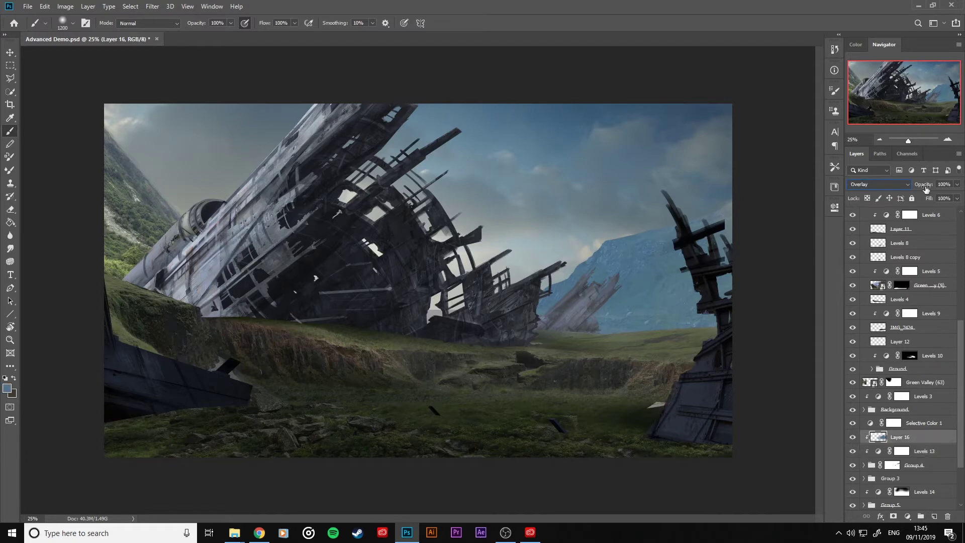
{"action": "scroll", "coordinate": [902, 186], "scroll_direction": "down", "scroll_amount": 12}
{"action": "left_click_drag", "start_coordinate": [902, 188], "coordinate": [838, 203]}
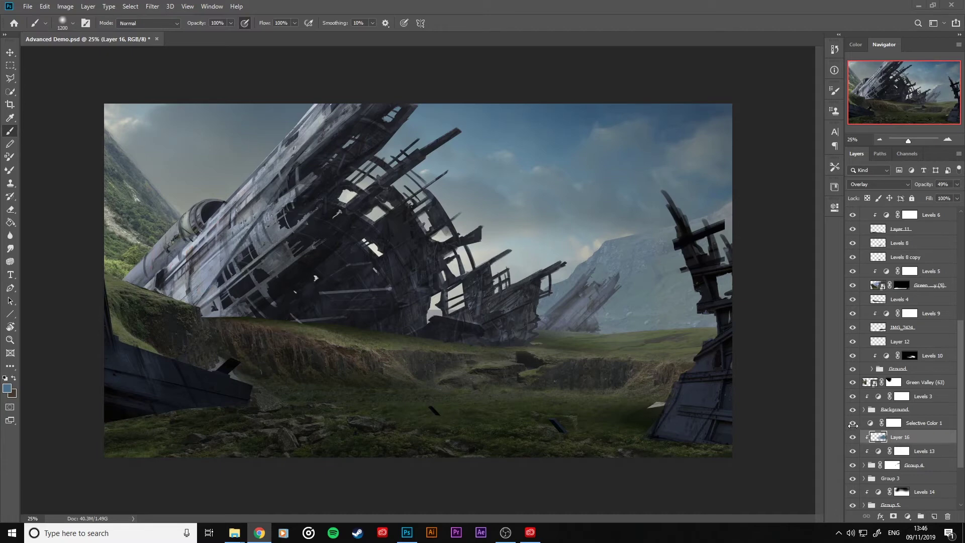
Toggle the visibility of Selective Color 1, the Background group and Green Valley (63) to inspect what each contributes.
{"action": "left_click", "coordinate": [853, 427]}
{"action": "left_click", "coordinate": [853, 424]}
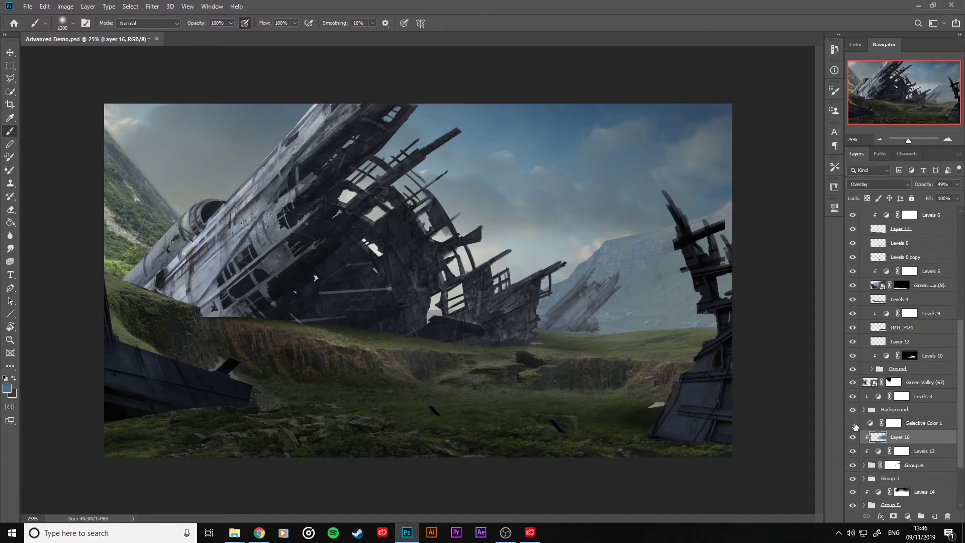
{"action": "left_click", "coordinate": [853, 423]}
{"action": "left_click", "coordinate": [852, 411]}
{"action": "left_click", "coordinate": [852, 411]}
{"action": "left_click", "coordinate": [852, 383]}
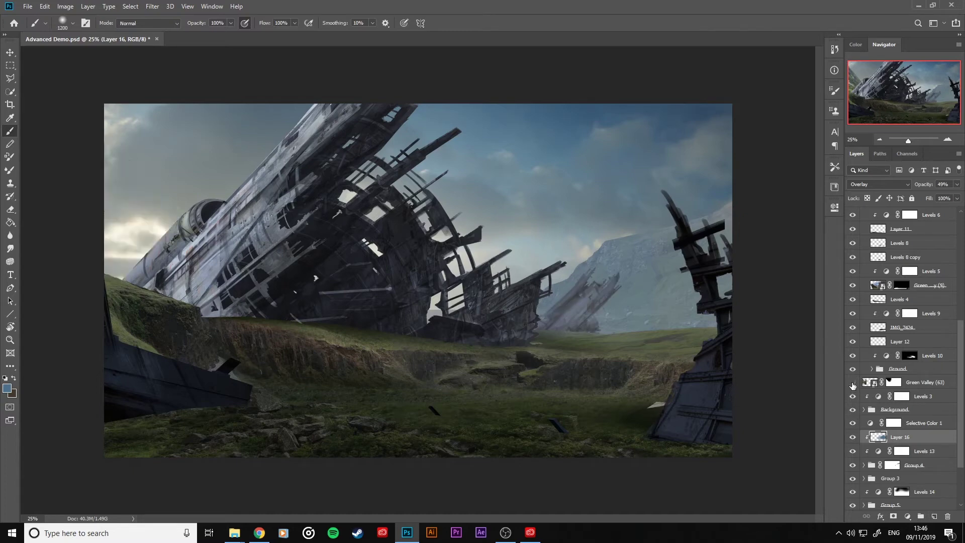
{"action": "left_click", "coordinate": [852, 383]}
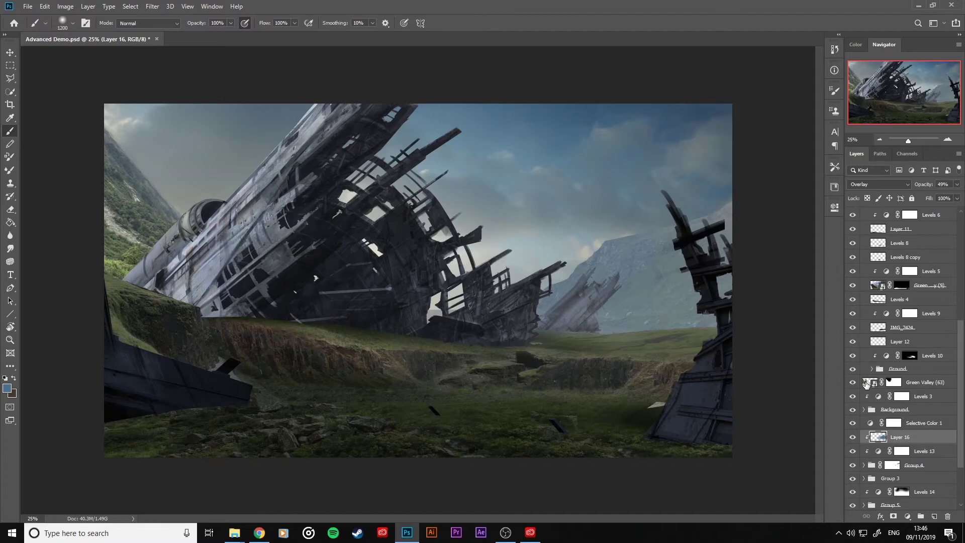
Shift the Green Valley (63) mountain slightly down and clip a new empty layer to it.
{"action": "left_click", "coordinate": [869, 382]}
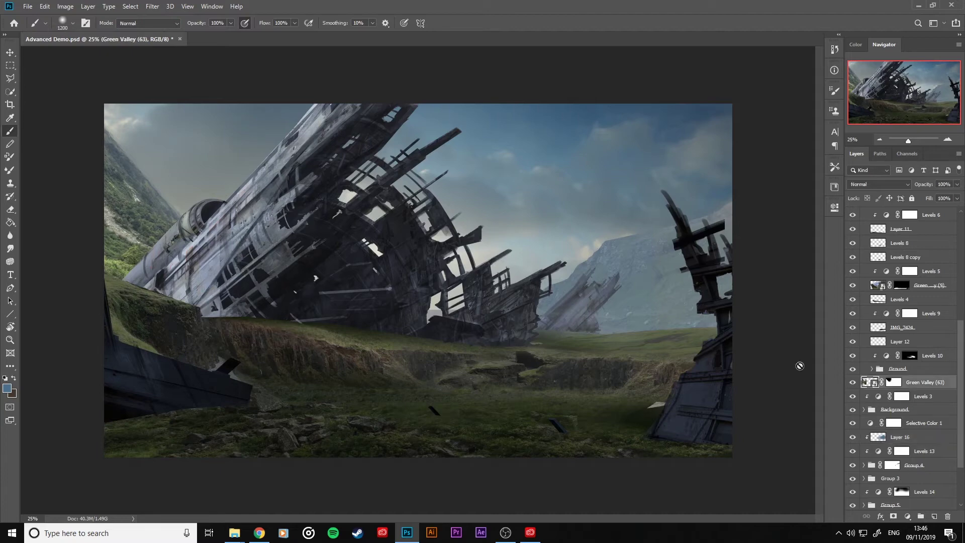
{"action": "left_click", "coordinate": [10, 52]}
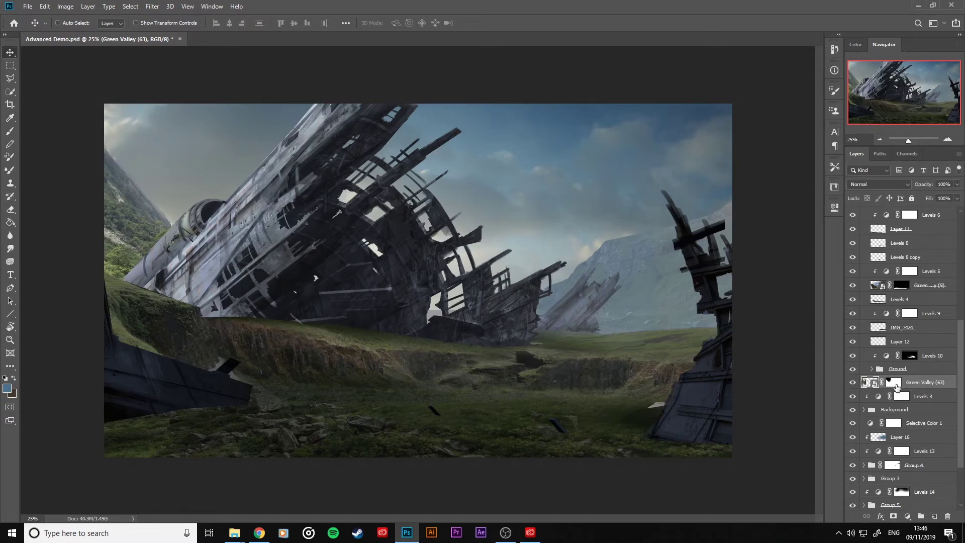
{"action": "left_click", "coordinate": [933, 516]}
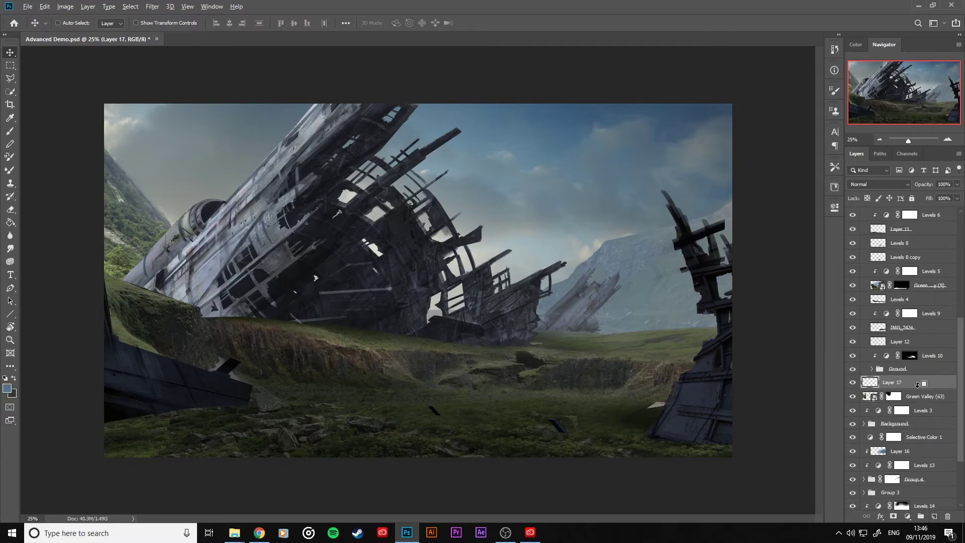
{"action": "left_click", "coordinate": [918, 385], "text": "alt"}
Paint sampled pale sky blue softly over the left mountain with a 1400 px brush and set Layer 17 to Color blending.
{"action": "left_click", "coordinate": [10, 131]}
{"action": "left_click", "coordinate": [526, 243], "text": "alt"}
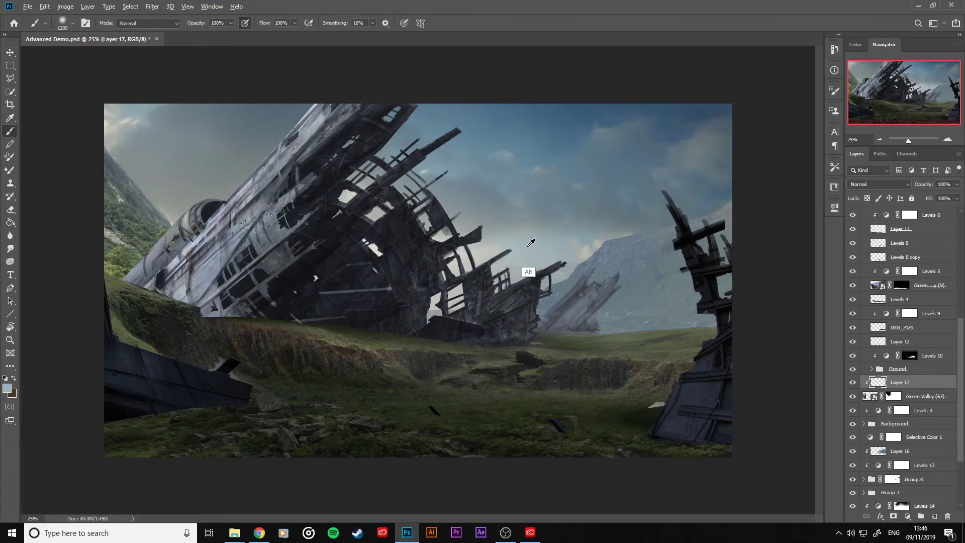
{"action": "key", "text": "bracketright"}
{"action": "key", "text": "bracketright"}
{"action": "mouse_move", "coordinate": [134, 213]}
{"action": "left_mouse_down"}
{"action": "mouse_move", "coordinate": [123, 204]}
{"action": "mouse_move", "coordinate": [126, 261]}
{"action": "mouse_move", "coordinate": [128, 213]}
{"action": "left_mouse_up"}
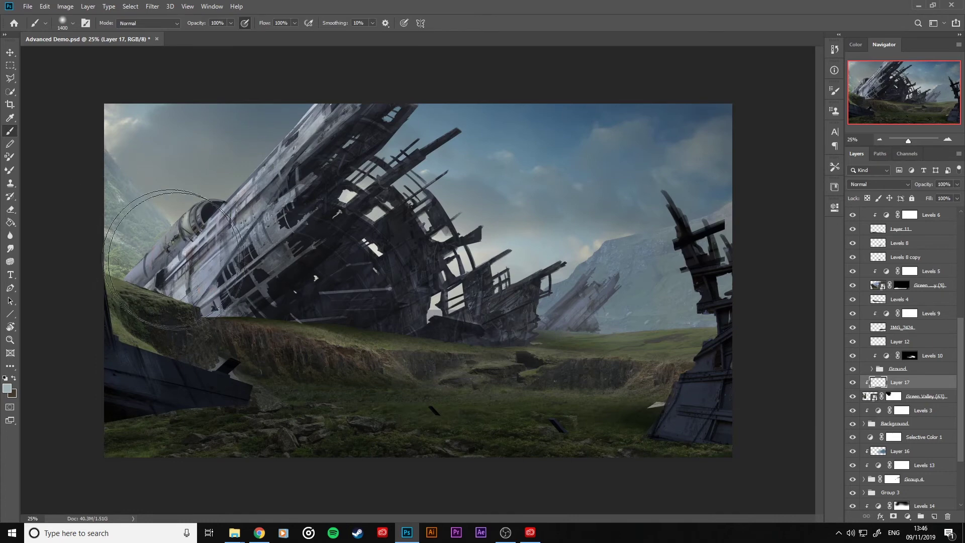
{"action": "left_click", "coordinate": [880, 185]}
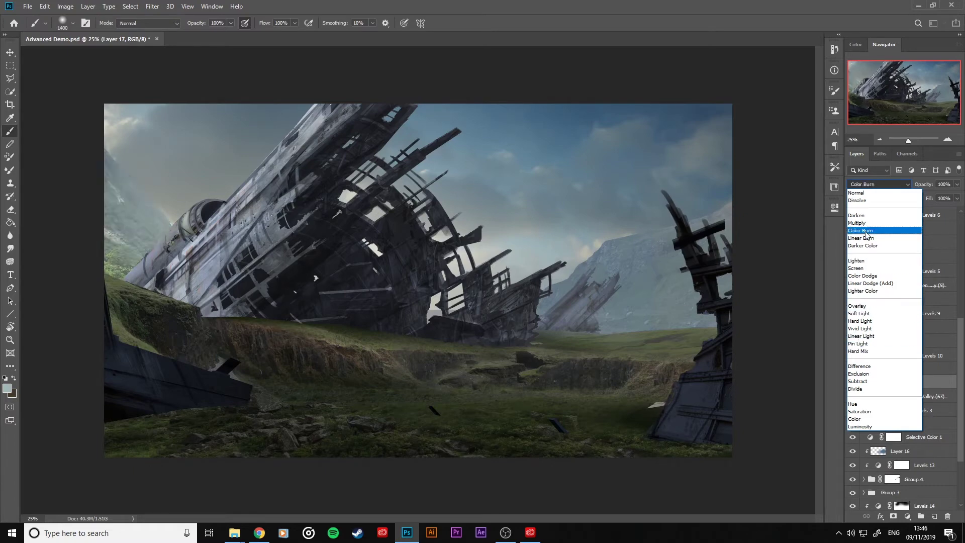
{"action": "left_click", "coordinate": [853, 419]}
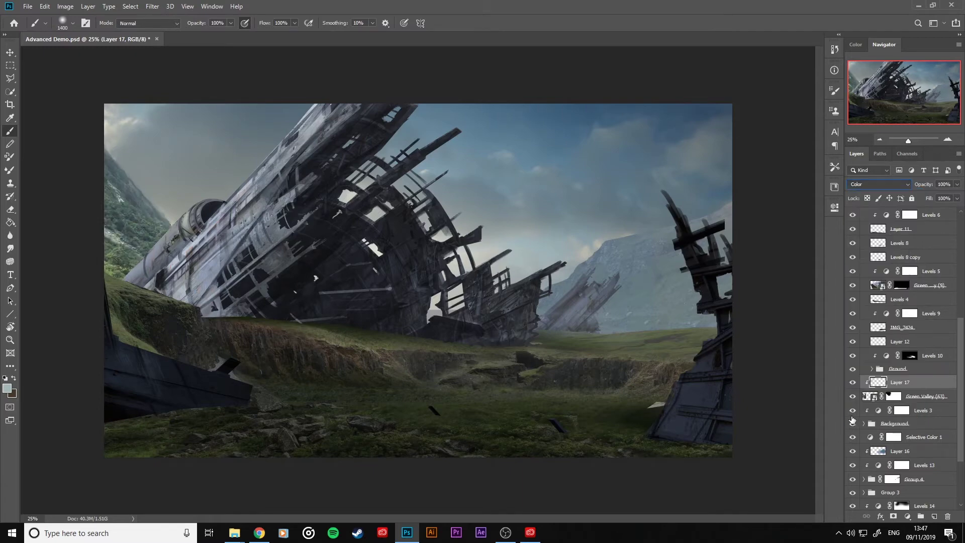
Add a Levels adjustment clipped directly above Green Valley (63), with output levels of 62 and 166.
{"action": "left_click", "coordinate": [917, 401]}
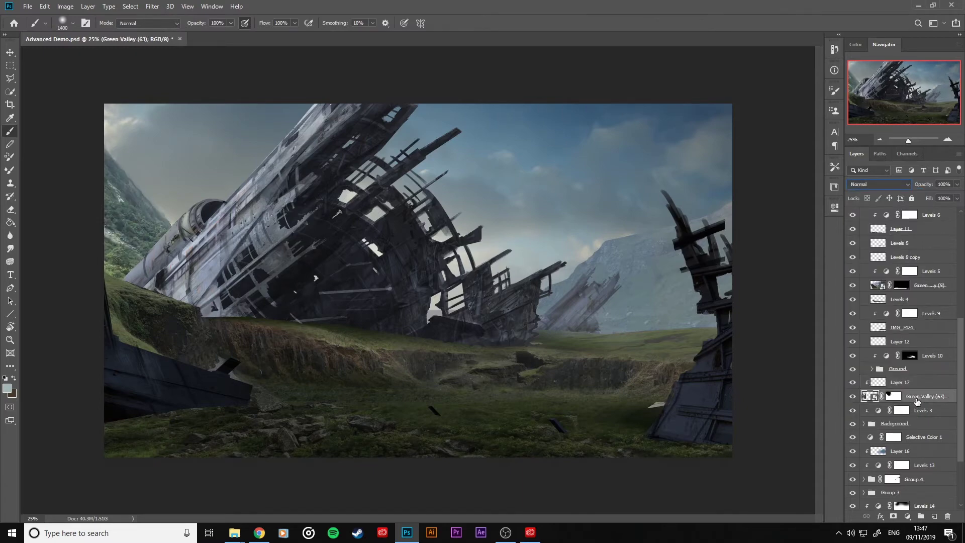
{"action": "left_click", "coordinate": [907, 516]}
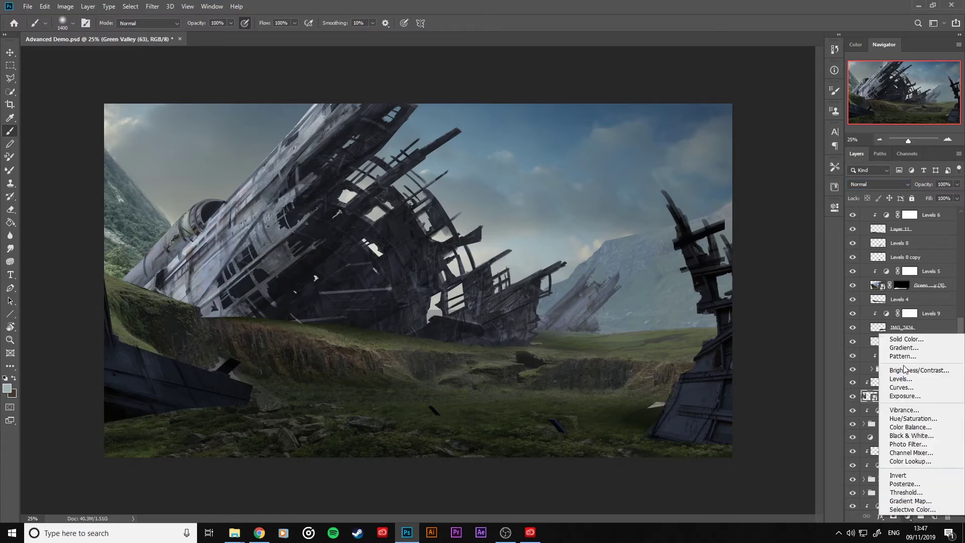
{"action": "left_click", "coordinate": [907, 379]}
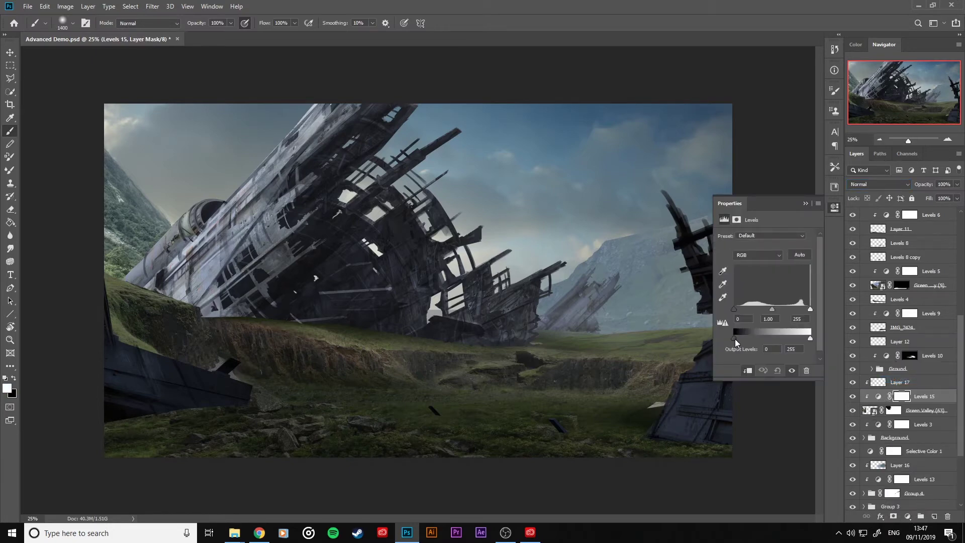
{"action": "left_click_drag", "start_coordinate": [734, 339], "coordinate": [751, 339]}
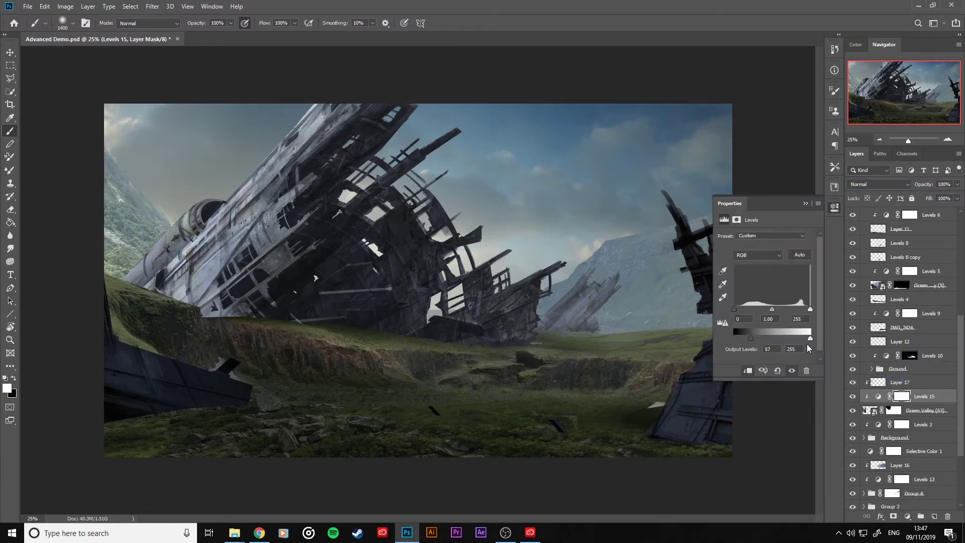
{"action": "left_click_drag", "start_coordinate": [809, 339], "coordinate": [785, 342]}
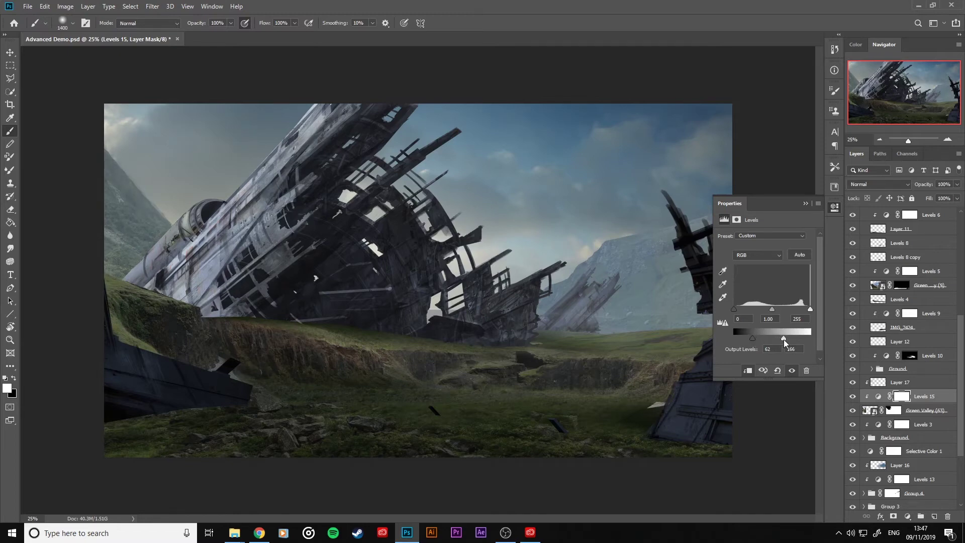
{"action": "left_click", "coordinate": [805, 204]}
Touch up the left mountain's ridge on the Green Valley (63) mask in white and black, using Sampled Brush 8 9 at 70 px.
{"action": "key", "text": "bracketleft"}
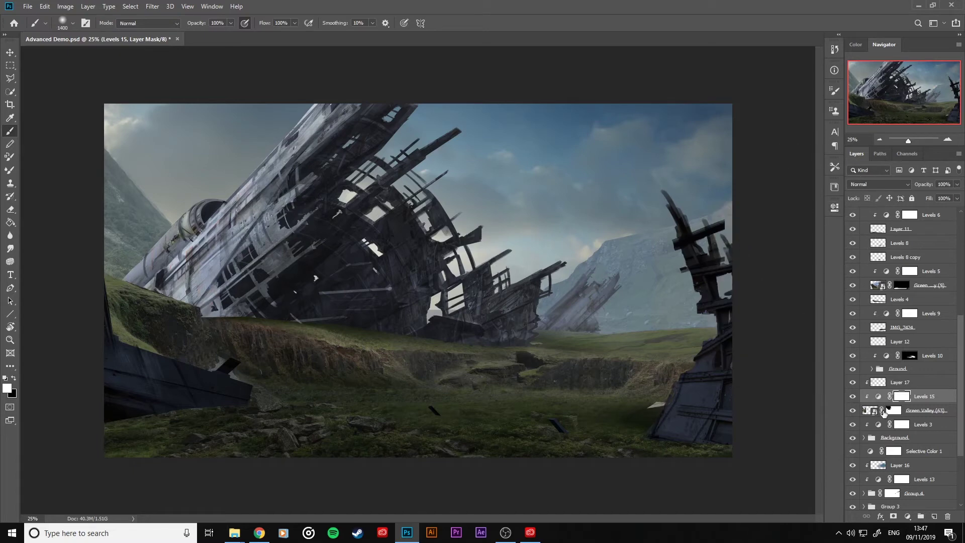
{"action": "left_click", "coordinate": [894, 410]}
{"action": "key", "text": "bracketleft"}
{"action": "key", "text": "bracketleft"}
{"action": "key", "text": "bracketleft"}
{"action": "key", "text": "bracketleft"}
{"action": "key", "text": "bracketleft"}
{"action": "key", "text": "bracketleft"}
{"action": "key", "text": "bracketleft"}
{"action": "key", "text": "bracketleft"}
{"action": "key", "text": "bracketleft"}
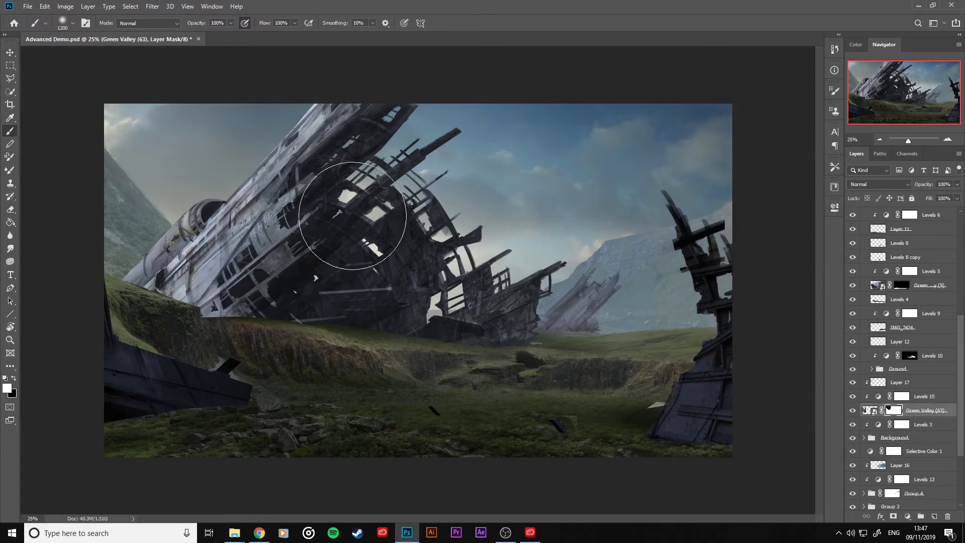
{"action": "key", "text": "bracketleft"}
{"action": "key", "text": "bracketleft"}
{"action": "key", "text": "bracketleft"}
{"action": "key", "text": "bracketleft"}
{"action": "right_click", "coordinate": [219, 168]}
{"action": "double_click", "coordinate": [480, 347]}
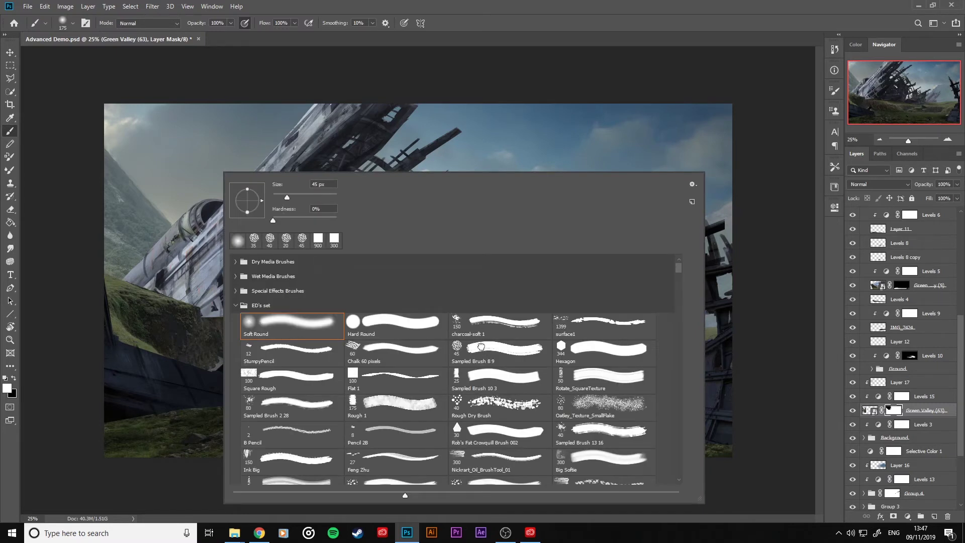
{"action": "key", "text": "bracketright"}
{"action": "key", "text": "bracketright"}
{"action": "key", "text": "bracketright"}
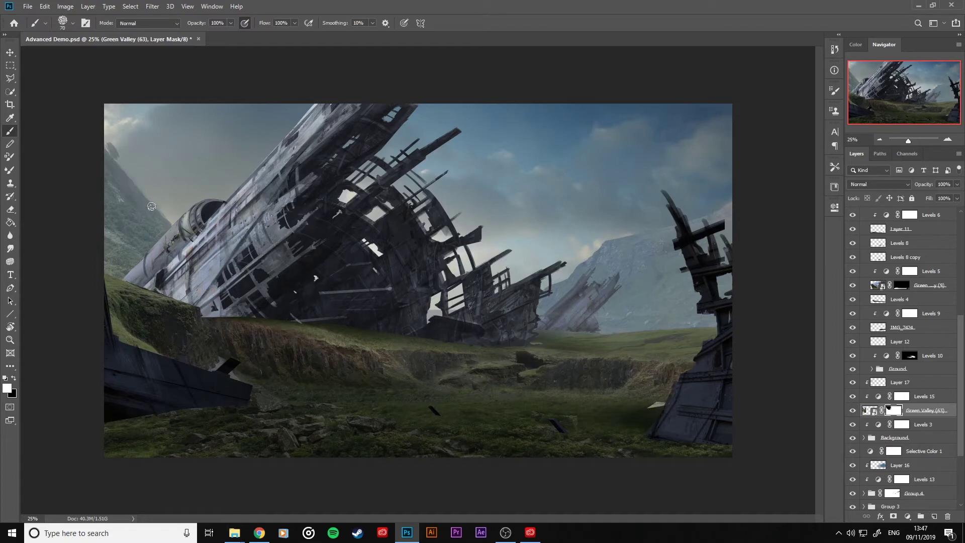
{"action": "key", "text": "x"}
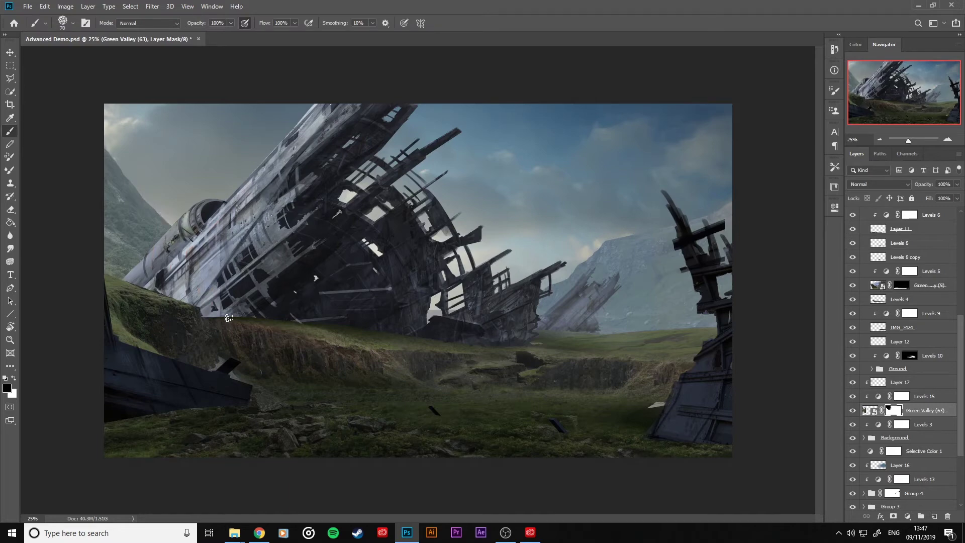
Mirror the whole image horizontally and check the composition at a small size.
{"action": "key", "text": "ctrl+minus"}
{"action": "key", "text": "ctrl+minus"}
{"action": "key", "text": "ctrl+minus"}
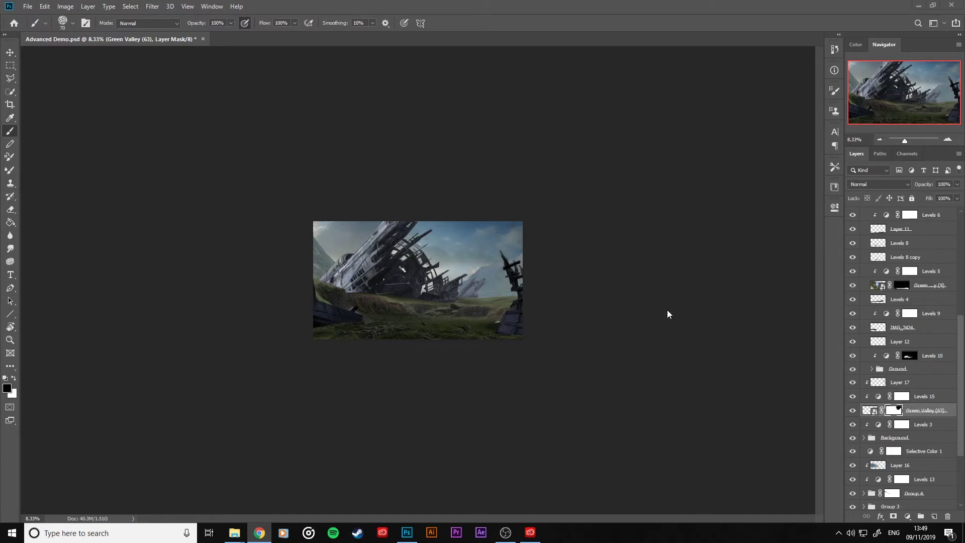
{"action": "key", "text": "ctrl+z"}
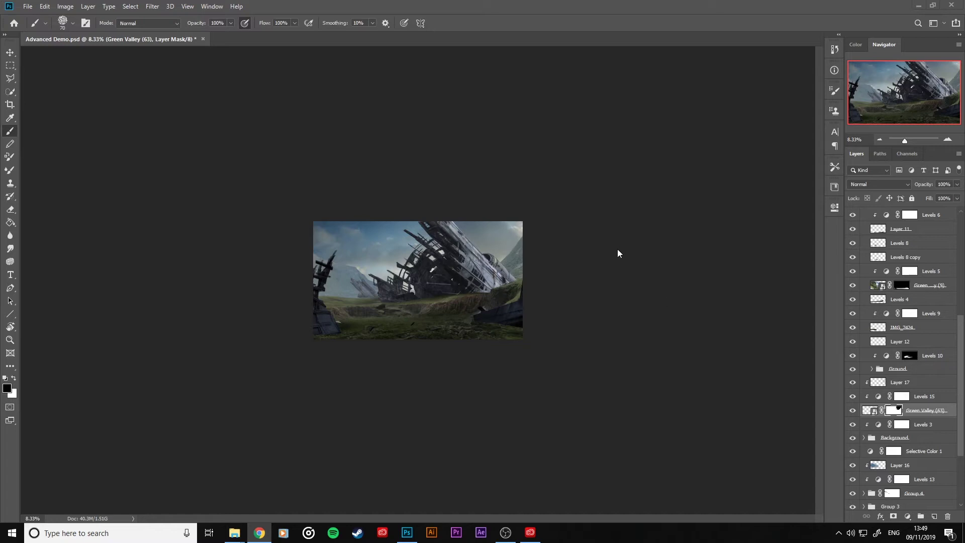
{"action": "left_click", "coordinate": [182, 270]}
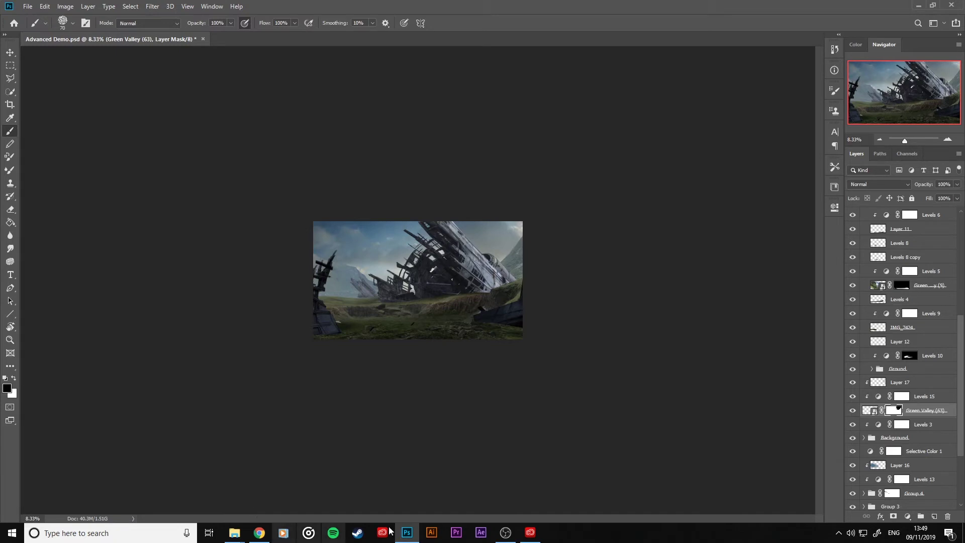
{"action": "key", "text": "h"}
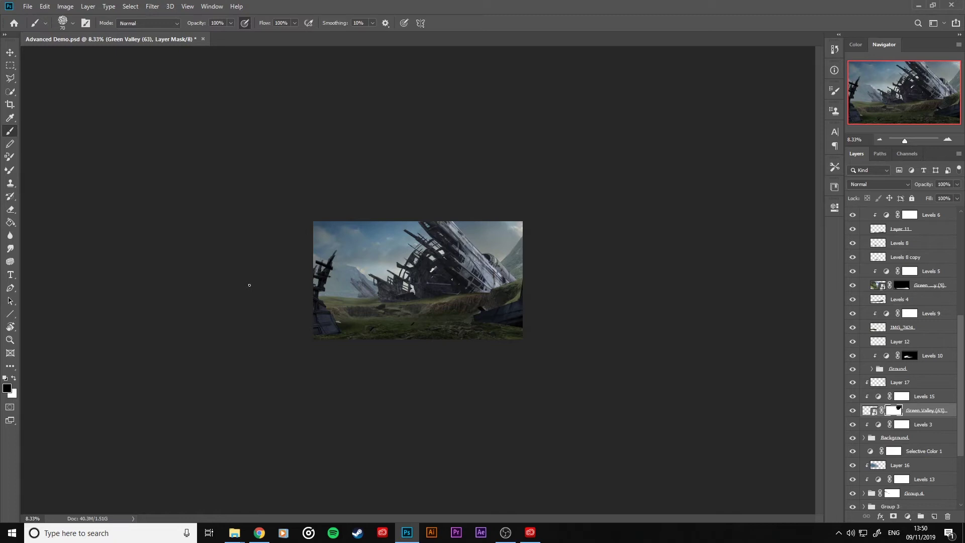
Compare the background with and without Green Valley (63), Layer 16 and Levels 13 by hiding and showing each one.
{"action": "key", "text": "ctrl+plus"}
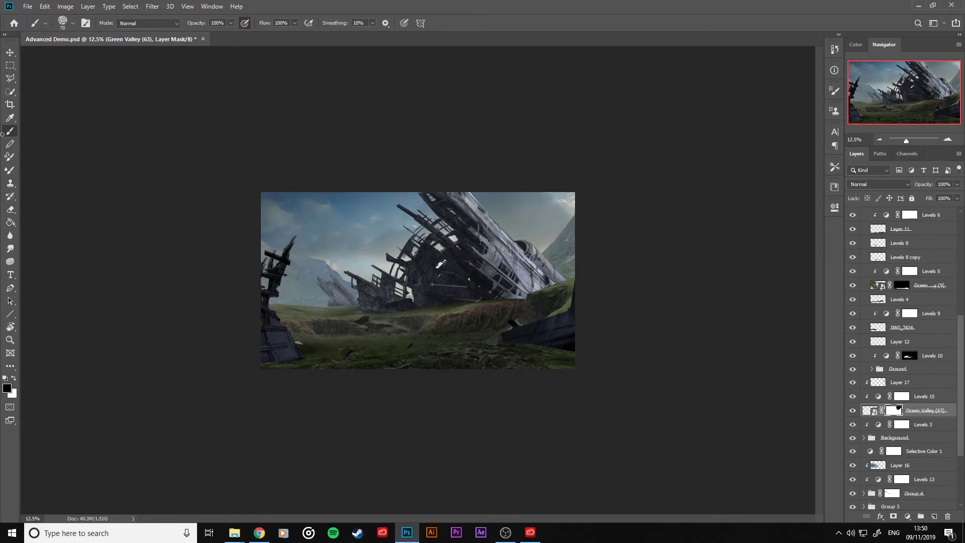
{"action": "key", "text": "ctrl+plus"}
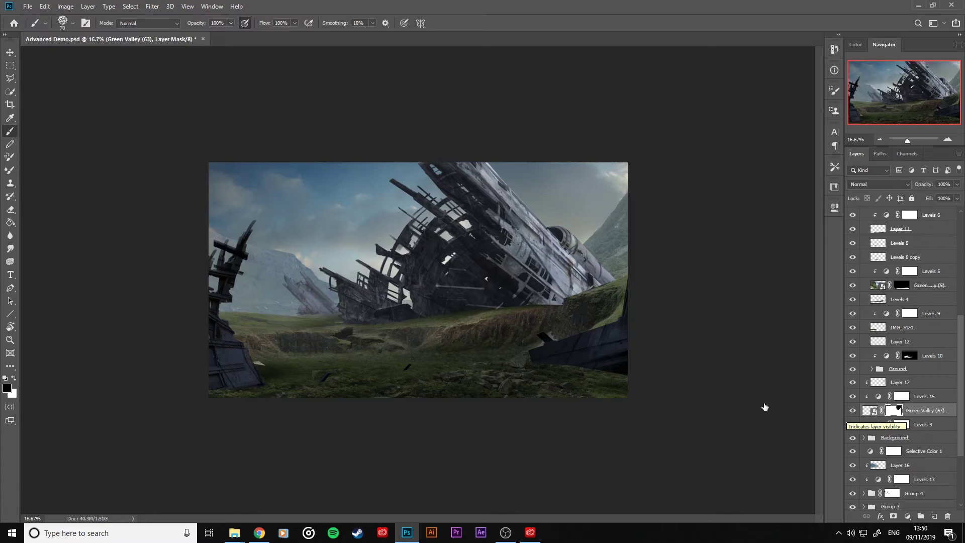
{"action": "left_click", "coordinate": [852, 411]}
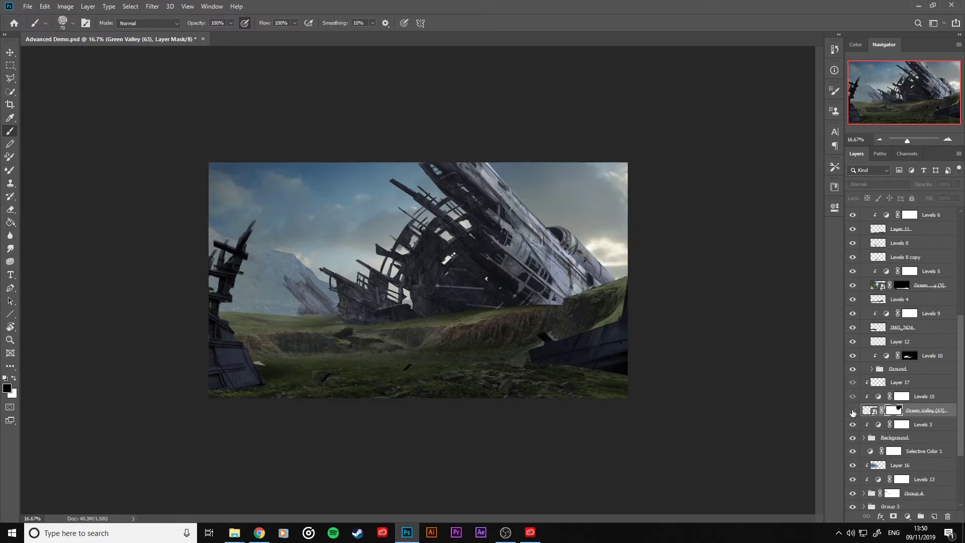
{"action": "left_click", "coordinate": [853, 411]}
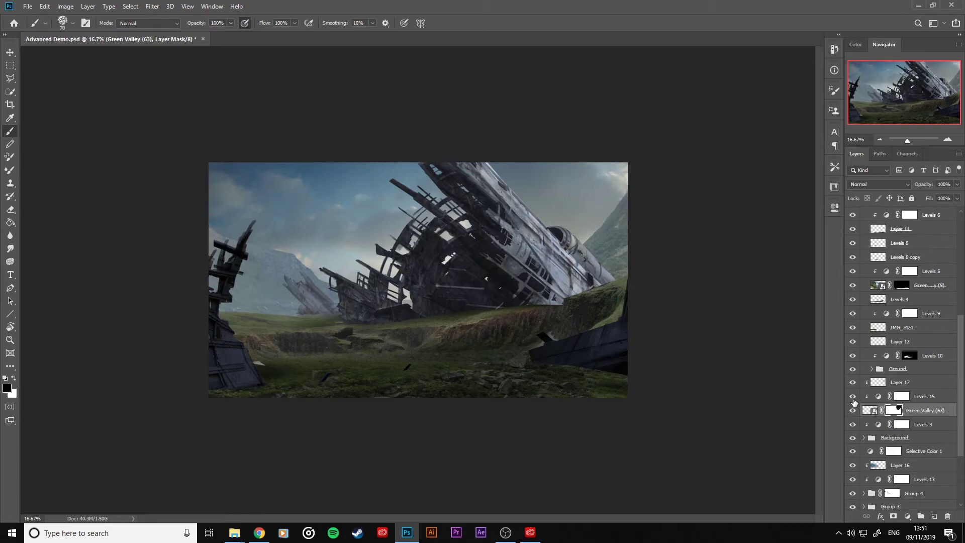
{"action": "left_click", "coordinate": [851, 466]}
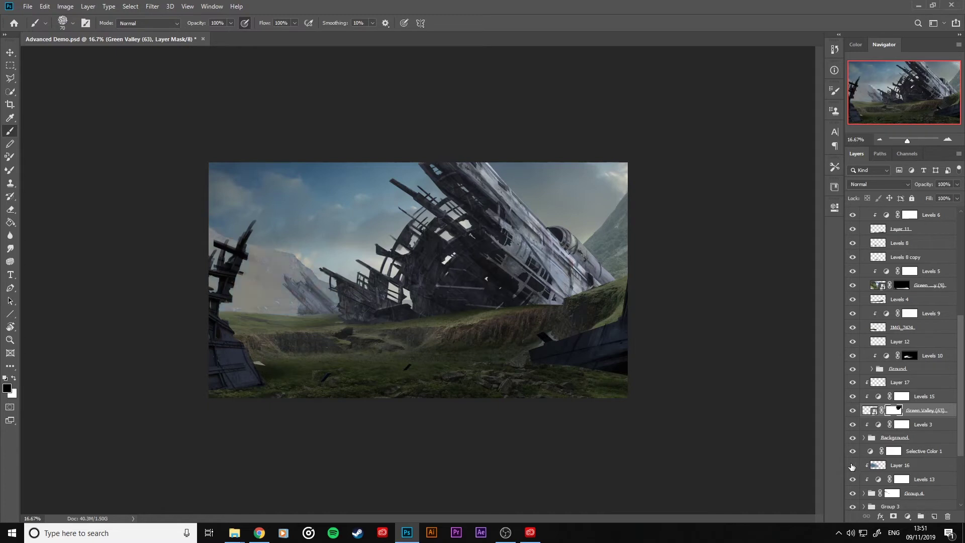
{"action": "left_click", "coordinate": [851, 466]}
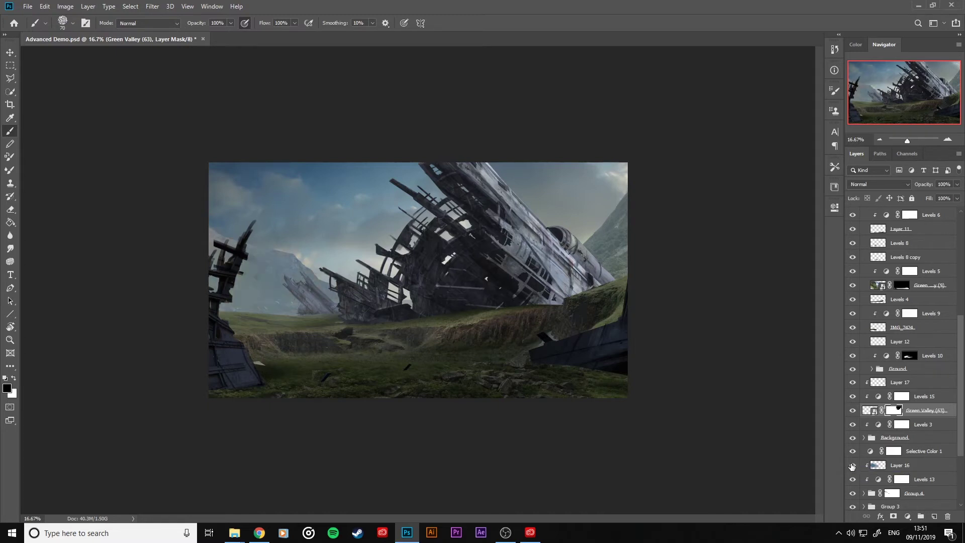
{"action": "left_click", "coordinate": [852, 478]}
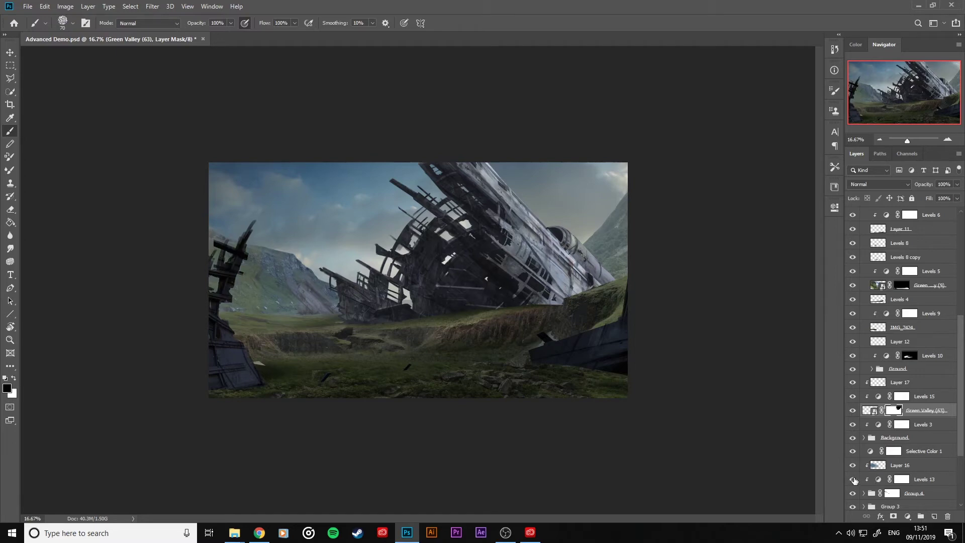
{"action": "left_click", "coordinate": [853, 480]}
Limit Layer 16 to darker underlying tones with Blend If, lowering the Underlying Layer's white threshold to around mid-gray.
{"action": "left_click", "coordinate": [931, 467]}
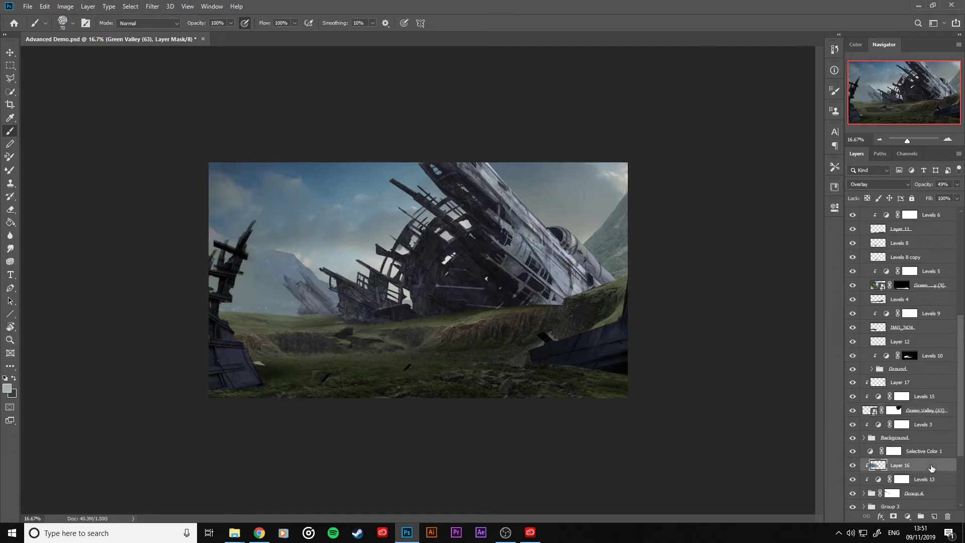
{"action": "double_click", "coordinate": [931, 467]}
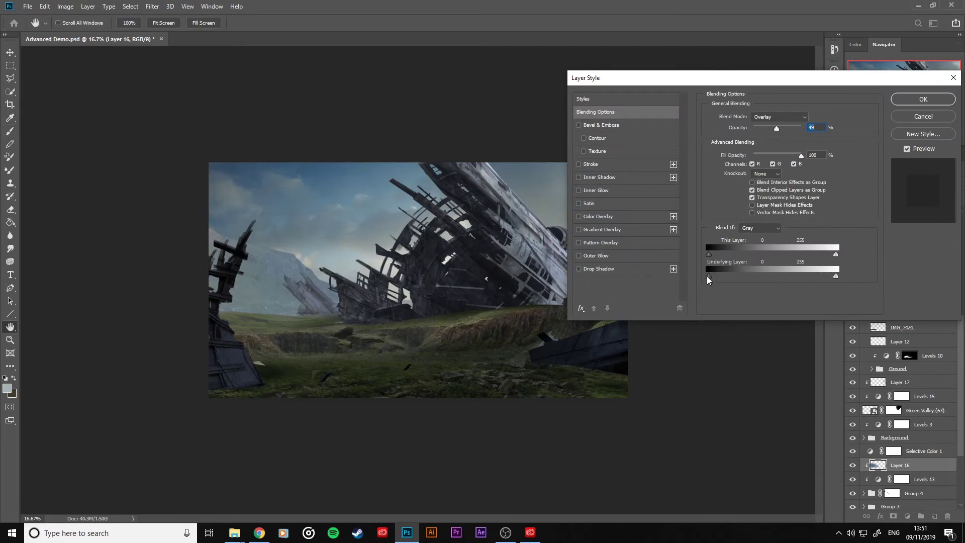
{"action": "left_click_drag", "start_coordinate": [708, 280], "coordinate": [759, 280]}
{"action": "left_click", "coordinate": [699, 280]}
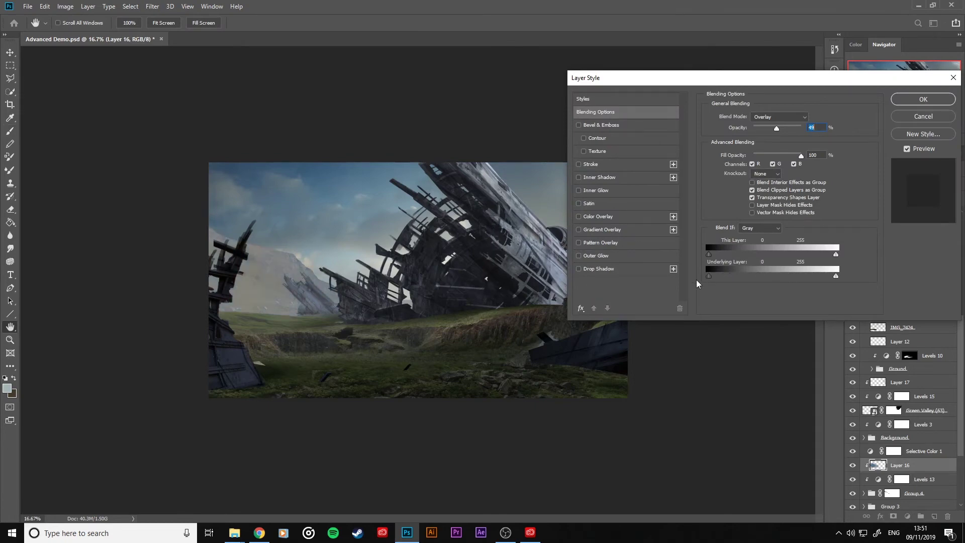
{"action": "left_click_drag", "start_coordinate": [836, 276], "coordinate": [775, 280]}
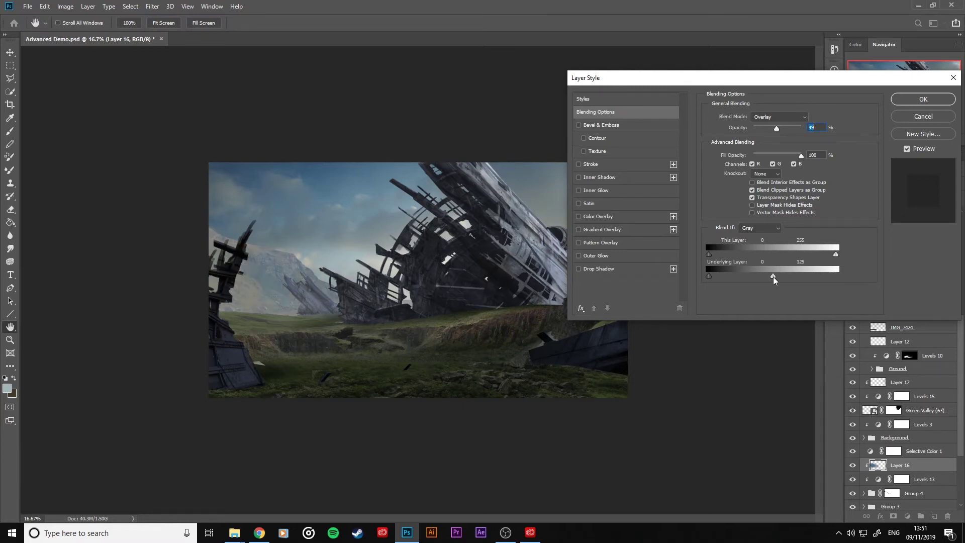
{"action": "left_click_drag", "start_coordinate": [776, 279], "coordinate": [779, 280]}
{"action": "key", "text": "alt"}
{"action": "left_click", "coordinate": [899, 104]}
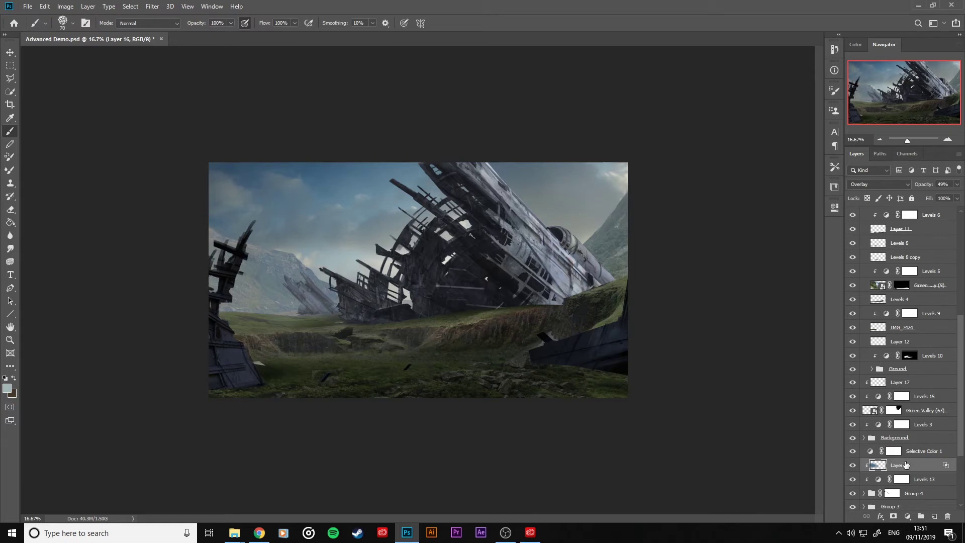
Reduce the opacity of the Levels 13 adjustment to 76%.
{"action": "left_click", "coordinate": [920, 480]}
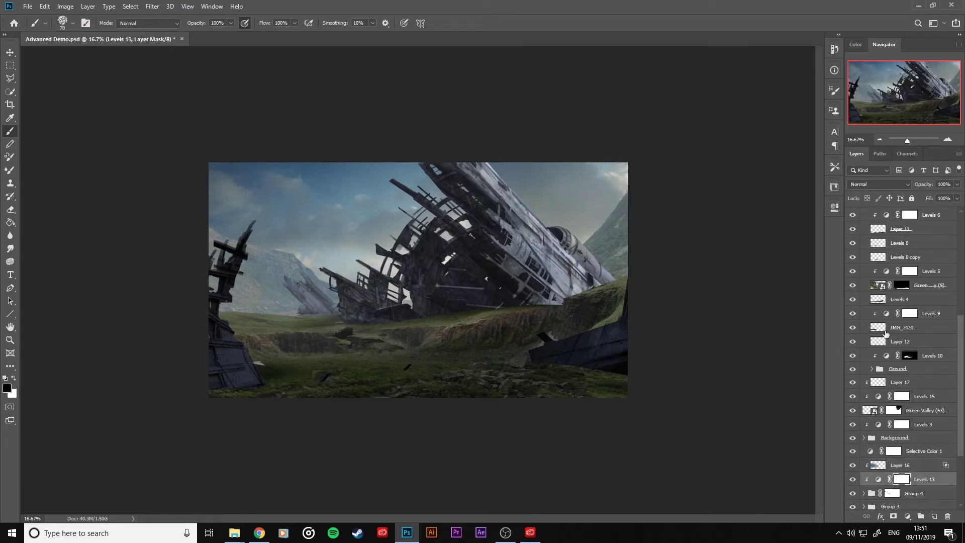
{"action": "left_click_drag", "start_coordinate": [923, 185], "coordinate": [907, 189]}
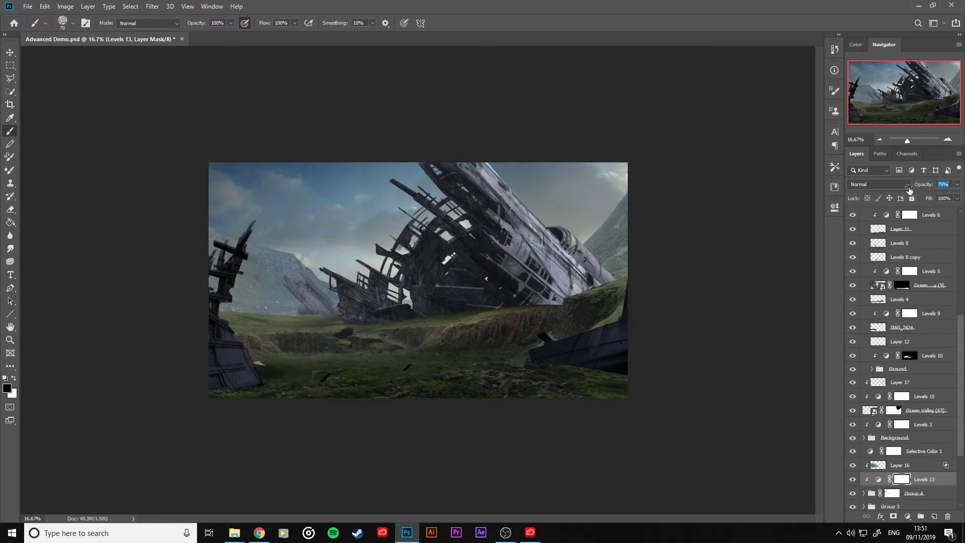
{"action": "left_click_drag", "start_coordinate": [909, 188], "coordinate": [910, 188]}
Set Layer 16's blend mode to Color.
{"action": "left_click", "coordinate": [910, 384]}
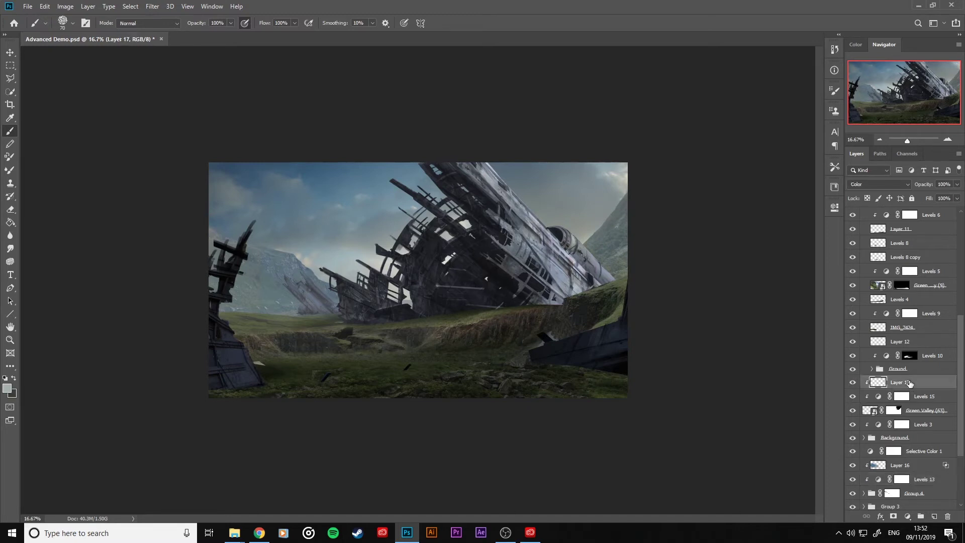
{"action": "left_click", "coordinate": [880, 466]}
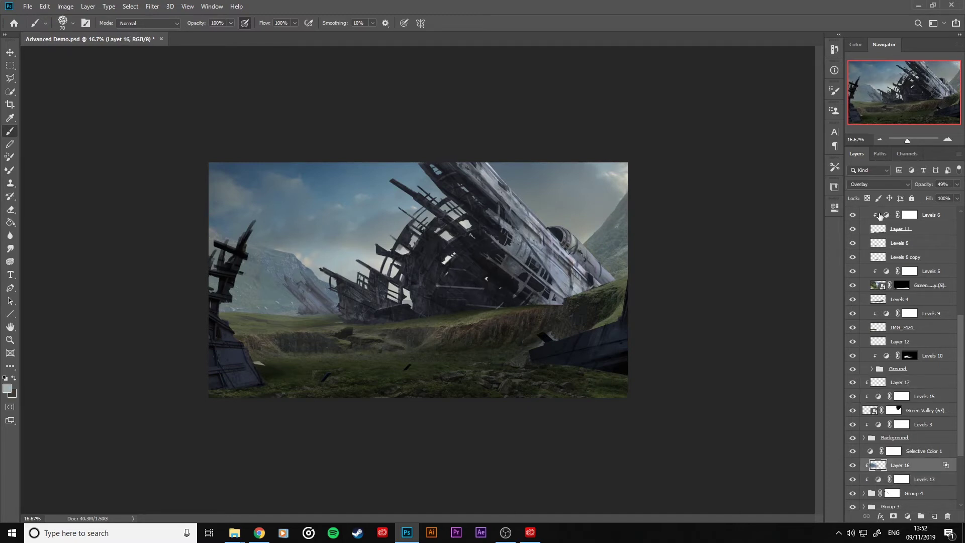
{"action": "left_click", "coordinate": [877, 182]}
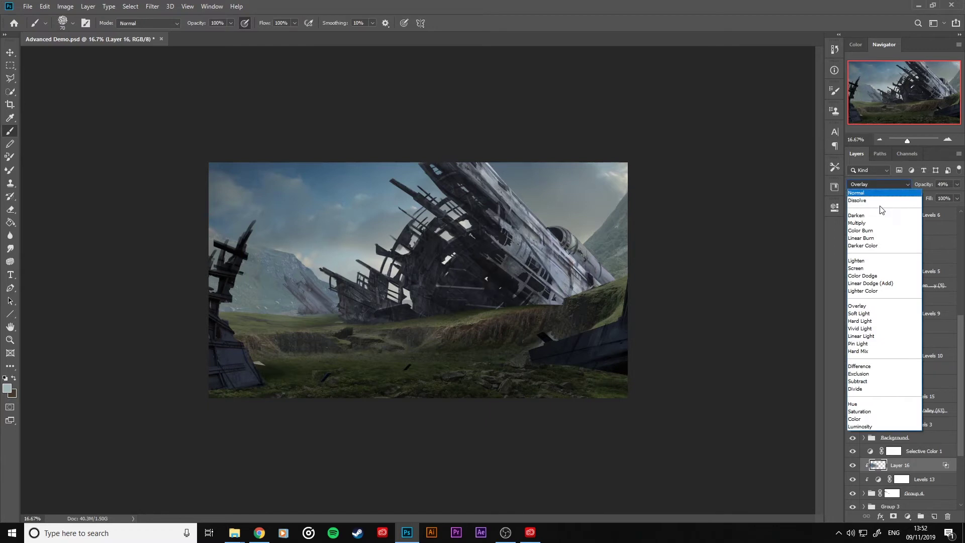
{"action": "left_click", "coordinate": [880, 420]}
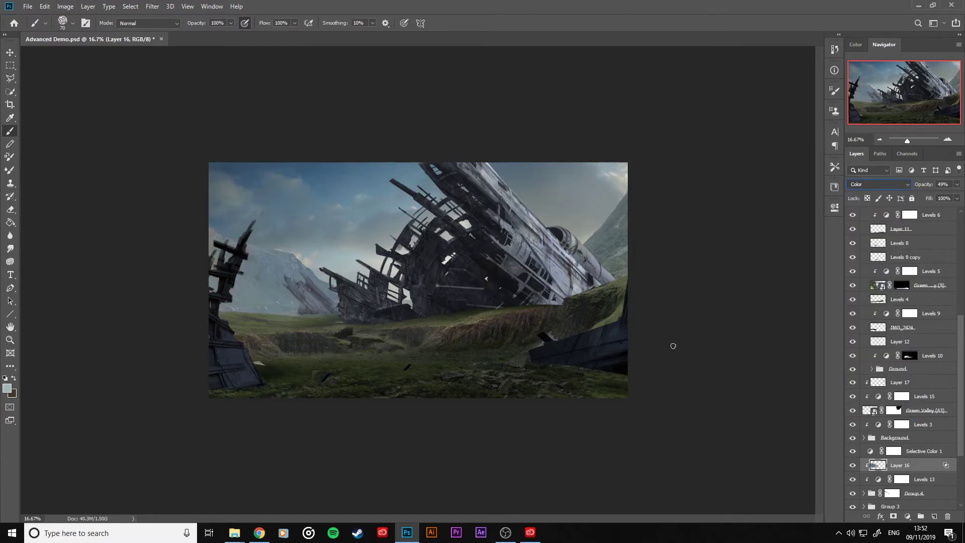
Tint the left mountain on Layer 16 with a sampled pale sky color, using the Soft Round brush at 1500 px.
{"action": "left_click", "coordinate": [372, 241], "text": "alt"}
{"action": "key", "text": "bracketright"}
{"action": "key", "text": "bracketright"}
{"action": "key", "text": "bracketright"}
{"action": "key", "text": "bracketright"}
{"action": "key", "text": "bracketright"}
{"action": "key", "text": "bracketright"}
{"action": "key", "text": "bracketright"}
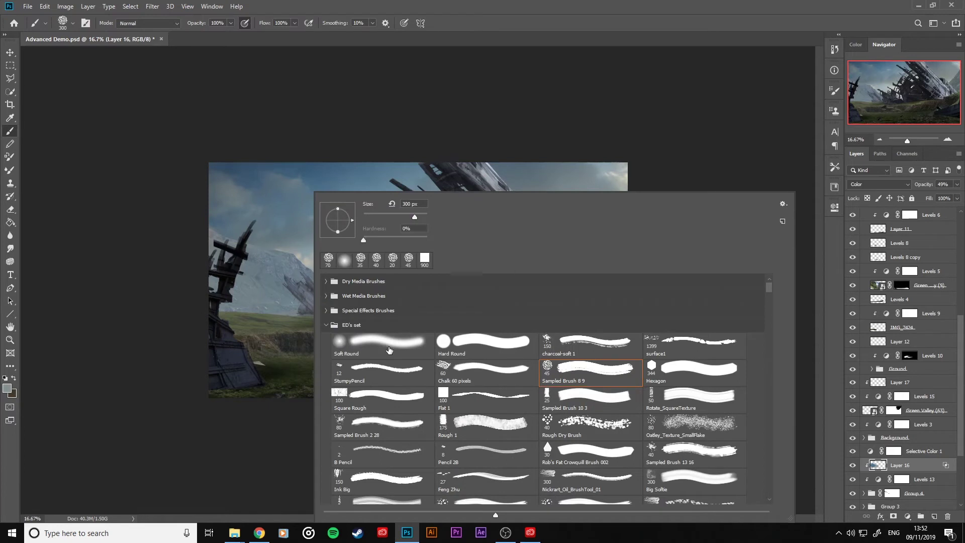
{"action": "double_click", "coordinate": [385, 350]}
{"action": "key", "text": "bracketright"}
{"action": "key", "text": "bracketright"}
{"action": "key", "text": "bracketright"}
{"action": "key", "text": "bracketright"}
{"action": "key", "text": "bracketright"}
{"action": "key", "text": "bracketright"}
{"action": "key", "text": "bracketright"}
{"action": "key", "text": "bracketright"}
{"action": "key", "text": "bracketright"}
{"action": "key", "text": "bracketright"}
{"action": "key", "text": "bracketright"}
{"action": "key", "text": "bracketright"}
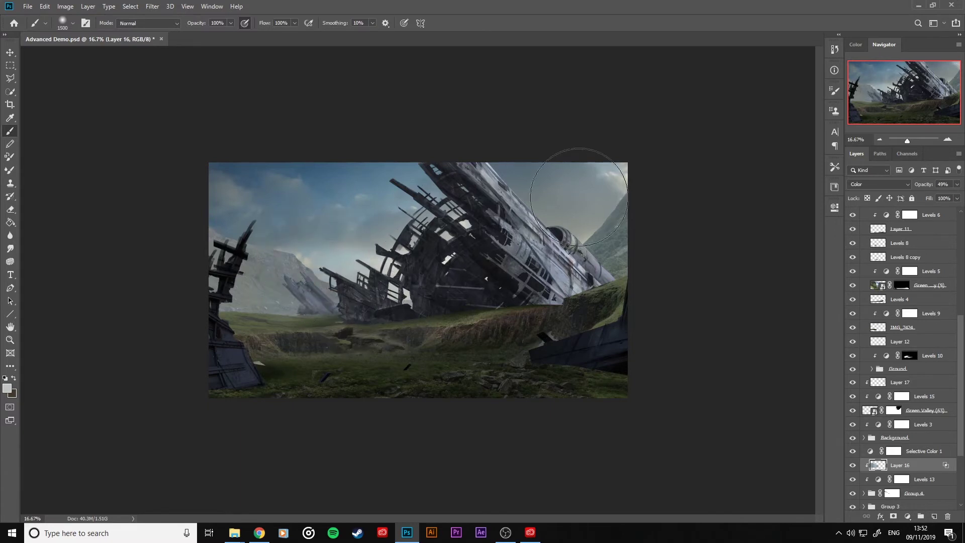
Sample a deeper blue from the upper sky and brush it over the left mountain on Layer 16 at 1200 px.
{"action": "key", "text": "alt"}
{"action": "left_click", "coordinate": [388, 175], "text": "alt"}
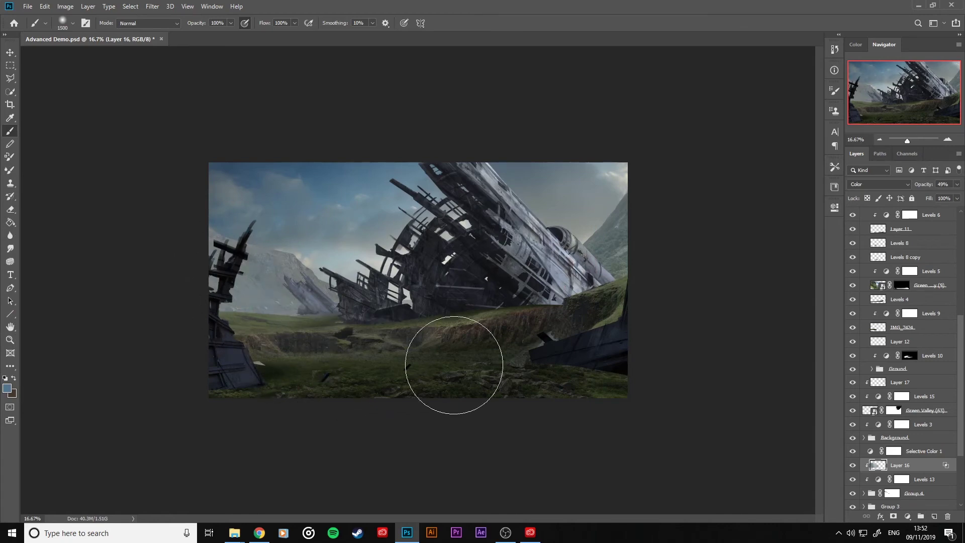
{"action": "key", "text": "bracketleft"}
{"action": "key", "text": "bracketleft"}
{"action": "key", "text": "bracketleft"}
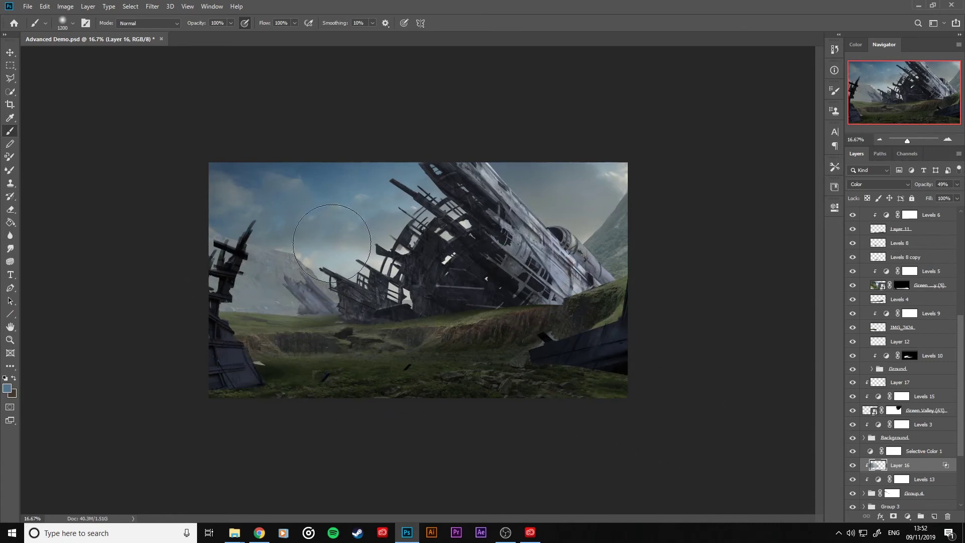
{"action": "key", "text": "alt"}
Add a new layer clipped above Layer 16 and softly paint the left mountain with color sampled from the right hillside at 1500 px.
{"action": "left_click", "coordinate": [934, 517]}
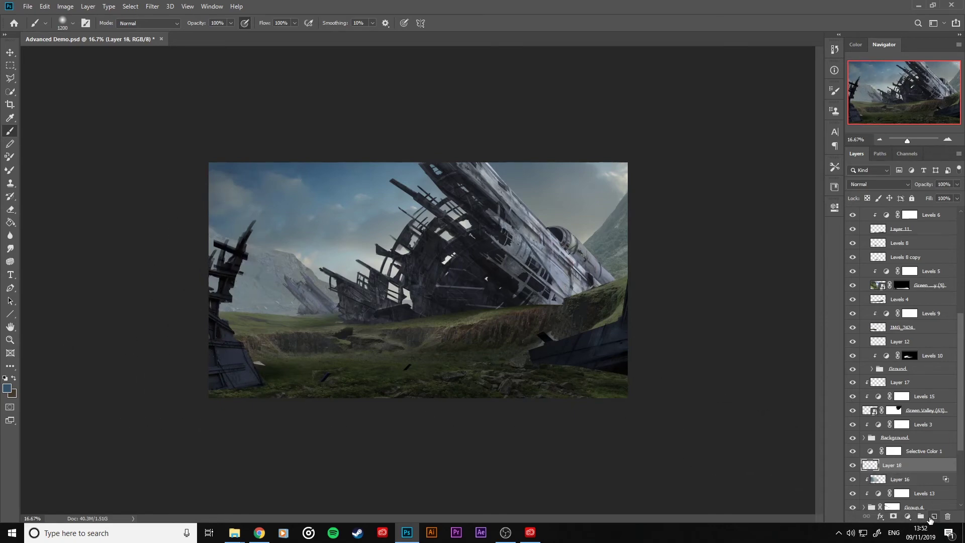
{"action": "left_click", "coordinate": [921, 469], "text": "alt"}
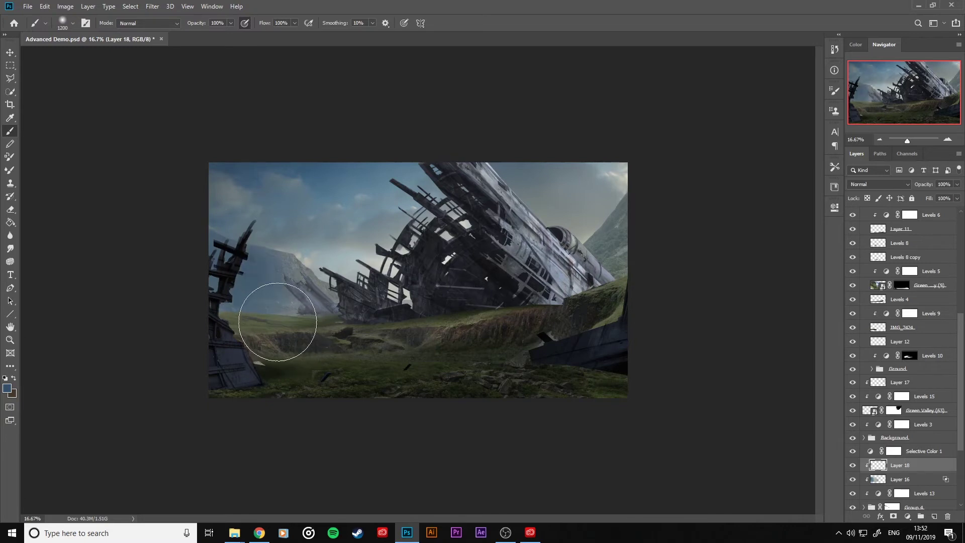
{"action": "key", "text": "alt"}
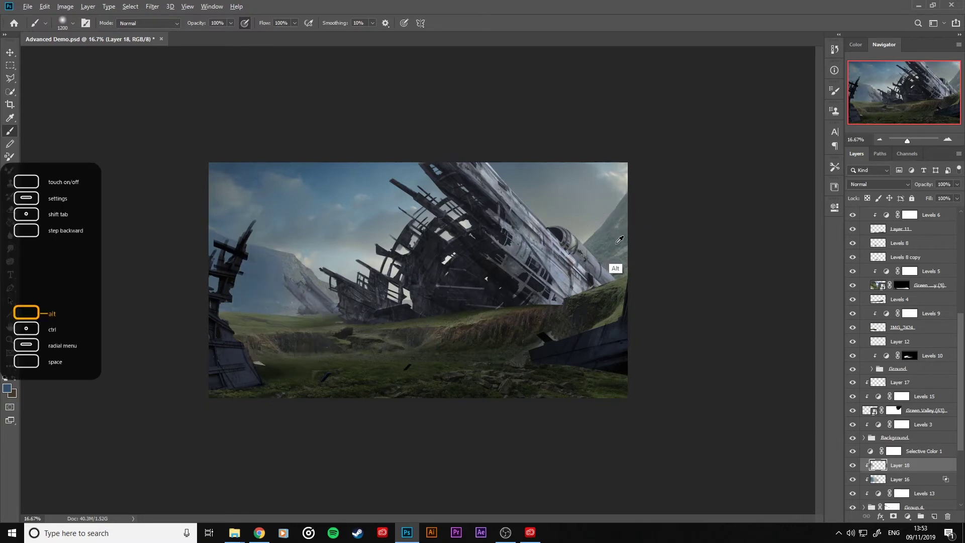
{"action": "left_click", "coordinate": [617, 243], "text": "alt"}
{"action": "mouse_move", "coordinate": [235, 302]}
{"action": "left_mouse_down"}
{"action": "mouse_move", "coordinate": [226, 252]}
{"action": "mouse_move", "coordinate": [253, 278]}
{"action": "left_mouse_up"}
{"action": "key", "text": "ctrl+z"}
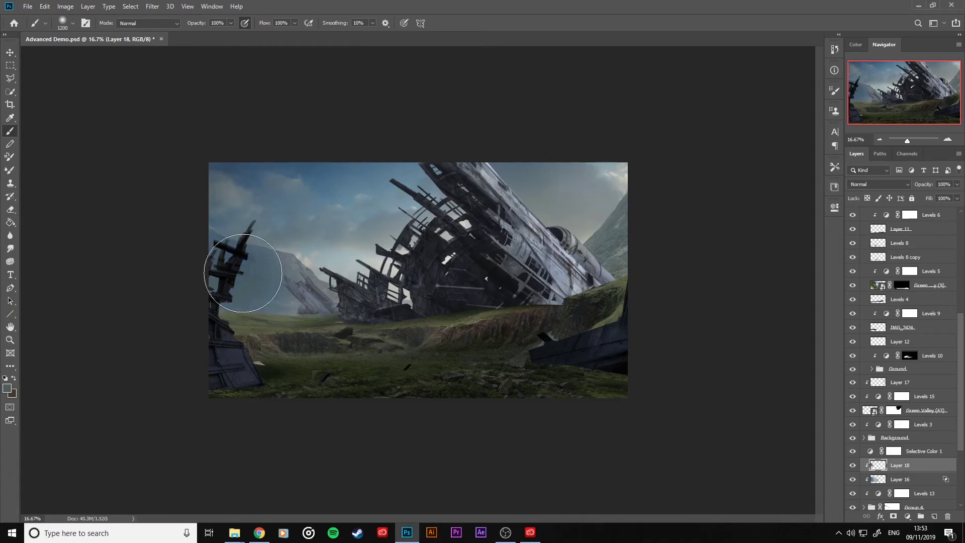
{"action": "key", "text": "bracketright"}
{"action": "key", "text": "bracketright"}
{"action": "key", "text": "bracketright"}
{"action": "left_click_drag", "start_coordinate": [291, 319], "coordinate": [279, 285]}
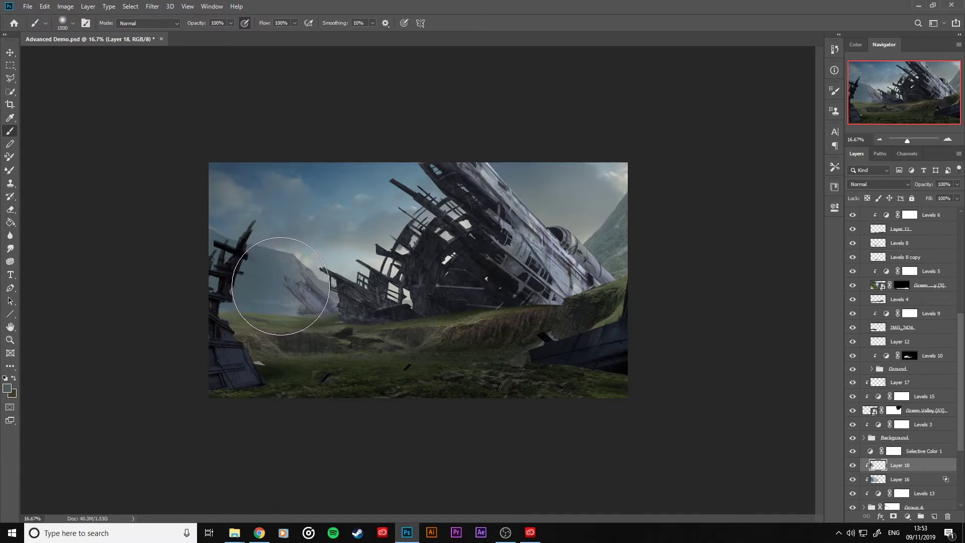
{"action": "key", "text": "bracketleft"}
Delete Layer 14 and the Levels 11 adjustment from inside Group 4.
{"action": "scroll", "coordinate": [870, 467], "scroll_direction": "down", "scroll_amount": 3}
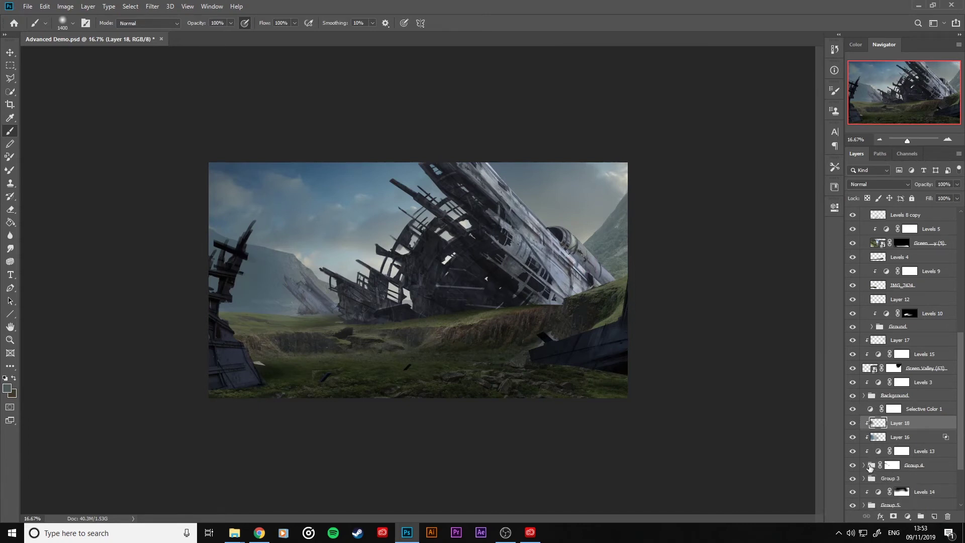
{"action": "left_click", "coordinate": [924, 466]}
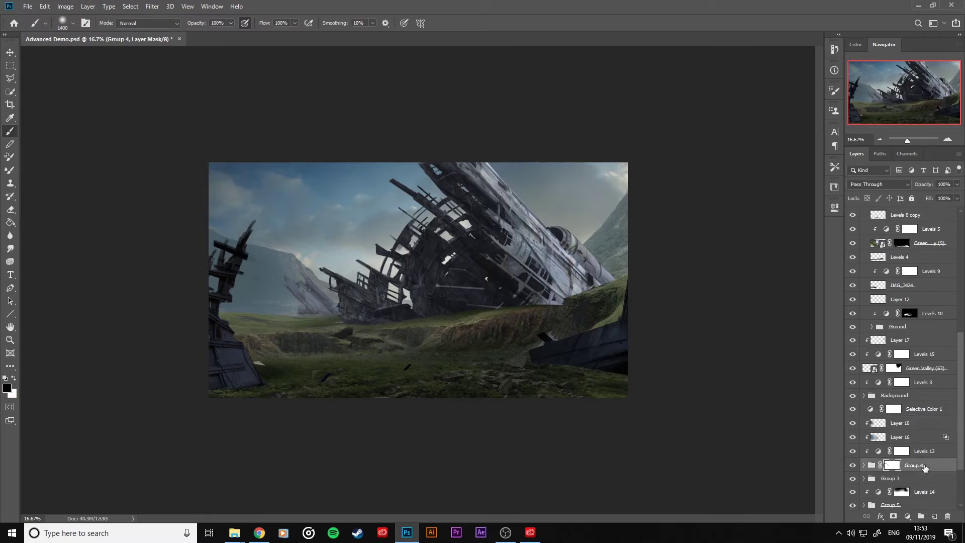
{"action": "left_click", "coordinate": [864, 465]}
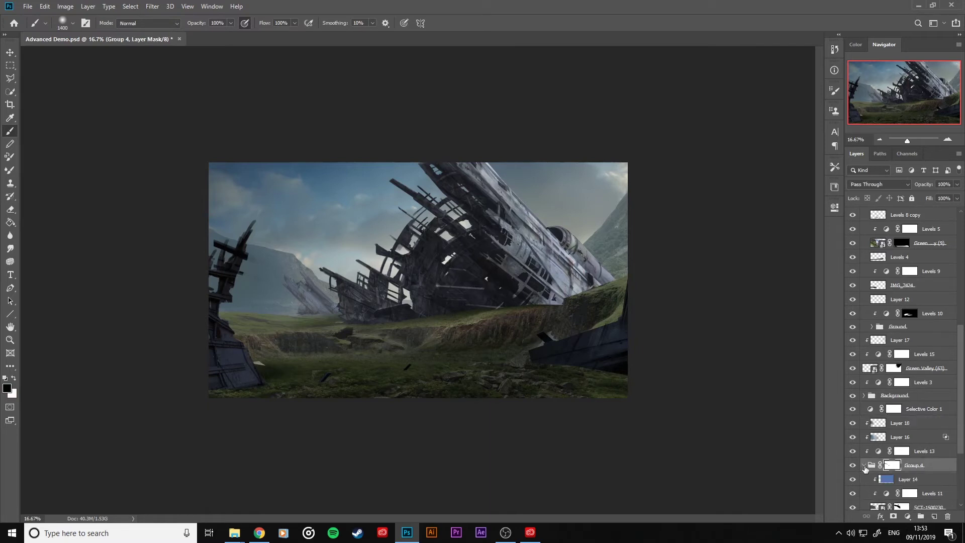
{"action": "scroll", "coordinate": [865, 469], "scroll_direction": "down", "scroll_amount": 1}
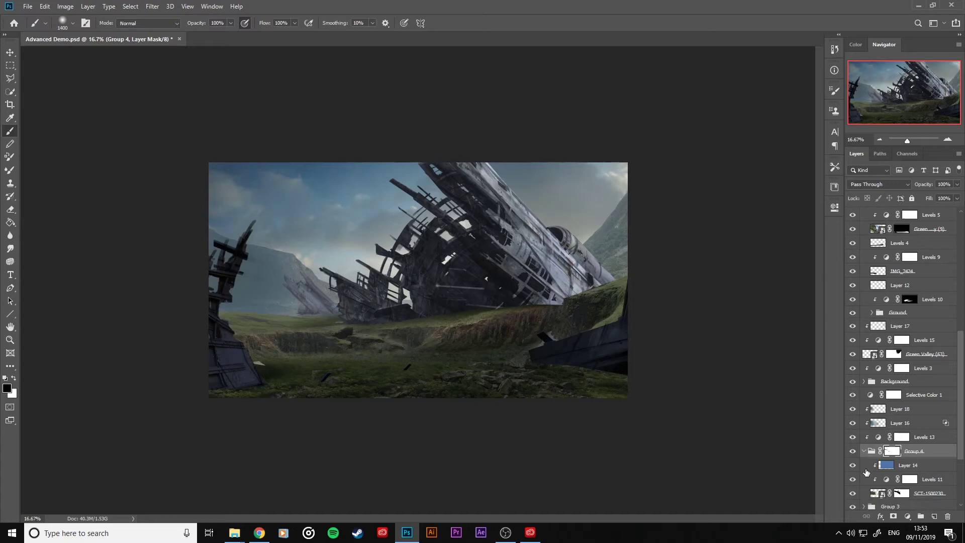
{"action": "left_click", "coordinate": [853, 496]}
{"action": "left_click", "coordinate": [852, 494]}
{"action": "left_click", "coordinate": [853, 465]}
{"action": "left_click", "coordinate": [853, 479]}
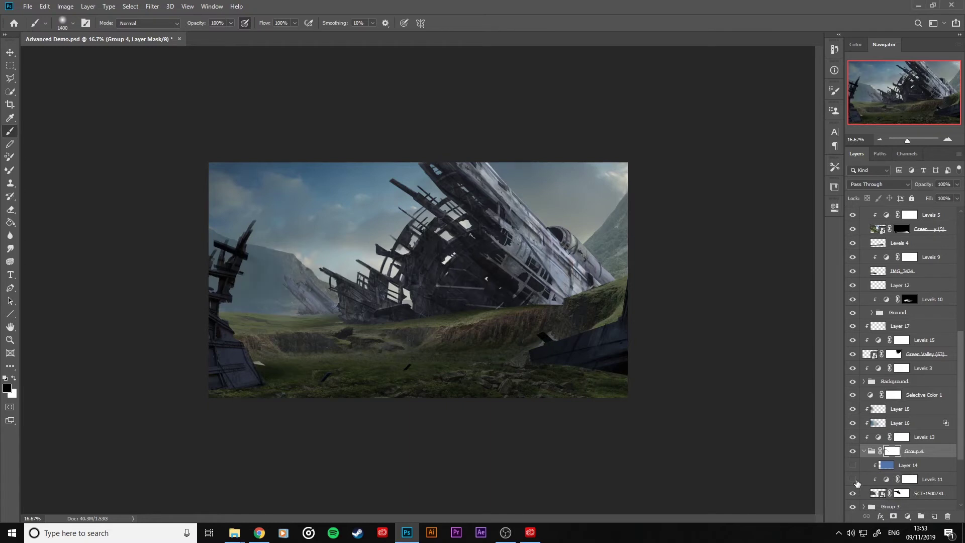
{"action": "left_click", "coordinate": [922, 479]}
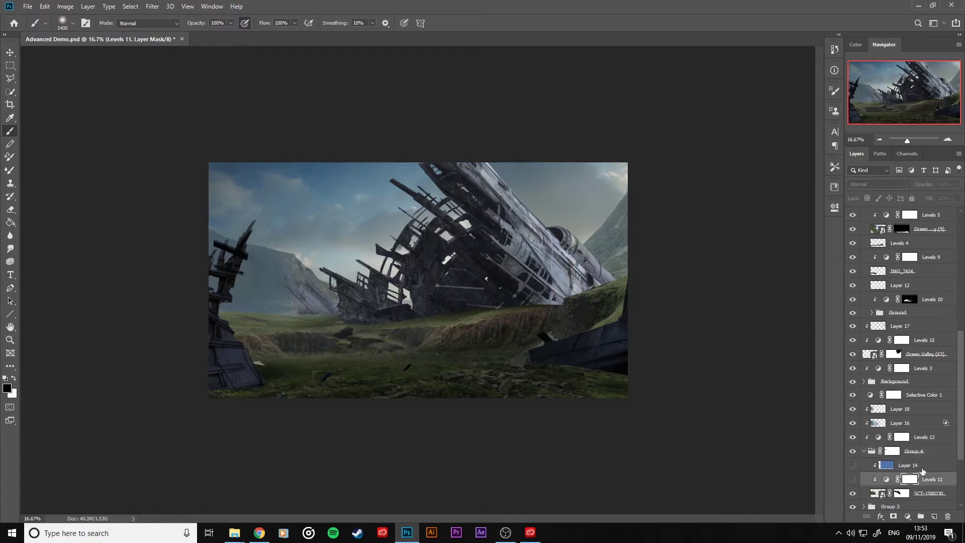
{"action": "left_click", "coordinate": [922, 471], "text": "shift"}
{"action": "key", "text": "Delete"}
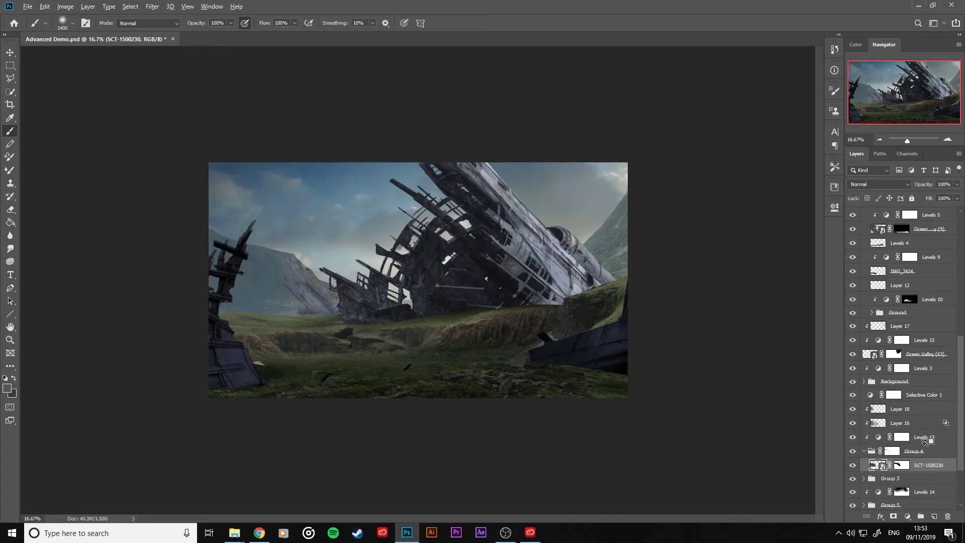
Unclip Levels 13 and delete it together with Layer 16 and Layer 18 above Group 4.
{"action": "left_click", "coordinate": [922, 439]}
{"action": "left_click", "coordinate": [920, 437], "text": "alt"}
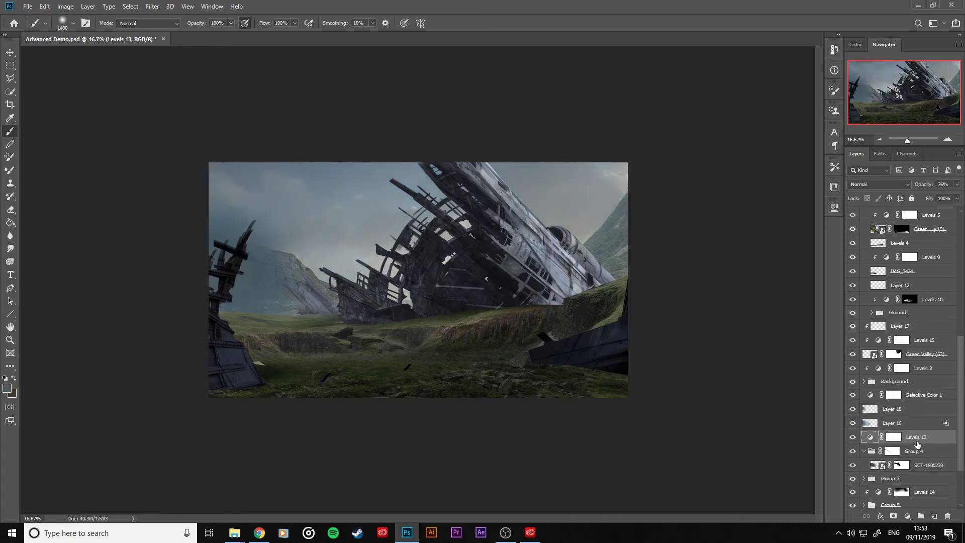
{"action": "left_click", "coordinate": [912, 410], "text": "shift"}
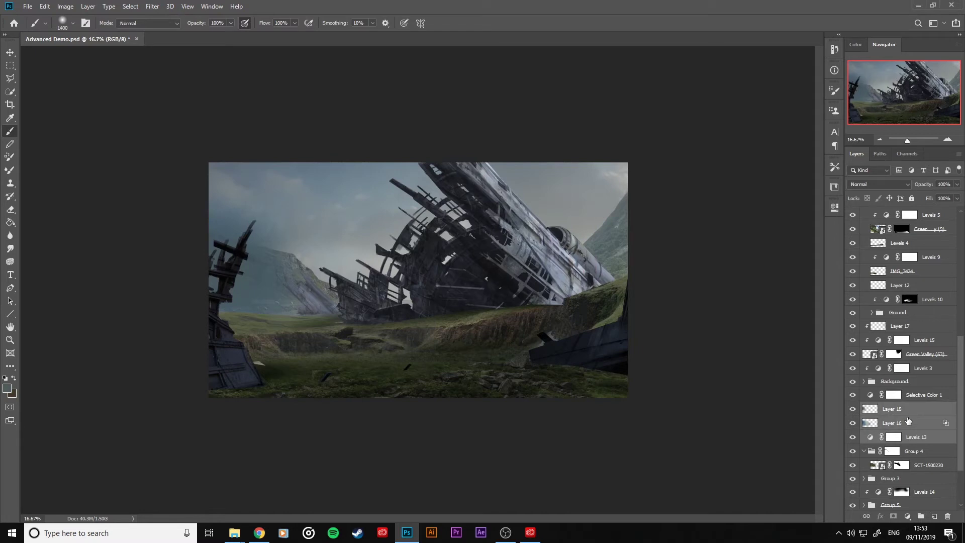
{"action": "key", "text": "Delete"}
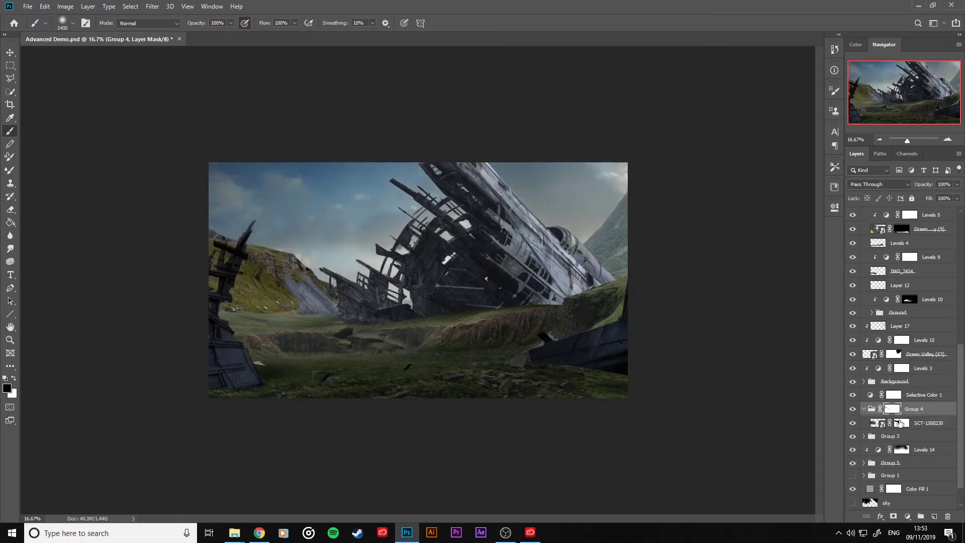
Merge Group 4 with its SCT-1500230 layer into a single layer.
{"action": "left_click", "coordinate": [928, 425]}
{"action": "right_click", "coordinate": [928, 424]}
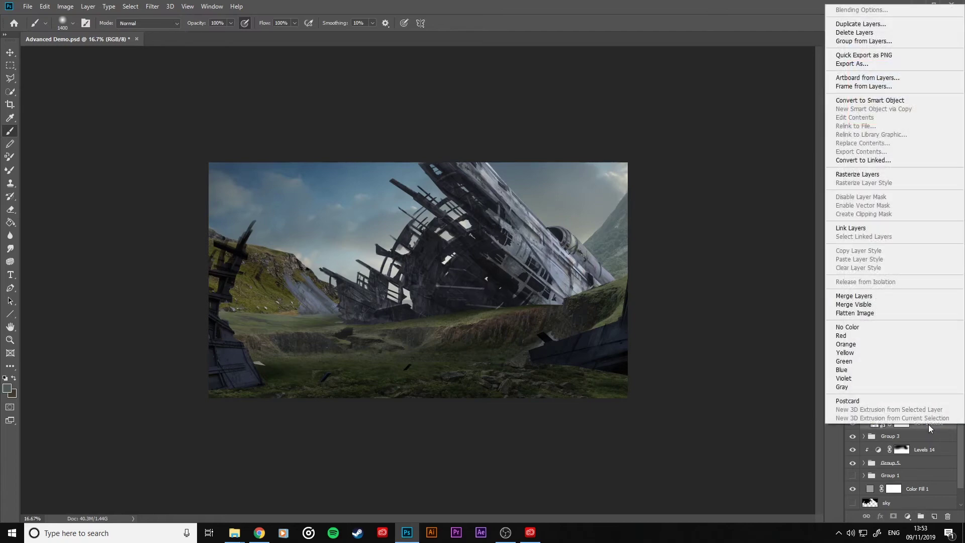
{"action": "left_click", "coordinate": [853, 295]}
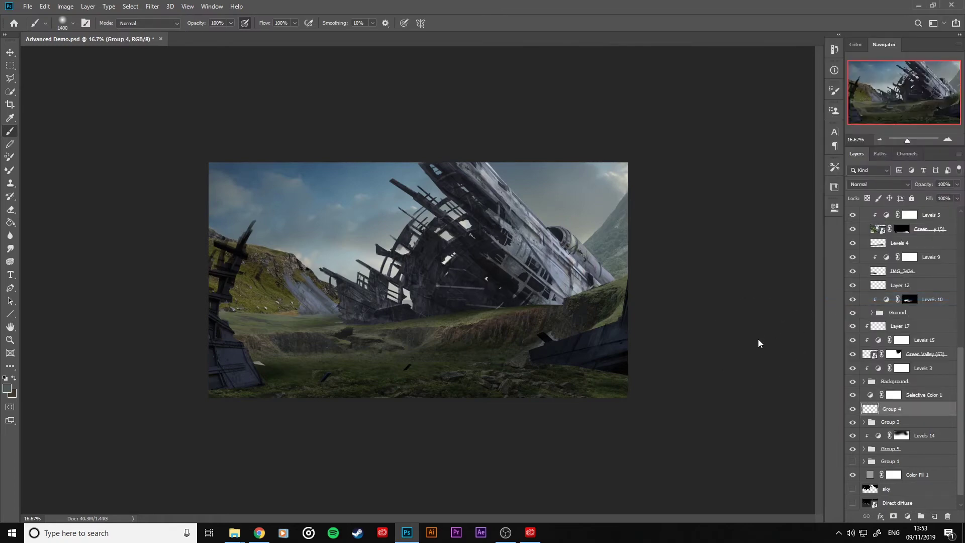
Load the merged Group 4 outline as a selection, then add a new layer beneath it and hide Group 4.
{"action": "left_click", "coordinate": [869, 408], "text": "ctrl"}
{"action": "left_click", "coordinate": [907, 421]}
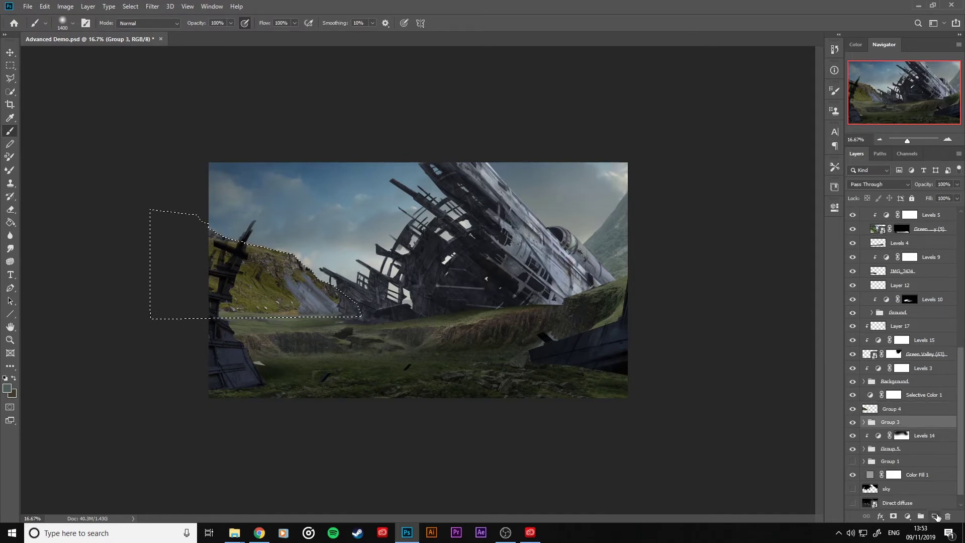
{"action": "left_click", "coordinate": [935, 515]}
{"action": "left_click", "coordinate": [853, 409]}
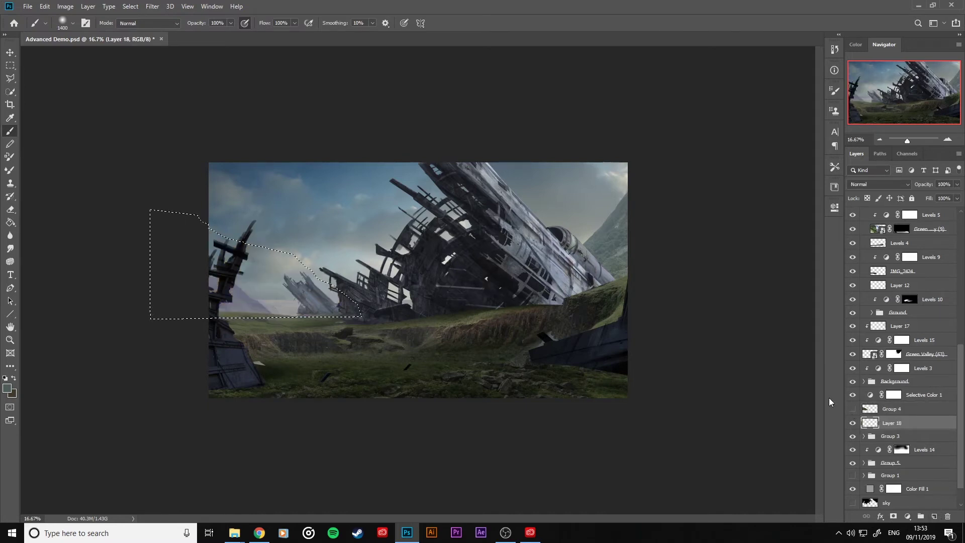
Fill the selected left mountain on Layer 18 with soft sky color sampled just above it, using the Soft Round brush at up to 1500 px.
{"action": "key", "text": "alt"}
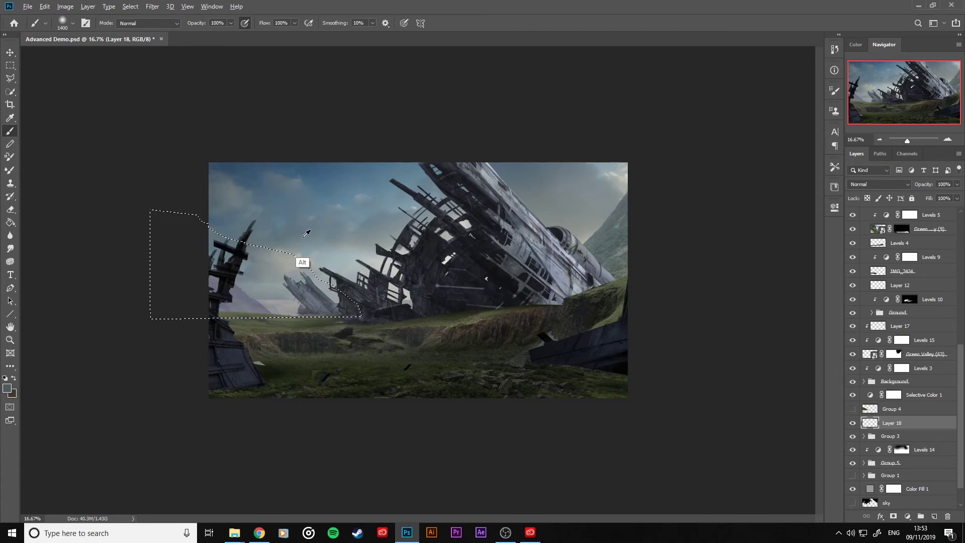
{"action": "left_click", "coordinate": [306, 231], "text": "alt"}
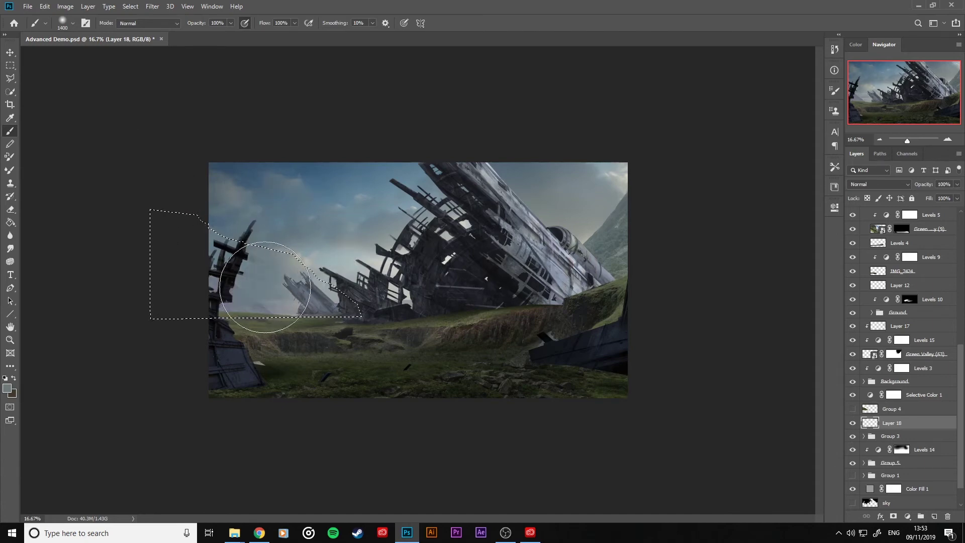
{"action": "mouse_move", "coordinate": [265, 286]}
{"action": "left_mouse_down"}
{"action": "mouse_move", "coordinate": [297, 271]}
{"action": "mouse_move", "coordinate": [269, 248]}
{"action": "left_mouse_up"}
{"action": "key", "text": "bracketright"}
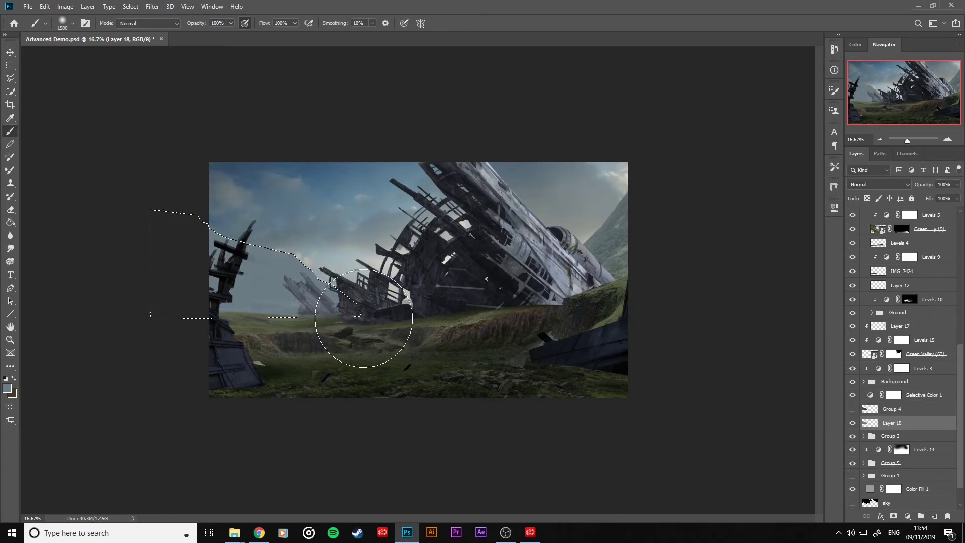
{"action": "key", "text": "alt"}
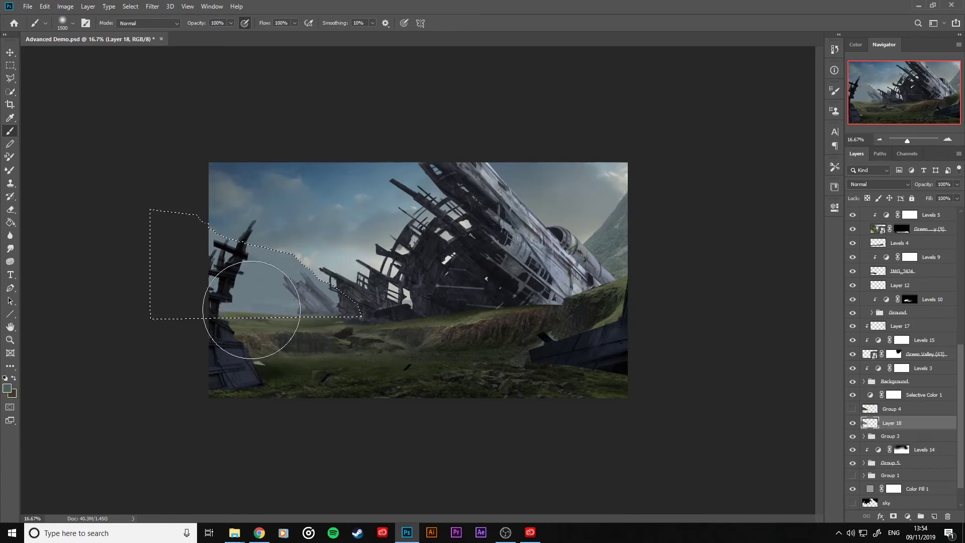
{"action": "key", "text": "bracketleft"}
{"action": "key", "text": "bracketleft"}
{"action": "key", "text": "bracketleft"}
{"action": "key", "text": "bracketleft"}
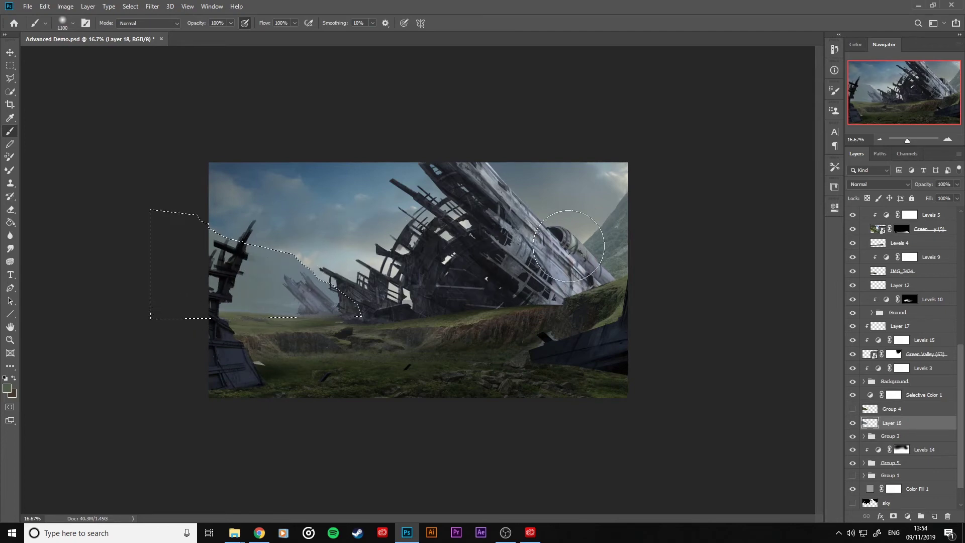
Sample the right hillside's color and softly blend it into the left mountain on Layer 18, reducing the brush to 800 px.
{"action": "key", "text": "alt"}
{"action": "left_click", "coordinate": [620, 239], "text": "alt"}
{"action": "key", "text": "bracketleft"}
{"action": "key", "text": "bracketleft"}
{"action": "key", "text": "bracketleft"}
{"action": "key", "text": "bracketleft"}
{"action": "key", "text": "bracketleft"}
{"action": "key", "text": "bracketleft"}
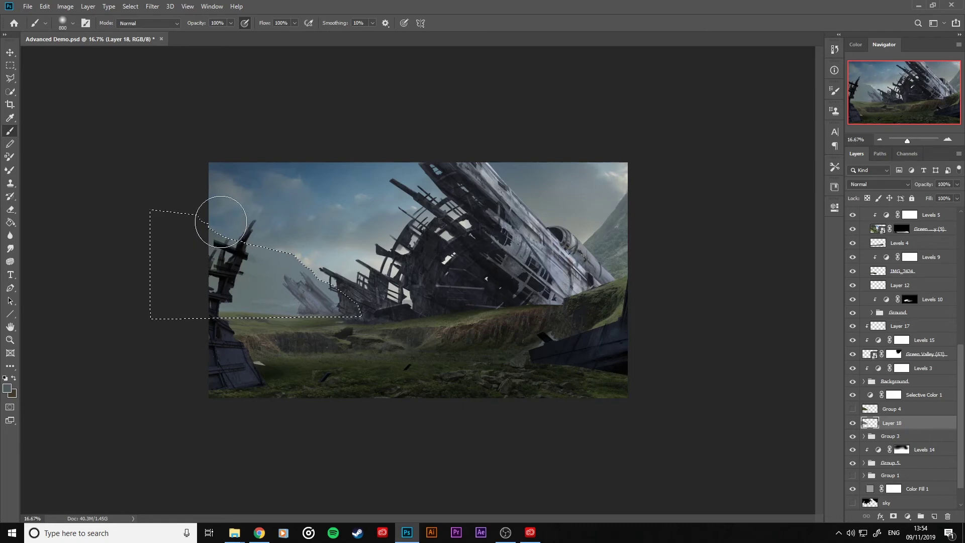
Switch to the Rough 1 brush and sample a deep blue from the sky's upper-left corner.
{"action": "key", "text": "shift+F5"}
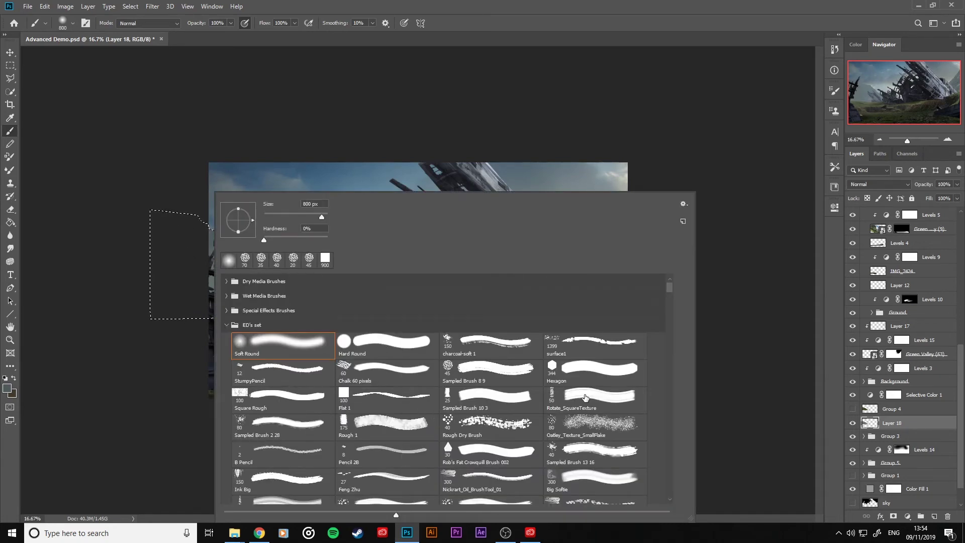
{"action": "left_click", "coordinate": [399, 424]}
{"action": "left_click", "coordinate": [399, 424]}
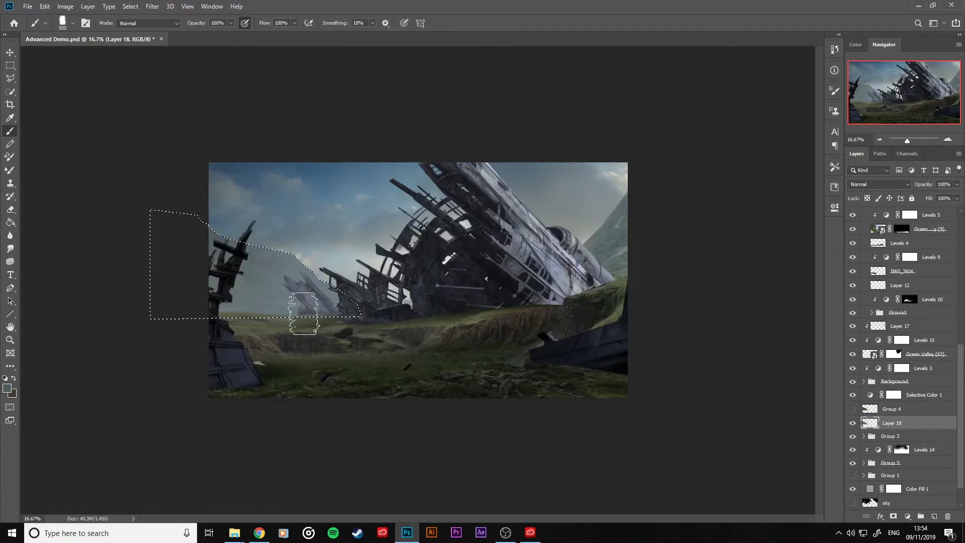
{"action": "key", "text": "bracketleft"}
{"action": "key", "text": "alt"}
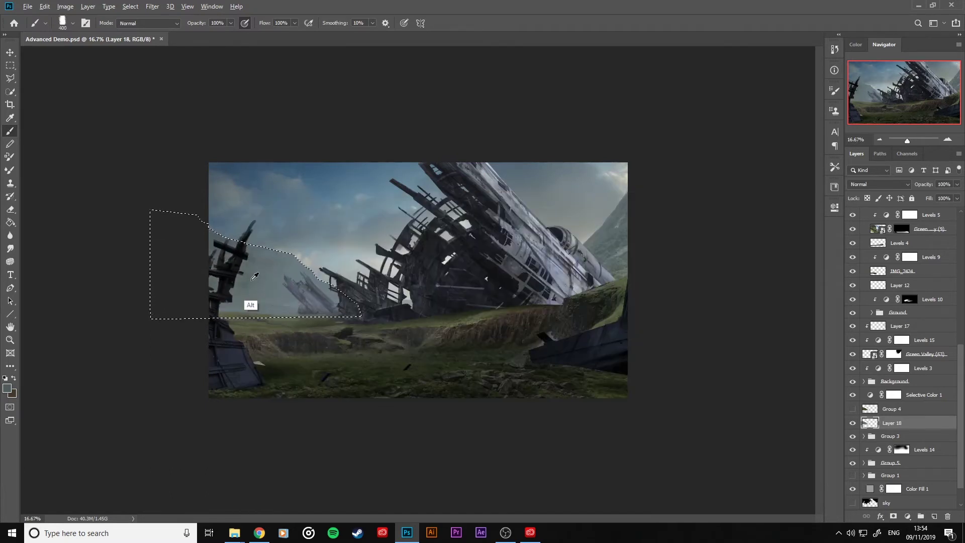
{"action": "left_click", "coordinate": [282, 168]}
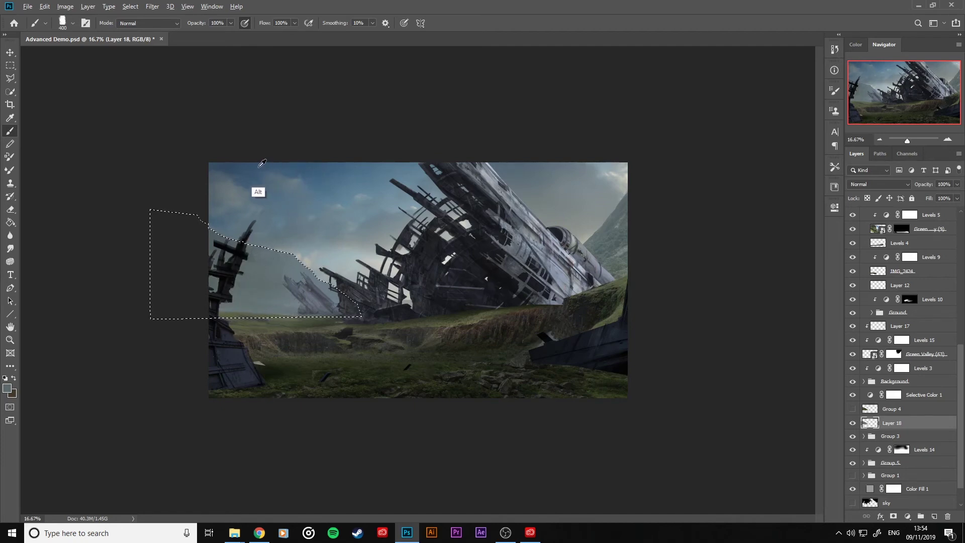
{"action": "left_click_drag", "start_coordinate": [262, 163], "coordinate": [217, 160]}
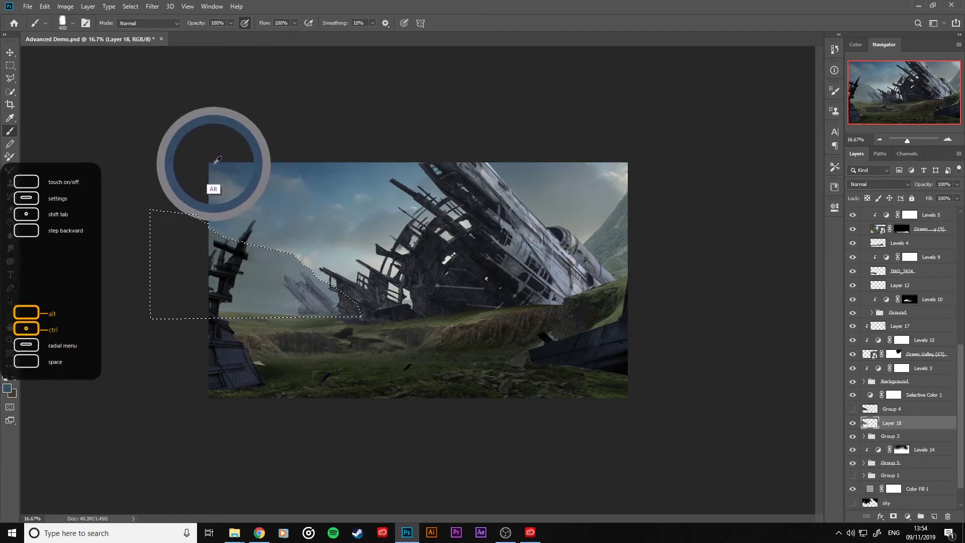
{"action": "key", "text": "bracketright"}
{"action": "key", "text": "bracketright"}
{"action": "key", "text": "bracketright"}
{"action": "key", "text": "bracketright"}
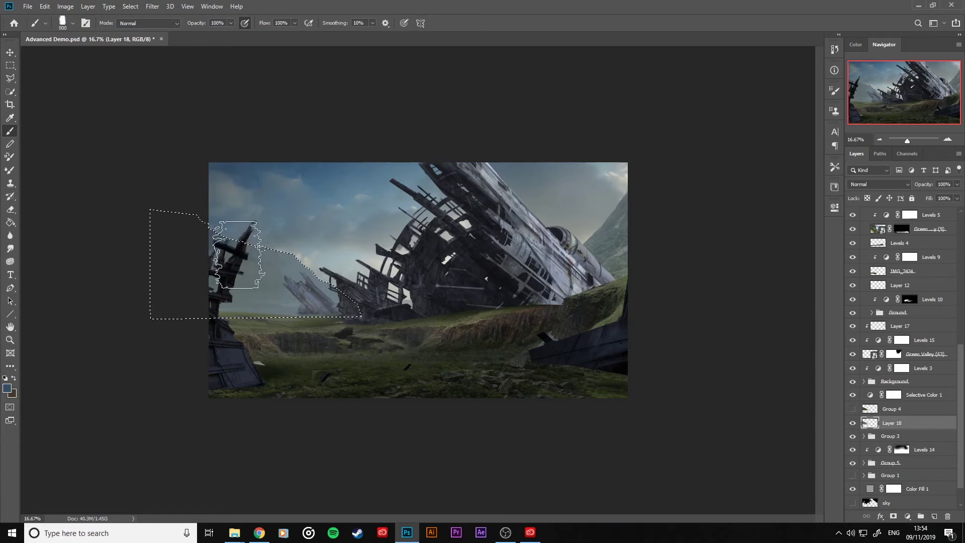
Paint rough blue rock texture across the left mountain on Layer 18 with the Rough 1 brush at around 200 px.
{"action": "key", "text": "bracketleft"}
{"action": "key", "text": "bracketleft"}
{"action": "key", "text": "bracketleft"}
{"action": "key", "text": "bracketleft"}
{"action": "key", "text": "bracketleft"}
{"action": "key", "text": "bracketleft"}
{"action": "key", "text": "bracketleft"}
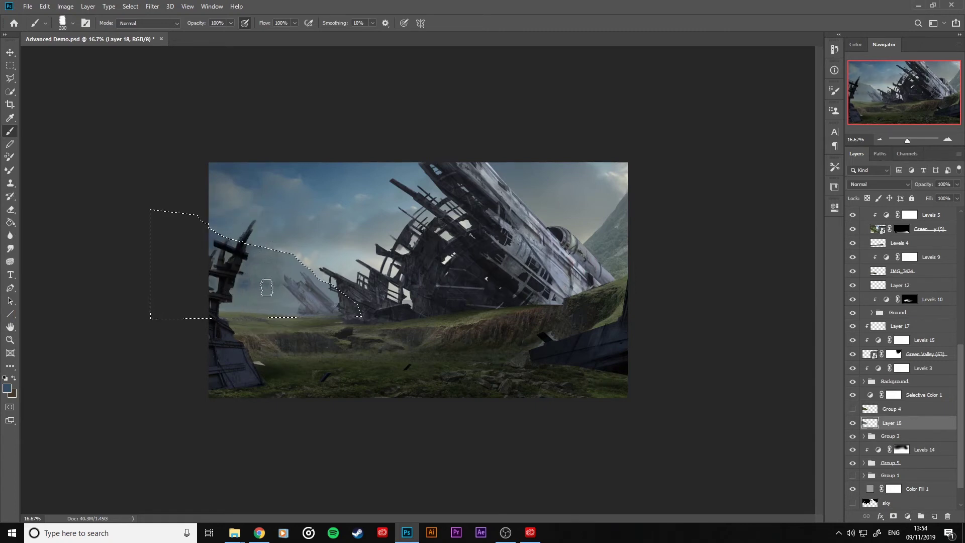
{"action": "key", "text": "bracketleft"}
{"action": "key", "text": "bracketleft"}
{"action": "key", "text": "bracketleft"}
{"action": "key", "text": "bracketleft"}
{"action": "key", "text": "bracketleft"}
{"action": "key", "text": "bracketleft"}
{"action": "key", "text": "bracketright"}
{"action": "key", "text": "bracketright"}
{"action": "key", "text": "bracketright"}
{"action": "left_click_drag", "start_coordinate": [251, 302], "coordinate": [258, 304]}
{"action": "key", "text": "bracketright"}
{"action": "key", "text": "bracketright"}
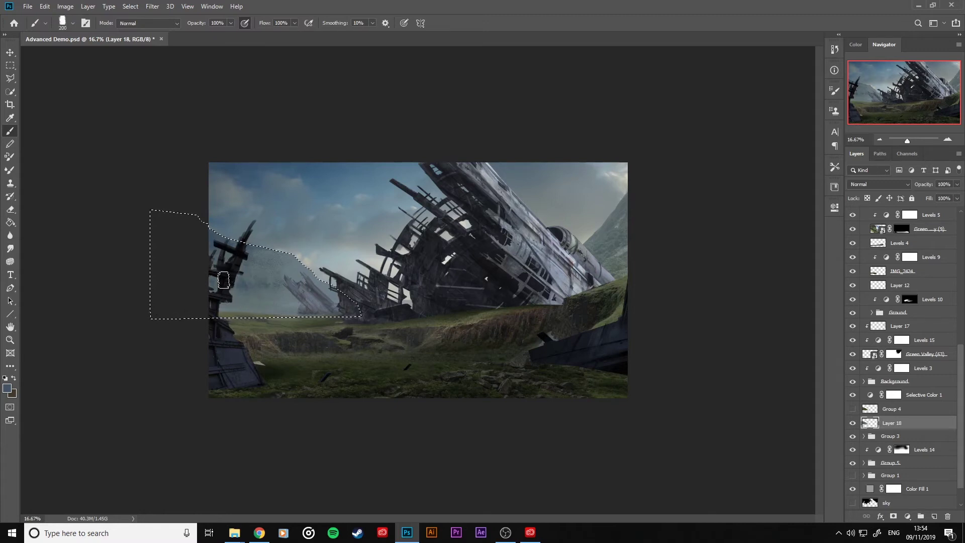
{"action": "key", "text": "bracketleft"}
{"action": "key", "text": "bracketleft"}
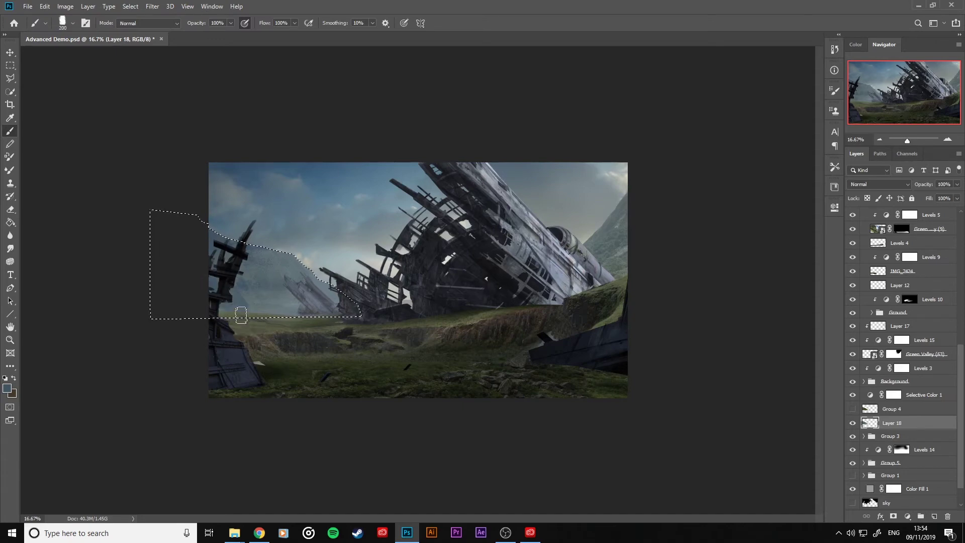
Switch to the Square Rough brush and paint rock facets on the left mountain with sampled colors, at sizes between 70 and 175 px.
{"action": "right_click", "coordinate": [309, 286]}
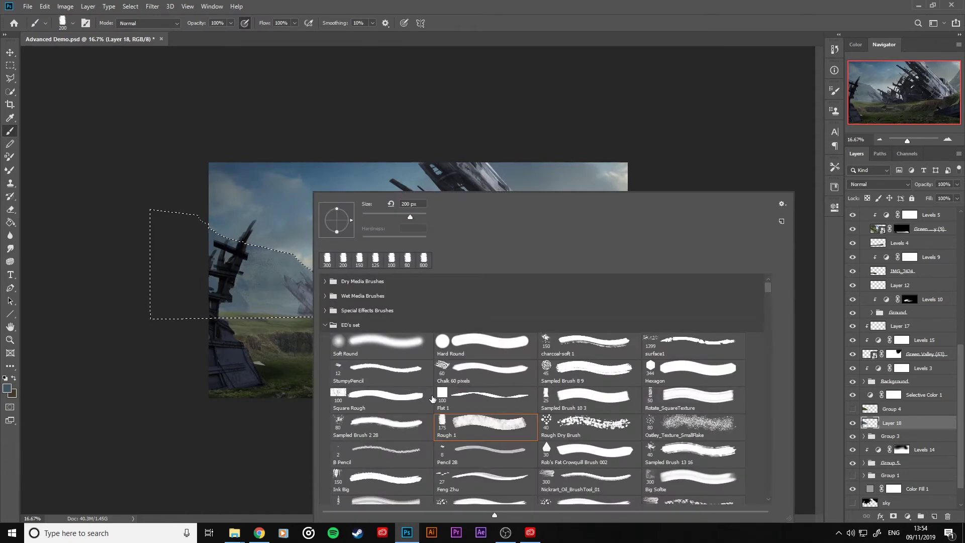
{"action": "double_click", "coordinate": [401, 395]}
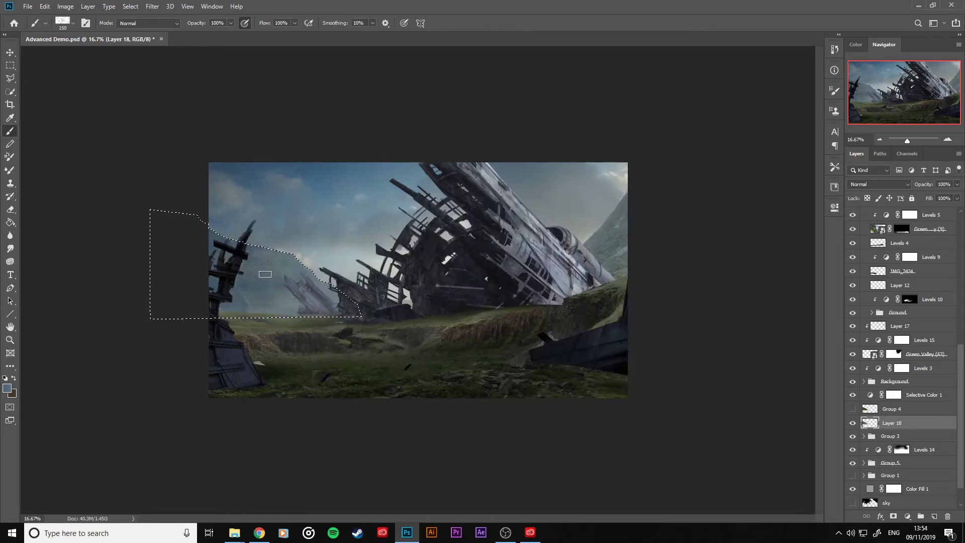
{"action": "key", "text": "bracketleft"}
{"action": "key", "text": "bracketleft"}
{"action": "key", "text": "bracketleft"}
{"action": "key", "text": "bracketleft"}
{"action": "key", "text": "bracketleft"}
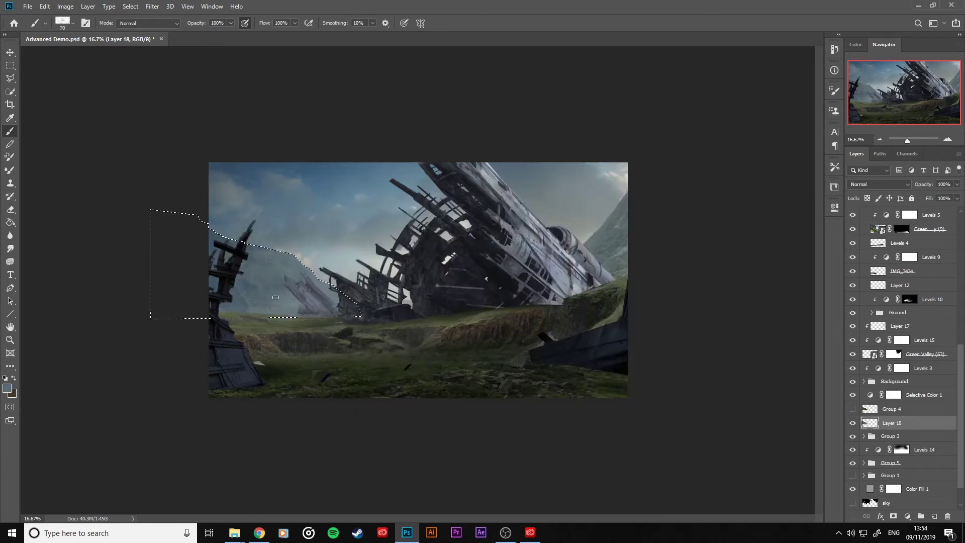
{"action": "left_click", "coordinate": [246, 278], "text": "alt"}
{"action": "key", "text": "bracketright"}
{"action": "key", "text": "bracketright"}
{"action": "left_click", "coordinate": [315, 264], "text": "alt"}
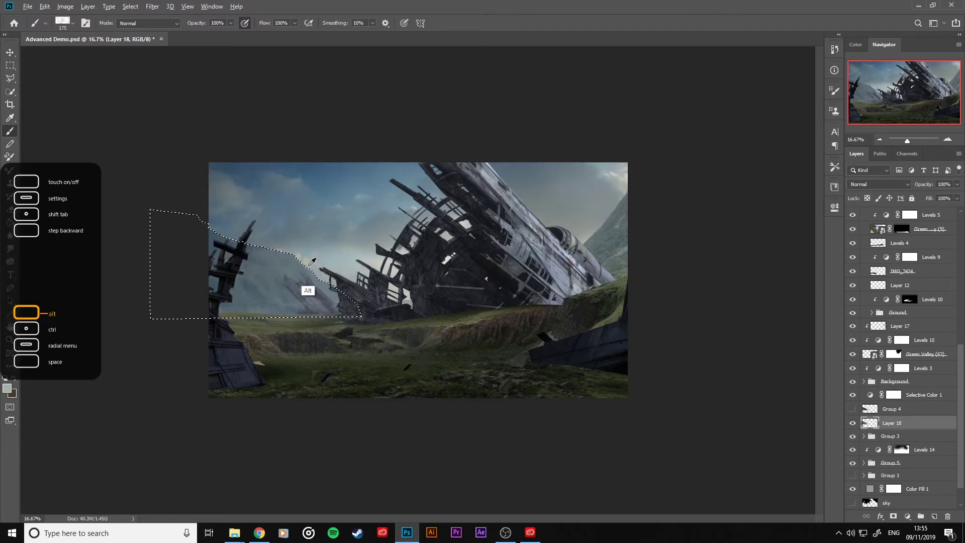
Paint fine, light rock streaks on the left mountain with a smaller Square Rough brush and resampled pale colors.
{"action": "key", "text": "bracketleft"}
{"action": "key", "text": "bracketleft"}
{"action": "key", "text": "bracketleft"}
{"action": "key", "text": "bracketleft"}
{"action": "key", "text": "bracketleft"}
{"action": "key", "text": "bracketleft"}
{"action": "key", "text": "bracketleft"}
{"action": "key", "text": "bracketleft"}
{"action": "key", "text": "bracketleft"}
{"action": "key", "text": "bracketleft"}
{"action": "key", "text": "bracketleft"}
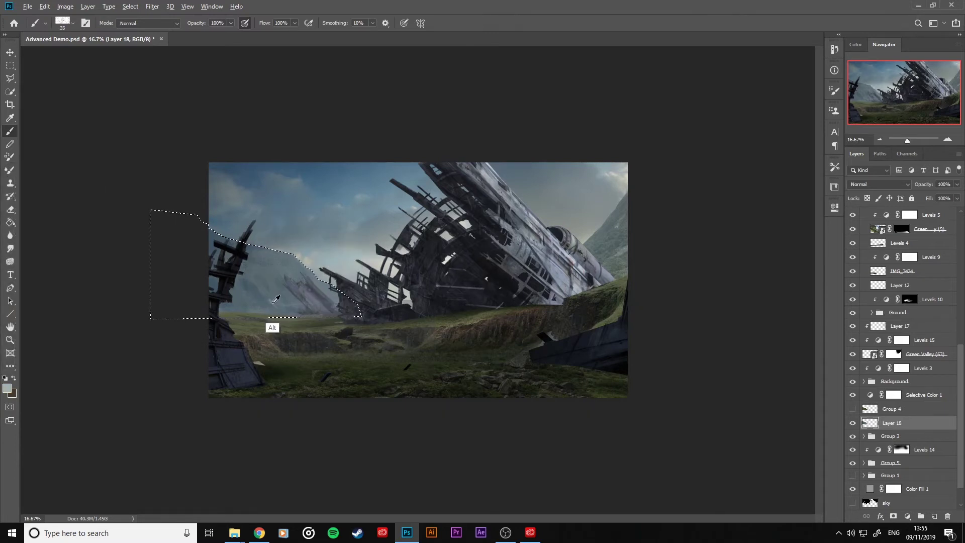
{"action": "left_click", "coordinate": [275, 301], "text": "alt"}
{"action": "left_click", "coordinate": [402, 321], "text": "alt"}
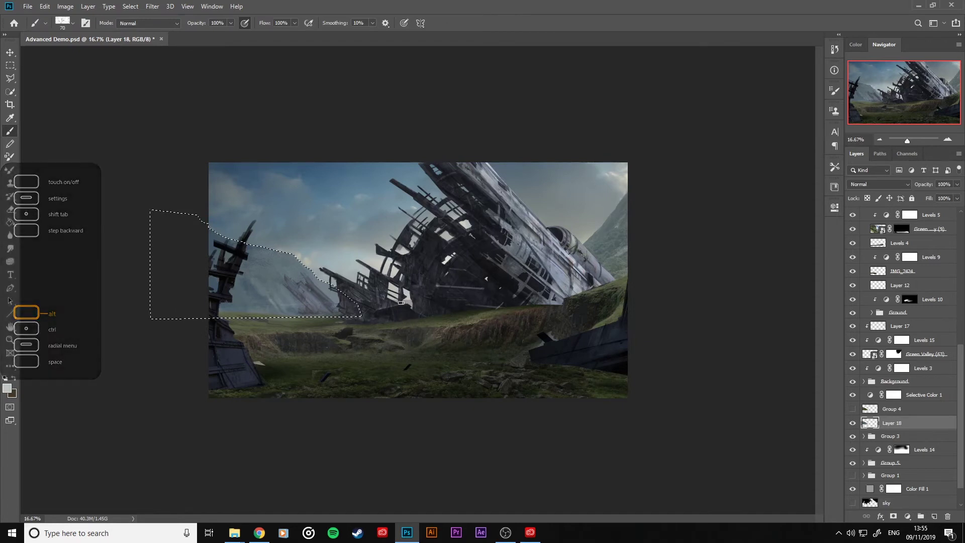
Enlarge the Square Rough brush to 400 px and brush broader sampled gray tones over the left mountain's right slope.
{"action": "key", "text": "bracketright"}
{"action": "key", "text": "bracketright"}
{"action": "key", "text": "bracketright"}
{"action": "key", "text": "bracketright"}
{"action": "key", "text": "bracketright"}
{"action": "key", "text": "bracketright"}
{"action": "key", "text": "bracketright"}
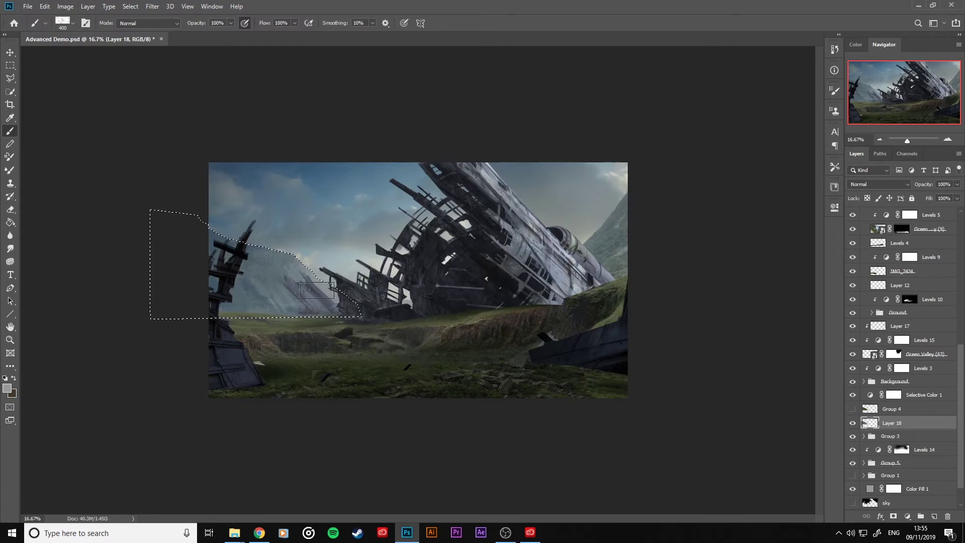
{"action": "left_click", "coordinate": [294, 263], "text": "alt"}
{"action": "left_click", "coordinate": [332, 290], "text": "alt"}
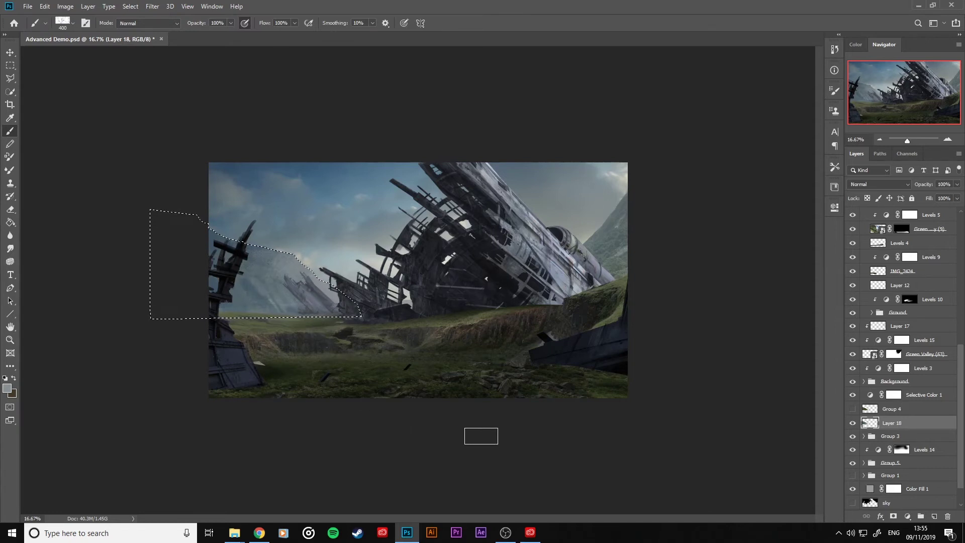
Show the Group 4 mountain layer again and clear the selection.
{"action": "key", "text": "ctrl+minus"}
{"action": "key", "text": "ctrl+minus"}
{"action": "key", "text": "ctrl+plus"}
{"action": "key", "text": "ctrl+plus"}
{"action": "left_click", "coordinate": [853, 410]}
{"action": "left_click", "coordinate": [853, 410]}
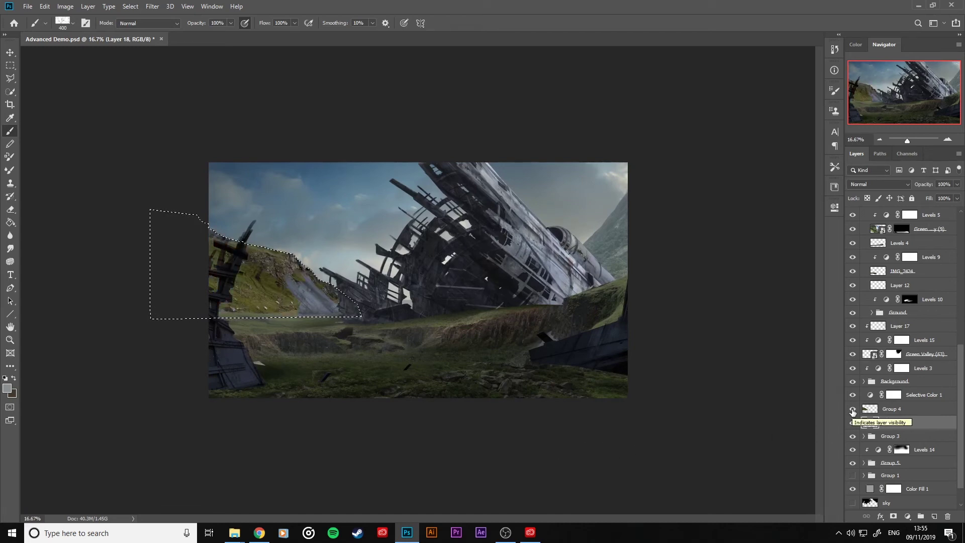
{"action": "key", "text": "ctrl+d"}
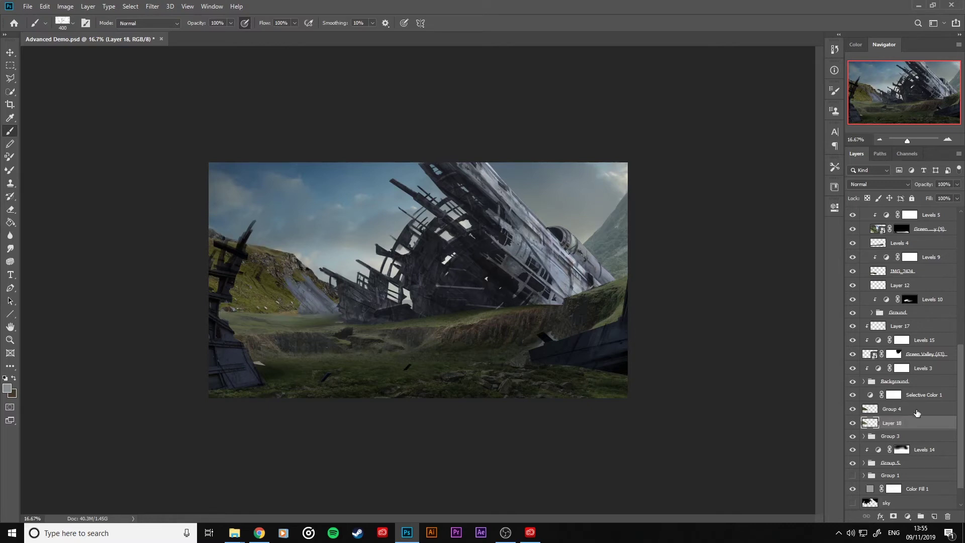
Clip the Group 4 mountain texture to Layer 18 and blend it with Soft Light at 66% opacity.
{"action": "key", "text": "alt+Tab"}
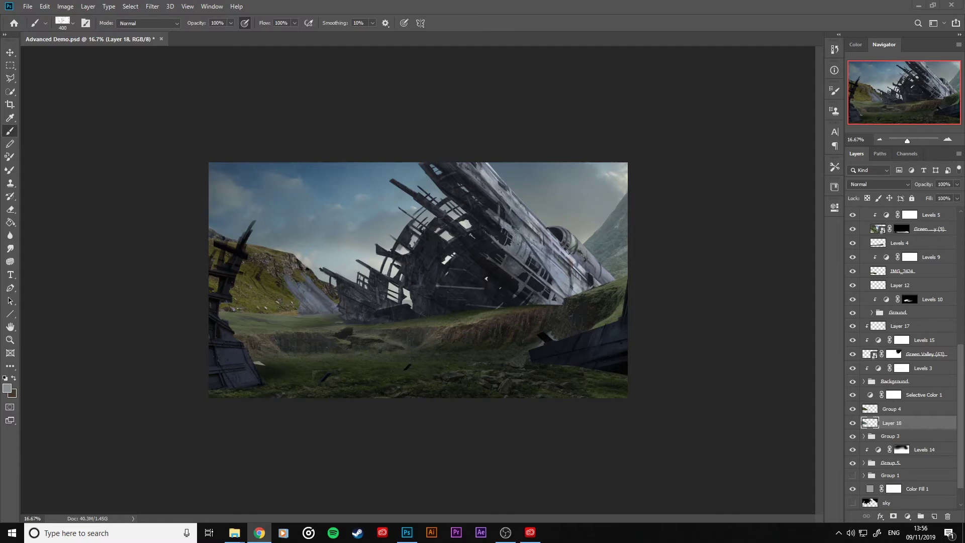
{"action": "left_click", "coordinate": [920, 412]}
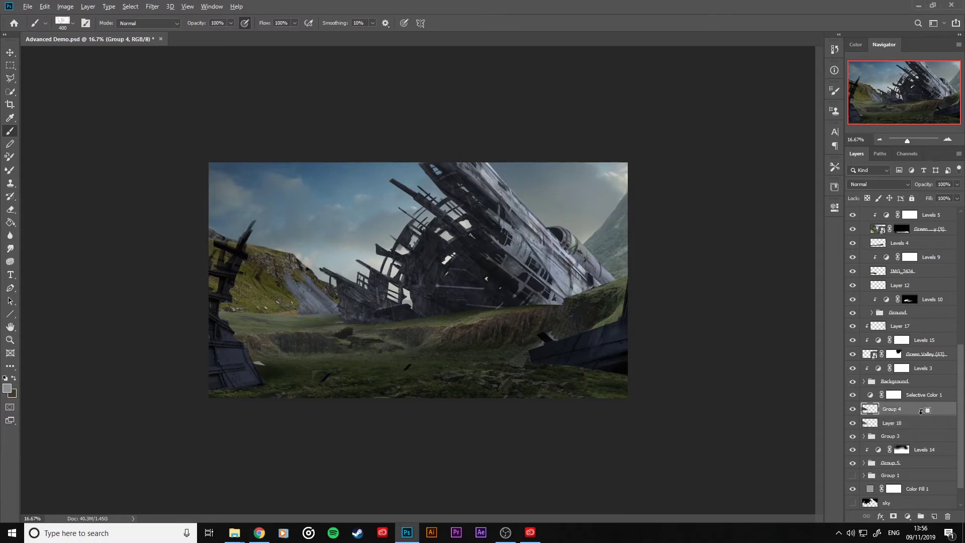
{"action": "key", "text": "ctrl+alt+g"}
{"action": "left_click", "coordinate": [876, 184]}
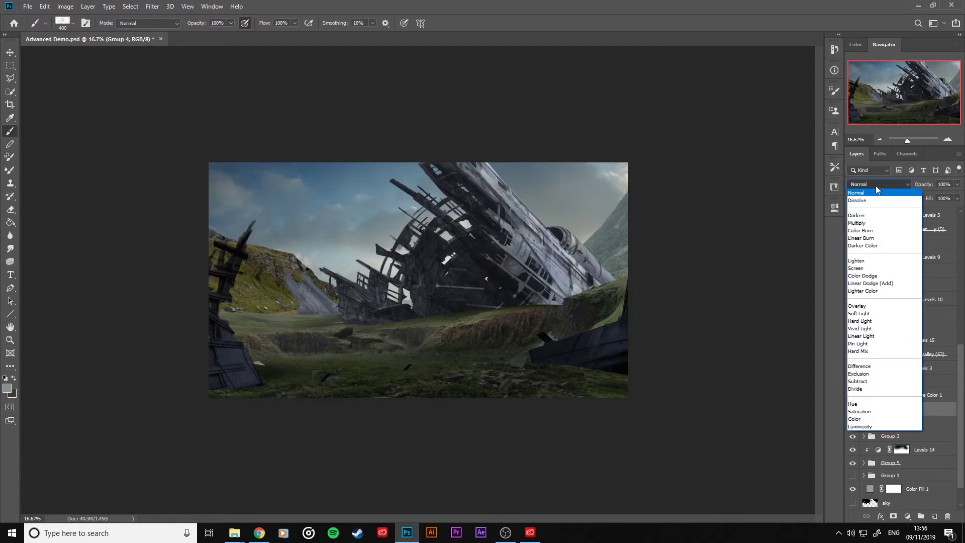
{"action": "left_click", "coordinate": [879, 315]}
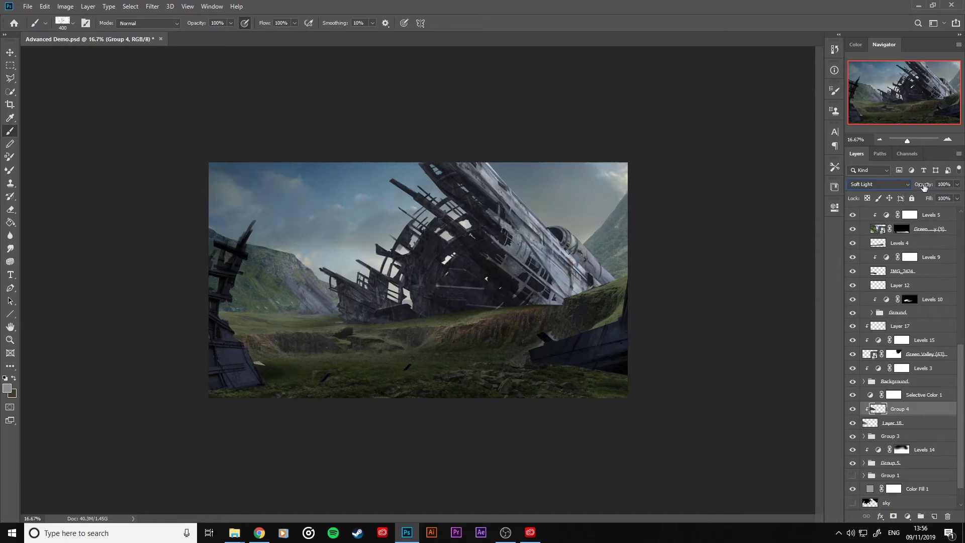
{"action": "left_click_drag", "start_coordinate": [923, 188], "coordinate": [853, 194]}
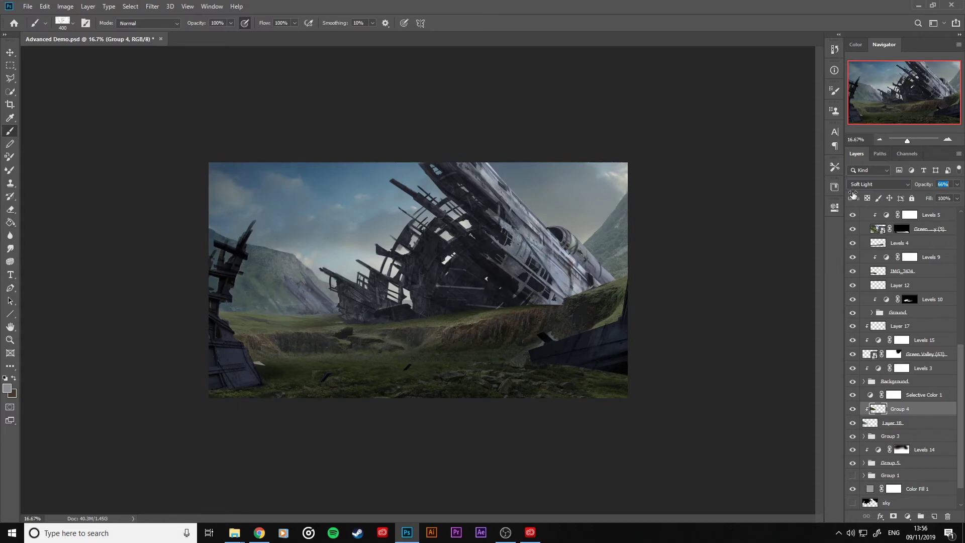
{"action": "left_click_drag", "start_coordinate": [853, 194], "coordinate": [853, 194]}
{"action": "left_click", "coordinate": [259, 532]}
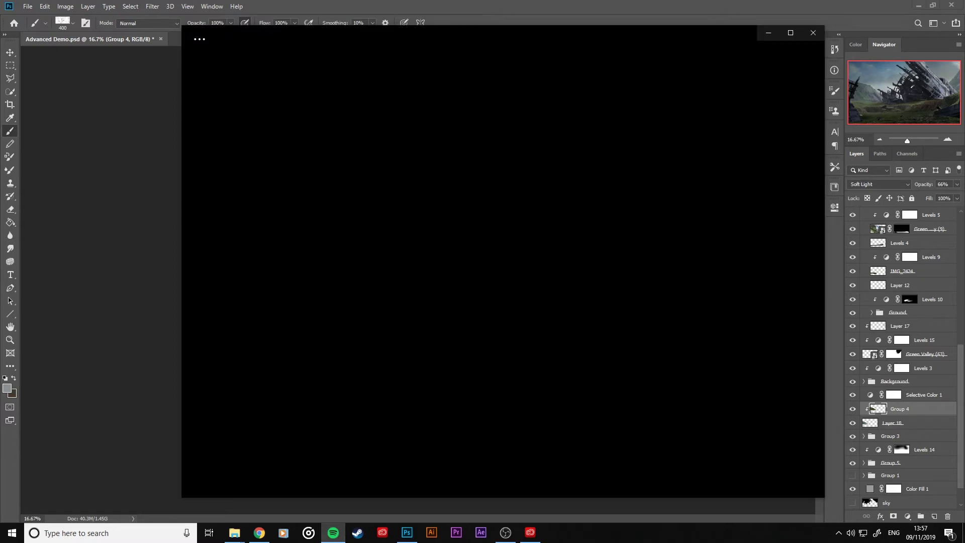
{"action": "left_click", "coordinate": [101, 148]}
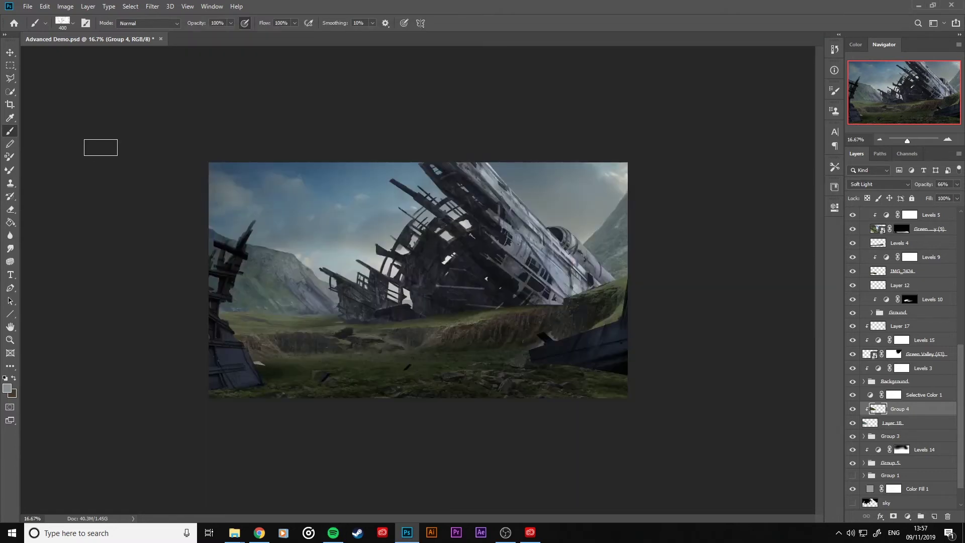
{"action": "key", "text": "alt+Tab"}
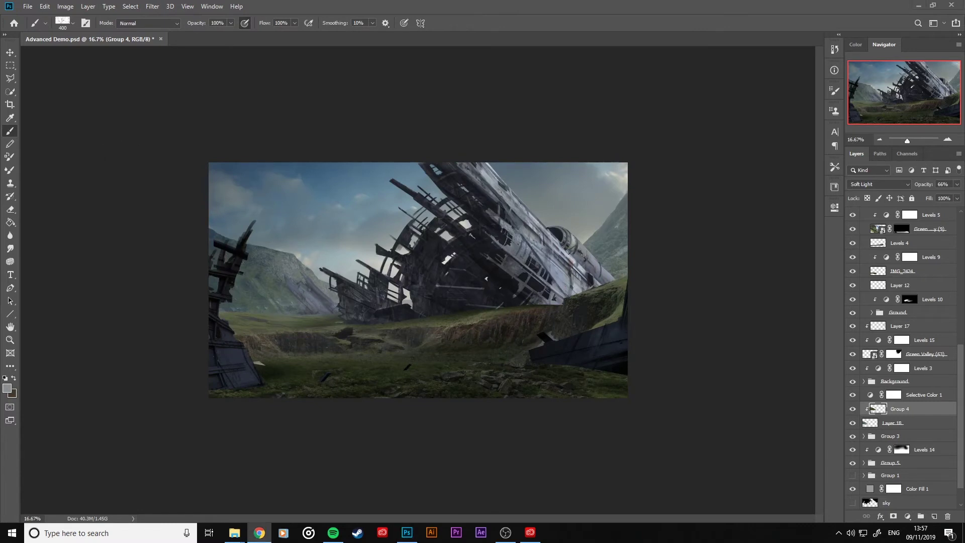
{"action": "key", "text": "alt+Tab"}
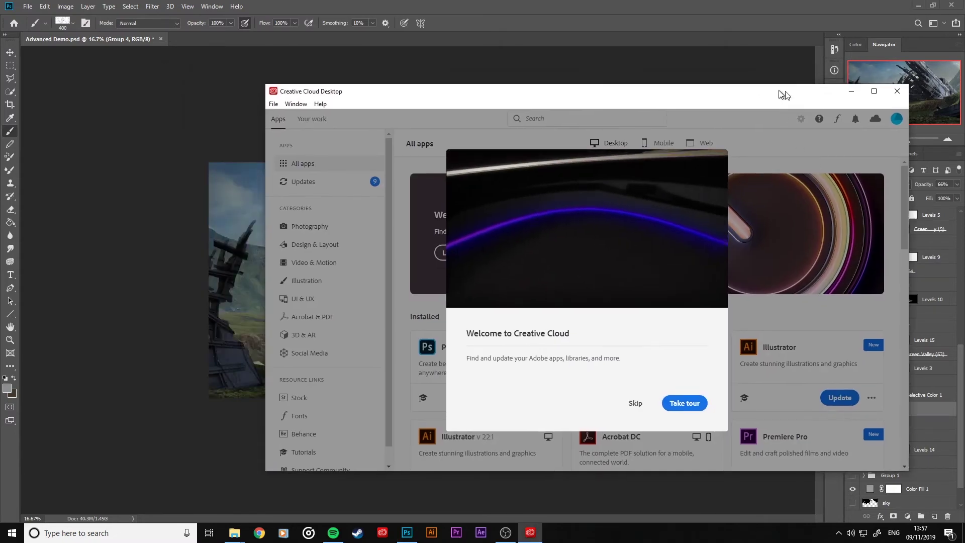
Clear the Creative Cloud and Spotify windows off the canvas and exit the background Unreal Engine launcher.
{"action": "left_click", "coordinate": [896, 91]}
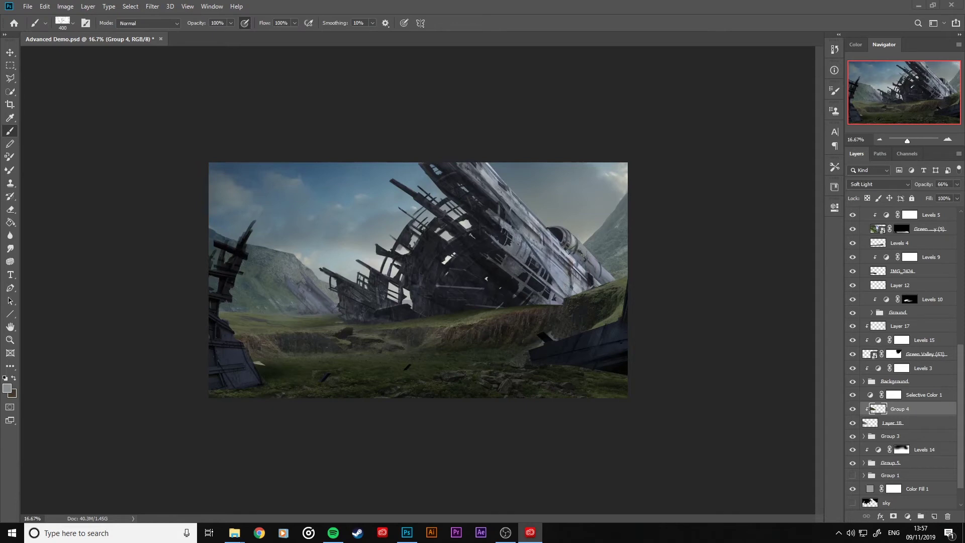
{"action": "left_click", "coordinate": [838, 534]}
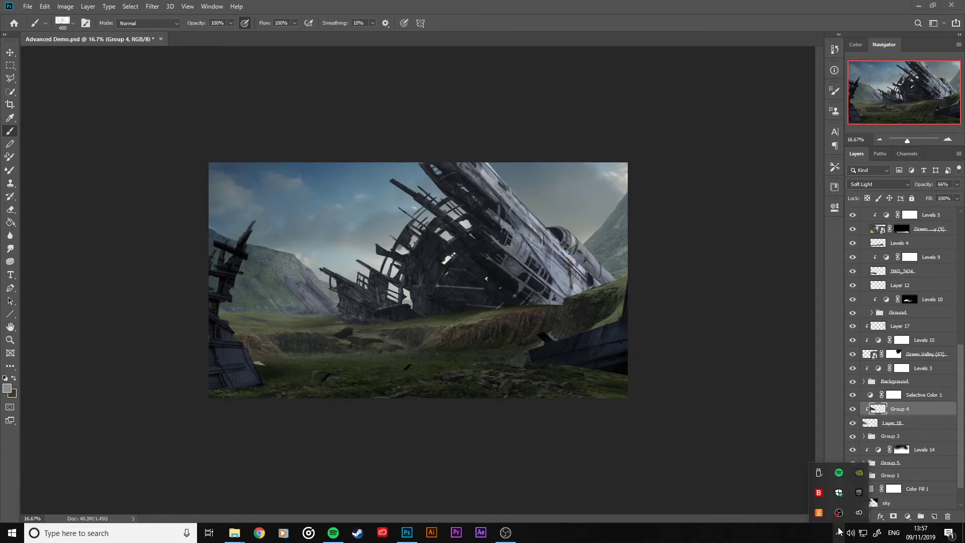
{"action": "right_click", "coordinate": [863, 491]}
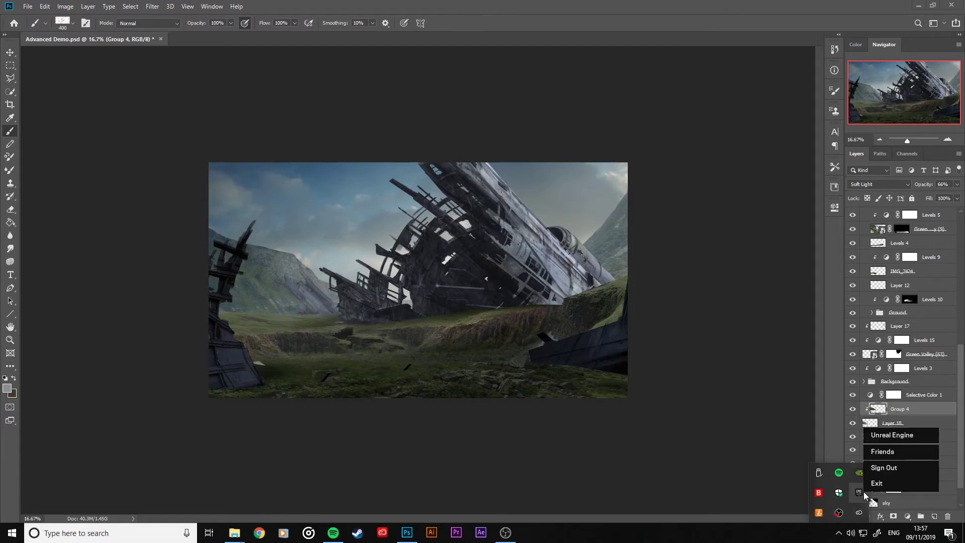
{"action": "left_click", "coordinate": [864, 487]}
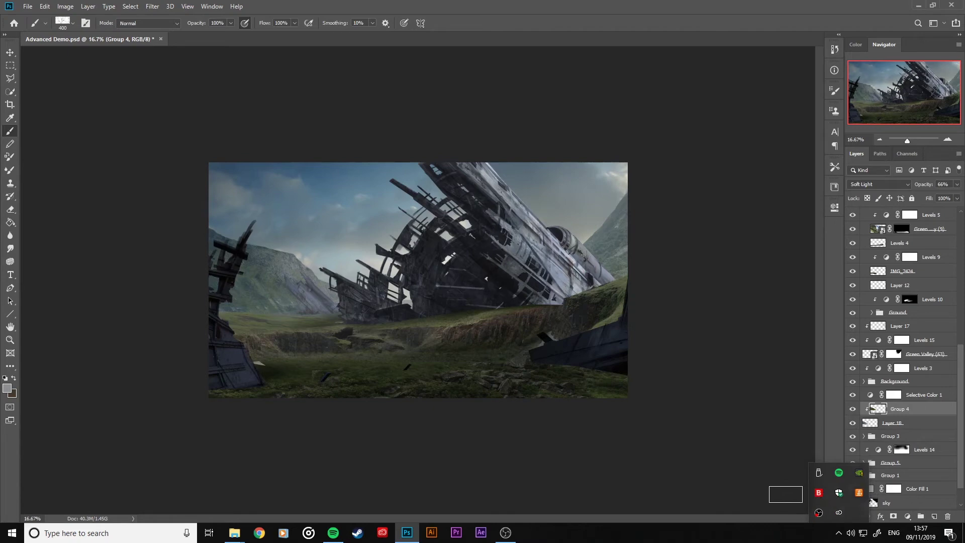
{"action": "left_click", "coordinate": [839, 514]}
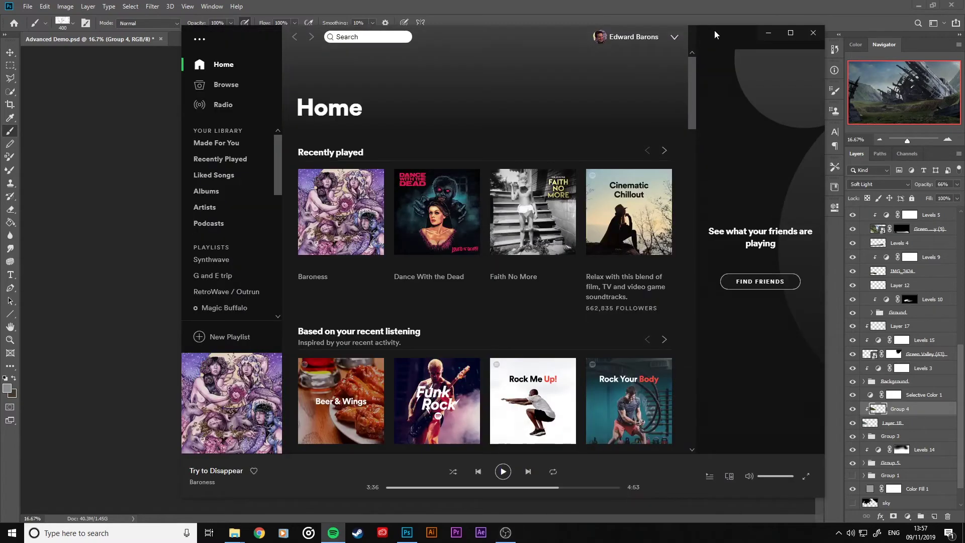
{"action": "left_click_drag", "start_coordinate": [714, 30], "coordinate": [964, 80]}
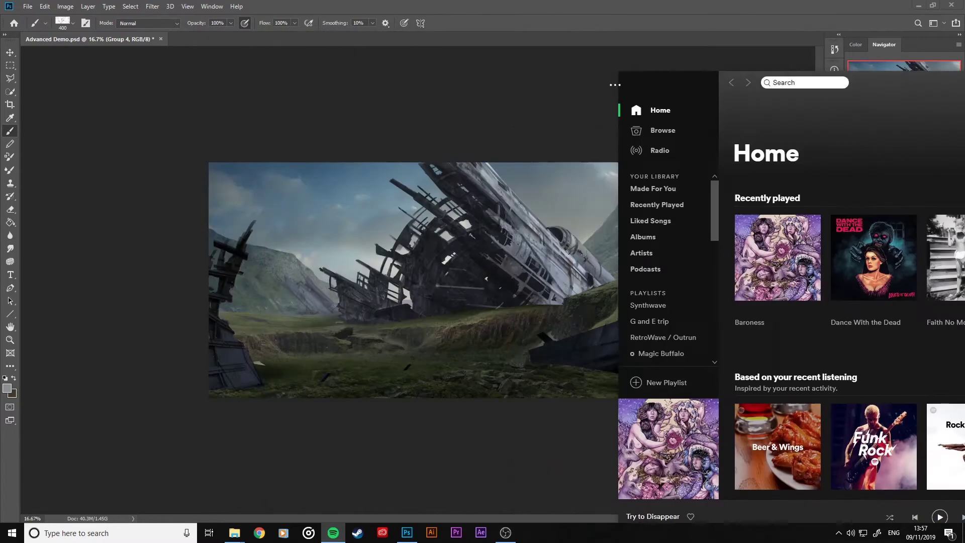
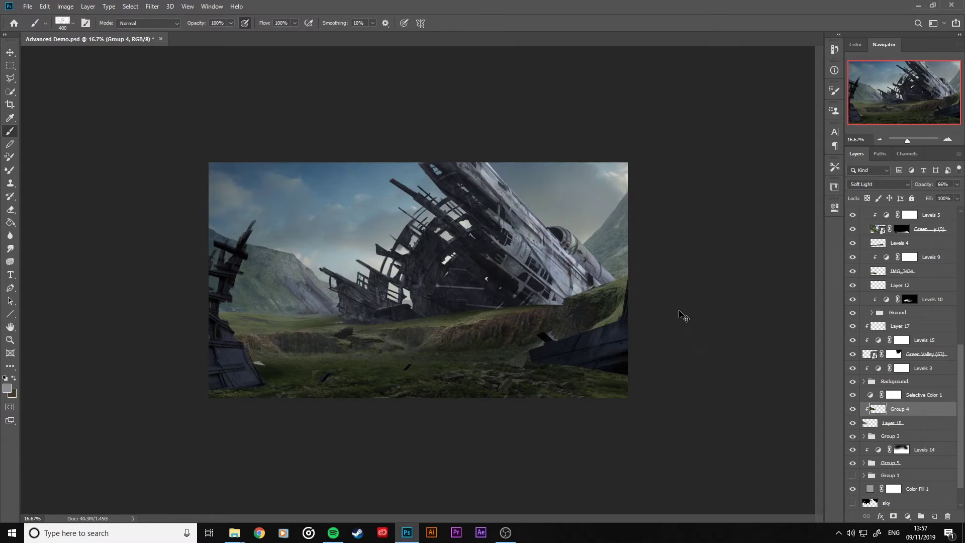
Group Layer 17, Levels 15 and the Green Valley photo layer together.
{"action": "key", "text": "ctrl+minus"}
{"action": "key", "text": "ctrl+plus"}
{"action": "key", "text": "ctrl+plus"}
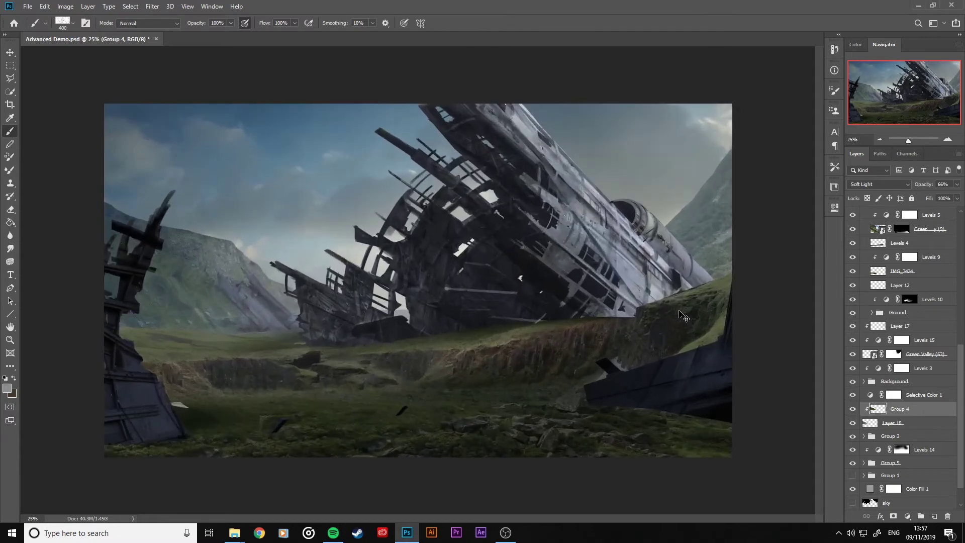
{"action": "left_click", "coordinate": [853, 354]}
{"action": "left_click", "coordinate": [852, 354]}
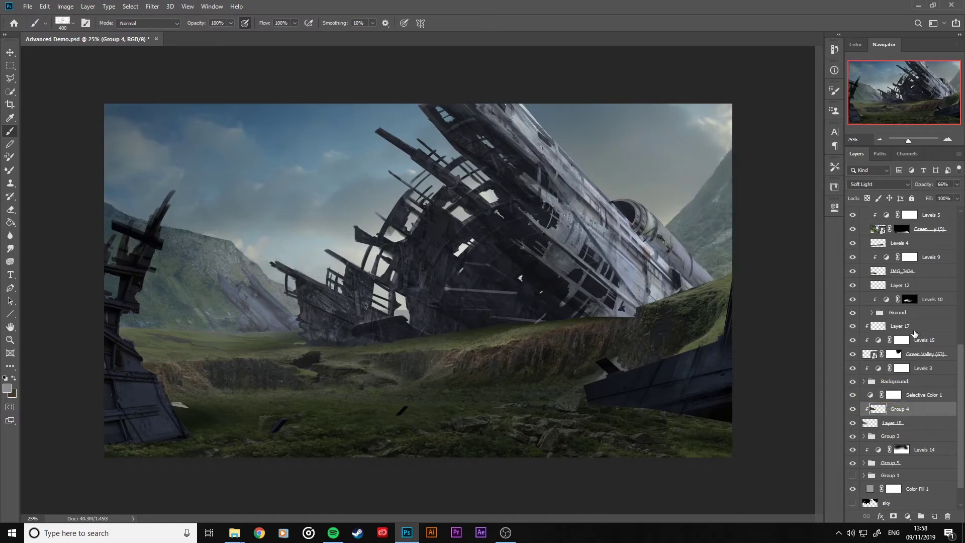
{"action": "left_click", "coordinate": [916, 335]}
{"action": "left_click", "coordinate": [916, 327]}
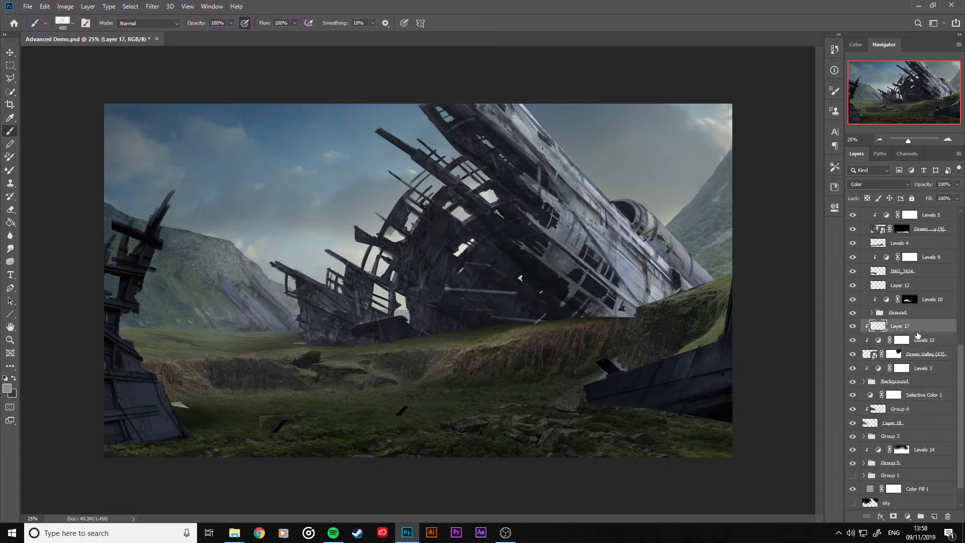
{"action": "left_click", "coordinate": [924, 355], "text": "shift"}
{"action": "key", "text": "ctrl+g"}
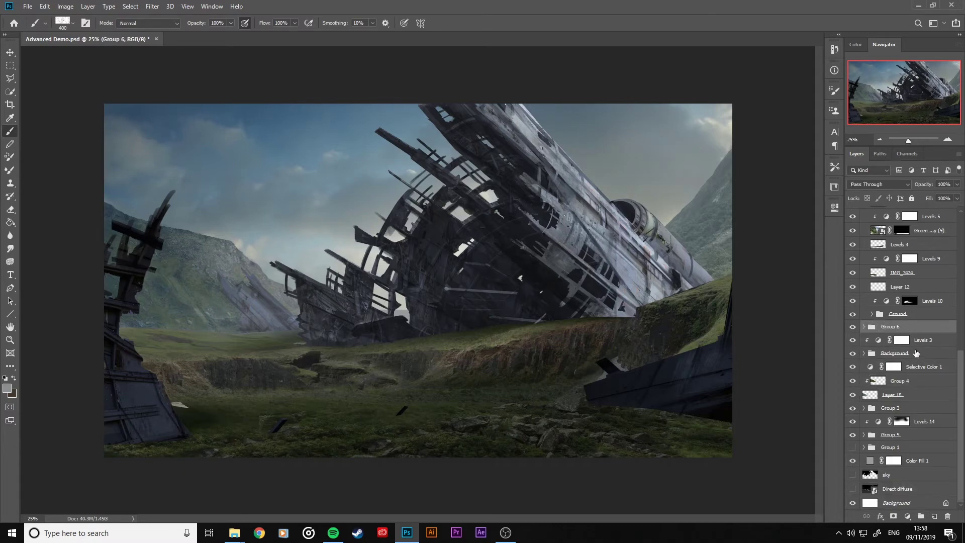
Check what the Ground folder and Levels 10 contribute to the foreground by toggling their visibility.
{"action": "left_click", "coordinate": [913, 317]}
{"action": "left_click", "coordinate": [852, 314]}
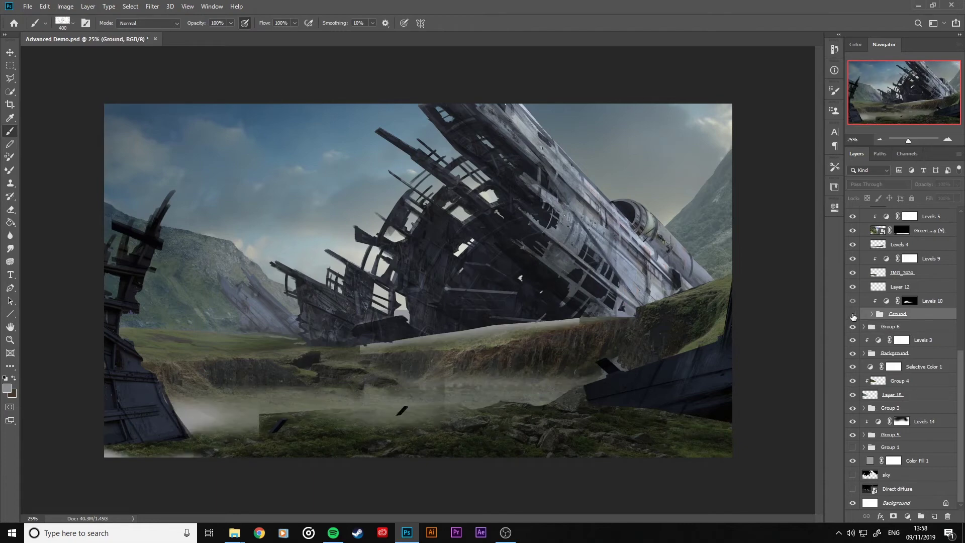
{"action": "left_click", "coordinate": [852, 314]}
{"action": "scroll", "coordinate": [853, 316], "scroll_direction": "up", "scroll_amount": 1}
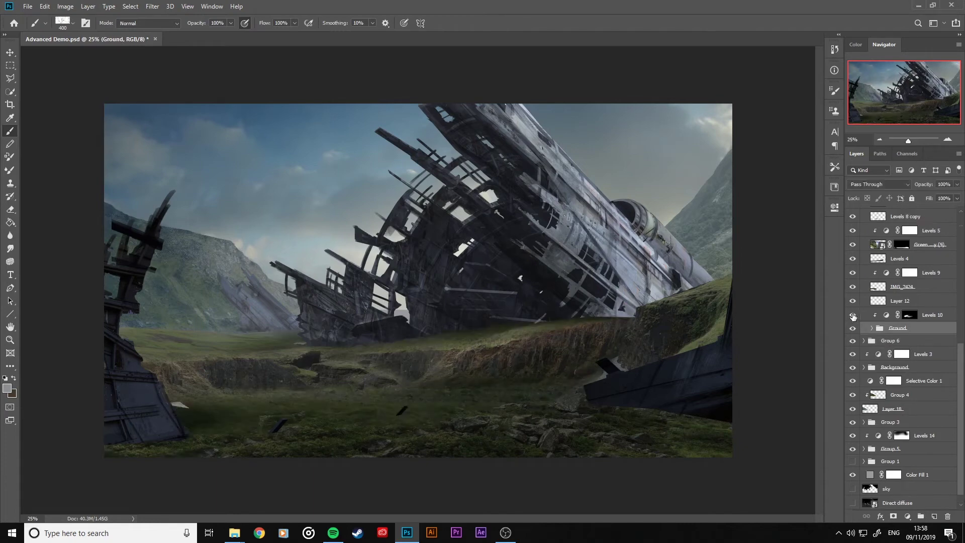
{"action": "left_click", "coordinate": [852, 314]}
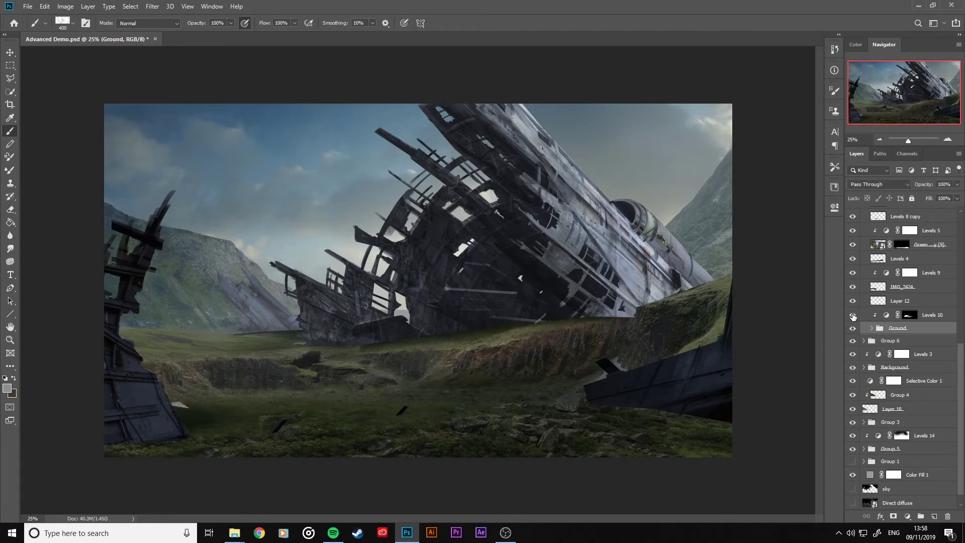
{"action": "left_click", "coordinate": [852, 314]}
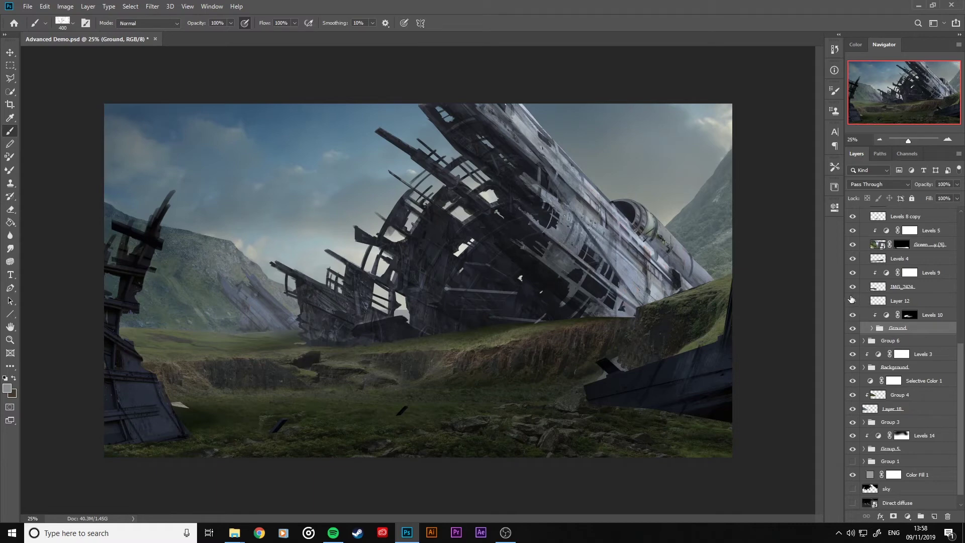
{"action": "left_click", "coordinate": [909, 302]}
{"action": "scroll", "coordinate": [880, 296], "scroll_direction": "up", "scroll_amount": 4}
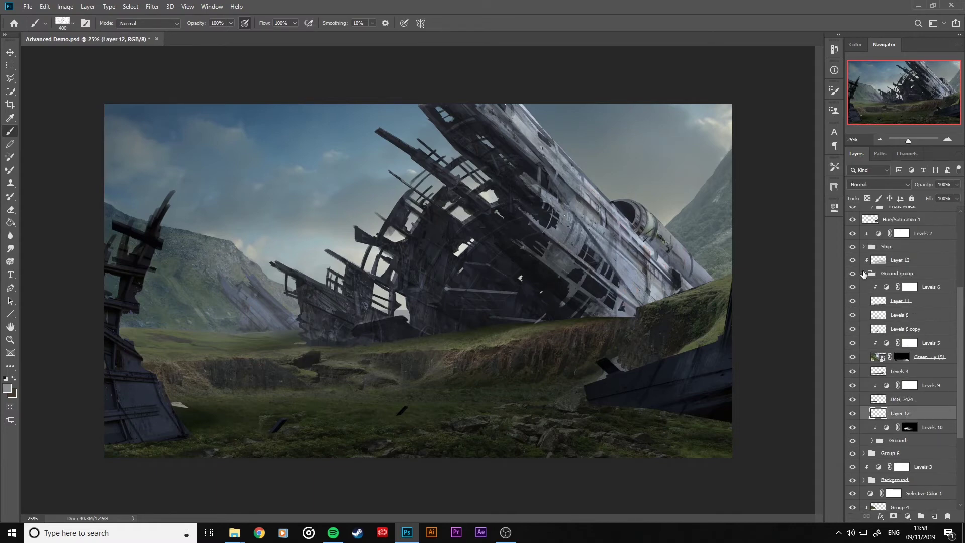
Collapse the Ground group folder and merge it into a single layer.
{"action": "left_click", "coordinate": [864, 273]}
{"action": "left_click", "coordinate": [853, 314]}
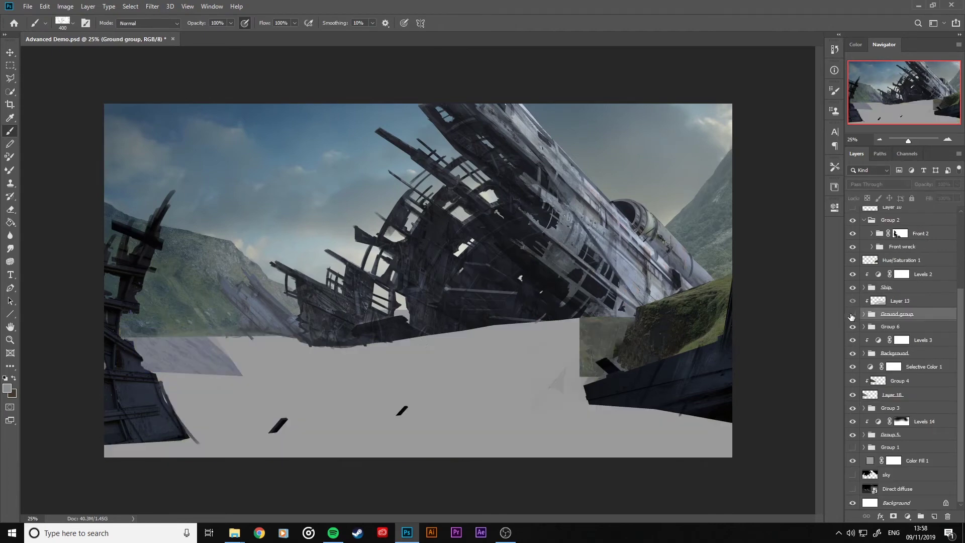
{"action": "left_click", "coordinate": [852, 314]}
{"action": "right_click", "coordinate": [930, 315]}
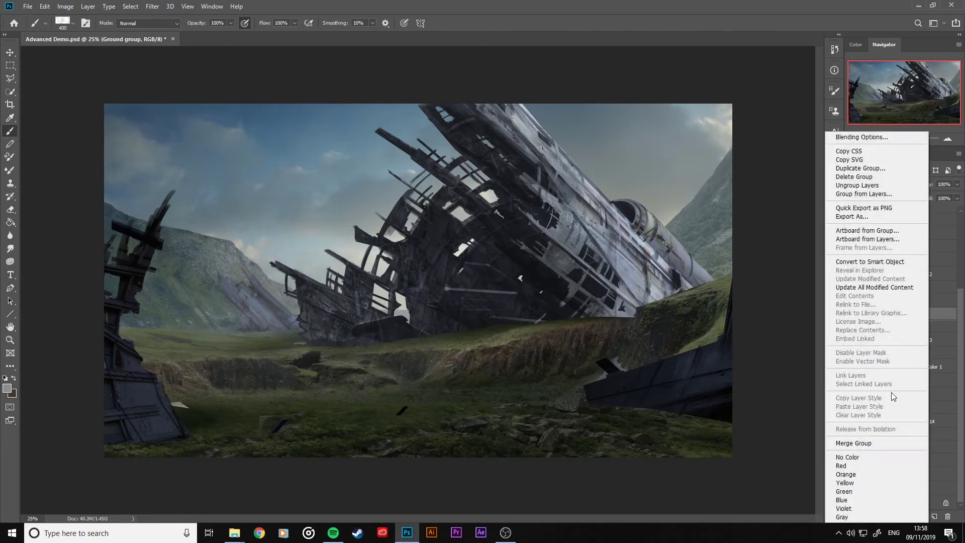
{"action": "left_click", "coordinate": [869, 442]}
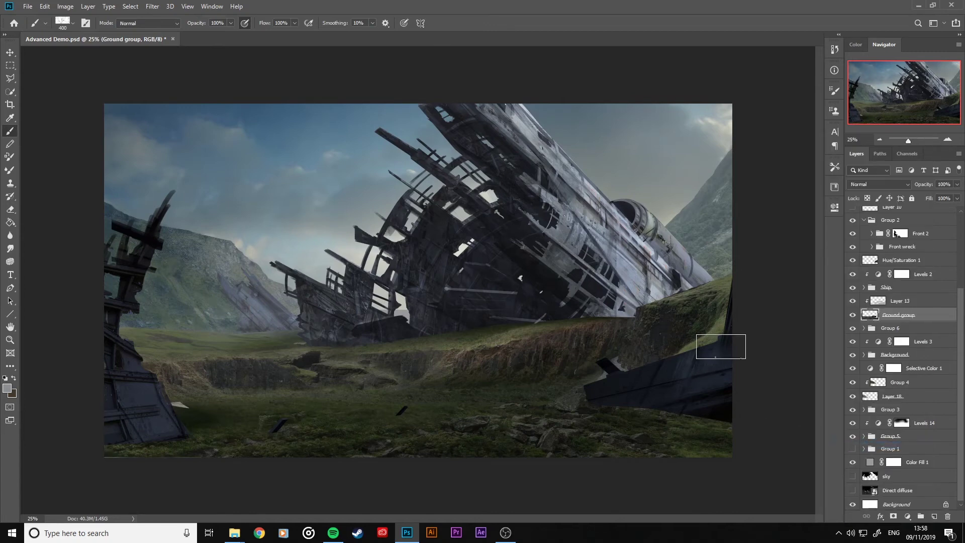
Check Layer 13's effect on the ground and add a new clipped layer above it.
{"action": "left_click", "coordinate": [852, 301]}
{"action": "left_click", "coordinate": [853, 302]}
{"action": "left_click", "coordinate": [925, 303]}
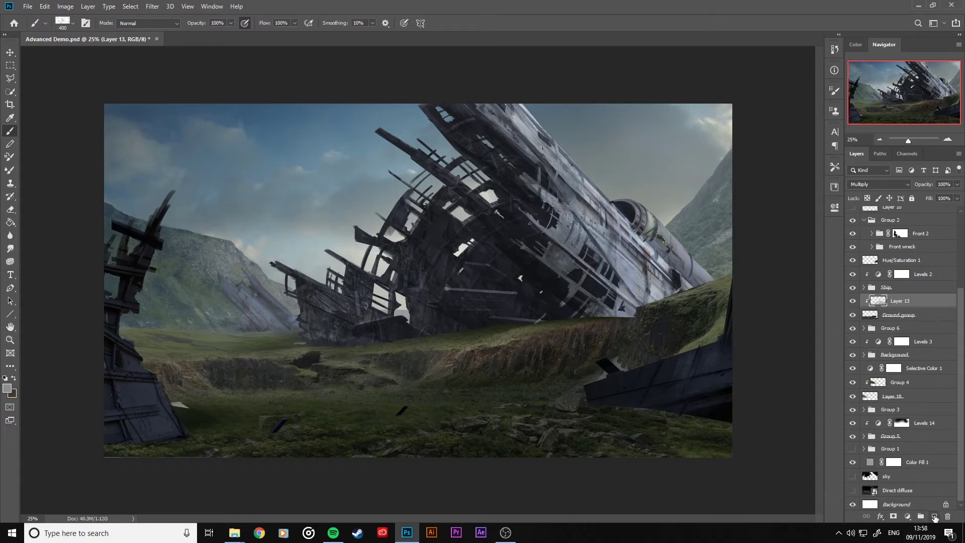
{"action": "left_click", "coordinate": [934, 517]}
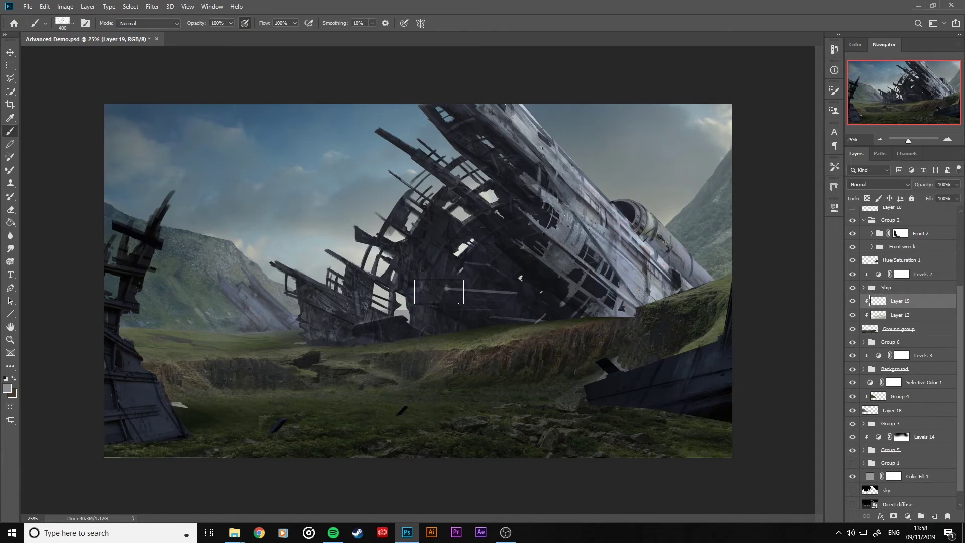
Paint haze over the far left ground edge with a soft round brush in sampled sky blue, varying the size between 400 and 700 px.
{"action": "right_click", "coordinate": [439, 292]}
{"action": "double_click", "coordinate": [495, 342]}
{"action": "left_click", "coordinate": [335, 135], "text": "alt"}
{"action": "key", "text": "bracketright"}
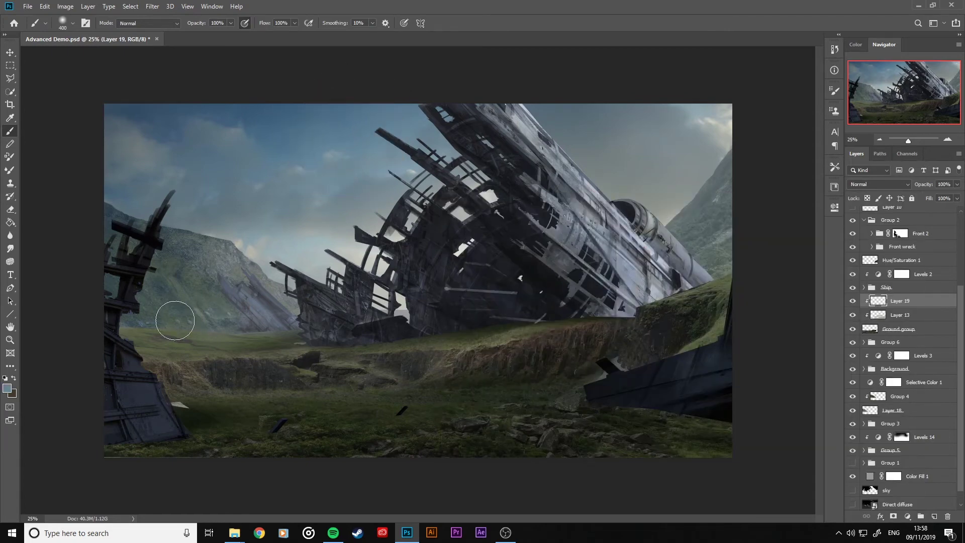
{"action": "key", "text": "bracketright"}
{"action": "key", "text": "bracketright"}
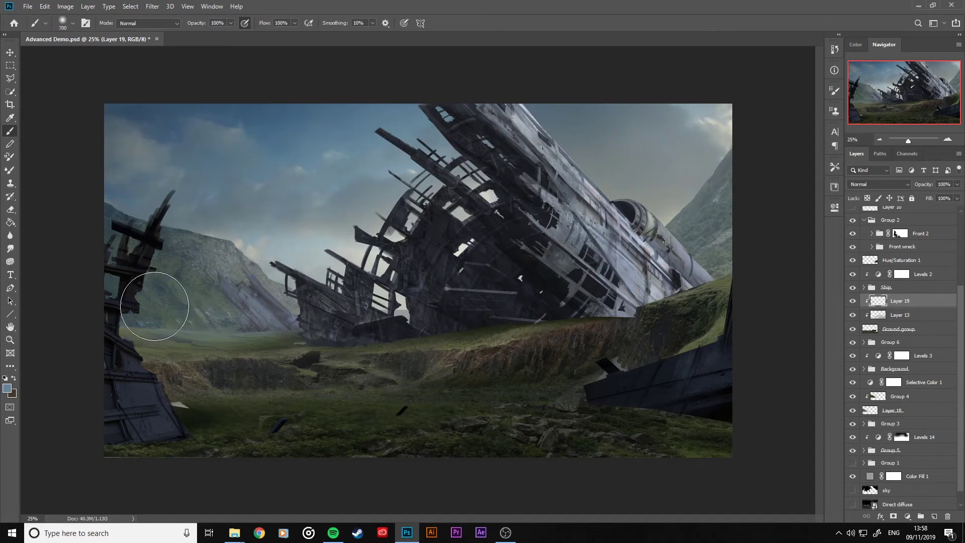
{"action": "key", "text": "bracketleft"}
{"action": "key", "text": "bracketleft"}
{"action": "key", "text": "bracketleft"}
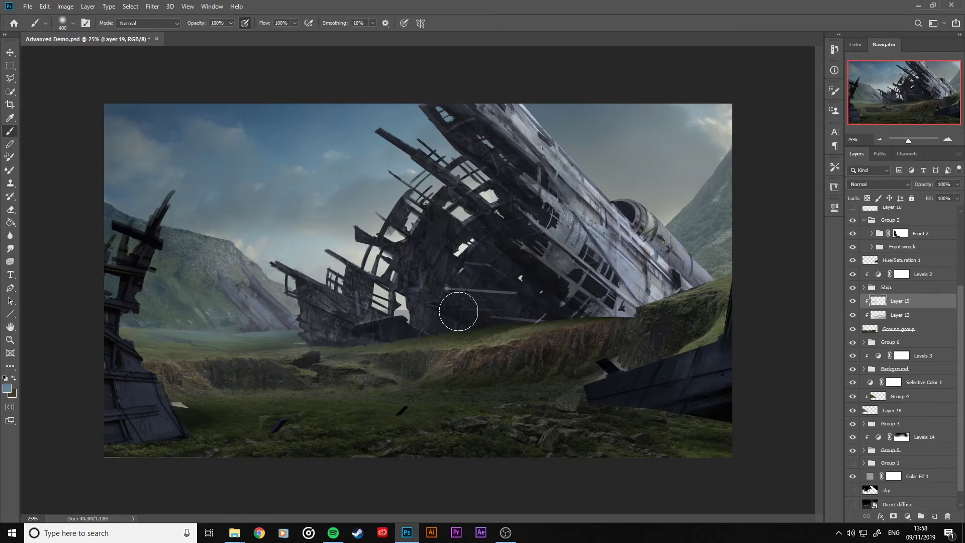
Soften the paint on Layer 19 around the ship's base with a large soft eraser.
{"action": "key", "text": "bracketright"}
{"action": "left_click", "coordinate": [10, 209]}
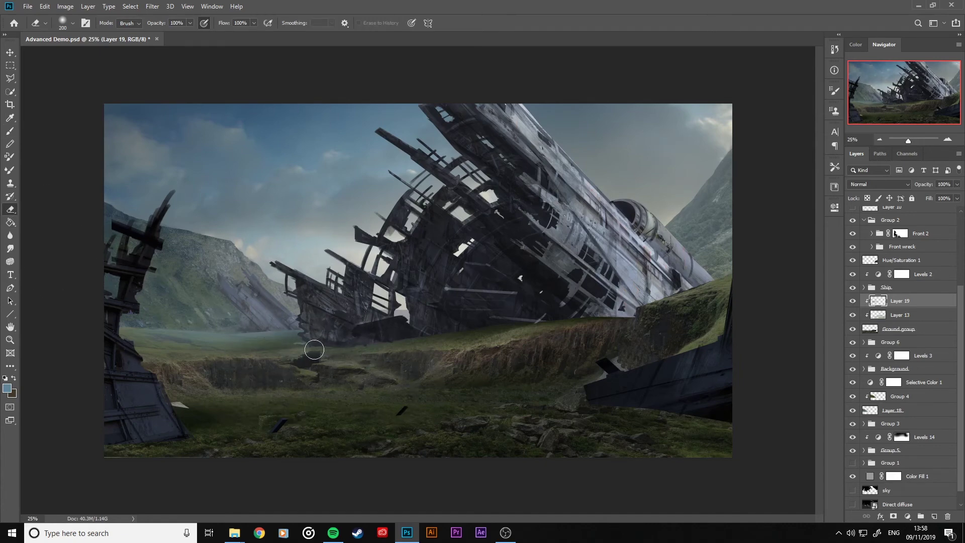
{"action": "key", "text": "bracketright"}
{"action": "key", "text": "bracketright"}
Compare the image with the Ship group, Levels 2 and Hue/Saturation 1 each switched off and on.
{"action": "left_click", "coordinate": [853, 288]}
{"action": "left_click", "coordinate": [853, 288]}
{"action": "left_click", "coordinate": [852, 275]}
{"action": "left_click", "coordinate": [852, 275]}
{"action": "left_click", "coordinate": [853, 261]}
{"action": "left_click", "coordinate": [853, 260]}
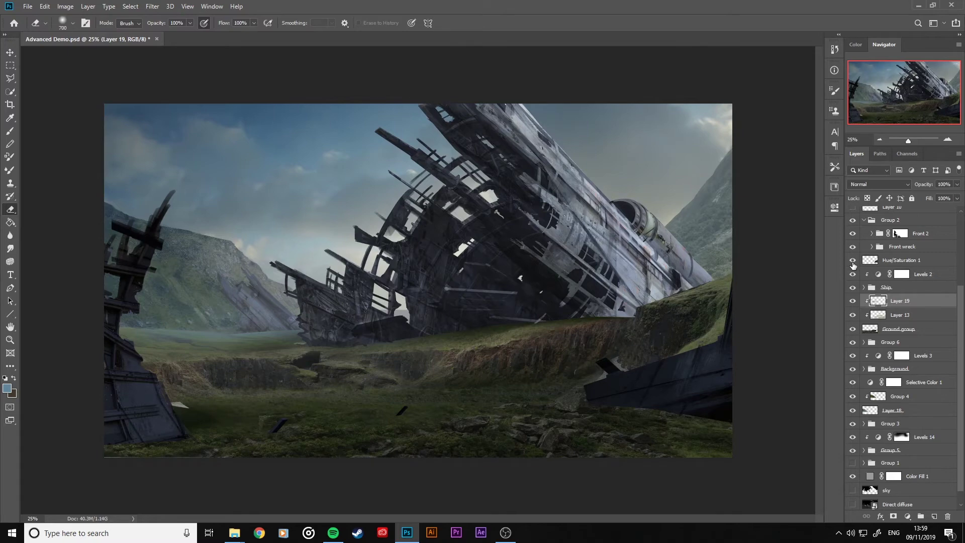
Using the grayscale proof view, set Levels 2 to an output black of 70 and an input white of 211.
{"action": "left_click", "coordinate": [901, 274]}
{"action": "left_click", "coordinate": [833, 208]}
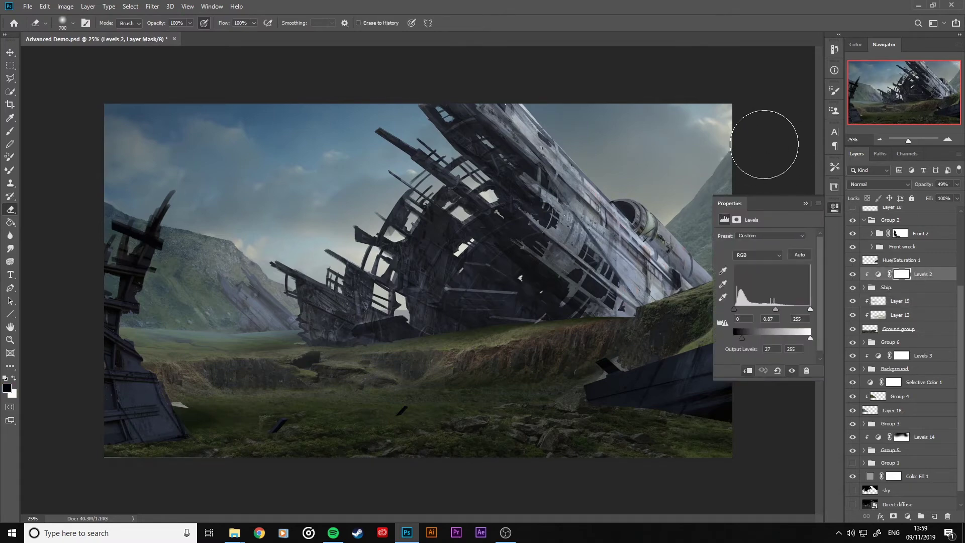
{"action": "left_click", "coordinate": [806, 203]}
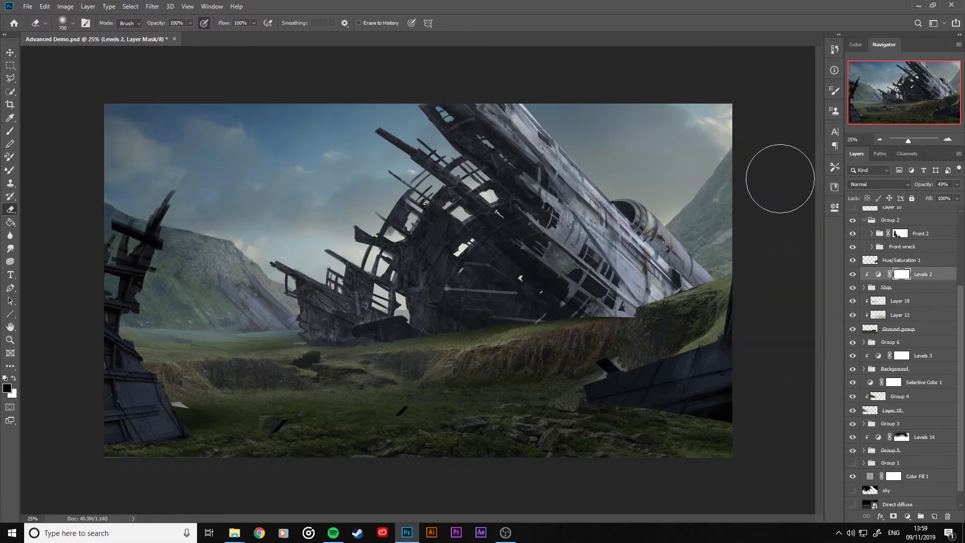
{"action": "key", "text": "ctrl+y"}
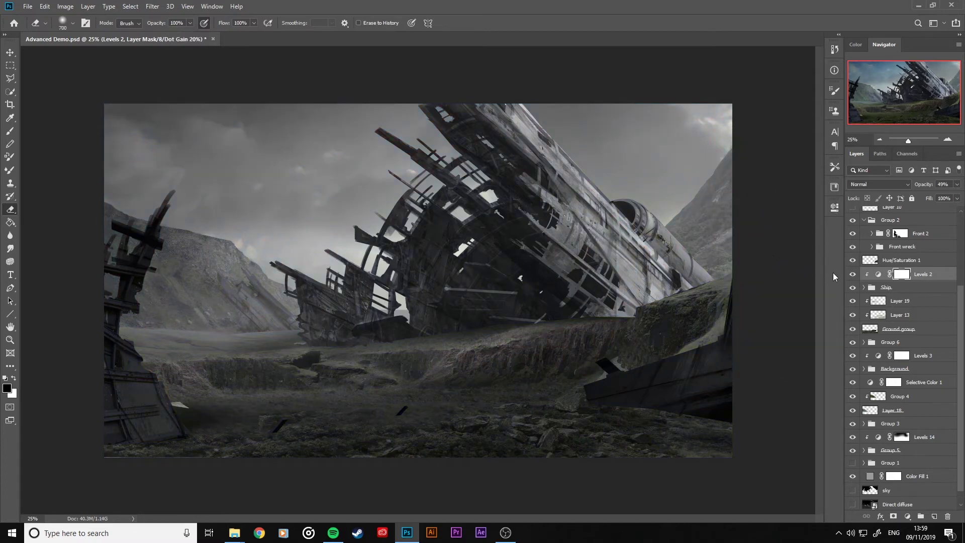
{"action": "left_click", "coordinate": [833, 208]}
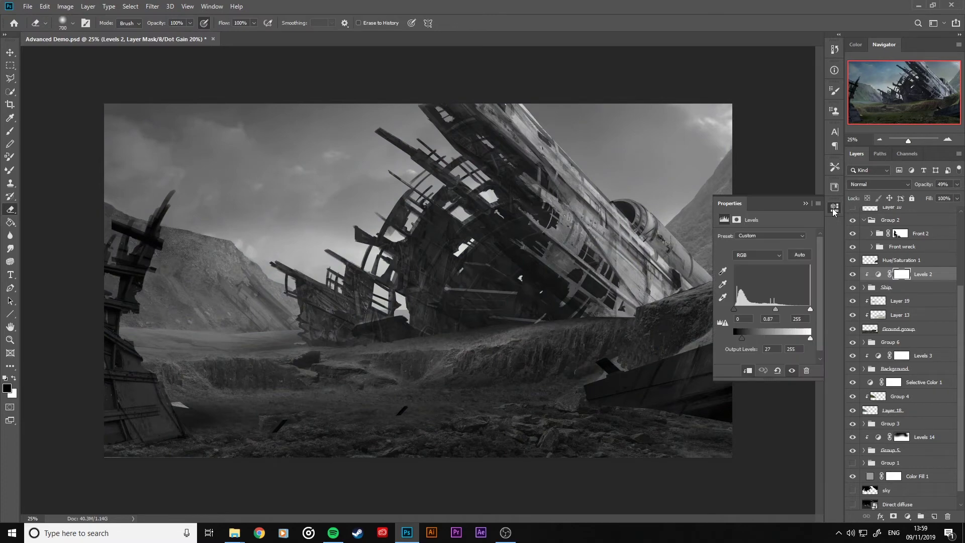
{"action": "left_click_drag", "start_coordinate": [752, 338], "coordinate": [758, 339]}
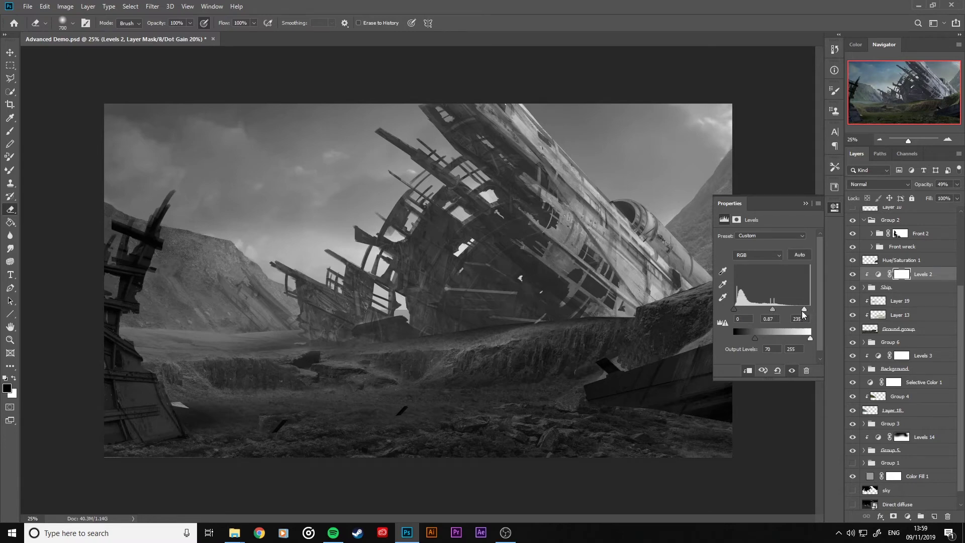
{"action": "left_click_drag", "start_coordinate": [800, 311], "coordinate": [797, 313]}
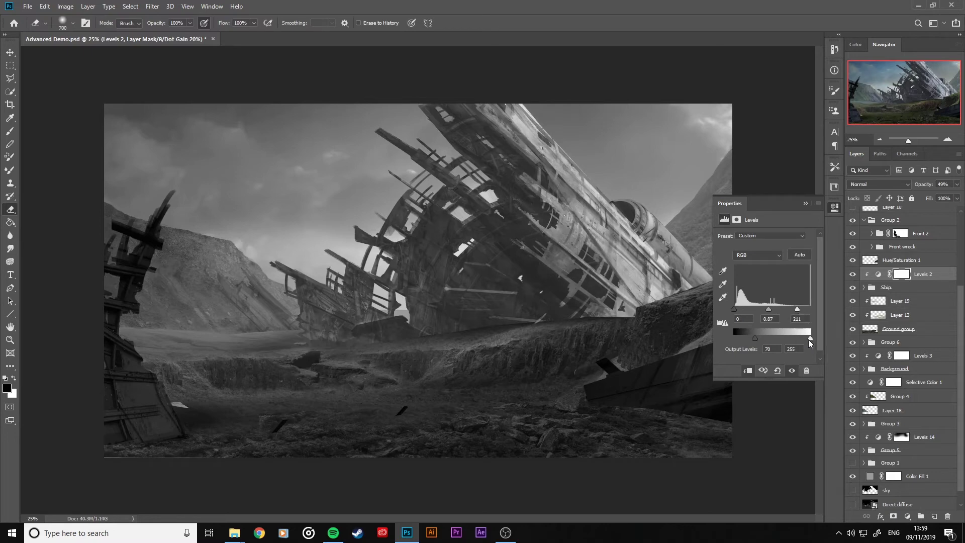
{"action": "left_click", "coordinate": [806, 204]}
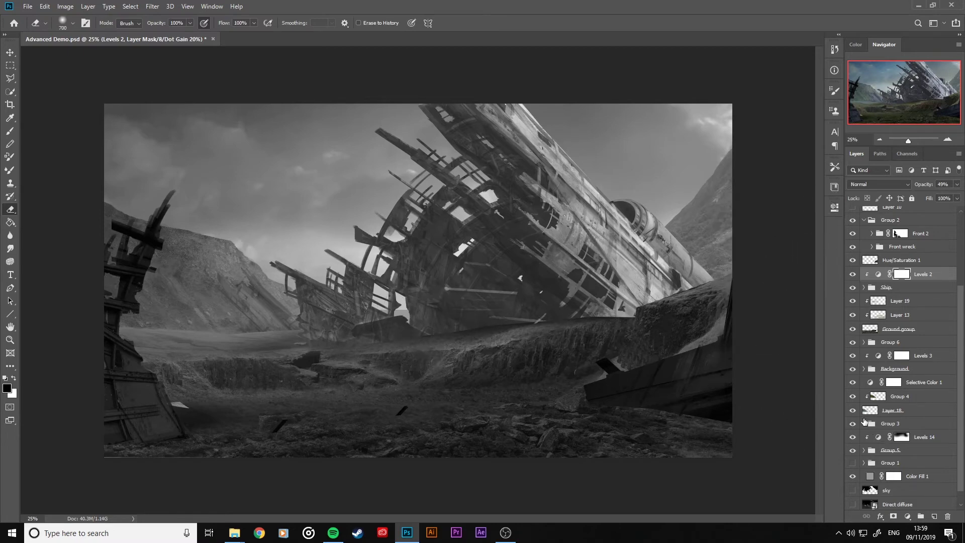
Check how Layer 13 affects the ground values by switching its visibility off and on.
{"action": "left_click", "coordinate": [853, 315]}
{"action": "left_click", "coordinate": [853, 315]}
{"action": "left_click", "coordinate": [852, 315]}
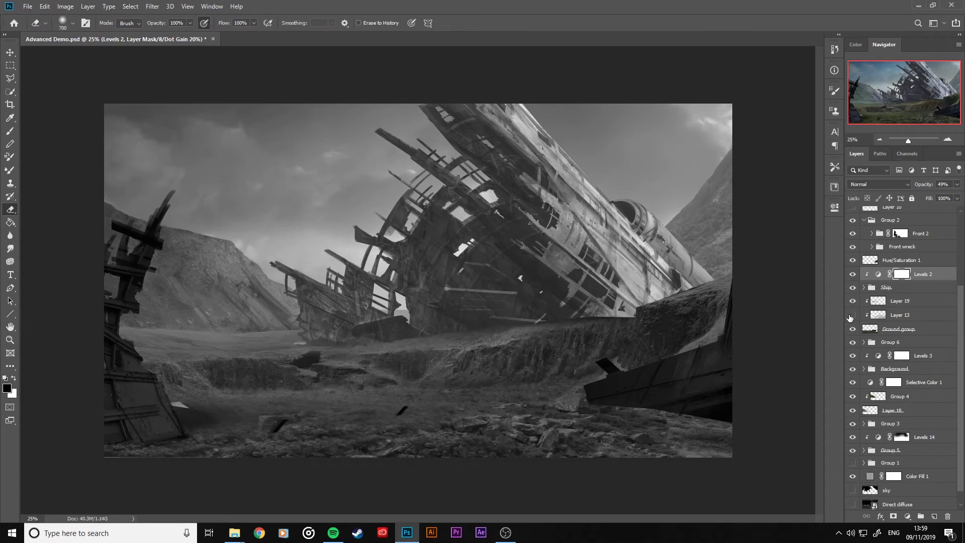
{"action": "left_click", "coordinate": [853, 315]}
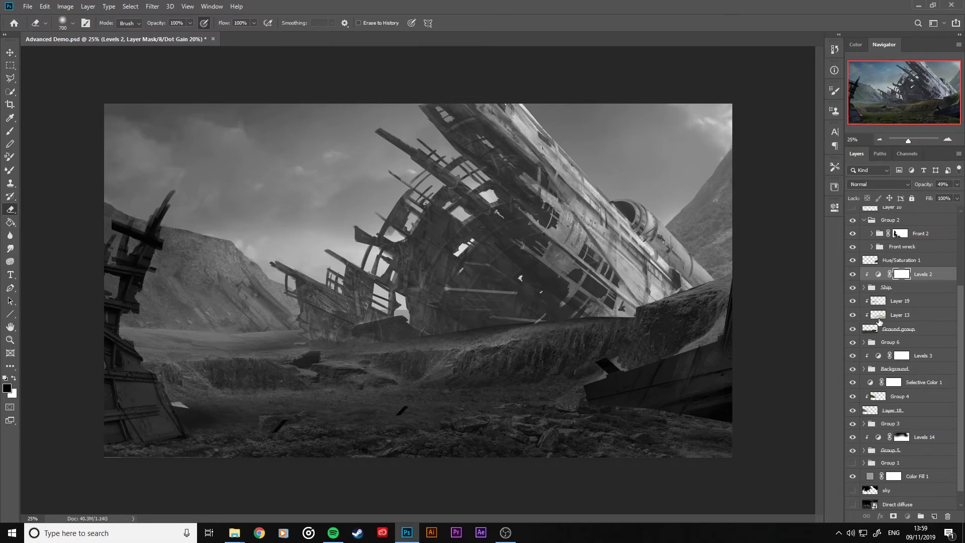
Select Layer 13 and reduce the eraser size to 125 px.
{"action": "left_click", "coordinate": [878, 315]}
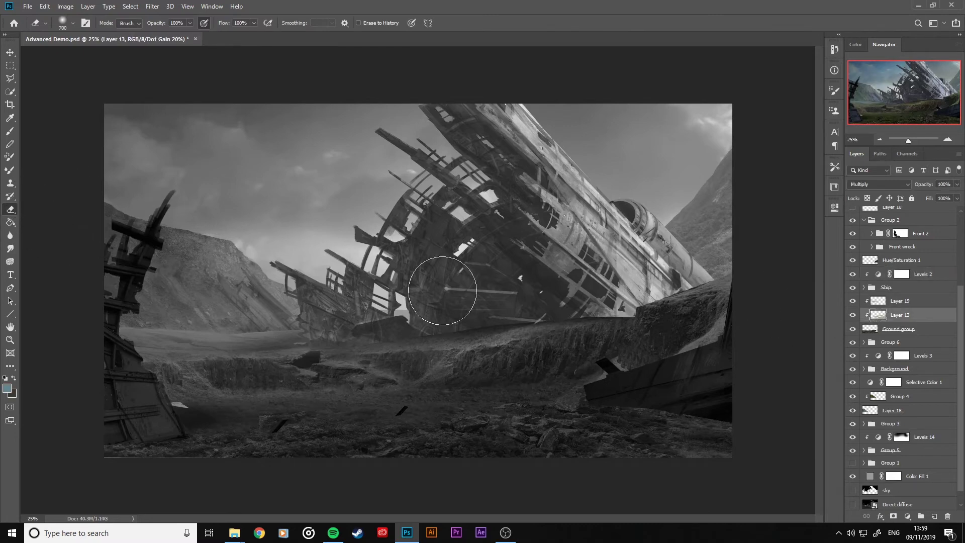
{"action": "key", "text": "bracketleft"}
{"action": "key", "text": "bracketleft"}
{"action": "key", "text": "bracketleft"}
{"action": "key", "text": "bracketleft"}
{"action": "key", "text": "bracketleft"}
{"action": "key", "text": "bracketleft"}
{"action": "key", "text": "bracketleft"}
{"action": "key", "text": "bracketleft"}
{"action": "key", "text": "bracketleft"}
{"action": "key", "text": "bracketleft"}
{"action": "key", "text": "bracketleft"}
{"action": "key", "text": "bracketright"}
{"action": "key", "text": "bracketright"}
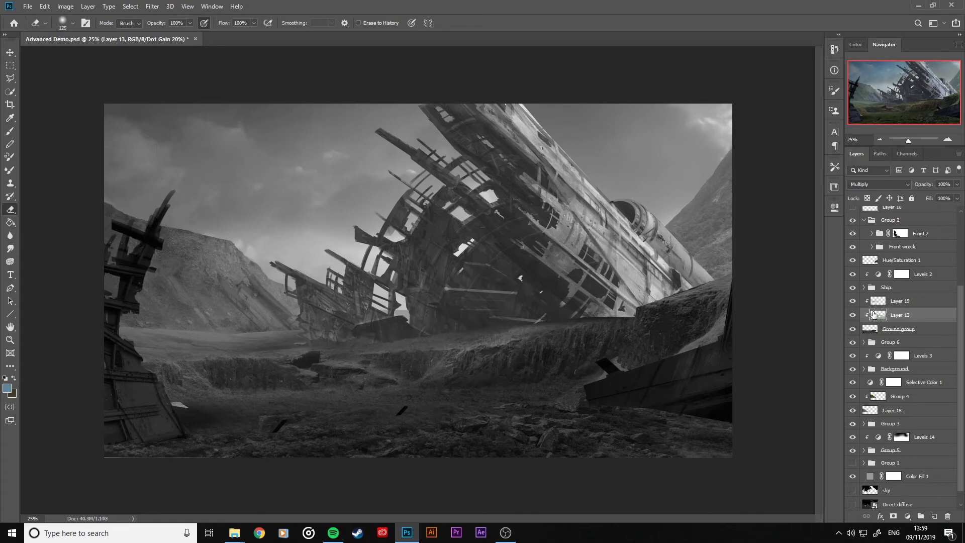
Mask Levels 2 out of the dark hull interior at the ship's base with a soft 800 px black brush.
{"action": "left_click", "coordinate": [899, 276]}
{"action": "left_click", "coordinate": [852, 275]}
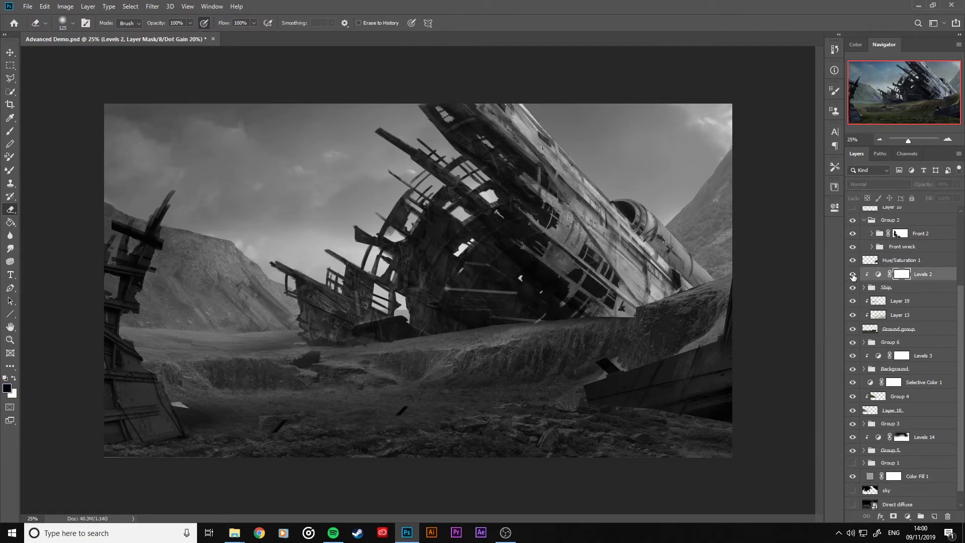
{"action": "left_click", "coordinate": [852, 275]}
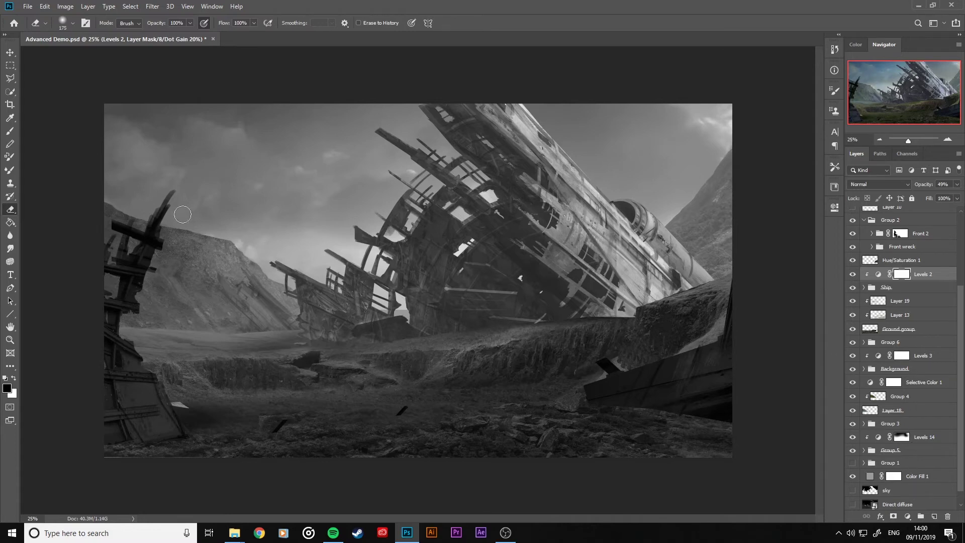
{"action": "left_click", "coordinate": [10, 131]}
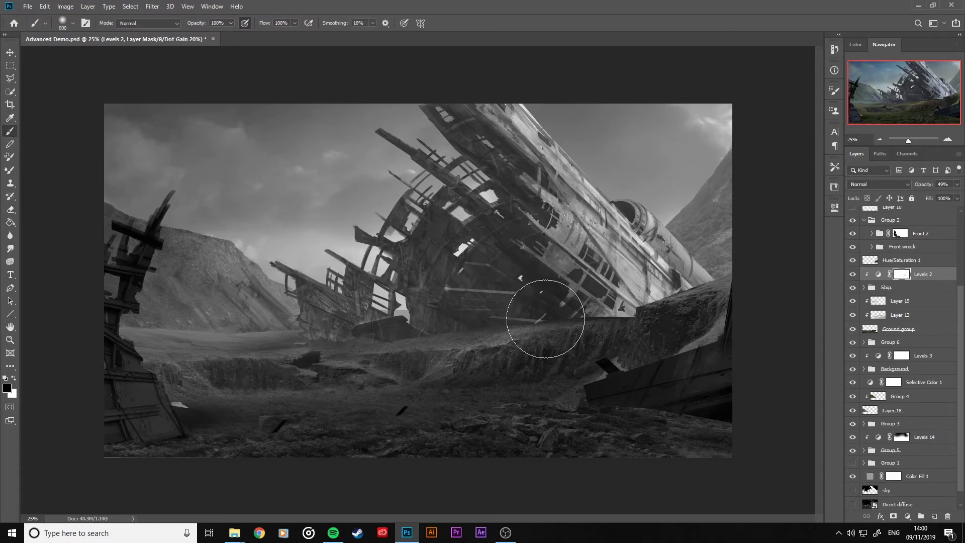
{"action": "key", "text": "bracketright"}
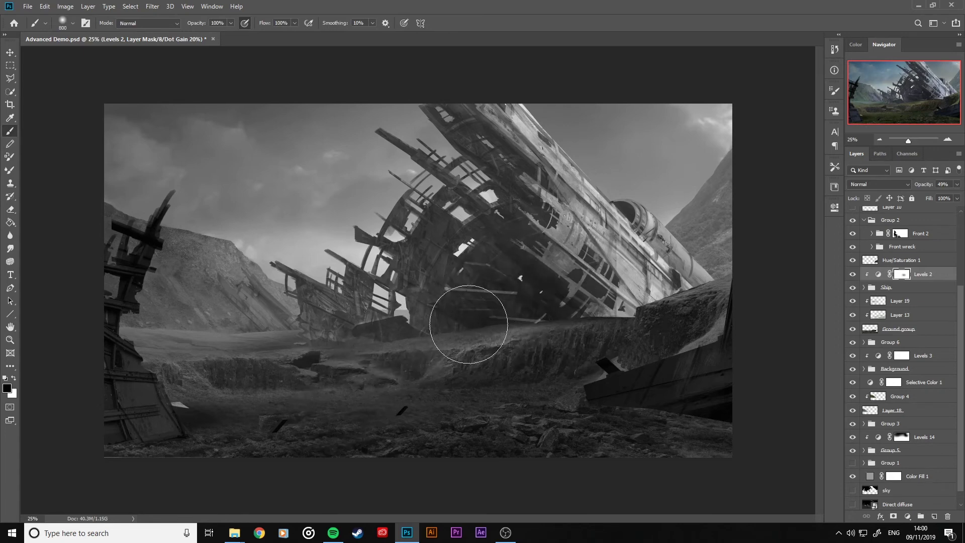
{"action": "key", "text": "bracketleft"}
Add a new clipped Multiply layer above Levels 2 and return to the colour view.
{"action": "left_click", "coordinate": [934, 517]}
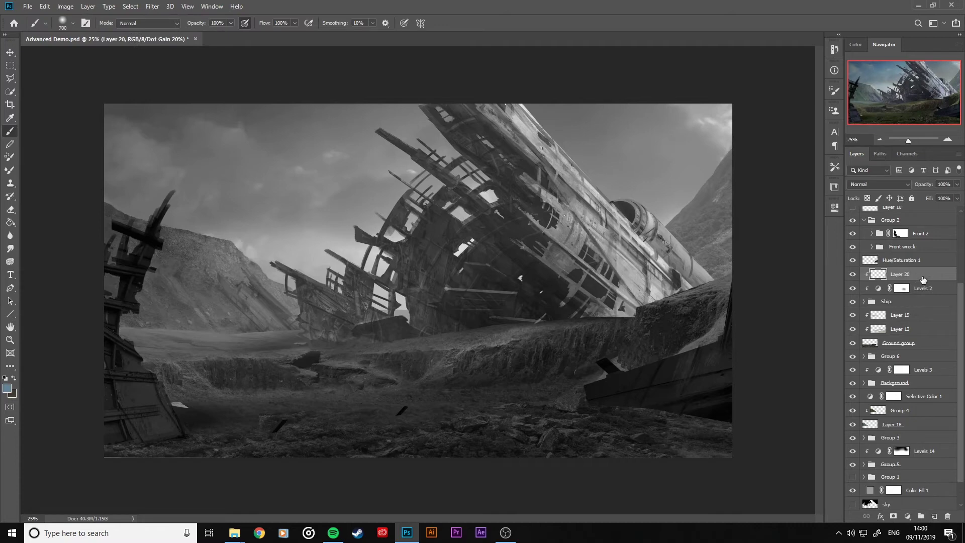
{"action": "left_click", "coordinate": [868, 184]}
{"action": "left_click", "coordinate": [865, 222]}
{"action": "key", "text": "ctrl+y"}
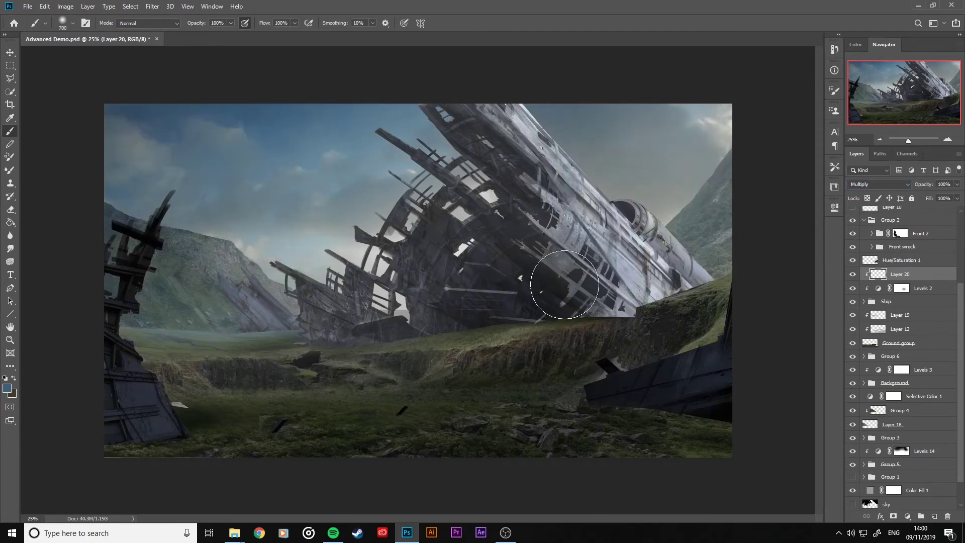
Paint blue shading over the ship's lower hull near the ground on Layer 20 with a soft 900 px brush.
{"action": "key", "text": "bracketright"}
{"action": "key", "text": "bracketright"}
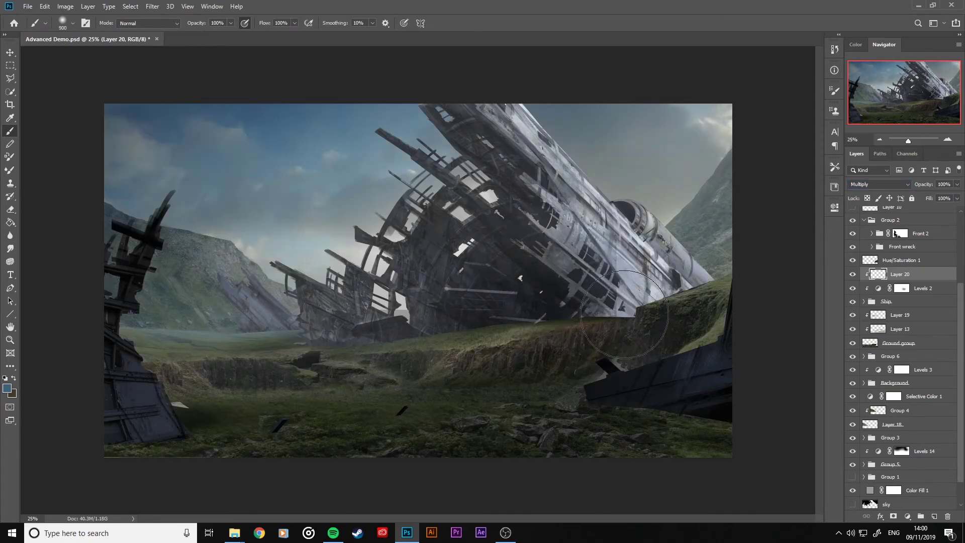
{"action": "mouse_move", "coordinate": [624, 314]}
{"action": "left_mouse_down"}
{"action": "mouse_move", "coordinate": [549, 269]}
{"action": "mouse_move", "coordinate": [710, 355]}
{"action": "mouse_move", "coordinate": [572, 282]}
{"action": "left_mouse_up"}
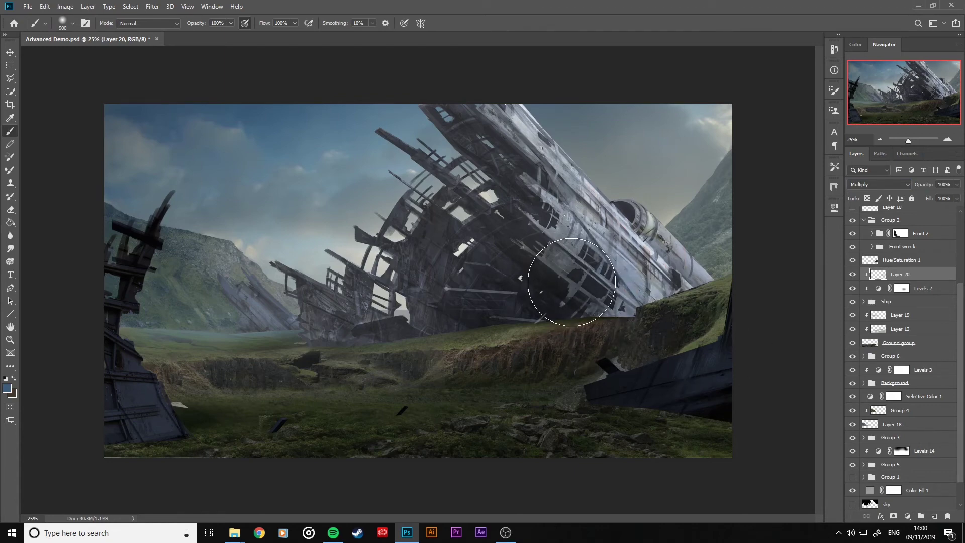
Shade the hull beside the engine down towards the grassy ledge on Layer 20 with a smaller soft brush.
{"action": "key", "text": "bracketleft"}
{"action": "key", "text": "bracketleft"}
{"action": "key", "text": "bracketleft"}
{"action": "key", "text": "bracketleft"}
{"action": "key", "text": "bracketleft"}
{"action": "key", "text": "bracketleft"}
{"action": "key", "text": "bracketleft"}
{"action": "key", "text": "bracketleft"}
{"action": "key", "text": "bracketleft"}
{"action": "key", "text": "bracketleft"}
{"action": "key", "text": "bracketleft"}
{"action": "key", "text": "bracketleft"}
{"action": "left_click_drag", "start_coordinate": [642, 239], "coordinate": [708, 290]}
Darken the base of the wreck on Layer 20 with broad strokes of a soft brush enlarged to about 1000 px.
{"action": "key", "text": "bracketright"}
{"action": "key", "text": "bracketright"}
{"action": "key", "text": "bracketright"}
{"action": "key", "text": "bracketright"}
{"action": "key", "text": "bracketright"}
{"action": "key", "text": "bracketright"}
{"action": "key", "text": "bracketright"}
{"action": "key", "text": "bracketright"}
{"action": "key", "text": "bracketright"}
{"action": "key", "text": "bracketright"}
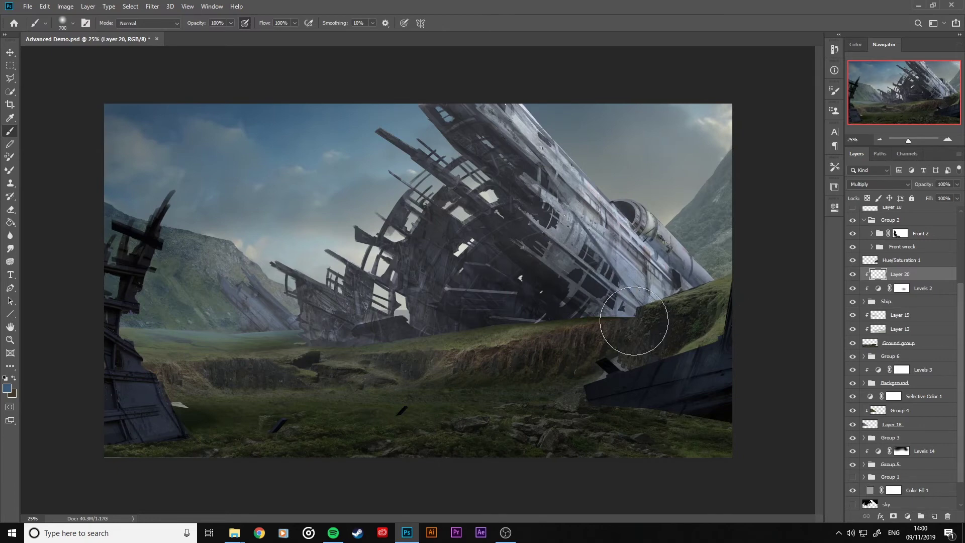
{"action": "key", "text": "bracketright"}
{"action": "key", "text": "bracketright"}
{"action": "key", "text": "bracketright"}
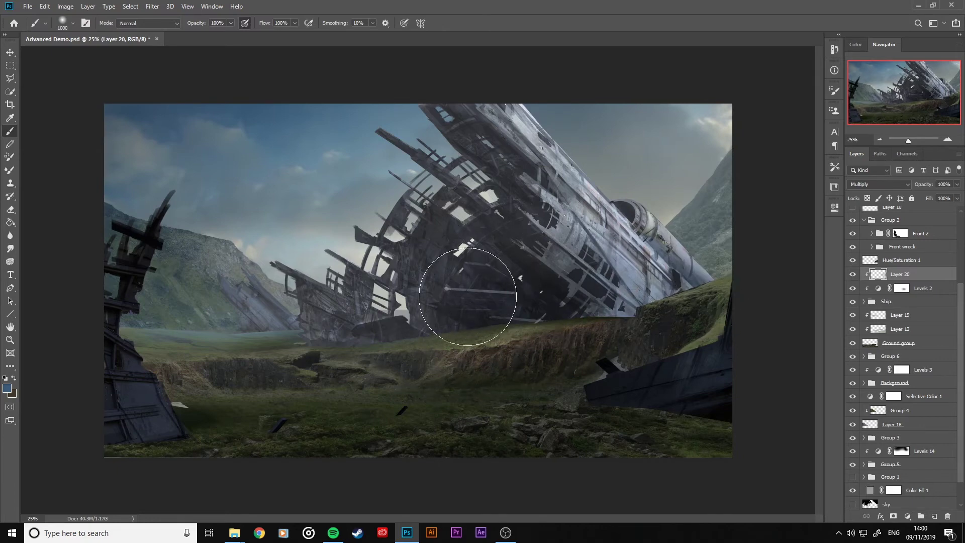
{"action": "key", "text": "bracketright"}
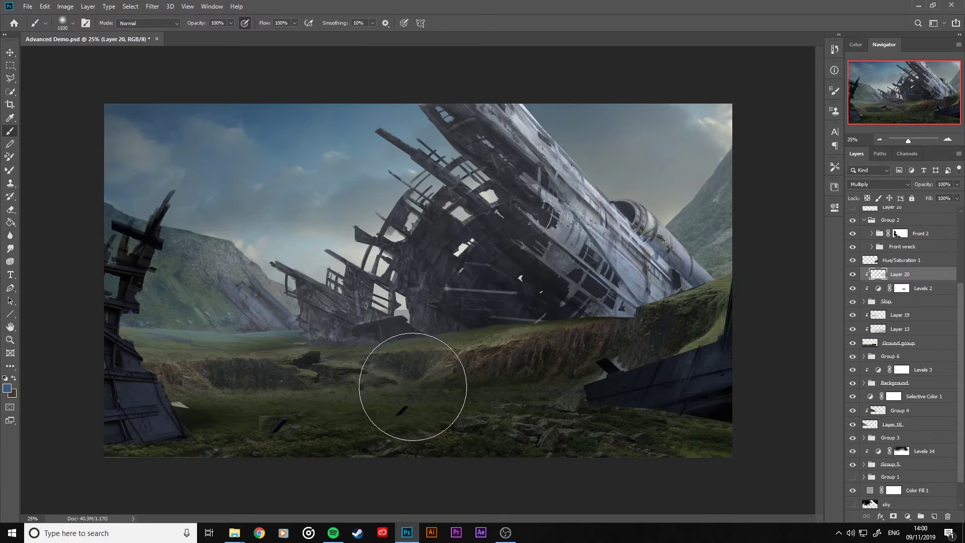
{"action": "mouse_move", "coordinate": [413, 386]}
{"action": "left_mouse_down"}
{"action": "mouse_move", "coordinate": [355, 323]}
{"action": "mouse_move", "coordinate": [366, 334]}
{"action": "mouse_move", "coordinate": [474, 323]}
{"action": "mouse_move", "coordinate": [573, 345]}
{"action": "mouse_move", "coordinate": [496, 259]}
{"action": "mouse_move", "coordinate": [499, 334]}
{"action": "mouse_move", "coordinate": [629, 356]}
{"action": "mouse_move", "coordinate": [509, 268]}
{"action": "mouse_move", "coordinate": [628, 351]}
{"action": "mouse_move", "coordinate": [564, 297]}
{"action": "mouse_move", "coordinate": [733, 373]}
{"action": "left_mouse_up"}
Lower the opacity of the Multiply shading on Layer 20 to 52%.
{"action": "key", "text": "bracketleft"}
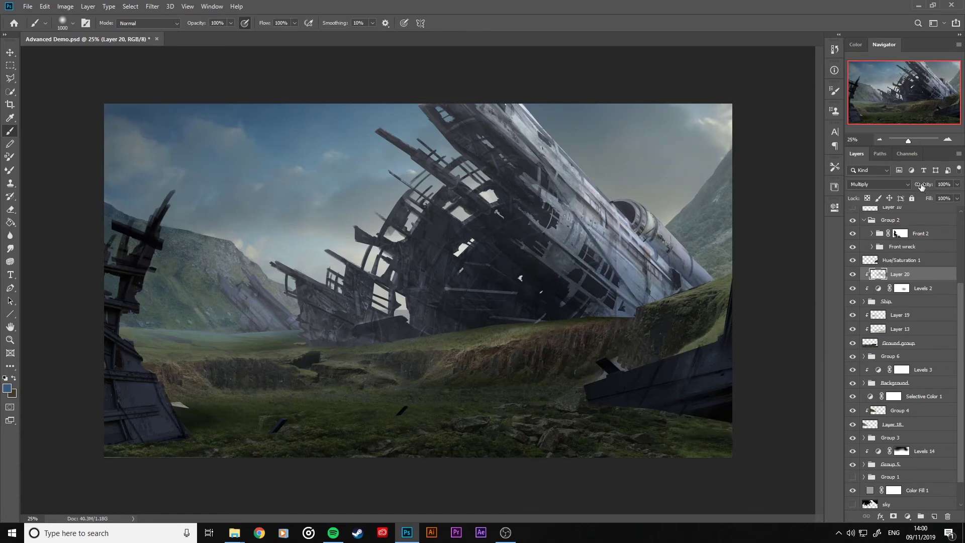
{"action": "left_click_drag", "start_coordinate": [921, 186], "coordinate": [907, 186]}
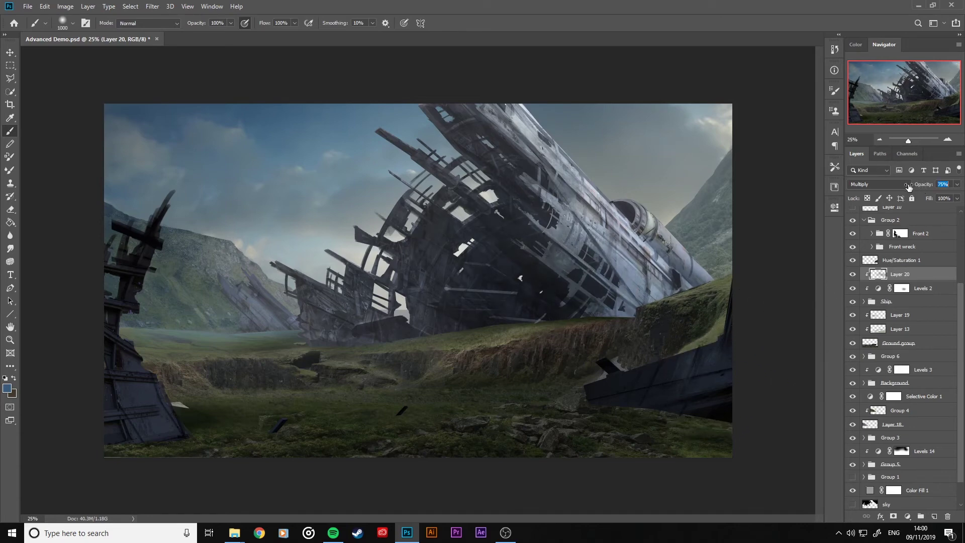
{"action": "mouse_move", "coordinate": [906, 186]}
{"action": "left_mouse_down"}
{"action": "mouse_move", "coordinate": [874, 186]}
{"action": "mouse_move", "coordinate": [896, 186]}
{"action": "left_mouse_up"}
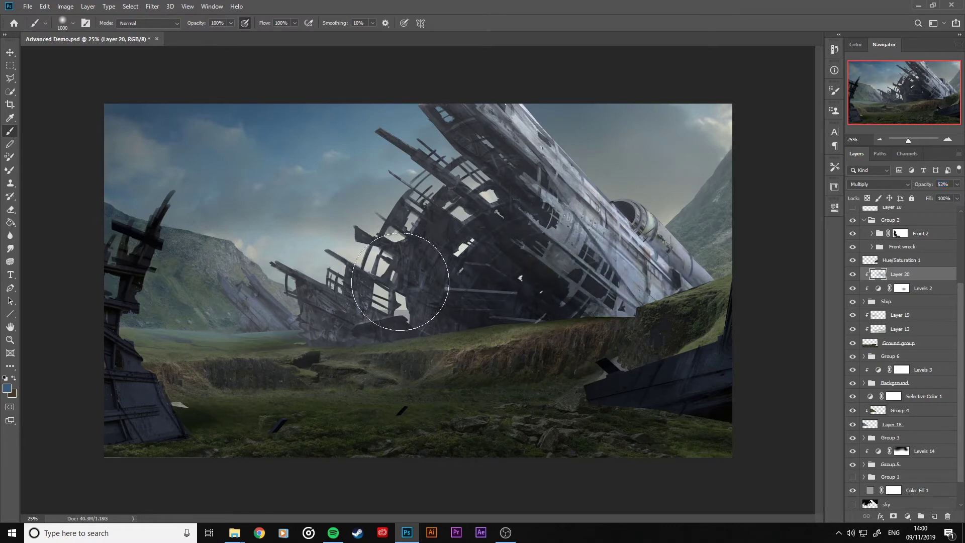
Erase Layer 20 shading around the openings at the base of the ship's ribs with a small soft eraser.
{"action": "left_click", "coordinate": [10, 209]}
{"action": "key", "text": "bracketleft"}
{"action": "key", "text": "bracketleft"}
{"action": "key", "text": "bracketleft"}
{"action": "key", "text": "bracketleft"}
{"action": "key", "text": "bracketleft"}
{"action": "key", "text": "bracketleft"}
{"action": "key", "text": "bracketleft"}
{"action": "key", "text": "bracketleft"}
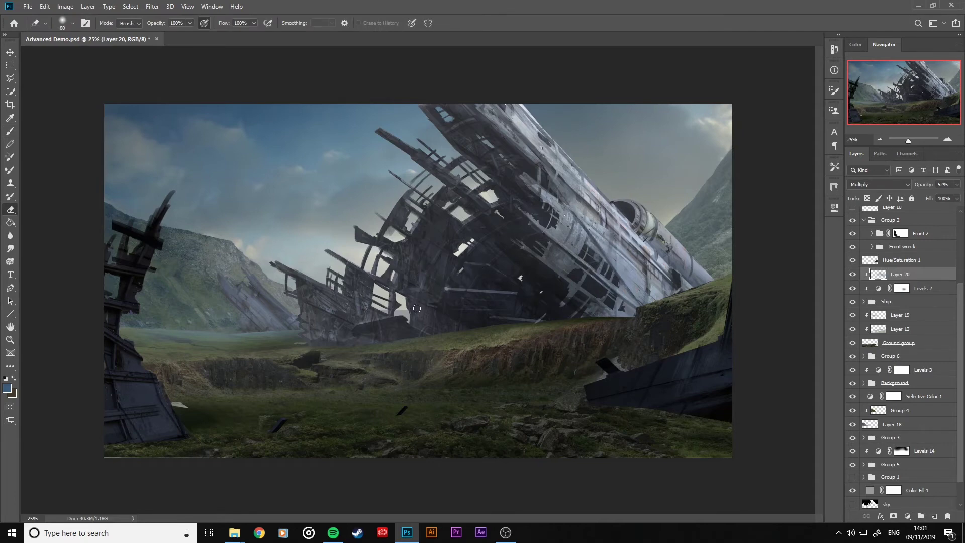
{"action": "key", "text": "bracketright"}
{"action": "key", "text": "bracketright"}
{"action": "key", "text": "bracketright"}
{"action": "key", "text": "bracketright"}
{"action": "key", "text": "bracketright"}
{"action": "key", "text": "bracketright"}
{"action": "key", "text": "bracketleft"}
{"action": "key", "text": "bracketleft"}
{"action": "key", "text": "bracketleft"}
Return to the Brush tool on Layer 20 and reduce its size to 50 px.
{"action": "left_click", "coordinate": [10, 130]}
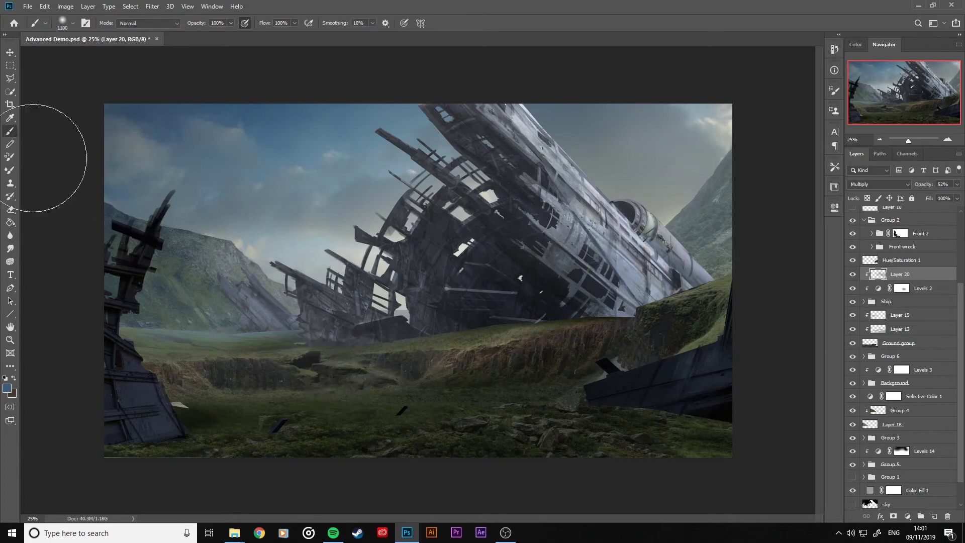
{"action": "key", "text": "bracketleft"}
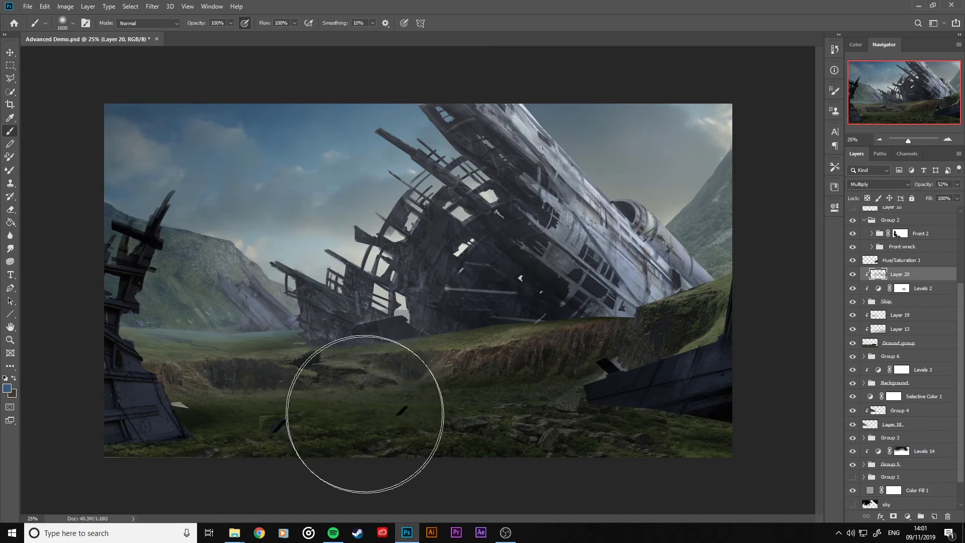
{"action": "key", "text": "bracketleft"}
{"action": "key", "text": "bracketleft"}
{"action": "key", "text": "bracketleft"}
{"action": "key", "text": "bracketleft"}
{"action": "key", "text": "bracketleft"}
{"action": "key", "text": "bracketleft"}
{"action": "key", "text": "bracketleft"}
{"action": "key", "text": "bracketleft"}
{"action": "key", "text": "bracketleft"}
{"action": "key", "text": "bracketleft"}
{"action": "key", "text": "bracketleft"}
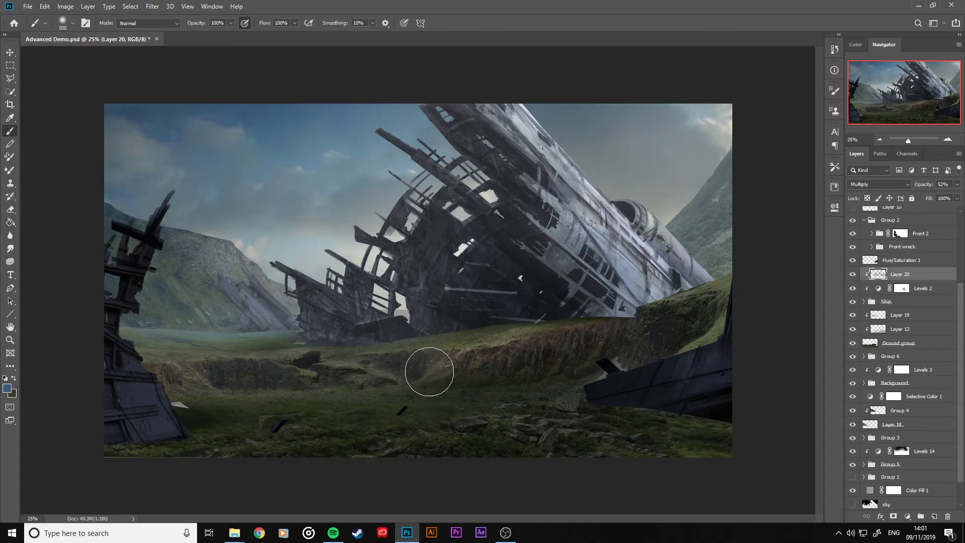
{"action": "key", "text": "bracketleft"}
{"action": "key", "text": "bracketleft"}
{"action": "key", "text": "bracketleft"}
{"action": "key", "text": "bracketleft"}
{"action": "key", "text": "bracketleft"}
{"action": "key", "text": "bracketleft"}
{"action": "key", "text": "bracketleft"}
{"action": "key", "text": "bracketleft"}
{"action": "key", "text": "bracketleft"}
Delete the Levels 3 adjustment above the Background group and add a new empty layer in its place.
{"action": "left_click", "coordinate": [853, 383]}
{"action": "left_click", "coordinate": [852, 370]}
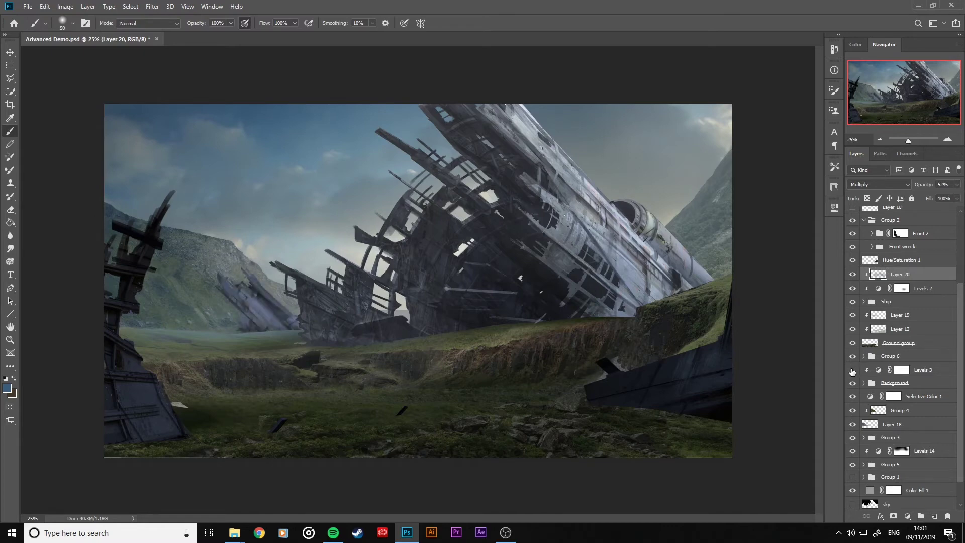
{"action": "left_click", "coordinate": [852, 370]}
{"action": "left_click", "coordinate": [934, 370]}
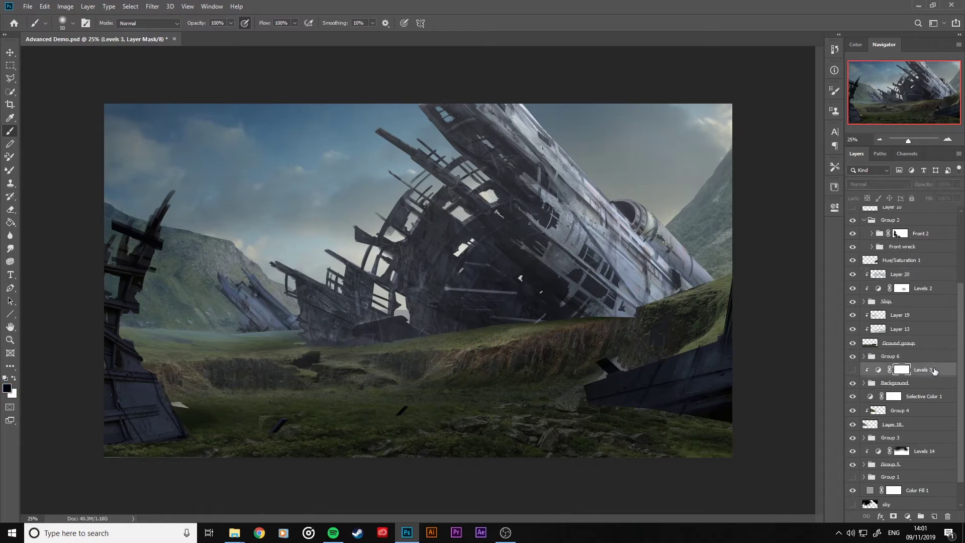
{"action": "key", "text": "Delete"}
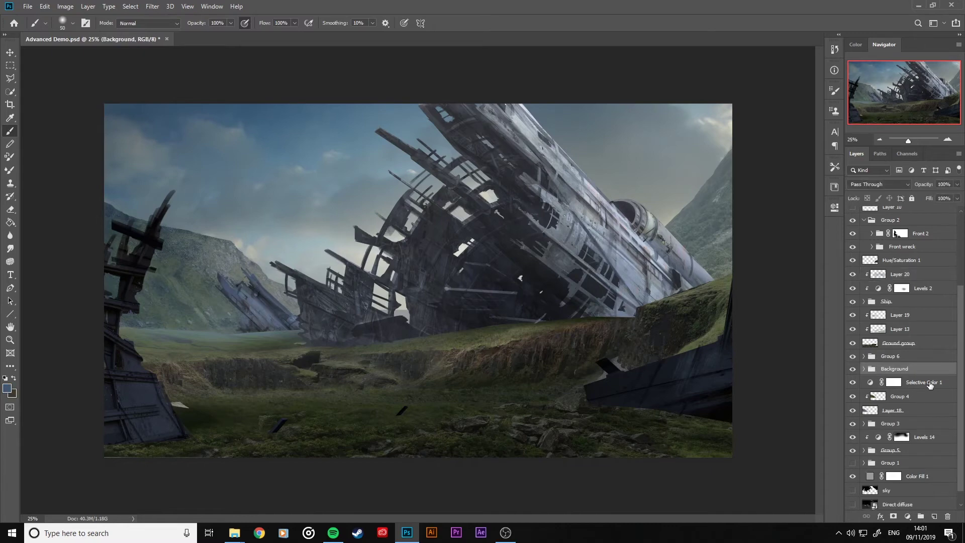
{"action": "left_click", "coordinate": [934, 516]}
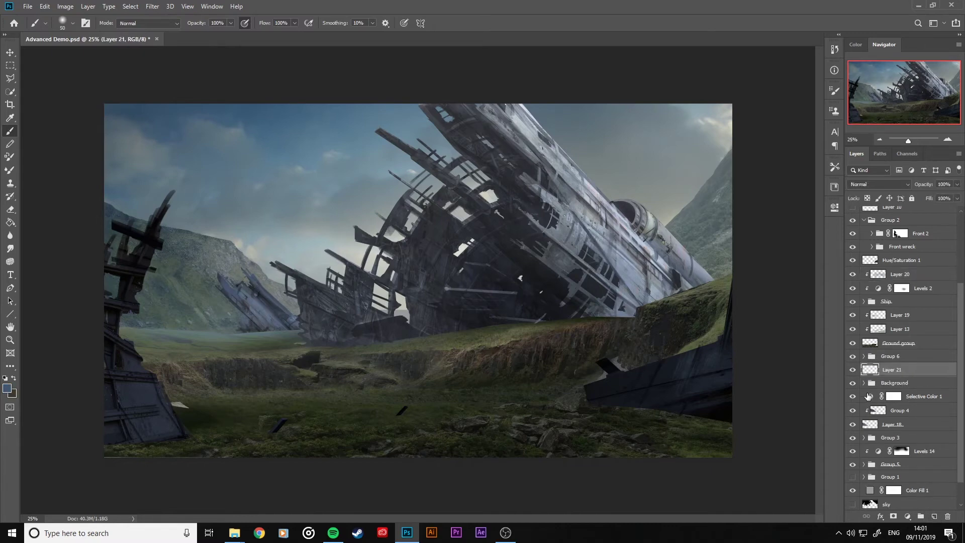
Expand the Background group and toggle its texture, Layer 8 and Levels 12 layers to examine what each contributes to the distant wreck.
{"action": "left_click", "coordinate": [863, 383]}
{"action": "left_click", "coordinate": [853, 397]}
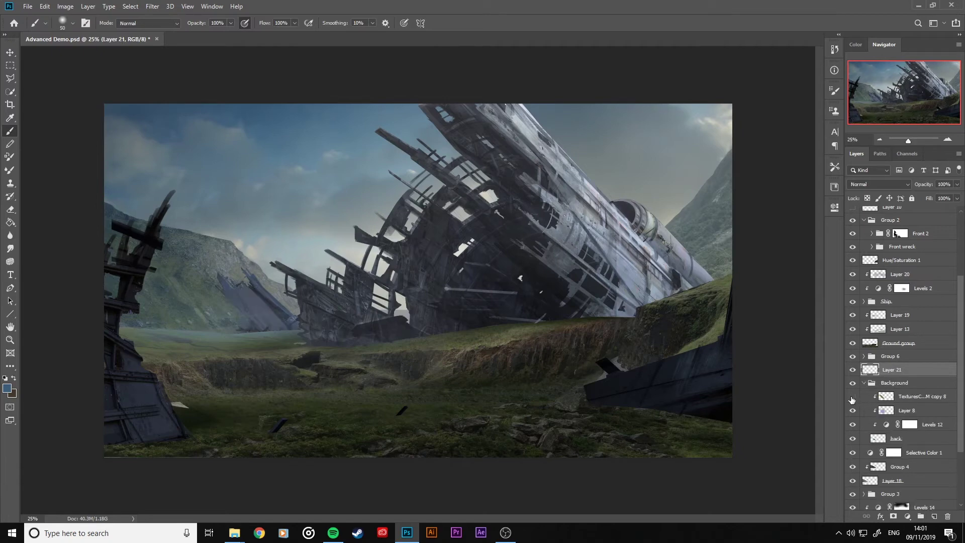
{"action": "left_click", "coordinate": [851, 397]}
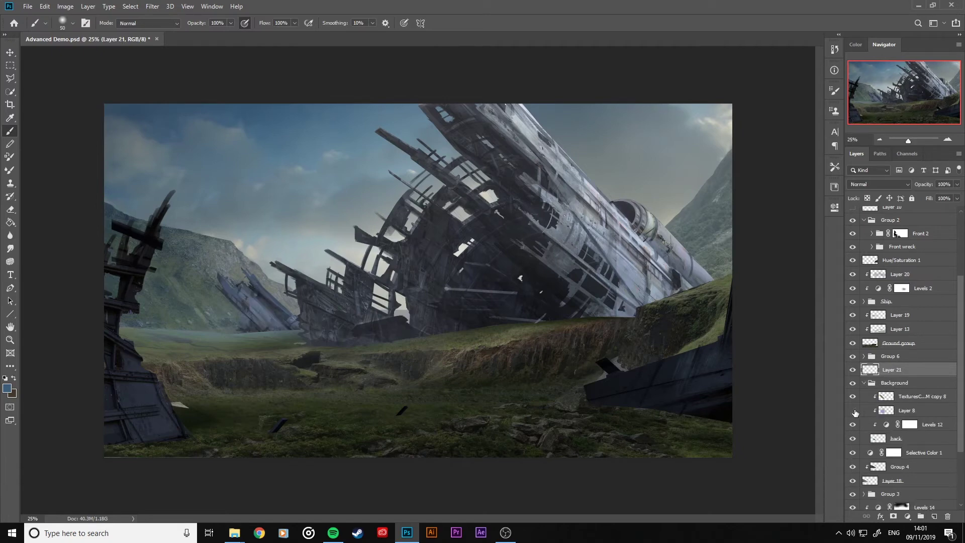
{"action": "left_click", "coordinate": [852, 411]}
{"action": "left_click", "coordinate": [852, 411]}
{"action": "left_click", "coordinate": [853, 425]}
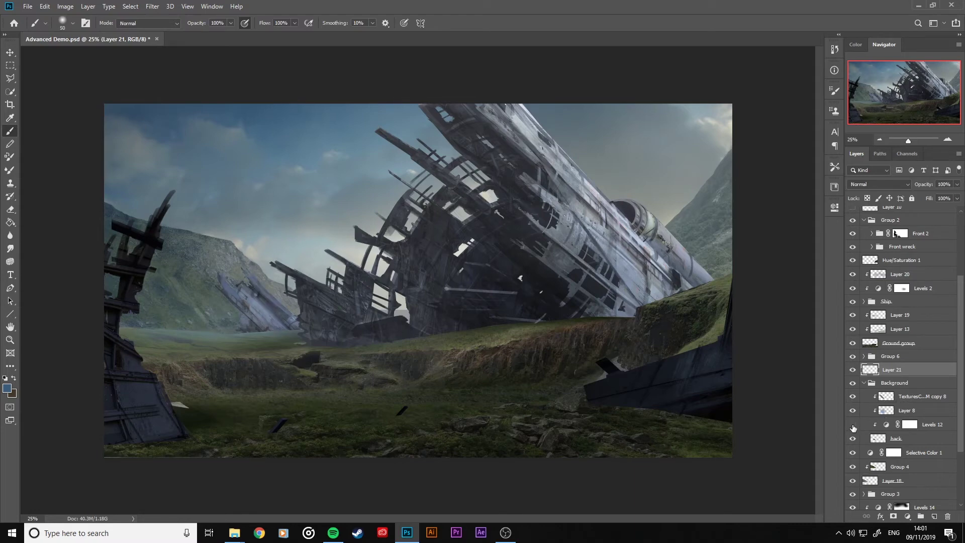
{"action": "left_click", "coordinate": [853, 426]}
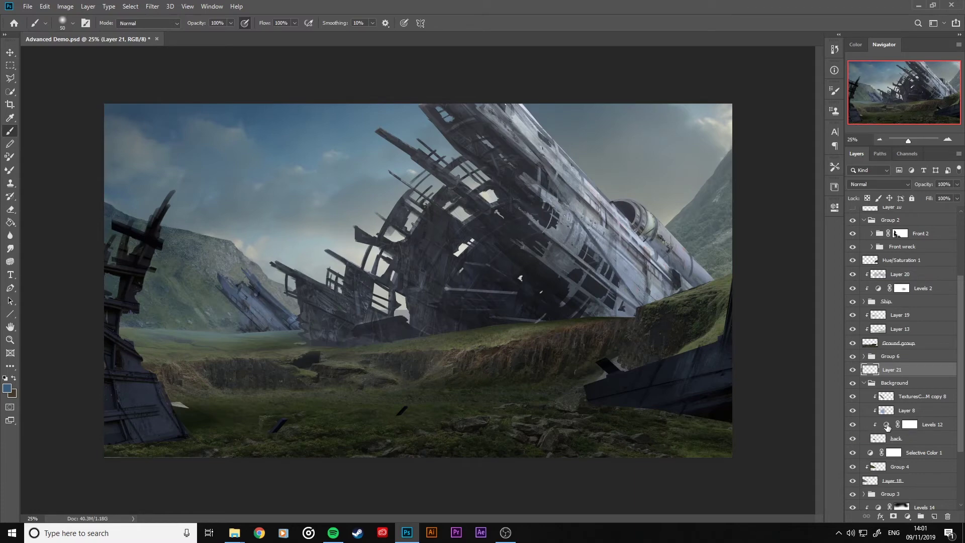
Move Levels 12 to the top of the Background group and set its input white to 195, midtones to 0.66 and output black to 27.
{"action": "left_click_drag", "start_coordinate": [934, 426], "coordinate": [932, 392]}
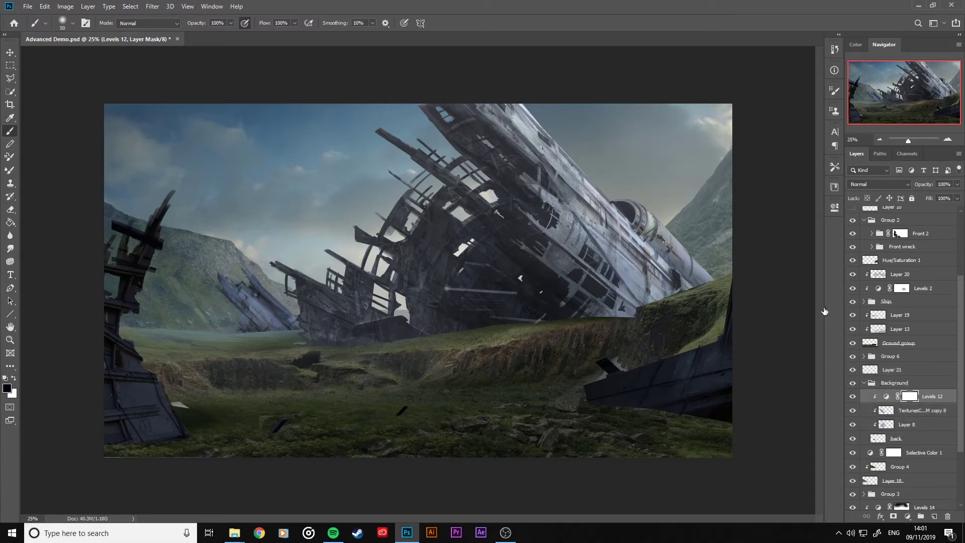
{"action": "left_click", "coordinate": [834, 208]}
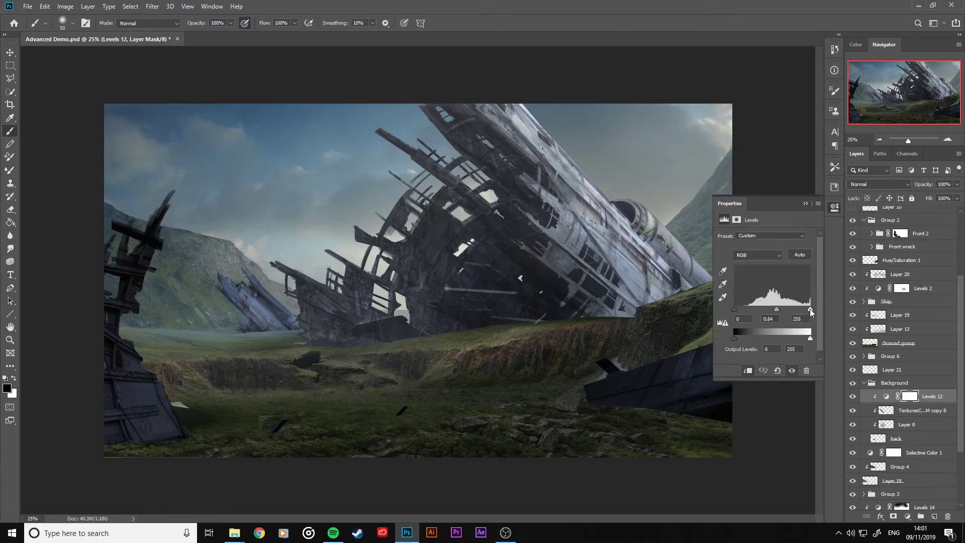
{"action": "left_click_drag", "start_coordinate": [810, 310], "coordinate": [770, 309]}
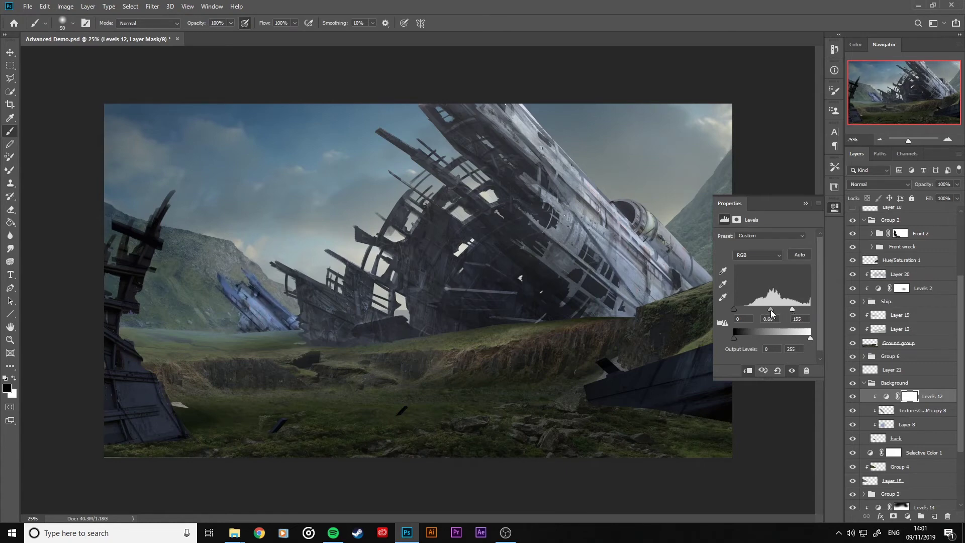
{"action": "mouse_move", "coordinate": [733, 338]}
{"action": "left_mouse_down"}
{"action": "mouse_move", "coordinate": [763, 336]}
{"action": "mouse_move", "coordinate": [744, 336]}
{"action": "left_mouse_up"}
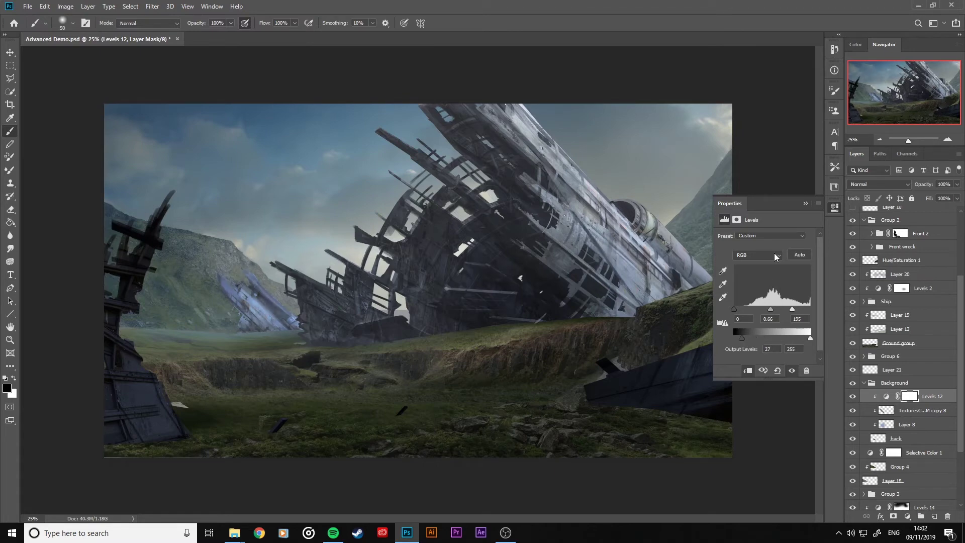
{"action": "left_click", "coordinate": [805, 203]}
Compare Layer 8 on and off, then paint a sampled grey over the distant wreck on that layer with a 600 px soft brush.
{"action": "left_click", "coordinate": [851, 426]}
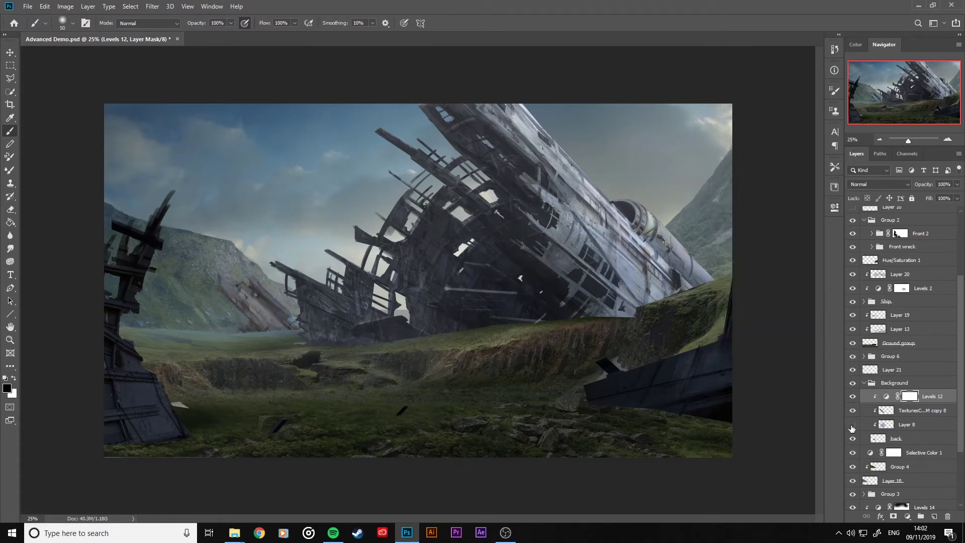
{"action": "left_click", "coordinate": [852, 426]}
{"action": "left_click", "coordinate": [911, 425]}
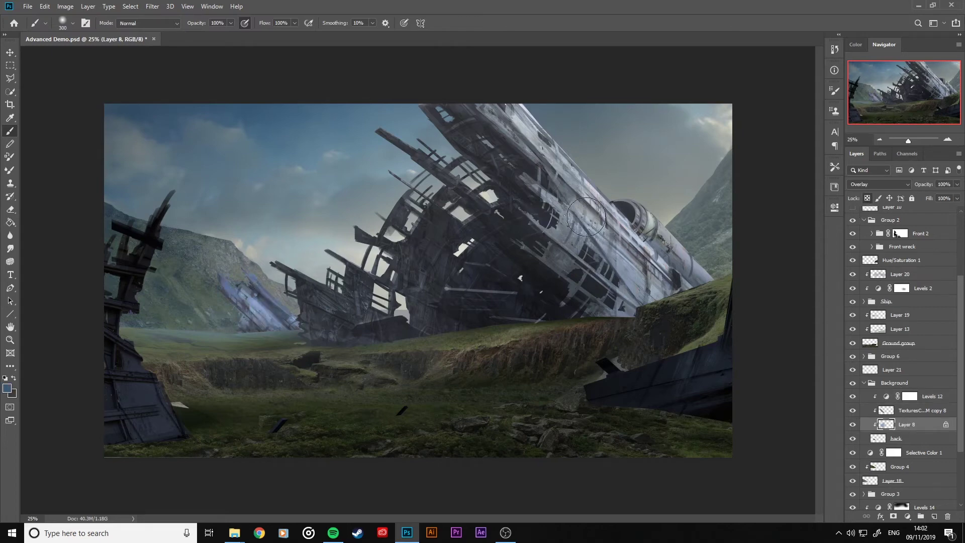
{"action": "key", "text": "alt"}
{"action": "left_click", "coordinate": [378, 223], "text": "alt"}
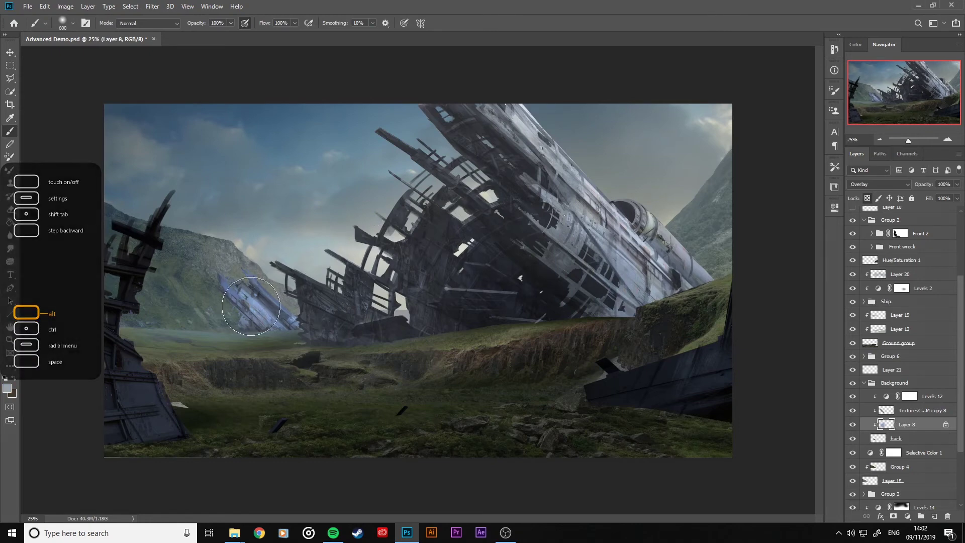
{"action": "left_click_drag", "start_coordinate": [216, 273], "coordinate": [266, 302]}
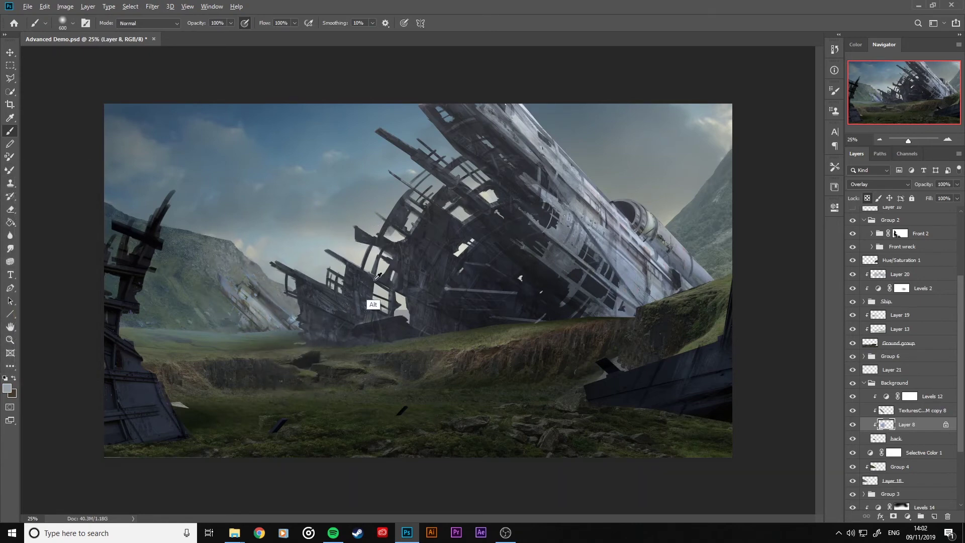
Paint over the distant wreck on Layer 8 with a 900 px brush, using colours sampled from the ship's opening and the sky.
{"action": "left_click", "coordinate": [382, 318], "text": "alt"}
{"action": "key", "text": "bracketright"}
{"action": "key", "text": "bracketright"}
{"action": "key", "text": "bracketright"}
{"action": "left_click_drag", "start_coordinate": [271, 302], "coordinate": [226, 297]}
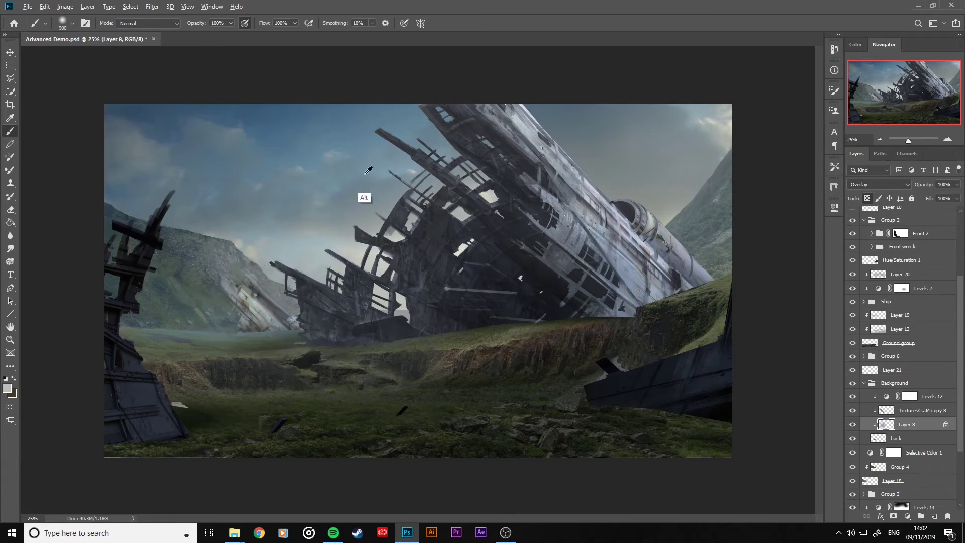
{"action": "left_click", "coordinate": [370, 204], "text": "alt"}
{"action": "mouse_move", "coordinate": [268, 280]}
{"action": "left_mouse_down"}
{"action": "mouse_move", "coordinate": [254, 289]}
{"action": "mouse_move", "coordinate": [258, 302]}
{"action": "mouse_move", "coordinate": [280, 312]}
{"action": "mouse_move", "coordinate": [238, 298]}
{"action": "left_mouse_up"}
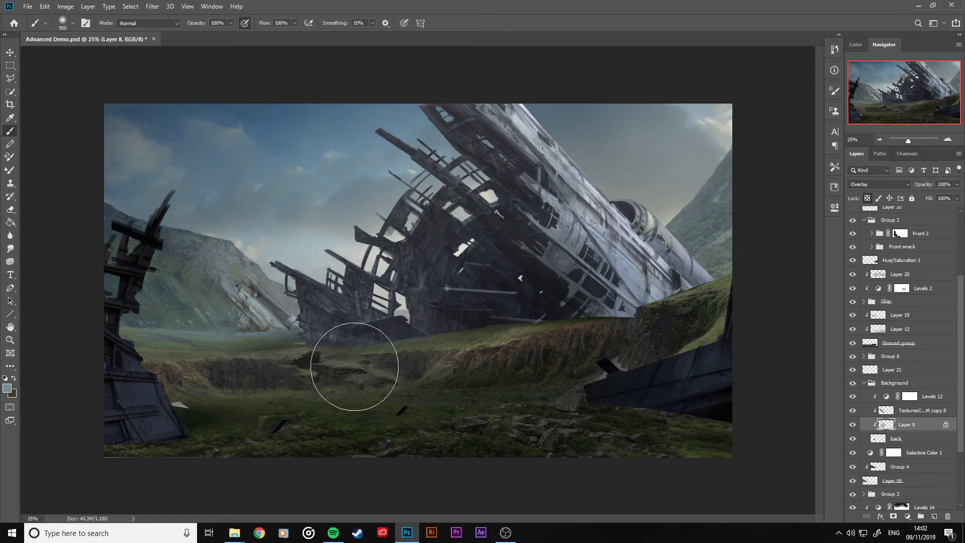
Reduce the soft brush to 500 px and even out the distant wreck's overlay colour on Layer 8.
{"action": "key", "text": "bracketleft"}
{"action": "key", "text": "bracketleft"}
{"action": "key", "text": "bracketleft"}
{"action": "key", "text": "bracketleft"}
{"action": "key", "text": "bracketleft"}
{"action": "key", "text": "bracketleft"}
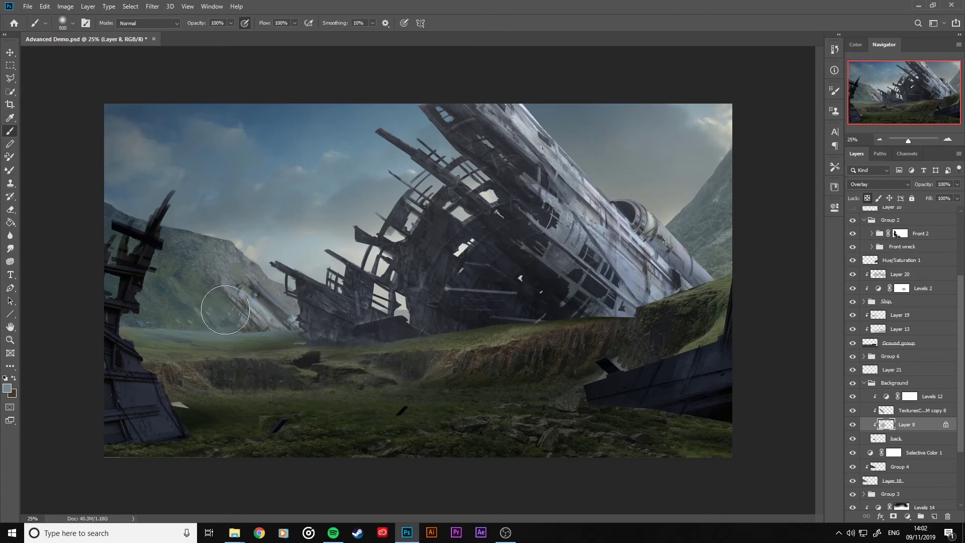
{"action": "key", "text": "bracketright"}
{"action": "key", "text": "bracketright"}
Collapse the Background group, compare it on and off, and clip Layer 21 to it.
{"action": "left_click", "coordinate": [863, 383]}
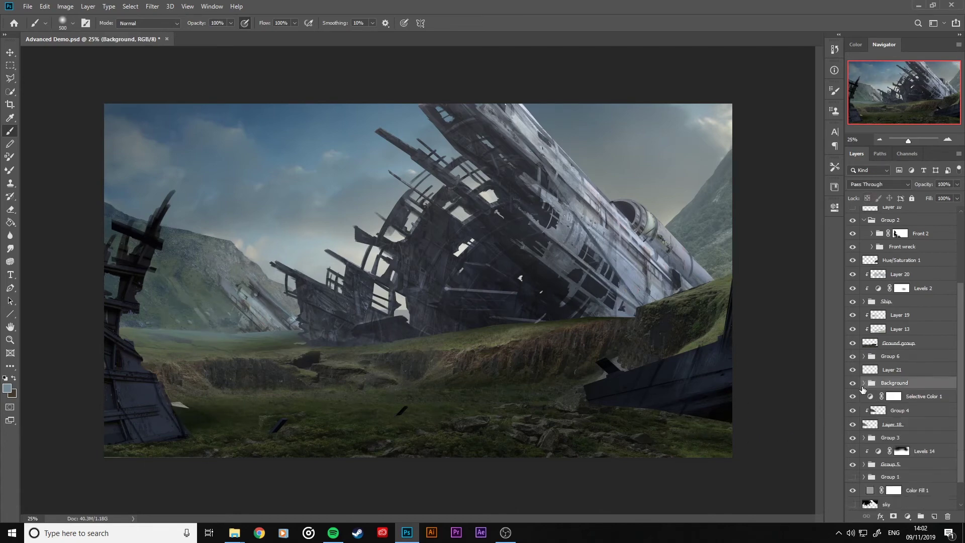
{"action": "left_click", "coordinate": [853, 384]}
{"action": "left_click", "coordinate": [853, 384]}
{"action": "left_click", "coordinate": [911, 370]}
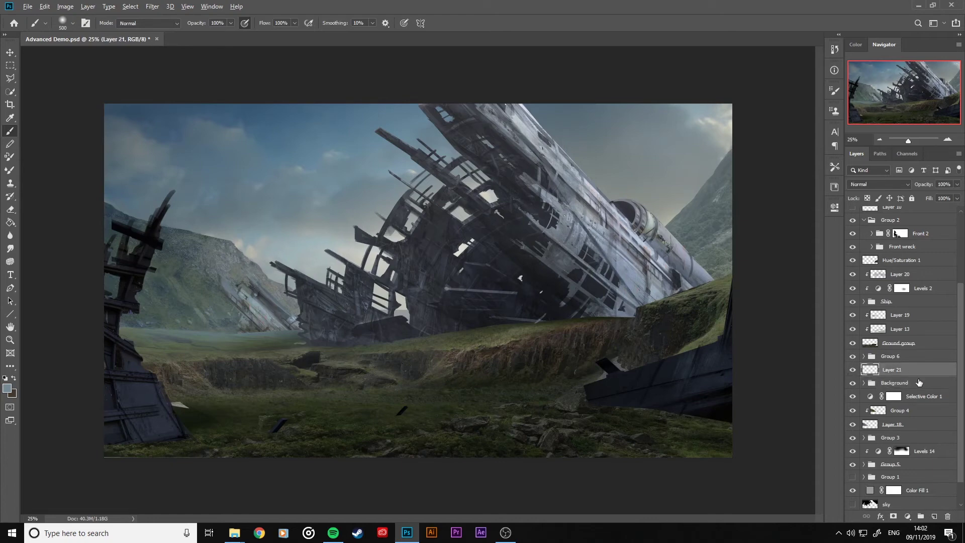
{"action": "left_click", "coordinate": [918, 374], "text": "alt"}
Choose the Watercolor brush from ED's set for detailing the distant wreck on Layer 21.
{"action": "scroll", "coordinate": [480, 451], "scroll_direction": "down", "scroll_amount": 2}
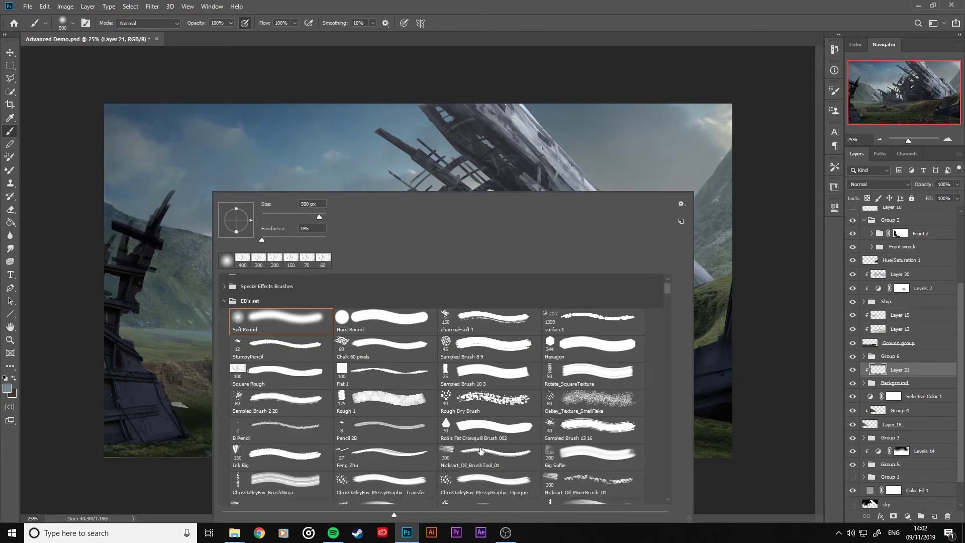
{"action": "scroll", "coordinate": [480, 451], "scroll_direction": "down", "scroll_amount": 2}
{"action": "left_click", "coordinate": [490, 470]}
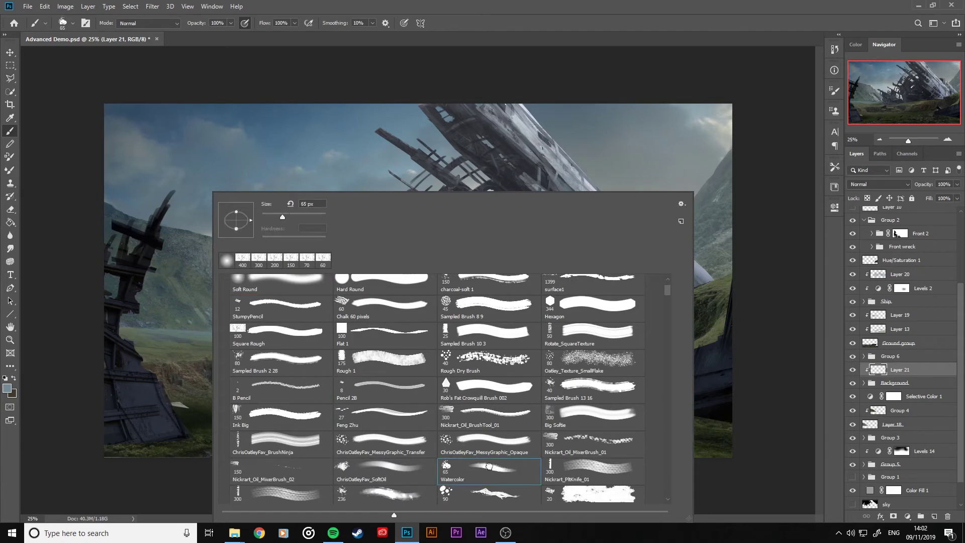
{"action": "key", "text": "Return"}
{"action": "key", "text": "ctrl+plus"}
{"action": "key", "text": "ctrl+plus"}
{"action": "key", "text": "ctrl+plus"}
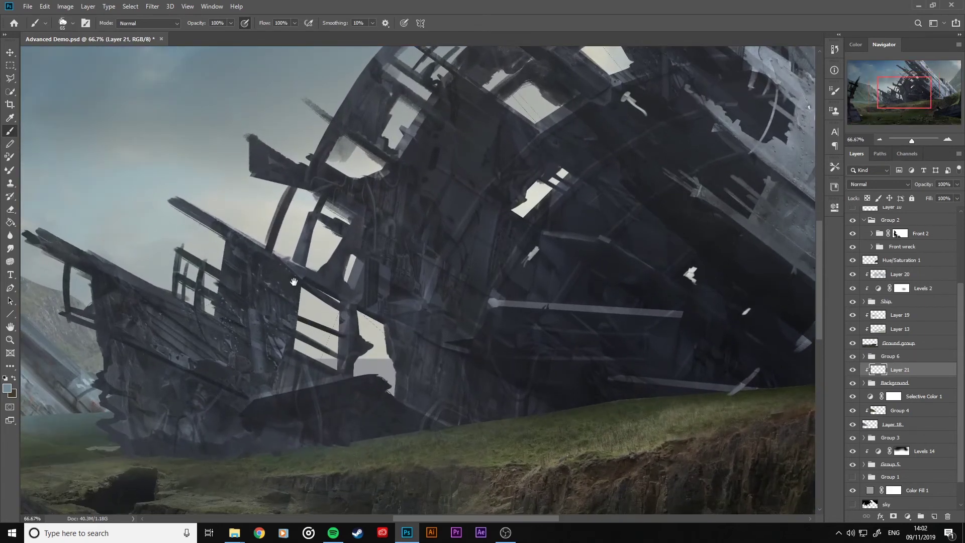
{"action": "left_click_drag", "start_coordinate": [365, 255], "coordinate": [406, 234]}
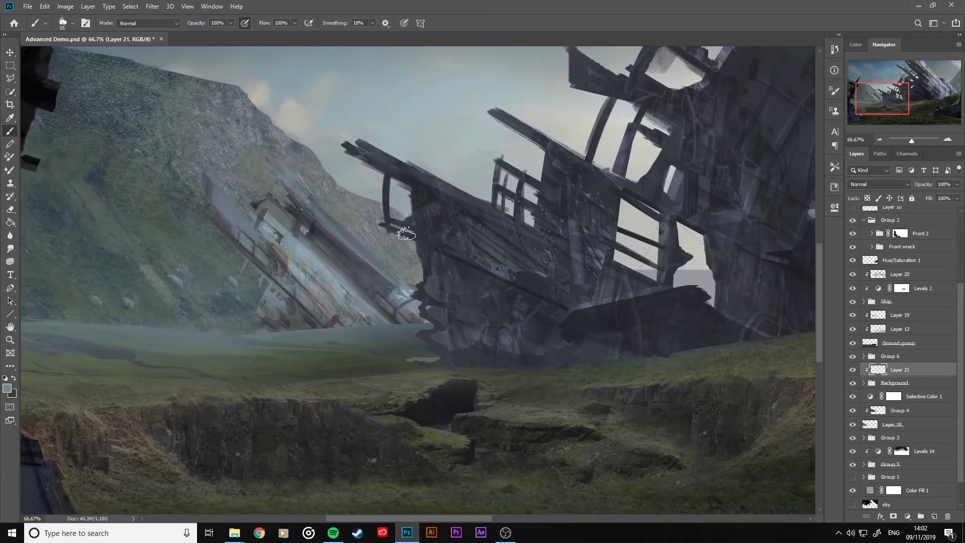
{"action": "key", "text": "ctrl+plus"}
{"action": "left_click_drag", "start_coordinate": [321, 226], "coordinate": [427, 251]}
Paint fine details on the distant wreck's left hull on Layer 21 with a small Watercolor brush and sampled hull colours.
{"action": "key", "text": "bracketleft"}
{"action": "key", "text": "bracketleft"}
{"action": "key", "text": "bracketleft"}
{"action": "key", "text": "bracketleft"}
{"action": "key", "text": "bracketleft"}
{"action": "key", "text": "bracketleft"}
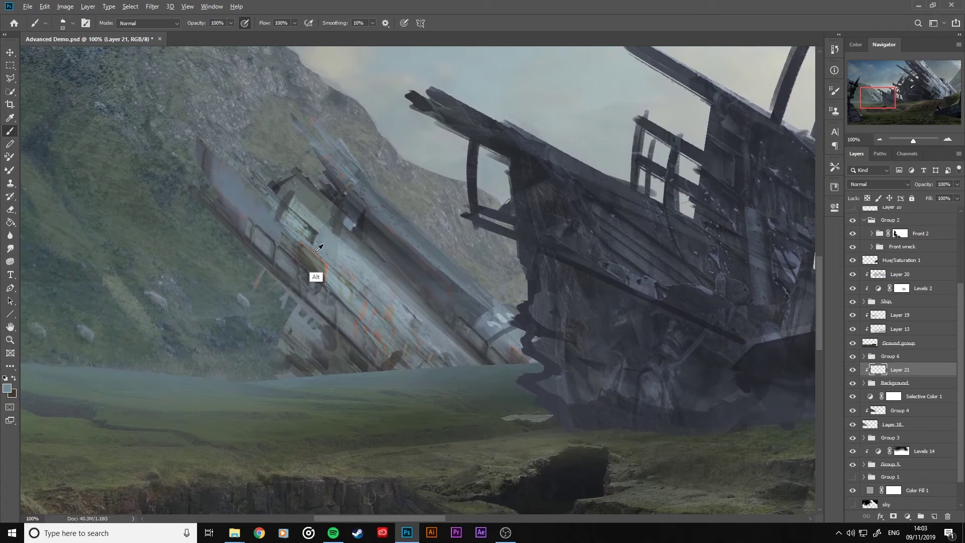
{"action": "left_click", "coordinate": [285, 244], "text": "alt"}
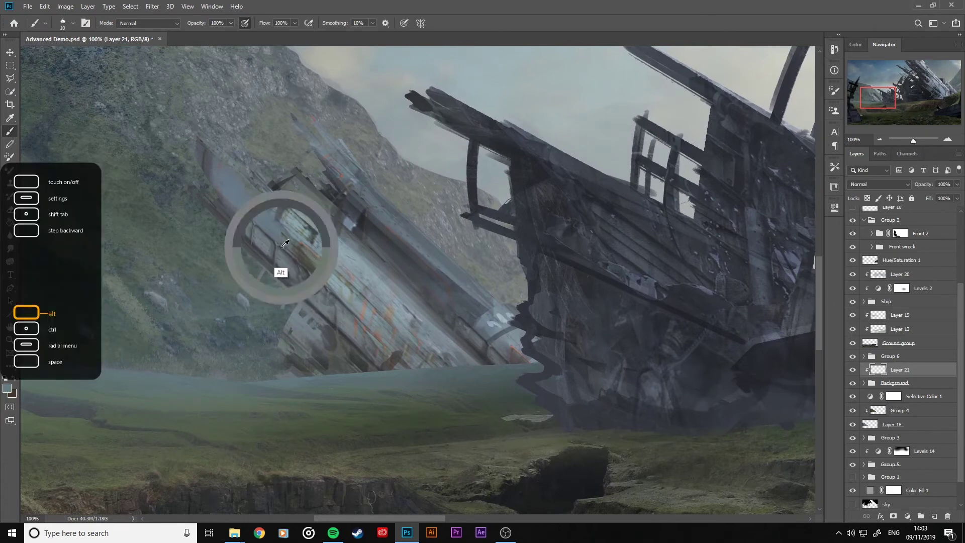
{"action": "key", "text": "bracketleft"}
{"action": "key", "text": "bracketleft"}
{"action": "key", "text": "bracketleft"}
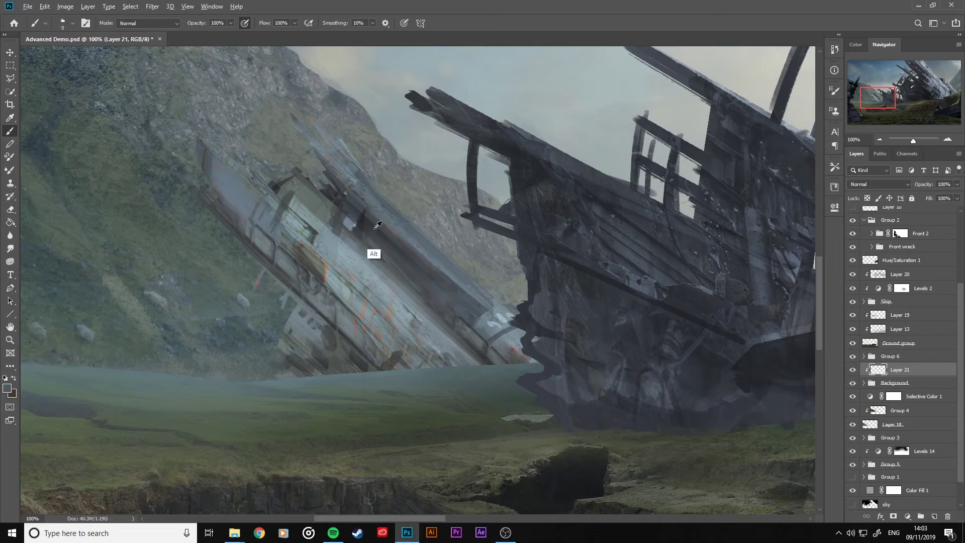
Sample light hull tones and paint a soft highlight along the distant wreck's upper edge with a 20 px brush.
{"action": "key", "text": "bracketright"}
{"action": "key", "text": "bracketright"}
{"action": "key", "text": "bracketright"}
{"action": "left_click", "coordinate": [397, 226], "text": "alt"}
{"action": "left_click", "coordinate": [501, 315], "text": "alt"}
{"action": "mouse_move", "coordinate": [391, 216]}
{"action": "left_mouse_down"}
{"action": "mouse_move", "coordinate": [409, 230]}
{"action": "mouse_move", "coordinate": [424, 223]}
{"action": "mouse_move", "coordinate": [398, 230]}
{"action": "mouse_move", "coordinate": [413, 227]}
{"action": "left_mouse_up"}
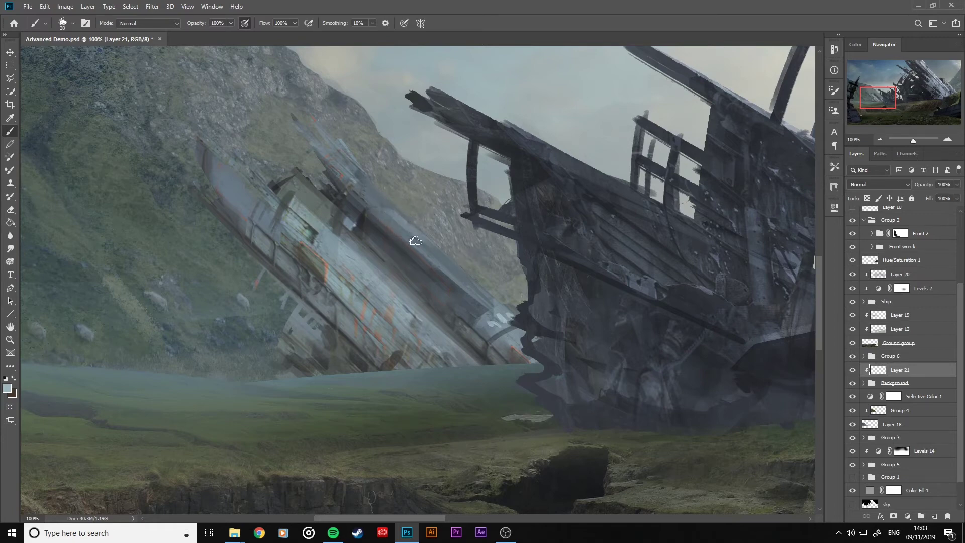
Refine the distant wreck's upper edge and lower hull on Layer 21 with light and dark Watercolor strokes at varying brush sizes.
{"action": "key", "text": "bracketright"}
{"action": "key", "text": "bracketright"}
{"action": "key", "text": "bracketright"}
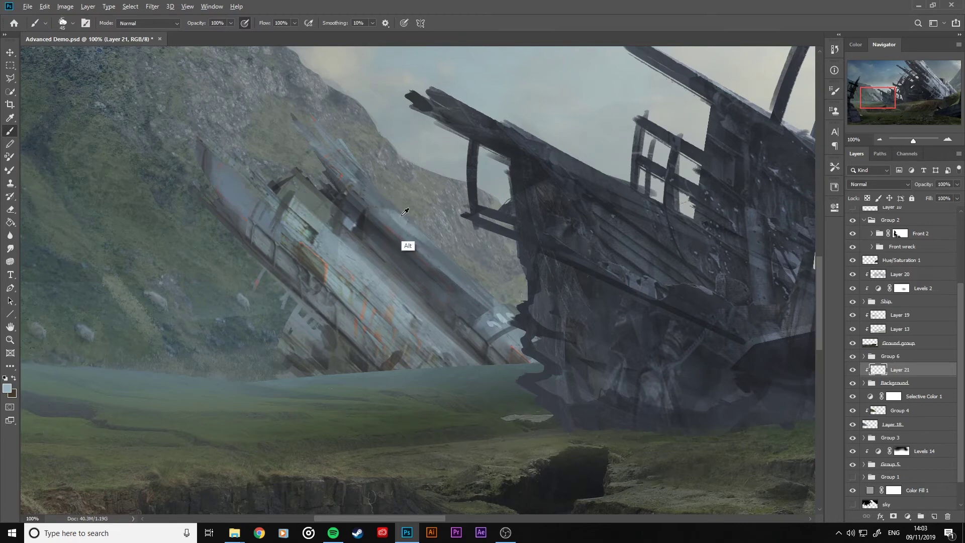
{"action": "key", "text": "bracketleft"}
{"action": "key", "text": "bracketleft"}
{"action": "key", "text": "bracketleft"}
{"action": "key", "text": "bracketleft"}
{"action": "key", "text": "bracketright"}
{"action": "key", "text": "bracketright"}
{"action": "key", "text": "bracketright"}
{"action": "key", "text": "bracketright"}
{"action": "key", "text": "bracketright"}
{"action": "key", "text": "bracketleft"}
{"action": "key", "text": "bracketleft"}
{"action": "key", "text": "bracketleft"}
{"action": "key", "text": "bracketleft"}
{"action": "key", "text": "bracketleft"}
{"action": "key", "text": "bracketleft"}
{"action": "key", "text": "bracketleft"}
{"action": "key", "text": "bracketright"}
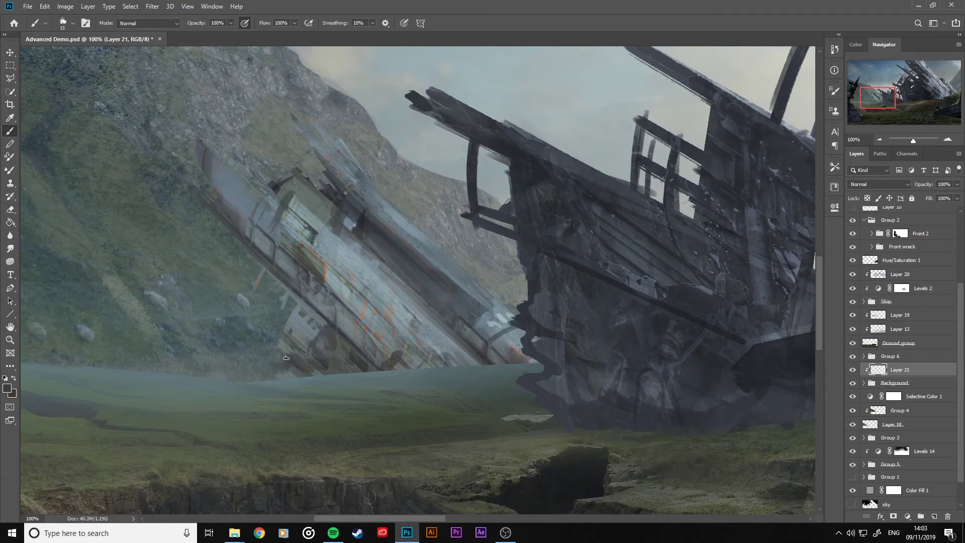
{"action": "key", "text": "bracketright"}
{"action": "key", "text": "bracketright"}
Switch to the Dot Gain 20% greyscale proof, expand the Ship and Background groups, and compare the distant wreck with and without Levels 12.
{"action": "right_click", "coordinate": [45, 146], "text": "alt"}
{"action": "key", "text": "ctrl+y"}
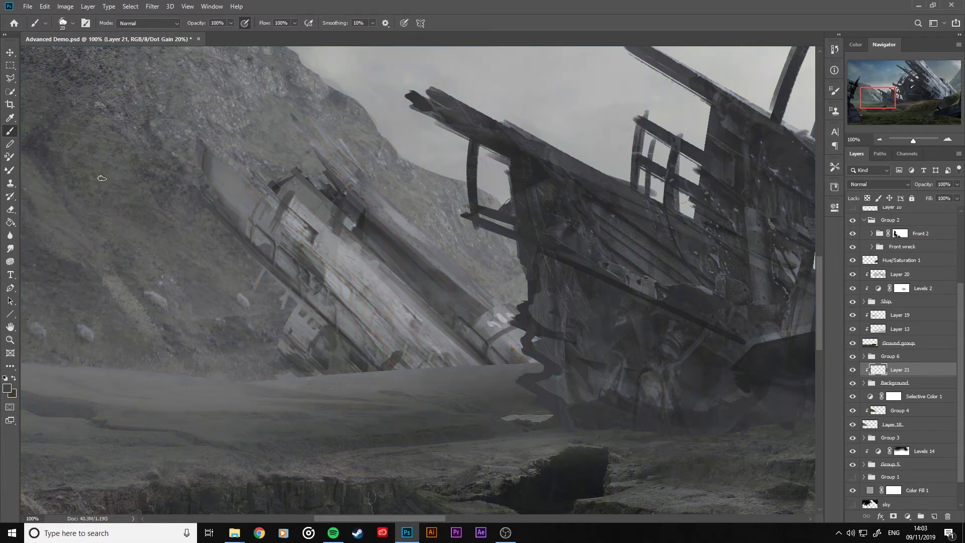
{"action": "left_click_drag", "start_coordinate": [371, 112], "coordinate": [474, 205]}
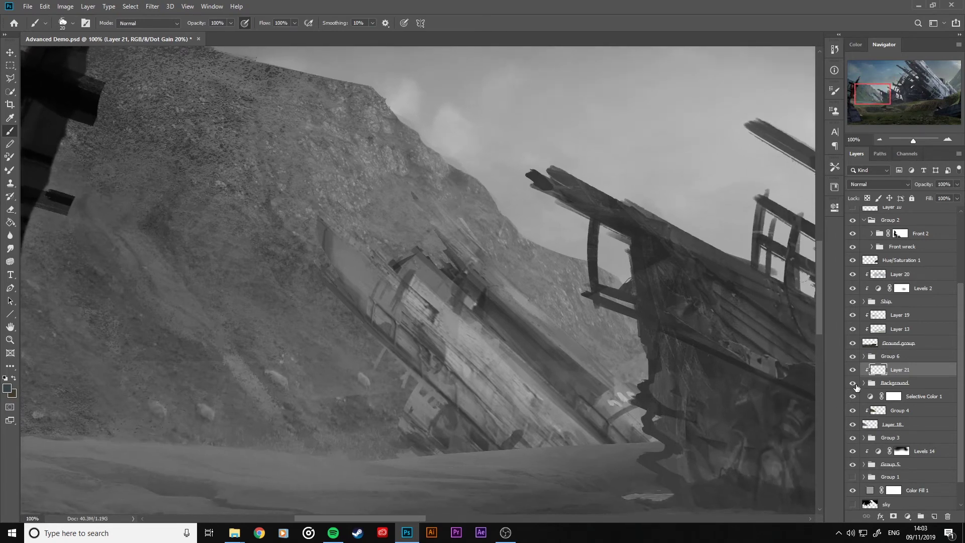
{"action": "scroll", "coordinate": [855, 384], "scroll_direction": "up", "scroll_amount": 4}
{"action": "left_click", "coordinate": [863, 406]}
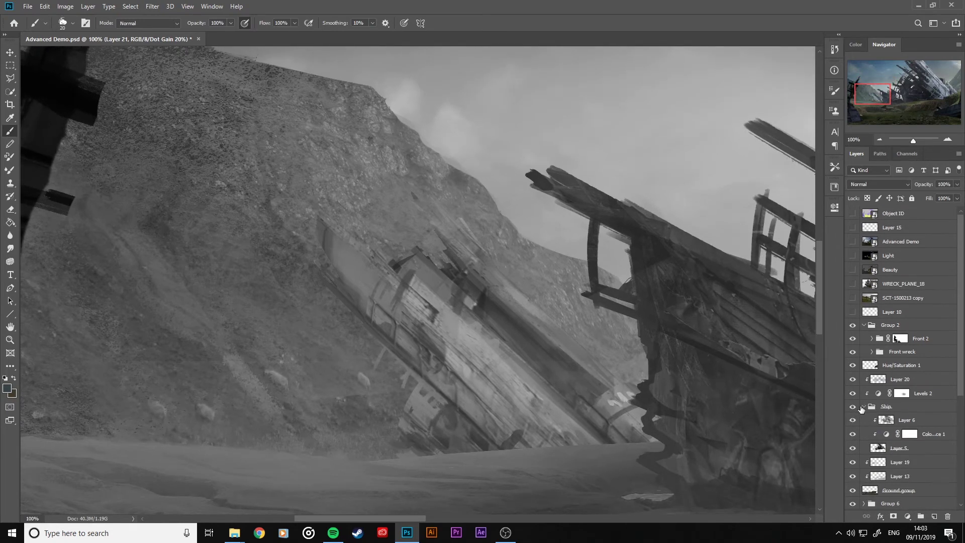
{"action": "scroll", "coordinate": [886, 412], "scroll_direction": "down", "scroll_amount": 4}
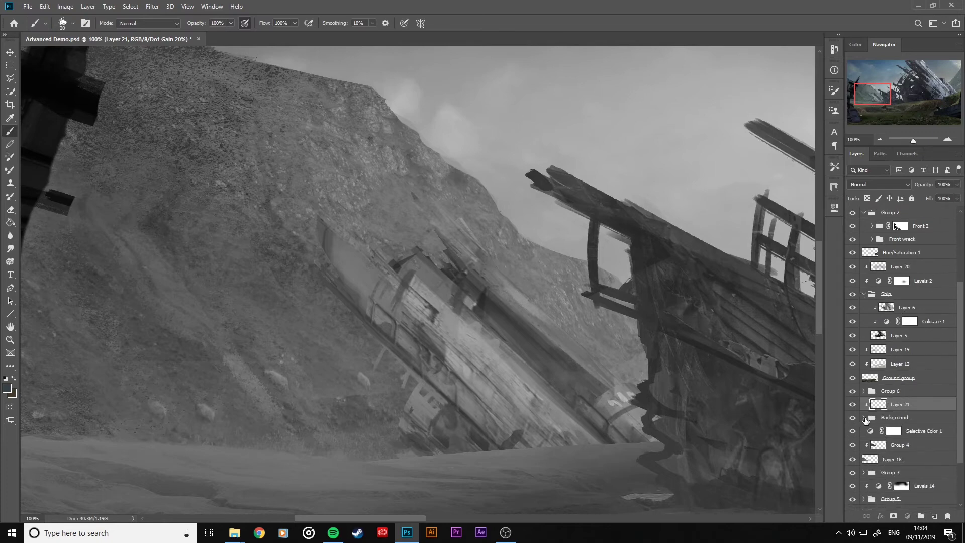
{"action": "left_click", "coordinate": [852, 432]}
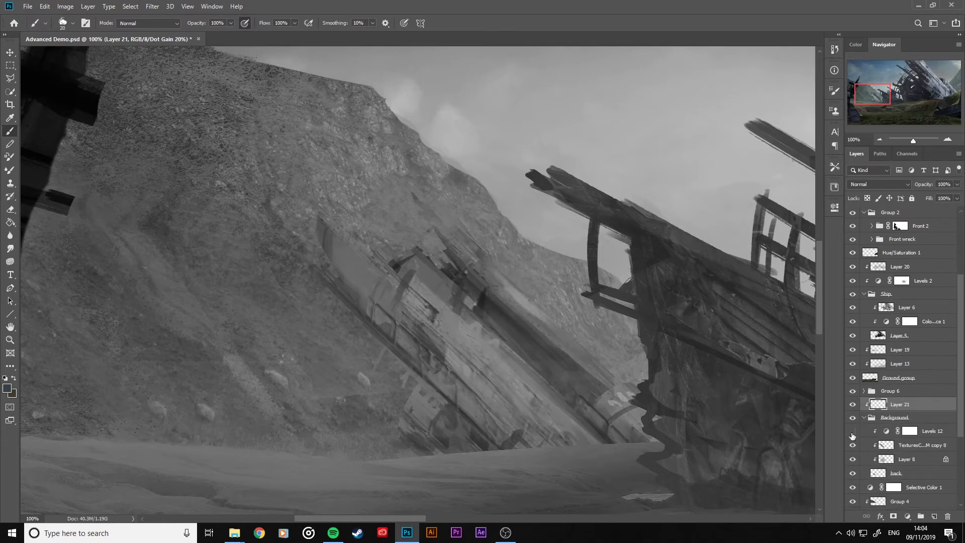
{"action": "left_click", "coordinate": [852, 433]}
Raise the output black of the Levels 12 adjustment to 34.
{"action": "left_click", "coordinate": [931, 433]}
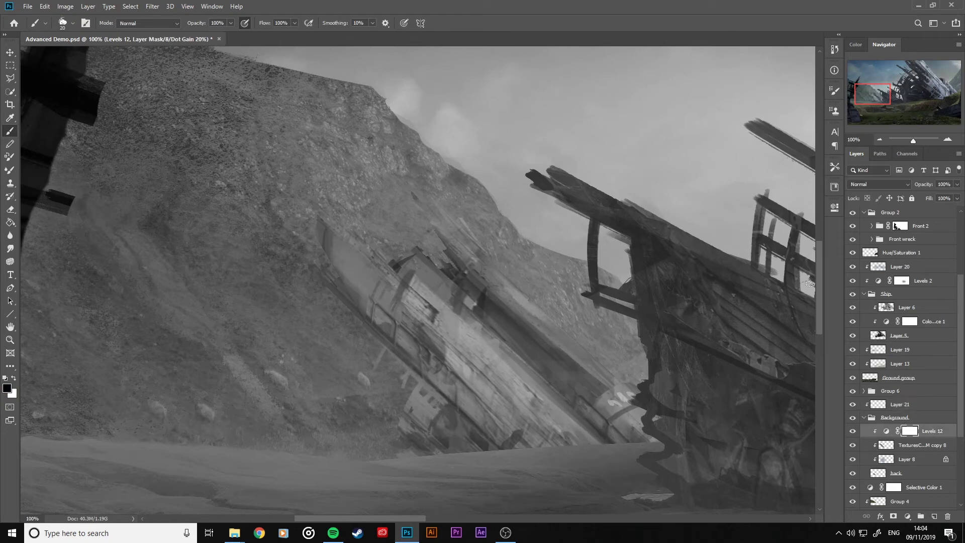
{"action": "left_click", "coordinate": [834, 207]}
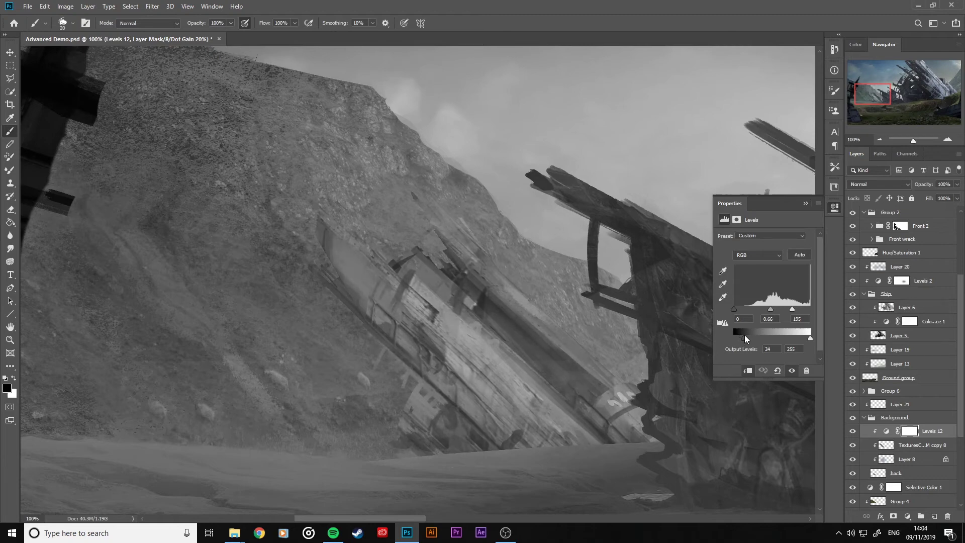
{"action": "left_click", "coordinate": [805, 204]}
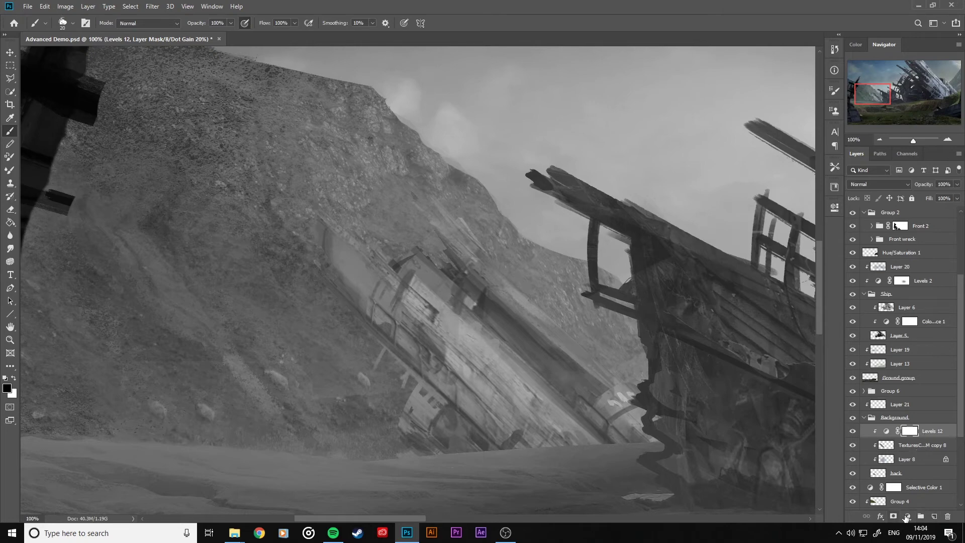
Add a new layer clipped above Levels 12 in the Background group and set its blending mode to Multiply.
{"action": "left_click", "coordinate": [934, 517]}
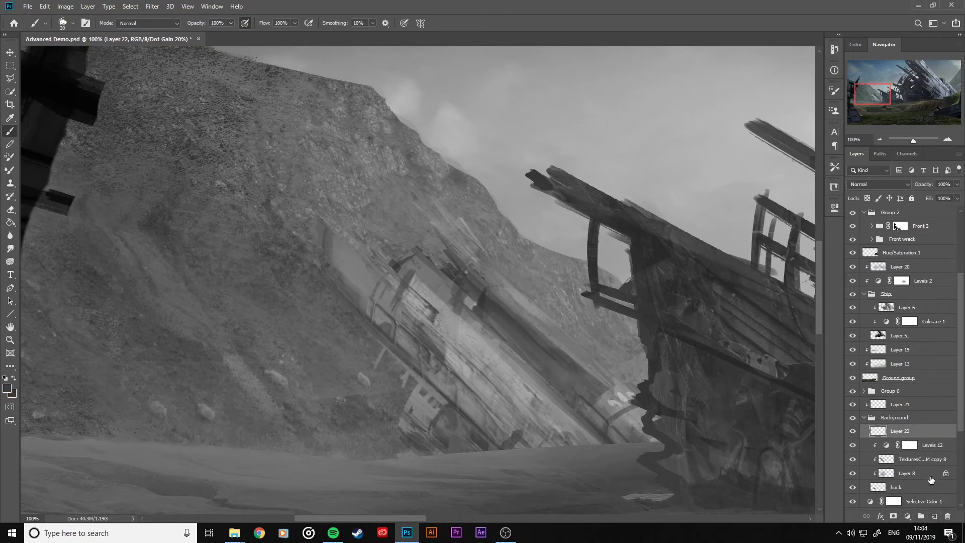
{"action": "left_click", "coordinate": [927, 436], "text": "alt"}
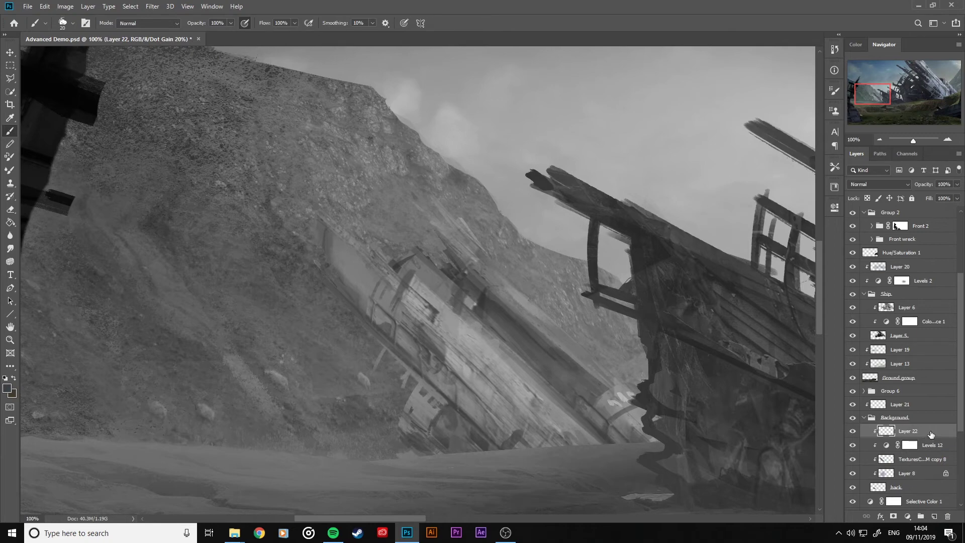
{"action": "left_click", "coordinate": [866, 185]}
{"action": "left_click", "coordinate": [867, 224]}
Choose the Soft Round brush and shade the distant wreck's lower hull with broad dark strokes at 300 px.
{"action": "left_click_drag", "start_coordinate": [867, 225], "coordinate": [477, 315]}
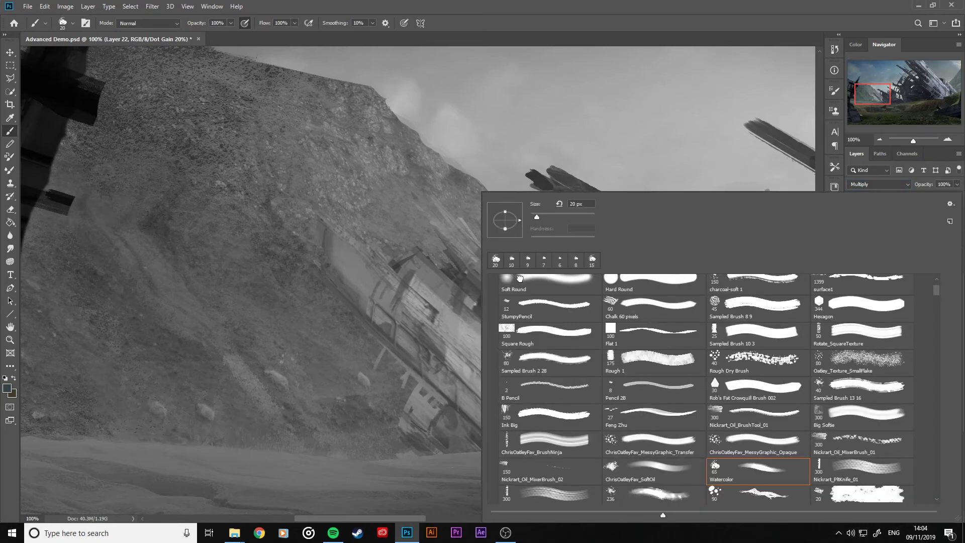
{"action": "double_click", "coordinate": [505, 289]}
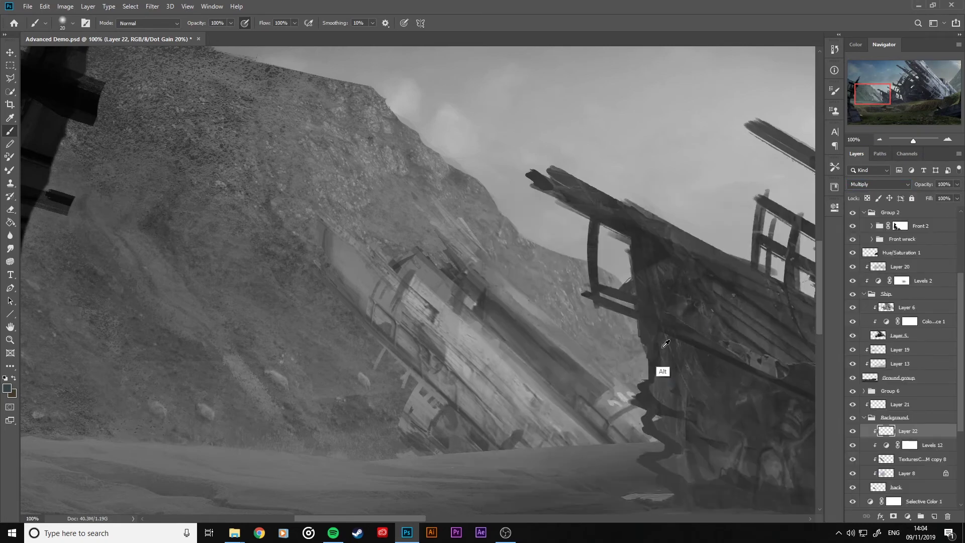
{"action": "key", "text": "bracketright"}
{"action": "key", "text": "bracketright"}
{"action": "key", "text": "bracketright"}
{"action": "key", "text": "bracketright"}
{"action": "key", "text": "bracketright"}
{"action": "key", "text": "bracketright"}
{"action": "key", "text": "bracketright"}
{"action": "key", "text": "bracketright"}
{"action": "key", "text": "bracketright"}
{"action": "key", "text": "bracketright"}
{"action": "key", "text": "bracketright"}
{"action": "key", "text": "bracketright"}
{"action": "key", "text": "bracketright"}
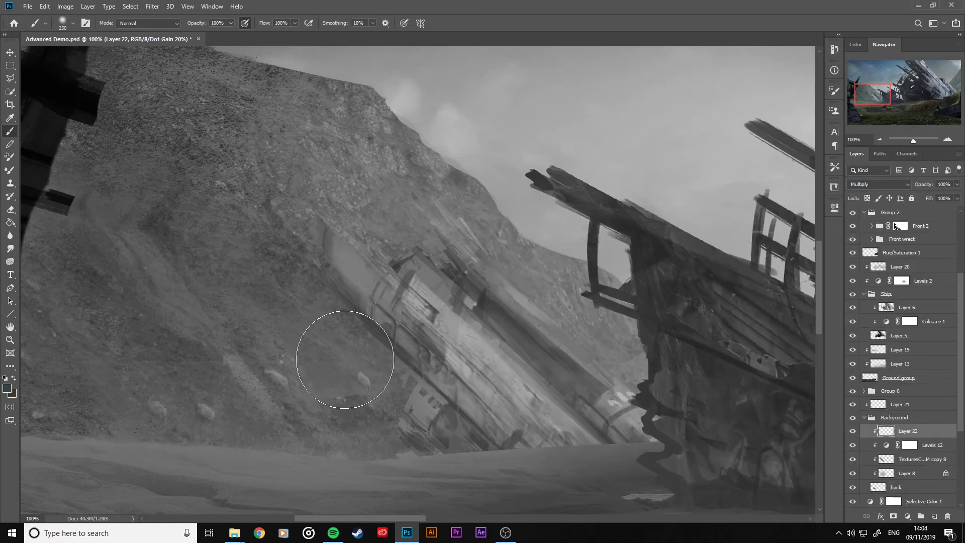
{"action": "key", "text": "bracketright"}
{"action": "key", "text": "bracketright"}
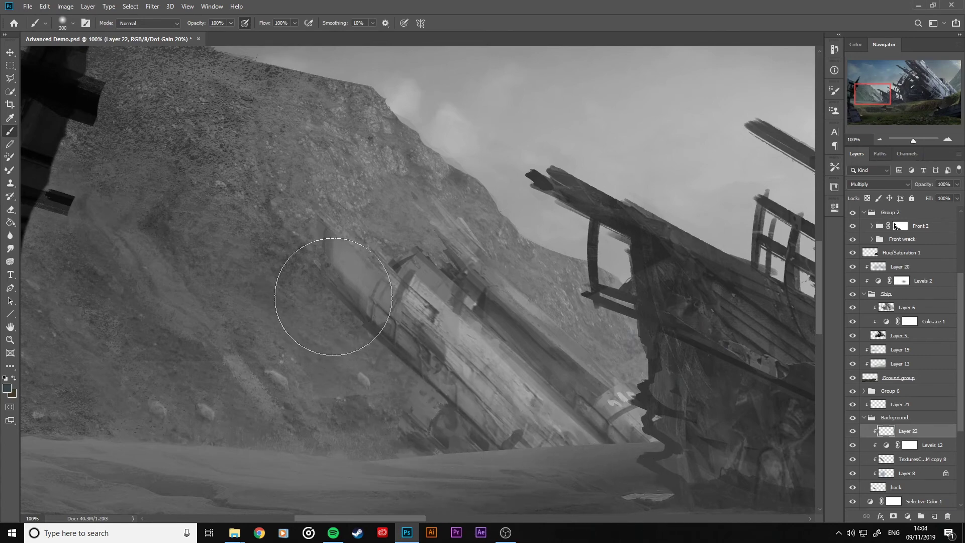
{"action": "left_click_drag", "start_coordinate": [334, 301], "coordinate": [618, 496]}
{"action": "mouse_move", "coordinate": [427, 397]}
{"action": "left_mouse_down"}
{"action": "mouse_move", "coordinate": [446, 446]}
{"action": "mouse_move", "coordinate": [410, 410]}
{"action": "left_mouse_up"}
Deepen the shadow along the distant wreck's lower edge and underside with a Soft Round brush of about 200 px.
{"action": "key", "text": "bracketleft"}
{"action": "key", "text": "bracketleft"}
{"action": "key", "text": "bracketleft"}
{"action": "key", "text": "bracketleft"}
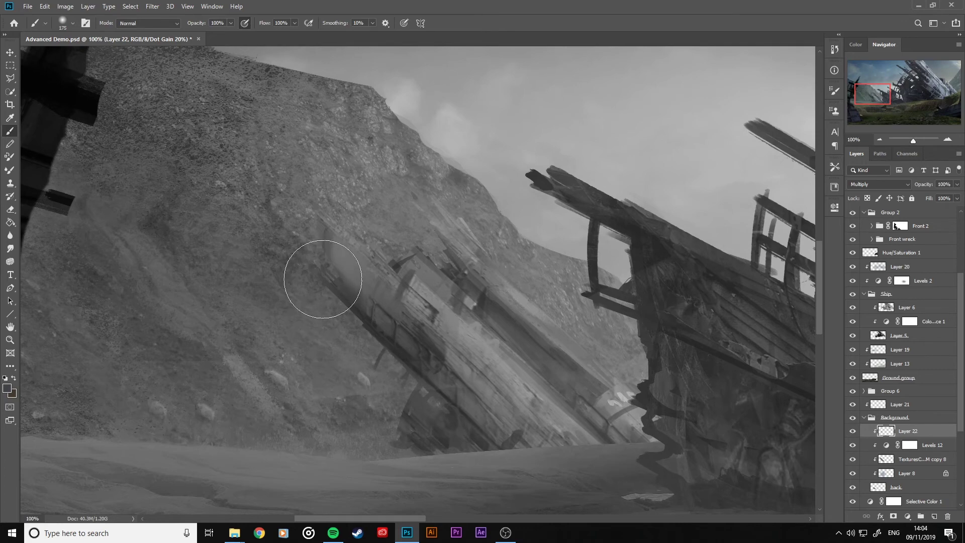
{"action": "left_click_drag", "start_coordinate": [323, 282], "coordinate": [610, 492]}
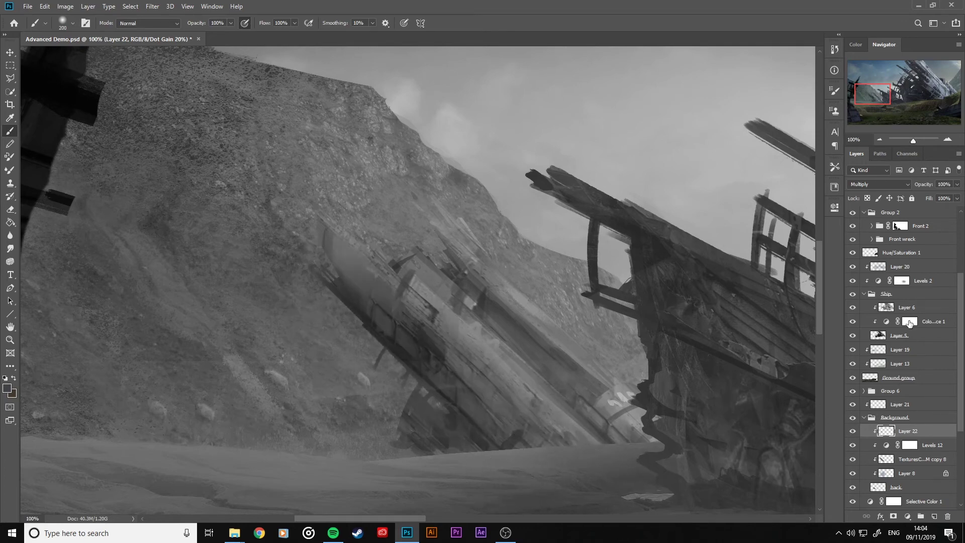
{"action": "left_click_drag", "start_coordinate": [431, 405], "coordinate": [456, 441]}
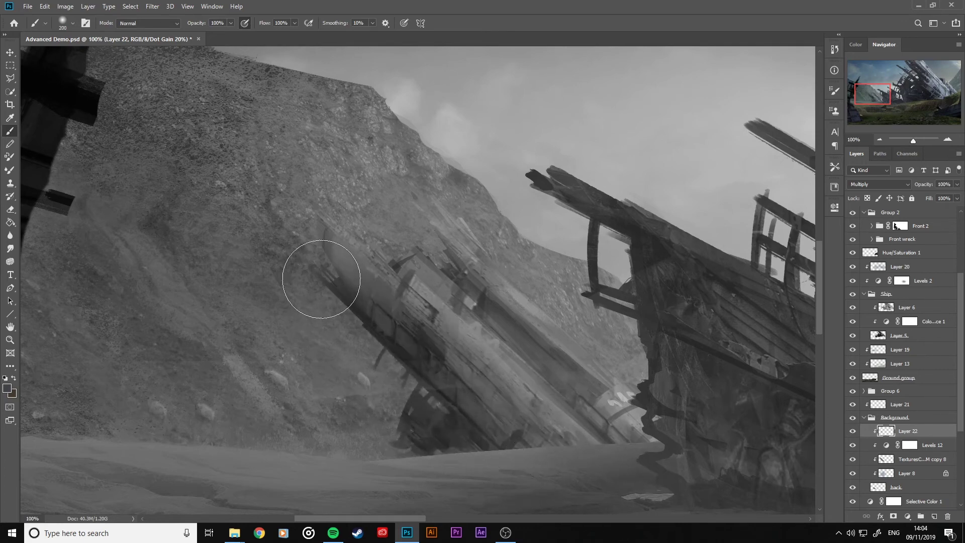
{"action": "left_click_drag", "start_coordinate": [317, 280], "coordinate": [612, 491]}
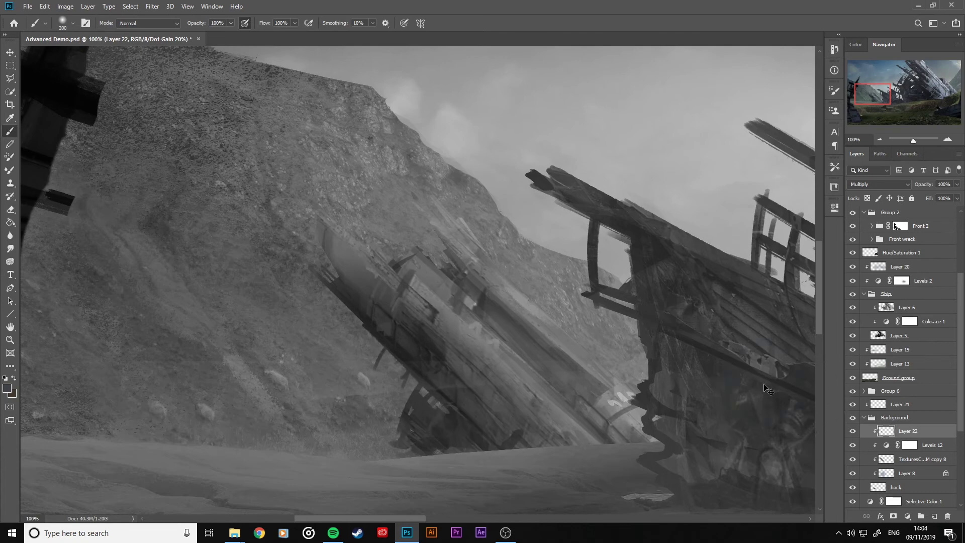
Turn off the greyscale proof and darken the shadow band under the distant wreck's upper hull with a 30 px brush.
{"action": "key", "text": "ctrl+y"}
{"action": "key", "text": "bracketleft"}
{"action": "key", "text": "bracketleft"}
{"action": "key", "text": "bracketleft"}
{"action": "key", "text": "bracketleft"}
{"action": "key", "text": "bracketleft"}
{"action": "key", "text": "bracketleft"}
{"action": "key", "text": "bracketleft"}
{"action": "key", "text": "bracketleft"}
{"action": "key", "text": "bracketleft"}
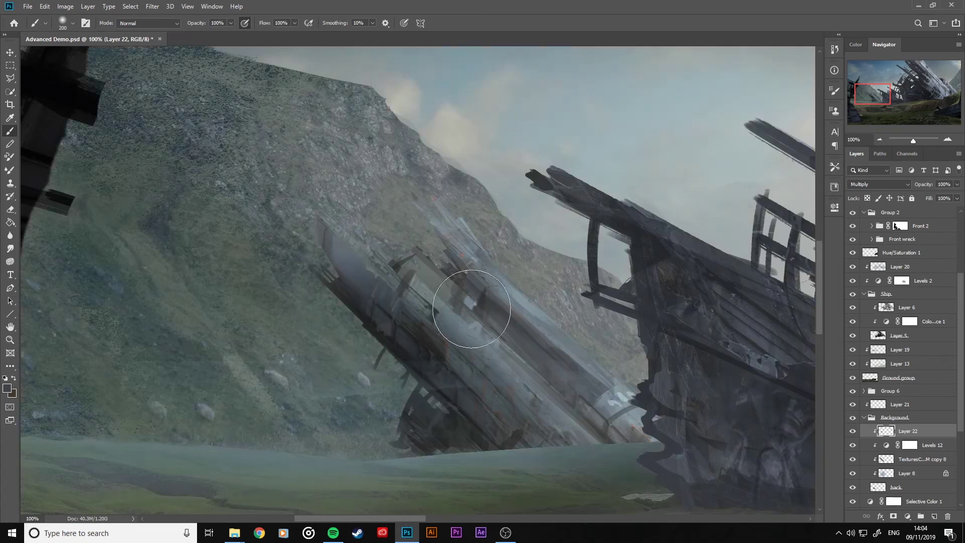
{"action": "left_click_drag", "start_coordinate": [468, 297], "coordinate": [603, 396]}
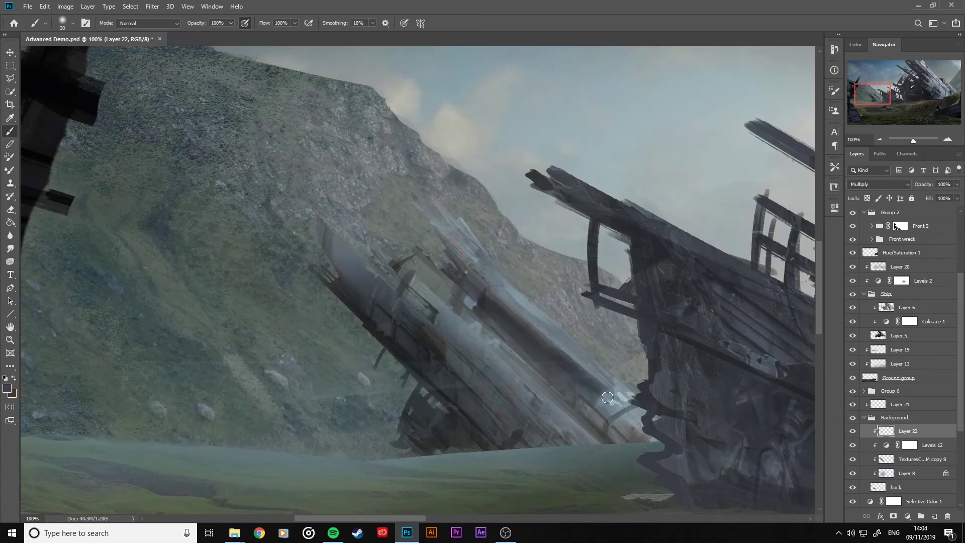
Enlarge the brush to 200 px and shade diagonally down the full length of the distant wreck's hull.
{"action": "key", "text": "bracketright"}
{"action": "key", "text": "bracketright"}
{"action": "key", "text": "bracketright"}
{"action": "key", "text": "bracketright"}
{"action": "key", "text": "bracketright"}
{"action": "key", "text": "bracketright"}
{"action": "key", "text": "bracketright"}
{"action": "key", "text": "bracketright"}
{"action": "key", "text": "bracketright"}
{"action": "left_click_drag", "start_coordinate": [344, 259], "coordinate": [559, 448]}
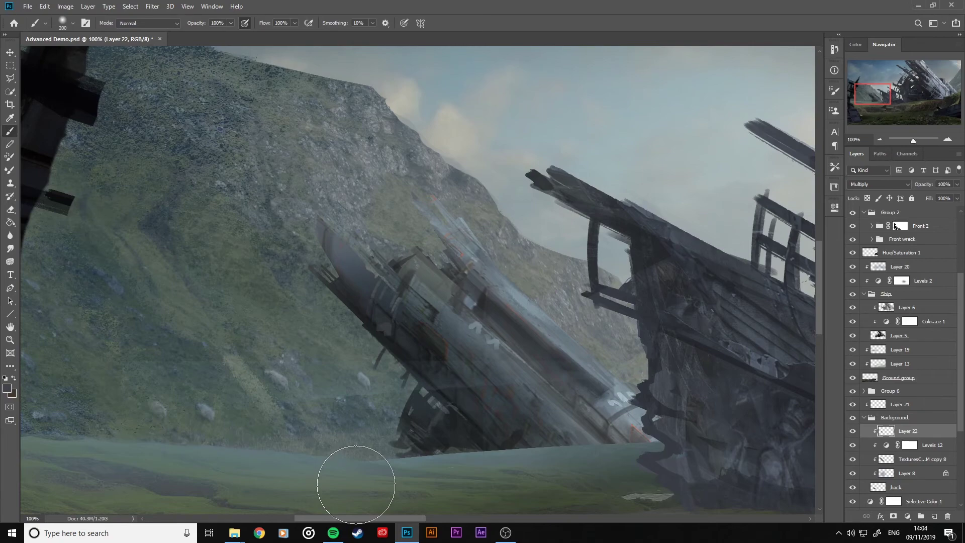
Check the whole painting in the greyscale proof and lower Layer 22's opacity to 65%.
{"action": "scroll", "coordinate": [356, 485], "scroll_direction": "down", "scroll_amount": 4}
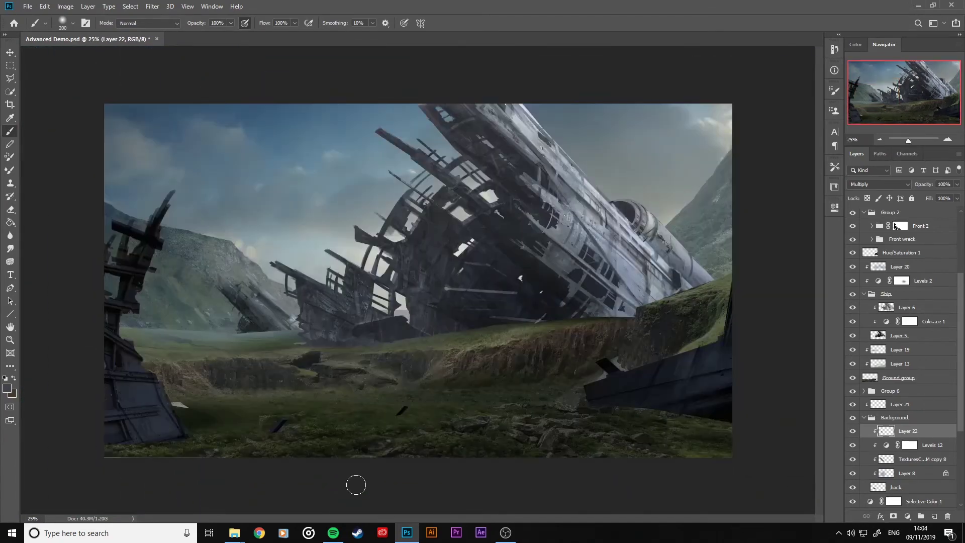
{"action": "key", "text": "ctrl+y"}
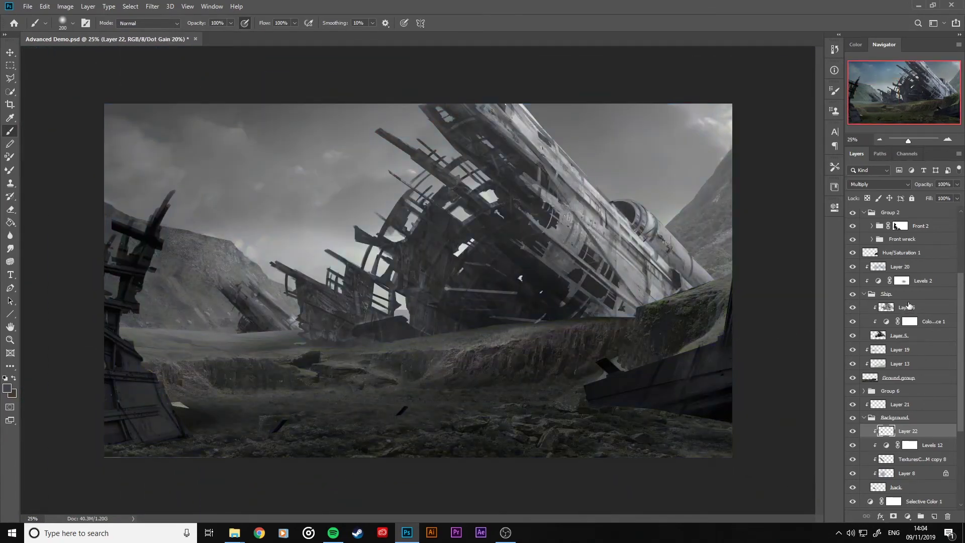
{"action": "mouse_move", "coordinate": [924, 185]}
{"action": "left_mouse_down"}
{"action": "mouse_move", "coordinate": [888, 189]}
{"action": "mouse_move", "coordinate": [906, 187]}
{"action": "left_mouse_up"}
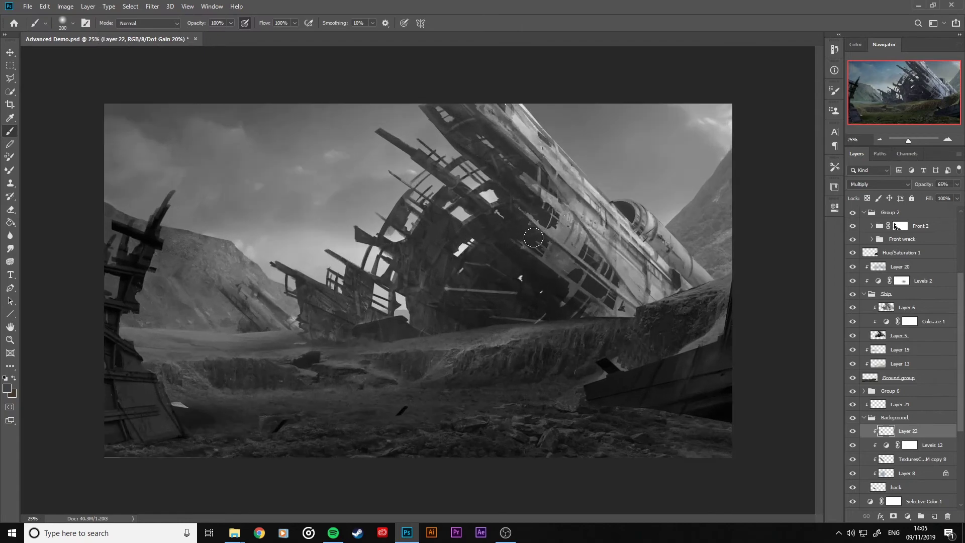
Select Layer 21, sample a light tone from the main ship's hull, return to colour view and choose the Chalk 60 pixels brush.
{"action": "left_click", "coordinate": [906, 405]}
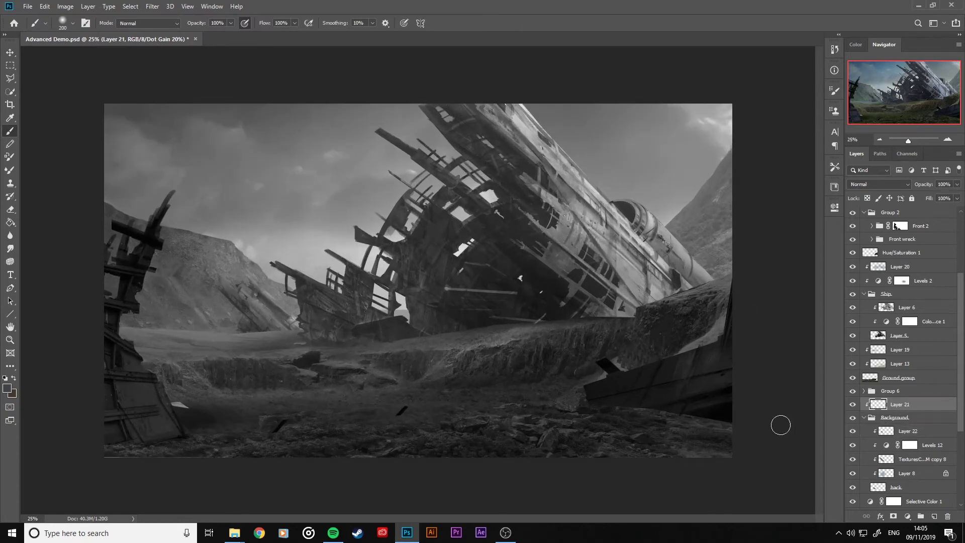
{"action": "left_click", "coordinate": [527, 150], "text": "alt"}
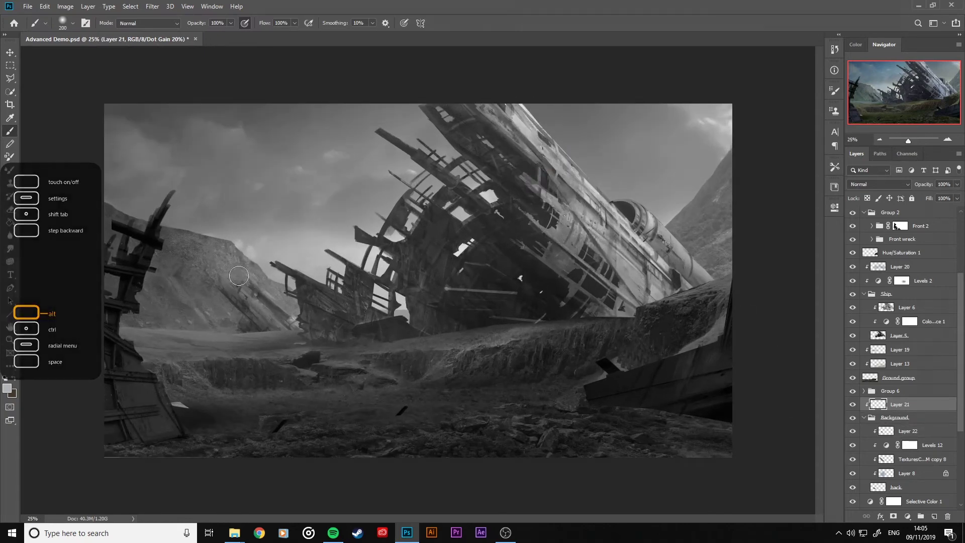
{"action": "key", "text": "ctrl+y"}
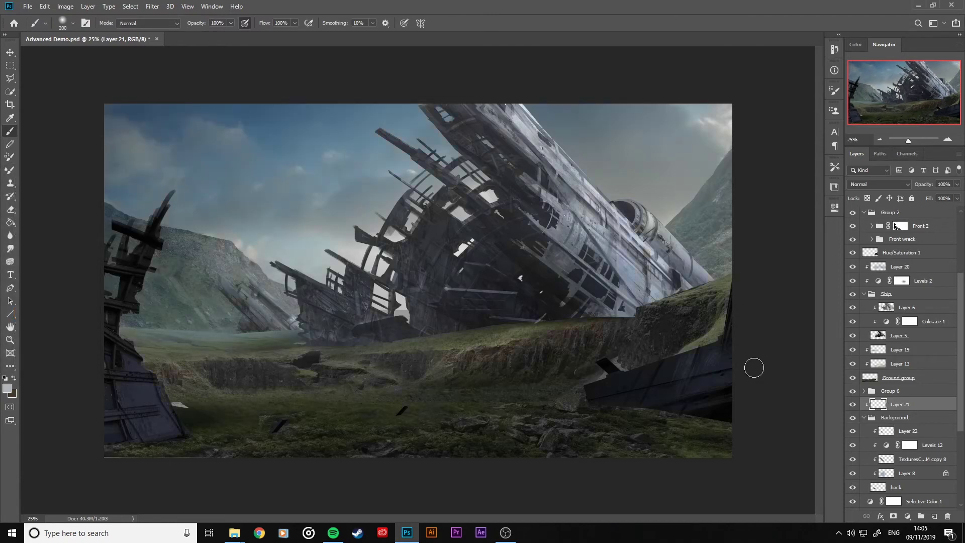
{"action": "right_click", "coordinate": [216, 263]}
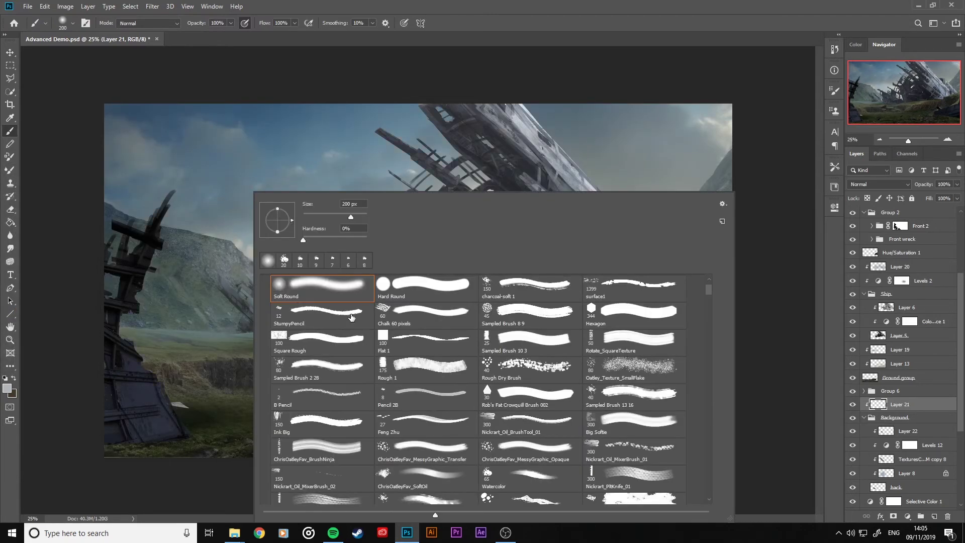
{"action": "double_click", "coordinate": [351, 317]}
{"action": "right_click", "coordinate": [416, 420]}
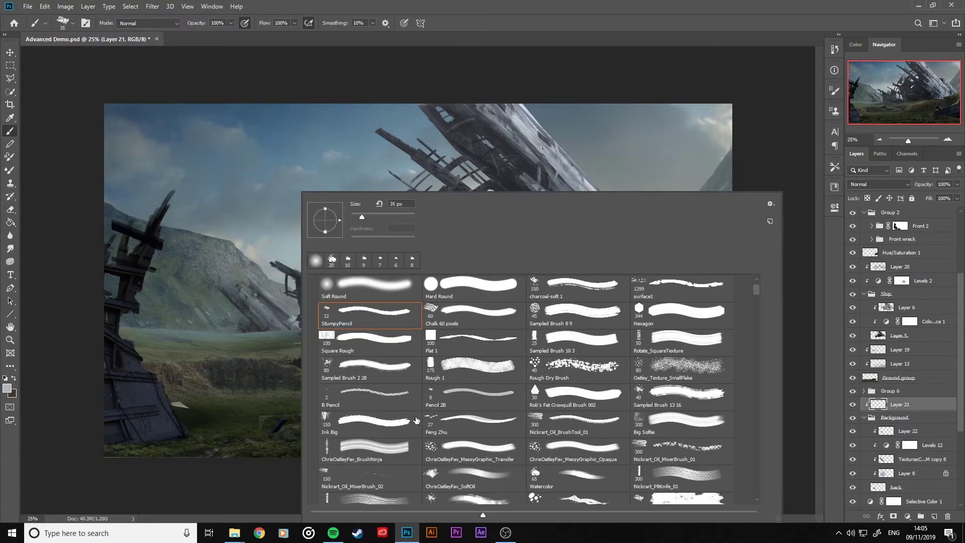
{"action": "double_click", "coordinate": [483, 316]}
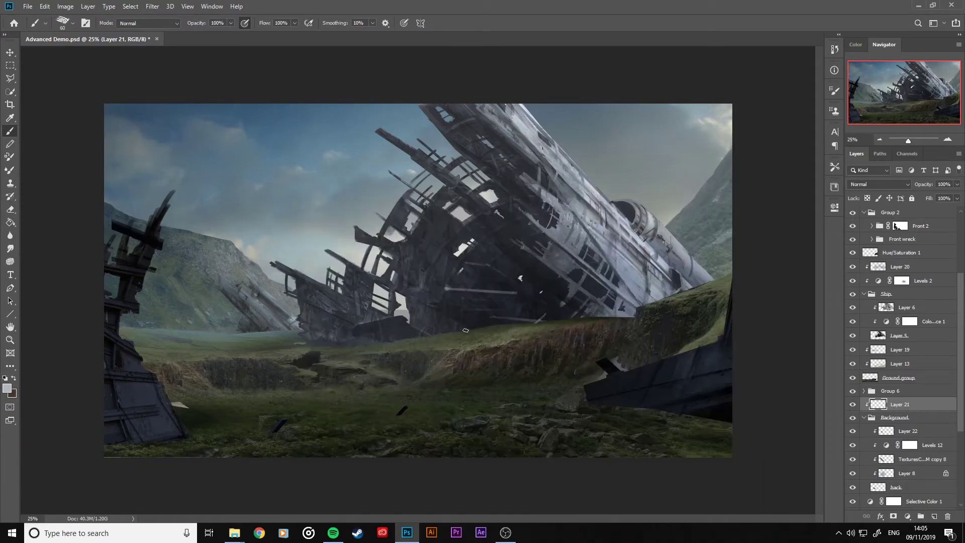
Paint light hull tones and panel details on the distant wreck with the chalk brush at about 10 to 15 px.
{"action": "key", "text": "ctrl+plus"}
{"action": "key", "text": "ctrl+plus"}
{"action": "key", "text": "ctrl+plus"}
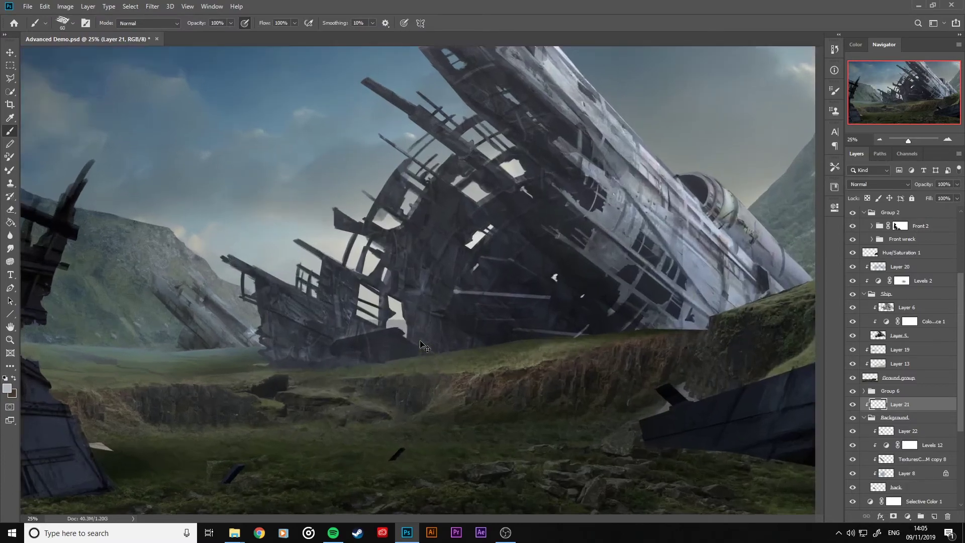
{"action": "left_click_drag", "start_coordinate": [210, 313], "coordinate": [275, 221]}
{"action": "key", "text": "["}
{"action": "key", "text": "["}
{"action": "key", "text": "["}
{"action": "key", "text": "["}
{"action": "key", "text": "["}
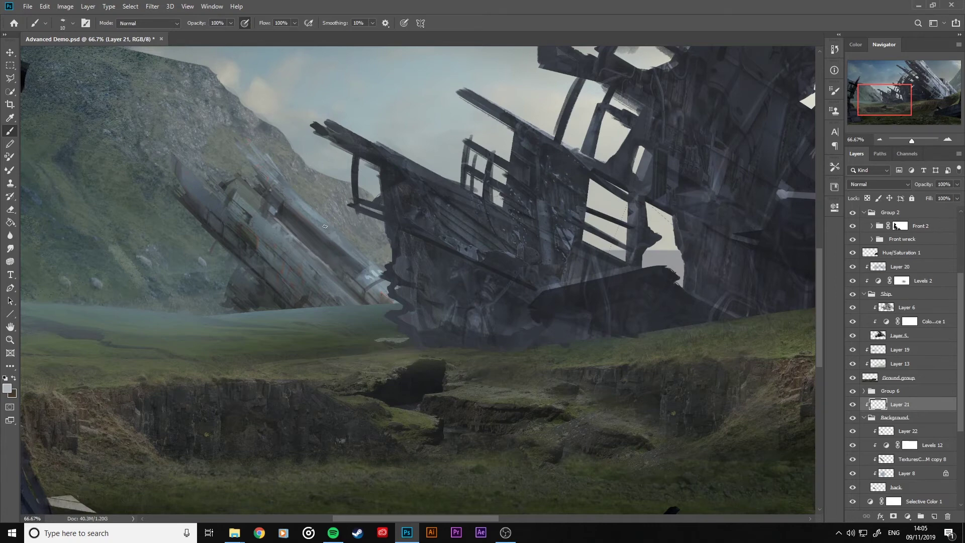
{"action": "key", "text": "]"}
{"action": "key", "text": "bracketright"}
{"action": "key", "text": "bracketright"}
{"action": "key", "text": "bracketright"}
{"action": "key", "text": "bracketleft"}
{"action": "key", "text": "bracketleft"}
{"action": "key", "text": "bracketright"}
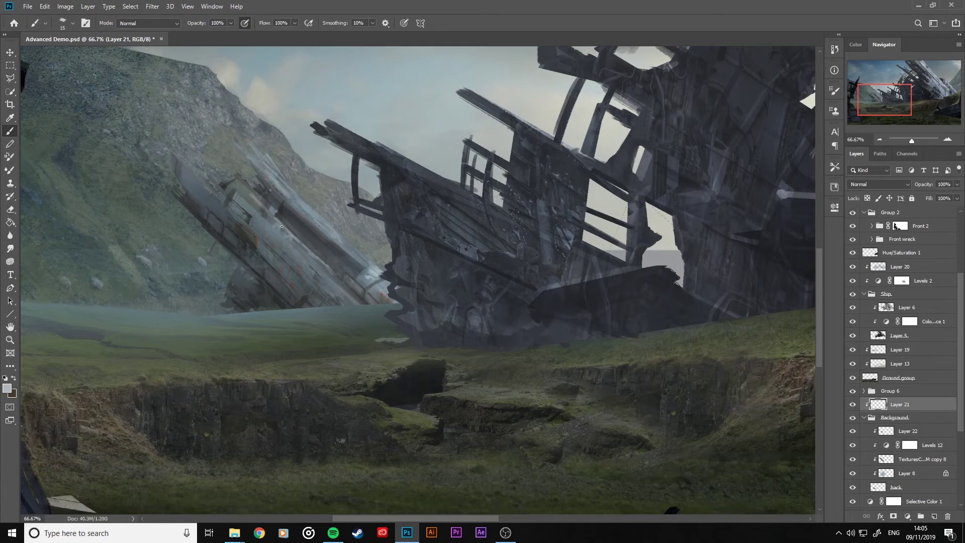
Refine the distant wreck's hull with light and dark chalk strokes, varying the brush size up to 25 px.
{"action": "key", "text": "bracketright"}
{"action": "key", "text": "bracketright"}
{"action": "key", "text": "bracketleft"}
{"action": "key", "text": "bracketleft"}
{"action": "key", "text": "bracketleft"}
{"action": "key", "text": "bracketright"}
{"action": "key", "text": "bracketright"}
{"action": "key", "text": "bracketleft"}
{"action": "key", "text": "bracketleft"}
{"action": "key", "text": "bracketleft"}
{"action": "key", "text": "bracketleft"}
{"action": "key", "text": "bracketright"}
{"action": "key", "text": "bracketright"}
{"action": "key", "text": "bracketright"}
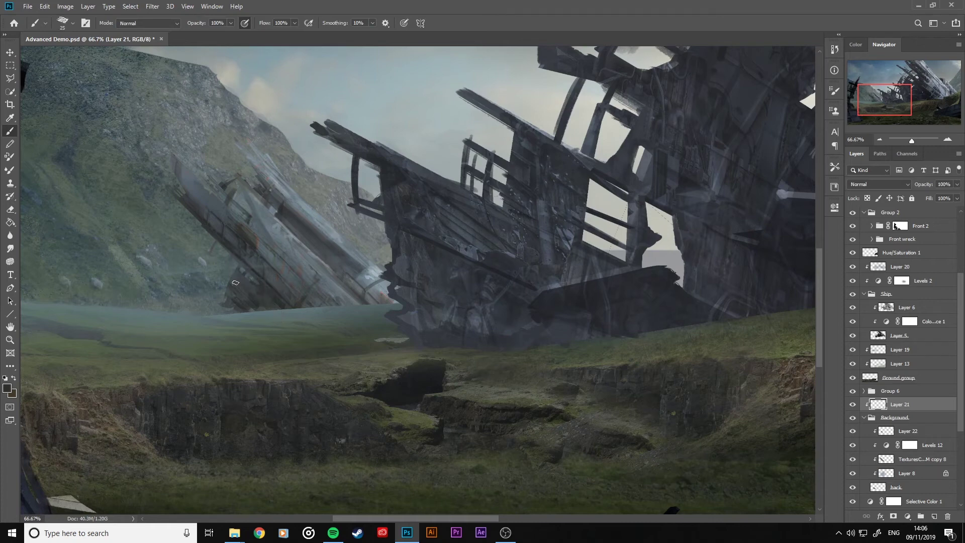
Paint dark grey plank lines and shadow tones across the distant wreck's hull with chalk strokes of varying size.
{"action": "key", "text": "bracketleft"}
{"action": "key", "text": "bracketleft"}
{"action": "key", "text": "bracketleft"}
{"action": "key", "text": "period"}
{"action": "key", "text": "period"}
{"action": "key", "text": "comma"}
{"action": "key", "text": "period"}
{"action": "key", "text": "period"}
{"action": "key", "text": "period"}
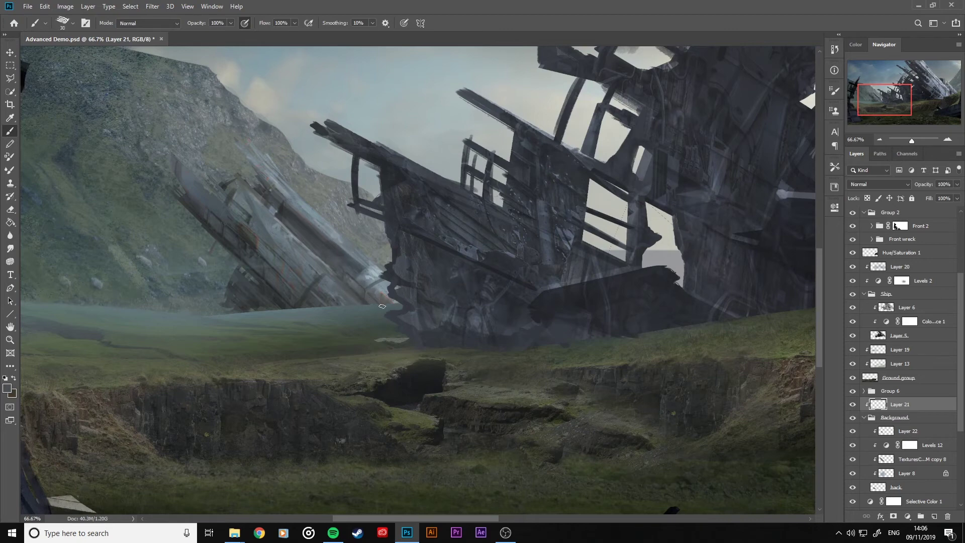
Sample a light blue-grey and paint highlights along the distant wreck's upper hull and jagged tip with a textured brush, reducing it to 10 px.
{"action": "left_click", "coordinate": [382, 268], "text": "alt"}
{"action": "key", "text": "period"}
{"action": "right_click", "coordinate": [324, 257]}
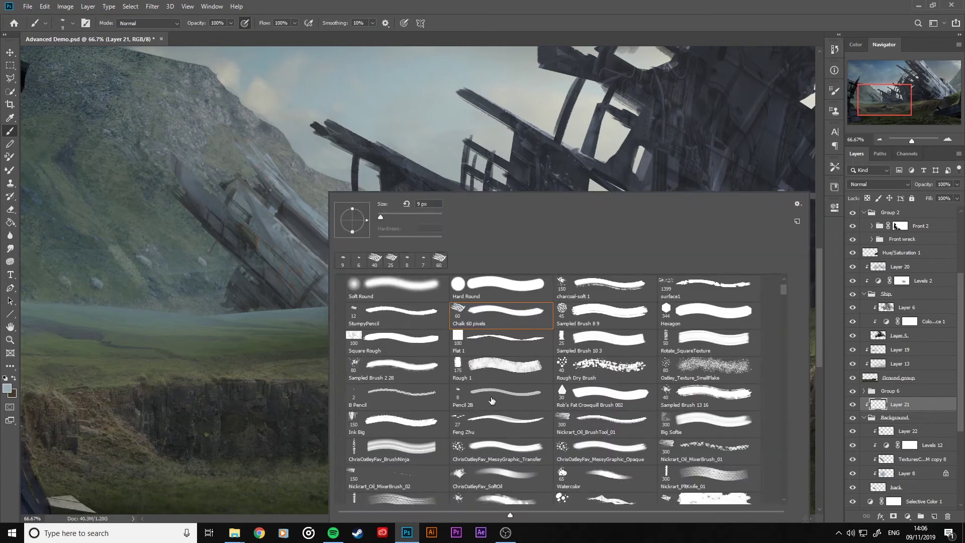
{"action": "double_click", "coordinate": [598, 499]}
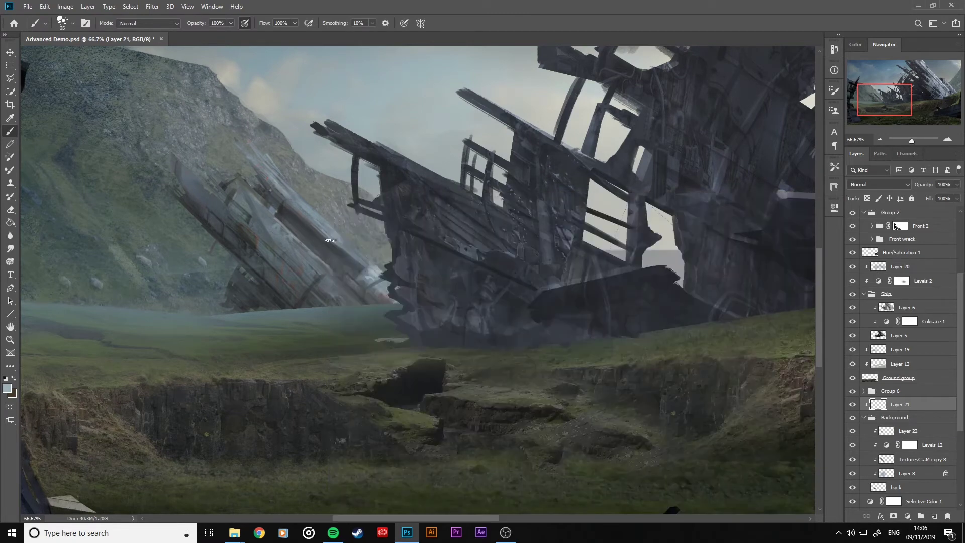
{"action": "key", "text": "bracketleft"}
{"action": "key", "text": "bracketleft"}
{"action": "key", "text": "bracketleft"}
{"action": "key", "text": "bracketleft"}
{"action": "key", "text": "bracketleft"}
{"action": "key", "text": "bracketright"}
{"action": "key", "text": "bracketright"}
{"action": "key", "text": "bracketright"}
{"action": "key", "text": "bracketright"}
{"action": "key", "text": "bracketright"}
{"action": "key", "text": "bracketright"}
{"action": "key", "text": "bracketright"}
{"action": "key", "text": "bracketright"}
{"action": "key", "text": "bracketright"}
{"action": "key", "text": "bracketright"}
{"action": "key", "text": "bracketleft"}
{"action": "key", "text": "bracketleft"}
{"action": "key", "text": "bracketleft"}
{"action": "key", "text": "bracketleft"}
{"action": "key", "text": "bracketleft"}
{"action": "key", "text": "bracketleft"}
{"action": "key", "text": "bracketleft"}
{"action": "key", "text": "bracketleft"}
{"action": "key", "text": "bracketleft"}
{"action": "key", "text": "bracketleft"}
{"action": "key", "text": "bracketleft"}
{"action": "key", "text": "bracketleft"}
{"action": "key", "text": "bracketleft"}
{"action": "left_click_drag", "start_coordinate": [235, 140], "coordinate": [241, 147]}
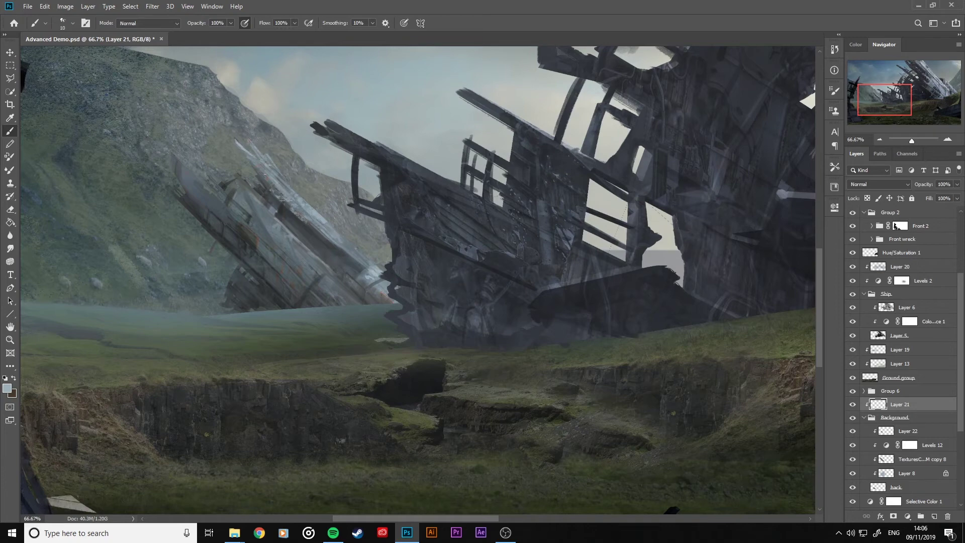
{"action": "left_click_drag", "start_coordinate": [237, 174], "coordinate": [271, 204]}
Examine how the distant wreck reads within the whole composition and again at close range.
{"action": "key", "text": "ctrl+minus"}
{"action": "key", "text": "ctrl+minus"}
{"action": "key", "text": "ctrl+minus"}
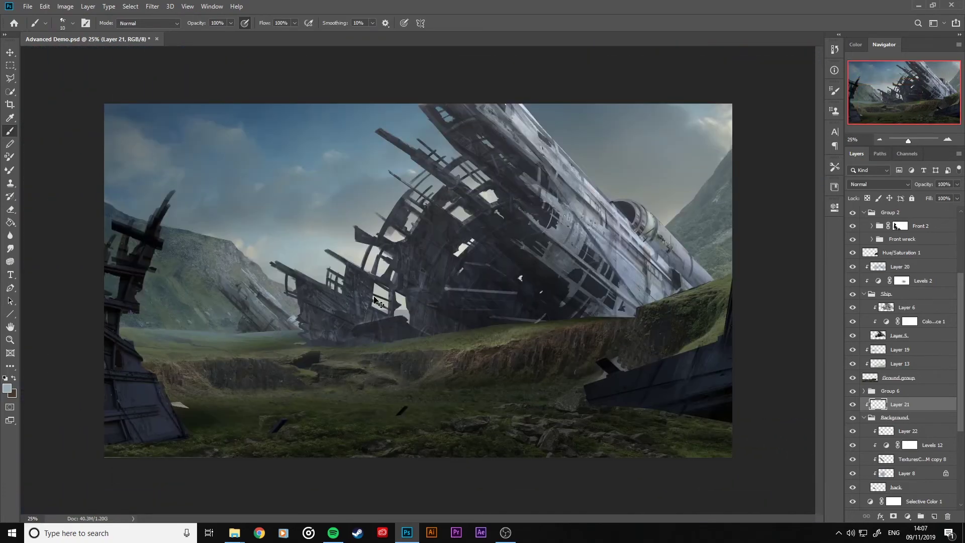
{"action": "key", "text": "ctrl+minus"}
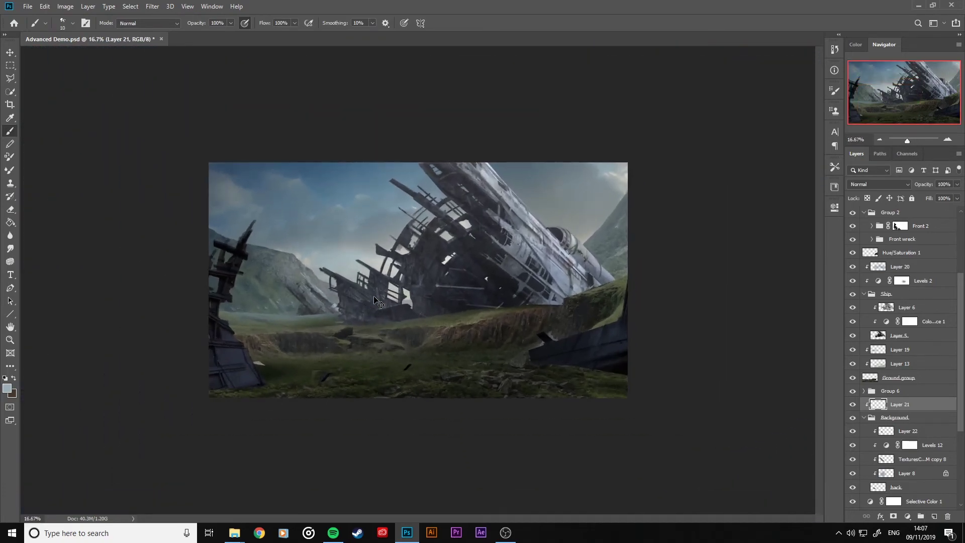
{"action": "key", "text": "ctrl+plus"}
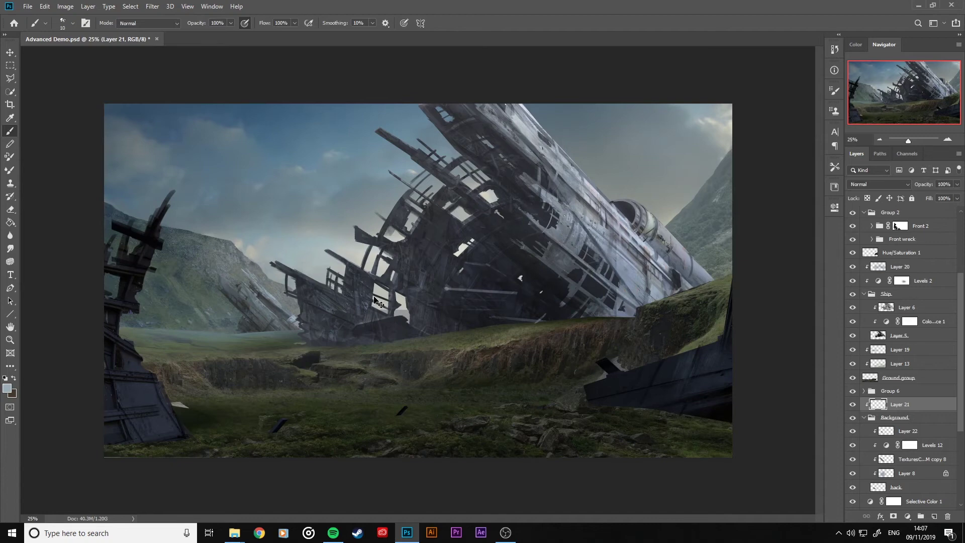
{"action": "key", "text": "ctrl+plus"}
{"action": "key", "text": "ctrl+plus"}
{"action": "key", "text": "ctrl+plus"}
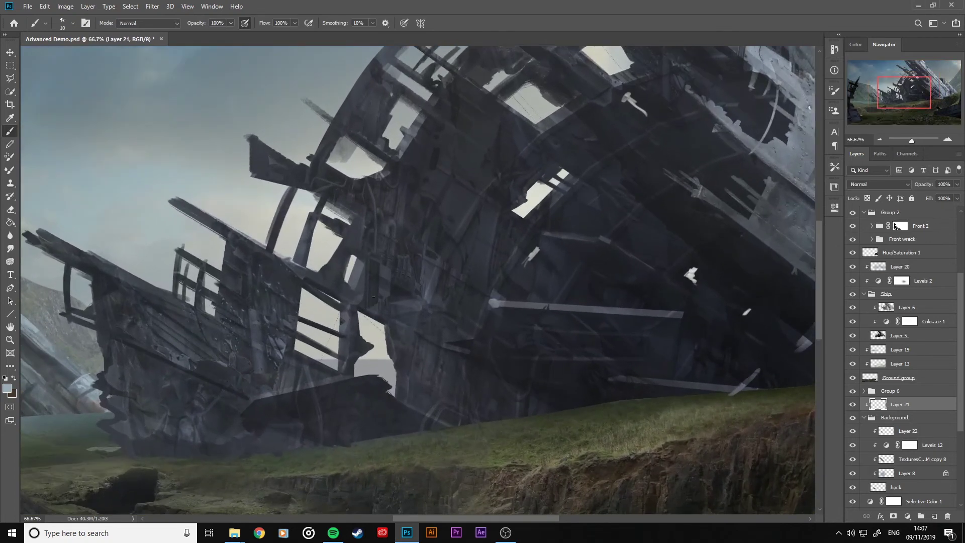
{"action": "left_click_drag", "start_coordinate": [365, 232], "coordinate": [441, 183]}
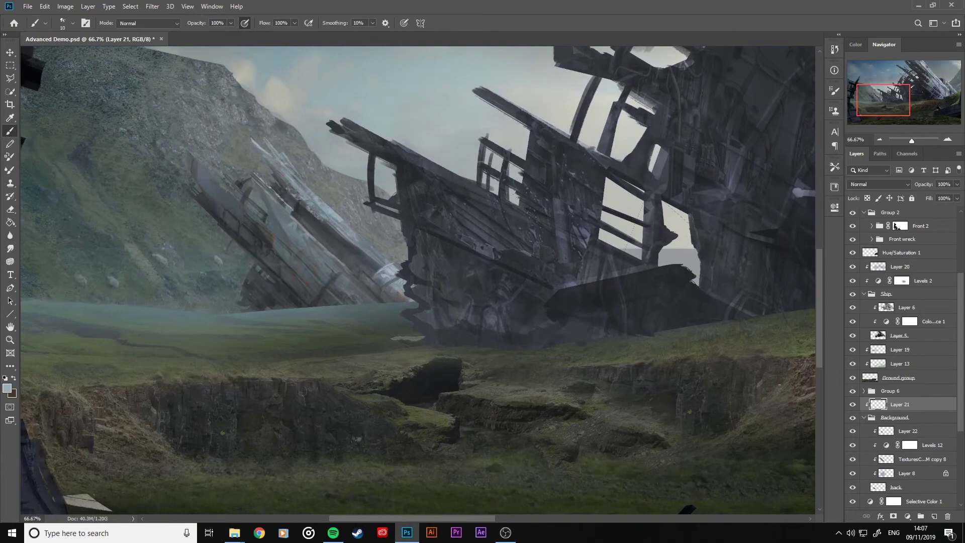
Create a new layer above Layer 21 and switch to the MessyGraphic_Opaque brush preset.
{"action": "left_click", "coordinate": [934, 516]}
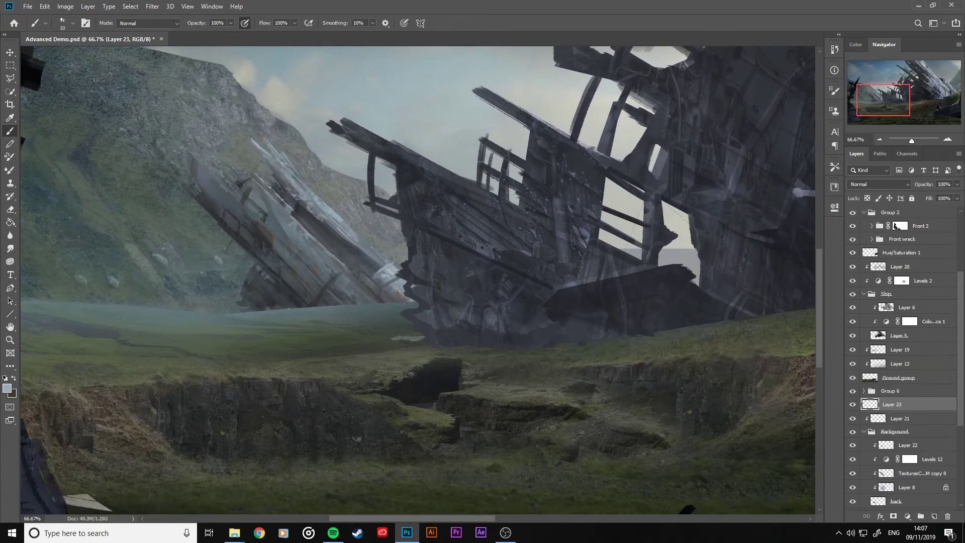
{"action": "right_click", "coordinate": [289, 308]}
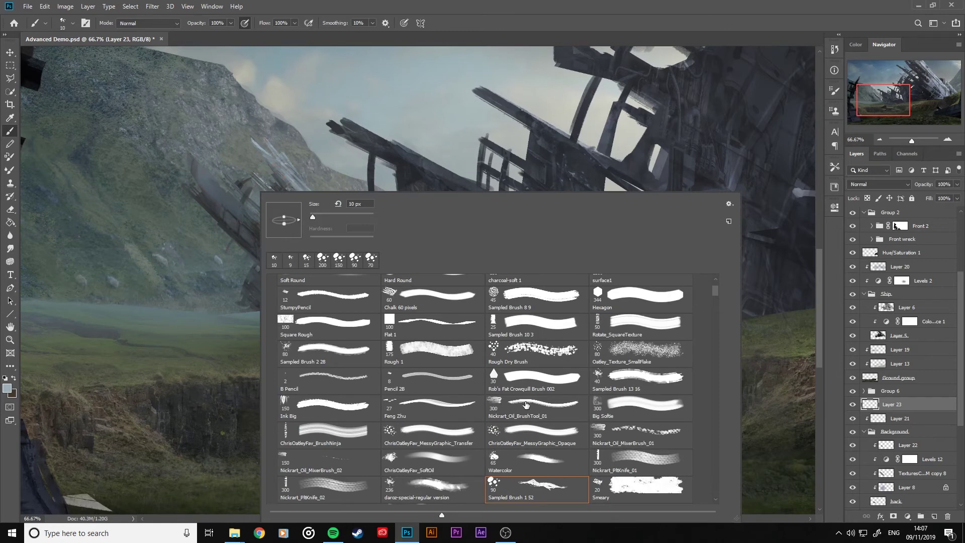
{"action": "double_click", "coordinate": [535, 439]}
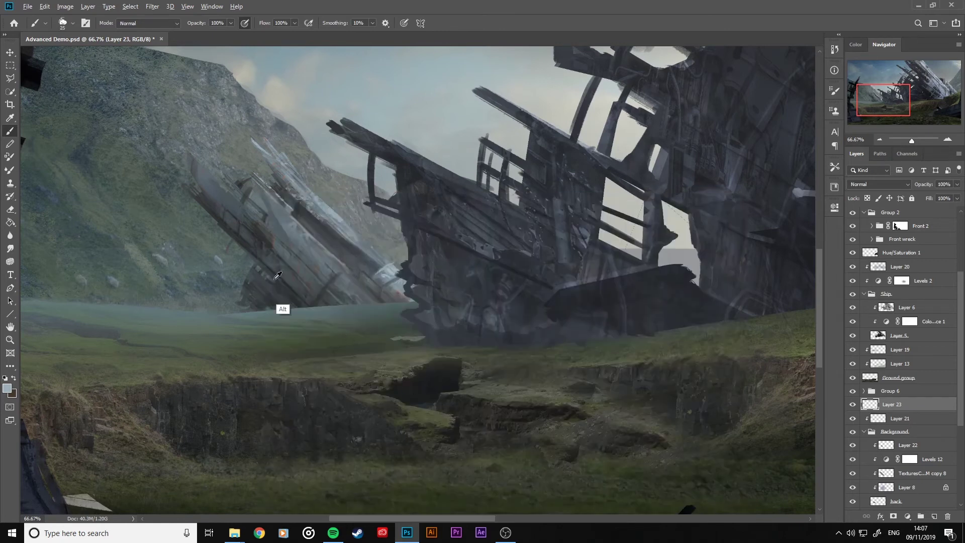
Try a light blue-grey dab at the distant wreck's base, varying the brush size up to 30 px.
{"action": "key", "text": "bracketleft"}
{"action": "key", "text": "bracketleft"}
{"action": "key", "text": "bracketleft"}
{"action": "key", "text": "bracketleft"}
{"action": "key", "text": "bracketleft"}
{"action": "key", "text": "bracketright"}
{"action": "key", "text": "bracketright"}
{"action": "key", "text": "bracketright"}
{"action": "key", "text": "bracketright"}
{"action": "key", "text": "bracketright"}
{"action": "key", "text": "bracketright"}
{"action": "key", "text": "bracketright"}
{"action": "key", "text": "bracketright"}
{"action": "key", "text": "bracketright"}
{"action": "key", "text": "bracketright"}
{"action": "key", "text": "bracketright"}
{"action": "key", "text": "bracketleft"}
{"action": "key", "text": "bracketleft"}
{"action": "key", "text": "bracketleft"}
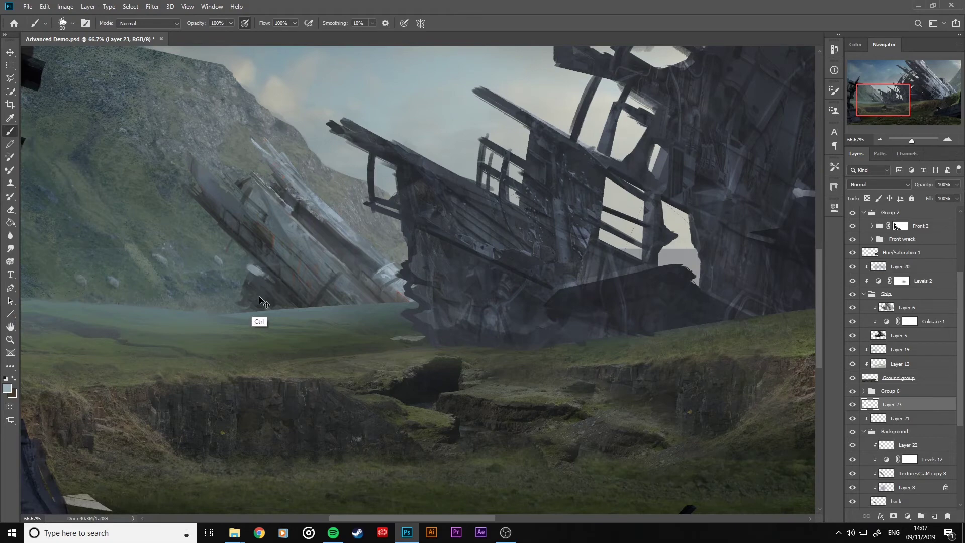
Sample a dark grey from the wreck and paint ragged debris at its lower end with a brush of about 25 px.
{"action": "key", "text": "alt"}
{"action": "left_click", "coordinate": [244, 236], "text": "alt"}
{"action": "key", "text": "bracketleft"}
{"action": "key", "text": "bracketleft"}
{"action": "key", "text": "bracketleft"}
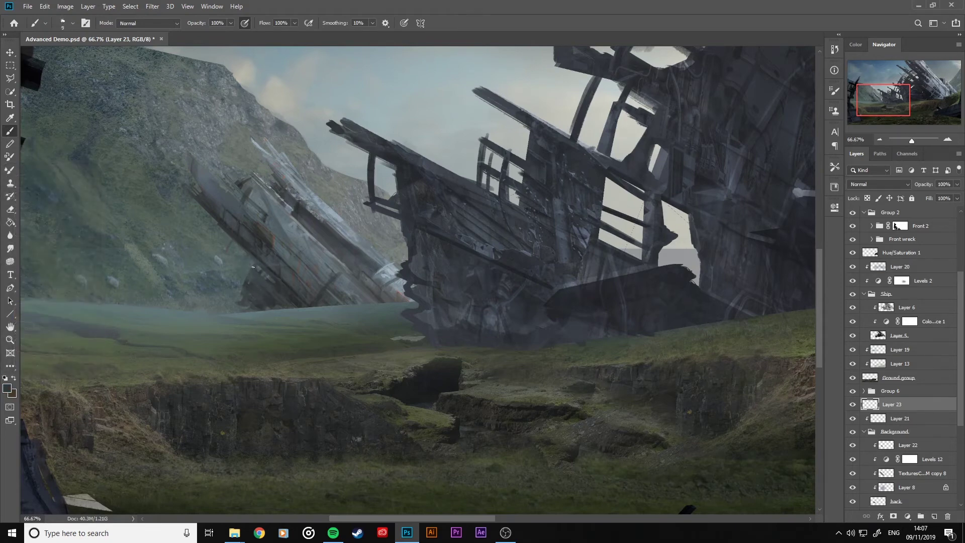
{"action": "key", "text": "bracketright"}
{"action": "key", "text": "bracketright"}
{"action": "key", "text": "bracketright"}
{"action": "key", "text": "bracketright"}
{"action": "mouse_move", "coordinate": [247, 297]}
{"action": "left_mouse_down"}
{"action": "mouse_move", "coordinate": [235, 305]}
{"action": "mouse_move", "coordinate": [236, 295]}
{"action": "mouse_move", "coordinate": [241, 309]}
{"action": "left_mouse_up"}
{"action": "key", "text": "bracketleft"}
{"action": "key", "text": "bracketleft"}
{"action": "key", "text": "bracketright"}
{"action": "key", "text": "bracketright"}
{"action": "key", "text": "bracketleft"}
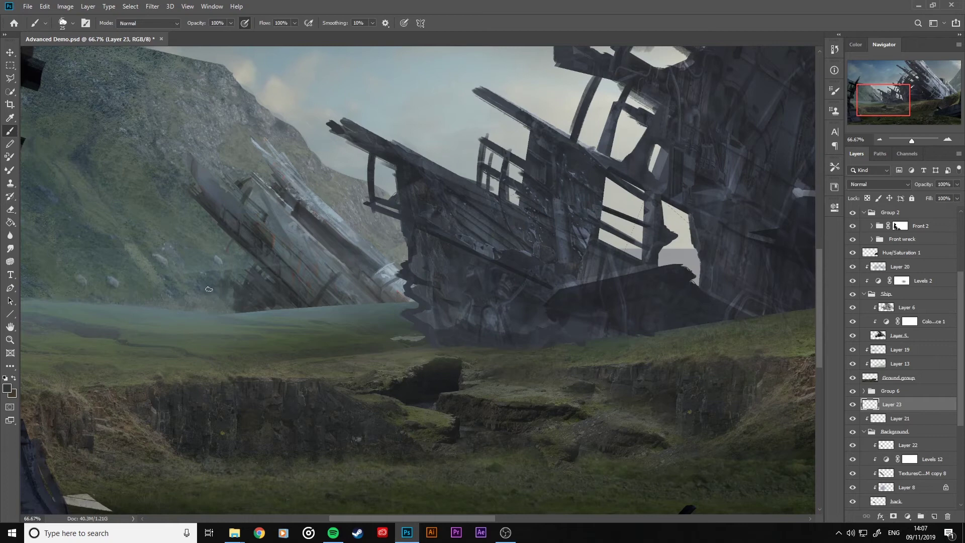
Refine the debris at the foot of the distant wreck in dark and slate tones, setting the brush to 30 px.
{"action": "key", "text": "bracketleft"}
{"action": "key", "text": "bracketleft"}
{"action": "key", "text": "bracketleft"}
{"action": "key", "text": "bracketright"}
{"action": "key", "text": "bracketright"}
{"action": "key", "text": "bracketright"}
{"action": "left_click", "coordinate": [333, 532]}
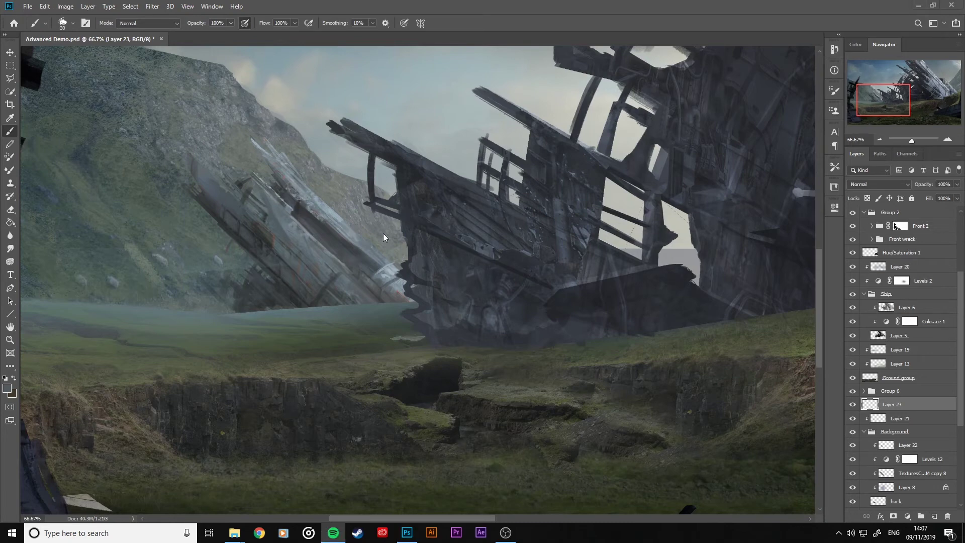
{"action": "scroll", "coordinate": [245, 188], "scroll_direction": "up", "scroll_amount": 1}
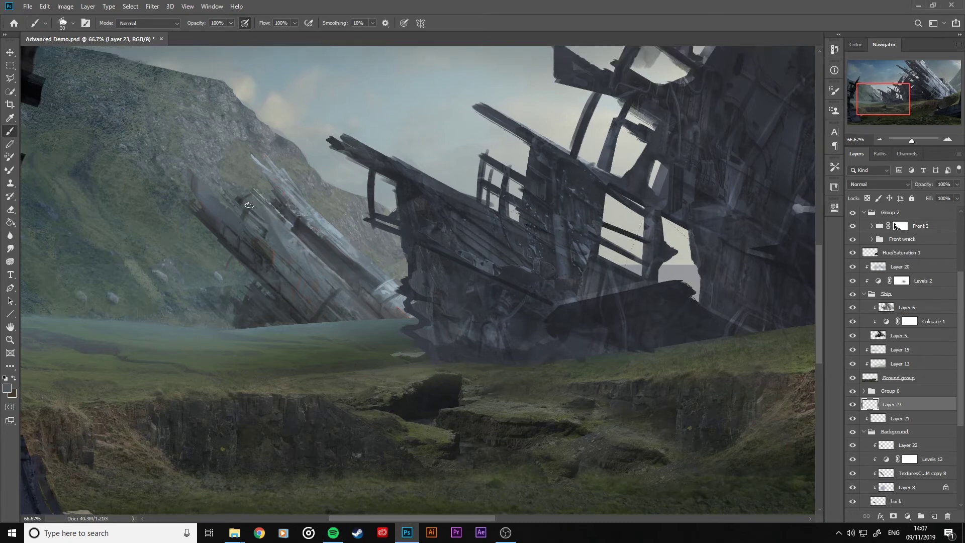
Paint blue-grey strokes over the distant wreck's jagged tip and hull plating with a fine brush of about 15 px.
{"action": "key", "text": "alt"}
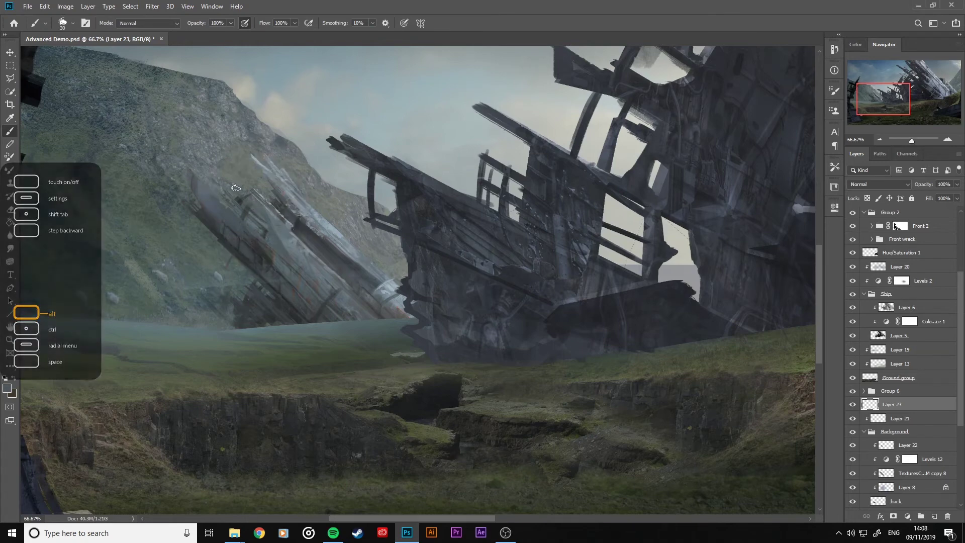
{"action": "key", "text": "bracketleft"}
{"action": "key", "text": "bracketleft"}
{"action": "key", "text": "bracketleft"}
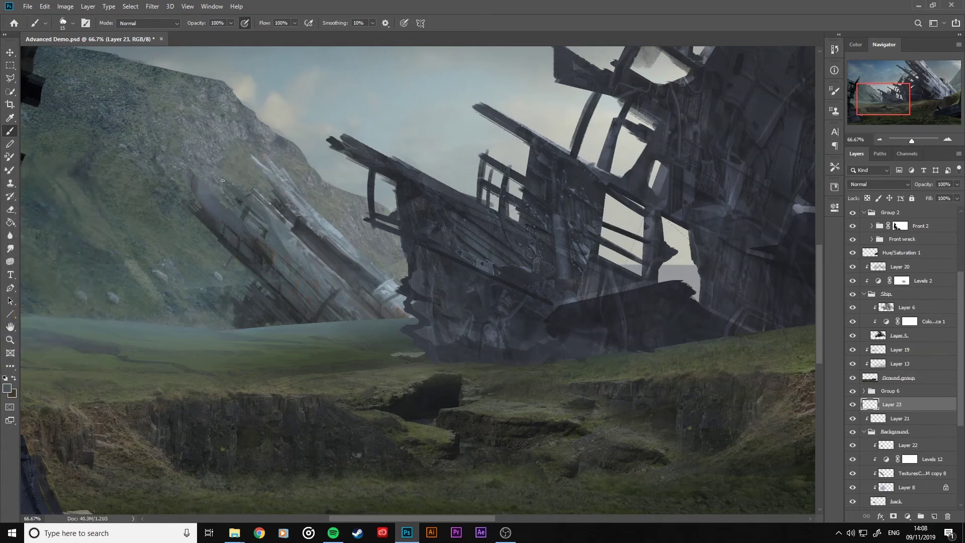
{"action": "key", "text": "bracketleft"}
{"action": "key", "text": "bracketright"}
{"action": "key", "text": "bracketright"}
{"action": "key", "text": "bracketright"}
{"action": "key", "text": "bracketleft"}
{"action": "key", "text": "bracketleft"}
{"action": "key", "text": "bracketleft"}
{"action": "key", "text": "bracketright"}
{"action": "key", "text": "bracketleft"}
{"action": "key", "text": "bracketright"}
{"action": "key", "text": "bracketright"}
{"action": "key", "text": "bracketleft"}
{"action": "key", "text": "bracketleft"}
{"action": "left_click_drag", "start_coordinate": [312, 271], "coordinate": [317, 274]}
{"action": "key", "text": "bracketright"}
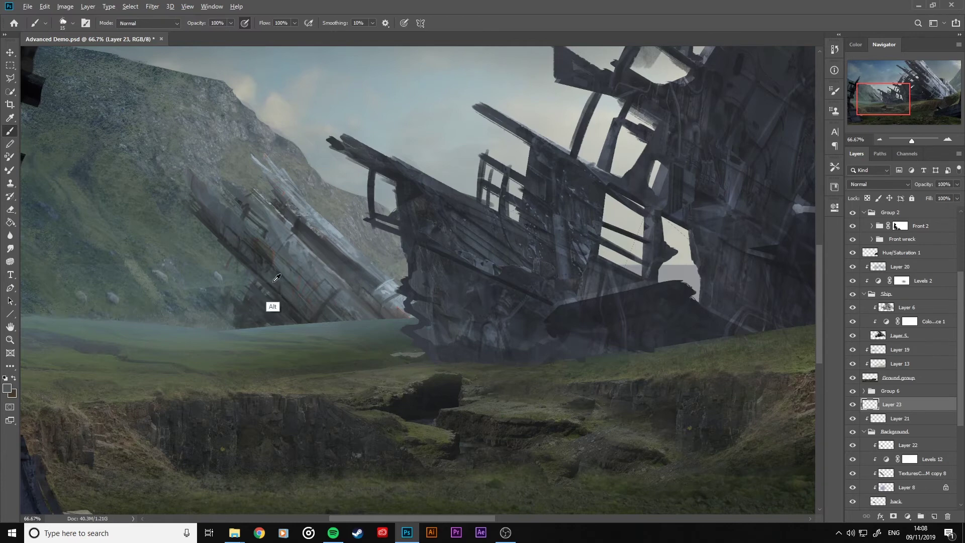
Sample a dark grey and paint broken shadow shapes along the distant wreck's underside with a brush of about 20 px.
{"action": "key", "text": "bracketleft"}
{"action": "key", "text": "bracketright"}
{"action": "key", "text": "bracketright"}
{"action": "key", "text": "bracketright"}
{"action": "key", "text": "bracketright"}
{"action": "key", "text": "bracketright"}
{"action": "key", "text": "bracketright"}
{"action": "key", "text": "bracketleft"}
{"action": "key", "text": "bracketleft"}
{"action": "key", "text": "bracketleft"}
{"action": "key", "text": "bracketright"}
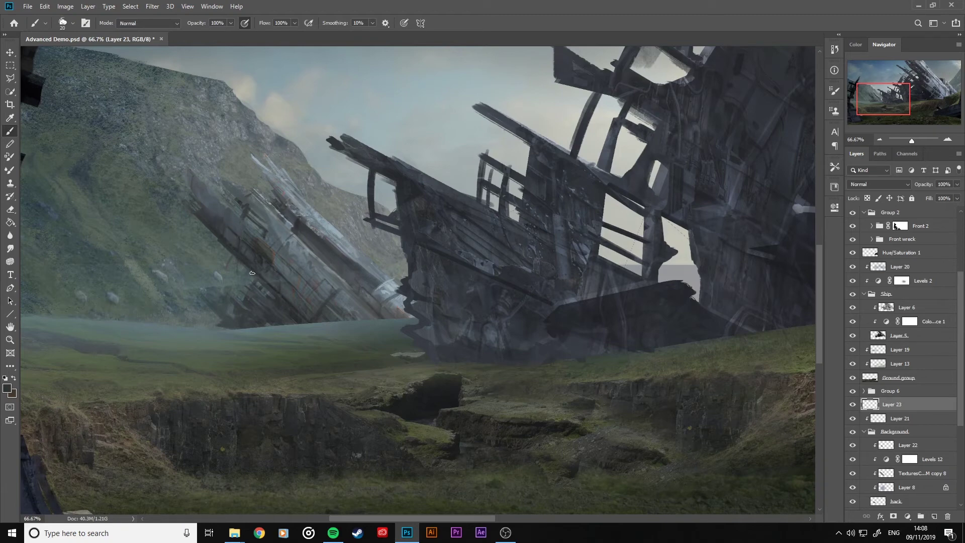
Extend the jagged underside and add panel details to the distant wreck using hull colours sampled from it and varying brush sizes.
{"action": "key", "text": "bracketleft"}
{"action": "key", "text": "bracketleft"}
{"action": "key", "text": "bracketleft"}
{"action": "key", "text": "bracketleft"}
{"action": "key", "text": "bracketright"}
{"action": "key", "text": "bracketright"}
{"action": "key", "text": "bracketright"}
{"action": "key", "text": "bracketright"}
{"action": "key", "text": "bracketright"}
{"action": "left_click", "coordinate": [280, 233], "text": "alt"}
{"action": "key", "text": "bracketleft"}
{"action": "key", "text": "bracketleft"}
{"action": "key", "text": "bracketleft"}
{"action": "key", "text": "bracketright"}
{"action": "key", "text": "bracketright"}
{"action": "key", "text": "bracketleft"}
{"action": "key", "text": "bracketleft"}
{"action": "key", "text": "bracketright"}
Sample a dark tone near the upper beam and paint the shadowed recess beneath it on the distant wreck.
{"action": "left_click", "coordinate": [301, 219], "text": "alt"}
{"action": "key", "text": "bracketleft"}
{"action": "key", "text": "bracketleft"}
{"action": "key", "text": "bracketright"}
{"action": "key", "text": "bracketright"}
{"action": "key", "text": "bracketright"}
{"action": "key", "text": "bracketright"}
{"action": "key", "text": "bracketright"}
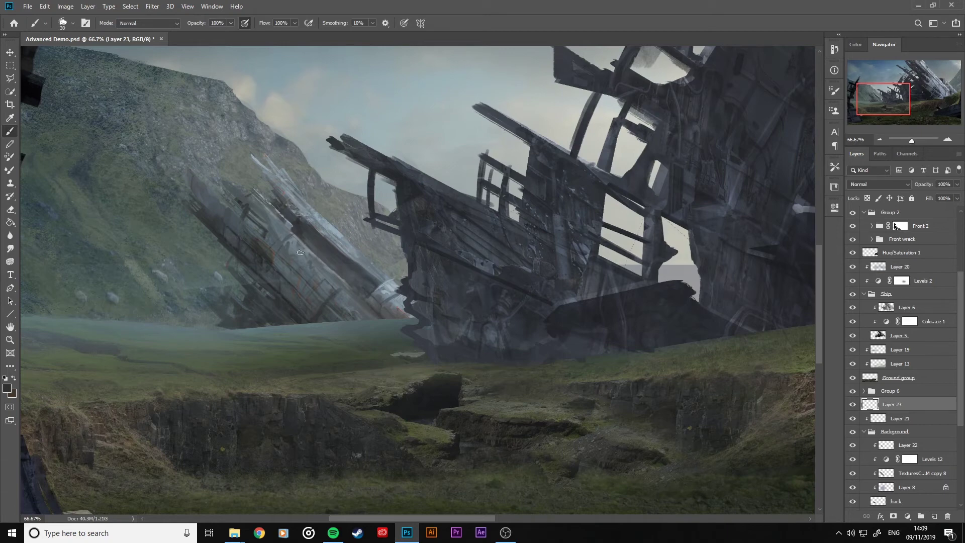
{"action": "key", "text": "bracketleft"}
{"action": "key", "text": "bracketleft"}
Flip the whole canvas horizontally to judge the composition mirrored.
{"action": "key", "text": "ctrl+minus"}
{"action": "key", "text": "ctrl+minus"}
{"action": "key", "text": "ctrl+minus"}
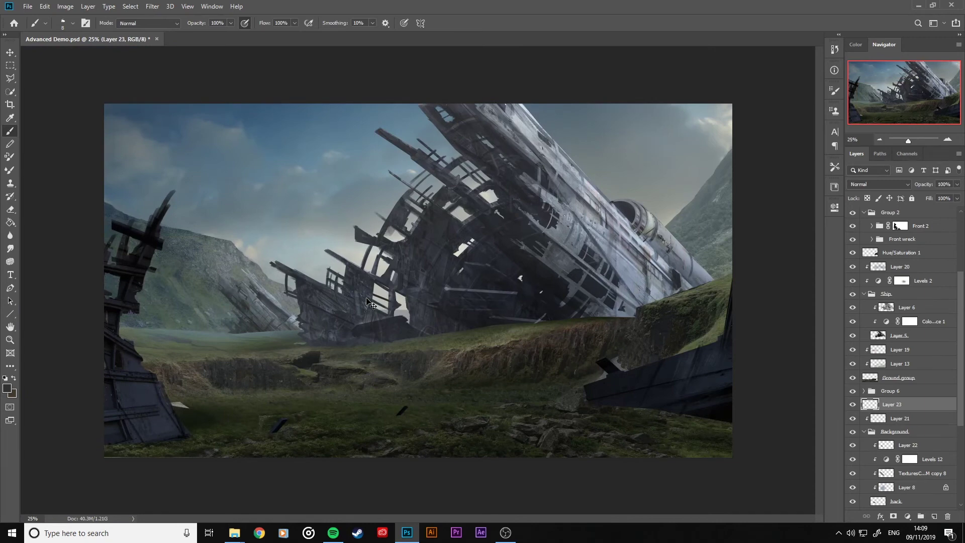
{"action": "key", "text": "ctrl+minus"}
{"action": "key", "text": "ctrl+plus"}
{"action": "key", "text": "ctrl+shift+h"}
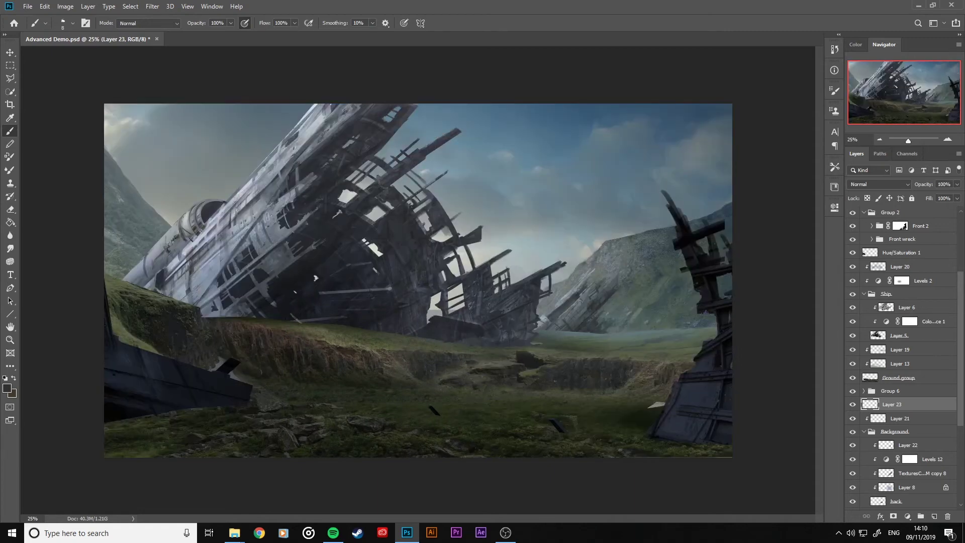
Compare the painting with Layer 23 hidden and shown, and examine the distant wreck at close range.
{"action": "key", "text": "alt+Tab"}
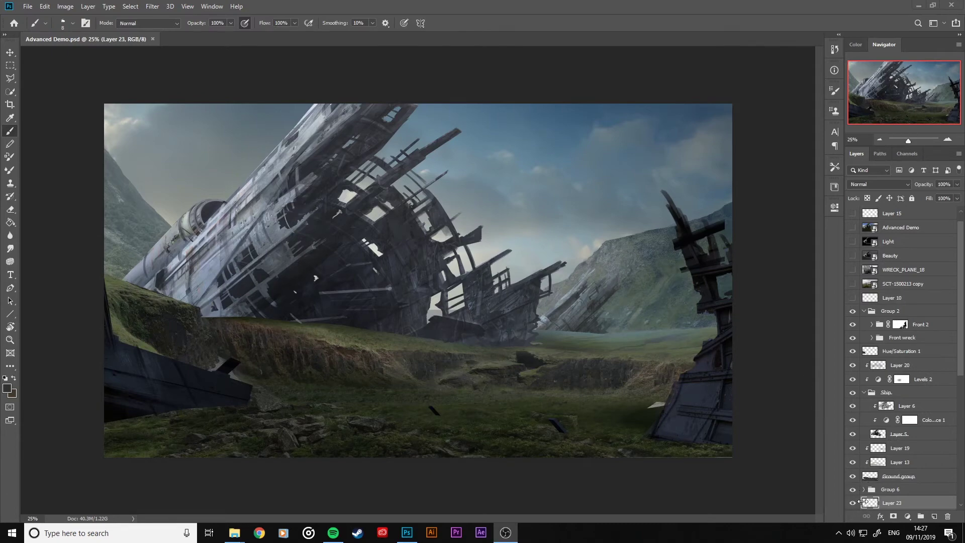
{"action": "left_click", "coordinate": [853, 502]}
{"action": "left_click", "coordinate": [853, 503]}
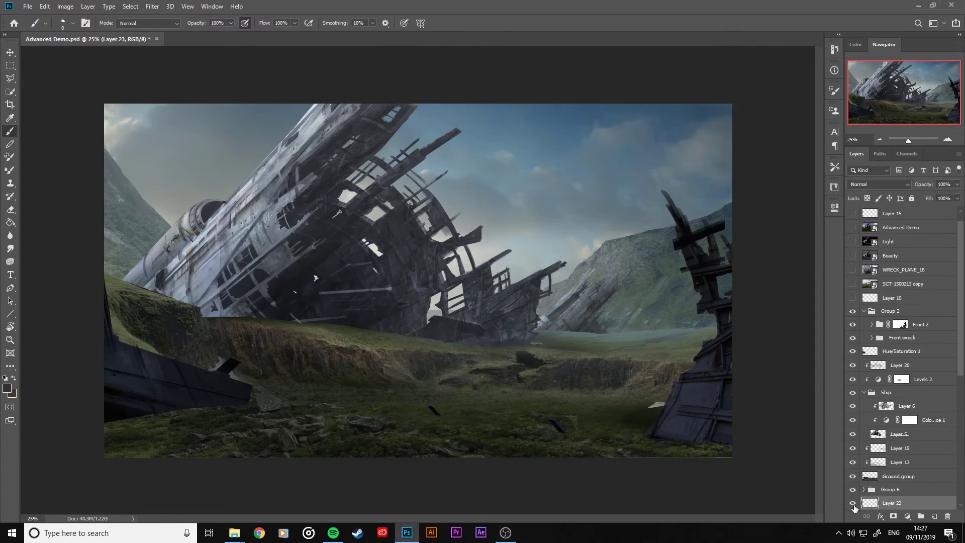
{"action": "key", "text": "ctrl+plus"}
{"action": "key", "text": "ctrl+plus"}
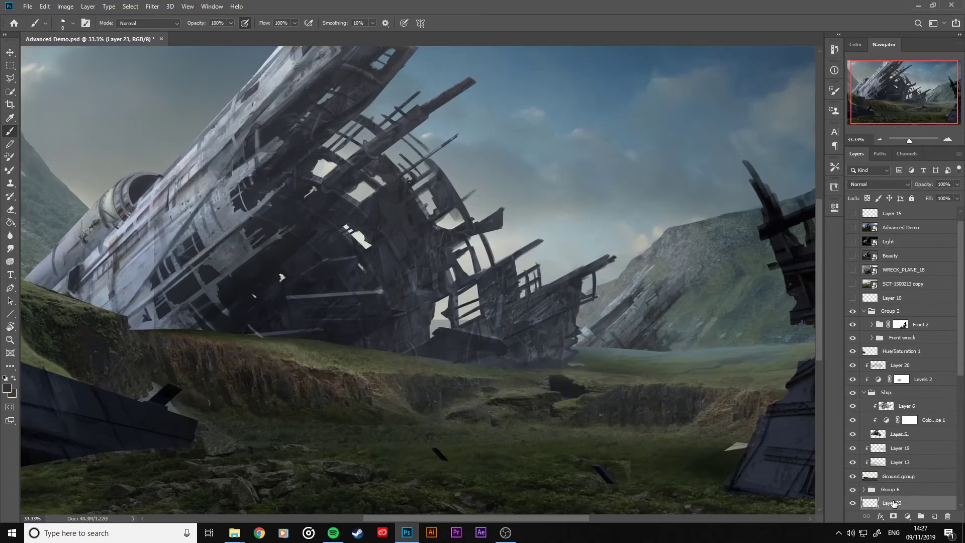
{"action": "left_click_drag", "start_coordinate": [623, 286], "coordinate": [388, 195]}
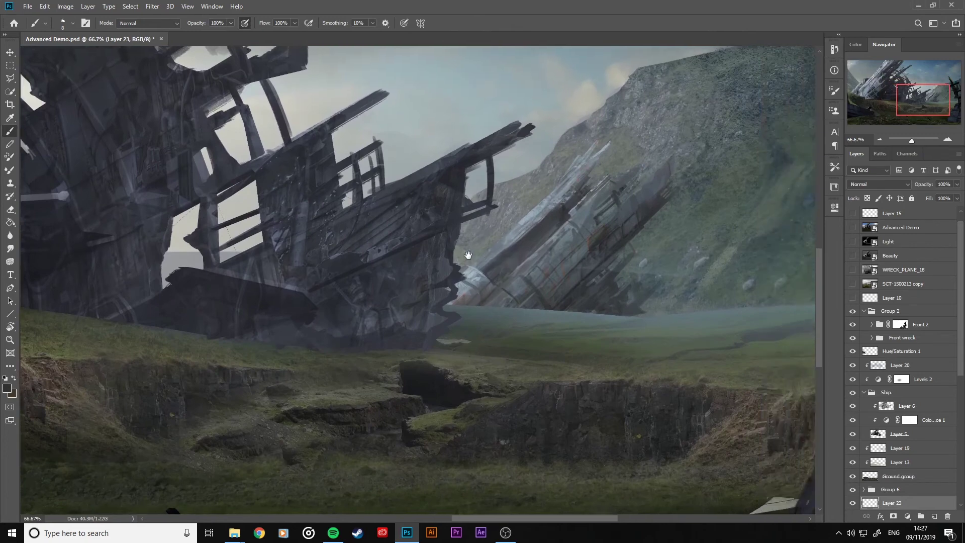
{"action": "key", "text": "ctrl+plus"}
{"action": "key", "text": "l"}
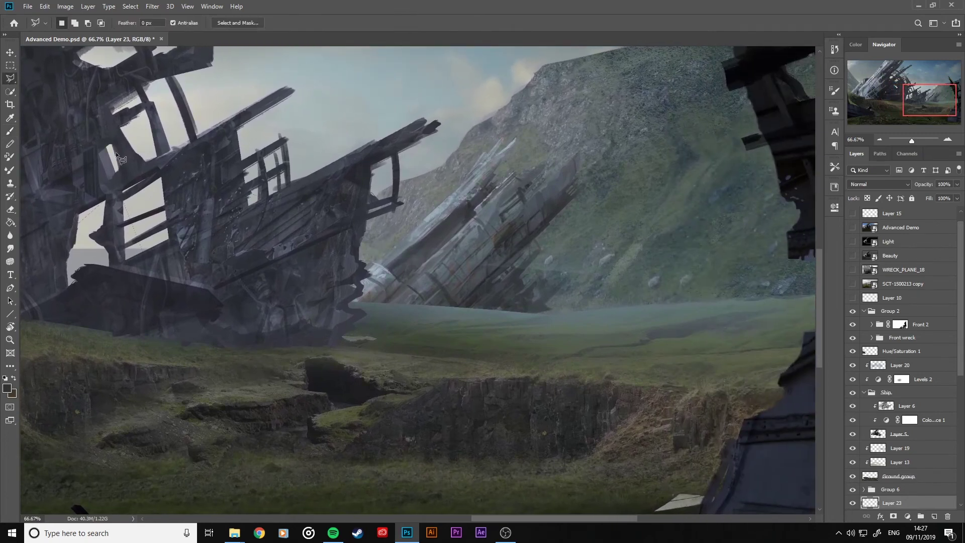
{"action": "left_click", "coordinate": [342, 291]}
{"action": "left_click", "coordinate": [533, 125]}
{"action": "key", "text": "shift"}
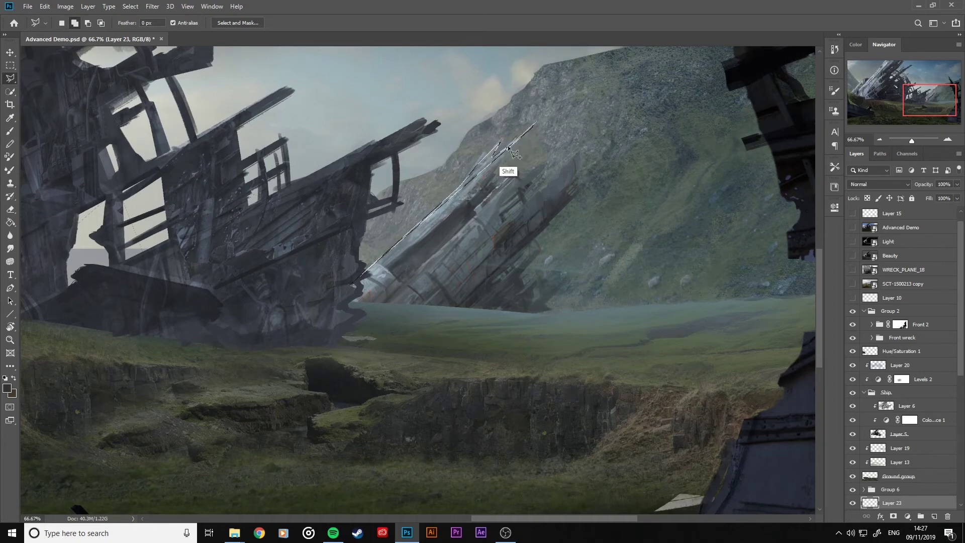
{"action": "left_click", "coordinate": [507, 148]}
{"action": "left_click", "coordinate": [486, 176]}
{"action": "left_click", "coordinate": [490, 187]}
{"action": "left_click", "coordinate": [513, 172]}
{"action": "left_click", "coordinate": [519, 176]}
{"action": "left_click", "coordinate": [544, 161]}
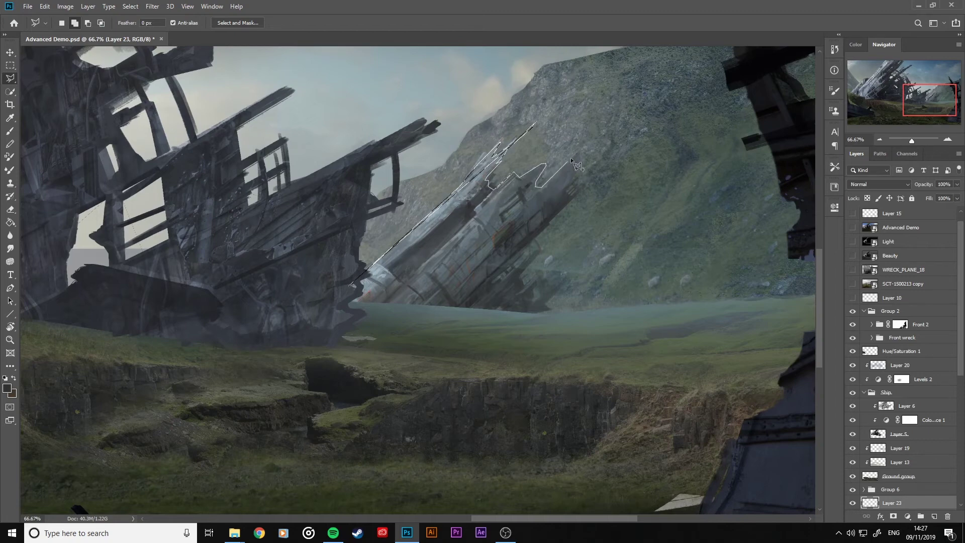
{"action": "left_click", "coordinate": [586, 145]}
{"action": "left_click", "coordinate": [591, 143]}
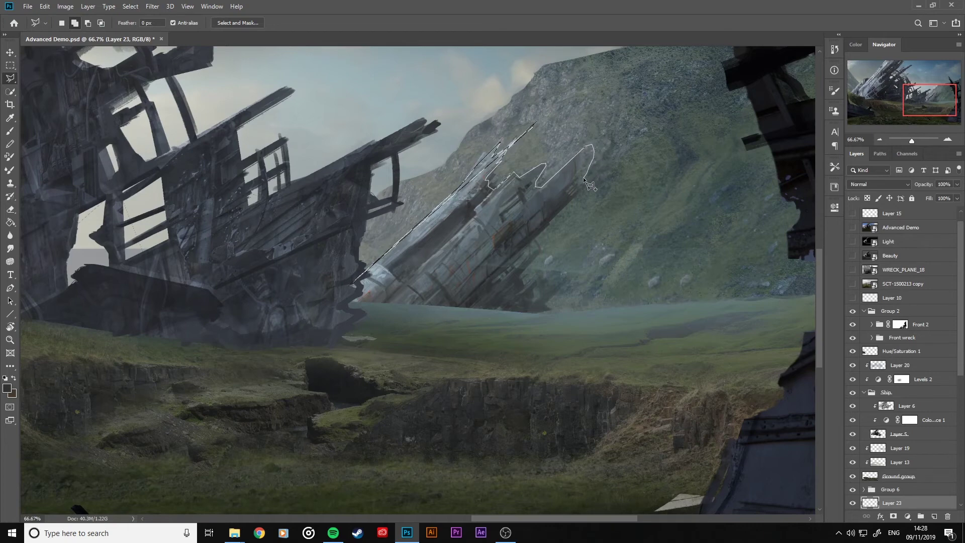
{"action": "key", "text": "BackSpace"}
{"action": "key", "text": "BackSpace"}
{"action": "key", "text": "BackSpace"}
{"action": "key", "text": "BackSpace"}
{"action": "key", "text": "BackSpace"}
{"action": "key", "text": "BackSpace"}
{"action": "key", "text": "BackSpace"}
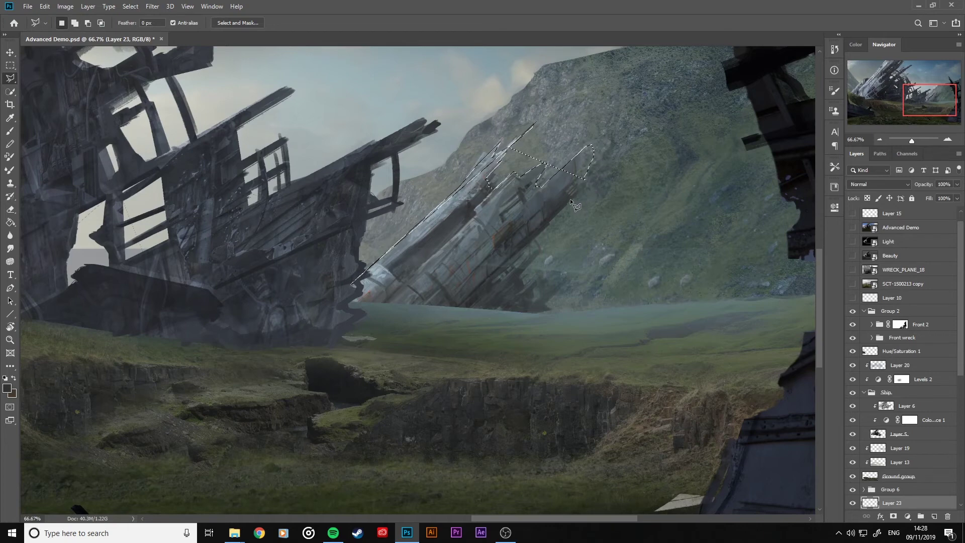
{"action": "key", "text": "BackSpace"}
{"action": "key", "text": "BackSpace"}
{"action": "key", "text": "BackSpace"}
{"action": "key", "text": "BackSpace"}
{"action": "key", "text": "BackSpace"}
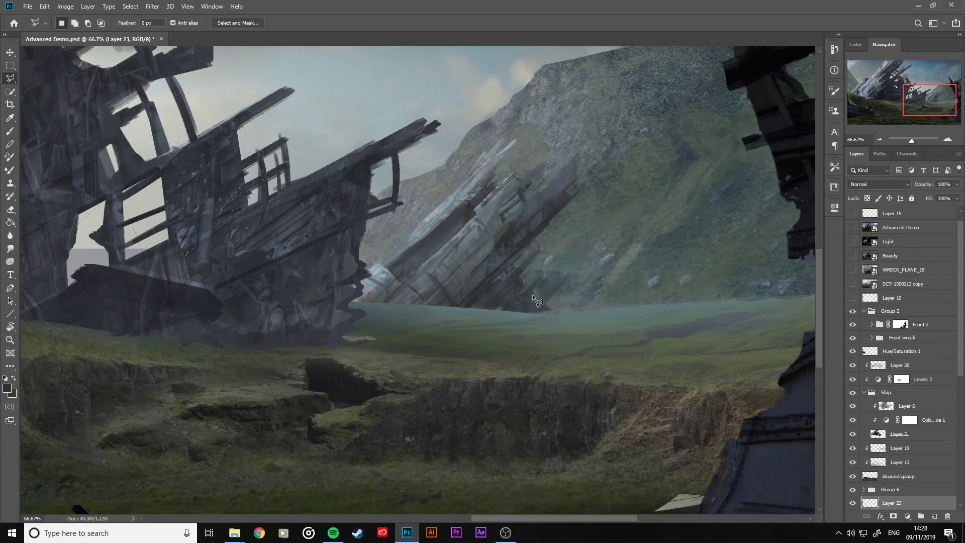
Enclose the whole distant wreck in a loose Polygonal Lasso selection, from its tip to the grass below its base.
{"action": "left_click", "coordinate": [545, 312]}
{"action": "left_click", "coordinate": [567, 300]}
{"action": "left_click", "coordinate": [578, 275]}
{"action": "left_click", "coordinate": [586, 203]}
{"action": "left_click", "coordinate": [439, 204]}
{"action": "left_click", "coordinate": [380, 257]}
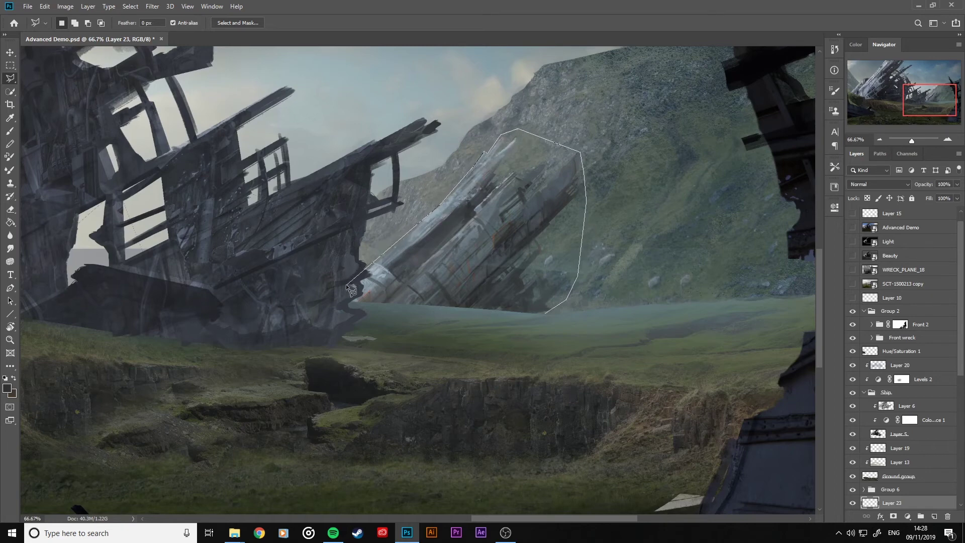
{"action": "left_click", "coordinate": [327, 306]}
{"action": "left_click", "coordinate": [457, 346]}
{"action": "left_click", "coordinate": [545, 314]}
{"action": "key", "text": "alt"}
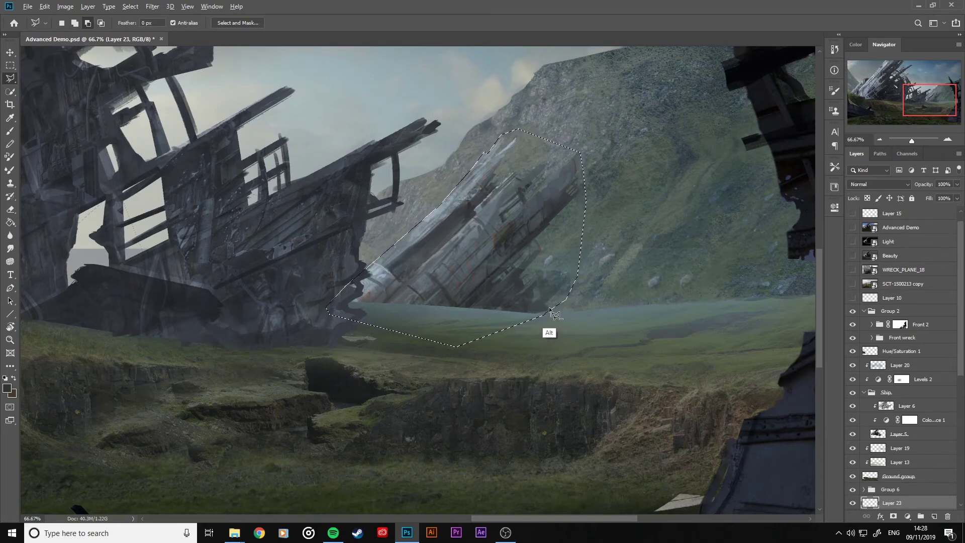
{"action": "left_click", "coordinate": [549, 308]}
{"action": "left_click", "coordinate": [569, 276]}
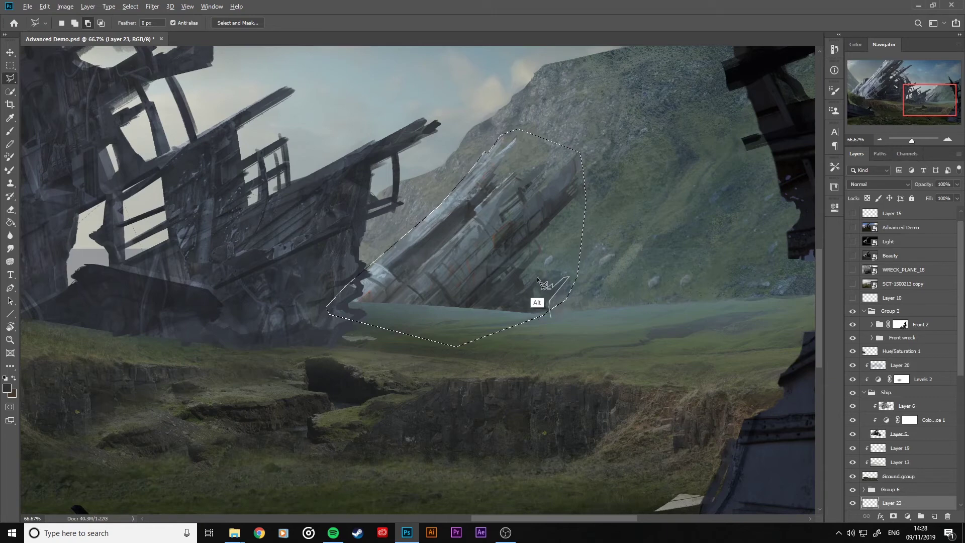
{"action": "left_click", "coordinate": [553, 289]}
{"action": "left_click", "coordinate": [546, 282]}
{"action": "left_click", "coordinate": [540, 289]}
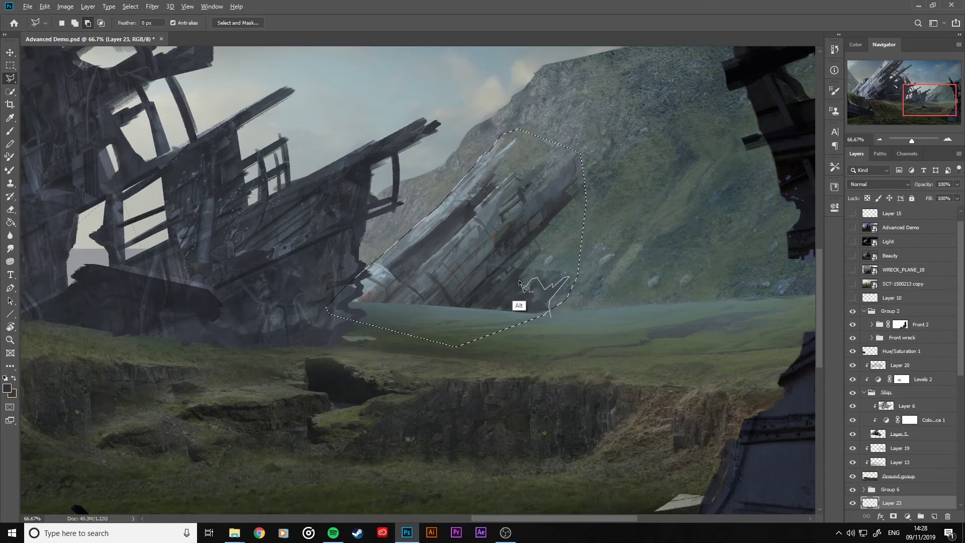
{"action": "left_click", "coordinate": [520, 288]}
{"action": "left_click", "coordinate": [527, 279]}
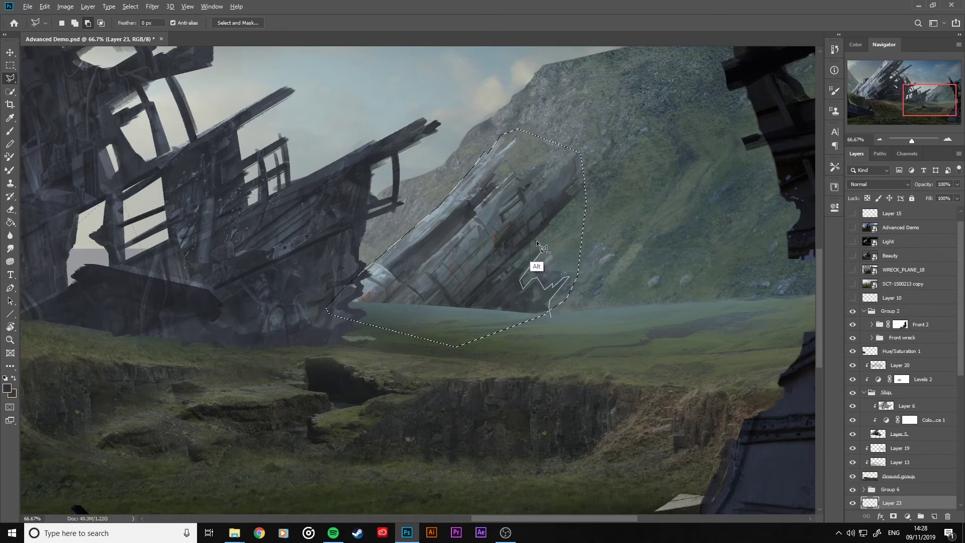
{"action": "left_click", "coordinate": [543, 249]}
{"action": "left_click", "coordinate": [536, 238]}
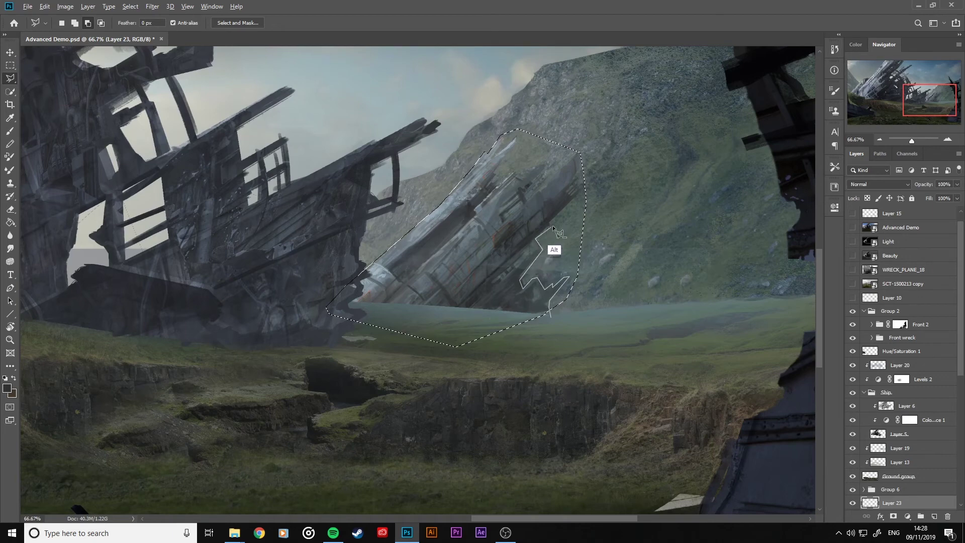
{"action": "left_click", "coordinate": [595, 176]}
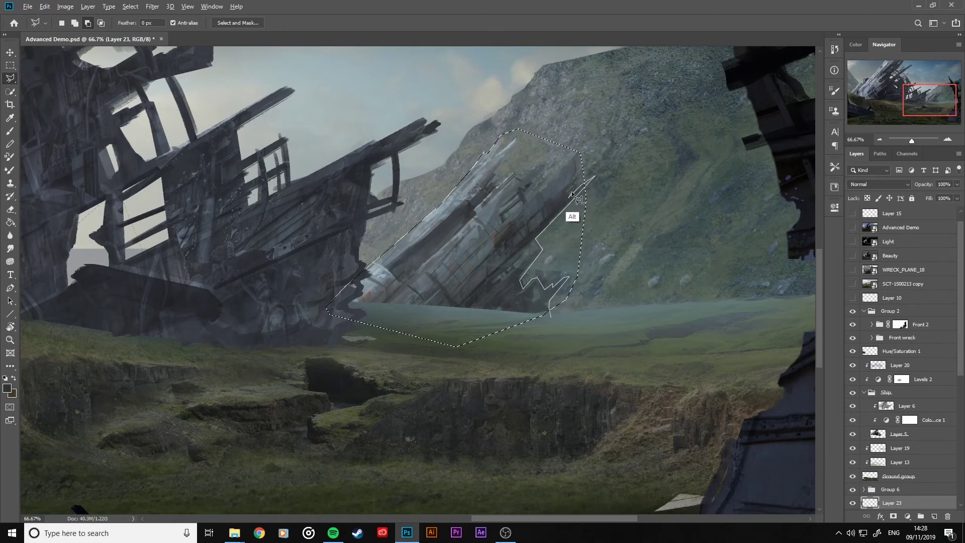
{"action": "left_click", "coordinate": [564, 194]}
{"action": "left_click", "coordinate": [577, 182]}
{"action": "left_click", "coordinate": [582, 175]}
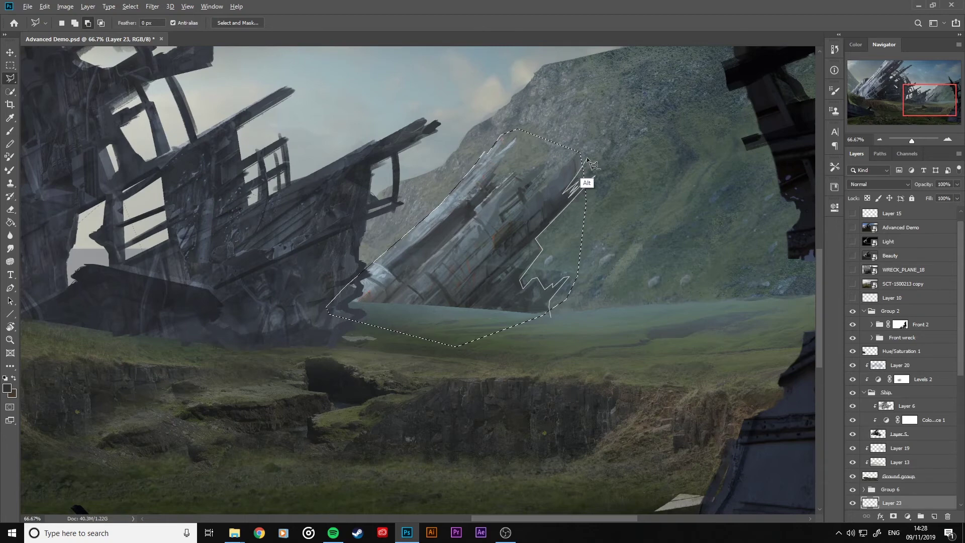
{"action": "left_click", "coordinate": [586, 157]}
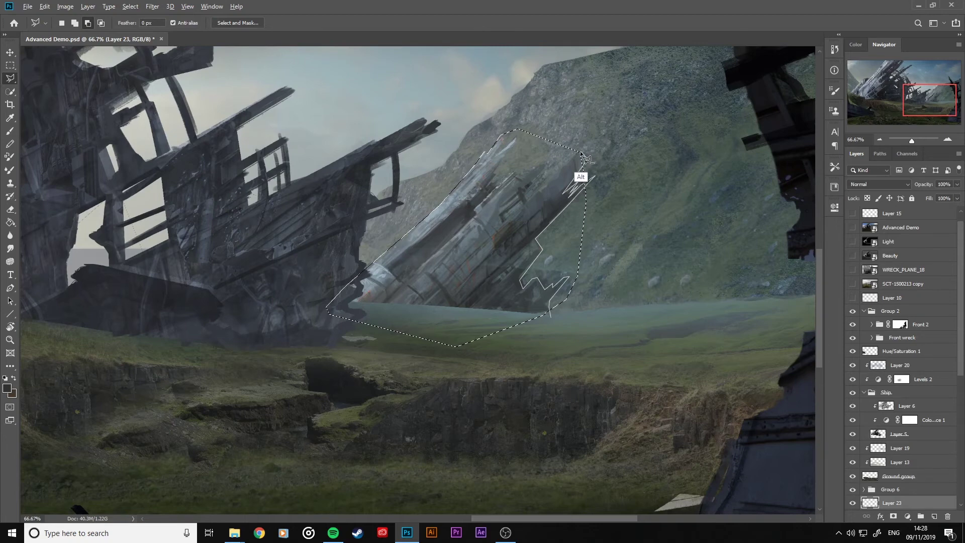
{"action": "left_click", "coordinate": [526, 201]}
{"action": "left_click", "coordinate": [523, 188]}
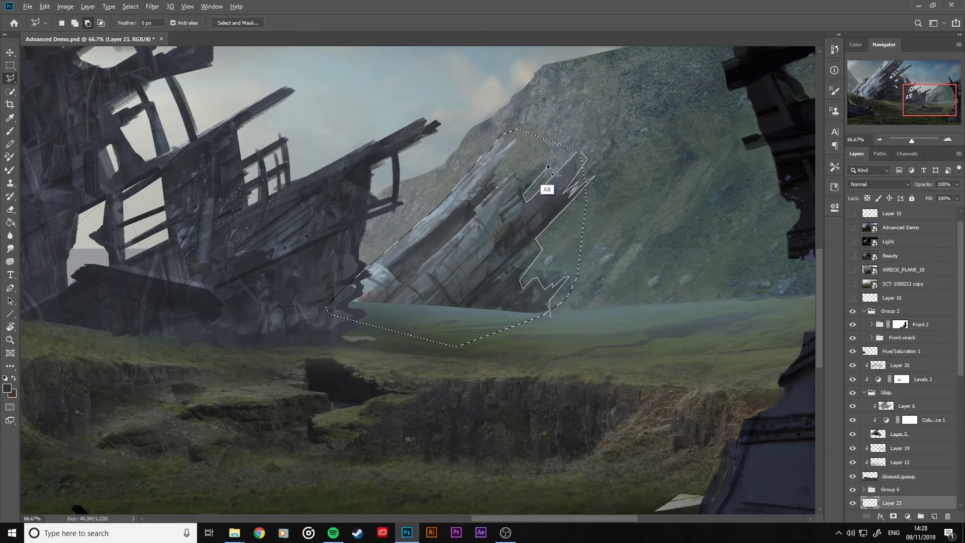
{"action": "left_click", "coordinate": [547, 166]}
{"action": "left_click", "coordinate": [532, 170]}
{"action": "left_click", "coordinate": [516, 178]}
{"action": "left_click", "coordinate": [506, 182]}
{"action": "left_click", "coordinate": [498, 187]}
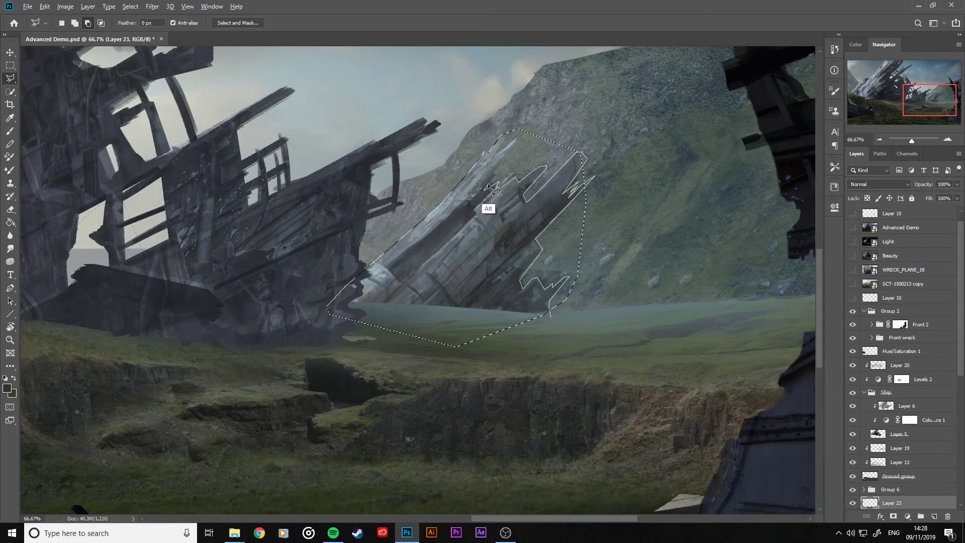
{"action": "left_click", "coordinate": [485, 189]}
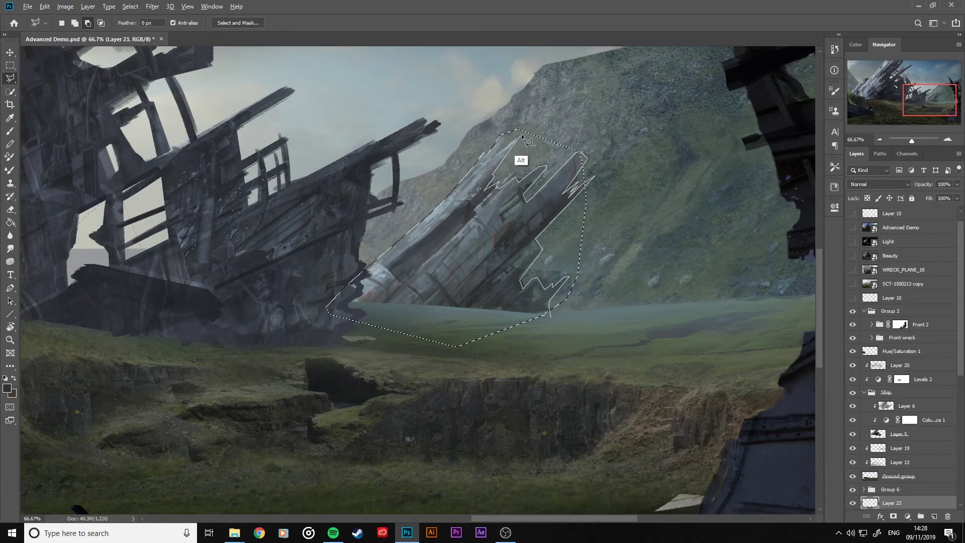
{"action": "left_click", "coordinate": [544, 116]}
{"action": "left_click", "coordinate": [497, 152]}
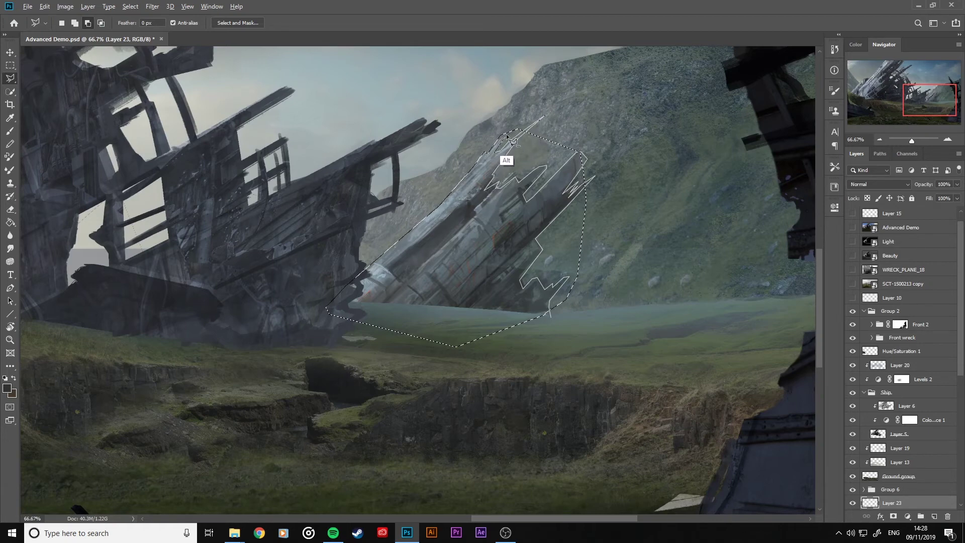
{"action": "left_click", "coordinate": [508, 154]}
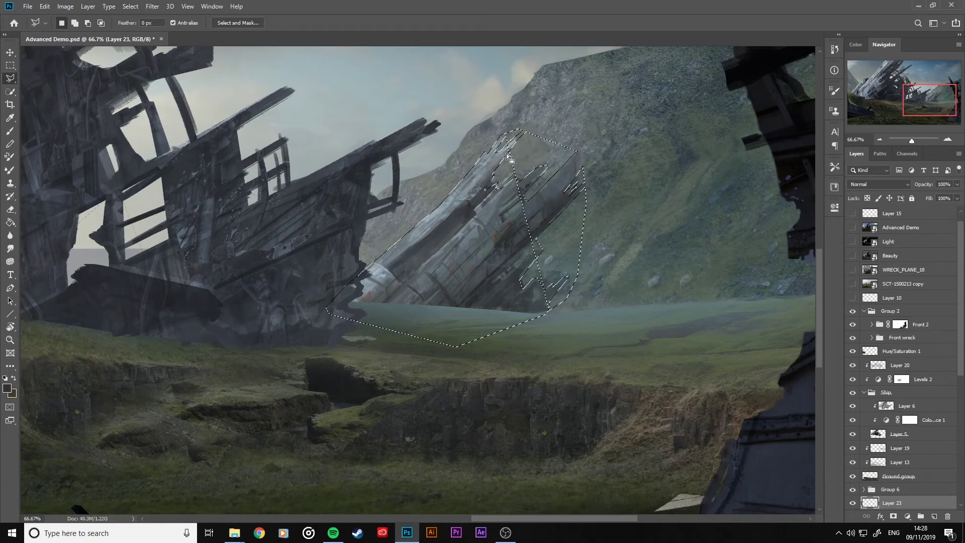
{"action": "key", "text": "ctrl"}
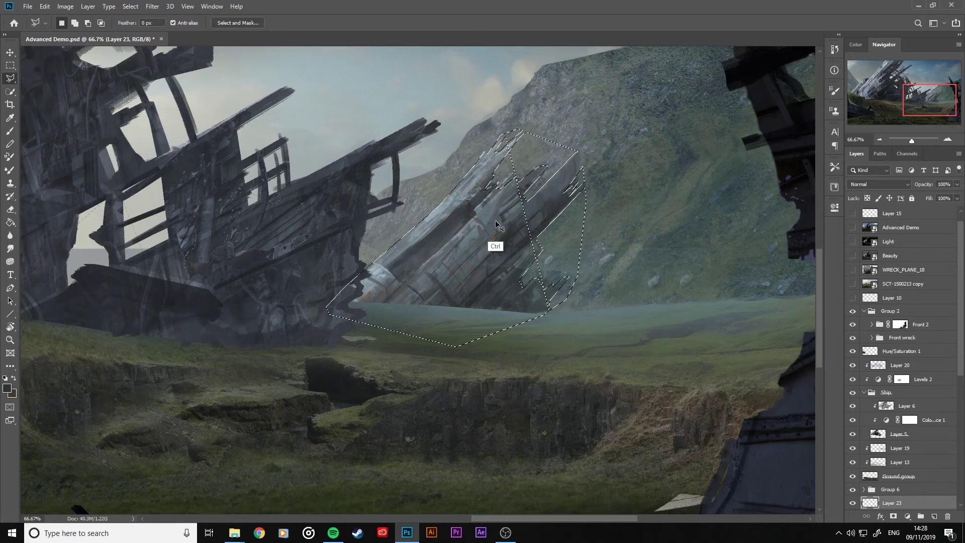
{"action": "key", "text": "Delete"}
{"action": "key", "text": "ctrl+d"}
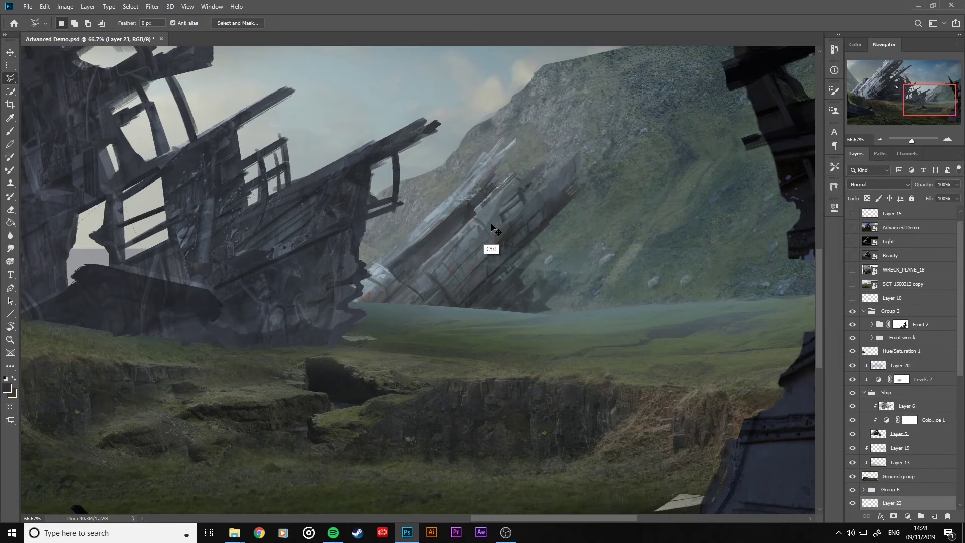
Outline the distant wreck's long upper beam with the Polygonal Lasso, from its base up to its jagged tip.
{"action": "left_click", "coordinate": [333, 306]}
{"action": "left_click", "coordinate": [489, 155]}
{"action": "left_click", "coordinate": [502, 138]}
{"action": "left_click", "coordinate": [515, 131]}
{"action": "left_click", "coordinate": [494, 171]}
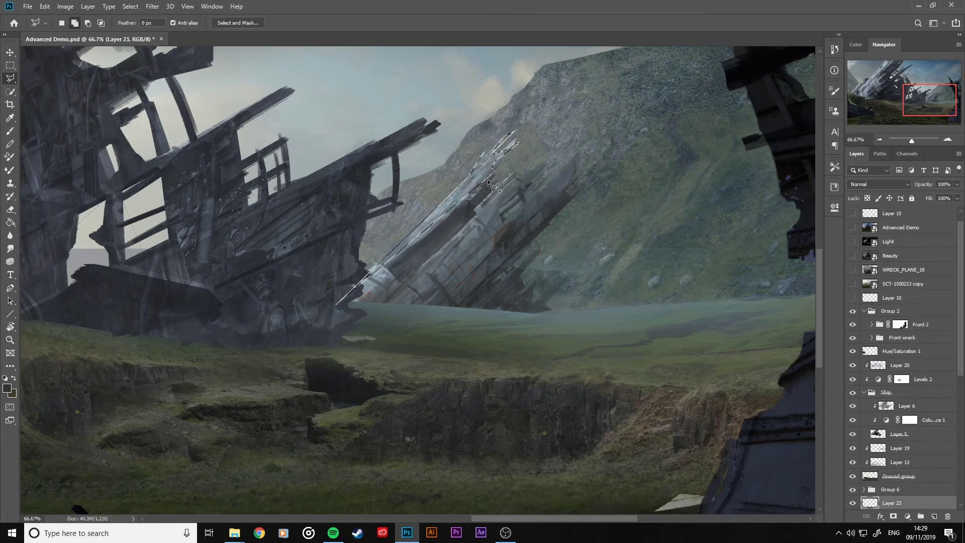
Add the distant wreck's main hull to the selection, following its ragged upper end, lower side and broken debris, down into the grass.
{"action": "left_click", "coordinate": [496, 177]}
{"action": "left_click", "coordinate": [495, 186]}
{"action": "left_click", "coordinate": [512, 174]}
{"action": "left_click", "coordinate": [532, 167]}
{"action": "left_click", "coordinate": [541, 164]}
{"action": "left_click", "coordinate": [546, 171]}
{"action": "left_click", "coordinate": [542, 182]}
{"action": "left_click", "coordinate": [551, 181]}
{"action": "left_click", "coordinate": [580, 151]}
{"action": "left_click", "coordinate": [582, 170]}
{"action": "left_click", "coordinate": [570, 186]}
{"action": "left_click", "coordinate": [585, 184]}
{"action": "left_click", "coordinate": [532, 239]}
{"action": "left_click", "coordinate": [544, 317]}
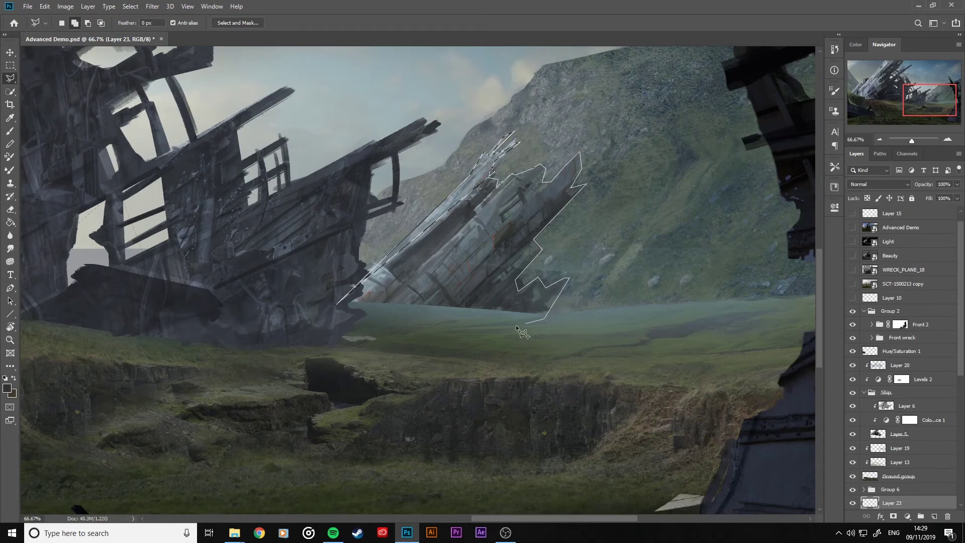
{"action": "left_click", "coordinate": [336, 303]}
{"action": "double_click", "coordinate": [357, 307]}
Add the unselected strip between the upper beam and hull, plus the small notch near the beam's tip, to the selection.
{"action": "scroll", "coordinate": [363, 311], "scroll_direction": "right", "scroll_amount": 1}
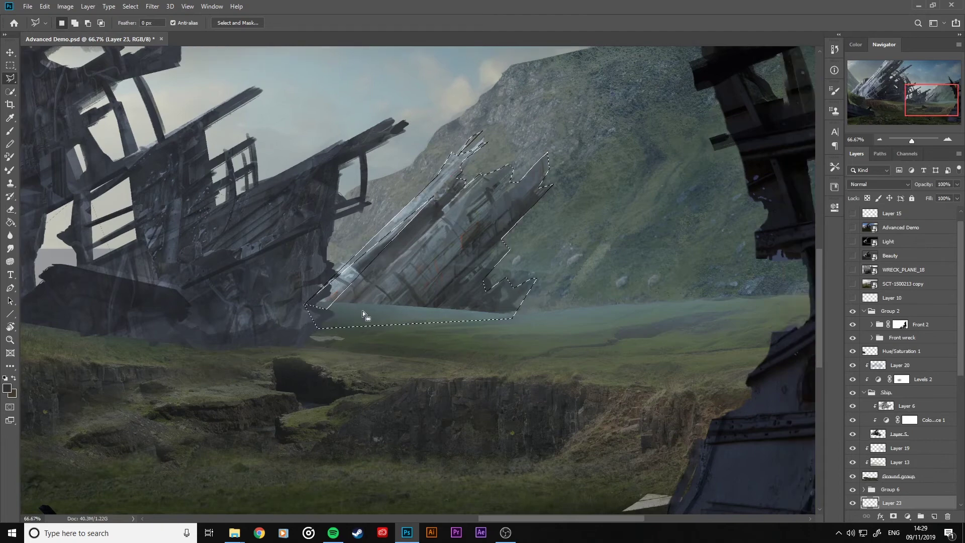
{"action": "key", "text": "shift"}
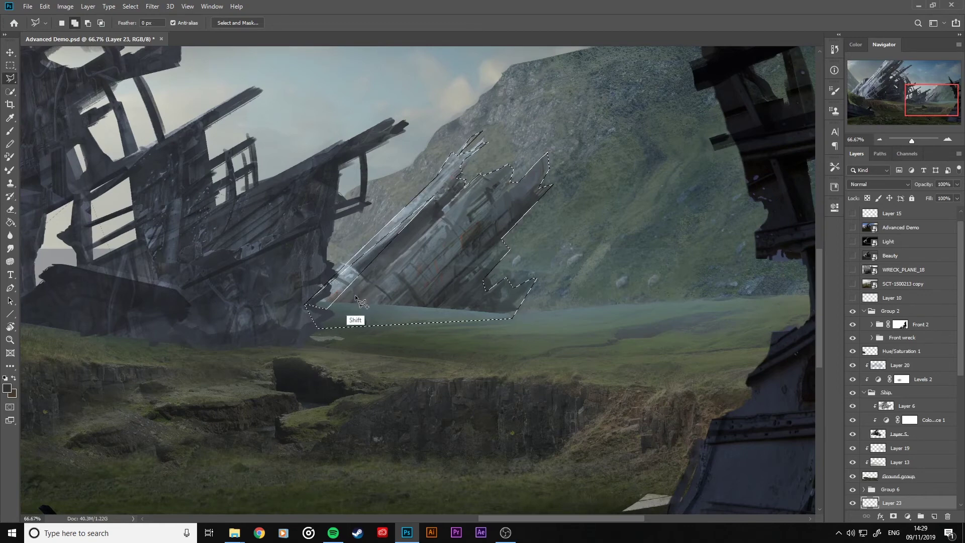
{"action": "left_click", "coordinate": [304, 306]}
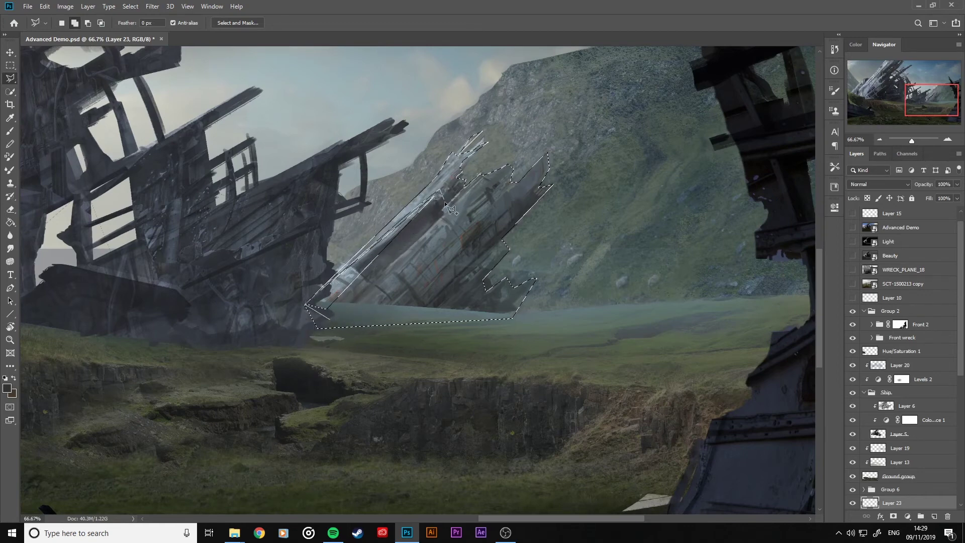
{"action": "double_click", "coordinate": [340, 316]}
{"action": "key", "text": "alt"}
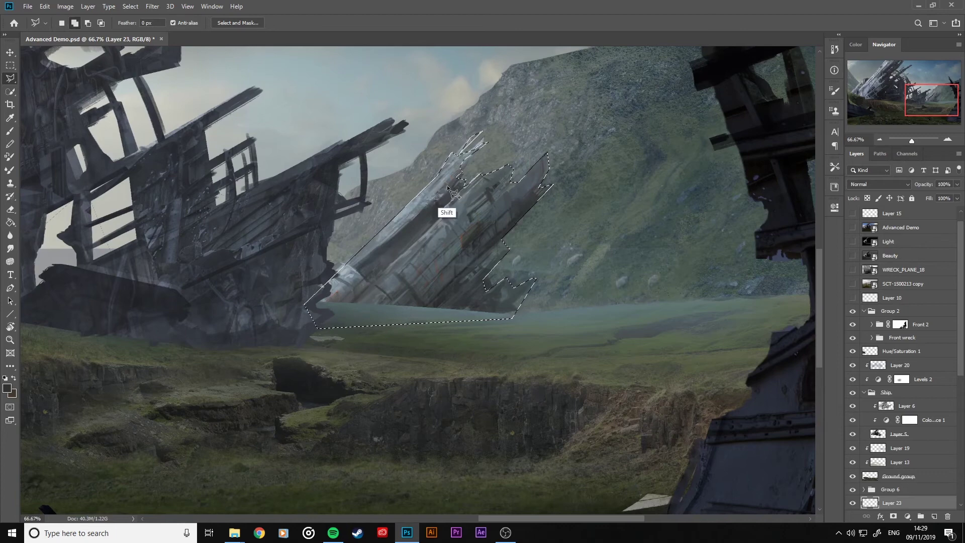
{"action": "left_click", "coordinate": [458, 183], "text": "shift"}
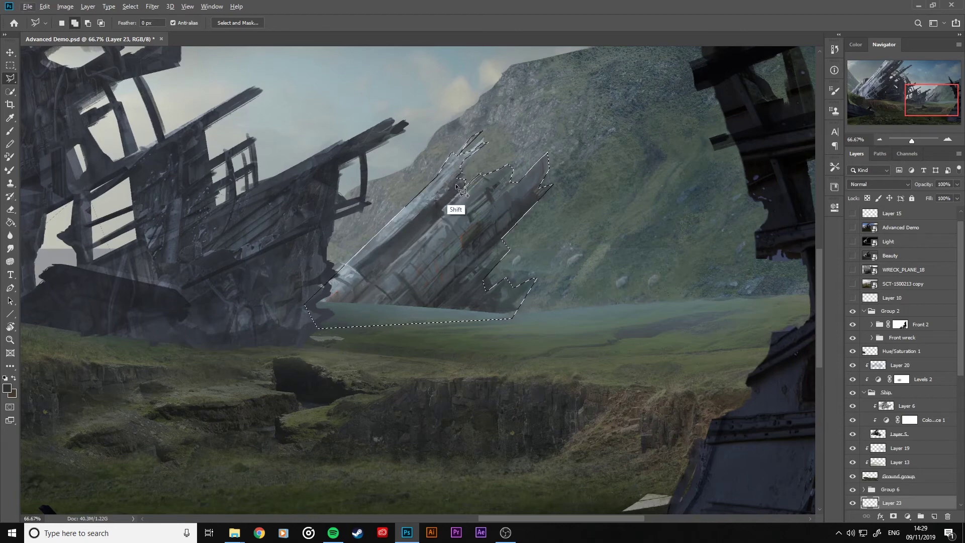
{"action": "left_click", "coordinate": [476, 164]}
{"action": "left_click", "coordinate": [457, 185], "text": "shift"}
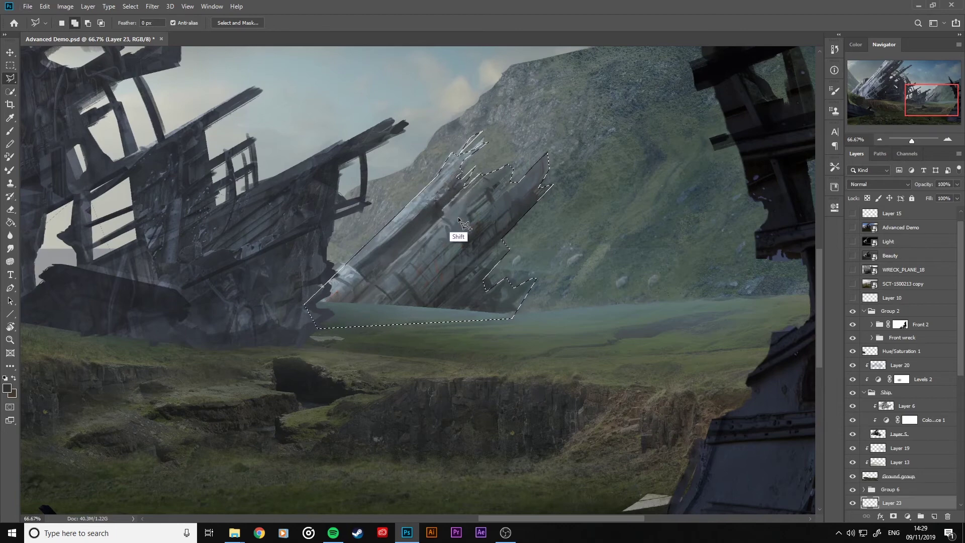
Extend the selection over the small sliver beside the hull's lower edge, just above the debris spikes.
{"action": "left_click", "coordinate": [487, 264], "text": "shift"}
{"action": "left_click", "coordinate": [487, 279], "text": "shift"}
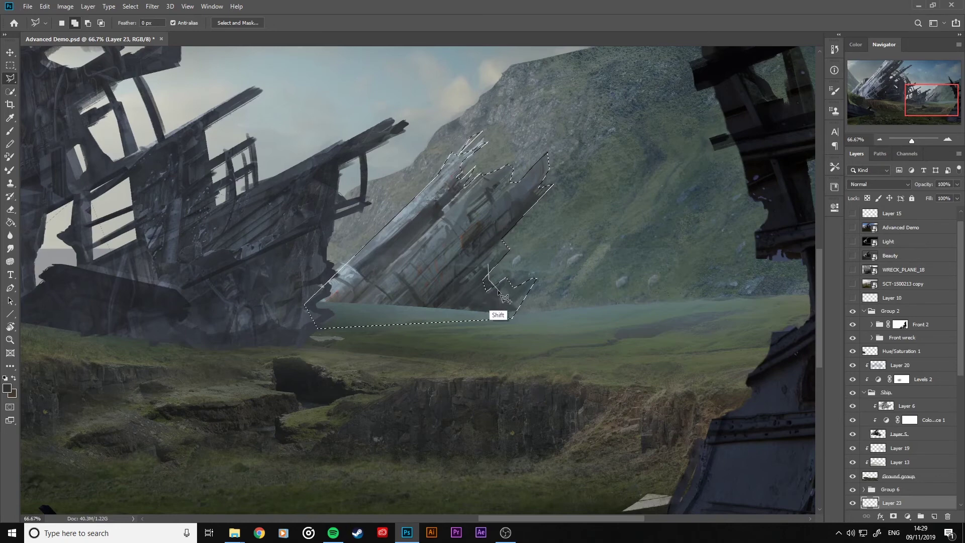
{"action": "left_click", "coordinate": [486, 265], "text": "shift"}
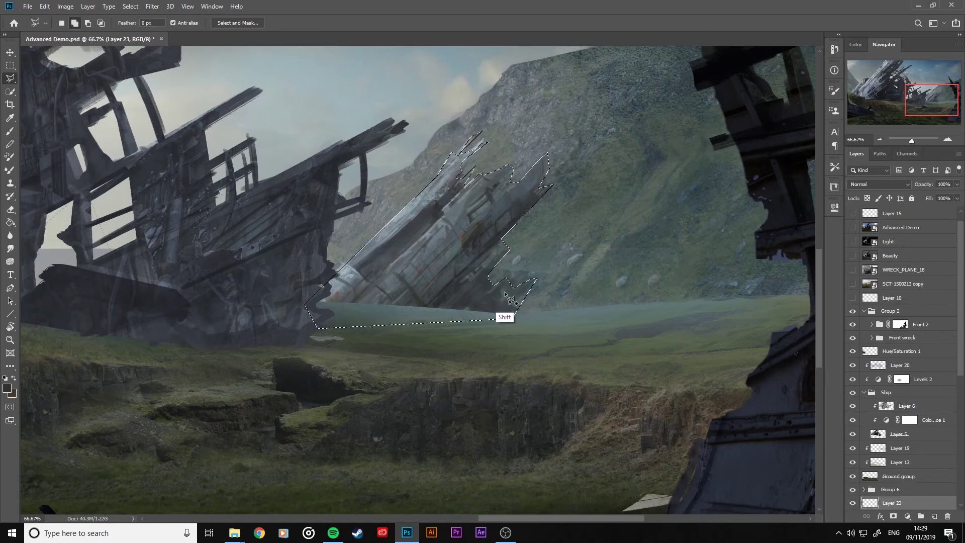
Subtract sharp notches from the selection between the debris spikes and along the underside of the hull.
{"action": "key", "text": "alt"}
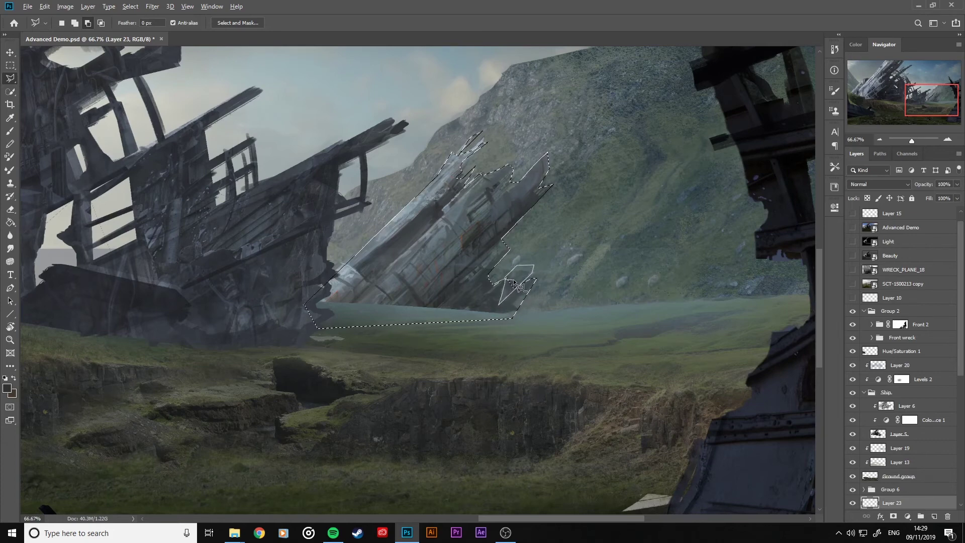
{"action": "left_click", "coordinate": [535, 277]}
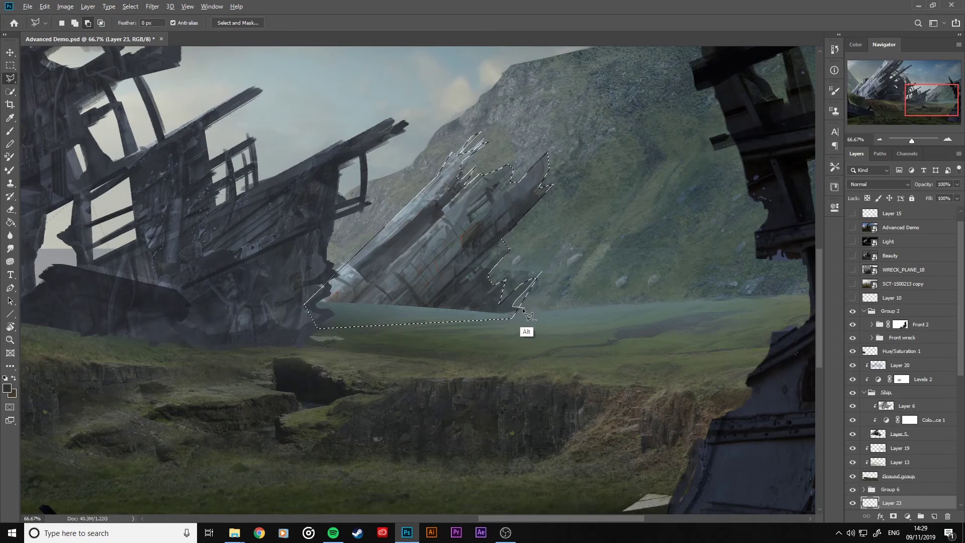
{"action": "left_click", "coordinate": [503, 236]}
{"action": "left_click", "coordinate": [511, 248]}
{"action": "left_click", "coordinate": [510, 254]}
{"action": "left_click", "coordinate": [482, 265]}
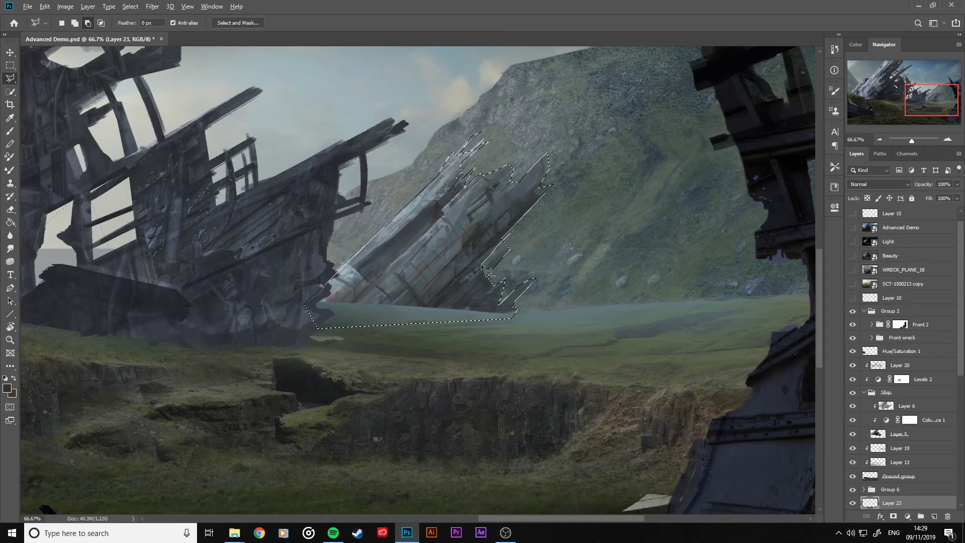
{"action": "left_click", "coordinate": [509, 249]}
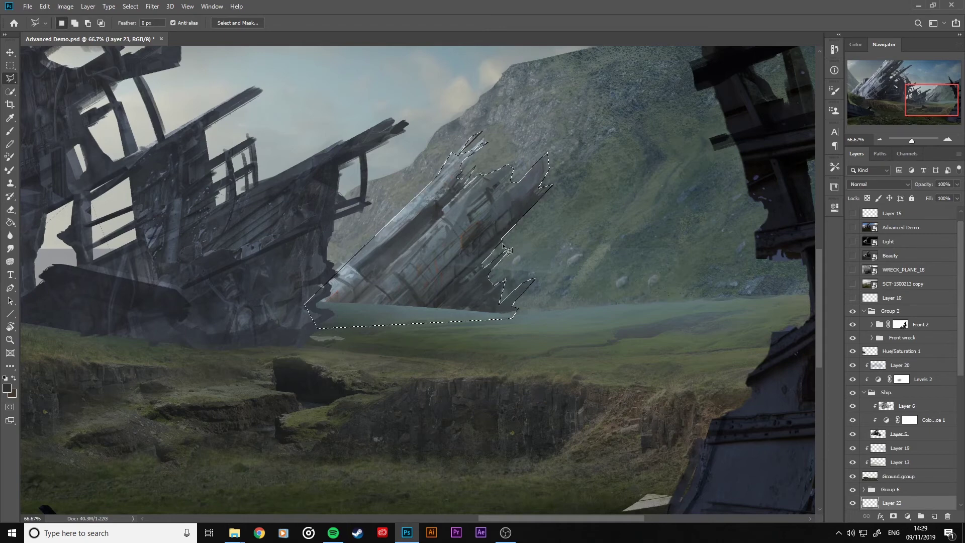
{"action": "double_click", "coordinate": [472, 275]}
Cut further narrow slits out of the selection around the lowest debris spikes at the wreck's foot.
{"action": "key", "text": "alt"}
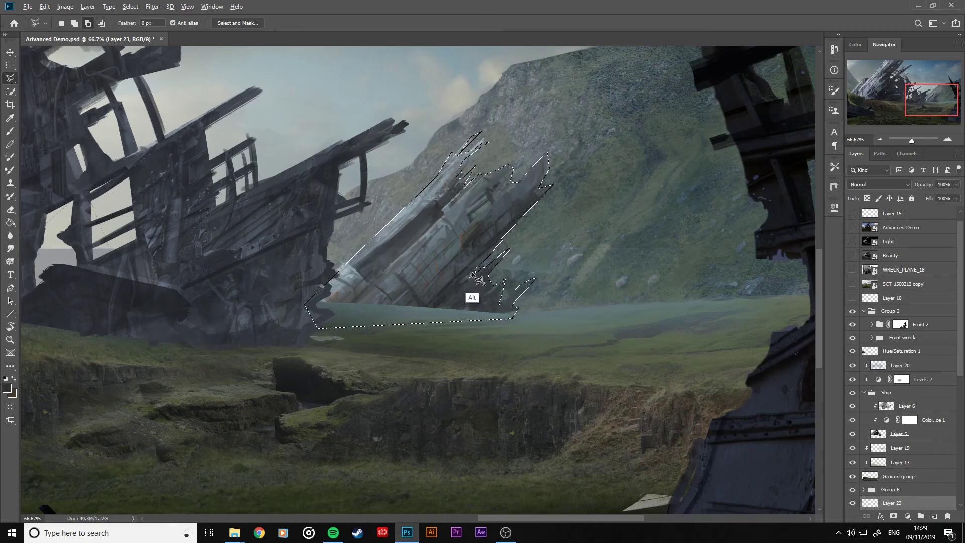
{"action": "left_click", "coordinate": [476, 303]}
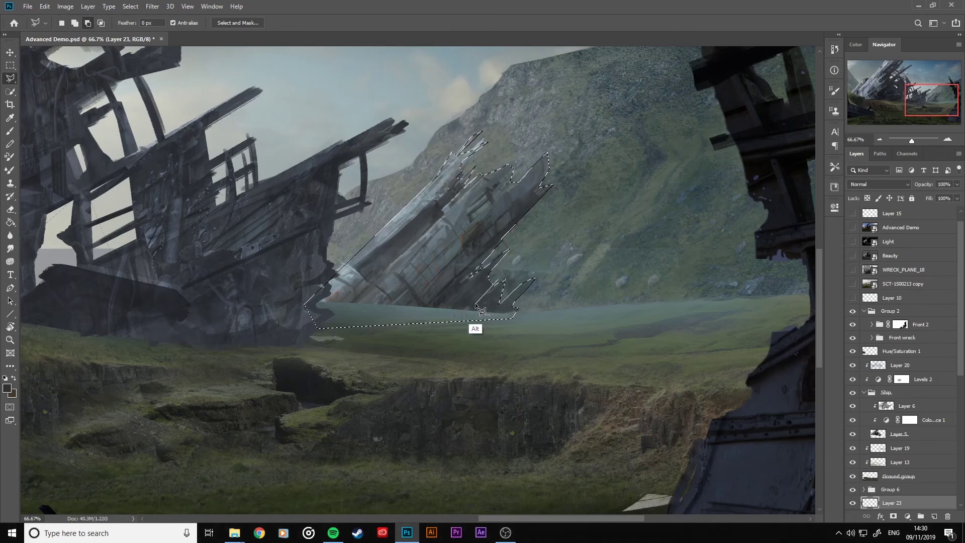
{"action": "left_click", "coordinate": [505, 280]}
{"action": "left_click", "coordinate": [502, 302]}
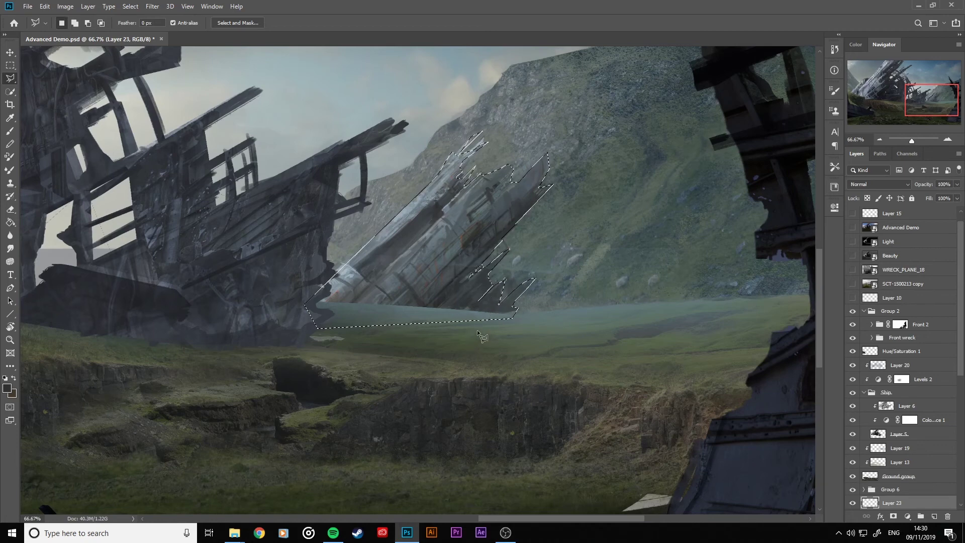
{"action": "left_click", "coordinate": [513, 314]}
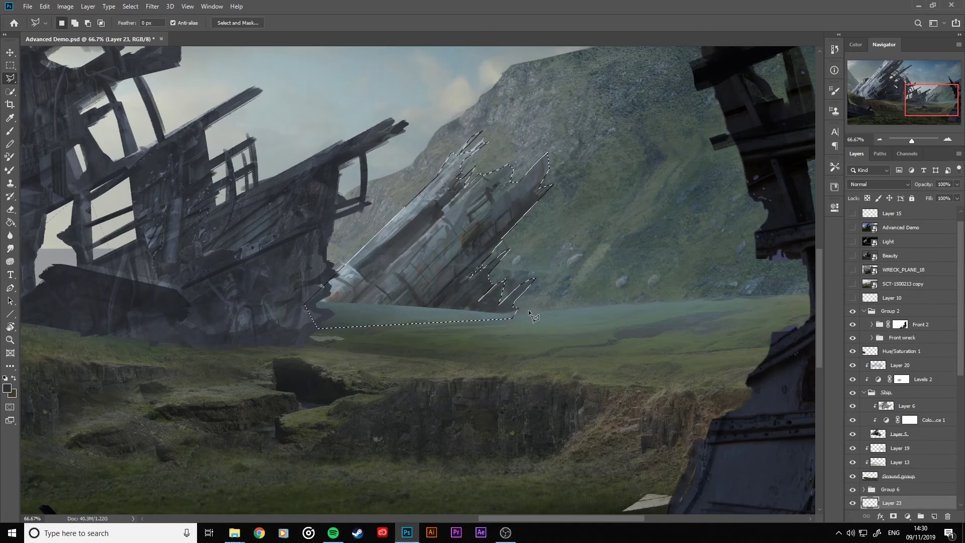
Add a small separate shard of debris on the grass beyond the wreck's foot to the selection.
{"action": "key", "text": "shift"}
{"action": "left_click", "coordinate": [528, 311]}
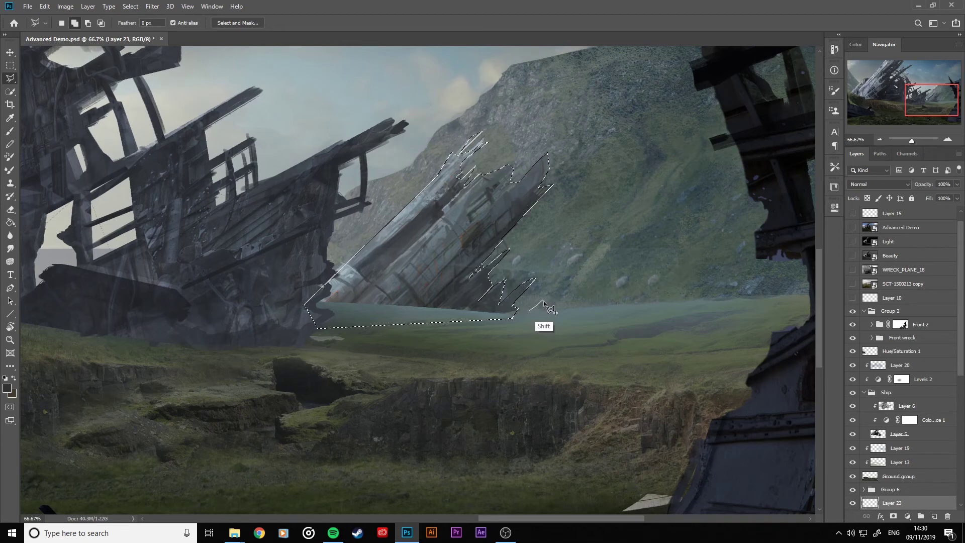
{"action": "left_click", "coordinate": [543, 300]}
{"action": "left_click", "coordinate": [556, 303]}
{"action": "double_click", "coordinate": [544, 311]}
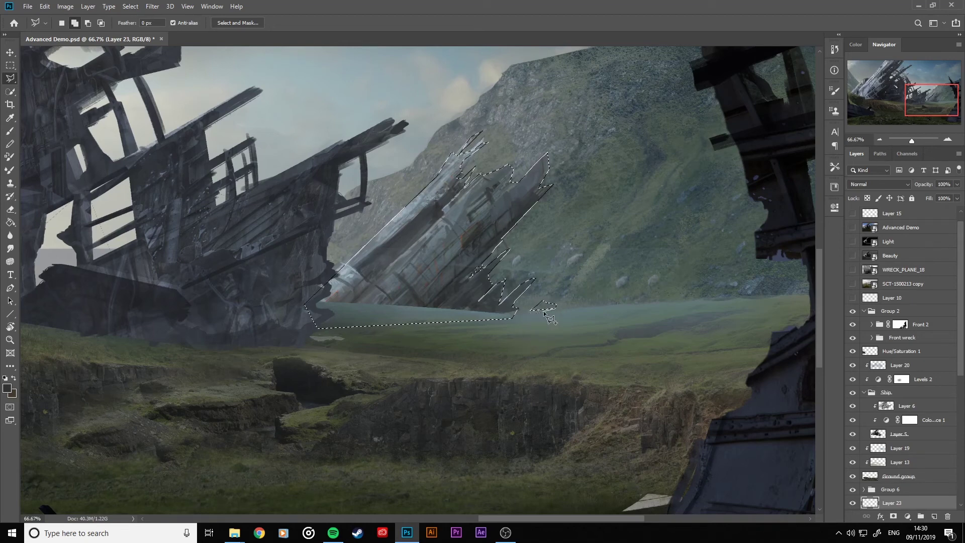
Add a tiny debris shard and a long, low piece of debris farther along the grass horizon to the selection.
{"action": "key", "text": "shift"}
{"action": "left_click", "coordinate": [573, 306]}
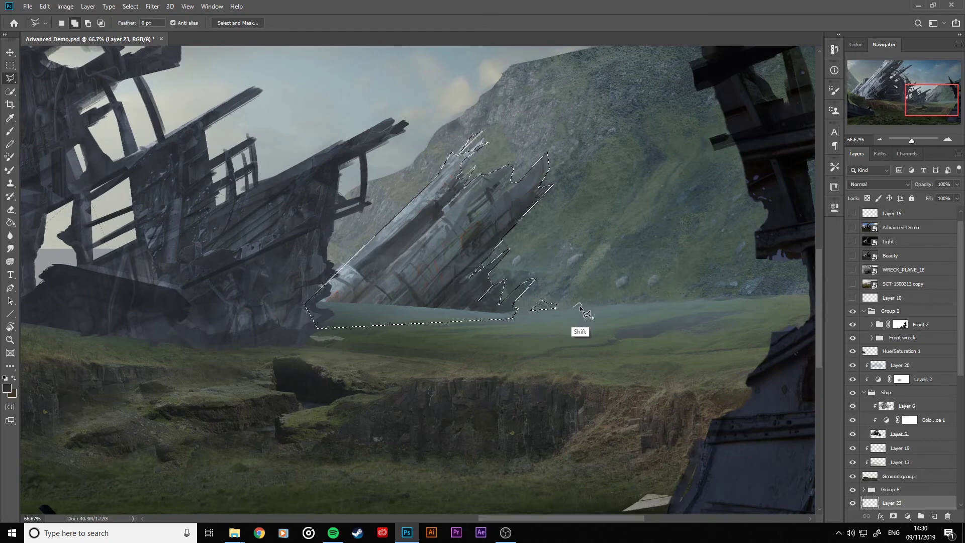
{"action": "left_click", "coordinate": [580, 301]}
{"action": "left_click", "coordinate": [574, 306]}
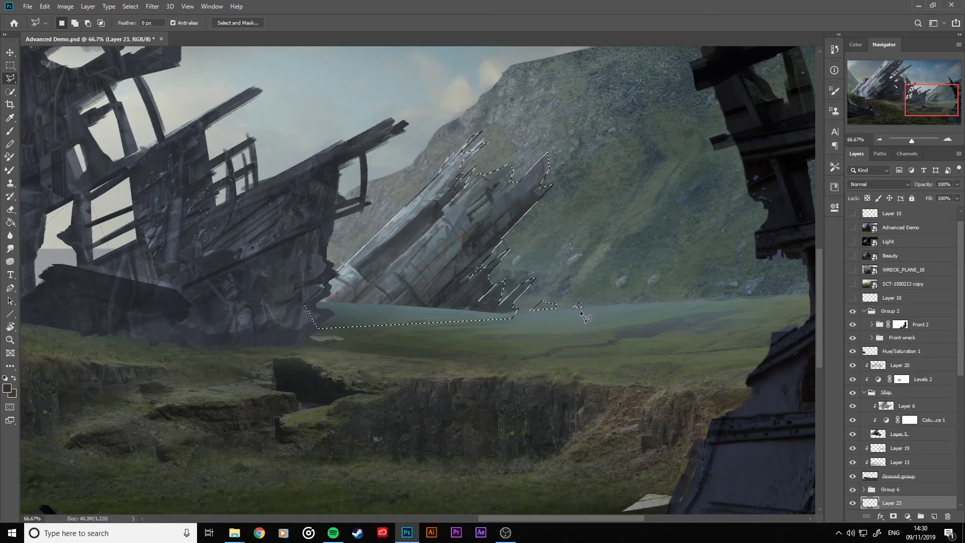
{"action": "left_click", "coordinate": [626, 303], "text": "shift"}
{"action": "mouse_move", "coordinate": [637, 302]}
{"action": "left_mouse_down"}
{"action": "mouse_move", "coordinate": [679, 301]}
{"action": "mouse_move", "coordinate": [625, 305]}
{"action": "left_mouse_up"}
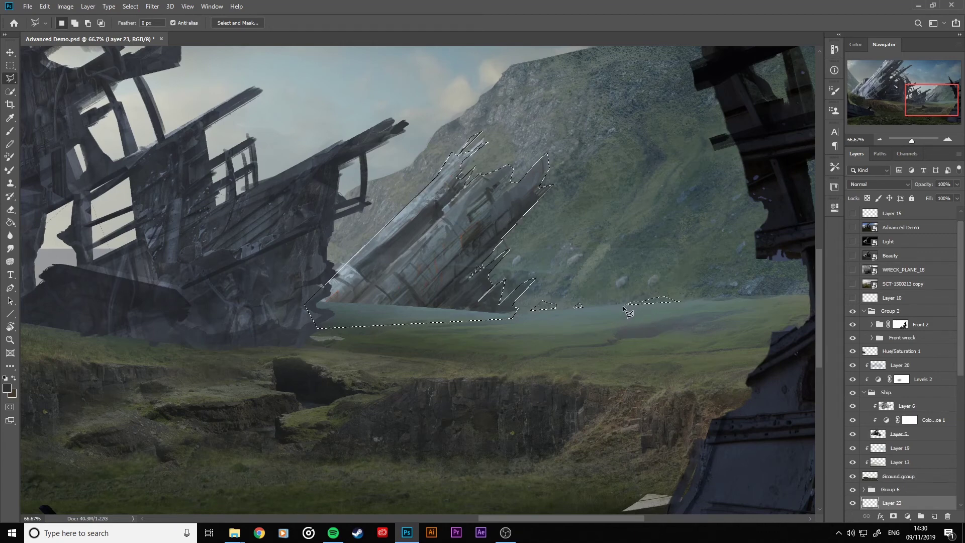
Fill the selected debris shards along the horizon with dark grey, using the Brush at up to 125 px.
{"action": "left_click", "coordinate": [11, 131]}
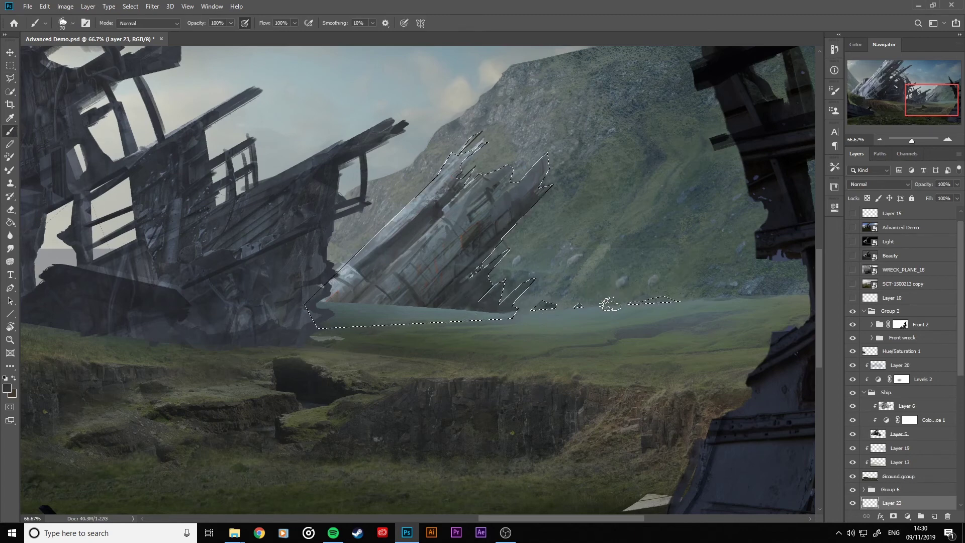
{"action": "key", "text": "bracketright"}
{"action": "key", "text": "bracketright"}
{"action": "key", "text": "bracketright"}
{"action": "key", "text": "bracketright"}
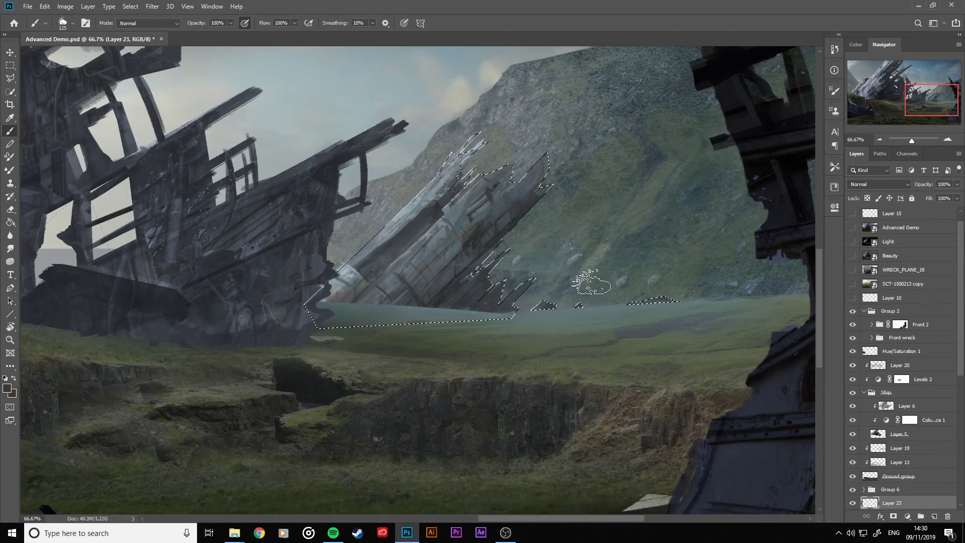
Paint the debris spikes at the wreck's foot in dark tones with a fine brush of about 10 to 15 px.
{"action": "key", "text": "bracketleft"}
{"action": "key", "text": "bracketleft"}
{"action": "key", "text": "bracketleft"}
{"action": "key", "text": "bracketleft"}
{"action": "key", "text": "bracketleft"}
{"action": "key", "text": "bracketleft"}
{"action": "key", "text": "bracketleft"}
{"action": "key", "text": "bracketleft"}
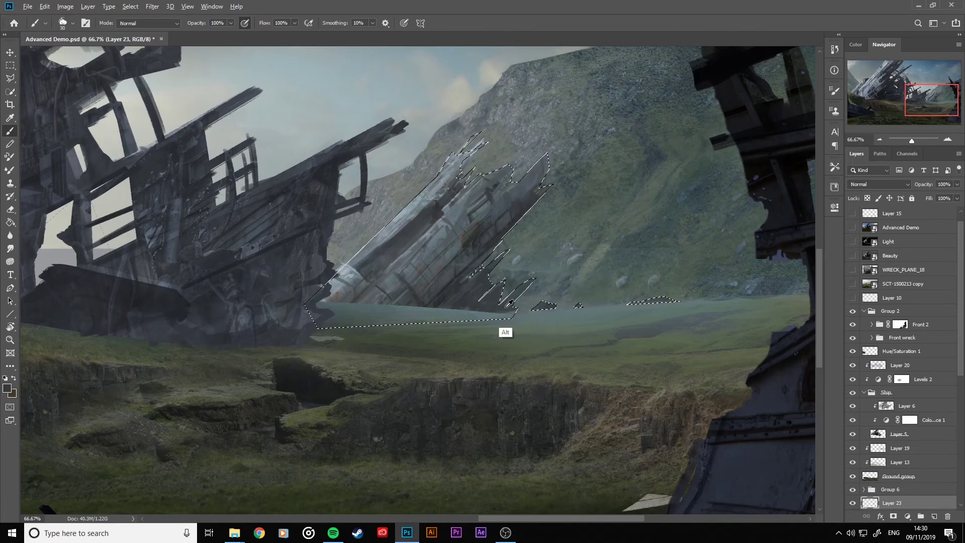
{"action": "key", "text": "bracketleft"}
{"action": "key", "text": "bracketleft"}
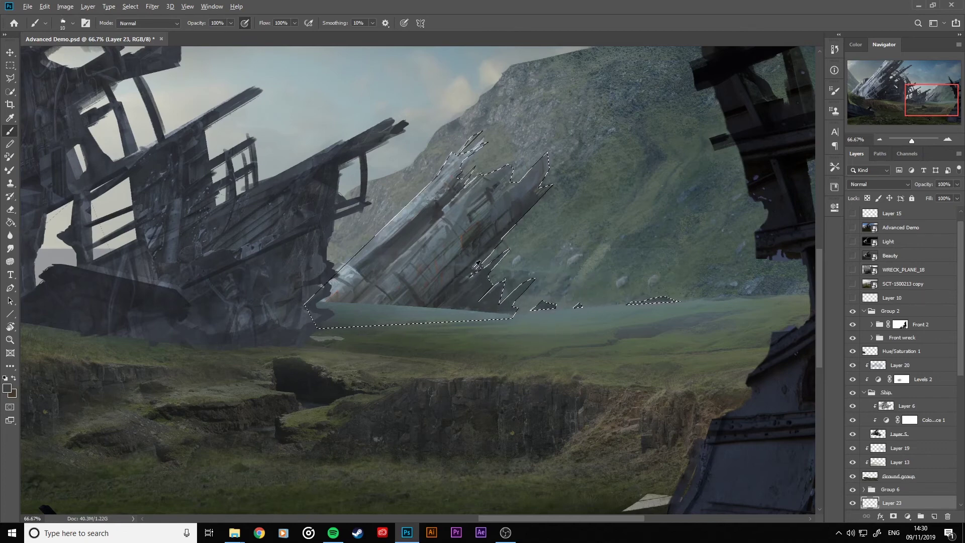
{"action": "key", "text": "bracketleft"}
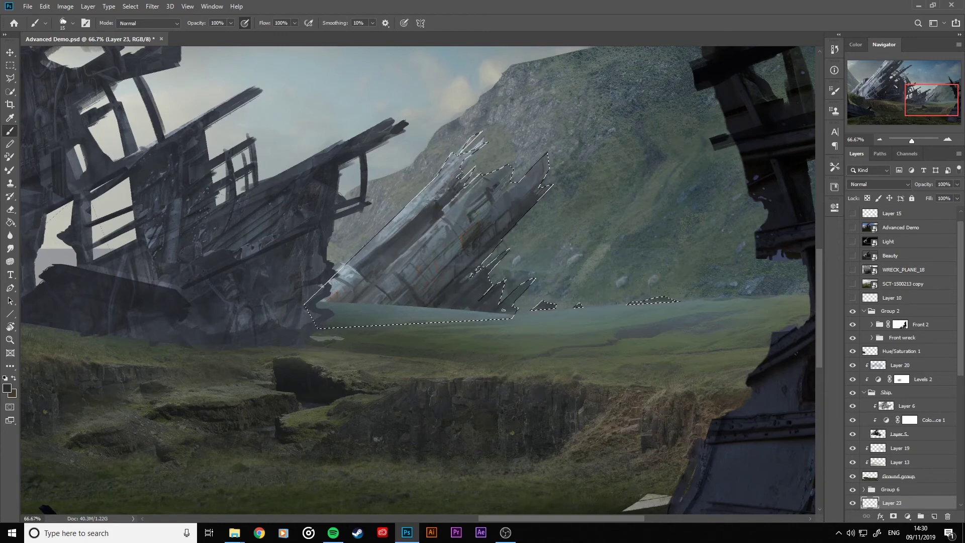
Paint sampled blue-grey tones over the distant wreck's upper hull with a softer, larger brush.
{"action": "key", "text": "bracketright"}
{"action": "key", "text": "bracketright"}
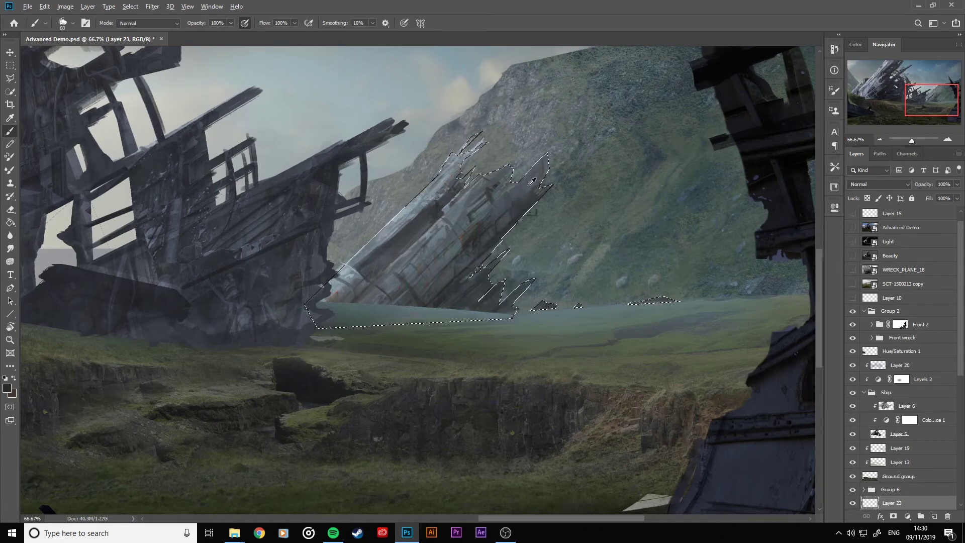
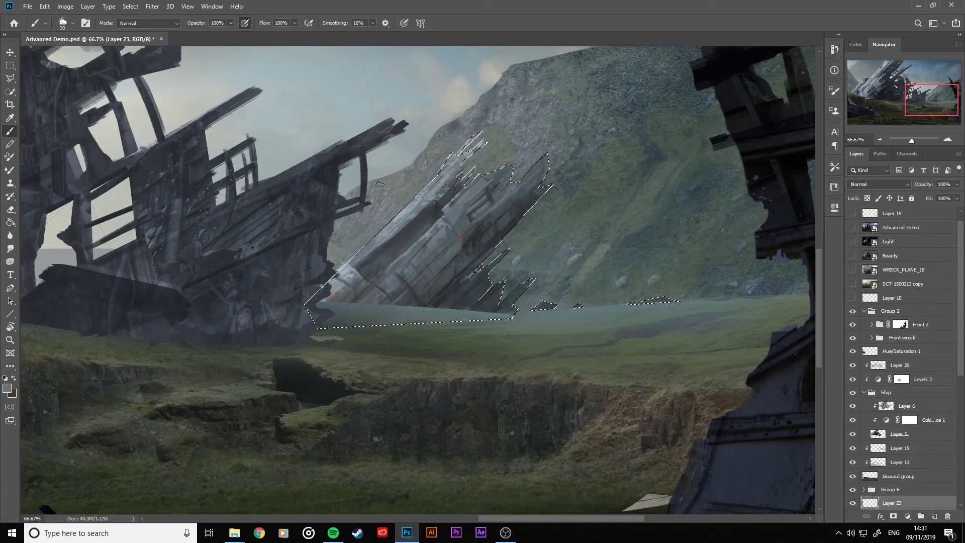
{"action": "left_click", "coordinate": [415, 202], "text": "alt"}
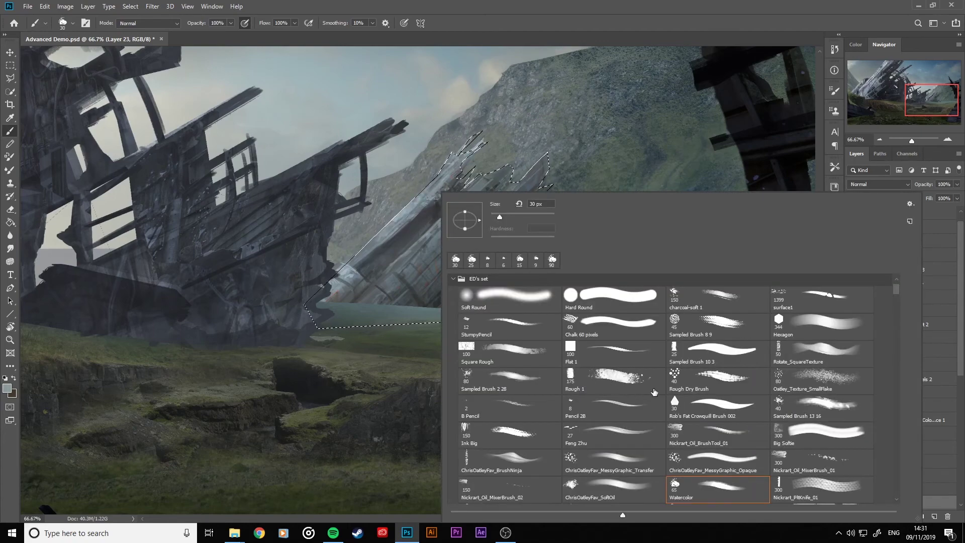
Choose the Rough 1 brush and paint rough light texture along the sunlit side of the main hull cylinder.
{"action": "double_click", "coordinate": [628, 380]}
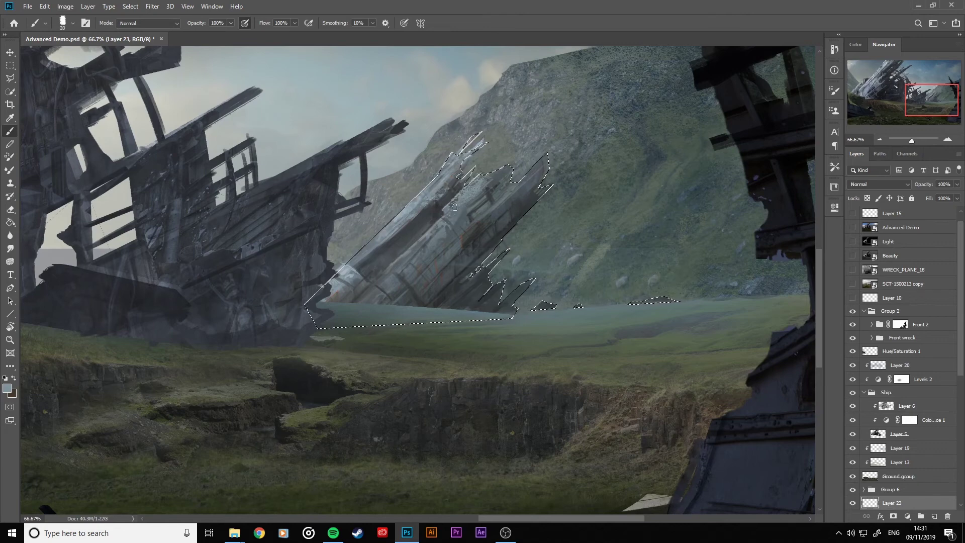
{"action": "key", "text": "bracketleft"}
{"action": "key", "text": "bracketright"}
{"action": "key", "text": "bracketleft"}
{"action": "key", "text": "bracketleft"}
{"action": "key", "text": "bracketleft"}
{"action": "key", "text": "bracketleft"}
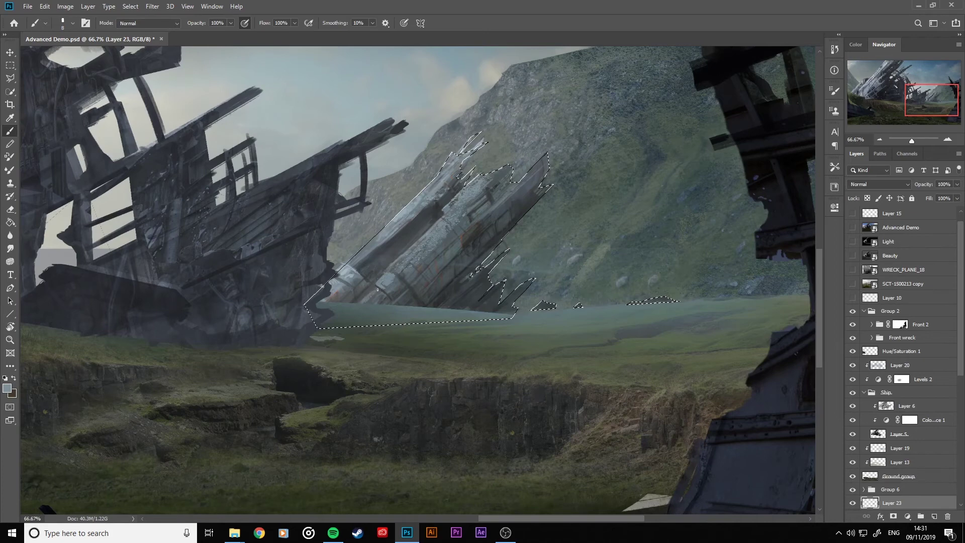
Paint fine light accents around the panel seams on the lower hull with a brush of about 5 to 6 px.
{"action": "key", "text": "bracketleft"}
{"action": "key", "text": "bracketleft"}
{"action": "key", "text": "bracketleft"}
{"action": "key", "text": "bracketleft"}
{"action": "key", "text": "bracketleft"}
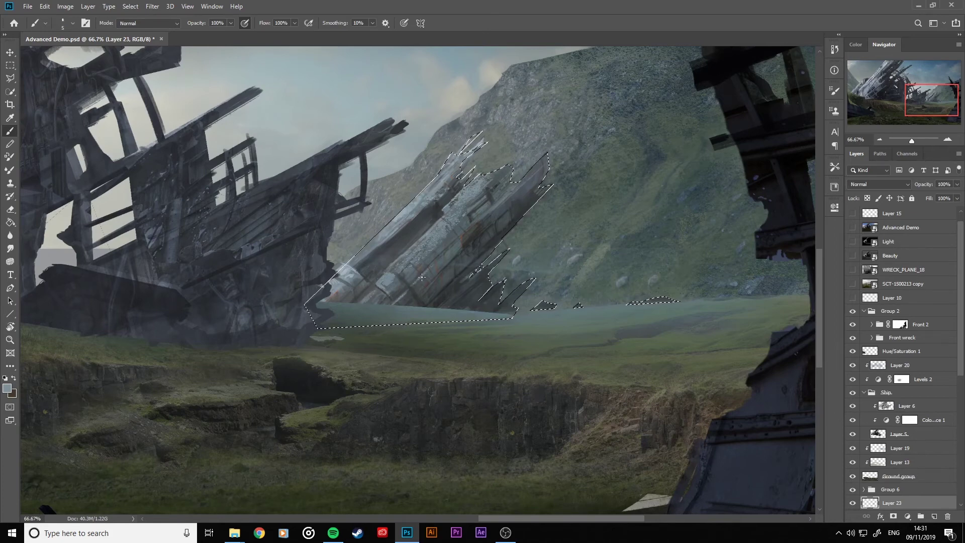
{"action": "key", "text": "bracketright"}
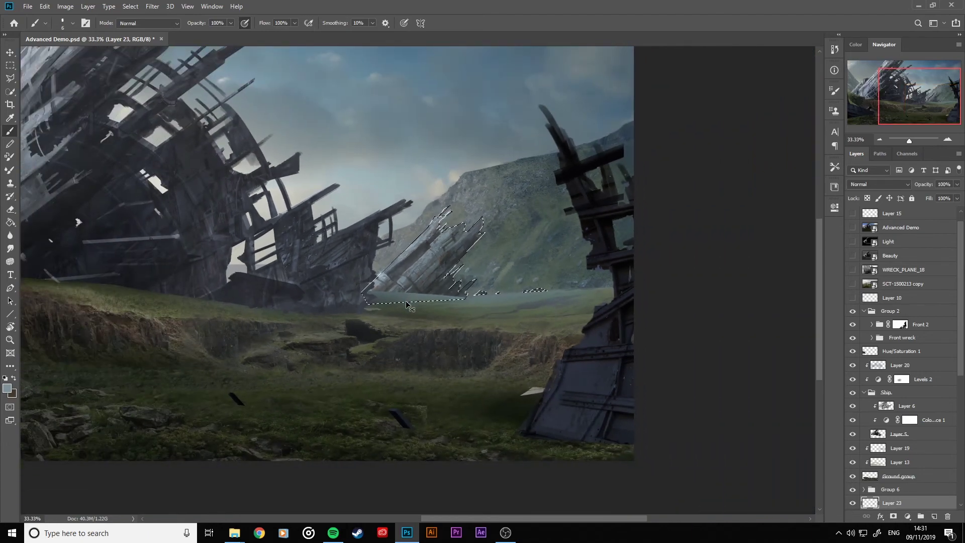
Toggle Layer 6's visibility to check what it contributes, and make Layer 23 active again.
{"action": "scroll", "coordinate": [406, 304], "scroll_direction": "up", "scroll_amount": 3}
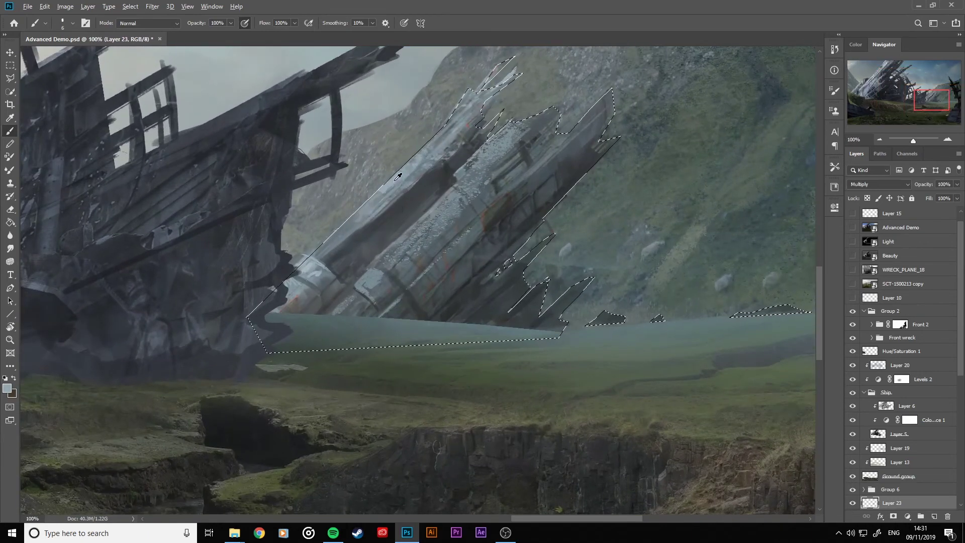
{"action": "right_click", "coordinate": [331, 233], "text": "alt"}
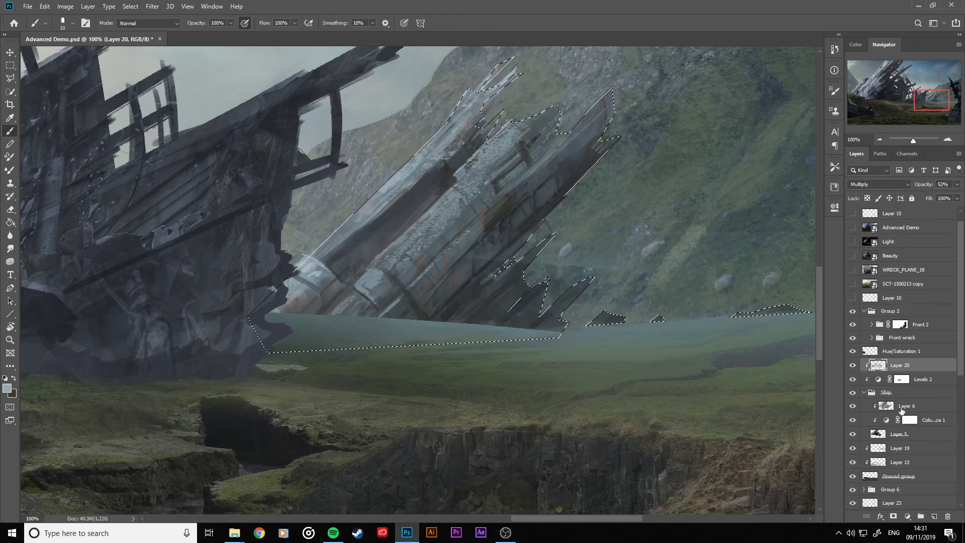
{"action": "left_click", "coordinate": [854, 408]}
{"action": "left_click", "coordinate": [853, 407]}
{"action": "left_click", "coordinate": [853, 407]}
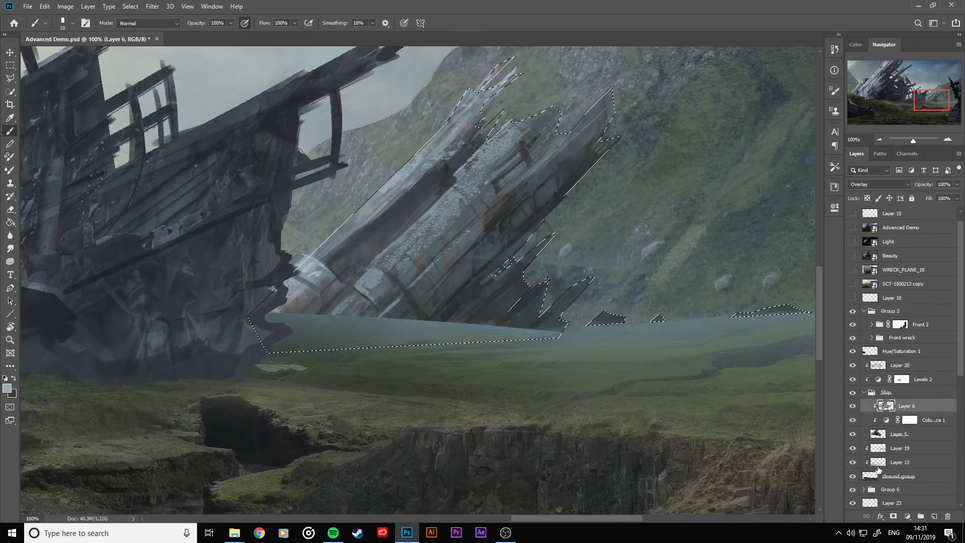
{"action": "scroll", "coordinate": [894, 468], "scroll_direction": "down", "scroll_amount": 3}
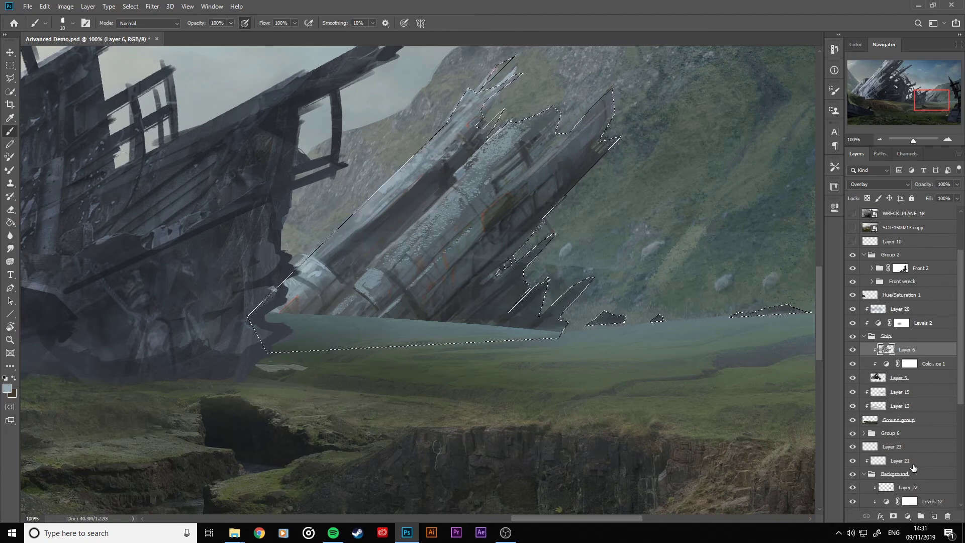
{"action": "left_click", "coordinate": [873, 449]}
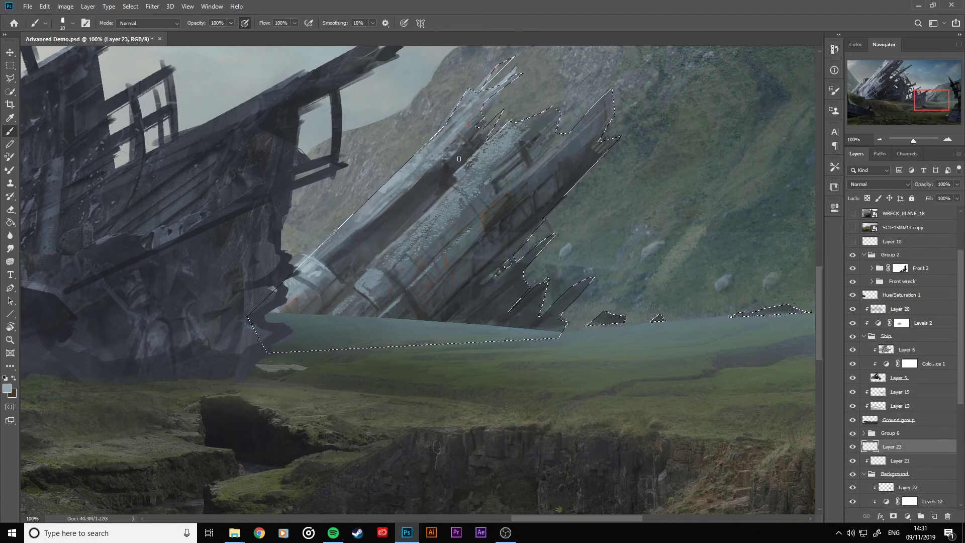
Paint light highlights along the edge of the wreck's upper beam, with a 9 px and smaller brush.
{"action": "key", "text": "bracketleft"}
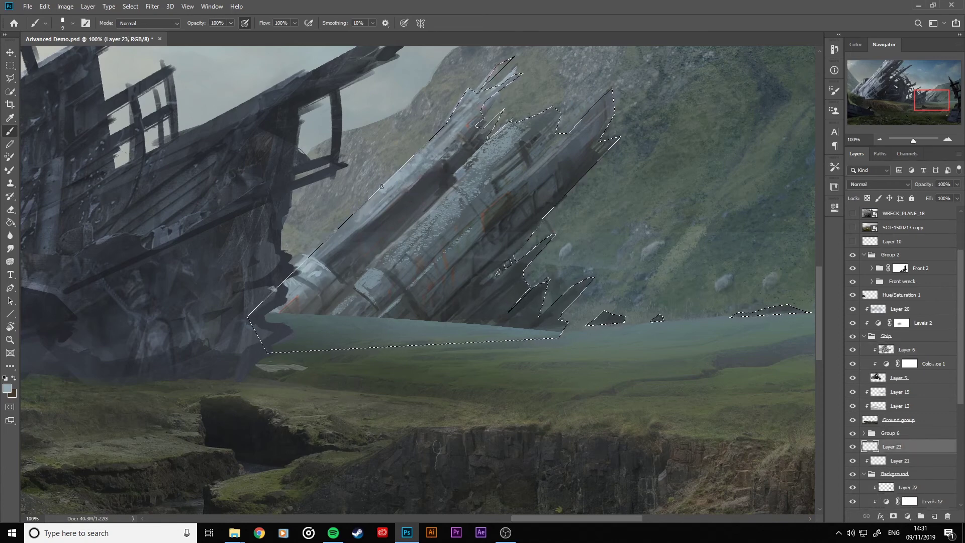
{"action": "left_click_drag", "start_coordinate": [316, 246], "coordinate": [340, 229]}
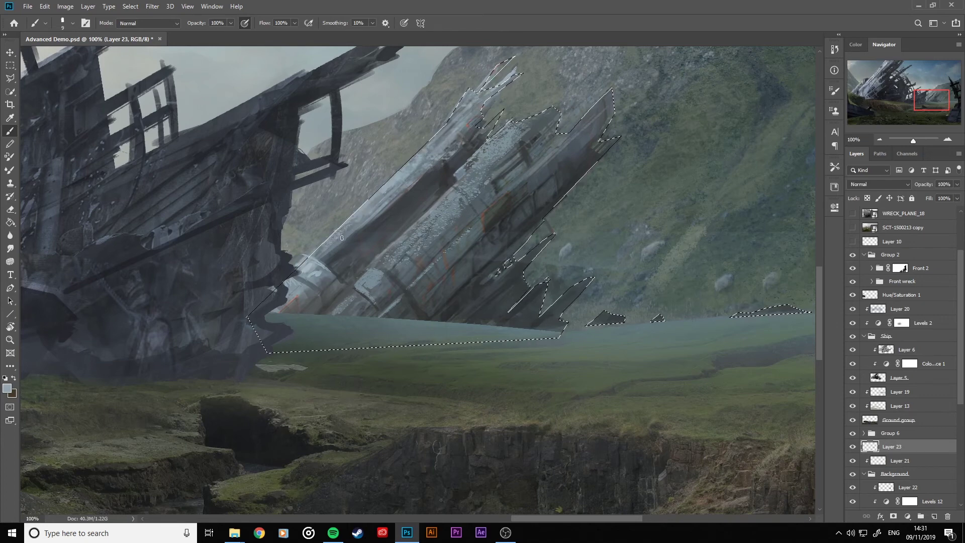
{"action": "key", "text": "bracketleft"}
{"action": "key", "text": "bracketleft"}
{"action": "key", "text": "bracketleft"}
{"action": "key", "text": "bracketleft"}
{"action": "key", "text": "bracketleft"}
{"action": "key", "text": "bracketleft"}
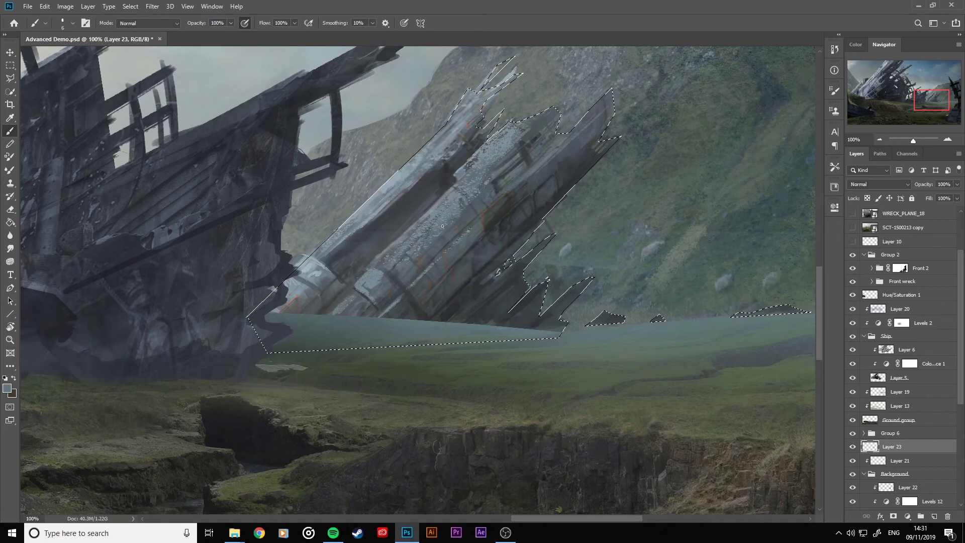
Paint small blue-grey details around the rust-coloured panels of the main hull with a brush of about 4 to 6 px.
{"action": "key", "text": "bracketright"}
{"action": "key", "text": "bracketleft"}
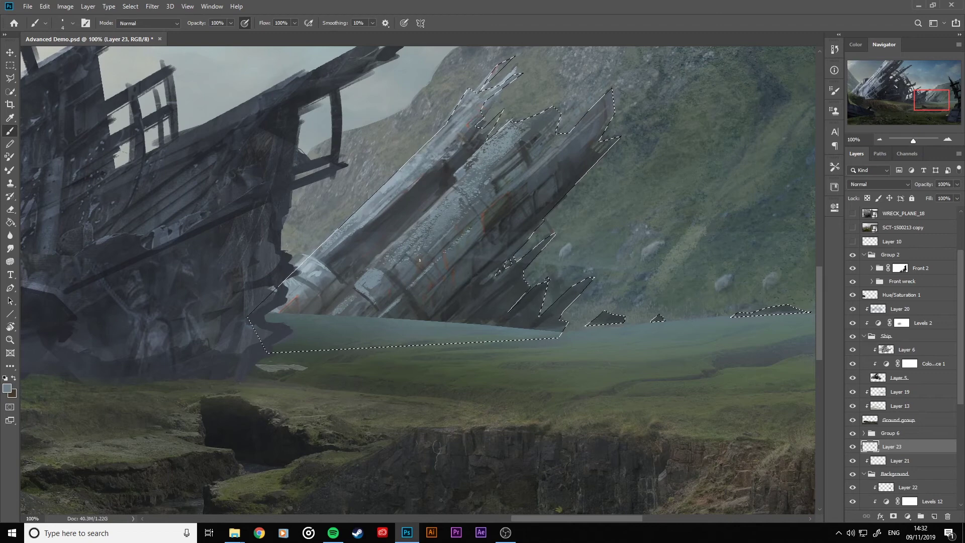
{"action": "key", "text": "bracketleft"}
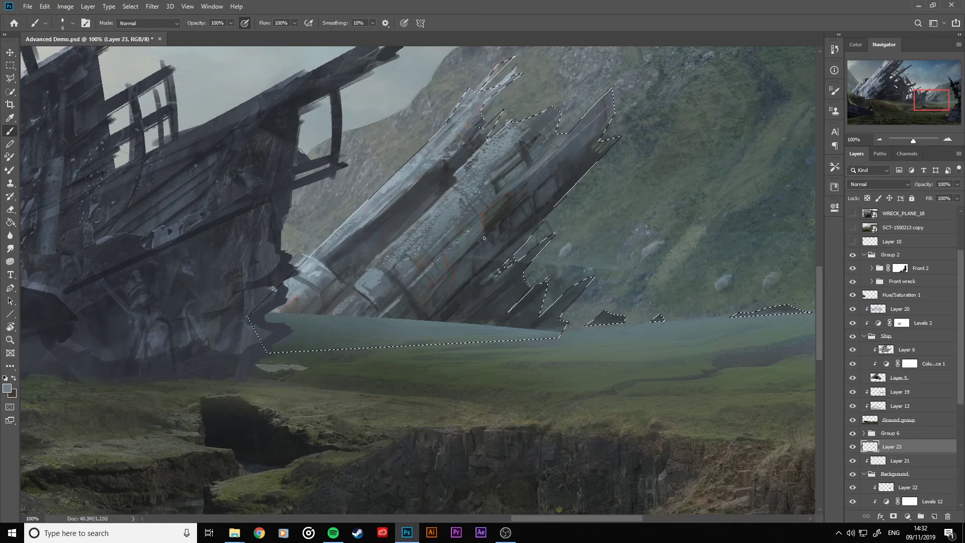
{"action": "key", "text": "bracketright"}
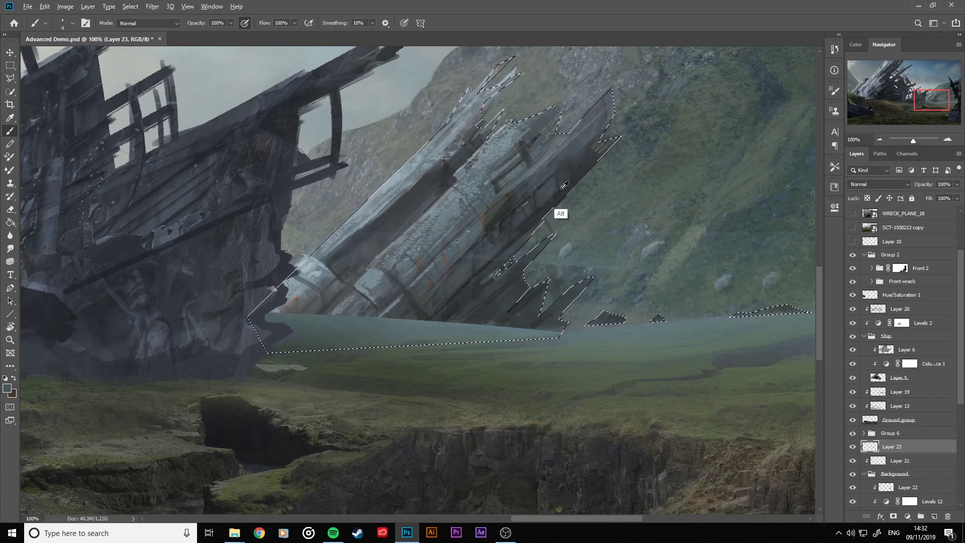
Paint sampled dark tones over the hull's shadow side and its jagged upper tip, varying the brush size.
{"action": "key", "text": "bracketright"}
{"action": "key", "text": "bracketright"}
{"action": "key", "text": "bracketright"}
{"action": "key", "text": "bracketright"}
{"action": "key", "text": "bracketright"}
{"action": "key", "text": "bracketright"}
{"action": "key", "text": "bracketright"}
{"action": "key", "text": "bracketright"}
{"action": "key", "text": "bracketright"}
{"action": "key", "text": "bracketleft"}
{"action": "key", "text": "bracketleft"}
{"action": "key", "text": "bracketleft"}
{"action": "key", "text": "bracketleft"}
{"action": "key", "text": "bracketleft"}
{"action": "key", "text": "alt"}
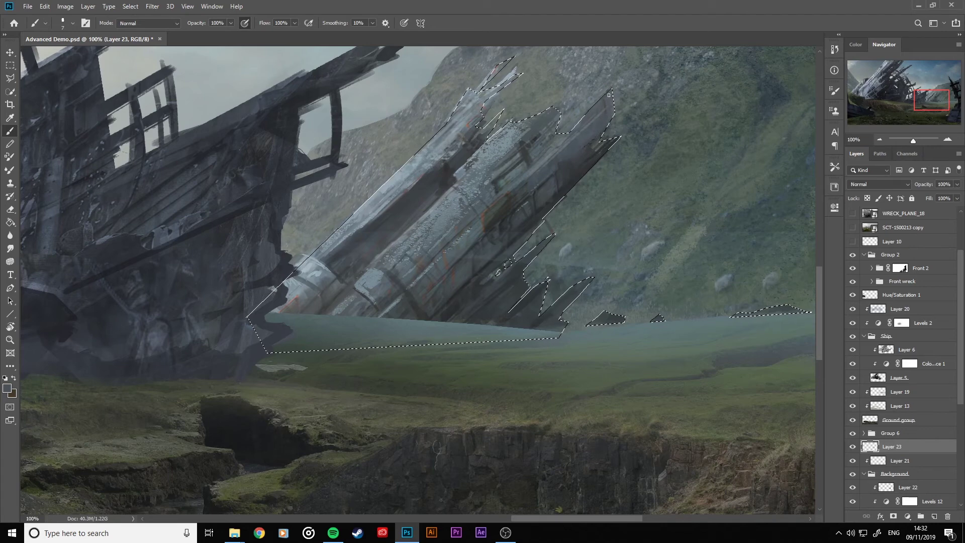
{"action": "key", "text": "bracketleft"}
{"action": "key", "text": "bracketleft"}
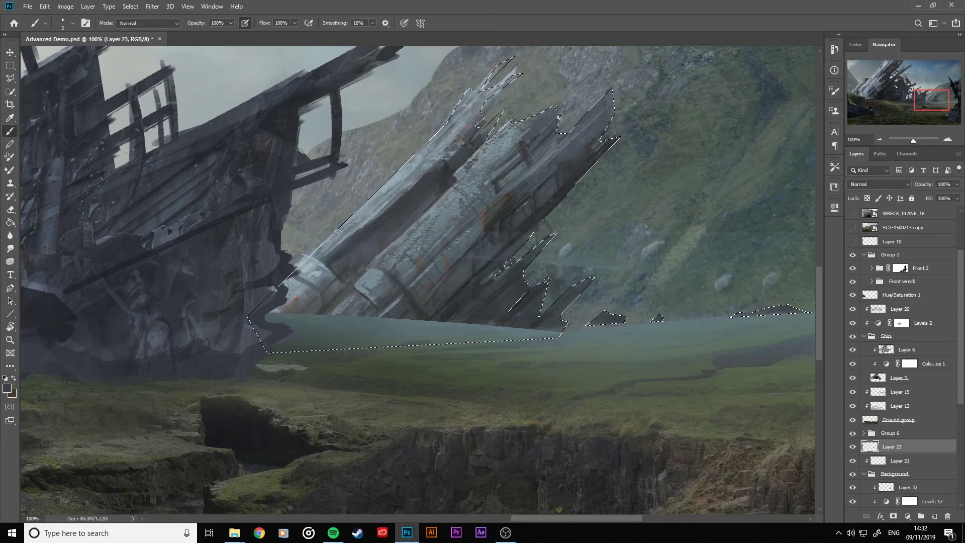
Paint the shadowed recess between the upper beam and the main hull cylinder with sampled dark grey, using a brush up to 25 px.
{"action": "key", "text": "bracketleft"}
{"action": "key", "text": "bracketleft"}
{"action": "key", "text": "bracketleft"}
{"action": "left_click", "coordinate": [447, 212], "text": "alt"}
{"action": "key", "text": "bracketright"}
{"action": "key", "text": "bracketright"}
{"action": "key", "text": "bracketright"}
{"action": "key", "text": "bracketright"}
{"action": "key", "text": "bracketright"}
{"action": "key", "text": "bracketright"}
{"action": "key", "text": "bracketright"}
{"action": "left_click", "coordinate": [409, 192], "text": "alt"}
{"action": "mouse_move", "coordinate": [361, 211]}
{"action": "left_mouse_down"}
{"action": "mouse_move", "coordinate": [314, 254]}
{"action": "mouse_move", "coordinate": [376, 218]}
{"action": "left_mouse_up"}
{"action": "key", "text": "bracketright"}
{"action": "key", "text": "bracketright"}
{"action": "key", "text": "bracketright"}
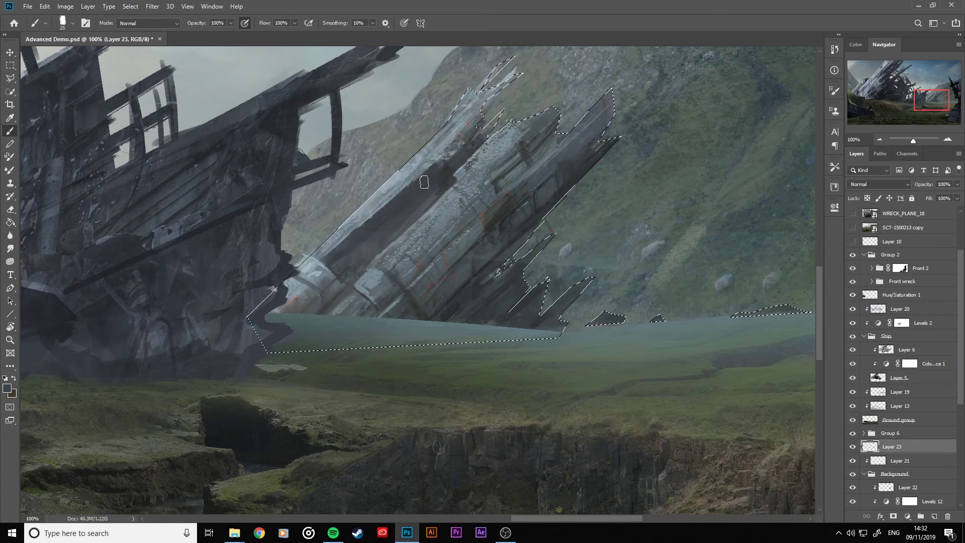
Extend the dark recess up to its jagged upper end and tidy its edges with a smaller brush.
{"action": "key", "text": "bracketleft"}
{"action": "key", "text": "bracketleft"}
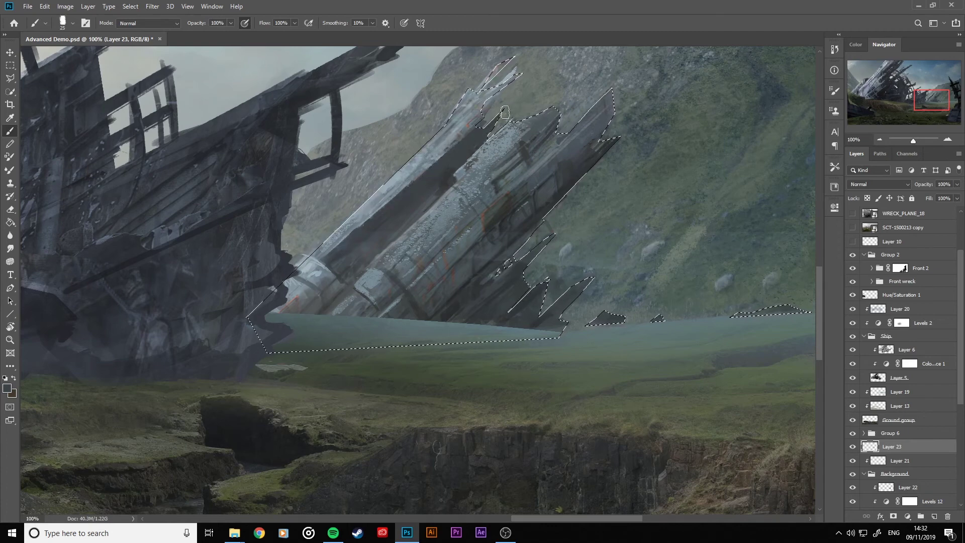
{"action": "key", "text": "bracketleft"}
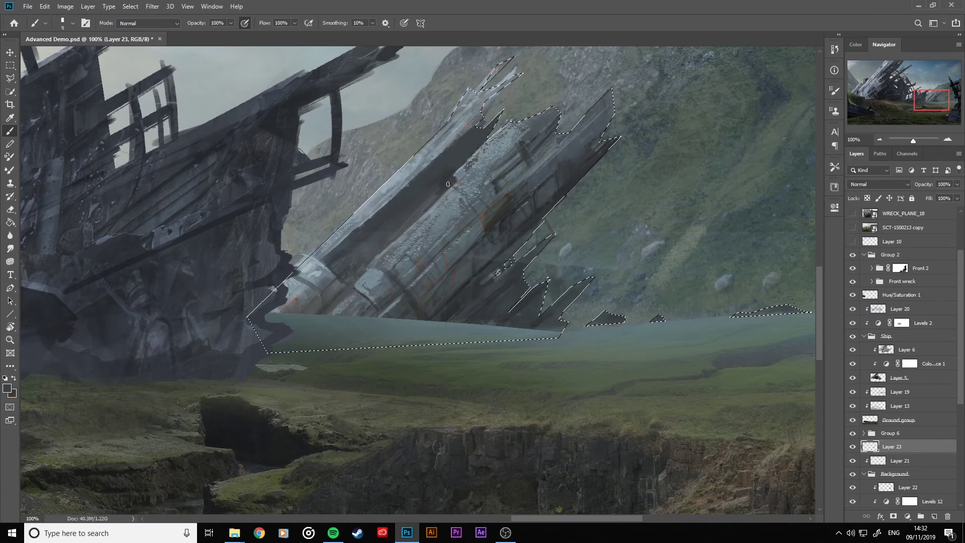
Sample a lighter blue-grey from the main hull and paint fine accents beside the dark recess with a 5 px brush.
{"action": "left_click", "coordinate": [453, 198], "text": "alt"}
{"action": "key", "text": "bracketleft"}
{"action": "key", "text": "bracketleft"}
{"action": "key", "text": "bracketleft"}
{"action": "key", "text": "bracketleft"}
{"action": "key", "text": "bracketleft"}
{"action": "key", "text": "bracketleft"}
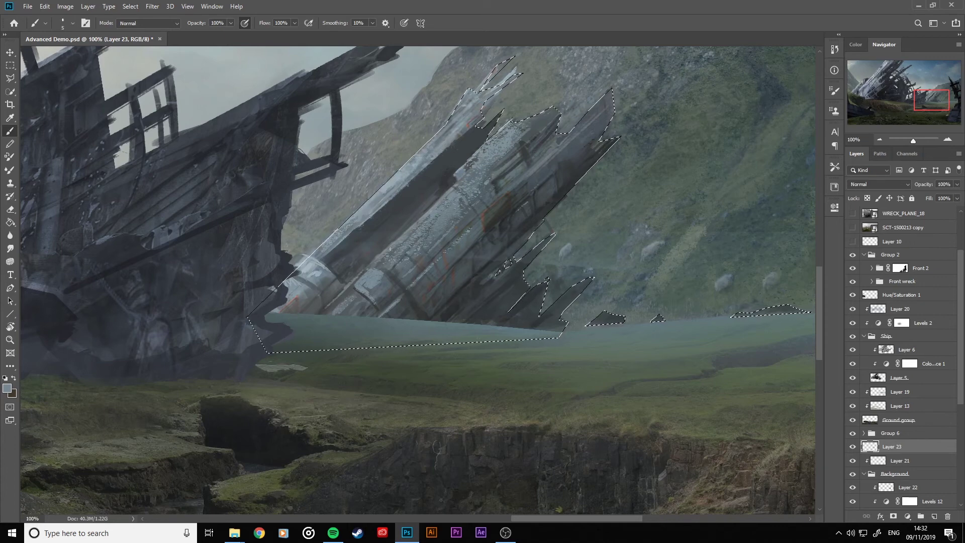
Paint light blue-grey highlights along the upper beam down towards its base with a brush of 6 to 9 px.
{"action": "key", "text": "bracketright"}
{"action": "key", "text": "bracketright"}
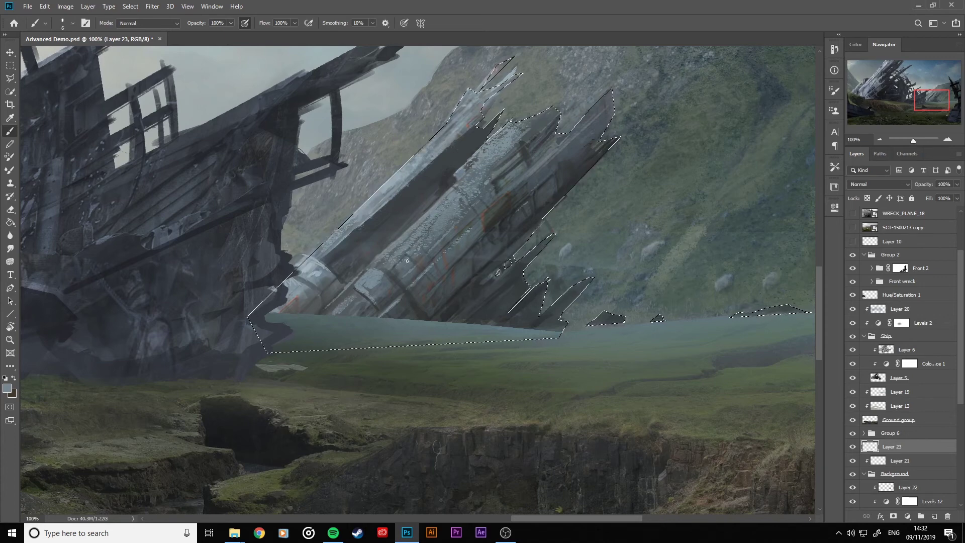
{"action": "key", "text": "bracketright"}
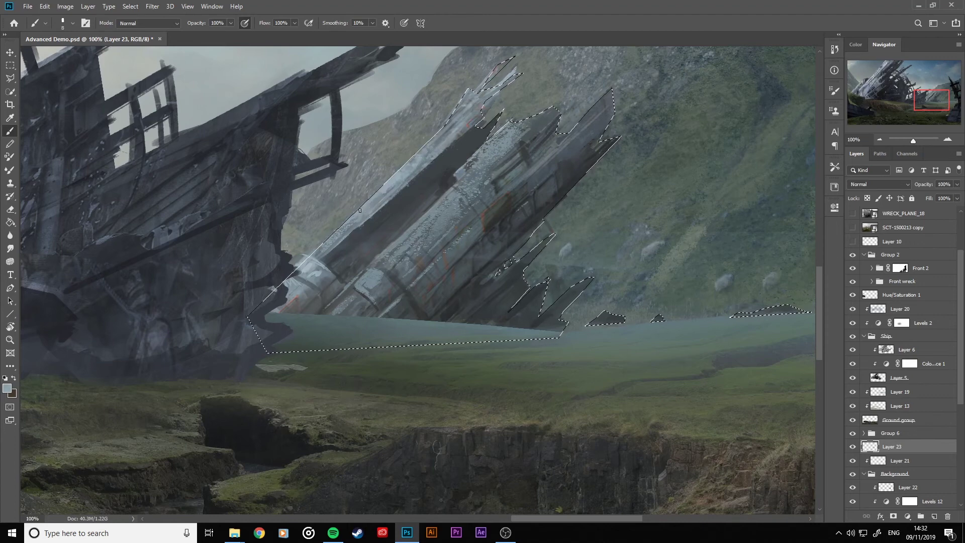
{"action": "key", "text": "bracketright"}
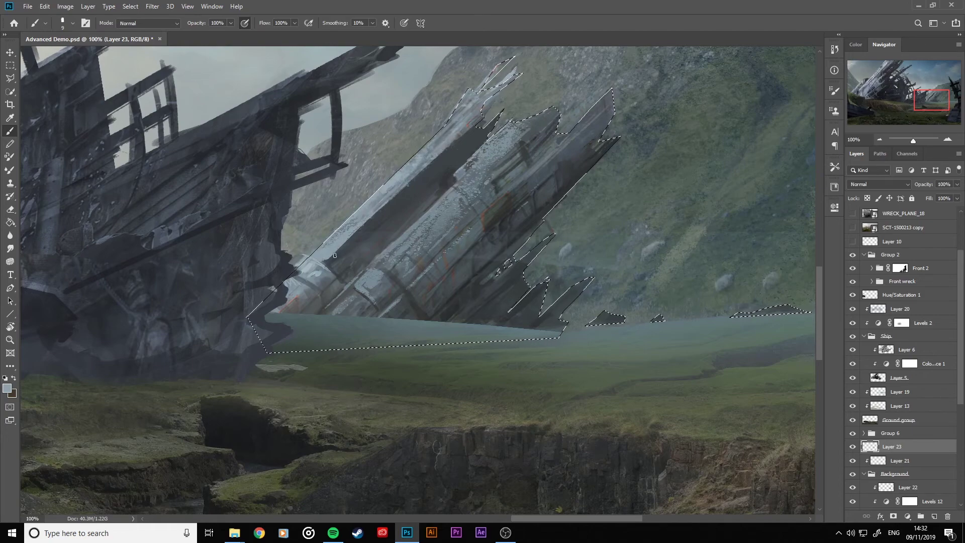
Refine the dark recess between the upper beam and main hull with sampled dark grey, reducing the brush from 15 to 6 px.
{"action": "scroll", "coordinate": [335, 255], "scroll_direction": "down", "scroll_amount": 3}
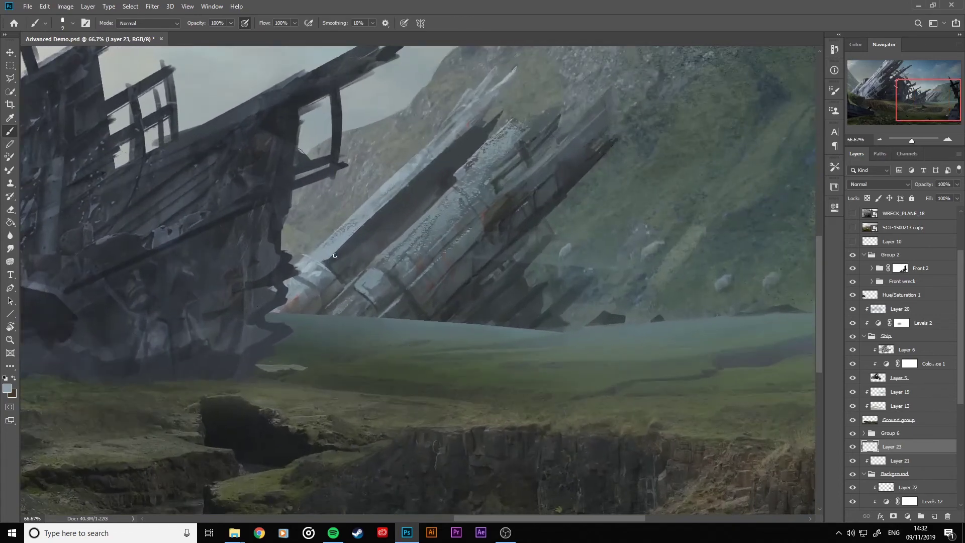
{"action": "scroll", "coordinate": [335, 254], "scroll_direction": "up", "scroll_amount": 2}
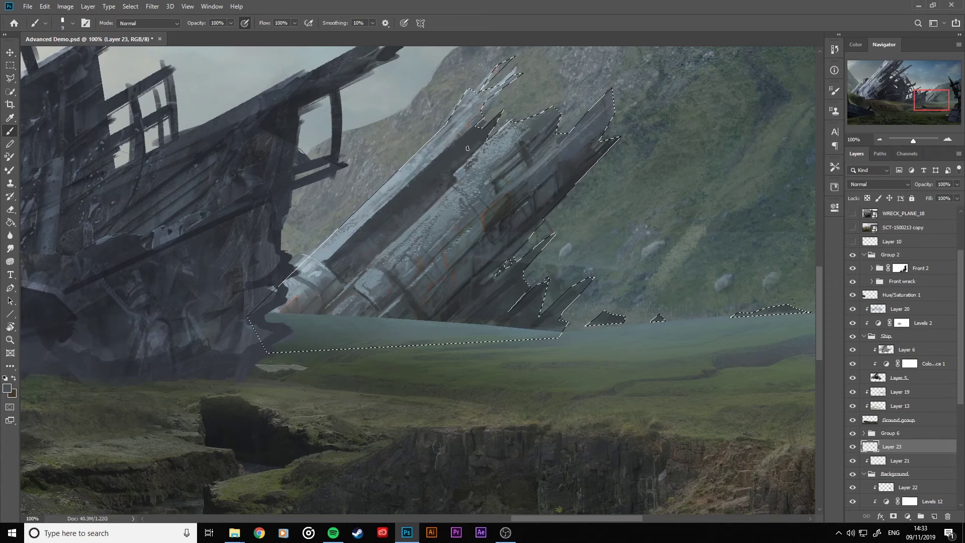
{"action": "key", "text": "bracketright"}
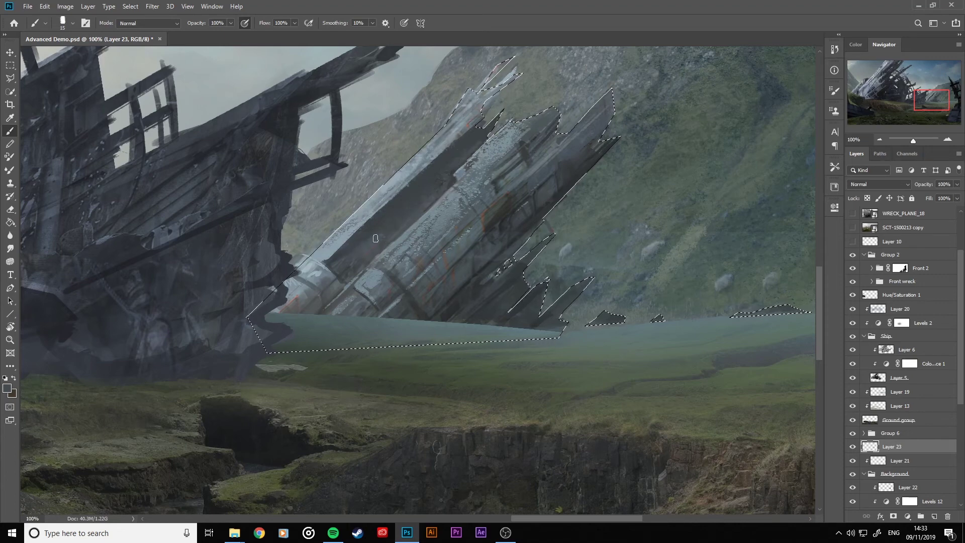
{"action": "key", "text": "bracketleft"}
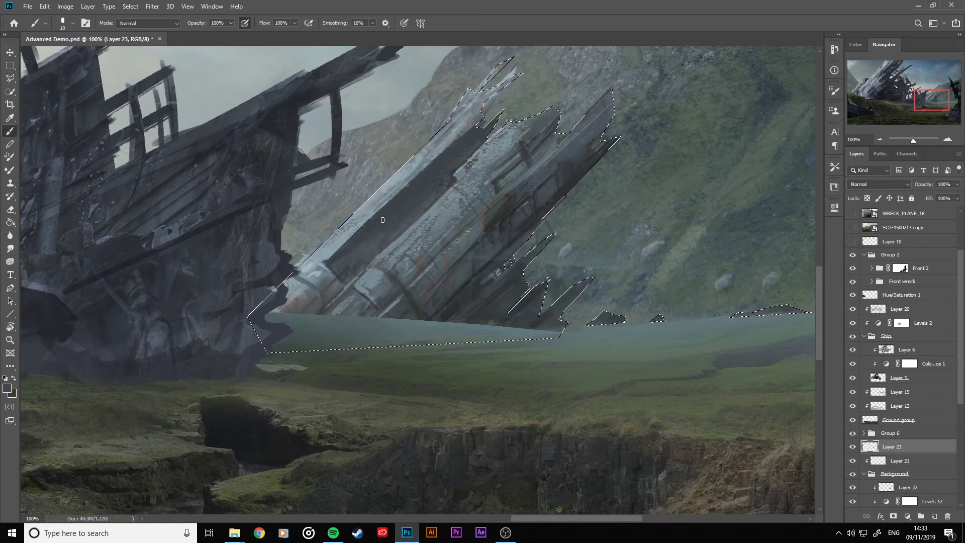
{"action": "key", "text": "alt"}
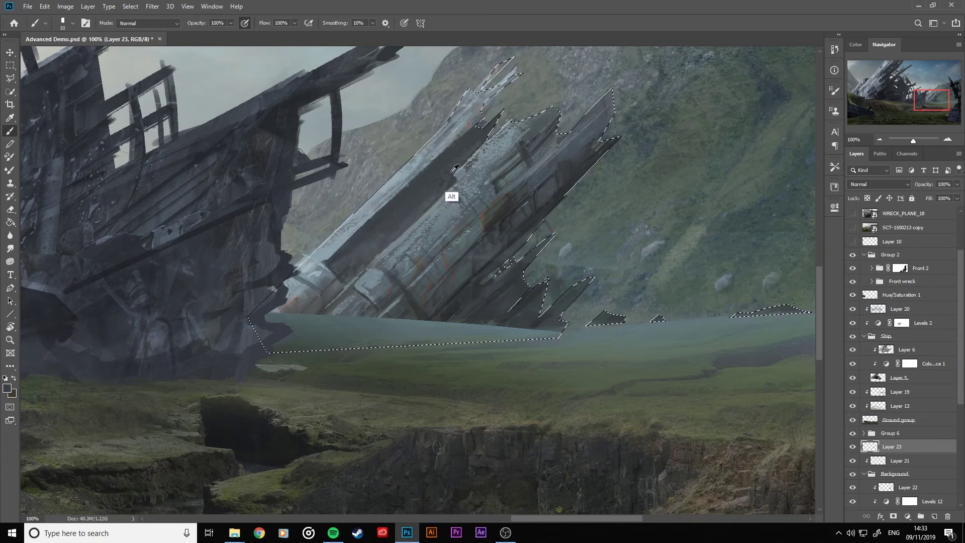
{"action": "key", "text": "bracketleft"}
{"action": "key", "text": "bracketleft"}
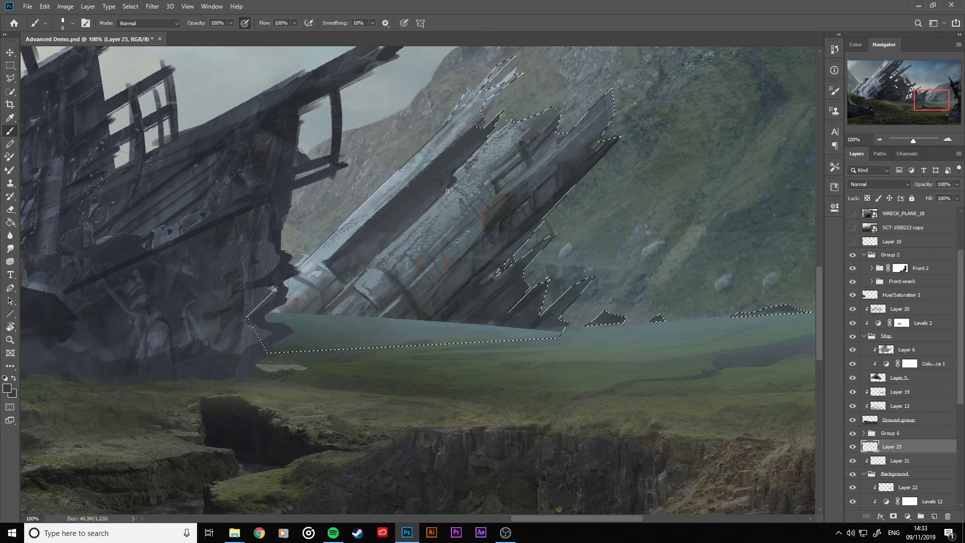
{"action": "key", "text": "bracketleft"}
{"action": "key", "text": "bracketleft"}
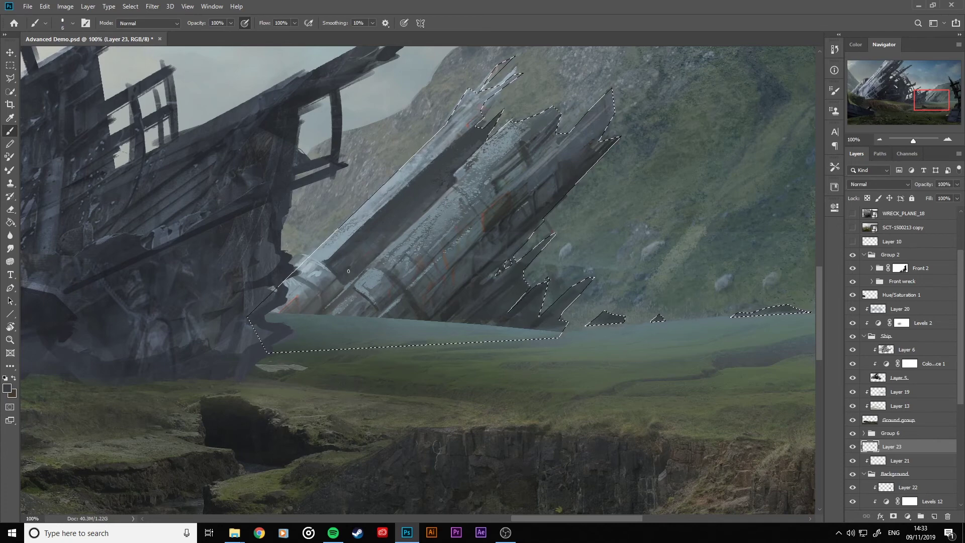
Paint a thin dark seam across the upper beam and a fine line along it with a small brush of about 3 px.
{"action": "key", "text": "bracketright"}
{"action": "key", "text": "bracketleft"}
{"action": "key", "text": "bracketleft"}
{"action": "key", "text": "bracketleft"}
{"action": "key", "text": "bracketleft"}
{"action": "key", "text": "bracketleft"}
{"action": "key", "text": "bracketleft"}
{"action": "key", "text": "bracketleft"}
{"action": "left_click_drag", "start_coordinate": [404, 170], "coordinate": [452, 109]}
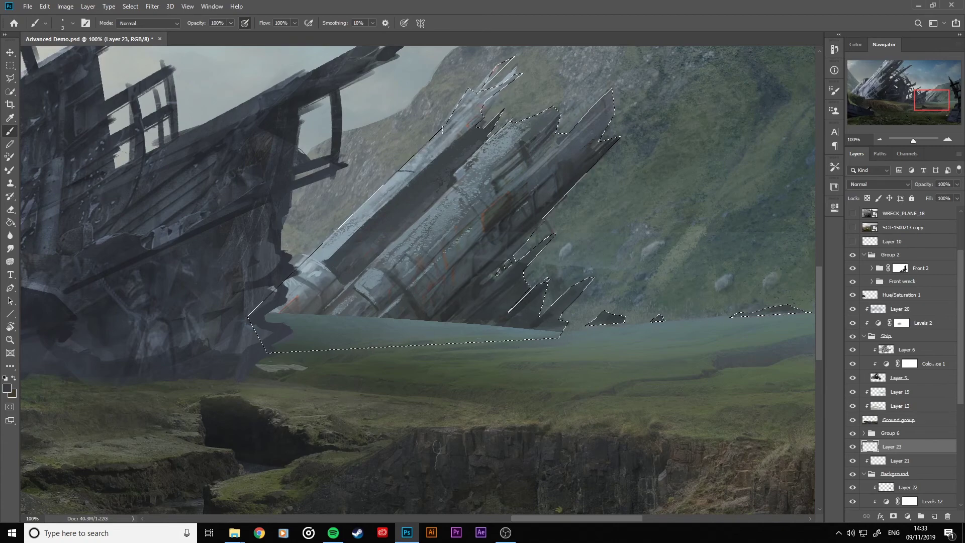
{"action": "key", "text": "bracketright"}
{"action": "key", "text": "bracketright"}
{"action": "key", "text": "bracketright"}
{"action": "left_click_drag", "start_coordinate": [401, 170], "coordinate": [447, 131]}
{"action": "key", "text": "bracketleft"}
{"action": "key", "text": "bracketleft"}
{"action": "key", "text": "bracketleft"}
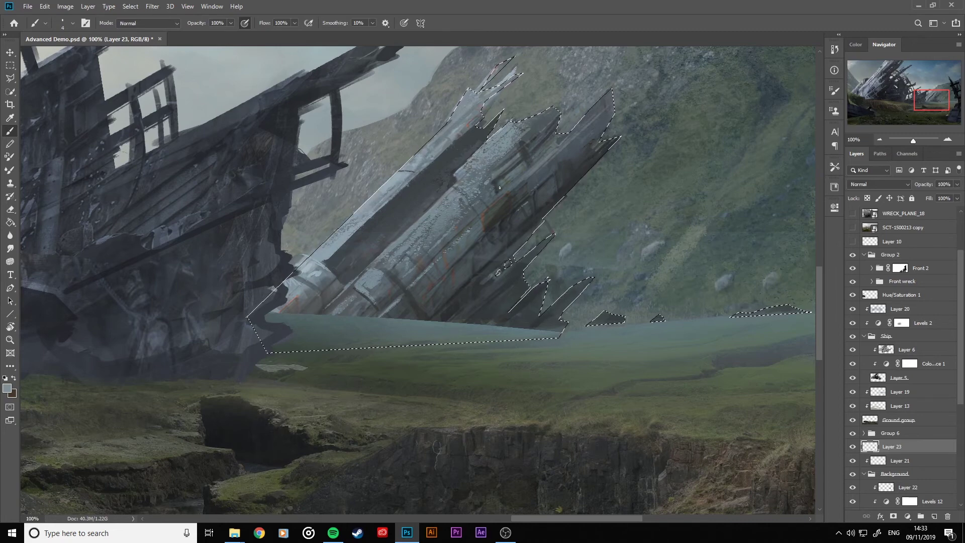
Paint sampled blue-grey over the speckled upper end of the main hull cylinder with a brush of 7 to 8 px.
{"action": "key", "text": "bracketleft"}
{"action": "key", "text": "bracketright"}
{"action": "key", "text": "bracketright"}
{"action": "key", "text": "bracketright"}
{"action": "key", "text": "bracketright"}
{"action": "key", "text": "bracketright"}
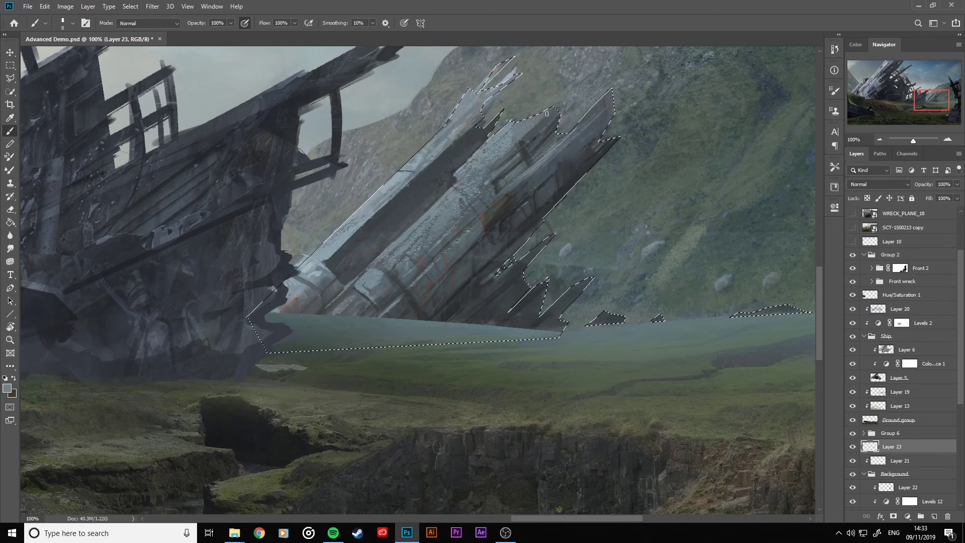
{"action": "key", "text": "bracketleft"}
{"action": "key", "text": "bracketleft"}
{"action": "key", "text": "bracketleft"}
{"action": "key", "text": "bracketright"}
{"action": "key", "text": "bracketright"}
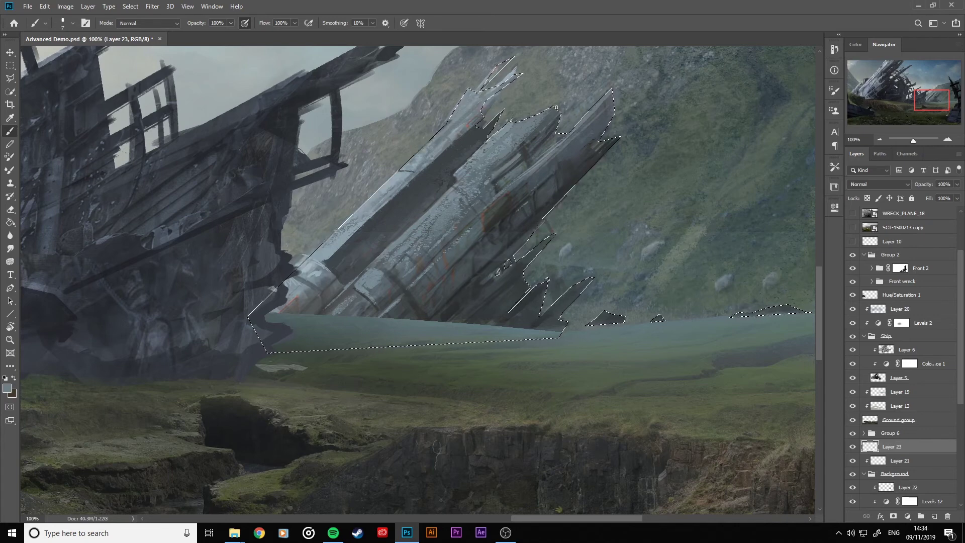
Paint lighter highlights on the upper ends of the main hull and lower beam with a 5 px brush.
{"action": "key", "text": "bracketleft"}
{"action": "key", "text": "bracketleft"}
{"action": "key", "text": "bracketright"}
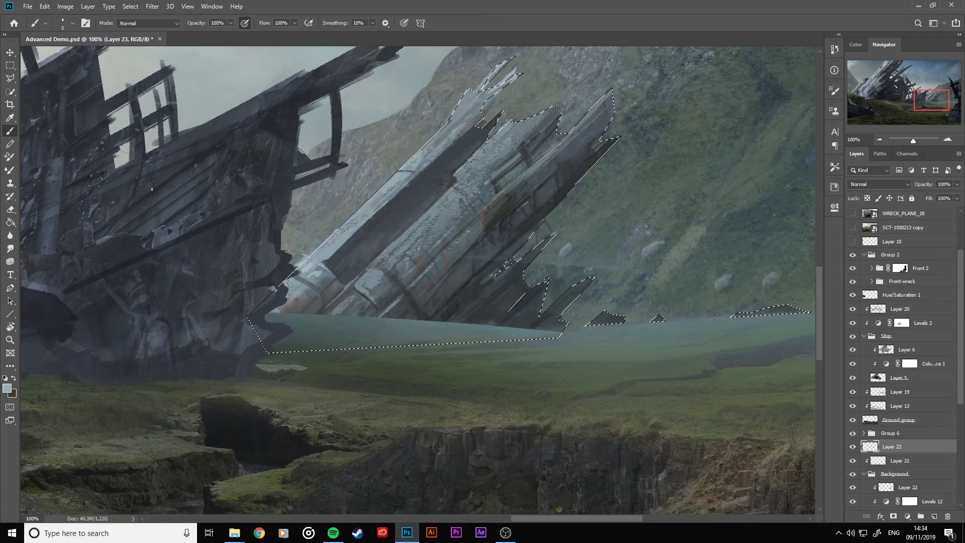
Add the area around the upper beam's base to the selection with the Polygonal Lasso.
{"action": "key", "text": "l"}
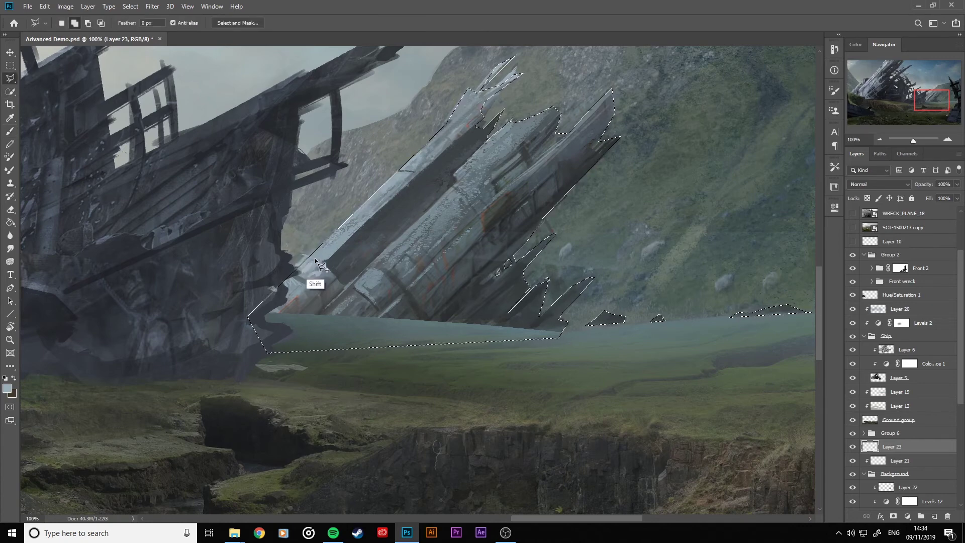
{"action": "left_click", "coordinate": [309, 256]}
{"action": "left_click", "coordinate": [296, 255]}
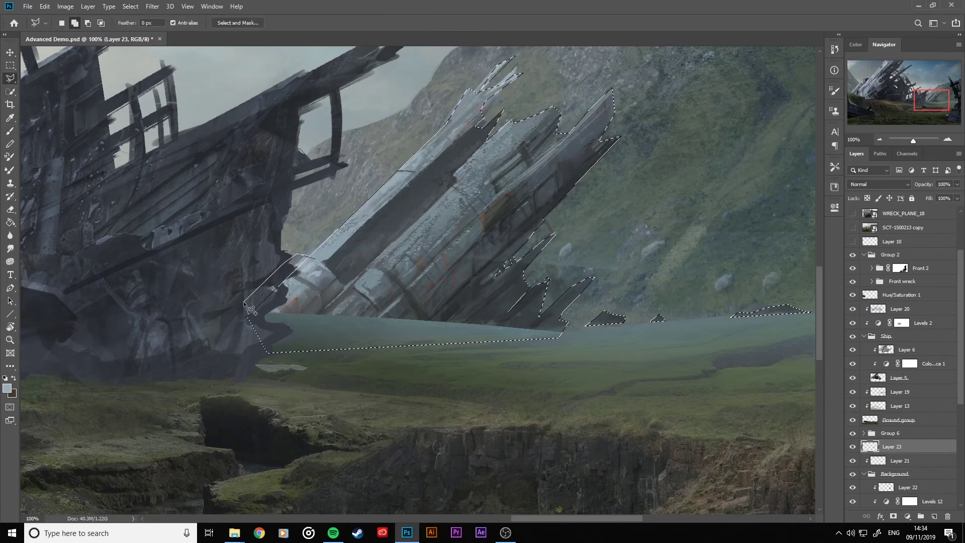
{"action": "left_click", "coordinate": [315, 258]}
Return to the Brush tool and set the foreground colour to the lighter blue-grey #acbcc4.
{"action": "left_click", "coordinate": [13, 130]}
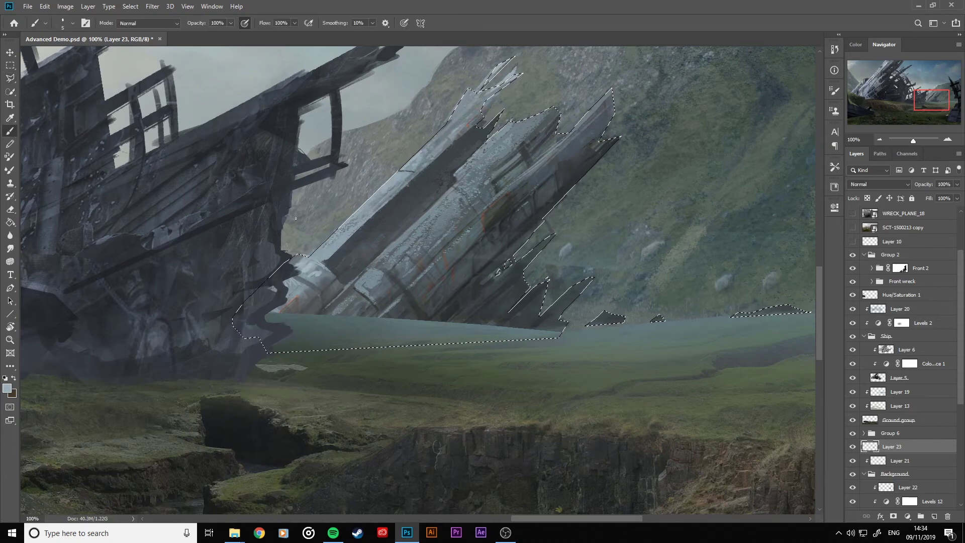
{"action": "left_click", "coordinate": [9, 387]}
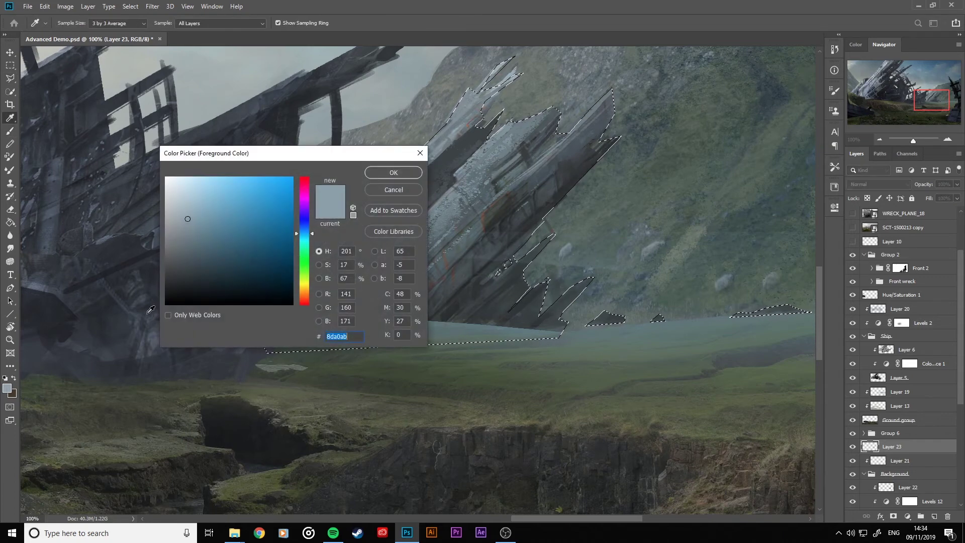
{"action": "left_click_drag", "start_coordinate": [186, 219], "coordinate": [183, 207]}
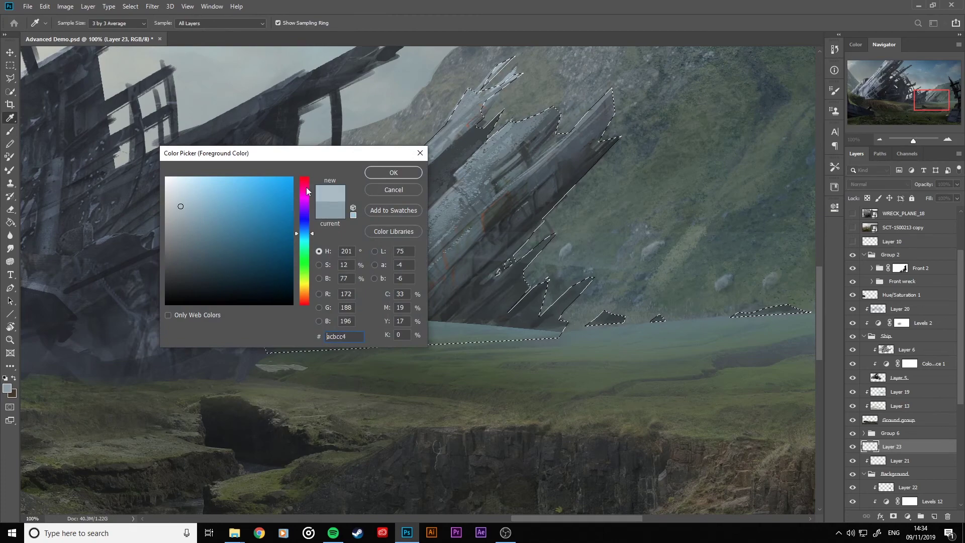
{"action": "left_click", "coordinate": [384, 172]}
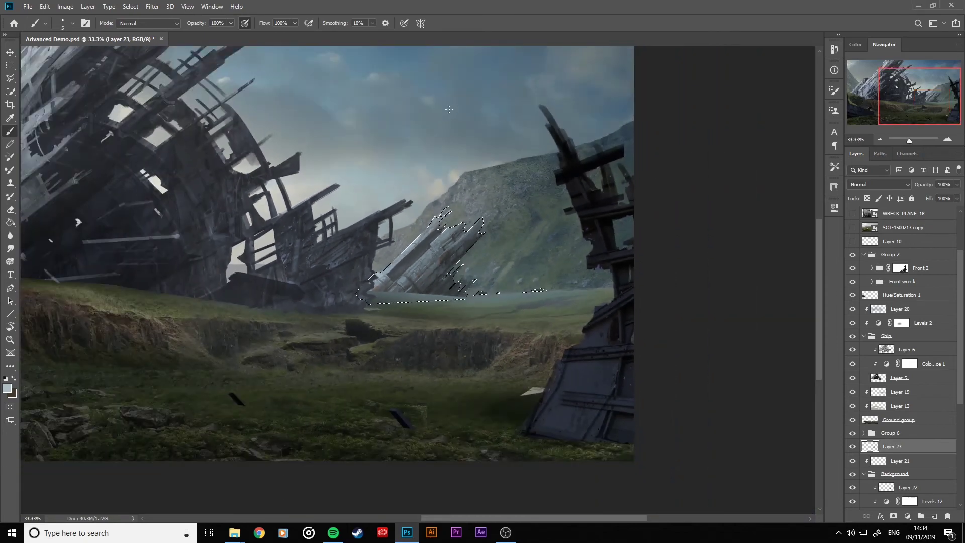
{"action": "key", "text": "alt"}
{"action": "left_click_drag", "start_coordinate": [341, 150], "coordinate": [352, 156]}
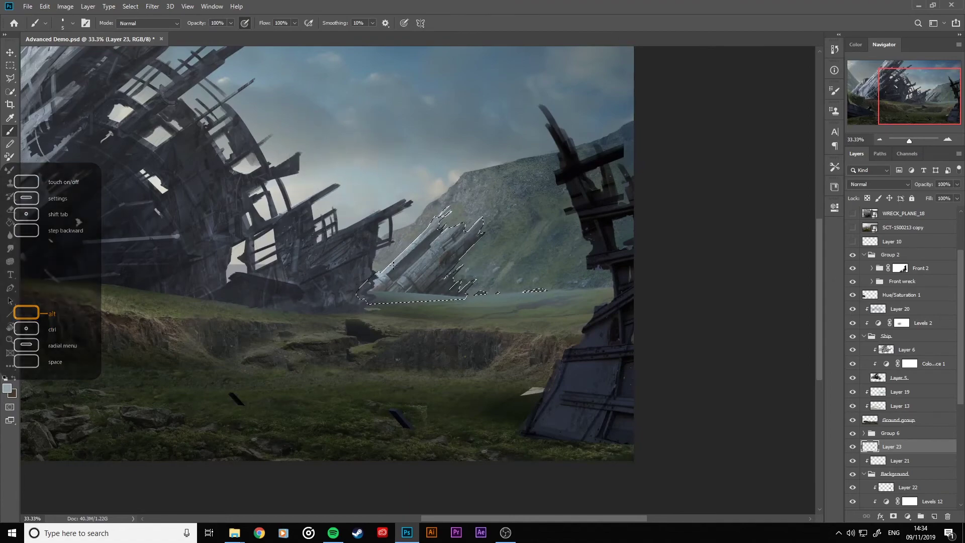
{"action": "key", "text": "ctrl+1"}
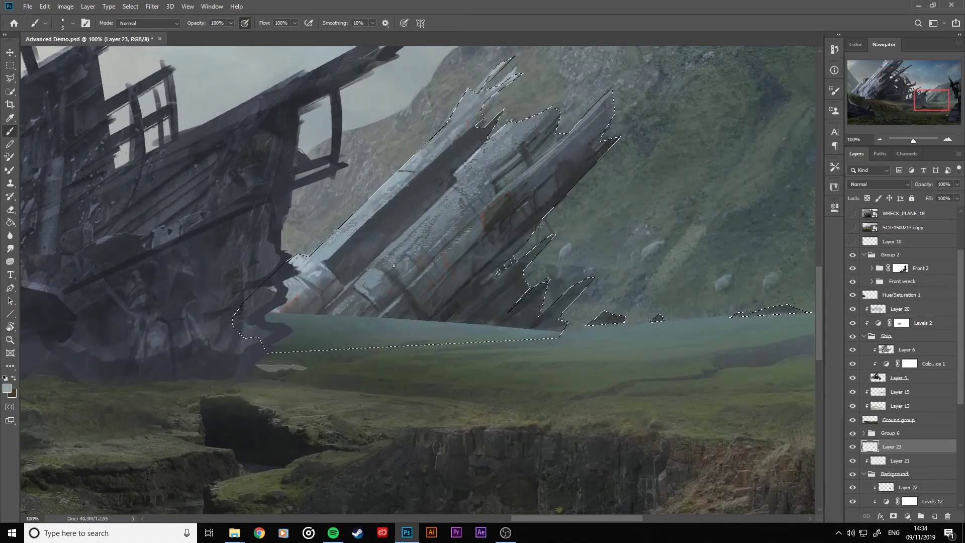
Paint fine light-grey highlights on the jagged upper ends of the main hull and lower beam with a 4 px brush.
{"action": "key", "text": "bracketleft"}
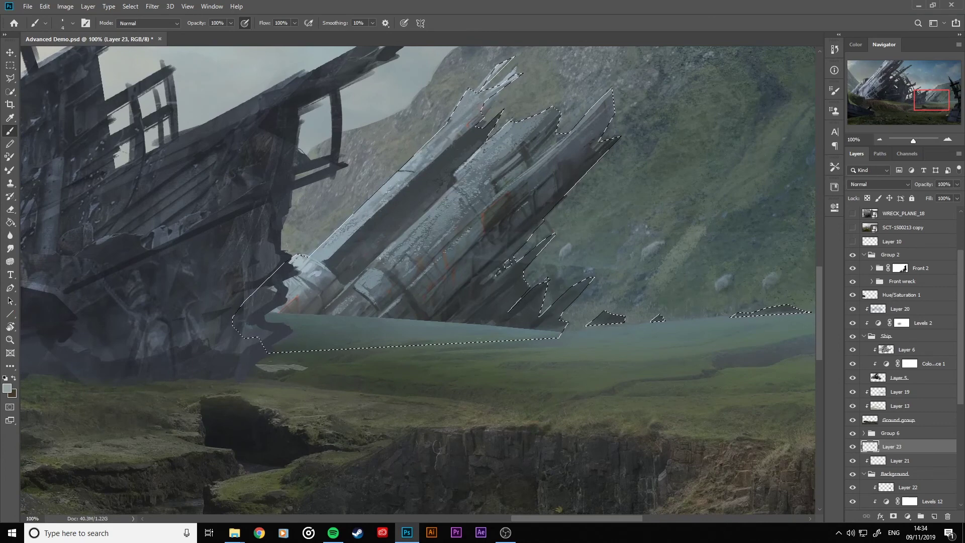
{"action": "key", "text": "bracketleft"}
{"action": "key", "text": "bracketright"}
{"action": "key", "text": "bracketright"}
{"action": "key", "text": "bracketleft"}
{"action": "key", "text": "bracketleft"}
{"action": "key", "text": "bracketleft"}
{"action": "key", "text": "bracketleft"}
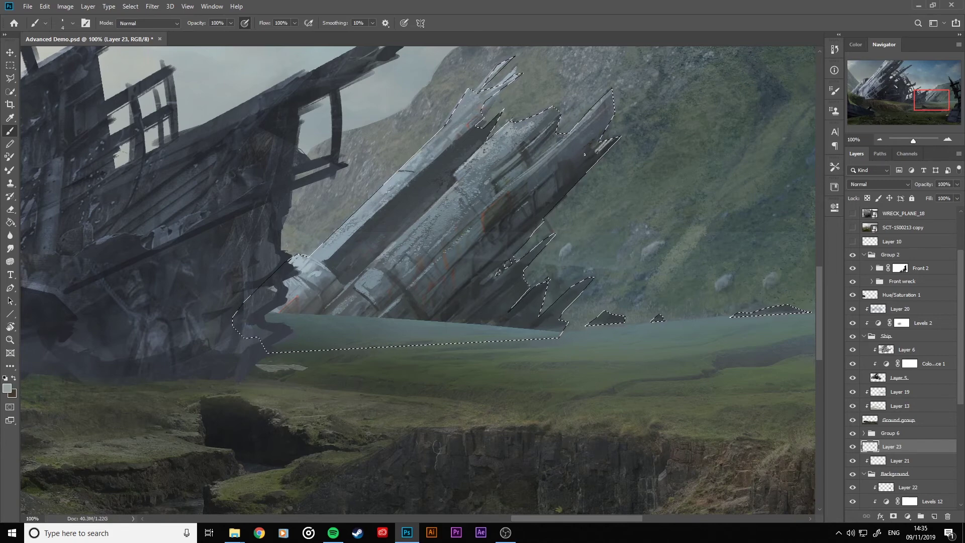
Extend the light edge highlights on the lower beam's broken tip with a 5 px brush.
{"action": "key", "text": "ctrl"}
{"action": "key", "text": "bracketright"}
{"action": "key", "text": "bracketright"}
{"action": "key", "text": "bracketright"}
{"action": "key", "text": "bracketright"}
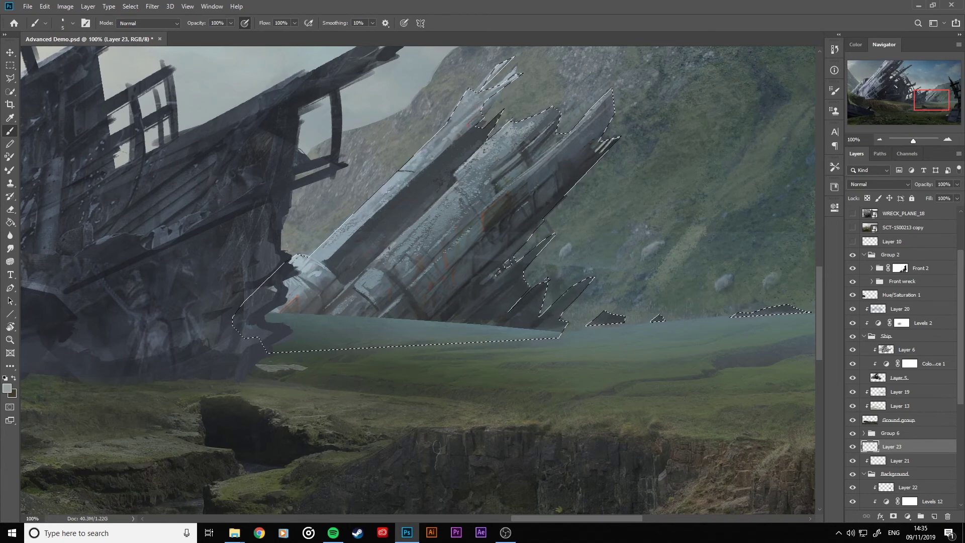
Examine the whole composition from a distance and return to a close view of the distant wreck.
{"action": "key", "text": "ctrl+minus"}
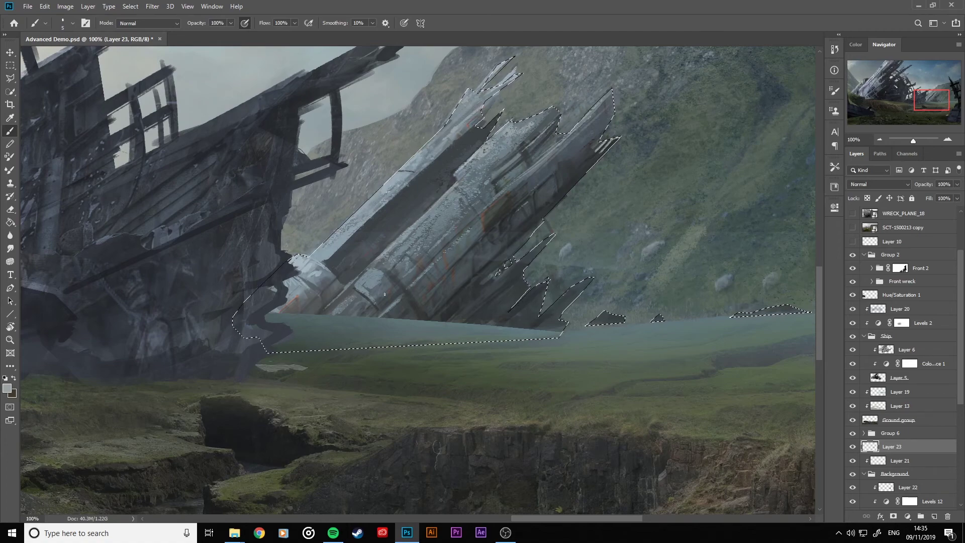
{"action": "key", "text": "ctrl+d"}
{"action": "key", "text": "ctrl+minus"}
{"action": "key", "text": "ctrl+minus"}
{"action": "key", "text": "ctrl+minus"}
{"action": "key", "text": "ctrl+minus"}
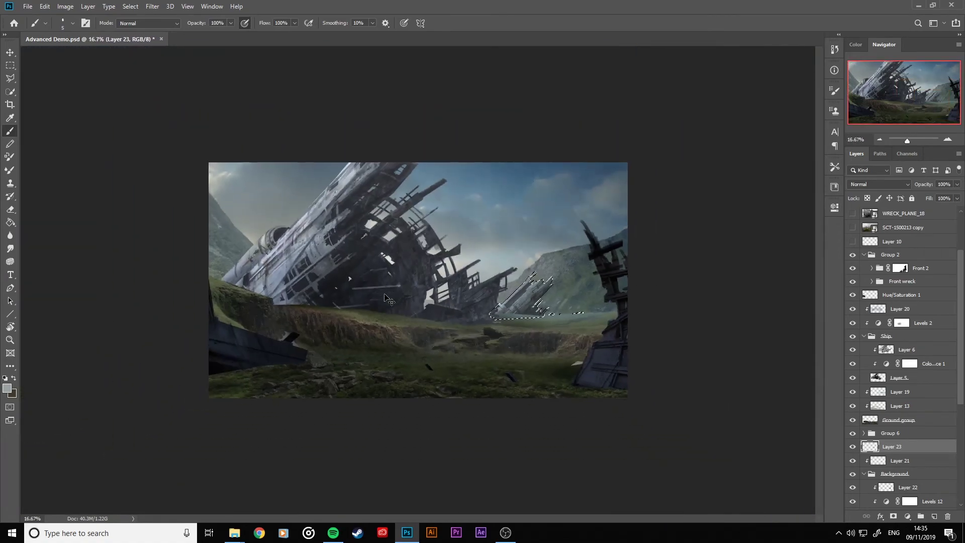
{"action": "key", "text": "ctrl+plus"}
{"action": "key", "text": "ctrl+plus"}
{"action": "key", "text": "ctrl+plus"}
{"action": "key", "text": "ctrl+plus"}
{"action": "key", "text": "ctrl+plus"}
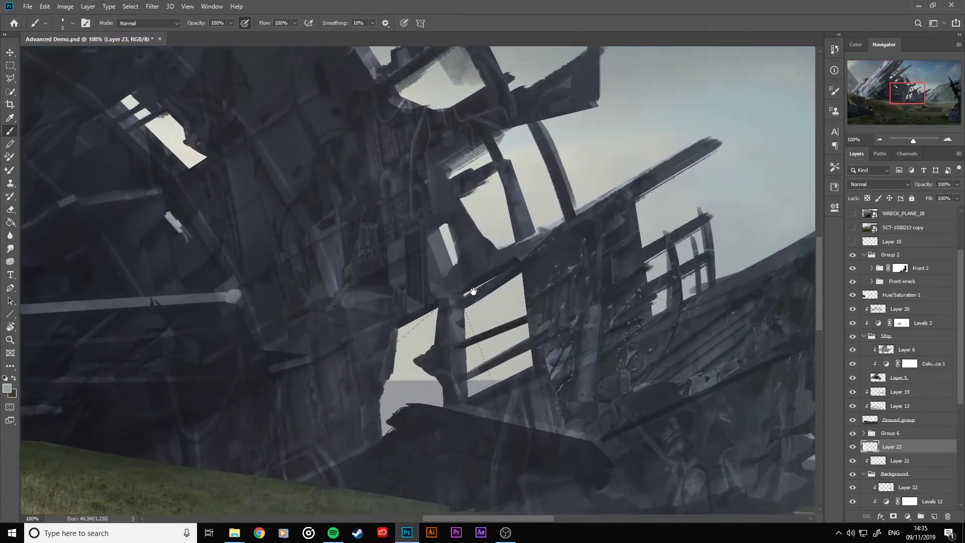
{"action": "left_click_drag", "start_coordinate": [472, 292], "coordinate": [319, 215]}
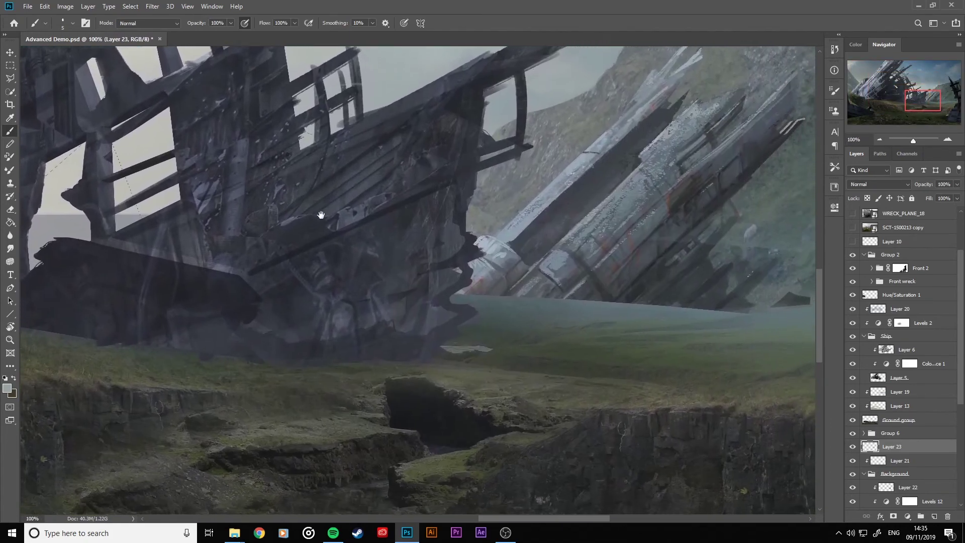
Sample a near-black tone and darken the wreck's underside and lower debris shards, finishing with a 10 px brush.
{"action": "left_click", "coordinate": [648, 257], "text": "alt"}
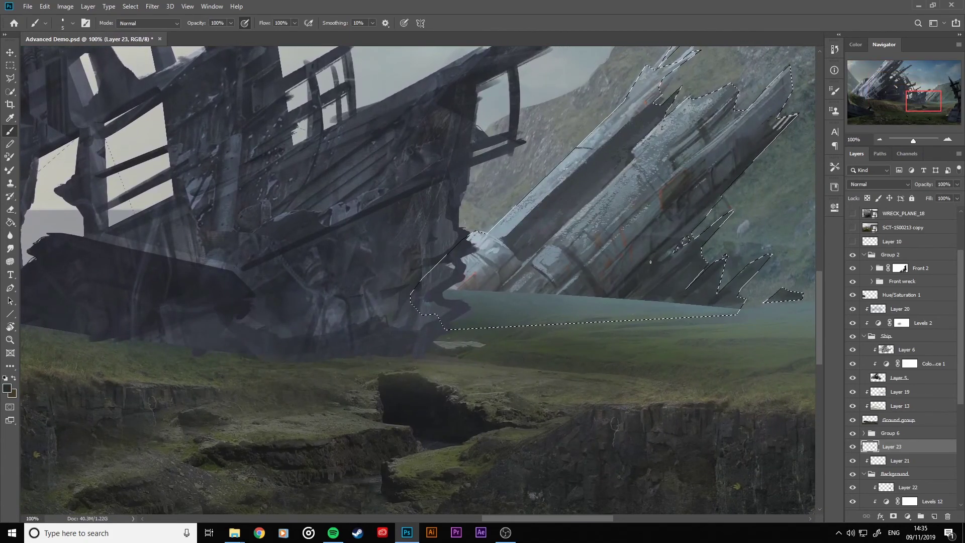
{"action": "key", "text": "bracketleft"}
{"action": "key", "text": "bracketleft"}
{"action": "key", "text": "bracketleft"}
{"action": "key", "text": "bracketright"}
{"action": "key", "text": "bracketright"}
{"action": "key", "text": "bracketright"}
{"action": "key", "text": "bracketright"}
{"action": "key", "text": "bracketright"}
{"action": "key", "text": "bracketright"}
{"action": "key", "text": "bracketright"}
{"action": "key", "text": "bracketright"}
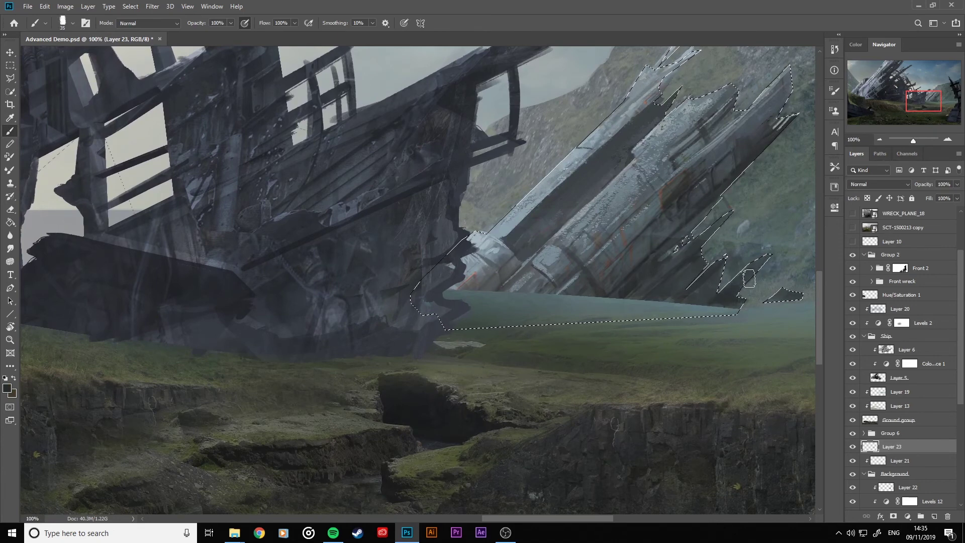
{"action": "key", "text": "bracketleft"}
{"action": "key", "text": "bracketleft"}
{"action": "key", "text": "bracketleft"}
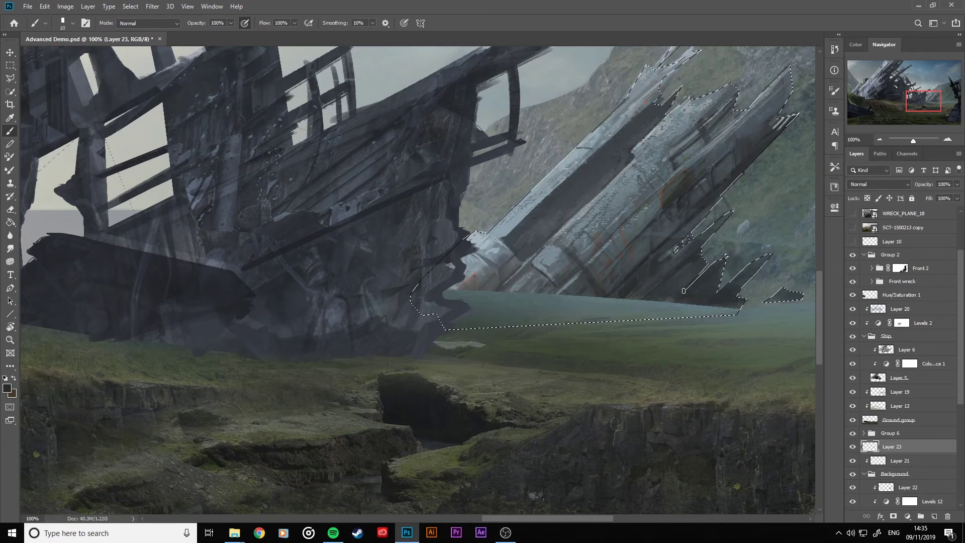
Paint fine dark lines near the base of the main hull with a 3 px brush.
{"action": "key", "text": "bracketleft"}
{"action": "key", "text": "bracketleft"}
{"action": "key", "text": "bracketleft"}
{"action": "key", "text": "bracketleft"}
{"action": "key", "text": "bracketleft"}
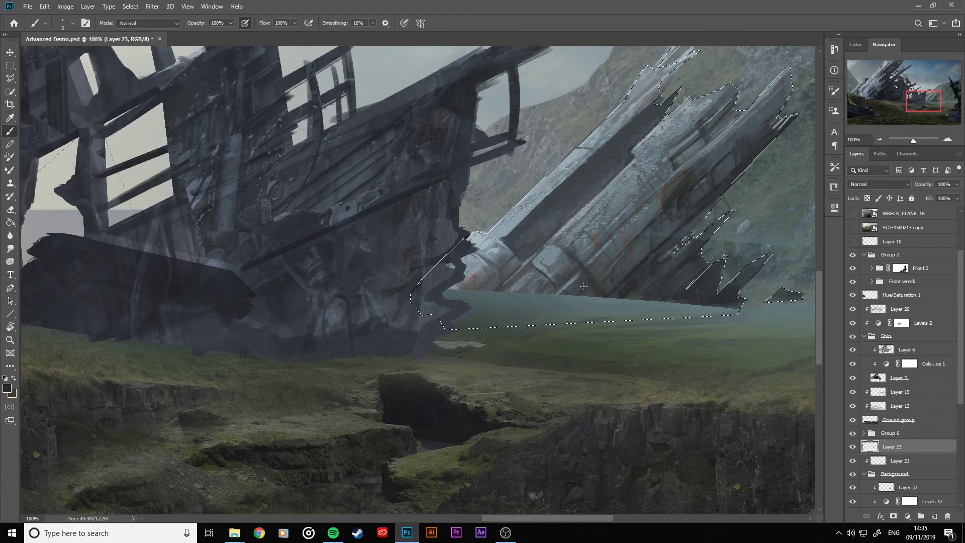
Sample a mid grey from the hull and paint small accents on the wreck's shadowed lower side with a 5 to 6 px brush.
{"action": "left_click", "coordinate": [647, 214], "text": "alt"}
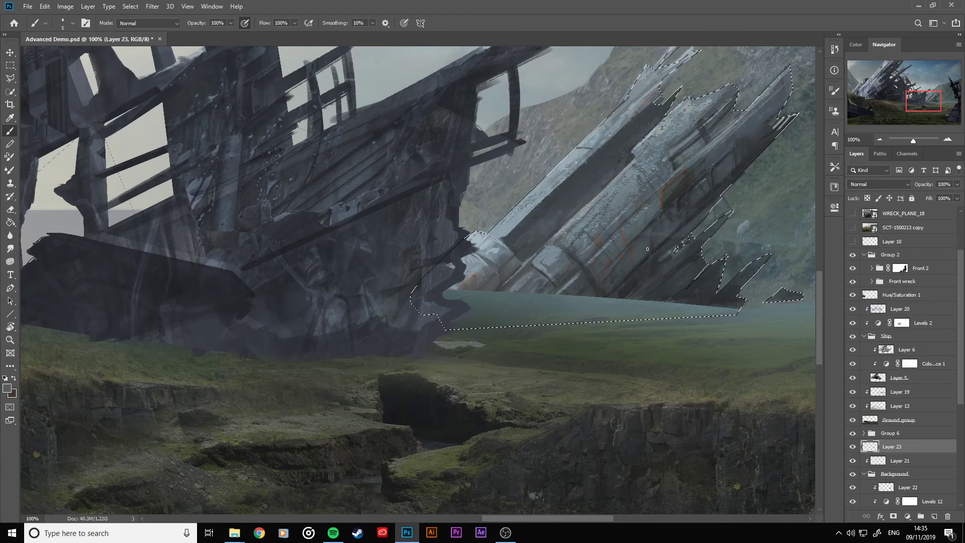
{"action": "key", "text": "bracketright"}
{"action": "key", "text": "bracketright"}
{"action": "key", "text": "bracketright"}
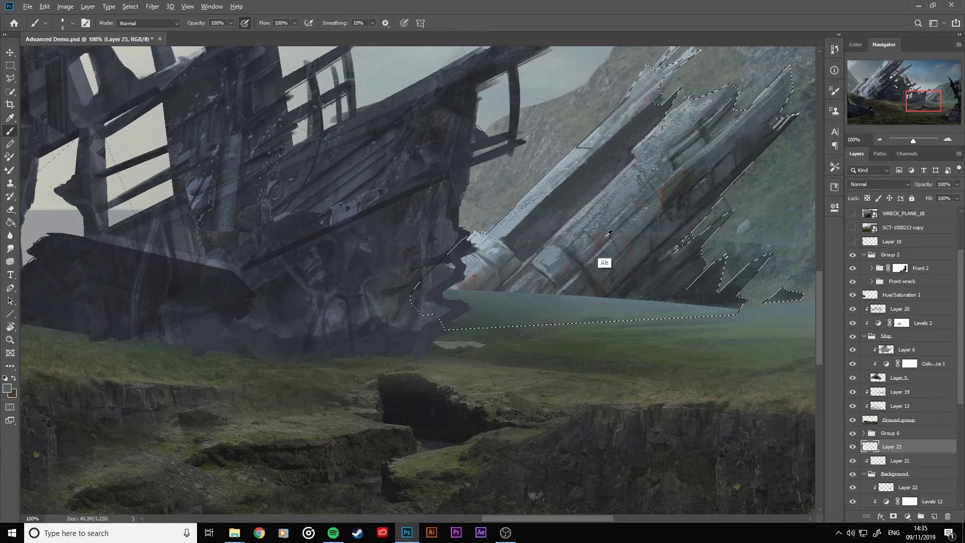
Switch to the Rotate_SquareTexture brush and reduce its size for texturing the wreck's underside.
{"action": "right_click", "coordinate": [600, 265]}
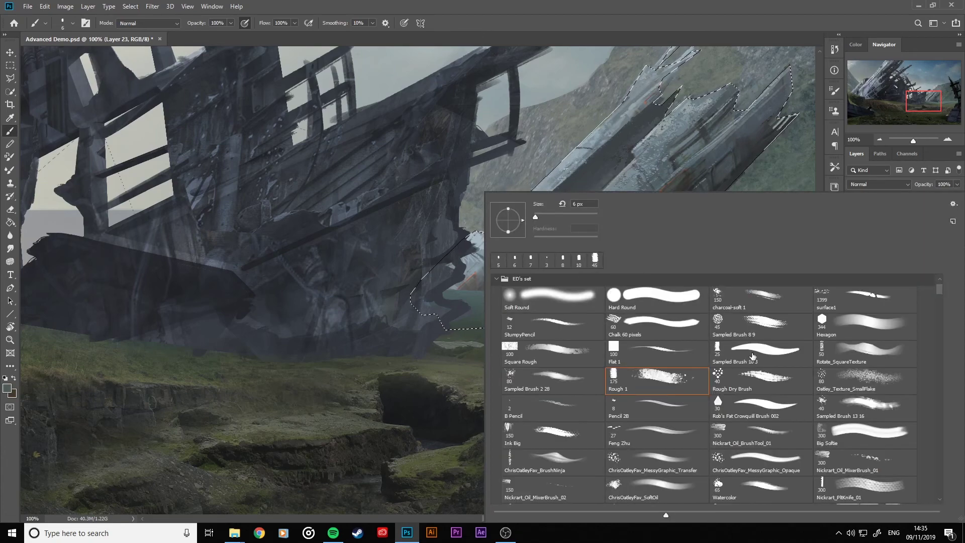
{"action": "double_click", "coordinate": [837, 348]}
{"action": "key", "text": "bracketleft"}
{"action": "key", "text": "bracketleft"}
{"action": "key", "text": "bracketleft"}
{"action": "key", "text": "bracketleft"}
{"action": "key", "text": "bracketleft"}
{"action": "key", "text": "bracketleft"}
{"action": "key", "text": "bracketleft"}
{"action": "key", "text": "bracketleft"}
{"action": "key", "text": "bracketleft"}
{"action": "key", "text": "bracketleft"}
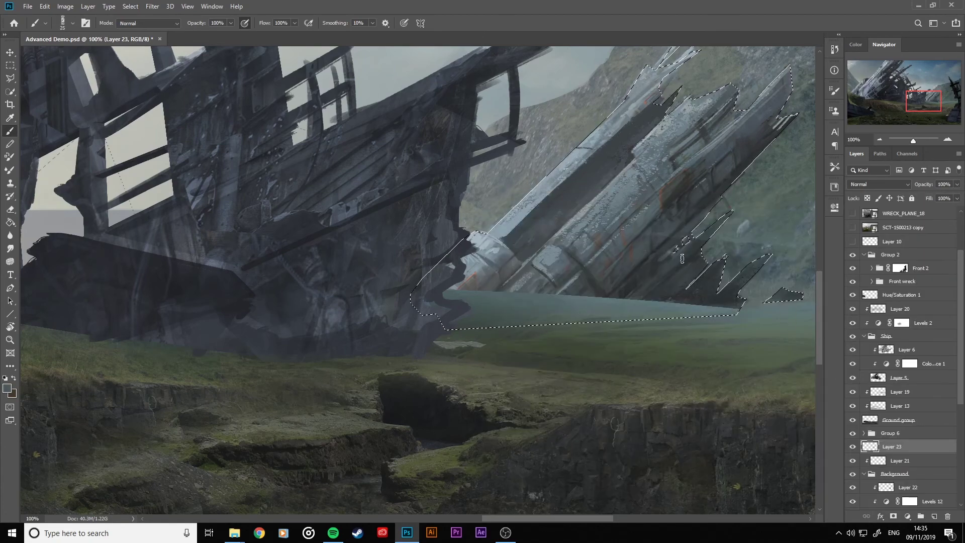
Paint fine accents on the distant wreck's upper hull edge and small dark touches on its shadowed lower side with a fine brush.
{"action": "key", "text": "bracketright"}
{"action": "key", "text": "bracketright"}
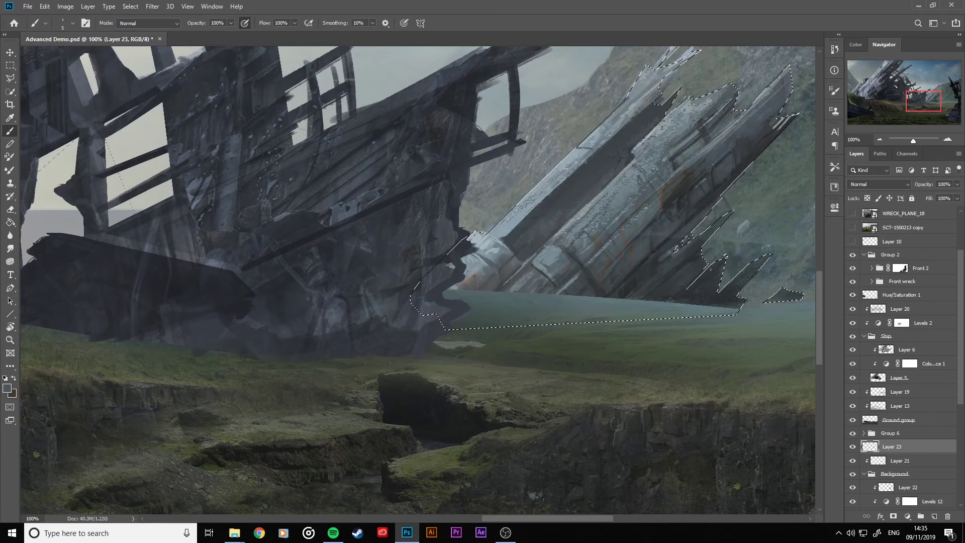
{"action": "left_click_drag", "start_coordinate": [591, 133], "coordinate": [623, 103]}
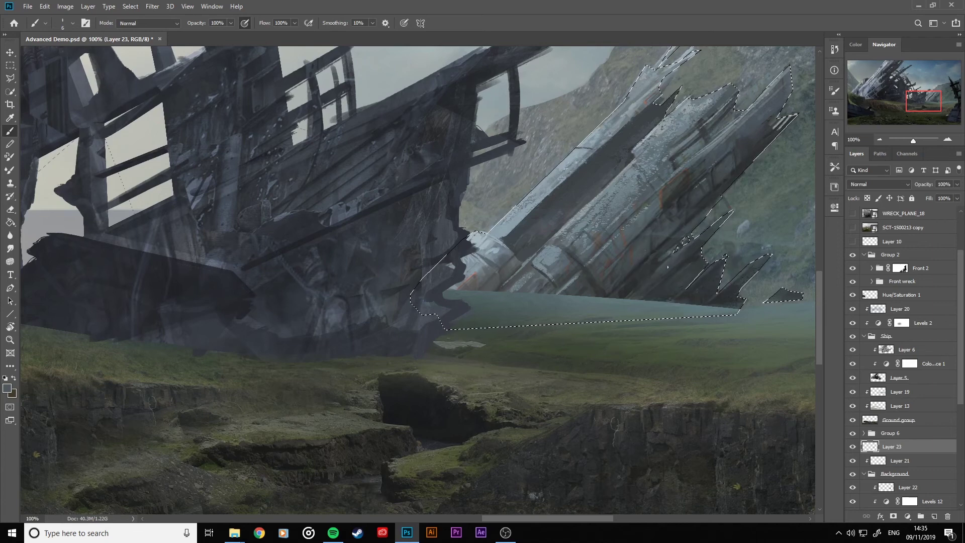
{"action": "right_click", "coordinate": [661, 243], "text": "alt"}
{"action": "left_click_drag", "start_coordinate": [666, 240], "coordinate": [668, 240]}
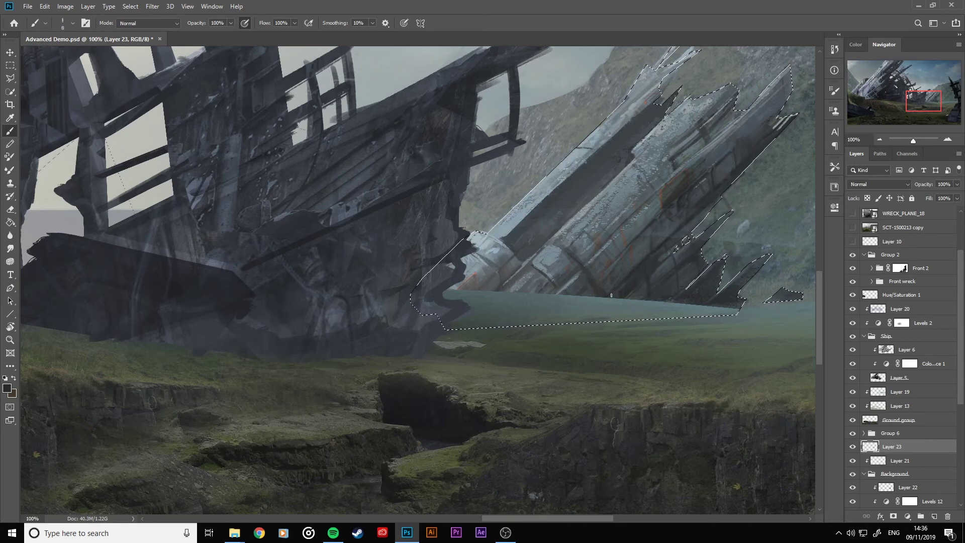
{"action": "key", "text": "bracketleft"}
{"action": "key", "text": "bracketleft"}
{"action": "key", "text": "bracketleft"}
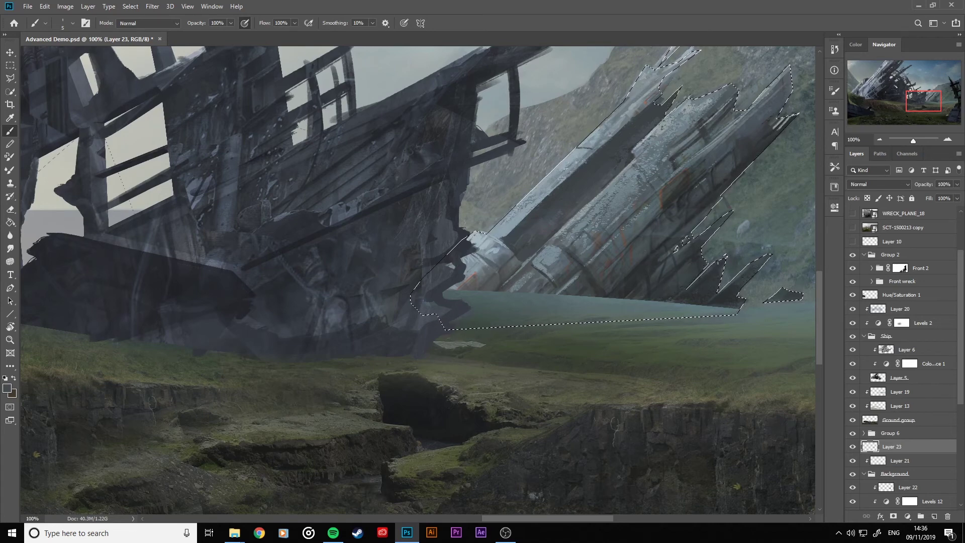
Clear the selection and flip the whole canvas horizontally to review the composition.
{"action": "key", "text": "ctrl+minus"}
{"action": "key", "text": "ctrl+minus"}
{"action": "key", "text": "ctrl+minus"}
{"action": "key", "text": "ctrl+minus"}
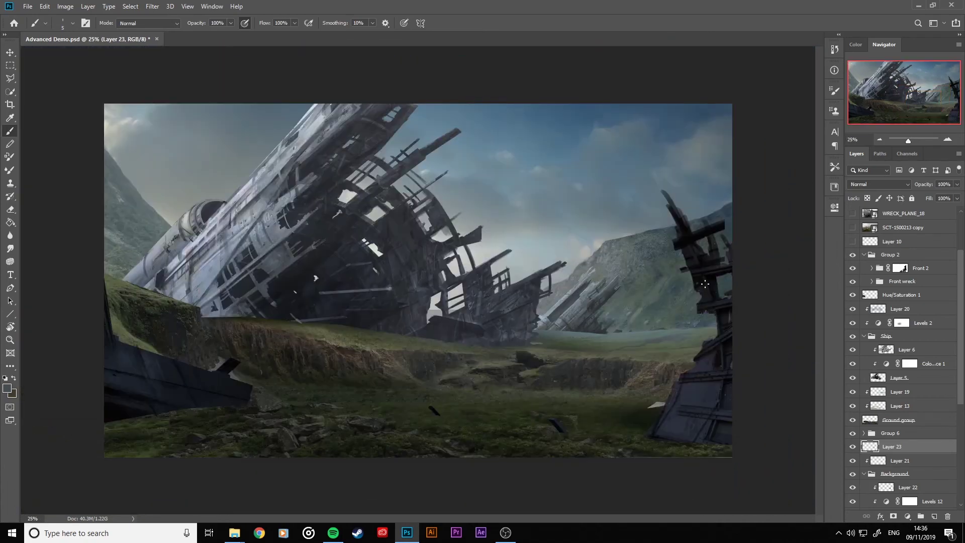
{"action": "key", "text": "ctrl+minus"}
{"action": "key", "text": "ctrl+minus"}
{"action": "key", "text": "ctrl+plus"}
{"action": "key", "text": "ctrl+plus"}
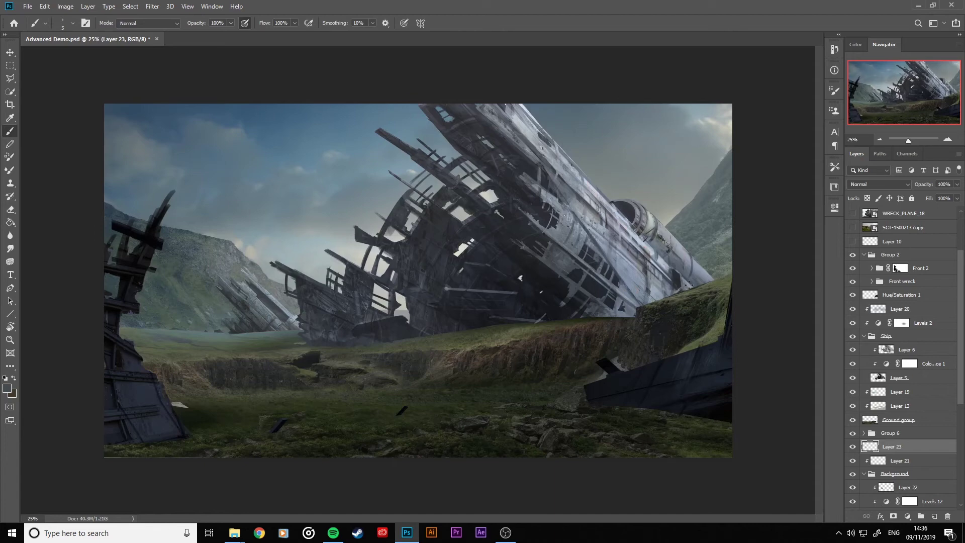
{"action": "key", "text": "ctrl+plus"}
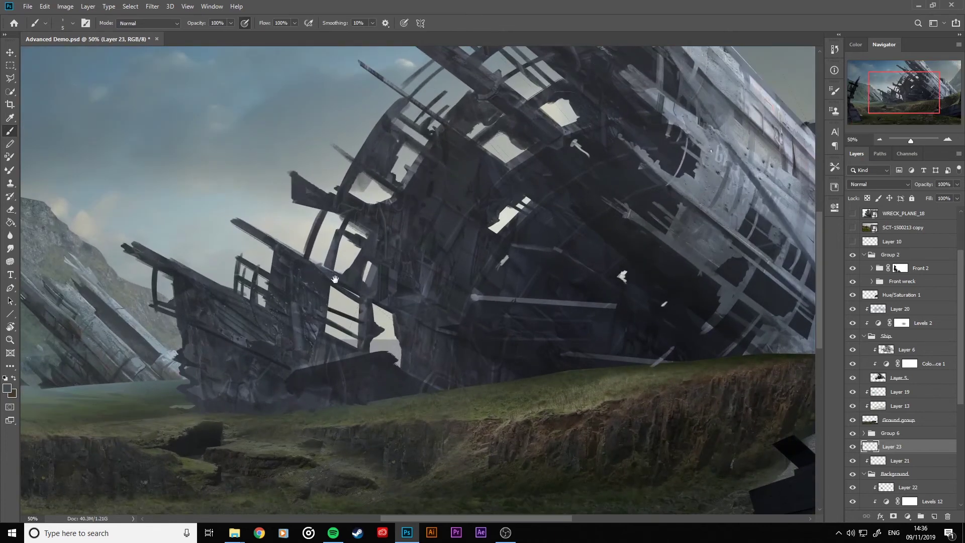
{"action": "left_click_drag", "start_coordinate": [260, 289], "coordinate": [589, 265]}
{"action": "key", "text": "ctrl+minus"}
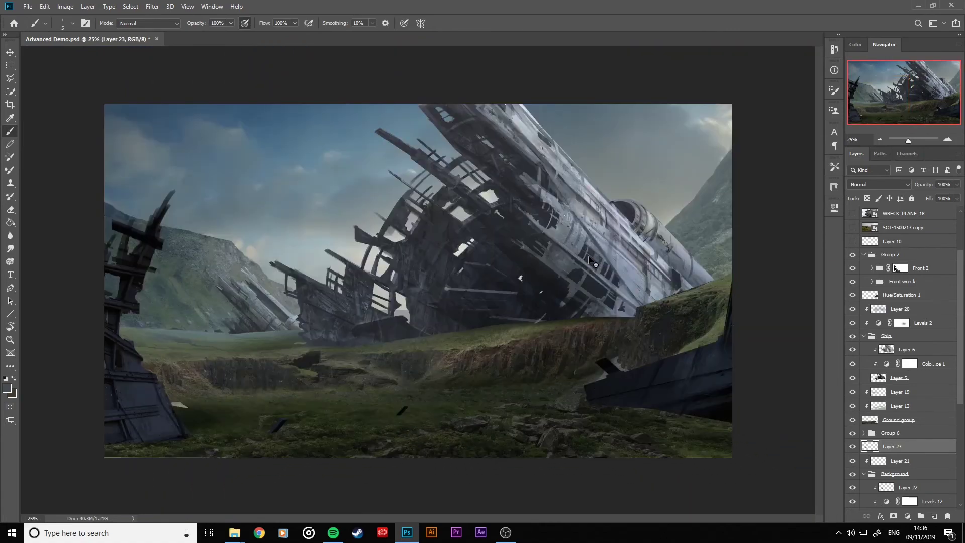
Group Layer 23, Layer 21 and the Background group together and name the new group "Ship far".
{"action": "left_click", "coordinate": [852, 446]}
{"action": "left_click", "coordinate": [853, 447]}
{"action": "left_click", "coordinate": [853, 475]}
{"action": "left_click", "coordinate": [852, 476]}
{"action": "left_click", "coordinate": [864, 475]}
{"action": "left_click", "coordinate": [916, 476], "text": "shift"}
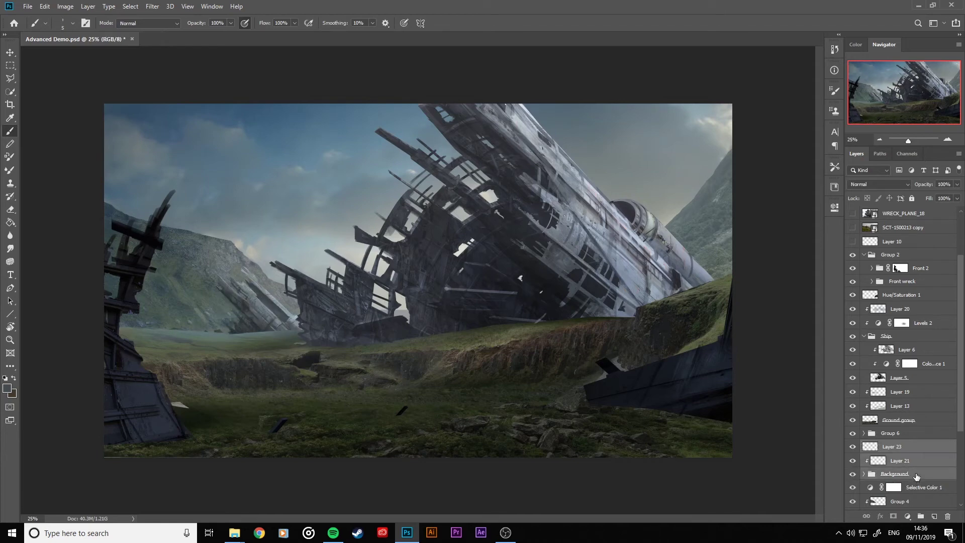
{"action": "key", "text": "ctrl+g"}
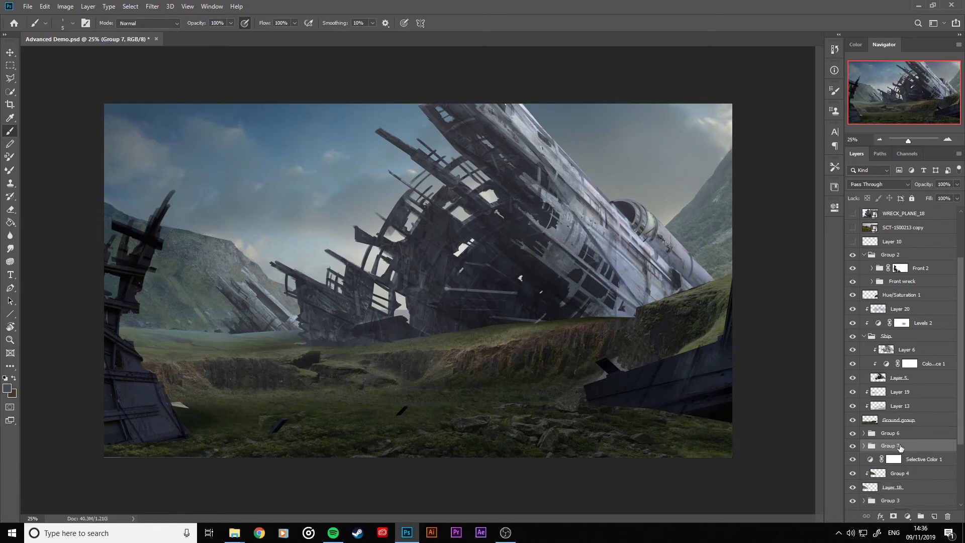
{"action": "double_click", "coordinate": [898, 445]}
{"action": "type", "text": "Ship far"}
{"action": "key", "text": "Return"}
Delete the Selective Color 1 adjustment layer below the Ship far group.
{"action": "scroll", "coordinate": [897, 446], "scroll_direction": "down", "scroll_amount": 2}
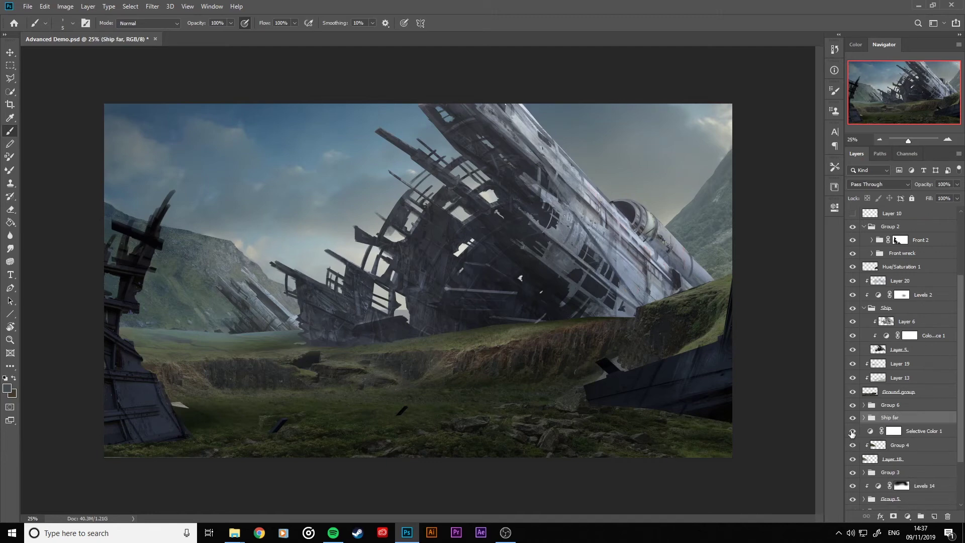
{"action": "left_click", "coordinate": [922, 431]}
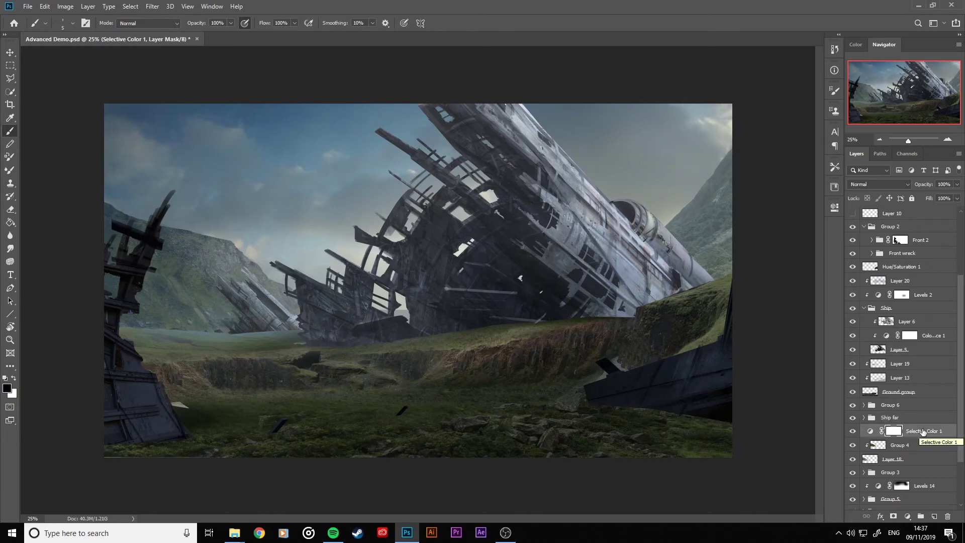
{"action": "key", "text": "Delete"}
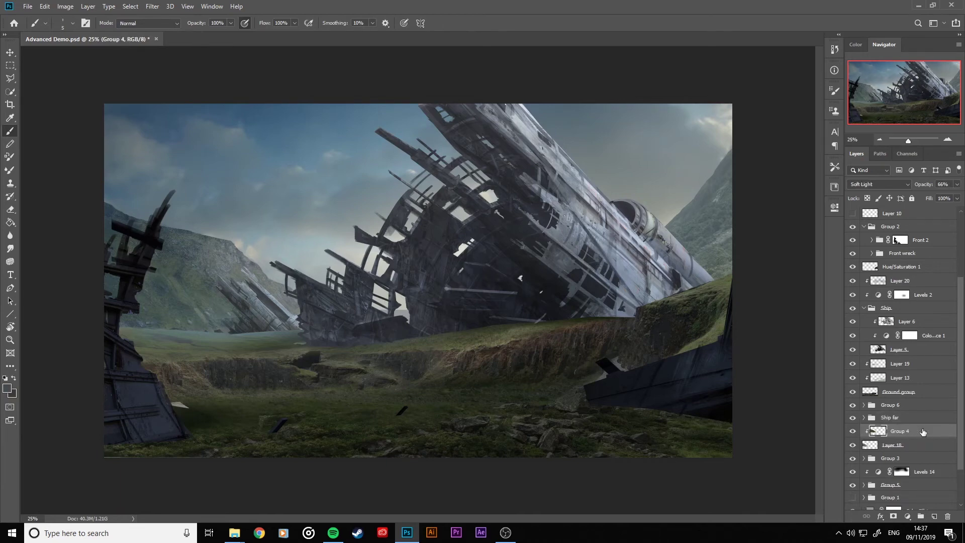
Add a Levels adjustment clipped to Layer 18 with output levels 35 and 220, and shift its midtones slightly.
{"action": "left_click", "coordinate": [853, 431]}
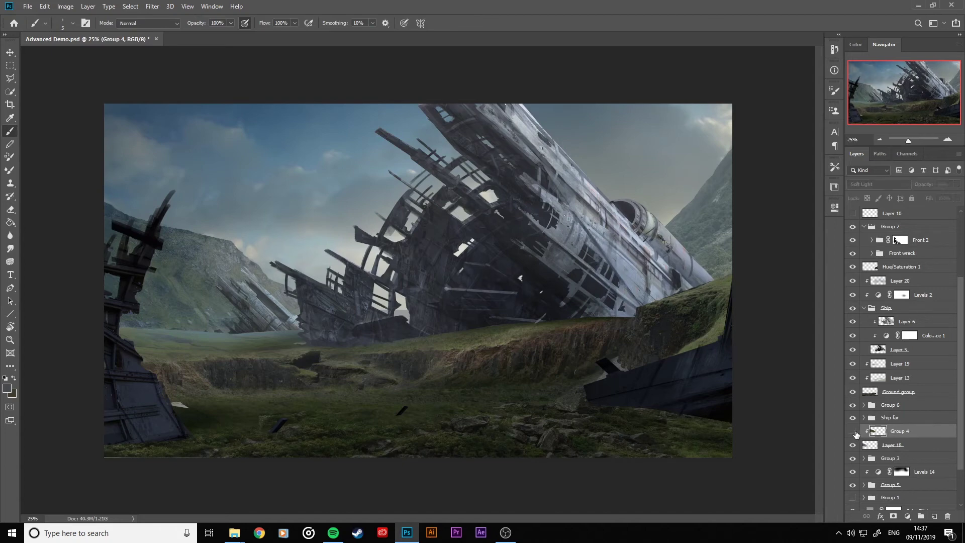
{"action": "left_click", "coordinate": [910, 446]}
{"action": "left_click", "coordinate": [908, 518]}
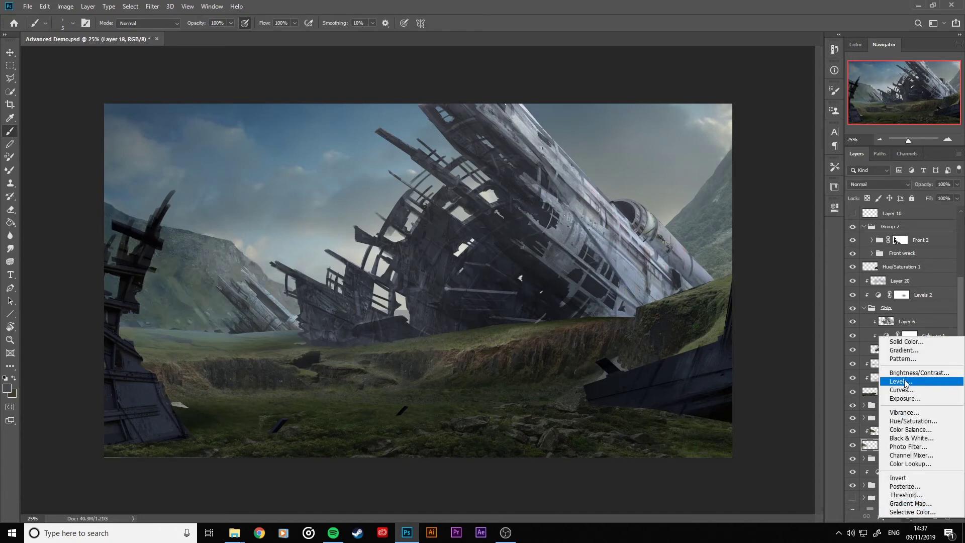
{"action": "left_click", "coordinate": [904, 378]}
{"action": "left_click_drag", "start_coordinate": [734, 338], "coordinate": [747, 338]}
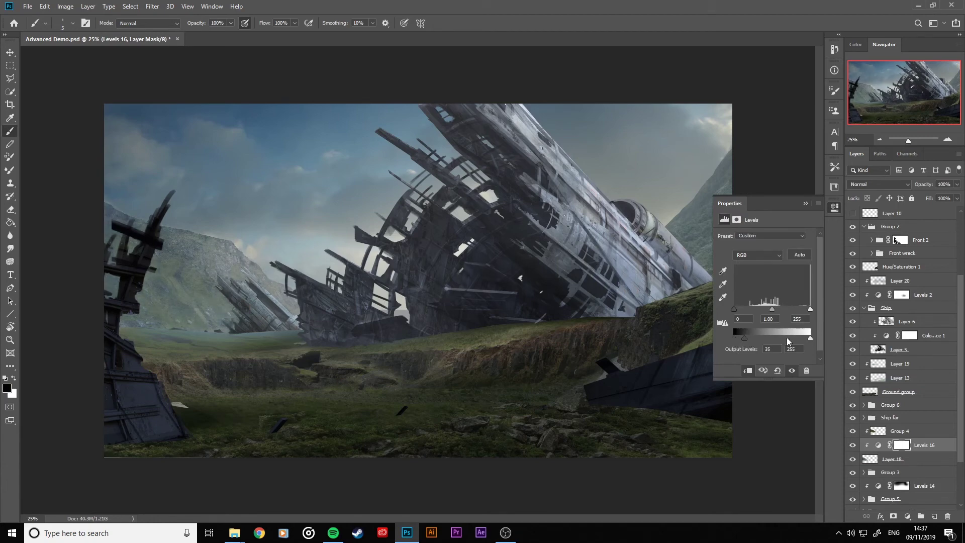
{"action": "left_click_drag", "start_coordinate": [810, 339], "coordinate": [799, 339]}
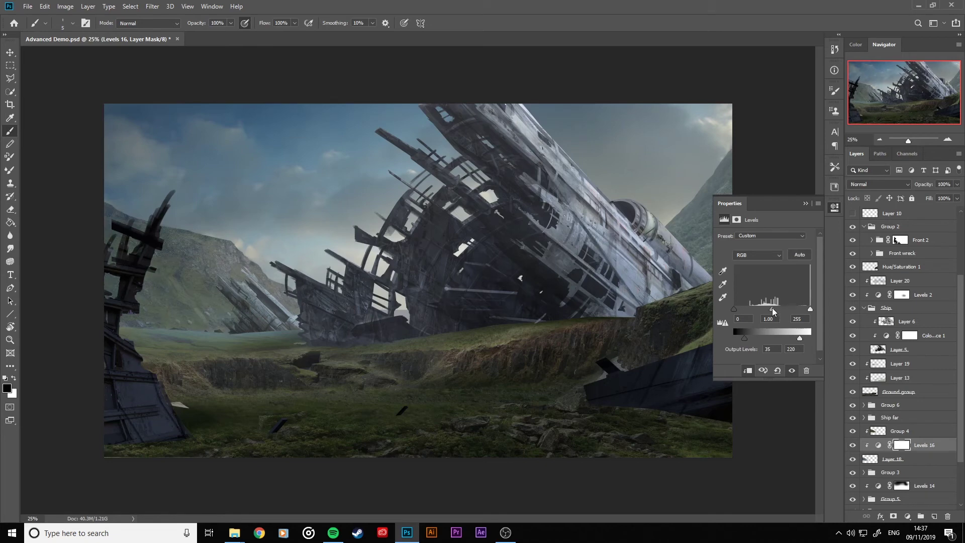
{"action": "left_click_drag", "start_coordinate": [772, 309], "coordinate": [768, 309]}
Run the AKVIS ArtWork filter on Group 4 in Oil style with Simplicity 3.
{"action": "left_click", "coordinate": [899, 430]}
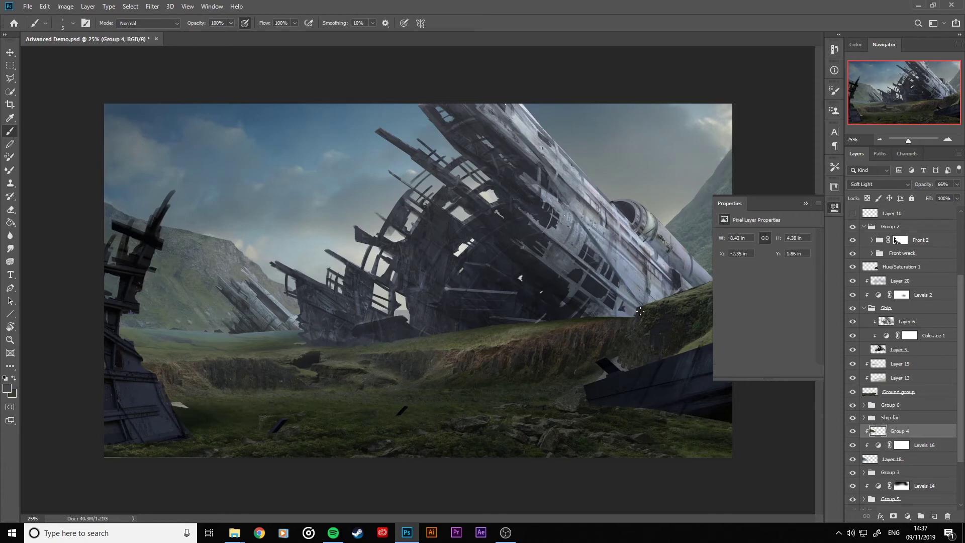
{"action": "left_click", "coordinate": [152, 6]}
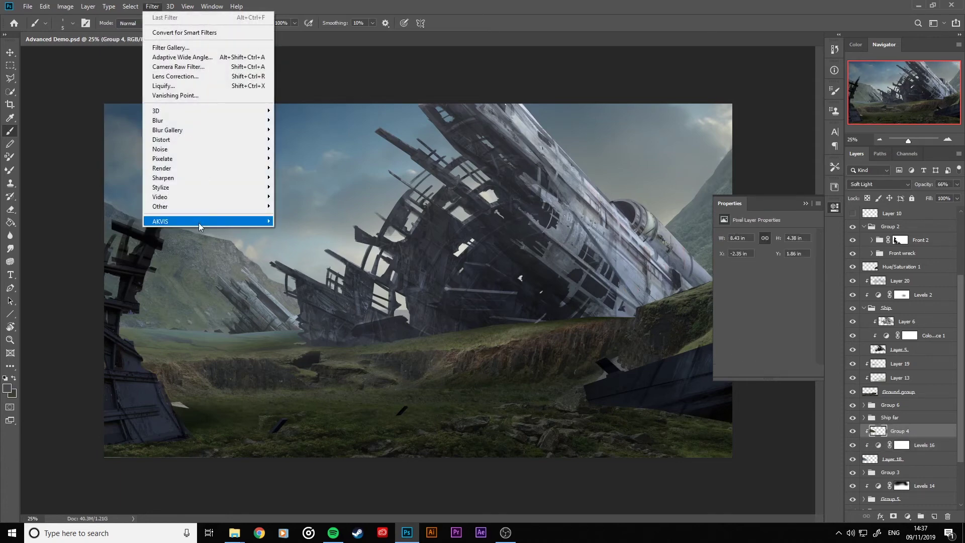
{"action": "mouse_move", "coordinate": [234, 223]}
{"action": "left_click", "coordinate": [291, 220]}
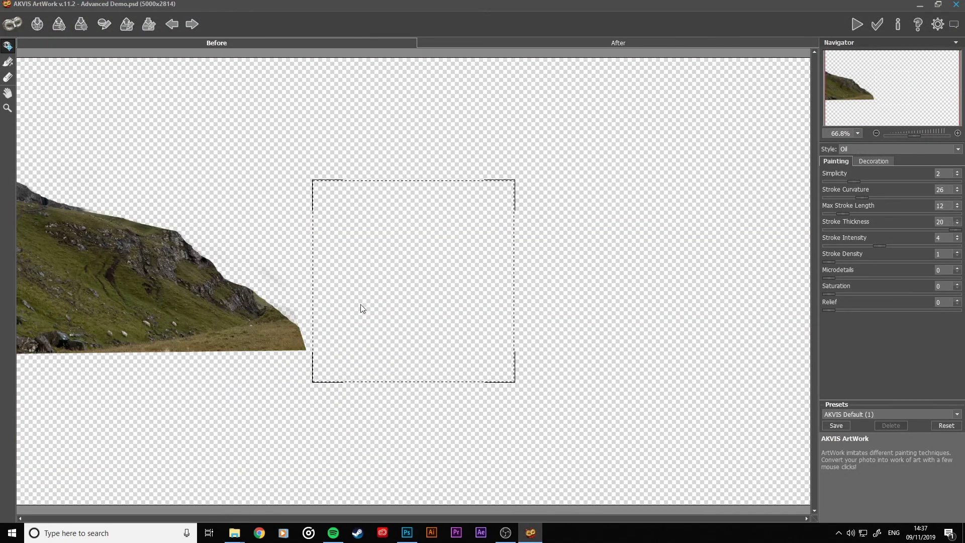
{"action": "left_click_drag", "start_coordinate": [360, 303], "coordinate": [136, 309]}
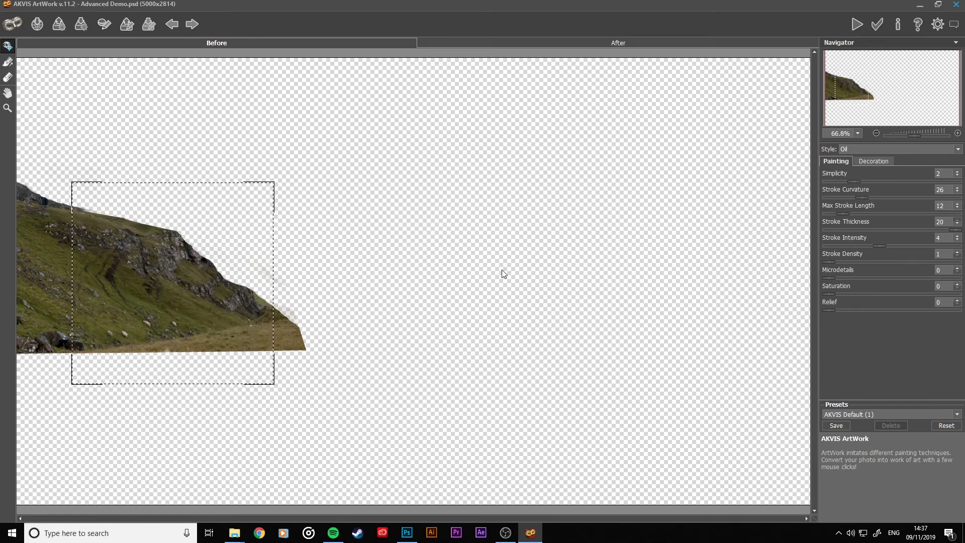
{"action": "left_click_drag", "start_coordinate": [857, 182], "coordinate": [880, 180]}
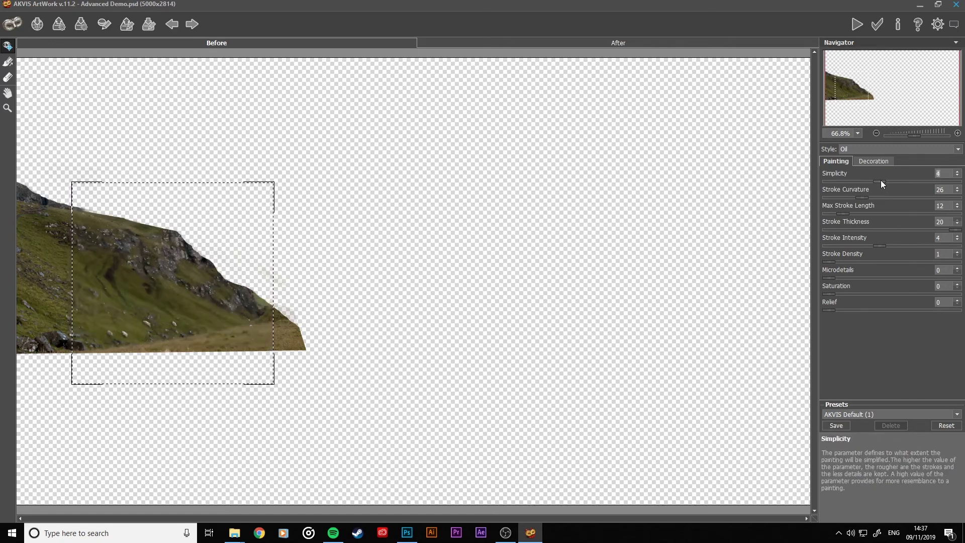
{"action": "left_click_drag", "start_coordinate": [880, 180], "coordinate": [873, 182]}
{"action": "key", "text": "ctrl+r"}
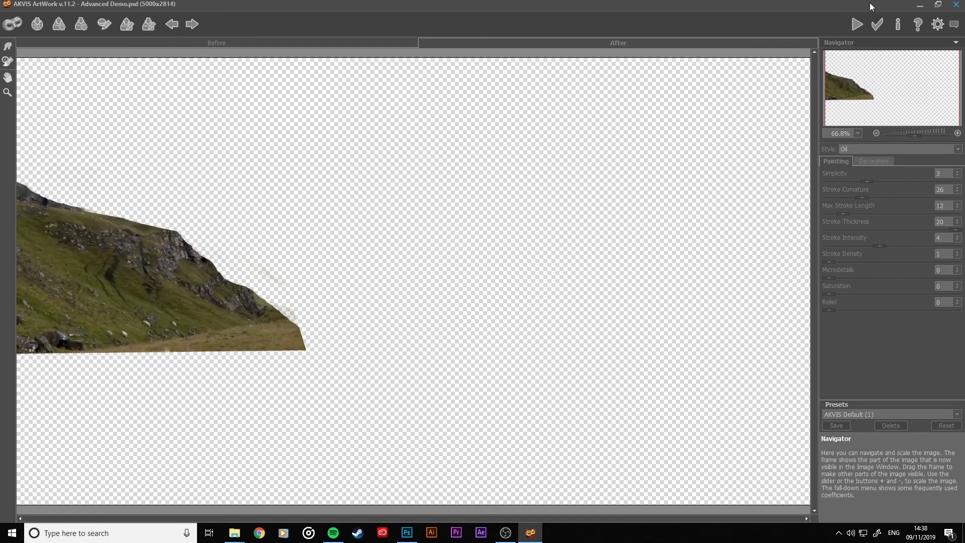
{"action": "left_click", "coordinate": [955, 4]}
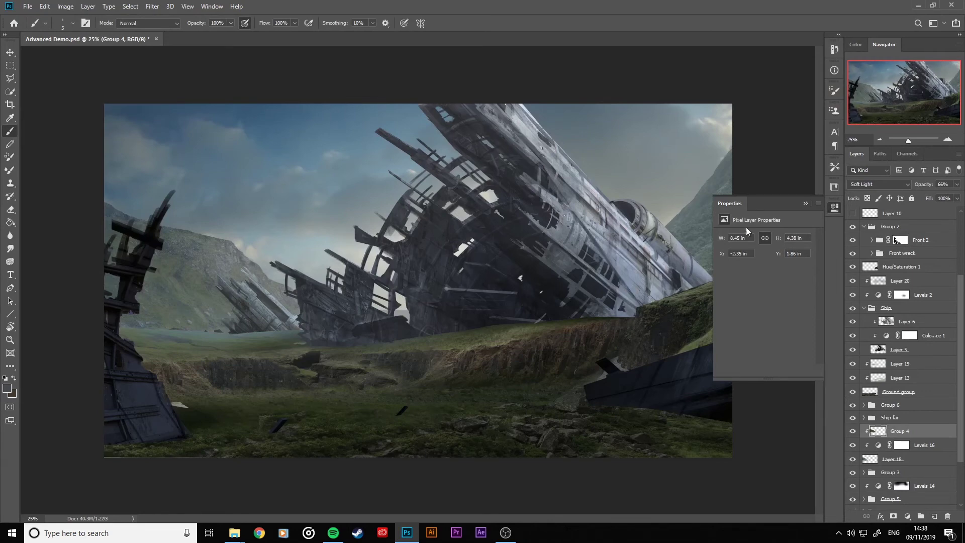
{"action": "left_click", "coordinate": [804, 203]}
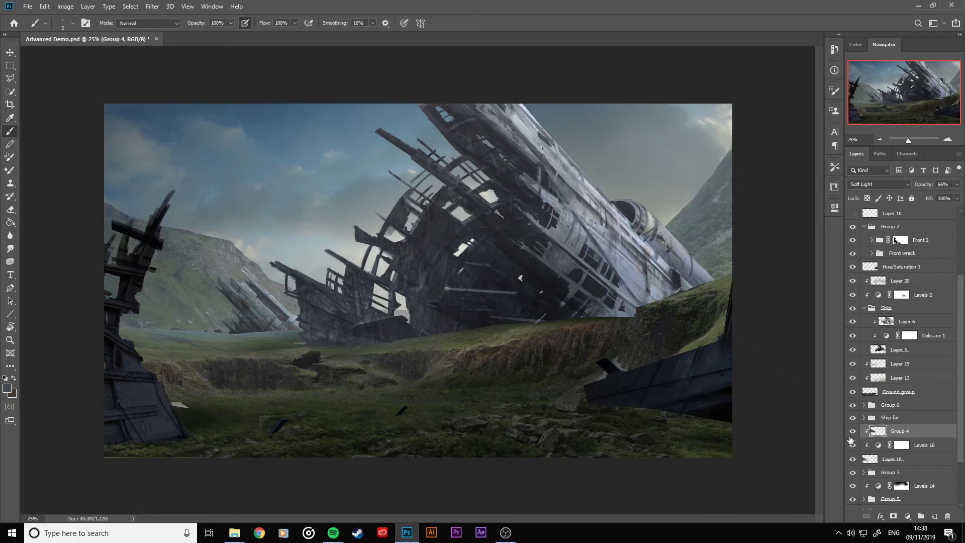
Check the Levels 14 and Layer 18 visibility, and add a new clipped layer above Layer 17 inside Group 6.
{"action": "scroll", "coordinate": [865, 435], "scroll_direction": "down", "scroll_amount": 1}
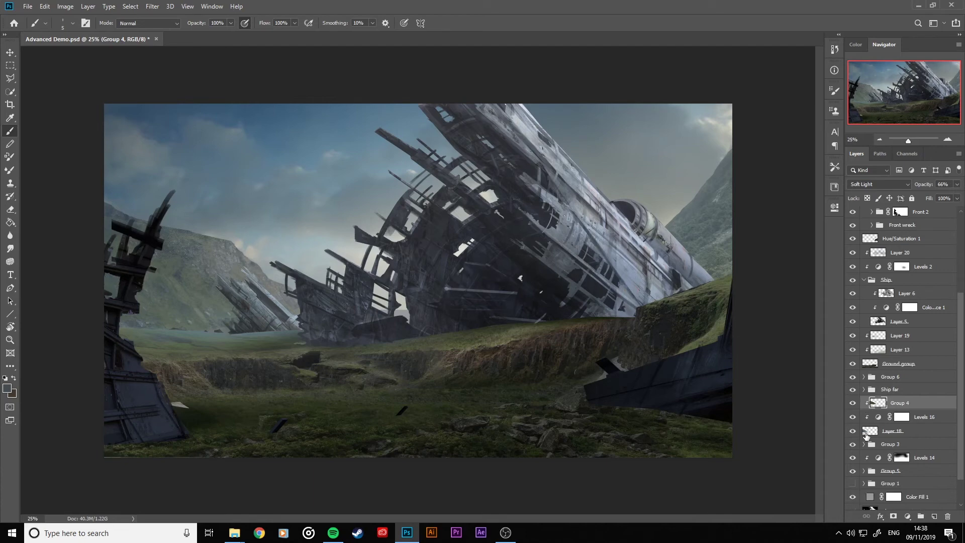
{"action": "left_click", "coordinate": [853, 458]}
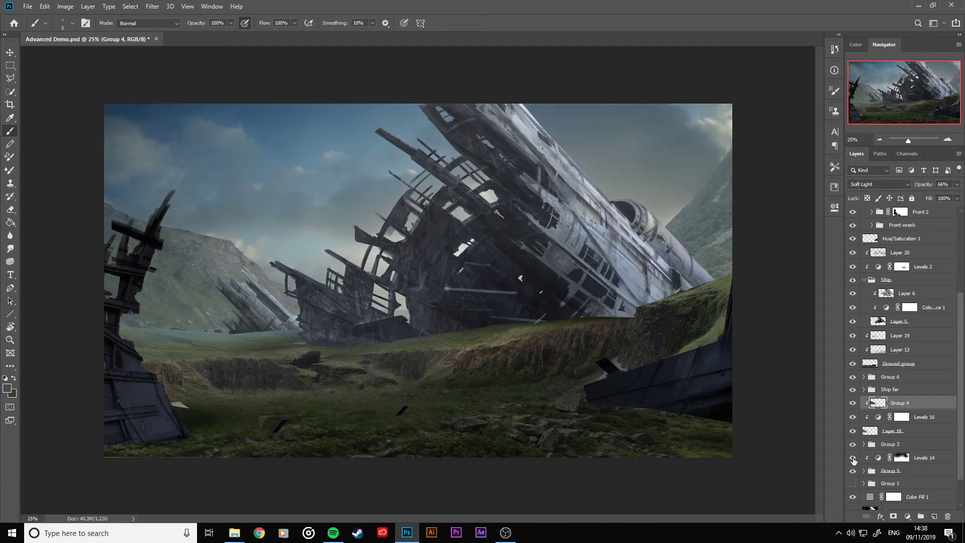
{"action": "left_click", "coordinate": [852, 458]}
{"action": "left_click", "coordinate": [853, 431]}
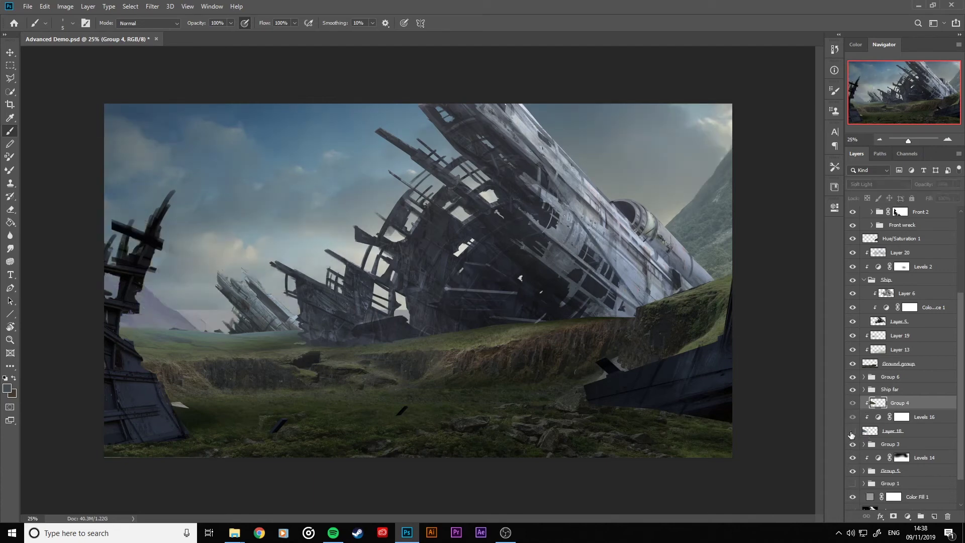
{"action": "left_click", "coordinate": [851, 432]}
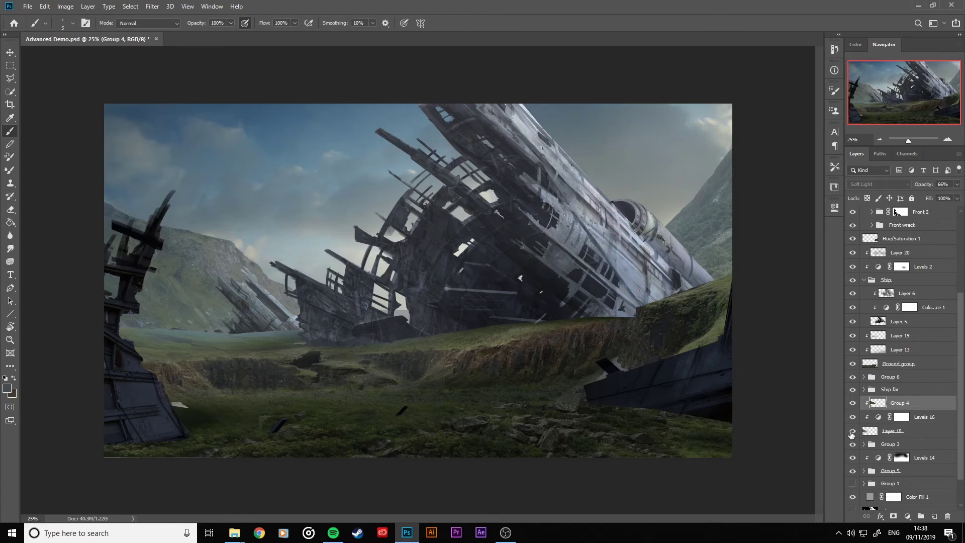
{"action": "left_click", "coordinate": [853, 378]}
{"action": "left_click", "coordinate": [864, 377]}
{"action": "left_click", "coordinate": [910, 393]}
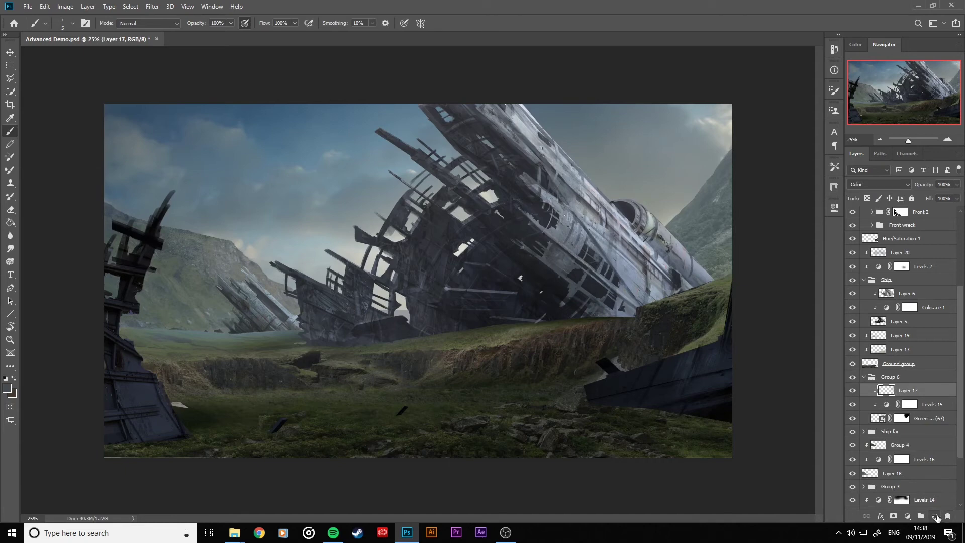
{"action": "left_click", "coordinate": [934, 516]}
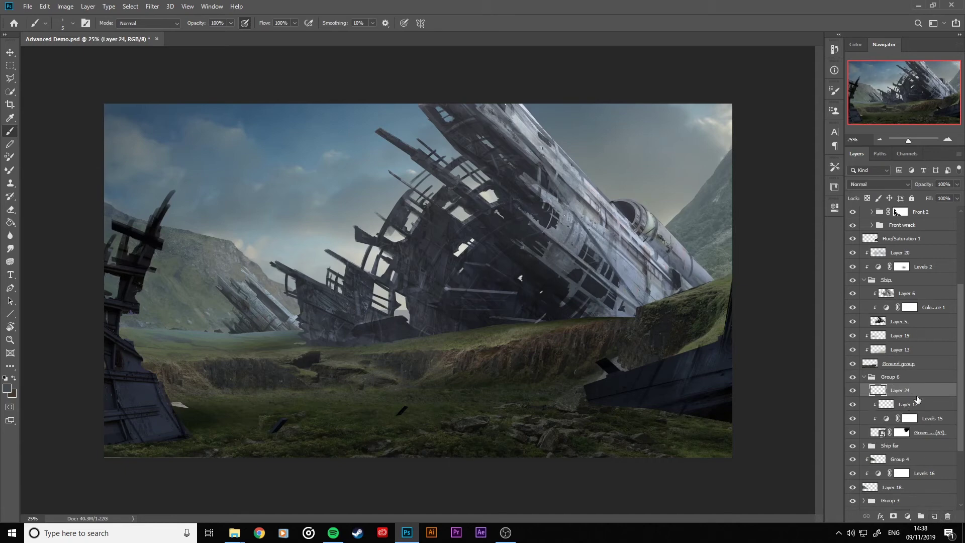
{"action": "left_click", "coordinate": [917, 392], "text": "alt"}
Switch to the Sampled Brush 8 9 brush and adjust its size for painting the hill behind the ship's engine.
{"action": "right_click", "coordinate": [664, 238]}
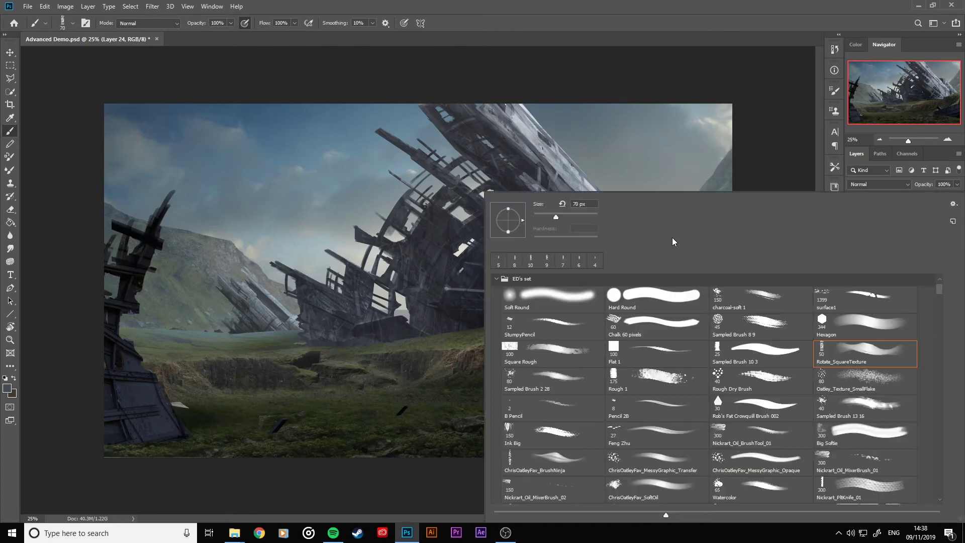
{"action": "double_click", "coordinate": [749, 324]}
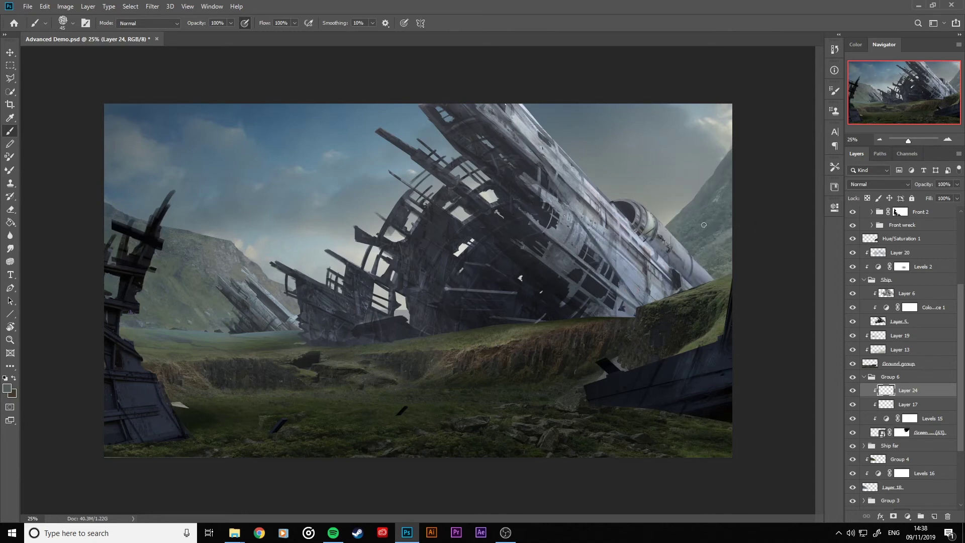
{"action": "key", "text": "bracketright"}
{"action": "key", "text": "bracketright"}
{"action": "key", "text": "bracketright"}
{"action": "key", "text": "bracketright"}
{"action": "key", "text": "bracketright"}
{"action": "key", "text": "bracketright"}
{"action": "key", "text": "bracketright"}
{"action": "key", "text": "bracketright"}
{"action": "key", "text": "bracketright"}
{"action": "key", "text": "bracketleft"}
{"action": "key", "text": "bracketleft"}
{"action": "key", "text": "bracketleft"}
{"action": "key", "text": "bracketleft"}
{"action": "key", "text": "bracketleft"}
{"action": "key", "text": "bracketleft"}
{"action": "key", "text": "bracketright"}
{"action": "key", "text": "bracketright"}
{"action": "key", "text": "bracketleft"}
{"action": "key", "text": "bracketleft"}
{"action": "key", "text": "bracketleft"}
{"action": "key", "text": "bracketleft"}
{"action": "key", "text": "bracketright"}
{"action": "key", "text": "bracketright"}
Sample colours from the hill behind the ship's engine and paint over its slope on Layer 24, resizing the brush between 70 and 175 px.
{"action": "left_click", "coordinate": [723, 154], "text": "alt"}
{"action": "left_click", "coordinate": [723, 166], "text": "alt"}
{"action": "left_click", "coordinate": [667, 236], "text": "alt"}
{"action": "key", "text": "bracketright"}
{"action": "key", "text": "bracketright"}
{"action": "key", "text": "bracketright"}
{"action": "key", "text": "bracketright"}
{"action": "key", "text": "bracketright"}
{"action": "key", "text": "bracketright"}
{"action": "key", "text": "bracketright"}
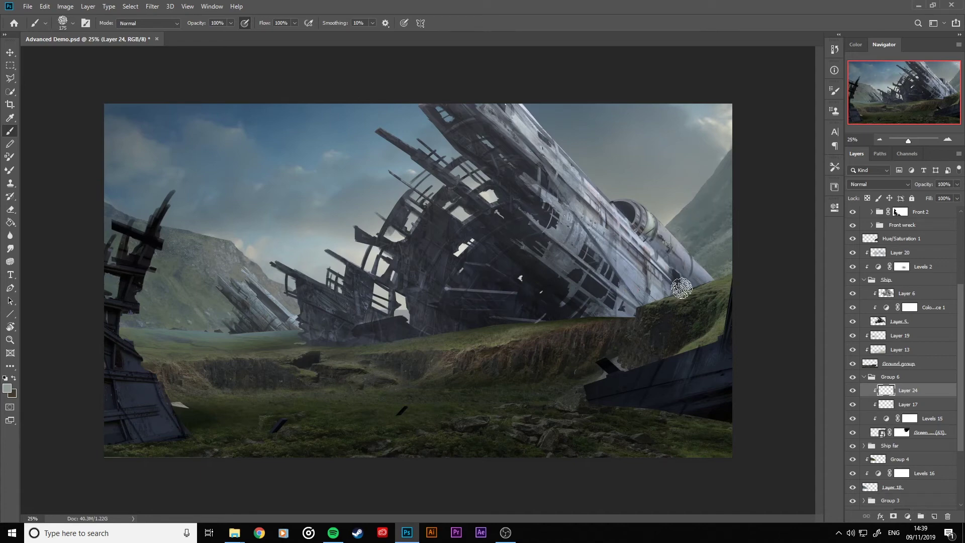
{"action": "key", "text": "bracketleft"}
{"action": "key", "text": "bracketleft"}
{"action": "key", "text": "bracketleft"}
{"action": "key", "text": "bracketleft"}
{"action": "key", "text": "bracketleft"}
{"action": "key", "text": "bracketleft"}
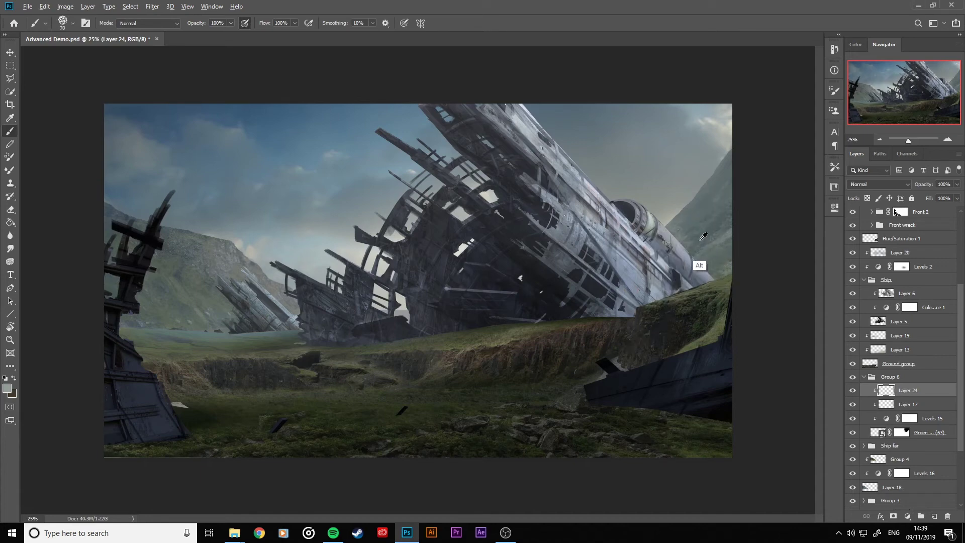
Soften the same hill's rock detail with resampled colour and broader strokes, enlarging the brush to 250 px and reducing it to 125 px.
{"action": "key", "text": "alt"}
{"action": "key", "text": "bracketleft"}
{"action": "key", "text": "bracketleft"}
{"action": "key", "text": "bracketleft"}
{"action": "key", "text": "bracketright"}
{"action": "key", "text": "bracketright"}
{"action": "key", "text": "bracketright"}
{"action": "key", "text": "bracketright"}
{"action": "key", "text": "bracketright"}
{"action": "key", "text": "bracketright"}
{"action": "key", "text": "bracketright"}
{"action": "key", "text": "bracketright"}
{"action": "key", "text": "bracketright"}
{"action": "key", "text": "bracketright"}
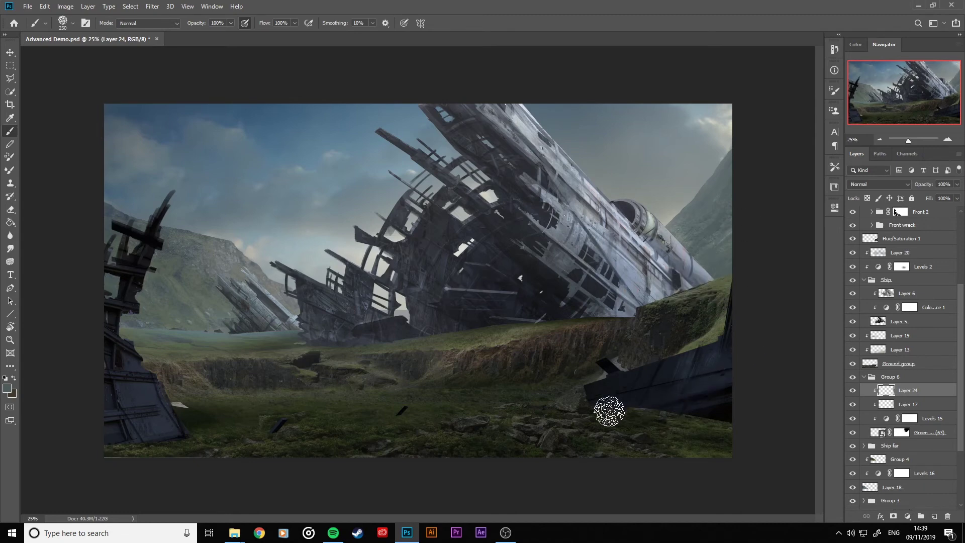
{"action": "key", "text": "bracketleft"}
{"action": "key", "text": "bracketleft"}
{"action": "key", "text": "bracketleft"}
{"action": "key", "text": "bracketleft"}
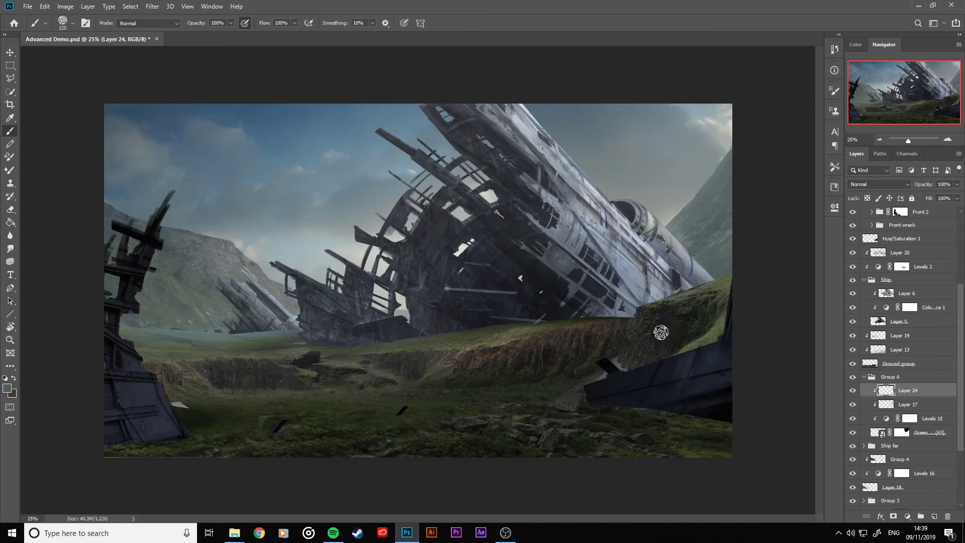
Collapse Group 6 and add a new clipped layer directly above Group 4 for painting the hill beside the distant wreck.
{"action": "left_click", "coordinate": [864, 377]}
{"action": "left_click", "coordinate": [873, 404]}
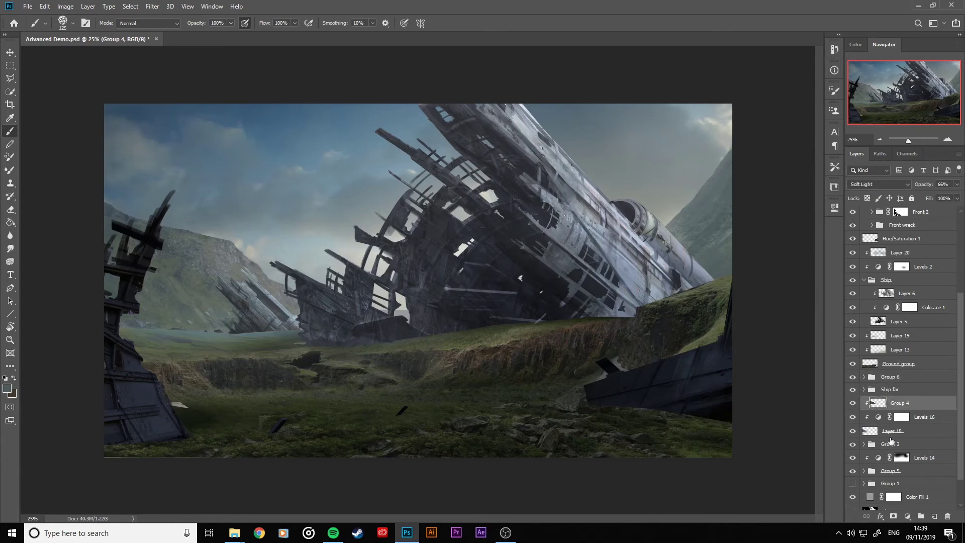
{"action": "left_click", "coordinate": [934, 517]}
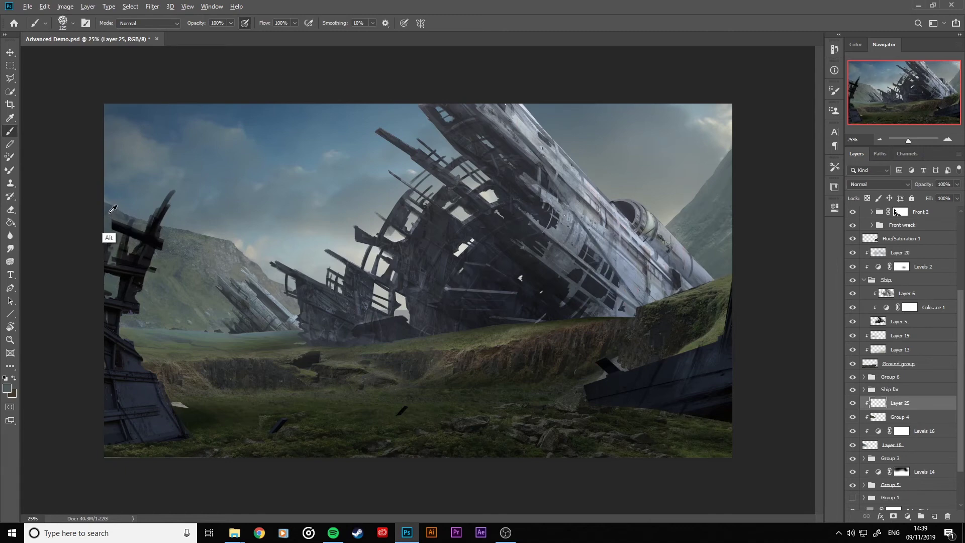
Paint sampled hill colours on Layer 25 around the slope behind the foreground wreck, varying the brush size down to 70 px.
{"action": "key", "text": "bracketleft"}
{"action": "key", "text": "bracketleft"}
{"action": "key", "text": "bracketleft"}
{"action": "key", "text": "bracketleft"}
{"action": "key", "text": "bracketright"}
{"action": "key", "text": "bracketright"}
{"action": "key", "text": "bracketright"}
{"action": "key", "text": "bracketright"}
{"action": "key", "text": "bracketleft"}
{"action": "key", "text": "bracketleft"}
{"action": "key", "text": "bracketleft"}
{"action": "key", "text": "bracketleft"}
{"action": "key", "text": "bracketleft"}
{"action": "key", "text": "bracketleft"}
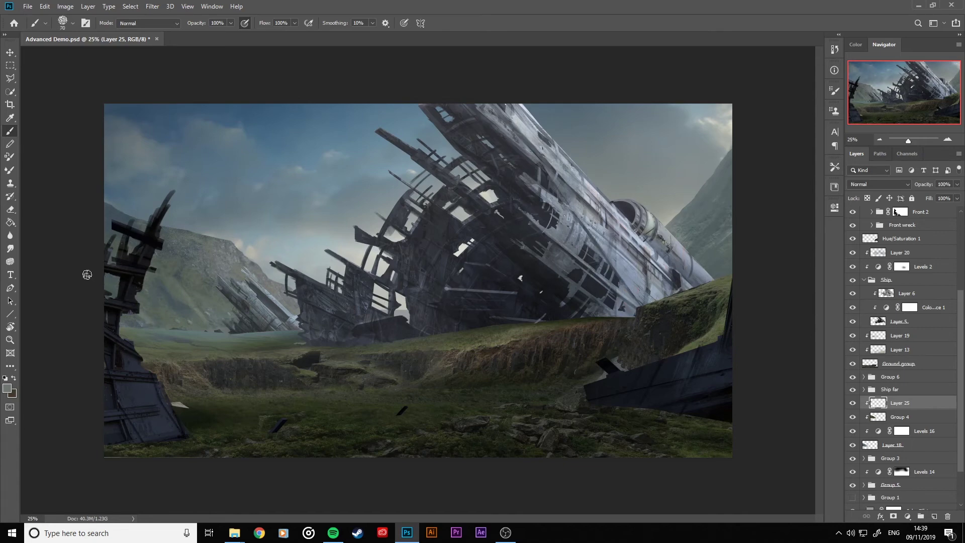
Smooth the rocky texture of the hill behind the distant wreck with varied strokes on Layer 25, enlarging the brush to 400 px.
{"action": "key", "text": "bracketright"}
{"action": "key", "text": "bracketright"}
{"action": "key", "text": "bracketright"}
{"action": "key", "text": "bracketright"}
{"action": "key", "text": "bracketright"}
{"action": "key", "text": "bracketleft"}
{"action": "key", "text": "bracketleft"}
{"action": "key", "text": "bracketleft"}
{"action": "key", "text": "bracketleft"}
{"action": "key", "text": "bracketleft"}
{"action": "key", "text": "bracketleft"}
{"action": "key", "text": "bracketright"}
{"action": "key", "text": "bracketleft"}
{"action": "key", "text": "bracketright"}
{"action": "key", "text": "bracketright"}
{"action": "key", "text": "bracketright"}
{"action": "key", "text": "bracketright"}
{"action": "key", "text": "bracketright"}
{"action": "key", "text": "bracketright"}
{"action": "key", "text": "bracketright"}
{"action": "key", "text": "bracketright"}
{"action": "key", "text": "bracketright"}
{"action": "key", "text": "bracketright"}
{"action": "key", "text": "bracketright"}
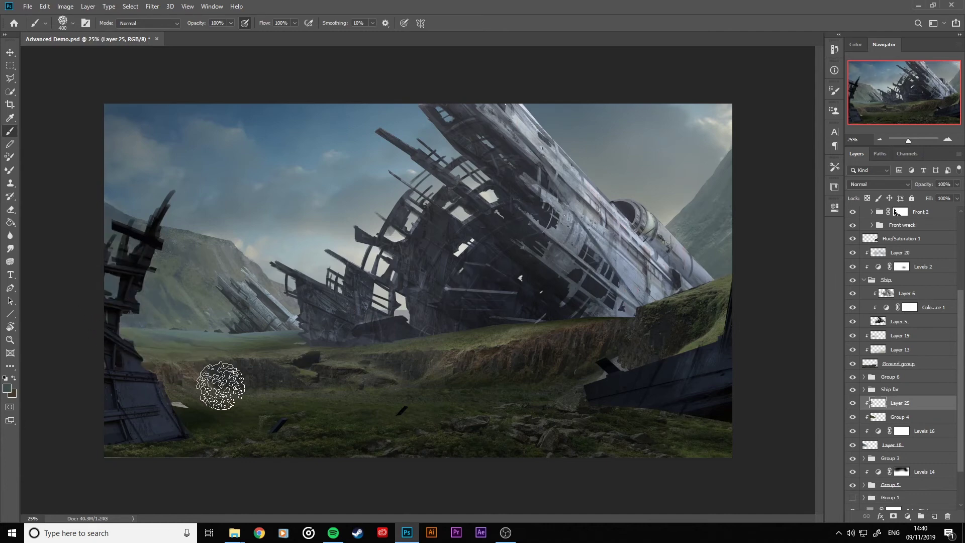
Paint bluish haze over the base of the hill near the distant wreck, reducing the brush from 500 to 50 px for finer strokes.
{"action": "key", "text": "bracketright"}
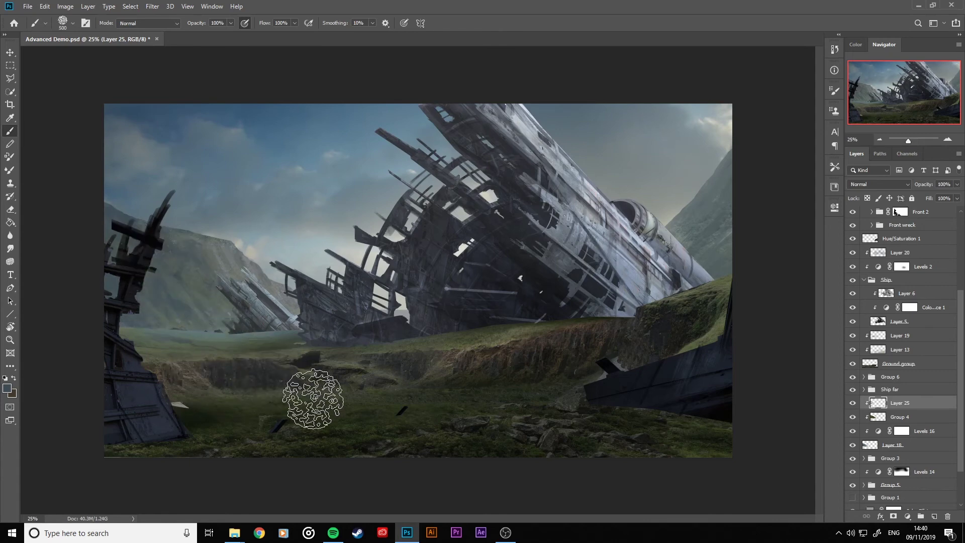
{"action": "key", "text": "bracketleft"}
{"action": "key", "text": "bracketleft"}
{"action": "key", "text": "bracketleft"}
{"action": "key", "text": "bracketleft"}
{"action": "key", "text": "bracketleft"}
{"action": "key", "text": "bracketleft"}
{"action": "key", "text": "bracketleft"}
{"action": "key", "text": "bracketleft"}
{"action": "key", "text": "bracketleft"}
{"action": "key", "text": "bracketleft"}
{"action": "key", "text": "bracketleft"}
{"action": "key", "text": "bracketright"}
{"action": "key", "text": "bracketright"}
{"action": "key", "text": "bracketright"}
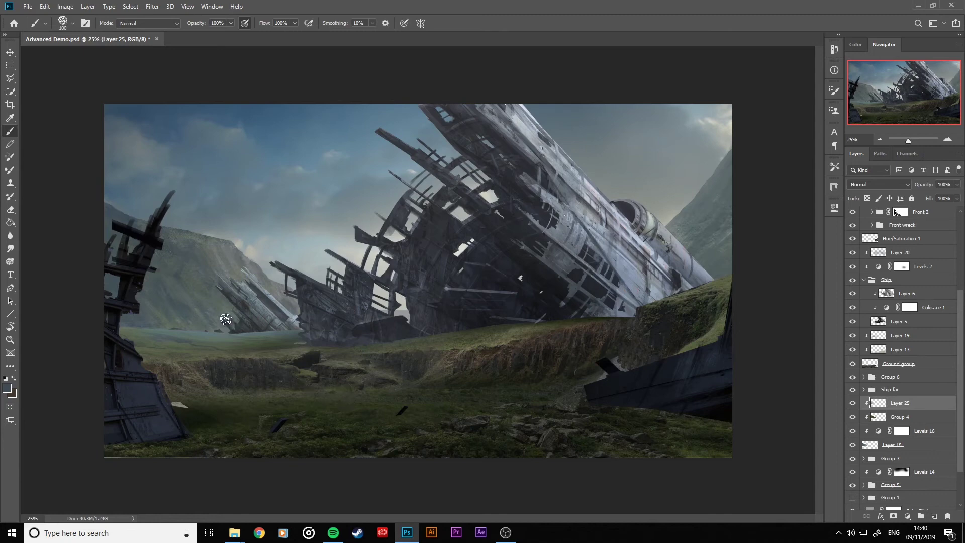
{"action": "key", "text": "bracketleft"}
{"action": "key", "text": "bracketleft"}
{"action": "key", "text": "bracketleft"}
{"action": "key", "text": "bracketleft"}
{"action": "key", "text": "bracketleft"}
{"action": "key", "text": "bracketleft"}
Compare the hill with Layer 25 hidden and shown, and check the whole composition at a reduced size.
{"action": "left_click", "coordinate": [852, 404]}
{"action": "left_click", "coordinate": [852, 404]}
{"action": "key", "text": "ctrl+minus"}
{"action": "key", "text": "ctrl+minus"}
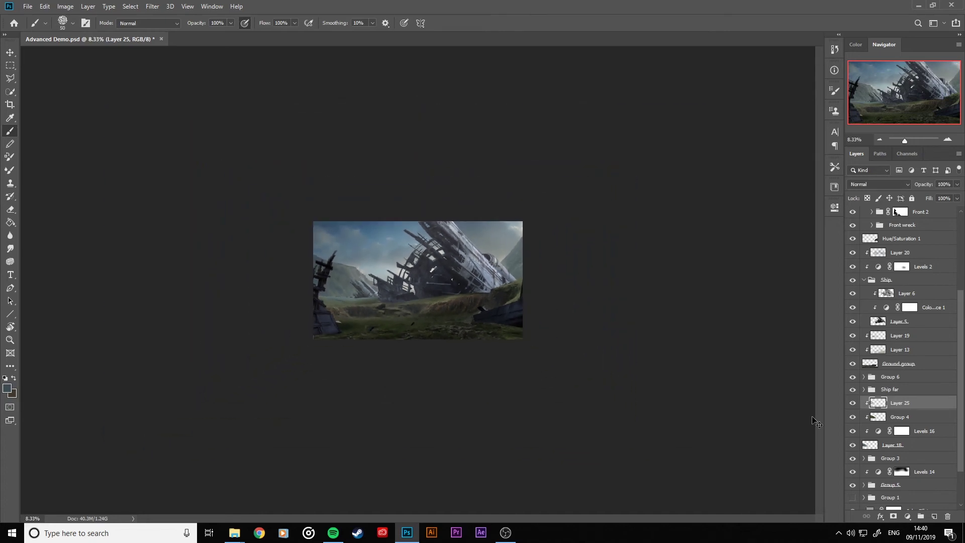
{"action": "key", "text": "ctrl+plus"}
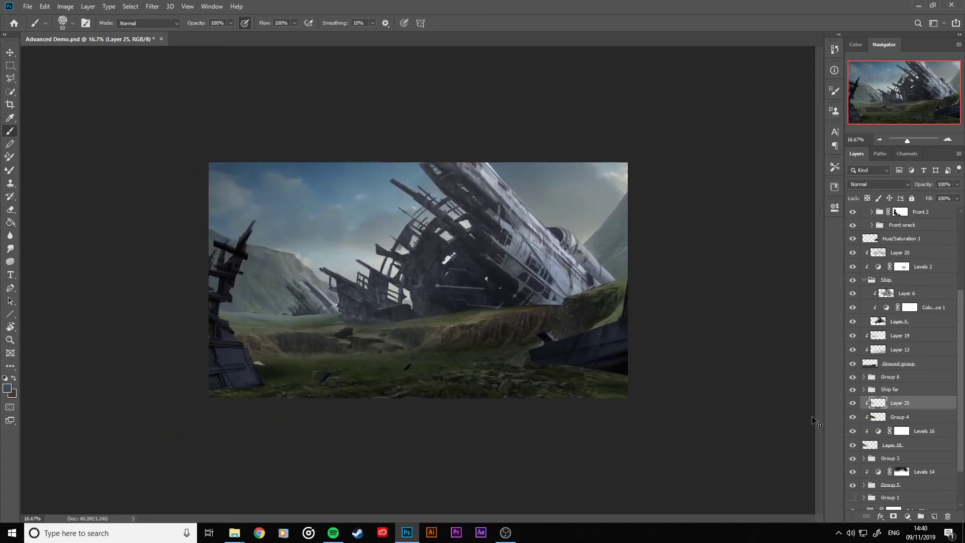
{"action": "key", "text": "ctrl+plus"}
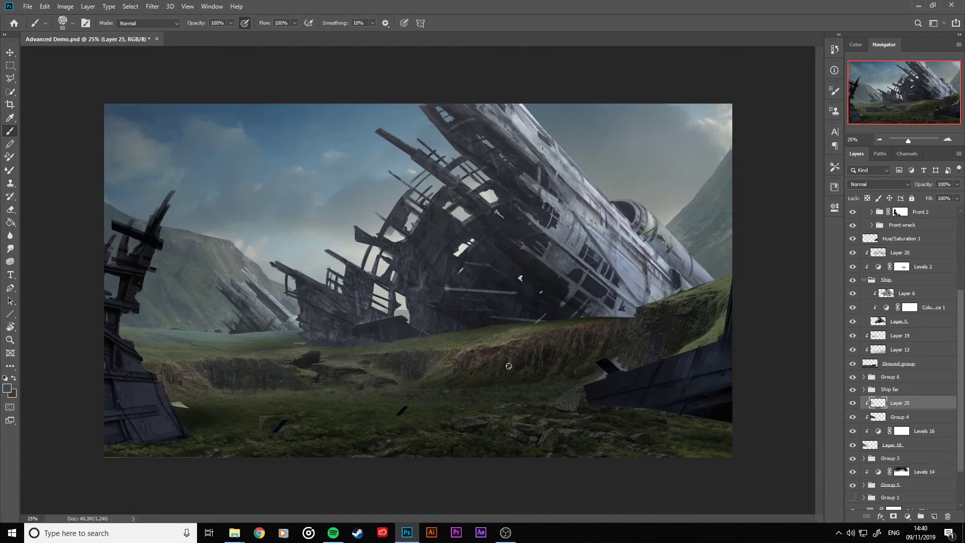
Refine the hill's upper slope on Layer 18 and Layer 25 with sampled colour, using the brush at 80 px and smaller.
{"action": "left_click", "coordinate": [870, 446]}
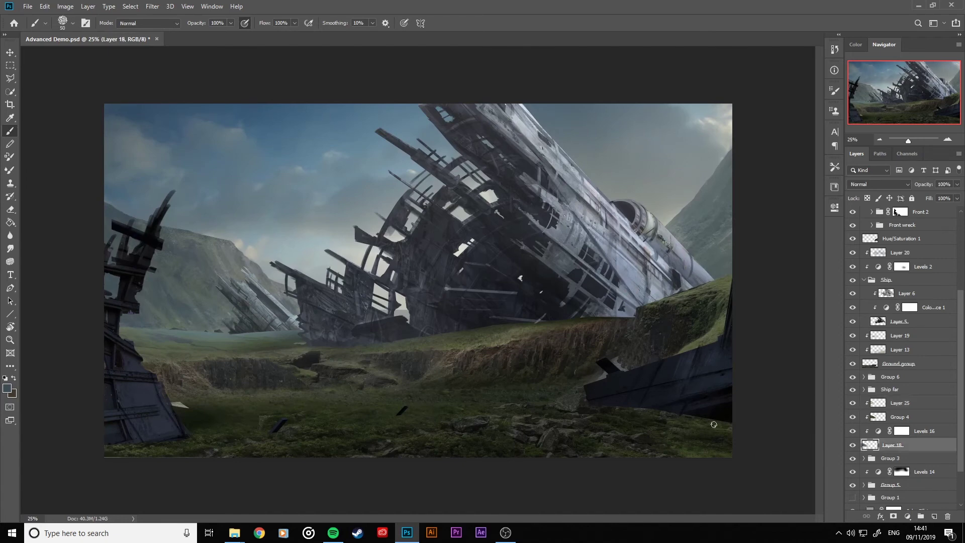
{"action": "key", "text": "bracketright"}
{"action": "key", "text": "bracketright"}
{"action": "key", "text": "bracketright"}
{"action": "left_click", "coordinate": [880, 408]}
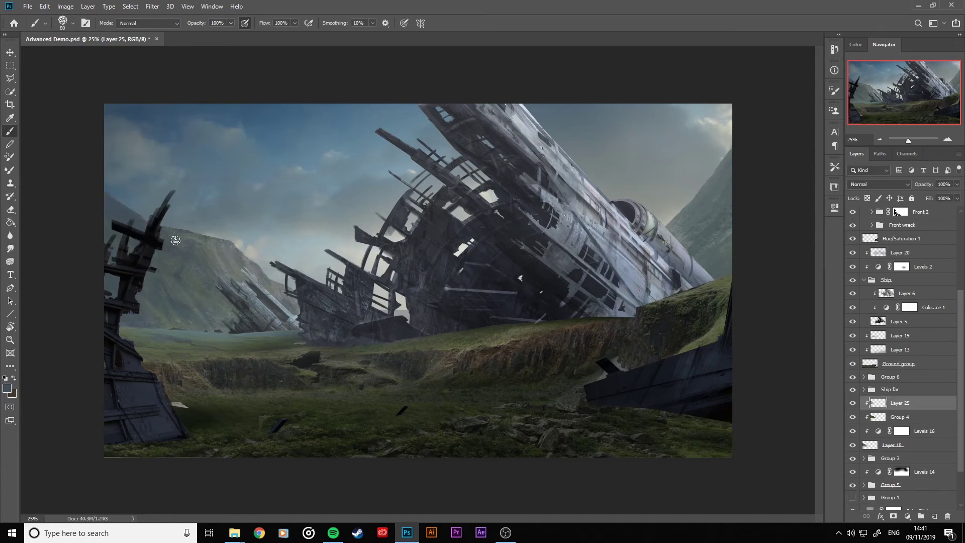
{"action": "key", "text": "alt"}
{"action": "key", "text": "bracketleft"}
Toggle the visibility of Layer 19 and Ground group to examine the haze along the ground's far edge.
{"action": "scroll", "coordinate": [872, 370], "scroll_direction": "up", "scroll_amount": 2}
{"action": "left_click", "coordinate": [853, 364]}
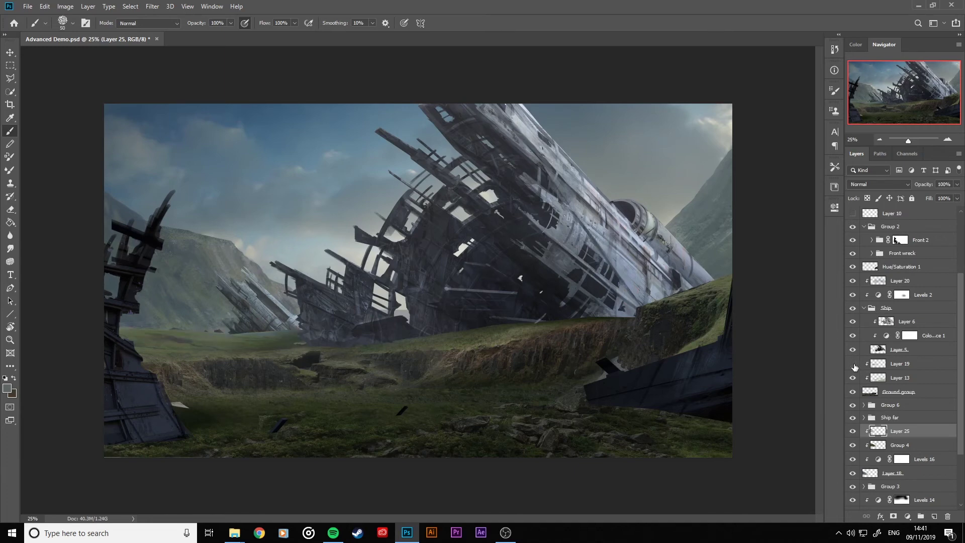
{"action": "left_click", "coordinate": [854, 363]}
{"action": "left_click", "coordinate": [854, 364]}
{"action": "left_click", "coordinate": [854, 365]}
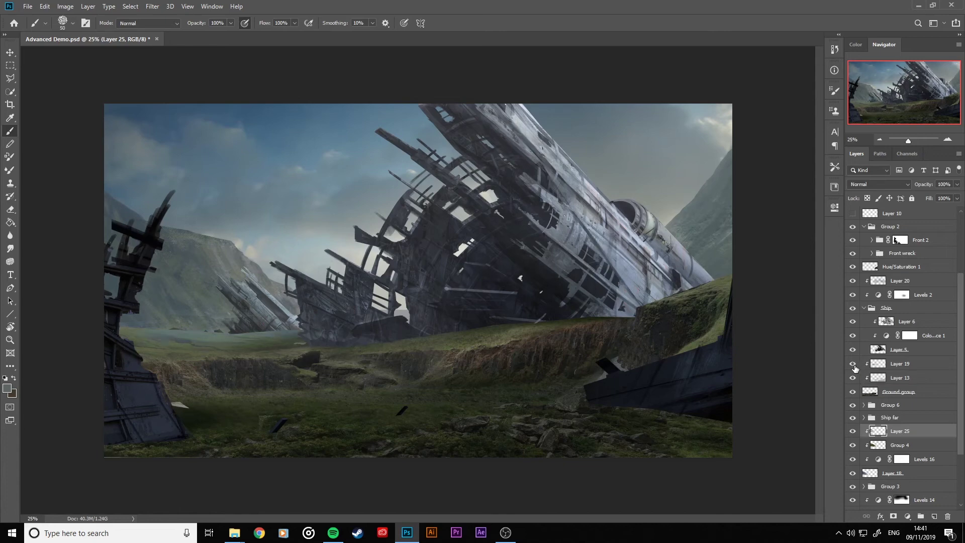
{"action": "left_click", "coordinate": [853, 392]}
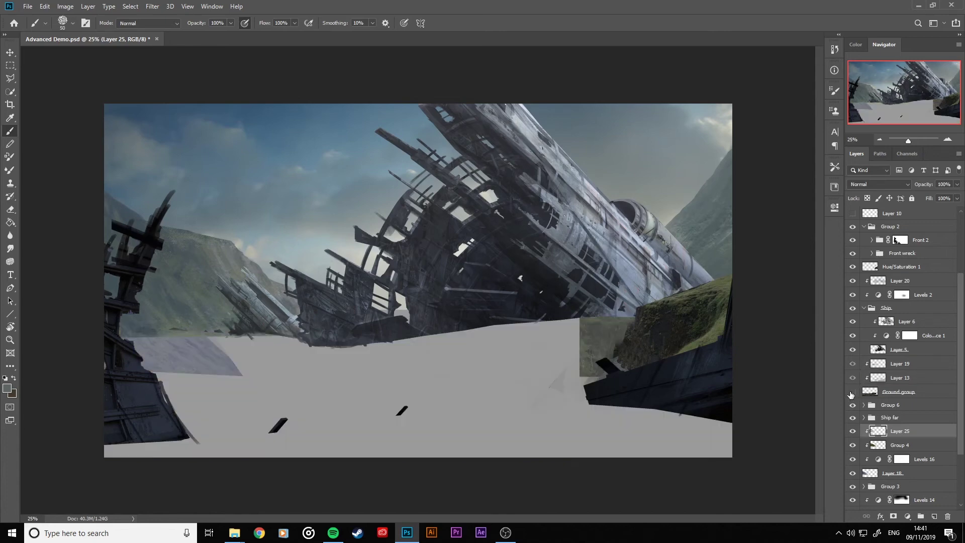
{"action": "left_click", "coordinate": [854, 392]}
Select the Ground group layer with the Eraser tool, and flip the canvas horizontally to review the composition at a reduced size.
{"action": "left_click", "coordinate": [862, 393]}
{"action": "key", "text": "e"}
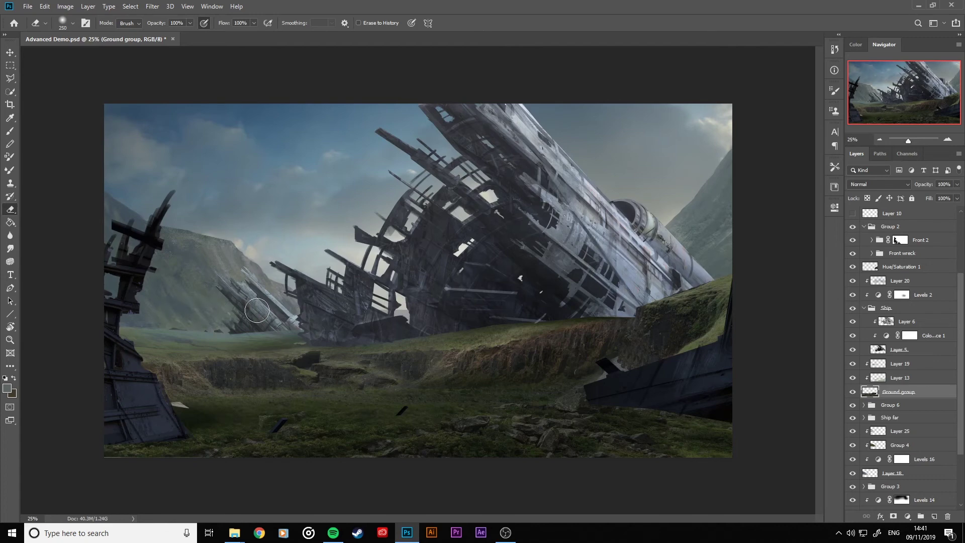
{"action": "scroll", "coordinate": [358, 271], "scroll_direction": "down", "scroll_amount": 3}
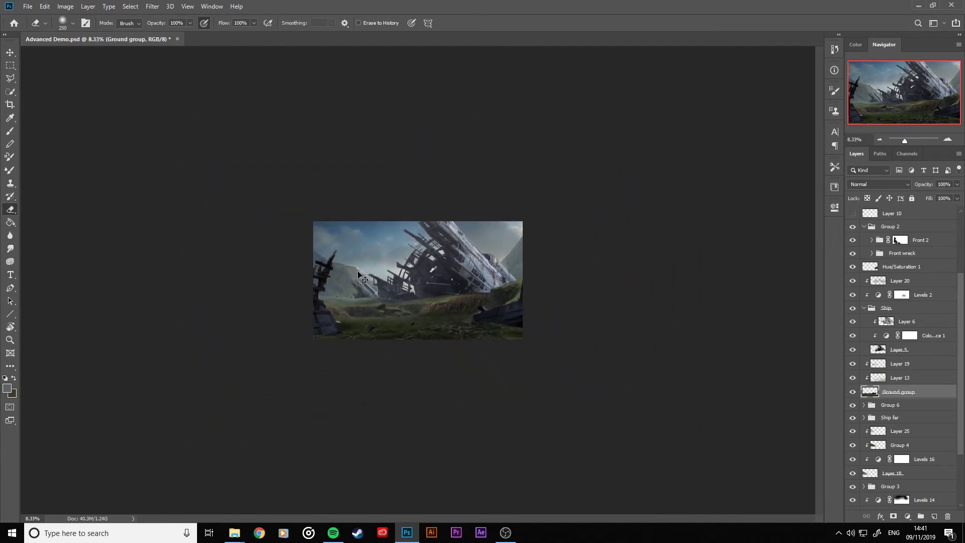
{"action": "scroll", "coordinate": [358, 272], "scroll_direction": "up", "scroll_amount": 2}
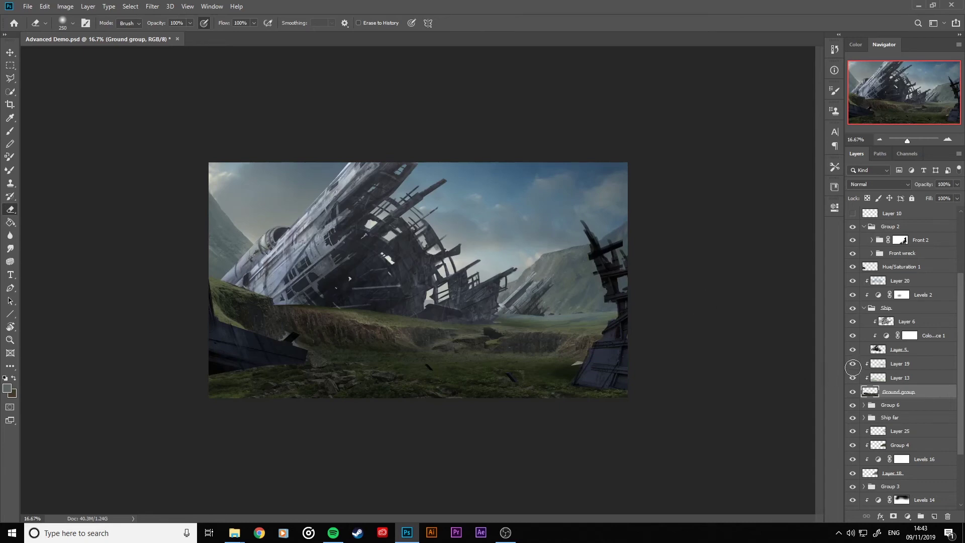
Check Layer 19's contribution by toggling its visibility, and lower its opacity to thin the haze on the ground.
{"action": "left_click", "coordinate": [852, 364]}
{"action": "left_click", "coordinate": [852, 364]}
{"action": "left_click", "coordinate": [900, 366]}
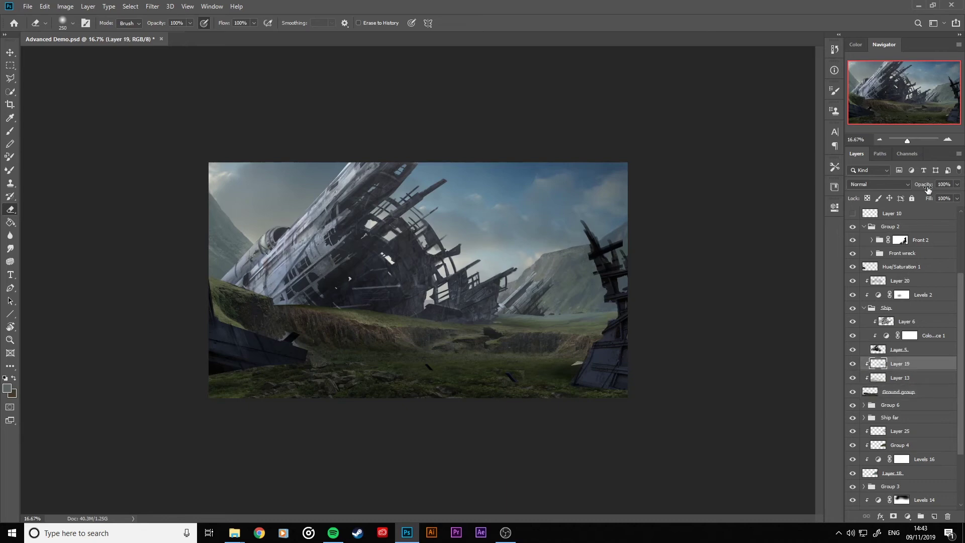
{"action": "left_click_drag", "start_coordinate": [928, 185], "coordinate": [860, 196]}
{"action": "left_click_drag", "start_coordinate": [859, 196], "coordinate": [854, 197]}
Add a new layer above Layer 19 and paint a dark patch over the ground bank beneath the wreck with the Brush tool.
{"action": "left_click", "coordinate": [933, 516]}
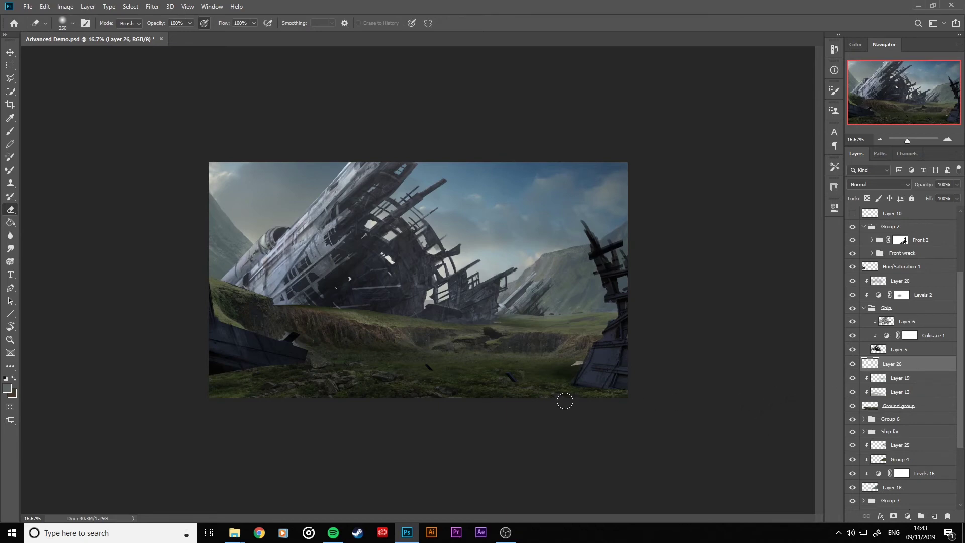
{"action": "left_click", "coordinate": [10, 130]}
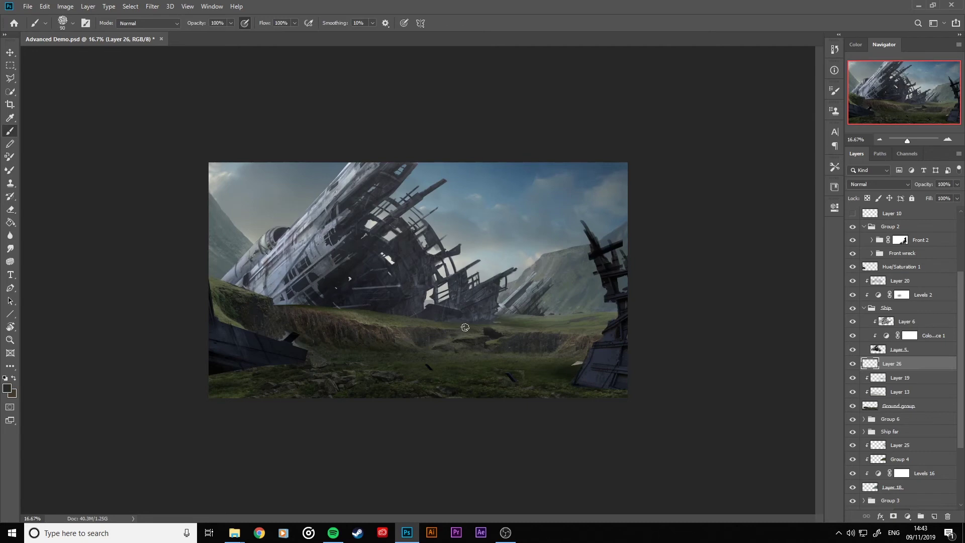
{"action": "key", "text": "bracketright"}
{"action": "key", "text": "bracketright"}
{"action": "key", "text": "bracketright"}
{"action": "key", "text": "bracketright"}
{"action": "key", "text": "bracketright"}
{"action": "mouse_move", "coordinate": [471, 328]}
{"action": "left_mouse_down"}
{"action": "mouse_move", "coordinate": [432, 344]}
{"action": "mouse_move", "coordinate": [405, 336]}
{"action": "left_mouse_up"}
{"action": "key", "text": "bracketleft"}
{"action": "key", "text": "bracketleft"}
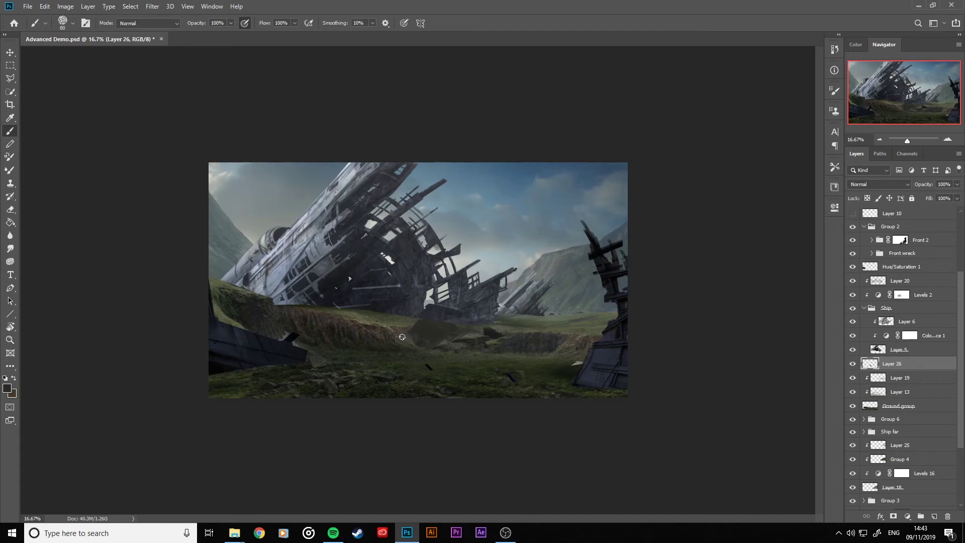
Blend the dark patch into the surrounding ground on Layer 26 with sampled ground colours, using a brush of about 35 to 45 px.
{"action": "key", "text": "bracketleft"}
{"action": "left_click", "coordinate": [419, 336], "text": "alt"}
{"action": "left_click", "coordinate": [510, 372], "text": "alt"}
{"action": "left_click", "coordinate": [571, 393], "text": "alt"}
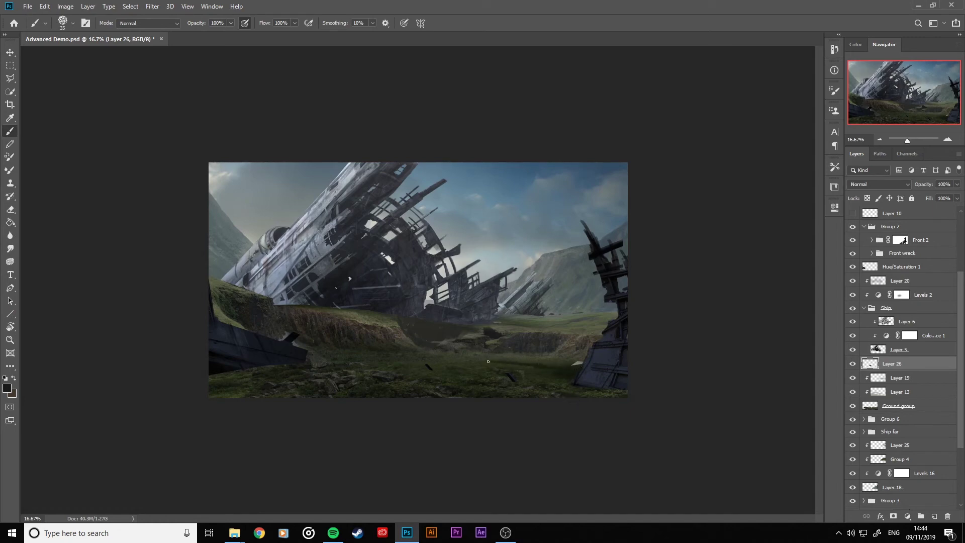
{"action": "key", "text": "bracketright"}
Identify Hue/Saturation 1's contribution by toggling its visibility, and touch up the ground on that layer with sampled colour.
{"action": "left_click", "coordinate": [852, 267]}
{"action": "left_click", "coordinate": [852, 266]}
{"action": "left_click", "coordinate": [864, 272]}
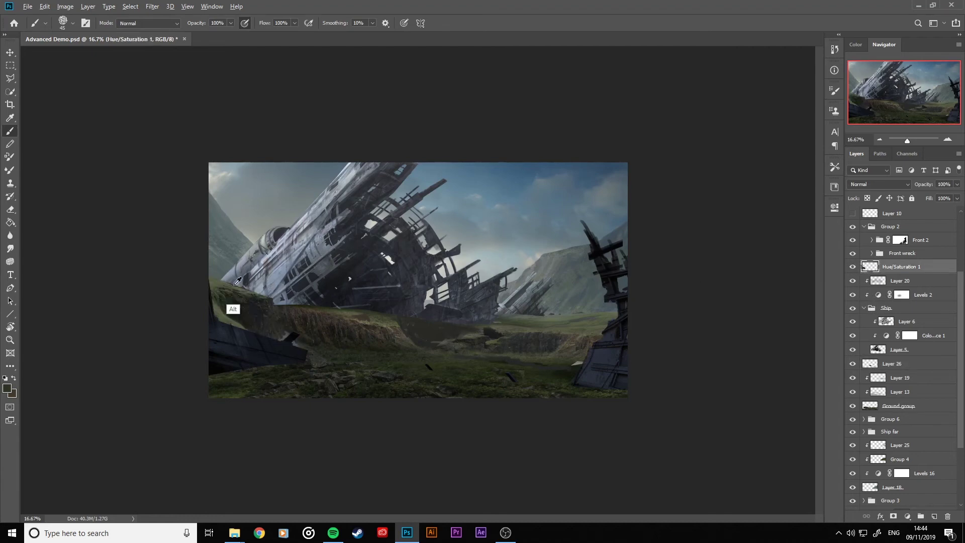
{"action": "left_click", "coordinate": [249, 295], "text": "alt"}
{"action": "left_click", "coordinate": [342, 321]}
{"action": "left_click", "coordinate": [560, 344]}
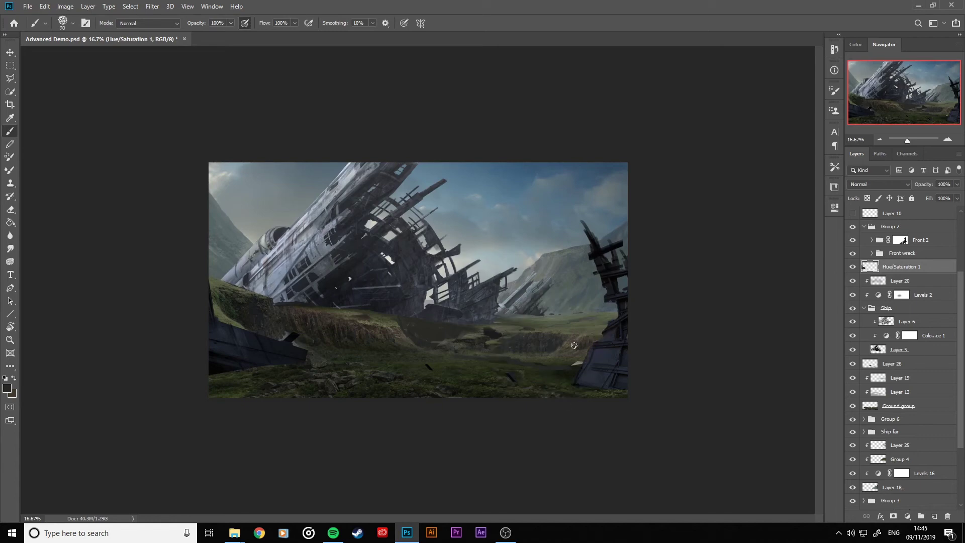
Soften the bank's edge beside the dark patch on Hue/Saturation 1 with sampled tones, varying the brush between 35 and 70 px.
{"action": "key", "text": "bracketright"}
{"action": "key", "text": "bracketright"}
{"action": "key", "text": "bracketleft"}
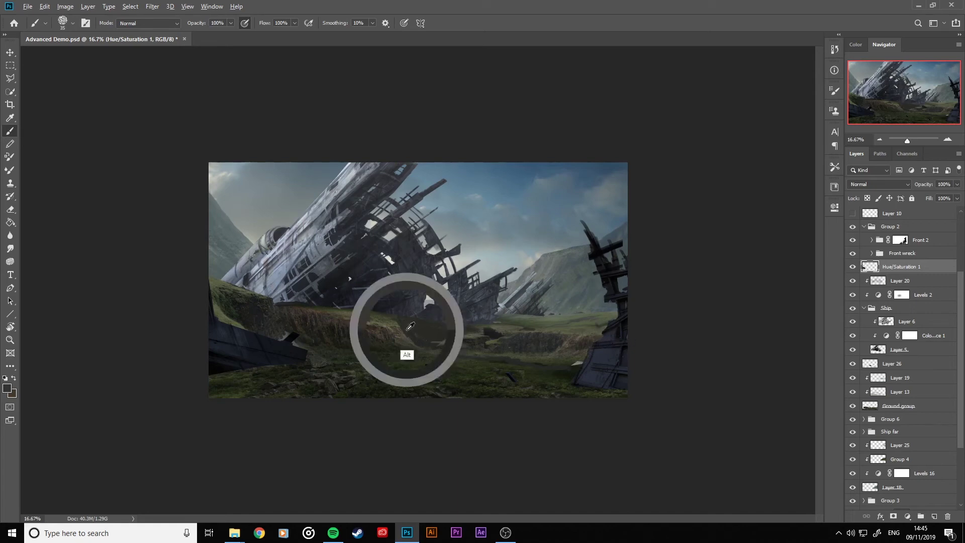
{"action": "key", "text": "bracketright"}
{"action": "key", "text": "bracketright"}
{"action": "key", "text": "bracketright"}
{"action": "key", "text": "bracketright"}
{"action": "key", "text": "bracketright"}
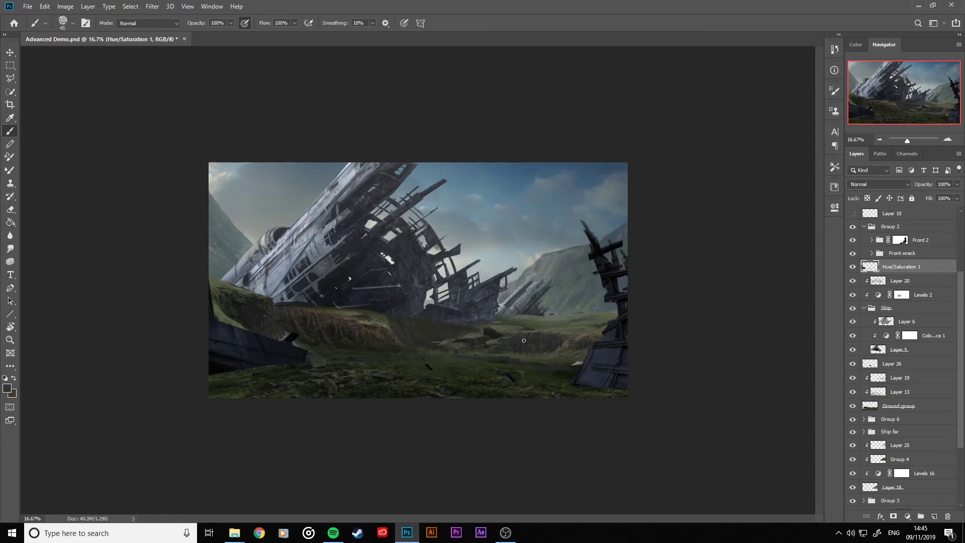
Review the horizontally flipped composition at a reduced size, and check Layer 25's contribution by toggling its visibility.
{"action": "key", "text": "ctrl+minus"}
{"action": "key", "text": "ctrl+minus"}
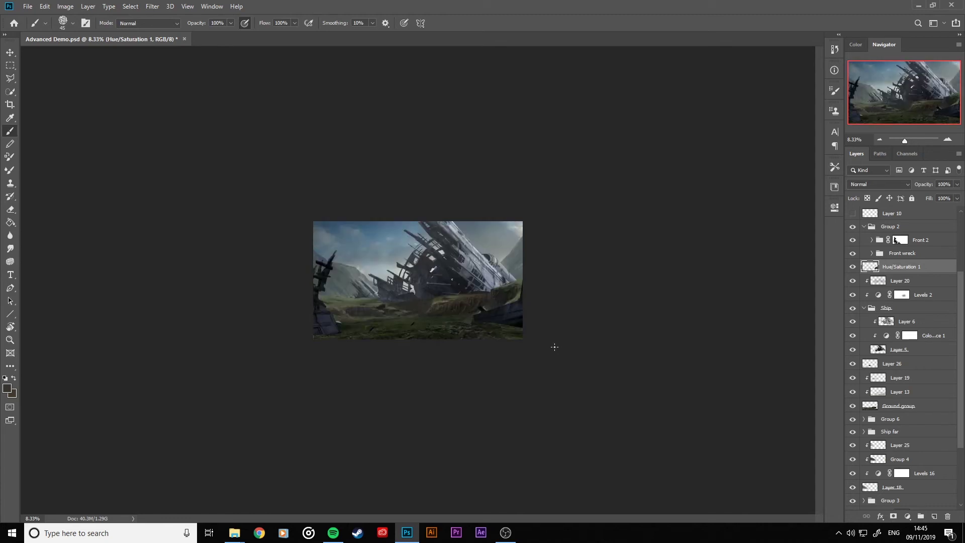
{"action": "key", "text": "ctrl+plus"}
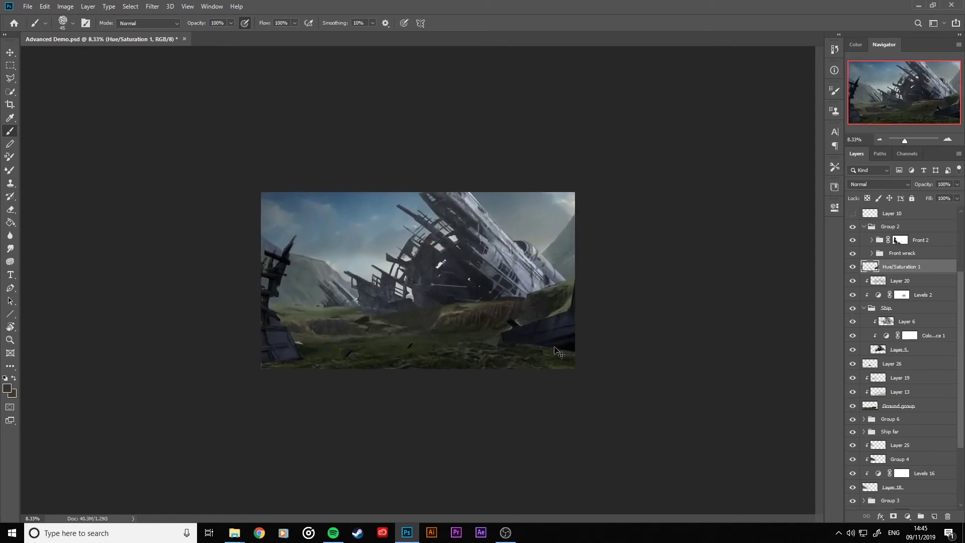
{"action": "left_click", "coordinate": [870, 488]}
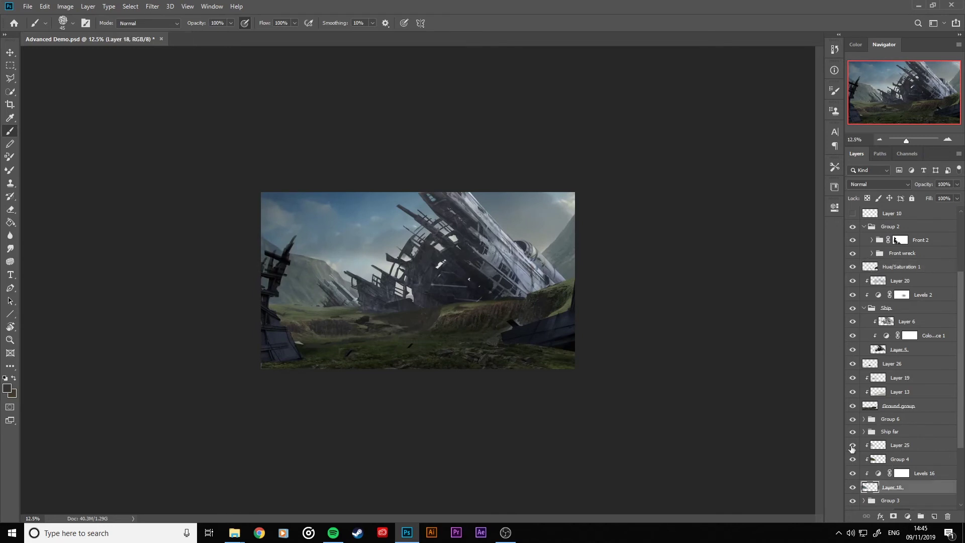
{"action": "left_click", "coordinate": [851, 444]}
{"action": "left_click", "coordinate": [852, 445]}
Duplicate Layer 19, Layer 13 and Ground group, and merge the duplicates into a single layer.
{"action": "left_click", "coordinate": [907, 380]}
{"action": "left_click", "coordinate": [918, 407], "text": "shift"}
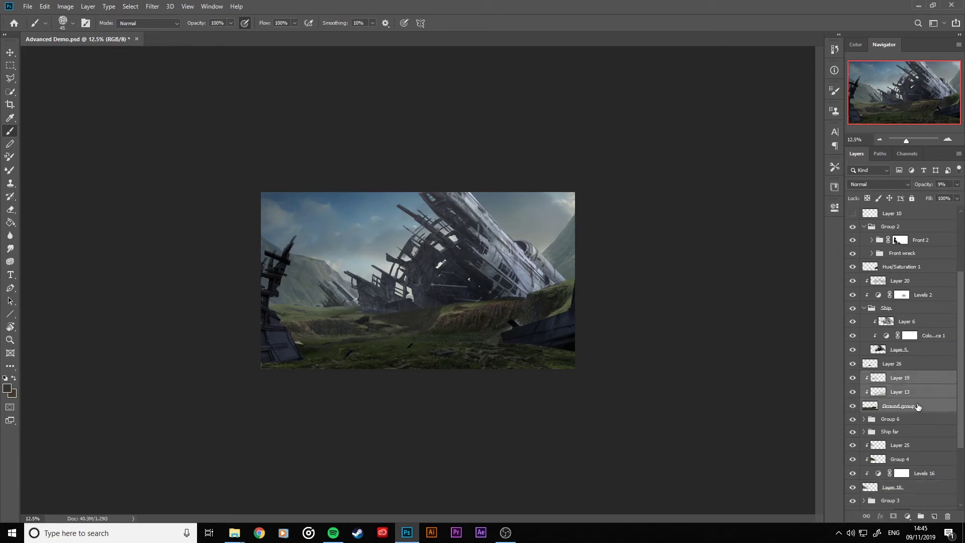
{"action": "right_click", "coordinate": [918, 407]}
{"action": "left_click", "coordinate": [815, 154]}
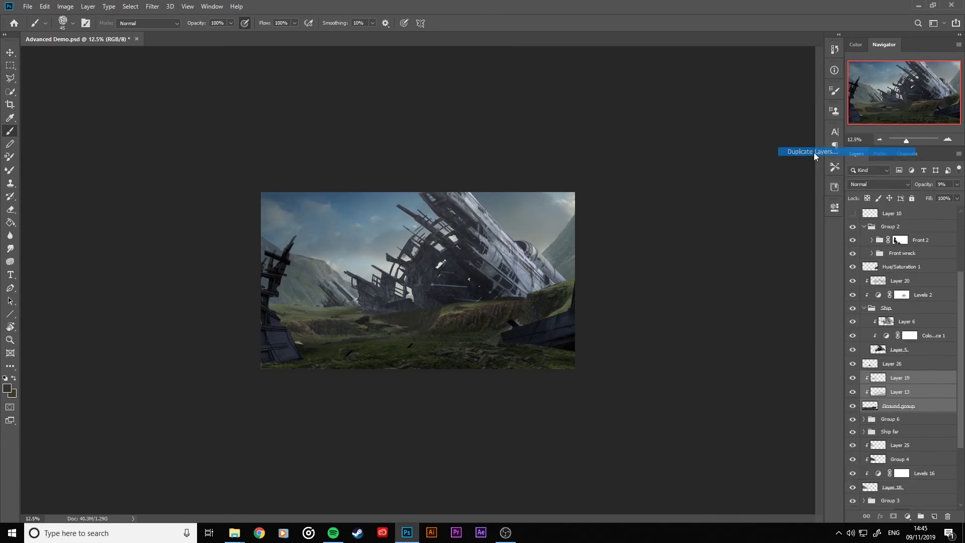
{"action": "left_click", "coordinate": [571, 162]}
{"action": "right_click", "coordinate": [934, 408]}
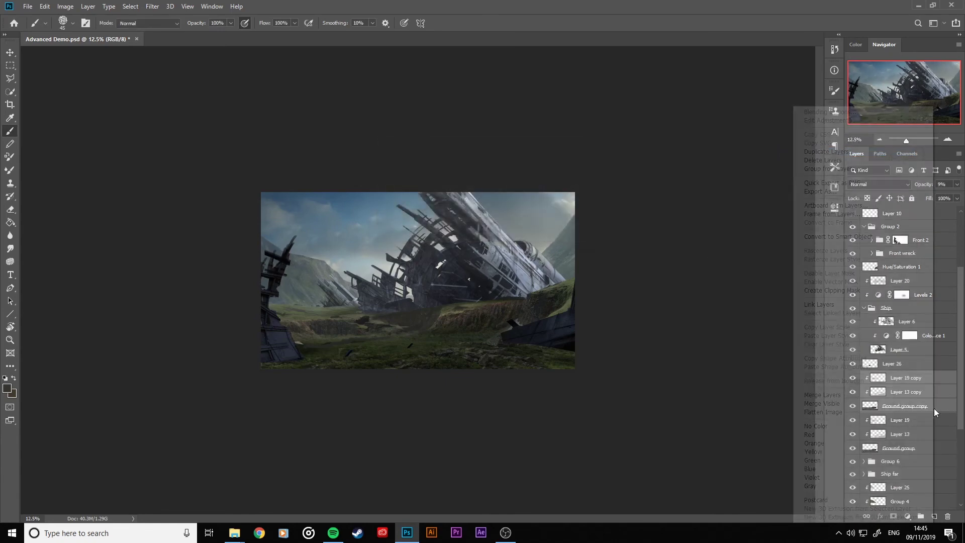
{"action": "left_click", "coordinate": [855, 395]}
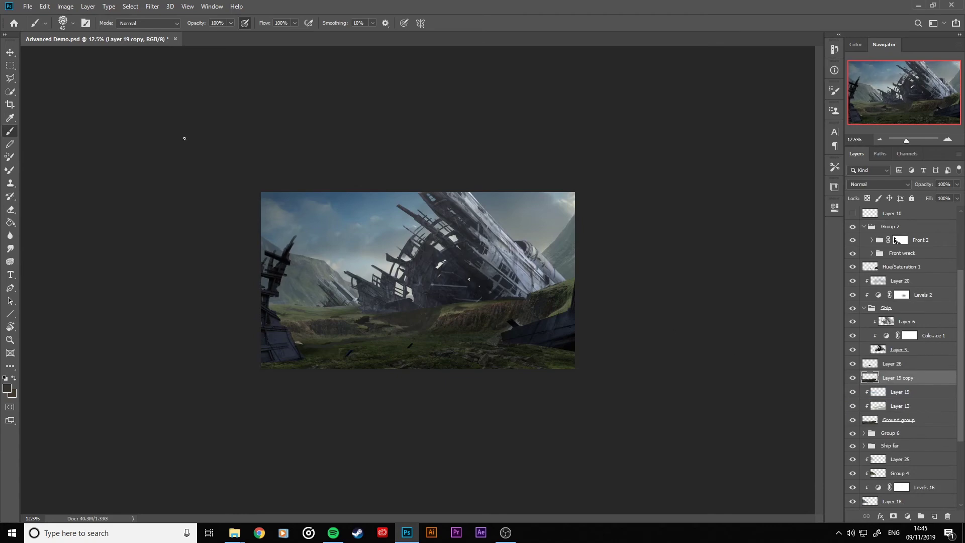
Outline the rocky bank below the wreck with the Polygonal Lasso on Layer 19 copy, and copy it to a new layer.
{"action": "key", "text": "l"}
{"action": "left_click", "coordinate": [467, 332]}
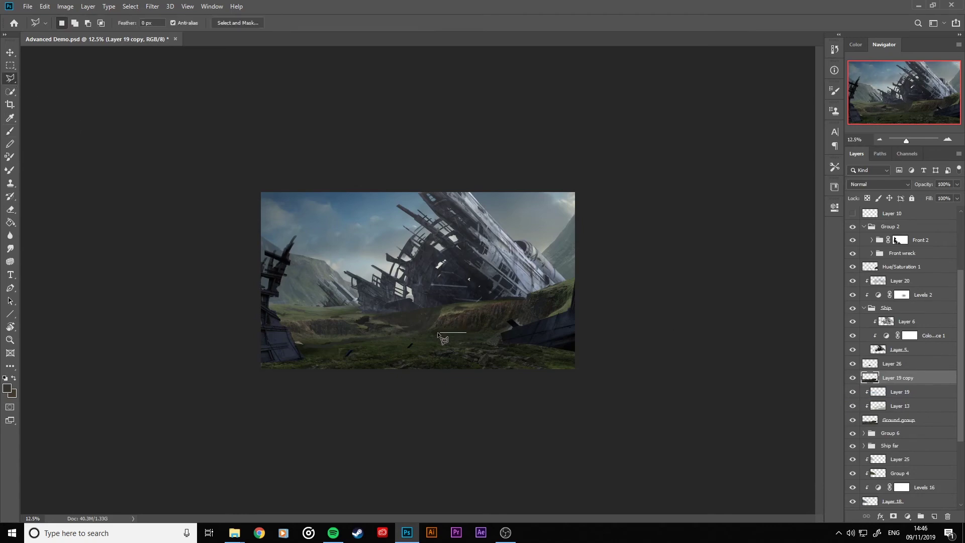
{"action": "left_click", "coordinate": [422, 332]}
{"action": "left_click", "coordinate": [443, 304]}
{"action": "left_click", "coordinate": [462, 316]}
{"action": "double_click", "coordinate": [469, 330]}
{"action": "right_click", "coordinate": [448, 325]}
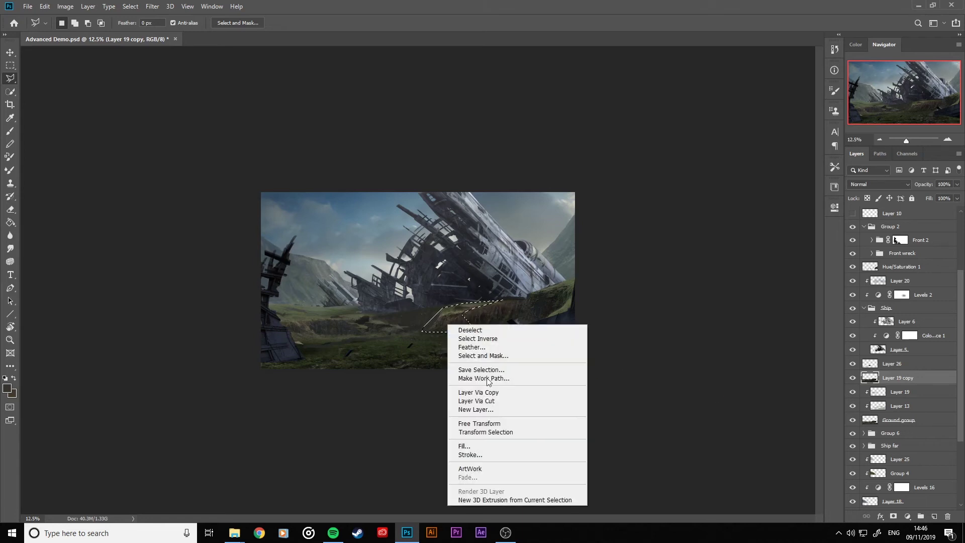
{"action": "left_click", "coordinate": [513, 402]}
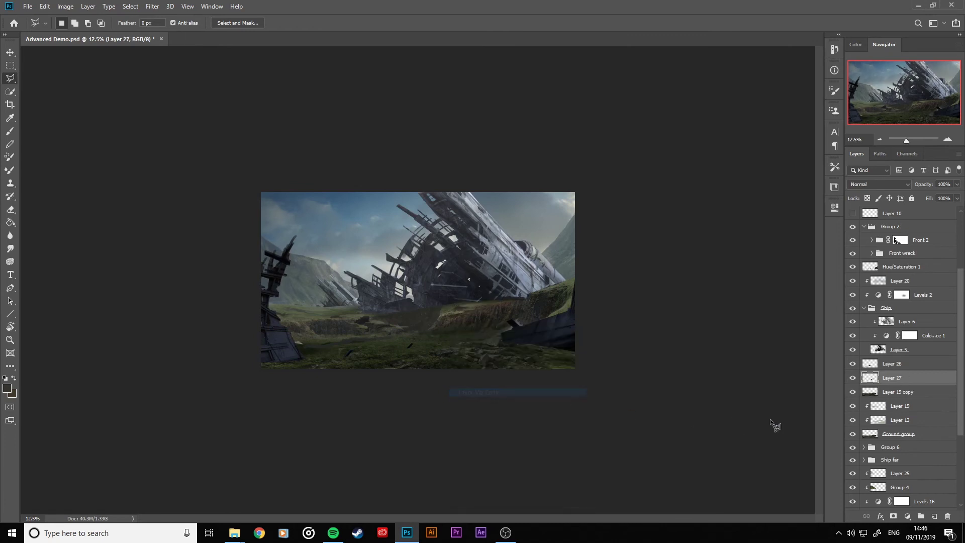
Hide Layer 19 copy, and shift the copied bank on Layer 27 over the dark gap using Free Transform.
{"action": "left_click", "coordinate": [852, 392]}
{"action": "key", "text": "ctrl+t"}
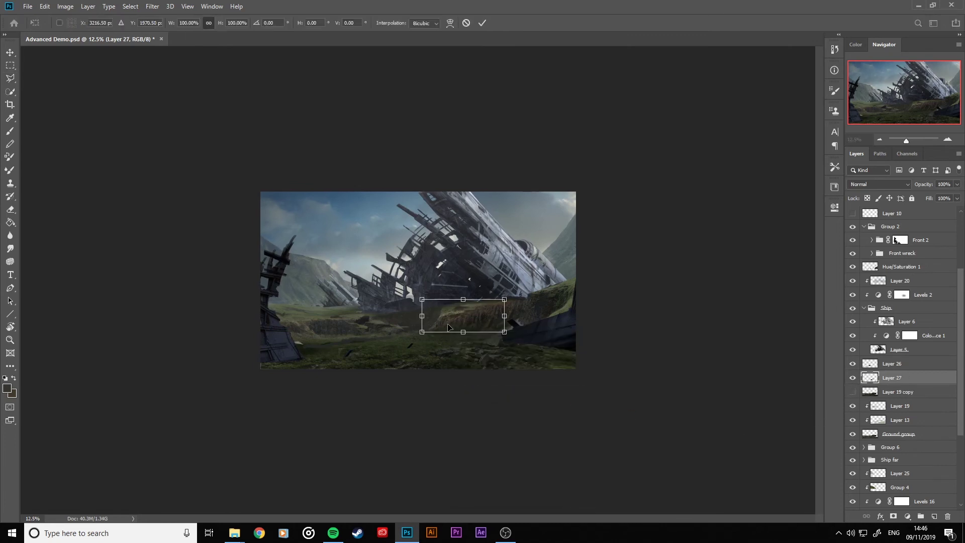
{"action": "key", "text": "ctrl+plus"}
{"action": "left_click_drag", "start_coordinate": [539, 352], "coordinate": [499, 353]}
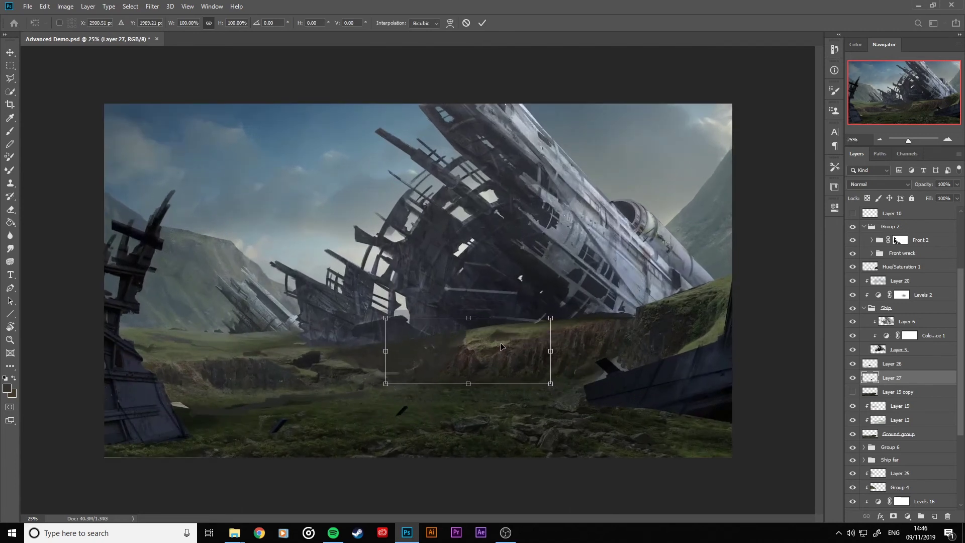
{"action": "left_click", "coordinate": [485, 22]}
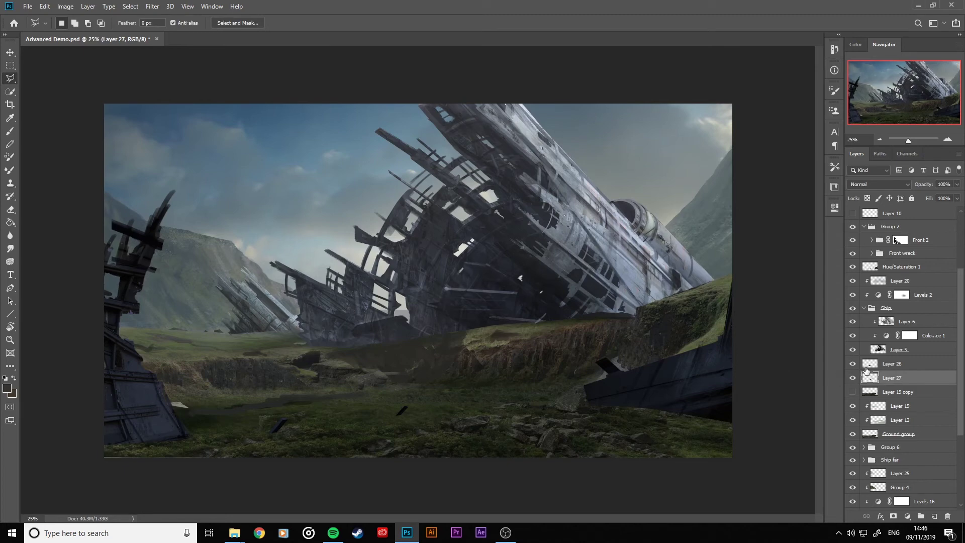
Check what Hue/Saturation 1 covers by toggling its visibility, and place Layer 27 directly above it in the layer stack.
{"action": "scroll", "coordinate": [896, 374], "scroll_direction": "up", "scroll_amount": 1}
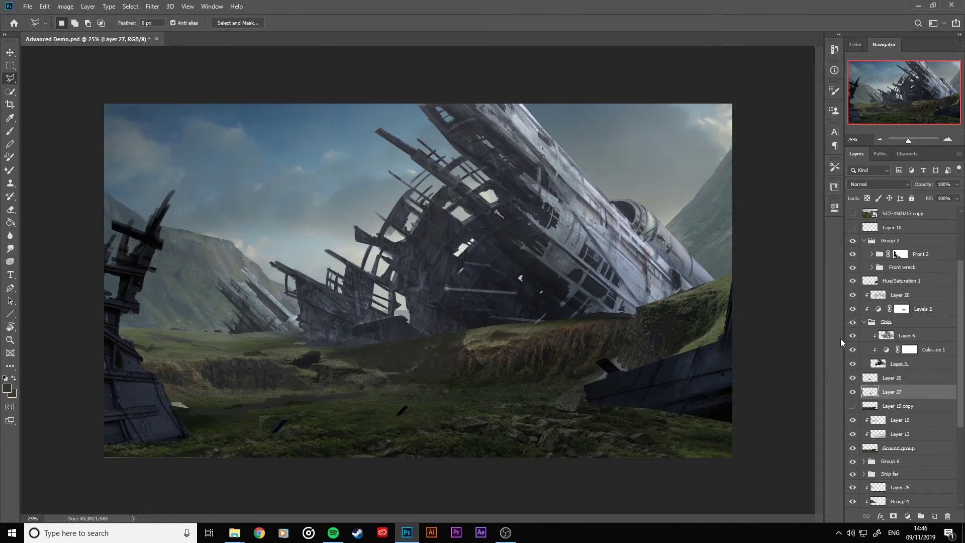
{"action": "left_click", "coordinate": [852, 281]}
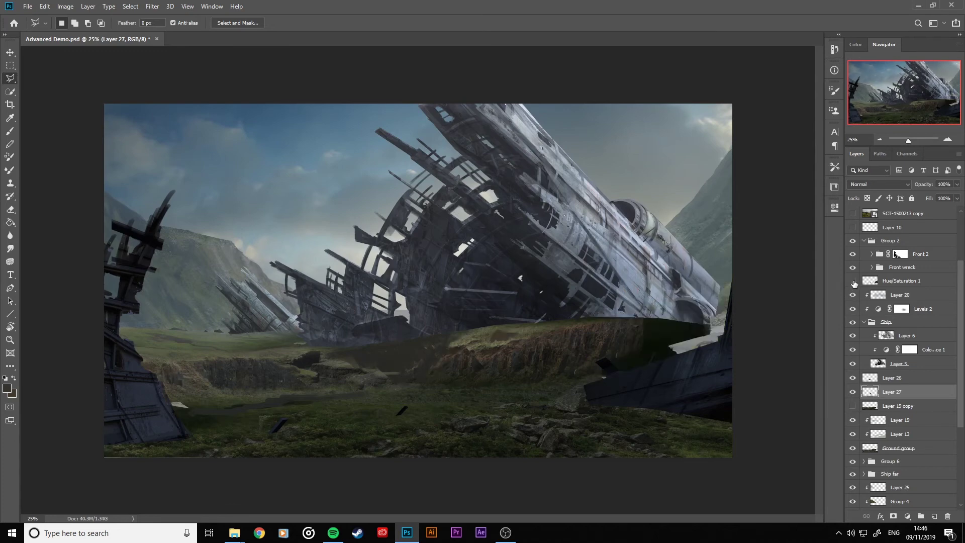
{"action": "left_click", "coordinate": [852, 281]}
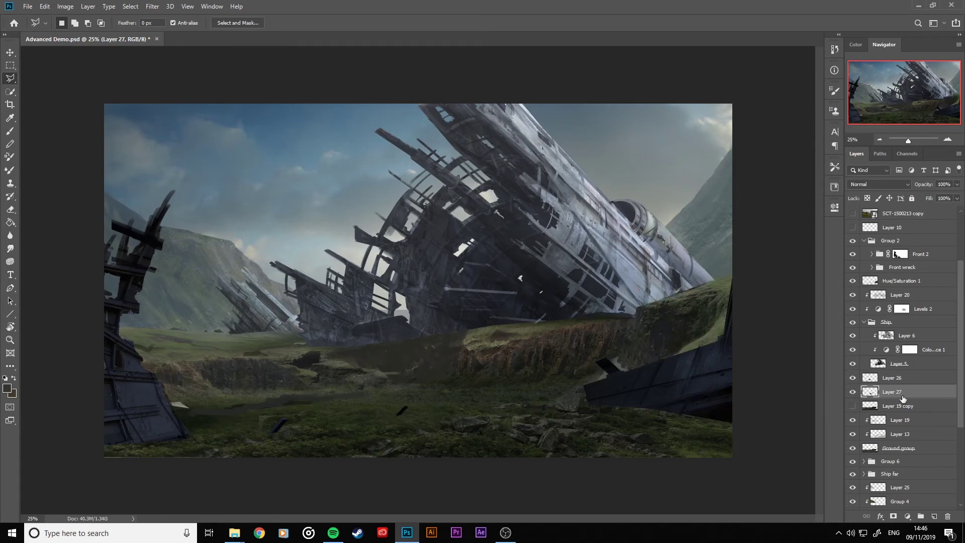
{"action": "left_click_drag", "start_coordinate": [903, 398], "coordinate": [899, 282]}
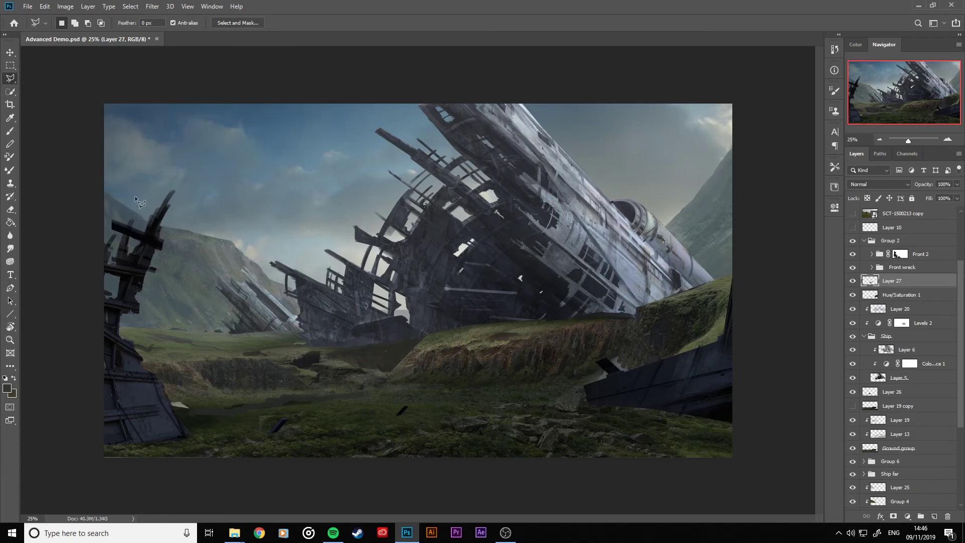
Lasso the lower rocky part of the bank on Layer 27, enlarge it to about 115% towards the dark gap, and deselect.
{"action": "left_click", "coordinate": [480, 384]}
{"action": "left_click", "coordinate": [398, 378]}
{"action": "left_click", "coordinate": [419, 354]}
{"action": "left_click", "coordinate": [432, 348]}
{"action": "left_click", "coordinate": [476, 340]}
{"action": "left_click", "coordinate": [499, 354]}
{"action": "left_click", "coordinate": [511, 369]}
{"action": "left_click", "coordinate": [516, 383]}
{"action": "left_click", "coordinate": [480, 385]}
{"action": "key", "text": "ctrl+t"}
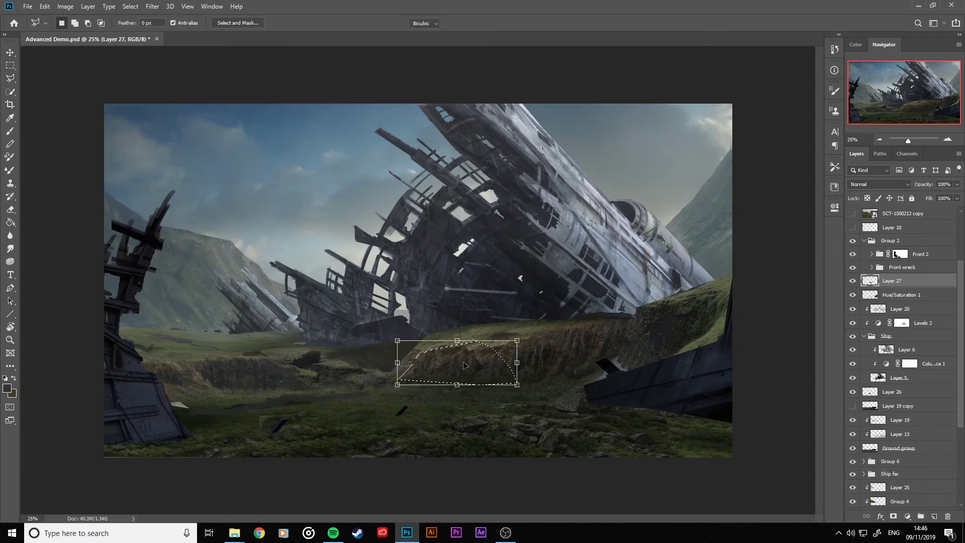
{"action": "left_click_drag", "start_coordinate": [396, 340], "coordinate": [378, 337]}
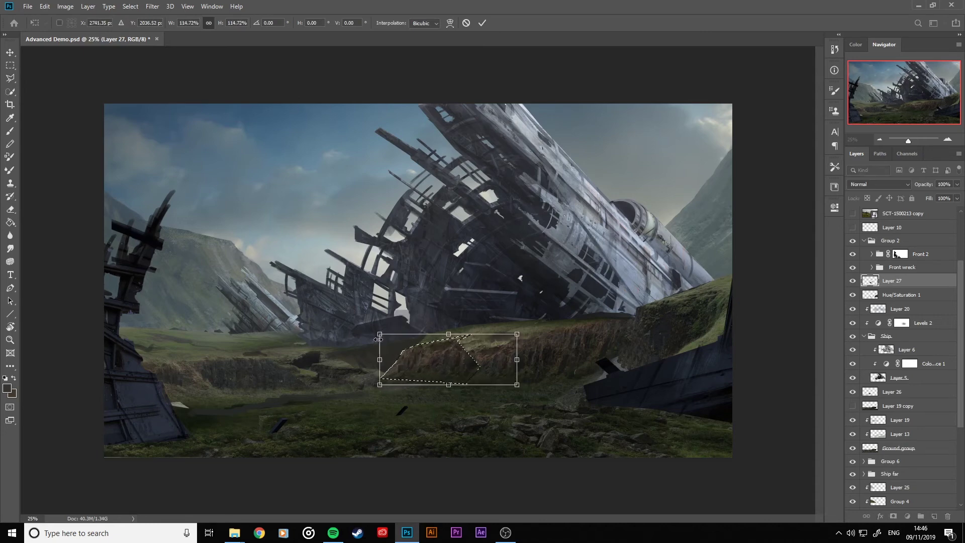
{"action": "left_click", "coordinate": [482, 22]}
{"action": "key", "text": "ctrl+d"}
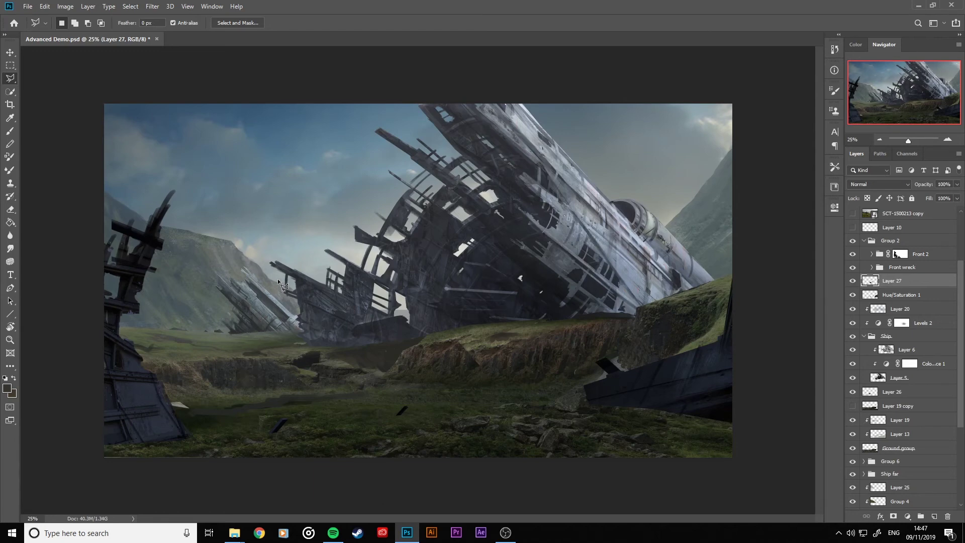
Compare the bank with and without Layer 27 and Hue/Saturation 1 by toggling each layer's visibility.
{"action": "left_click", "coordinate": [852, 280]}
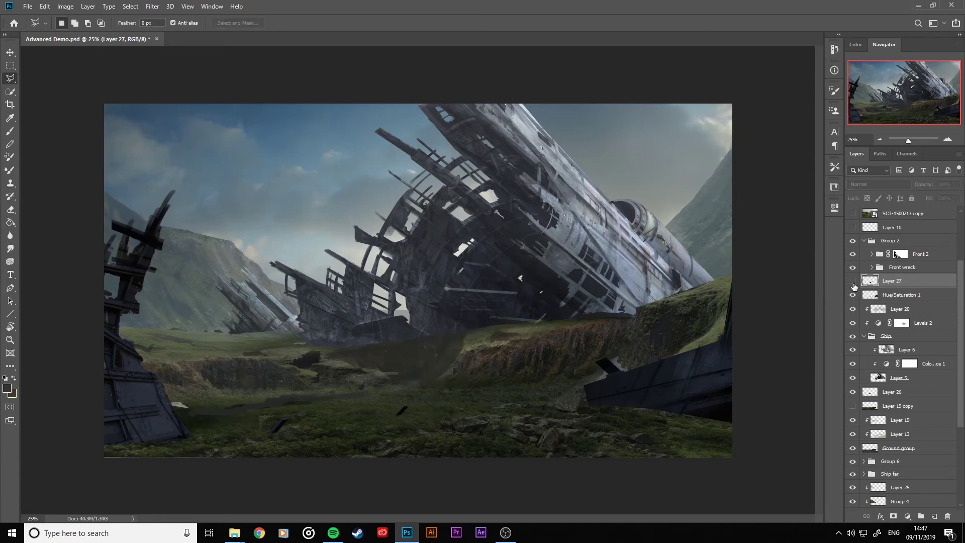
{"action": "left_click", "coordinate": [852, 281]}
{"action": "left_click", "coordinate": [852, 295]}
{"action": "left_click", "coordinate": [852, 296]}
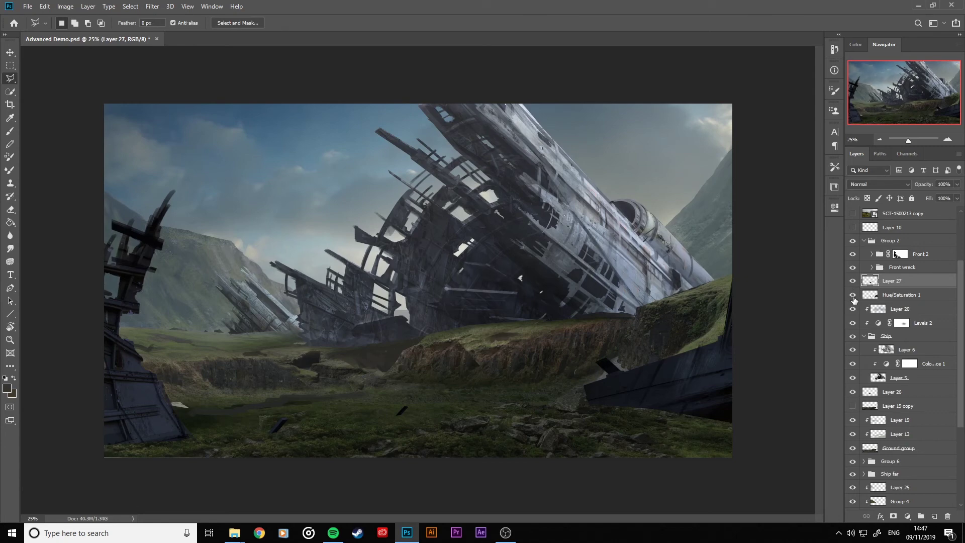
Select a thin strip along the bank's grassy top edge under the ship's hull with the Polygonal Lasso on Hue/Saturation 1.
{"action": "left_click", "coordinate": [877, 295]}
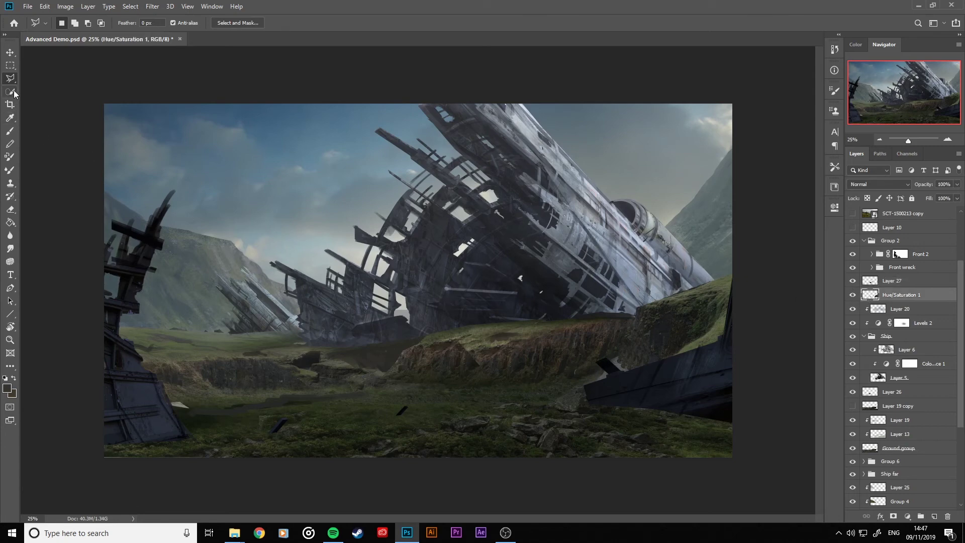
{"action": "left_click", "coordinate": [486, 324]}
{"action": "mouse_move", "coordinate": [571, 321]}
{"action": "left_mouse_down"}
{"action": "mouse_move", "coordinate": [629, 307]}
{"action": "mouse_move", "coordinate": [637, 318]}
{"action": "mouse_move", "coordinate": [579, 323]}
{"action": "left_mouse_up"}
{"action": "left_click", "coordinate": [487, 327]}
Paint the selected strip along the bank's grassy top edge on Hue/Saturation 1 with a colour sampled from the bank, and deselect.
{"action": "key", "text": "b"}
{"action": "key", "text": "bracketright"}
{"action": "key", "text": "bracketright"}
{"action": "key", "text": "bracketright"}
{"action": "key", "text": "bracketright"}
{"action": "key", "text": "bracketright"}
{"action": "key", "text": "bracketright"}
{"action": "key", "text": "bracketright"}
{"action": "key", "text": "bracketright"}
{"action": "key", "text": "bracketright"}
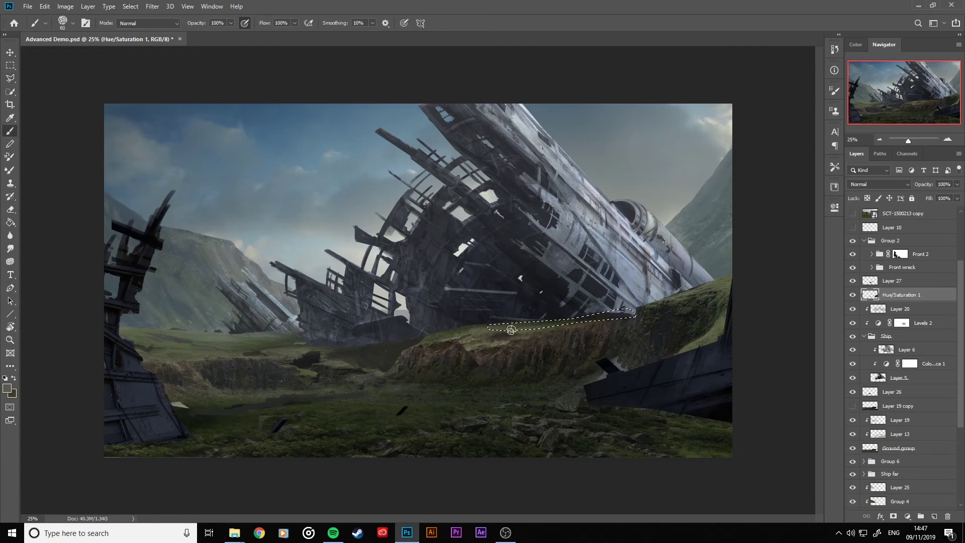
{"action": "key", "text": "bracketright"}
{"action": "key", "text": "bracketright"}
{"action": "key", "text": "bracketright"}
{"action": "key", "text": "bracketright"}
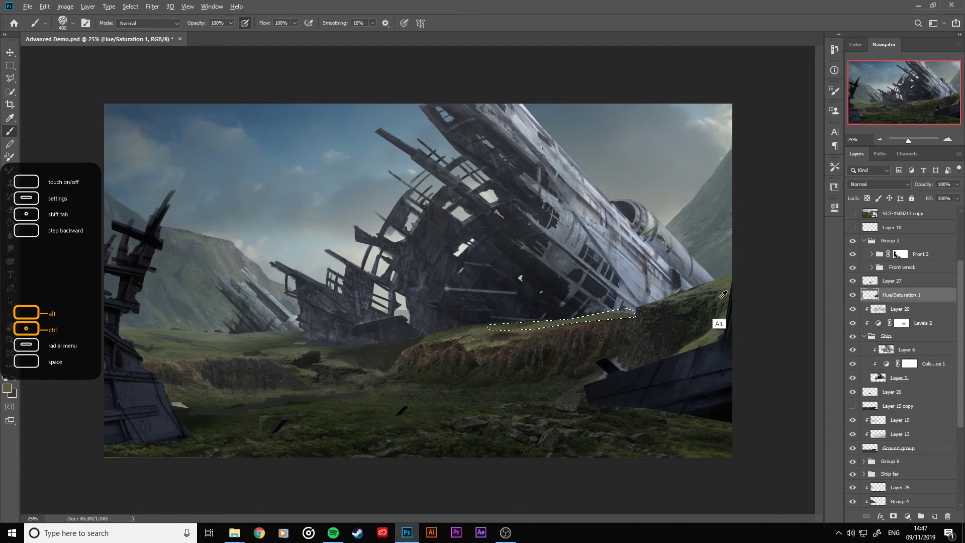
{"action": "key", "text": "bracketleft"}
{"action": "key", "text": "bracketleft"}
{"action": "key", "text": "bracketleft"}
{"action": "key", "text": "bracketleft"}
{"action": "key", "text": "bracketleft"}
{"action": "key", "text": "bracketleft"}
{"action": "key", "text": "bracketleft"}
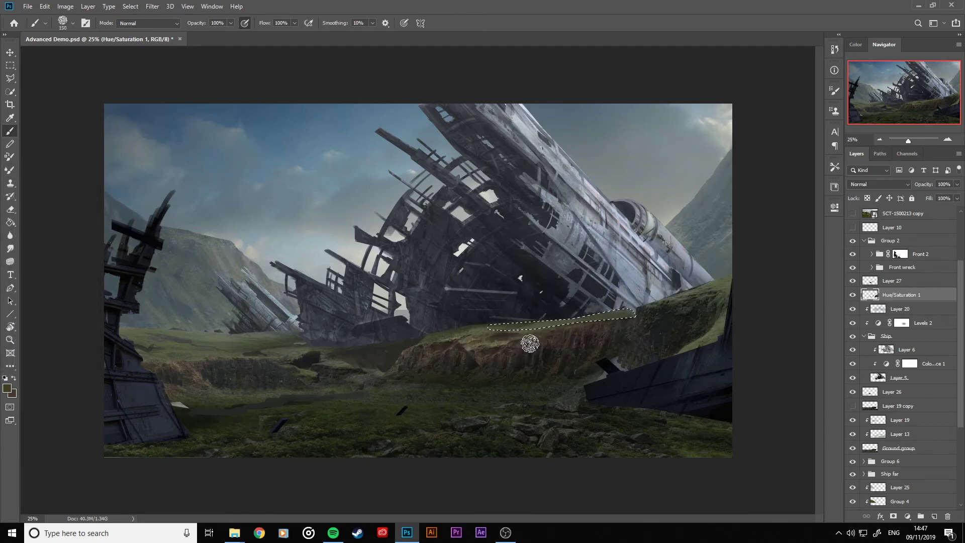
{"action": "key", "text": "bracketleft"}
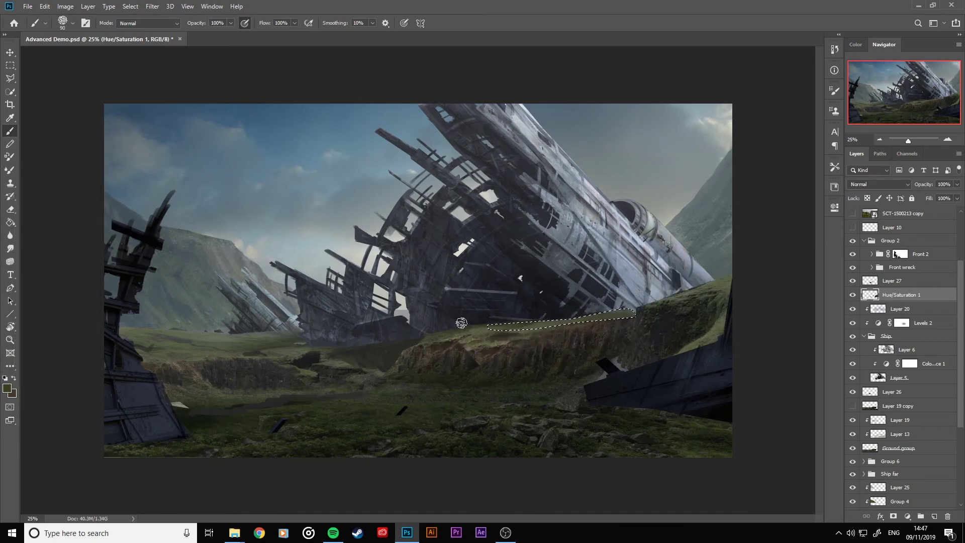
{"action": "key", "text": "ctrl+d"}
Paint over the seam between the rocky bank and the grassy slope with sampled colours, and compare with Hue/Saturation 1 hidden and shown.
{"action": "key", "text": "bracketleft"}
{"action": "key", "text": "bracketleft"}
{"action": "key", "text": "bracketleft"}
{"action": "key", "text": "alt"}
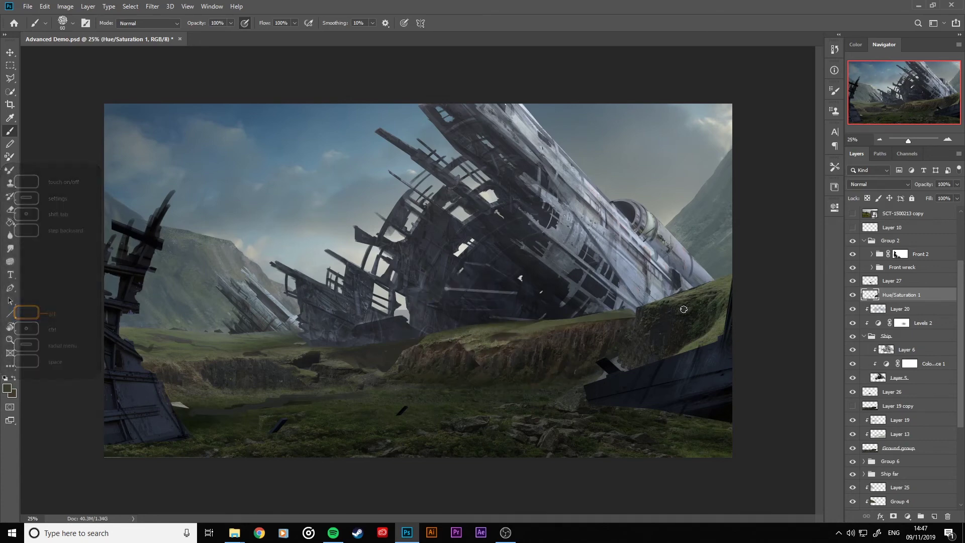
{"action": "key", "text": "bracketleft"}
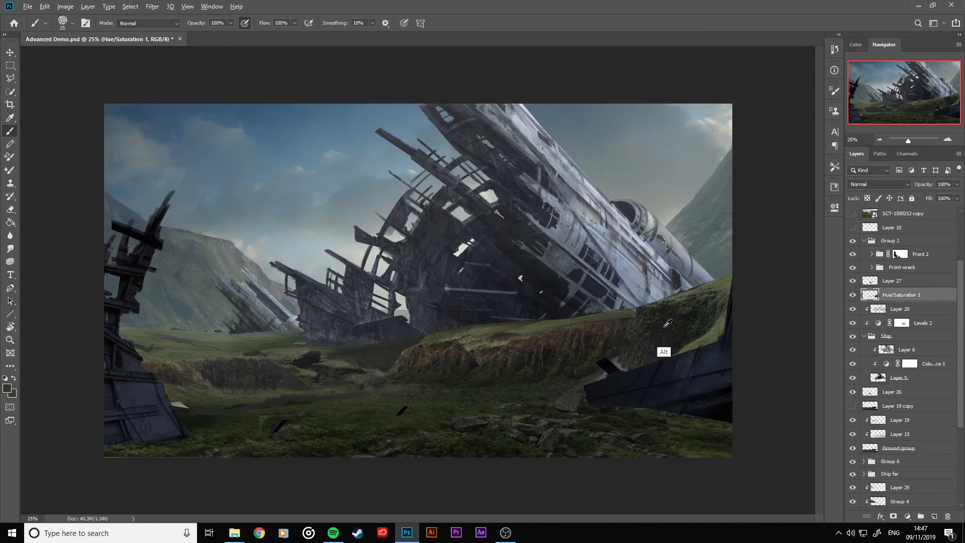
{"action": "left_click", "coordinate": [639, 317], "text": "alt"}
{"action": "key", "text": "bracketright"}
{"action": "key", "text": "bracketright"}
{"action": "key", "text": "bracketright"}
{"action": "key", "text": "bracketright"}
{"action": "key", "text": "bracketright"}
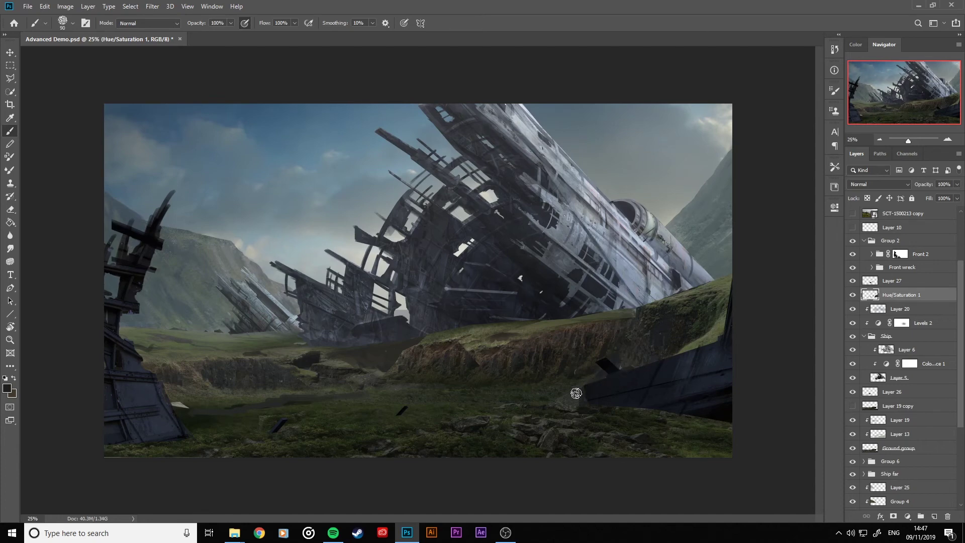
{"action": "key", "text": "bracketright"}
{"action": "key", "text": "bracketleft"}
{"action": "key", "text": "bracketleft"}
{"action": "key", "text": "bracketleft"}
{"action": "key", "text": "bracketleft"}
{"action": "left_click", "coordinate": [852, 295]}
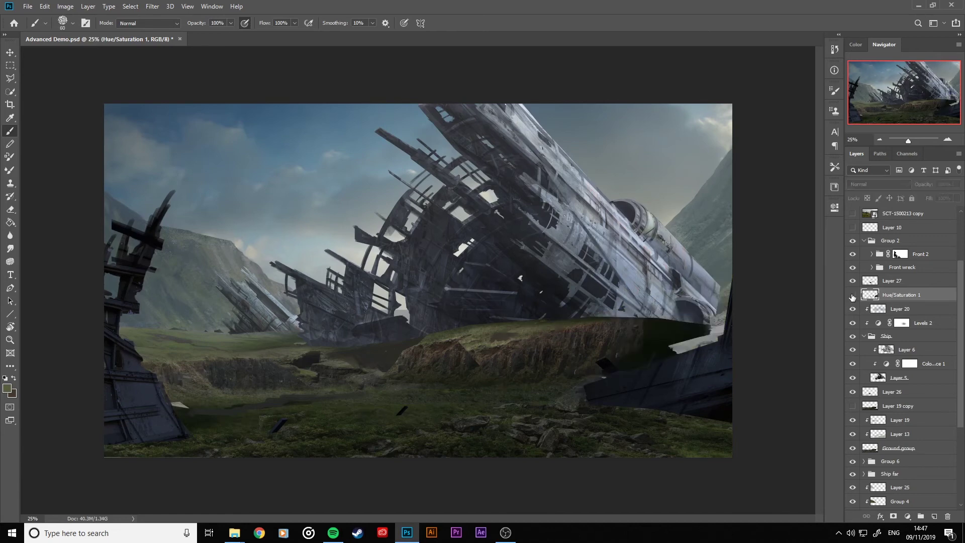
{"action": "left_click", "coordinate": [852, 296]}
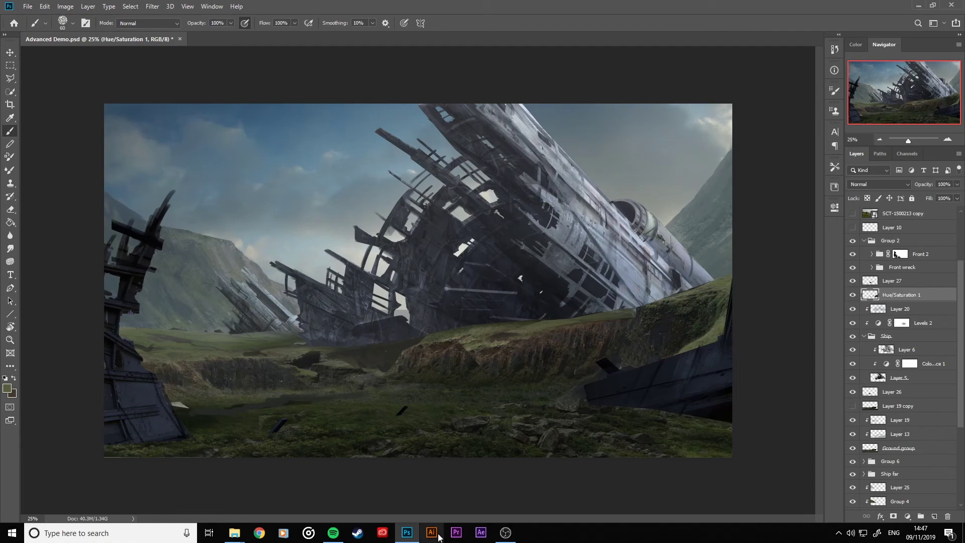
Switch to File Explorer and open the Mossy_canyon_pack image folder within Photos and Textures.
{"action": "mouse_move", "coordinate": [240, 538]}
{"action": "left_click", "coordinate": [196, 485]}
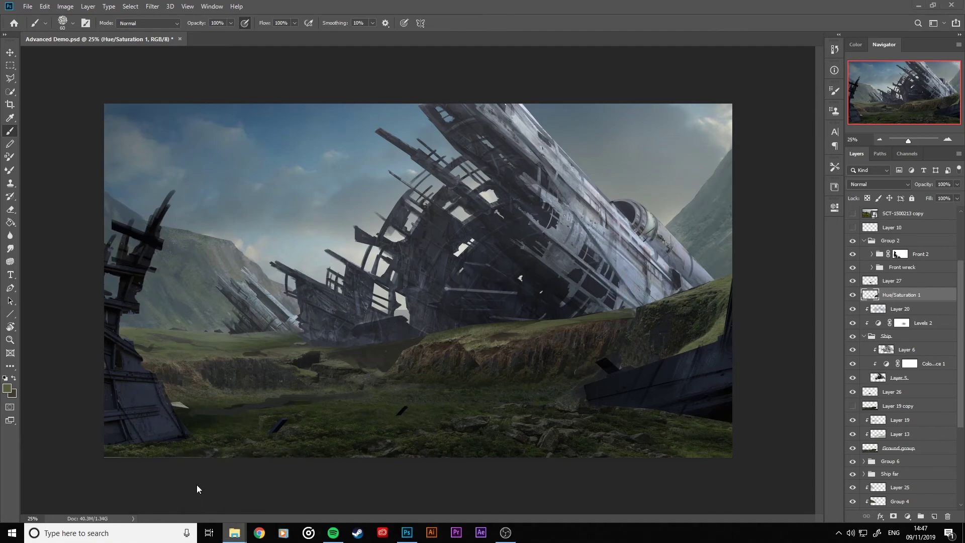
{"action": "left_click_drag", "start_coordinate": [381, 61], "coordinate": [571, 54]}
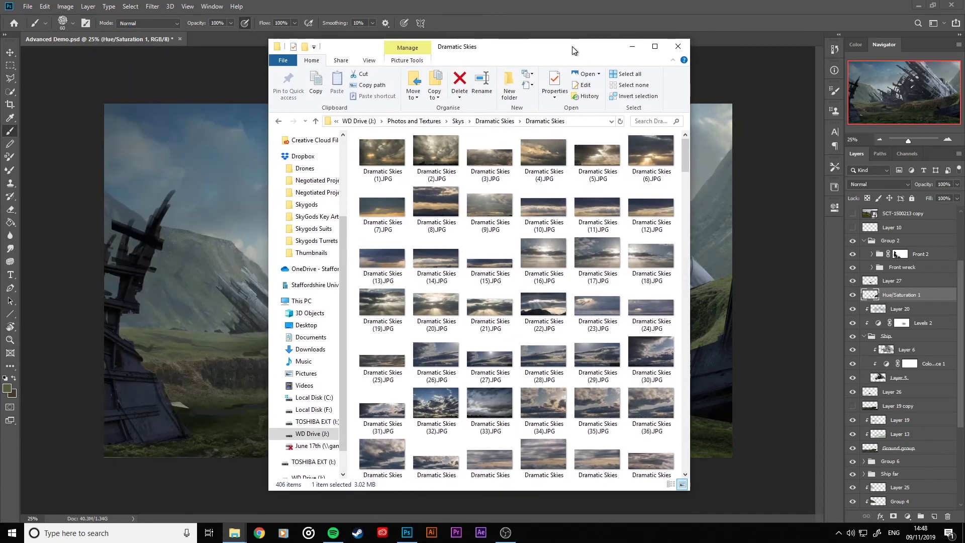
{"action": "left_click", "coordinate": [278, 122]}
{"action": "left_click", "coordinate": [279, 122]}
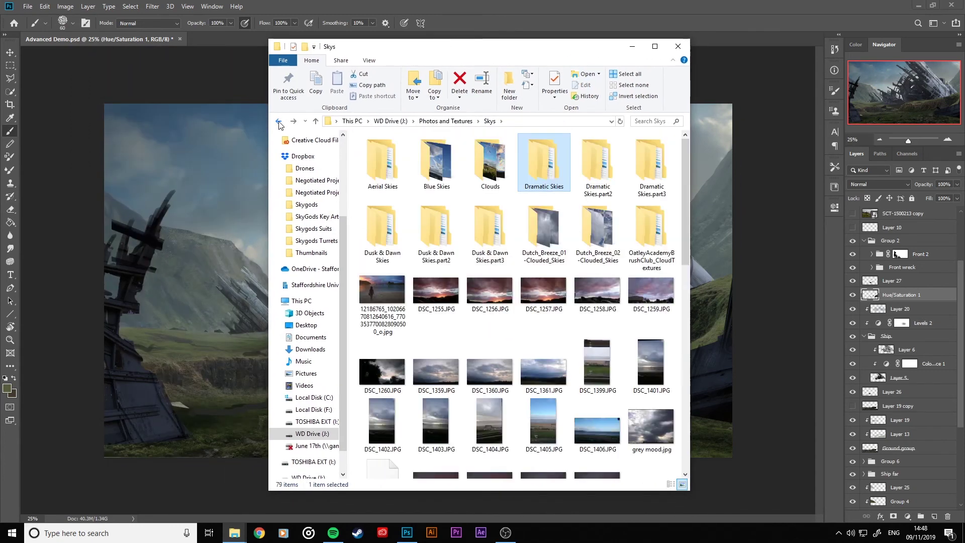
{"action": "left_click", "coordinate": [279, 121]}
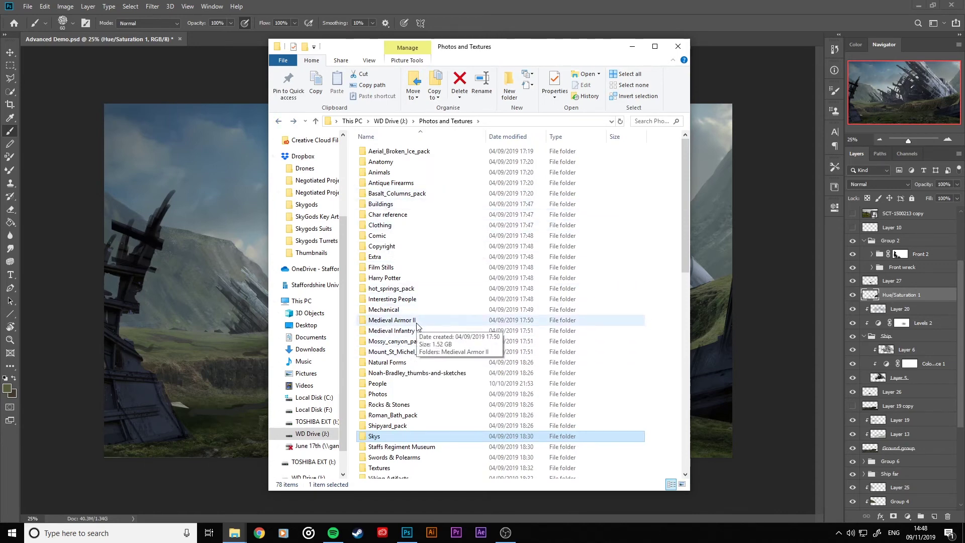
{"action": "double_click", "coordinate": [404, 366]}
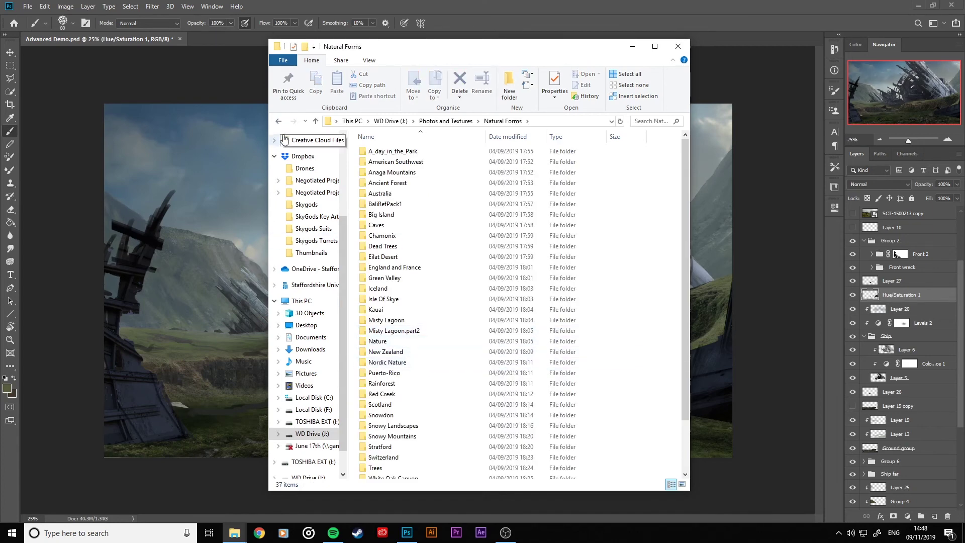
{"action": "left_click", "coordinate": [277, 121]}
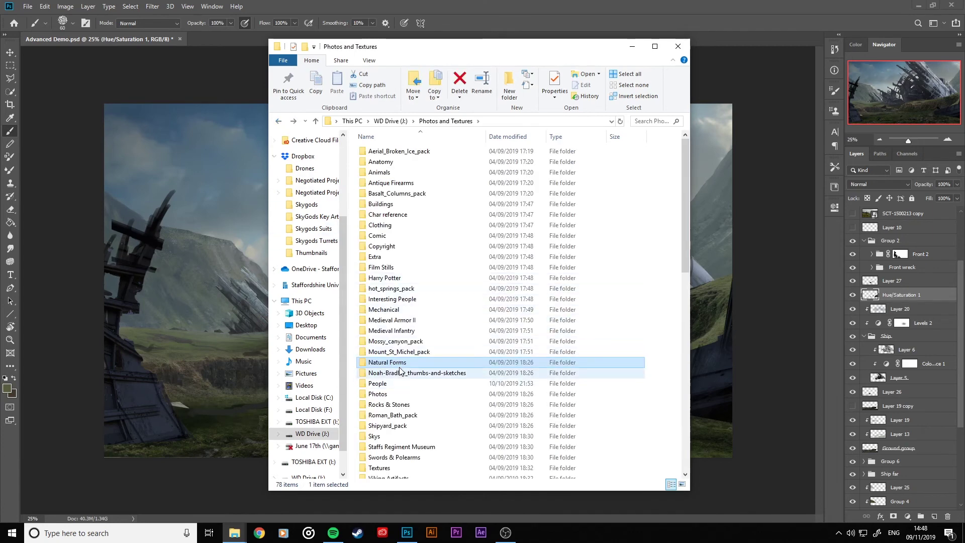
{"action": "double_click", "coordinate": [397, 341]}
{"action": "left_click", "coordinate": [407, 152]}
{"action": "double_click", "coordinate": [406, 153]}
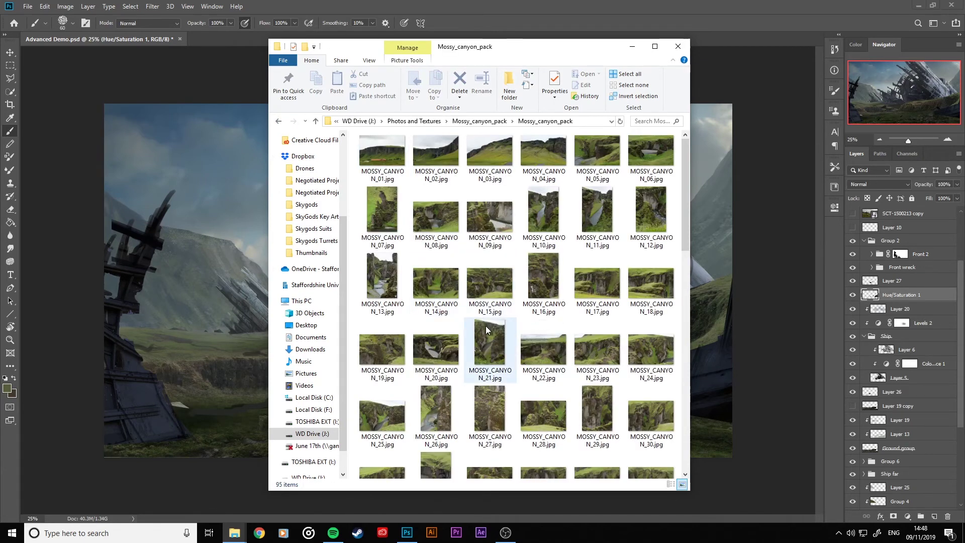
Place MOSSY_CANYON_02.jpg in the painting, flip it horizontally, scale it to about 38.8% and position it behind the wreckage on the left.
{"action": "left_click", "coordinate": [444, 150]}
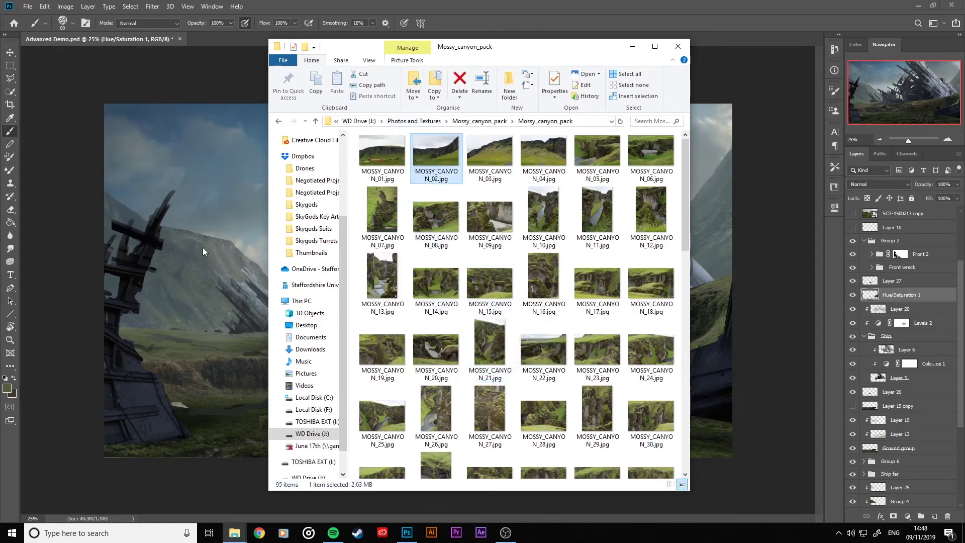
{"action": "left_click", "coordinate": [203, 247]}
{"action": "left_click_drag", "start_coordinate": [373, 318], "coordinate": [377, 316]}
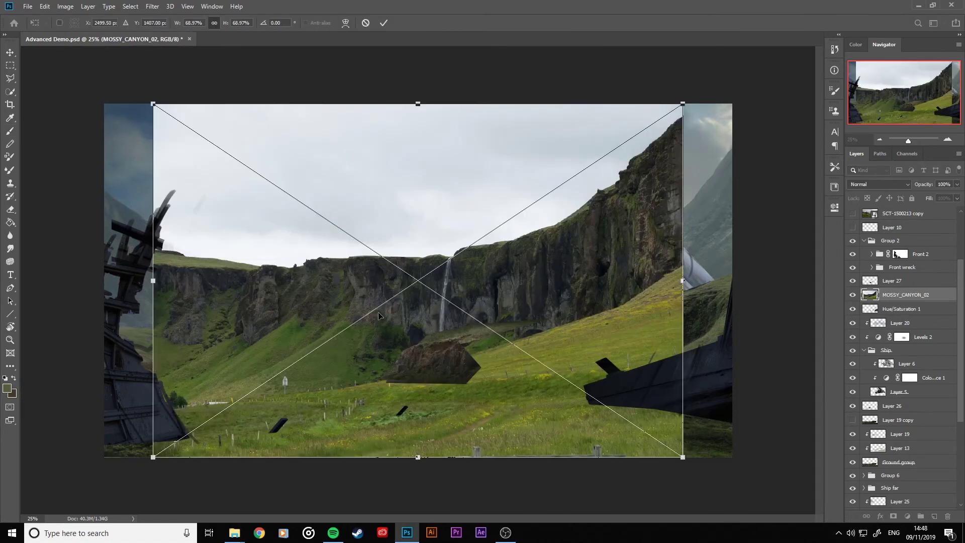
{"action": "right_click", "coordinate": [442, 334]}
{"action": "left_click", "coordinate": [467, 446]}
{"action": "left_click_drag", "start_coordinate": [456, 371], "coordinate": [371, 385]}
{"action": "left_click_drag", "start_coordinate": [597, 116], "coordinate": [361, 270]}
{"action": "left_click_drag", "start_coordinate": [299, 295], "coordinate": [266, 271]}
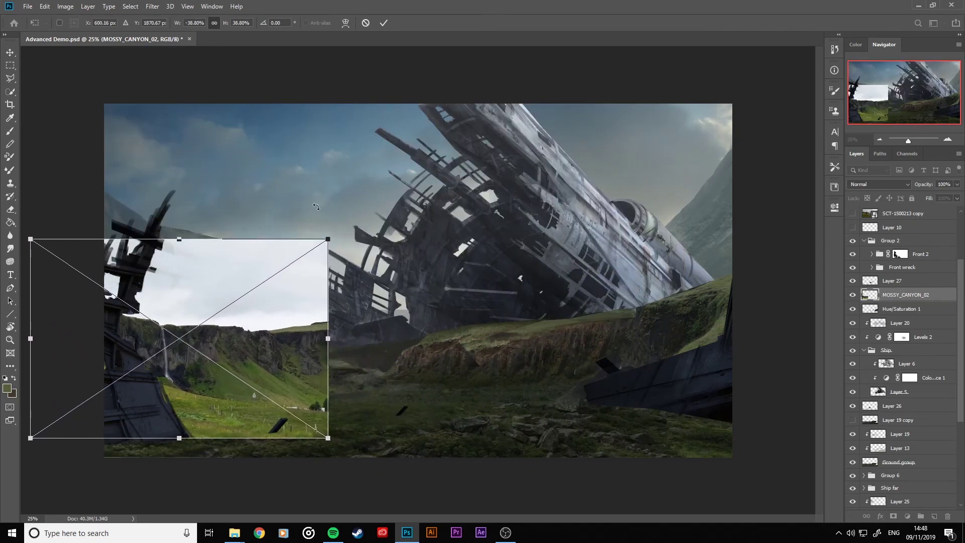
Distort the canyon photo's two upper corners so its cliff line slopes down towards the ship, and commit the transform.
{"action": "left_click_drag", "start_coordinate": [329, 240], "coordinate": [332, 265]}
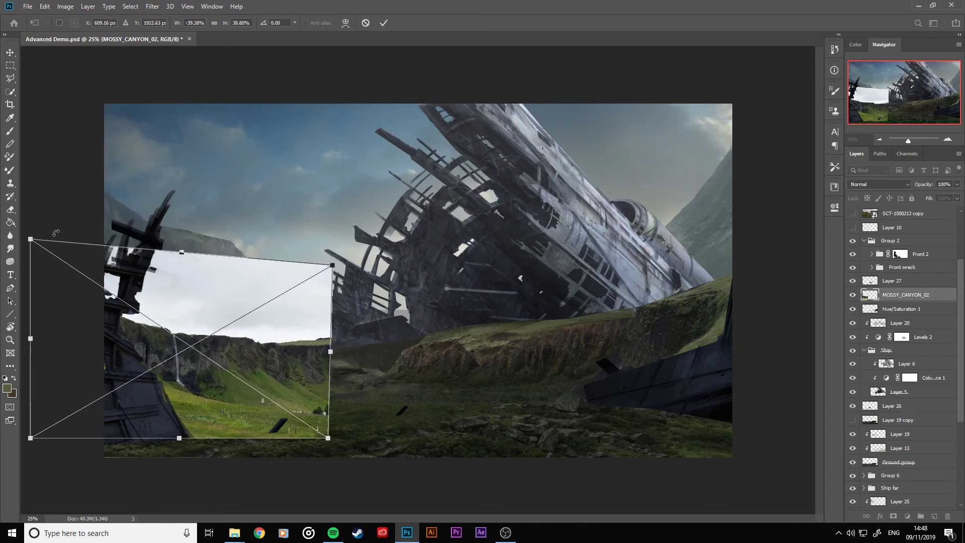
{"action": "left_click_drag", "start_coordinate": [34, 240], "coordinate": [20, 201]}
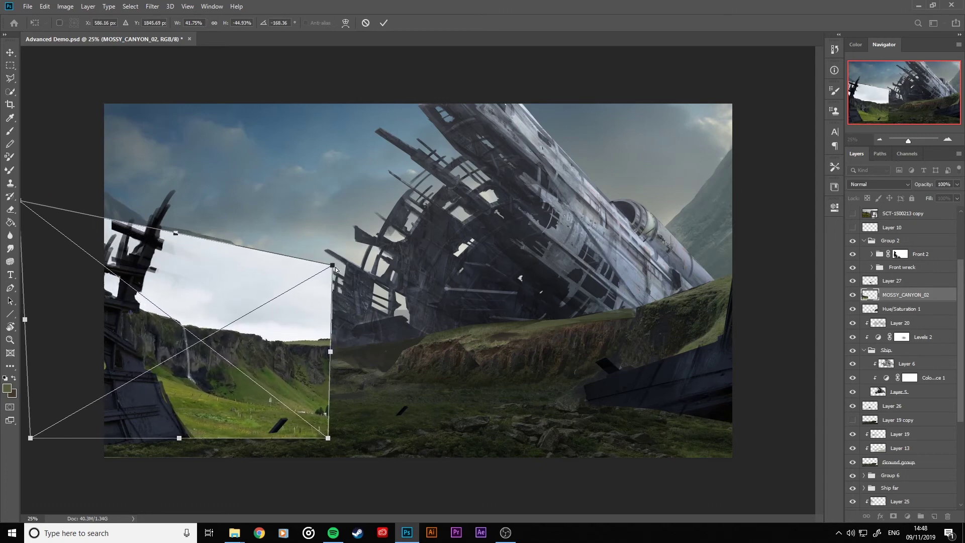
{"action": "left_click_drag", "start_coordinate": [336, 270], "coordinate": [323, 280]}
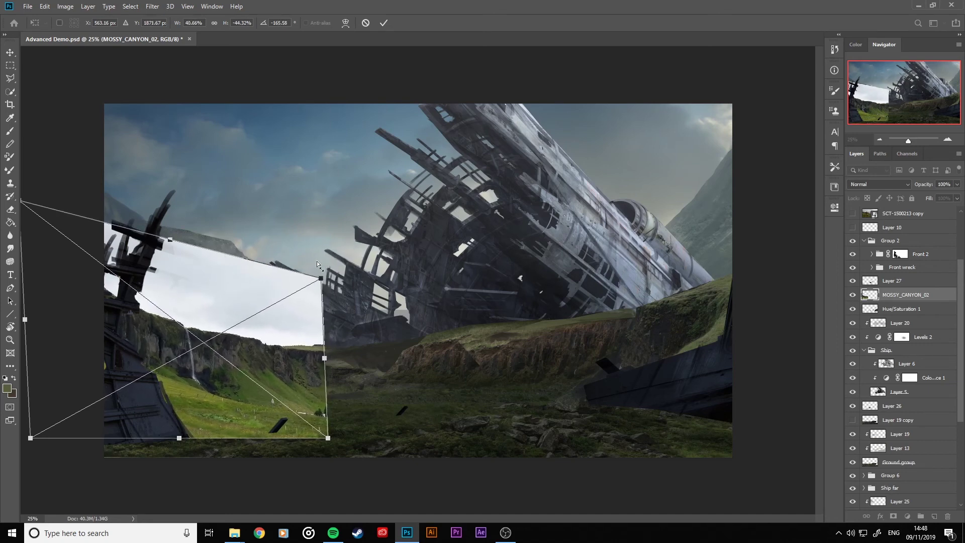
{"action": "left_click", "coordinate": [383, 23]}
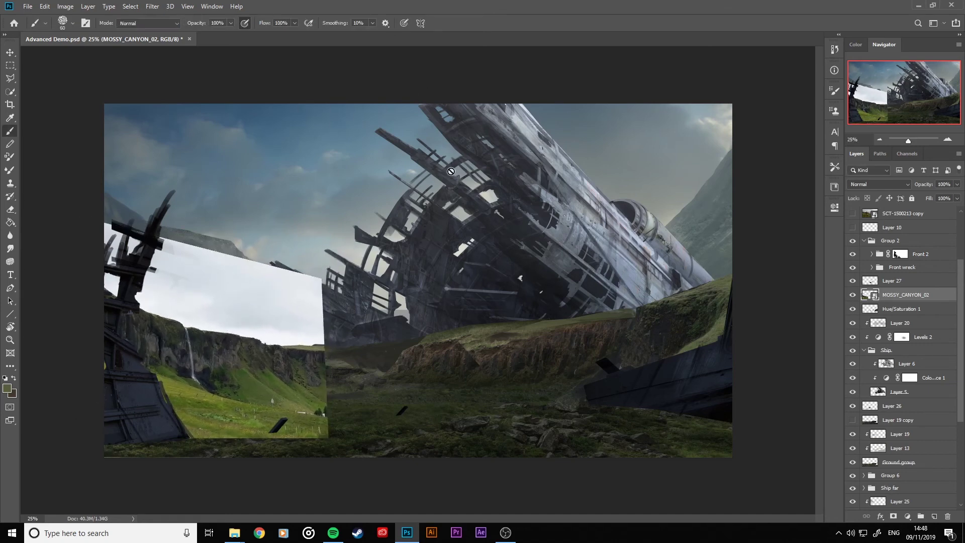
Lasso the pale sky above the cliffs and hide it with a layer mask on MOSSY_CANYON_02.
{"action": "left_click", "coordinate": [15, 79]}
{"action": "left_click", "coordinate": [88, 160]}
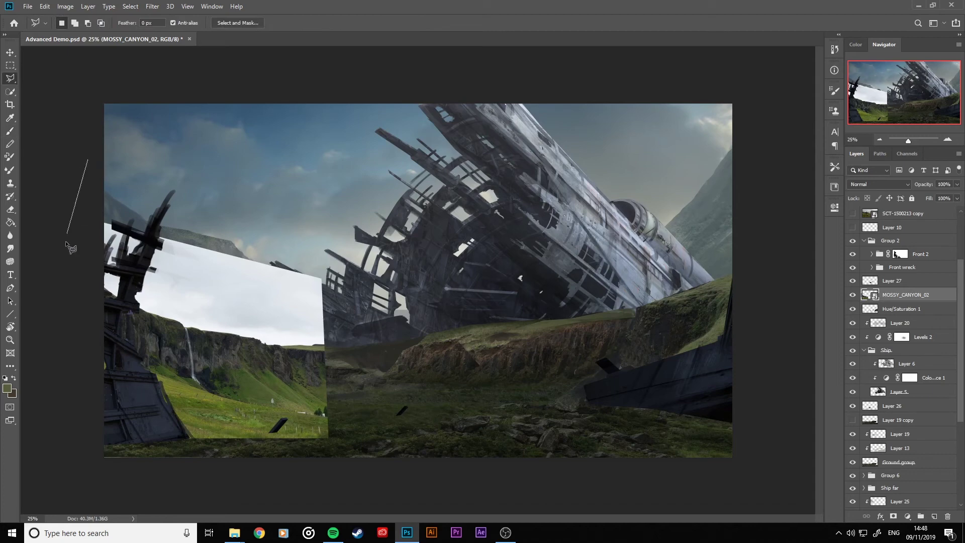
{"action": "left_click", "coordinate": [67, 263]}
{"action": "mouse_move", "coordinate": [113, 291]}
{"action": "left_mouse_down"}
{"action": "mouse_move", "coordinate": [200, 330]}
{"action": "mouse_move", "coordinate": [315, 347]}
{"action": "mouse_move", "coordinate": [260, 185]}
{"action": "mouse_move", "coordinate": [97, 164]}
{"action": "left_mouse_up"}
{"action": "left_click", "coordinate": [893, 516]}
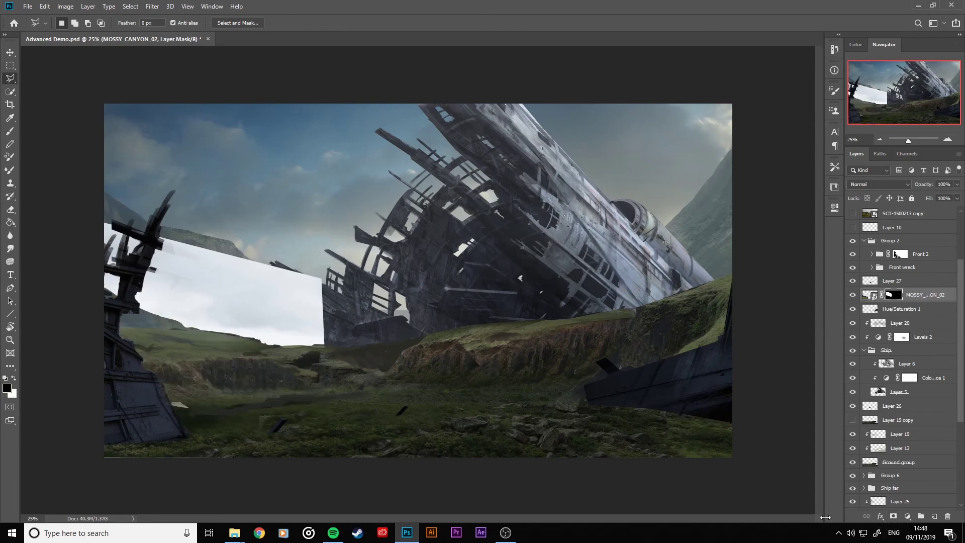
{"action": "key", "text": "ctrl+z"}
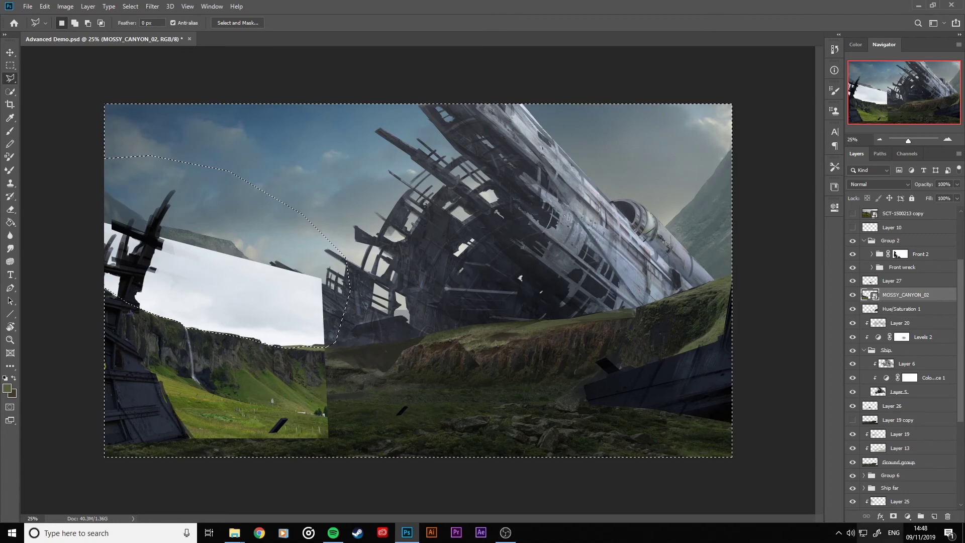
{"action": "key", "text": "ctrl+shift+z"}
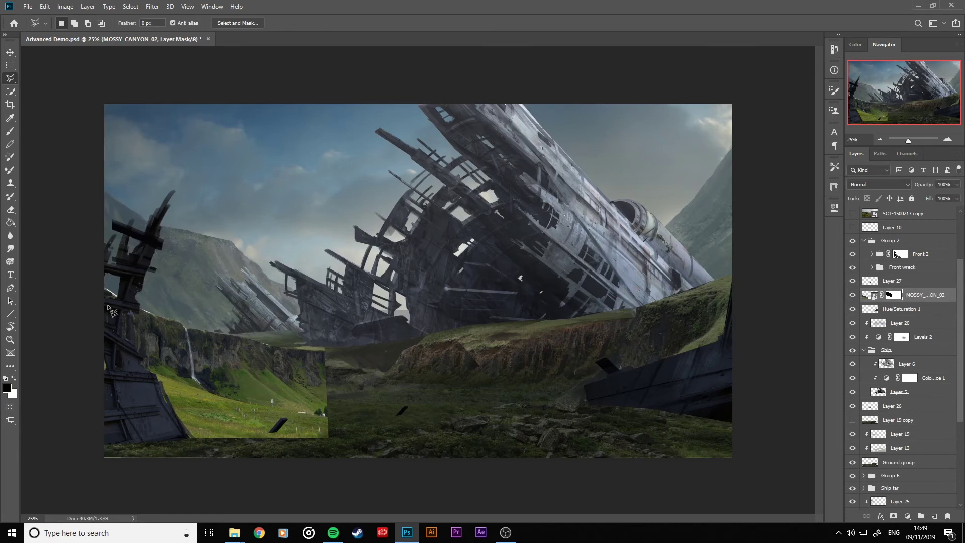
Paint black on the MOSSY_CANYON_02 mask with the textured brush at 400 px to fade the photo's lower and ship-side edges.
{"action": "left_click", "coordinate": [10, 132]}
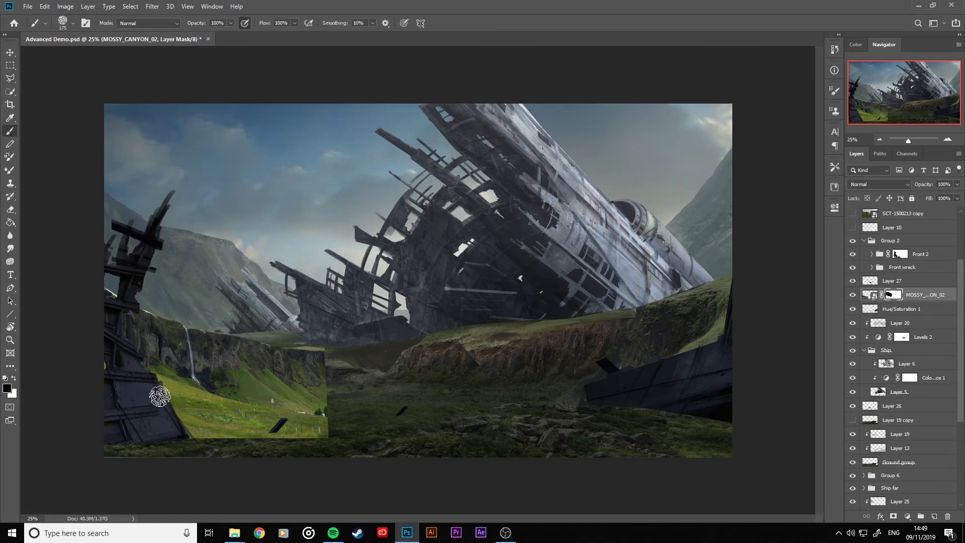
{"action": "key", "text": "bracketright"}
{"action": "key", "text": "bracketright"}
{"action": "key", "text": "bracketright"}
{"action": "key", "text": "bracketright"}
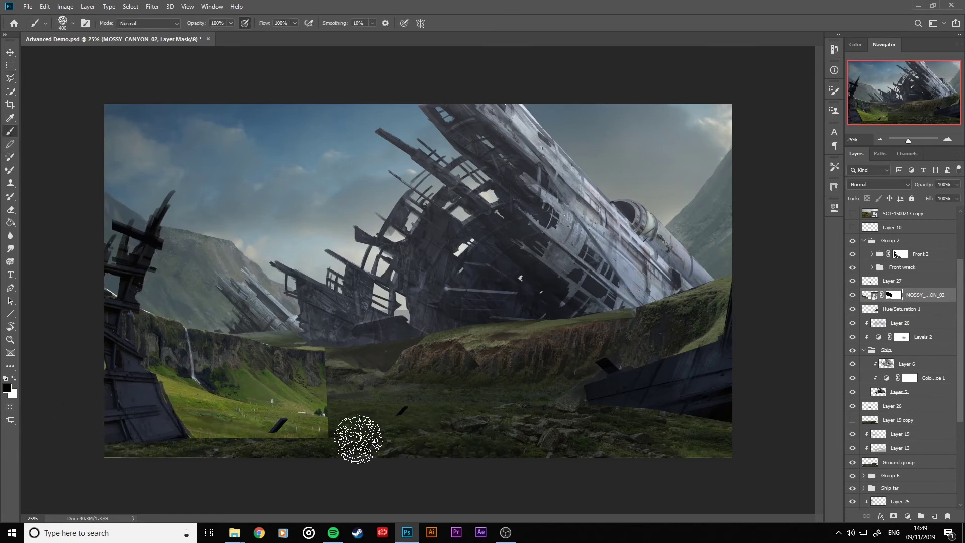
{"action": "mouse_move", "coordinate": [358, 439]}
{"action": "left_mouse_down"}
{"action": "mouse_move", "coordinate": [387, 431]}
{"action": "mouse_move", "coordinate": [134, 405]}
{"action": "mouse_move", "coordinate": [399, 426]}
{"action": "mouse_move", "coordinate": [352, 374]}
{"action": "left_mouse_up"}
{"action": "key", "text": "bracketleft"}
{"action": "key", "text": "bracketleft"}
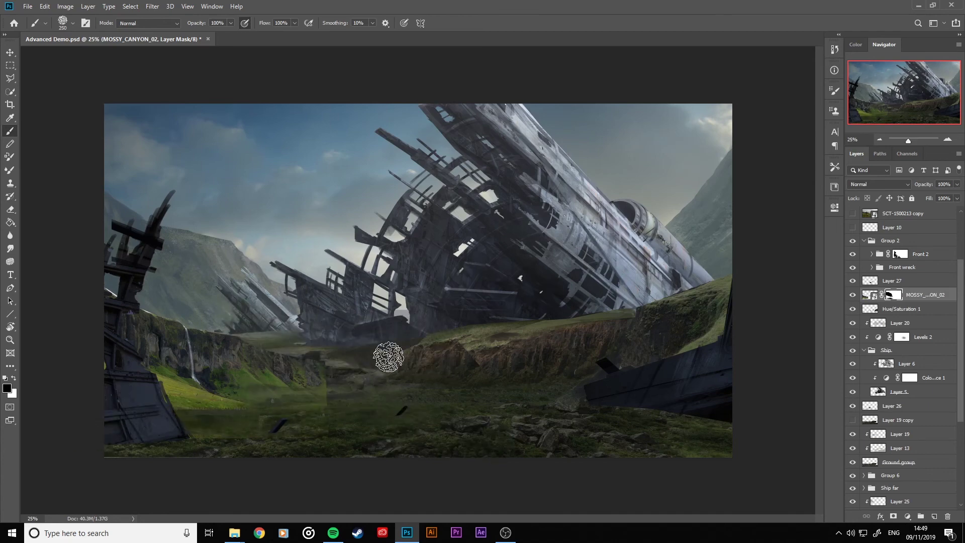
Choose the Soft Round brush at 600 px and mask out the bright meadow below the cliffs, then reduce the brush to 250 px.
{"action": "key", "text": "bracketright"}
{"action": "key", "text": "bracketright"}
{"action": "key", "text": "bracketright"}
{"action": "key", "text": "bracketright"}
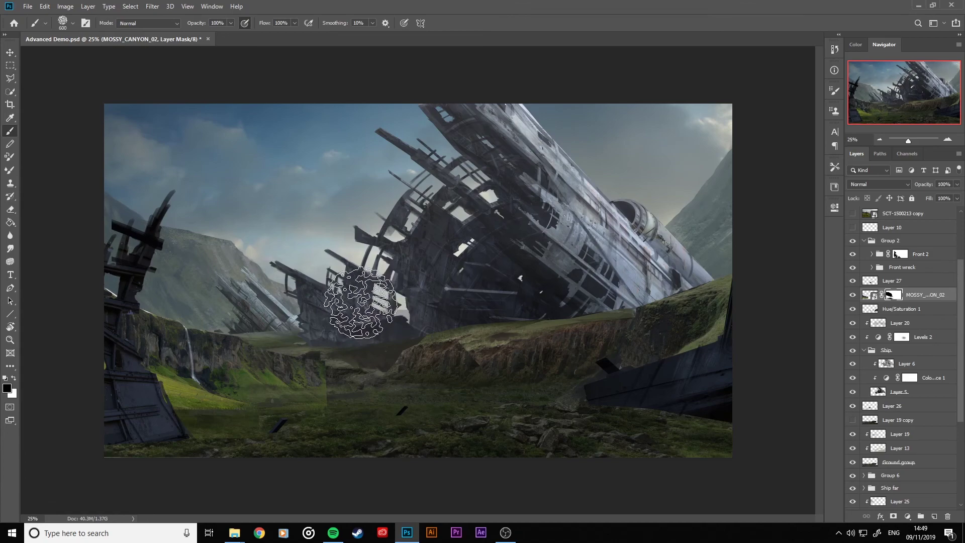
{"action": "right_click", "coordinate": [360, 302]}
{"action": "scroll", "coordinate": [459, 302], "scroll_direction": "down", "scroll_amount": 2}
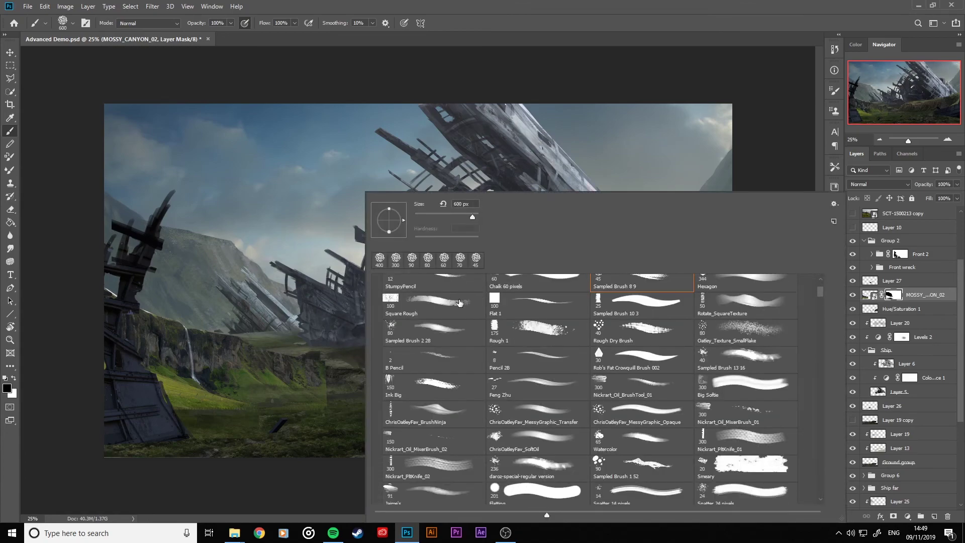
{"action": "scroll", "coordinate": [459, 302], "scroll_direction": "up", "scroll_amount": 3}
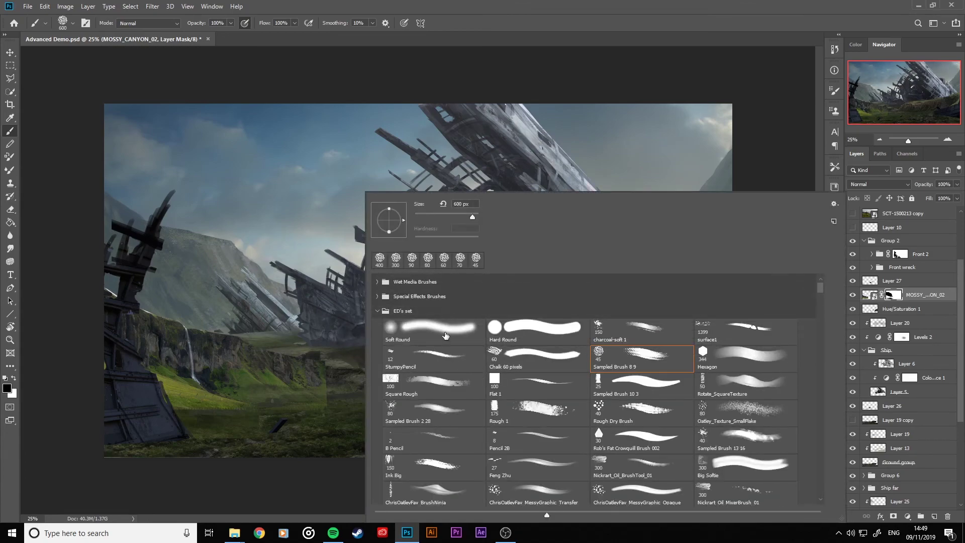
{"action": "double_click", "coordinate": [467, 336]}
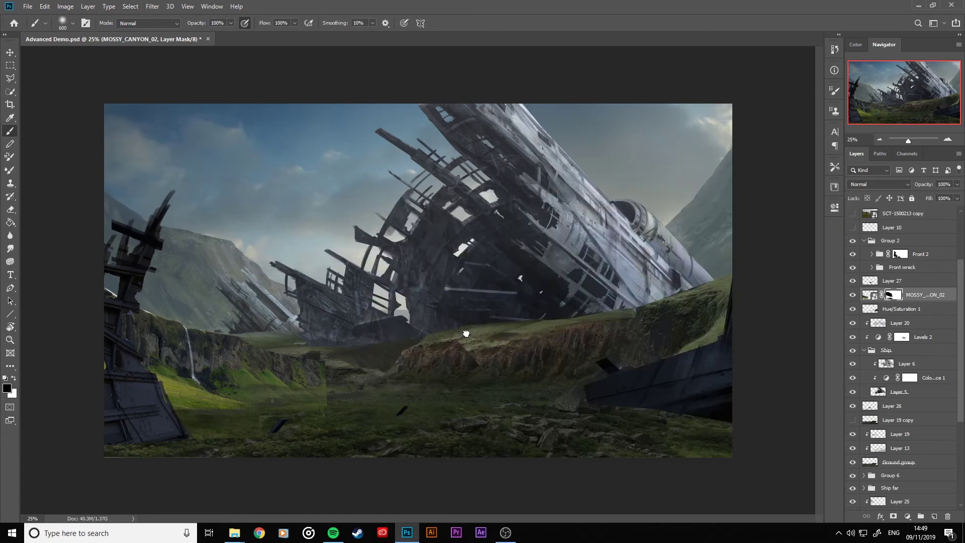
{"action": "left_click_drag", "start_coordinate": [161, 399], "coordinate": [349, 415]}
{"action": "key", "text": "bracketleft"}
{"action": "key", "text": "bracketleft"}
{"action": "key", "text": "bracketleft"}
{"action": "key", "text": "bracketleft"}
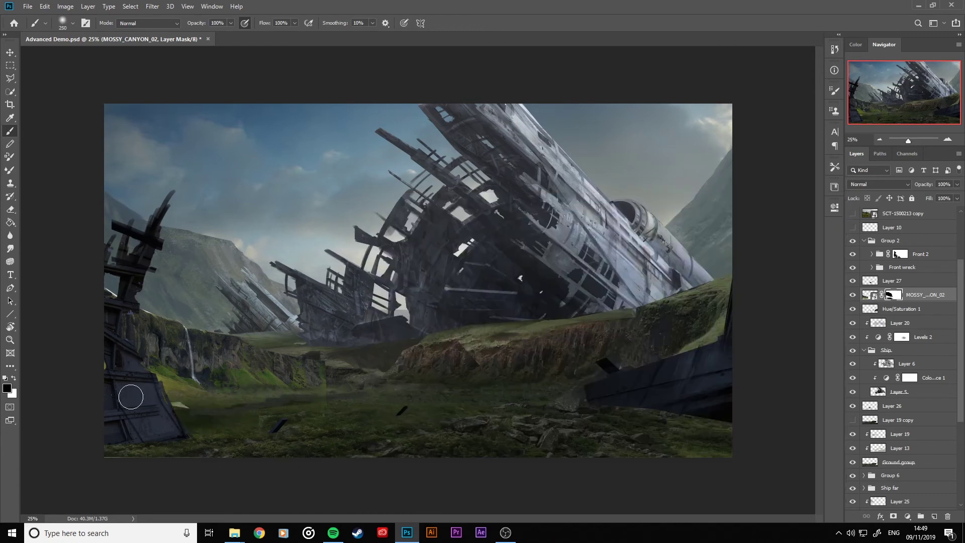
Enlarge the soft brush to 400 px and mask out the canyon photo's ship-side edge, then compare with the photo hidden and shown.
{"action": "key", "text": "bracketright"}
{"action": "key", "text": "bracketright"}
{"action": "left_click_drag", "start_coordinate": [362, 394], "coordinate": [333, 341]}
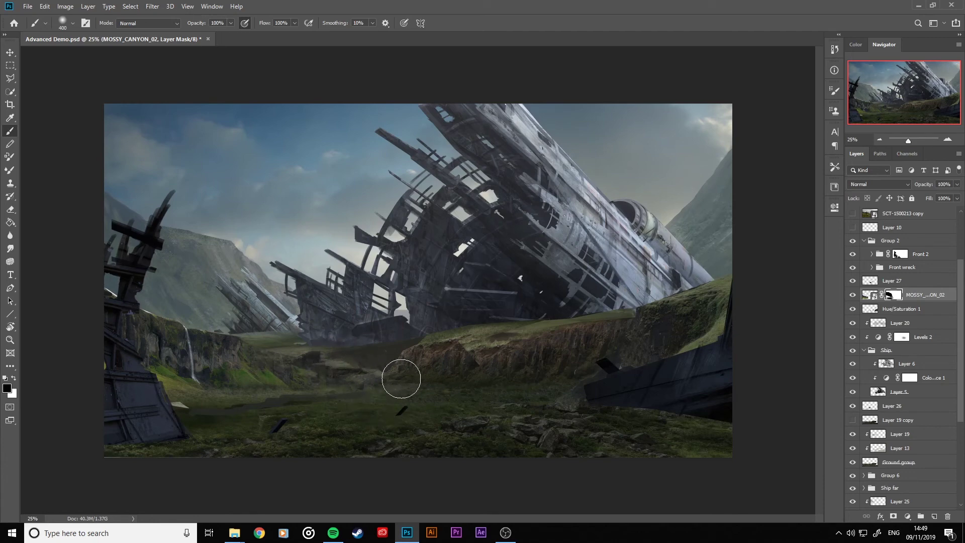
{"action": "left_click", "coordinate": [853, 298]}
{"action": "left_click", "coordinate": [853, 298]}
Target the MOSSY_CANYON_02 photo instead of its mask, shift it away from the ship and scale it to about 109%.
{"action": "key", "text": "ctrl+t"}
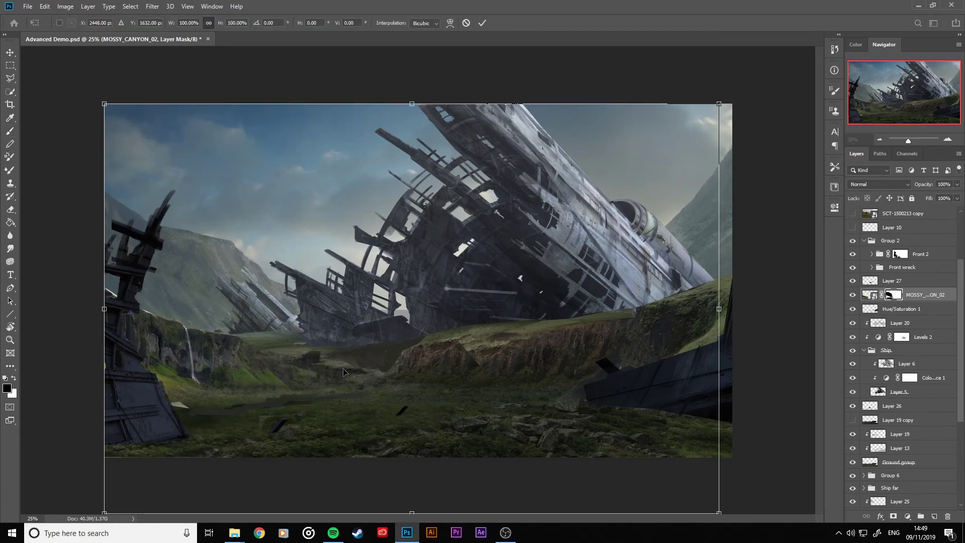
{"action": "left_click", "coordinate": [466, 23]}
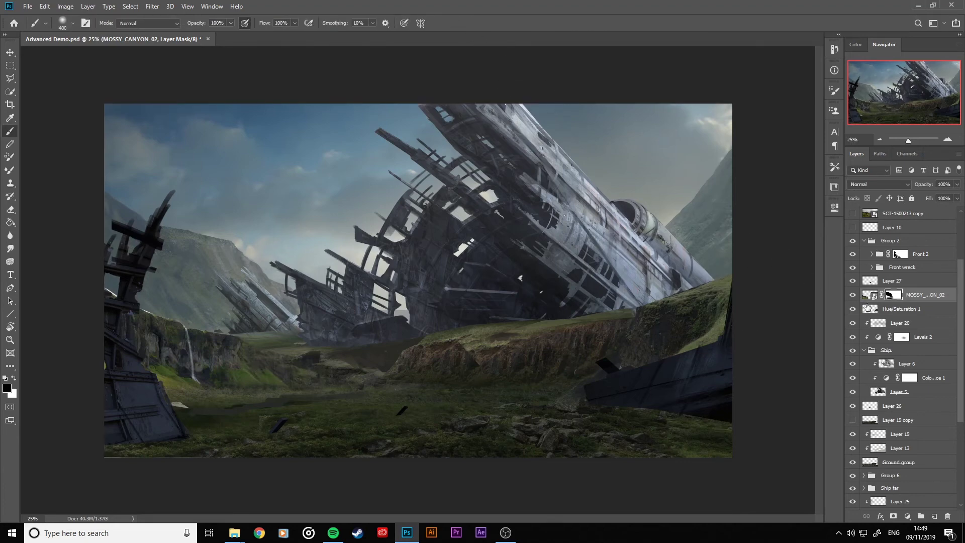
{"action": "left_click", "coordinate": [866, 296]}
{"action": "key", "text": "ctrl+t"}
{"action": "left_click_drag", "start_coordinate": [331, 389], "coordinate": [277, 391]}
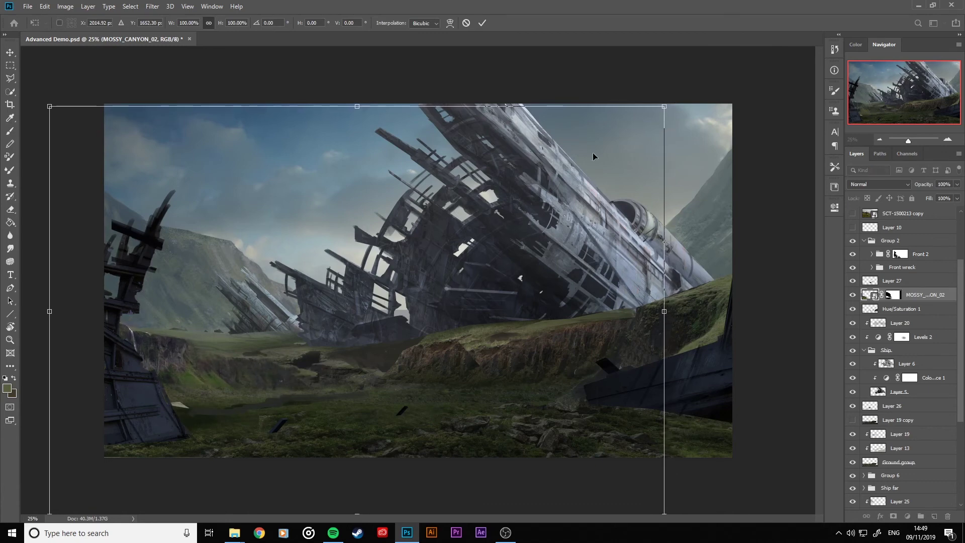
{"action": "left_click_drag", "start_coordinate": [661, 108], "coordinate": [599, 165]}
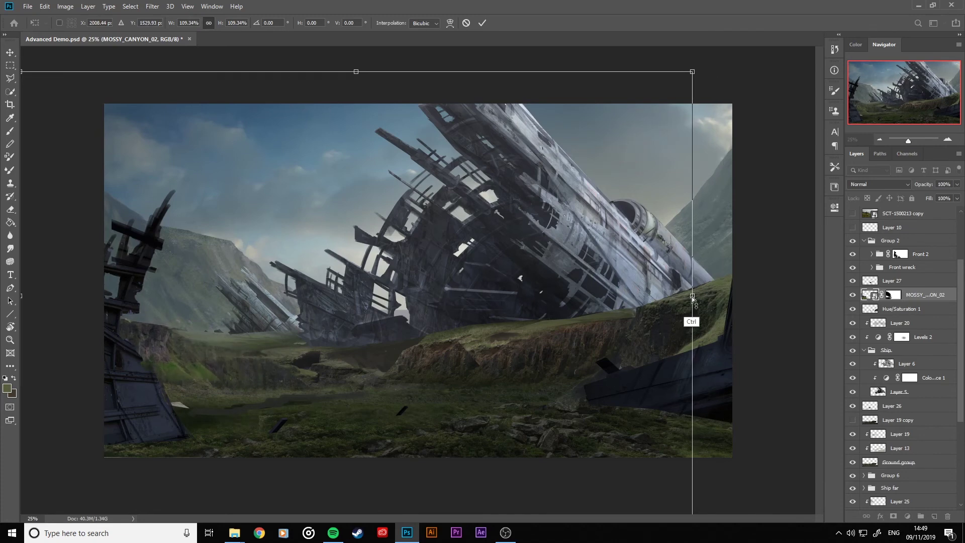
Skew the canyon photo's ship-side edge down, stretch its outer corners and edge outwards, and commit the transform.
{"action": "left_click_drag", "start_coordinate": [692, 297], "coordinate": [687, 313]}
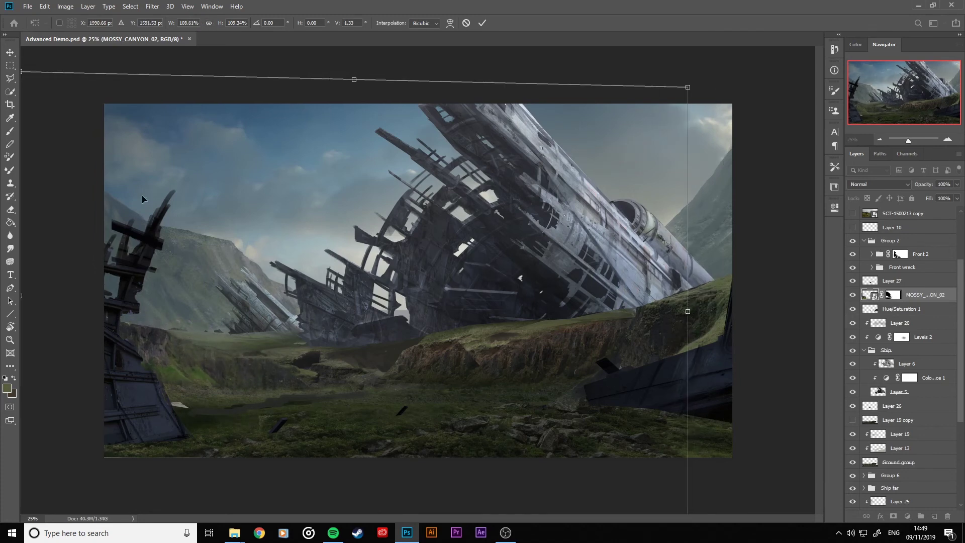
{"action": "key", "text": "ctrl+minus"}
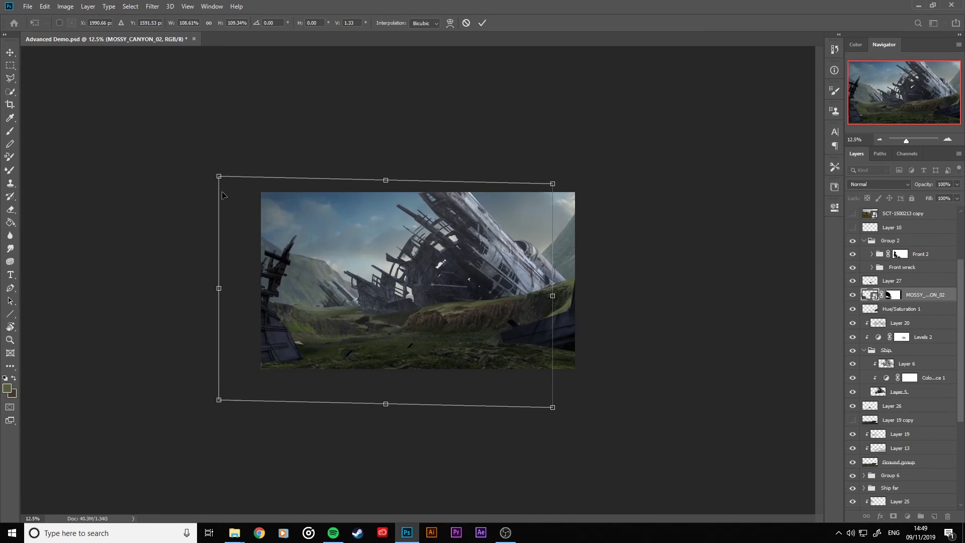
{"action": "left_click_drag", "start_coordinate": [218, 176], "coordinate": [214, 150]}
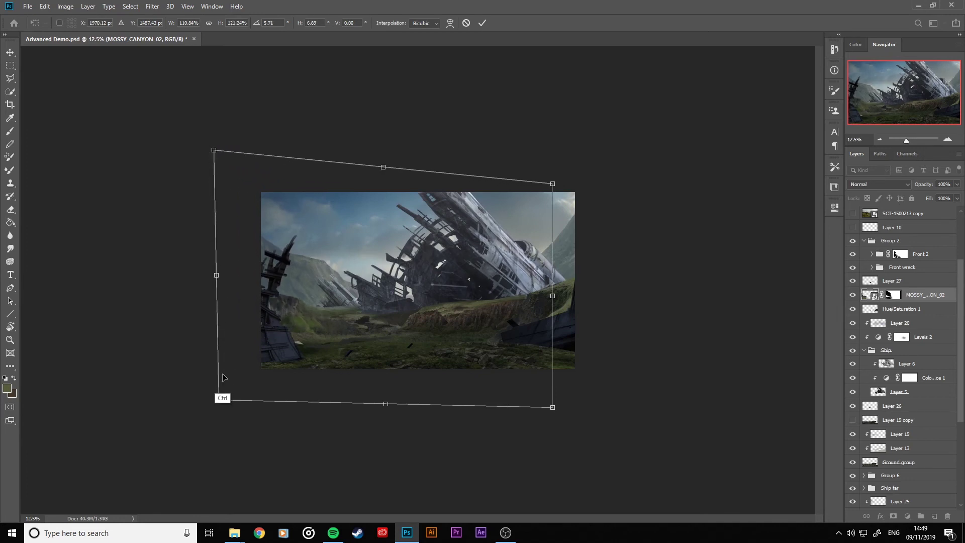
{"action": "left_click_drag", "start_coordinate": [220, 402], "coordinate": [220, 408]}
{"action": "left_click_drag", "start_coordinate": [216, 276], "coordinate": [206, 282]}
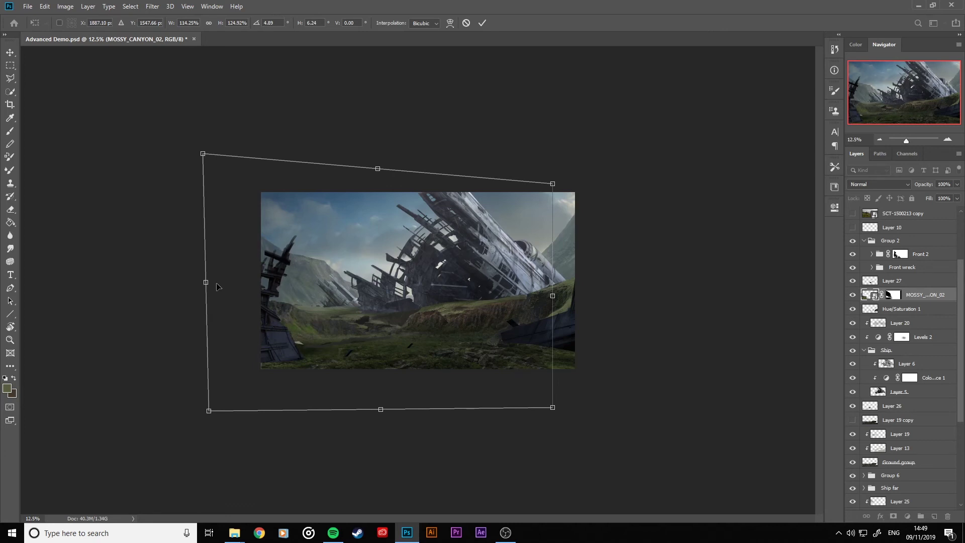
{"action": "left_click", "coordinate": [482, 22]}
{"action": "key", "text": "ctrl+plus"}
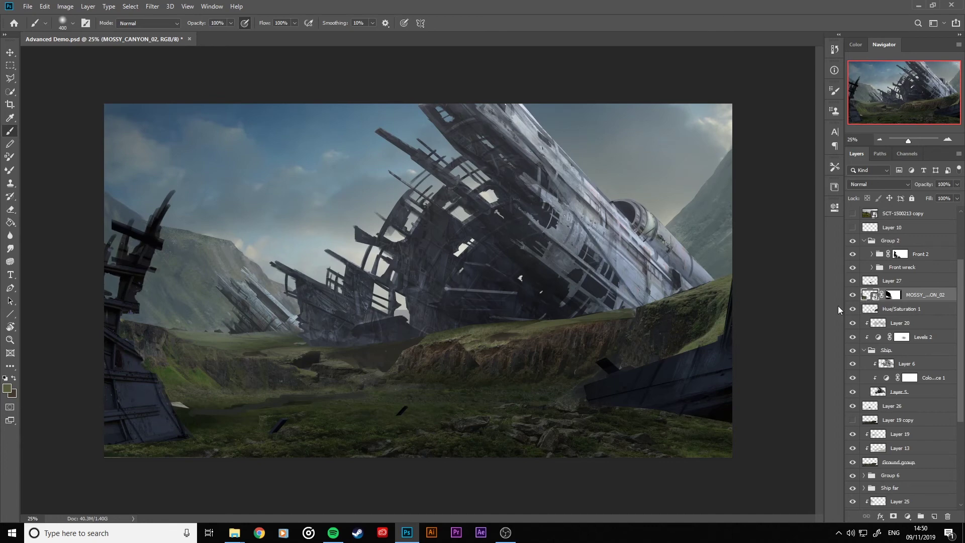
{"action": "key", "text": "ctrl+minus"}
{"action": "key", "text": "ctrl+minus"}
{"action": "key", "text": "ctrl+minus"}
{"action": "key", "text": "ctrl+plus"}
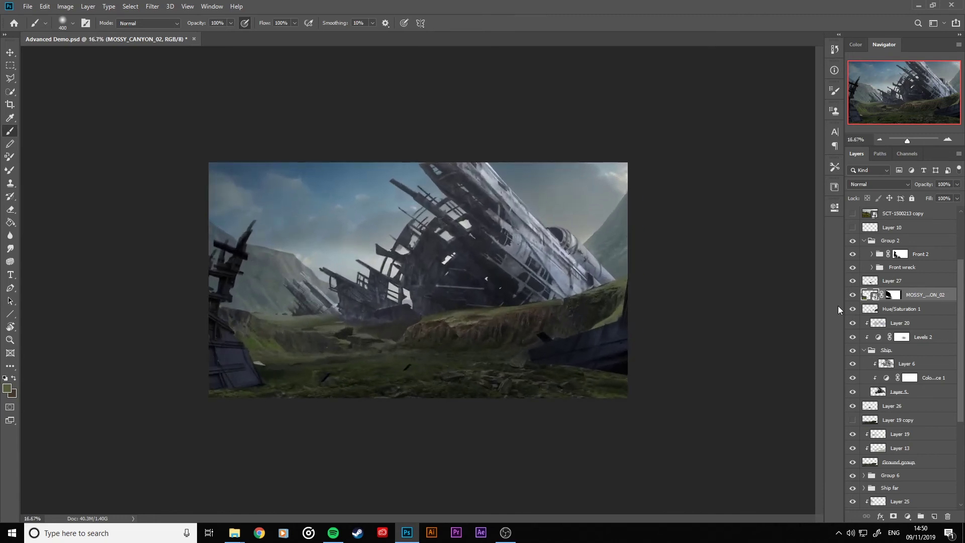
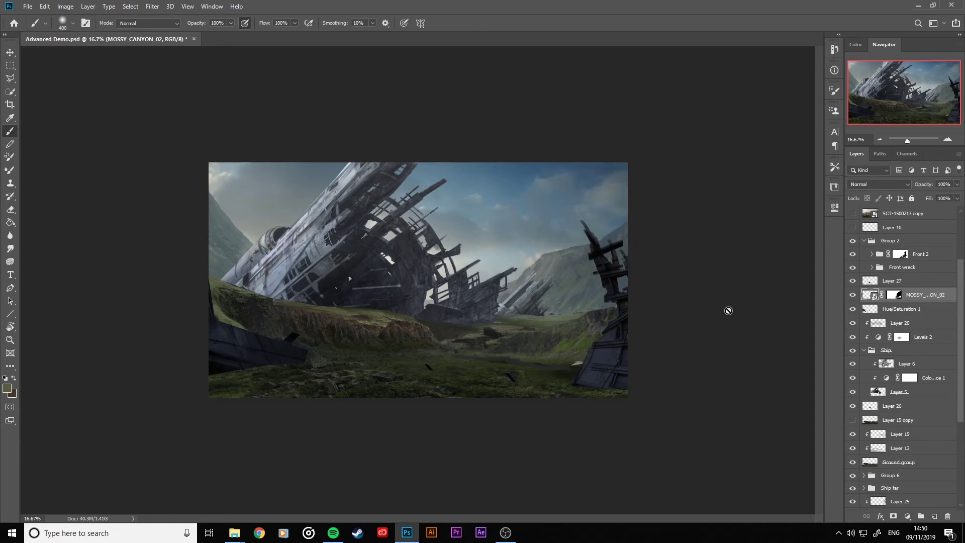
Distort the MOSSY_CANYON_02 layer so its right edge is taller and slightly farther out, then compare the scene with it hidden and shown.
{"action": "left_click", "coordinate": [853, 295]}
{"action": "left_click", "coordinate": [854, 296]}
{"action": "left_click", "coordinate": [854, 296]}
{"action": "left_click", "coordinate": [853, 296]}
{"action": "key", "text": "ctrl+t"}
{"action": "left_click_drag", "start_coordinate": [778, 189], "coordinate": [781, 160]}
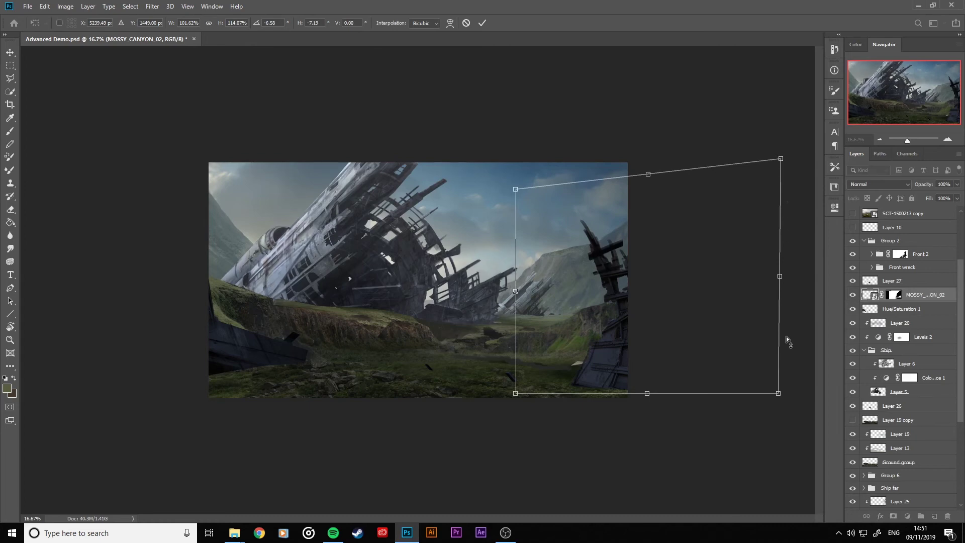
{"action": "left_click_drag", "start_coordinate": [778, 399], "coordinate": [779, 415]}
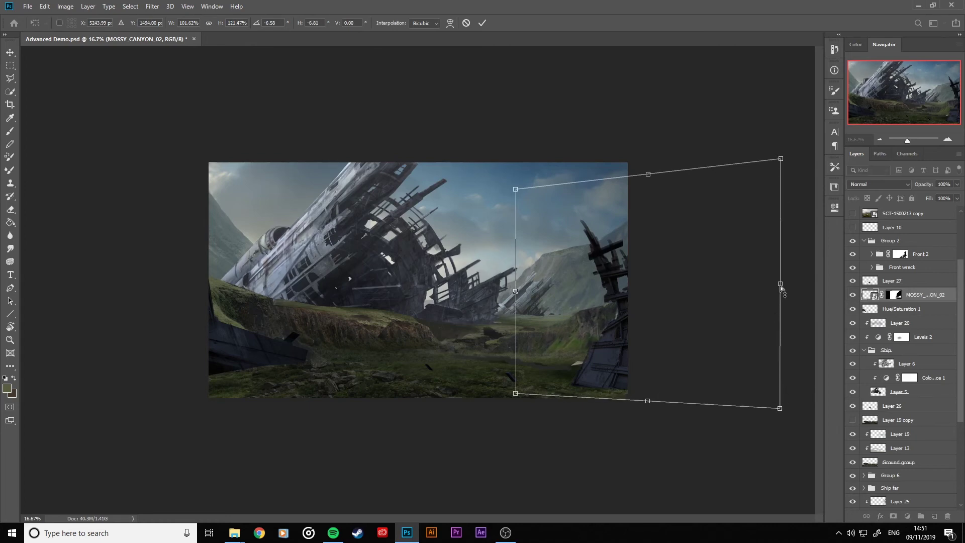
{"action": "left_click_drag", "start_coordinate": [781, 285], "coordinate": [789, 288]}
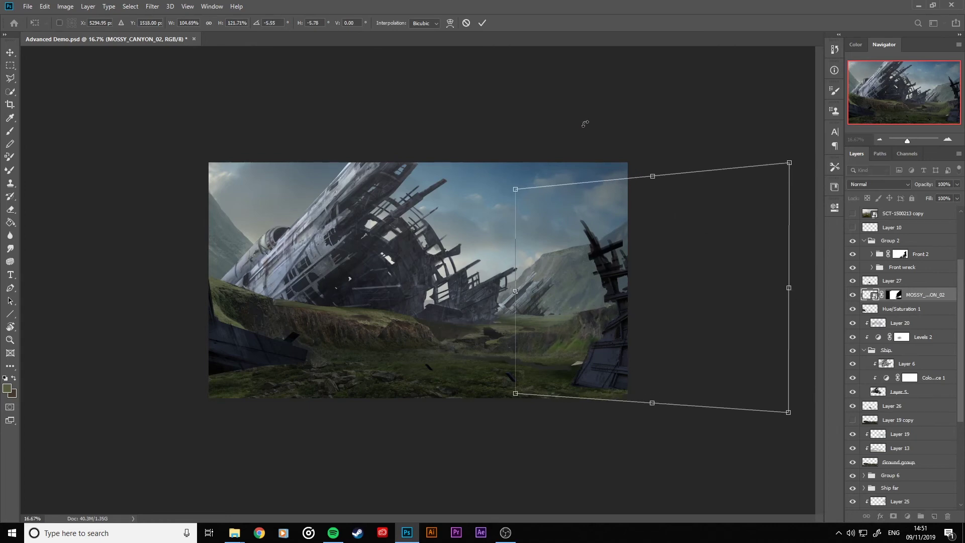
{"action": "left_click", "coordinate": [482, 22]}
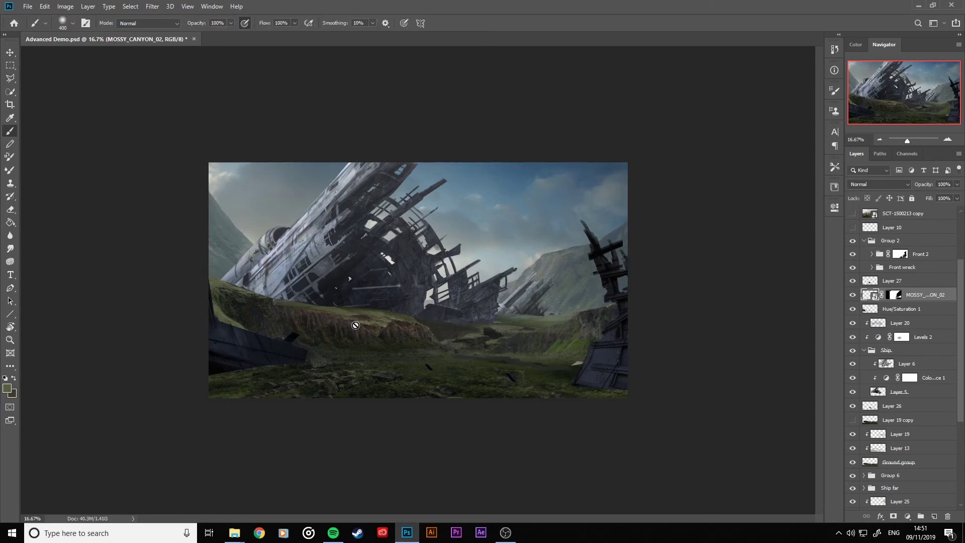
{"action": "left_click", "coordinate": [851, 296]}
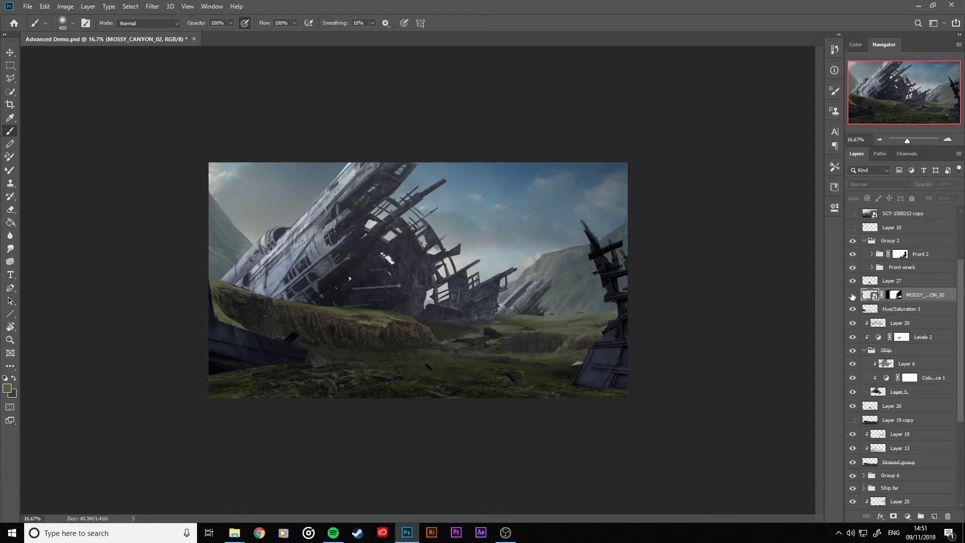
{"action": "left_click", "coordinate": [852, 296]}
{"action": "left_click", "coordinate": [894, 295]}
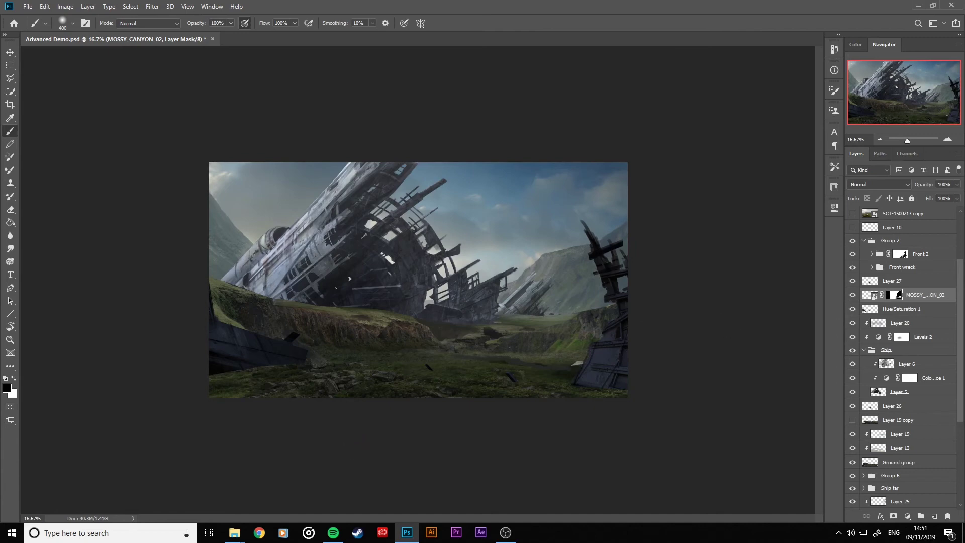
{"action": "left_click", "coordinate": [333, 532]}
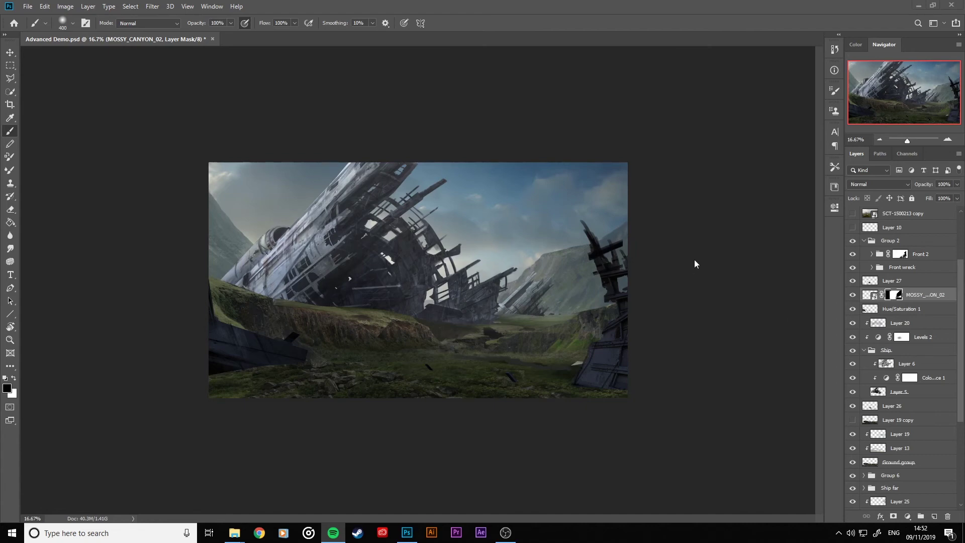
{"action": "left_click", "coordinate": [724, 257]}
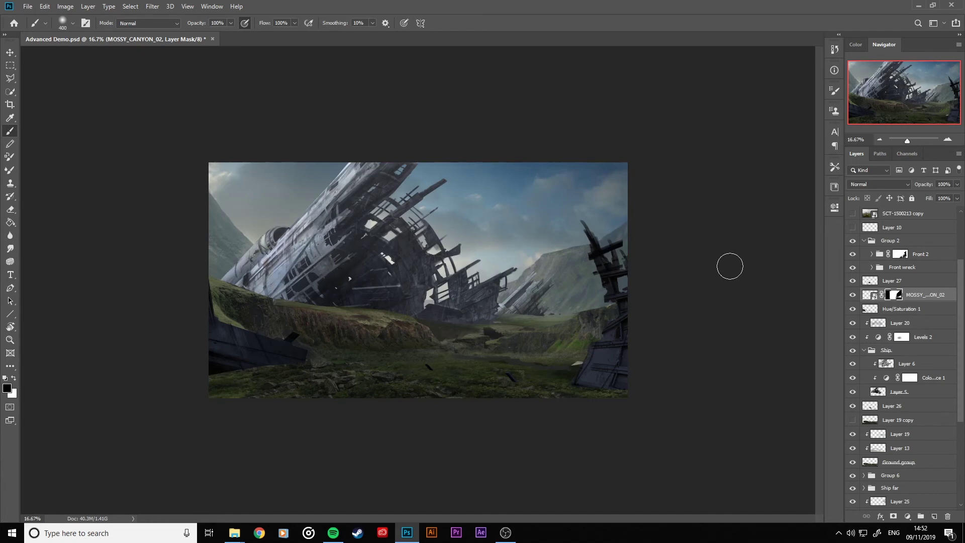
Check the painting's values in a grayscale proof view and compare the scene with and without the MOSSY_CANYON_02 layer.
{"action": "key", "text": "ctrl+y"}
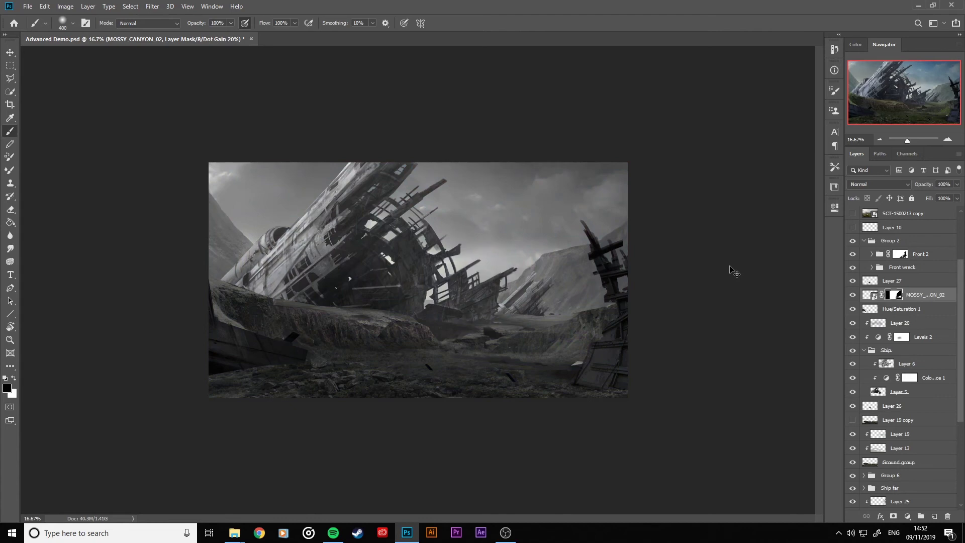
{"action": "key", "text": "ctrl+y"}
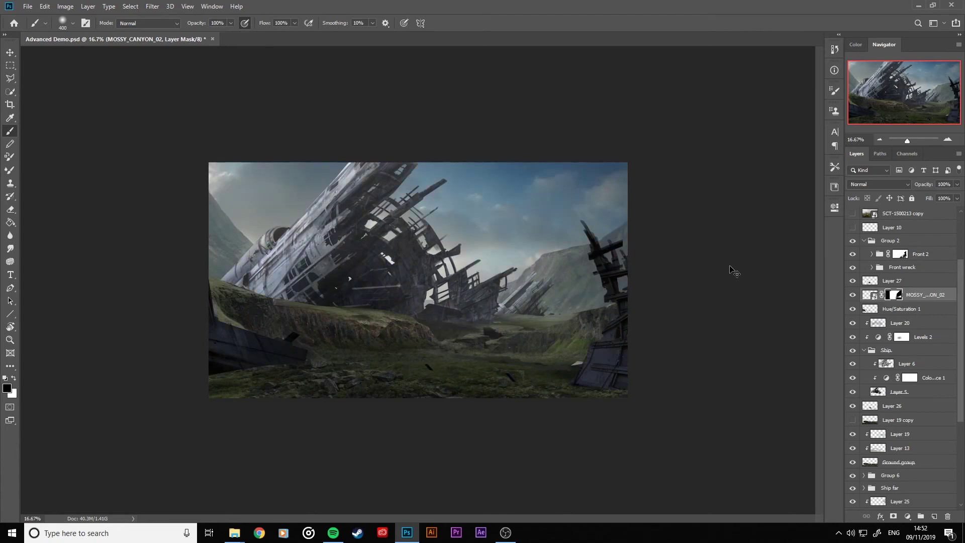
{"action": "left_click", "coordinate": [853, 296]}
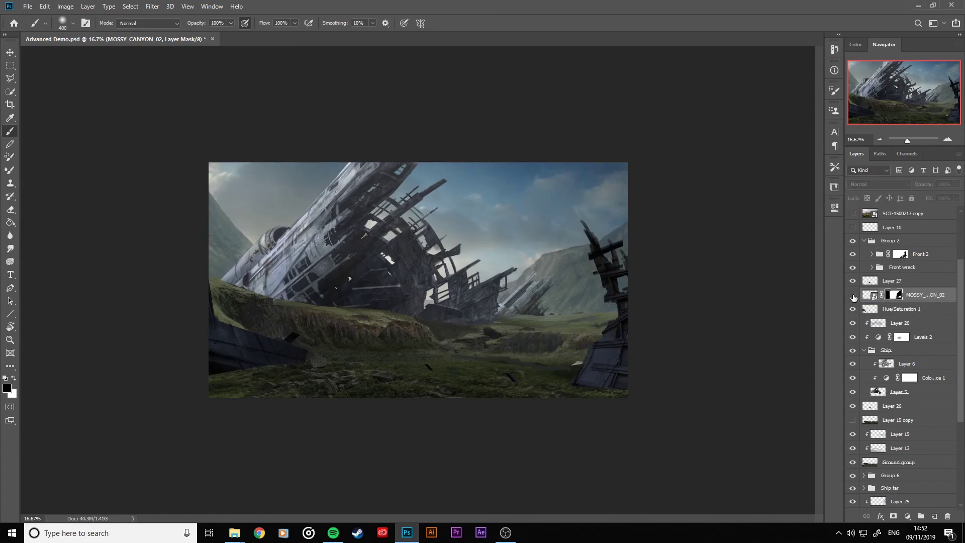
{"action": "left_click", "coordinate": [852, 297]}
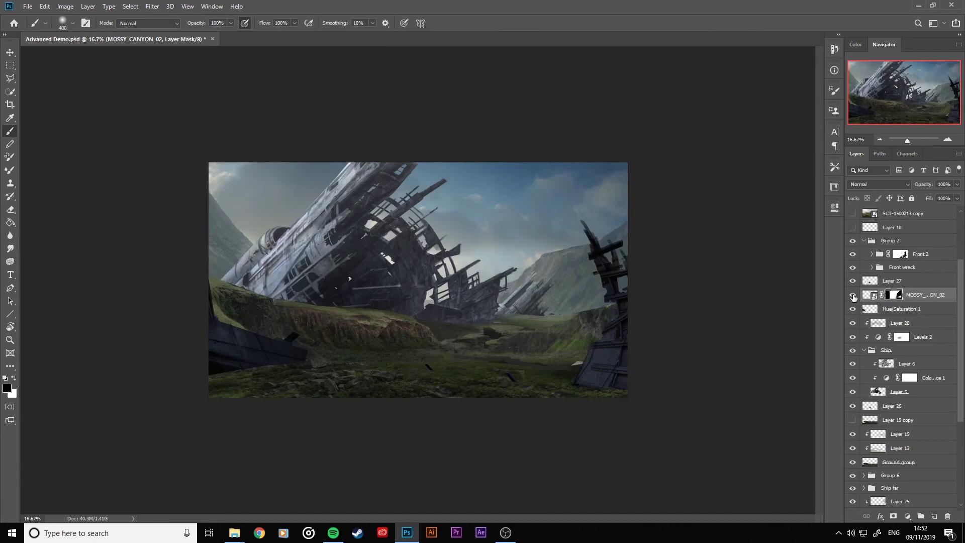
Compare the composition with the Ship group hidden and shown.
{"action": "left_click", "coordinate": [852, 351]}
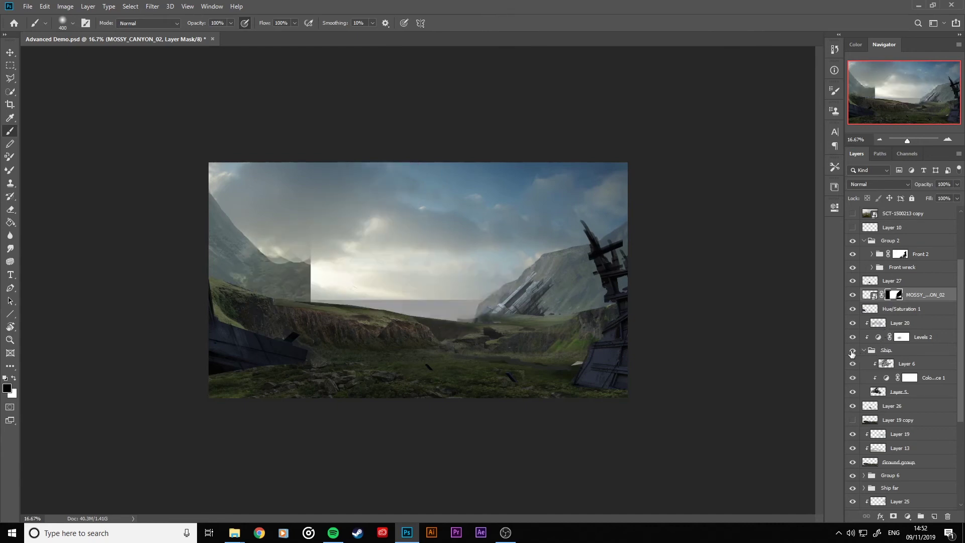
{"action": "left_click", "coordinate": [852, 352]}
{"action": "left_click", "coordinate": [852, 353]}
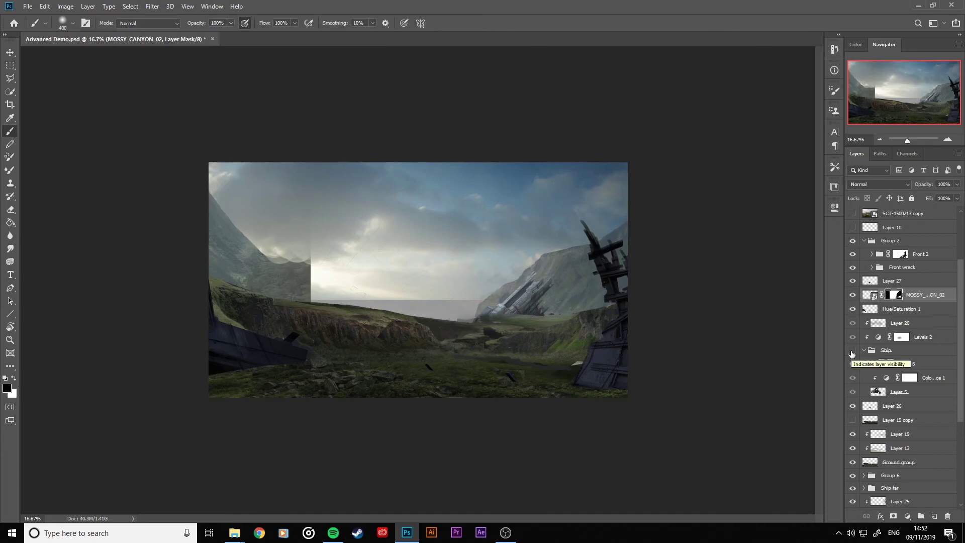
{"action": "left_click", "coordinate": [851, 352]}
{"action": "left_click", "coordinate": [851, 352]}
{"action": "left_click", "coordinate": [851, 352]}
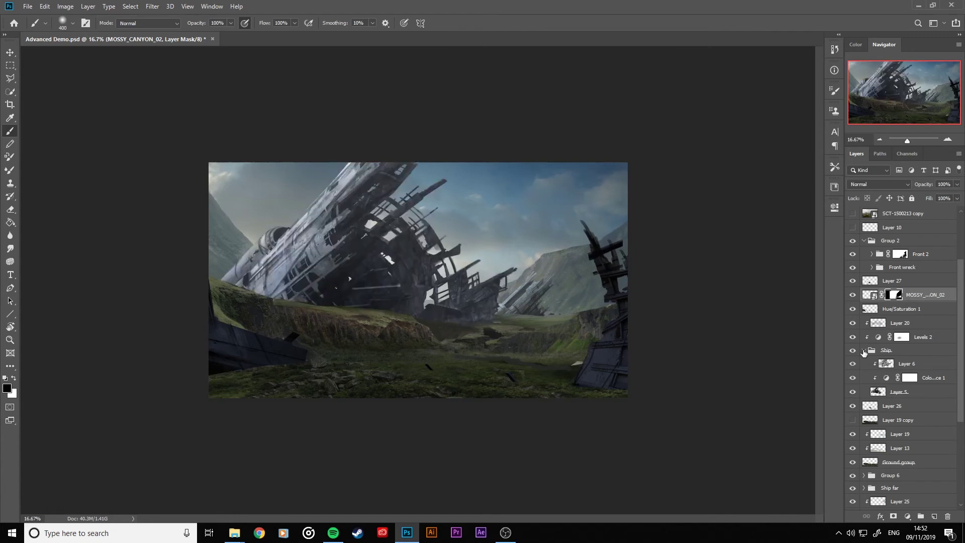
Collapse the Ship group in the layer stack and select the whole group.
{"action": "left_click", "coordinate": [864, 350]}
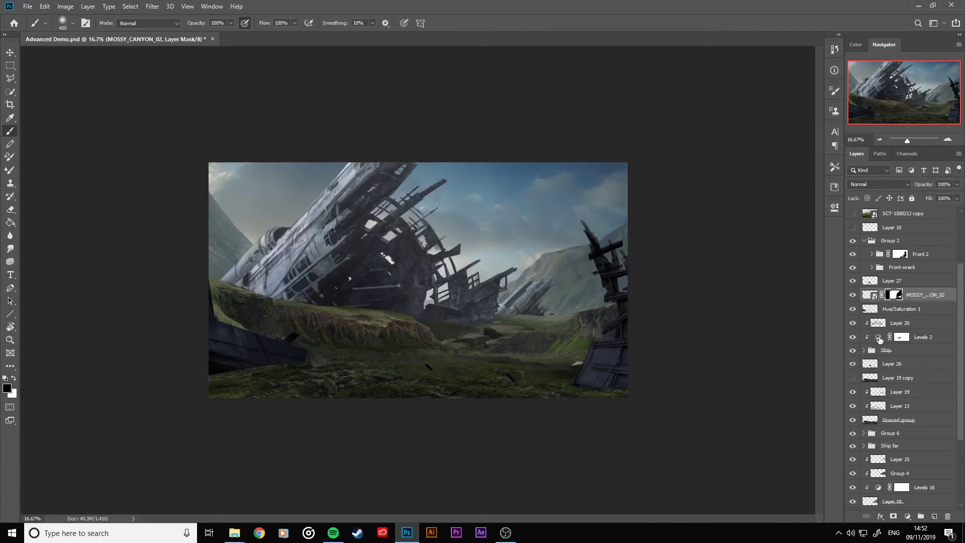
{"action": "left_click", "coordinate": [899, 350]}
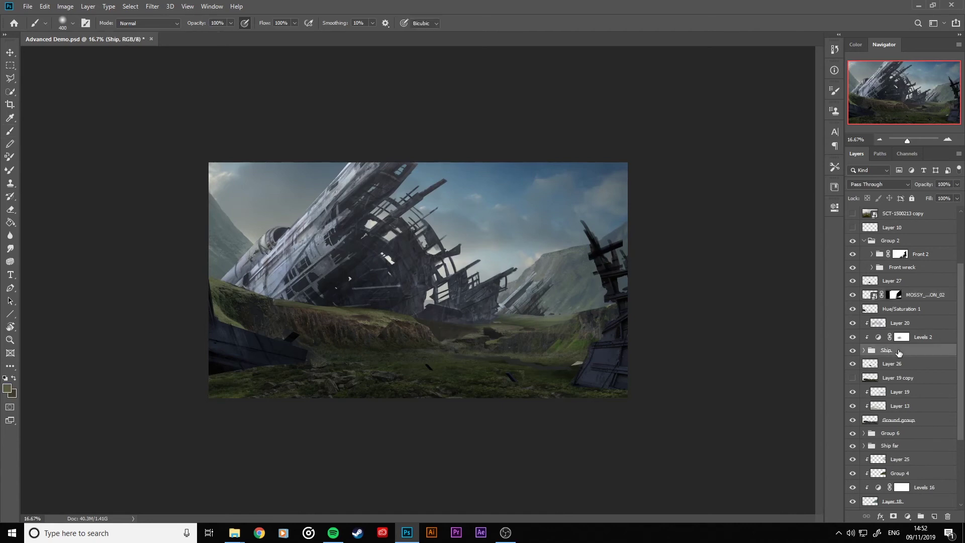
{"action": "key", "text": "ctrl+t"}
{"action": "left_click_drag", "start_coordinate": [625, 132], "coordinate": [540, 185]}
{"action": "left_click_drag", "start_coordinate": [514, 216], "coordinate": [544, 211]}
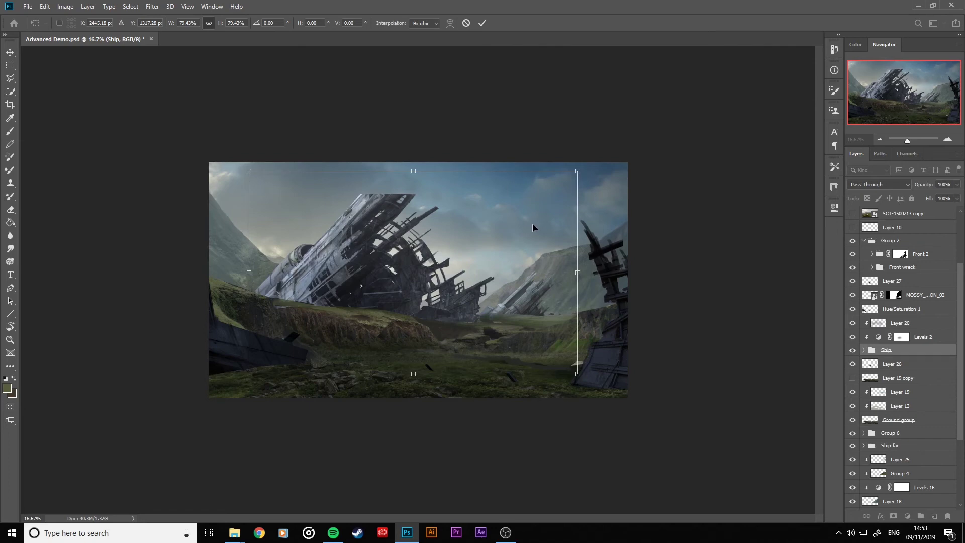
{"action": "left_click", "coordinate": [465, 23]}
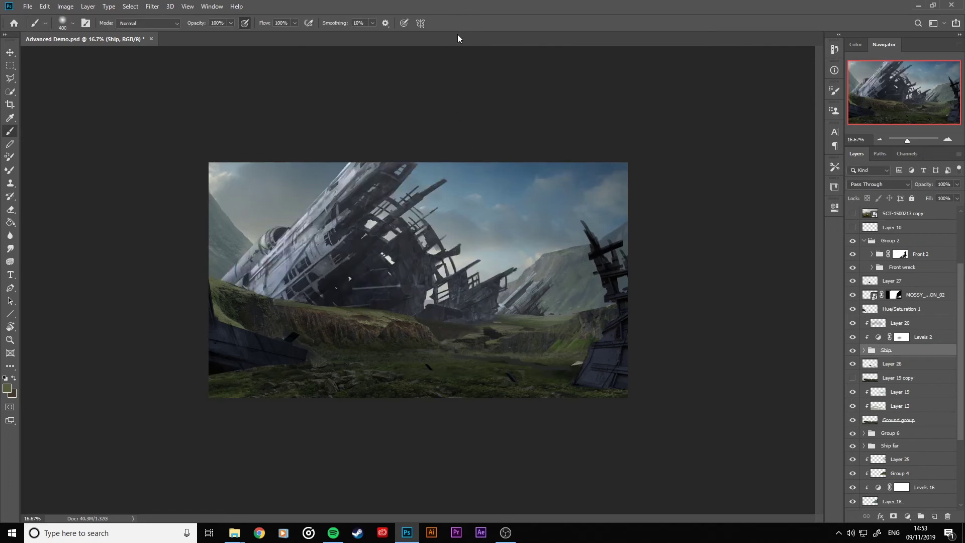
Scale the Ship group down proportionally to about 84.7% so the wreck's cut-off upper end sits inside the frame.
{"action": "key", "text": "ctrl+t"}
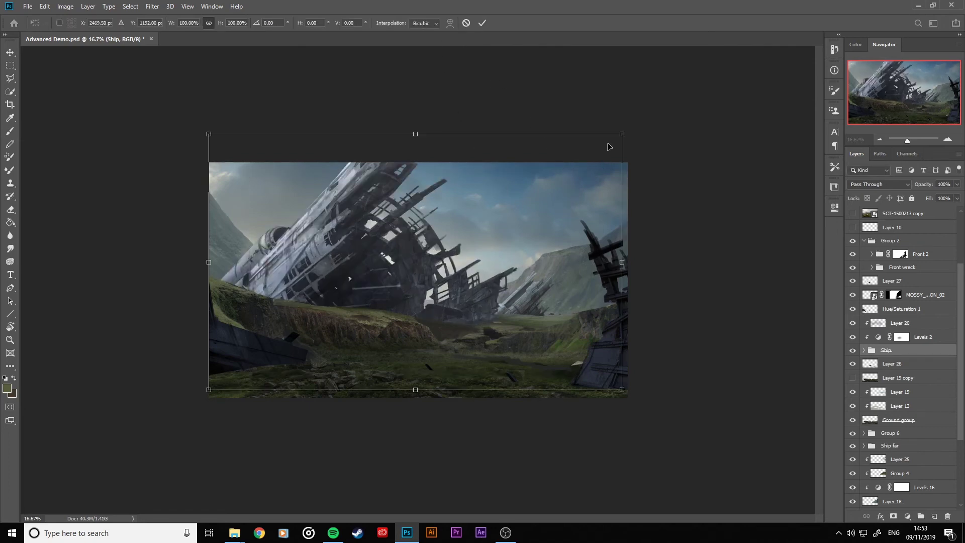
{"action": "left_click_drag", "start_coordinate": [622, 135], "coordinate": [548, 191]}
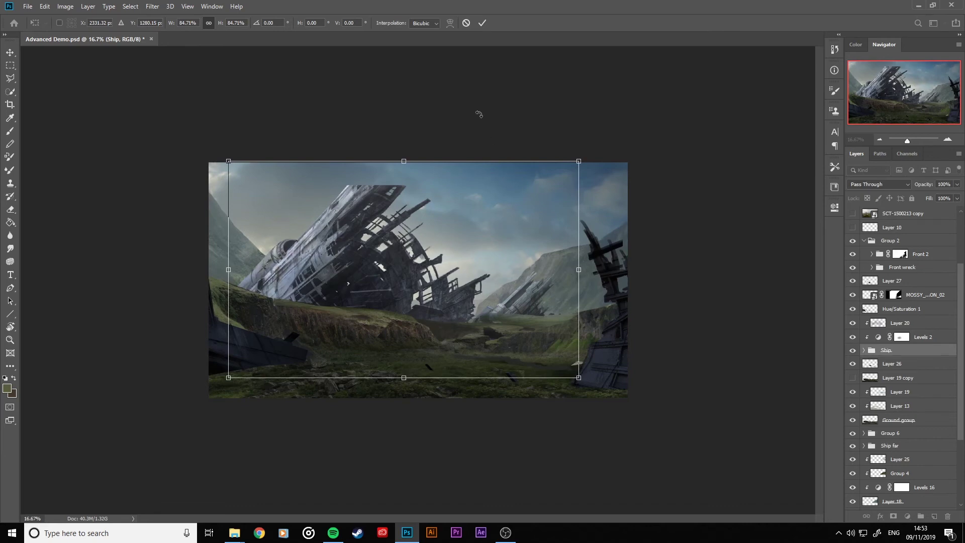
{"action": "left_click", "coordinate": [482, 24]}
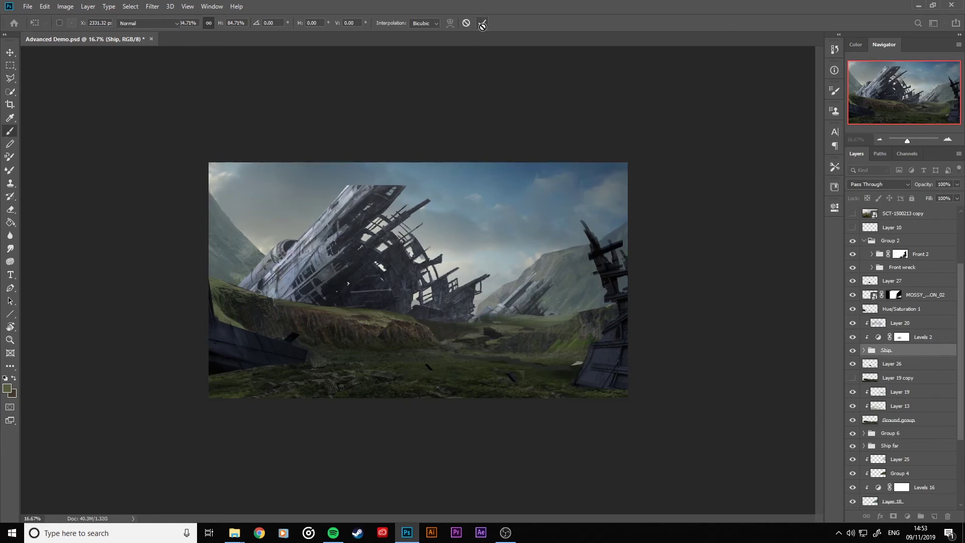
{"action": "key", "text": "b"}
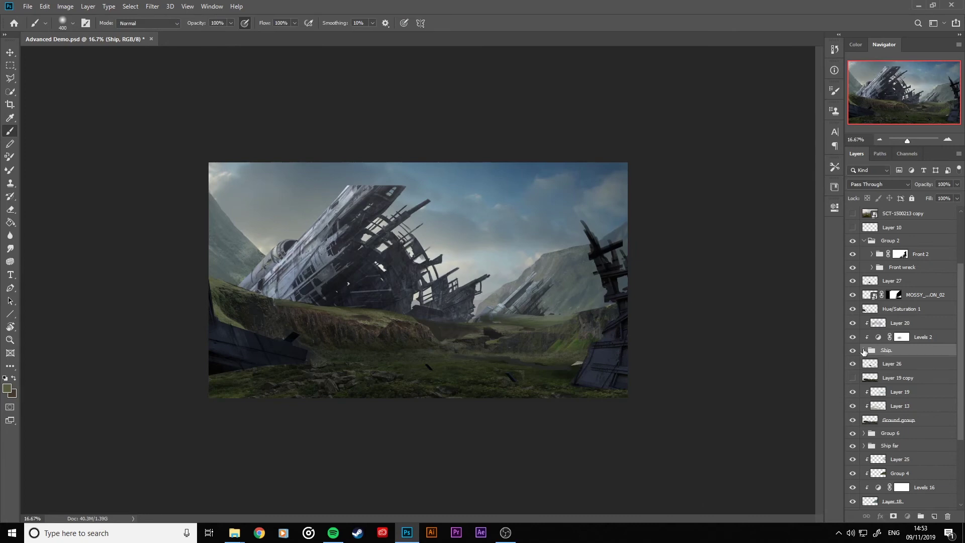
Expand the Ship group, select Layer 5, and hide Layer 6 and the colour adjustment layer clipped to it.
{"action": "left_click", "coordinate": [863, 350]}
{"action": "left_click", "coordinate": [852, 392]}
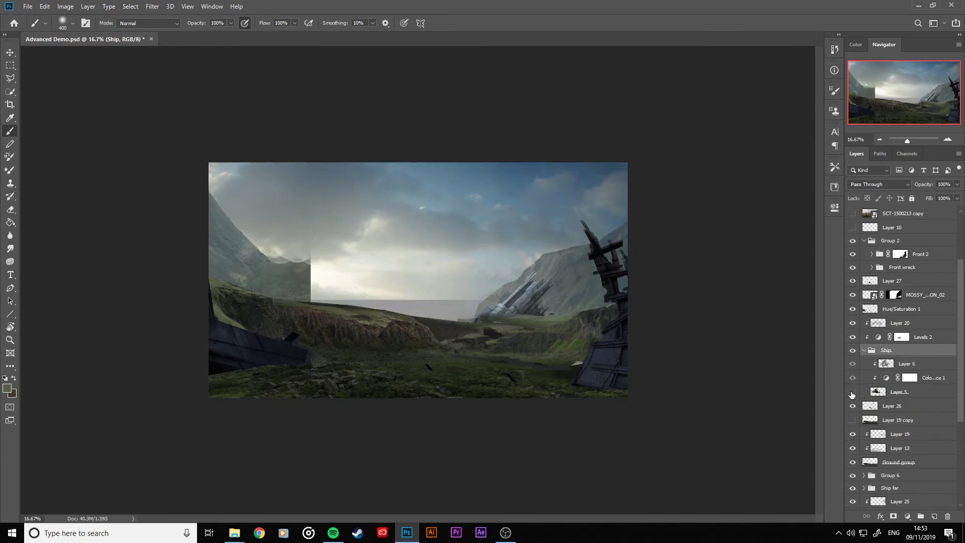
{"action": "left_click", "coordinate": [852, 392]}
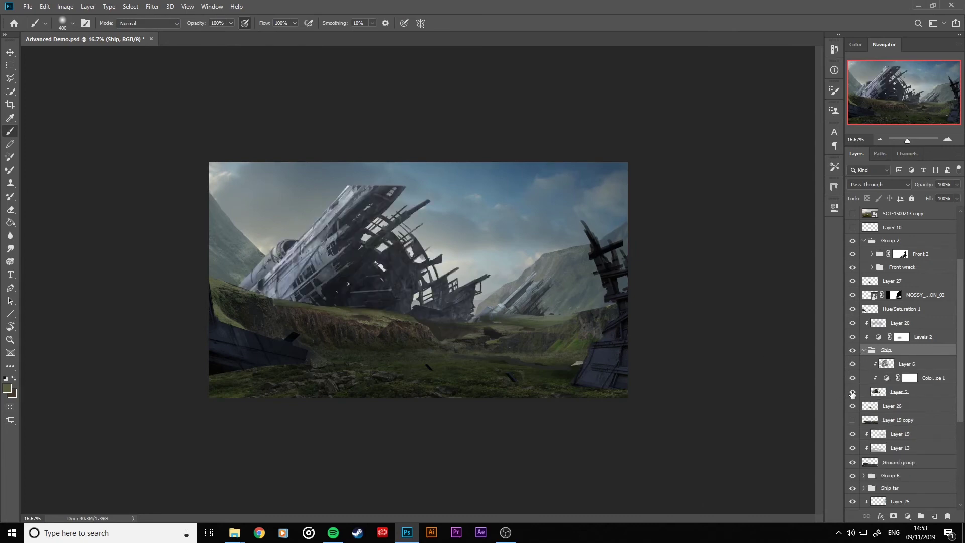
{"action": "left_click", "coordinate": [852, 364]}
{"action": "left_click", "coordinate": [852, 363]}
{"action": "left_click", "coordinate": [872, 393]}
{"action": "left_click", "coordinate": [853, 364]}
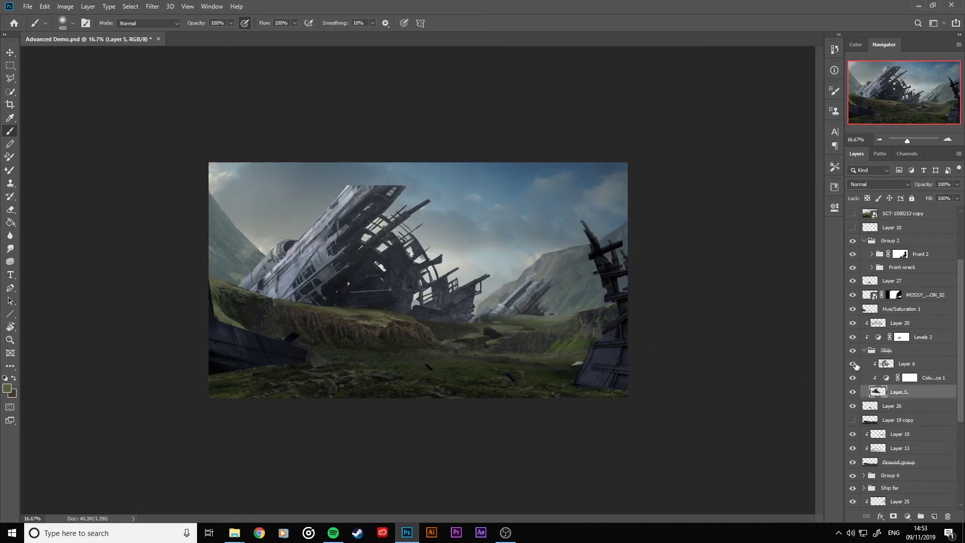
{"action": "left_click", "coordinate": [853, 378]}
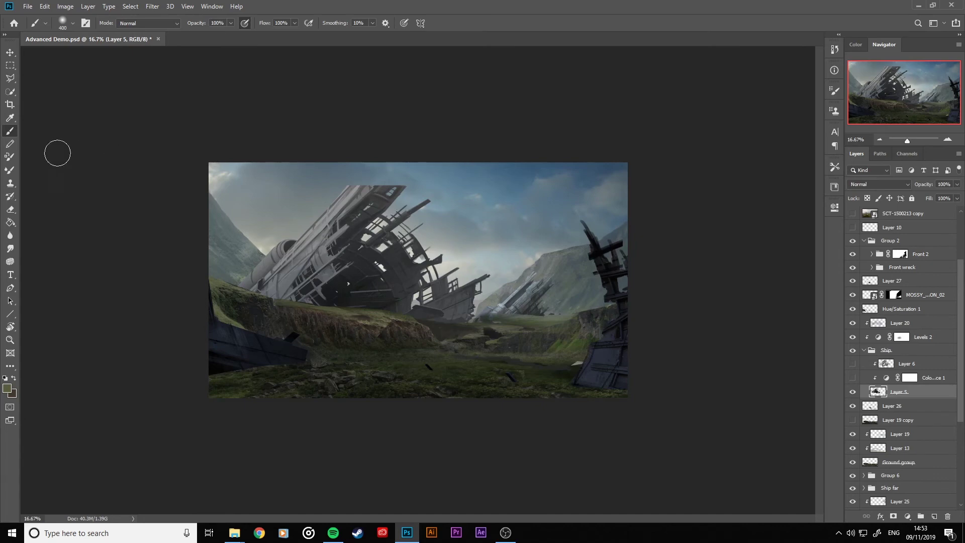
Paint jagged hull pieces beyond the ship's cut-off upper end on Layer 5 with the Chalk 60 pixels brush in a sampled hull colour.
{"action": "key", "text": "ctrl+shift+x"}
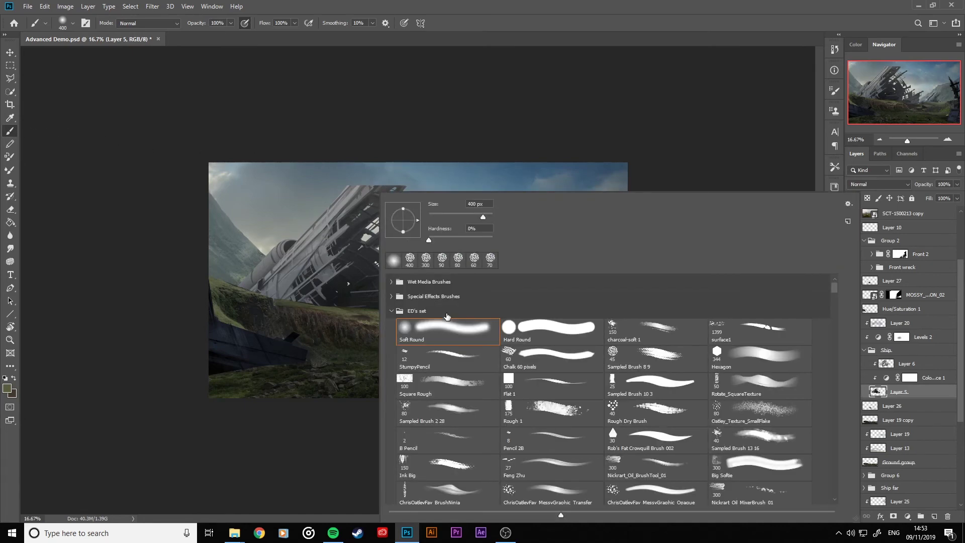
{"action": "double_click", "coordinate": [542, 353]}
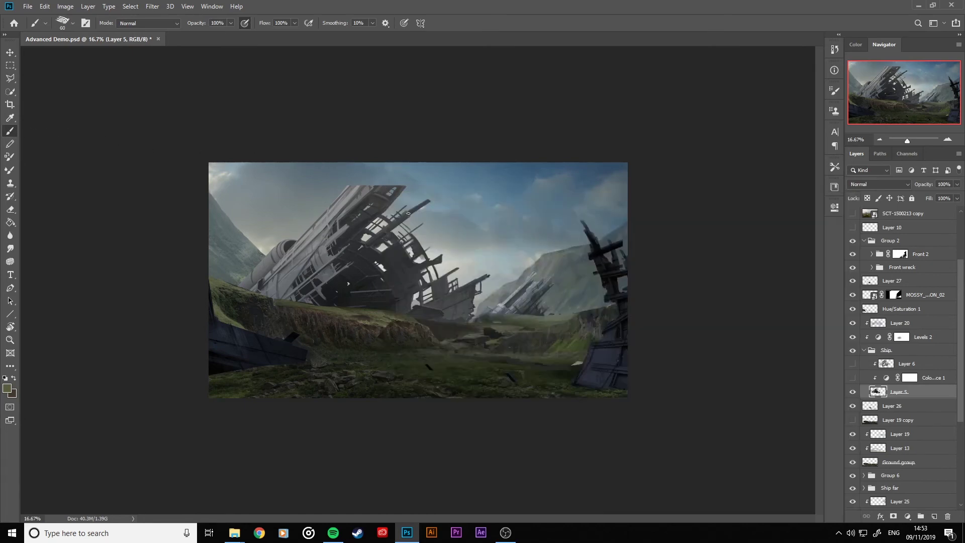
{"action": "left_click", "coordinate": [382, 190], "text": "alt"}
{"action": "mouse_move", "coordinate": [386, 188]}
{"action": "left_mouse_down"}
{"action": "mouse_move", "coordinate": [398, 177]}
{"action": "mouse_move", "coordinate": [402, 186]}
{"action": "left_mouse_up"}
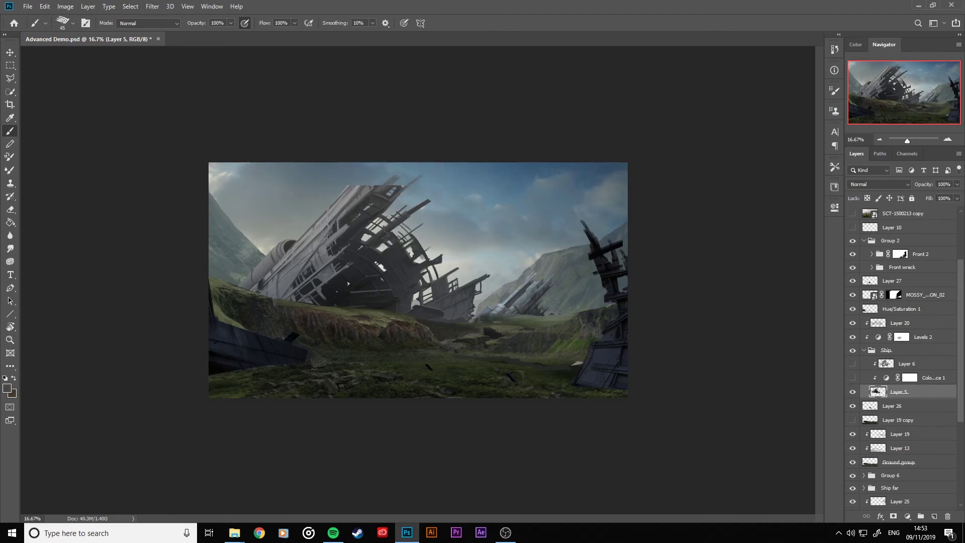
Hide Levels 2 and Layer 20, and build up the ship's flat upper end into pointed broken plating using sampled hull greys.
{"action": "left_click", "coordinate": [852, 337]}
{"action": "left_click", "coordinate": [852, 323]}
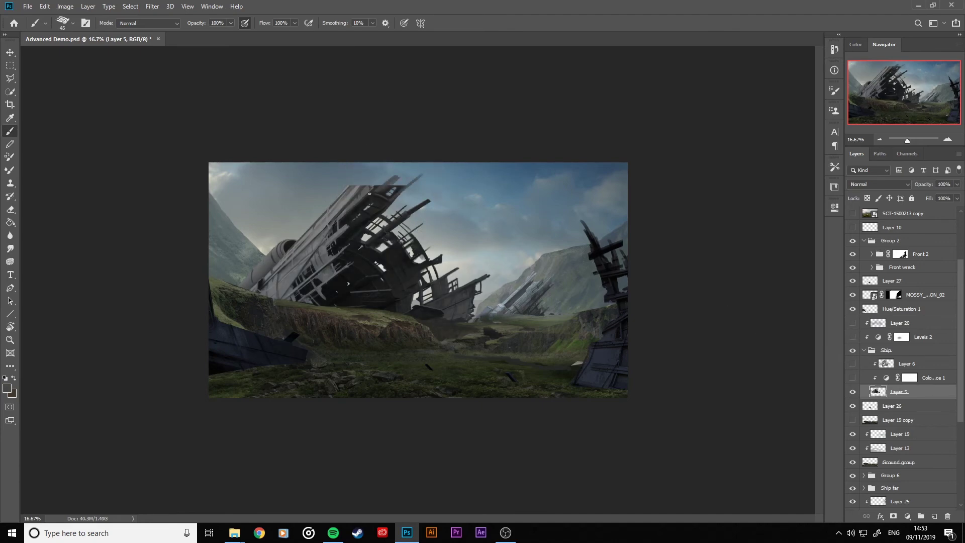
{"action": "left_click", "coordinate": [373, 223], "text": "alt"}
{"action": "left_click_drag", "start_coordinate": [395, 177], "coordinate": [351, 191]}
{"action": "left_click", "coordinate": [364, 193], "text": "alt"}
{"action": "left_click", "coordinate": [355, 215], "text": "alt"}
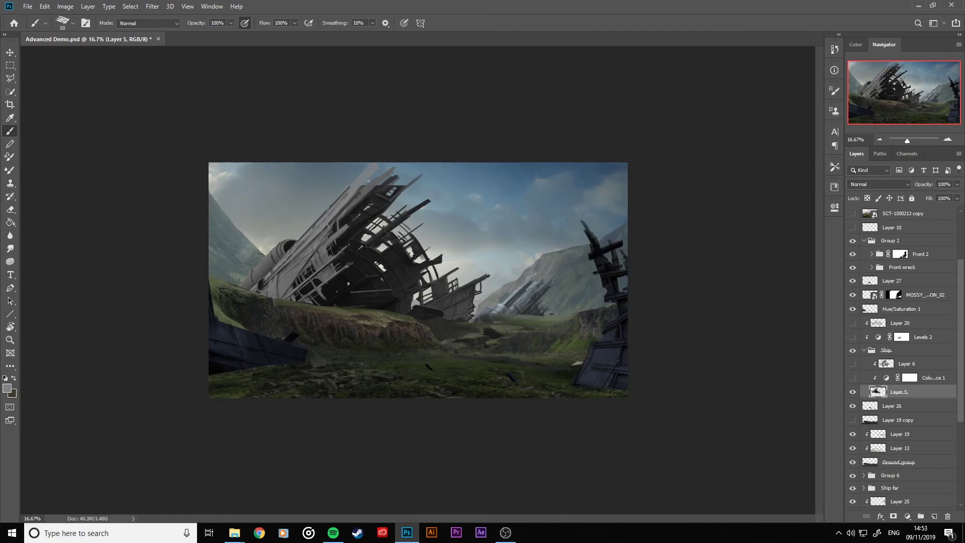
{"action": "left_click", "coordinate": [360, 213], "text": "alt"}
{"action": "left_click_drag", "start_coordinate": [381, 161], "coordinate": [351, 194]}
{"action": "left_click", "coordinate": [359, 206], "text": "alt"}
{"action": "mouse_move", "coordinate": [376, 164]}
{"action": "left_mouse_down"}
{"action": "mouse_move", "coordinate": [351, 194]}
{"action": "mouse_move", "coordinate": [388, 173]}
{"action": "left_mouse_up"}
Paint a sampled dark tone over the broken structure at the wreck's lower-right end on Layer 5.
{"action": "key", "text": "bracketleft"}
{"action": "left_click", "coordinate": [406, 304], "text": "alt"}
{"action": "left_click_drag", "start_coordinate": [477, 288], "coordinate": [470, 322]}
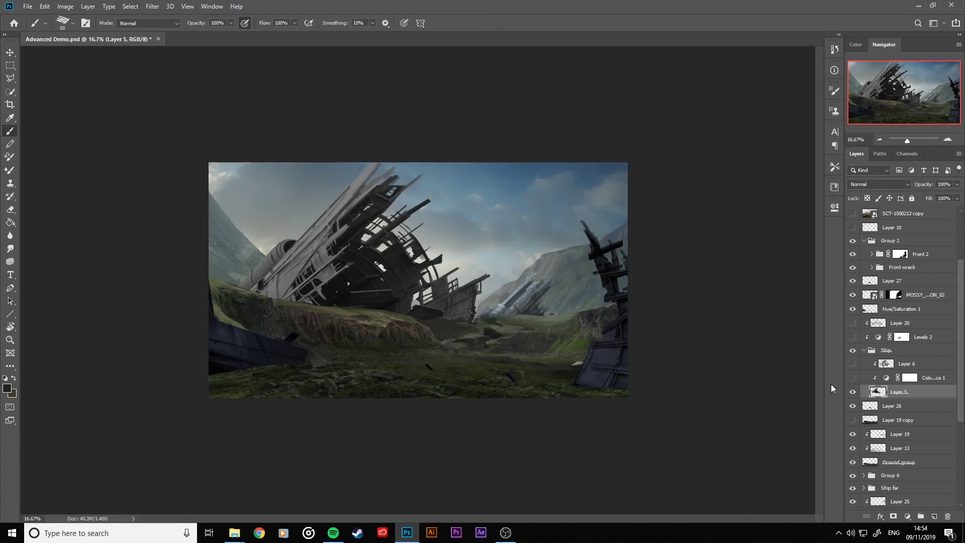
Show Layer 6, its neighbouring colour adjustment layer, Levels 2 and Layer 20 again.
{"action": "left_click_drag", "start_coordinate": [853, 377], "coordinate": [852, 363]}
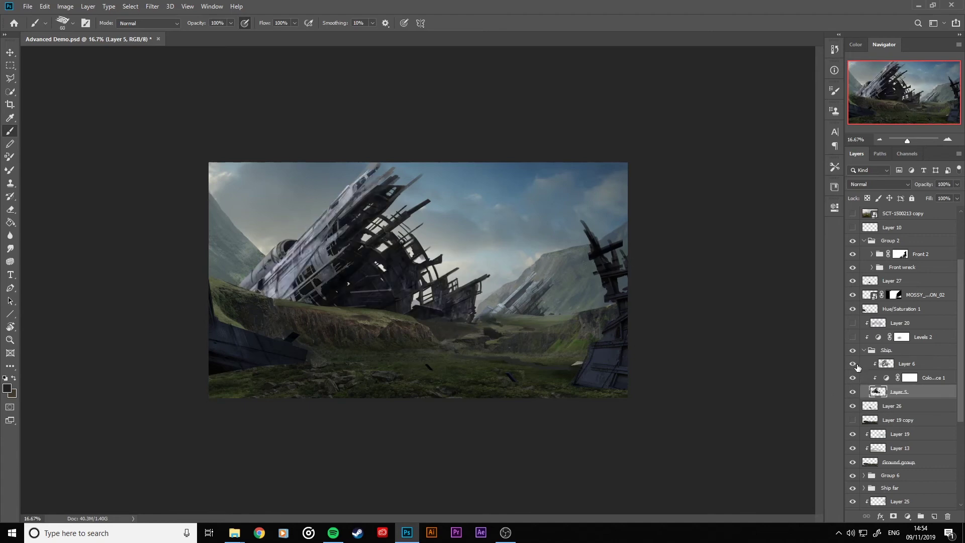
{"action": "left_click", "coordinate": [852, 336]}
{"action": "left_click", "coordinate": [853, 324]}
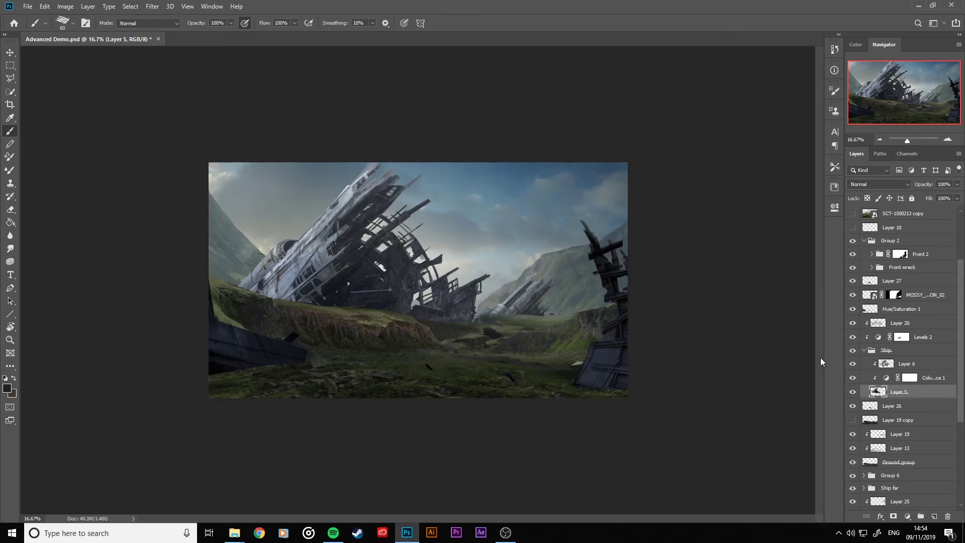
Hide Layer 20, Levels 2, Layer 6 and the colour adjustment layer above Layer 5 to expose the ship's base hull.
{"action": "key", "text": "ctrl+minus"}
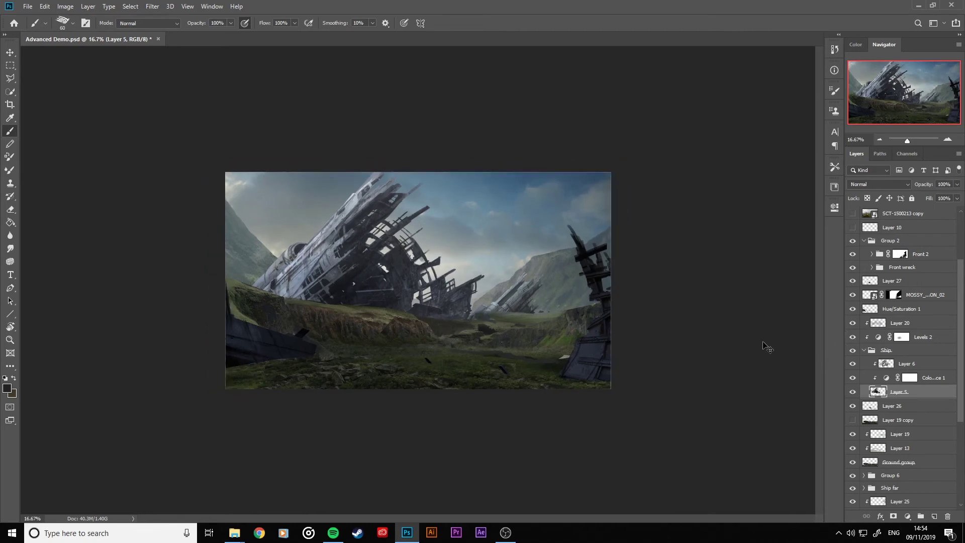
{"action": "key", "text": "ctrl+plus"}
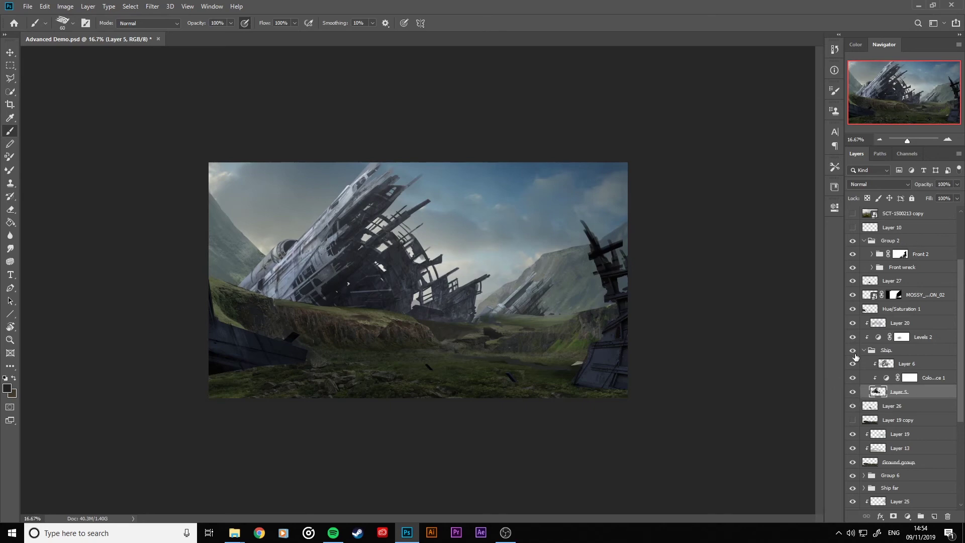
{"action": "left_click_drag", "start_coordinate": [852, 337], "coordinate": [852, 323]}
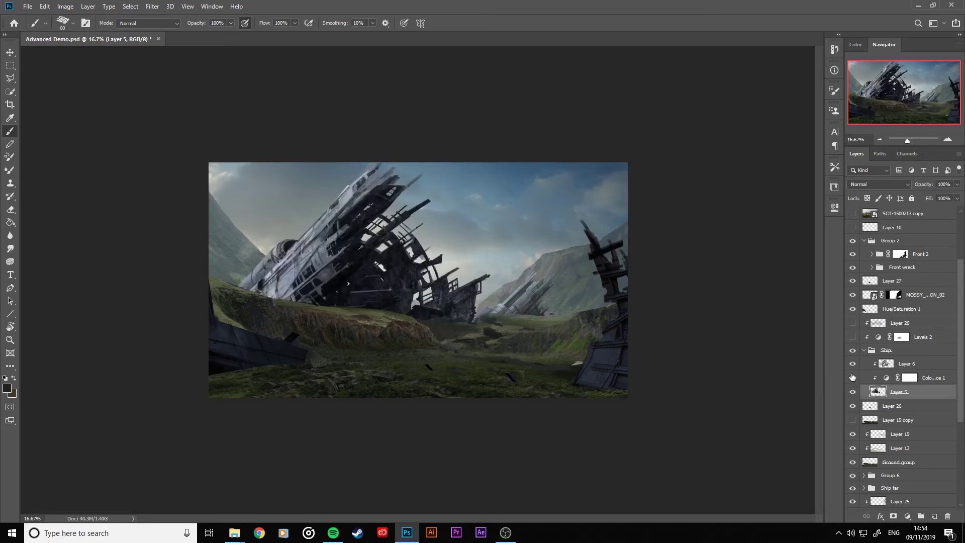
{"action": "left_click", "coordinate": [852, 350]}
{"action": "left_click", "coordinate": [852, 350]}
{"action": "left_click_drag", "start_coordinate": [853, 363], "coordinate": [852, 351]}
{"action": "left_click", "coordinate": [852, 378]}
{"action": "left_click", "coordinate": [853, 363]}
{"action": "left_click", "coordinate": [853, 349]}
{"action": "left_click", "coordinate": [852, 365]}
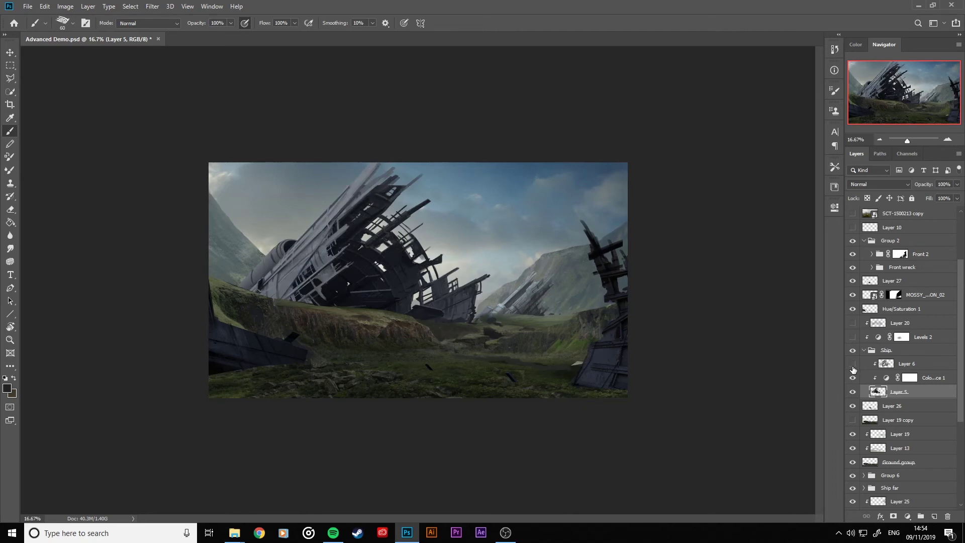
{"action": "left_click", "coordinate": [852, 378]}
Switch the painting brush to the Rotate_SquareTexture preset from ED's set.
{"action": "key", "text": "bracketright"}
{"action": "key", "text": "bracketright"}
{"action": "key", "text": "bracketright"}
{"action": "key", "text": "bracketright"}
{"action": "key", "text": "bracketright"}
{"action": "key", "text": "bracketright"}
{"action": "key", "text": "bracketright"}
{"action": "right_click", "coordinate": [416, 160]}
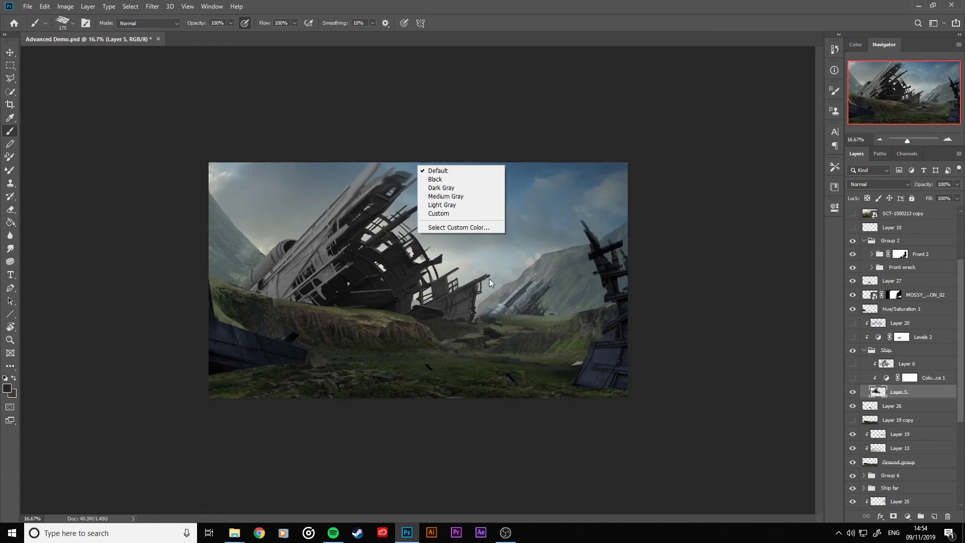
{"action": "key", "text": "Escape"}
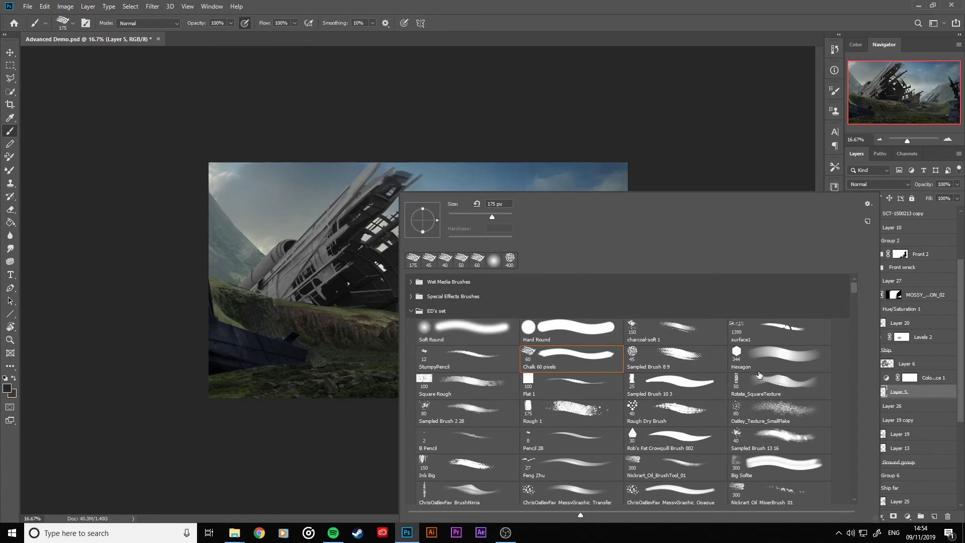
{"action": "double_click", "coordinate": [773, 383]}
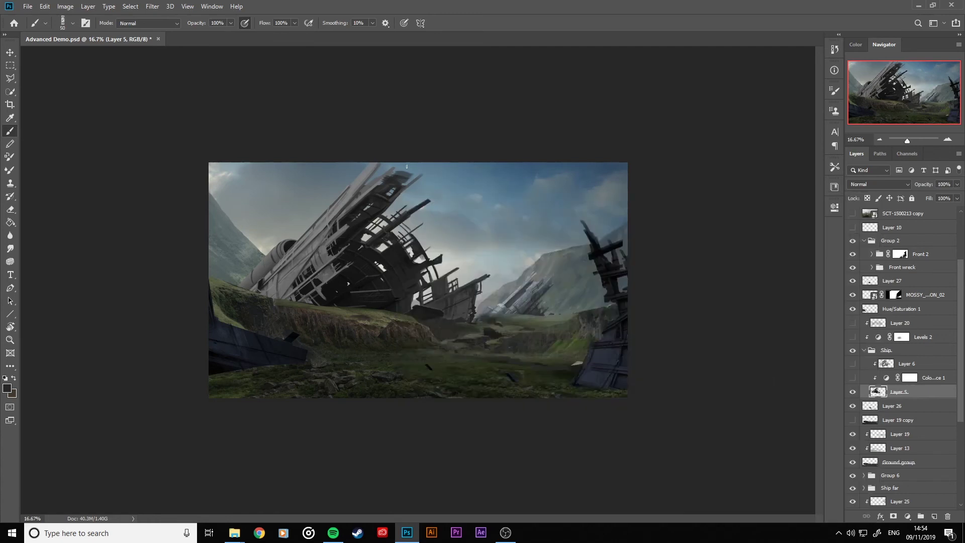
Try to extend the ship's broken upper end past the picture's upper edge with textured dark hull strokes on Layer 5.
{"action": "key", "text": "bracketright"}
{"action": "key", "text": "bracketright"}
{"action": "key", "text": "bracketright"}
{"action": "left_click_drag", "start_coordinate": [406, 166], "coordinate": [405, 167]}
{"action": "key", "text": "bracketleft"}
{"action": "key", "text": "bracketleft"}
{"action": "mouse_move", "coordinate": [404, 168]}
{"action": "left_mouse_down"}
{"action": "mouse_move", "coordinate": [388, 165]}
{"action": "mouse_move", "coordinate": [395, 203]}
{"action": "mouse_move", "coordinate": [432, 163]}
{"action": "mouse_move", "coordinate": [399, 178]}
{"action": "mouse_move", "coordinate": [395, 155]}
{"action": "left_mouse_up"}
{"action": "key", "text": "bracketright"}
{"action": "key", "text": "bracketright"}
{"action": "key", "text": "bracketright"}
{"action": "key", "text": "bracketright"}
{"action": "key", "text": "bracketright"}
{"action": "key", "text": "bracketright"}
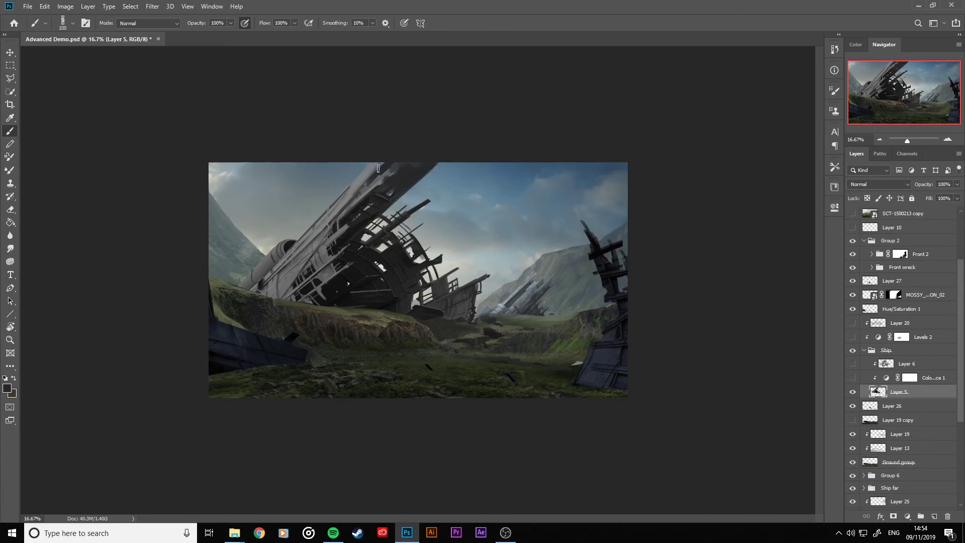
{"action": "key", "text": "bracketleft"}
{"action": "key", "text": "bracketleft"}
{"action": "left_click_drag", "start_coordinate": [430, 174], "coordinate": [439, 195]}
Undo the hull extension and the earlier ship painting, stepping back to the full-size ship before it was scaled down.
{"action": "key", "text": "ctrl+z"}
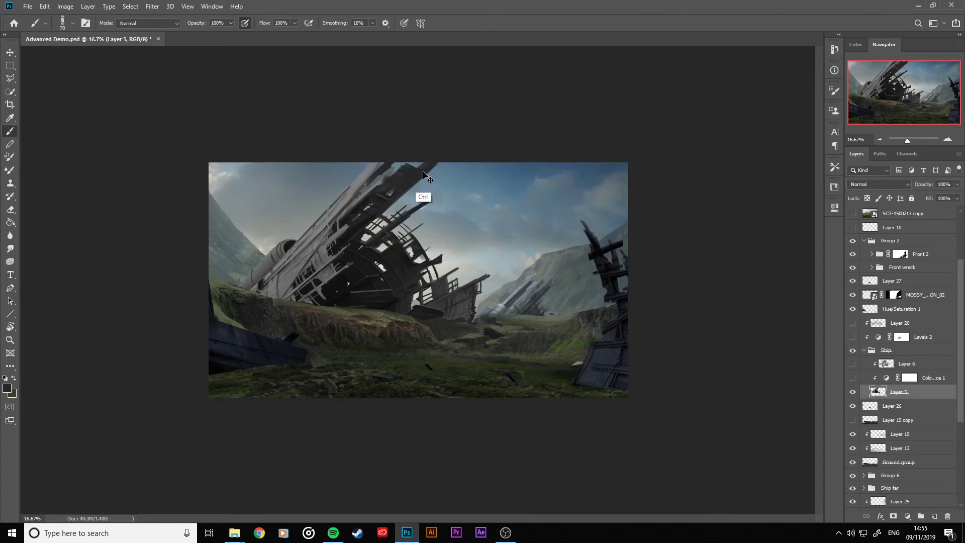
{"action": "key", "text": "ctrl+z"}
{"action": "key", "text": "ctrl+z"}
{"action": "key", "text": "ctrl+z"}
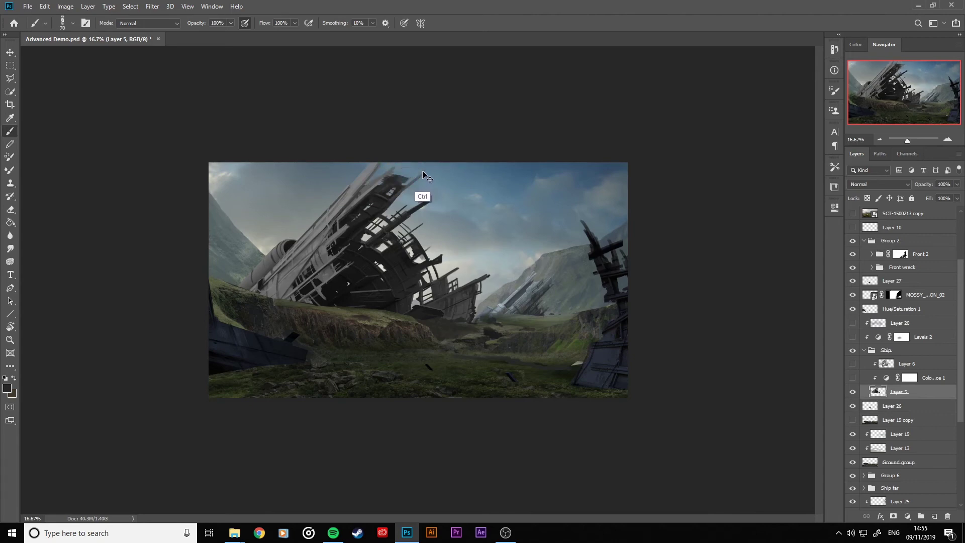
{"action": "key", "text": "ctrl+z"}
{"action": "key", "text": "ctrl+z"}
{"action": "key", "text": "ctrl+z"}
{"action": "key", "text": "ctrl+z"}
{"action": "key", "text": "ctrl+z"}
{"action": "key", "text": "ctrl+z"}
{"action": "key", "text": "ctrl+z"}
{"action": "key", "text": "ctrl+z"}
{"action": "key", "text": "ctrl+z"}
{"action": "key", "text": "ctrl+z"}
{"action": "key", "text": "ctrl+z"}
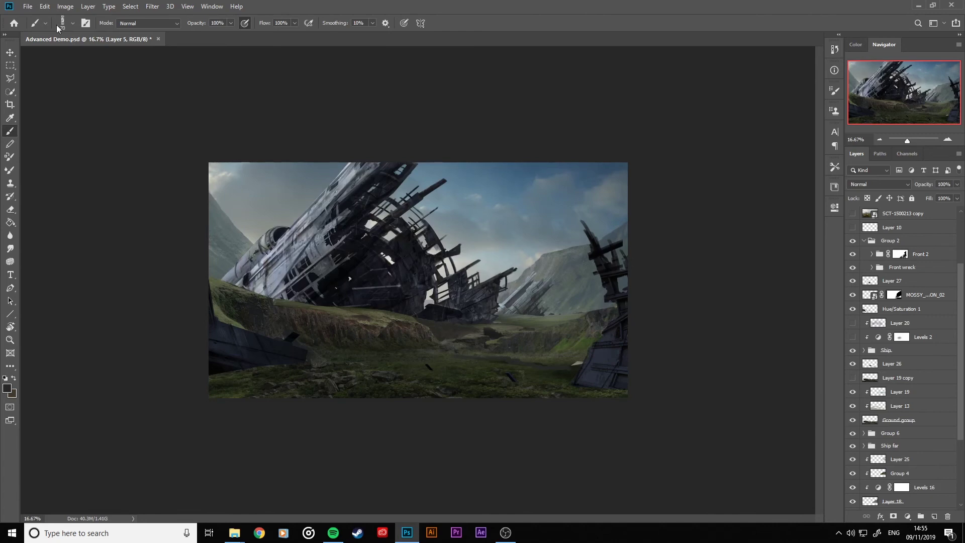
Save the document, and show Levels 2 and Layer 20 again.
{"action": "left_click", "coordinate": [28, 6]}
{"action": "left_click", "coordinate": [55, 111]}
{"action": "left_click", "coordinate": [853, 339]}
{"action": "left_click", "coordinate": [853, 323]}
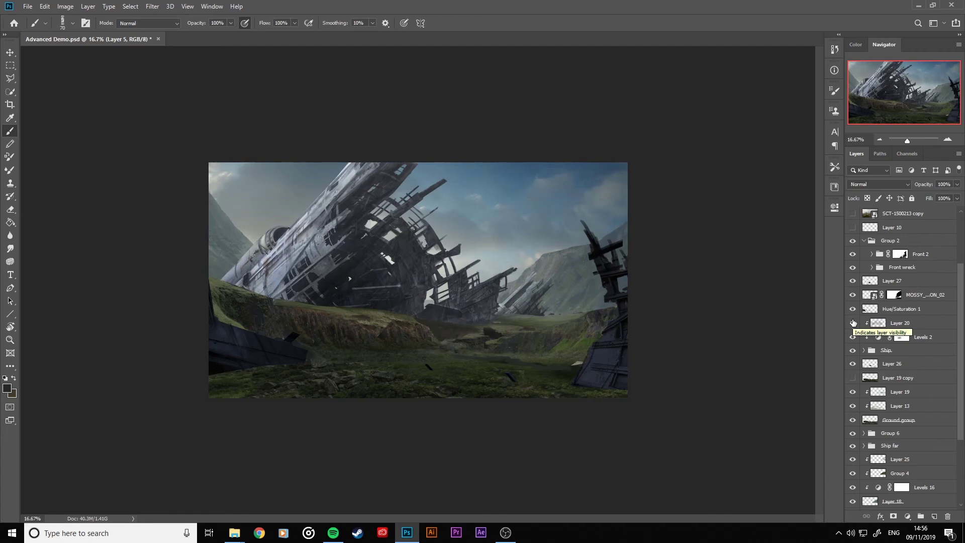
Compare the picture with and without the Ship group, Levels 2 and Layer 20.
{"action": "left_click", "coordinate": [854, 351]}
{"action": "left_click", "coordinate": [854, 351]}
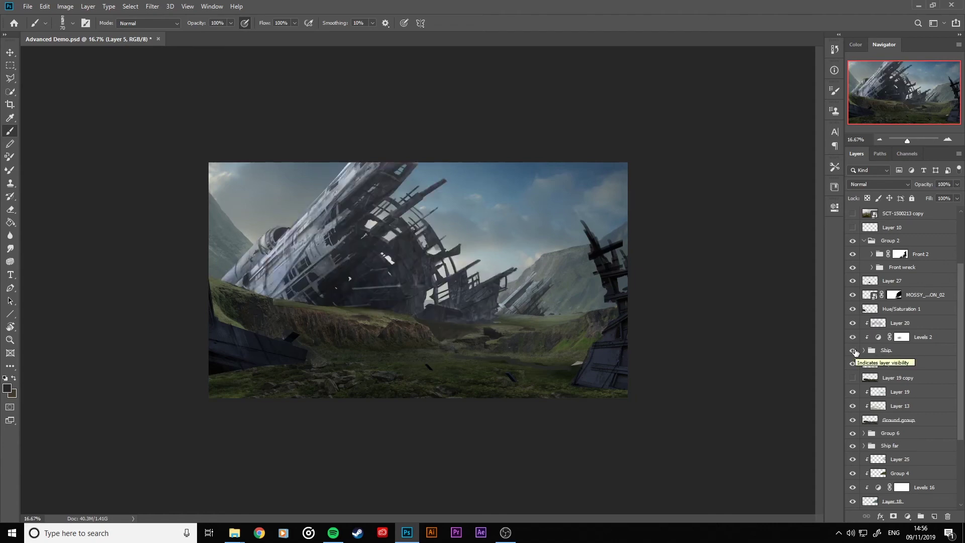
{"action": "left_click", "coordinate": [852, 337]}
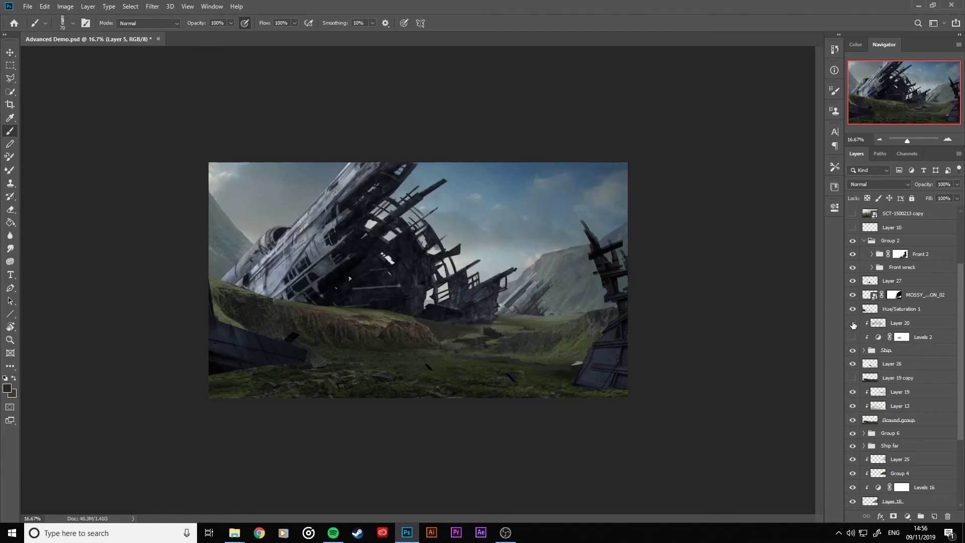
{"action": "left_click", "coordinate": [853, 323]}
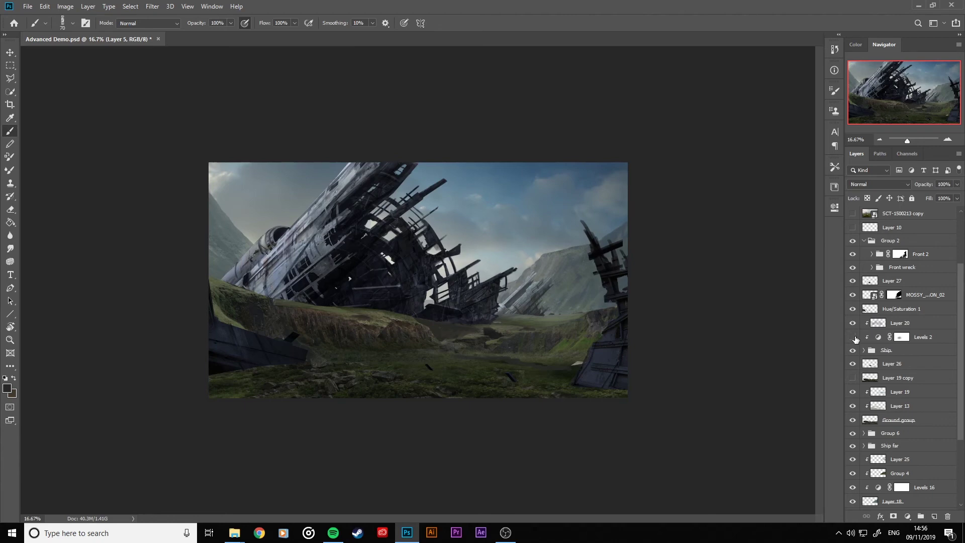
{"action": "left_click", "coordinate": [854, 336]}
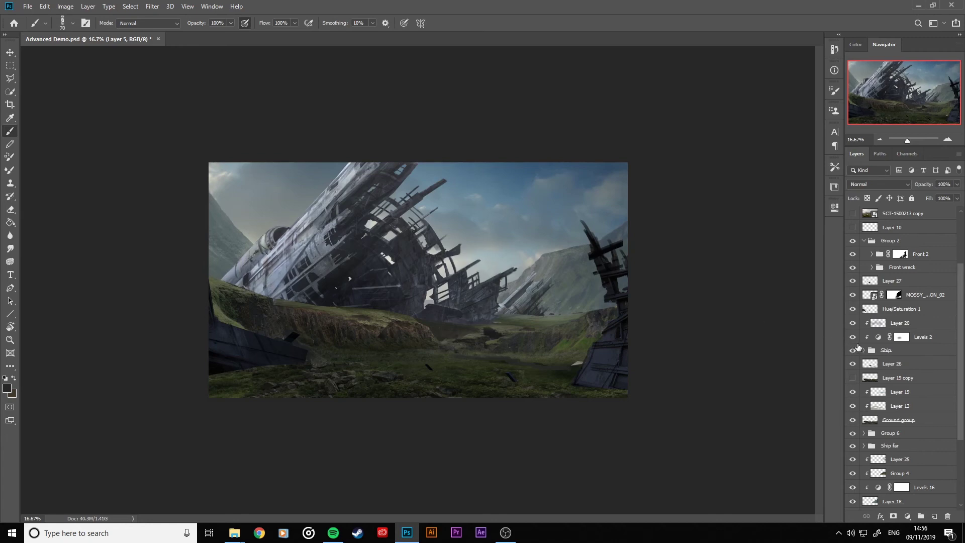
Scale the Ship group to 89.34% and reposition it so its cut-off upper end lies inside the picture.
{"action": "left_click", "coordinate": [886, 350]}
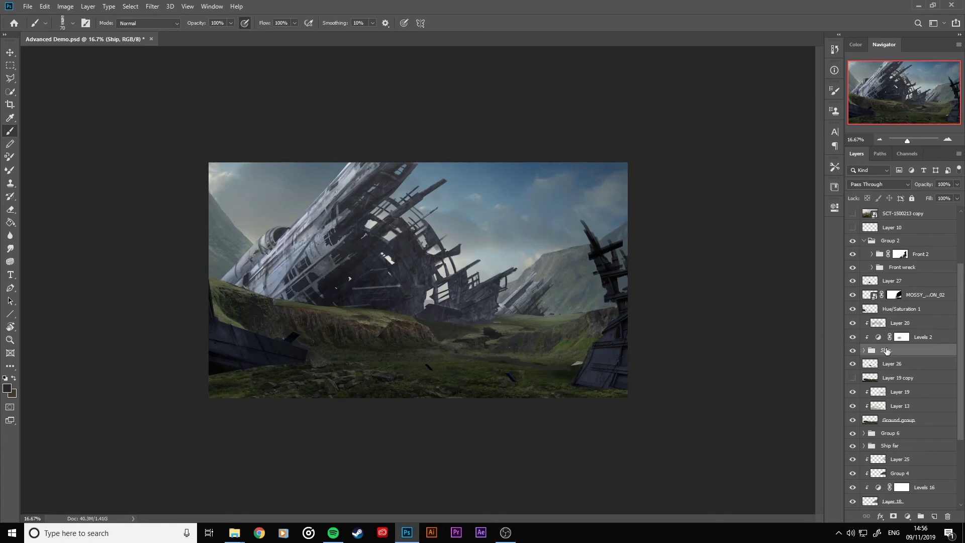
{"action": "key", "text": "ctrl+t"}
{"action": "left_click_drag", "start_coordinate": [624, 133], "coordinate": [580, 165]}
{"action": "left_click_drag", "start_coordinate": [534, 199], "coordinate": [547, 196]}
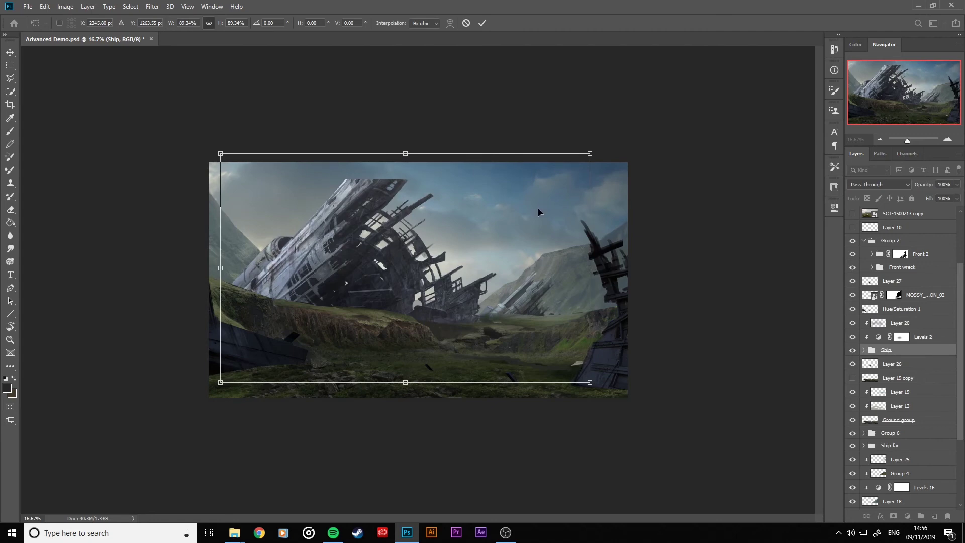
{"action": "left_click", "coordinate": [482, 23]}
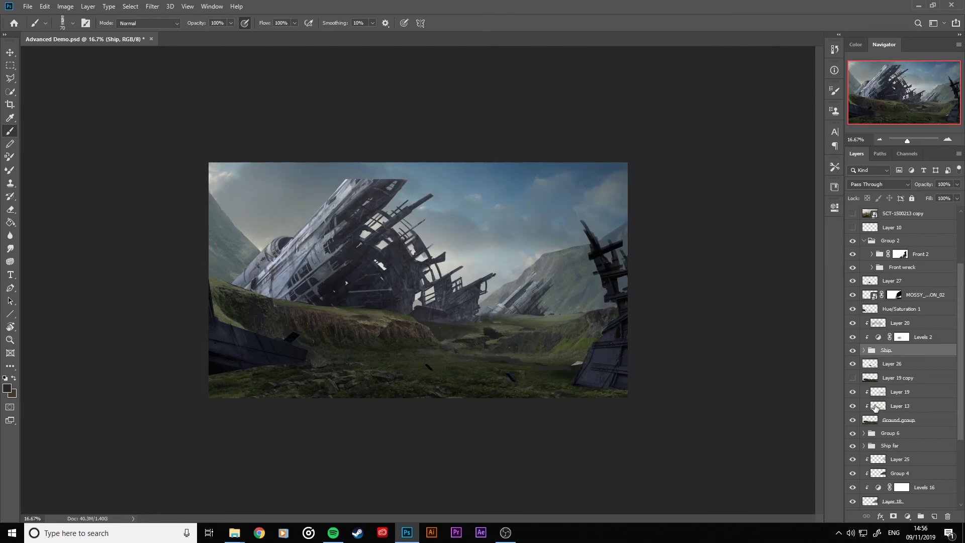
Expand the Ship group, hide Layer 6, its colour adjustment layer, Levels 2 and Layer 20, and make Layer 5 active.
{"action": "left_click", "coordinate": [864, 350]}
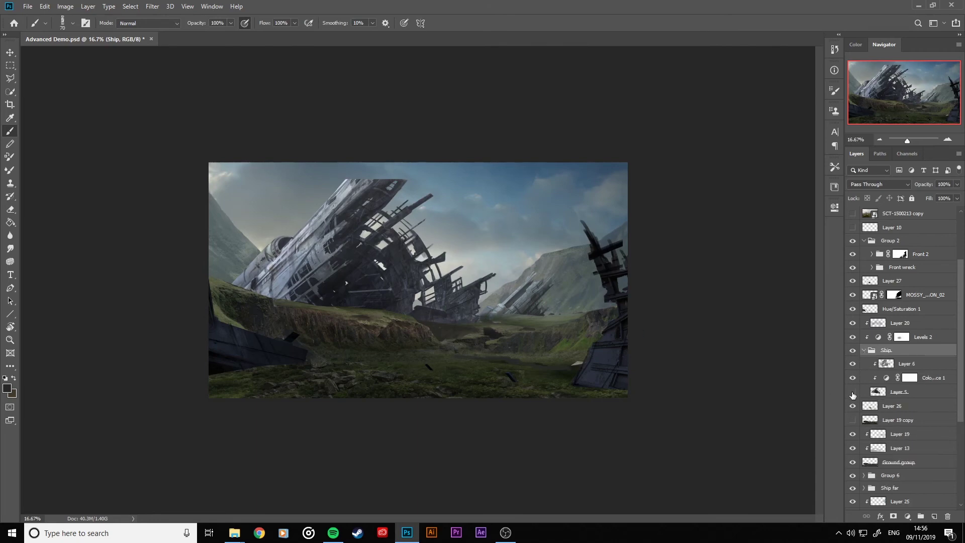
{"action": "left_click", "coordinate": [853, 390]}
{"action": "left_click", "coordinate": [853, 393]}
{"action": "left_click", "coordinate": [852, 364]}
{"action": "left_click", "coordinate": [852, 378]}
{"action": "left_click", "coordinate": [852, 337]}
{"action": "left_click", "coordinate": [852, 323]}
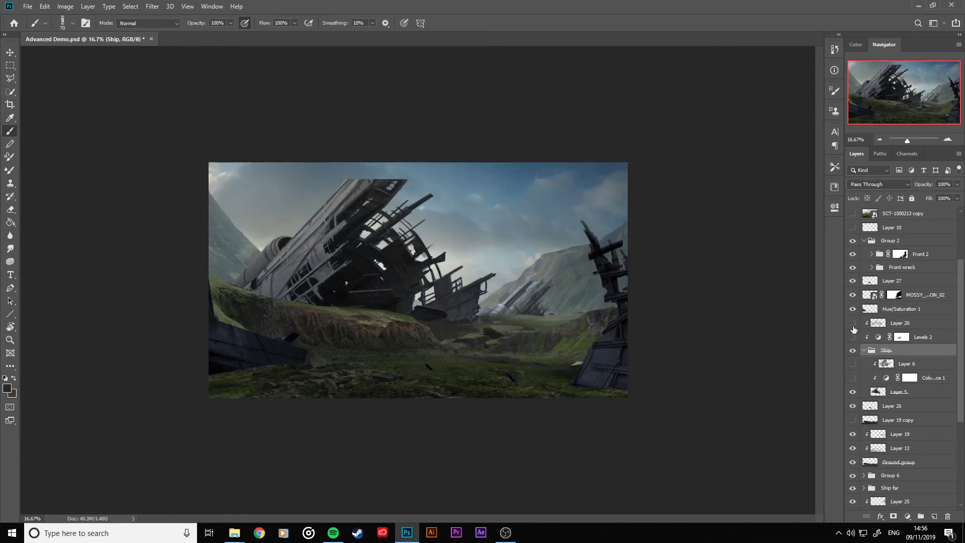
{"action": "left_click", "coordinate": [875, 394]}
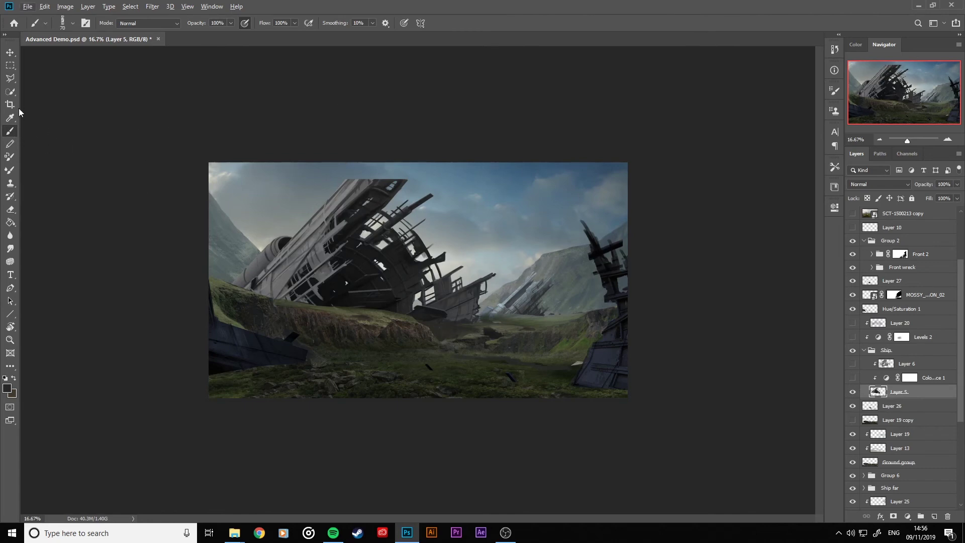
Lasso a long pointed plate shape that continues the hull's upper edge beyond its cut-off end.
{"action": "left_click", "coordinate": [10, 78]}
{"action": "left_click", "coordinate": [338, 215]}
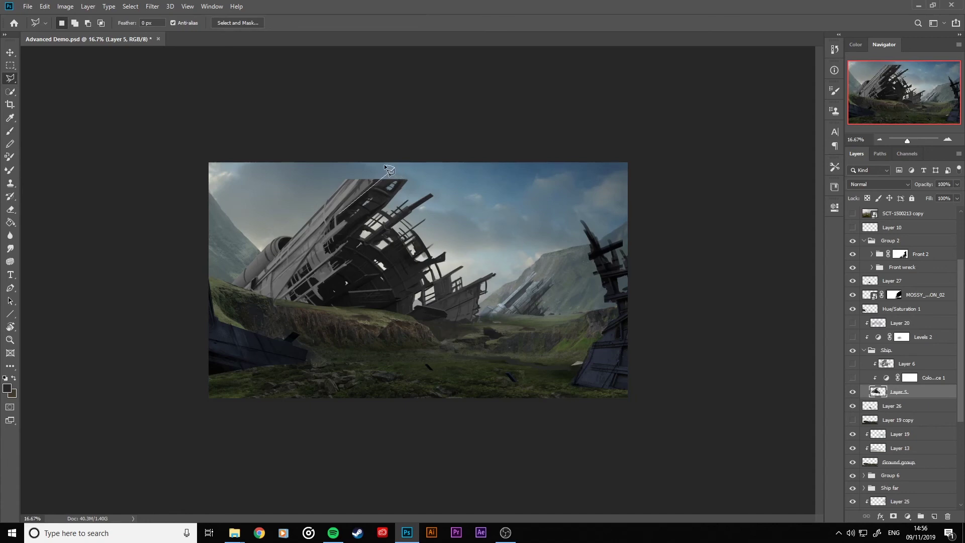
{"action": "left_click", "coordinate": [395, 167]}
{"action": "left_click", "coordinate": [385, 147]}
{"action": "left_click", "coordinate": [367, 157]}
{"action": "left_click", "coordinate": [312, 216]}
{"action": "left_click", "coordinate": [335, 215]}
{"action": "key", "text": "b"}
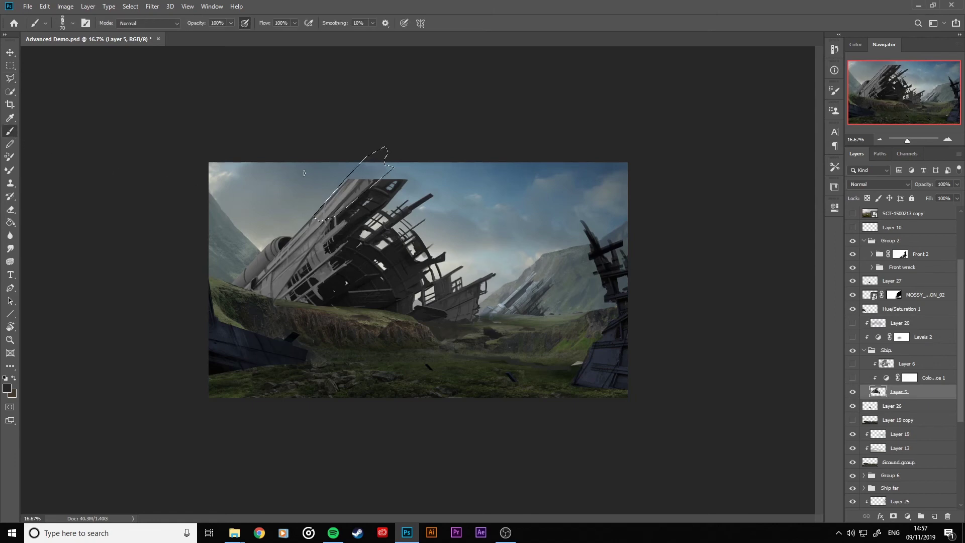
Fill the selected plate shape on Layer 5 with a grey sampled from the hull, using the enlarged textured brush.
{"action": "left_click", "coordinate": [361, 184], "text": "alt"}
{"action": "key", "text": "bracketright"}
{"action": "key", "text": "bracketright"}
{"action": "key", "text": "bracketright"}
{"action": "key", "text": "bracketright"}
{"action": "key", "text": "bracketright"}
{"action": "mouse_move", "coordinate": [361, 184]}
{"action": "left_mouse_down"}
{"action": "mouse_move", "coordinate": [376, 153]}
{"action": "mouse_move", "coordinate": [374, 170]}
{"action": "mouse_move", "coordinate": [359, 163]}
{"action": "mouse_move", "coordinate": [381, 146]}
{"action": "left_mouse_up"}
Blend the new hull plate into the ship with smaller strokes in sampled hull greys, and deselect it.
{"action": "left_click", "coordinate": [351, 212], "text": "alt"}
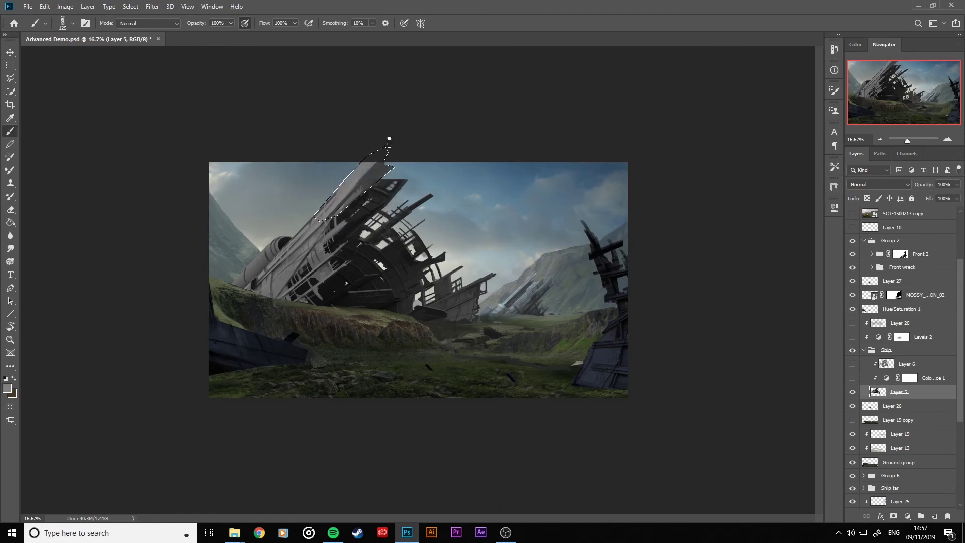
{"action": "key", "text": "bracketleft"}
{"action": "key", "text": "bracketleft"}
{"action": "key", "text": "bracketleft"}
{"action": "key", "text": "bracketleft"}
{"action": "key", "text": "bracketleft"}
{"action": "key", "text": "bracketleft"}
{"action": "key", "text": "bracketleft"}
{"action": "key", "text": "bracketleft"}
{"action": "mouse_move", "coordinate": [352, 196]}
{"action": "left_mouse_down"}
{"action": "mouse_move", "coordinate": [387, 161]}
{"action": "mouse_move", "coordinate": [352, 166]}
{"action": "left_mouse_up"}
{"action": "key", "text": "bracketleft"}
{"action": "key", "text": "bracketleft"}
{"action": "mouse_move", "coordinate": [345, 217]}
{"action": "left_mouse_down"}
{"action": "mouse_move", "coordinate": [354, 171]}
{"action": "mouse_move", "coordinate": [327, 216]}
{"action": "mouse_move", "coordinate": [377, 189]}
{"action": "mouse_move", "coordinate": [345, 216]}
{"action": "mouse_move", "coordinate": [326, 216]}
{"action": "left_mouse_up"}
{"action": "key", "text": "bracketright"}
{"action": "left_click_drag", "start_coordinate": [362, 181], "coordinate": [377, 164]}
{"action": "mouse_move", "coordinate": [335, 203]}
{"action": "left_mouse_down"}
{"action": "mouse_move", "coordinate": [389, 161]}
{"action": "mouse_move", "coordinate": [351, 174]}
{"action": "left_mouse_up"}
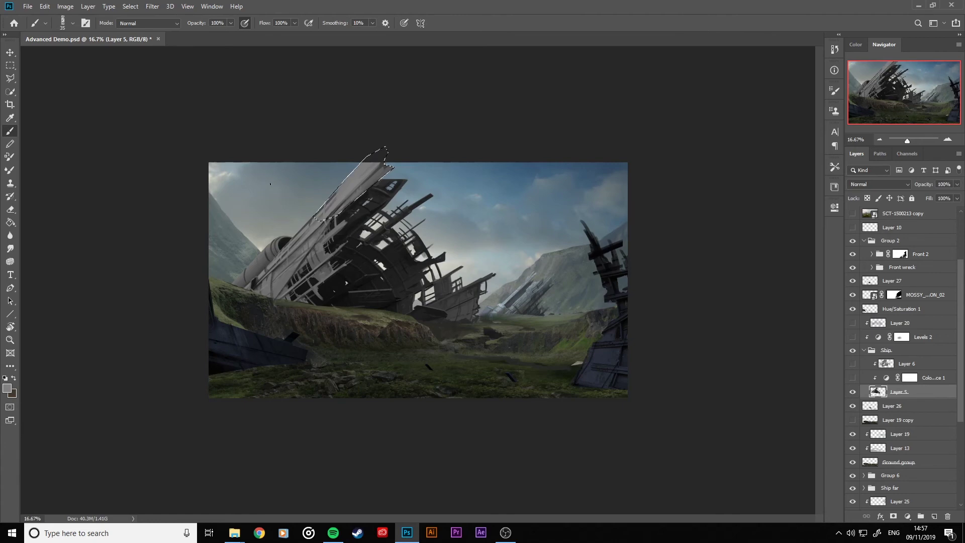
{"action": "key", "text": "alt"}
{"action": "left_click", "coordinate": [314, 231], "text": "alt"}
{"action": "key", "text": "ctrl+d"}
Lasso curved broken beams off the ship's upper end, adding a rounded area below the wreck's lower-right end to the selection.
{"action": "key", "text": "l"}
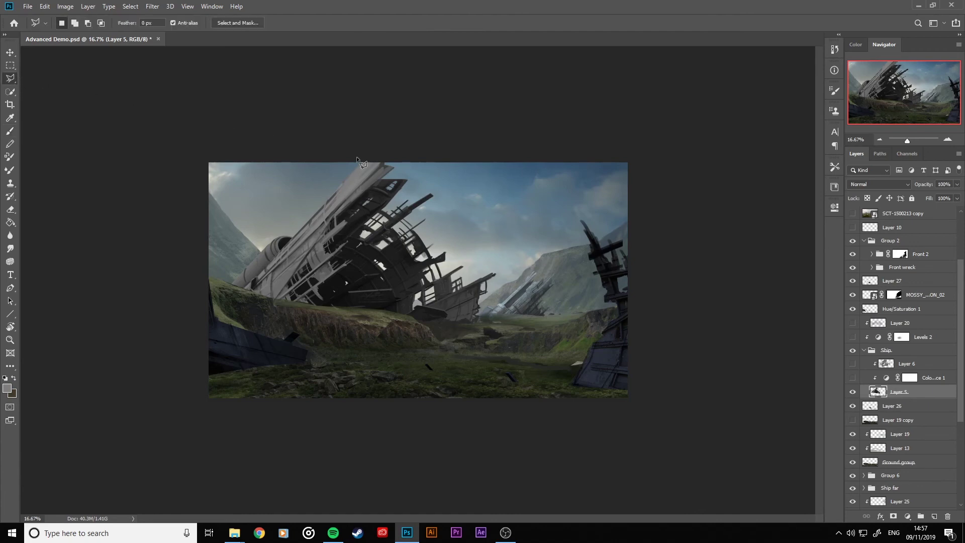
{"action": "left_click", "coordinate": [391, 171]}
{"action": "left_click", "coordinate": [391, 180]}
{"action": "left_click", "coordinate": [402, 177]}
{"action": "double_click", "coordinate": [396, 192]}
{"action": "left_click", "coordinate": [380, 177]}
{"action": "left_click", "coordinate": [394, 175]}
{"action": "left_click_drag", "start_coordinate": [413, 187], "coordinate": [419, 202]}
{"action": "left_click", "coordinate": [381, 178]}
{"action": "mouse_move", "coordinate": [398, 182]}
{"action": "left_mouse_down"}
{"action": "mouse_move", "coordinate": [436, 236]}
{"action": "mouse_move", "coordinate": [397, 185]}
{"action": "left_mouse_up"}
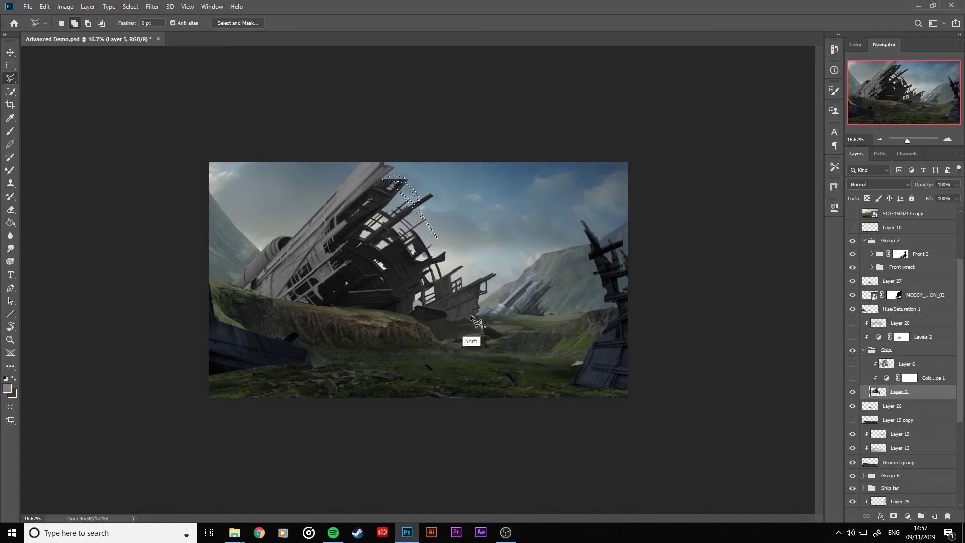
{"action": "mouse_move", "coordinate": [474, 317]}
{"action": "left_mouse_down"}
{"action": "mouse_move", "coordinate": [461, 338]}
{"action": "mouse_move", "coordinate": [445, 338]}
{"action": "mouse_move", "coordinate": [455, 311]}
{"action": "mouse_move", "coordinate": [475, 316]}
{"action": "left_mouse_up"}
{"action": "left_click", "coordinate": [14, 130]}
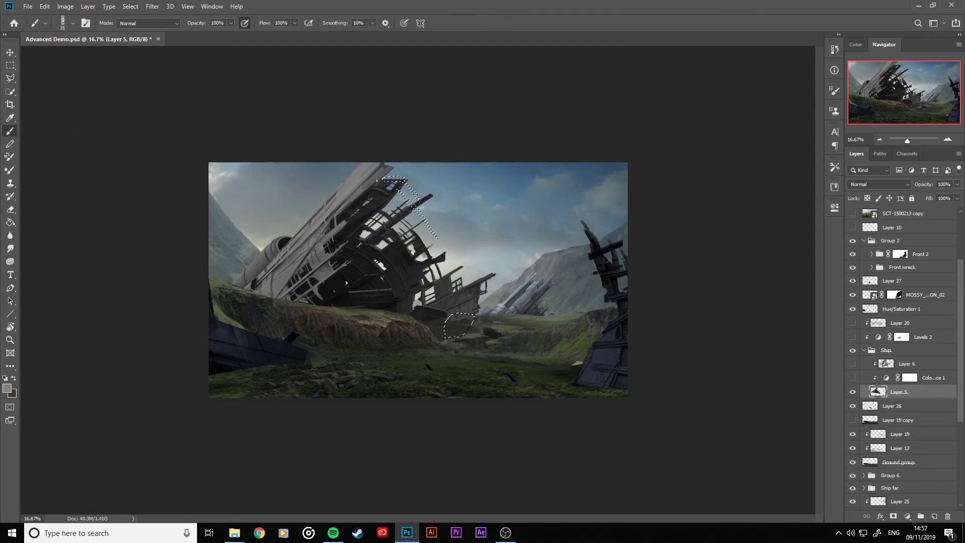
Paint the selected beams at the ship's upper end with a dark hull tone, using the brush at 700 px.
{"action": "key", "text": "bracketright"}
{"action": "key", "text": "bracketright"}
{"action": "key", "text": "bracketright"}
{"action": "key", "text": "bracketright"}
{"action": "key", "text": "bracketright"}
{"action": "key", "text": "bracketright"}
{"action": "key", "text": "bracketright"}
{"action": "key", "text": "bracketright"}
{"action": "key", "text": "bracketright"}
{"action": "key", "text": "bracketright"}
{"action": "key", "text": "bracketright"}
{"action": "key", "text": "bracketright"}
{"action": "key", "text": "bracketright"}
{"action": "key", "text": "bracketright"}
{"action": "key", "text": "bracketright"}
{"action": "key", "text": "bracketright"}
{"action": "key", "text": "bracketright"}
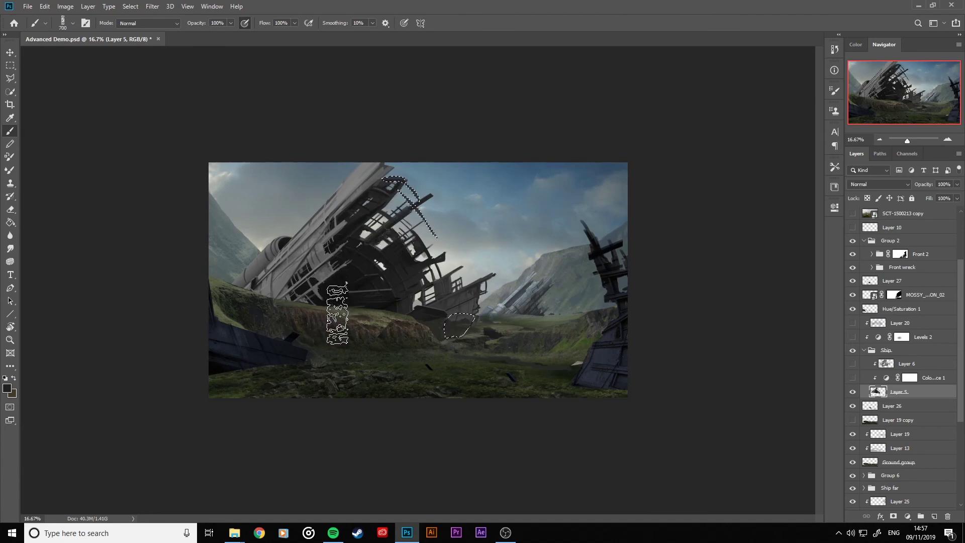
Fill the selected area below the wreck's lower-right end with dark grey at 200 px, check it against Layer 26, and deselect.
{"action": "key", "text": "bracketleft"}
{"action": "key", "text": "bracketleft"}
{"action": "key", "text": "bracketleft"}
{"action": "key", "text": "bracketleft"}
{"action": "key", "text": "bracketleft"}
{"action": "key", "text": "bracketleft"}
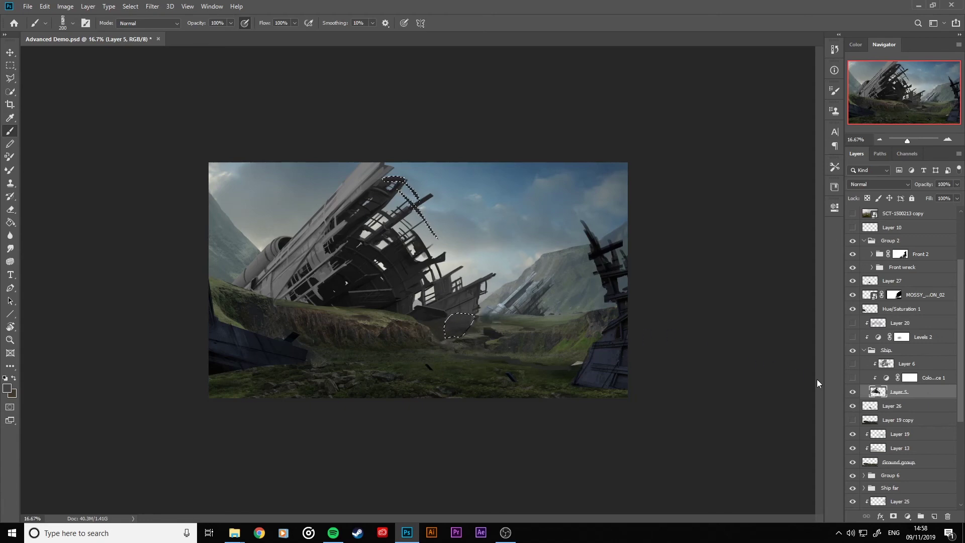
{"action": "left_click", "coordinate": [853, 407]}
{"action": "left_click", "coordinate": [853, 406]}
{"action": "key", "text": "ctrl+d"}
Lasso a thin strut below the broken plate on the wreck's right side and paint it dark with a 300 px brush.
{"action": "key", "text": "bracketleft"}
{"action": "left_click", "coordinate": [10, 78]}
{"action": "left_click", "coordinate": [445, 262]}
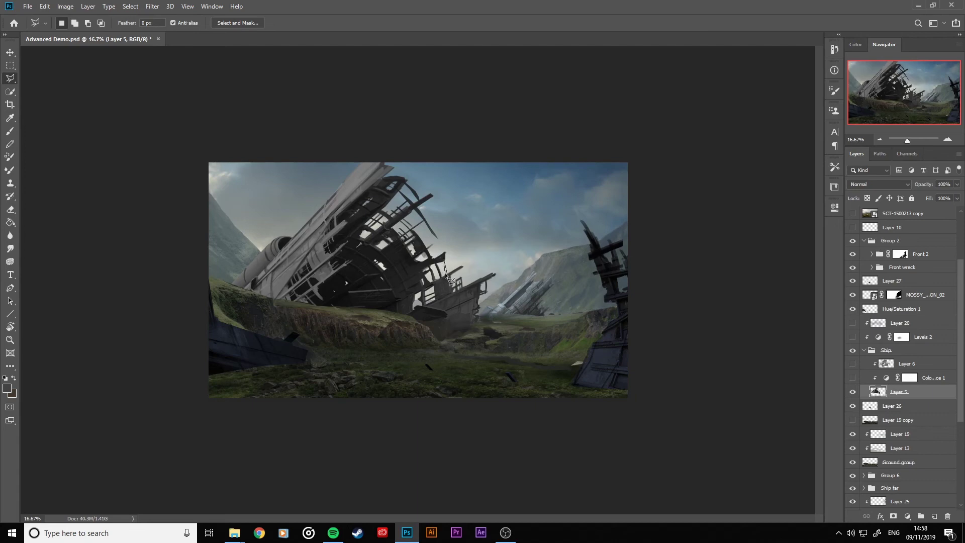
{"action": "left_click", "coordinate": [447, 278]}
{"action": "left_click", "coordinate": [10, 131]}
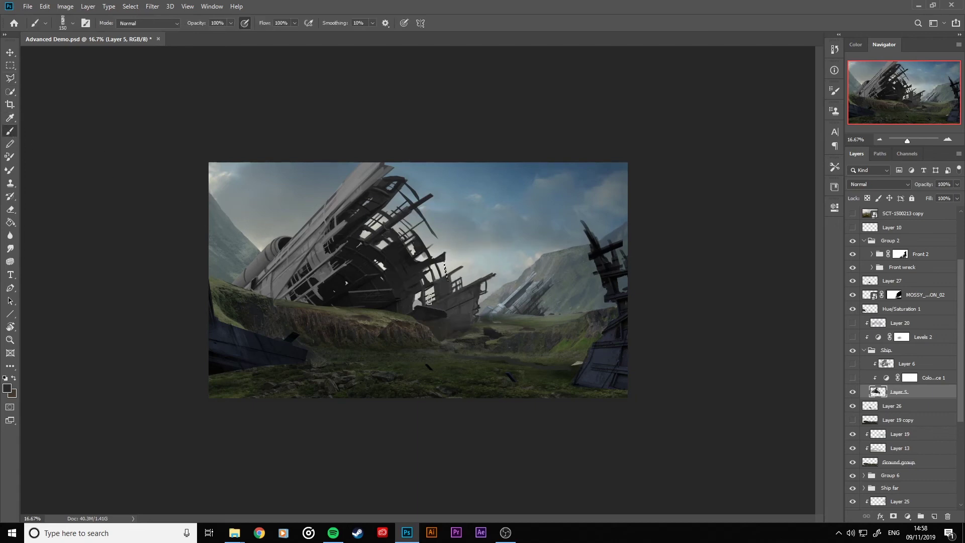
{"action": "key", "text": "bracketright"}
{"action": "key", "text": "bracketright"}
{"action": "key", "text": "bracketright"}
{"action": "key", "text": "bracketright"}
{"action": "scroll", "coordinate": [431, 309], "scroll_direction": "down", "scroll_amount": 3}
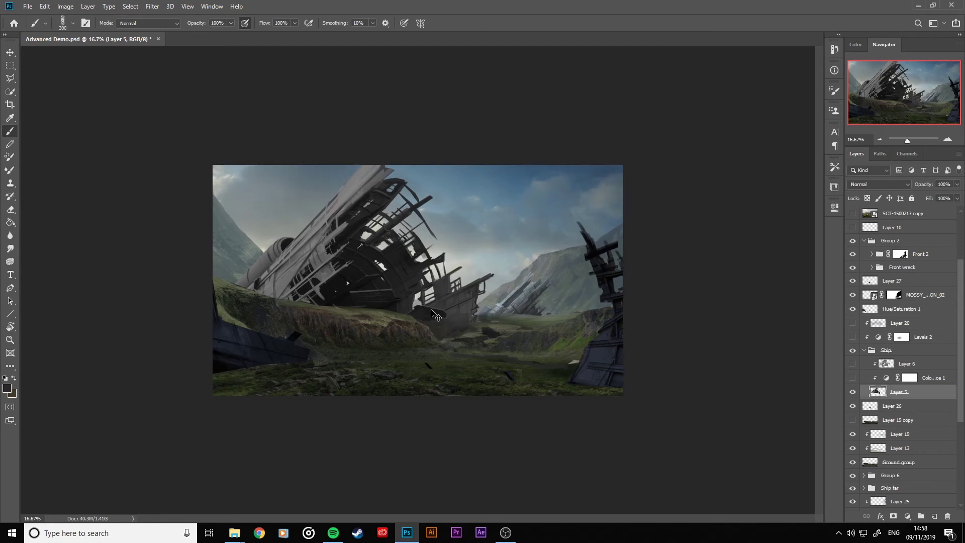
{"action": "scroll", "coordinate": [432, 311], "scroll_direction": "up", "scroll_amount": 1}
{"action": "scroll", "coordinate": [432, 314], "scroll_direction": "up", "scroll_amount": 3}
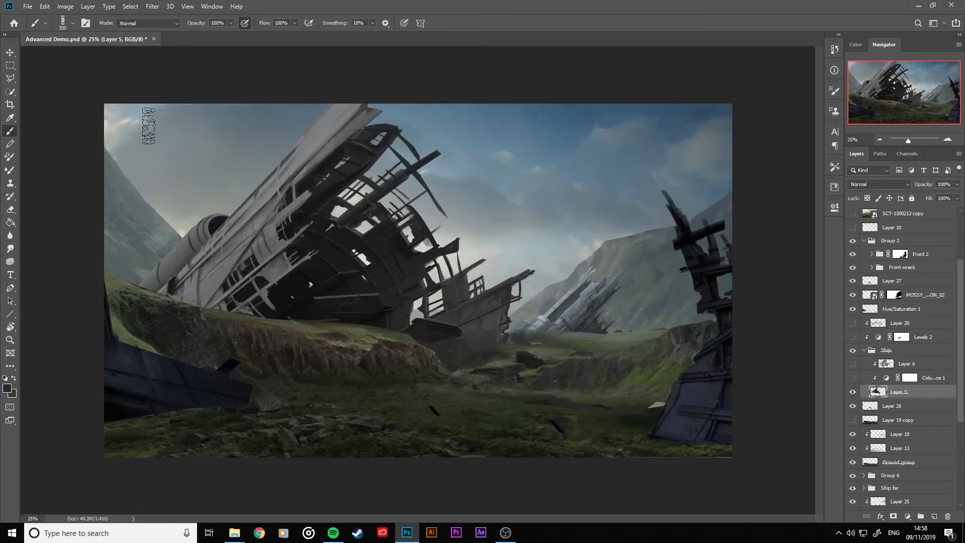
Lasso a thin strut jutting up from the wreck's broken ribs into the sky and paint it dark at 300 px.
{"action": "left_click", "coordinate": [10, 78]}
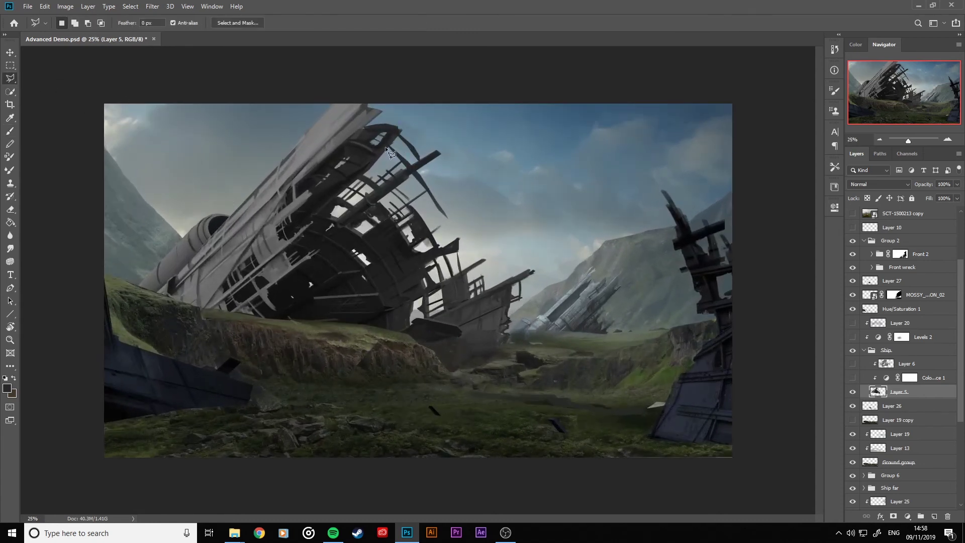
{"action": "left_click", "coordinate": [420, 170]}
{"action": "double_click", "coordinate": [425, 190]}
{"action": "key", "text": "ctrl+d"}
{"action": "left_click", "coordinate": [473, 204]}
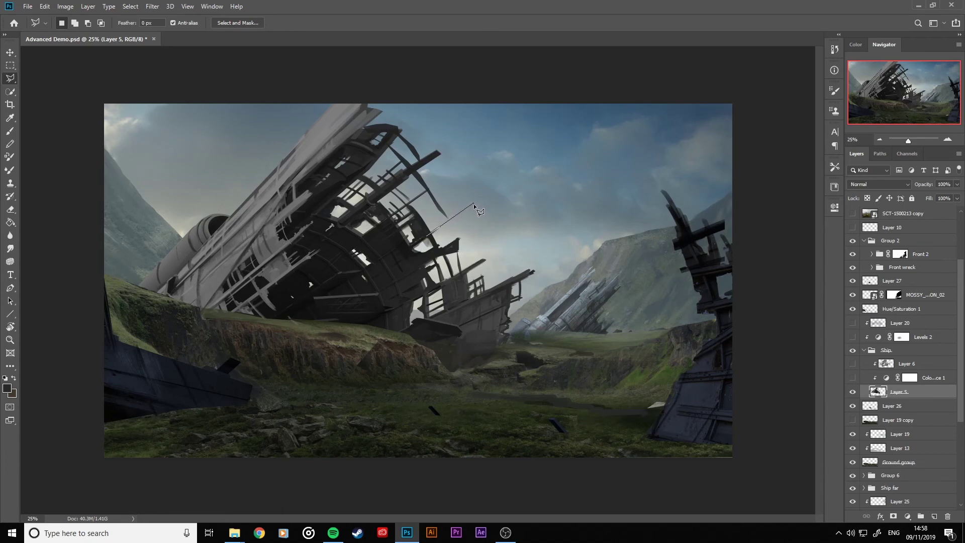
{"action": "double_click", "coordinate": [426, 237]}
{"action": "left_click", "coordinate": [10, 131]}
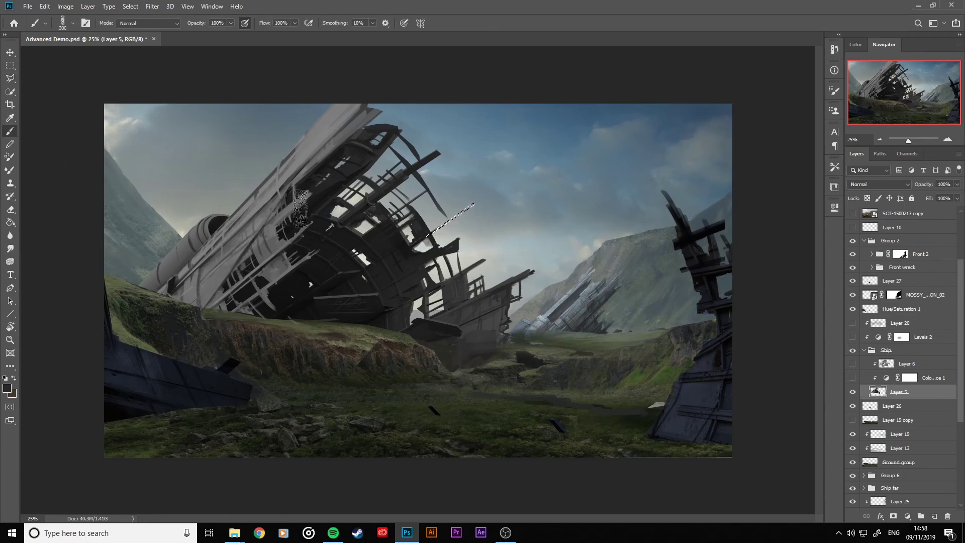
{"action": "left_click_drag", "start_coordinate": [424, 239], "coordinate": [475, 203]}
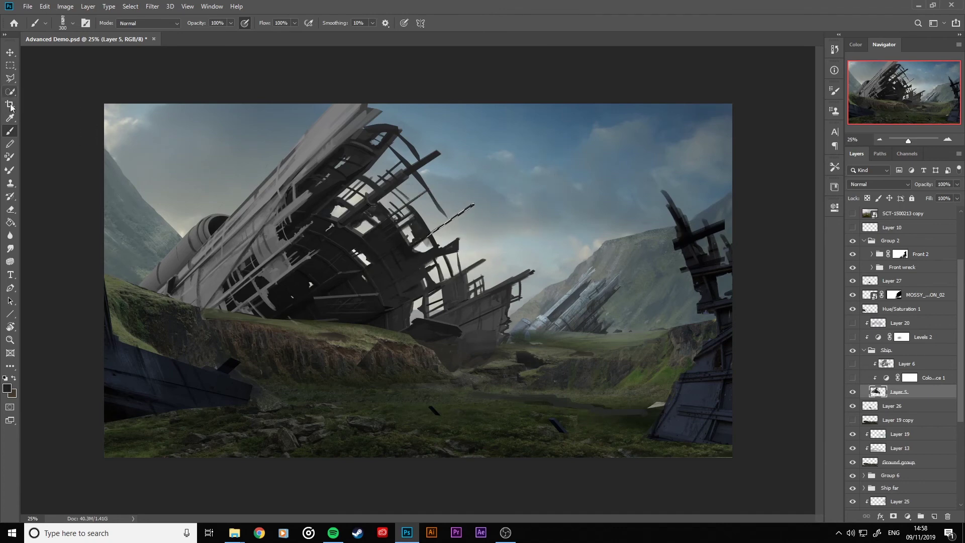
Lasso another slanted strut above the wreck's lower-right broken plating and paint it dark with the 300 px brush.
{"action": "left_click", "coordinate": [10, 78]}
{"action": "left_click", "coordinate": [466, 282]}
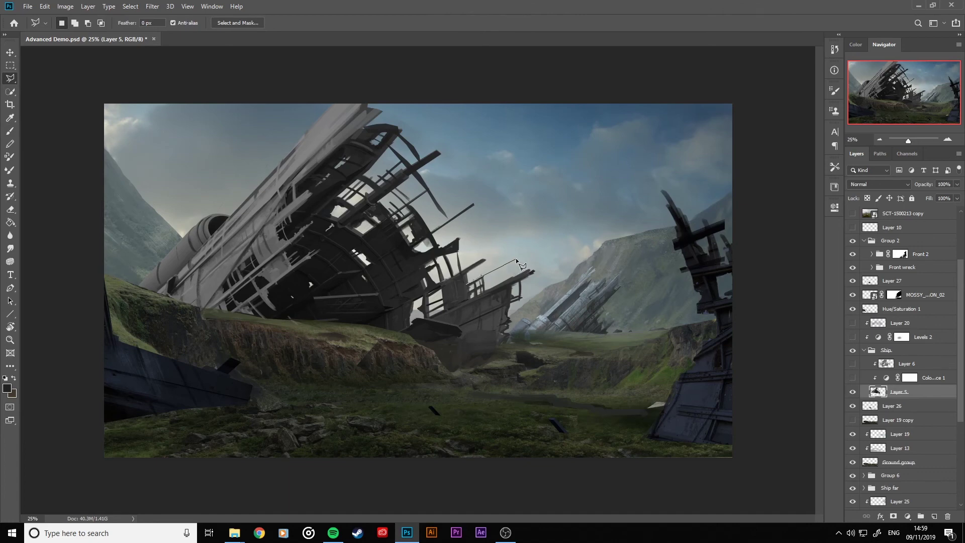
{"action": "left_click", "coordinate": [515, 255]}
{"action": "left_click", "coordinate": [516, 260]}
{"action": "left_click", "coordinate": [465, 284]}
{"action": "left_click", "coordinate": [10, 131]}
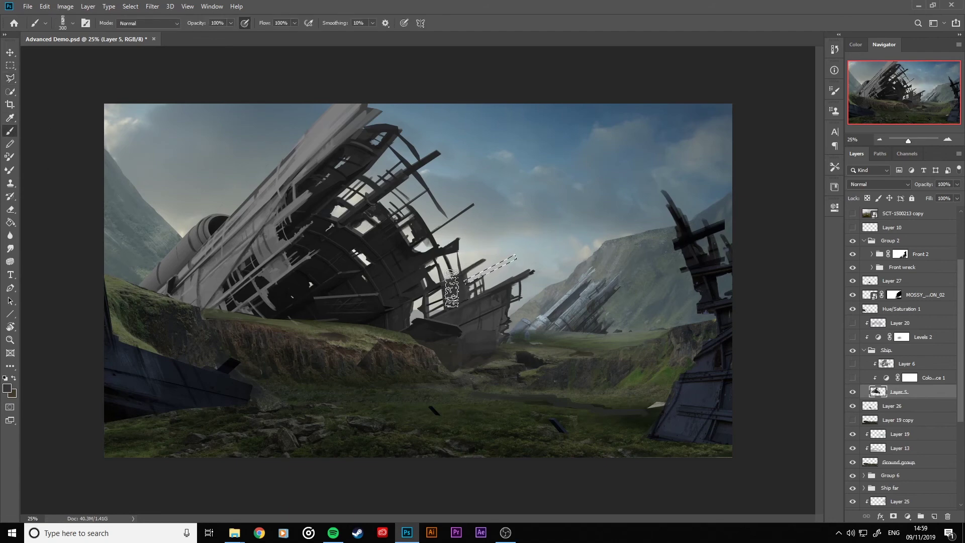
{"action": "left_click_drag", "start_coordinate": [464, 282], "coordinate": [552, 241]}
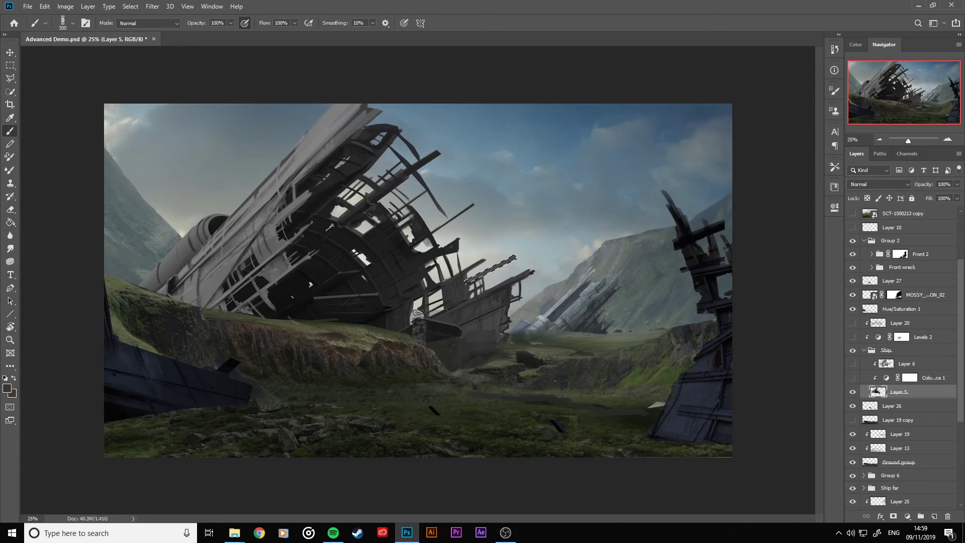
Erase the long curved beams hanging off the ship's upper end with the Hard Round eraser at 40 px.
{"action": "left_click", "coordinate": [11, 213]}
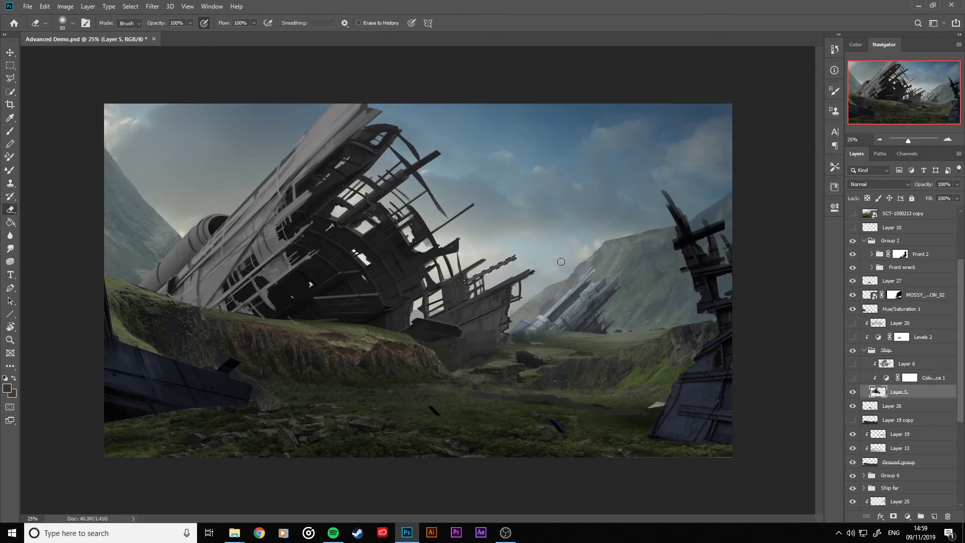
{"action": "left_click_drag", "start_coordinate": [557, 284], "coordinate": [472, 262]}
{"action": "key", "text": "bracketleft"}
{"action": "key", "text": "bracketleft"}
{"action": "right_click", "coordinate": [414, 141]}
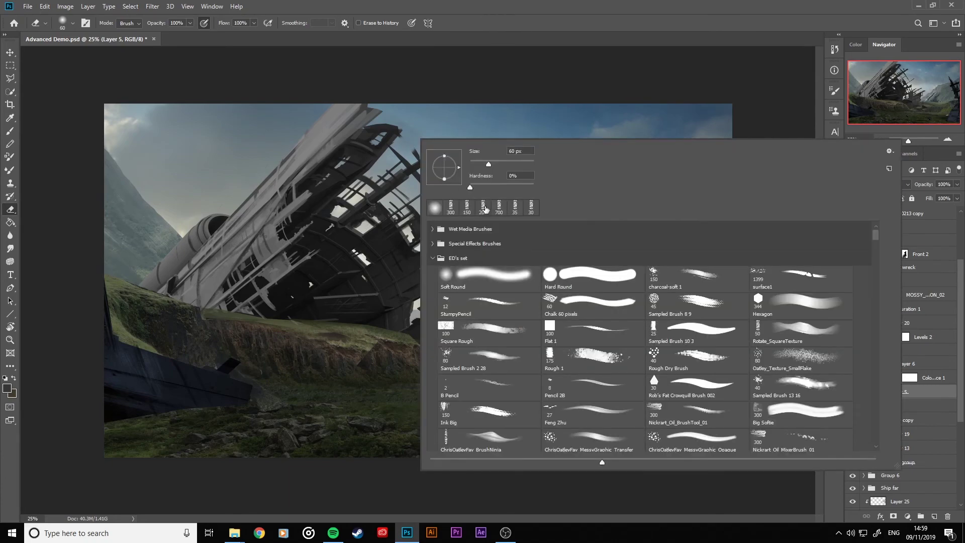
{"action": "double_click", "coordinate": [569, 273]}
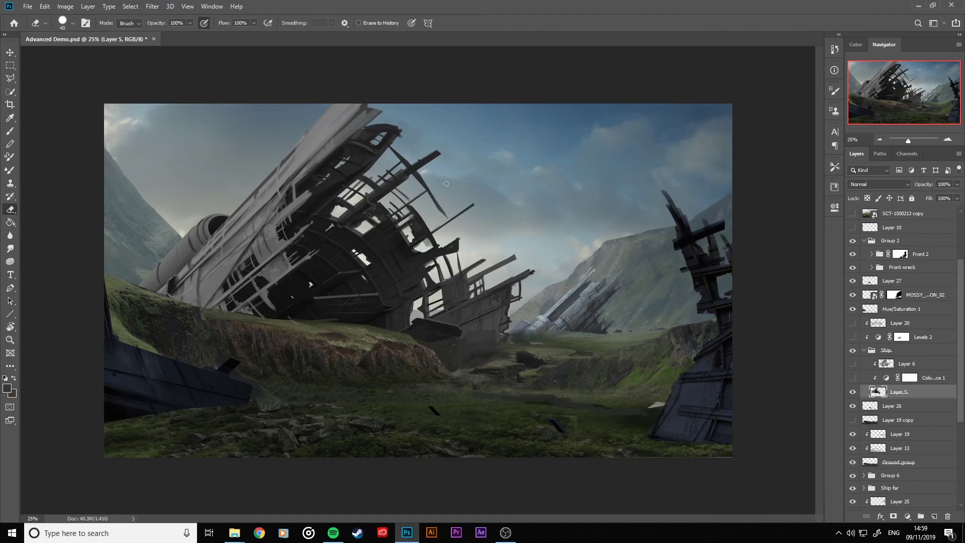
{"action": "left_click_drag", "start_coordinate": [437, 215], "coordinate": [442, 200]}
Lasso a curved band along the outer edge of the ship's exposed ribs, from the upper hull to the lower-right plating.
{"action": "left_click", "coordinate": [15, 80]}
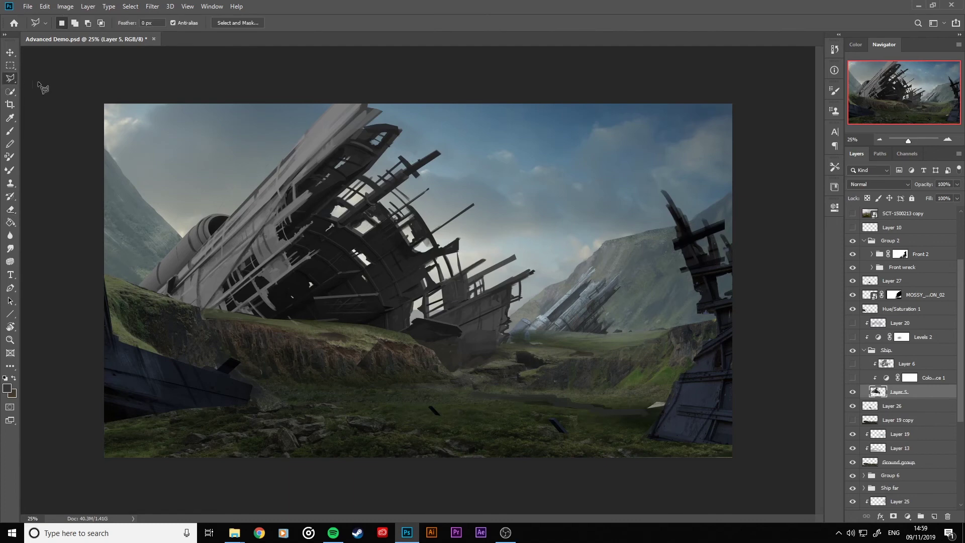
{"action": "left_click", "coordinate": [307, 172]}
{"action": "left_click", "coordinate": [338, 165]}
{"action": "left_click", "coordinate": [487, 292]}
{"action": "mouse_move", "coordinate": [456, 285]}
{"action": "left_mouse_down"}
{"action": "mouse_move", "coordinate": [409, 205]}
{"action": "mouse_move", "coordinate": [308, 175]}
{"action": "left_mouse_up"}
{"action": "left_click", "coordinate": [307, 173]}
Try to paint dark hull plating inside the curved selection directly on Layer 5, and undo it.
{"action": "left_click", "coordinate": [10, 130]}
{"action": "key", "text": "alt"}
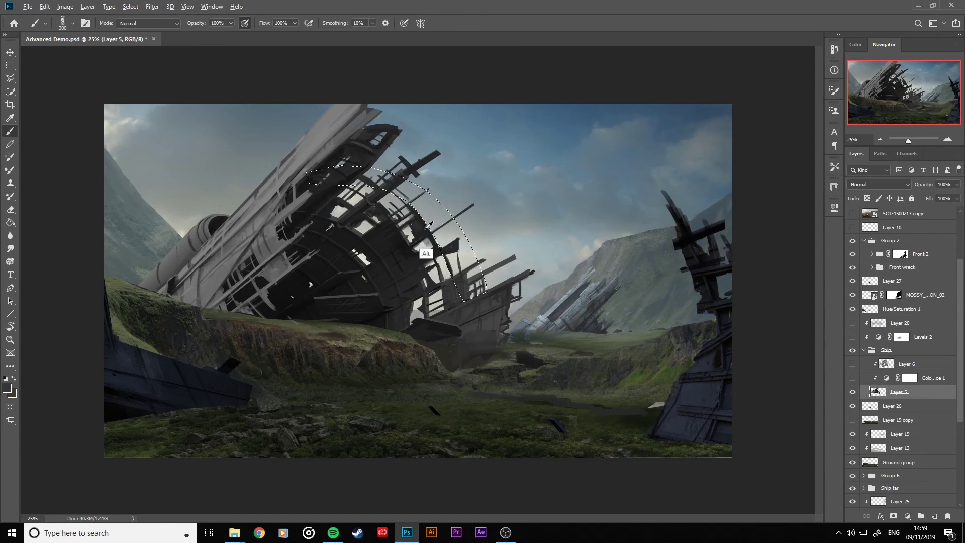
{"action": "key", "text": "bracketright"}
{"action": "mouse_move", "coordinate": [422, 221]}
{"action": "left_mouse_down"}
{"action": "mouse_move", "coordinate": [428, 201]}
{"action": "mouse_move", "coordinate": [420, 224]}
{"action": "mouse_move", "coordinate": [430, 206]}
{"action": "mouse_move", "coordinate": [451, 221]}
{"action": "mouse_move", "coordinate": [427, 234]}
{"action": "mouse_move", "coordinate": [425, 186]}
{"action": "mouse_move", "coordinate": [404, 190]}
{"action": "left_mouse_up"}
{"action": "key", "text": "bracketleft"}
{"action": "key", "text": "bracketleft"}
{"action": "key", "text": "bracketleft"}
{"action": "key", "text": "bracketleft"}
{"action": "key", "text": "bracketleft"}
{"action": "key", "text": "bracketleft"}
{"action": "key", "text": "bracketright"}
{"action": "key", "text": "bracketright"}
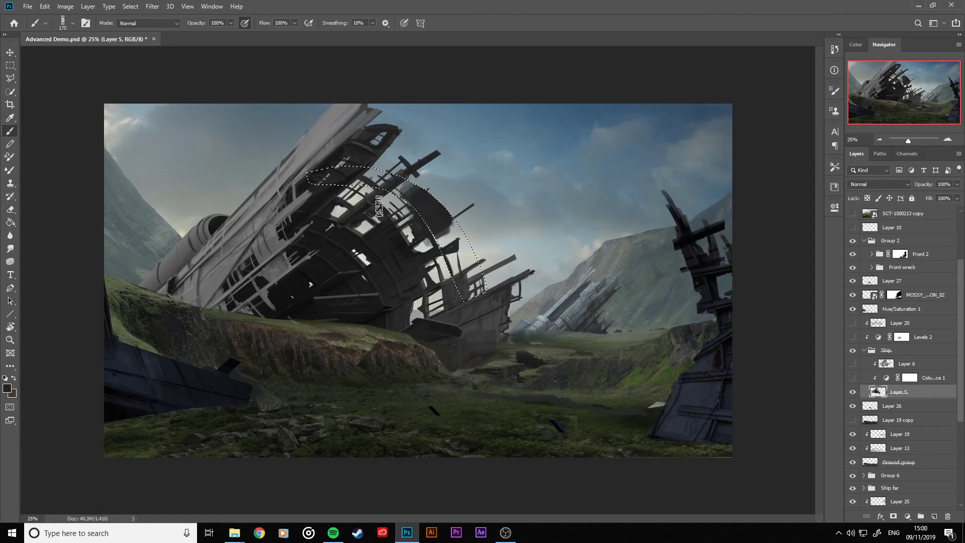
{"action": "key", "text": "bracketleft"}
{"action": "key", "text": "bracketleft"}
{"action": "key", "text": "bracketleft"}
{"action": "key", "text": "bracketleft"}
{"action": "key", "text": "bracketleft"}
{"action": "mouse_move", "coordinate": [438, 252]}
{"action": "left_mouse_down"}
{"action": "mouse_move", "coordinate": [460, 238]}
{"action": "mouse_move", "coordinate": [443, 266]}
{"action": "left_mouse_up"}
{"action": "key", "text": "ctrl"}
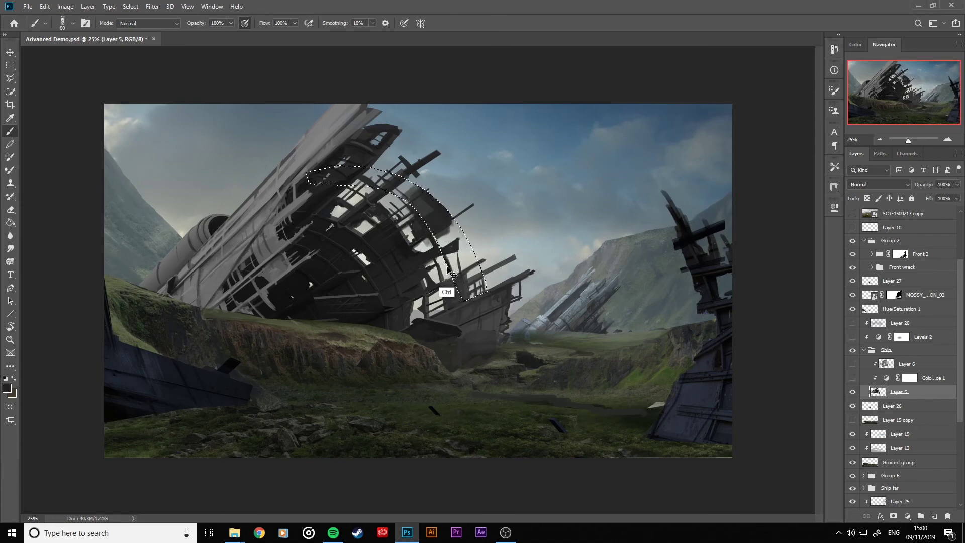
{"action": "key", "text": "ctrl+z"}
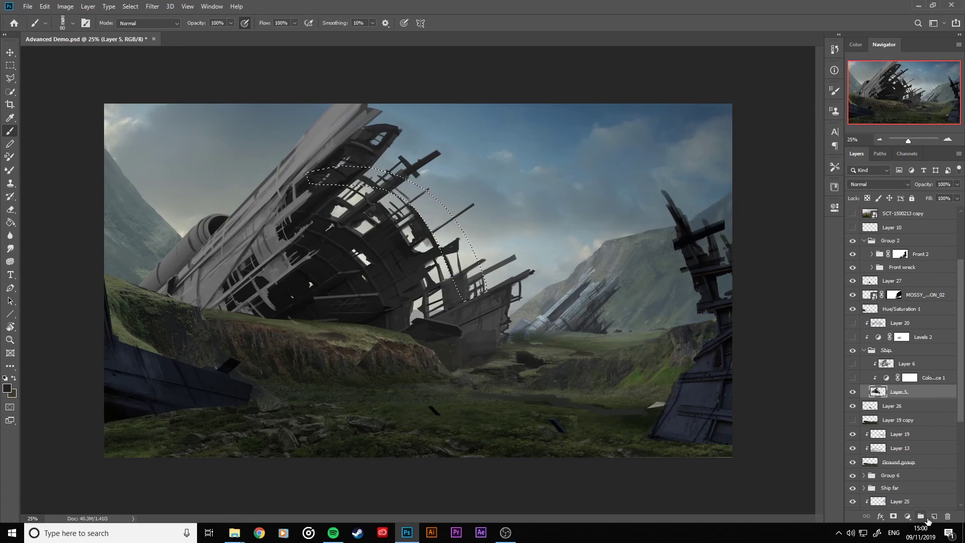
Paint broken dark plating in the curved selection on a new layer, merge it into Layer 5, and deselect.
{"action": "left_click", "coordinate": [932, 516]}
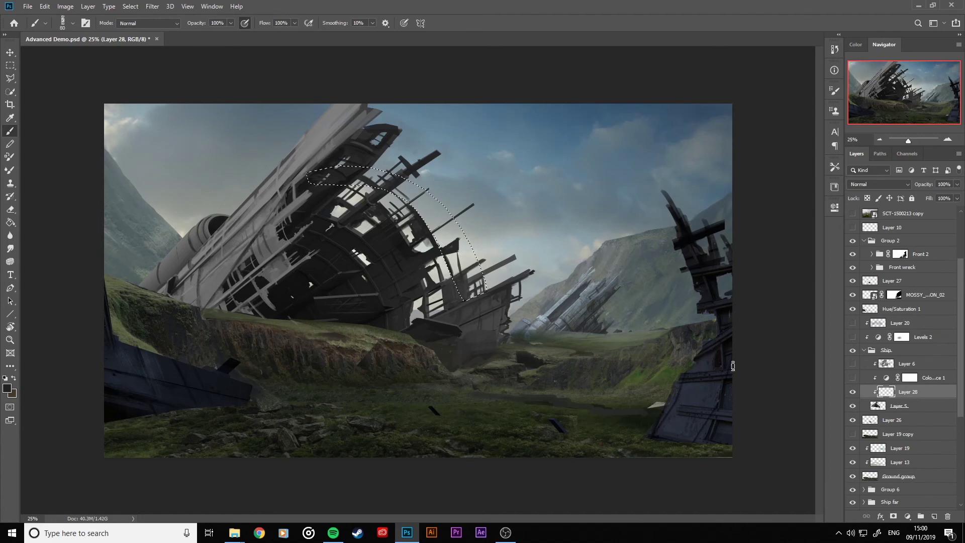
{"action": "left_click_drag", "start_coordinate": [906, 394], "coordinate": [911, 358]}
{"action": "key", "text": "ctrl+e"}
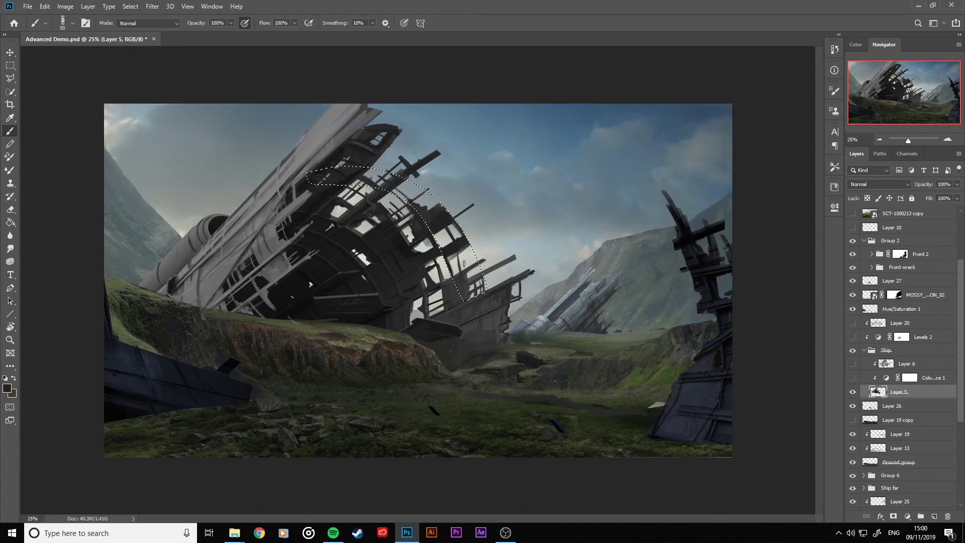
{"action": "key", "text": "bracketright"}
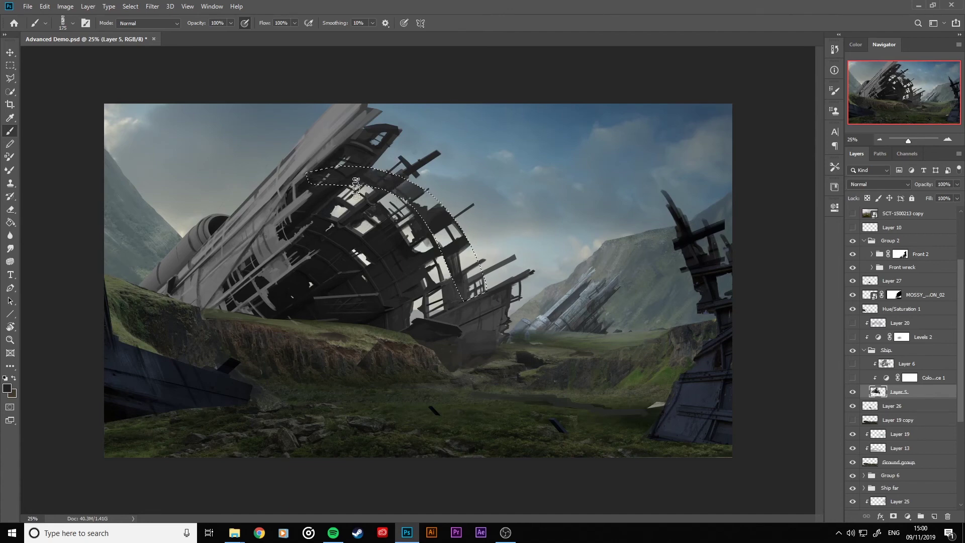
{"action": "key", "text": "ctrl"}
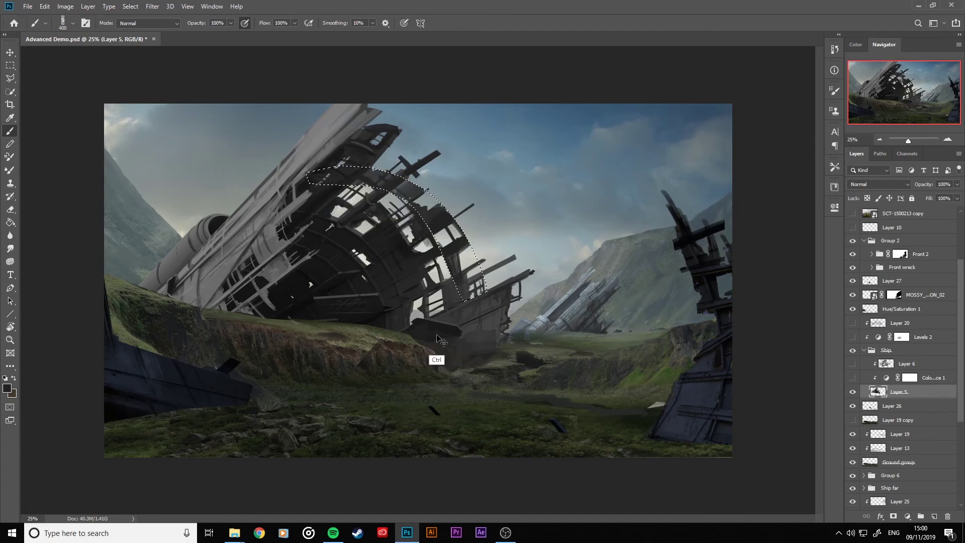
{"action": "key", "text": "ctrl+d"}
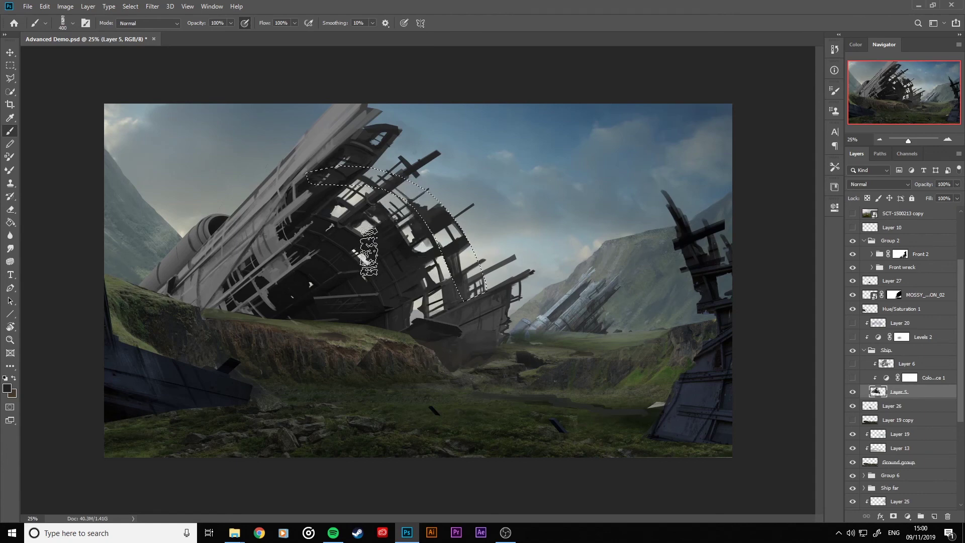
Show Layer 20, Levels 2, Layer 6 and Color Balance 1 to review the whole painting with the ship's texture and colour adjustments.
{"action": "key", "text": "ctrl+minus"}
{"action": "key", "text": "ctrl+minus"}
{"action": "key", "text": "ctrl+minus"}
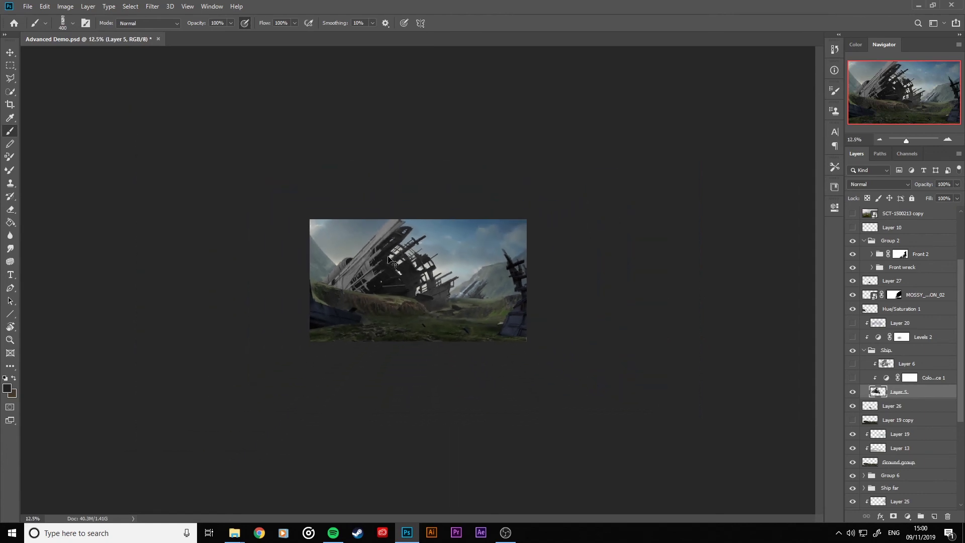
{"action": "key", "text": "ctrl+plus"}
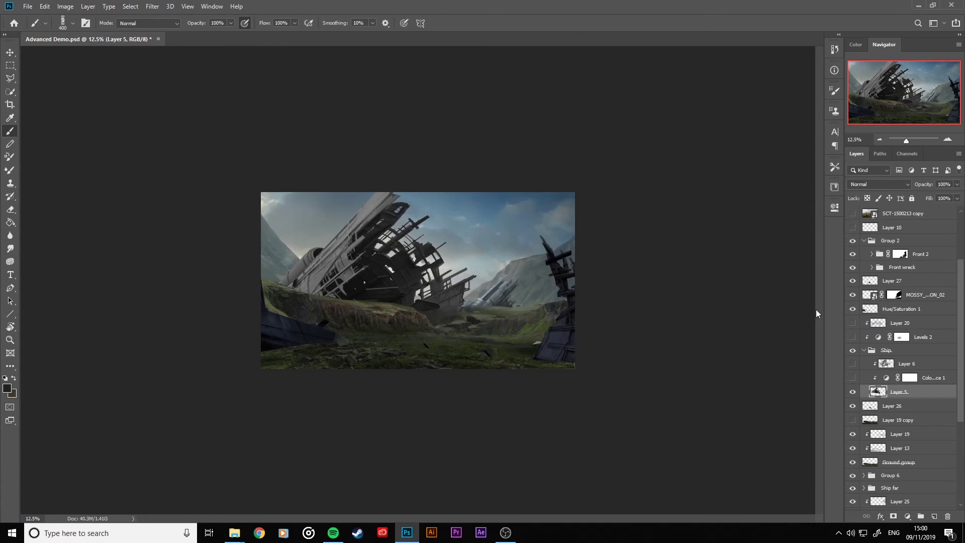
{"action": "left_click_drag", "start_coordinate": [852, 383], "coordinate": [842, 330]}
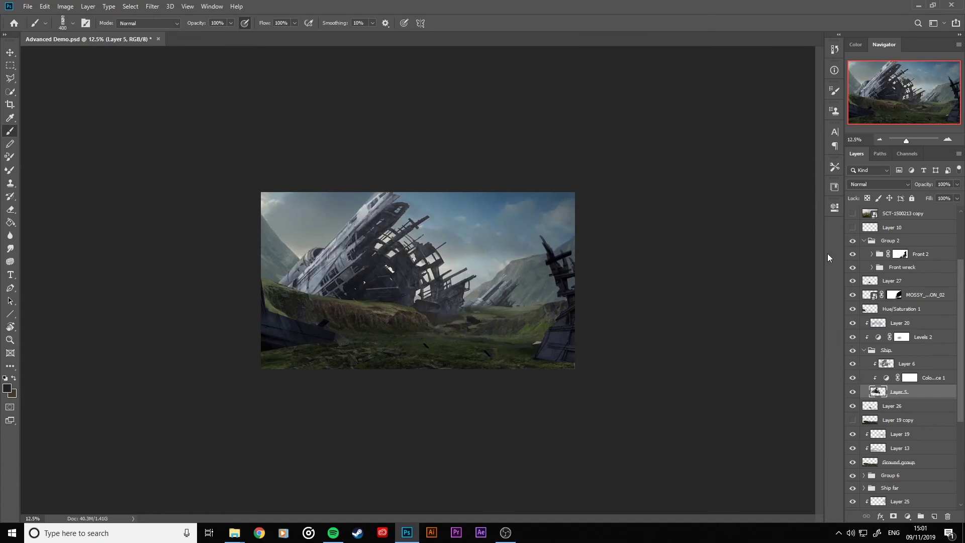
{"action": "key", "text": "ctrl+minus"}
{"action": "key", "text": "ctrl+minus"}
{"action": "key", "text": "ctrl+plus"}
{"action": "key", "text": "ctrl+plus"}
{"action": "key", "text": "ctrl+plus"}
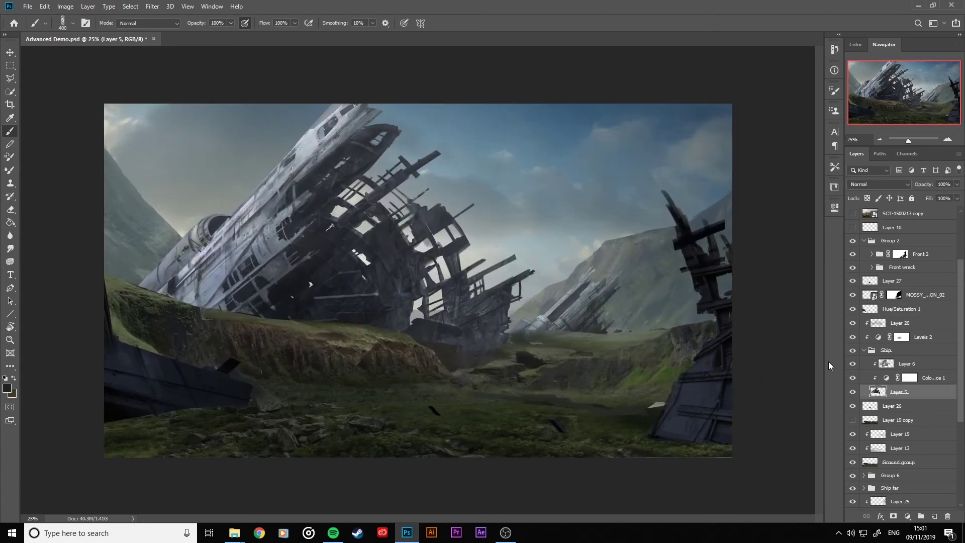
Check Hue/Saturation 1 and Layer 26 by toggling their visibility, and erase the dark patch below the wreck's lower-right end on Layer 26.
{"action": "left_click", "coordinate": [852, 308]}
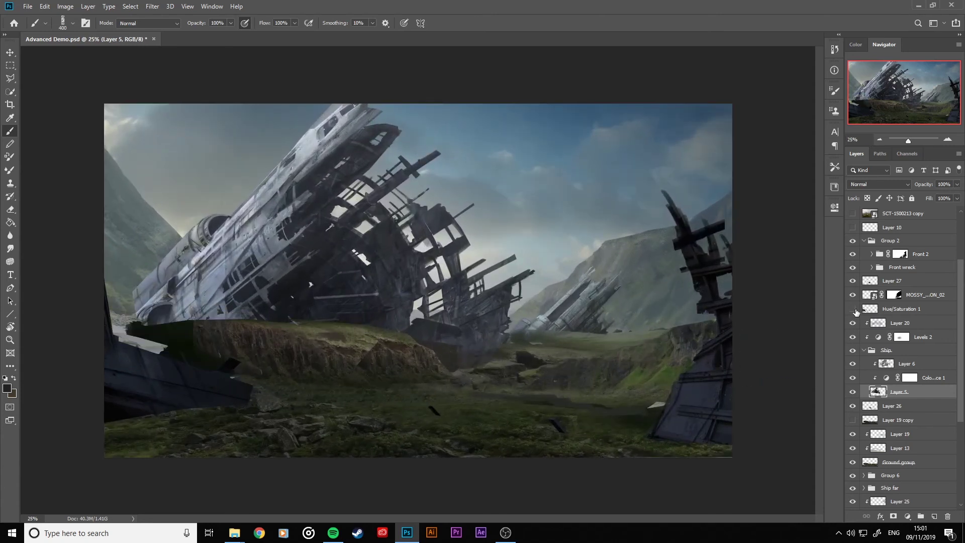
{"action": "left_click", "coordinate": [853, 309]}
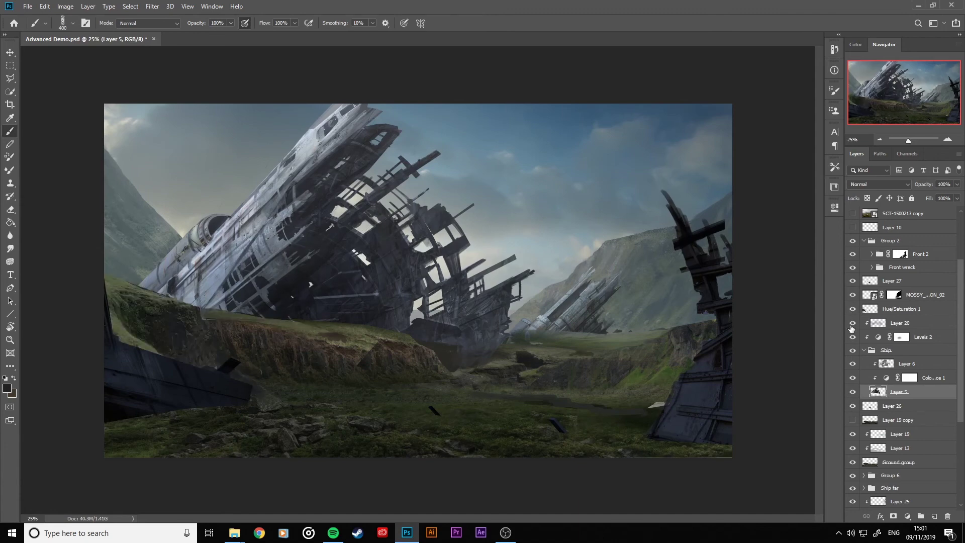
{"action": "left_click", "coordinate": [853, 405]}
{"action": "left_click", "coordinate": [853, 405]}
{"action": "left_click", "coordinate": [866, 406]}
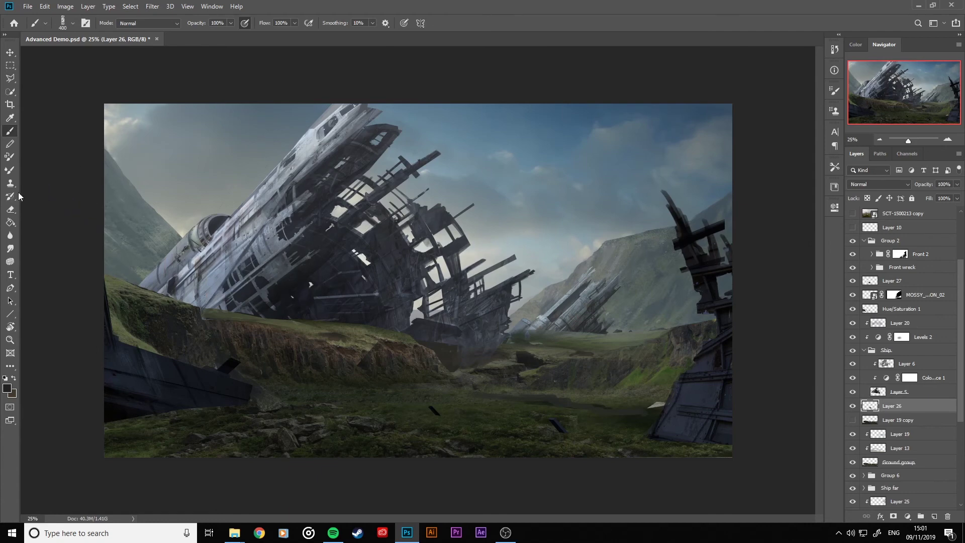
{"action": "left_click", "coordinate": [11, 209]}
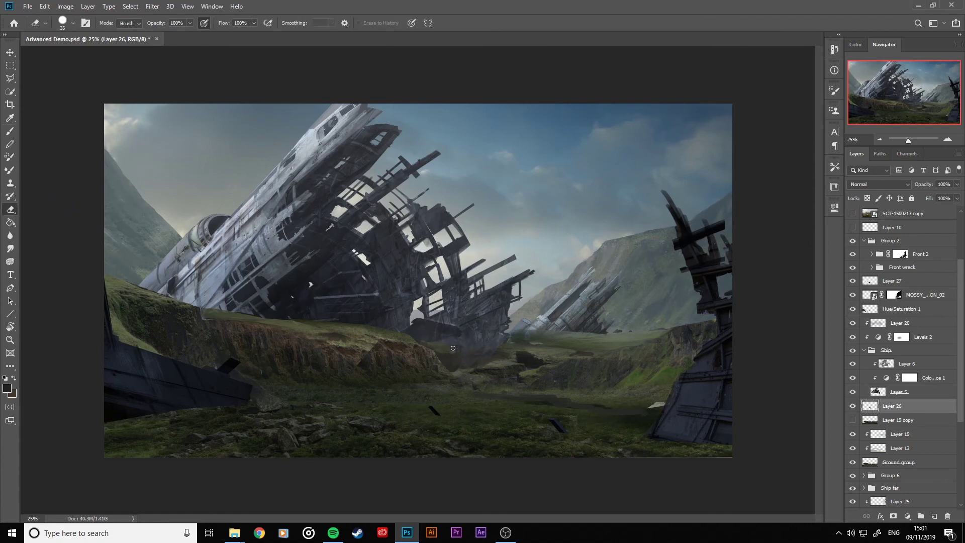
Select Layer 5 and hide Layer 20, Levels 2, Layer 6 and Color Balance 1.
{"action": "left_click", "coordinate": [866, 394]}
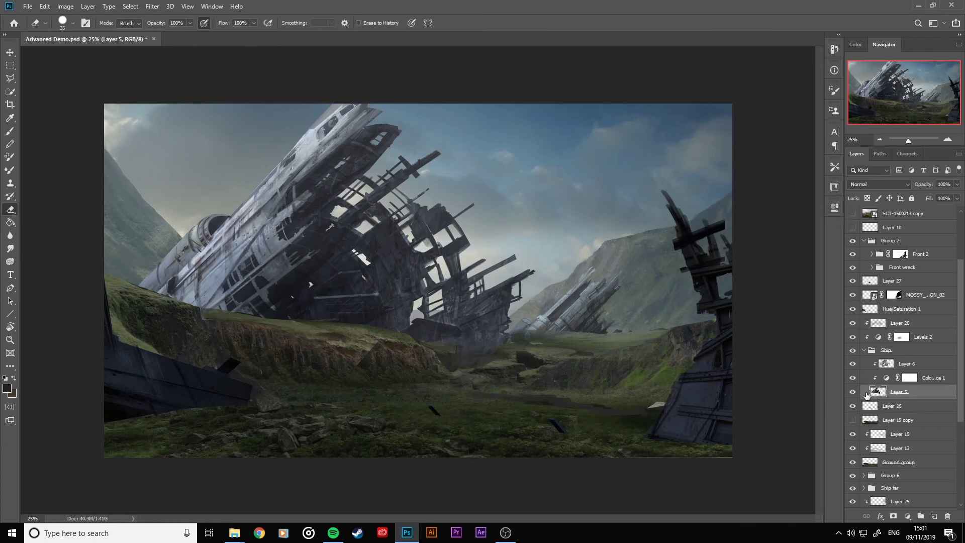
{"action": "left_click", "coordinate": [853, 323]}
{"action": "left_click", "coordinate": [852, 337]}
{"action": "left_click", "coordinate": [853, 363]}
{"action": "left_click", "coordinate": [852, 377]}
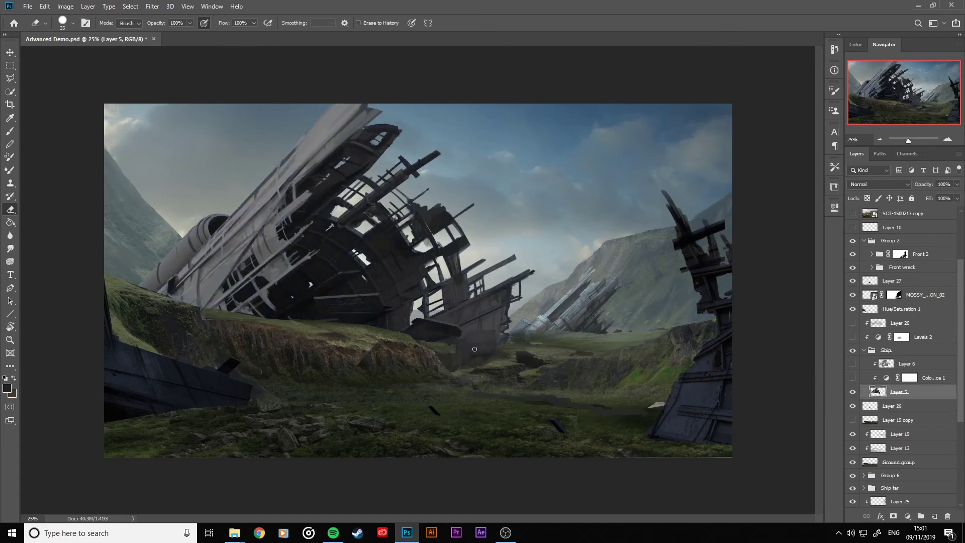
Paint dark shading and edge details on the wreck's lower-right hull, reducing the brush to 40 px.
{"action": "left_click", "coordinate": [10, 130]}
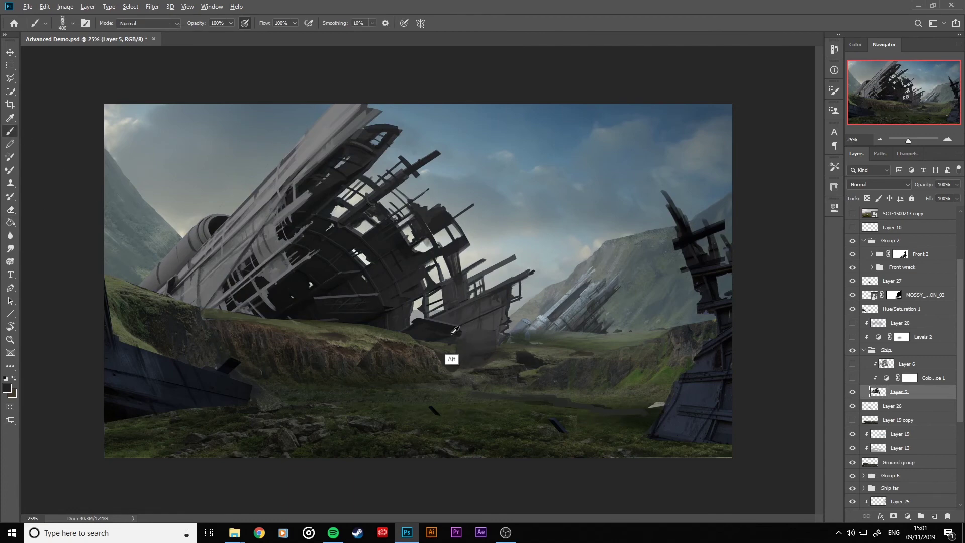
{"action": "key", "text": "bracketleft"}
{"action": "key", "text": "bracketleft"}
{"action": "key", "text": "bracketleft"}
{"action": "key", "text": "bracketleft"}
{"action": "key", "text": "bracketleft"}
{"action": "key", "text": "bracketleft"}
{"action": "key", "text": "bracketleft"}
{"action": "key", "text": "bracketleft"}
{"action": "key", "text": "bracketleft"}
{"action": "key", "text": "bracketleft"}
{"action": "key", "text": "bracketleft"}
{"action": "key", "text": "bracketleft"}
{"action": "key", "text": "bracketleft"}
{"action": "key", "text": "bracketleft"}
{"action": "key", "text": "bracketleft"}
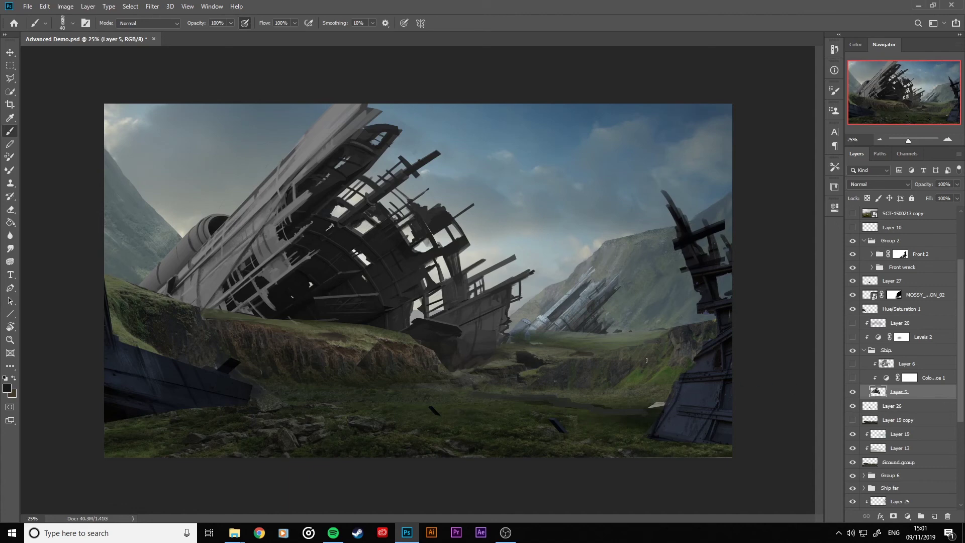
Sample the light grey of the upper hull and paint thin highlights on the wreck's lower-right plating and base with a 20 px brush.
{"action": "left_click", "coordinate": [364, 110], "text": "alt"}
{"action": "key", "text": "bracketleft"}
{"action": "left_click_drag", "start_coordinate": [493, 318], "coordinate": [489, 330]}
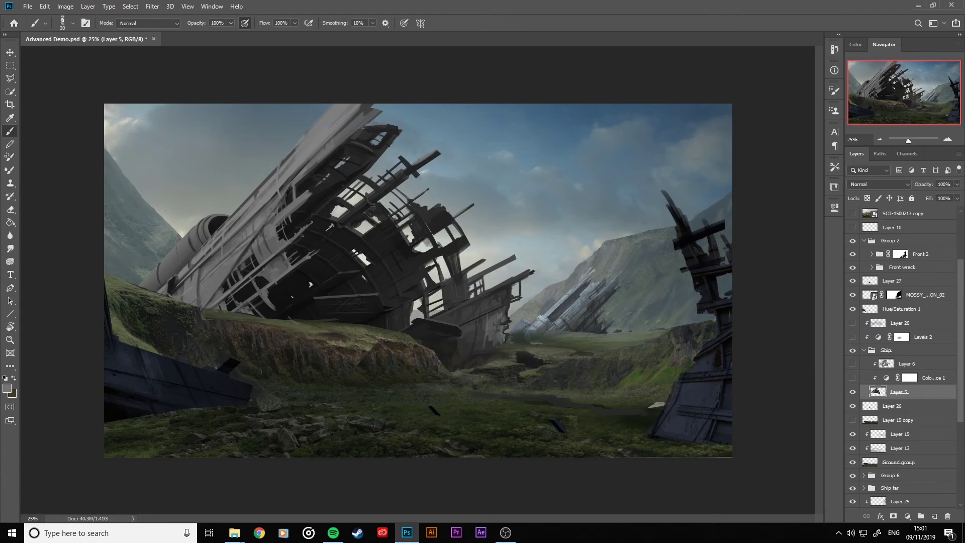
{"action": "left_click_drag", "start_coordinate": [409, 324], "coordinate": [378, 334]}
Make Layer 6, Color Balance 1, Levels 2 and Layer 20 visible over the repainted ship.
{"action": "left_click", "coordinate": [852, 364]}
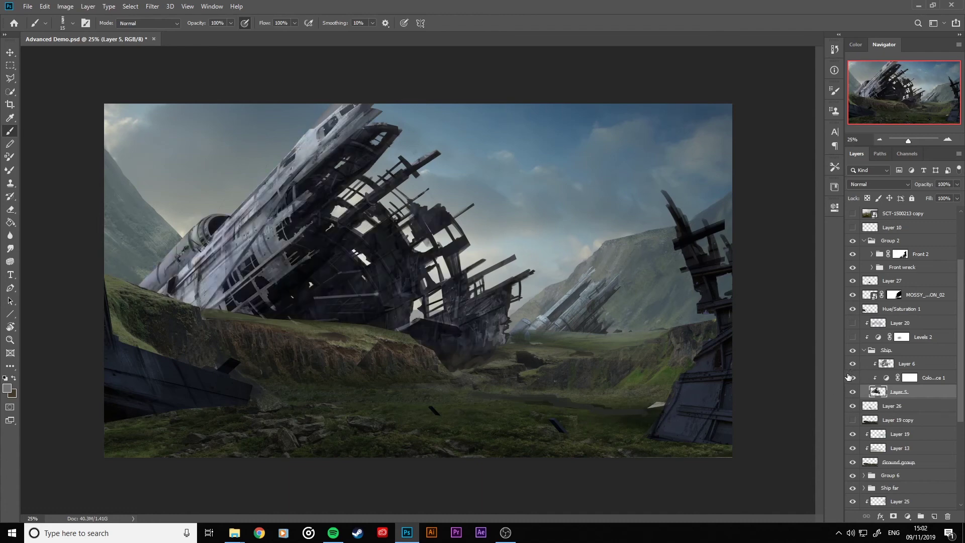
{"action": "left_click_drag", "start_coordinate": [852, 336], "coordinate": [852, 326]}
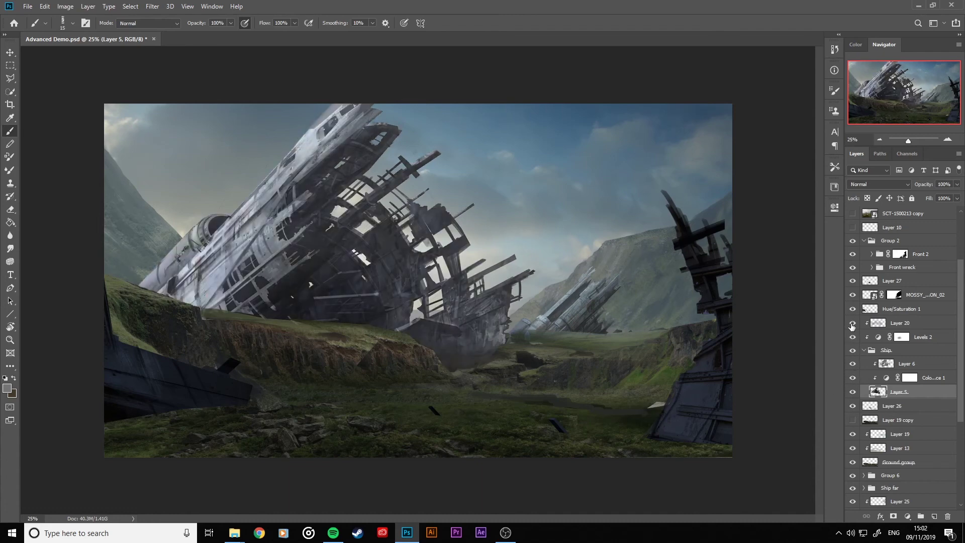
Compare the repainted wreck with Color Balance 1, Layer 6, Levels 2 and Layer 20 shown and hidden, and check it at thumbnail size.
{"action": "left_click", "coordinate": [853, 378]}
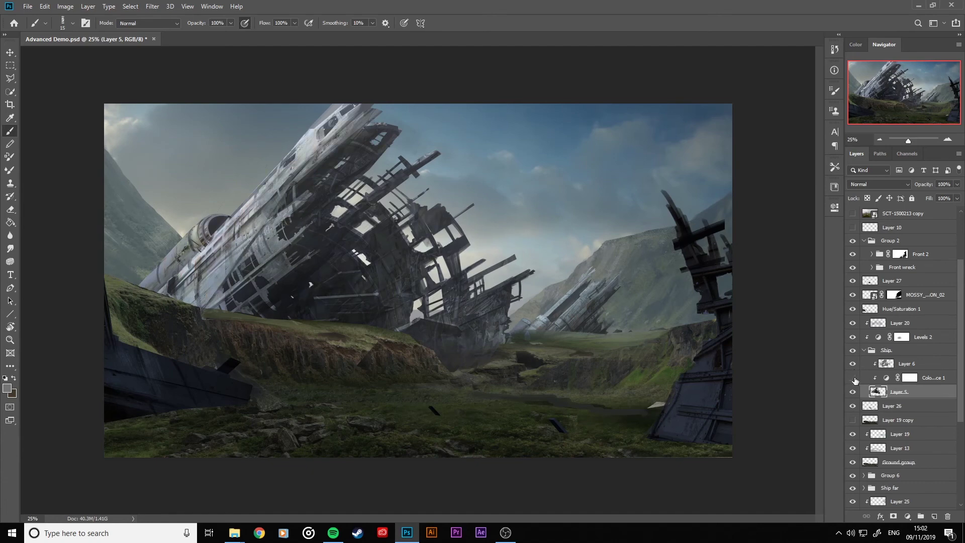
{"action": "left_click", "coordinate": [855, 380]}
{"action": "left_click", "coordinate": [855, 369]}
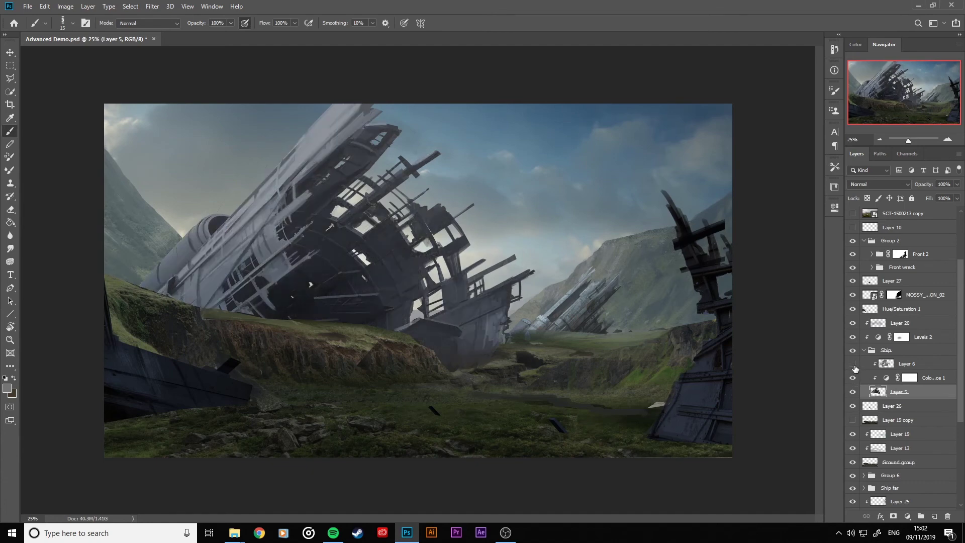
{"action": "left_click", "coordinate": [854, 366]}
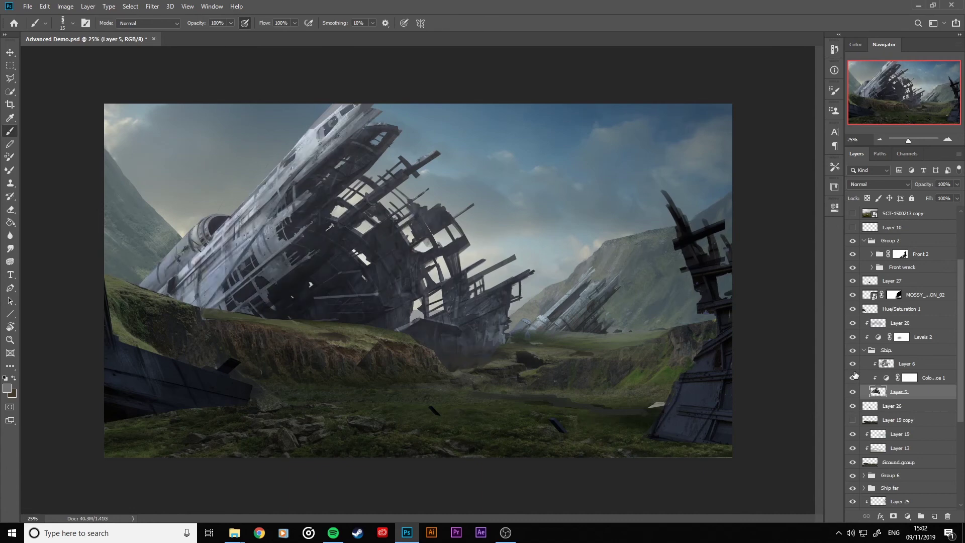
{"action": "left_click", "coordinate": [853, 338]}
{"action": "left_click", "coordinate": [853, 338]}
{"action": "left_click", "coordinate": [852, 323]}
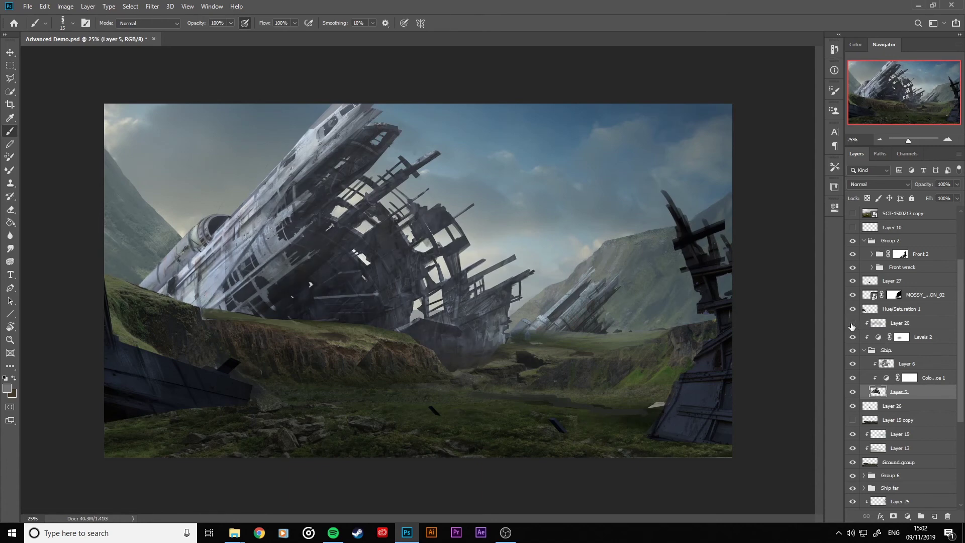
{"action": "left_click", "coordinate": [852, 323]}
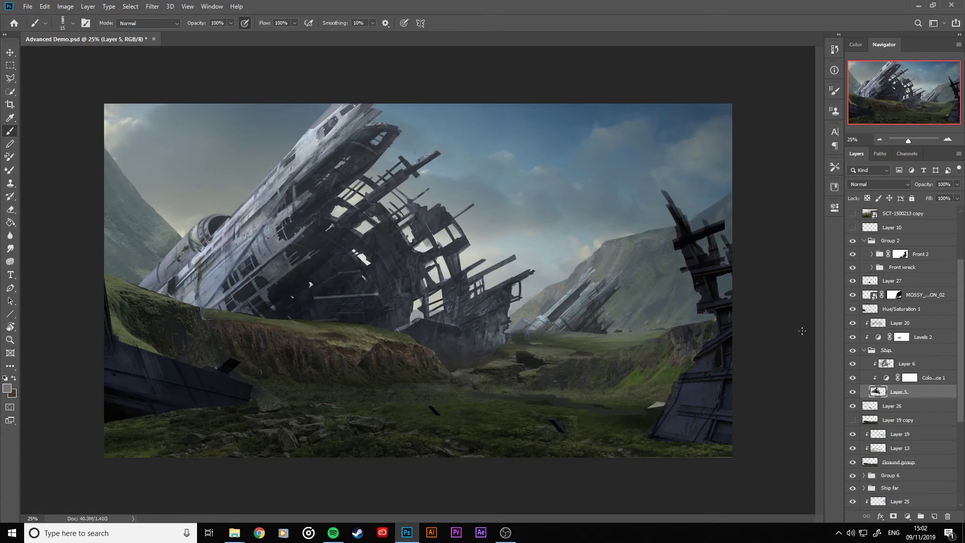
{"action": "scroll", "coordinate": [802, 331], "scroll_direction": "down", "scroll_amount": 5}
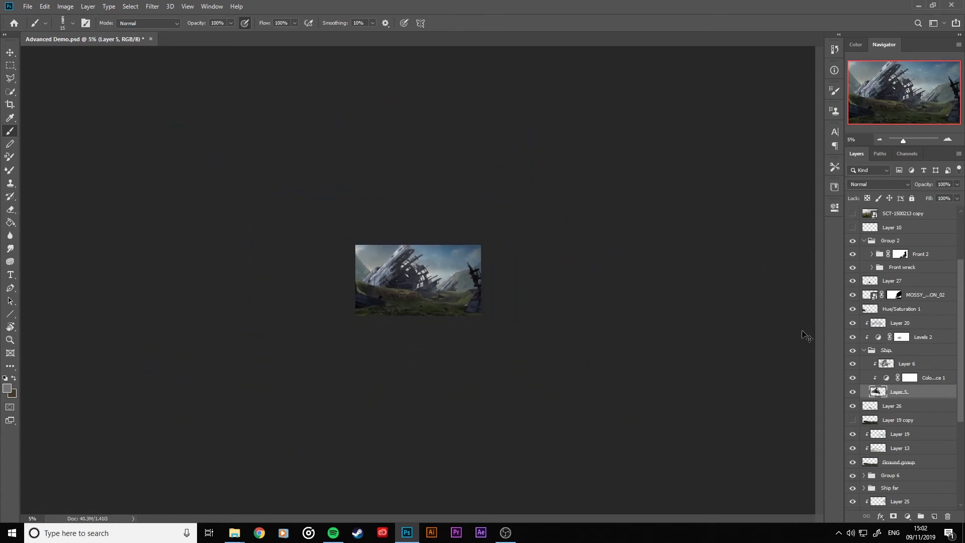
{"action": "scroll", "coordinate": [802, 331], "scroll_direction": "up", "scroll_amount": 4}
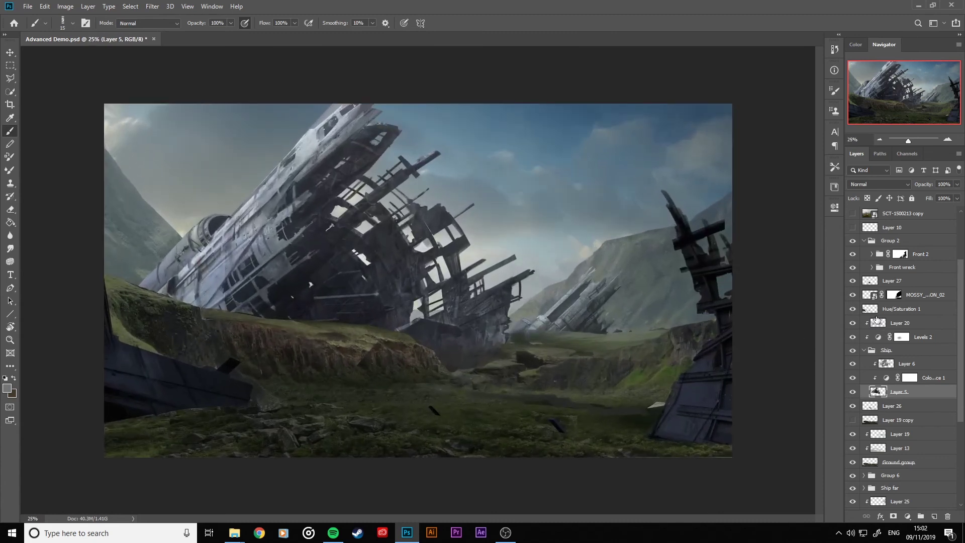
Compare the image with and without the Hue/Saturation 1 layer, select that layer, and sample a grass green at the wreck's base for a larger brush.
{"action": "left_click", "coordinate": [854, 309]}
{"action": "left_click", "coordinate": [853, 309]}
{"action": "left_click", "coordinate": [853, 309]}
{"action": "left_click", "coordinate": [853, 309]}
{"action": "left_click", "coordinate": [868, 311]}
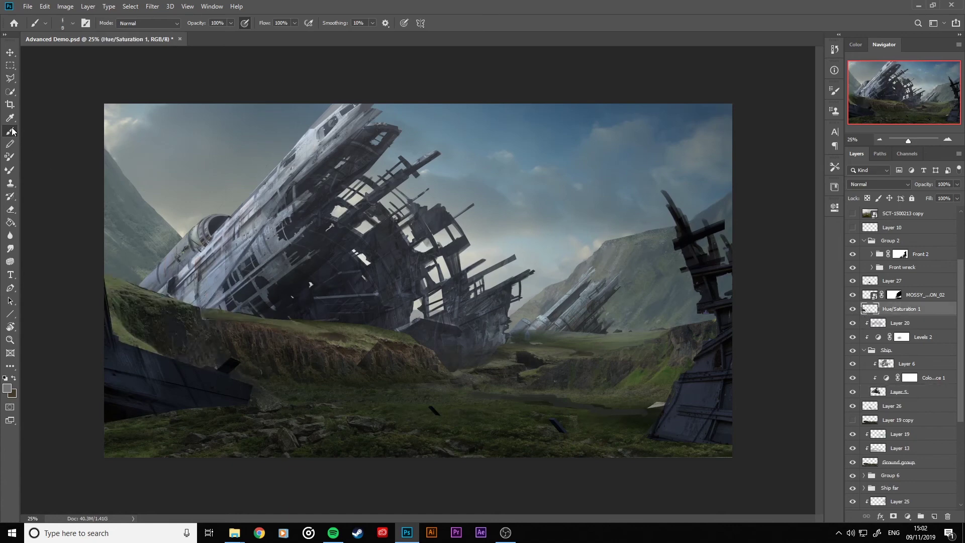
{"action": "key", "text": "alt"}
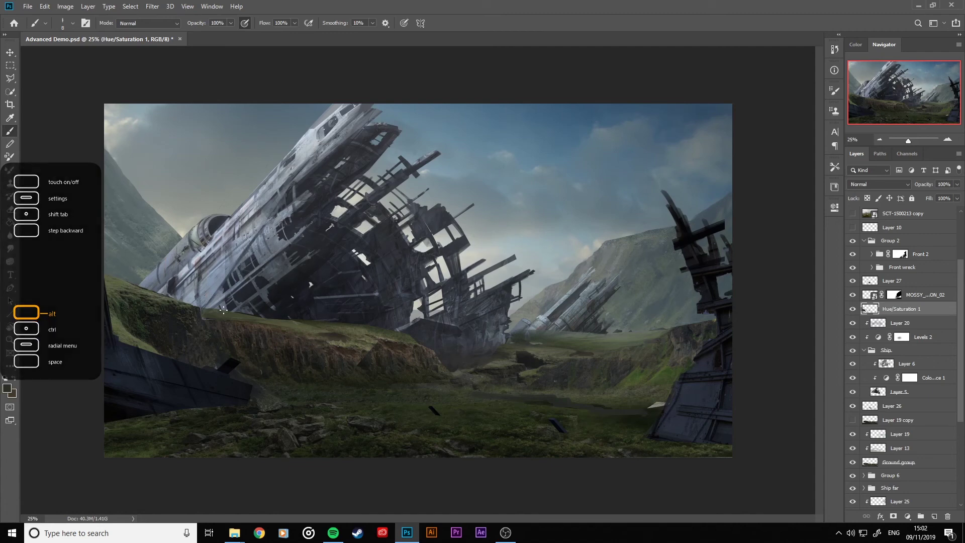
{"action": "key", "text": "bracketright"}
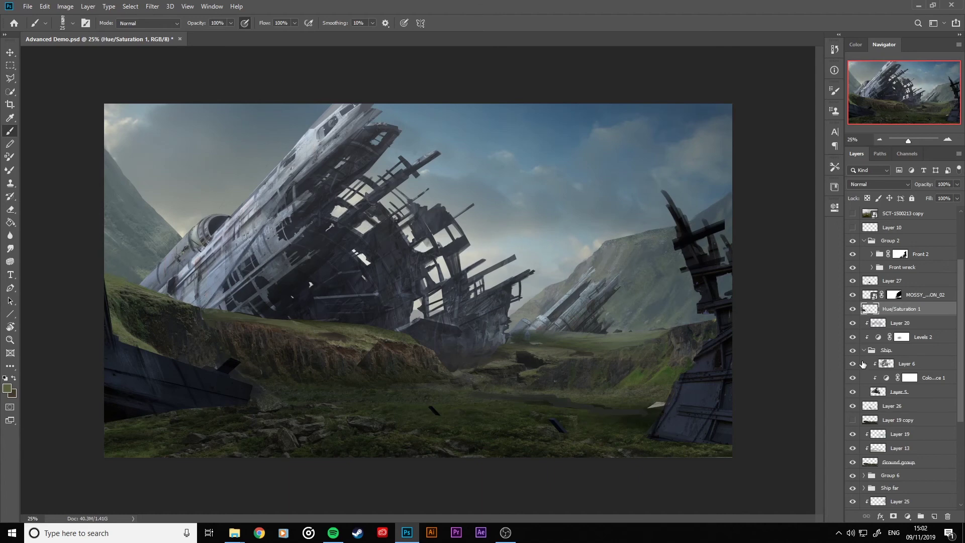
{"action": "left_click", "coordinate": [853, 309]}
{"action": "left_click", "coordinate": [853, 309]}
Choose another brush preset and set the foreground colour to the olive green #7e8161.
{"action": "right_click", "coordinate": [647, 376]}
{"action": "double_click", "coordinate": [646, 379]}
{"action": "left_click", "coordinate": [8, 388]}
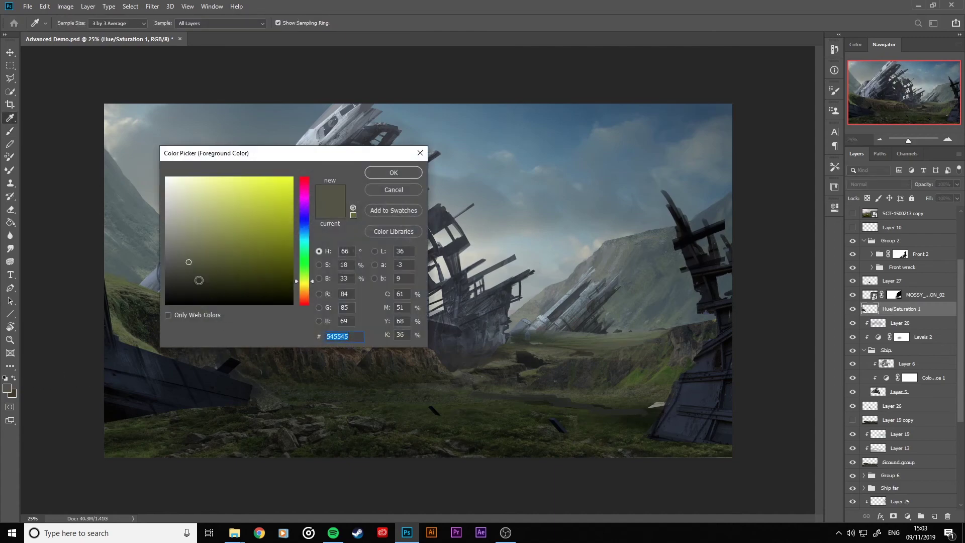
{"action": "left_click_drag", "start_coordinate": [199, 280], "coordinate": [197, 240]}
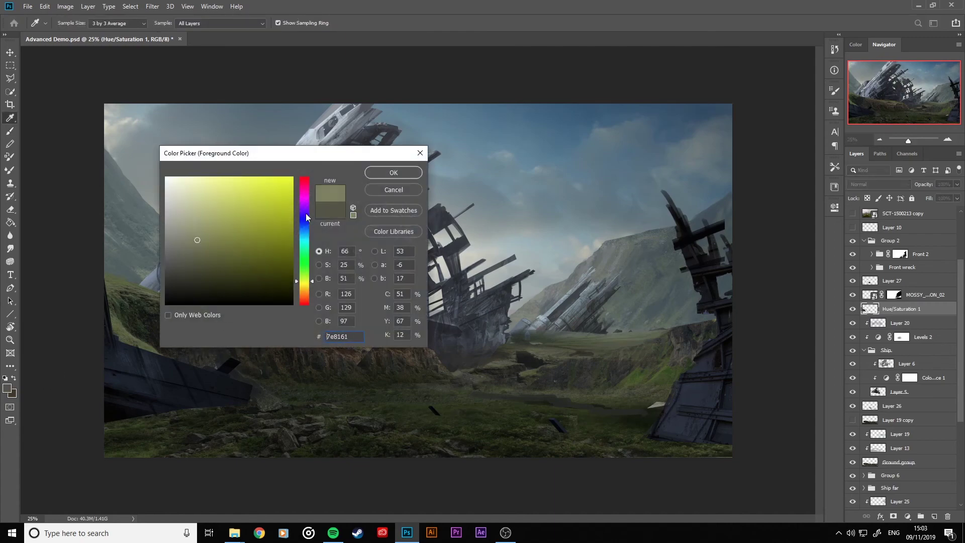
{"action": "left_click", "coordinate": [392, 173]}
{"action": "key", "text": "b"}
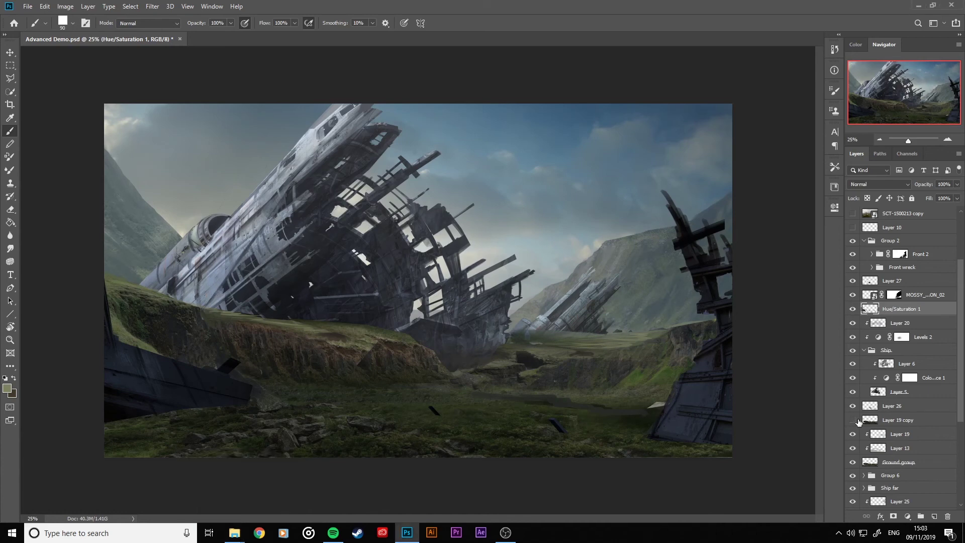
Select Layer 19 copy and place MOSSY_CANYON_57.jpg from the Mossy_canyon_pack folder above it.
{"action": "left_click", "coordinate": [893, 422]}
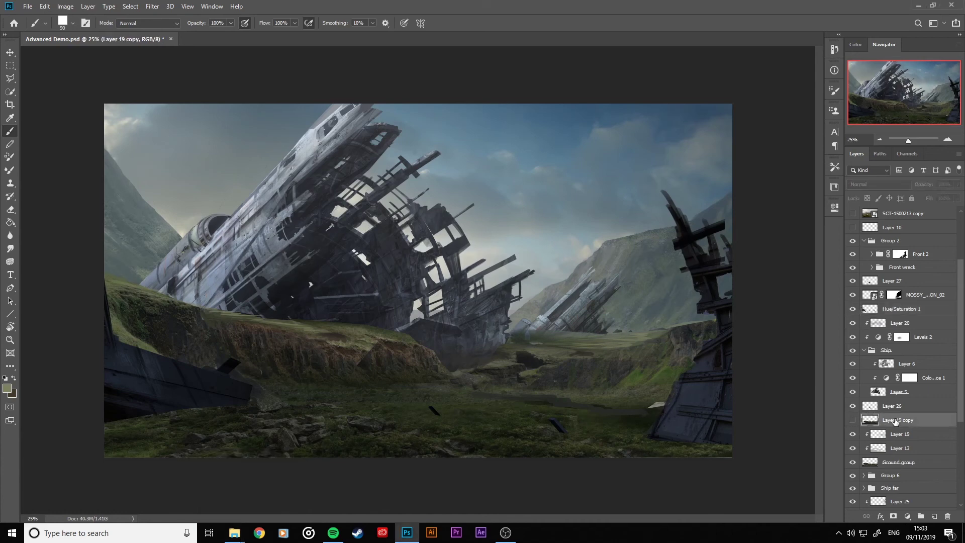
{"action": "left_click", "coordinate": [852, 406]}
{"action": "left_click", "coordinate": [852, 406]}
{"action": "mouse_move", "coordinate": [234, 532]}
{"action": "left_click", "coordinate": [225, 475]}
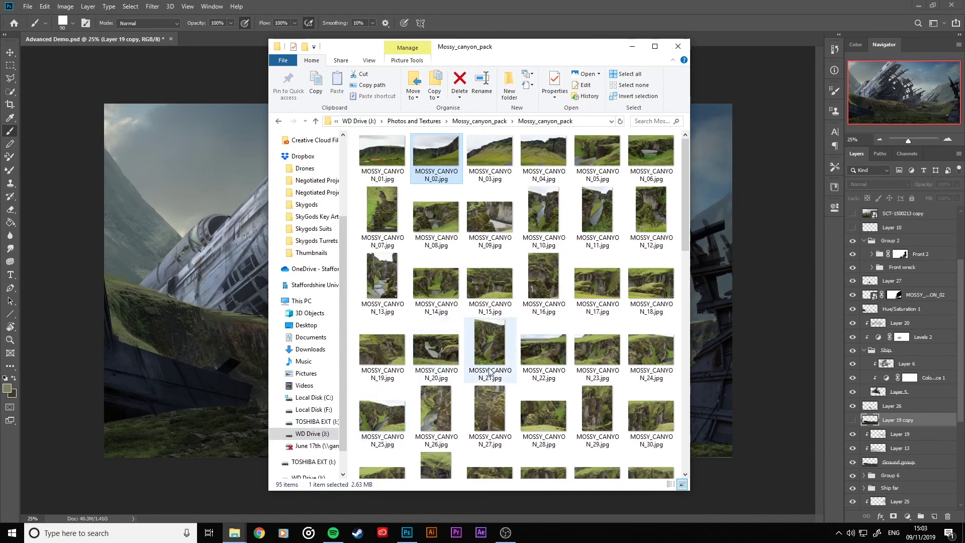
{"action": "scroll", "coordinate": [489, 372], "scroll_direction": "down", "scroll_amount": 3}
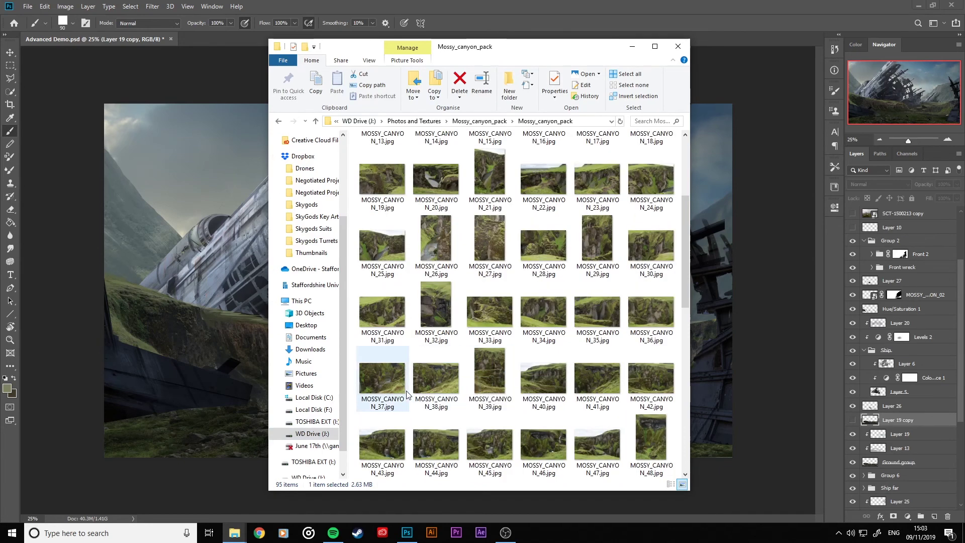
{"action": "scroll", "coordinate": [572, 426], "scroll_direction": "down", "scroll_amount": 3}
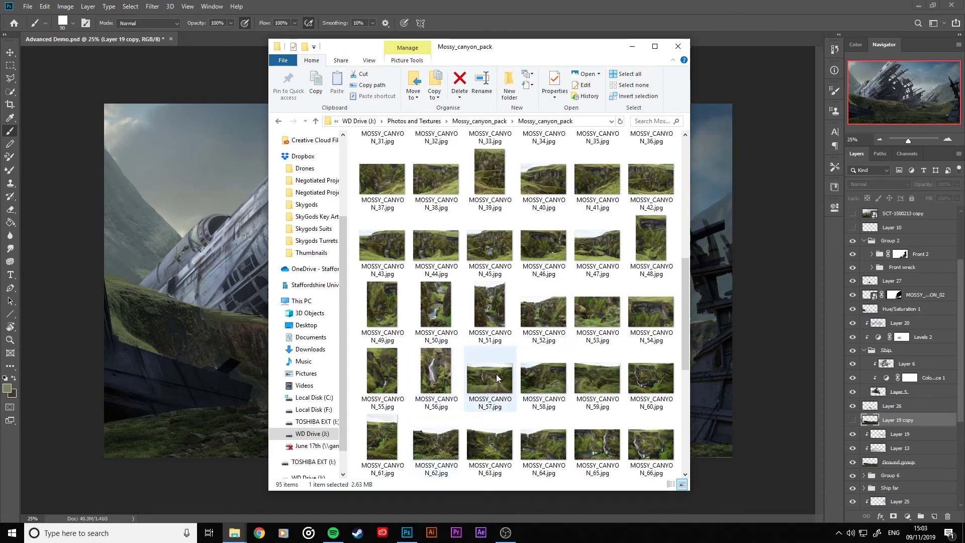
{"action": "left_click_drag", "start_coordinate": [493, 375], "coordinate": [247, 427]}
Move the placed canyon photo over the foreground and squash it vertically to 23.24% height.
{"action": "left_click_drag", "start_coordinate": [414, 419], "coordinate": [530, 408]}
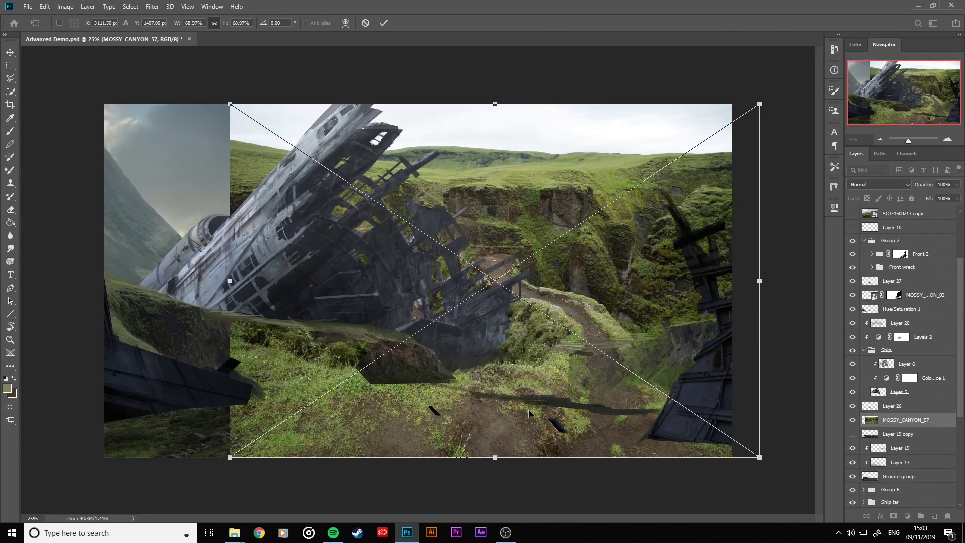
{"action": "left_click_drag", "start_coordinate": [495, 104], "coordinate": [524, 387]}
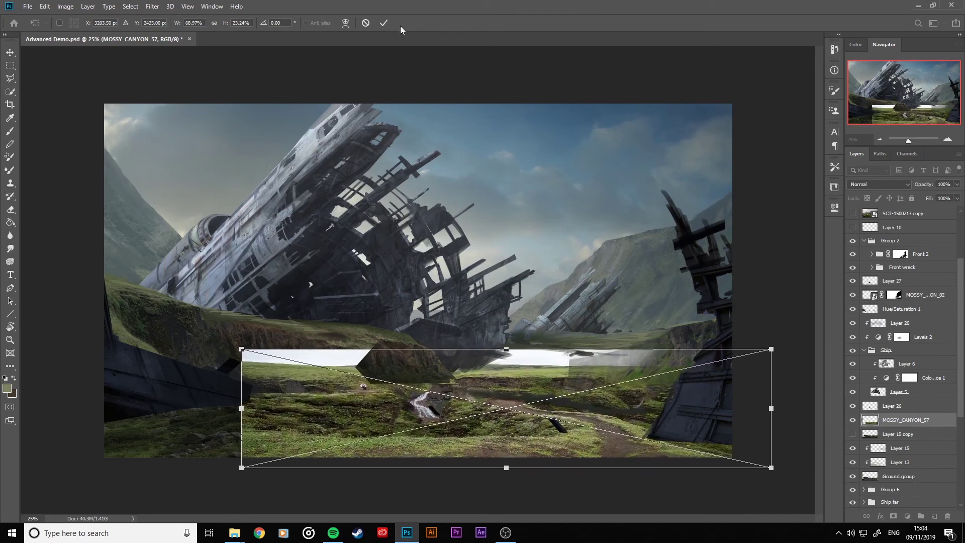
{"action": "left_click", "coordinate": [385, 22]}
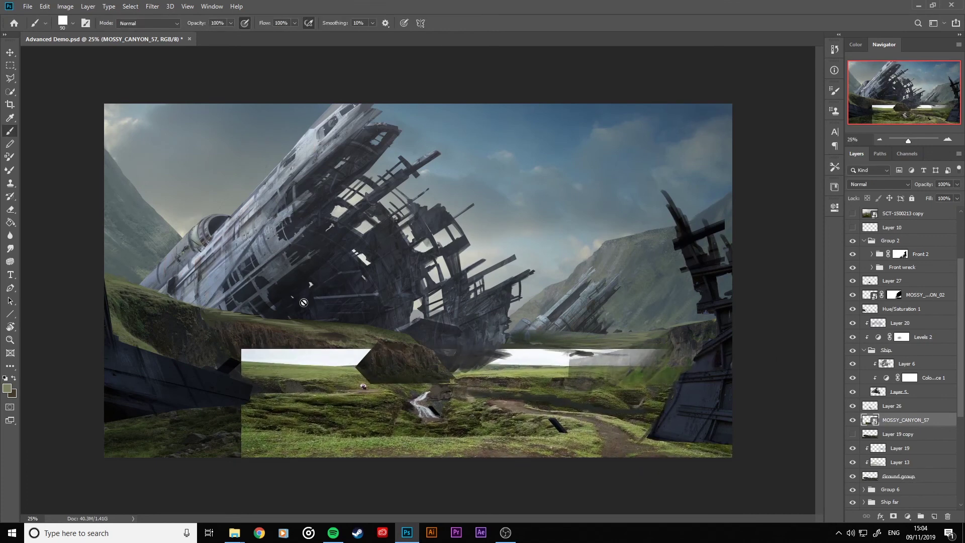
Rasterize the MOSSY_CANYON_57 layer and erase the photo's bright sky along its upper edge with a large eraser.
{"action": "left_click", "coordinate": [10, 209]}
{"action": "left_click", "coordinate": [313, 352]}
{"action": "left_click", "coordinate": [467, 206]}
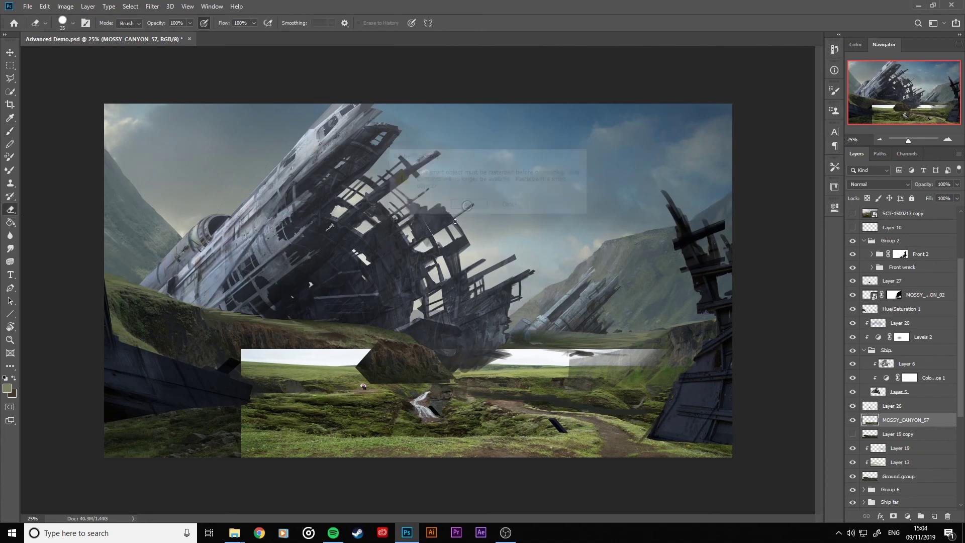
{"action": "key", "text": "bracketright"}
{"action": "key", "text": "bracketright"}
{"action": "key", "text": "bracketright"}
{"action": "key", "text": "bracketright"}
{"action": "key", "text": "bracketright"}
{"action": "key", "text": "bracketright"}
{"action": "left_click_drag", "start_coordinate": [221, 352], "coordinate": [653, 345]}
Erase the canyon photo's waterfall, distant ground and hard side edges with a 500 to 600 px eraser to blend it into the foreground.
{"action": "key", "text": "bracketleft"}
{"action": "key", "text": "bracketleft"}
{"action": "key", "text": "bracketleft"}
{"action": "left_click_drag", "start_coordinate": [589, 362], "coordinate": [626, 362]}
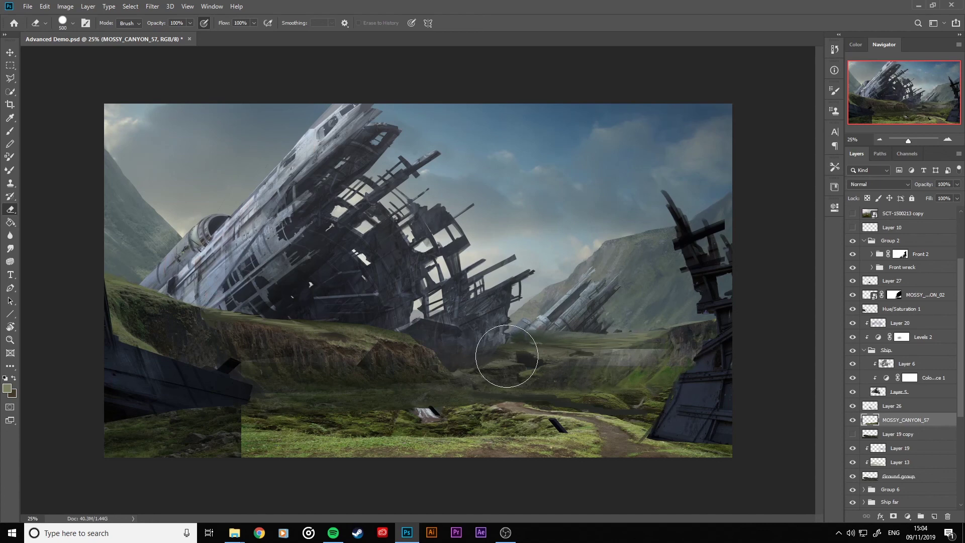
{"action": "mouse_move", "coordinate": [403, 359]}
{"action": "left_mouse_down"}
{"action": "mouse_move", "coordinate": [428, 381]}
{"action": "mouse_move", "coordinate": [412, 377]}
{"action": "left_mouse_up"}
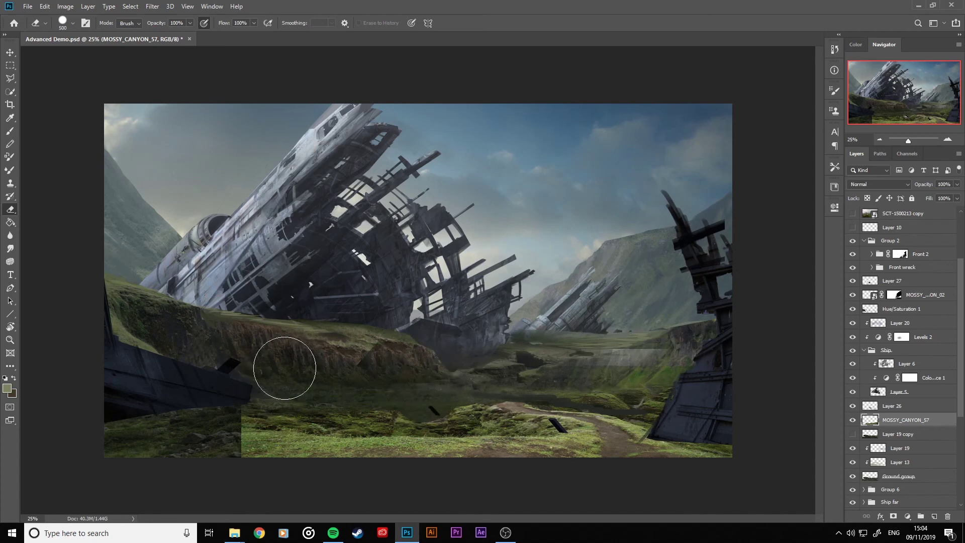
{"action": "mouse_move", "coordinate": [351, 362]}
{"action": "left_mouse_down"}
{"action": "mouse_move", "coordinate": [616, 361]}
{"action": "mouse_move", "coordinate": [763, 390]}
{"action": "left_mouse_up"}
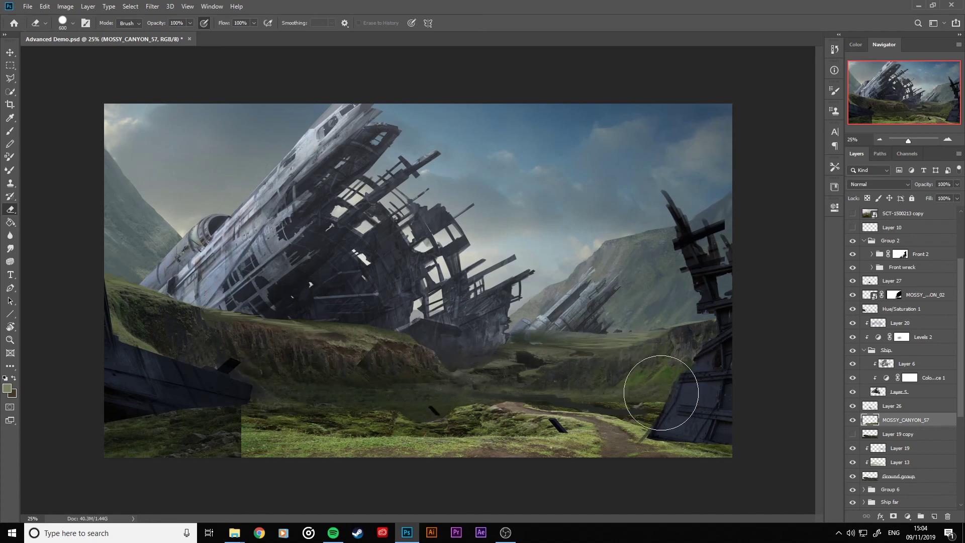
{"action": "left_click_drag", "start_coordinate": [660, 393], "coordinate": [782, 508]}
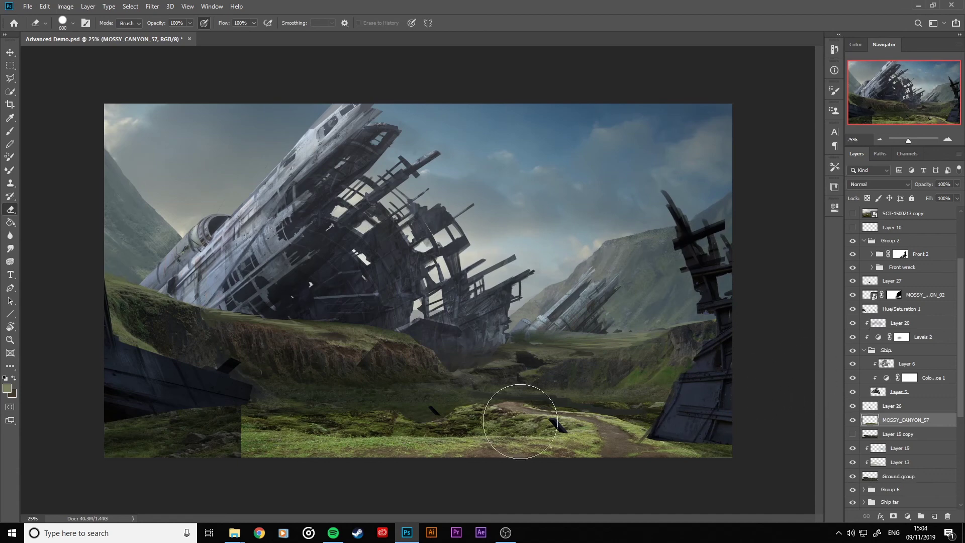
{"action": "mouse_move", "coordinate": [520, 421]}
{"action": "left_mouse_down"}
{"action": "mouse_move", "coordinate": [254, 398]}
{"action": "mouse_move", "coordinate": [170, 420]}
{"action": "mouse_move", "coordinate": [327, 400]}
{"action": "mouse_move", "coordinate": [358, 380]}
{"action": "left_mouse_up"}
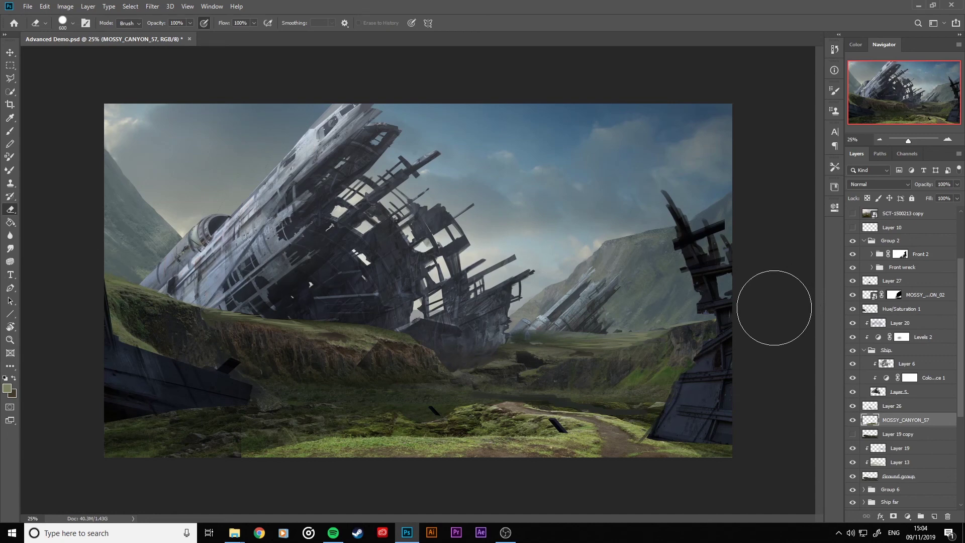
Shift the canyon ground layer left and scale it to 104.82% width and 108.04% height across the foreground.
{"action": "key", "text": "ctrl+t"}
{"action": "left_click_drag", "start_coordinate": [520, 428], "coordinate": [496, 423]}
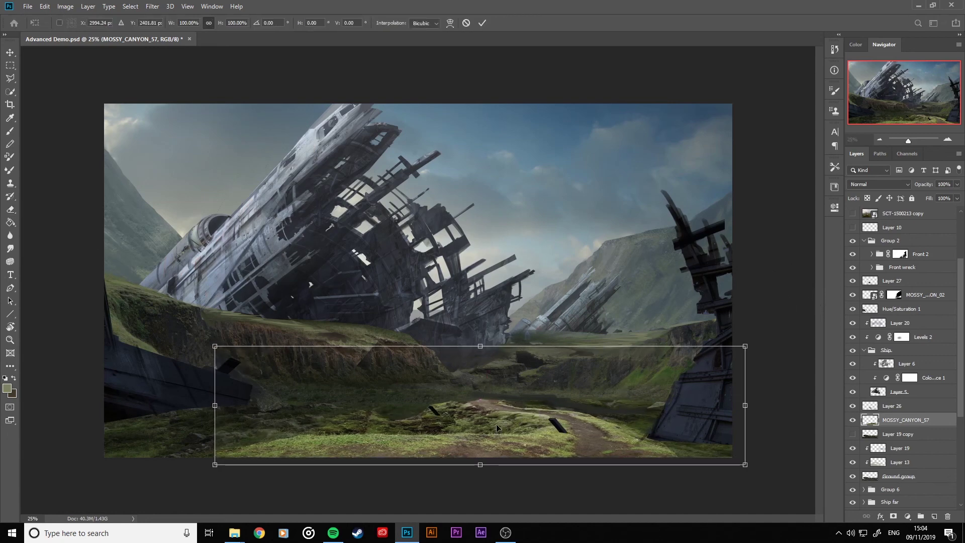
{"action": "left_click_drag", "start_coordinate": [744, 345], "coordinate": [774, 332]}
{"action": "left_click_drag", "start_coordinate": [495, 332], "coordinate": [473, 347]}
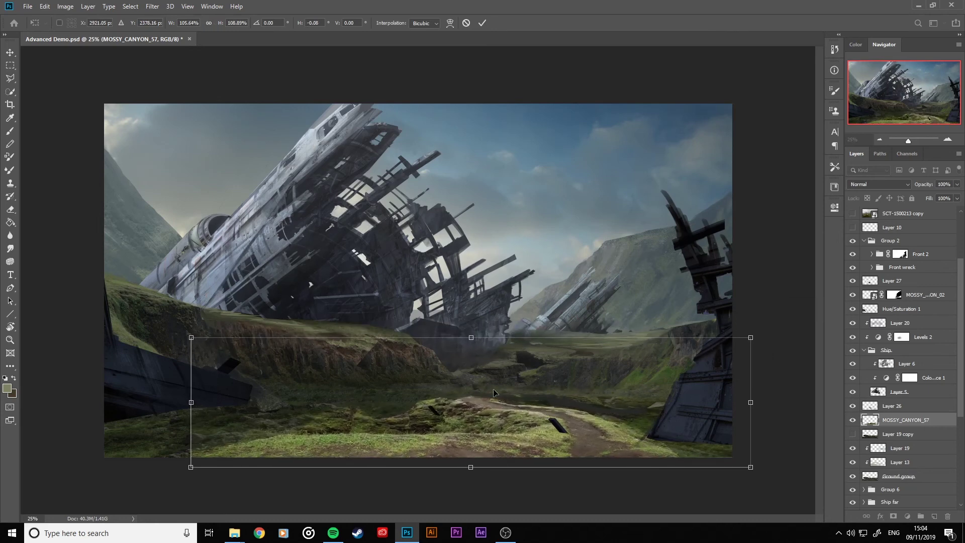
{"action": "left_click_drag", "start_coordinate": [471, 467], "coordinate": [470, 466]}
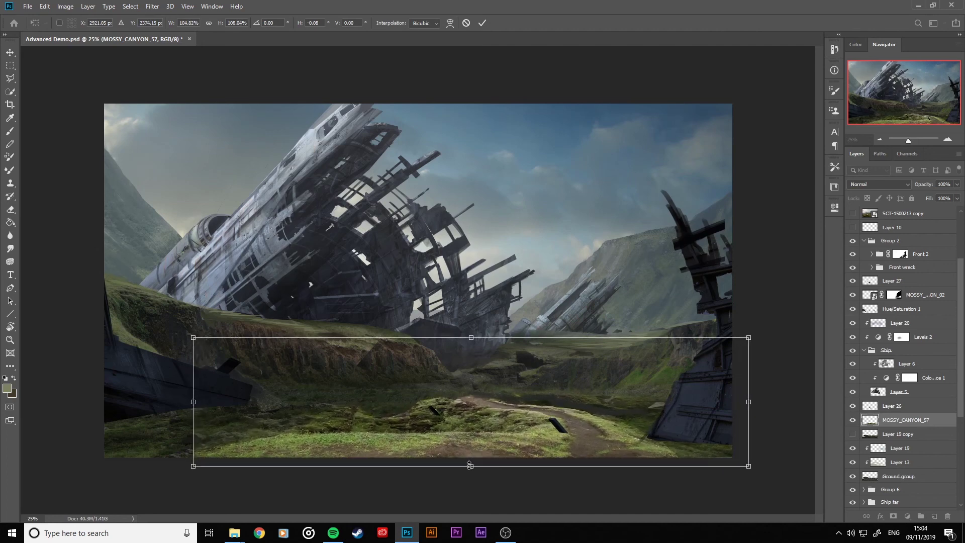
{"action": "left_click", "coordinate": [482, 23]}
{"action": "key", "text": "e"}
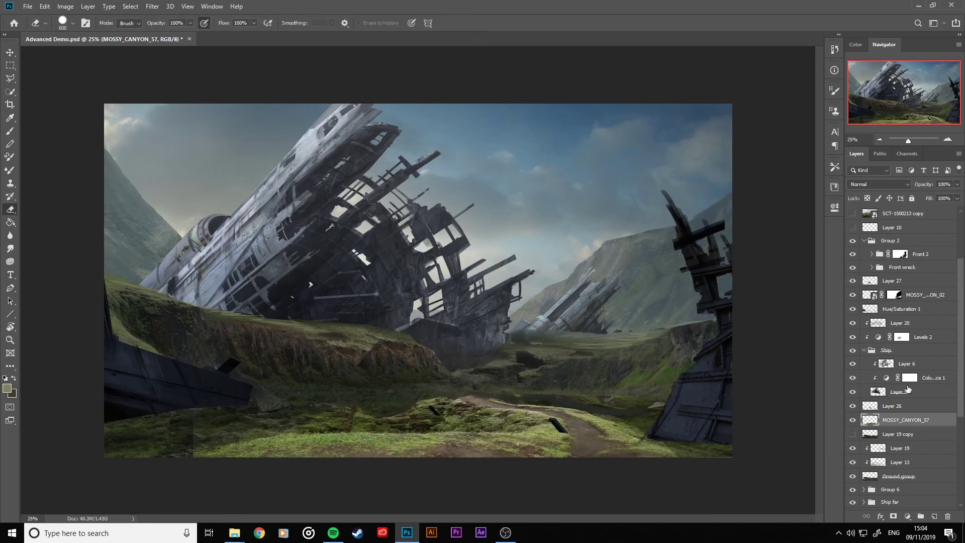
Match the colour of the MOSSY_CANYON_57 layer to Layer 19 copy of Advanced Demo.psd using Match Color.
{"action": "left_click", "coordinate": [66, 6]}
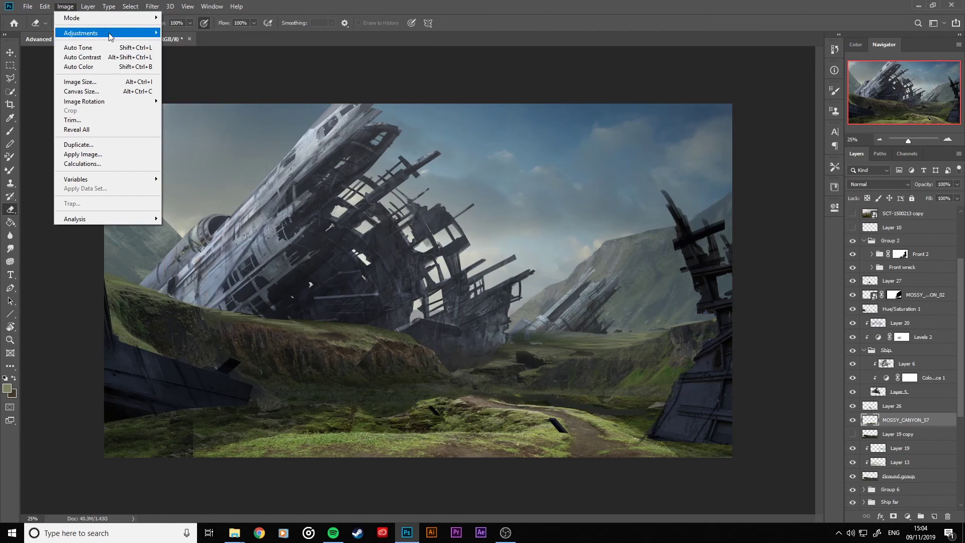
{"action": "mouse_move", "coordinate": [109, 34]}
{"action": "left_click", "coordinate": [211, 247]}
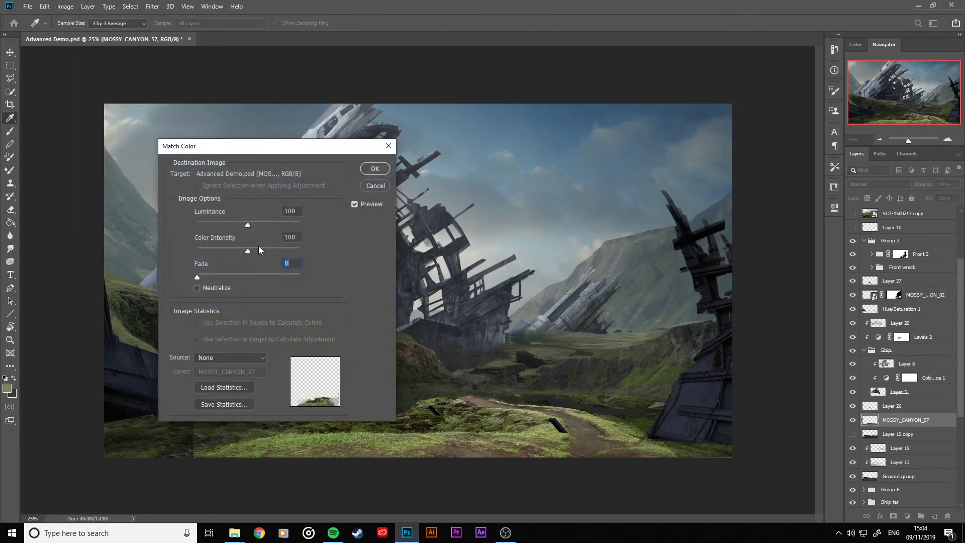
{"action": "left_click", "coordinate": [230, 359]}
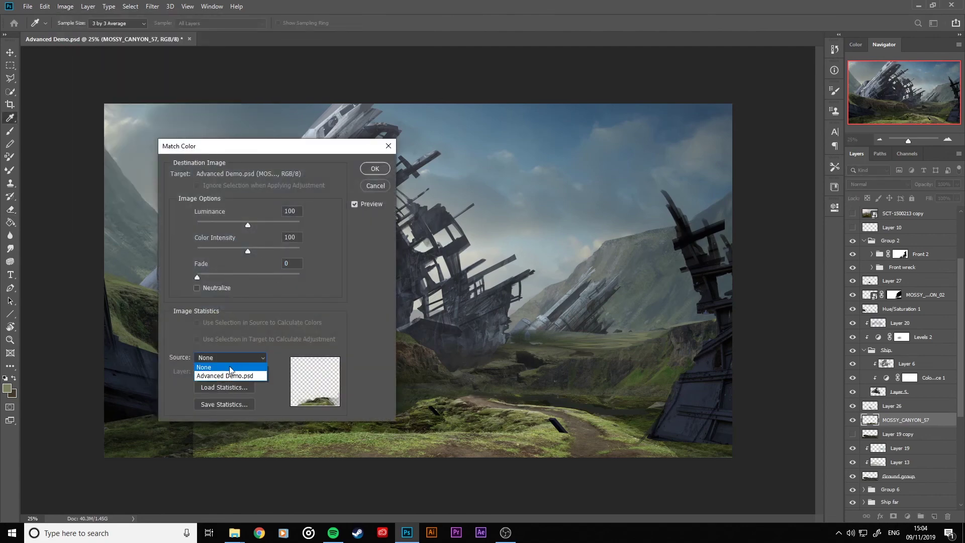
{"action": "left_click", "coordinate": [230, 371]}
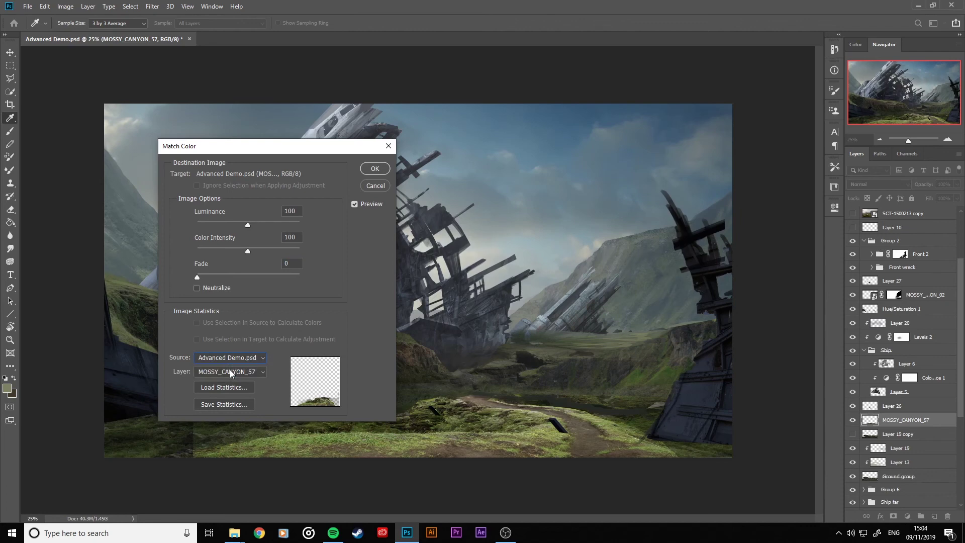
{"action": "left_click", "coordinate": [231, 372]}
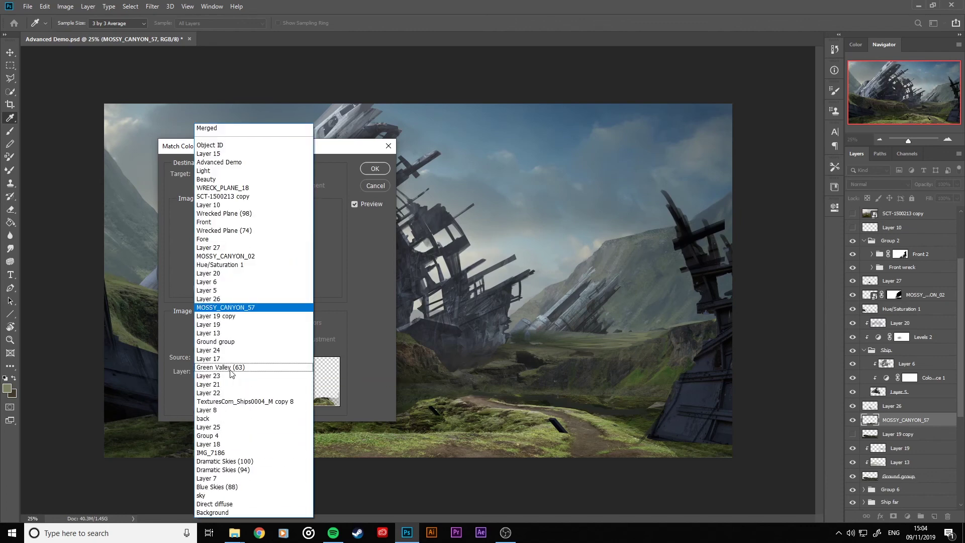
{"action": "left_click", "coordinate": [229, 316]}
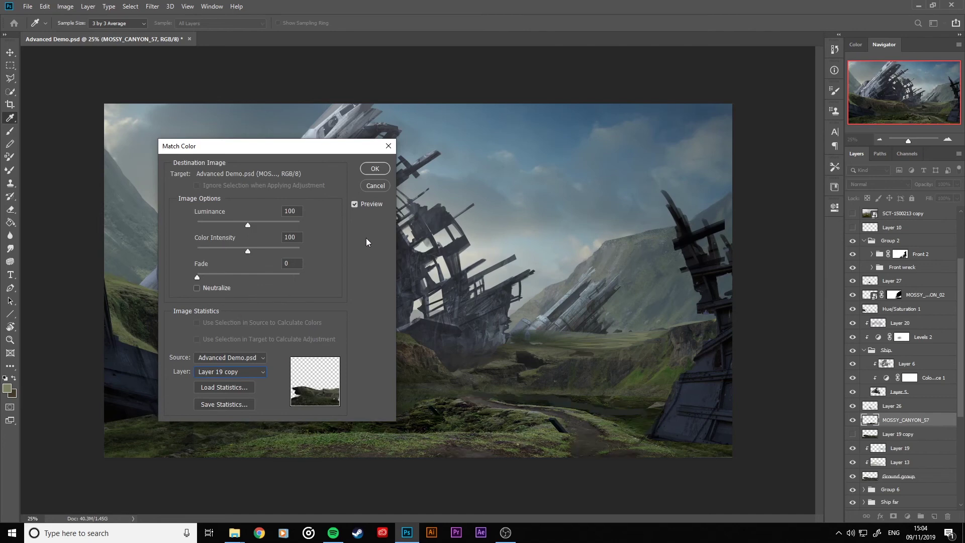
{"action": "left_click", "coordinate": [375, 169]}
{"action": "key", "text": "e"}
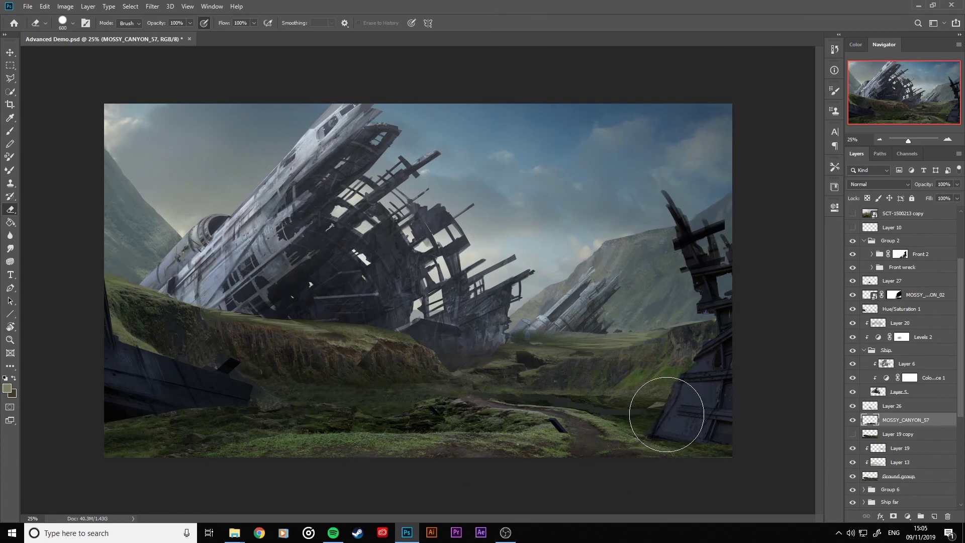
Squash the canyon ground layer vertically from its upper edge to 86.62% height.
{"action": "key", "text": "ctrl+t"}
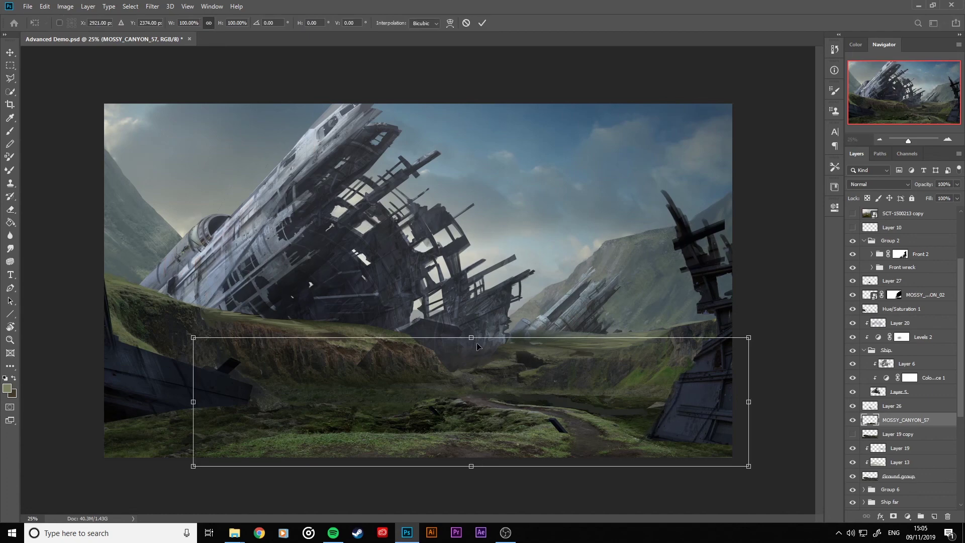
{"action": "left_click_drag", "start_coordinate": [471, 337], "coordinate": [470, 355]}
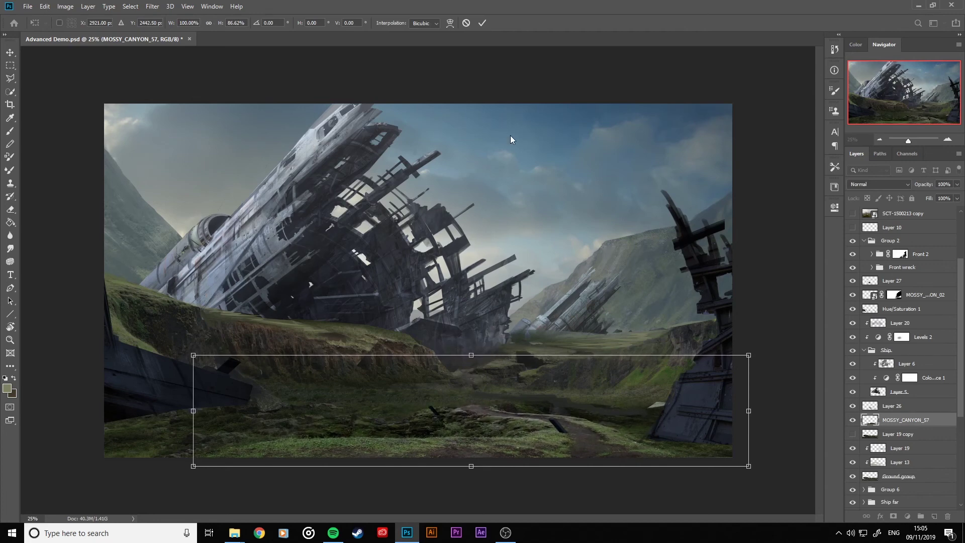
{"action": "left_click", "coordinate": [482, 23]}
{"action": "key", "text": "e"}
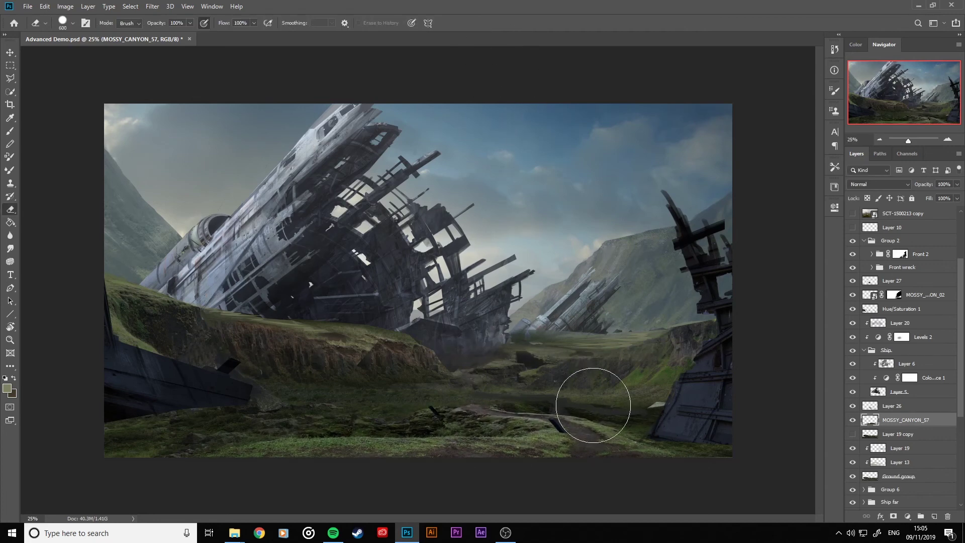
Adjust the canyon ground with Levels, setting the midtone input to 0.87 and the black output level to 10.
{"action": "key", "text": "ctrl+l"}
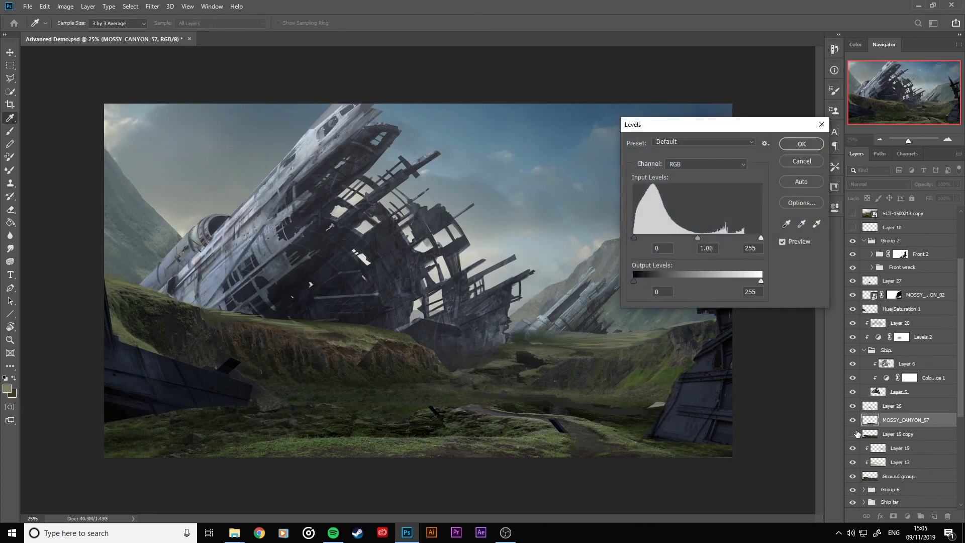
{"action": "left_click_drag", "start_coordinate": [634, 283], "coordinate": [642, 283]}
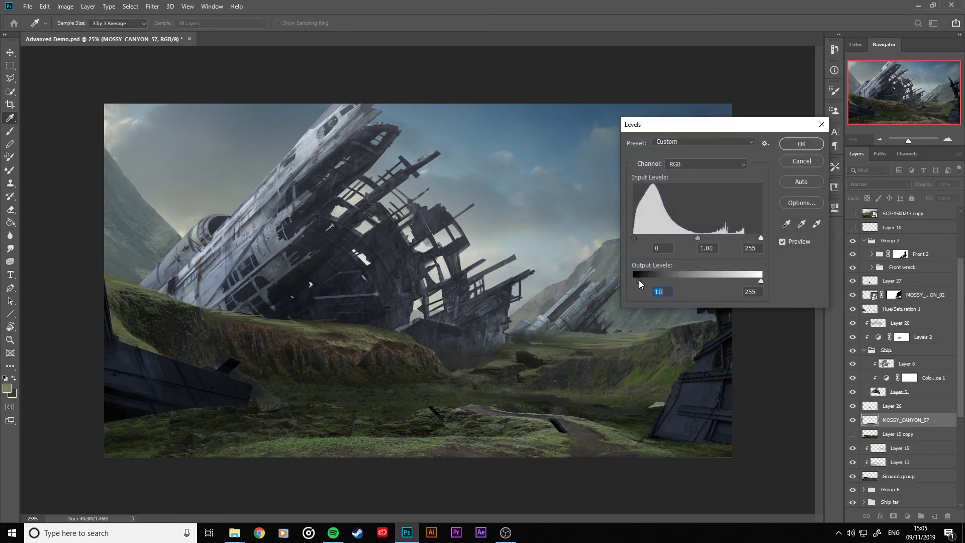
{"action": "left_click_drag", "start_coordinate": [692, 239], "coordinate": [702, 239]}
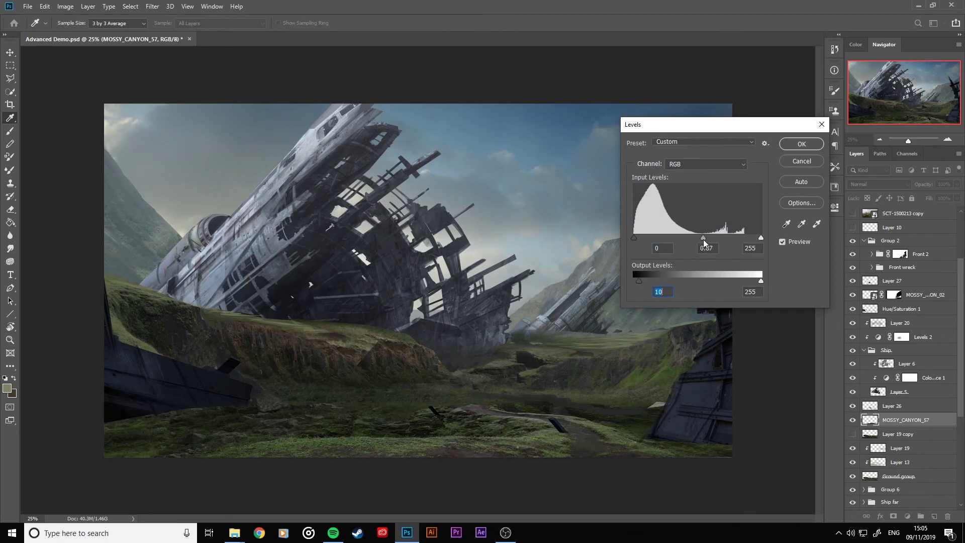
{"action": "left_click", "coordinate": [704, 240]}
{"action": "left_click", "coordinate": [791, 144]}
{"action": "key", "text": "e"}
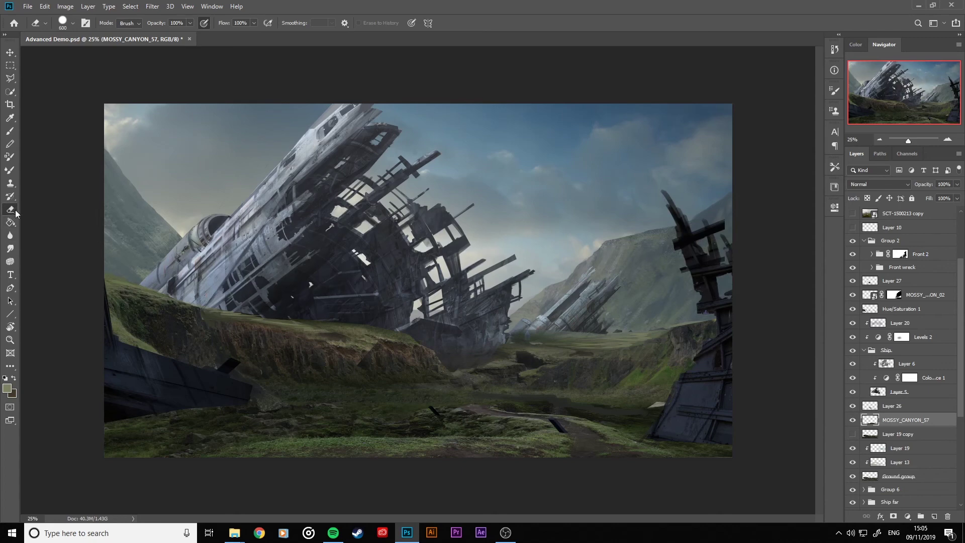
Reduce the eraser size to 175 px and make MOSSY_CANYON_57 the active layer.
{"action": "key", "text": "bracketleft"}
{"action": "key", "text": "bracketleft"}
{"action": "key", "text": "bracketleft"}
{"action": "key", "text": "bracketleft"}
{"action": "key", "text": "bracketleft"}
{"action": "key", "text": "bracketleft"}
{"action": "left_click", "coordinate": [893, 408]}
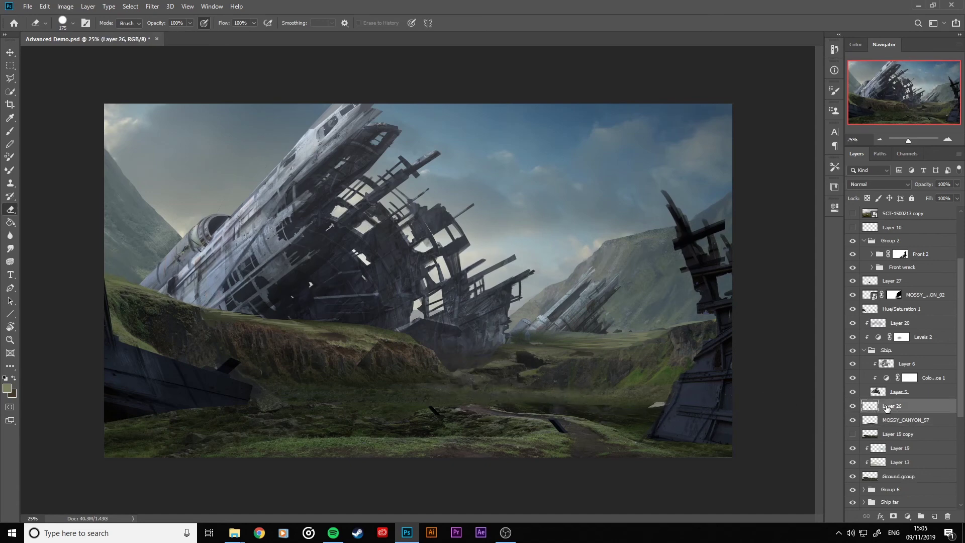
{"action": "left_click", "coordinate": [899, 420]}
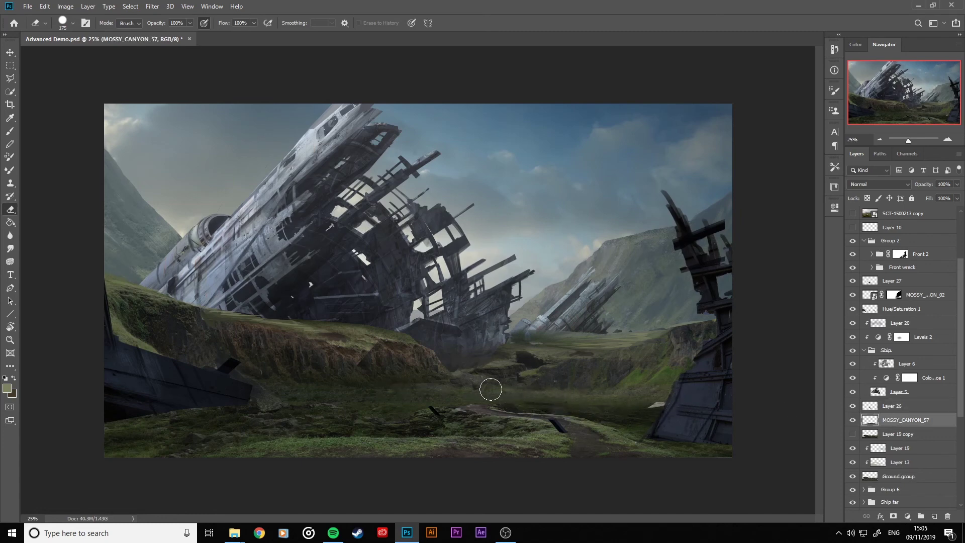
Flip the whole canvas horizontally and review the mirrored composition at a small scale.
{"action": "key", "text": "ctrl+minus"}
{"action": "key", "text": "ctrl+minus"}
{"action": "key", "text": "ctrl+minus"}
{"action": "key", "text": "ctrl+minus"}
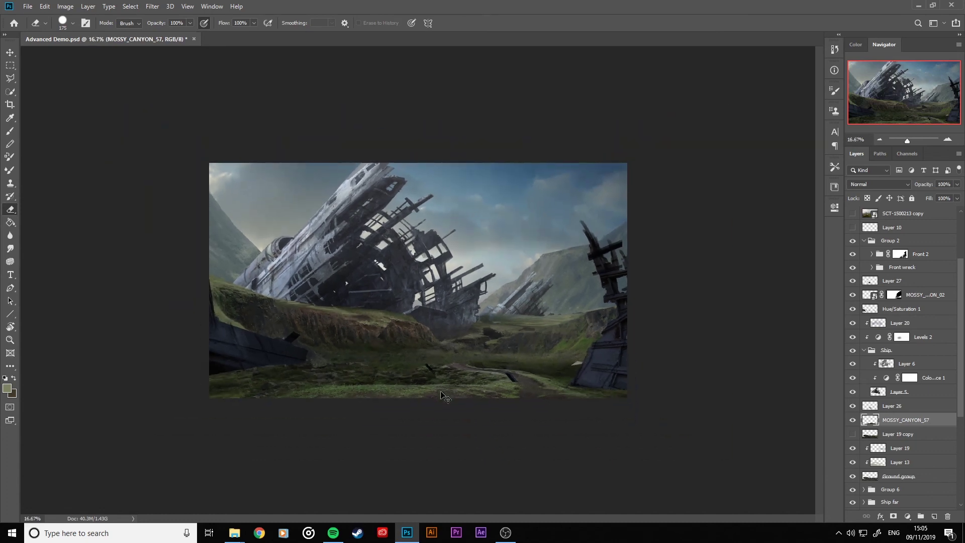
{"action": "key", "text": "ctrl+plus"}
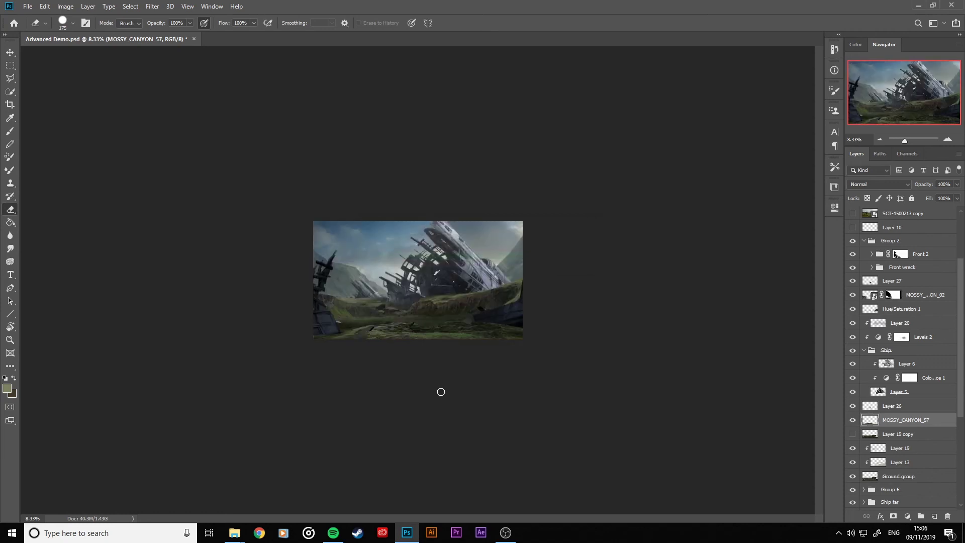
{"action": "key", "text": "ctrl+plus"}
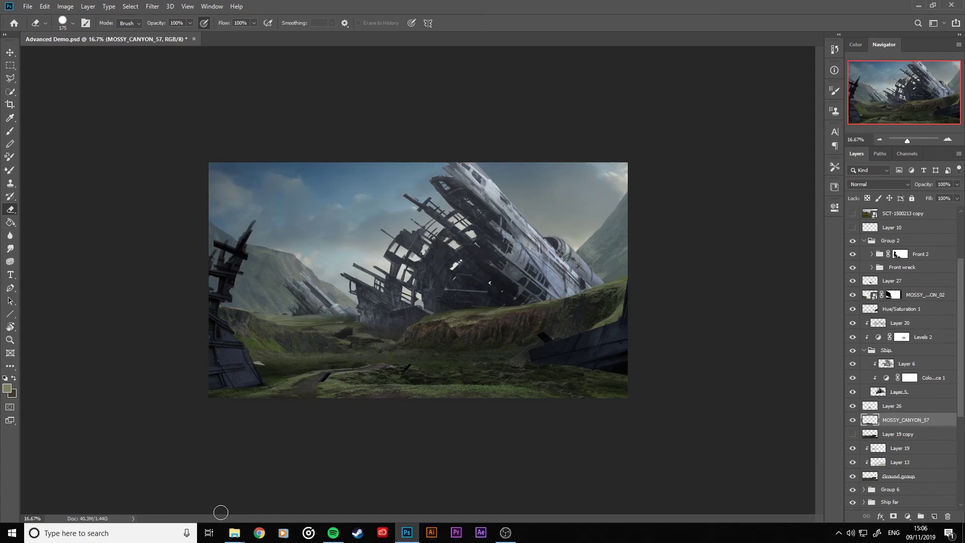
Switch to the Mossy_canyon_pack folder and browse the photos from MOSSY_CANYON_63 to MOSSY_CANYON_70 for usable cliff material.
{"action": "mouse_move", "coordinate": [234, 534]}
{"action": "left_click", "coordinate": [250, 492]}
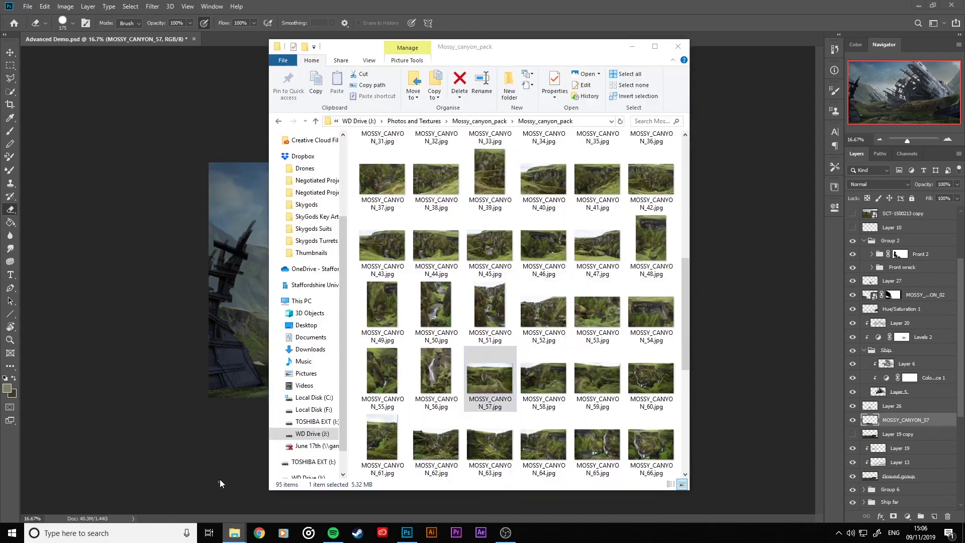
{"action": "scroll", "coordinate": [435, 322], "scroll_direction": "down", "scroll_amount": 3}
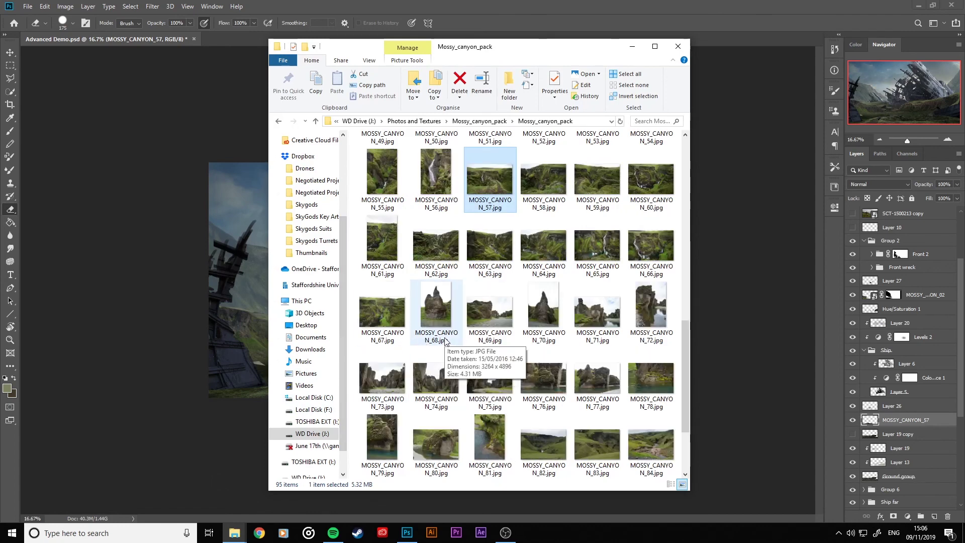
{"action": "left_click", "coordinate": [485, 254]}
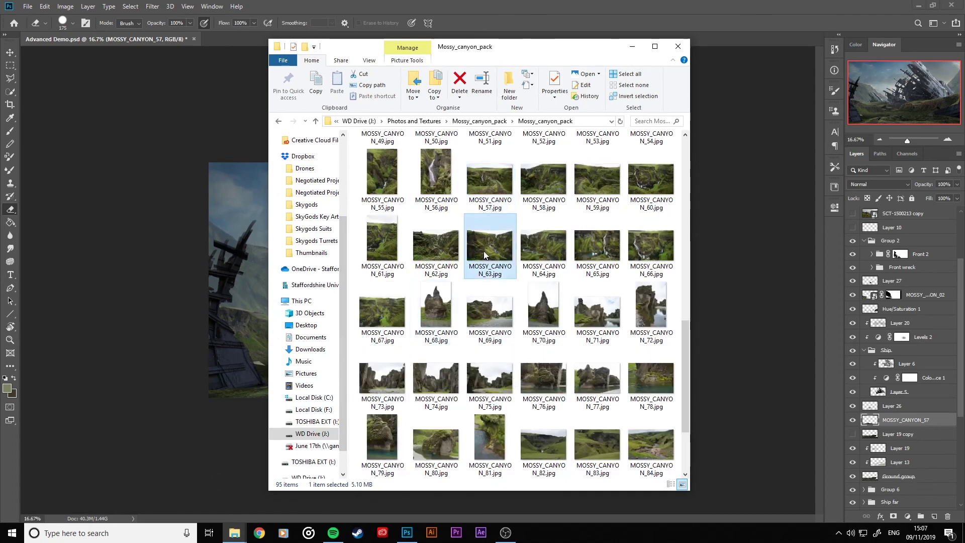
{"action": "double_click", "coordinate": [485, 254]}
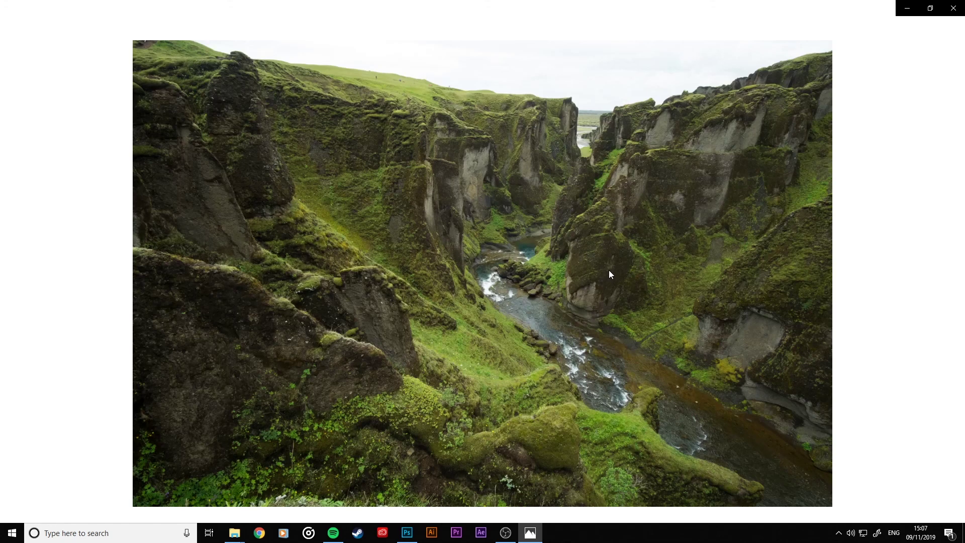
{"action": "mouse_move", "coordinate": [618, 273]}
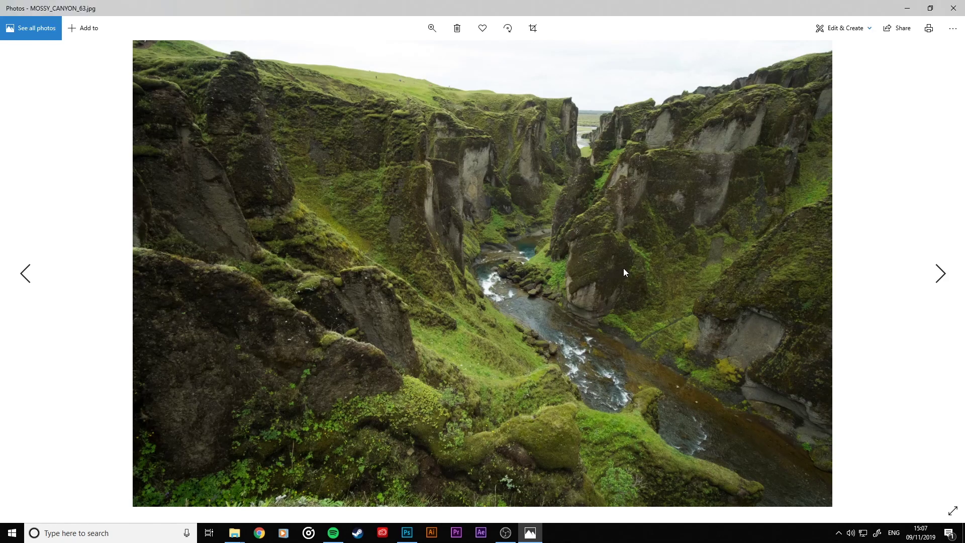
{"action": "left_click", "coordinate": [939, 274]}
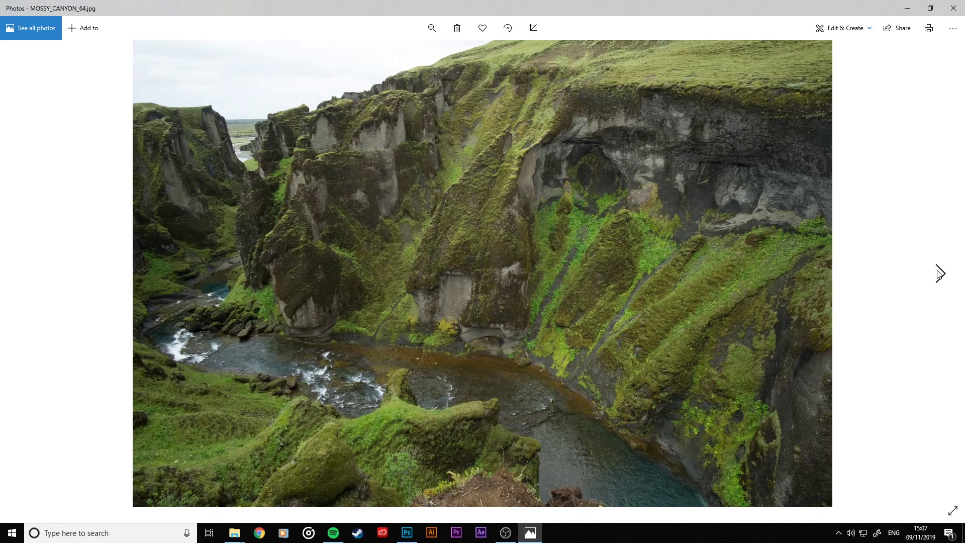
{"action": "left_click", "coordinate": [938, 273]}
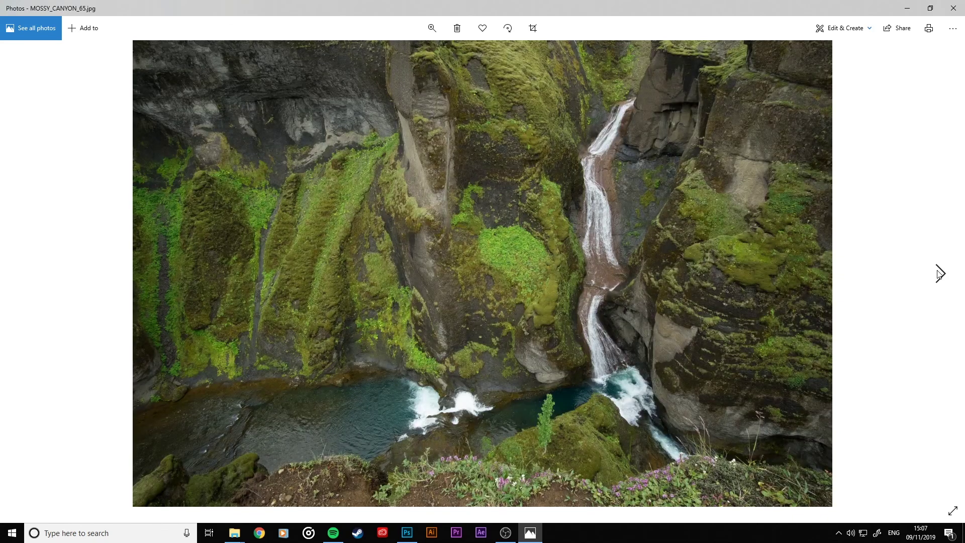
{"action": "left_click", "coordinate": [939, 274]}
{"action": "left_click", "coordinate": [939, 274]}
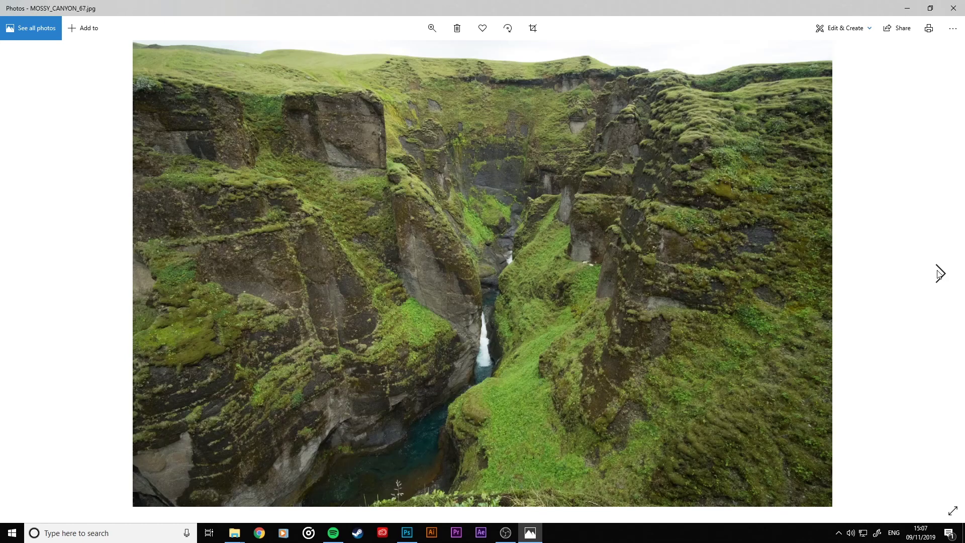
{"action": "left_click", "coordinate": [939, 274]}
{"action": "left_click", "coordinate": [938, 274]}
{"action": "left_click", "coordinate": [939, 274]}
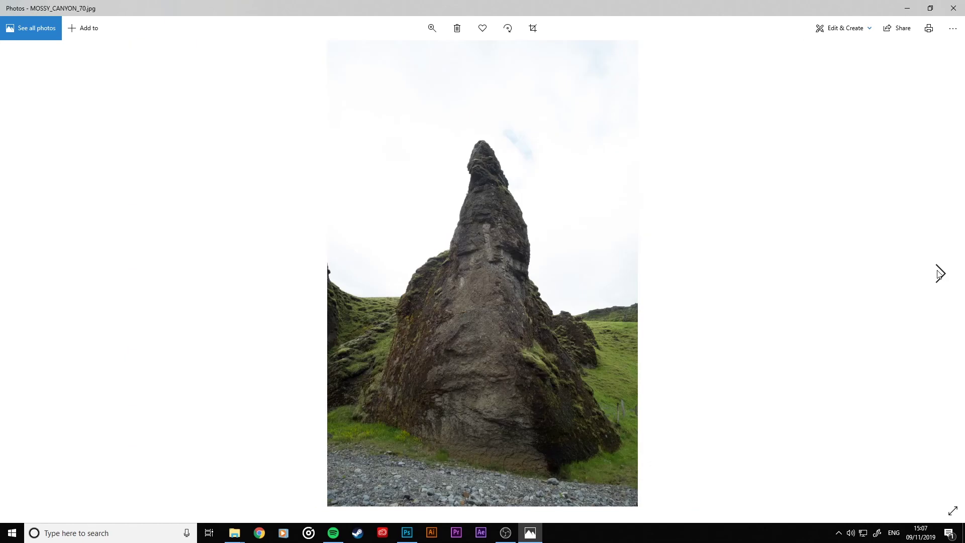
{"action": "left_click", "coordinate": [41, 281]}
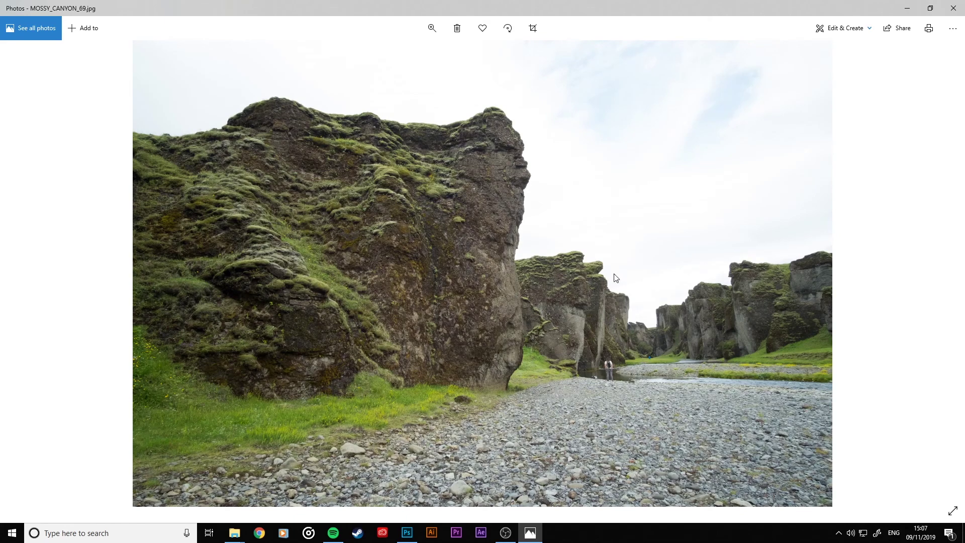
{"action": "left_click", "coordinate": [948, 12]}
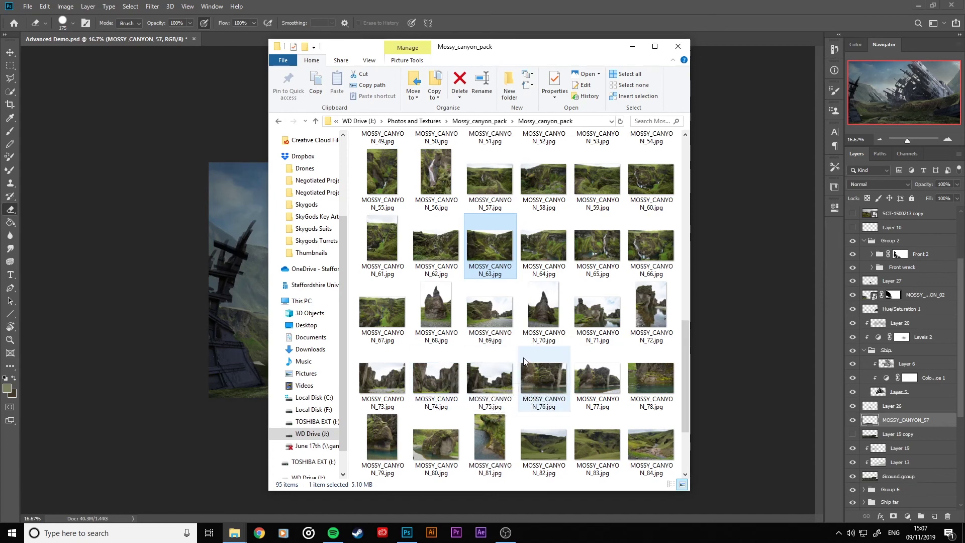
Place MOSSY_CANYON_69.jpg in the painting and distort it to 39.05% width and 30.03% height over the ground beside the dark foreground wreck.
{"action": "scroll", "coordinate": [523, 361], "scroll_direction": "down", "scroll_amount": 3}
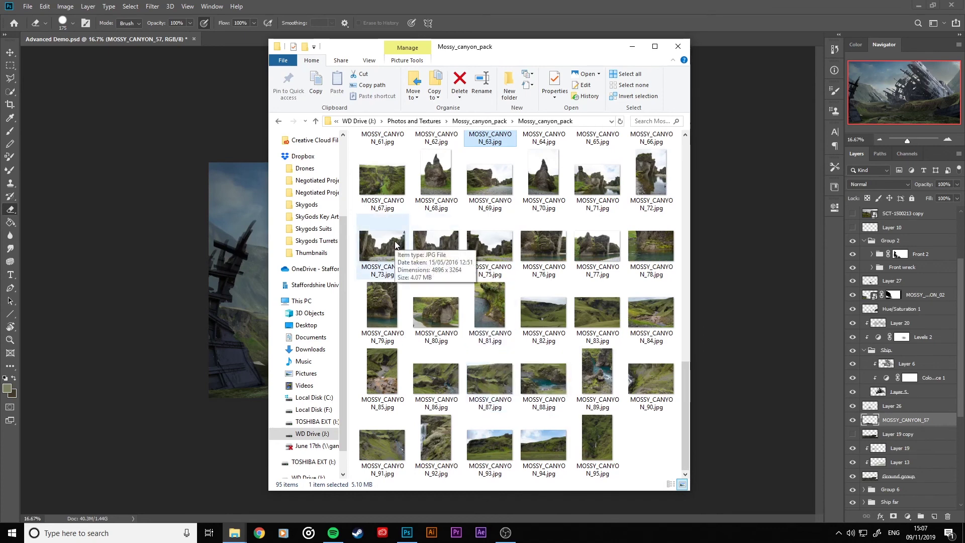
{"action": "left_click_drag", "start_coordinate": [396, 244], "coordinate": [385, 328]}
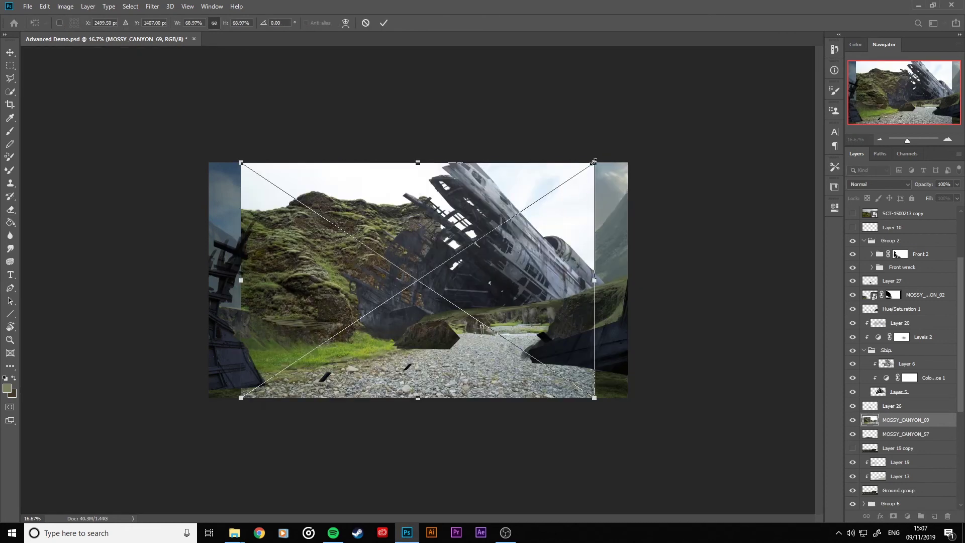
{"action": "left_click_drag", "start_coordinate": [594, 161], "coordinate": [393, 295]}
{"action": "left_click_drag", "start_coordinate": [386, 349], "coordinate": [416, 341]}
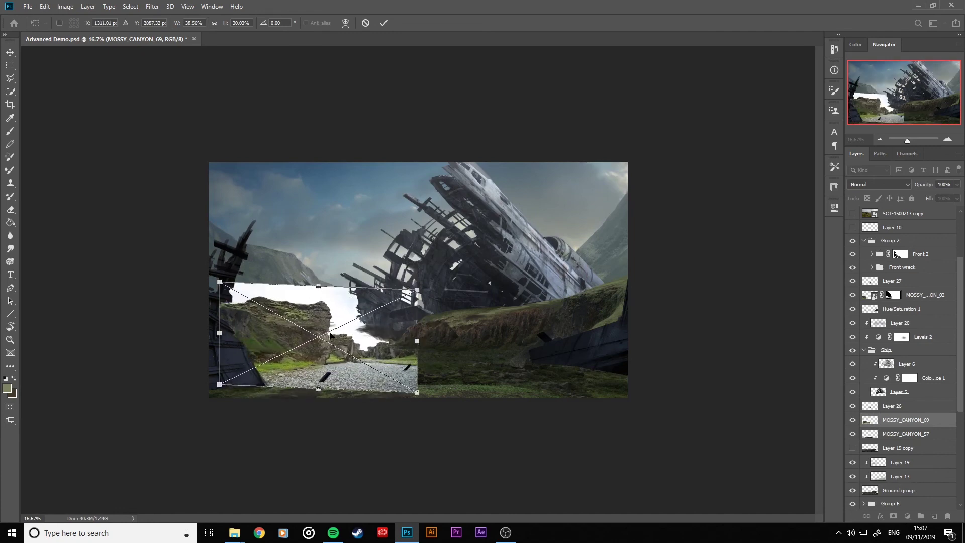
{"action": "left_click_drag", "start_coordinate": [220, 283], "coordinate": [222, 291]}
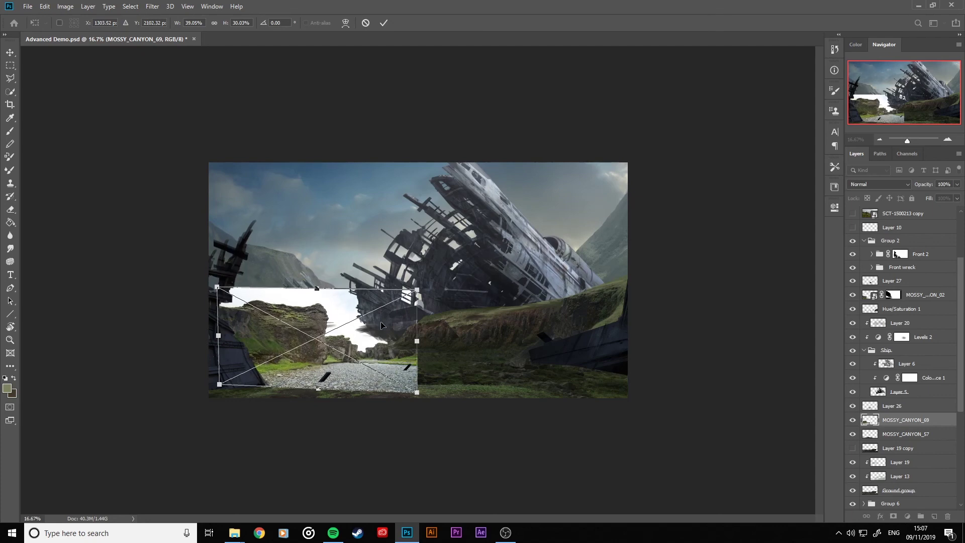
{"action": "left_click", "coordinate": [384, 23]}
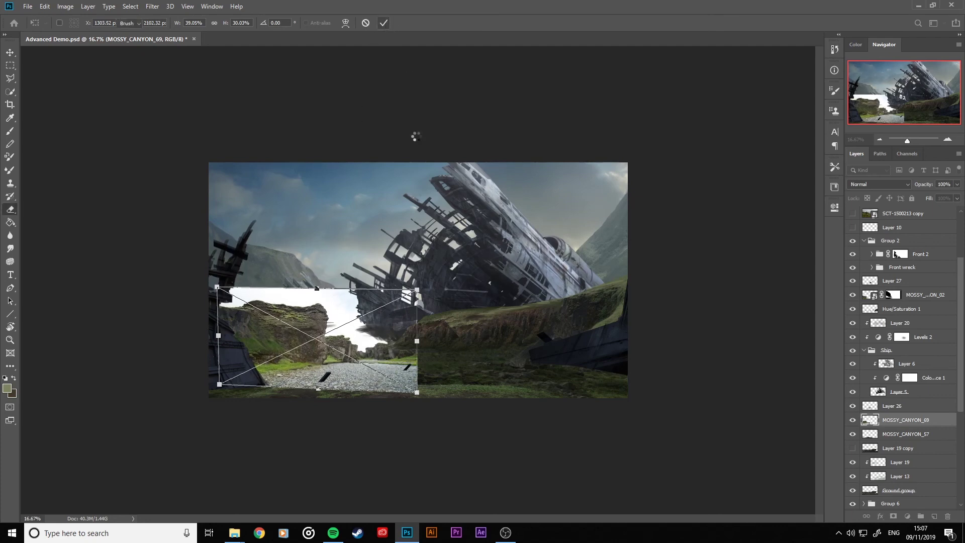
Rasterize the placed MOSSY_CANYON_69 photo and erase its gravel path along the lower edge with a 600 px eraser.
{"action": "left_click", "coordinate": [11, 211]}
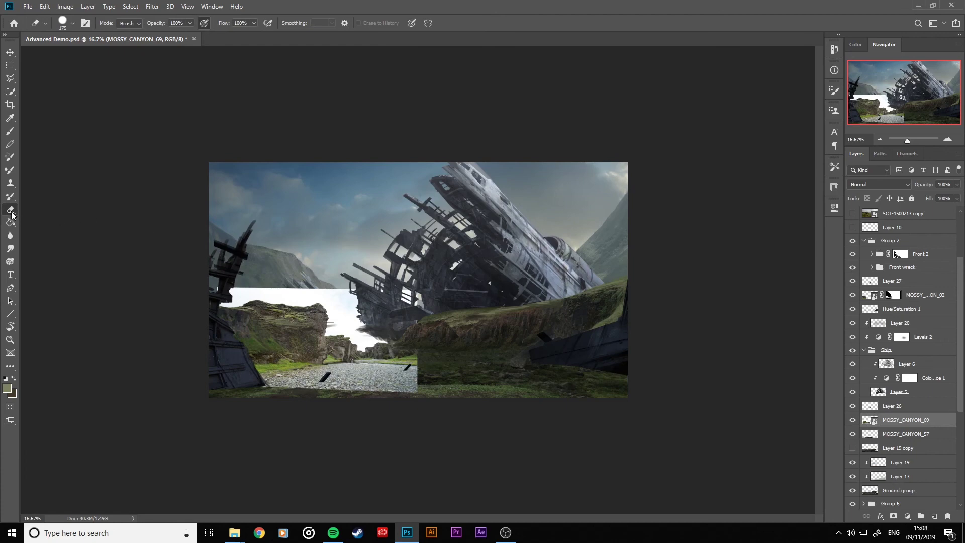
{"action": "left_click", "coordinate": [349, 381]}
{"action": "left_click", "coordinate": [458, 203]}
{"action": "key", "text": "]"}
{"action": "key", "text": "]"}
{"action": "key", "text": "]"}
{"action": "key", "text": "]"}
{"action": "key", "text": "]"}
{"action": "left_click_drag", "start_coordinate": [206, 385], "coordinate": [588, 429]}
{"action": "left_click_drag", "start_coordinate": [241, 394], "coordinate": [441, 380]}
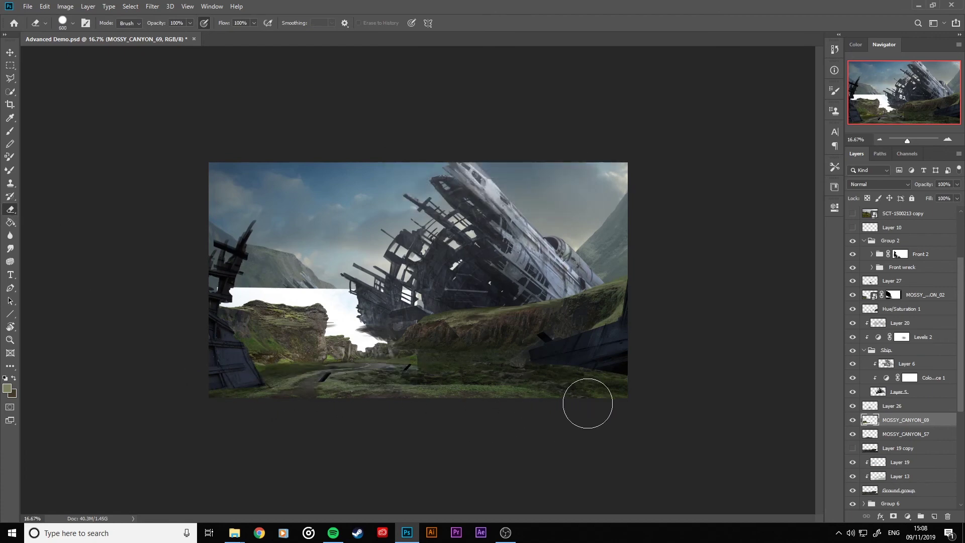
Remove MOSSY_CANYON_69's white sky with a 700 px eraser near the wreck and Quick Selection deletion for the rest.
{"action": "key", "text": "bracketright"}
{"action": "key", "text": "bracketright"}
{"action": "left_click_drag", "start_coordinate": [383, 305], "coordinate": [361, 308]}
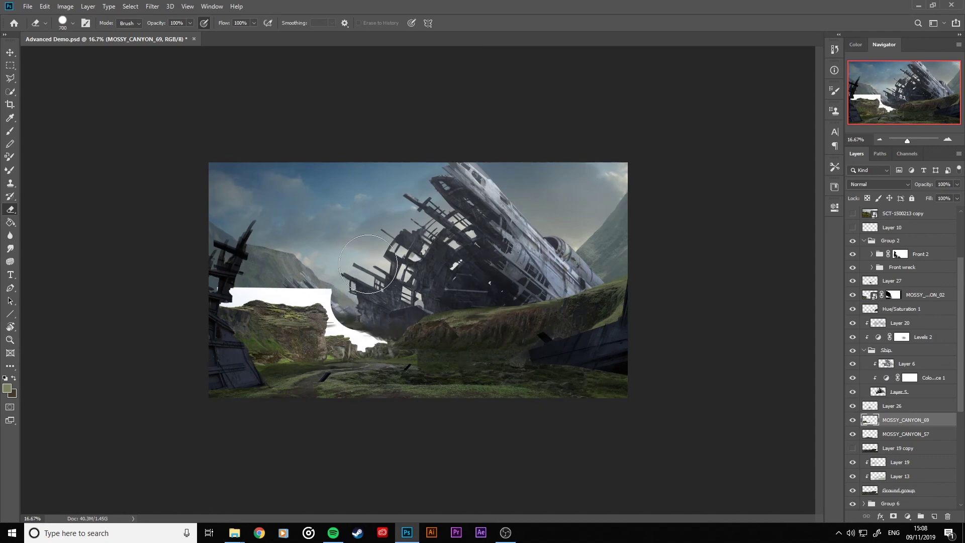
{"action": "left_click", "coordinate": [11, 92]}
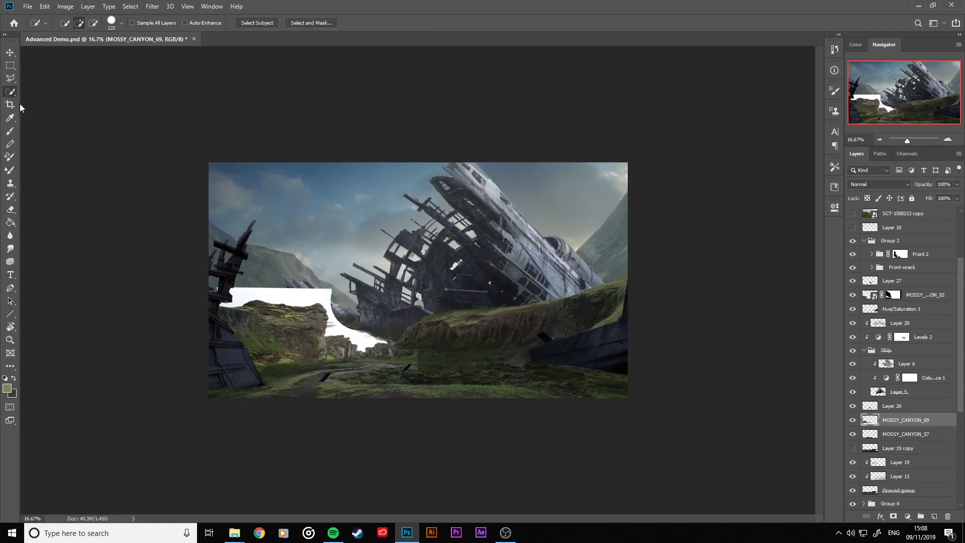
{"action": "left_click_drag", "start_coordinate": [239, 296], "coordinate": [289, 291]}
{"action": "left_click_drag", "start_coordinate": [351, 335], "coordinate": [367, 340]}
{"action": "key", "text": "Delete"}
{"action": "key", "text": "ctrl+d"}
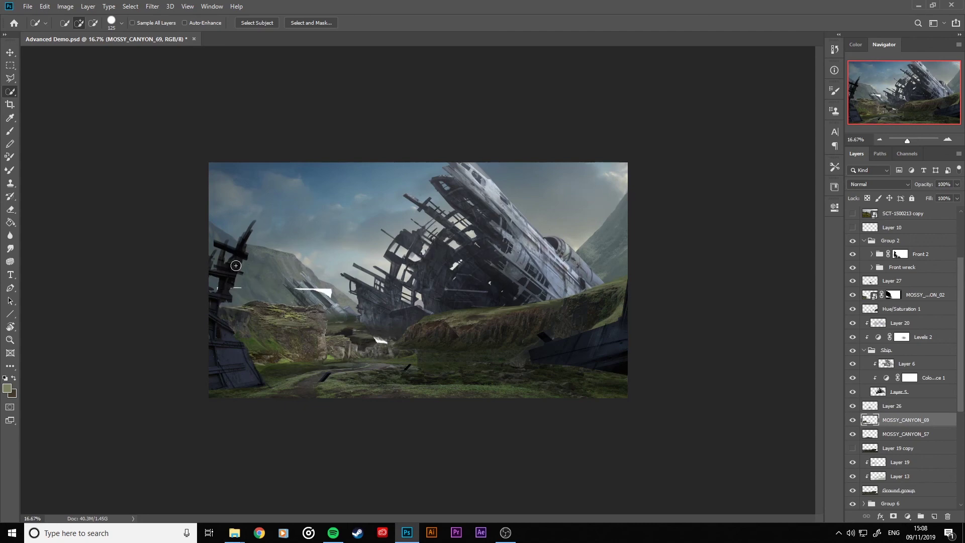
Erase the leftover white sky patches on MOSSY_CANYON_69 and enlarge the eraser to 500 px.
{"action": "left_click", "coordinate": [11, 210]}
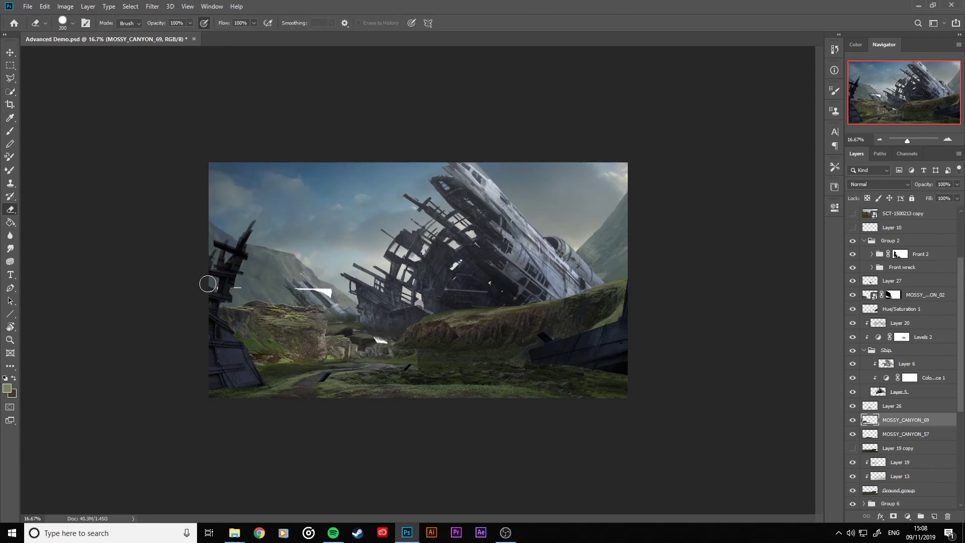
{"action": "mouse_move", "coordinate": [314, 282]}
{"action": "left_mouse_down"}
{"action": "mouse_move", "coordinate": [361, 297]}
{"action": "mouse_move", "coordinate": [374, 321]}
{"action": "mouse_move", "coordinate": [366, 323]}
{"action": "mouse_move", "coordinate": [405, 332]}
{"action": "left_mouse_up"}
{"action": "key", "text": "bracketright"}
{"action": "key", "text": "bracketright"}
{"action": "key", "text": "bracketright"}
{"action": "key", "text": "bracketright"}
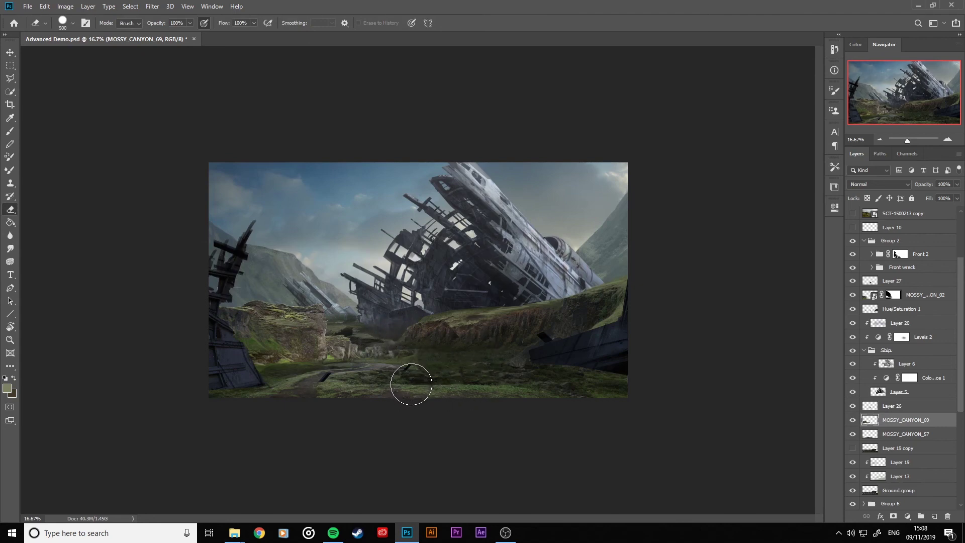
Compare the ground with and without MOSSY_CANYON_69, delete that layer and check MOSSY_CANYON_57's contribution.
{"action": "left_click", "coordinate": [852, 419]}
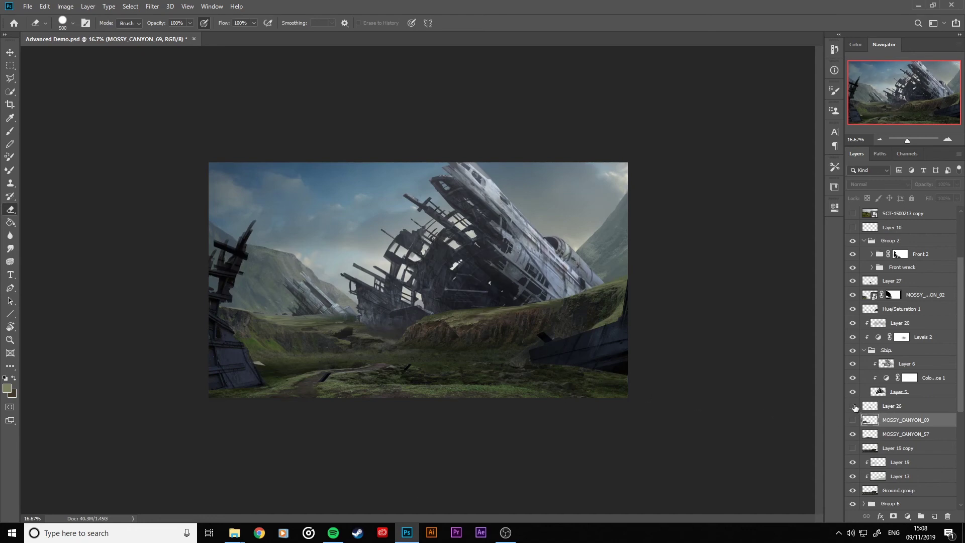
{"action": "left_click", "coordinate": [853, 421]}
{"action": "key", "text": "Delete"}
{"action": "left_click", "coordinate": [853, 420]}
{"action": "left_click", "coordinate": [854, 421]}
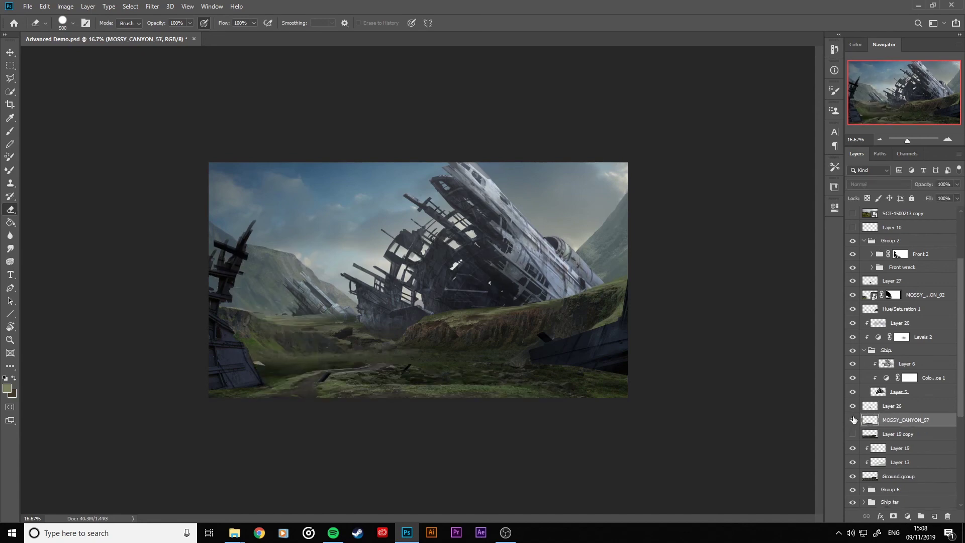
Show Layer 19 copy, flip it horizontally with Free Transform and shift it toward the dark foreground wreck.
{"action": "left_click", "coordinate": [853, 434]}
{"action": "left_click", "coordinate": [867, 435]}
{"action": "key", "text": "ctrl+t"}
{"action": "right_click", "coordinate": [495, 327]}
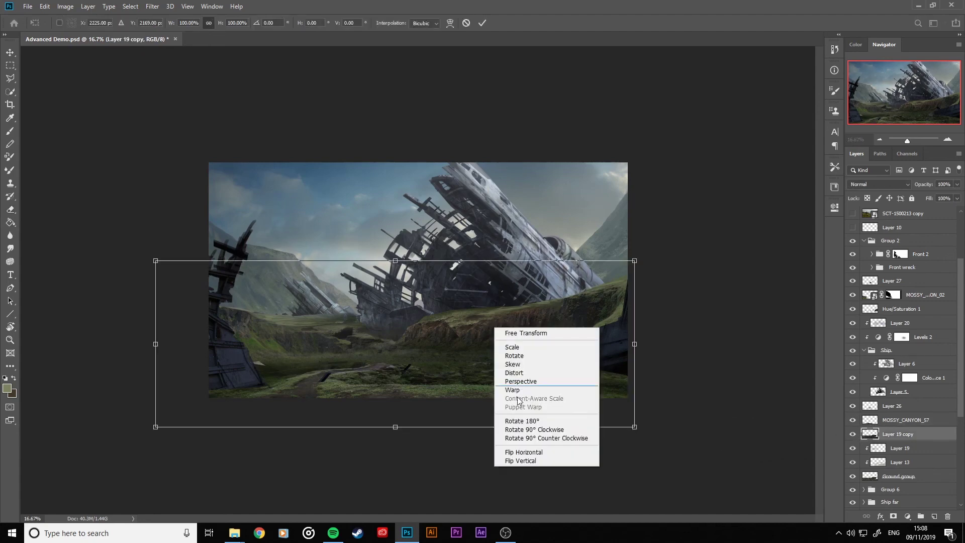
{"action": "left_click", "coordinate": [542, 451]}
{"action": "left_click_drag", "start_coordinate": [508, 395], "coordinate": [480, 370]}
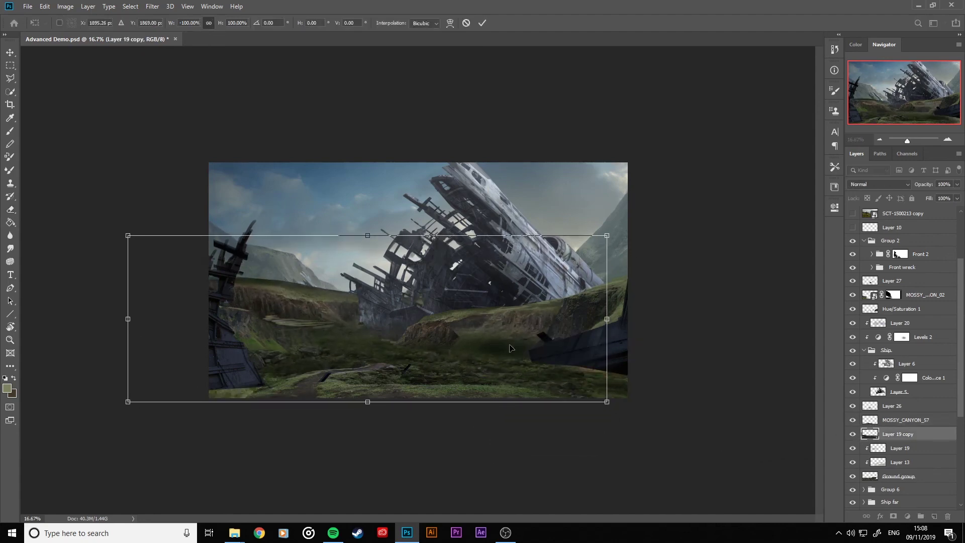
Shrink and skew Layer 19 copy to 41.25% width and 48.93% height over the ground beside the foreground wreck.
{"action": "left_click_drag", "start_coordinate": [608, 237], "coordinate": [412, 321]}
{"action": "left_click_drag", "start_coordinate": [200, 316], "coordinate": [234, 309]}
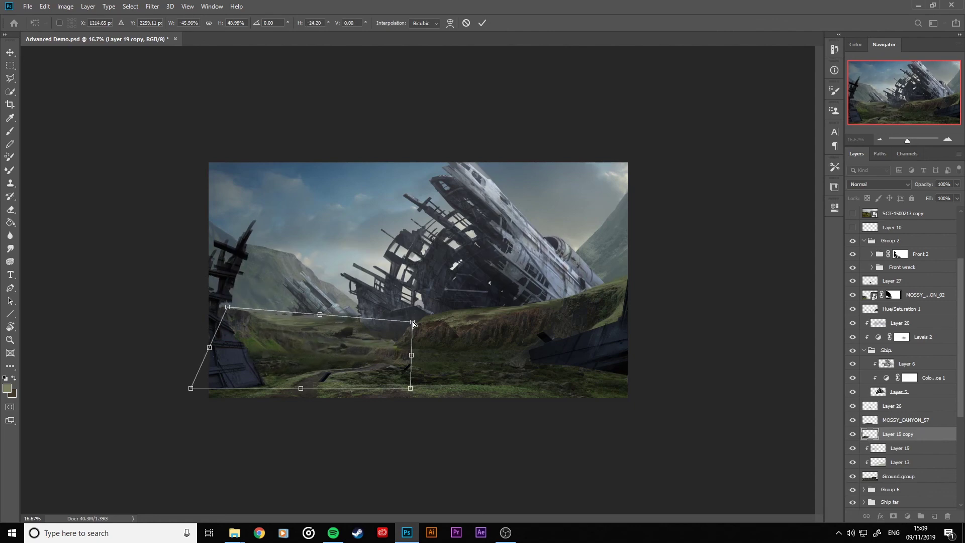
{"action": "left_click_drag", "start_coordinate": [412, 356], "coordinate": [388, 355]}
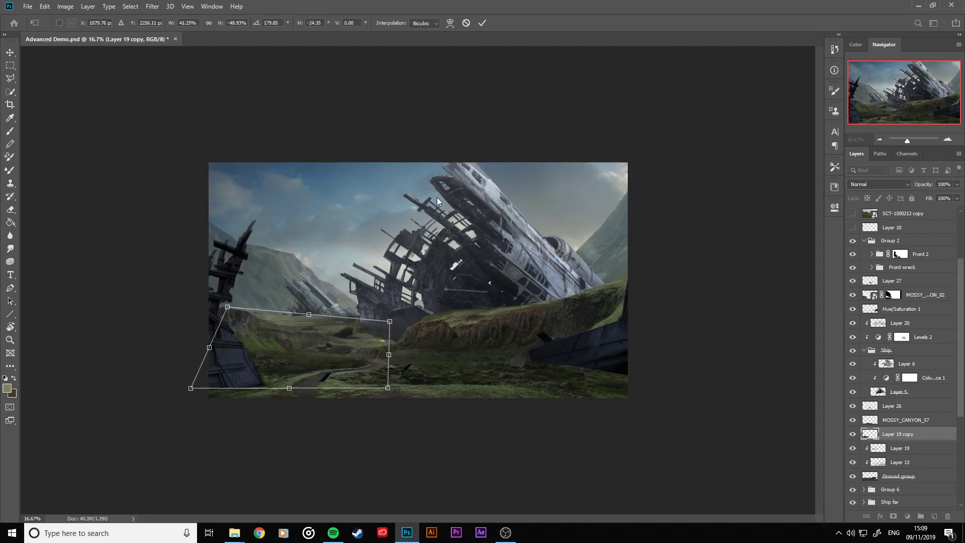
{"action": "left_click", "coordinate": [482, 23]}
Toggle Layer 26 and MOSSY_CANYON_57 to compare the ground, and move Layer 19 copy directly above Layer 27.
{"action": "key", "text": "e"}
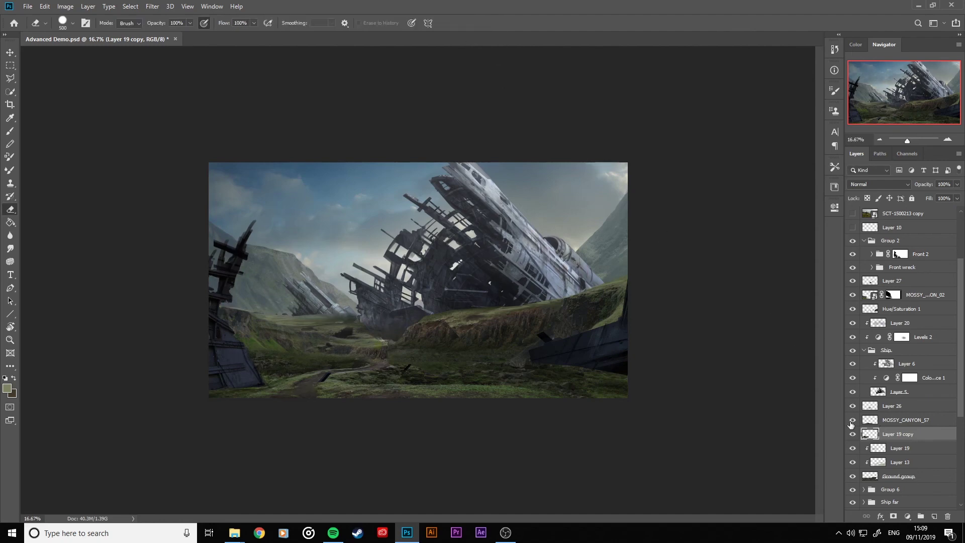
{"action": "left_click", "coordinate": [851, 406]}
{"action": "left_click", "coordinate": [852, 406]}
{"action": "left_click", "coordinate": [851, 419]}
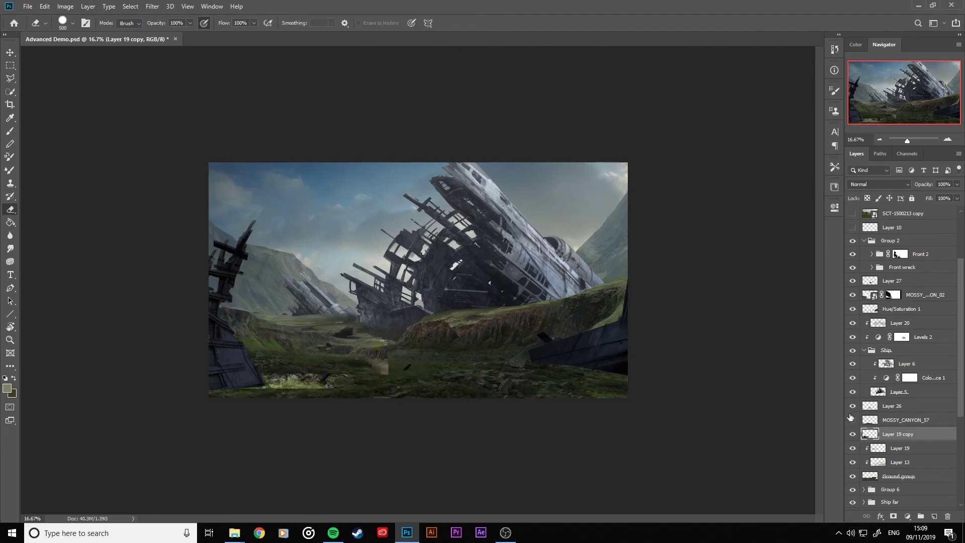
{"action": "left_click", "coordinate": [852, 420]}
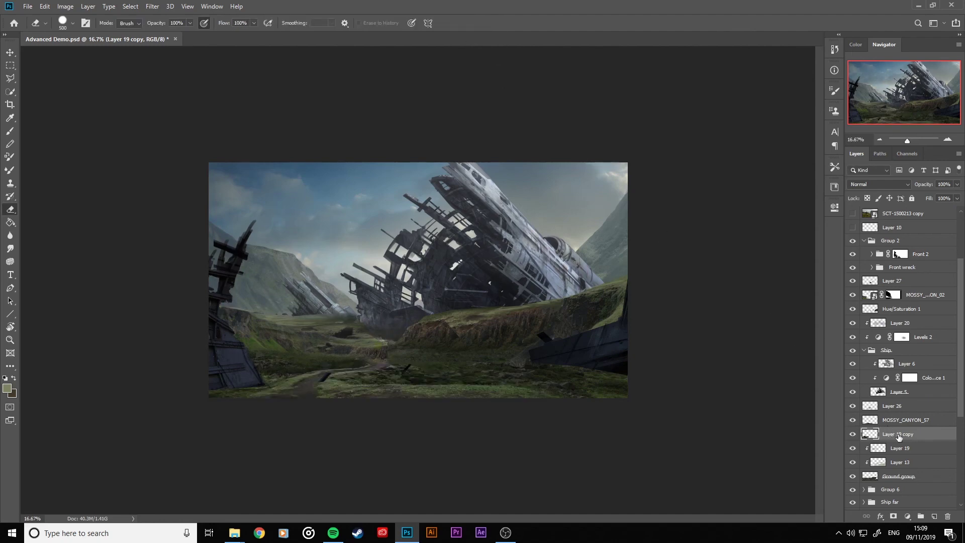
{"action": "left_click_drag", "start_coordinate": [897, 436], "coordinate": [894, 284]}
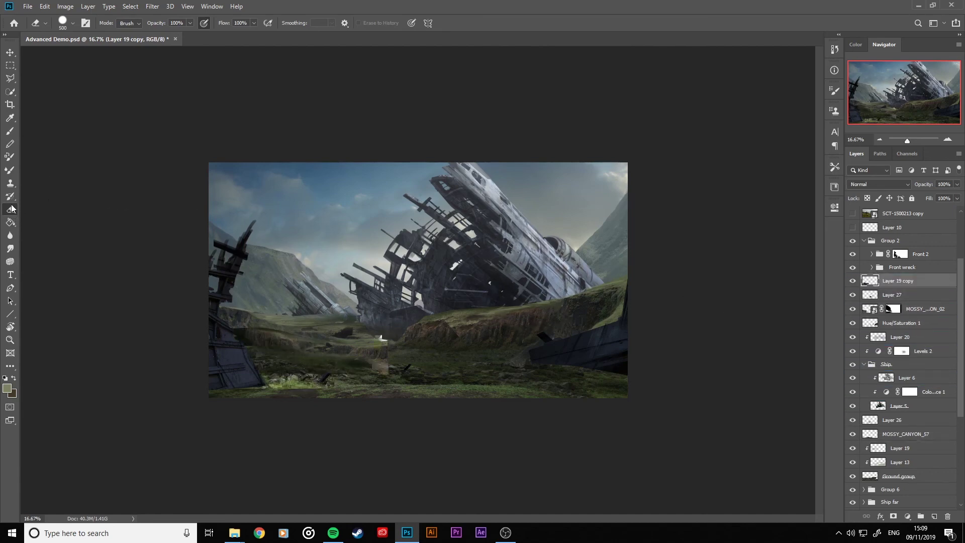
Reduce the eraser to 250 px and erase the upper edge of Layer 19 copy near the dark foreground wreck.
{"action": "key", "text": "bracketleft"}
{"action": "key", "text": "bracketleft"}
{"action": "key", "text": "bracketleft"}
{"action": "key", "text": "bracketleft"}
{"action": "key", "text": "bracketleft"}
{"action": "mouse_move", "coordinate": [217, 324]}
{"action": "left_mouse_down"}
{"action": "mouse_move", "coordinate": [369, 331]}
{"action": "mouse_move", "coordinate": [191, 356]}
{"action": "left_mouse_up"}
Move Layer 19 copy down toward the painting's lower edge and erase its hard edges and the parts covering the path.
{"action": "key", "text": "ctrl+t"}
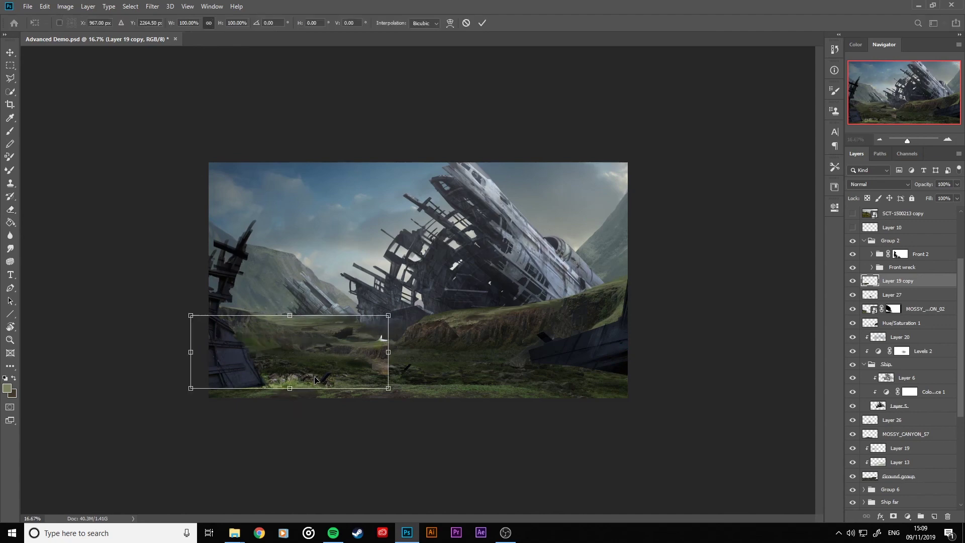
{"action": "left_click_drag", "start_coordinate": [288, 385], "coordinate": [315, 373]}
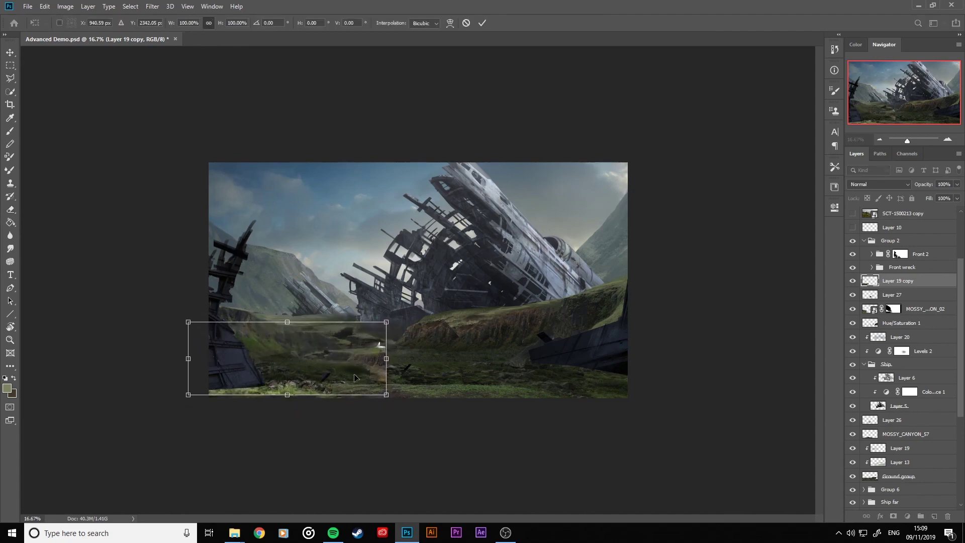
{"action": "left_click", "coordinate": [482, 23]}
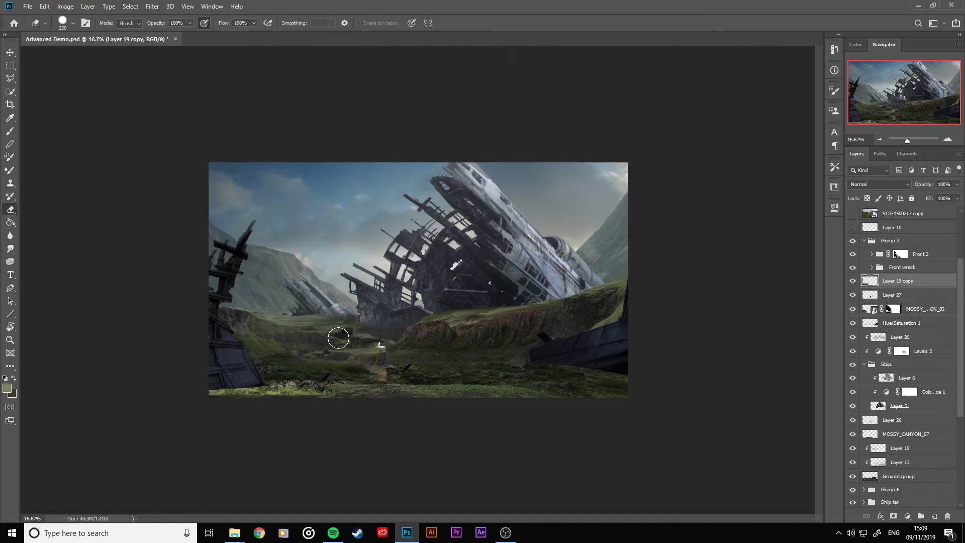
{"action": "mouse_move", "coordinate": [338, 338]}
{"action": "left_mouse_down"}
{"action": "mouse_move", "coordinate": [405, 373]}
{"action": "mouse_move", "coordinate": [272, 378]}
{"action": "left_mouse_up"}
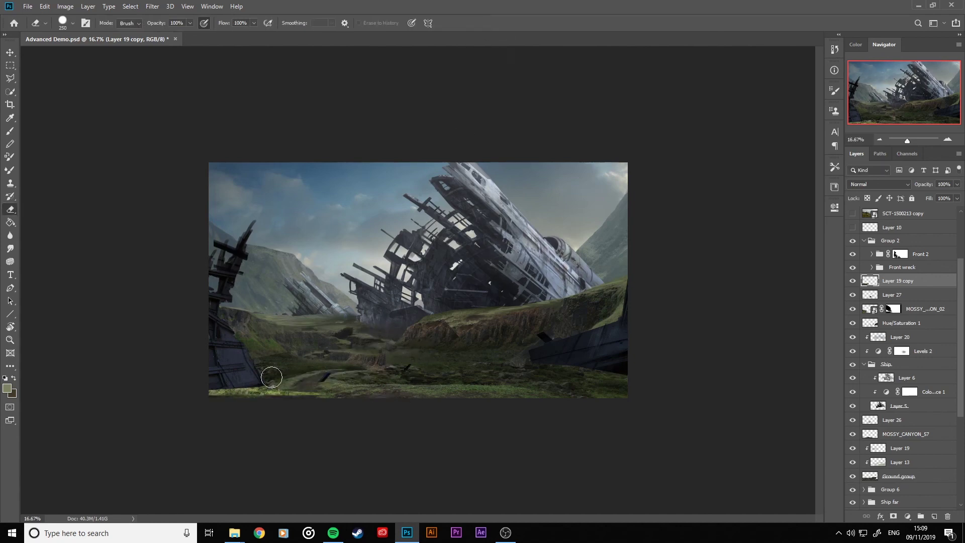
{"action": "mouse_move", "coordinate": [343, 385]}
{"action": "left_mouse_down"}
{"action": "mouse_move", "coordinate": [282, 394]}
{"action": "mouse_move", "coordinate": [246, 368]}
{"action": "mouse_move", "coordinate": [274, 346]}
{"action": "left_mouse_up"}
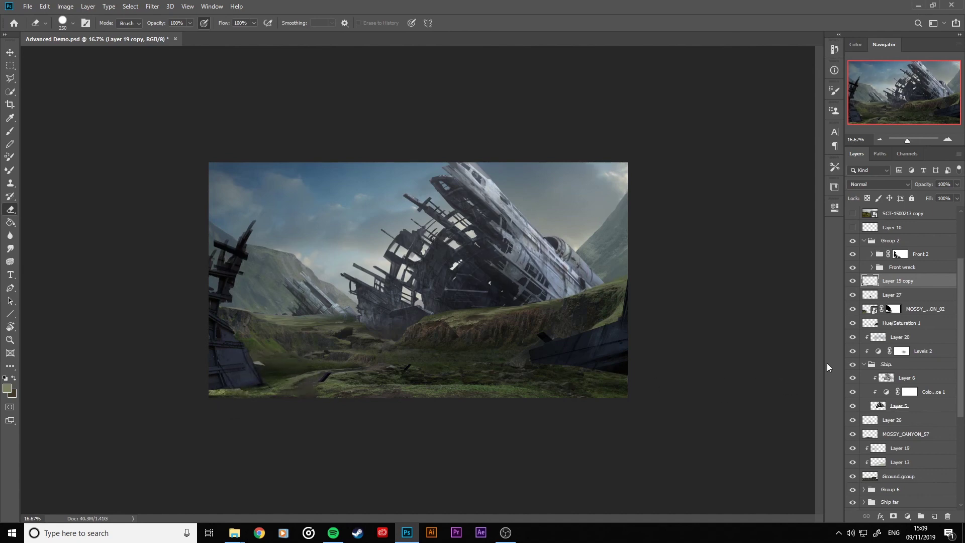
Toggle Layer 27 to identify its cliff piece and duplicate the layer as Layer 27 copy.
{"action": "left_click", "coordinate": [852, 295]}
{"action": "left_click", "coordinate": [853, 295]}
{"action": "left_click", "coordinate": [853, 295]}
{"action": "left_click", "coordinate": [853, 296]}
{"action": "left_click", "coordinate": [873, 297]}
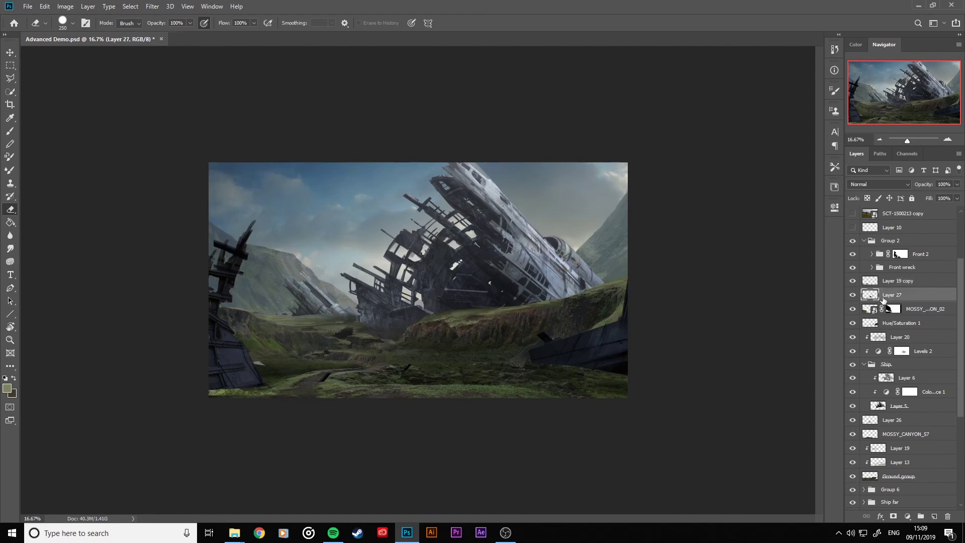
{"action": "right_click", "coordinate": [914, 299]}
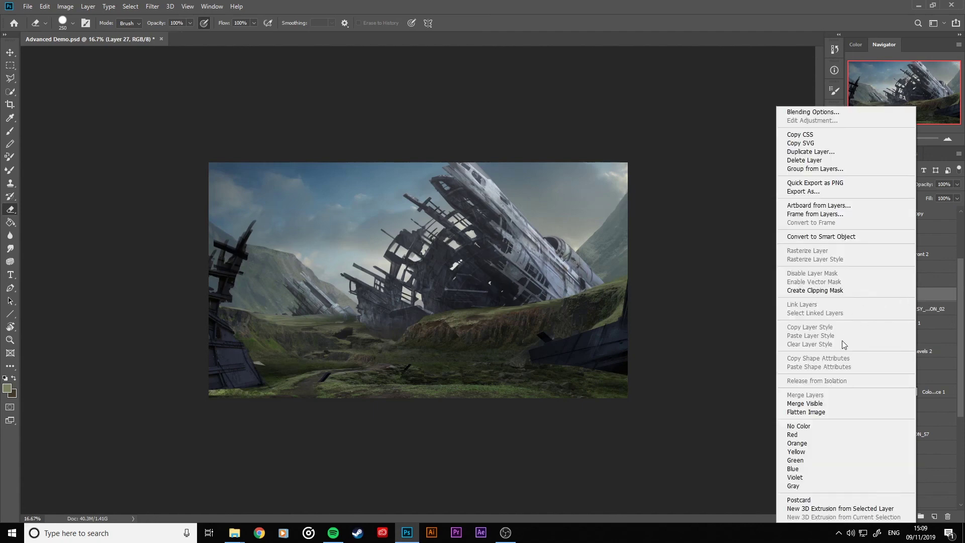
{"action": "left_click", "coordinate": [817, 151]}
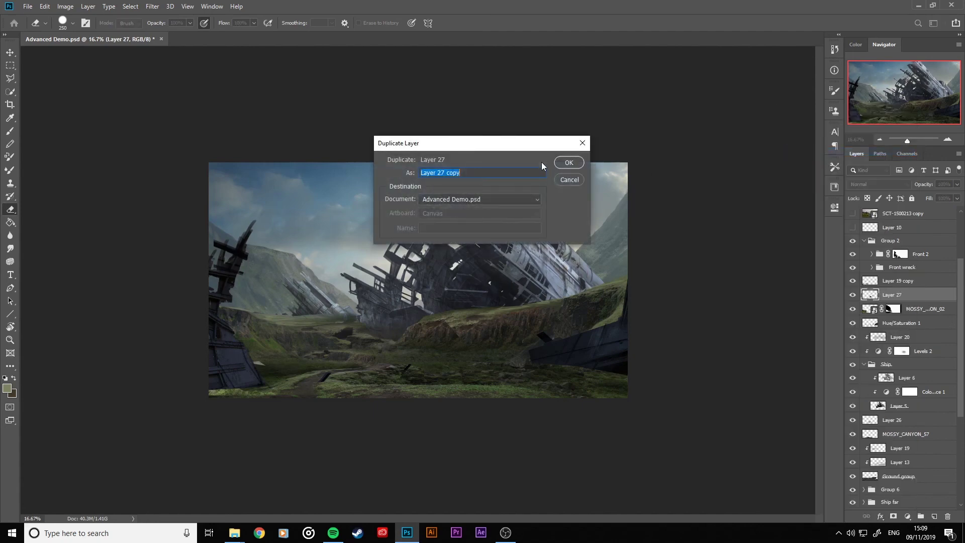
{"action": "left_click", "coordinate": [568, 162]}
Flip Layer 27 copy horizontally and move the cliff across to the ground beside the foreground wreck.
{"action": "key", "text": "ctrl+t"}
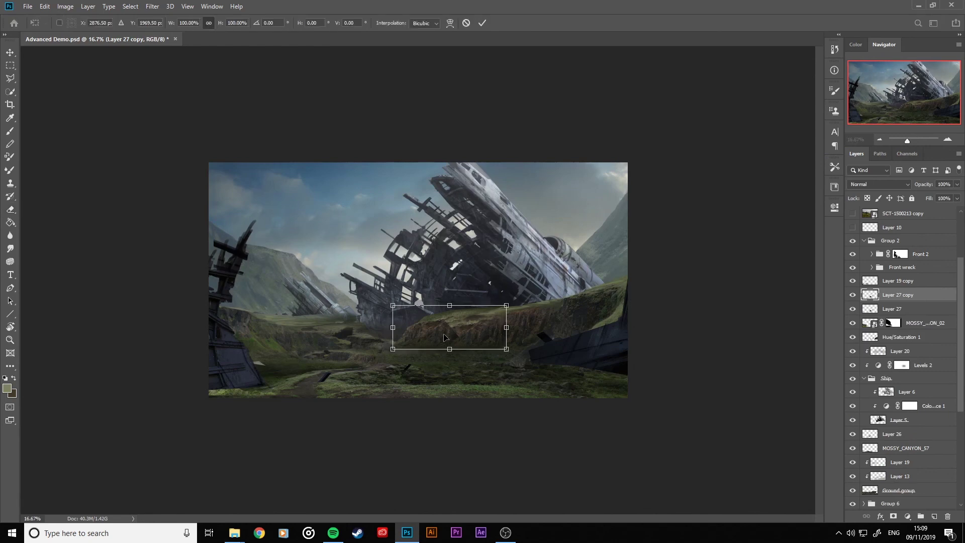
{"action": "right_click", "coordinate": [449, 333]}
{"action": "left_click", "coordinate": [478, 458]}
{"action": "left_click_drag", "start_coordinate": [467, 344], "coordinate": [318, 345]}
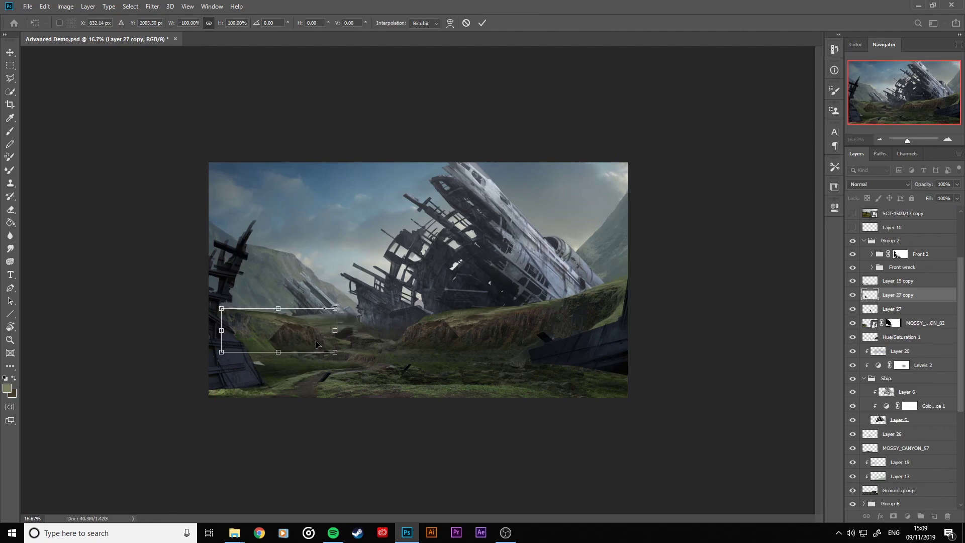
Scale Layer 27 copy to 54.51%, skew it slightly and place the cliff just in front of the distant ship section.
{"action": "left_click_drag", "start_coordinate": [335, 308], "coordinate": [283, 320]}
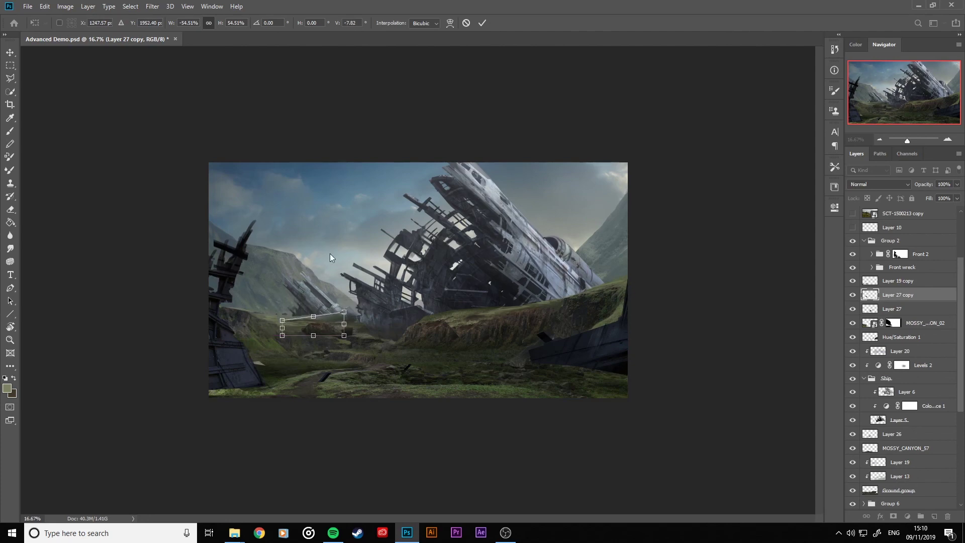
{"action": "scroll", "coordinate": [369, 312], "scroll_direction": "up", "scroll_amount": 3}
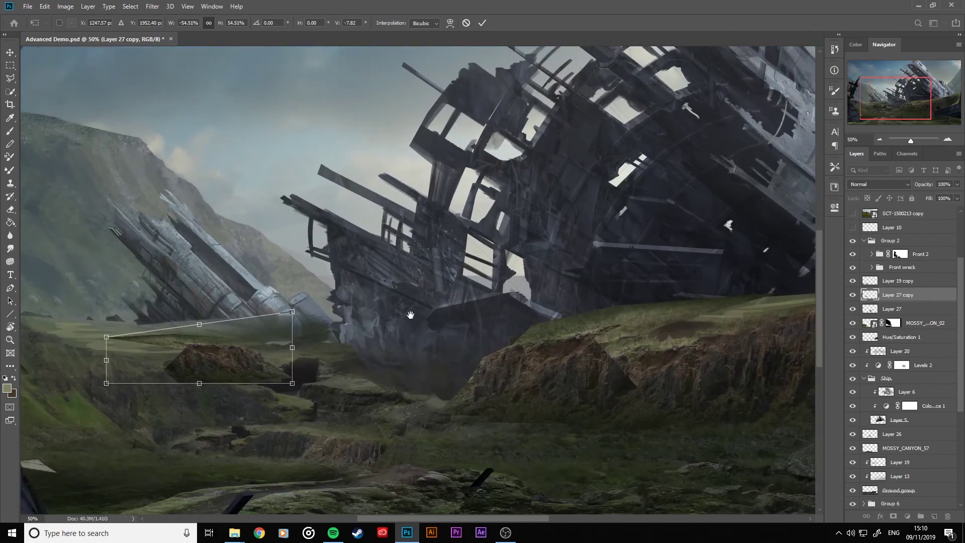
{"action": "left_click_drag", "start_coordinate": [411, 315], "coordinate": [456, 280]}
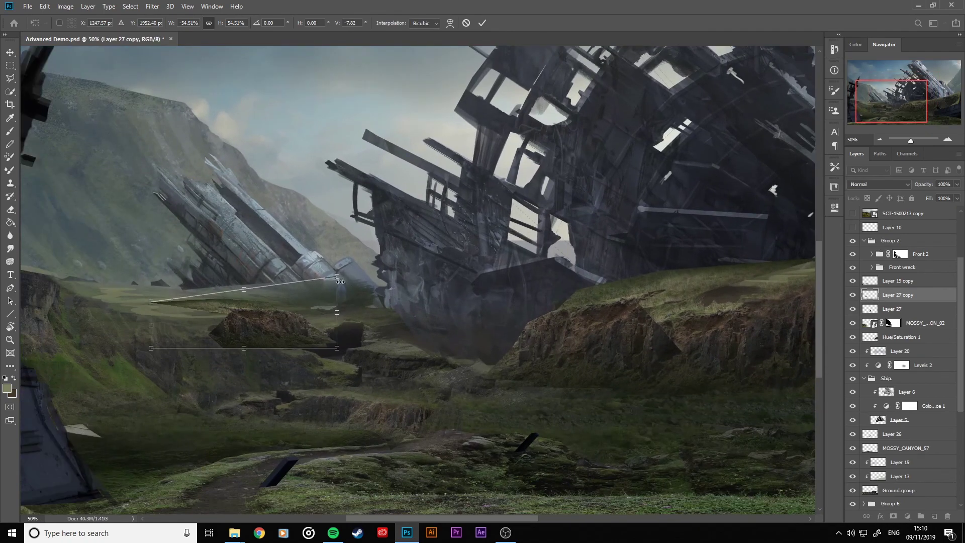
{"action": "left_click_drag", "start_coordinate": [337, 276], "coordinate": [390, 307]}
{"action": "left_click", "coordinate": [482, 23]}
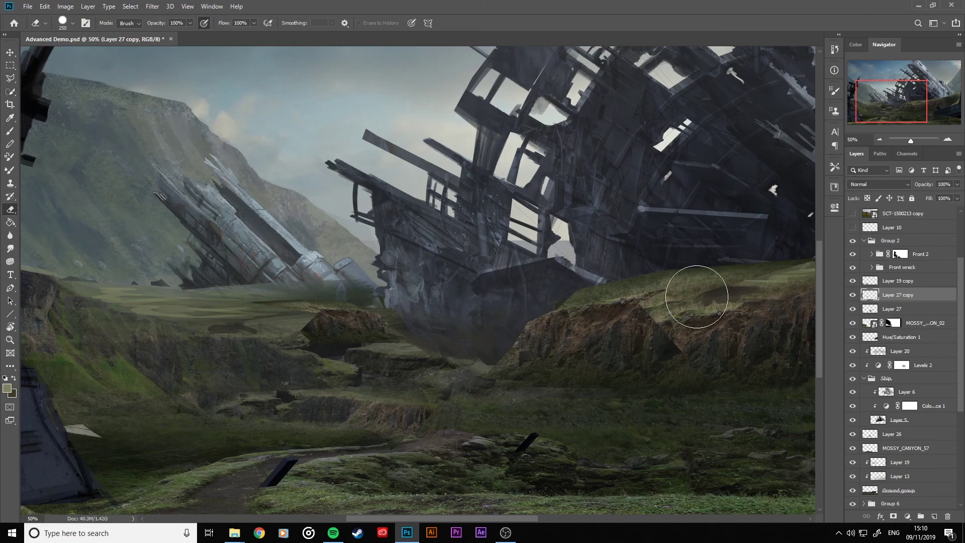
Move Layer 27 copy directly above Layer 26 and adjust its output range and midtones with Levels.
{"action": "left_click_drag", "start_coordinate": [915, 300], "coordinate": [909, 432]}
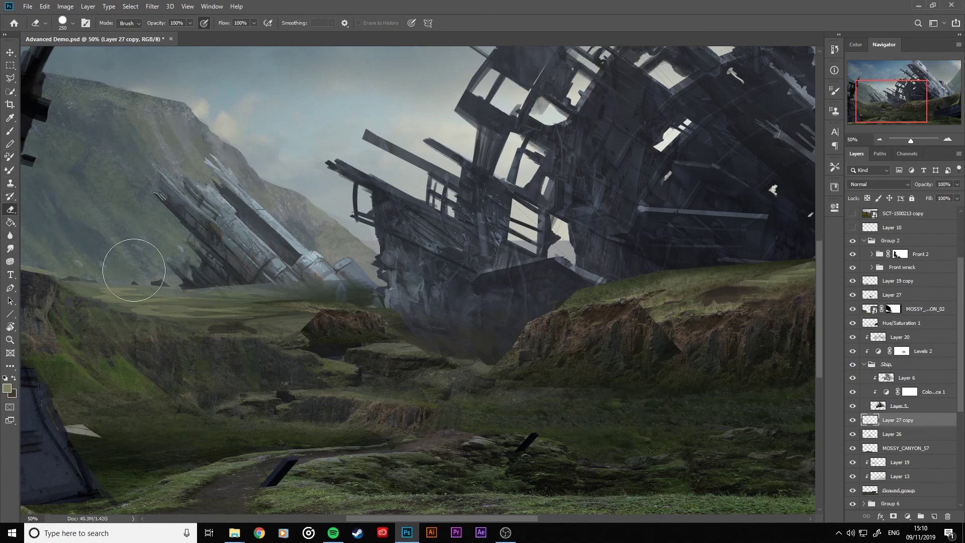
{"action": "key", "text": "i"}
{"action": "key", "text": "ctrl+l"}
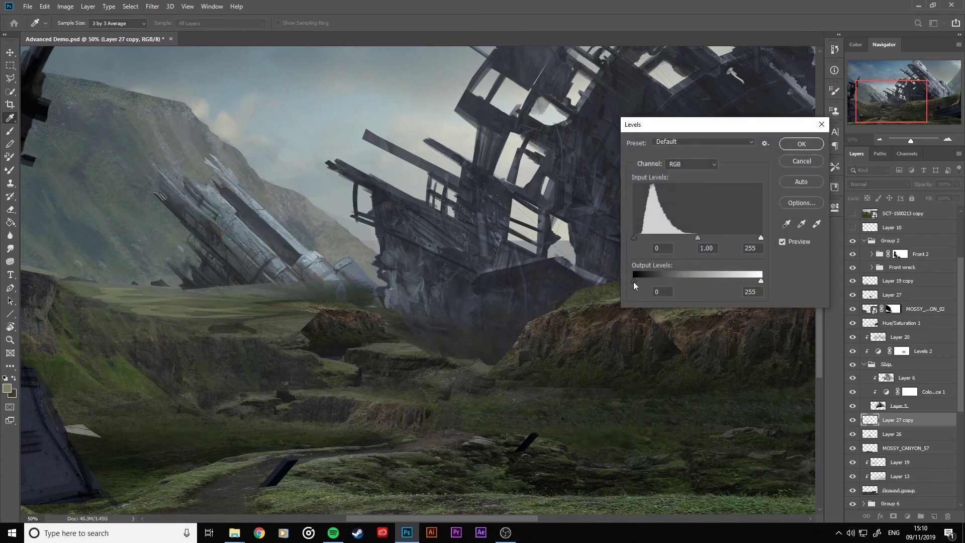
{"action": "left_click_drag", "start_coordinate": [649, 285], "coordinate": [639, 285]}
{"action": "left_click_drag", "start_coordinate": [760, 281], "coordinate": [759, 288]}
{"action": "left_click_drag", "start_coordinate": [699, 242], "coordinate": [696, 241]}
{"action": "left_click", "coordinate": [802, 144]}
Sample the cliff face on Layer 27 copy with the Clone Stamp and extend the cliff away from the wreck using a 150 px brush.
{"action": "key", "text": "e"}
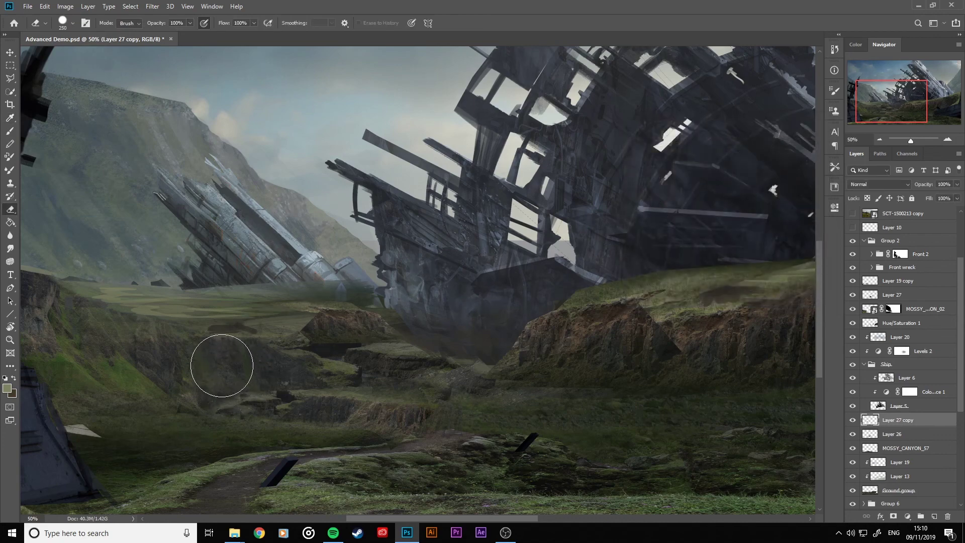
{"action": "left_click", "coordinate": [10, 183]}
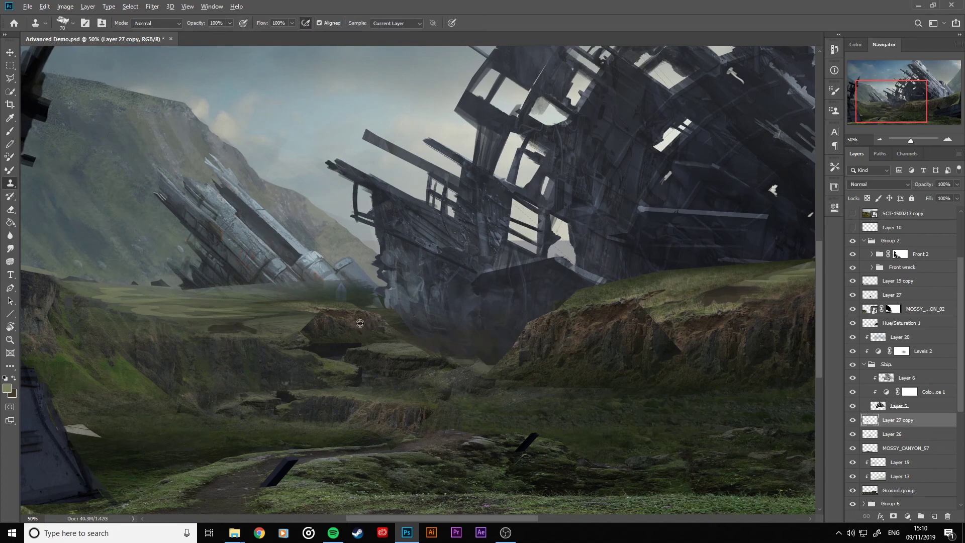
{"action": "left_click", "coordinate": [355, 330], "text": "alt"}
{"action": "key", "text": "bracketright"}
{"action": "key", "text": "bracketright"}
{"action": "key", "text": "bracketright"}
{"action": "key", "text": "bracketright"}
{"action": "key", "text": "bracketright"}
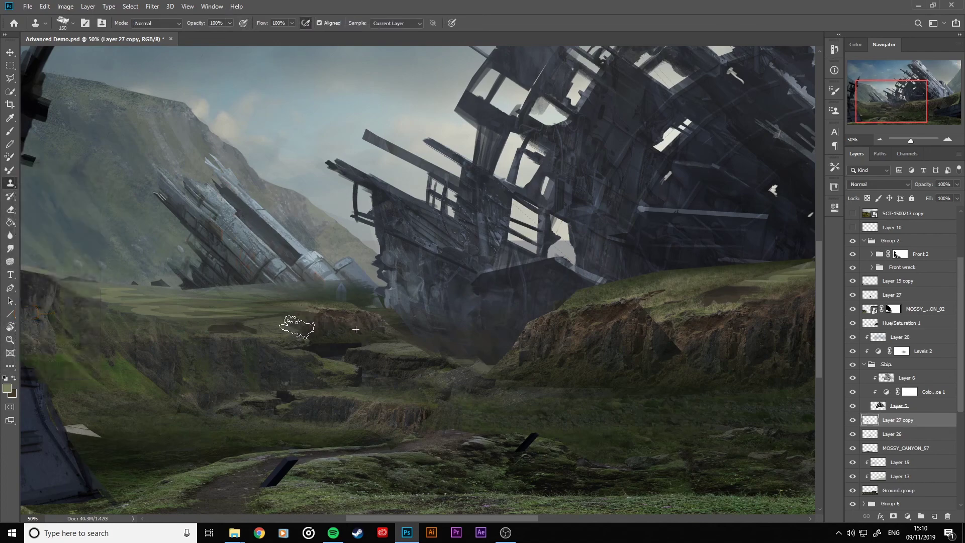
{"action": "key", "text": "bracketleft"}
{"action": "key", "text": "bracketleft"}
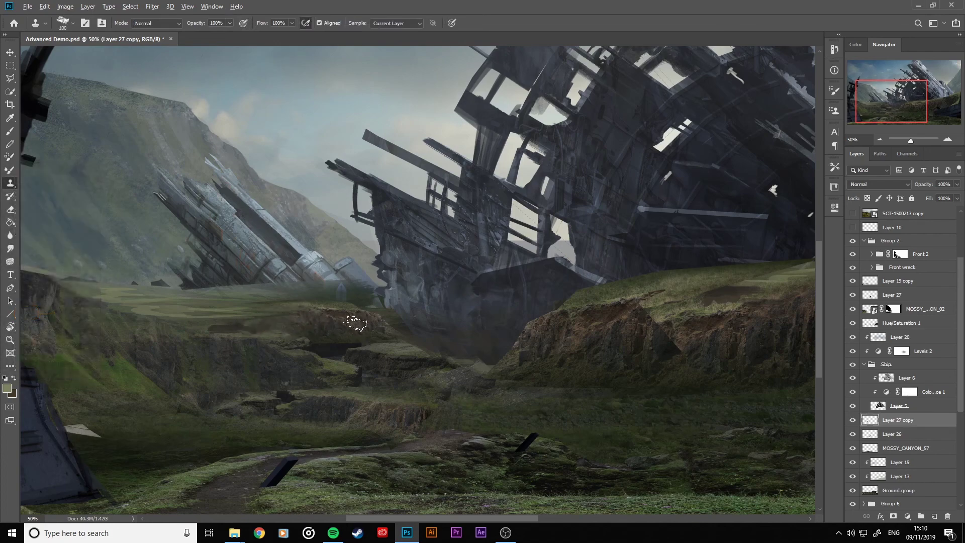
Resample the cliff with a 100 px Clone Stamp and paint its texture below the face and onward to the wreck's base.
{"action": "key", "text": "alt"}
{"action": "left_click", "coordinate": [334, 325], "text": "alt"}
{"action": "mouse_move", "coordinate": [335, 338]}
{"action": "left_mouse_down"}
{"action": "mouse_move", "coordinate": [319, 341]}
{"action": "mouse_move", "coordinate": [345, 335]}
{"action": "mouse_move", "coordinate": [326, 358]}
{"action": "left_mouse_up"}
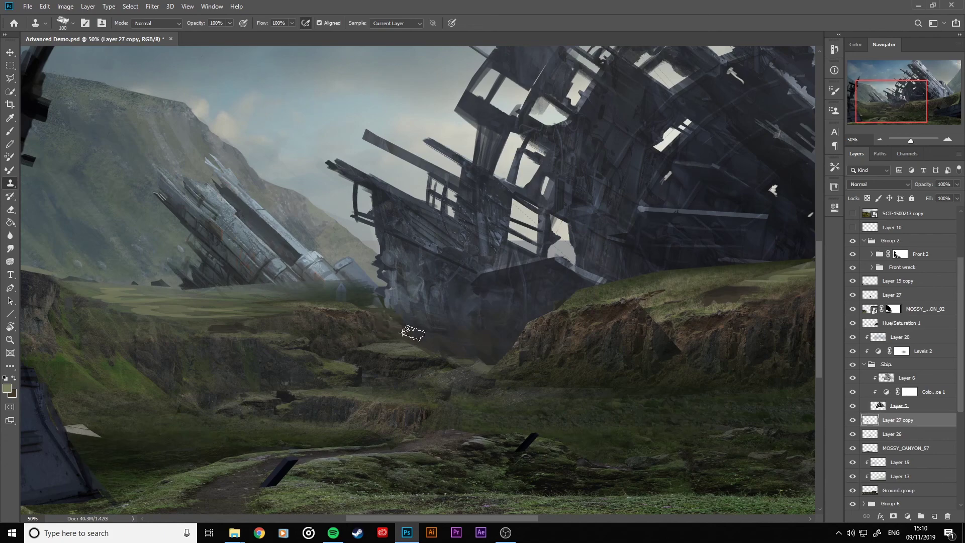
{"action": "mouse_move", "coordinate": [412, 333]}
{"action": "left_mouse_down"}
{"action": "mouse_move", "coordinate": [349, 338]}
{"action": "mouse_move", "coordinate": [384, 315]}
{"action": "mouse_move", "coordinate": [408, 320]}
{"action": "mouse_move", "coordinate": [395, 301]}
{"action": "left_mouse_up"}
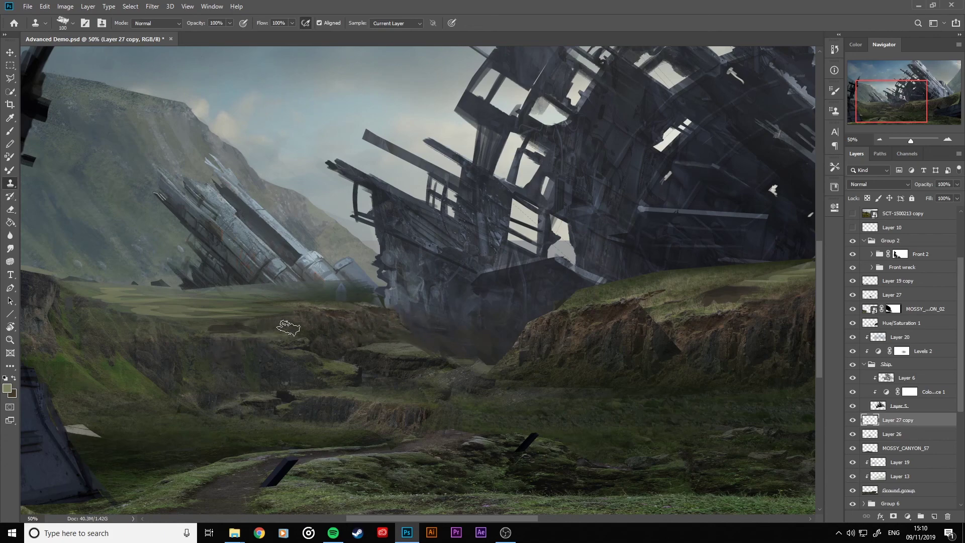
{"action": "mouse_move", "coordinate": [288, 328]}
{"action": "left_mouse_down"}
{"action": "mouse_move", "coordinate": [315, 318]}
{"action": "mouse_move", "coordinate": [319, 338]}
{"action": "mouse_move", "coordinate": [242, 308]}
{"action": "mouse_move", "coordinate": [243, 319]}
{"action": "mouse_move", "coordinate": [328, 327]}
{"action": "left_mouse_up"}
Clone more cliff texture along the far bank on Layer 27 copy, varying the Clone Stamp size between 100 and 600 px.
{"action": "key", "text": "bracketright"}
{"action": "key", "text": "bracketright"}
{"action": "key", "text": "bracketright"}
{"action": "key", "text": "bracketright"}
{"action": "key", "text": "bracketright"}
{"action": "key", "text": "bracketright"}
{"action": "key", "text": "bracketright"}
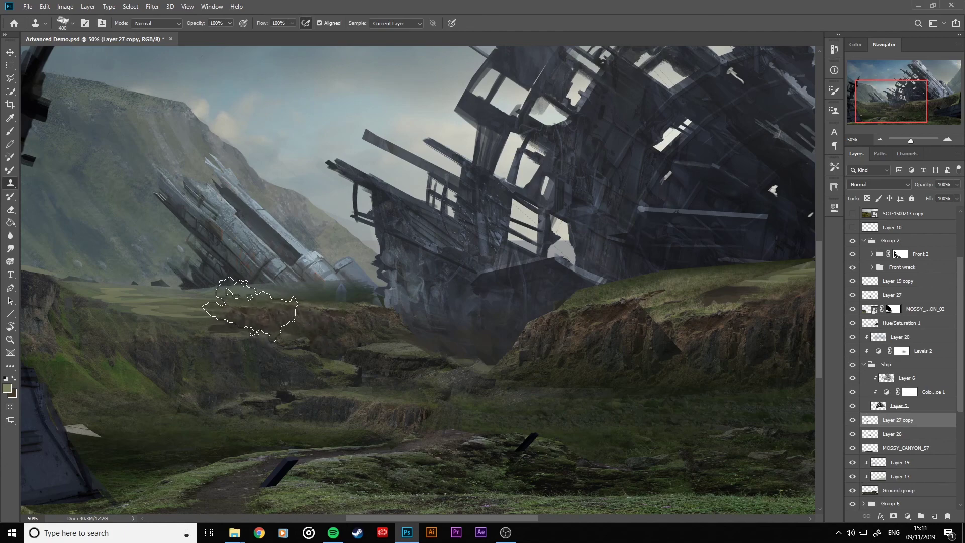
{"action": "key", "text": "bracketright"}
{"action": "key", "text": "bracketright"}
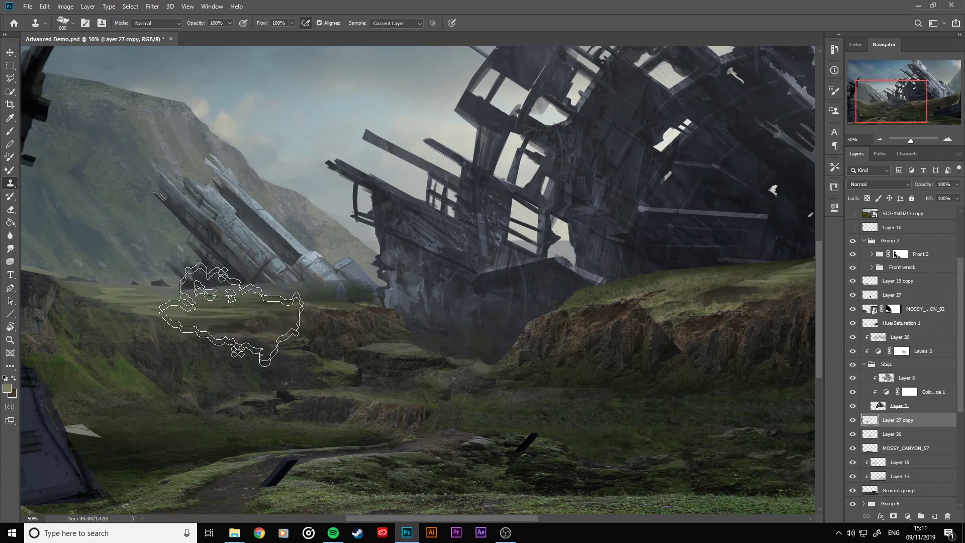
{"action": "key", "text": "bracketleft"}
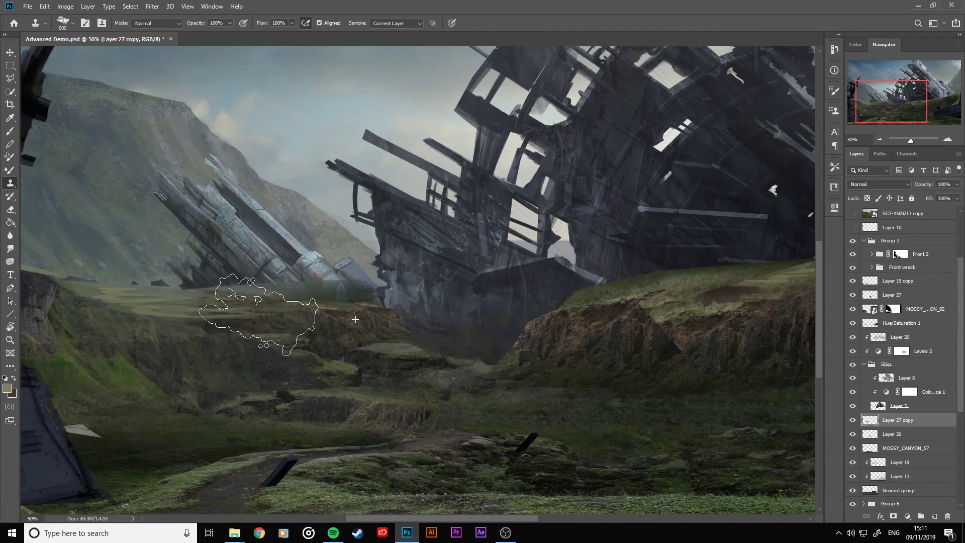
{"action": "key", "text": "bracketleft"}
{"action": "key", "text": "bracketleft"}
{"action": "key", "text": "bracketleft"}
{"action": "key", "text": "bracketleft"}
{"action": "key", "text": "bracketleft"}
{"action": "key", "text": "bracketleft"}
{"action": "key", "text": "bracketleft"}
{"action": "key", "text": "bracketleft"}
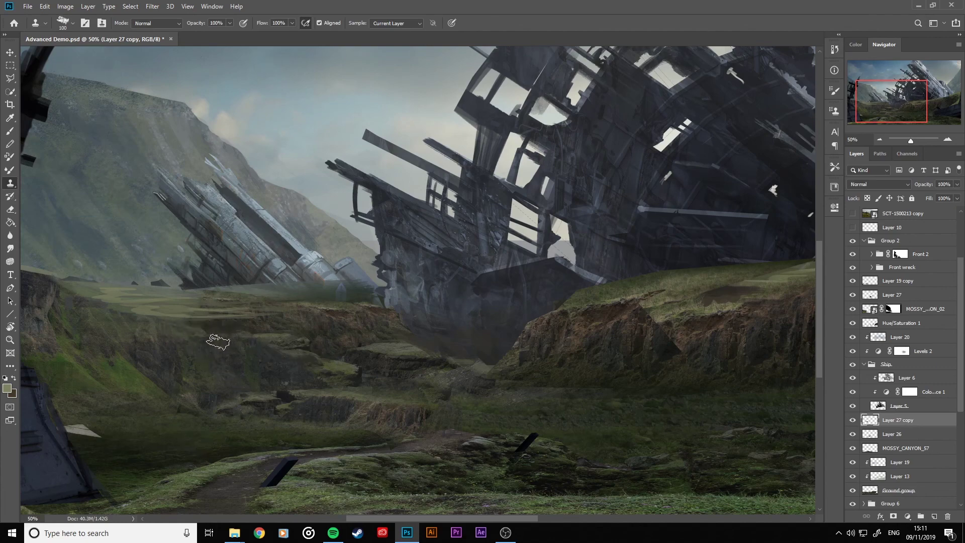
{"action": "key", "text": "bracketright"}
{"action": "key", "text": "bracketright"}
{"action": "key", "text": "bracketright"}
{"action": "key", "text": "alt"}
{"action": "left_click", "coordinate": [472, 328], "text": "alt"}
Compare the whole painting with and without MOSSY_CANYON_57 and leave that foreground ground layer hidden.
{"action": "scroll", "coordinate": [623, 326], "scroll_direction": "down", "scroll_amount": 3}
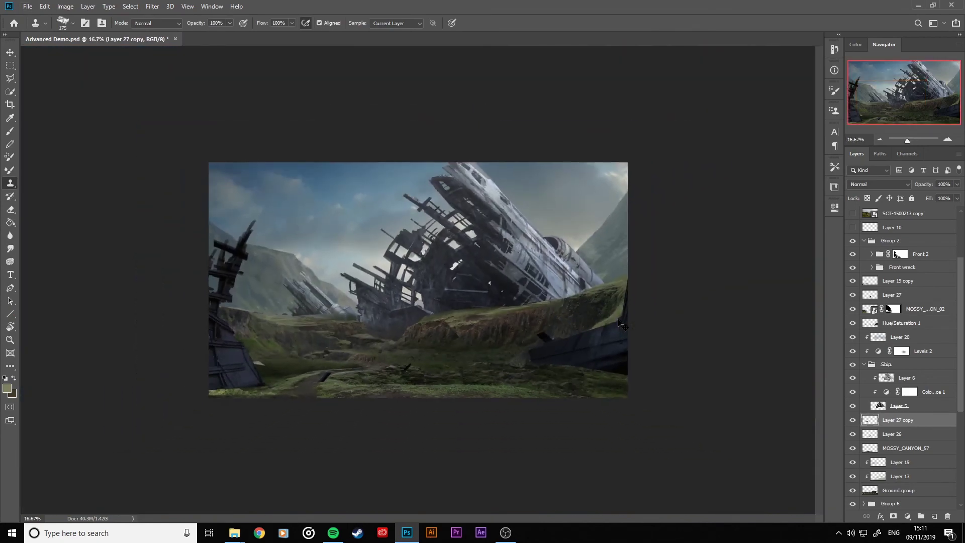
{"action": "scroll", "coordinate": [623, 325], "scroll_direction": "down", "scroll_amount": 2}
{"action": "scroll", "coordinate": [623, 326], "scroll_direction": "up", "scroll_amount": 2}
{"action": "scroll", "coordinate": [623, 325], "scroll_direction": "up", "scroll_amount": 1}
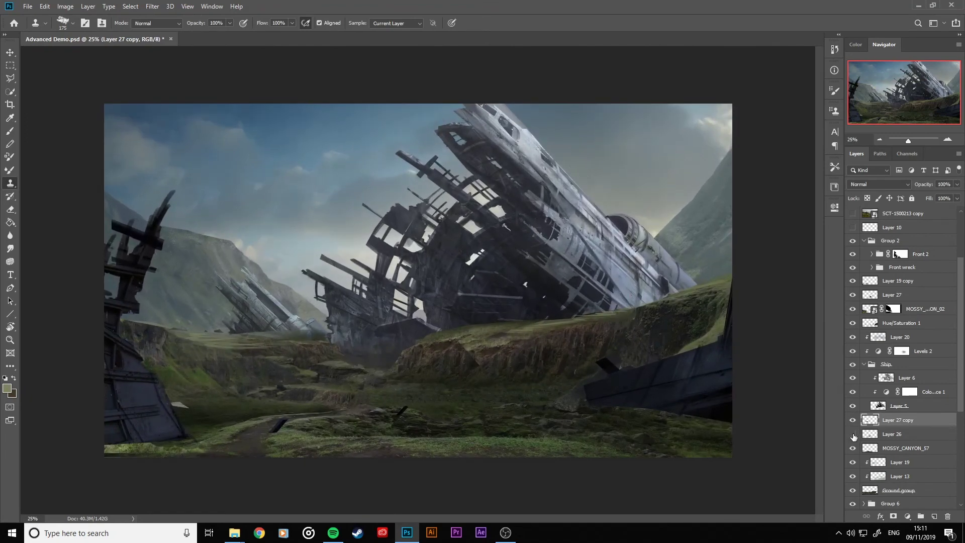
{"action": "left_click", "coordinate": [853, 447]}
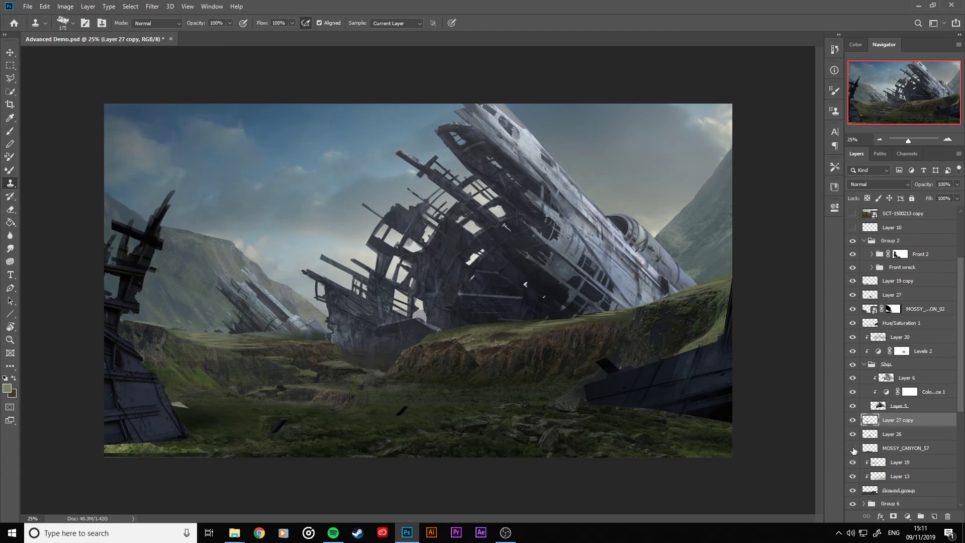
{"action": "left_click", "coordinate": [853, 448]}
{"action": "left_click", "coordinate": [853, 448]}
{"action": "left_click", "coordinate": [853, 448]}
{"action": "left_click", "coordinate": [853, 448]}
Collapse and hide the Ship group, and flip the canvas horizontally to review the landscape on its own.
{"action": "left_click", "coordinate": [852, 408]}
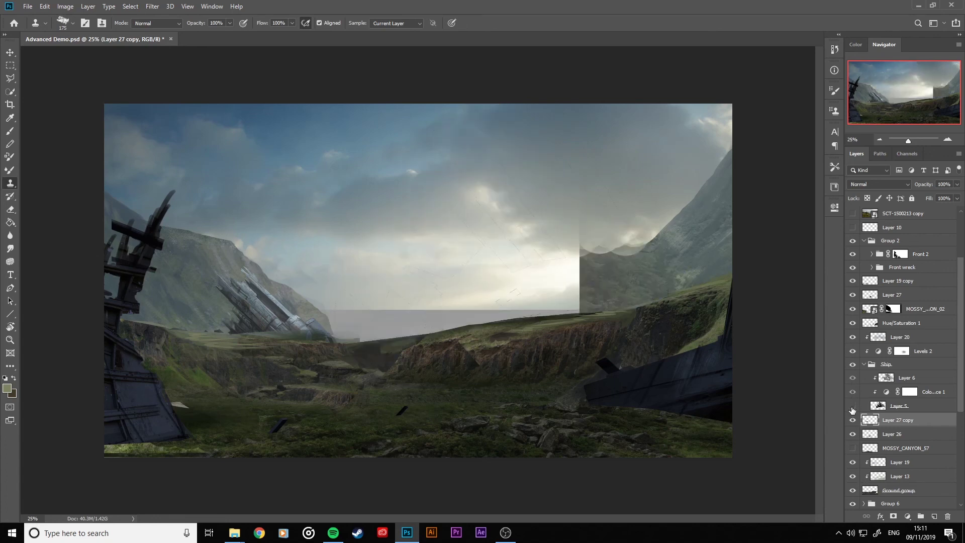
{"action": "left_click", "coordinate": [852, 408]}
{"action": "left_click", "coordinate": [864, 364]}
{"action": "left_click", "coordinate": [852, 364]}
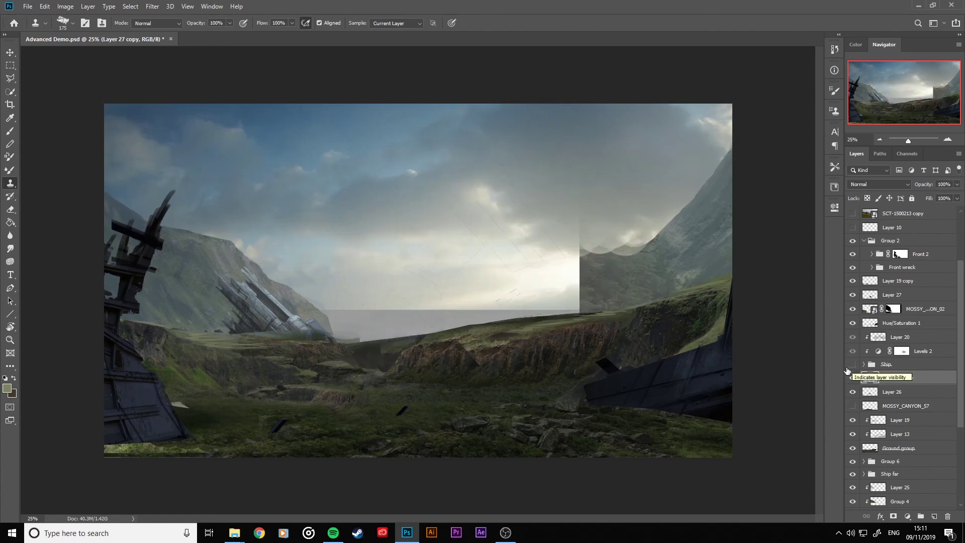
{"action": "key", "text": "ctrl+minus"}
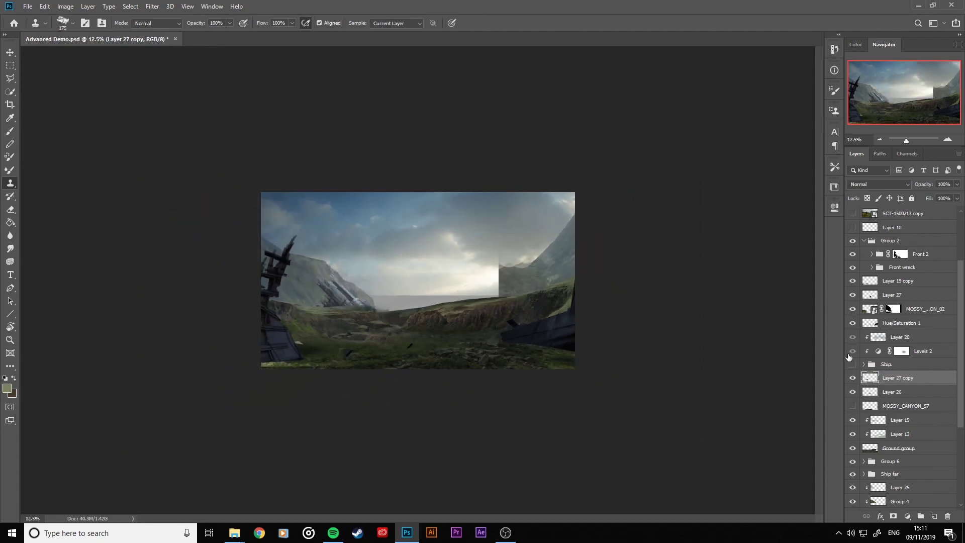
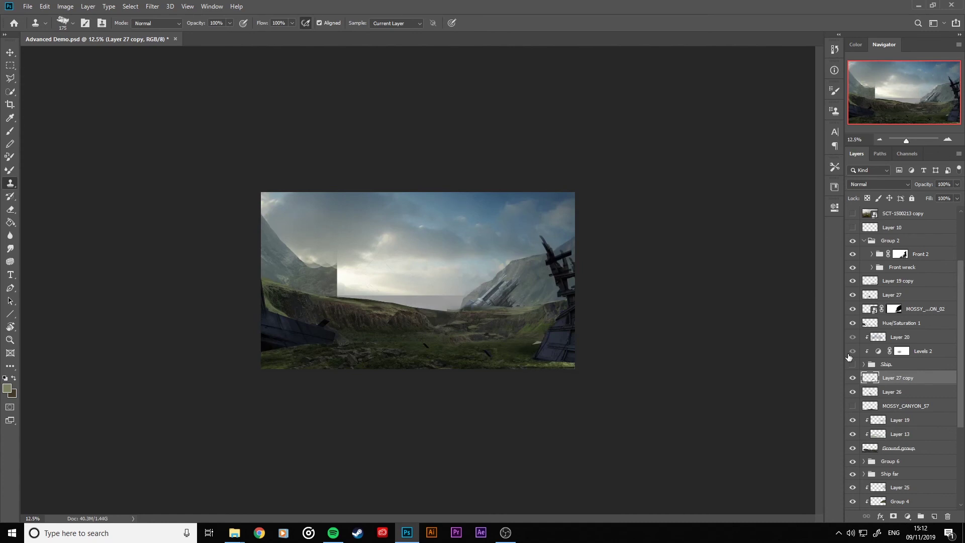
{"action": "key", "text": "ctrl+plus"}
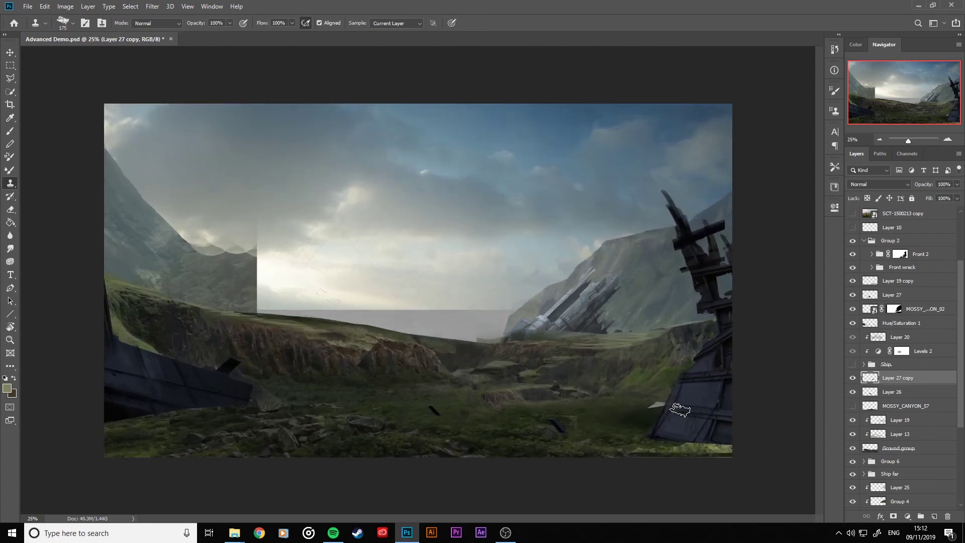
Toggle Hue/Saturation 1 and MOSSY_CANYON_02 to identify which parts of the slope and ground each layer holds.
{"action": "left_click", "coordinate": [853, 322]}
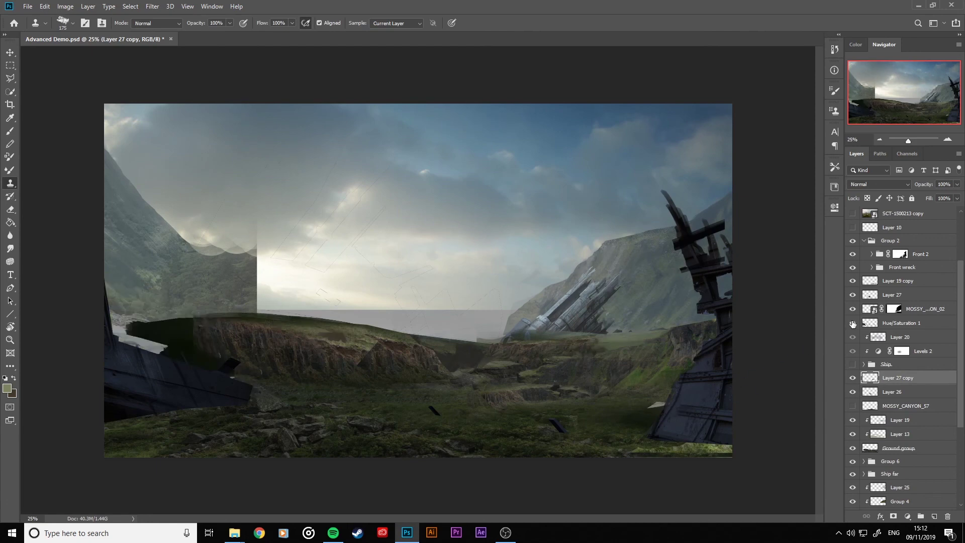
{"action": "left_click", "coordinate": [853, 323]}
{"action": "left_click", "coordinate": [869, 324]}
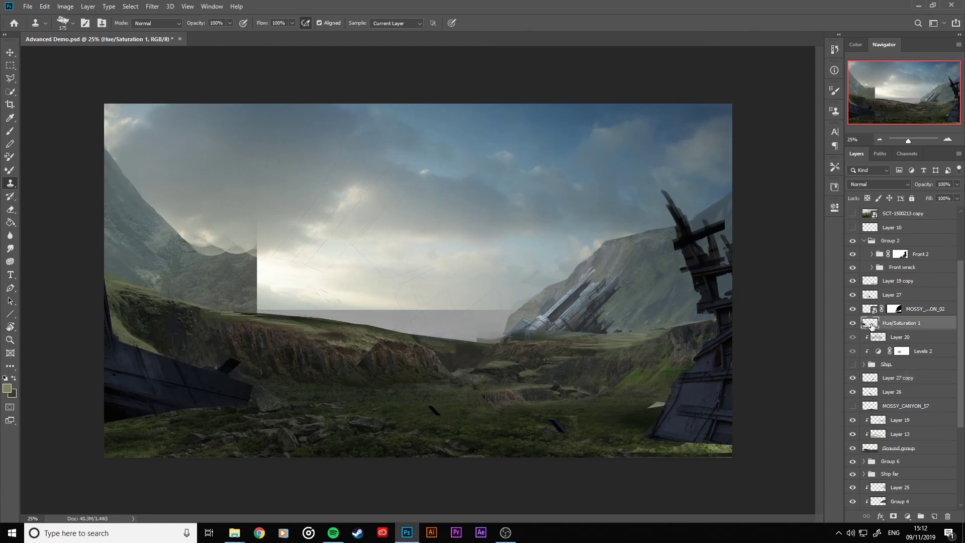
{"action": "left_click", "coordinate": [853, 308]}
{"action": "left_click", "coordinate": [851, 309]}
Activate the layer mask of MOSSY_CANYON_02 and set up a black 200 px Brush for it.
{"action": "left_click", "coordinate": [894, 309]}
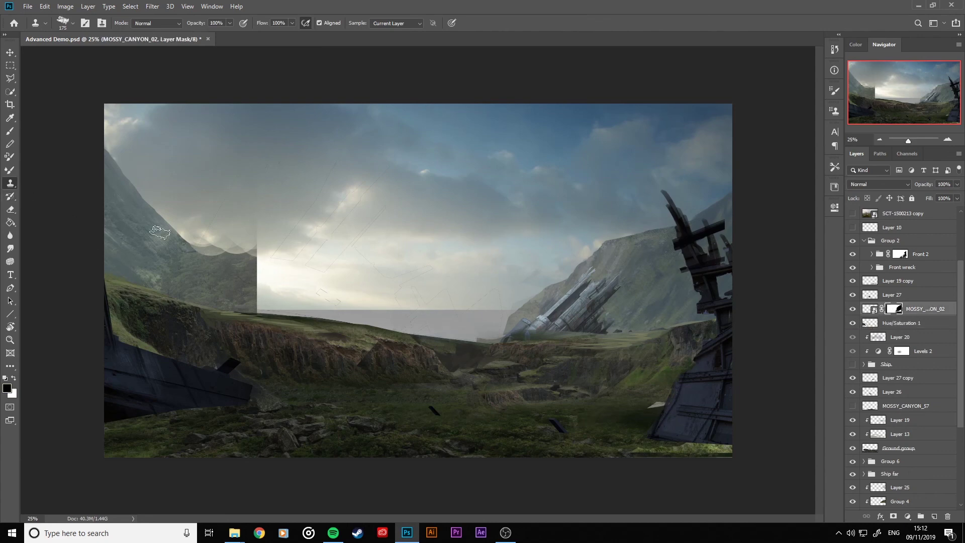
{"action": "left_click", "coordinate": [10, 132]}
{"action": "key", "text": "bracketright"}
{"action": "key", "text": "bracketright"}
{"action": "key", "text": "bracketright"}
{"action": "key", "text": "bracketright"}
{"action": "key", "text": "bracketright"}
{"action": "key", "text": "bracketright"}
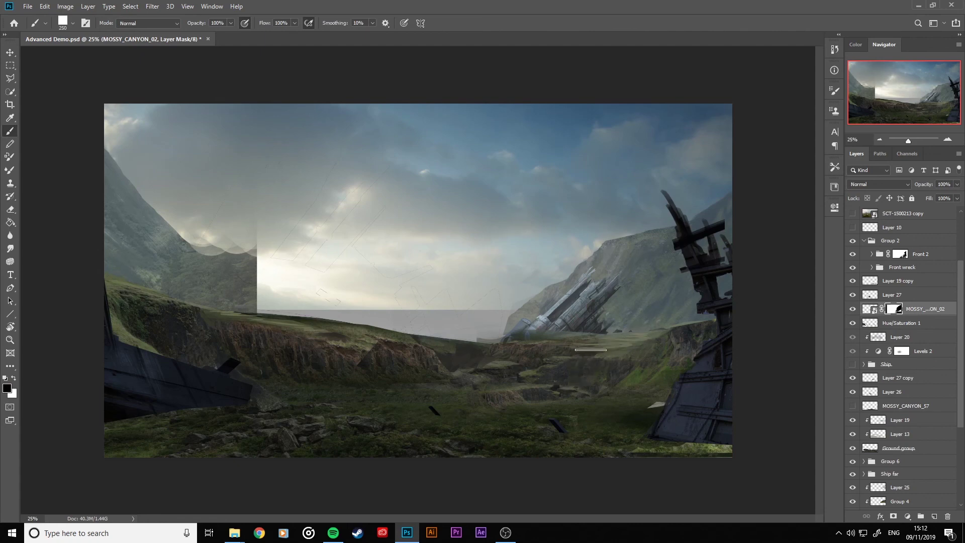
{"action": "key", "text": "bracketleft"}
{"action": "key", "text": "bracketleft"}
Select Layer 27 and undo a trial Brush stroke at the base of its cliff, switching to the Eraser instead.
{"action": "left_click", "coordinate": [853, 295]}
{"action": "left_click", "coordinate": [853, 295]}
{"action": "left_click", "coordinate": [890, 298]}
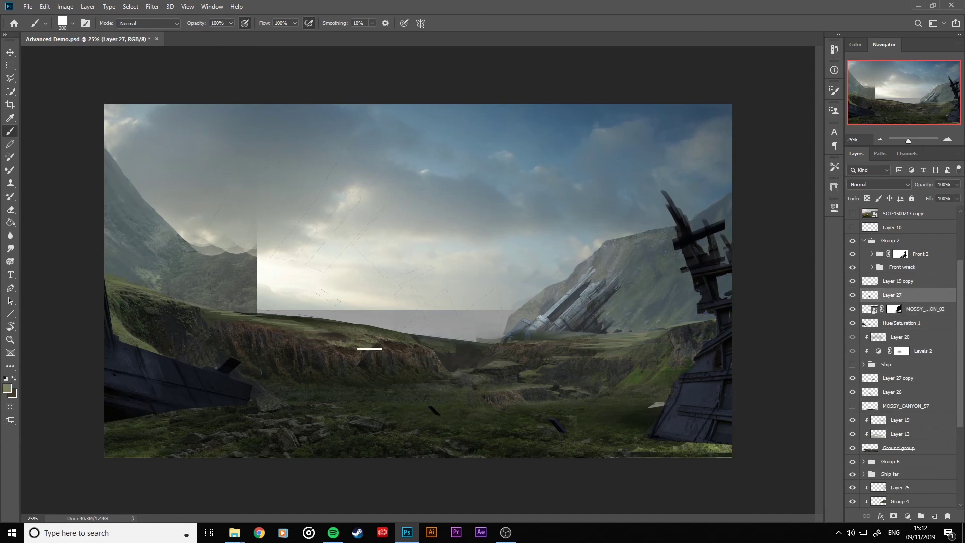
{"action": "left_click_drag", "start_coordinate": [363, 354], "coordinate": [354, 372]}
{"action": "key", "text": "ctrl+z"}
{"action": "left_click", "coordinate": [10, 211]}
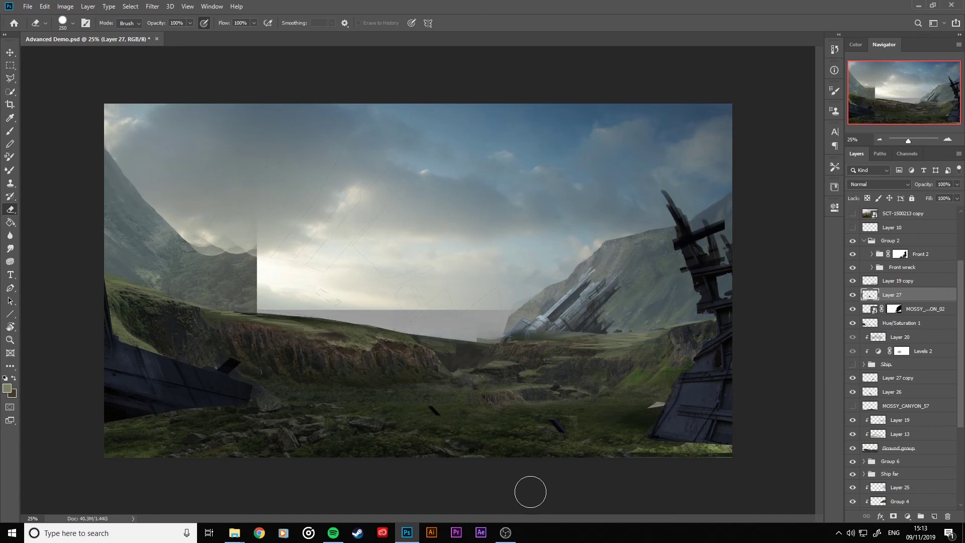
Toggle Layer 27 and Layer 19 copy to compare what each adds to the cliff and foreground grass.
{"action": "left_click", "coordinate": [852, 296]}
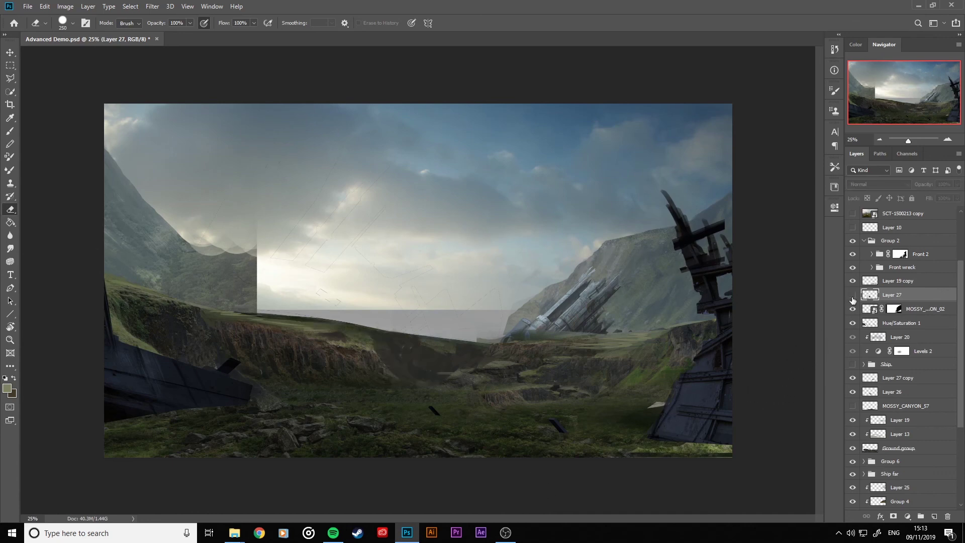
{"action": "left_click", "coordinate": [852, 297]}
{"action": "left_click", "coordinate": [853, 280]}
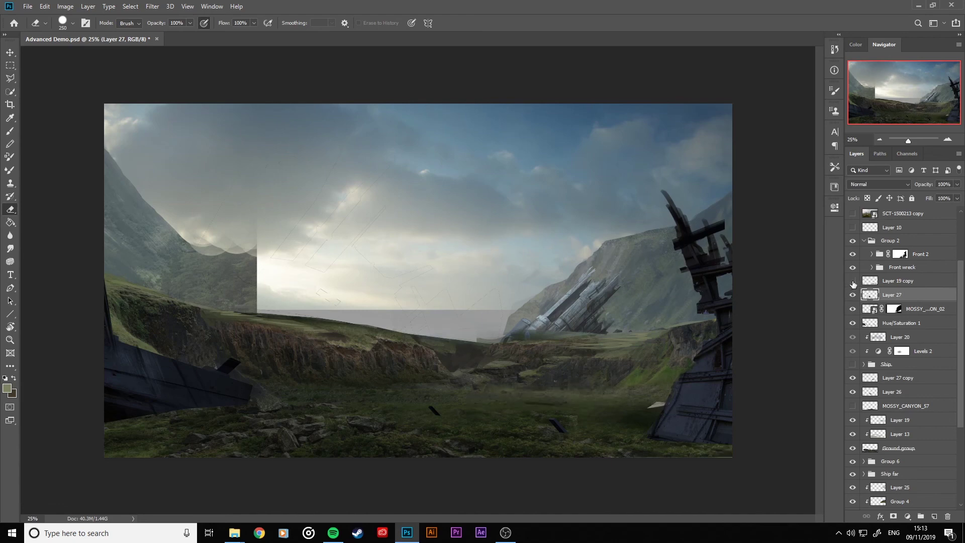
{"action": "left_click", "coordinate": [852, 280]}
{"action": "left_click", "coordinate": [852, 281]}
{"action": "left_click", "coordinate": [851, 282]}
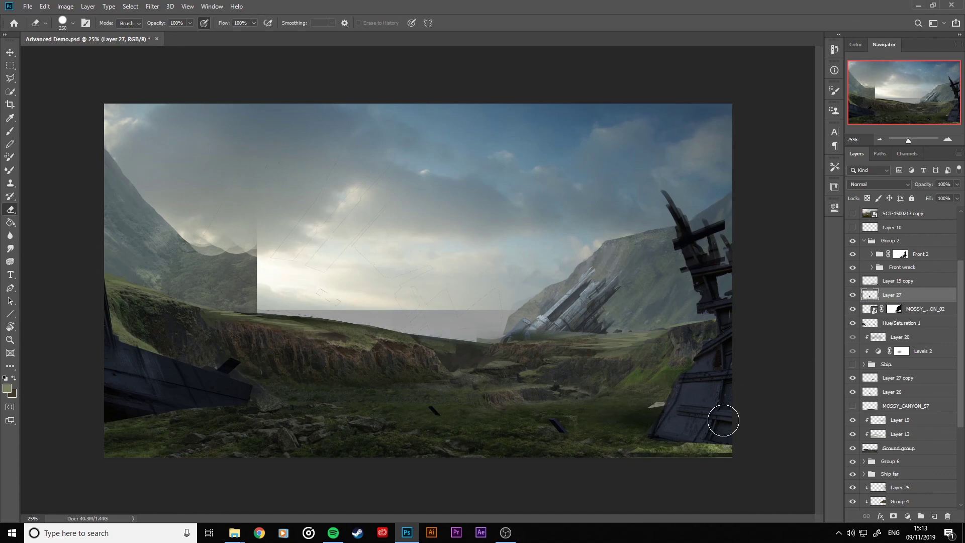
Erase the bright grass patch below the tall foreground wreck on Layer 19 copy with a 500 px Eraser, and reduce the Eraser to 100 px.
{"action": "key", "text": "bracketright"}
{"action": "key", "text": "bracketright"}
{"action": "key", "text": "bracketright"}
{"action": "key", "text": "bracketright"}
{"action": "left_click", "coordinate": [852, 295]}
{"action": "left_click", "coordinate": [851, 295]}
{"action": "left_click", "coordinate": [854, 282]}
{"action": "left_click", "coordinate": [891, 280]}
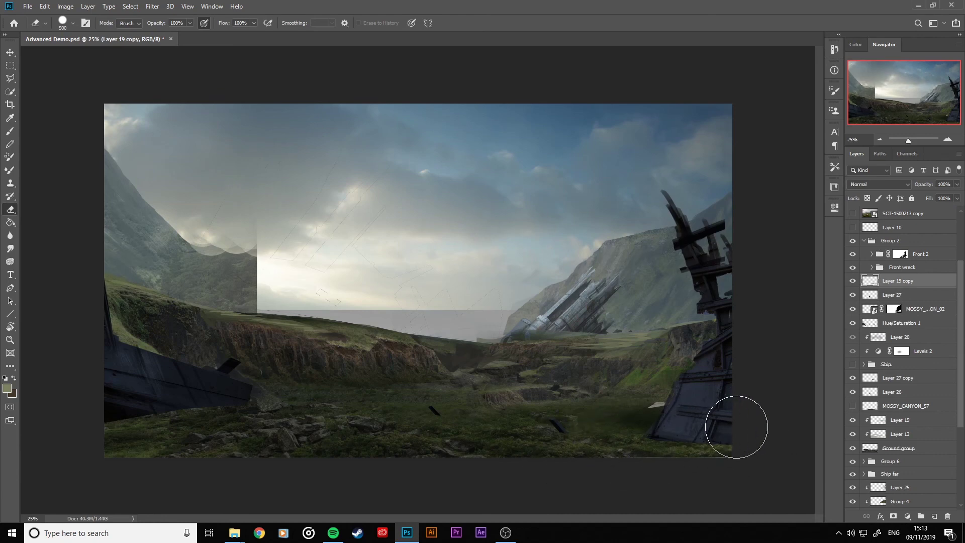
{"action": "key", "text": "bracketleft"}
{"action": "key", "text": "bracketleft"}
{"action": "key", "text": "bracketleft"}
{"action": "key", "text": "bracketleft"}
{"action": "key", "text": "bracketleft"}
{"action": "key", "text": "bracketleft"}
{"action": "key", "text": "bracketleft"}
{"action": "key", "text": "bracketleft"}
Toggle Group 2 to identify the foreground wrecks and make it the active group.
{"action": "left_click", "coordinate": [850, 243]}
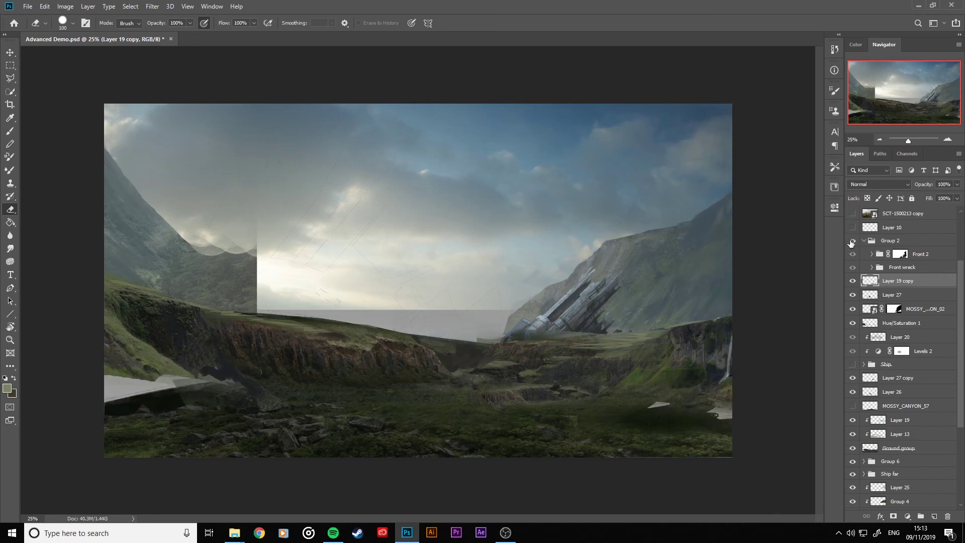
{"action": "left_click", "coordinate": [851, 243]}
{"action": "left_click", "coordinate": [912, 243]}
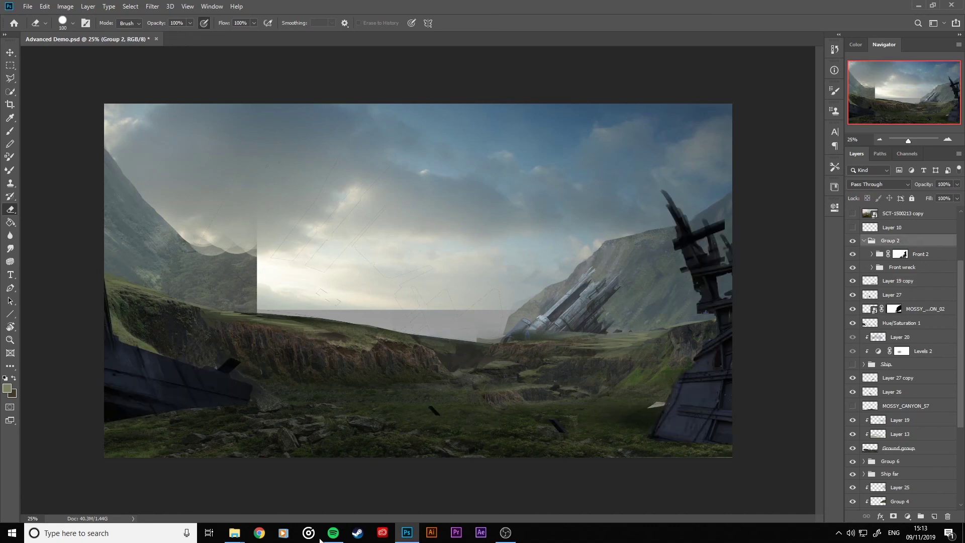
Switch to File Explorer and open the Green Valley photo folder within Natural Forms in Photos and Textures.
{"action": "mouse_move", "coordinate": [235, 532]}
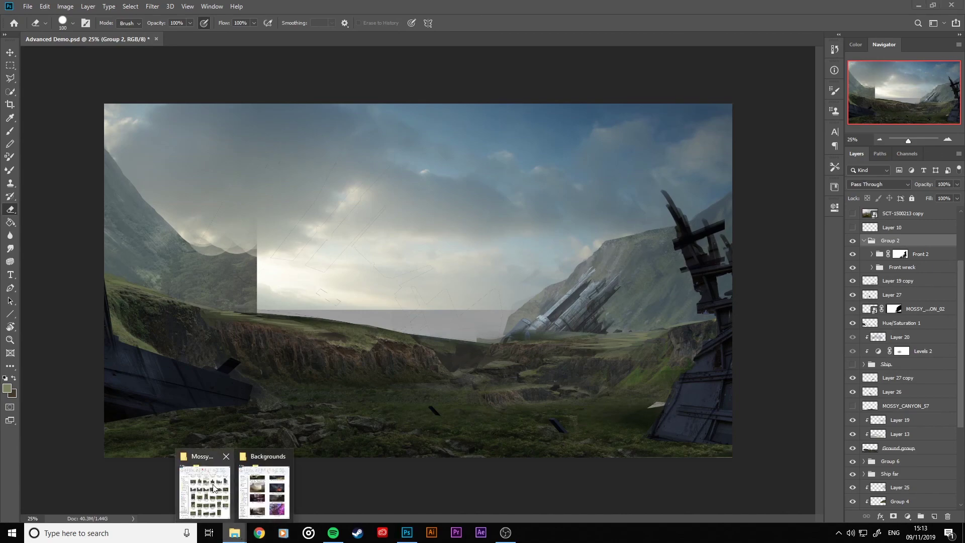
{"action": "left_click", "coordinate": [214, 487]}
{"action": "left_click", "coordinate": [280, 121]}
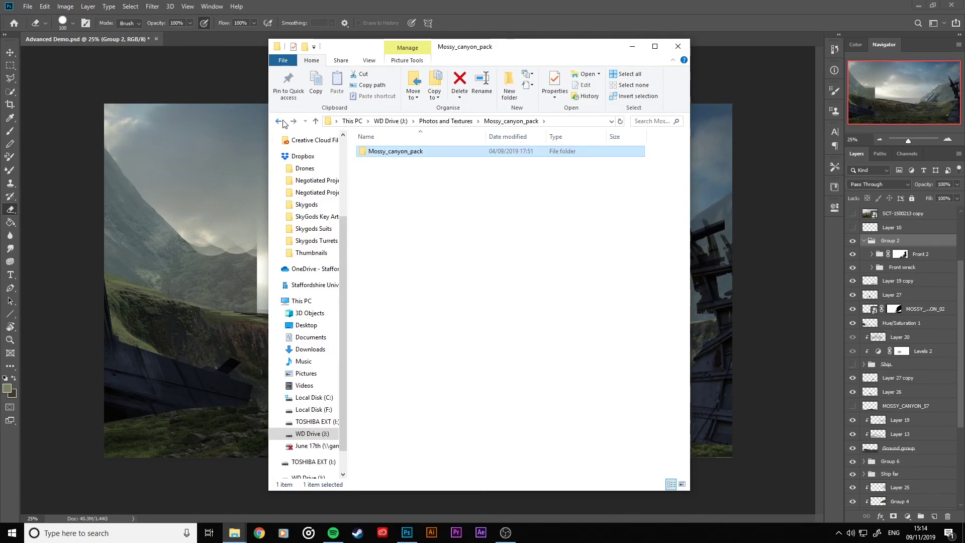
{"action": "left_click", "coordinate": [279, 122]}
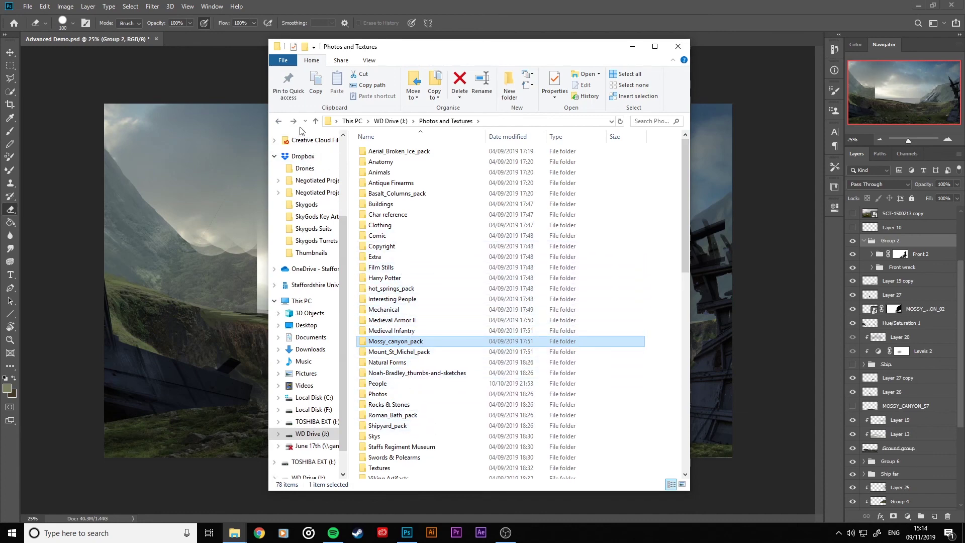
{"action": "double_click", "coordinate": [387, 362]}
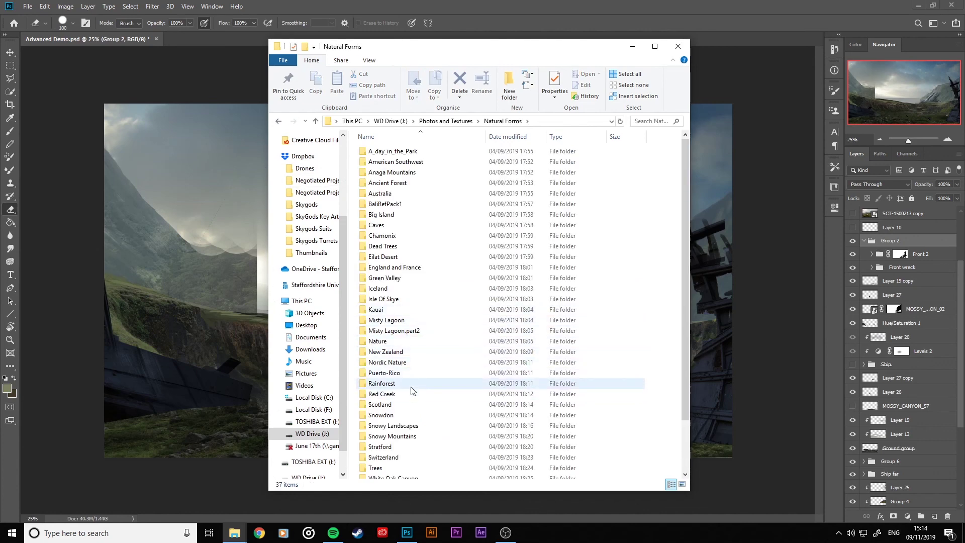
{"action": "left_click", "coordinate": [392, 279]}
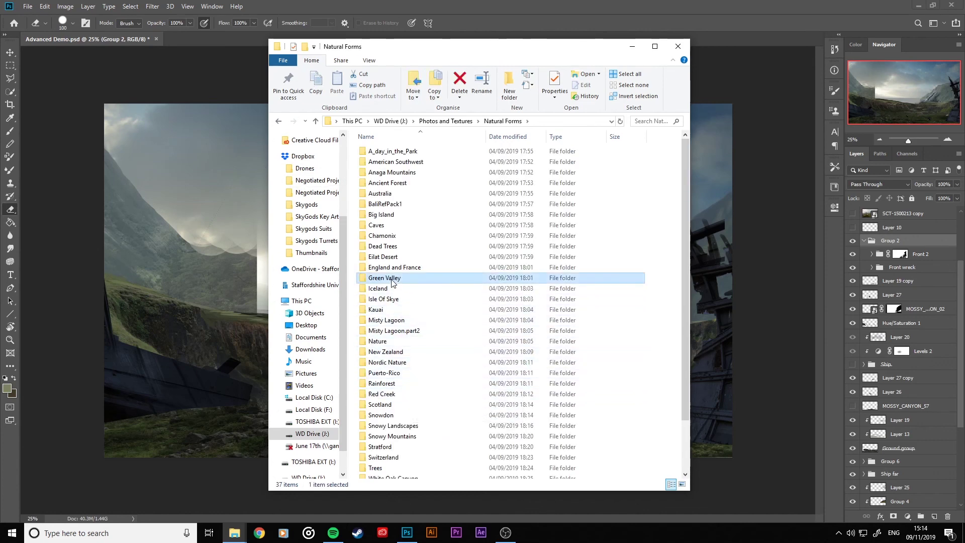
{"action": "key", "text": "k"}
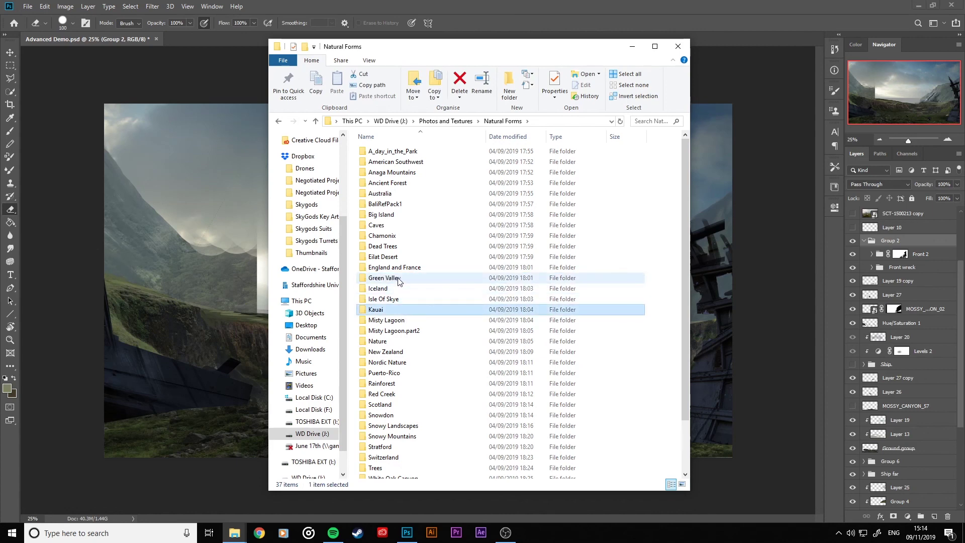
{"action": "double_click", "coordinate": [399, 278]}
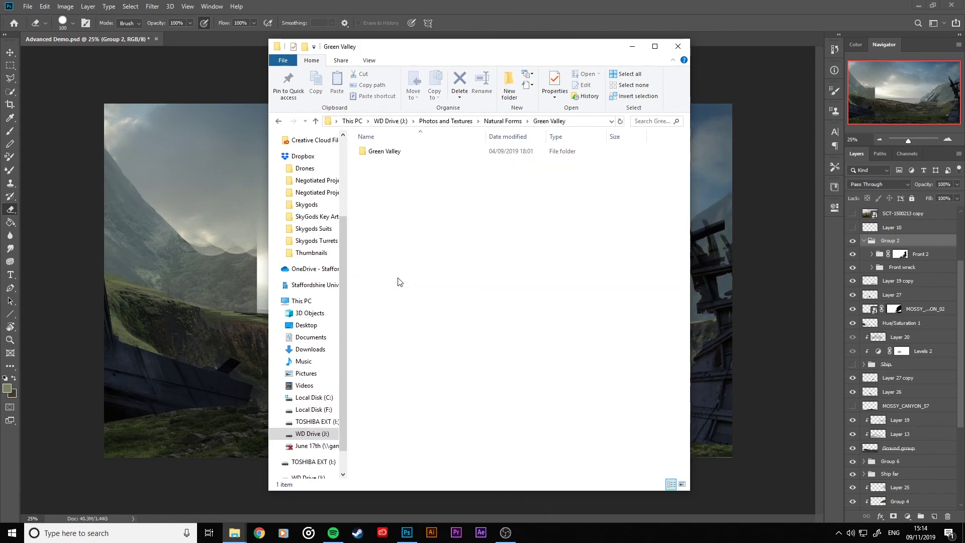
{"action": "double_click", "coordinate": [397, 155]}
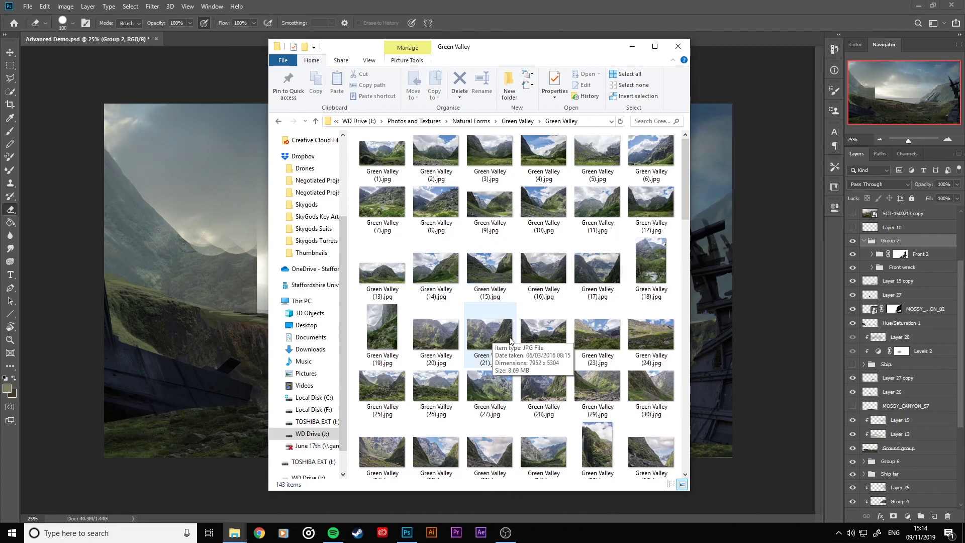
Place Green Valley (25).jpg in the painting and scale it to about 49% width and 47% height over the left wreck.
{"action": "left_click_drag", "start_coordinate": [385, 389], "coordinate": [237, 434]}
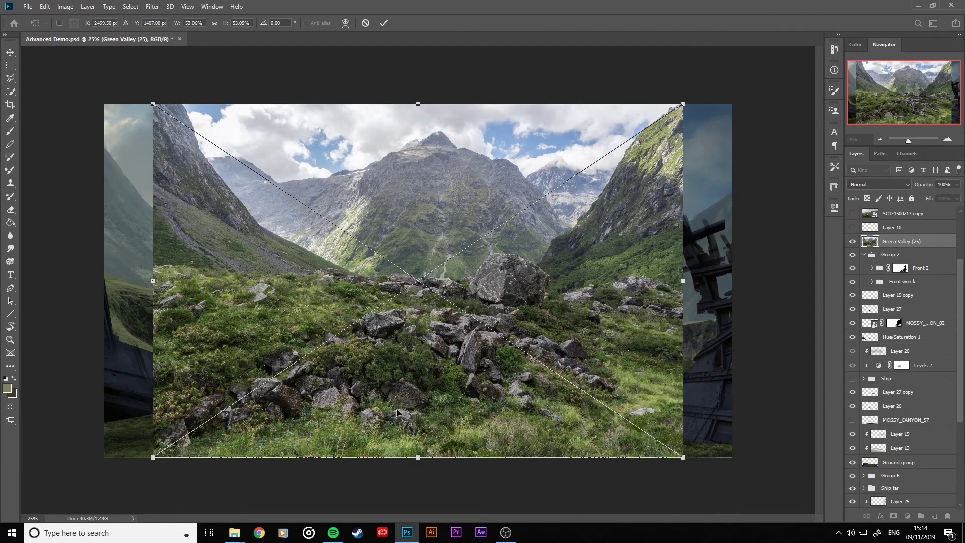
{"action": "left_click_drag", "start_coordinate": [397, 412], "coordinate": [87, 520]}
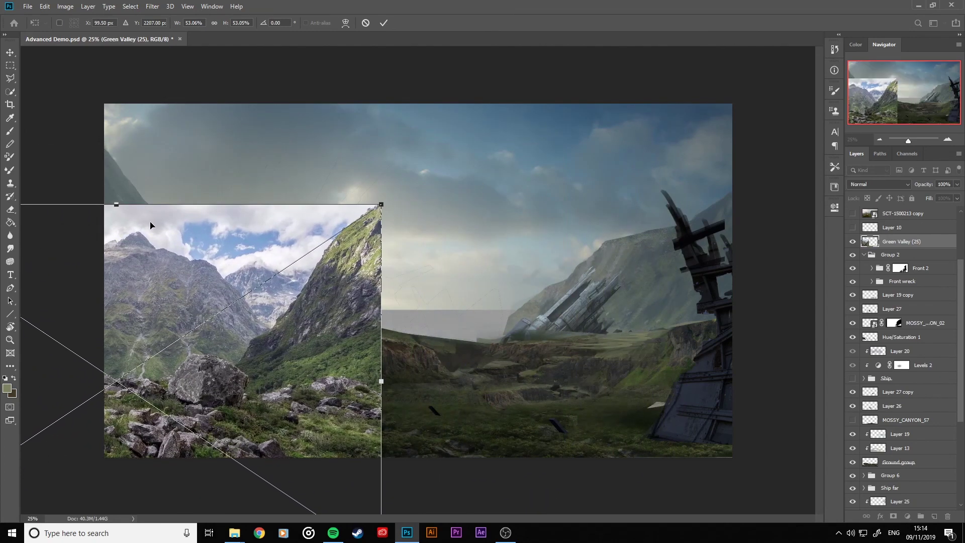
{"action": "left_click_drag", "start_coordinate": [115, 203], "coordinate": [116, 245]}
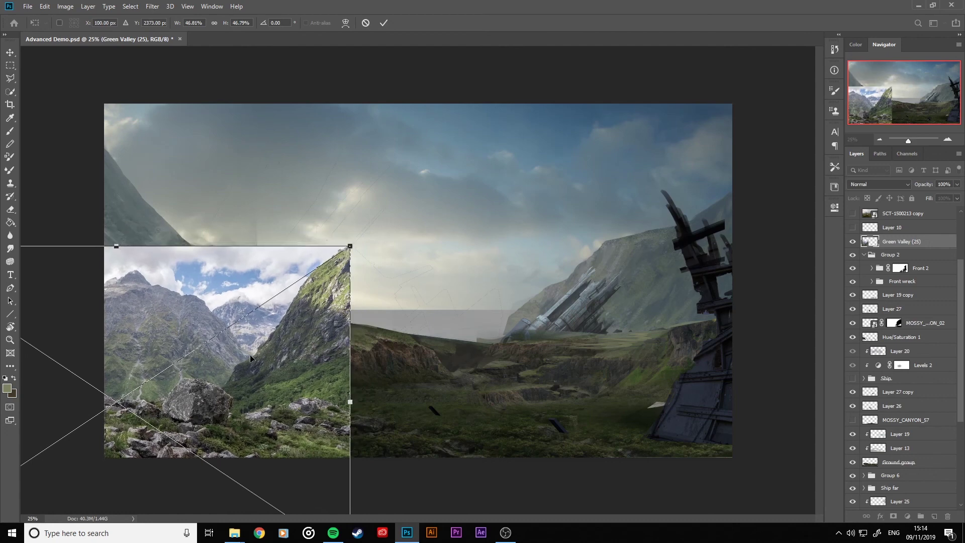
{"action": "left_click_drag", "start_coordinate": [347, 403], "coordinate": [377, 402]}
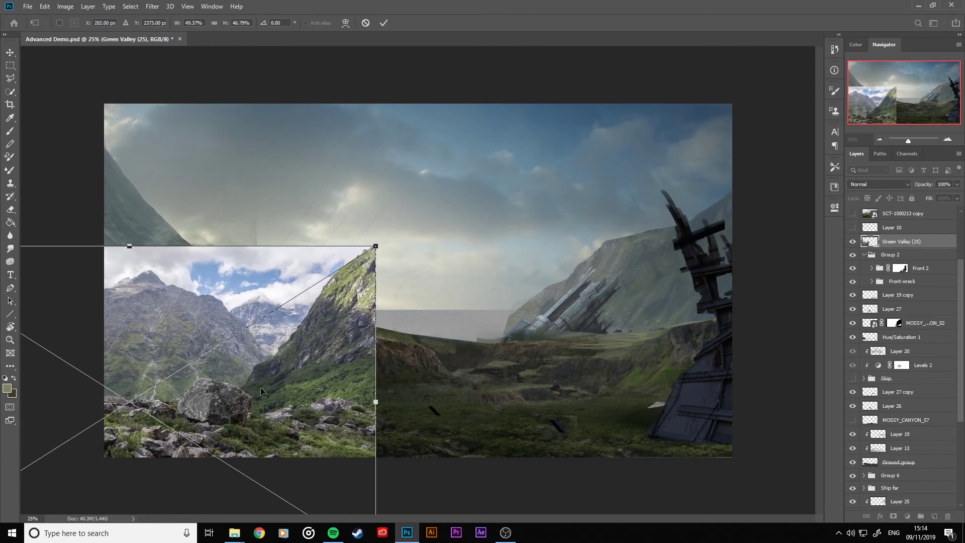
Flip the Green Valley photo horizontally, position it over the right foreground, tilt it slightly, widen it and commit the placement.
{"action": "left_click_drag", "start_coordinate": [261, 391], "coordinate": [594, 380]}
{"action": "right_click", "coordinate": [543, 395]}
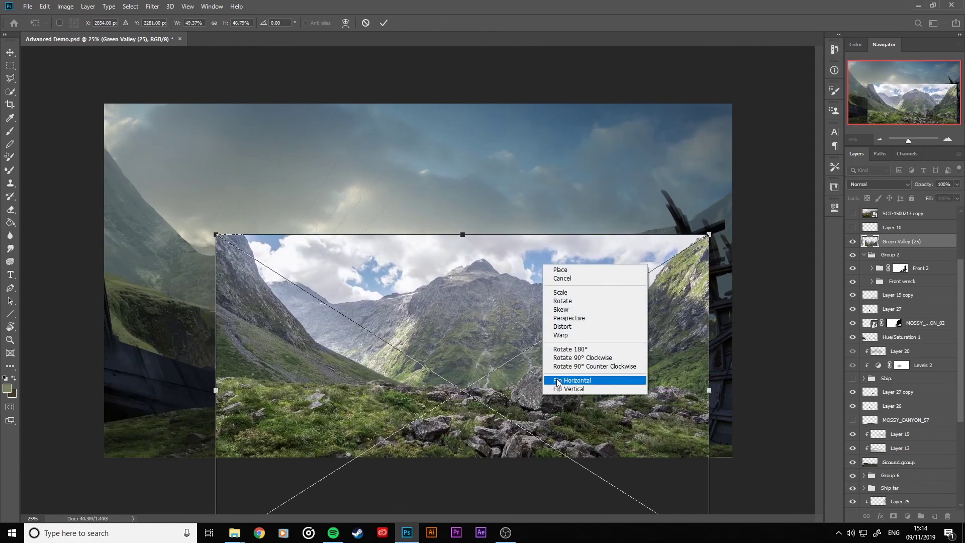
{"action": "left_click", "coordinate": [561, 377]}
{"action": "left_click_drag", "start_coordinate": [515, 394], "coordinate": [833, 401]}
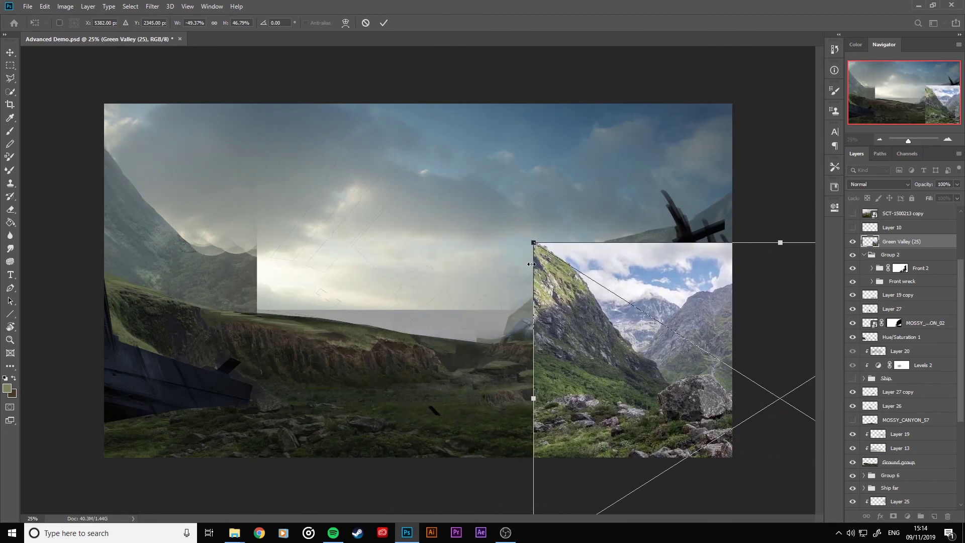
{"action": "left_click_drag", "start_coordinate": [533, 243], "coordinate": [517, 260]}
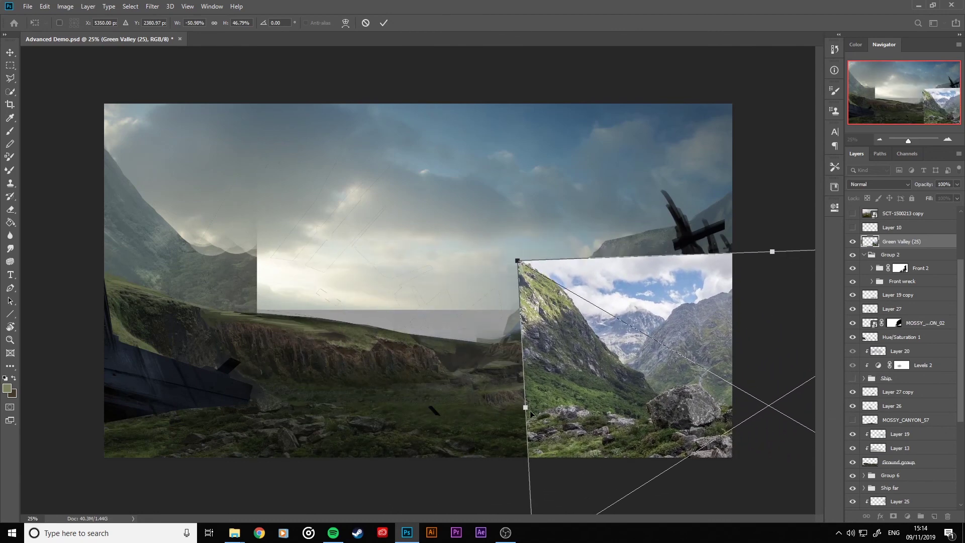
{"action": "left_click_drag", "start_coordinate": [531, 413], "coordinate": [470, 415]}
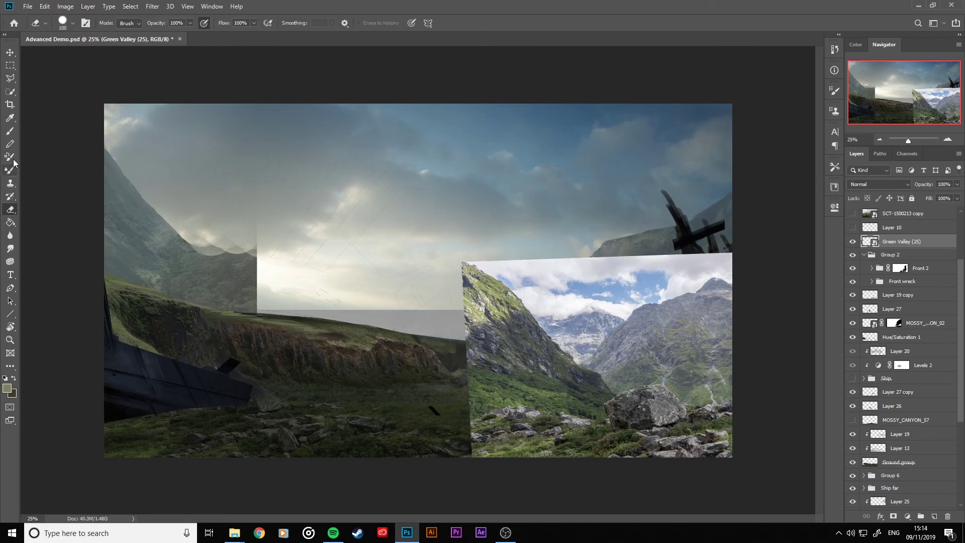
Quick-select the photo's rocky grass foreground and mask the Green Valley (25) layer to that selection.
{"action": "left_click", "coordinate": [10, 92]}
{"action": "mouse_move", "coordinate": [649, 419]}
{"action": "left_mouse_down"}
{"action": "mouse_move", "coordinate": [656, 410]}
{"action": "mouse_move", "coordinate": [723, 421]}
{"action": "mouse_move", "coordinate": [639, 404]}
{"action": "mouse_move", "coordinate": [617, 441]}
{"action": "mouse_move", "coordinate": [574, 428]}
{"action": "mouse_move", "coordinate": [481, 448]}
{"action": "mouse_move", "coordinate": [743, 451]}
{"action": "mouse_move", "coordinate": [716, 412]}
{"action": "mouse_move", "coordinate": [734, 422]}
{"action": "mouse_move", "coordinate": [720, 414]}
{"action": "mouse_move", "coordinate": [729, 437]}
{"action": "mouse_move", "coordinate": [725, 424]}
{"action": "left_mouse_up"}
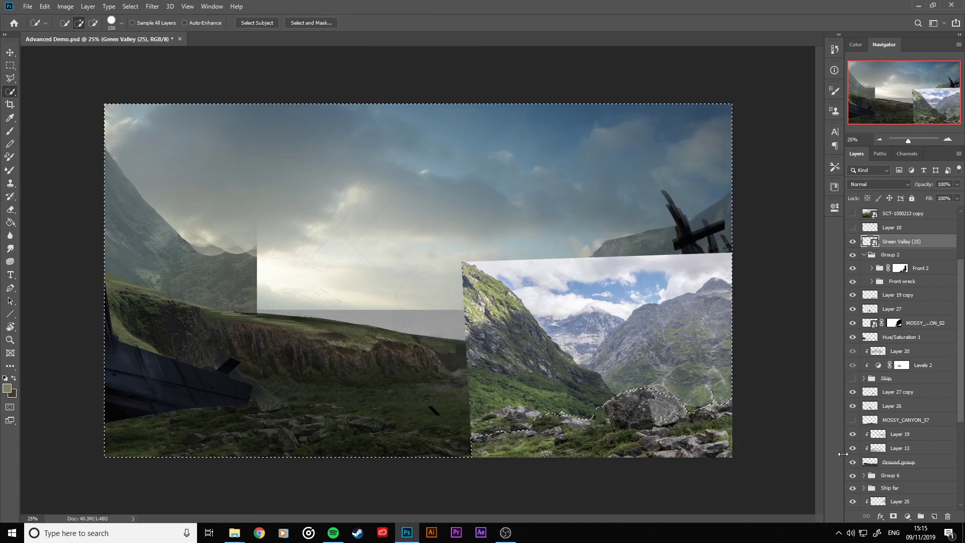
{"action": "left_click", "coordinate": [896, 517]}
{"action": "key", "text": "ctrl+z"}
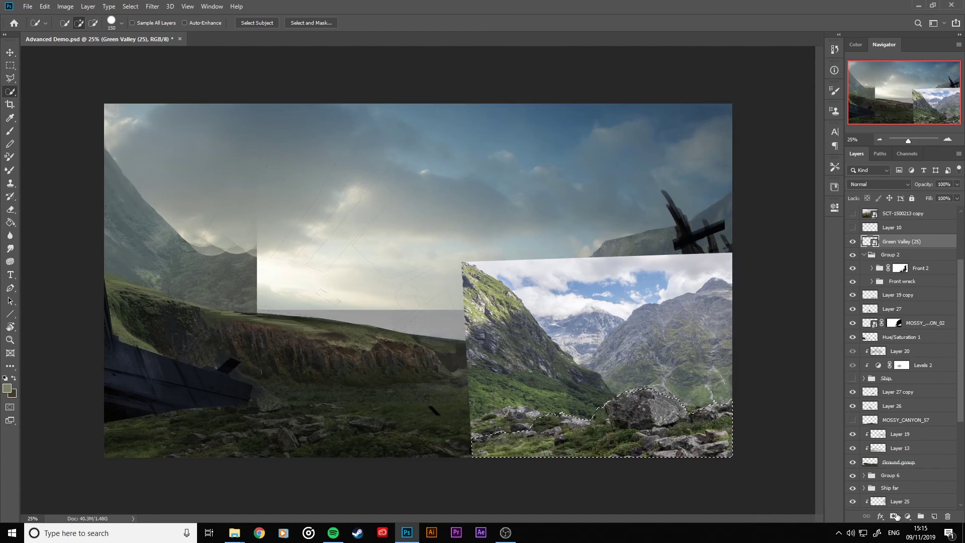
{"action": "left_click", "coordinate": [893, 516]}
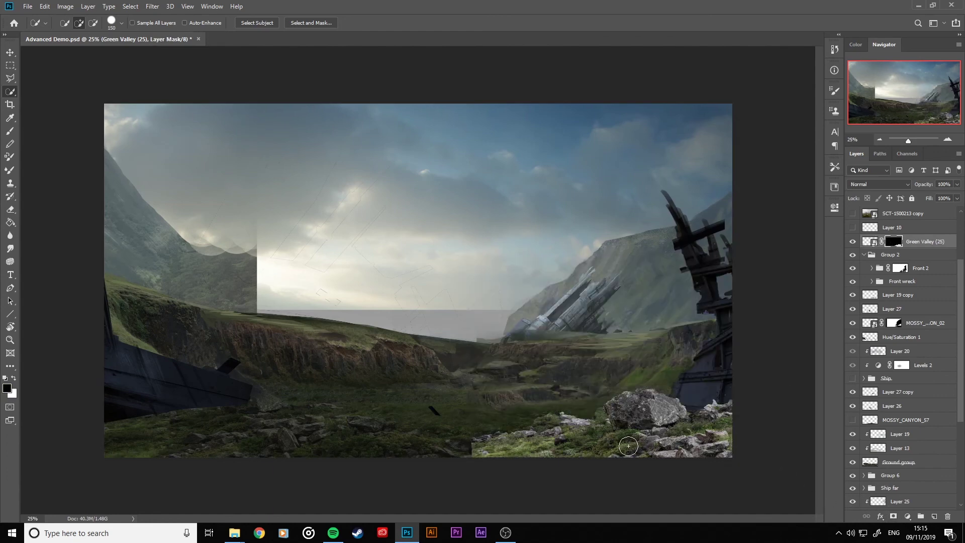
Transform the masked rocks to 103.91% width and shift them to meet the canvas's right edge.
{"action": "key", "text": "ctrl+t"}
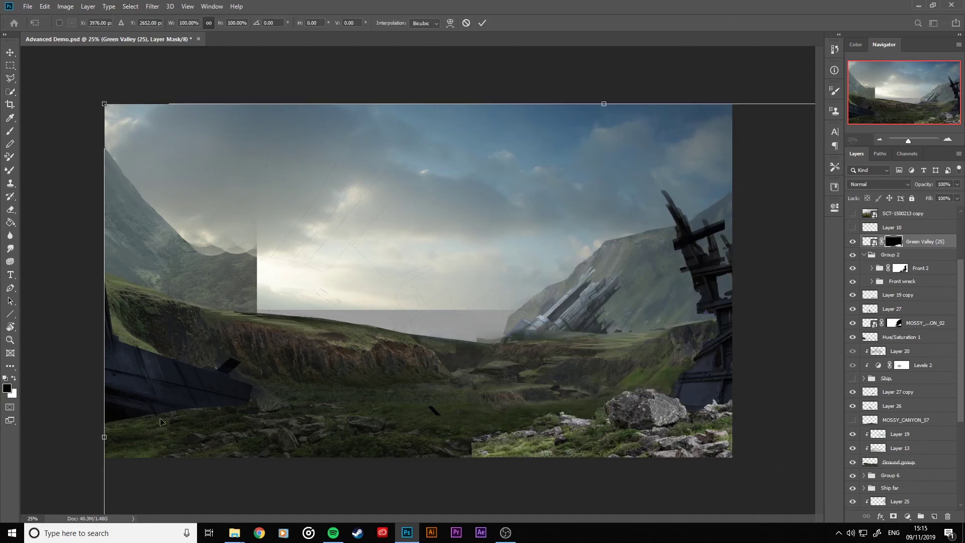
{"action": "left_click_drag", "start_coordinate": [104, 437], "coordinate": [65, 434]}
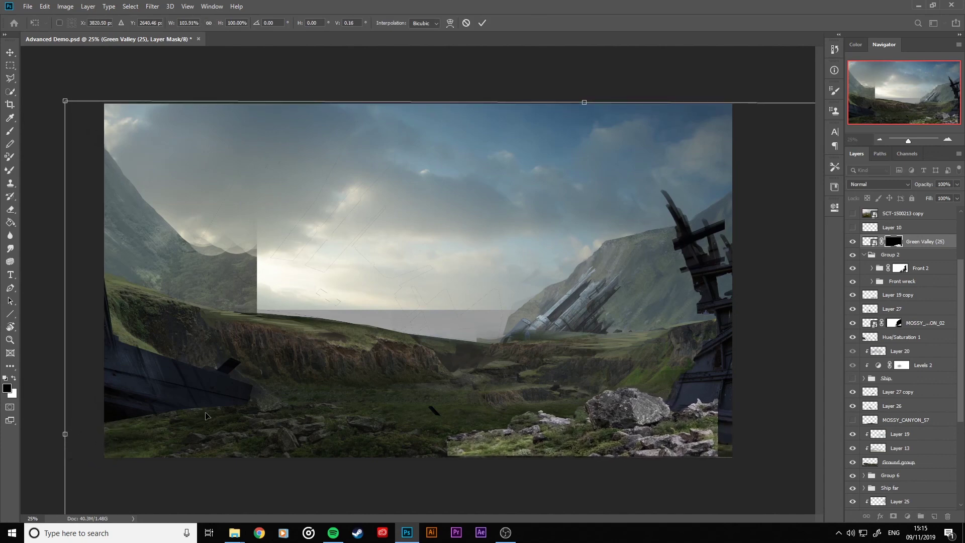
{"action": "left_click_drag", "start_coordinate": [205, 416], "coordinate": [228, 416]}
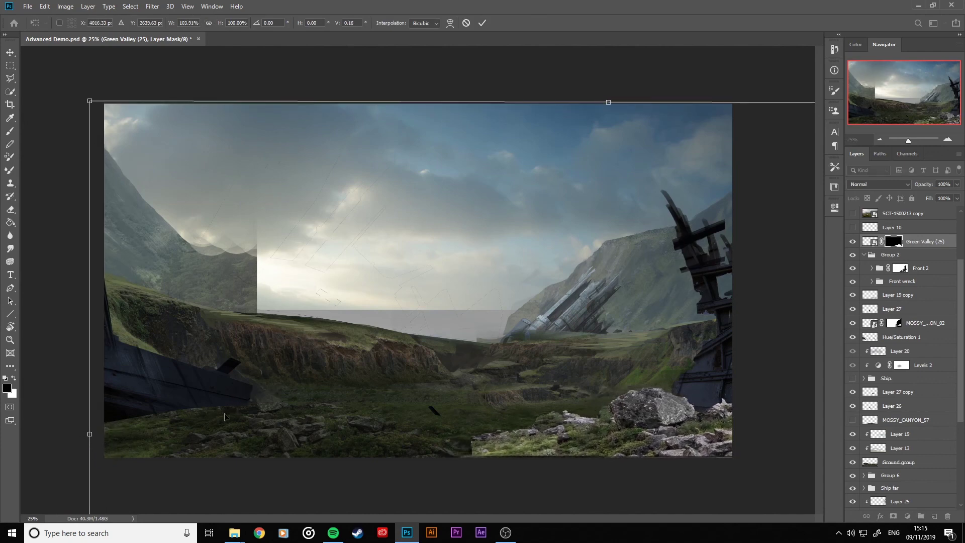
{"action": "left_click", "coordinate": [481, 22]}
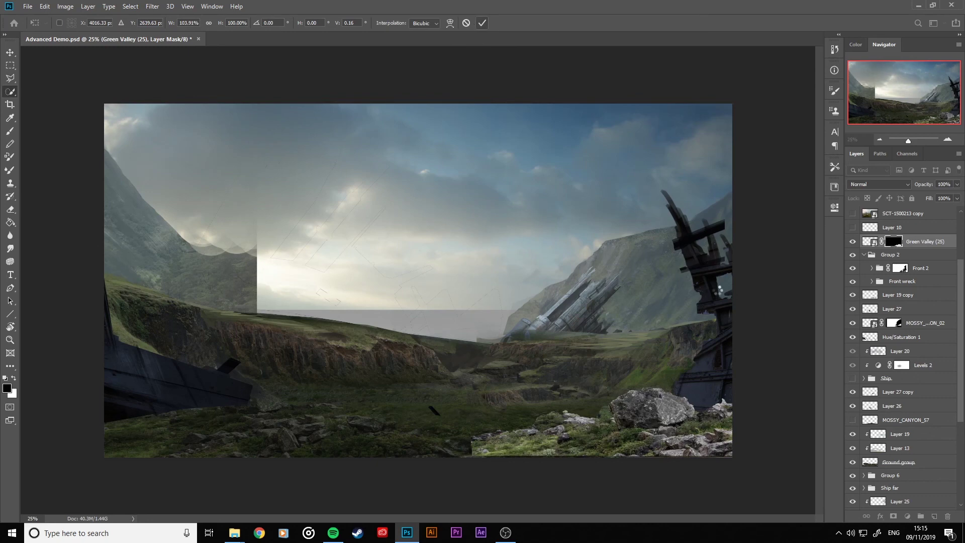
Paint black on the Green Valley (25) mask with a 900 px Brush to soften the rocks' hard left edge.
{"action": "key", "text": "w"}
{"action": "key", "text": "bracketright"}
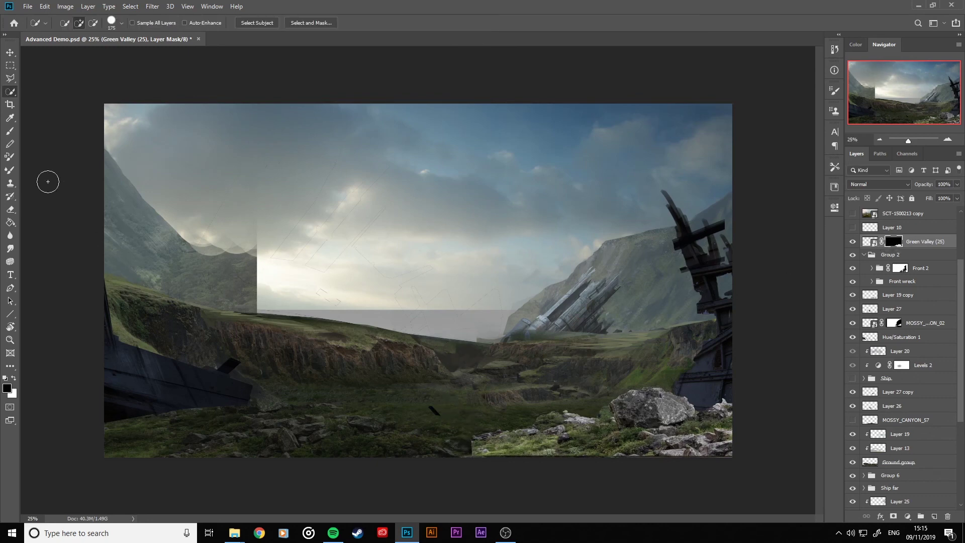
{"action": "left_click", "coordinate": [11, 129]}
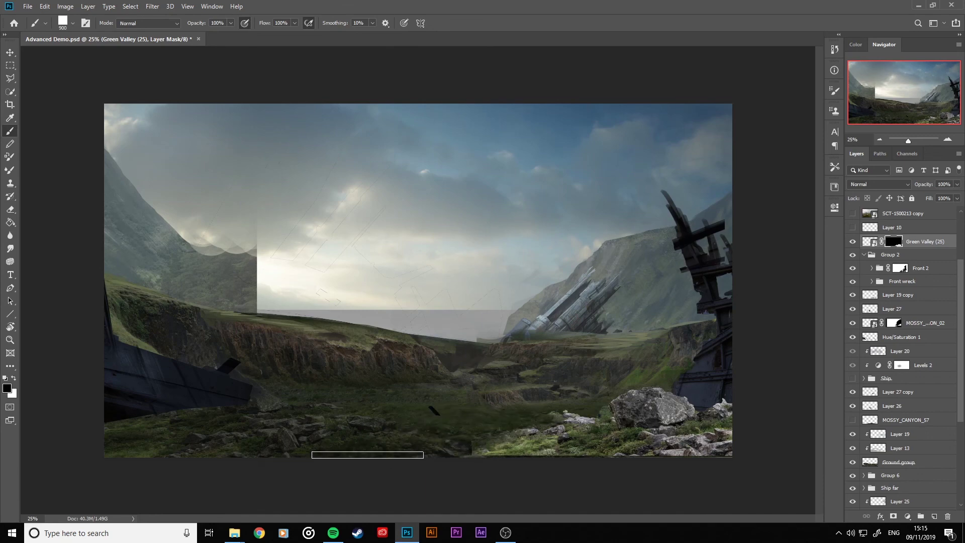
Toggle Group 2, Front 2, Layer 19 copy, Layer 27, Hue/Saturation 1 and the Ground group to examine what each contributes.
{"action": "left_click", "coordinate": [852, 256]}
{"action": "left_click", "coordinate": [852, 255]}
{"action": "left_click", "coordinate": [852, 268]}
{"action": "left_click", "coordinate": [853, 269]}
{"action": "left_click", "coordinate": [852, 295]}
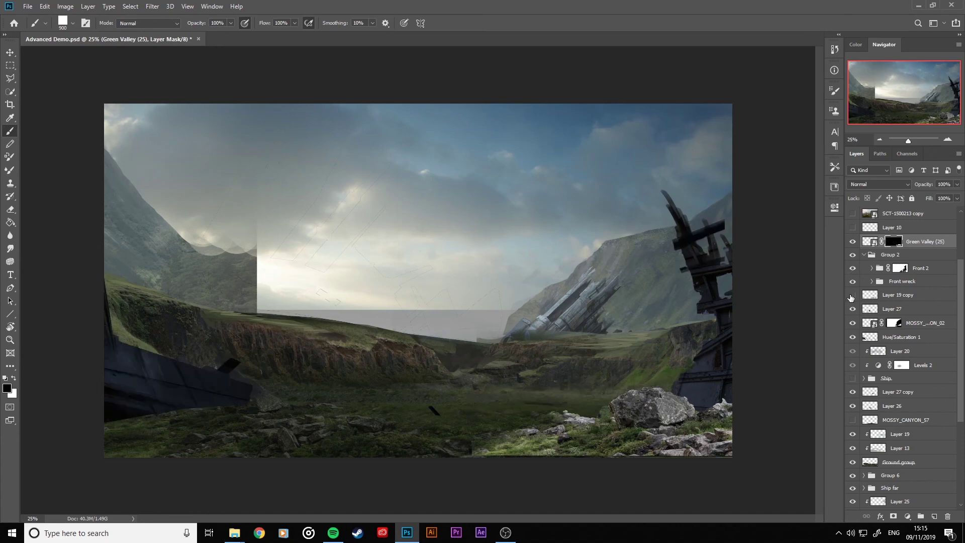
{"action": "left_click", "coordinate": [852, 295]}
{"action": "left_click", "coordinate": [853, 308]}
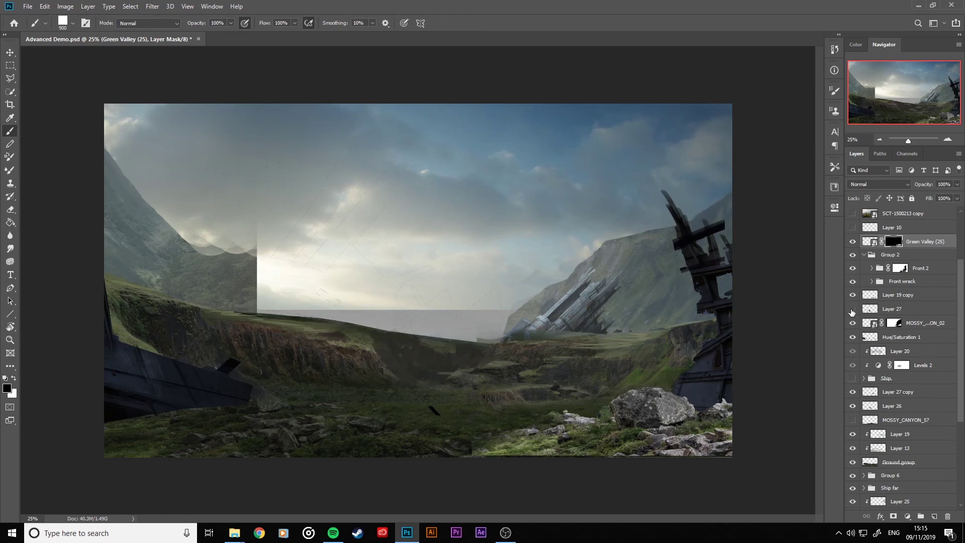
{"action": "left_click", "coordinate": [852, 309]}
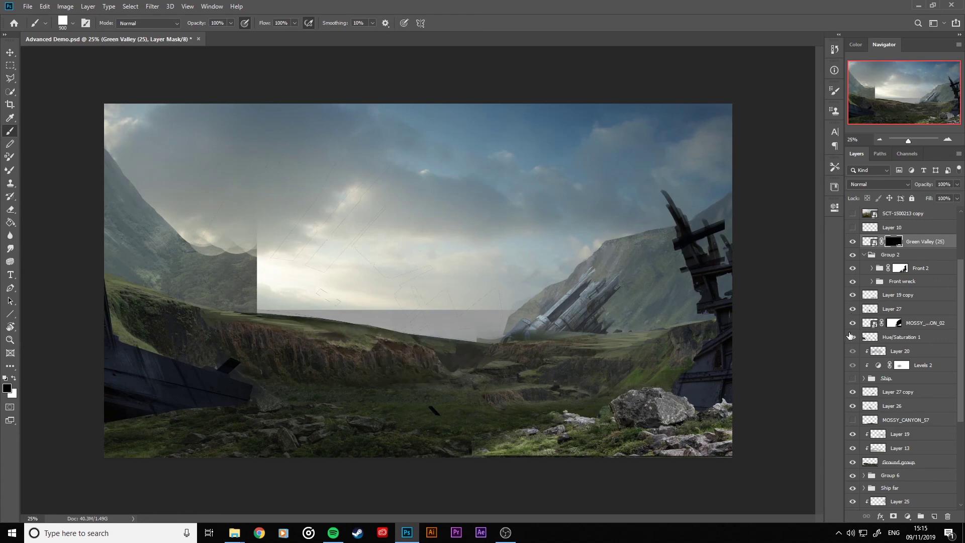
{"action": "left_click", "coordinate": [853, 337]}
{"action": "left_click", "coordinate": [853, 338]}
{"action": "left_click", "coordinate": [852, 462]}
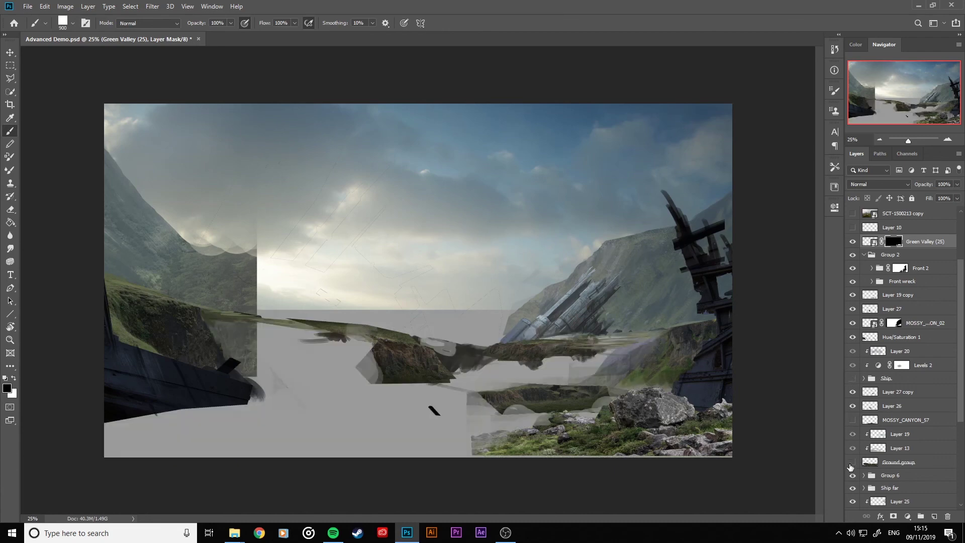
{"action": "left_click", "coordinate": [852, 462]}
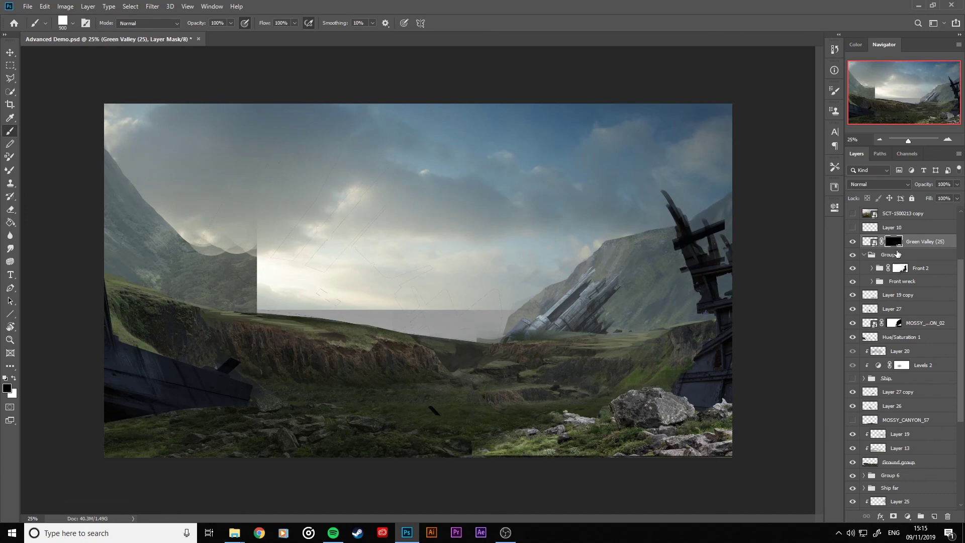
Target the Green Valley (25) image instead of its mask and rasterize the smart object.
{"action": "left_click", "coordinate": [864, 245]}
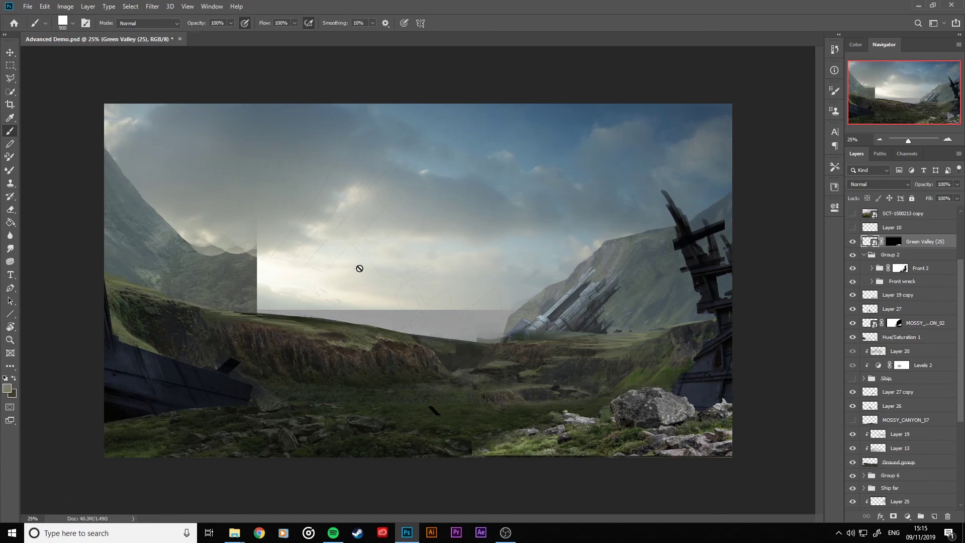
{"action": "key", "text": "e"}
{"action": "left_click", "coordinate": [420, 330]}
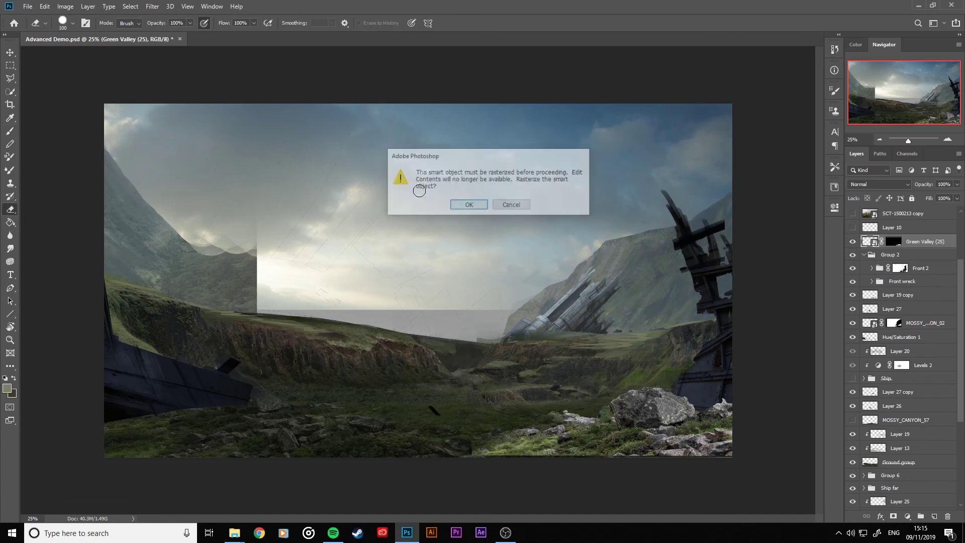
{"action": "left_click", "coordinate": [458, 204]}
Try Match Color on the Green Valley (25) image, using Advanced Demo.psd's Ground group layer as the source.
{"action": "left_click", "coordinate": [66, 7]}
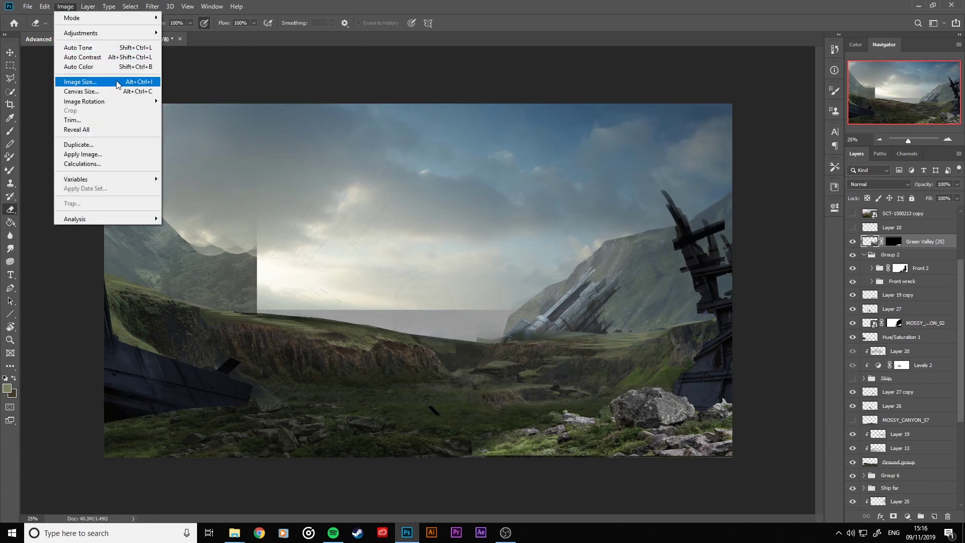
{"action": "mouse_move", "coordinate": [103, 37]}
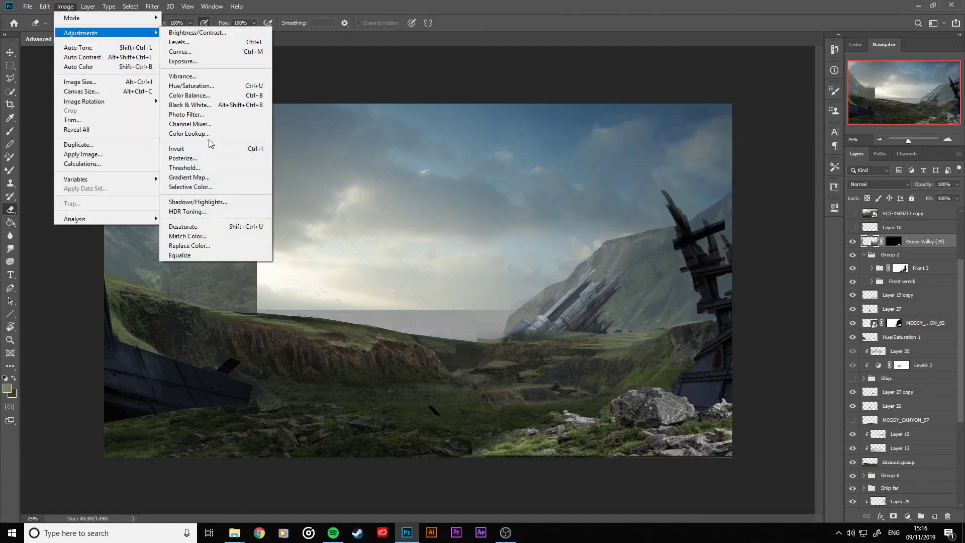
{"action": "left_click", "coordinate": [188, 235]}
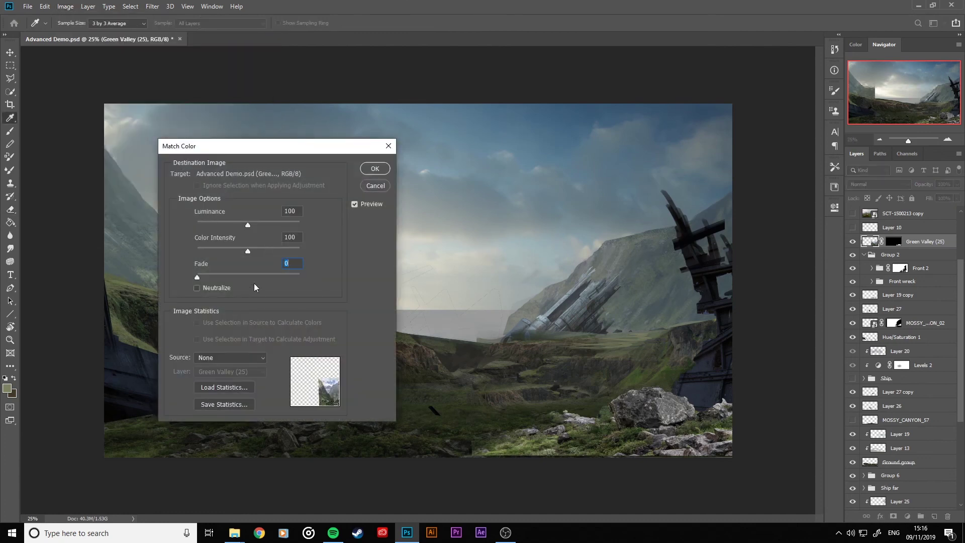
{"action": "left_click", "coordinate": [229, 358]}
{"action": "left_click", "coordinate": [224, 370]}
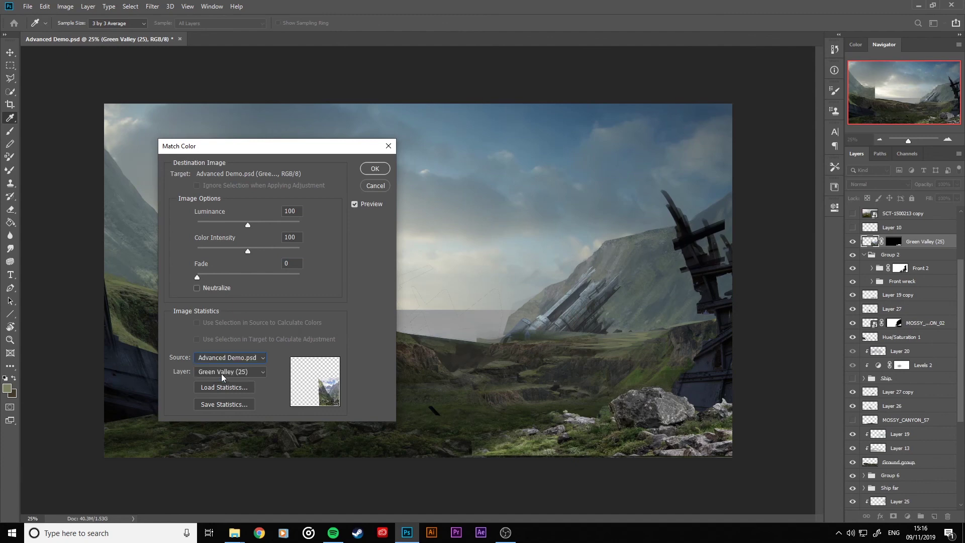
{"action": "left_click", "coordinate": [226, 372]}
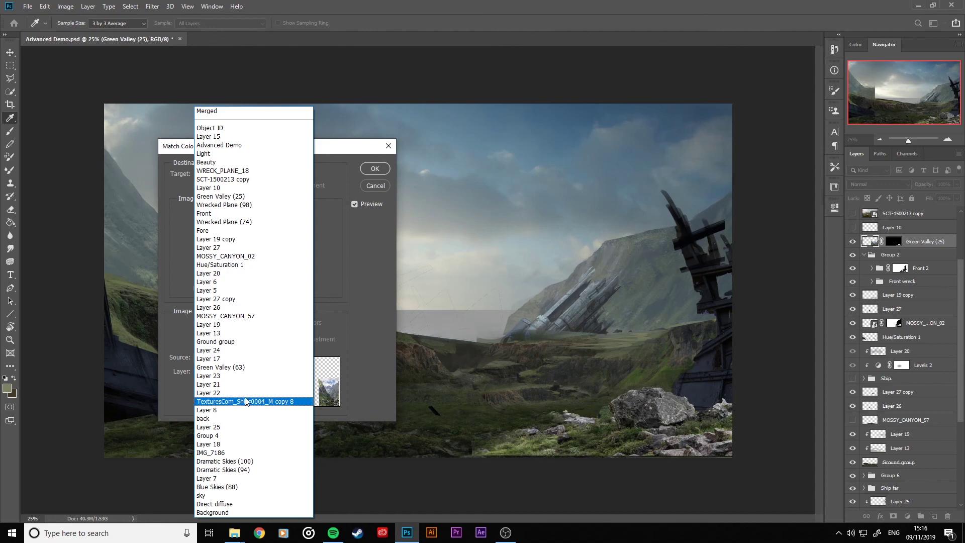
{"action": "left_click", "coordinate": [243, 343]}
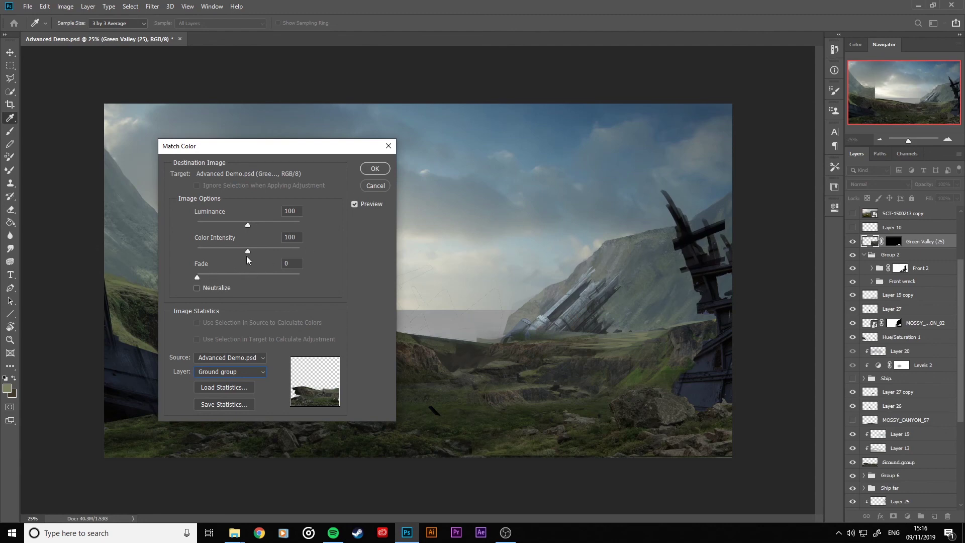
Try a Match Color blend with Fade 32, Luminance 61 and adjusted Color Intensity on the foreground rocks.
{"action": "left_click_drag", "start_coordinate": [197, 278], "coordinate": [222, 278]}
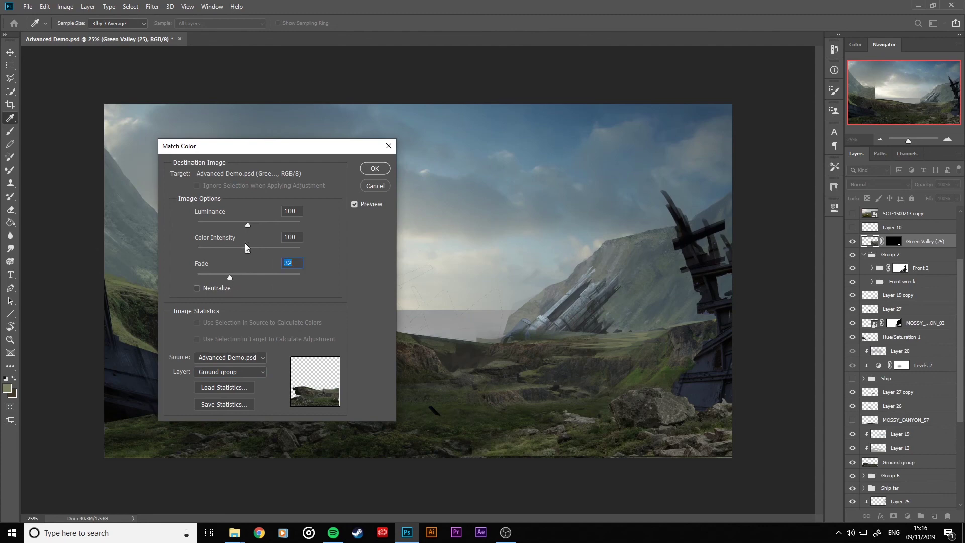
{"action": "left_click_drag", "start_coordinate": [247, 224], "coordinate": [267, 252]}
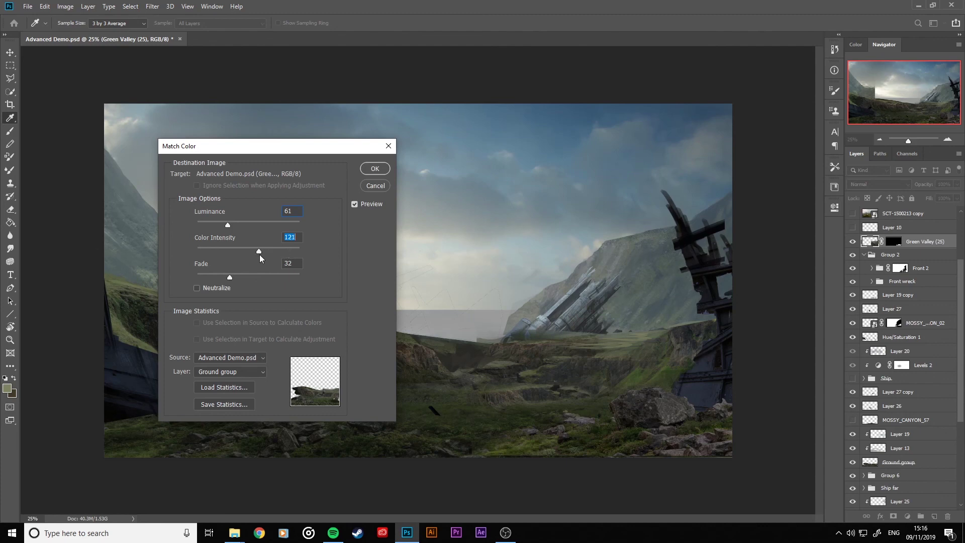
{"action": "mouse_move", "coordinate": [259, 254]}
{"action": "left_mouse_down"}
{"action": "mouse_move", "coordinate": [232, 257]}
{"action": "mouse_move", "coordinate": [241, 255]}
{"action": "left_mouse_up"}
{"action": "key", "text": "Return"}
{"action": "key", "text": "e"}
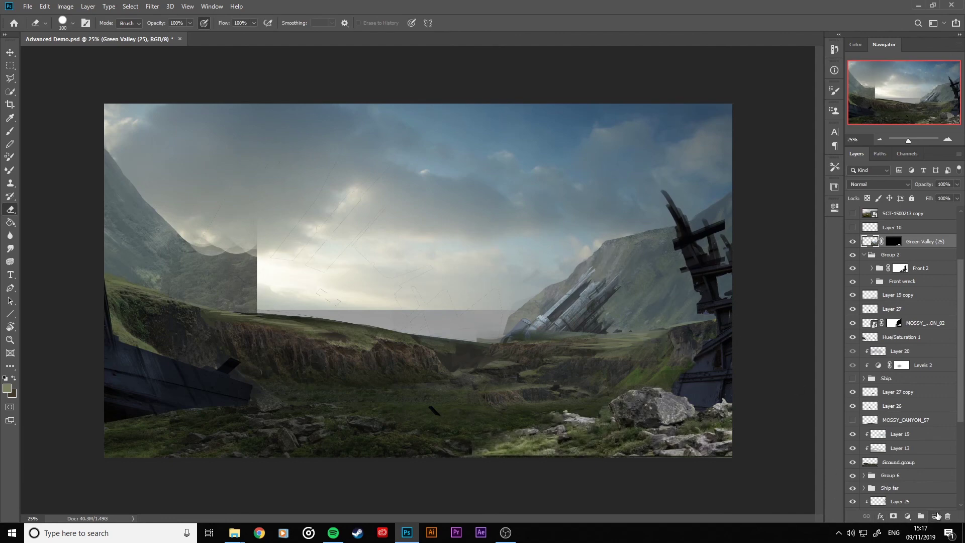
Add a new layer clipped to Green Valley (25) and cover the foreground rocks in blue with a 1200 px Soft Round brush.
{"action": "left_click", "coordinate": [935, 516]}
{"action": "left_click", "coordinate": [914, 248], "text": "alt"}
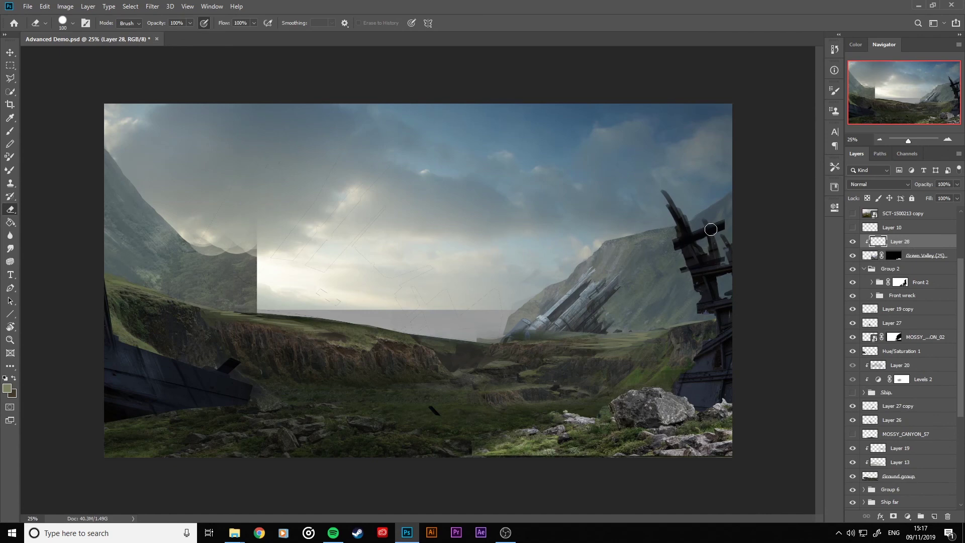
{"action": "left_click", "coordinate": [10, 131]}
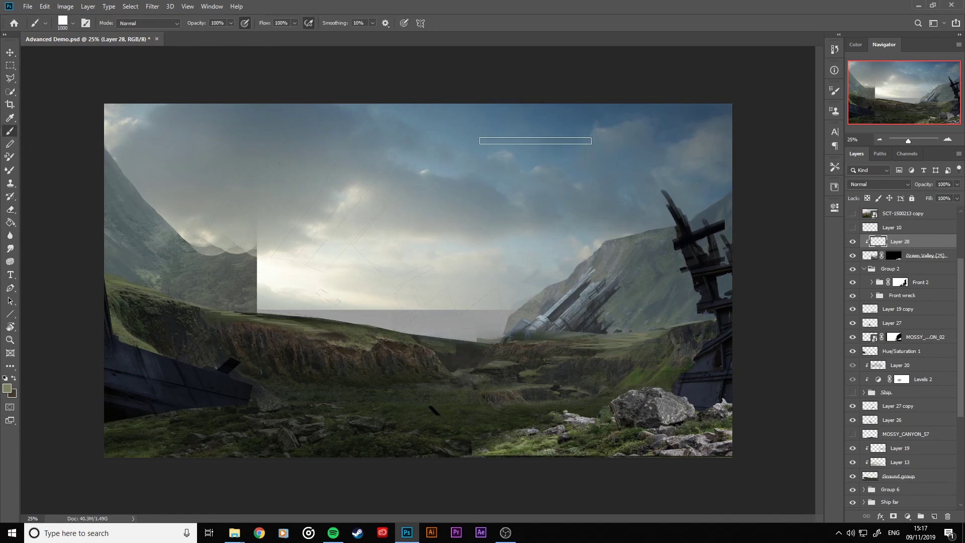
{"action": "key", "text": "bracketleft"}
{"action": "key", "text": "bracketleft"}
{"action": "right_click", "coordinate": [517, 227]}
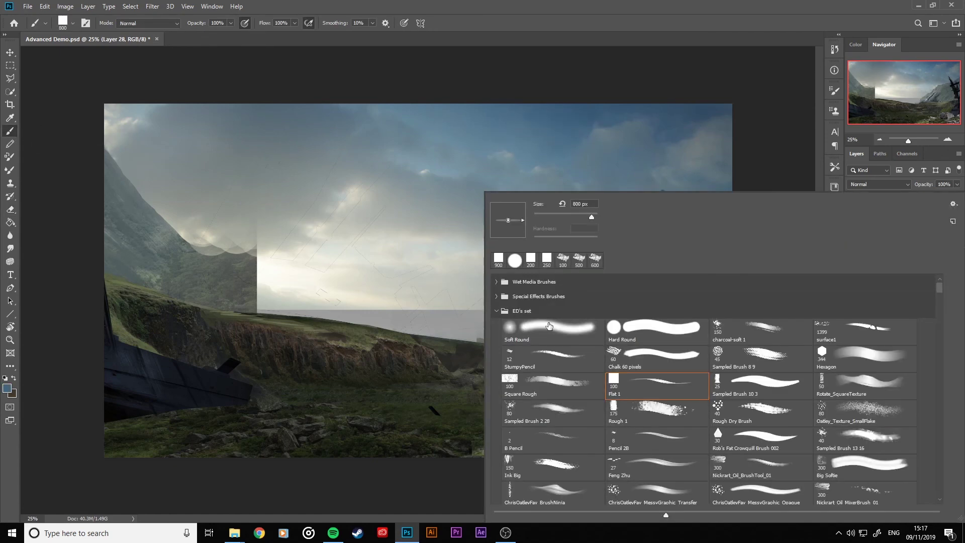
{"action": "double_click", "coordinate": [549, 326]}
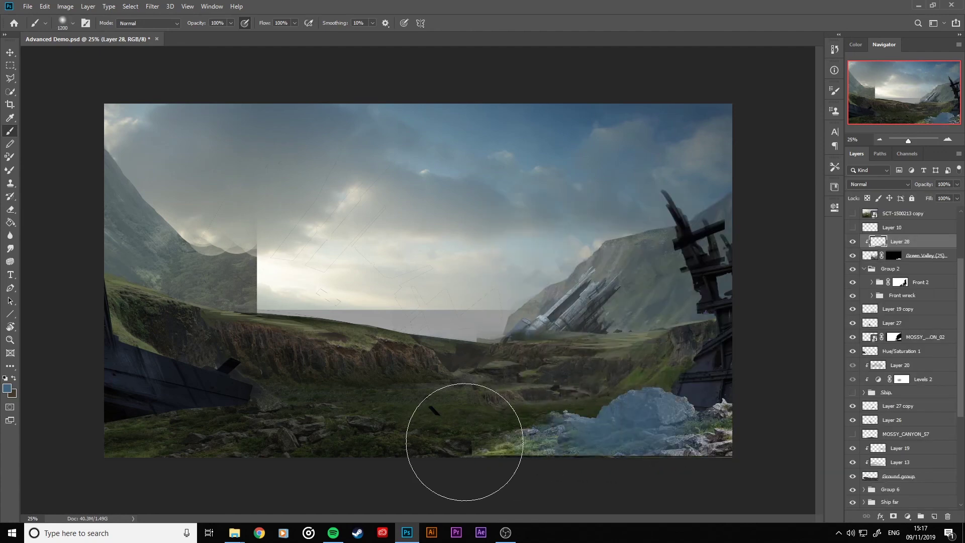
{"action": "left_click_drag", "start_coordinate": [547, 436], "coordinate": [736, 430]}
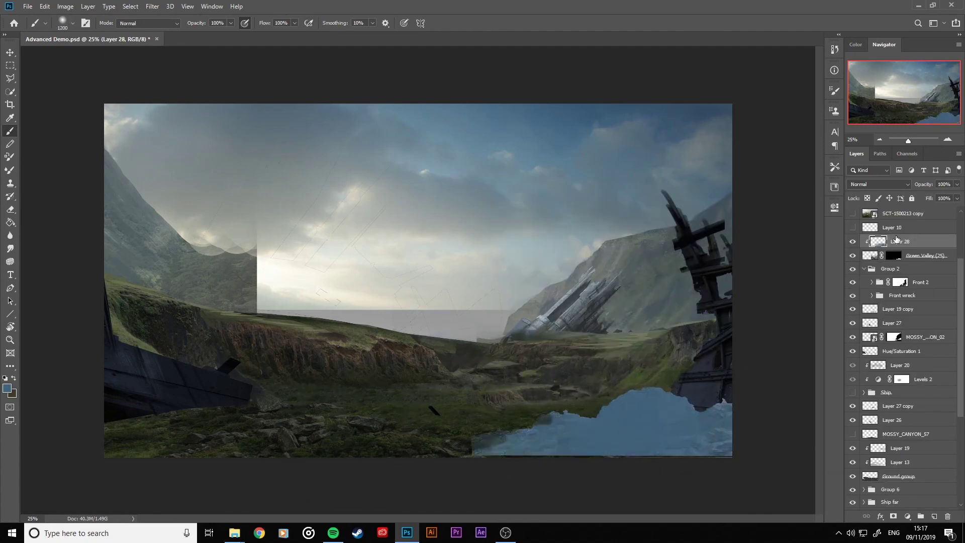
Set the clipped blue layer to Multiply at 78% opacity and hide it.
{"action": "left_click", "coordinate": [878, 184]}
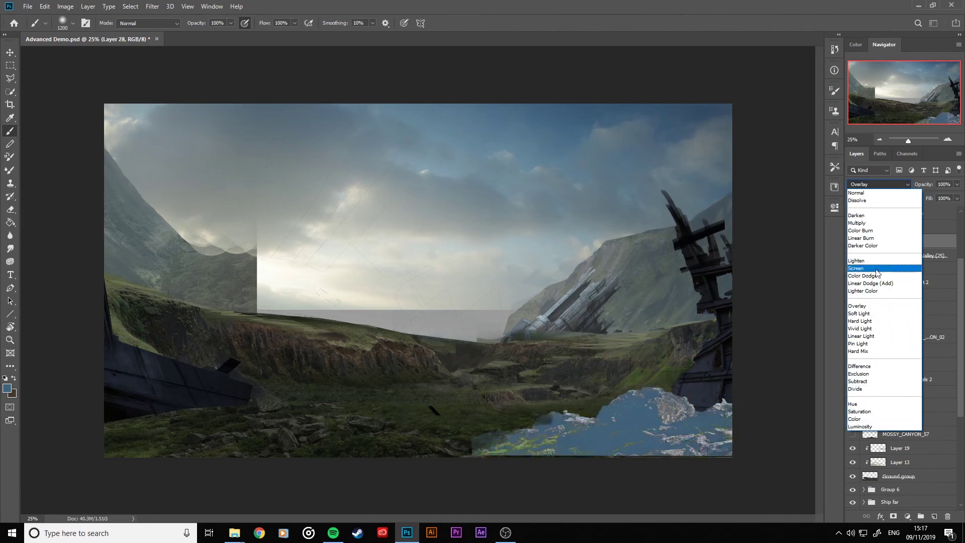
{"action": "left_click", "coordinate": [876, 227]}
{"action": "left_click_drag", "start_coordinate": [900, 191], "coordinate": [913, 187]}
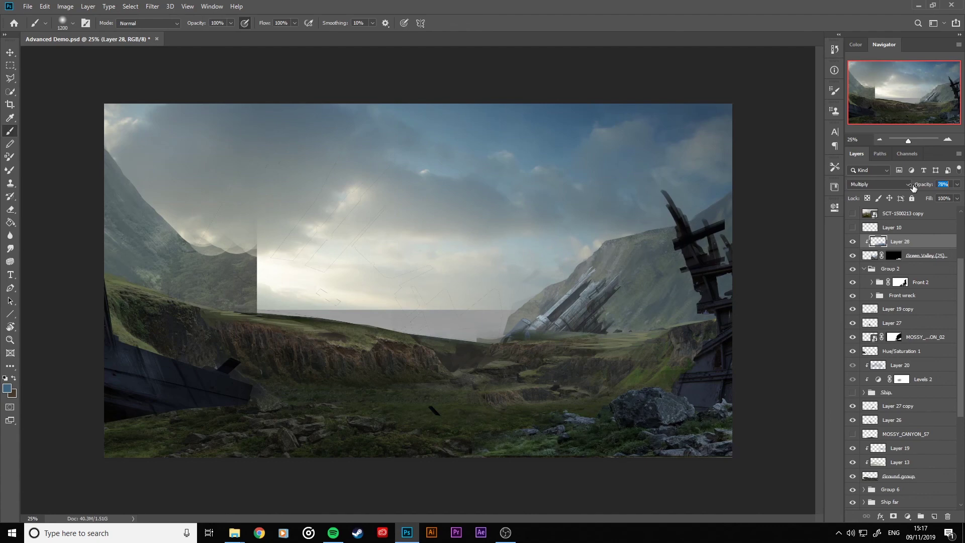
{"action": "left_click", "coordinate": [853, 242]}
Apply Match Color to the Green Valley (25) image, with Advanced Demo.psd's Ground group as the source and the default image options.
{"action": "left_click", "coordinate": [866, 256]}
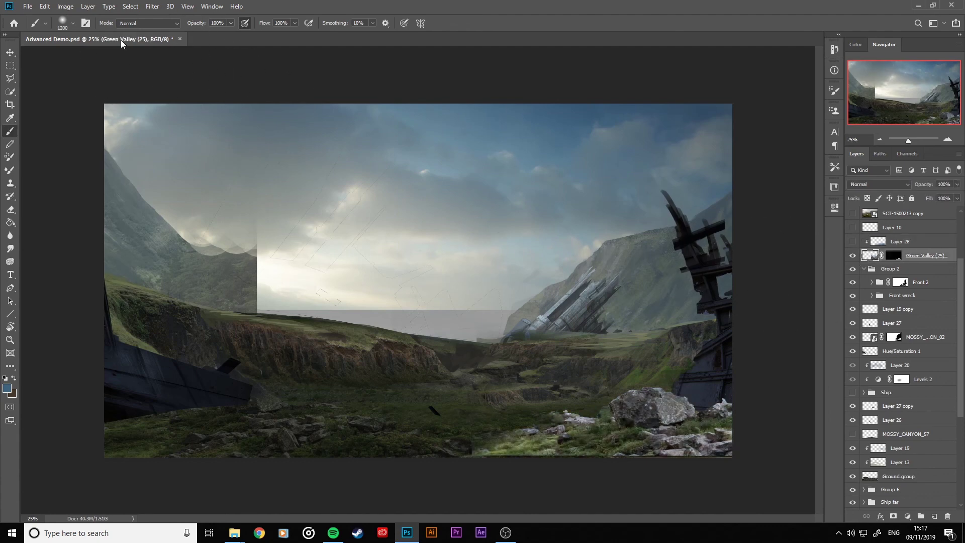
{"action": "left_click", "coordinate": [69, 10]}
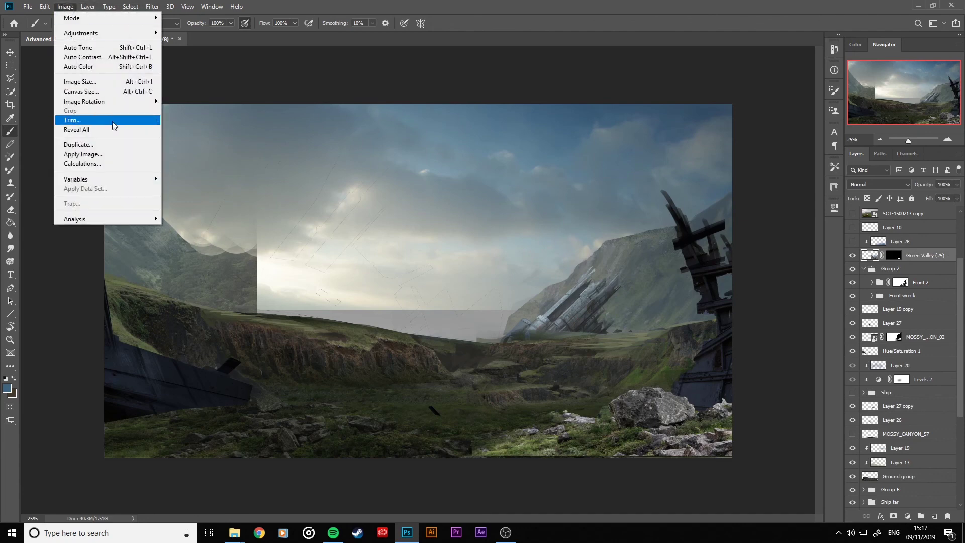
{"action": "left_click", "coordinate": [66, 7]}
{"action": "left_click", "coordinate": [66, 6]}
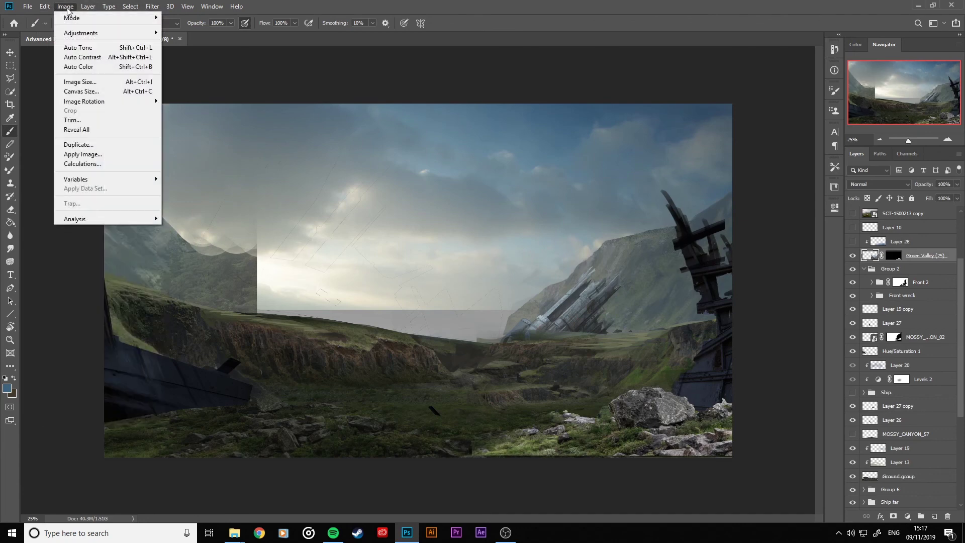
{"action": "mouse_move", "coordinate": [84, 33]}
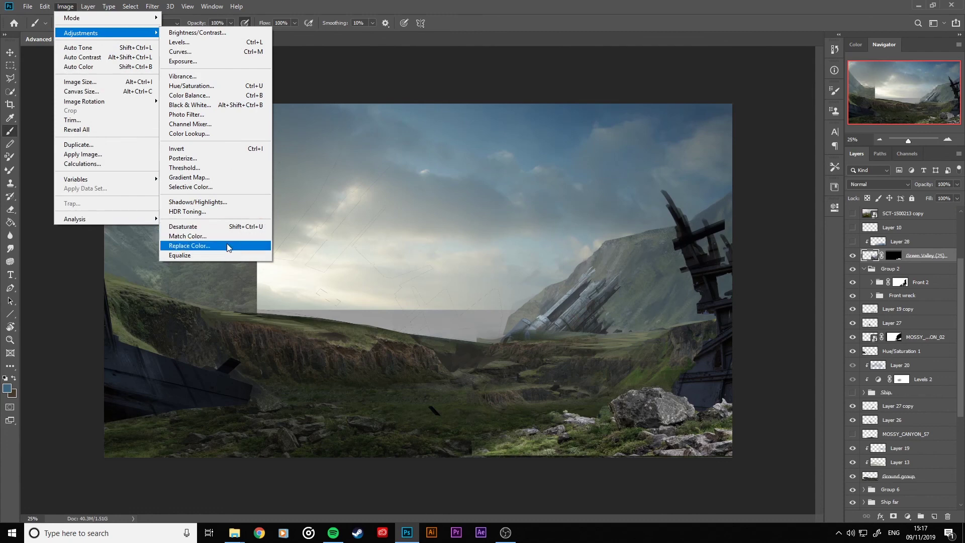
{"action": "left_click", "coordinate": [229, 237]}
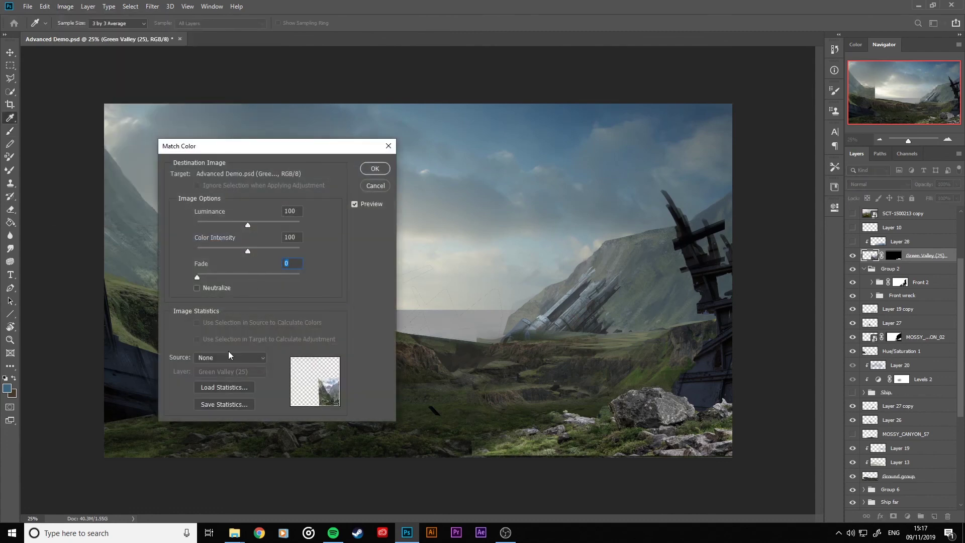
{"action": "left_click", "coordinate": [229, 358]}
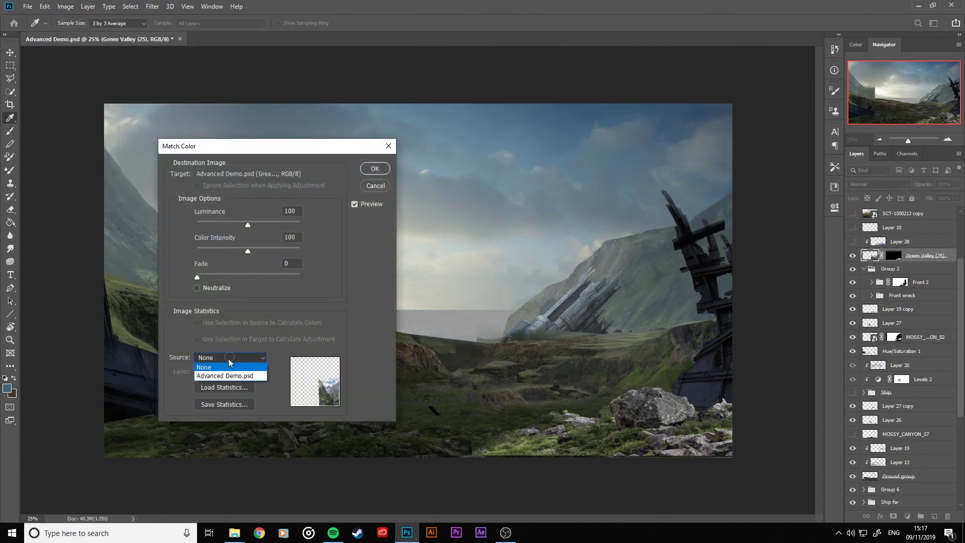
{"action": "left_click", "coordinate": [229, 370]}
{"action": "left_click", "coordinate": [228, 372]}
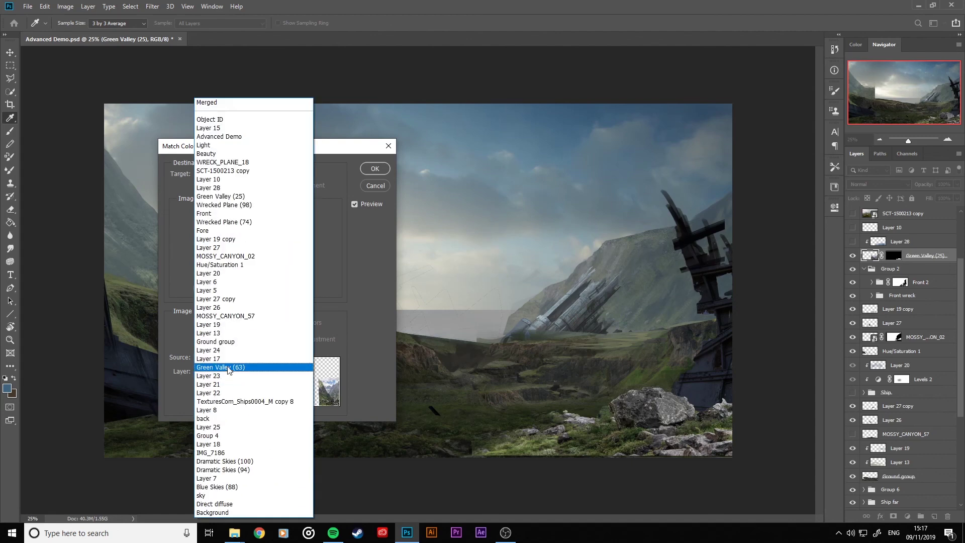
{"action": "left_click", "coordinate": [226, 341]}
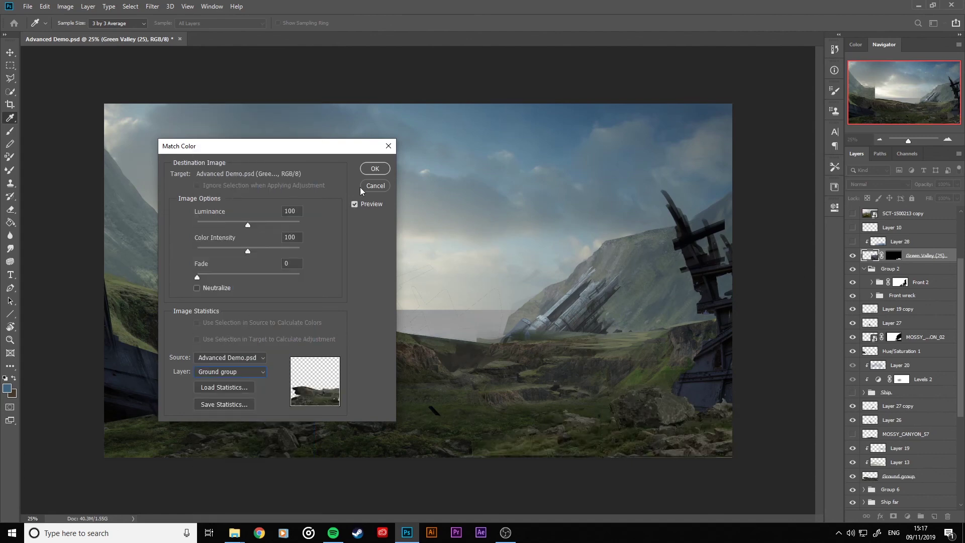
{"action": "left_click", "coordinate": [372, 169]}
{"action": "key", "text": "b"}
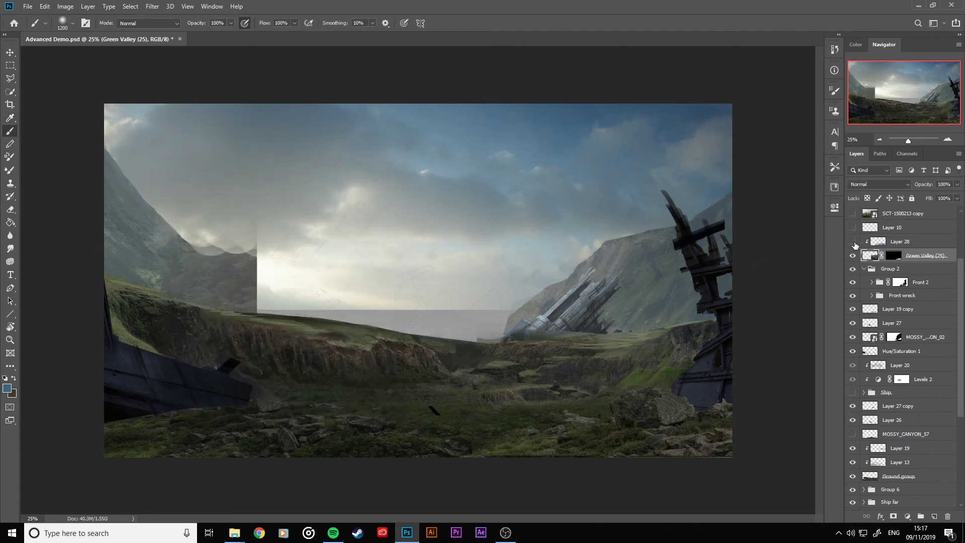
Show the clipped blue Multiply layer again and set its opacity to 47%.
{"action": "left_click", "coordinate": [853, 243]}
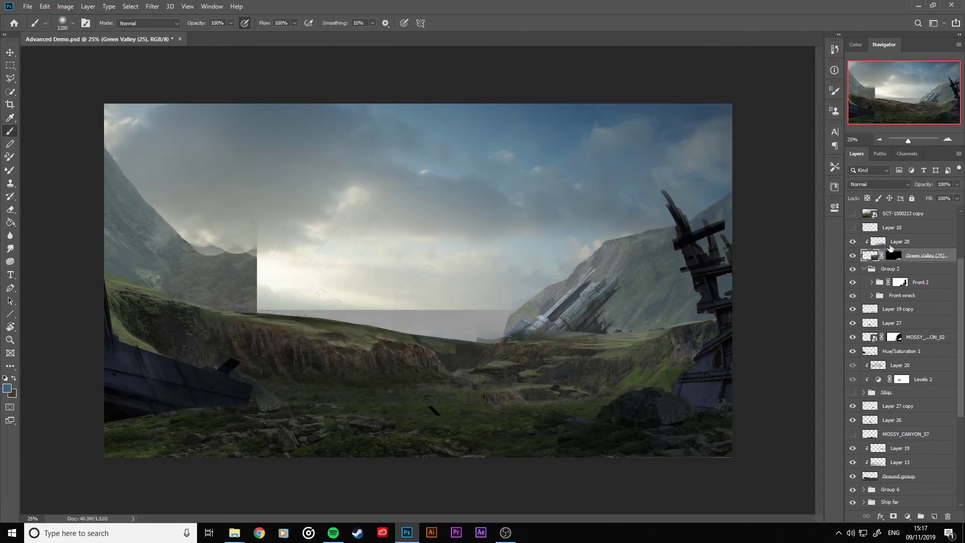
{"action": "left_click", "coordinate": [905, 245]}
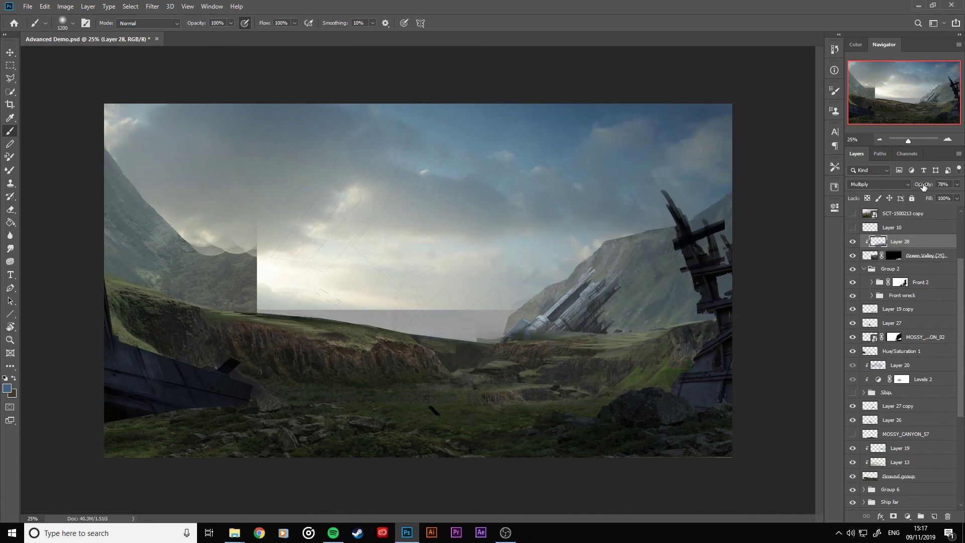
{"action": "left_click_drag", "start_coordinate": [923, 186], "coordinate": [908, 187]}
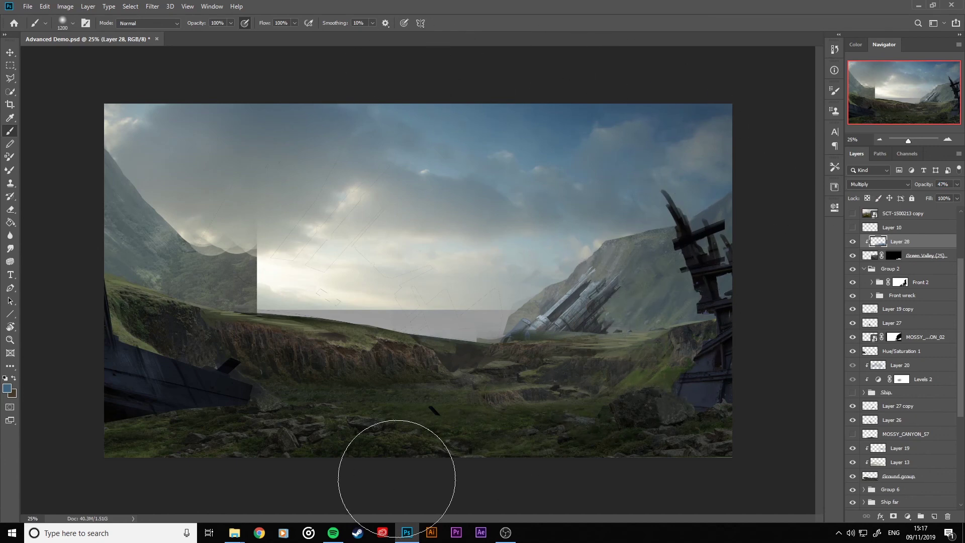
In File Explorer, look through the Green Valley folder for foreground rocks and place Green Valley (125).jpg into the Advanced Demo.psd painting.
{"action": "mouse_move", "coordinate": [234, 532]}
{"action": "left_click", "coordinate": [223, 488]}
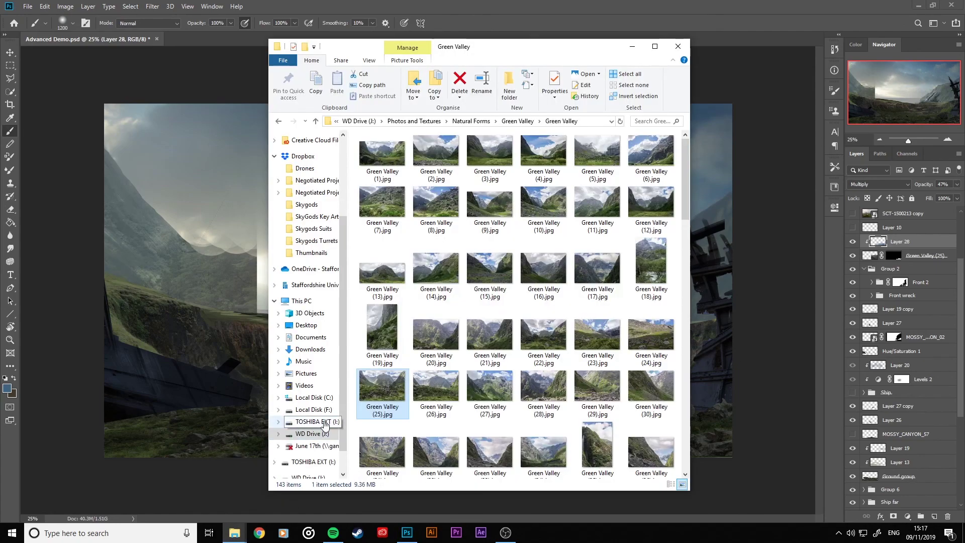
{"action": "scroll", "coordinate": [456, 375], "scroll_direction": "down", "scroll_amount": 5}
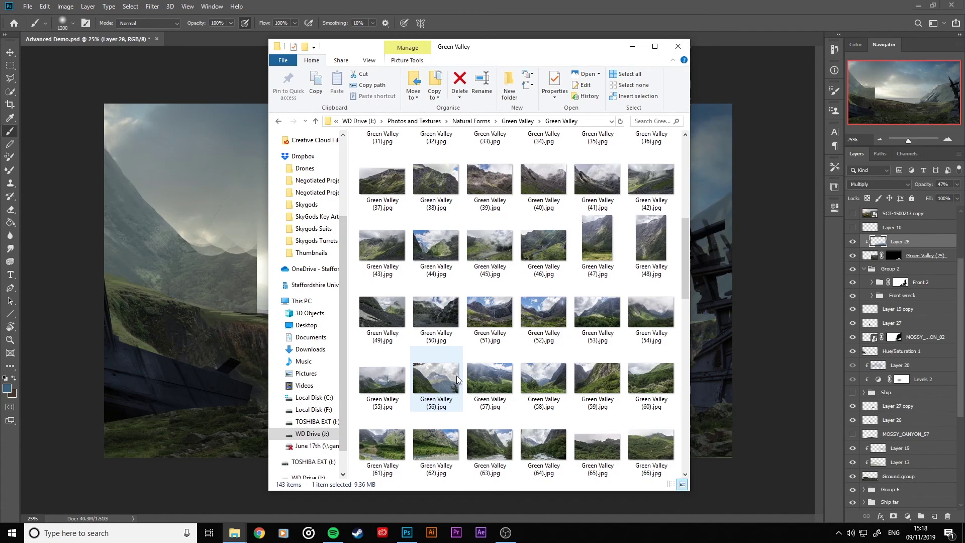
{"action": "scroll", "coordinate": [457, 376], "scroll_direction": "down", "scroll_amount": 3}
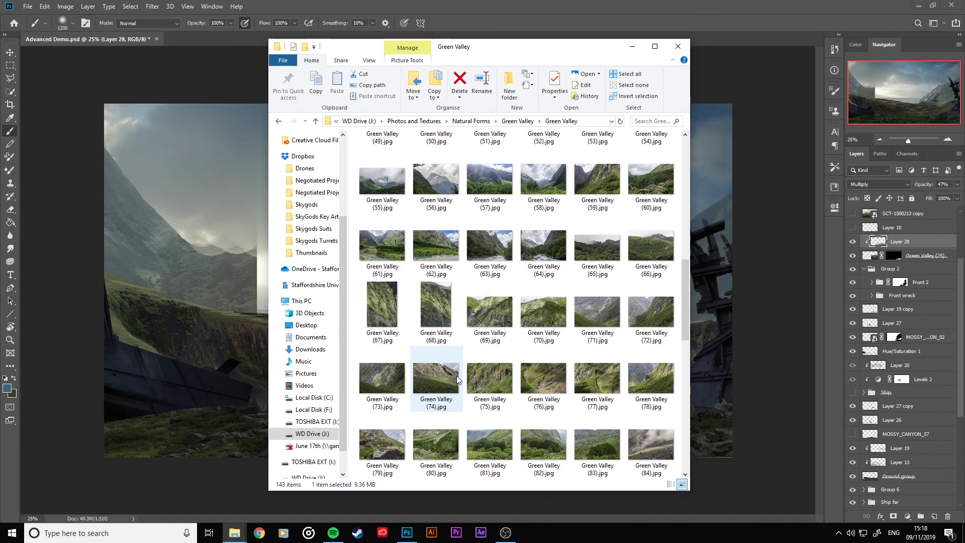
{"action": "scroll", "coordinate": [452, 382], "scroll_direction": "down", "scroll_amount": 3}
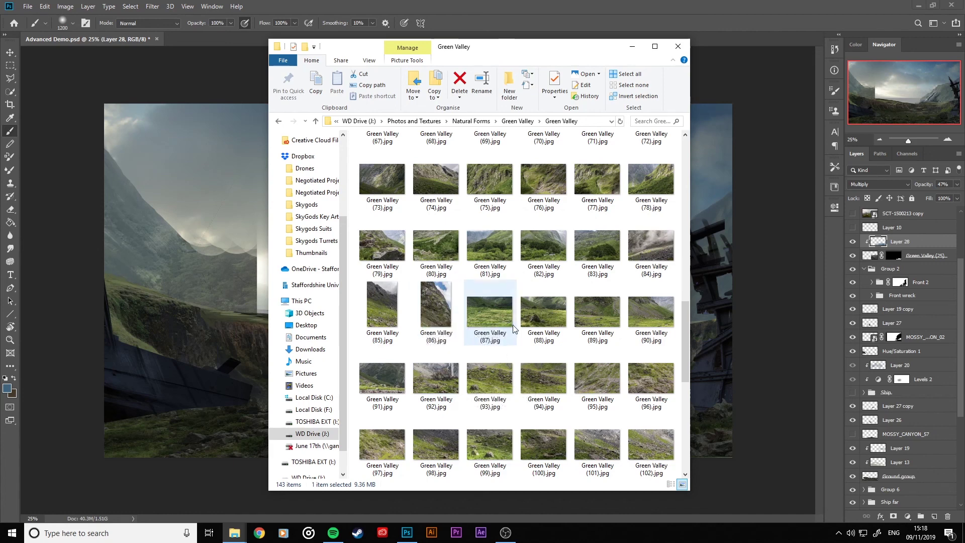
{"action": "scroll", "coordinate": [415, 351], "scroll_direction": "down", "scroll_amount": 3}
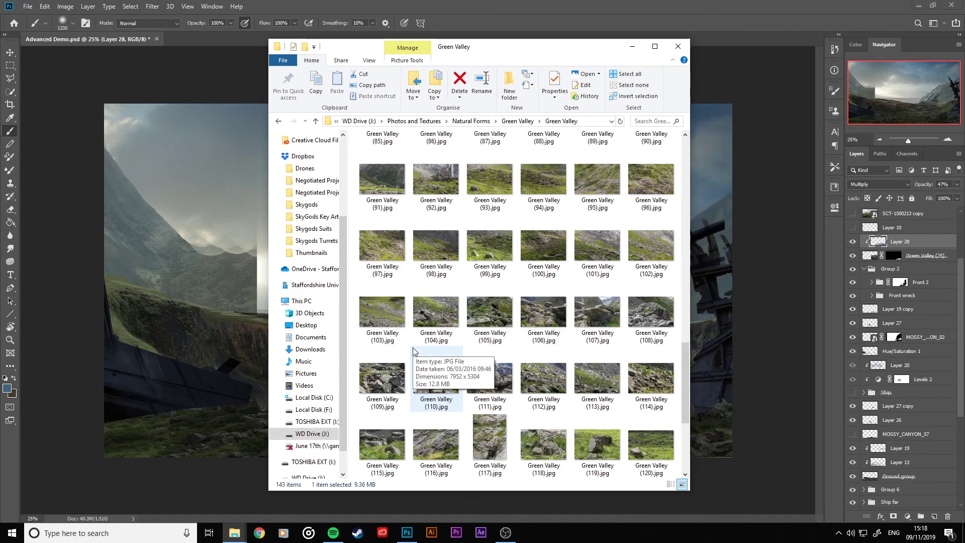
{"action": "scroll", "coordinate": [415, 351], "scroll_direction": "down", "scroll_amount": 3}
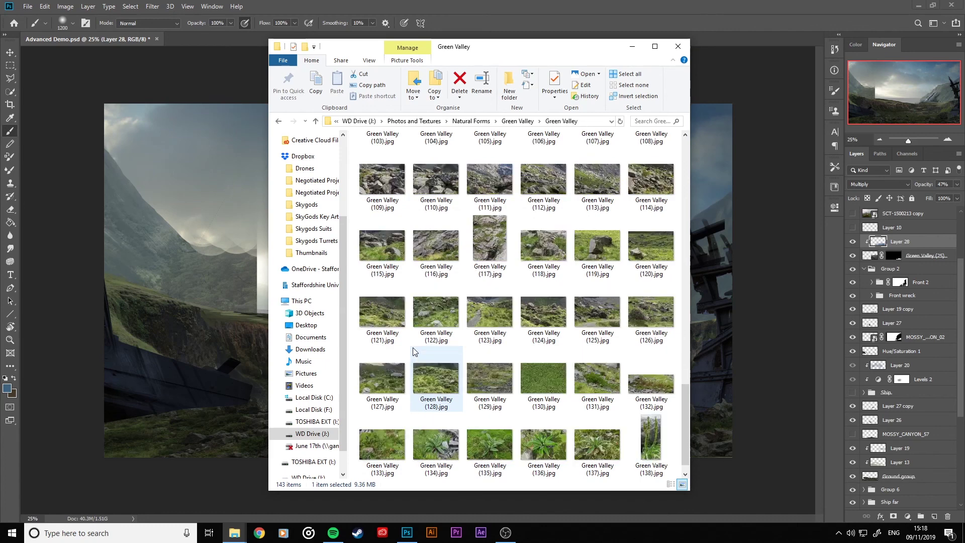
{"action": "scroll", "coordinate": [415, 351], "scroll_direction": "down", "scroll_amount": 3}
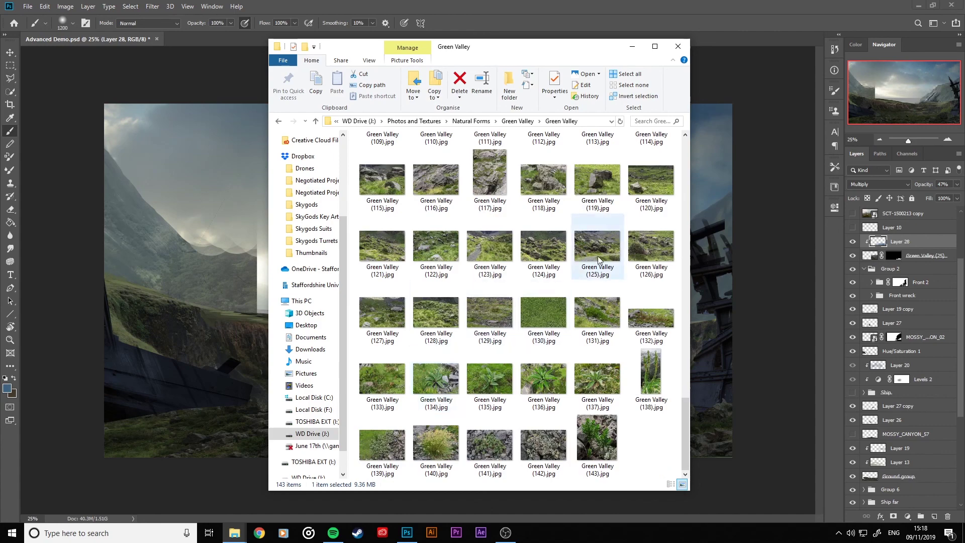
{"action": "left_click_drag", "start_coordinate": [598, 259], "coordinate": [216, 445]}
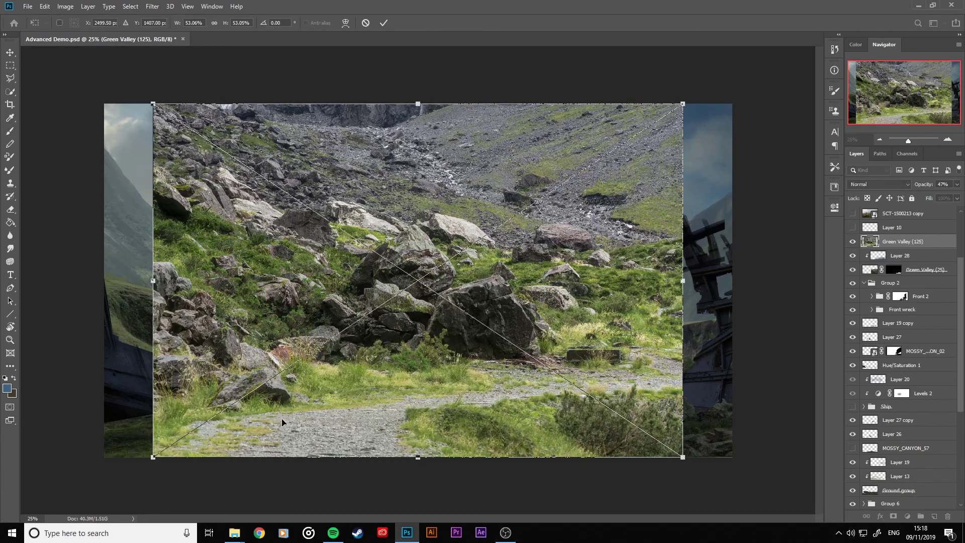
Scale the placed Green Valley (125) photo to about 28.7% and position it over the painting's lower-left foreground.
{"action": "left_click_drag", "start_coordinate": [324, 421], "coordinate": [198, 462]}
{"action": "left_click_drag", "start_coordinate": [495, 184], "coordinate": [246, 382]}
{"action": "key", "text": "b"}
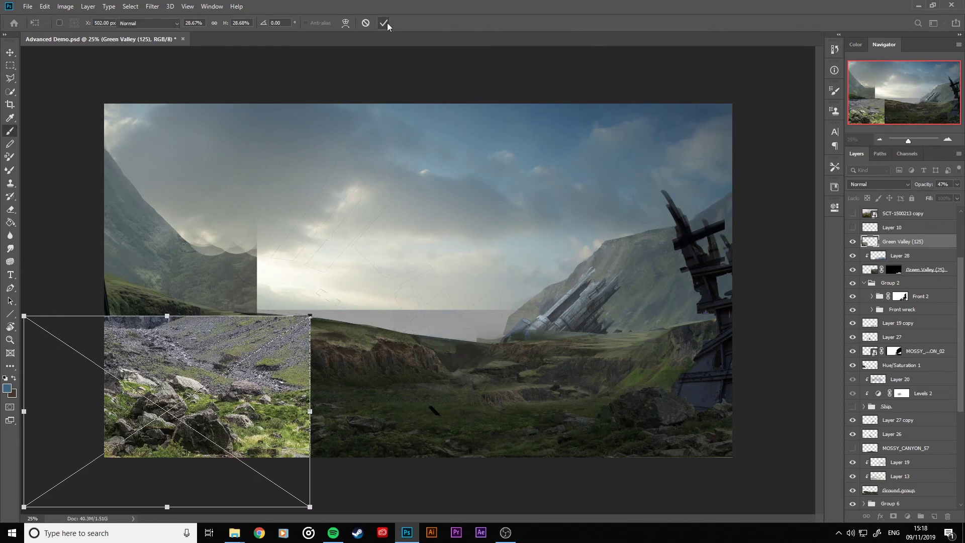
{"action": "left_click", "coordinate": [386, 23]}
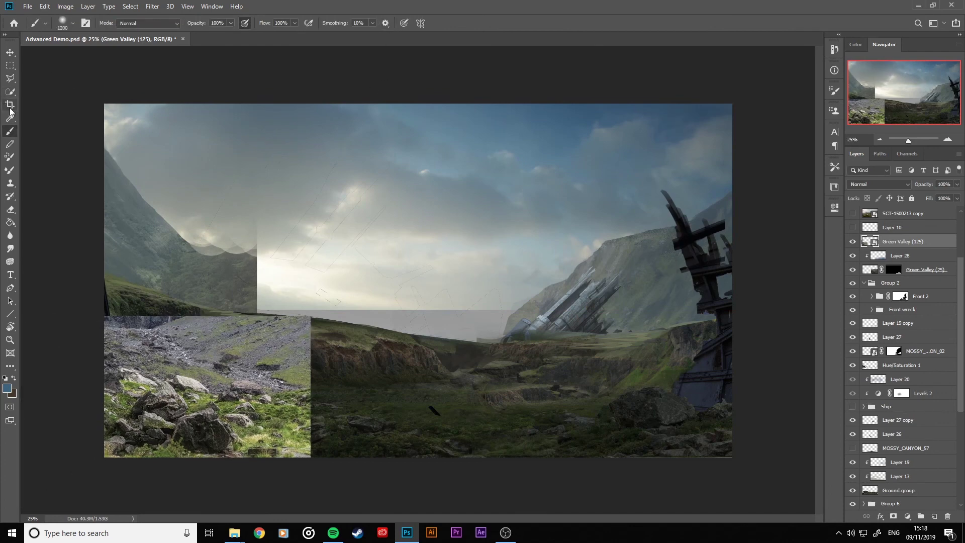
Quick-select the rocks and grass in Green Valley (125), rasterize the layer, delete everything outside the selection, and deselect.
{"action": "left_click", "coordinate": [10, 92]}
{"action": "mouse_move", "coordinate": [94, 426]}
{"action": "left_mouse_down"}
{"action": "mouse_move", "coordinate": [141, 385]}
{"action": "mouse_move", "coordinate": [165, 402]}
{"action": "mouse_move", "coordinate": [177, 430]}
{"action": "mouse_move", "coordinate": [231, 440]}
{"action": "mouse_move", "coordinate": [217, 410]}
{"action": "mouse_move", "coordinate": [285, 417]}
{"action": "mouse_move", "coordinate": [254, 393]}
{"action": "mouse_move", "coordinate": [134, 385]}
{"action": "mouse_move", "coordinate": [114, 372]}
{"action": "mouse_move", "coordinate": [107, 473]}
{"action": "left_mouse_up"}
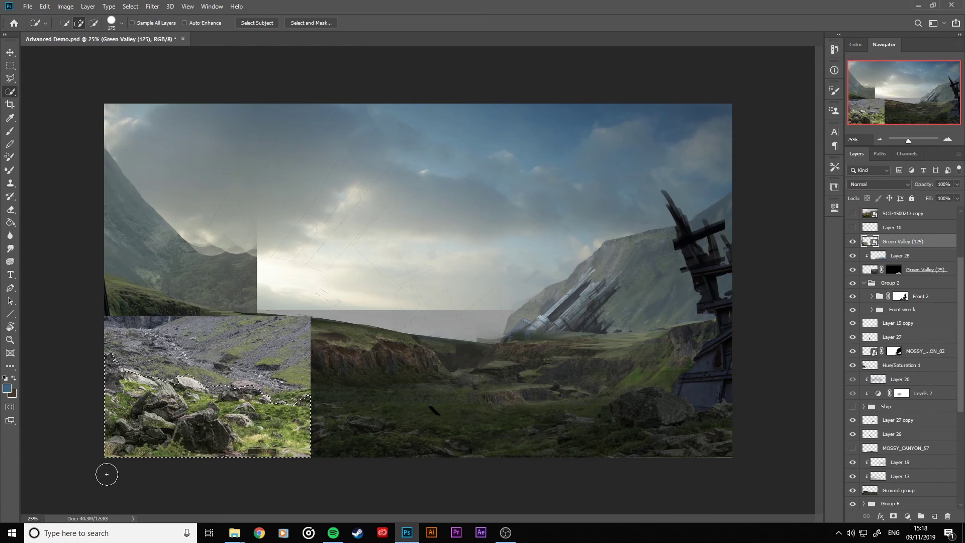
{"action": "key", "text": "ctrl+shift+i"}
{"action": "key", "text": "Delete"}
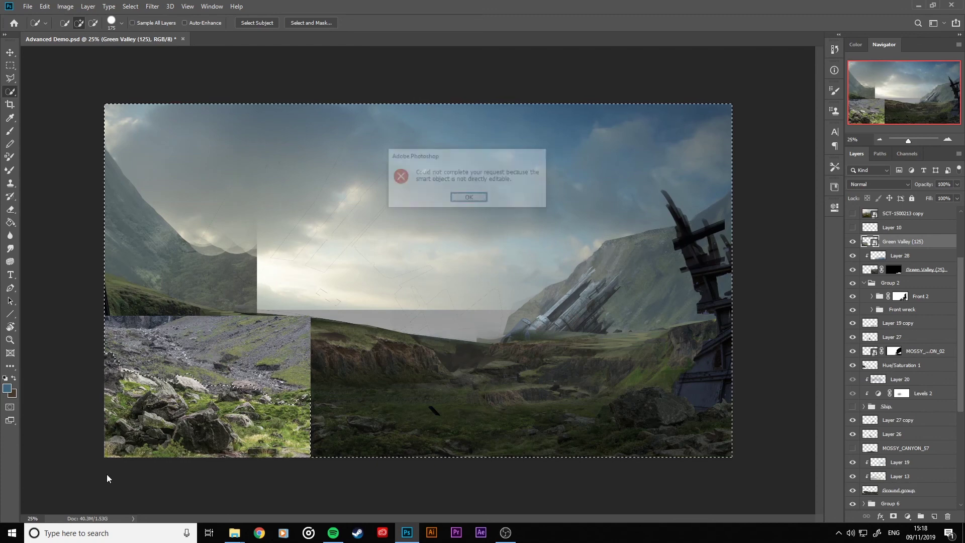
{"action": "key", "text": "Return"}
{"action": "key", "text": "e"}
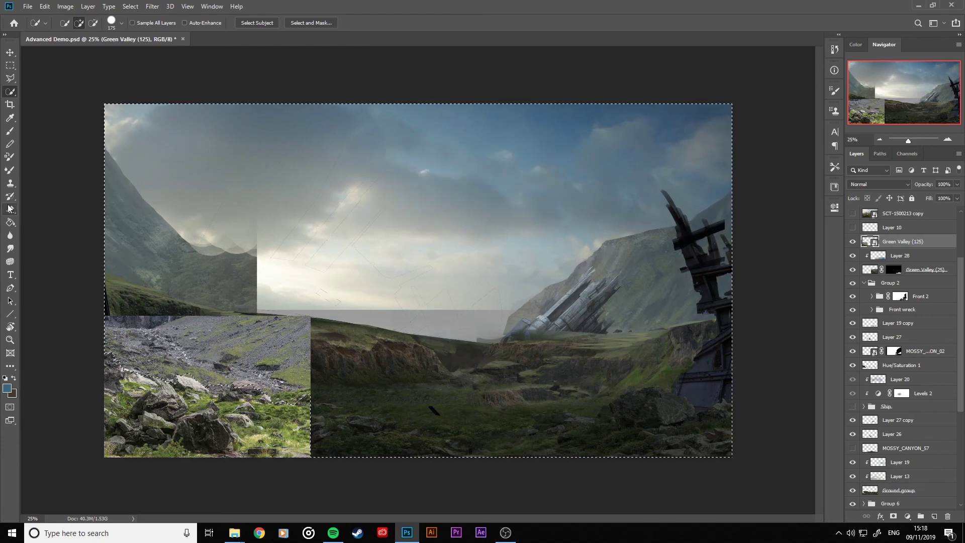
{"action": "left_click", "coordinate": [272, 239]}
{"action": "left_click", "coordinate": [469, 204]}
{"action": "key", "text": "Delete"}
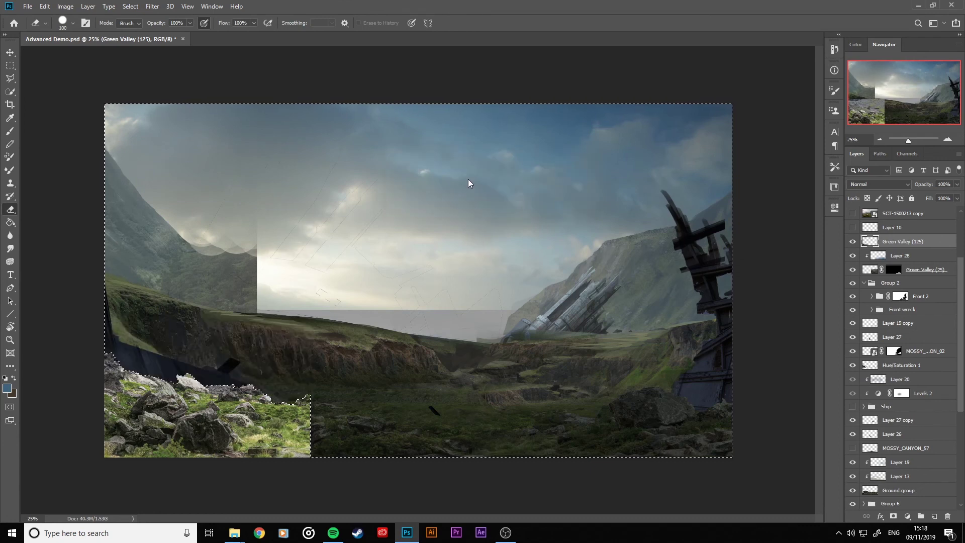
{"action": "key", "text": "ctrl+d"}
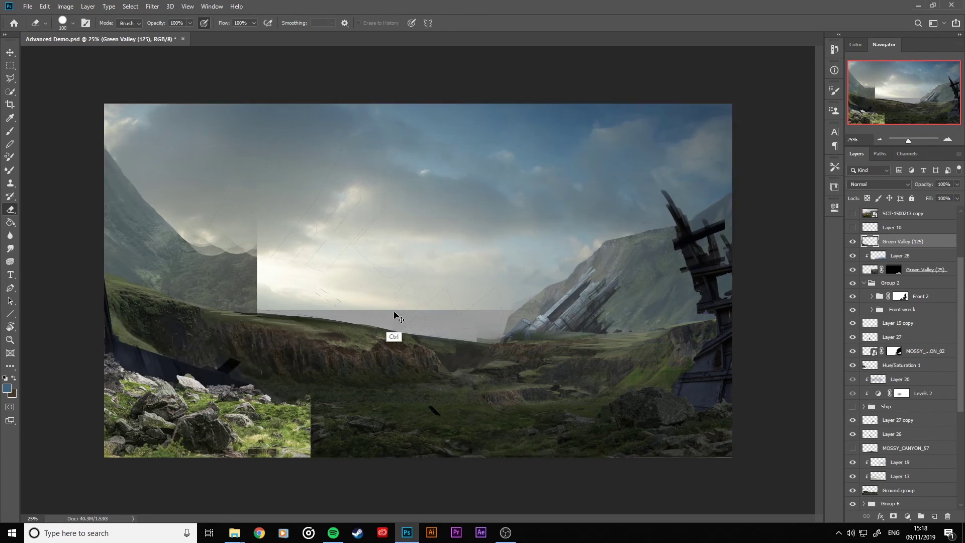
Scale the Green Valley (125) rock cutout to about 80% and fit it into the canvas's lower-left corner below the wreck.
{"action": "key", "text": "ctrl+t"}
{"action": "left_click_drag", "start_coordinate": [312, 318], "coordinate": [247, 374]}
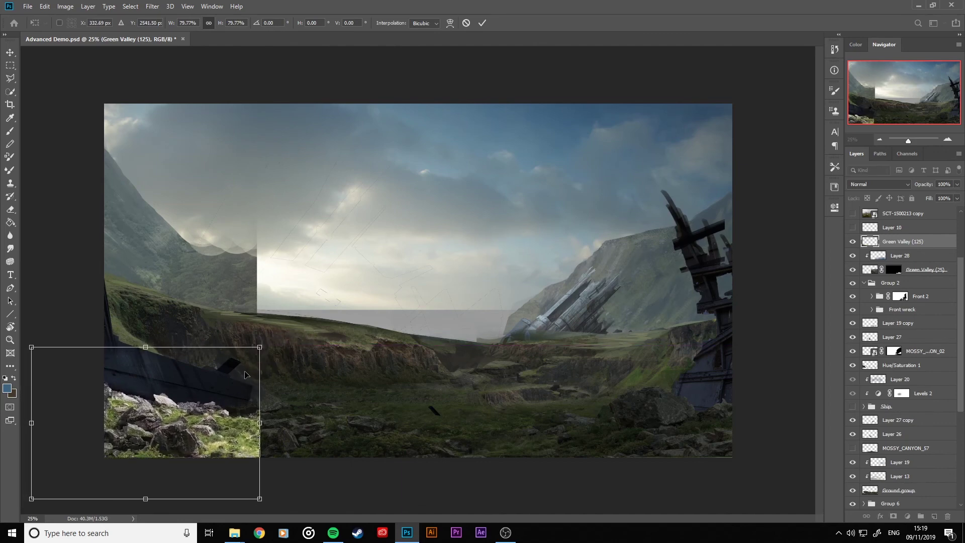
{"action": "left_click", "coordinate": [482, 23]}
Erase the hard inner edge of the Green Valley (125) rocks with a 500 px soft eraser, then reduce the eraser to 250 px.
{"action": "key", "text": "e"}
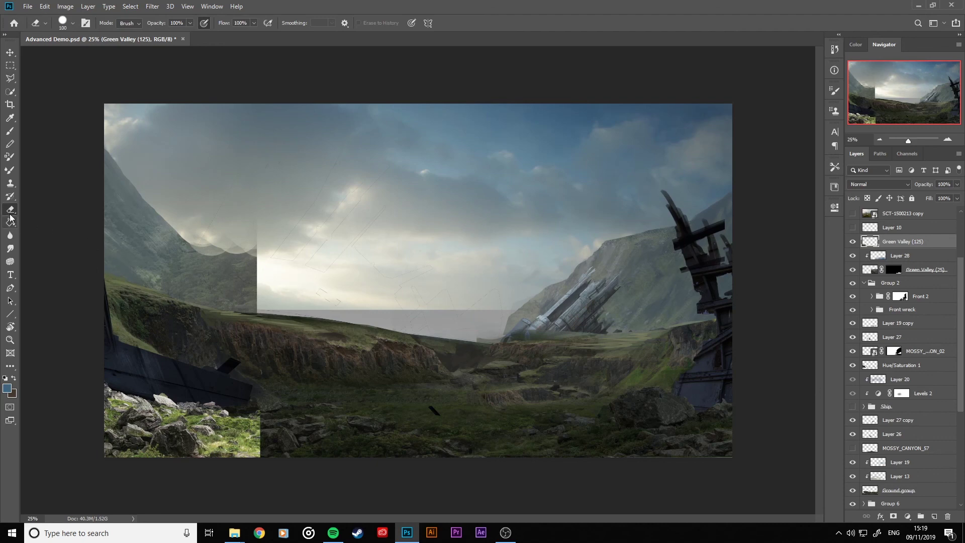
{"action": "left_click_drag", "start_coordinate": [131, 393], "coordinate": [249, 399]}
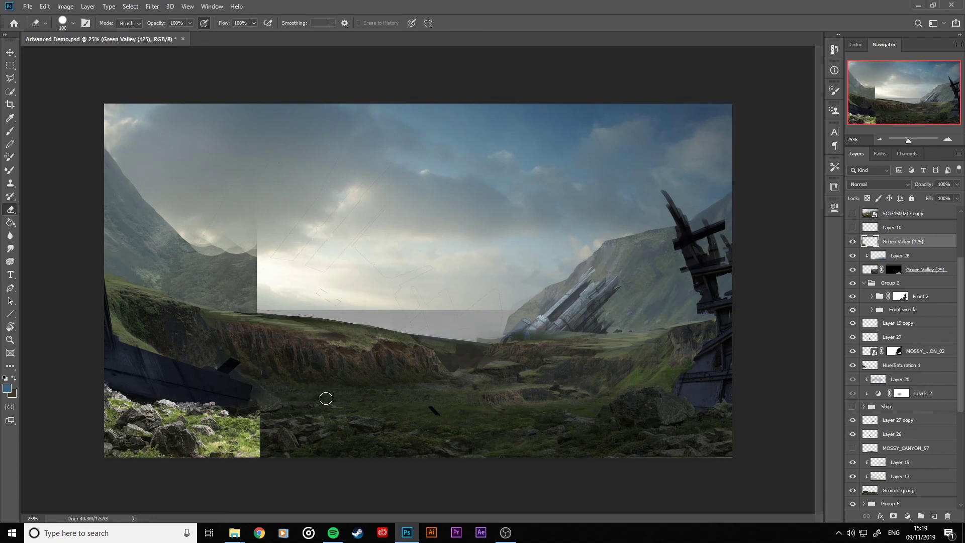
{"action": "key", "text": "bracketright"}
{"action": "key", "text": "bracketright"}
{"action": "key", "text": "bracketright"}
{"action": "key", "text": "bracketright"}
{"action": "key", "text": "bracketright"}
{"action": "key", "text": "bracketright"}
{"action": "key", "text": "bracketright"}
{"action": "key", "text": "bracketright"}
{"action": "left_click", "coordinate": [278, 425]}
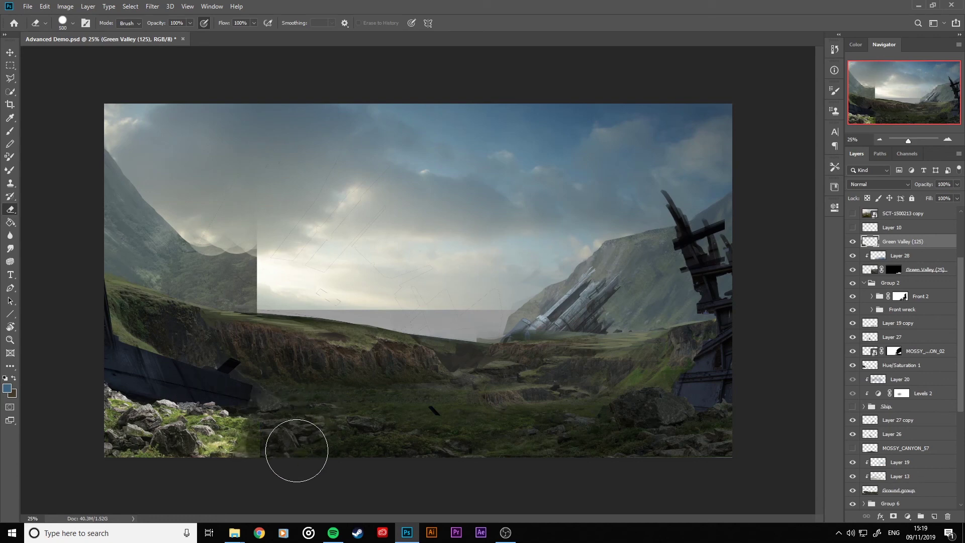
{"action": "key", "text": "bracketleft"}
{"action": "key", "text": "bracketleft"}
{"action": "key", "text": "bracketleft"}
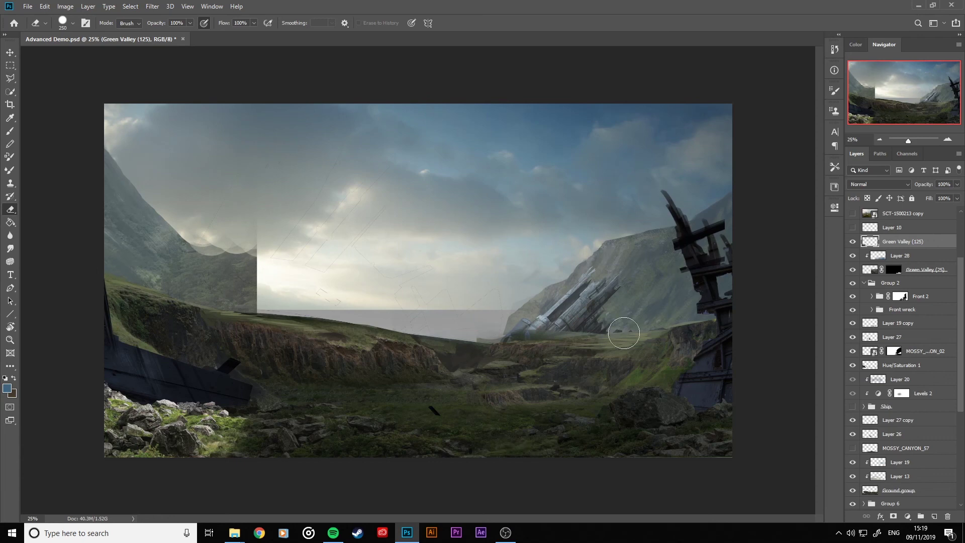
Duplicate the Green Valley (125) layer under its default name and move the copy directly above Layer 19 in the layer stack.
{"action": "left_click", "coordinate": [10, 77]}
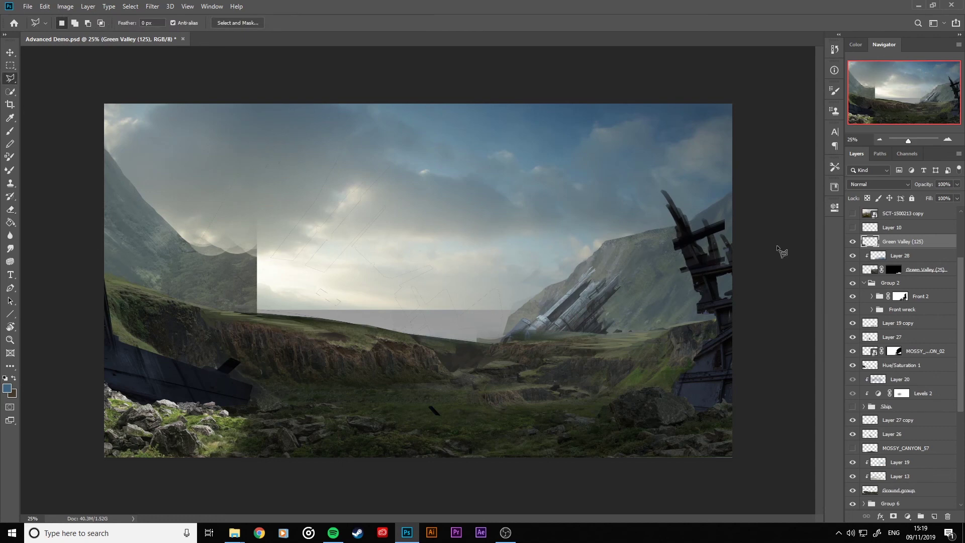
{"action": "right_click", "coordinate": [926, 260]}
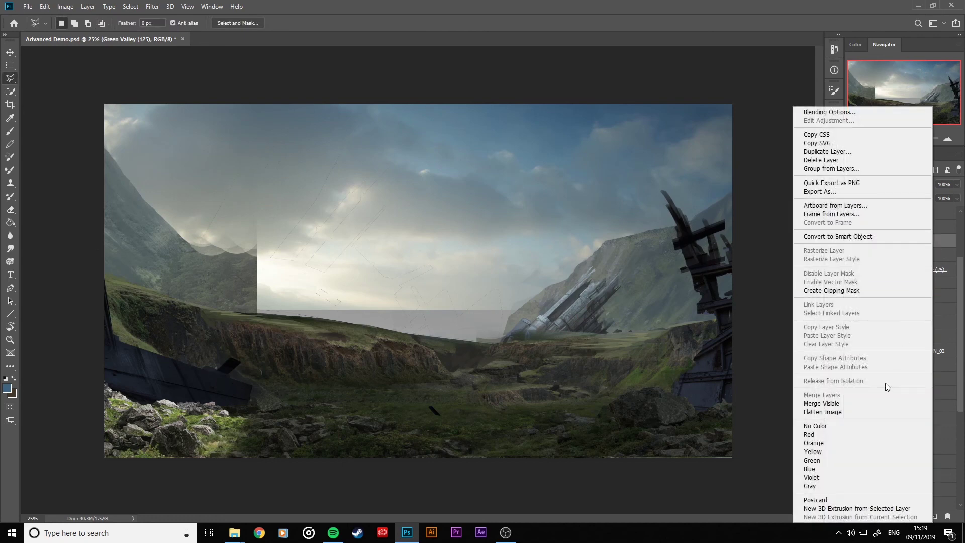
{"action": "left_click", "coordinate": [829, 151]}
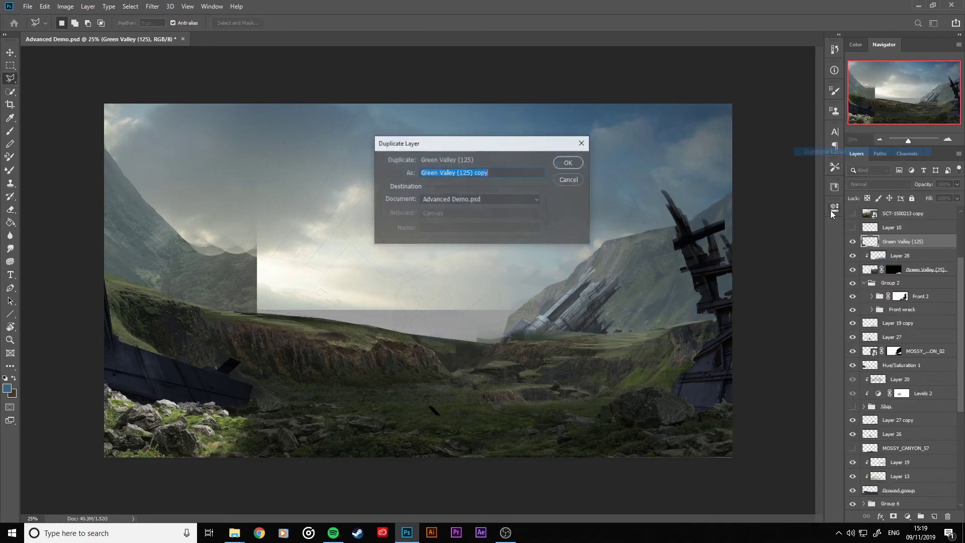
{"action": "left_click", "coordinate": [571, 162]}
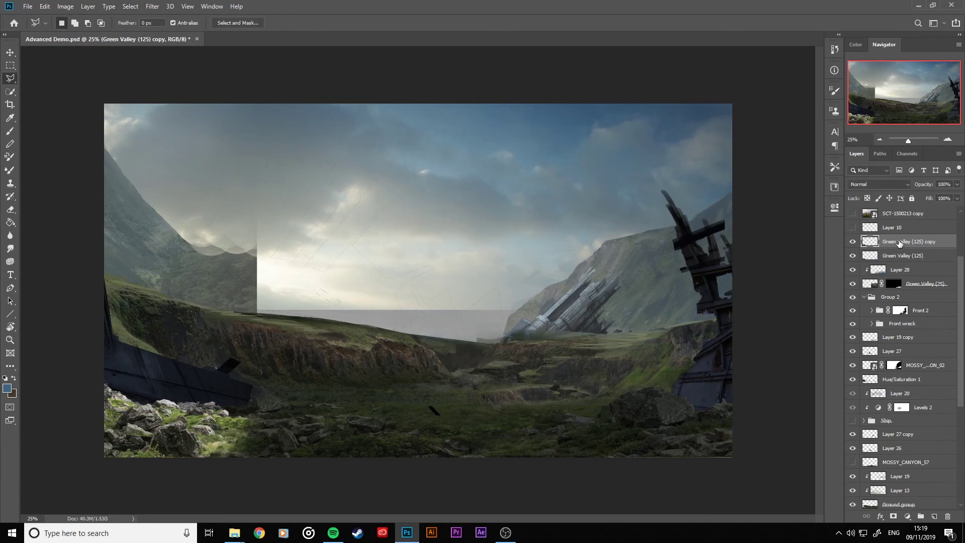
{"action": "left_click_drag", "start_coordinate": [899, 243], "coordinate": [904, 278]}
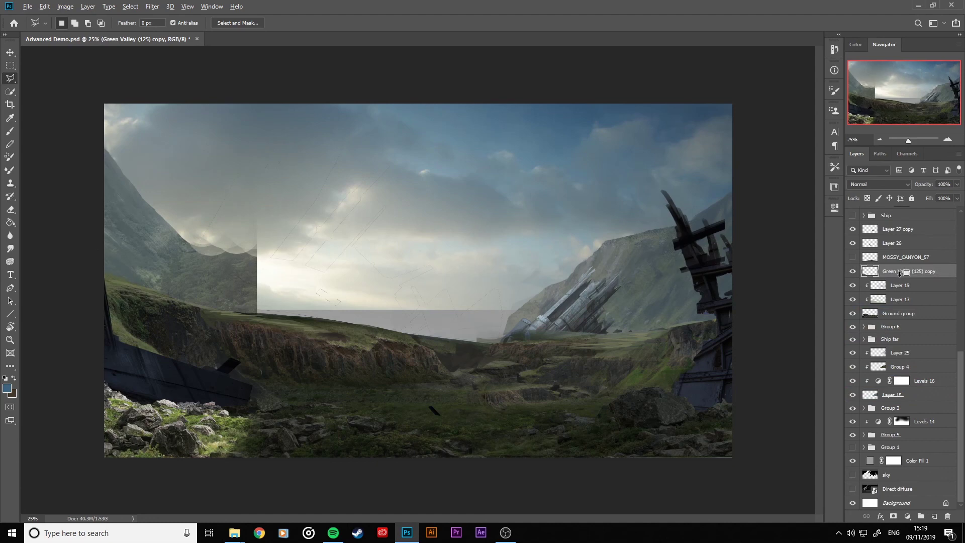
Shrink and flatten the Green Valley (125) copy, flip it horizontally, and place it on the grassy ground at the middle of the foreground.
{"action": "key", "text": "ctrl+t"}
{"action": "left_click_drag", "start_coordinate": [199, 400], "coordinate": [490, 364]}
{"action": "left_click_drag", "start_coordinate": [554, 309], "coordinate": [430, 393]}
{"action": "left_click_drag", "start_coordinate": [433, 427], "coordinate": [476, 399]}
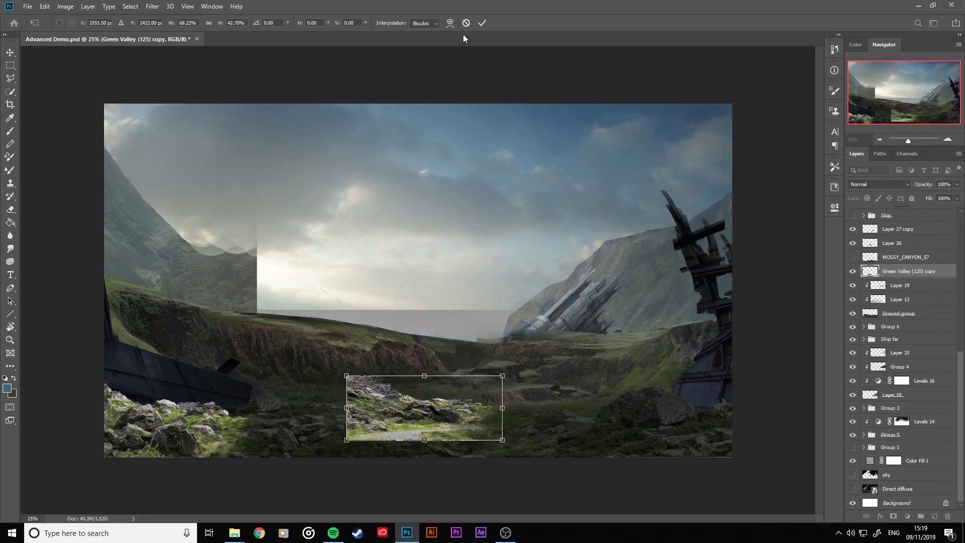
{"action": "right_click", "coordinate": [442, 402]}
{"action": "left_click", "coordinate": [452, 391]}
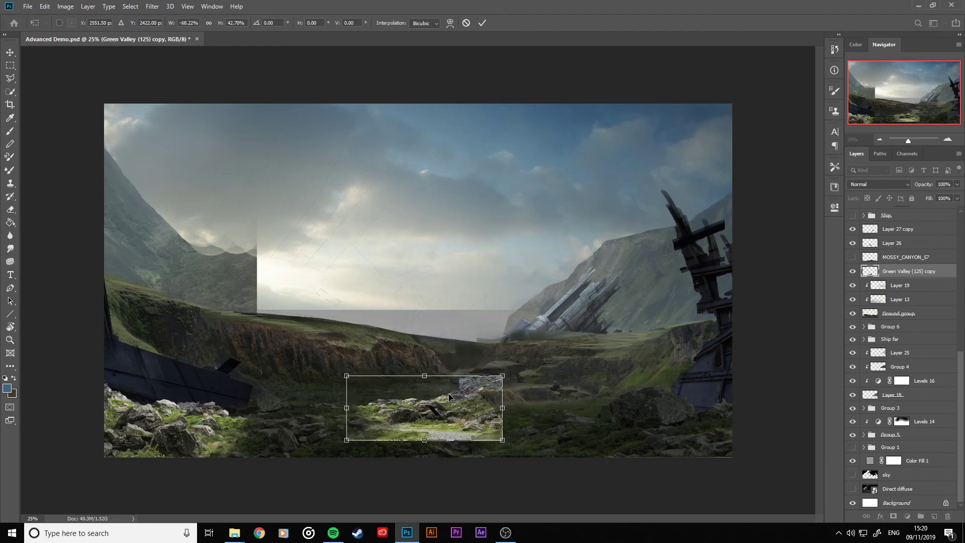
{"action": "left_click_drag", "start_coordinate": [448, 393], "coordinate": [454, 391]}
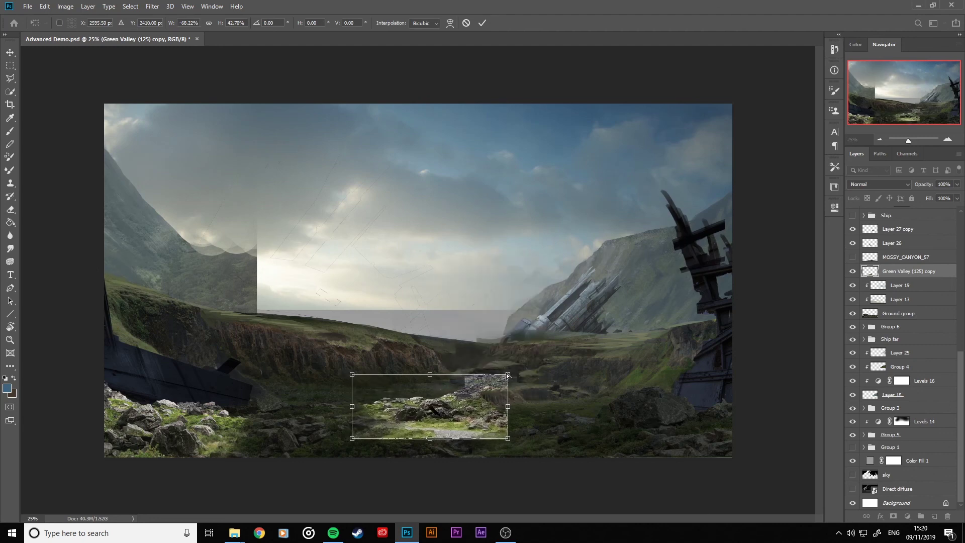
{"action": "left_click_drag", "start_coordinate": [508, 374], "coordinate": [490, 395]}
{"action": "left_click", "coordinate": [481, 24]}
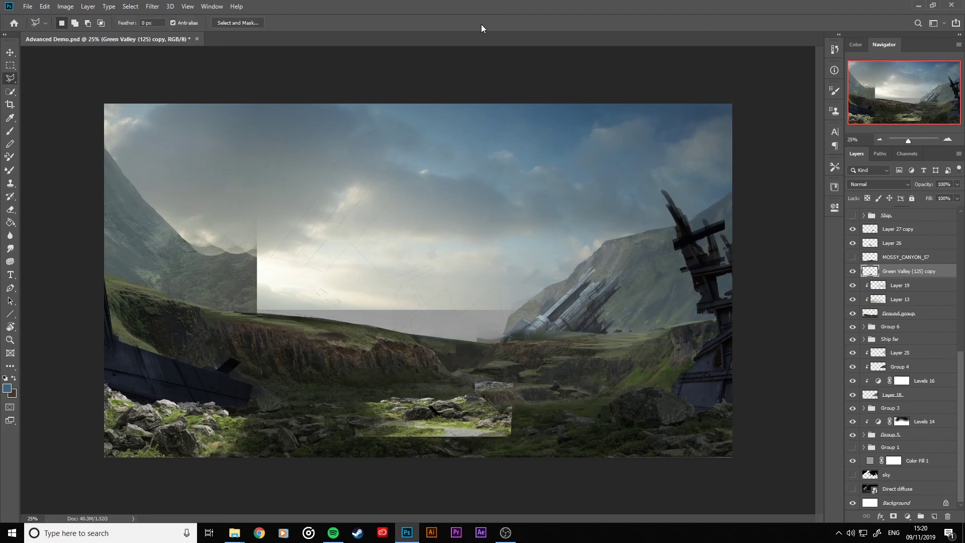
Erase the surplus upper strip and lower area of the Green Valley (125) copy with the eraser at 250 px and 600 px.
{"action": "key", "text": "e"}
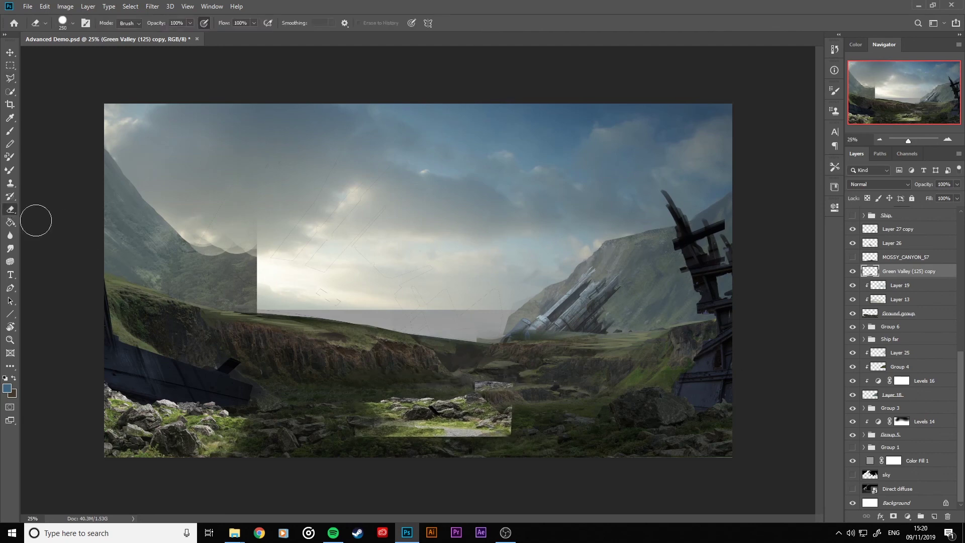
{"action": "left_click_drag", "start_coordinate": [453, 385], "coordinate": [540, 383]}
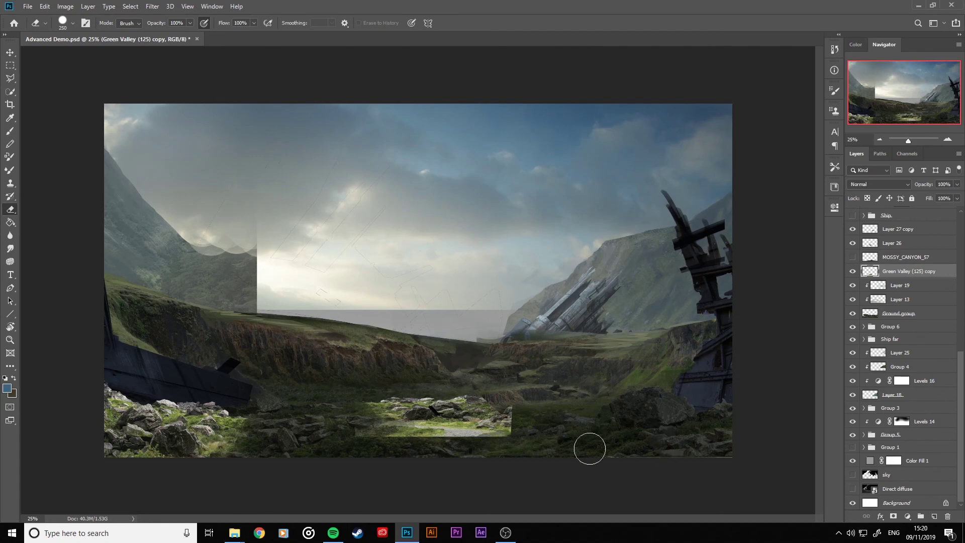
{"action": "left_click_drag", "start_coordinate": [588, 446], "coordinate": [437, 433]}
{"action": "key", "text": "bracketright"}
{"action": "key", "text": "bracketright"}
{"action": "key", "text": "bracketright"}
{"action": "key", "text": "bracketright"}
{"action": "left_click_drag", "start_coordinate": [567, 445], "coordinate": [479, 462]}
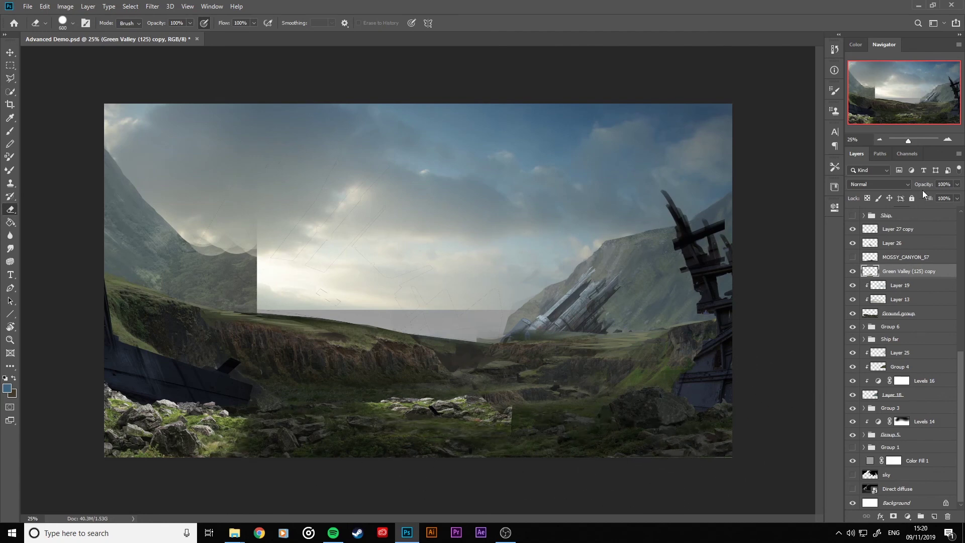
Lower the Green Valley (125) copy layer's opacity to 62% and raise its Blend If underlying-layer black point to about 48.
{"action": "left_click_drag", "start_coordinate": [922, 190], "coordinate": [904, 186]}
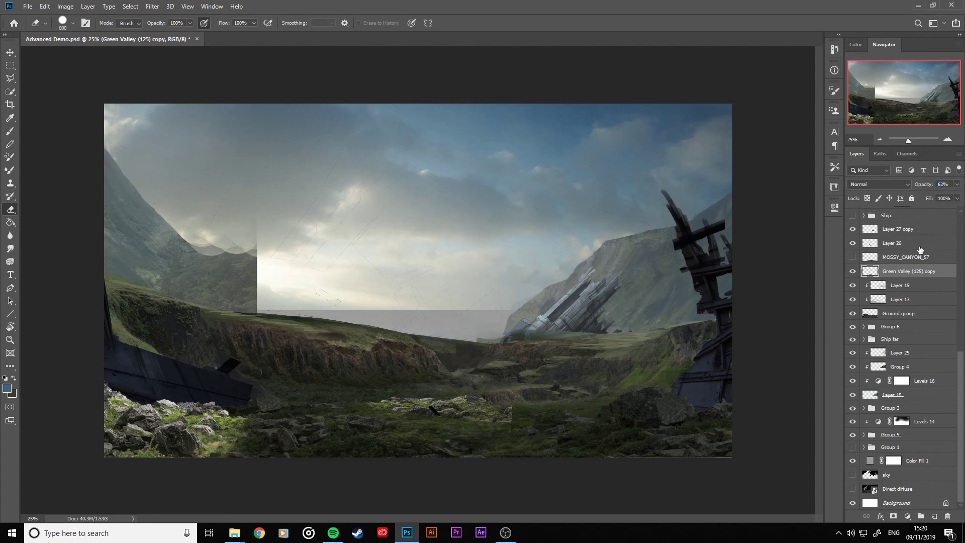
{"action": "double_click", "coordinate": [944, 273]}
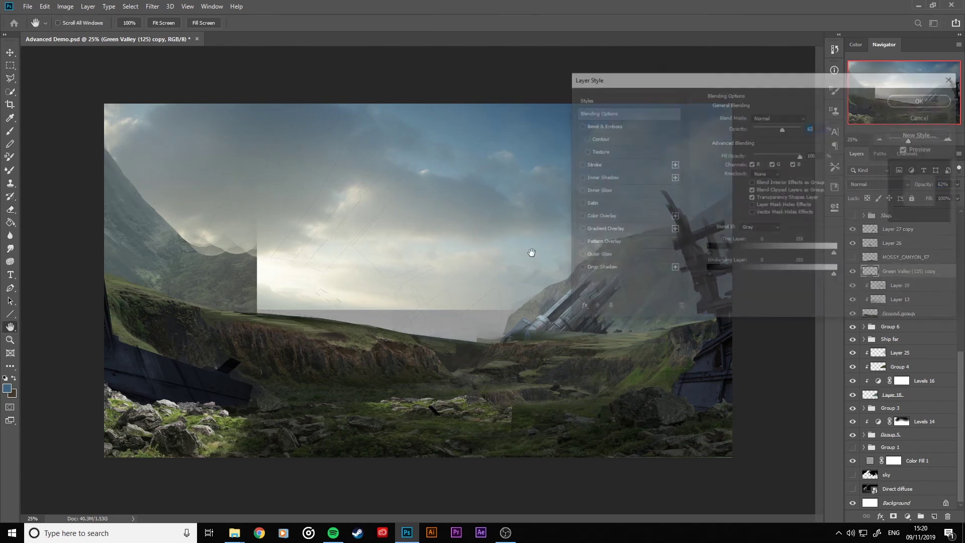
{"action": "left_click_drag", "start_coordinate": [708, 275], "coordinate": [732, 280]}
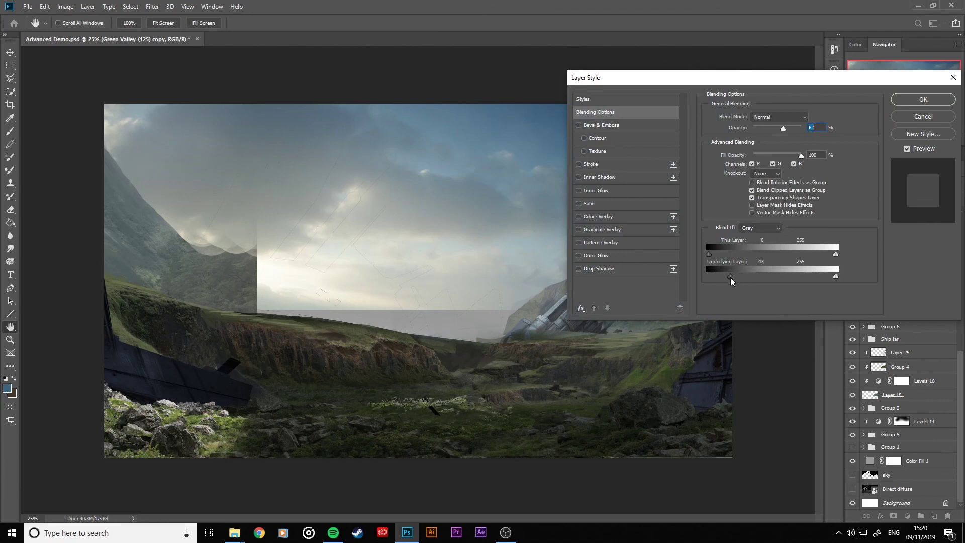
{"action": "left_click", "coordinate": [907, 100]}
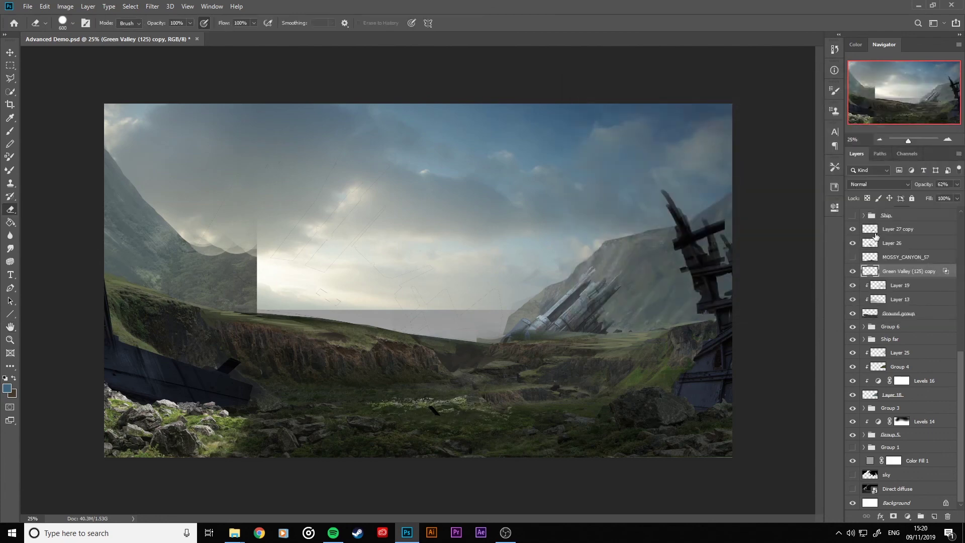
Split the Green Valley (125) copy's Blend If underlying-layer black point to 11 / 54 for a gradual transition.
{"action": "left_click_drag", "start_coordinate": [926, 186], "coordinate": [926, 184]}
{"action": "double_click", "coordinate": [909, 271]}
{"action": "left_click", "coordinate": [952, 276]}
{"action": "double_click", "coordinate": [952, 276]}
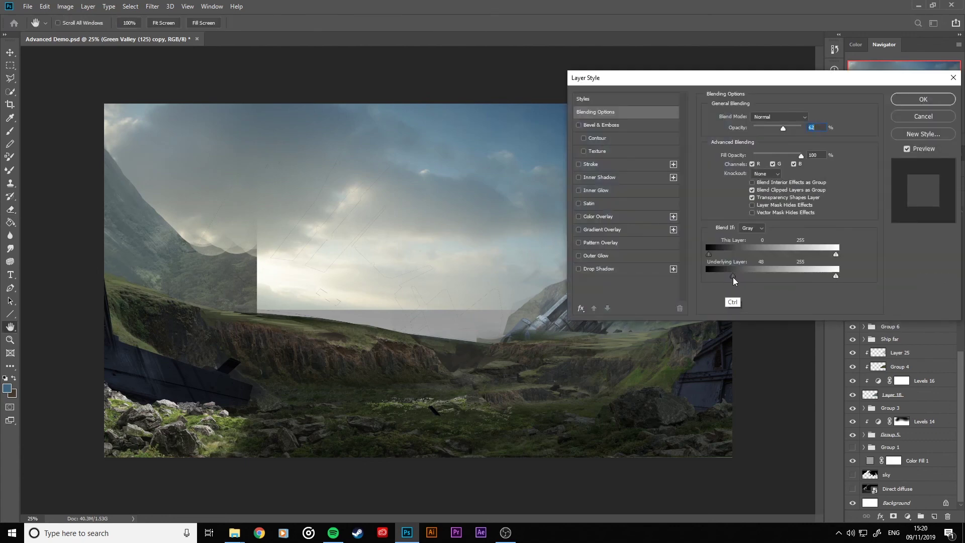
{"action": "left_click_drag", "start_coordinate": [730, 277], "coordinate": [729, 276]}
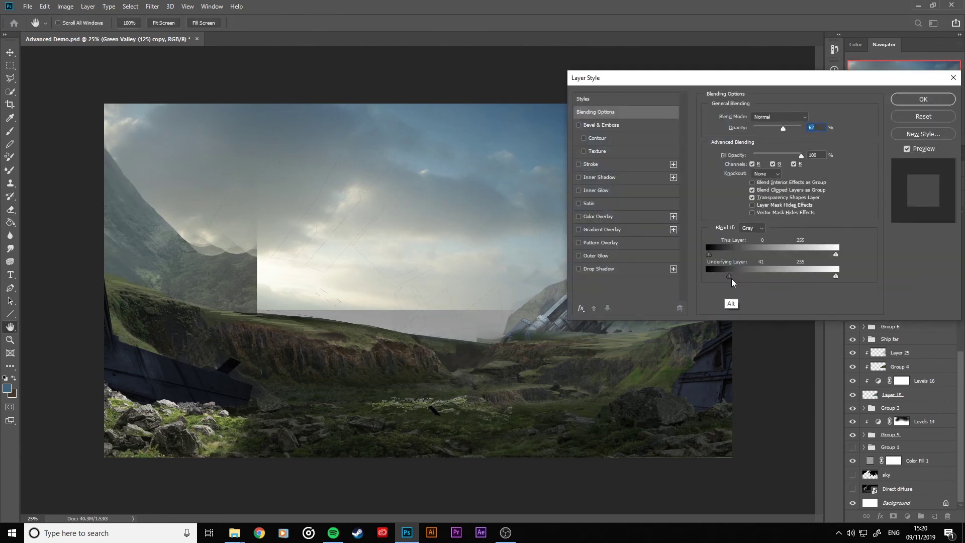
{"action": "mouse_move", "coordinate": [732, 277]}
{"action": "left_mouse_down"}
{"action": "mouse_move", "coordinate": [722, 277]}
{"action": "mouse_move", "coordinate": [737, 279]}
{"action": "left_mouse_up"}
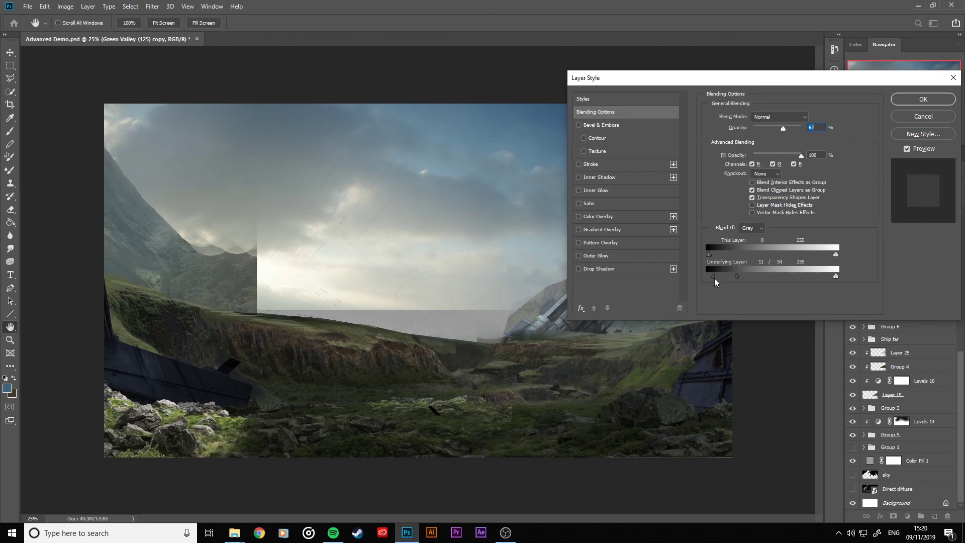
{"action": "left_click", "coordinate": [907, 103]}
Soften the ends of the Green Valley (125) copy's rock patch with the eraser reduced to 400 px.
{"action": "key", "text": "e"}
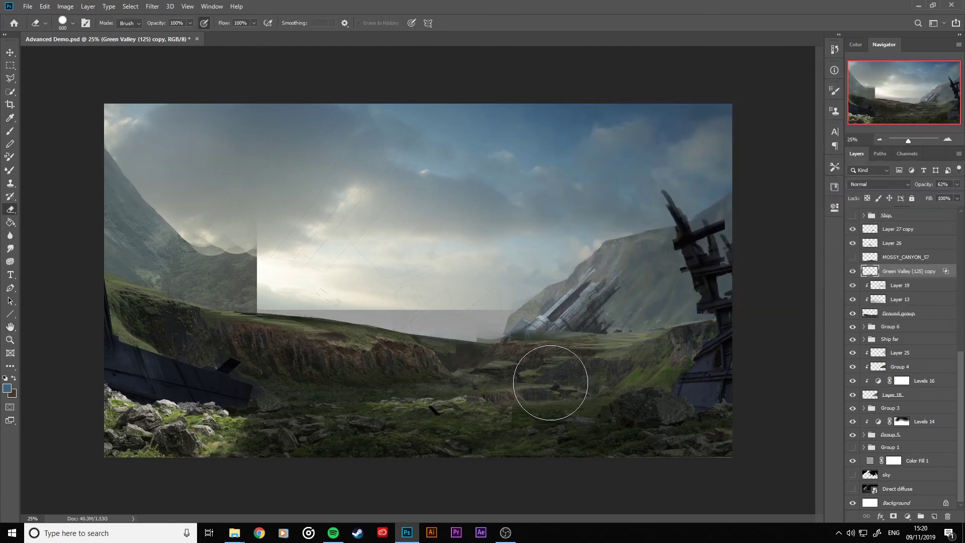
{"action": "key", "text": "bracketleft"}
{"action": "key", "text": "bracketleft"}
{"action": "key", "text": "bracketleft"}
{"action": "key", "text": "bracketright"}
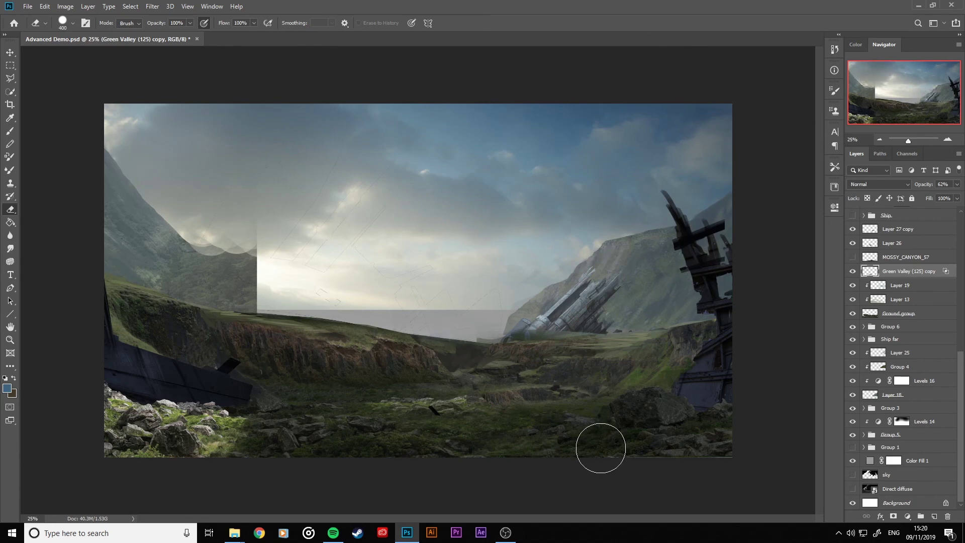
Darken the Green Valley (125) copy with Levels, using a midtone input of 0.69 and a white output of 200.
{"action": "key", "text": "ctrl+l"}
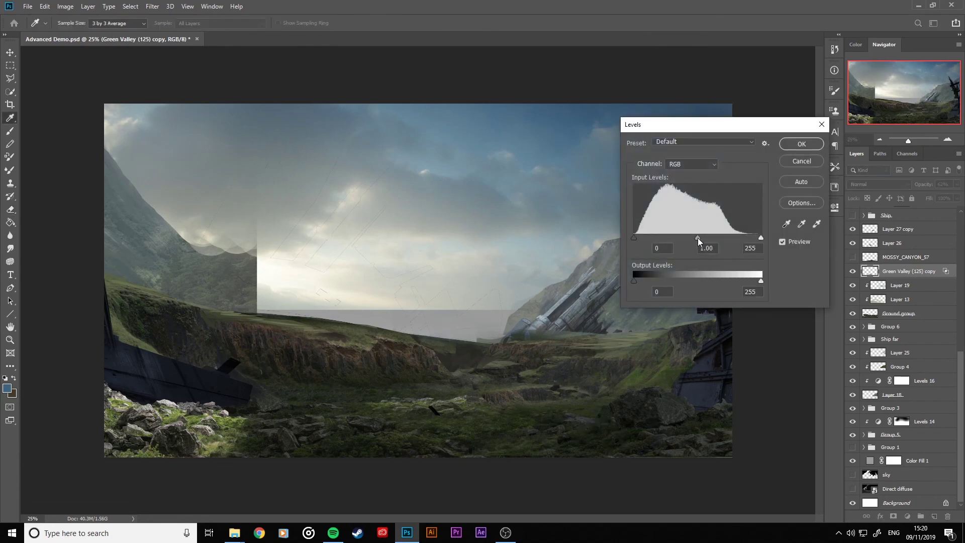
{"action": "left_click_drag", "start_coordinate": [697, 238], "coordinate": [712, 238]}
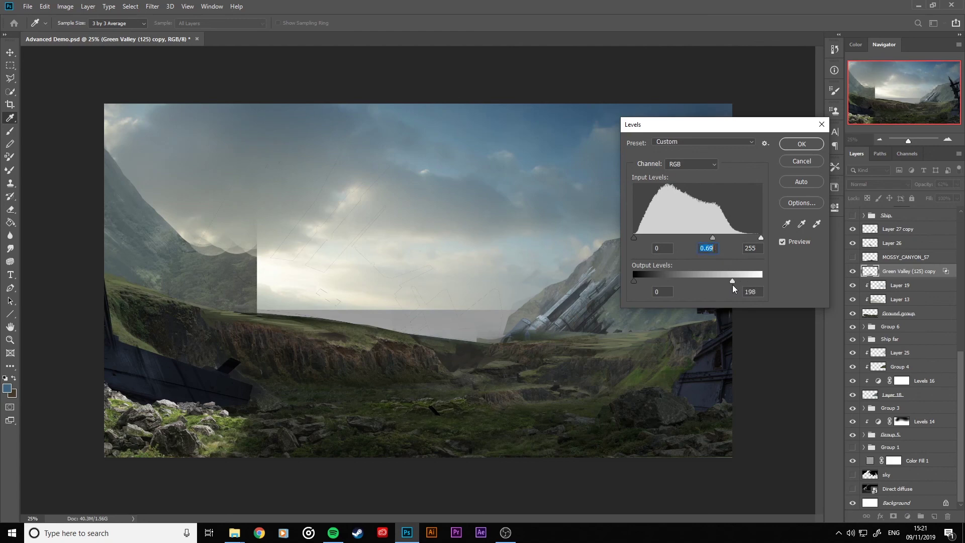
{"action": "left_click_drag", "start_coordinate": [732, 285], "coordinate": [734, 285]}
{"action": "left_click", "coordinate": [799, 146]}
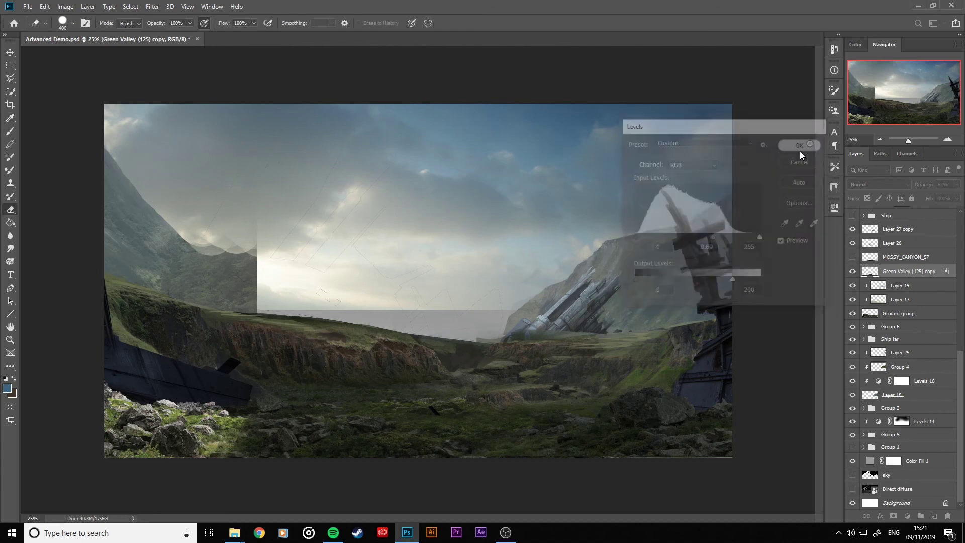
{"action": "key", "text": "e"}
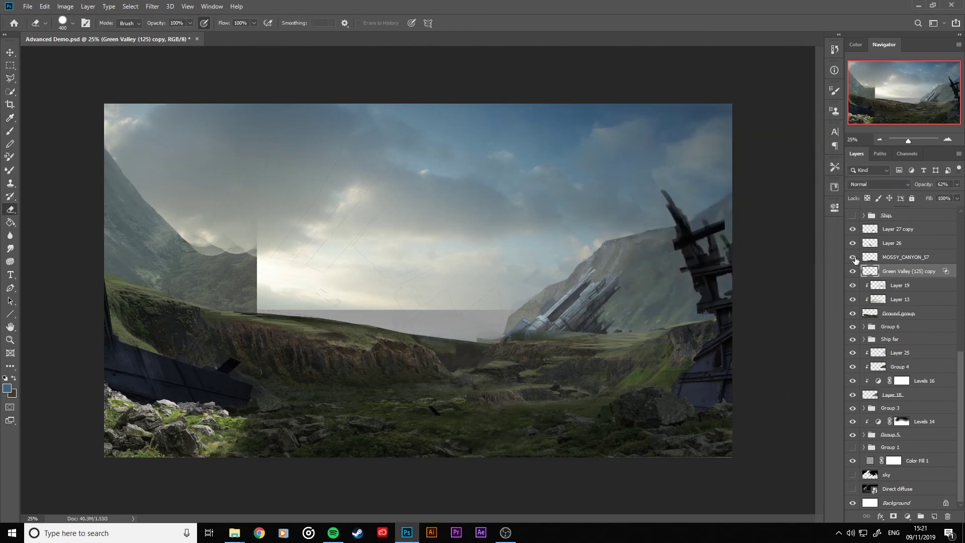
Toggle the MOSSY_CANYON_57 layer's visibility to check its effect, and delete the layer.
{"action": "left_click", "coordinate": [853, 258]}
{"action": "left_click", "coordinate": [852, 257]}
{"action": "left_click", "coordinate": [872, 259]}
{"action": "key", "text": "Delete"}
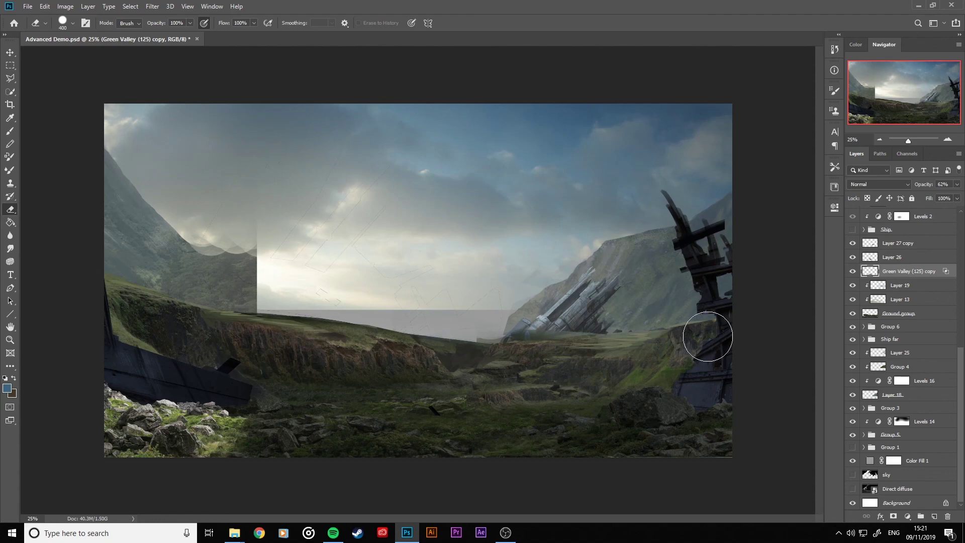
Compare the foreground with and without the Green Valley (125) copy and the Green Valley (125) rocks.
{"action": "scroll", "coordinate": [871, 348], "scroll_direction": "up", "scroll_amount": 3}
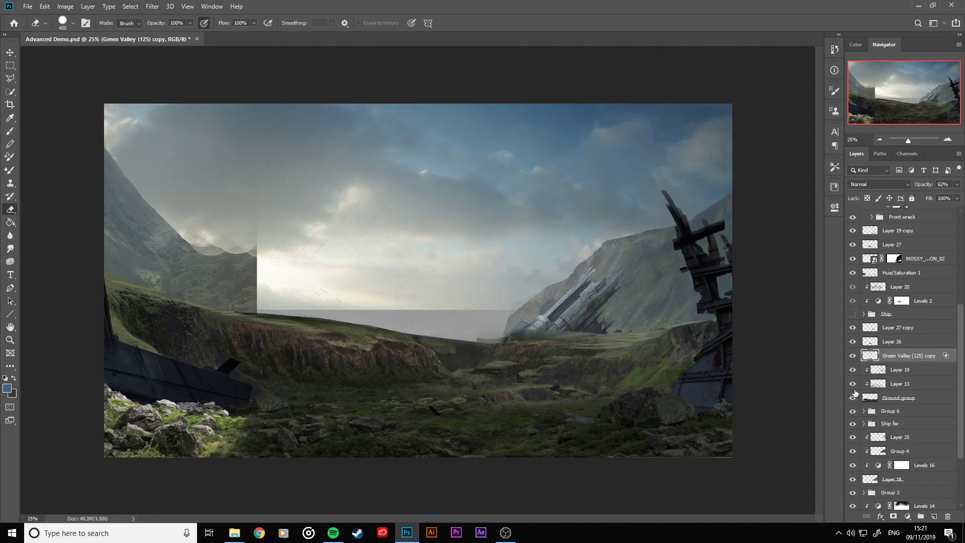
{"action": "left_click", "coordinate": [853, 356]}
{"action": "scroll", "coordinate": [853, 348], "scroll_direction": "up", "scroll_amount": 2}
{"action": "scroll", "coordinate": [852, 347], "scroll_direction": "up", "scroll_amount": 5}
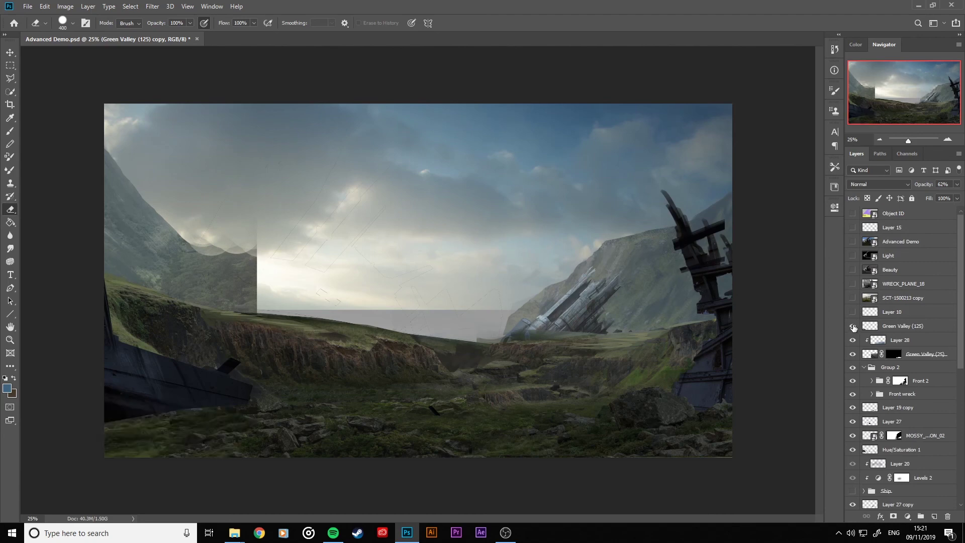
{"action": "left_click", "coordinate": [853, 326]}
Match the Green Valley (125) layer's colour to the Ground group layer of Advanced Demo.psd.
{"action": "left_click", "coordinate": [896, 327]}
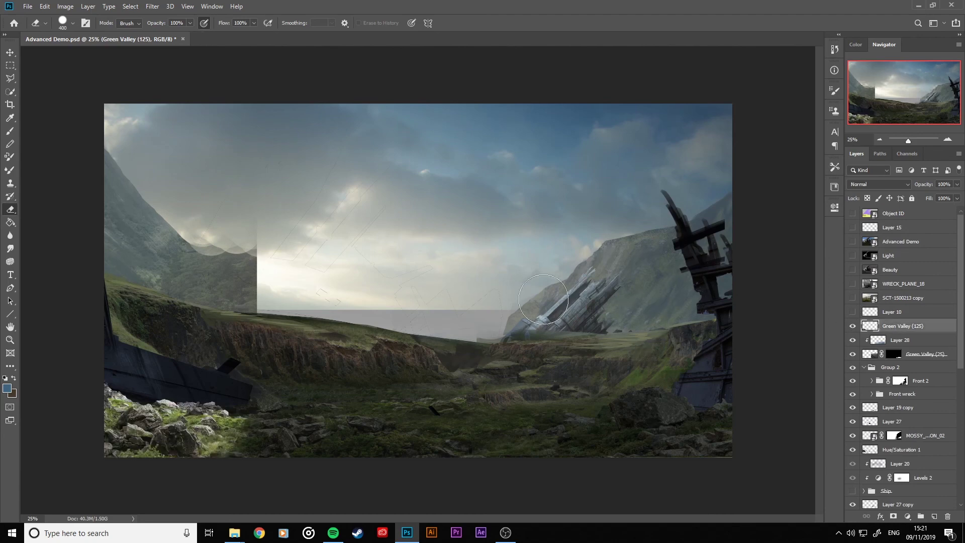
{"action": "left_click", "coordinate": [28, 6]}
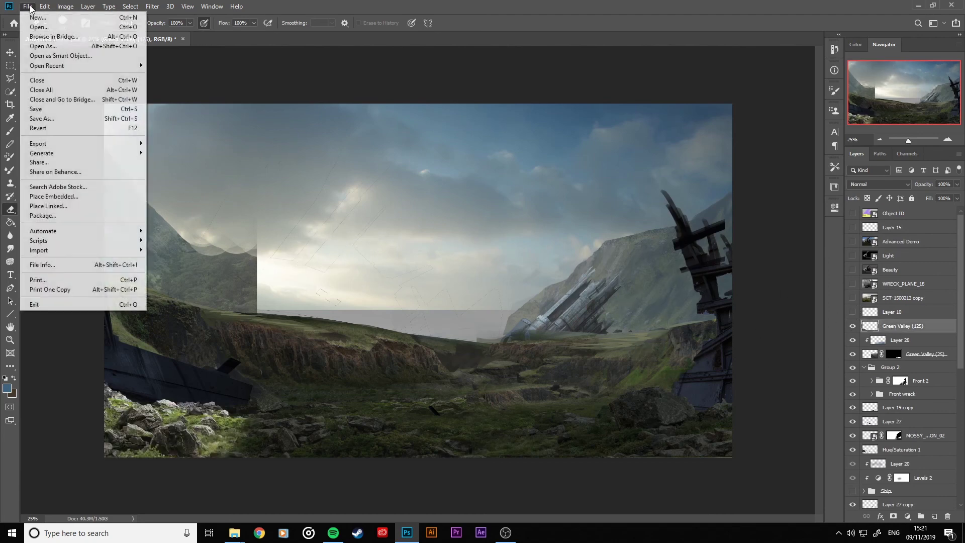
{"action": "mouse_move", "coordinate": [65, 6]}
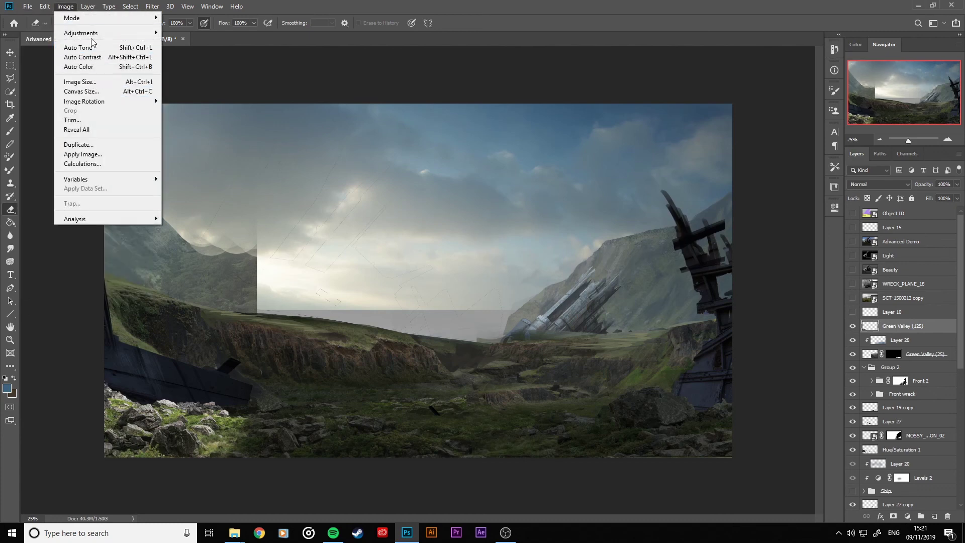
{"action": "mouse_move", "coordinate": [137, 33]}
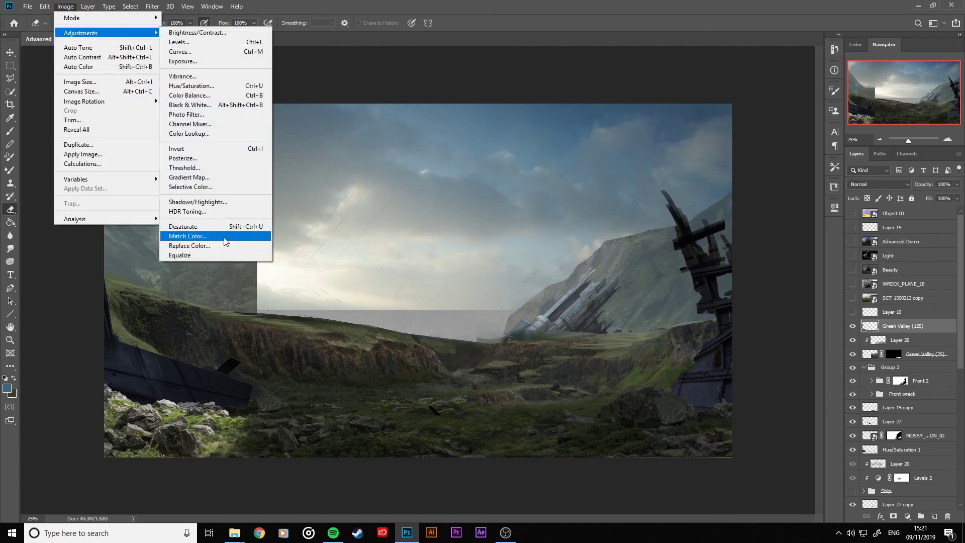
{"action": "left_click", "coordinate": [222, 236]}
{"action": "left_click", "coordinate": [226, 359]}
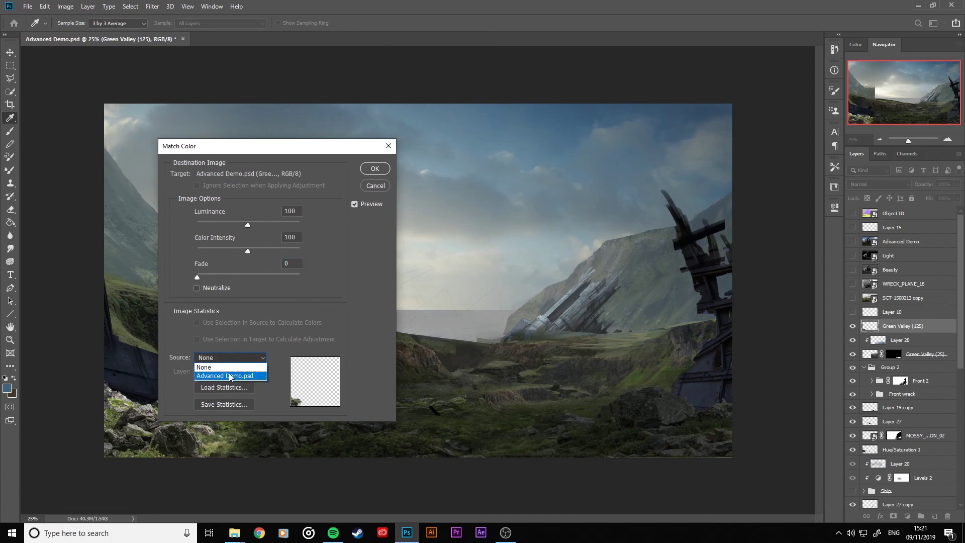
{"action": "left_click", "coordinate": [229, 373]}
{"action": "left_click", "coordinate": [229, 373]}
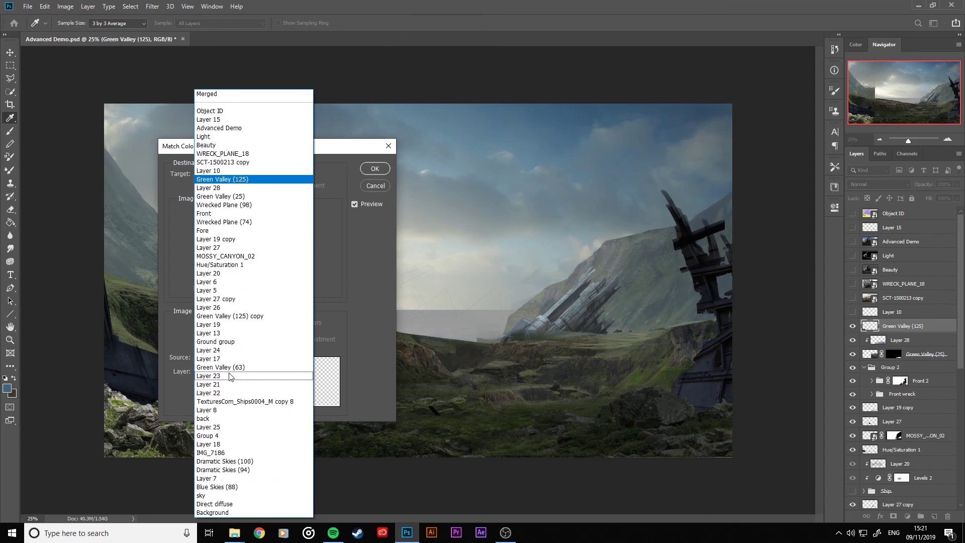
{"action": "left_click", "coordinate": [227, 341]}
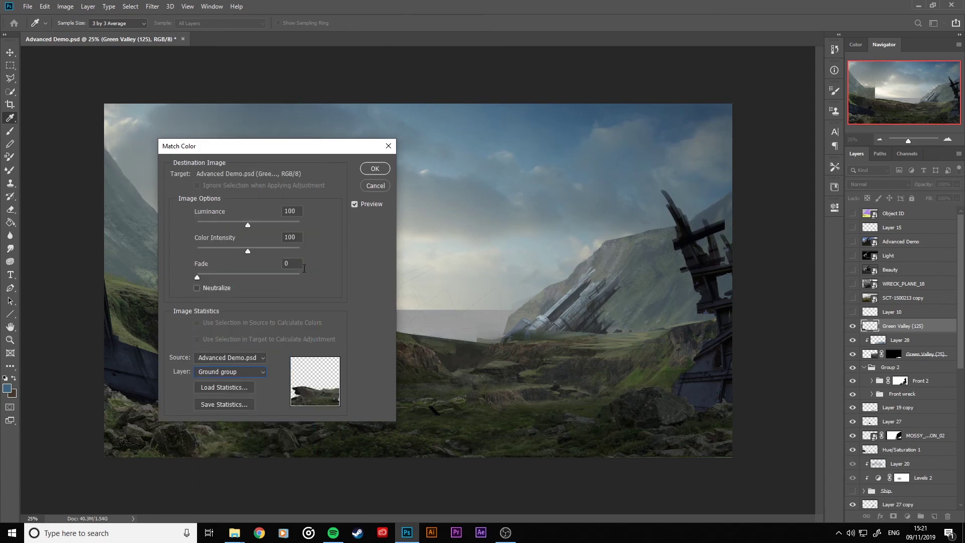
{"action": "left_click", "coordinate": [372, 168]}
{"action": "key", "text": "e"}
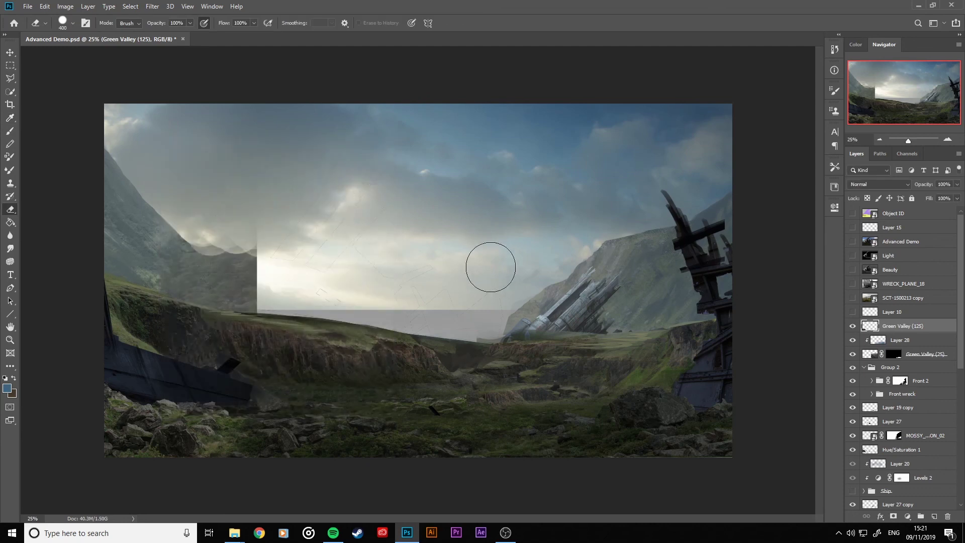
Darken the Green Valley (125) rocks slightly with Levels, setting the midtone input to 0.93.
{"action": "key", "text": "ctrl+l"}
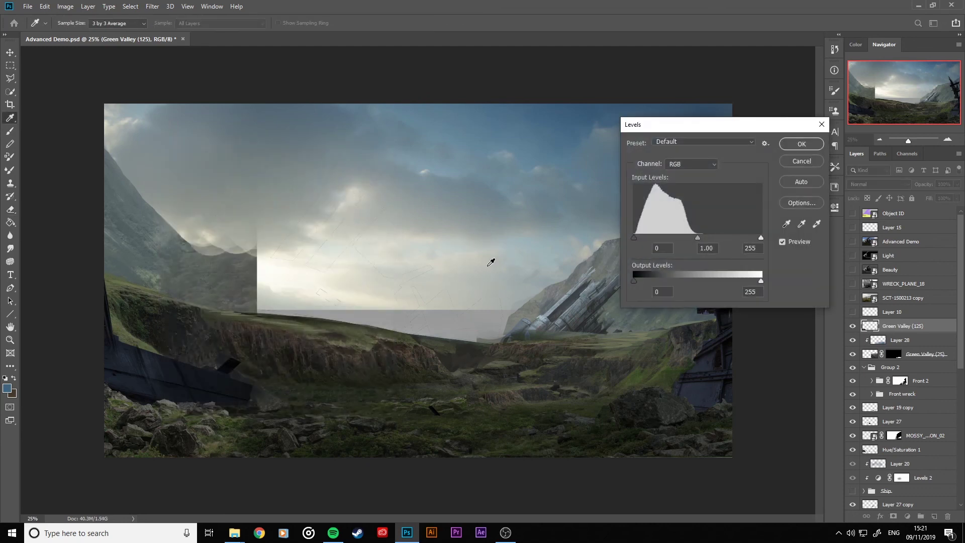
{"action": "left_click_drag", "start_coordinate": [700, 241], "coordinate": [701, 241]}
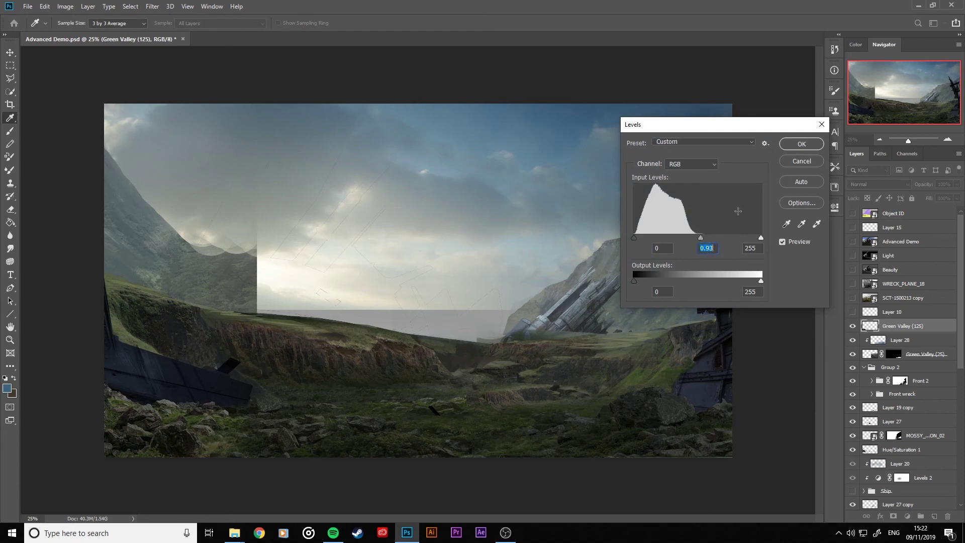
{"action": "left_click", "coordinate": [802, 143]}
{"action": "key", "text": "e"}
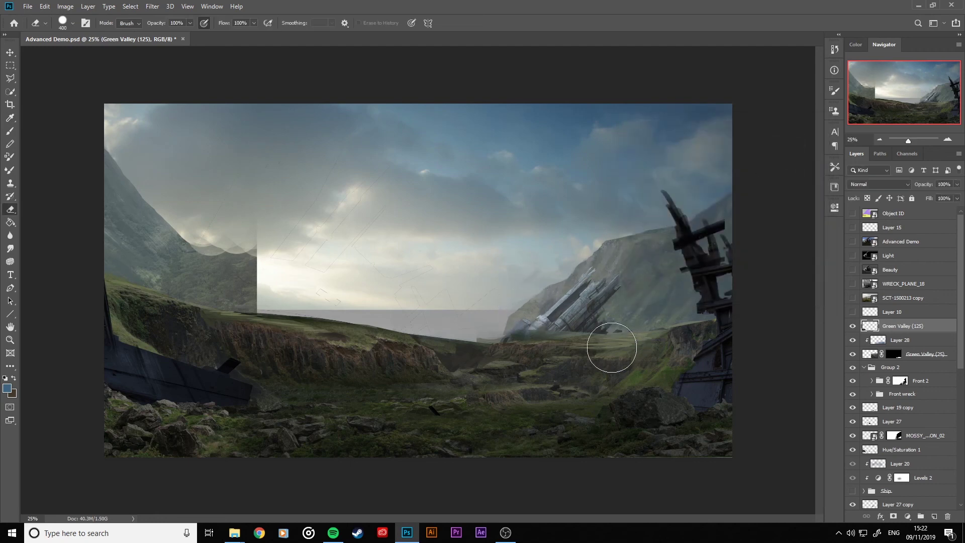
Distort the Green Valley (125) rocks by pulling both upper corners of their transform box slightly downward.
{"action": "key", "text": "ctrl+t"}
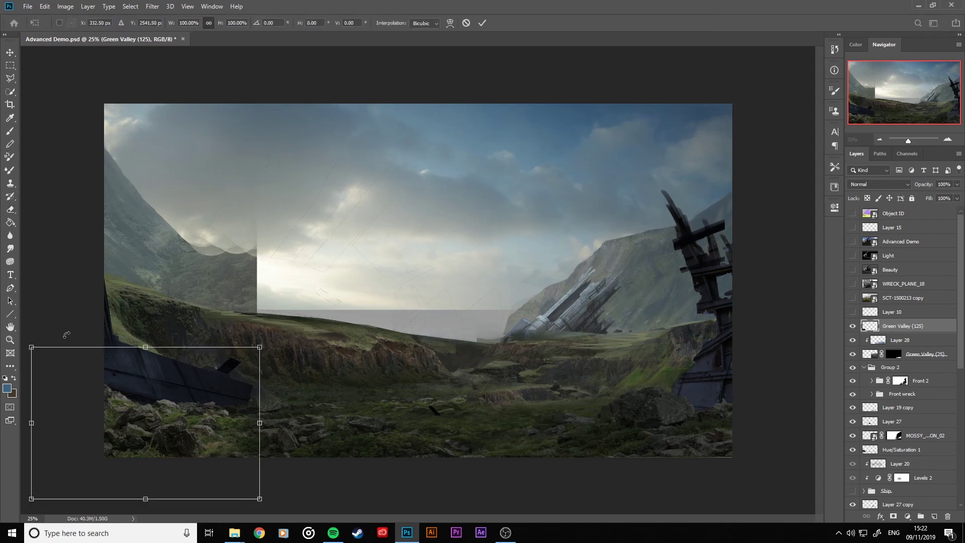
{"action": "mouse_move", "coordinate": [32, 347]}
{"action": "left_mouse_down"}
{"action": "mouse_move", "coordinate": [34, 377]}
{"action": "mouse_move", "coordinate": [33, 358]}
{"action": "left_mouse_up"}
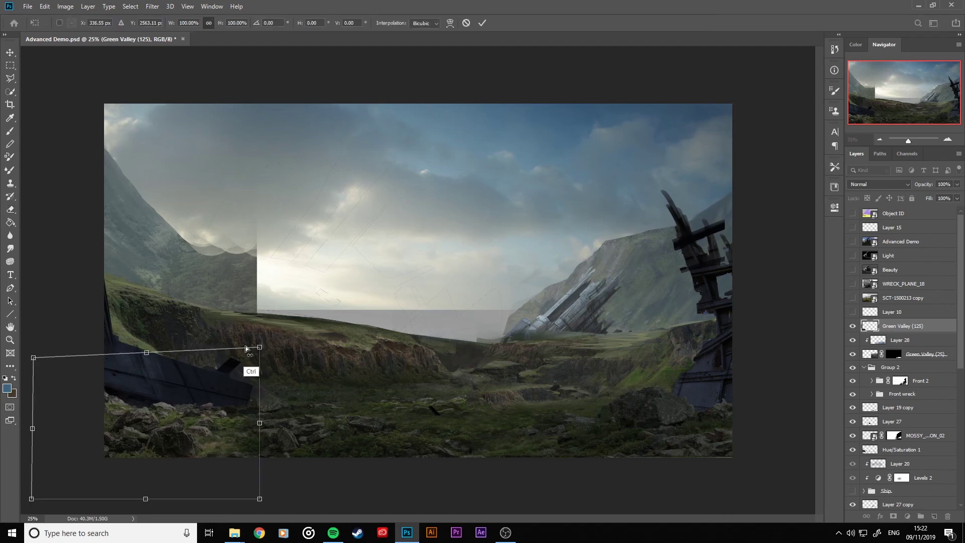
{"action": "left_click_drag", "start_coordinate": [246, 348], "coordinate": [249, 365]}
{"action": "left_click", "coordinate": [482, 23]}
{"action": "key", "text": "e"}
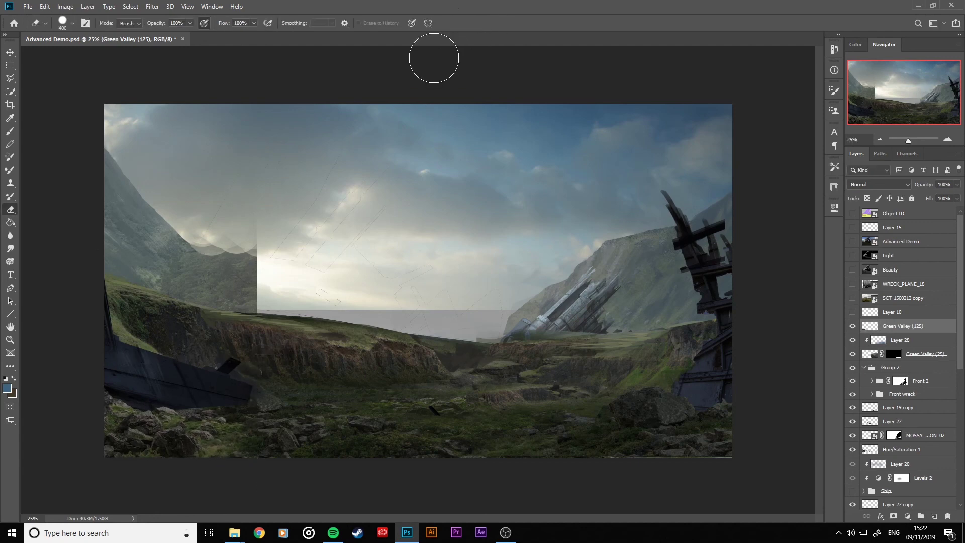
Flip the whole canvas horizontally and review the composition at reduced size, ending at 25% zoom.
{"action": "key", "text": "ctrl+minus"}
{"action": "key", "text": "ctrl+minus"}
{"action": "key", "text": "ctrl+minus"}
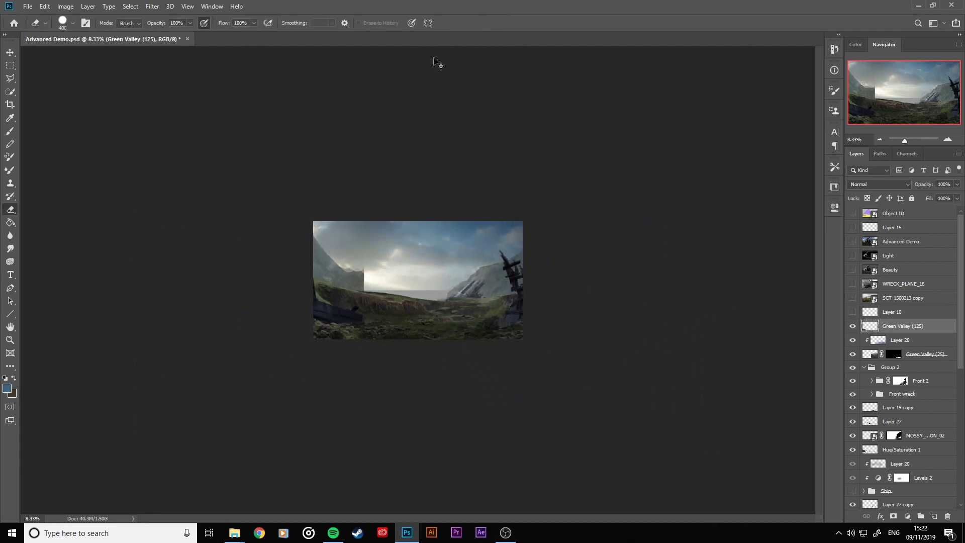
{"action": "key", "text": "ctrl+plus"}
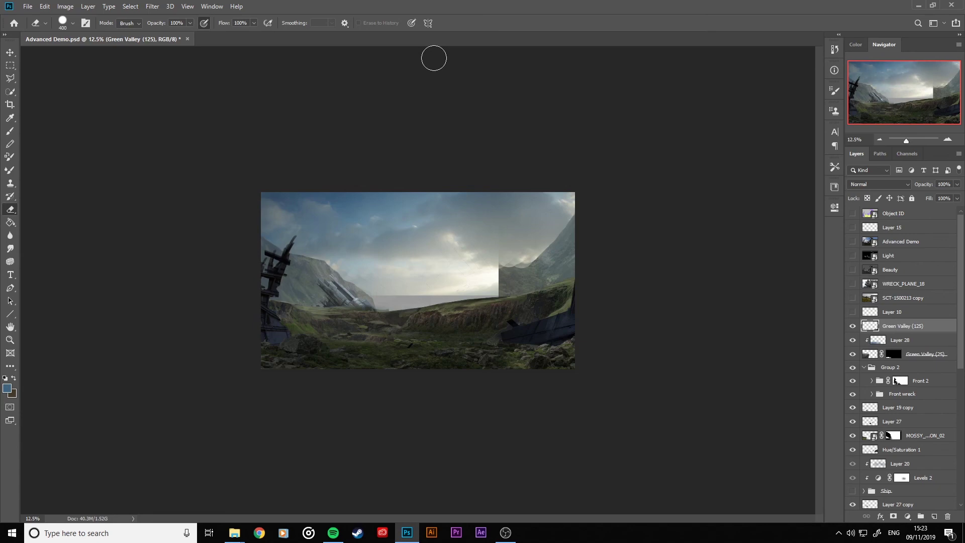
{"action": "key", "text": "ctrl+plus"}
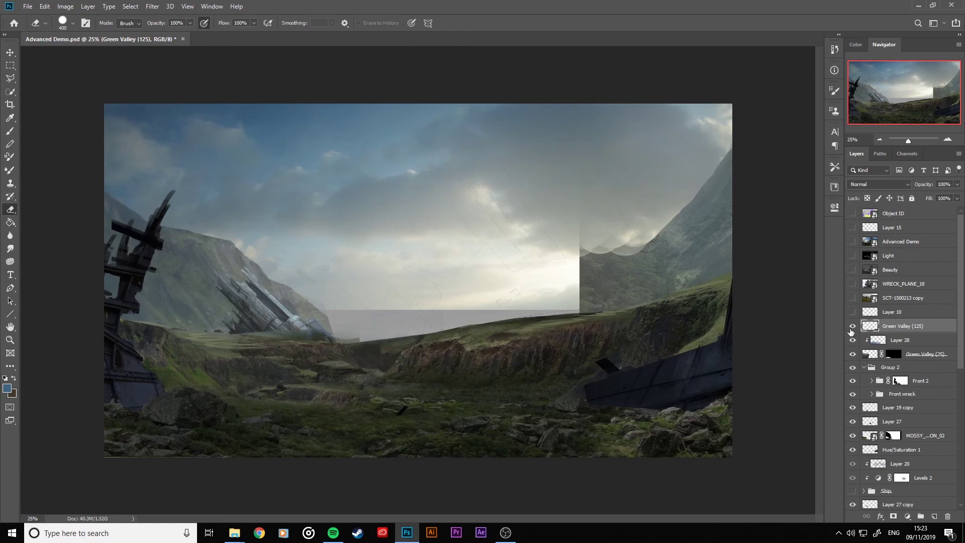
{"action": "scroll", "coordinate": [848, 412], "scroll_direction": "down", "scroll_amount": 1}
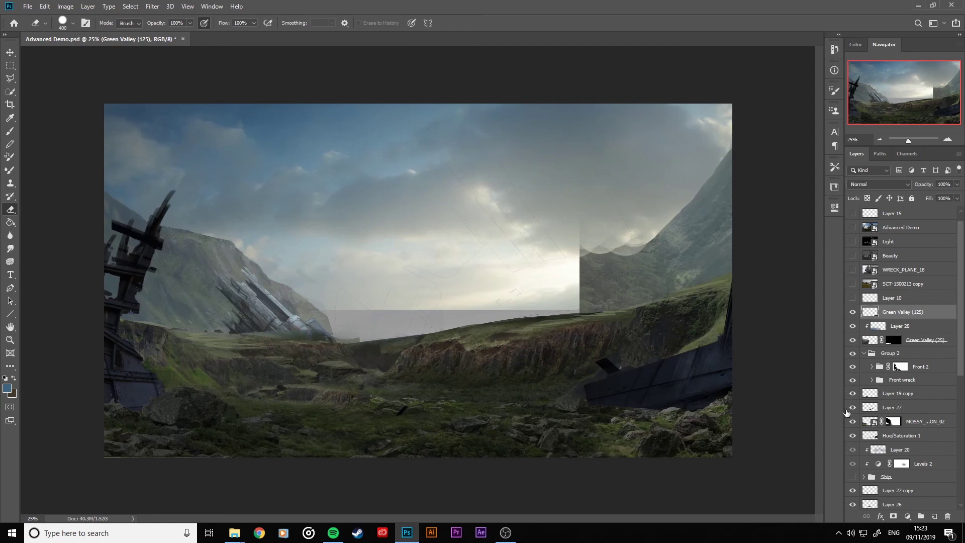
{"action": "scroll", "coordinate": [853, 433], "scroll_direction": "down", "scroll_amount": 3}
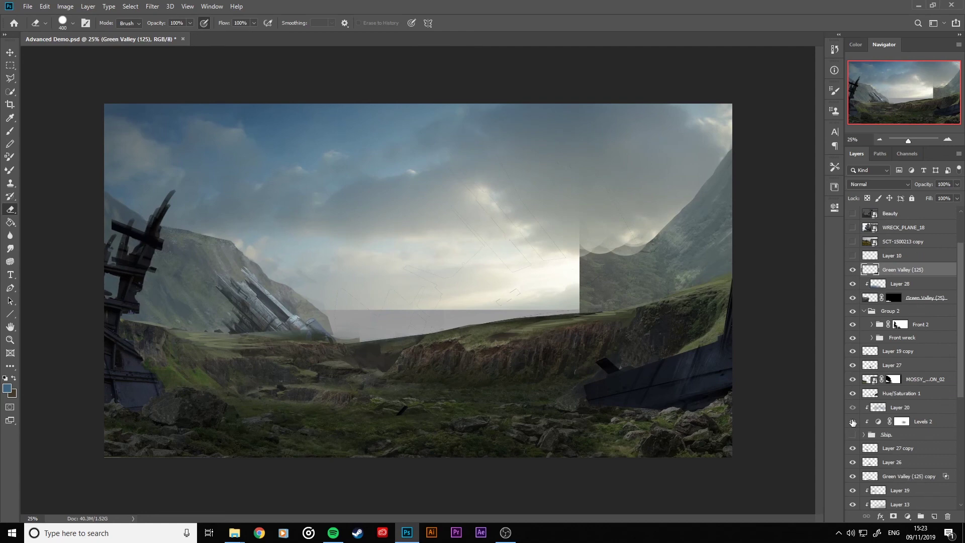
Check which elements belong to Group 6 and Ship far by toggling their visibility, and add a layer mask to the Ship far group.
{"action": "scroll", "coordinate": [853, 422], "scroll_direction": "down", "scroll_amount": 2}
{"action": "scroll", "coordinate": [852, 417], "scroll_direction": "down", "scroll_amount": 2}
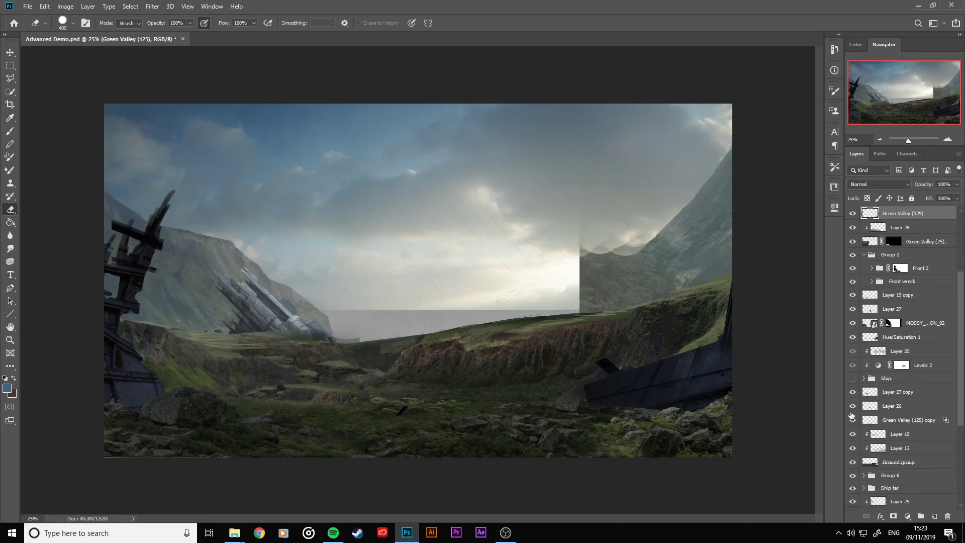
{"action": "scroll", "coordinate": [850, 420], "scroll_direction": "down", "scroll_amount": 1}
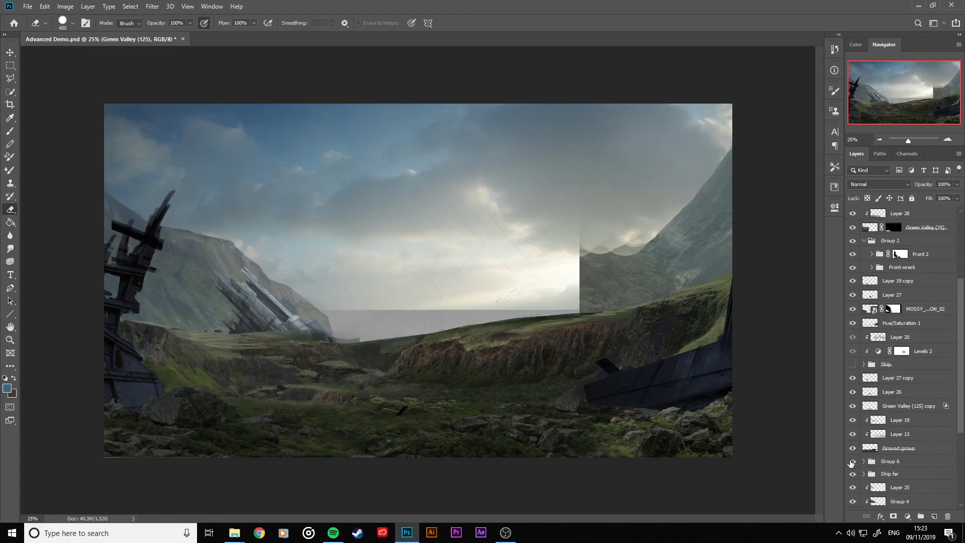
{"action": "left_click", "coordinate": [853, 462]}
{"action": "left_click", "coordinate": [852, 461]}
{"action": "left_click", "coordinate": [853, 474]}
{"action": "left_click", "coordinate": [853, 474]}
{"action": "left_click", "coordinate": [880, 475]}
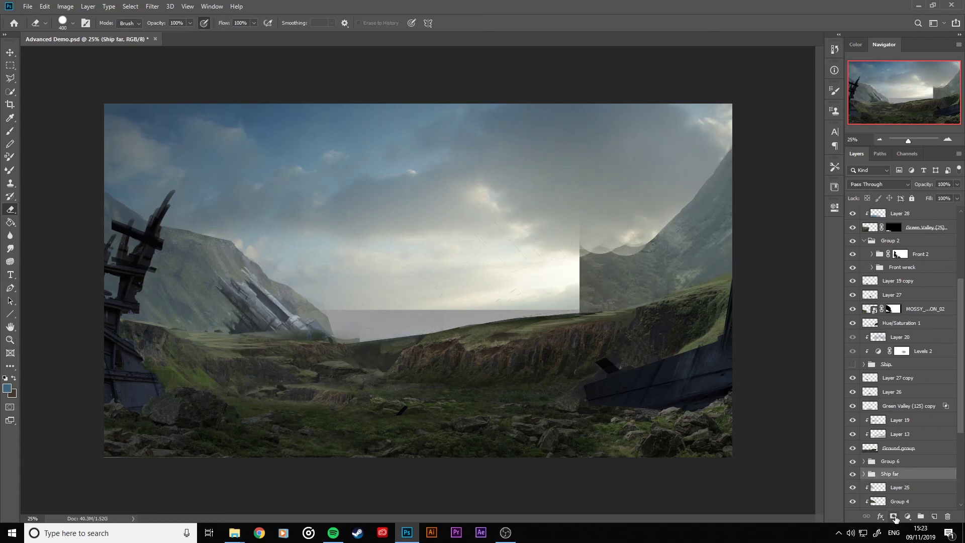
{"action": "left_click", "coordinate": [893, 516]}
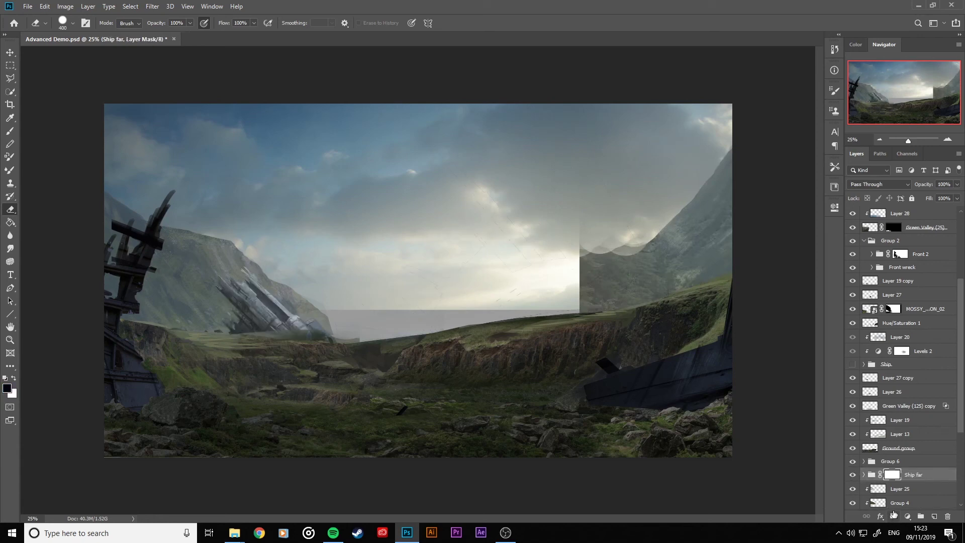
Paint black on the Ship far mask with a soft 1200 px brush across the area behind the main wreck, and show the Ship group.
{"action": "left_click", "coordinate": [10, 131]}
{"action": "mouse_move", "coordinate": [425, 224]}
{"action": "left_mouse_down"}
{"action": "mouse_move", "coordinate": [521, 216]}
{"action": "mouse_move", "coordinate": [433, 295]}
{"action": "mouse_move", "coordinate": [642, 187]}
{"action": "mouse_move", "coordinate": [597, 235]}
{"action": "mouse_move", "coordinate": [495, 280]}
{"action": "mouse_move", "coordinate": [376, 276]}
{"action": "mouse_move", "coordinate": [479, 338]}
{"action": "mouse_move", "coordinate": [521, 280]}
{"action": "mouse_move", "coordinate": [534, 303]}
{"action": "mouse_move", "coordinate": [478, 279]}
{"action": "mouse_move", "coordinate": [597, 279]}
{"action": "mouse_move", "coordinate": [593, 366]}
{"action": "mouse_move", "coordinate": [614, 383]}
{"action": "mouse_move", "coordinate": [600, 331]}
{"action": "mouse_move", "coordinate": [642, 409]}
{"action": "mouse_move", "coordinate": [637, 426]}
{"action": "mouse_move", "coordinate": [642, 409]}
{"action": "mouse_move", "coordinate": [647, 421]}
{"action": "left_mouse_up"}
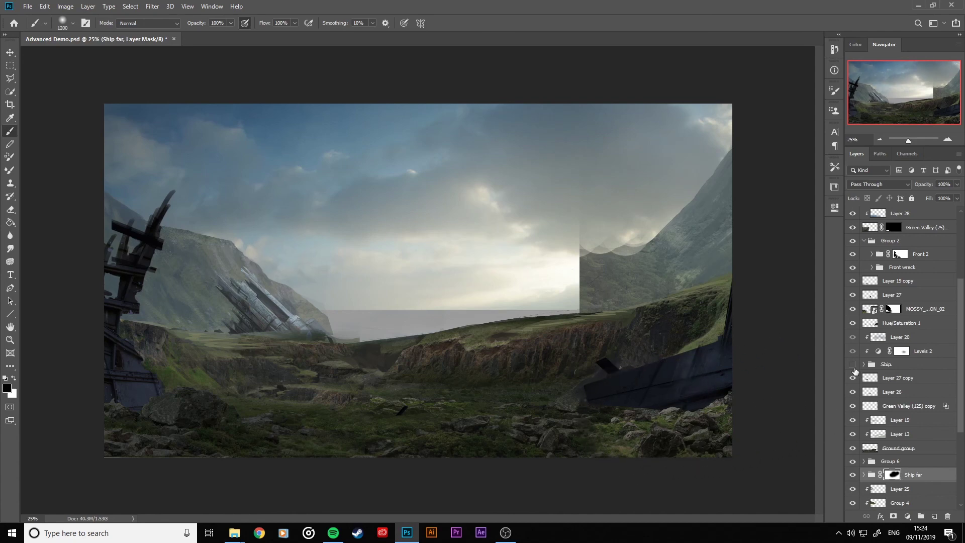
{"action": "left_click", "coordinate": [852, 365]}
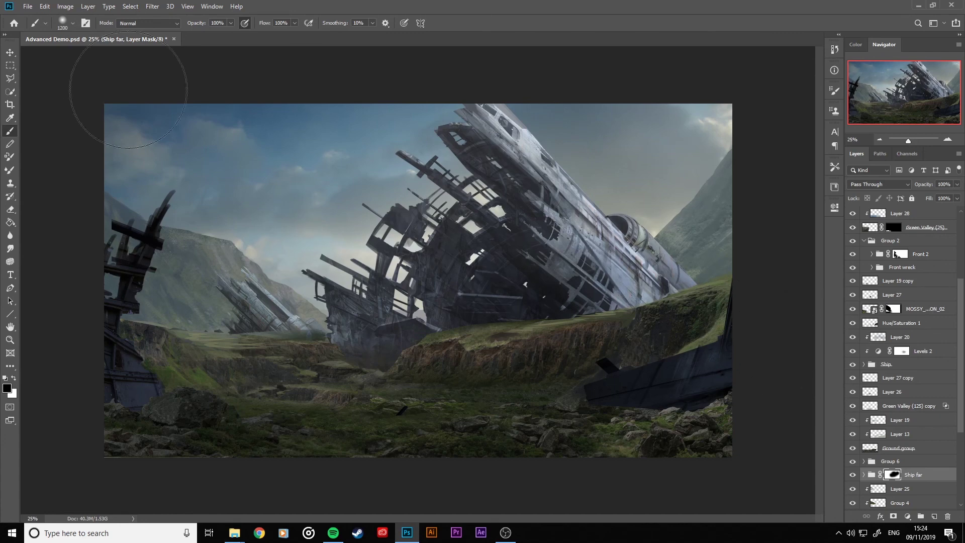
Save Advanced Demo.psd with its current changes.
{"action": "left_click", "coordinate": [24, 6]}
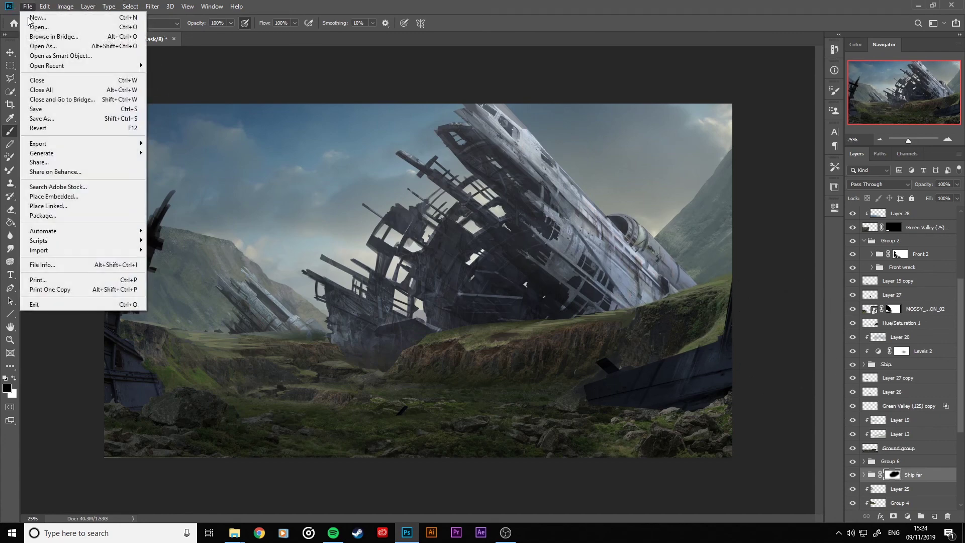
{"action": "left_click", "coordinate": [48, 111]}
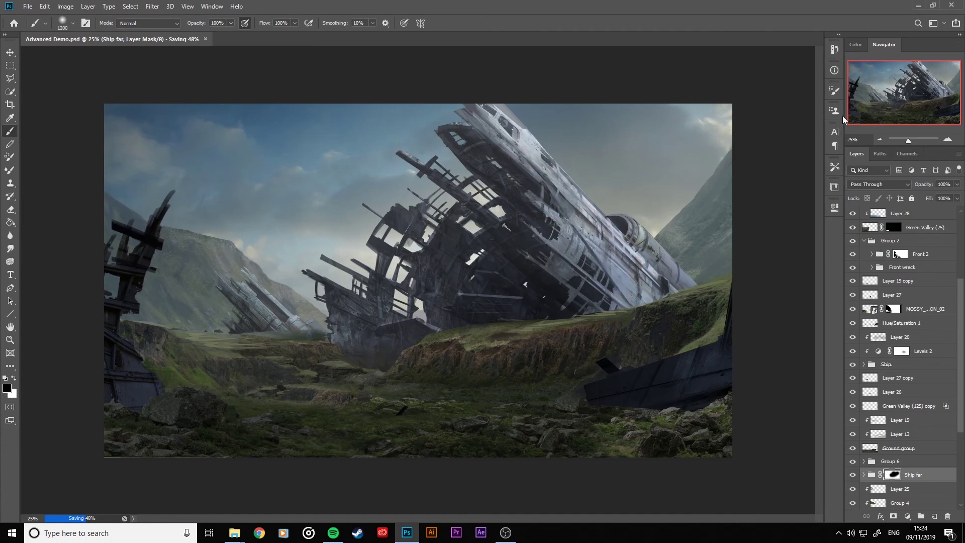
{"action": "key", "text": "alt+Tab"}
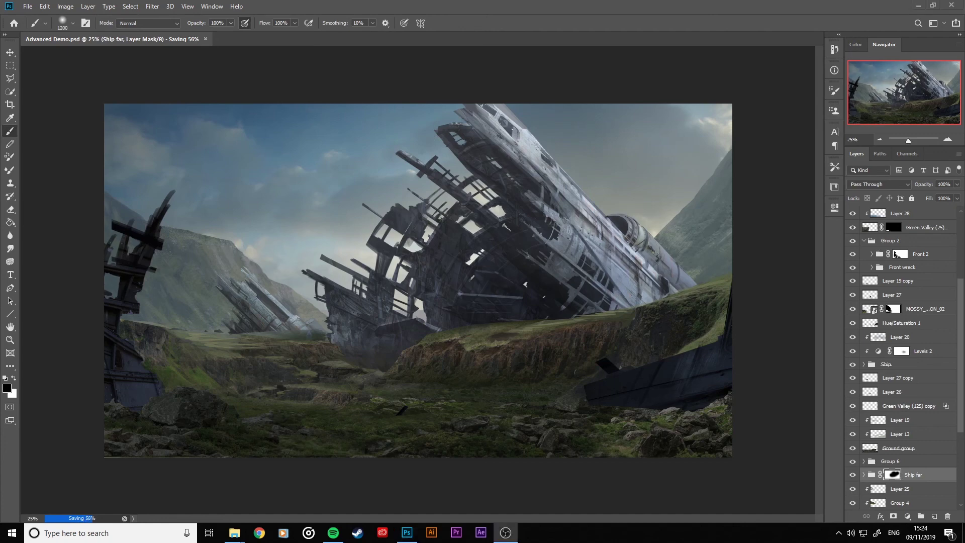